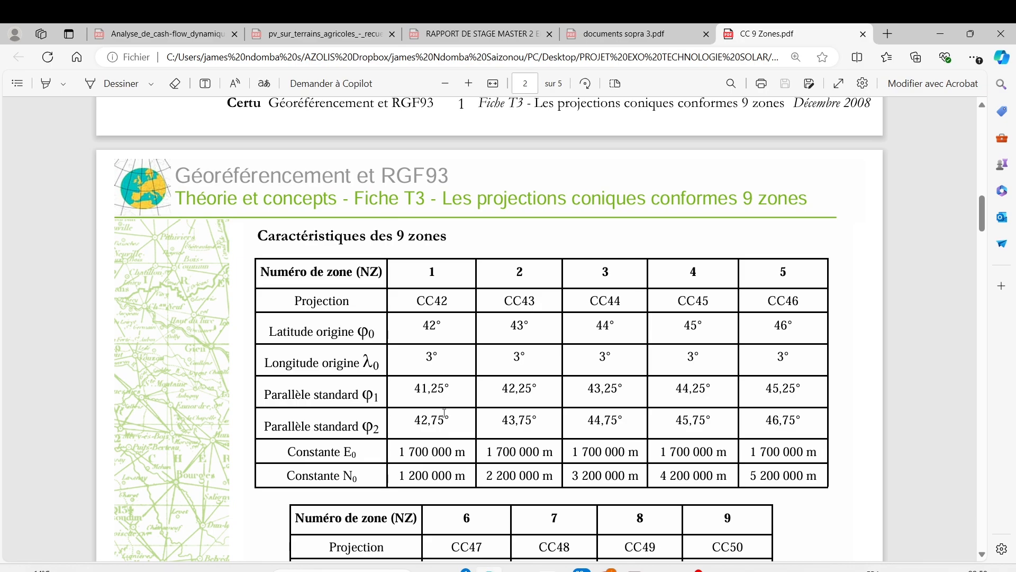
Examine the projection parameters and the characteristics tables for zones 1 to 9 in the CC 9 Zones PDF
scroll(444, 414, up, 6)
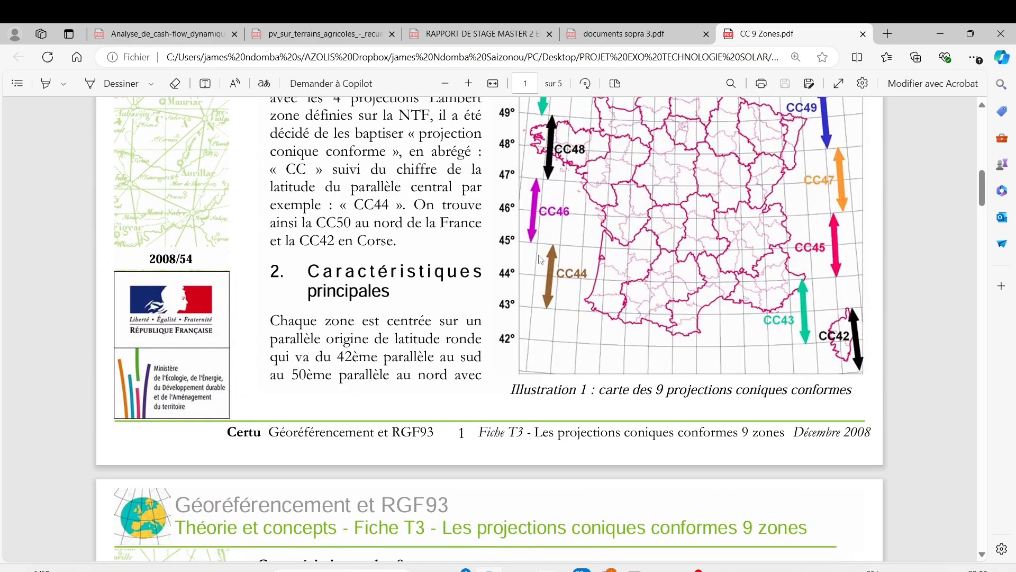
scroll(547, 266, down, 6)
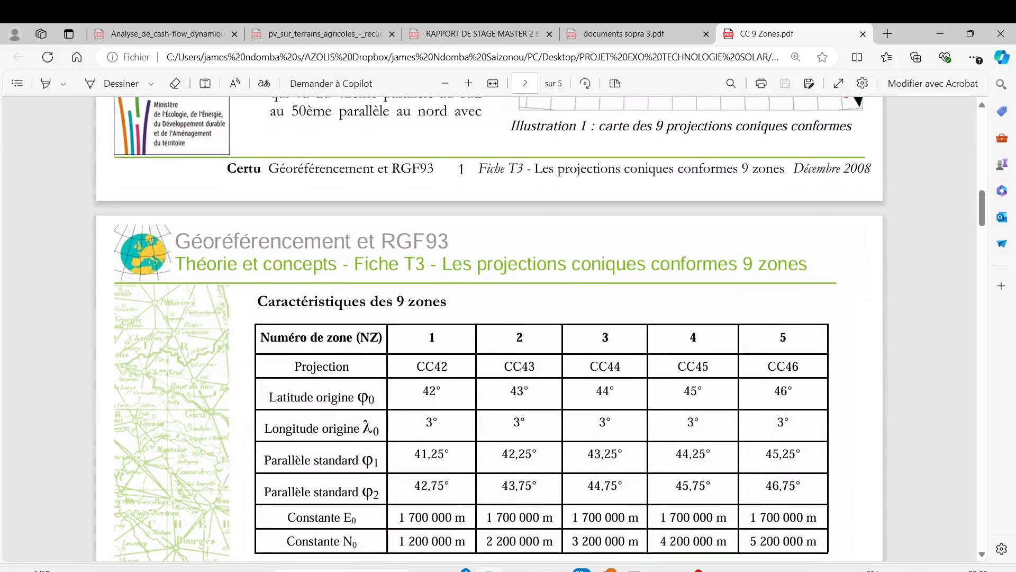
scroll(319, 388, down, 3)
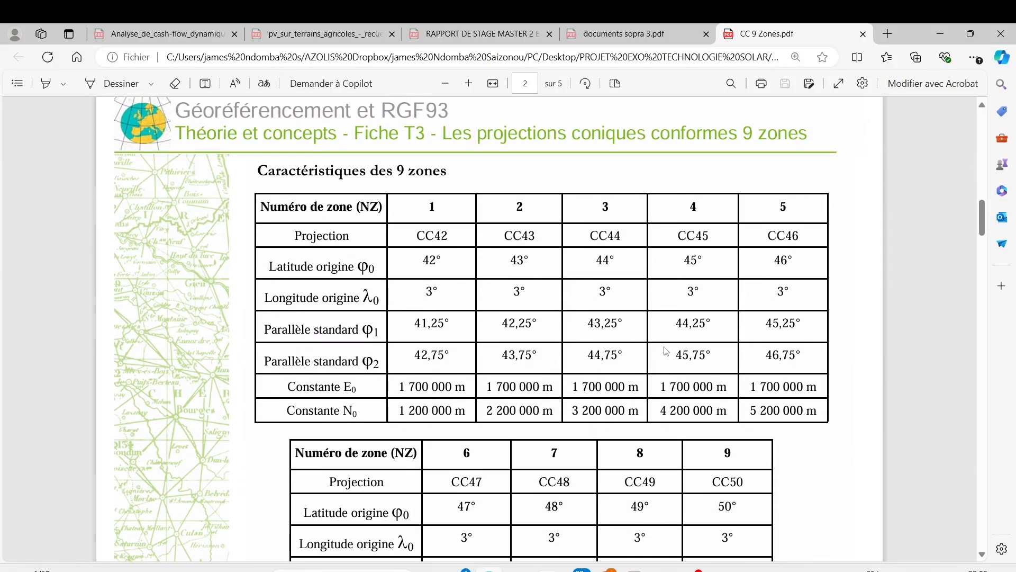
scroll(666, 351, up, 10)
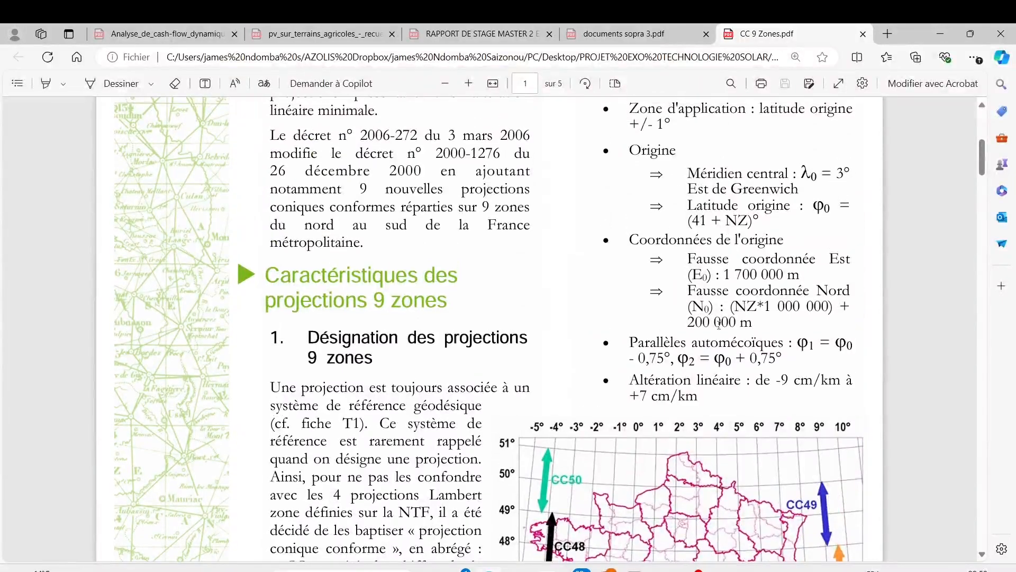
scroll(687, 210, up, 3)
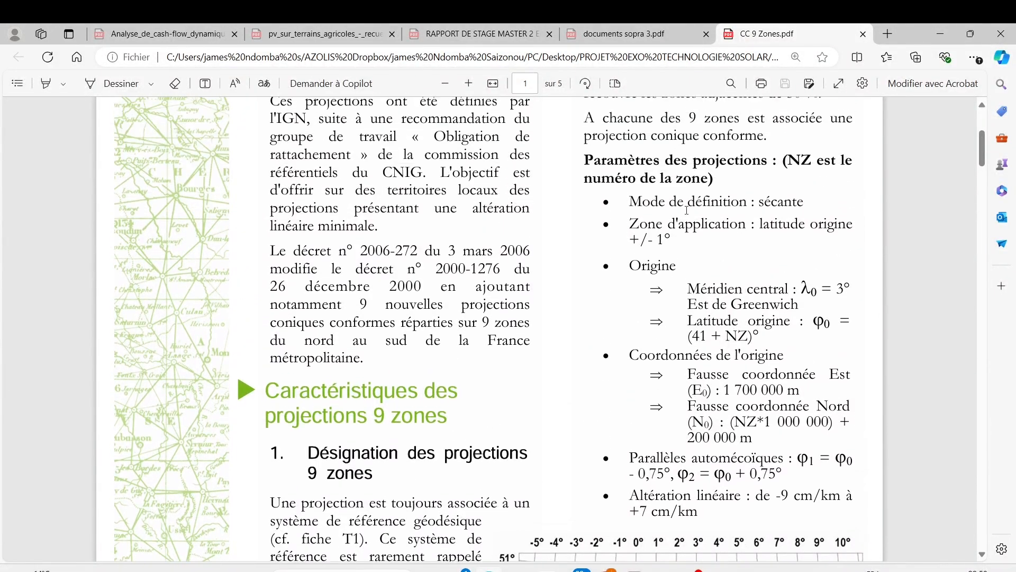
scroll(687, 210, up, 4)
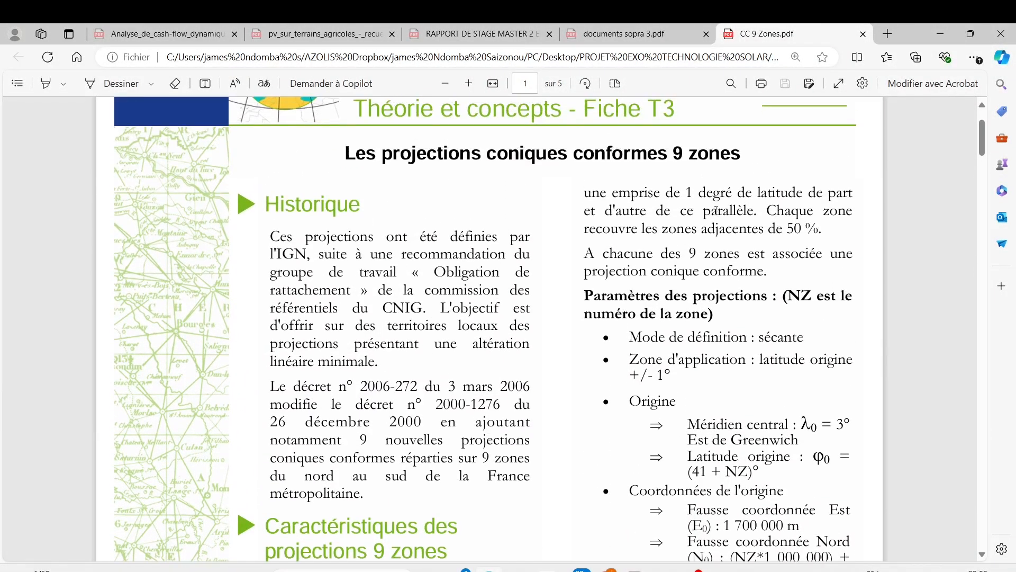
scroll(712, 254, down, 7)
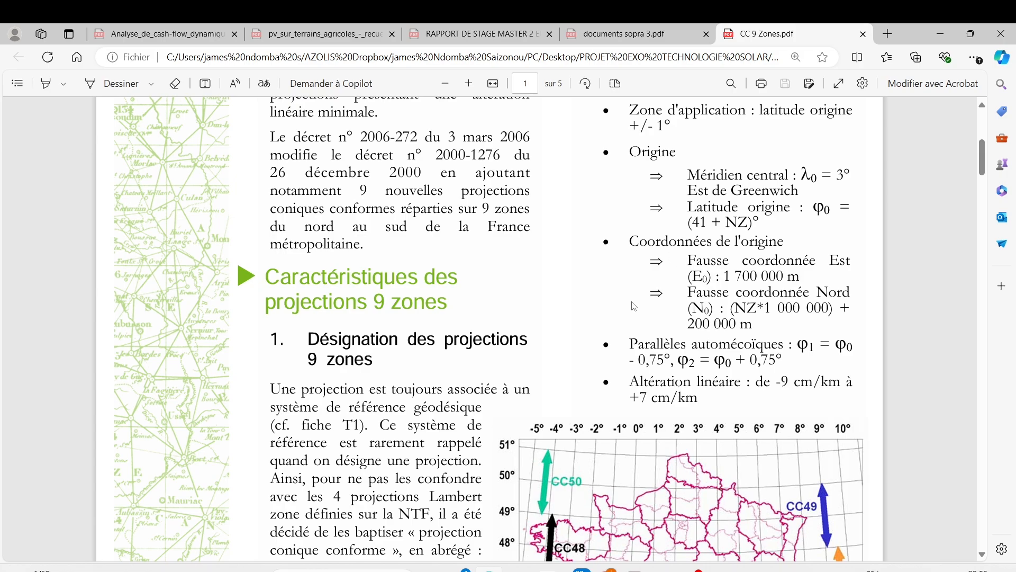
scroll(635, 323, down, 8)
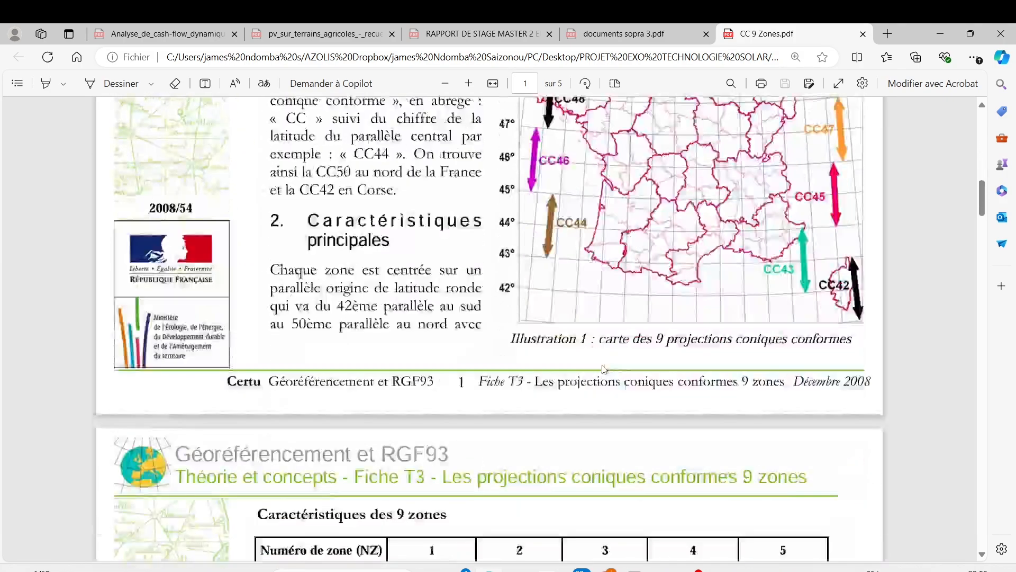
scroll(605, 369, down, 8)
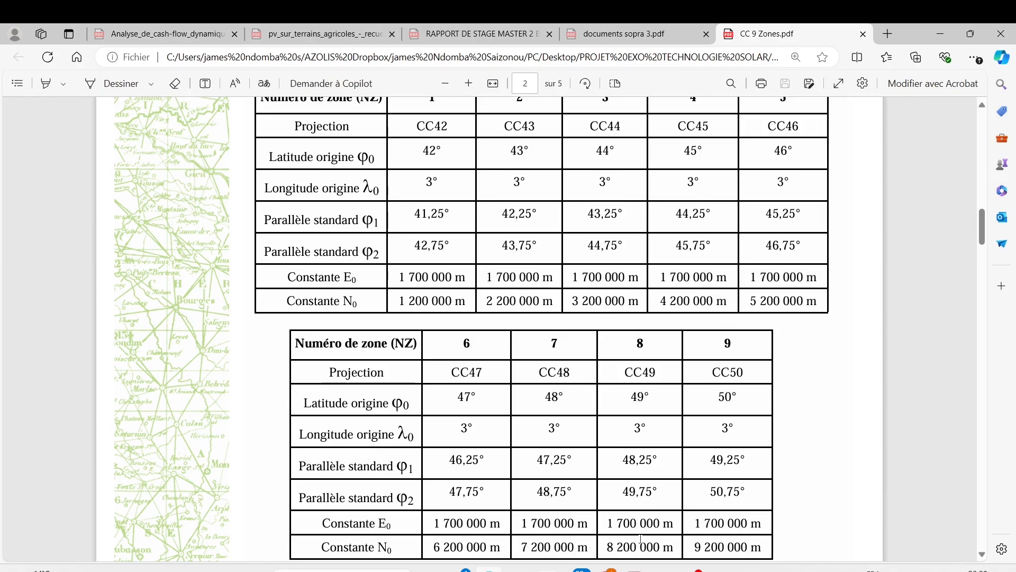
scroll(495, 353, up, 1)
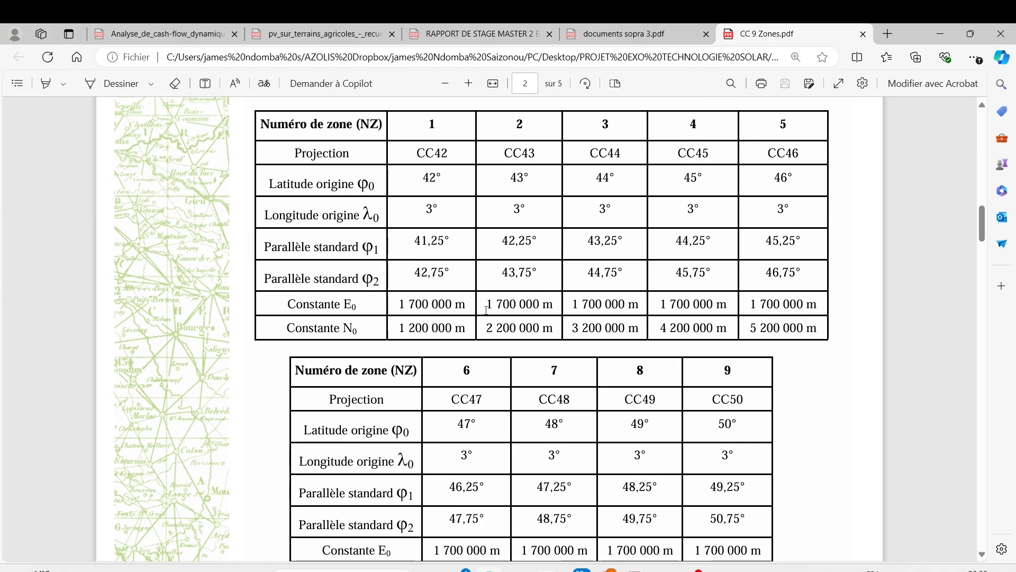
scroll(496, 353, down, 5)
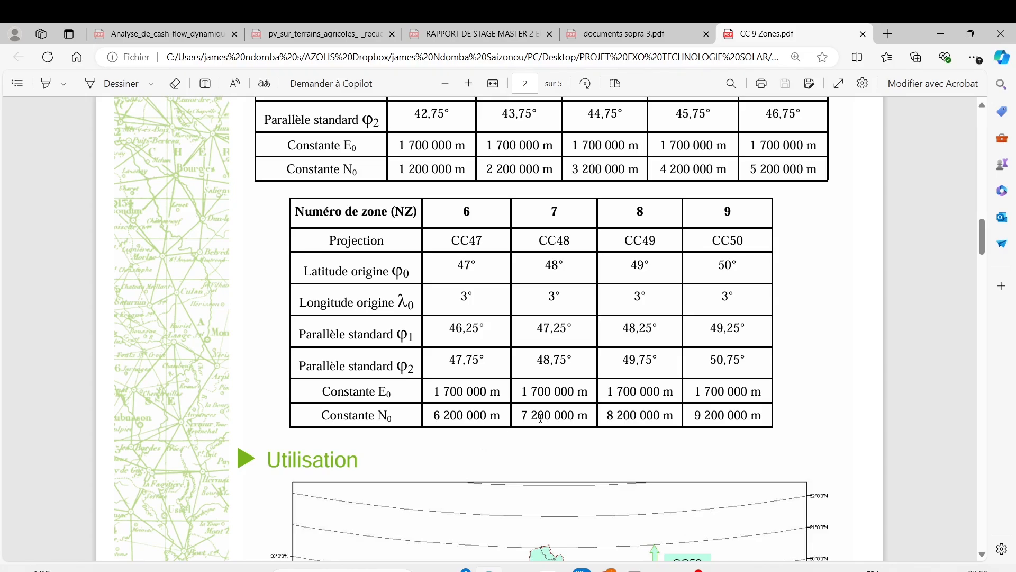
Compare the map of the nine conic conformal projections with the origin coordinates and the zone constants in the tables
scroll(761, 302, up, 8)
scroll(761, 302, up, 5)
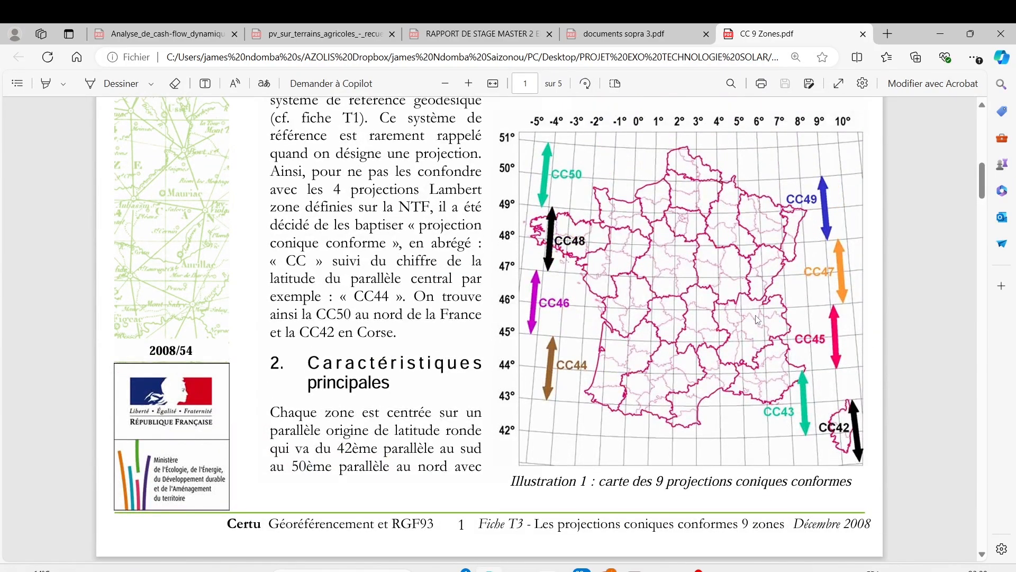
scroll(648, 310, up, 1)
scroll(653, 312, up, 3)
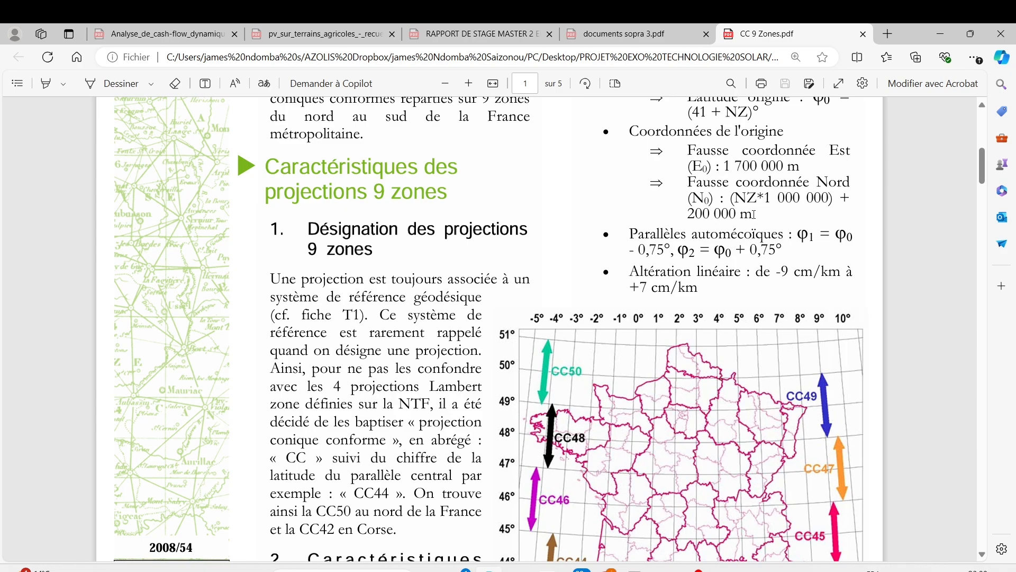
scroll(754, 214, up, 3)
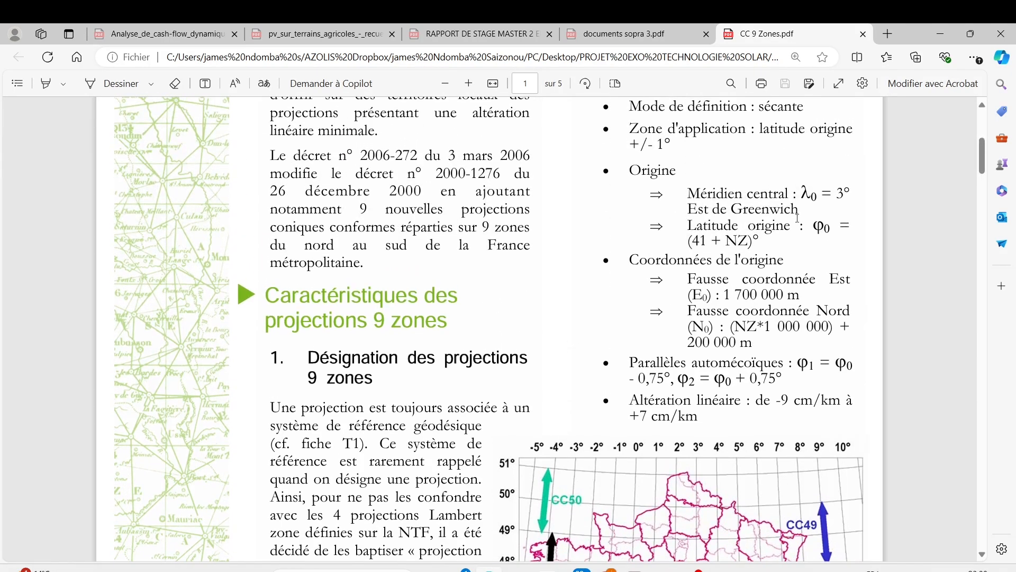
scroll(619, 274, down, 12)
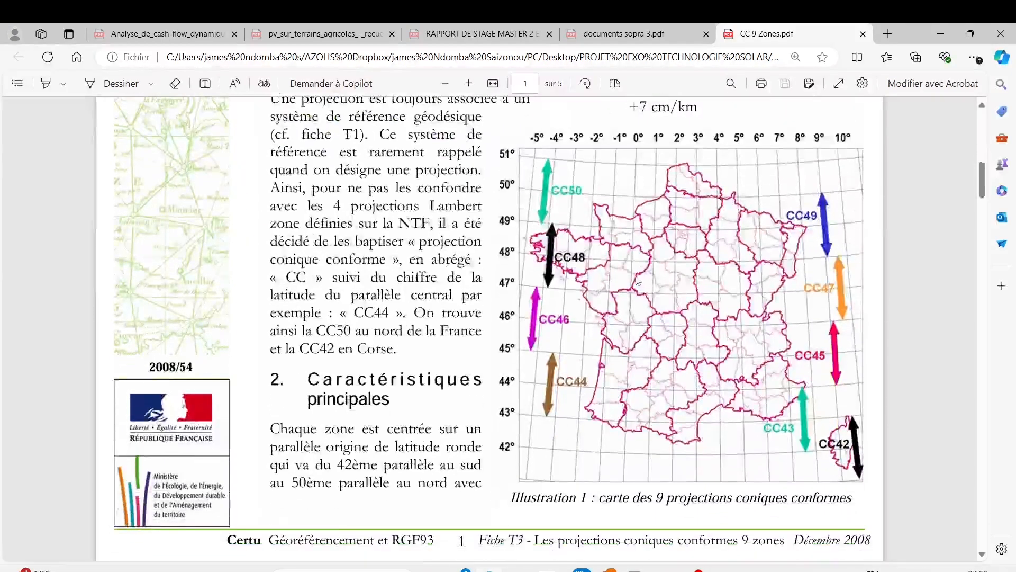
scroll(500, 259, down, 4)
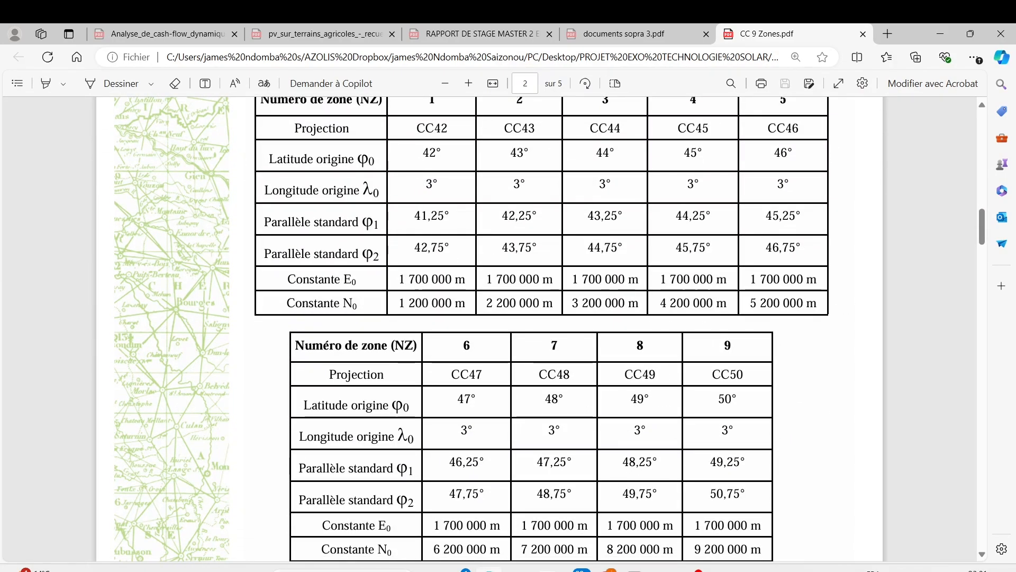
Launch Excel and create a new blank workbook
click(347, 570)
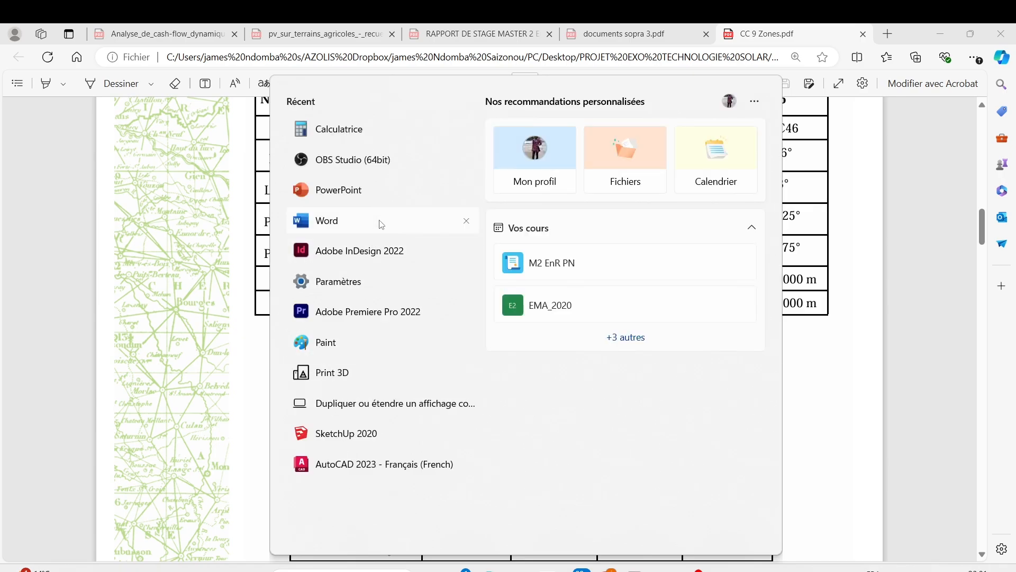
text(ex)
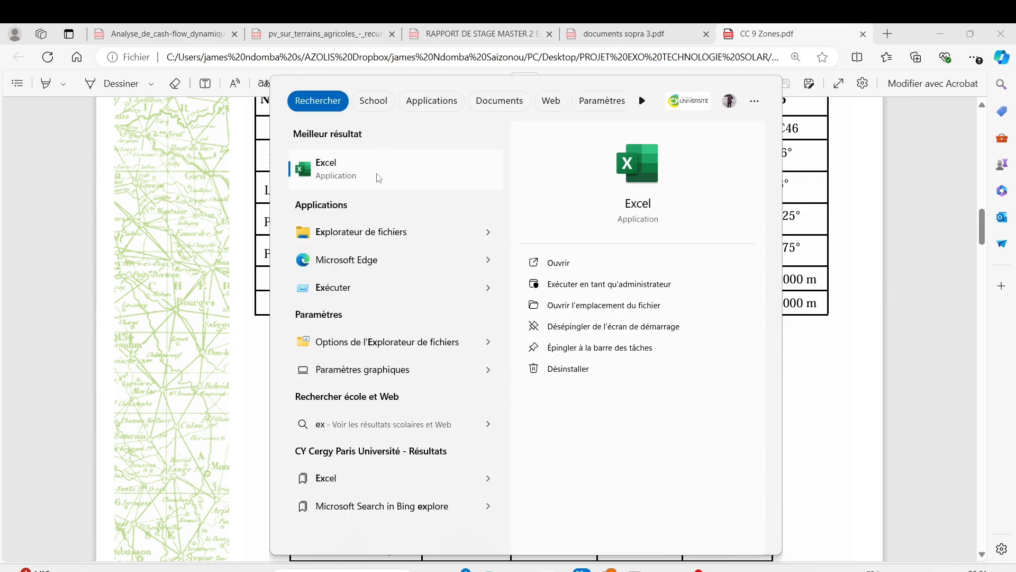
click(634, 167)
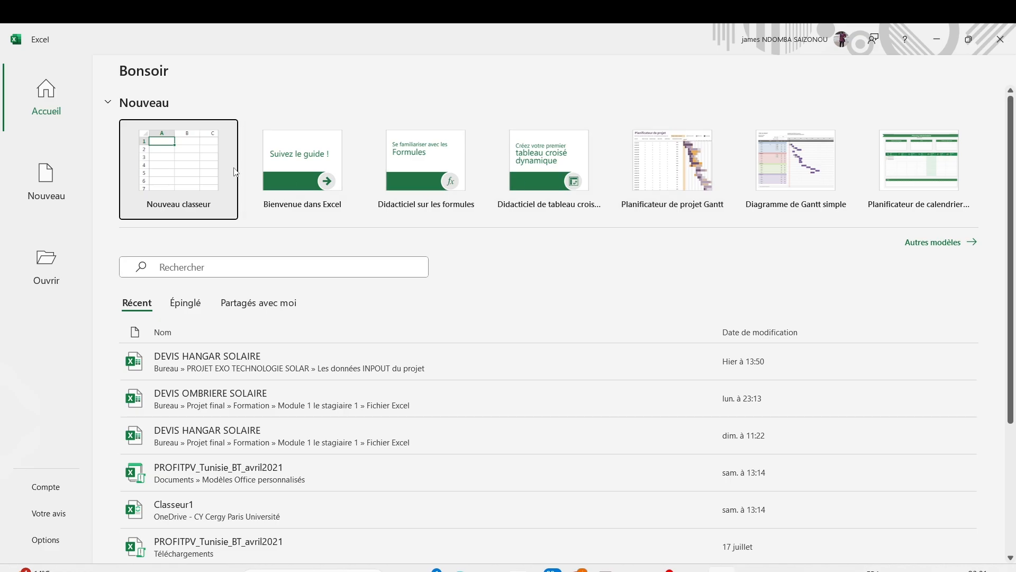
click(193, 162)
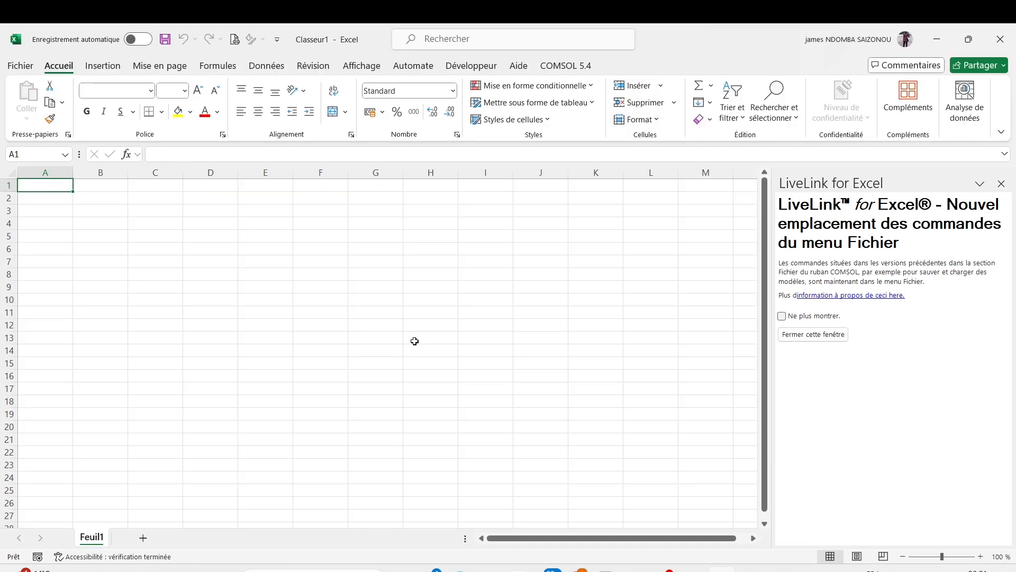
Switch back to the CC 9 Zones PDF in Edge and view the table for zones 1 to 5
mouse_move(460, 570)
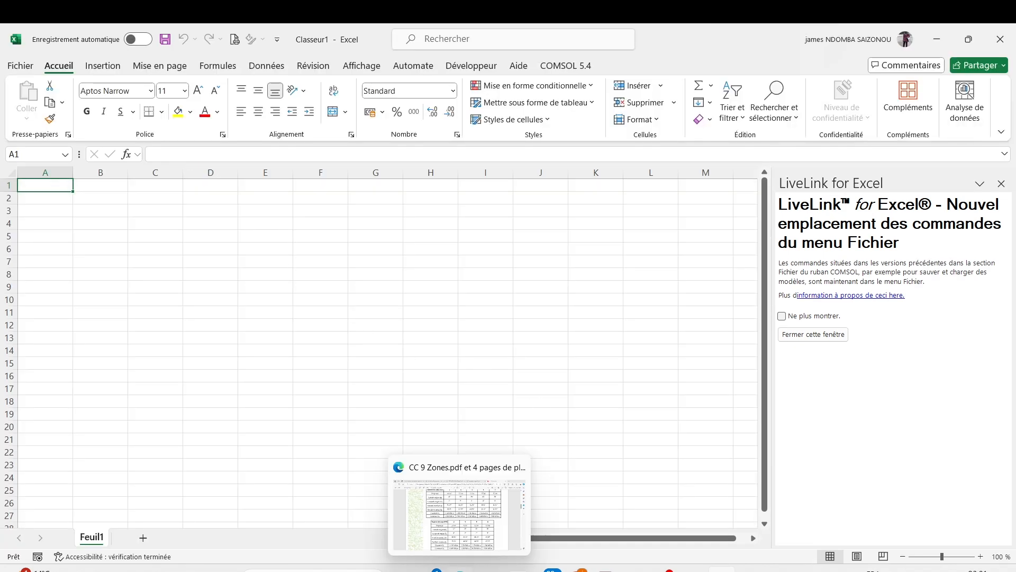
click(465, 535)
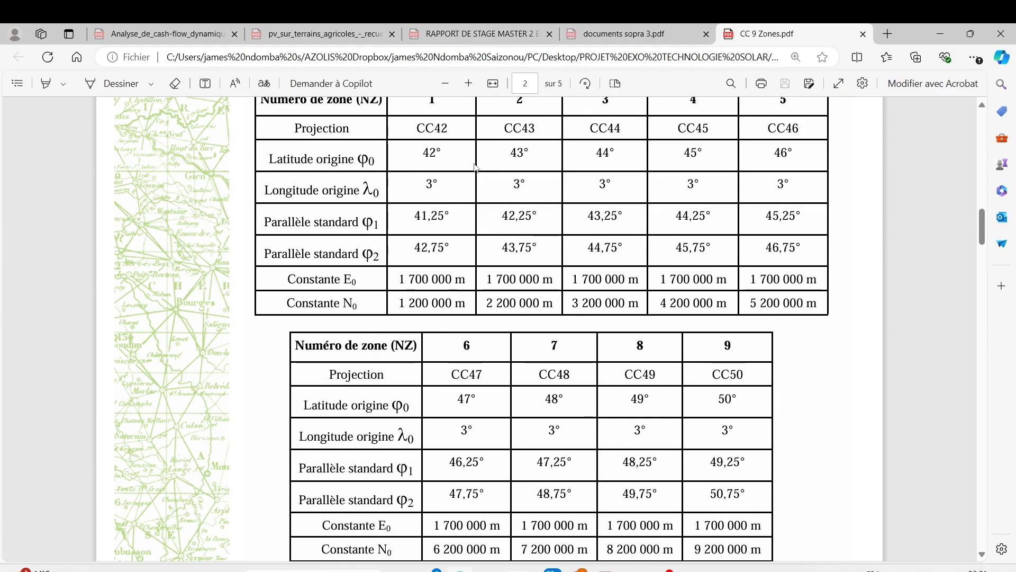
scroll(499, 120, up, 3)
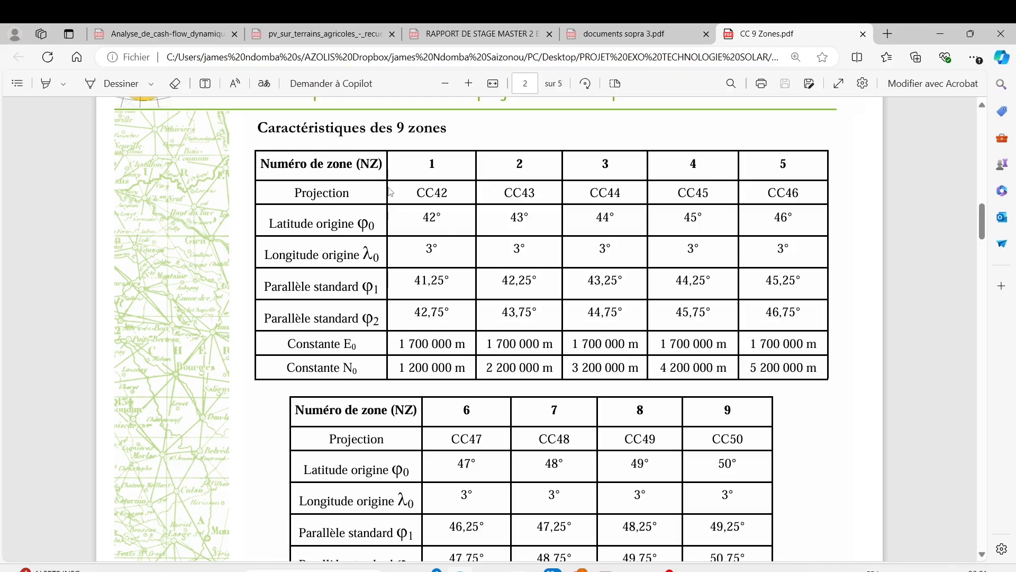
Switch to Chrome, search Google for "geoportail" in a new tab and open the Géoportail website
mouse_move(578, 568)
click(572, 511)
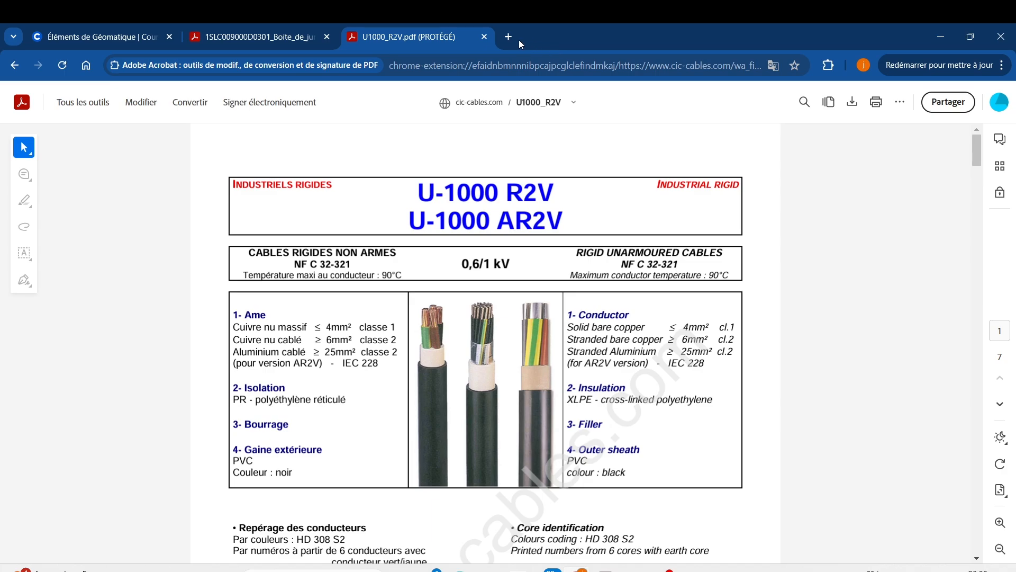
click(509, 37)
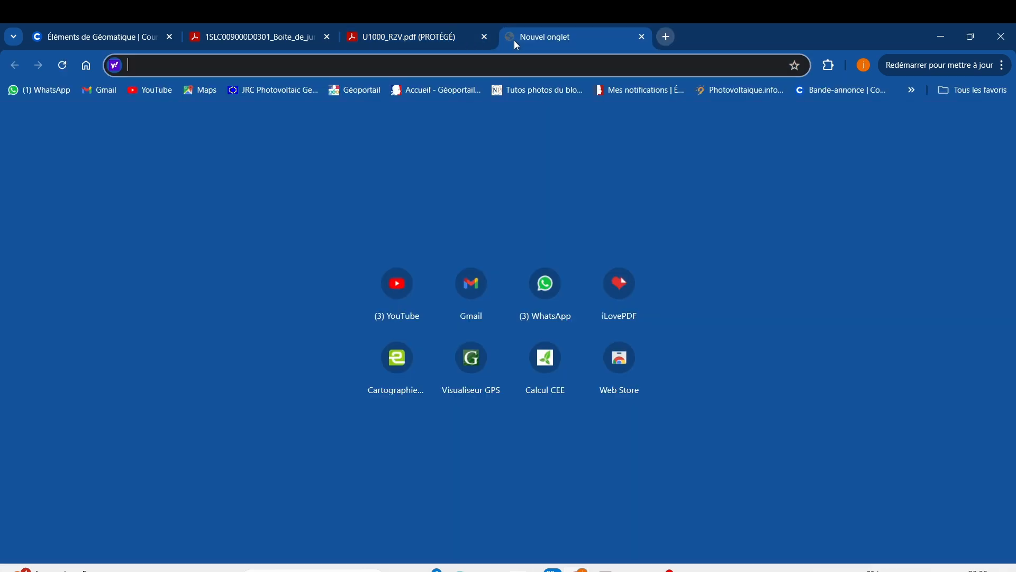
text(g)
key(Return)
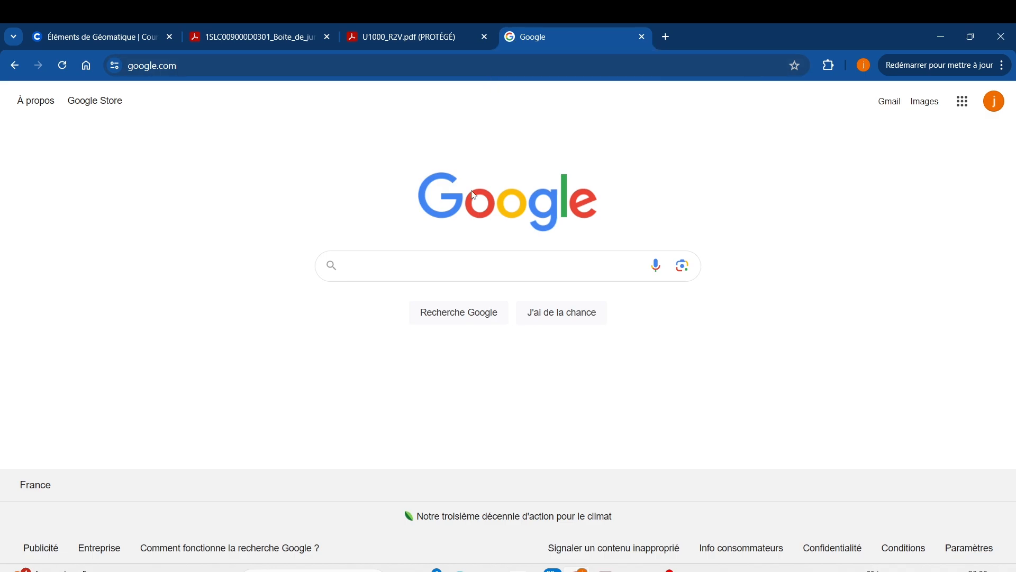
text(ge)
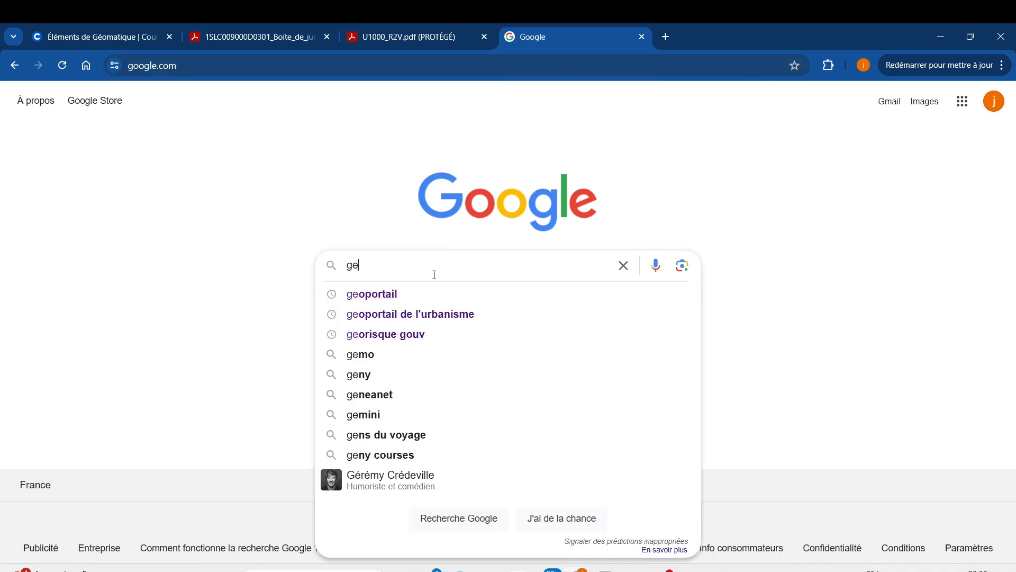
click(394, 293)
click(219, 227)
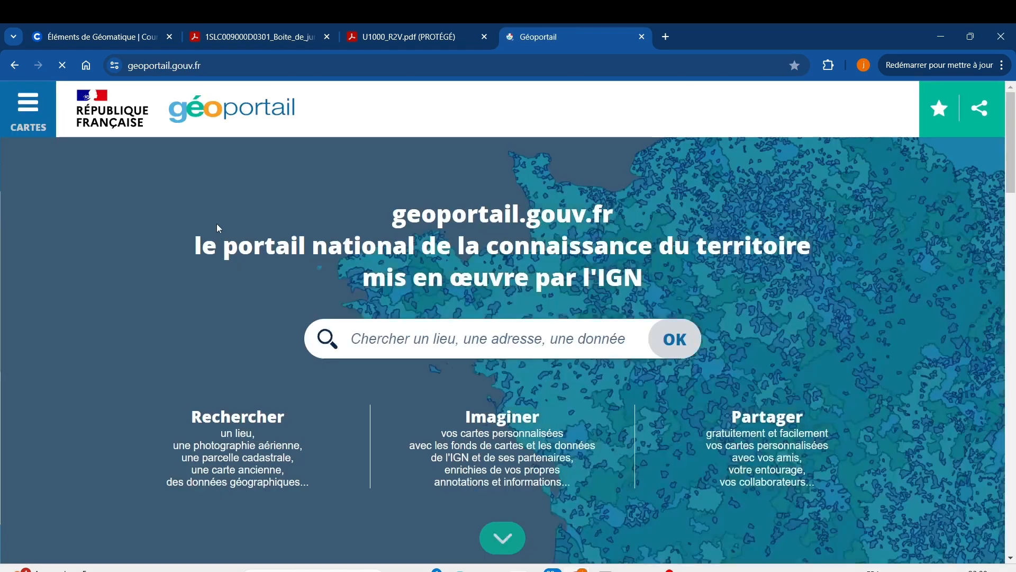
Search Géoportail for "Eurodislog" and widen the map to a scale of about 1:24 727
click(413, 335)
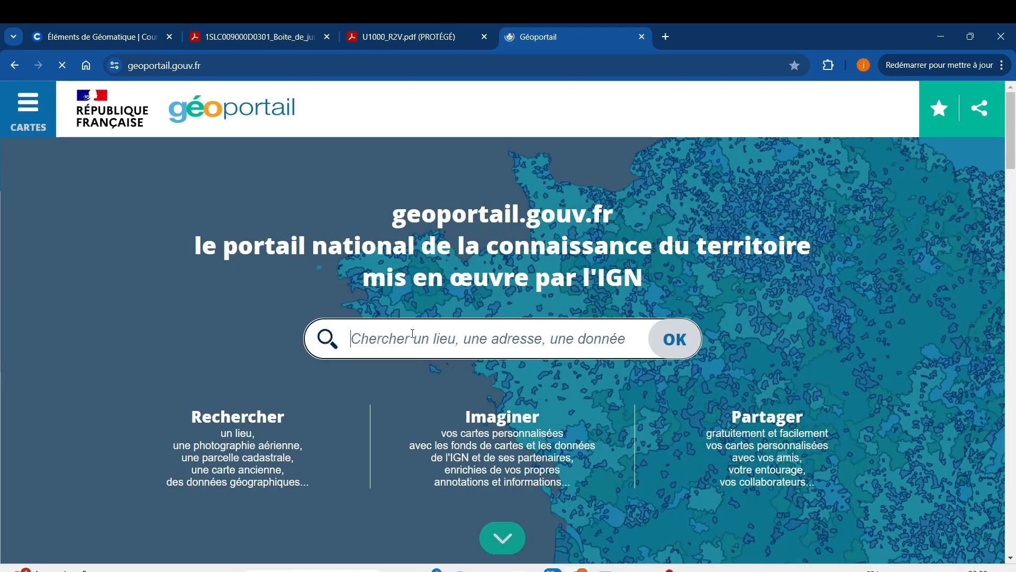
text(Euro)
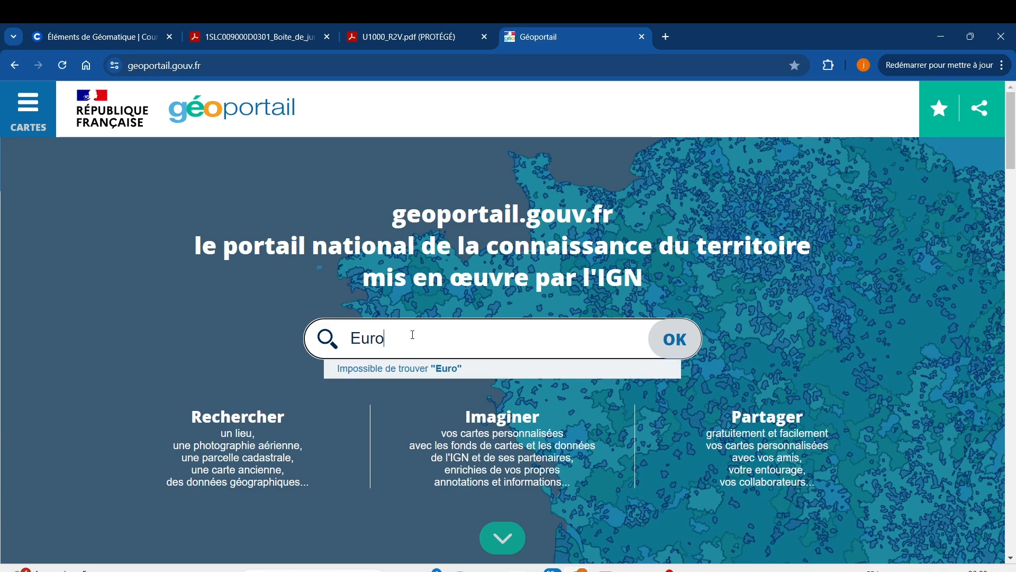
text(dislog)
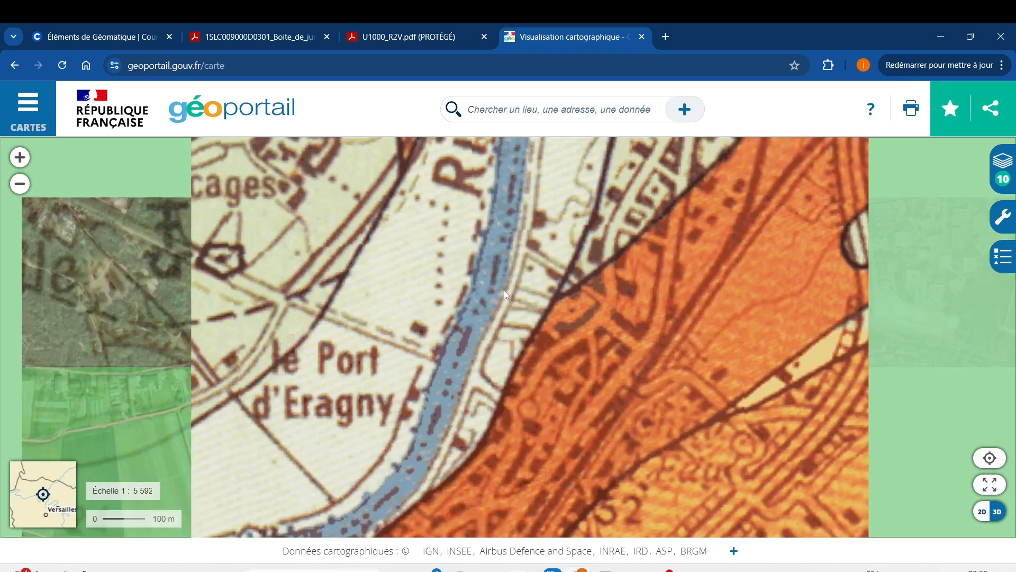
scroll(504, 297, down, 1)
scroll(504, 297, down, 1)
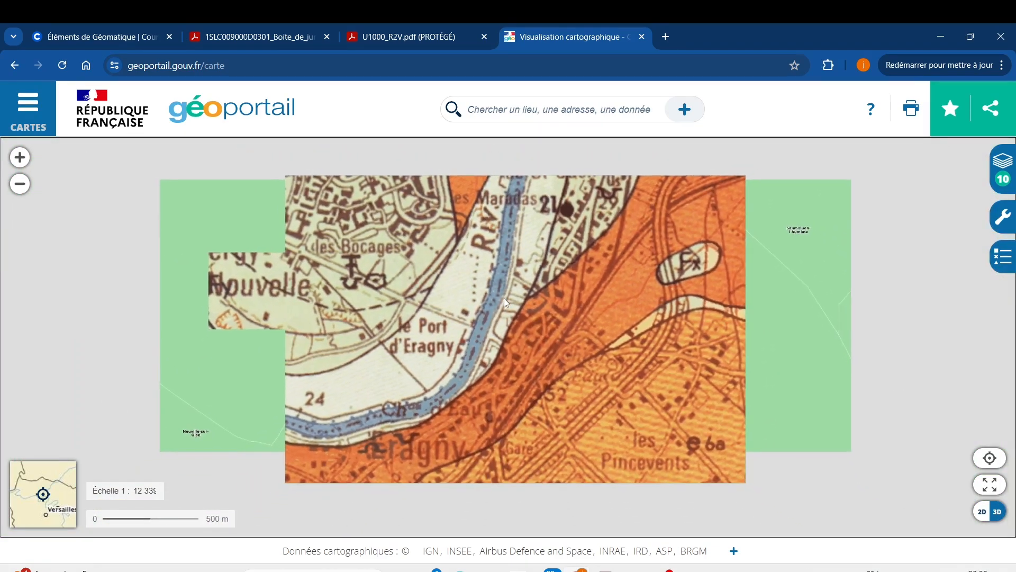
scroll(489, 311, down, 1)
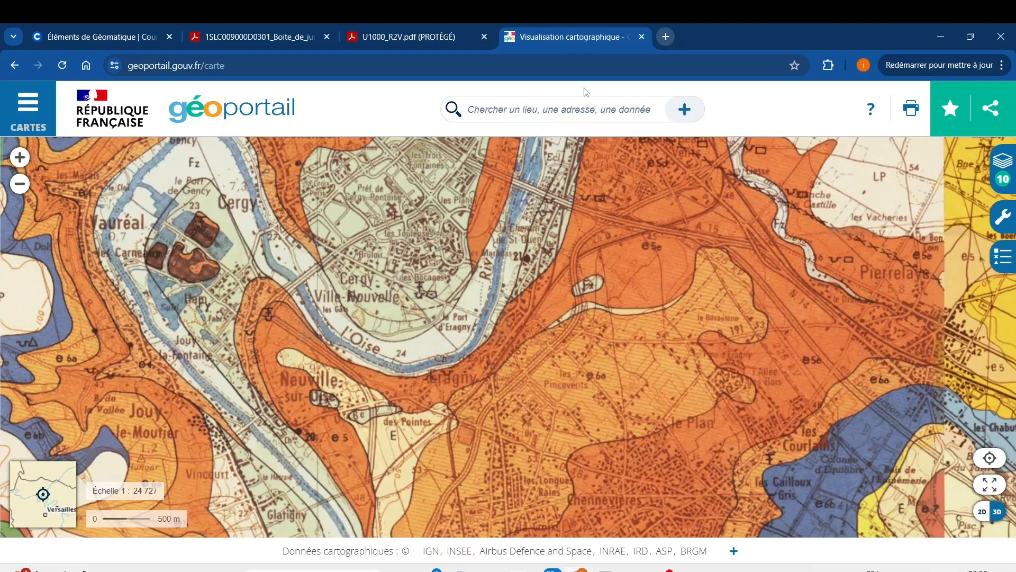
Open Google Maps in a new tab, find the Eurodislog site in Saint-Ouen-l'Aumône and copy its address
click(666, 38)
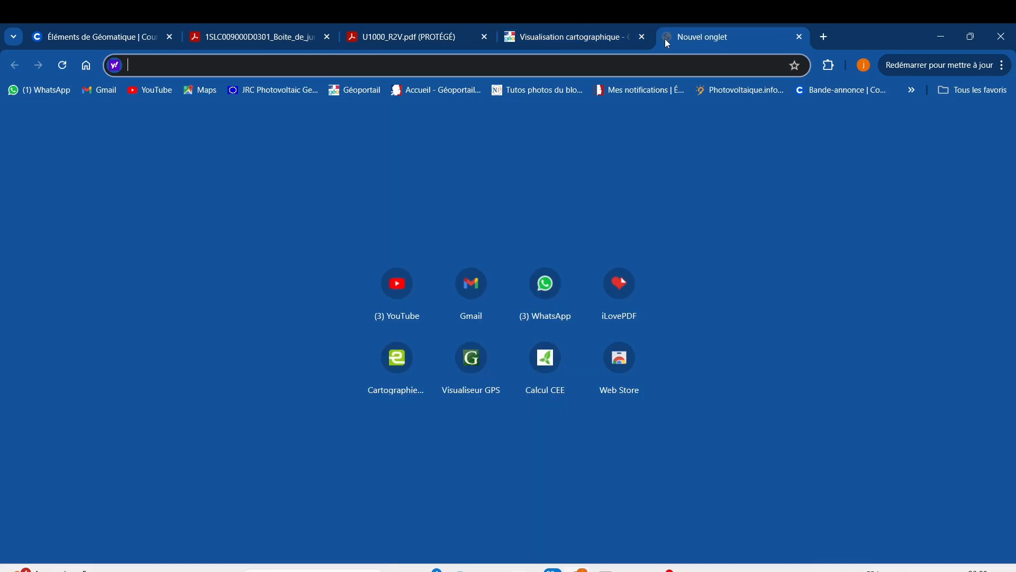
text(google.com)
key(Return)
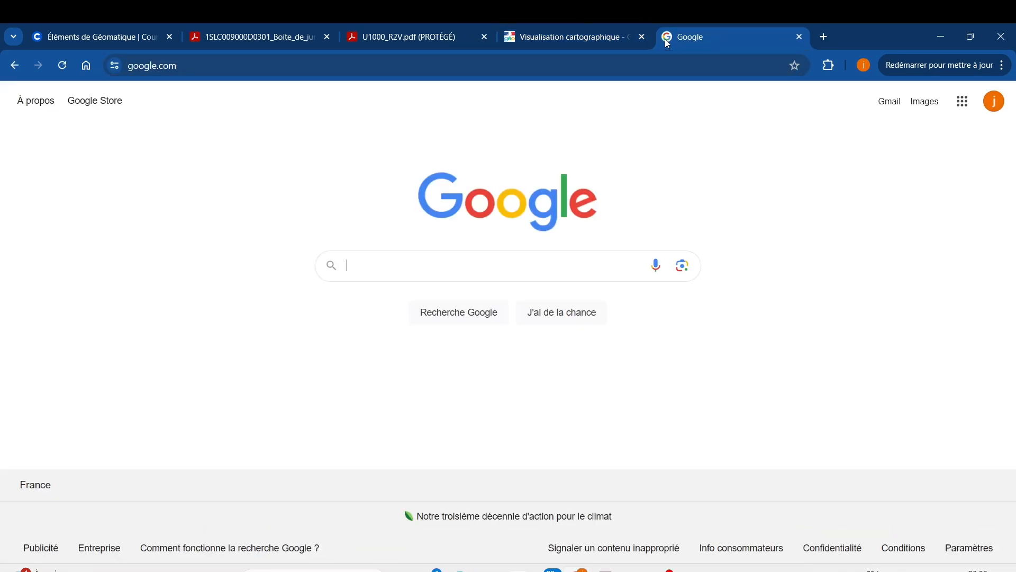
text(goo)
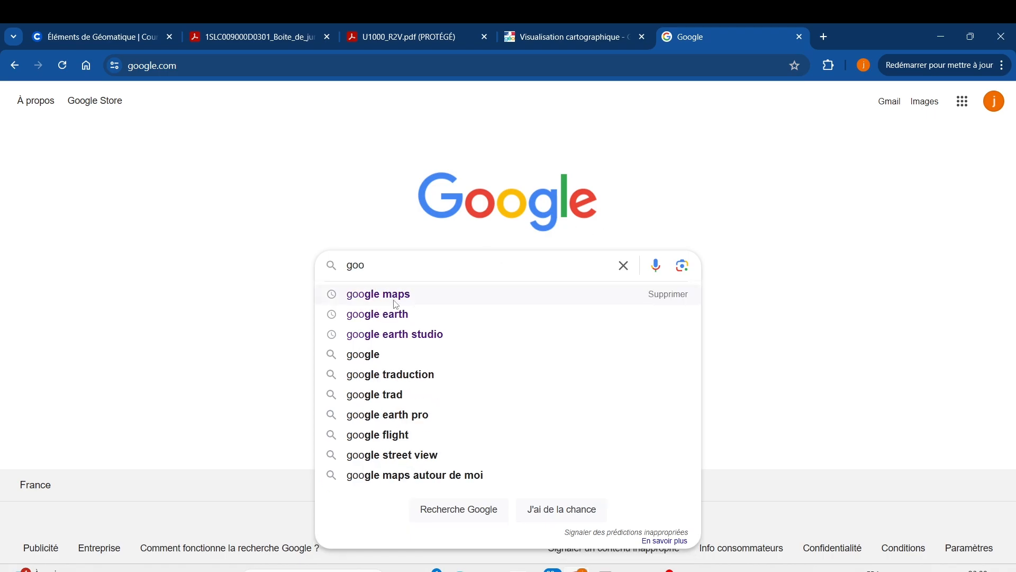
click(397, 303)
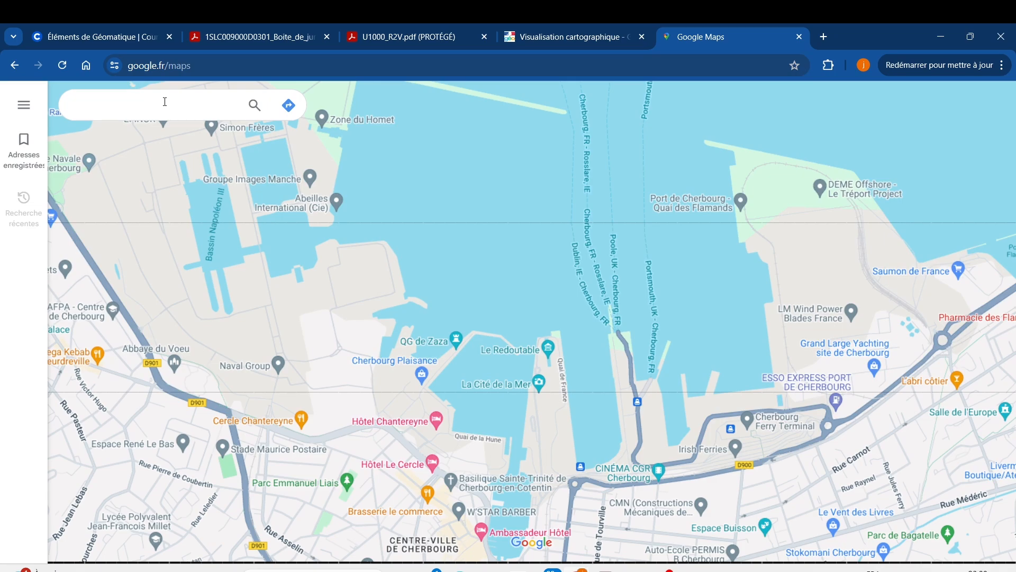
text(eurodislog)
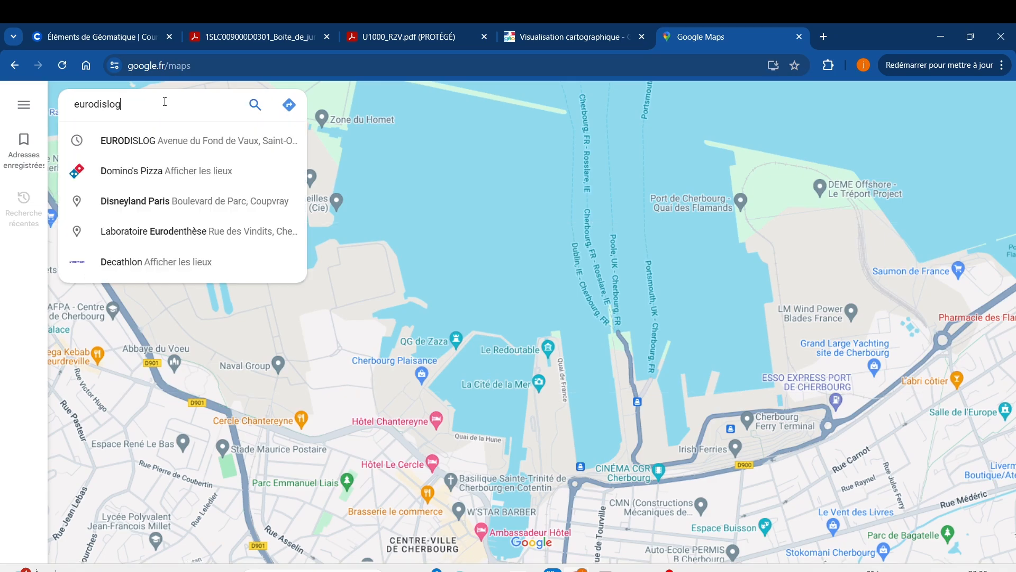
click(157, 142)
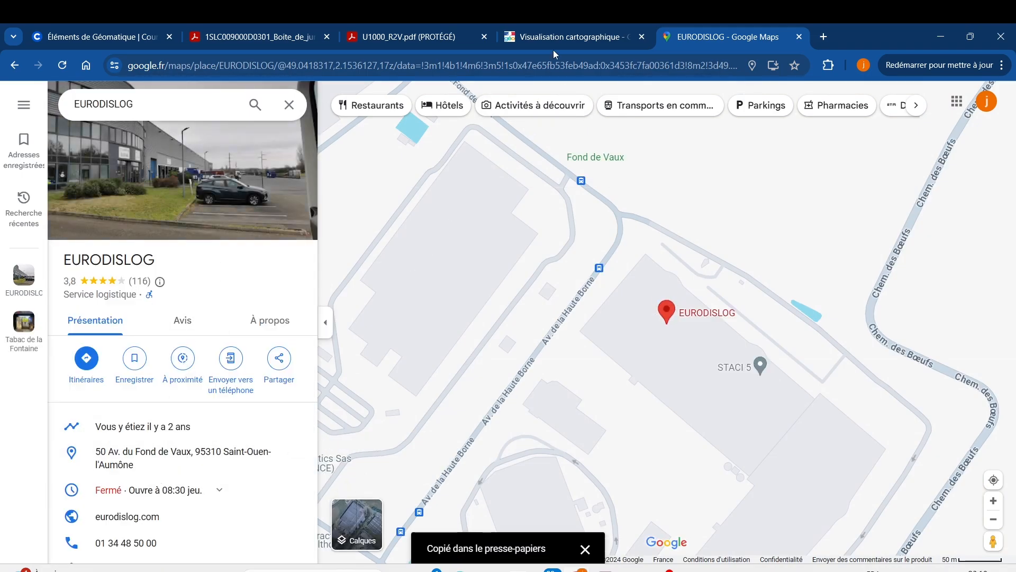
Return to the Géoportail home page and locate the copied Eurodislog street address on the map
click(568, 33)
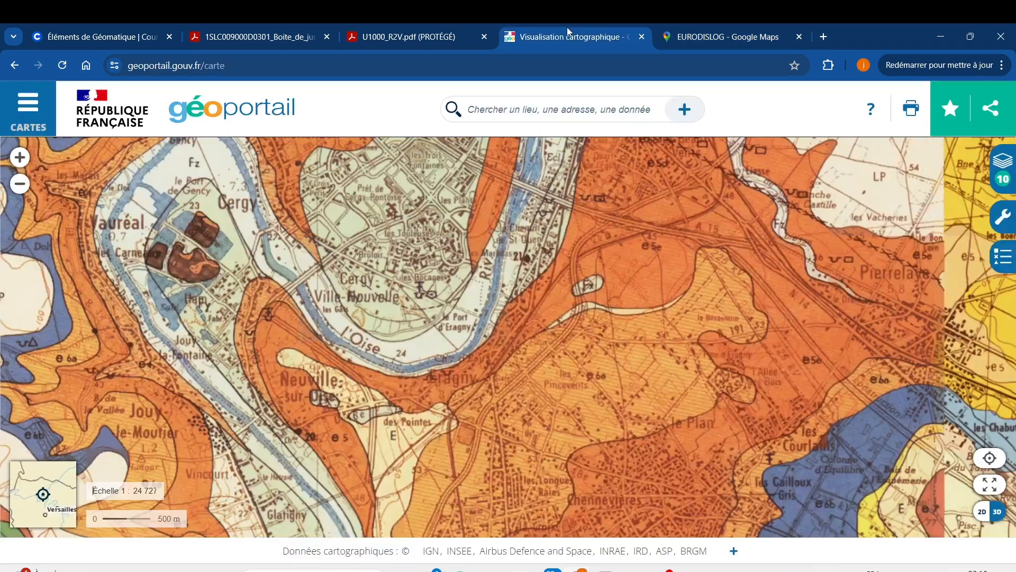
click(15, 67)
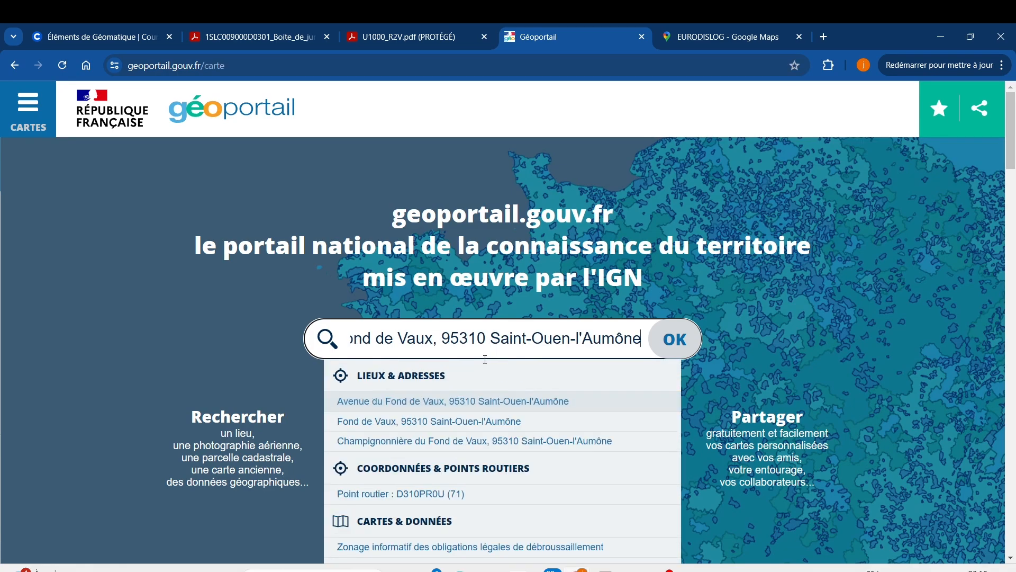
click(484, 402)
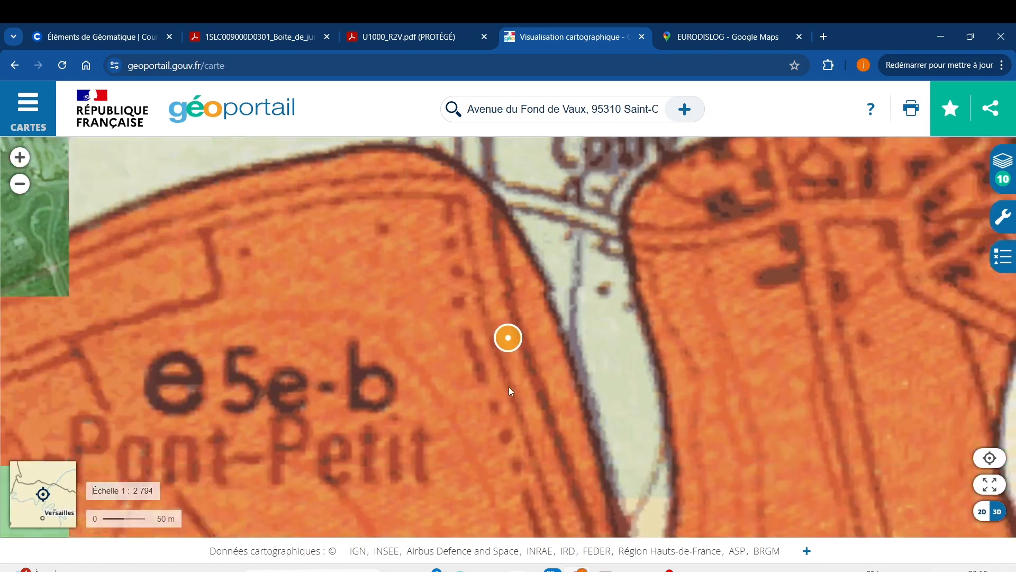
scroll(514, 357, down, 1)
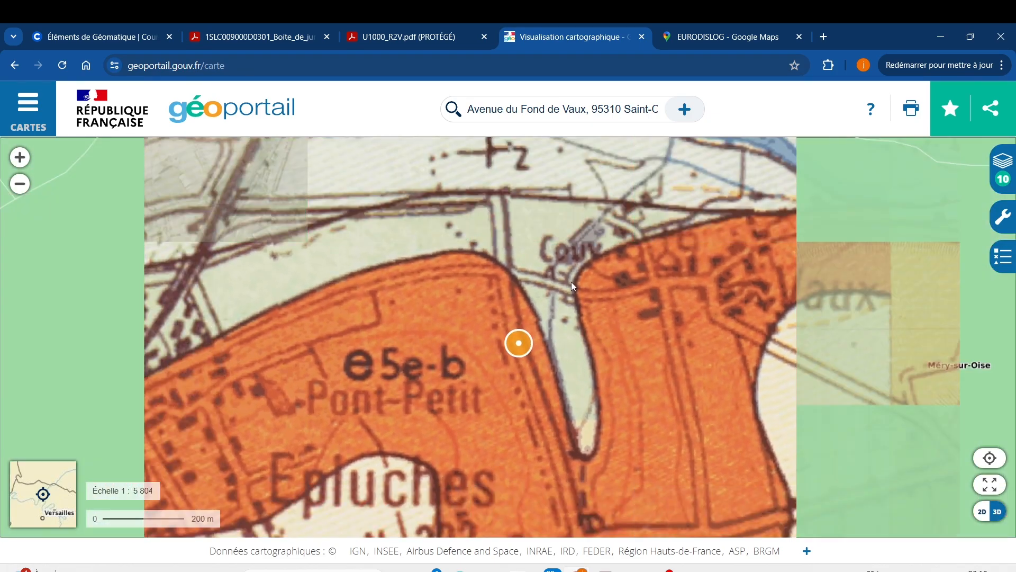
scroll(571, 286, down, 1)
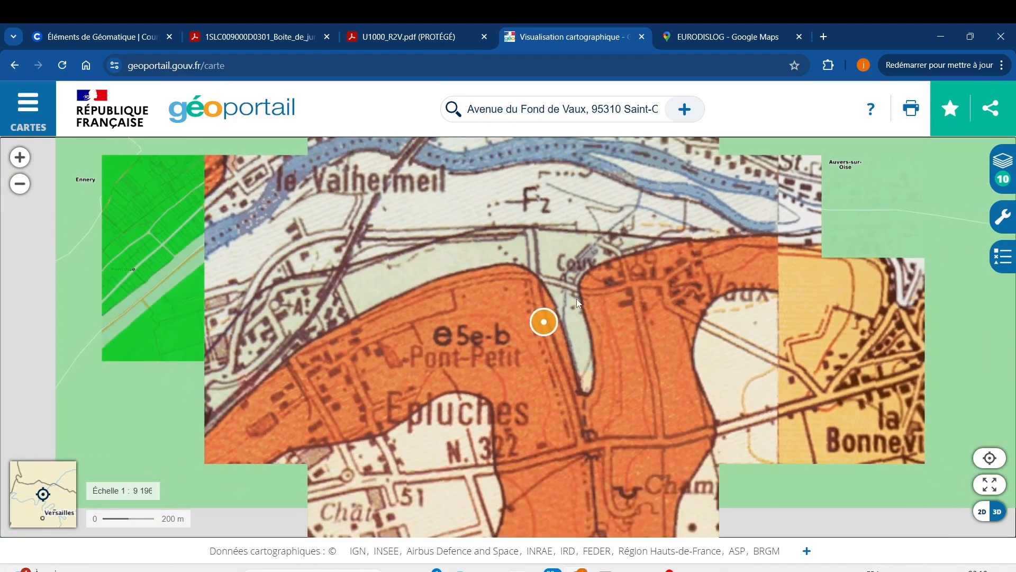
scroll(566, 308, down, 3)
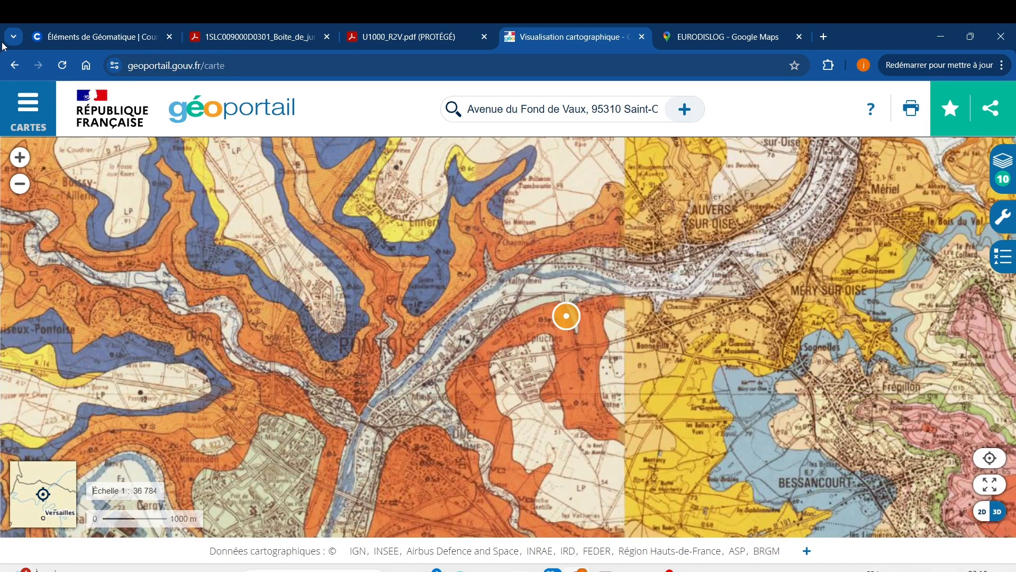
Remove the geological maps layer from the full base map catalogue so the aerial photographs show, and close the catalogue
click(29, 106)
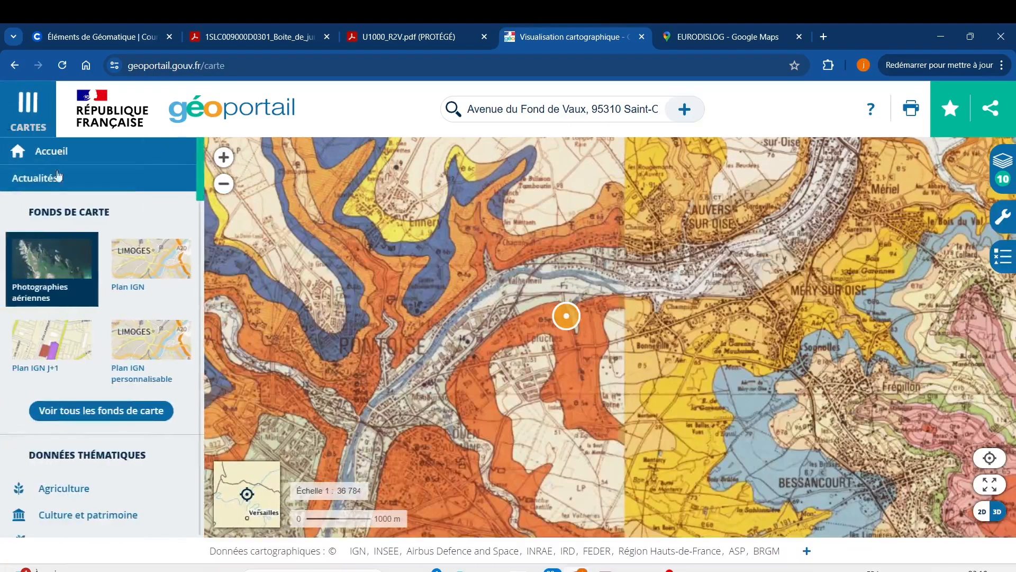
click(106, 410)
scroll(98, 387, down, 8)
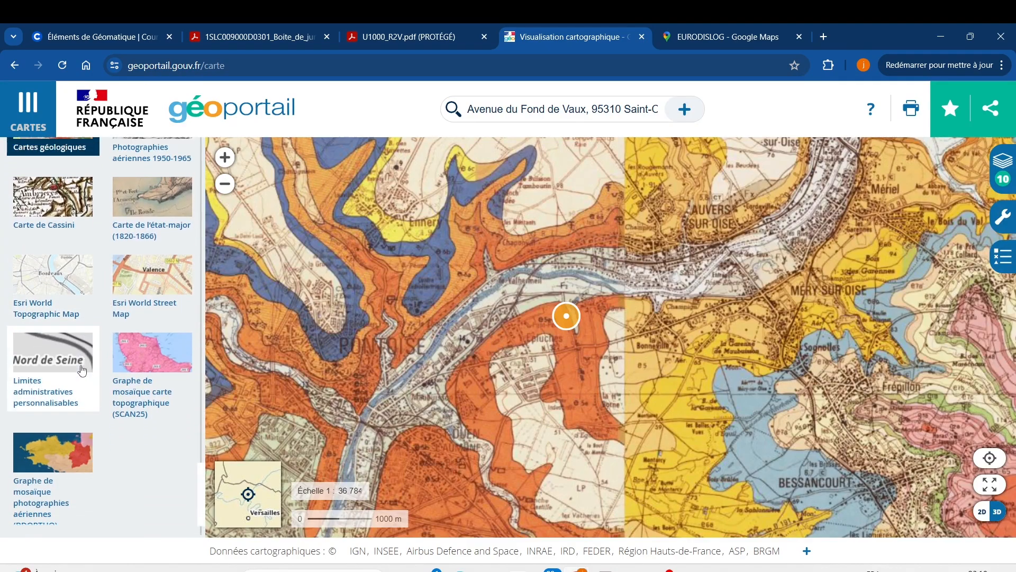
scroll(79, 365, up, 3)
click(57, 317)
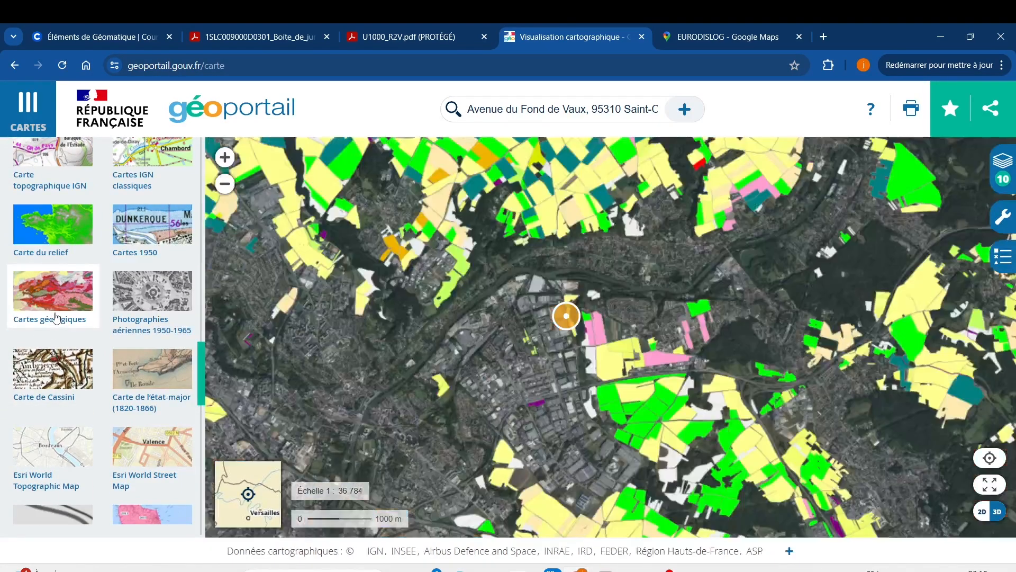
scroll(153, 344, down, 2)
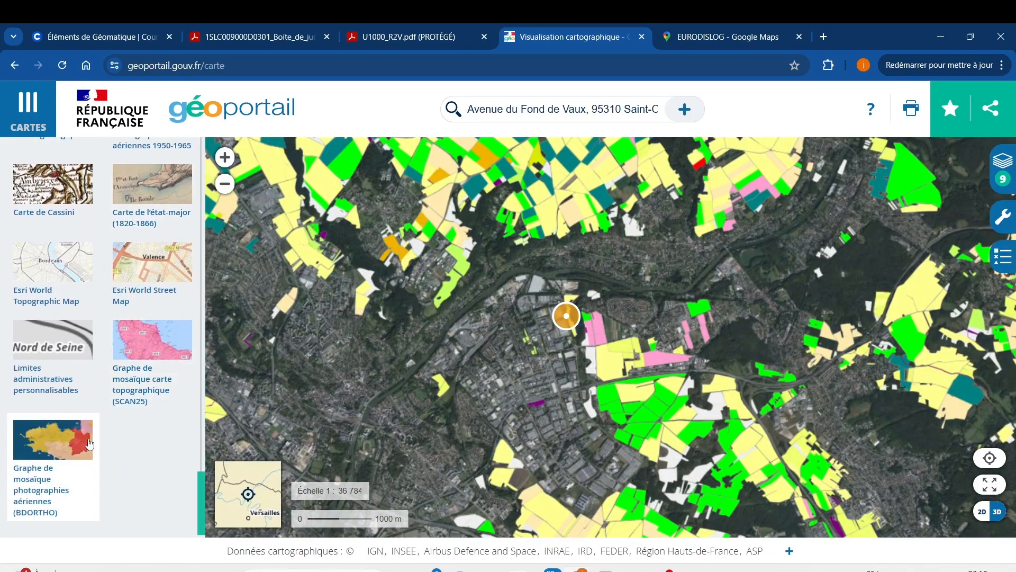
scroll(213, 282, up, 1)
scroll(186, 297, up, 6)
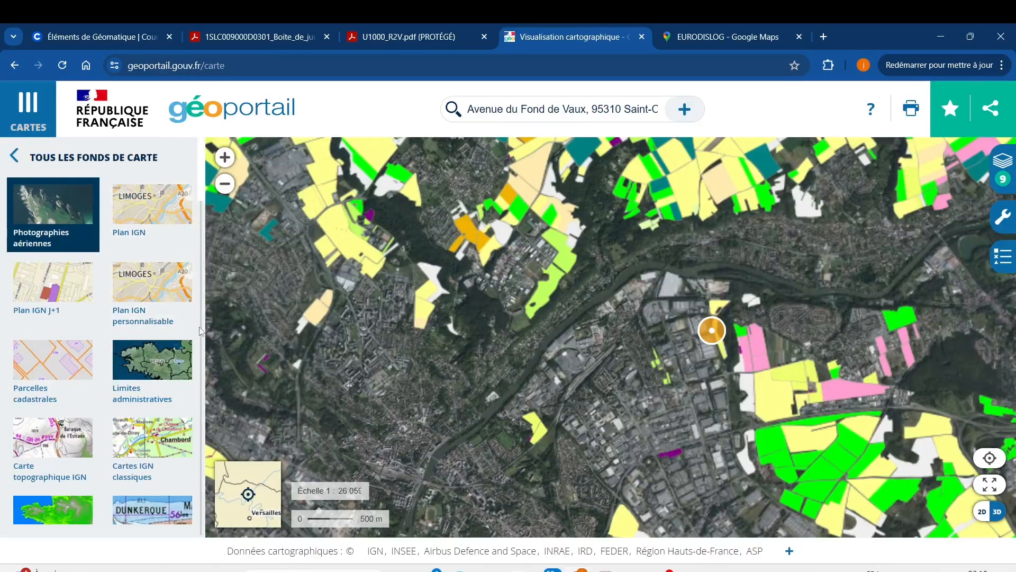
scroll(529, 339, down, 2)
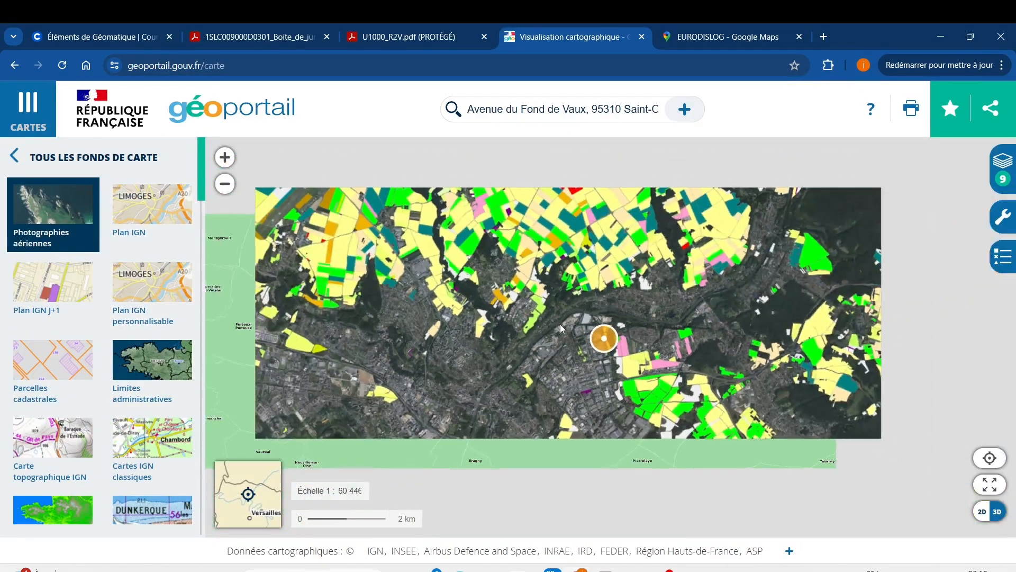
scroll(607, 347, up, 4)
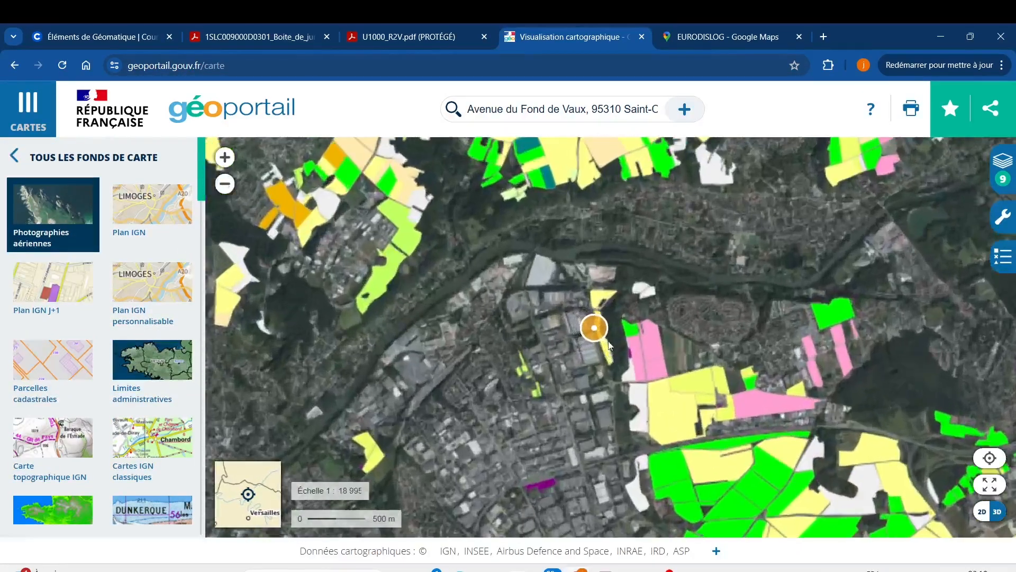
scroll(595, 335, up, 1)
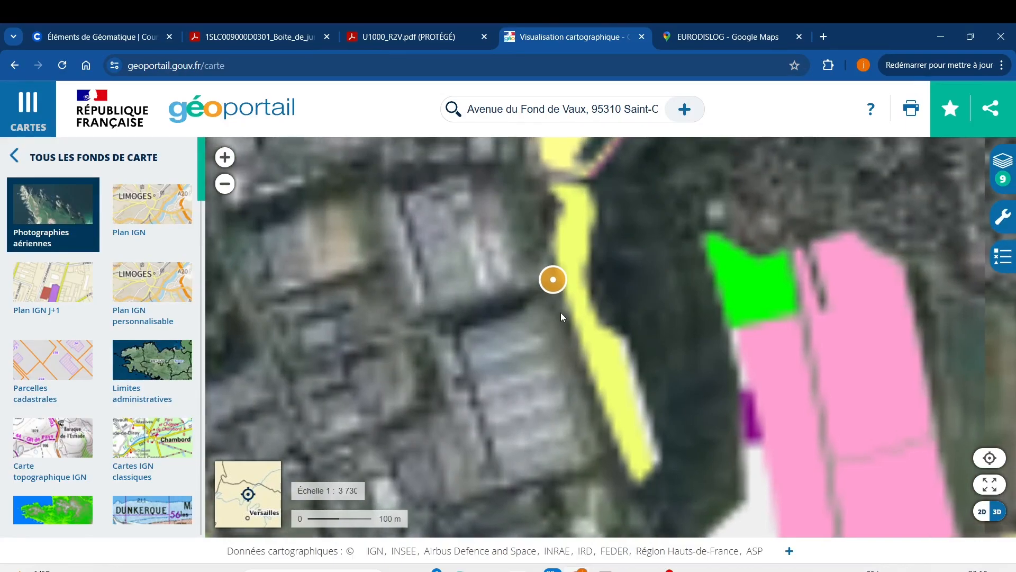
click(21, 93)
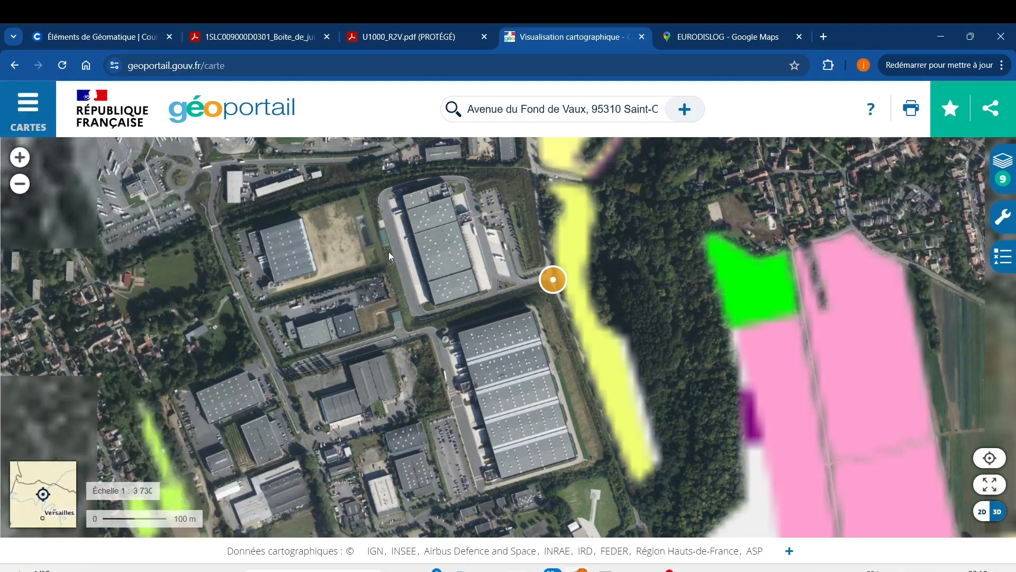
Examine the aerial imagery around the marked address, covering the industrial area and the coloured farm parcels to the south and east
scroll(544, 352, down, 1)
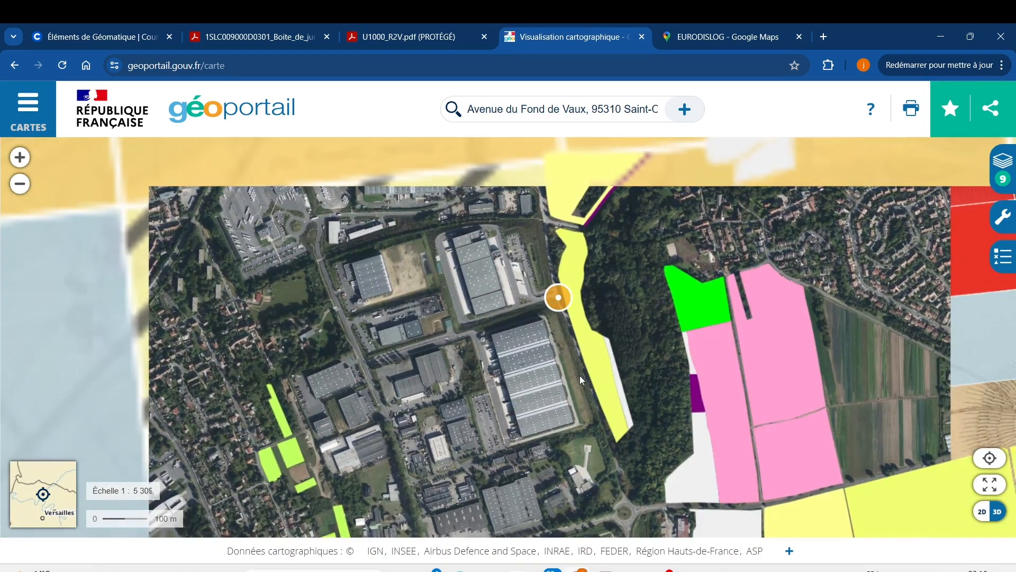
mouse_move(562, 362)
mouse_down()
mouse_move(424, 370)
mouse_move(326, 335)
mouse_move(328, 272)
mouse_up()
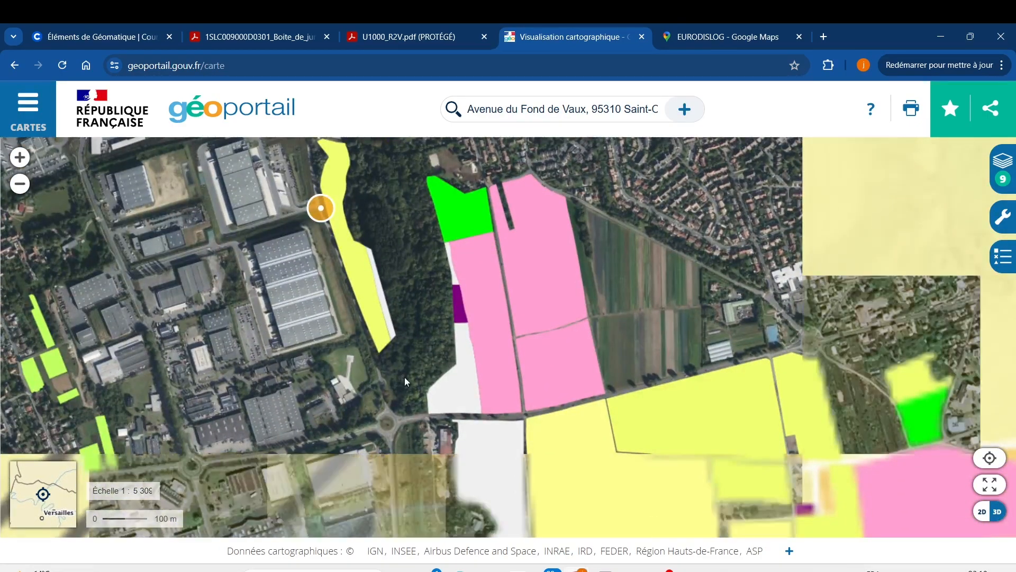
drag(445, 438, 400, 258)
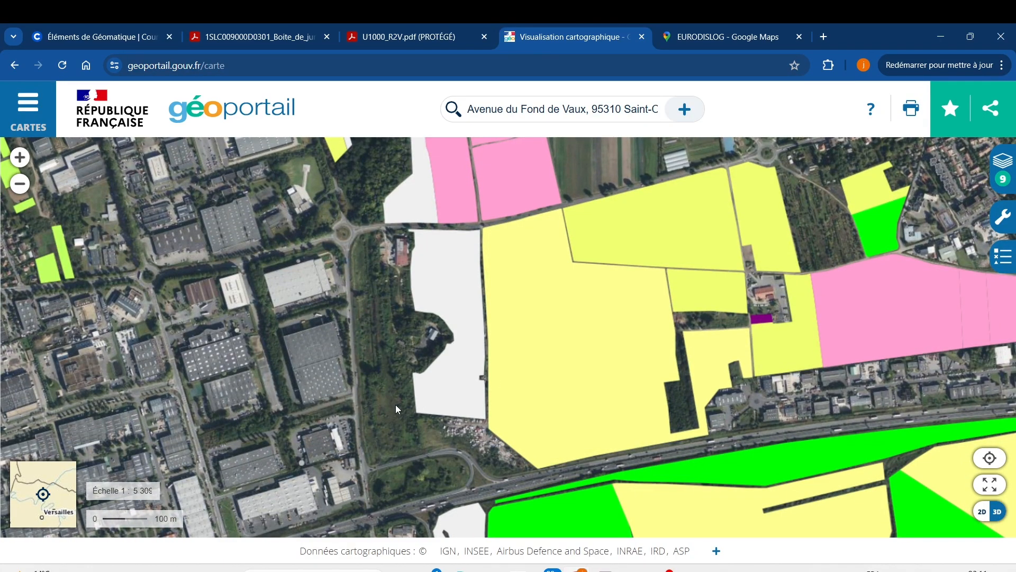
drag(310, 374, 490, 306)
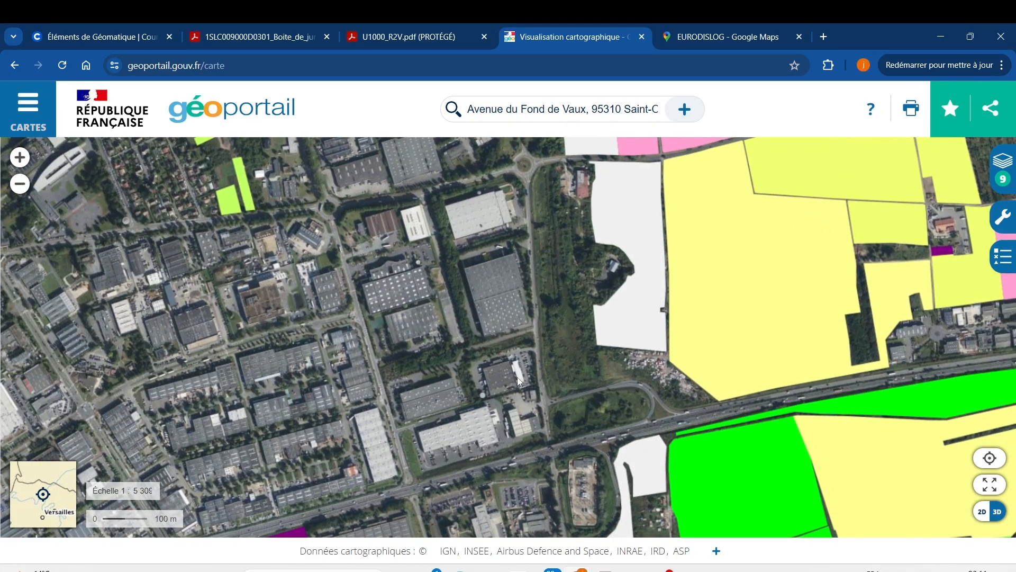
scroll(560, 265, down, 2)
drag(566, 259, 425, 310)
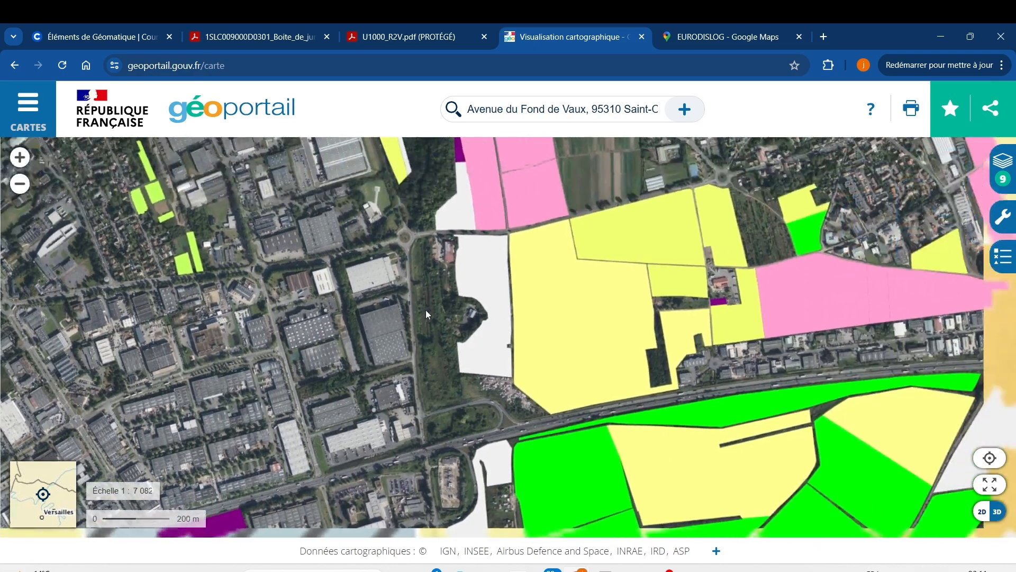
scroll(653, 270, down, 2)
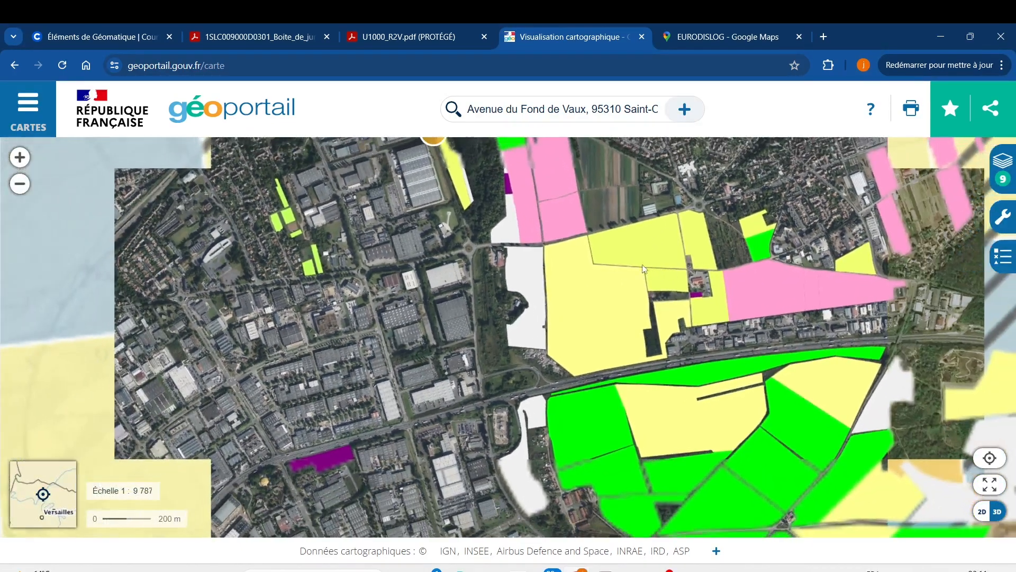
scroll(614, 258, down, 1)
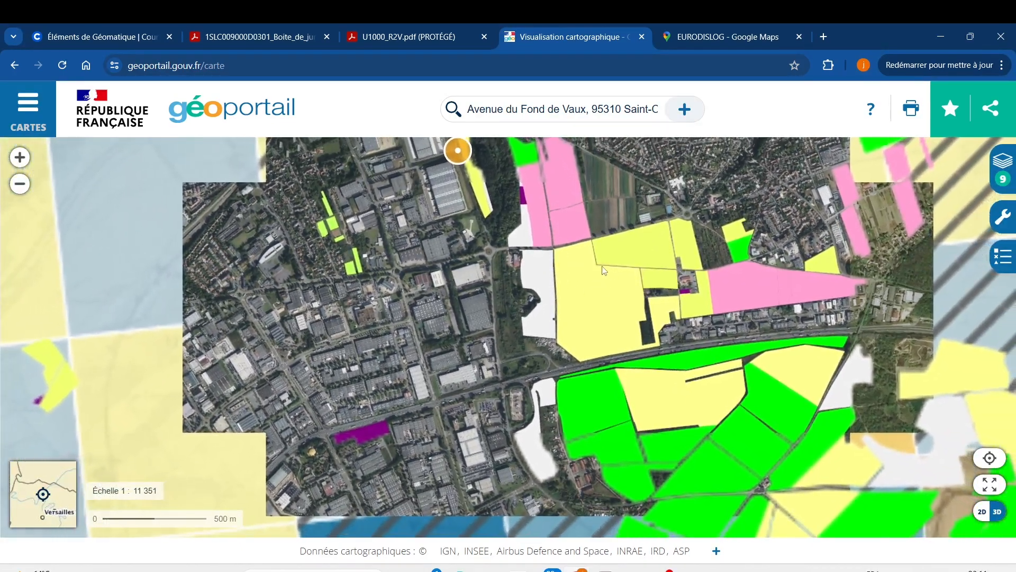
scroll(621, 243, down, 2)
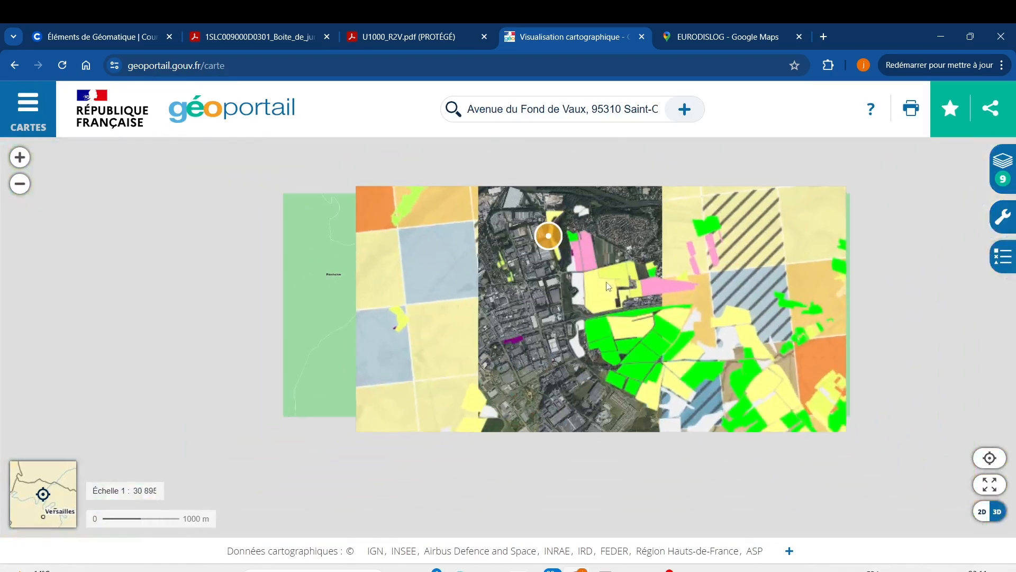
scroll(608, 286, up, 2)
scroll(606, 285, up, 1)
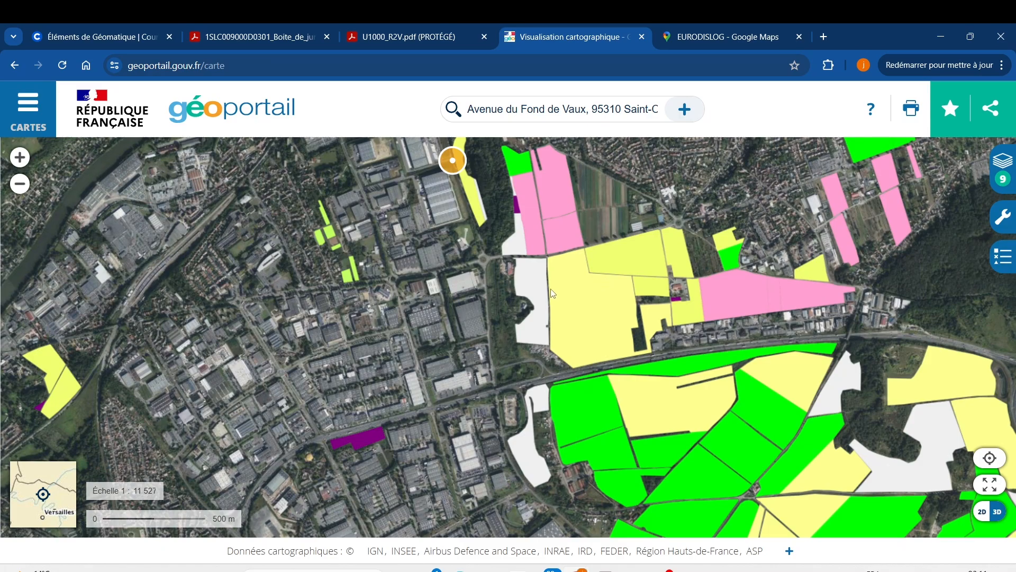
scroll(626, 275, up, 4)
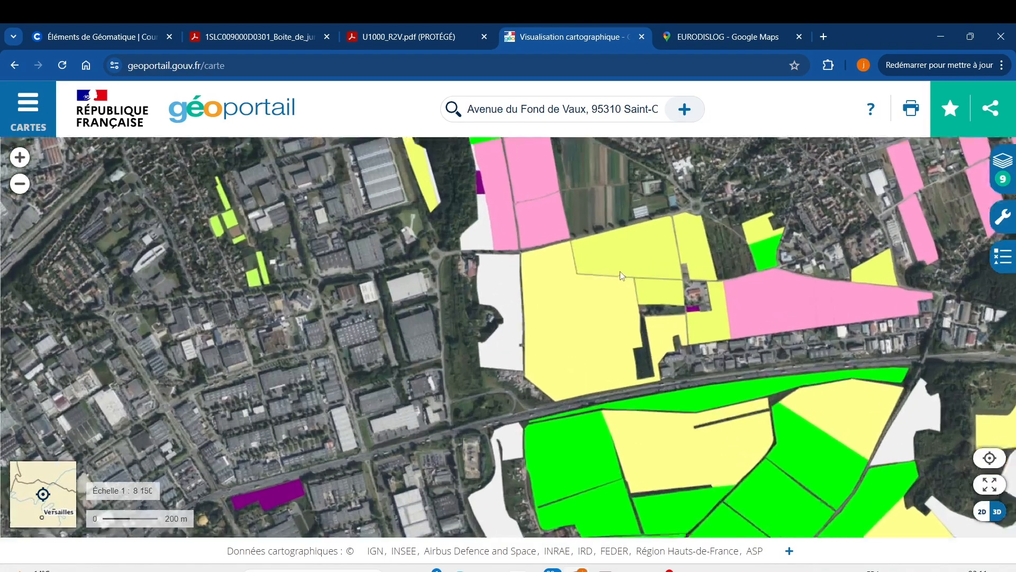
scroll(586, 316, down, 3)
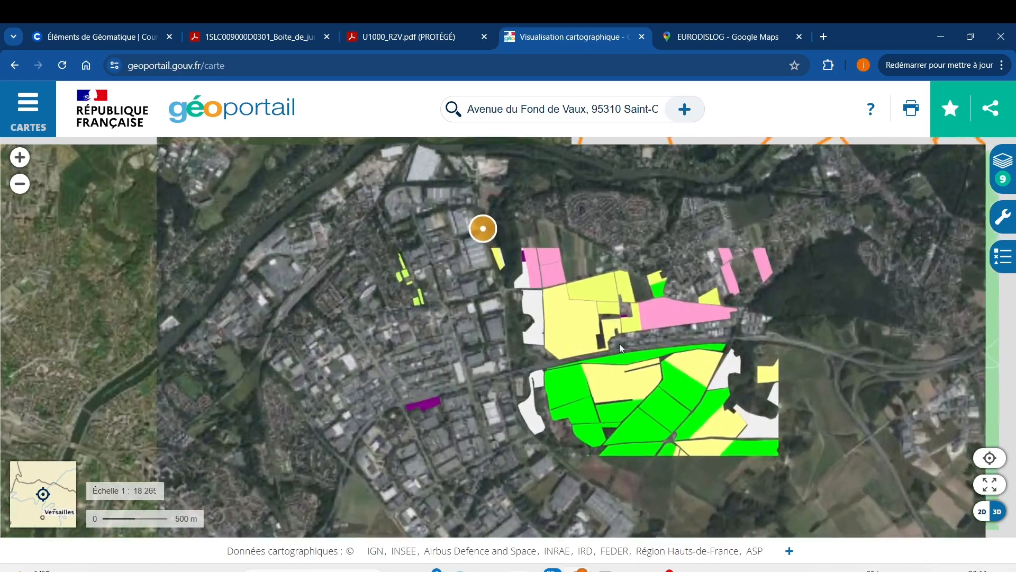
scroll(620, 343, down, 1)
scroll(613, 341, down, 1)
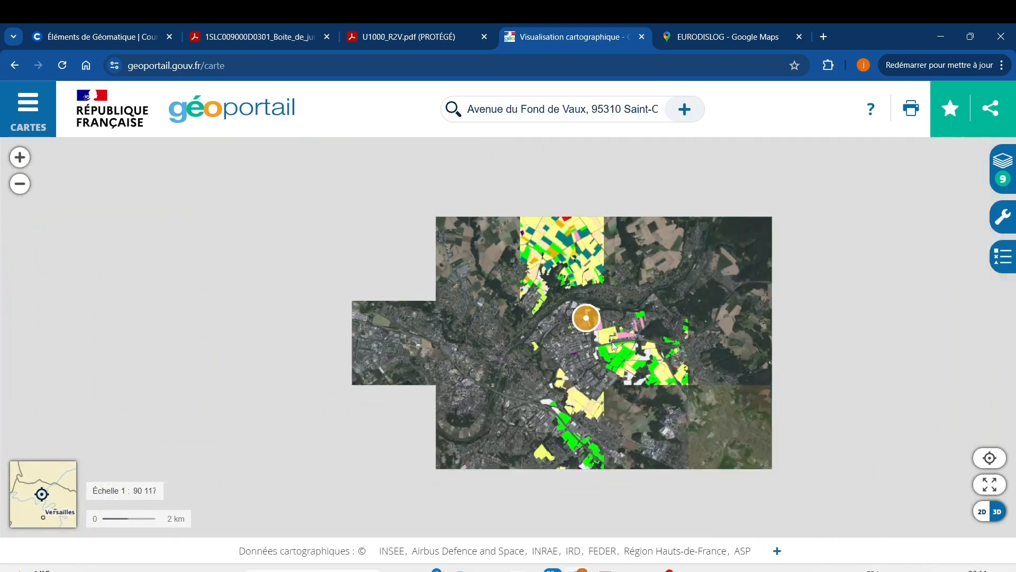
scroll(616, 346, up, 1)
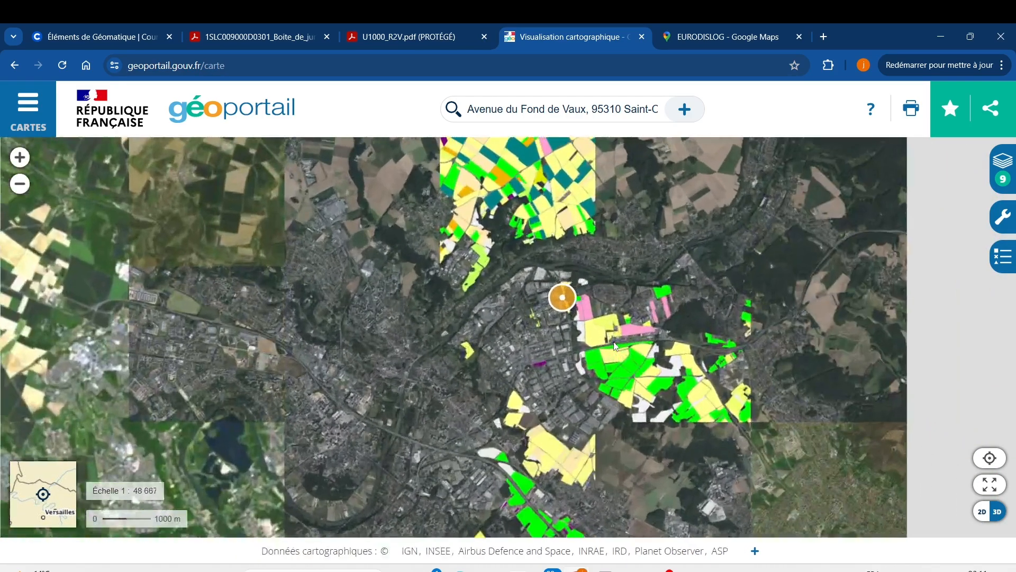
scroll(585, 313, up, 1)
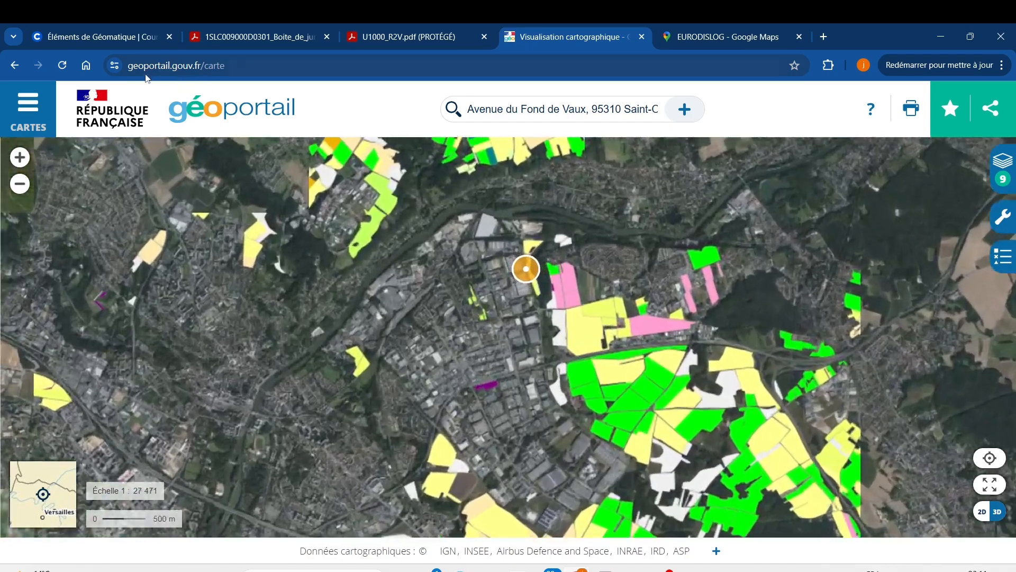
Re-add the Photographies aériennes layer from the full base map catalogue so it covers the coloured farm parcels
click(38, 111)
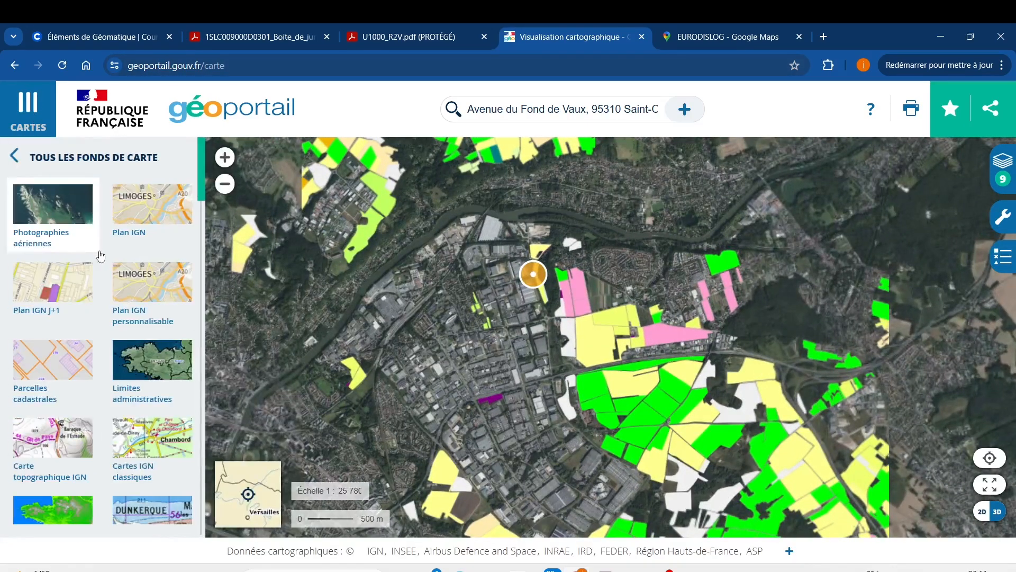
scroll(100, 256, down, 9)
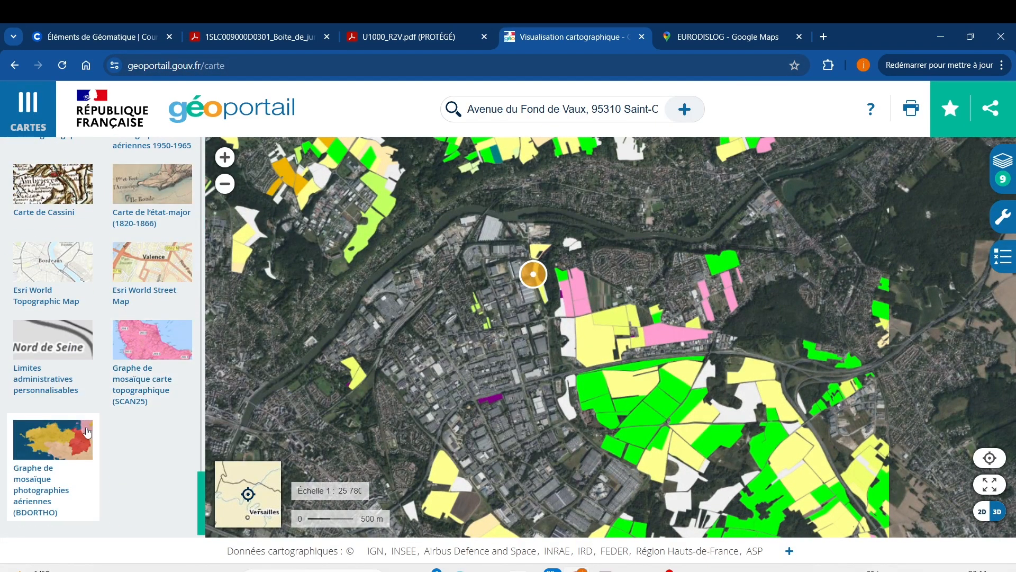
scroll(80, 366, up, 10)
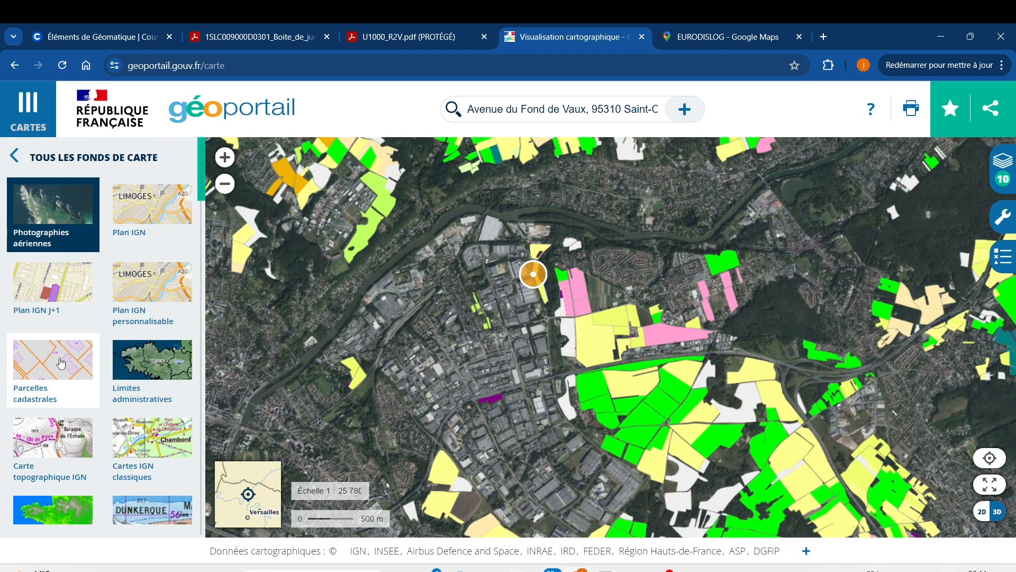
click(69, 213)
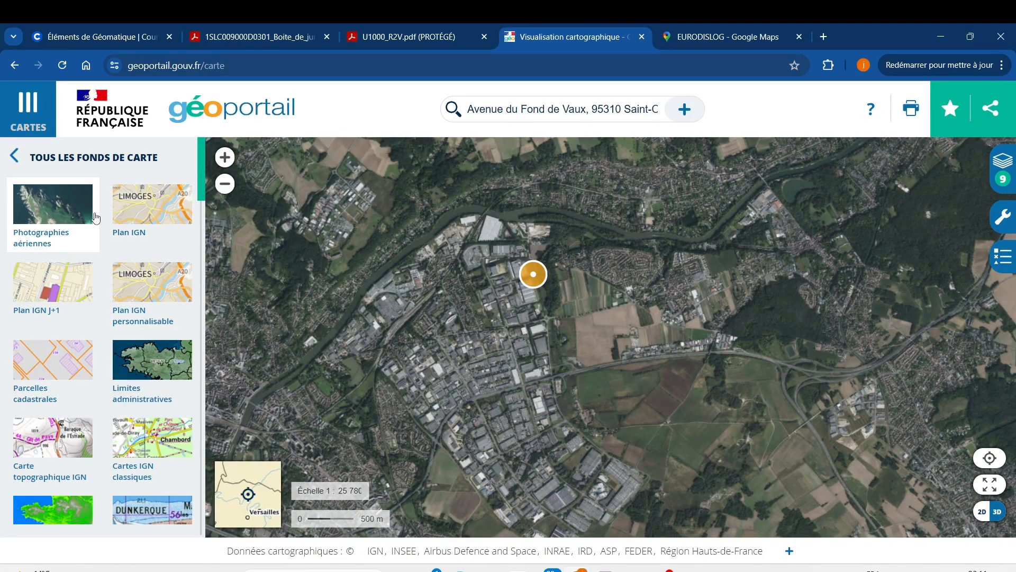
click(77, 221)
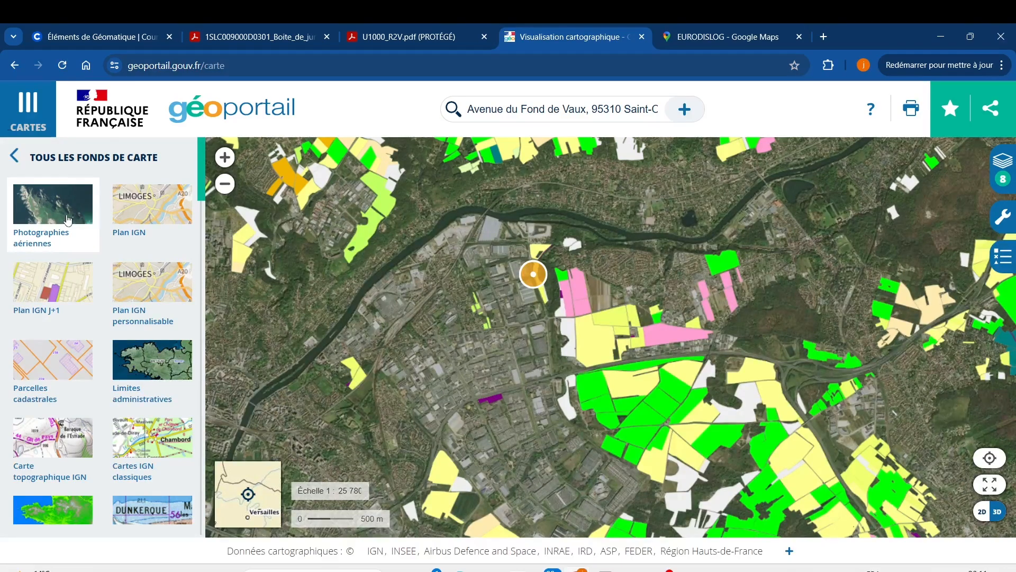
click(67, 219)
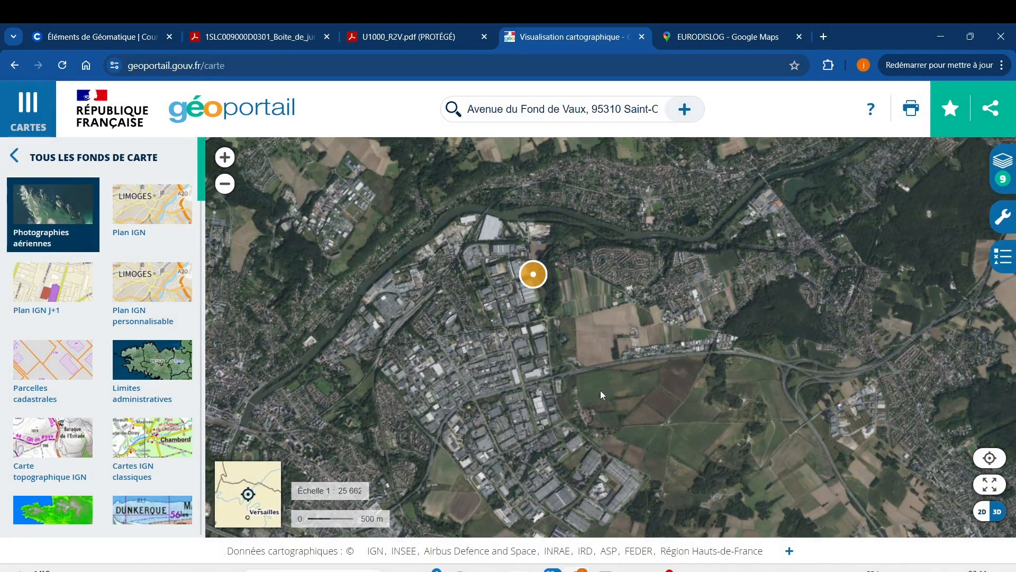
Examine the large warehouses and neighbouring fields at the southeastern edge of the industrial area in the aerial imagery
scroll(620, 418, up, 4)
drag(581, 383, 580, 250)
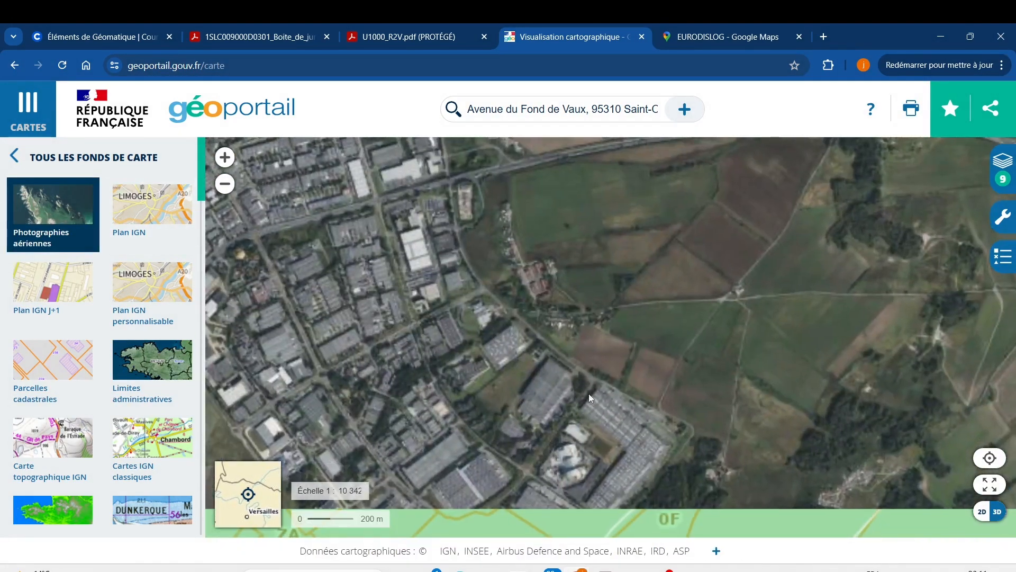
drag(591, 398, 570, 323)
scroll(568, 320, up, 3)
scroll(600, 329, up, 1)
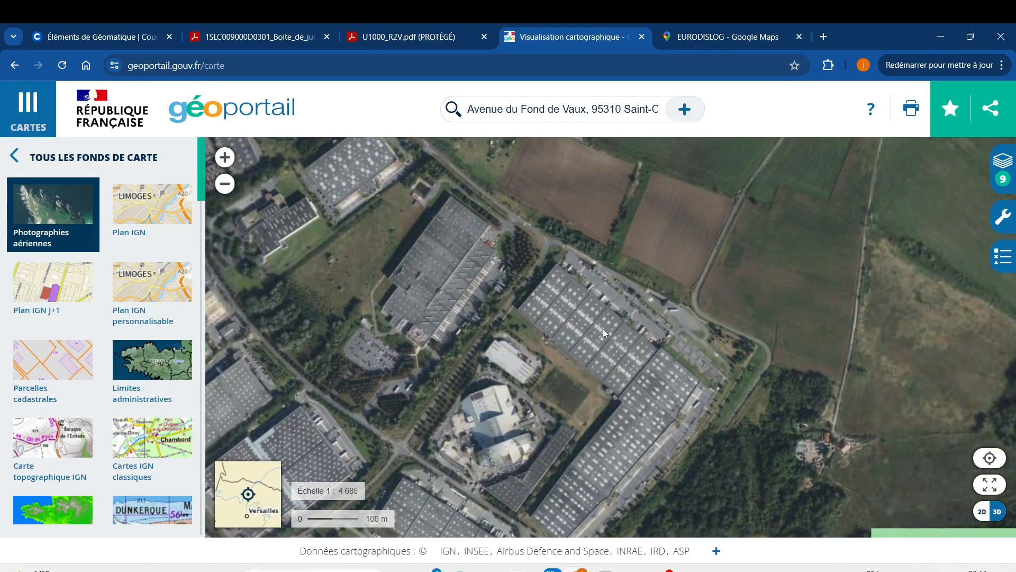
scroll(623, 299, down, 4)
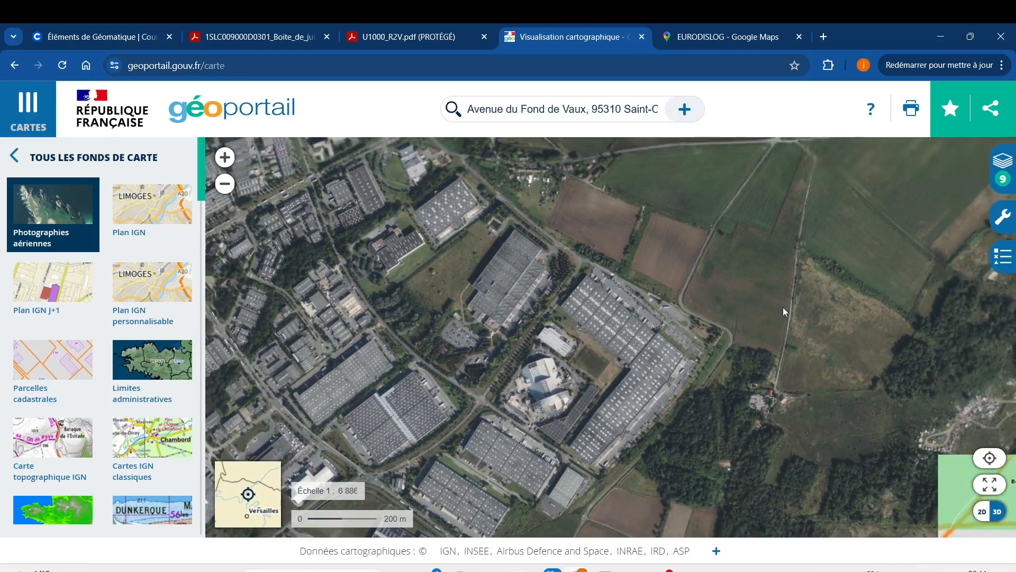
scroll(832, 305, down, 1)
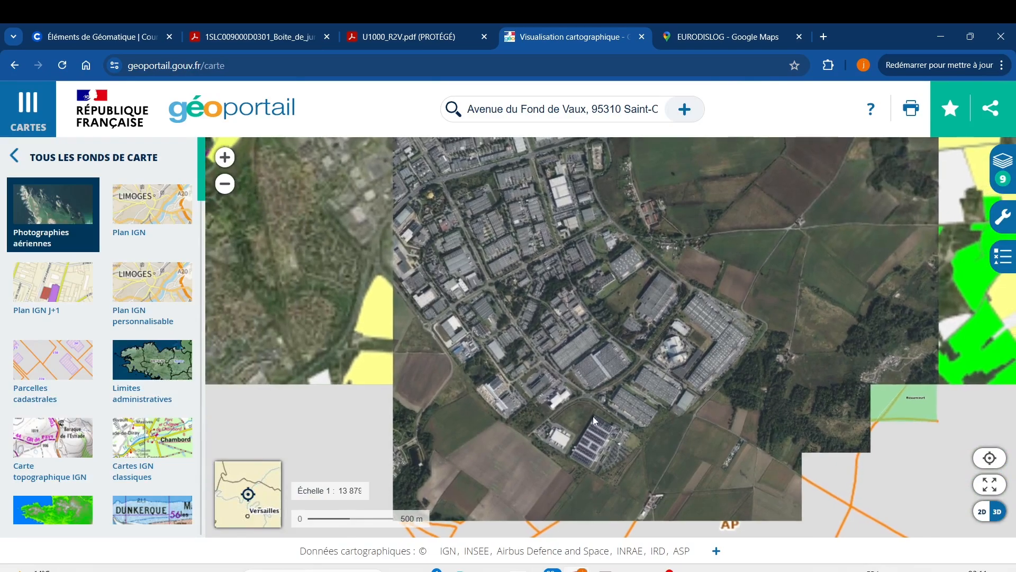
Look for the Eurodislog building among the warehouses around the roundabout and main road in the middle of the industrial area
drag(576, 234, 579, 338)
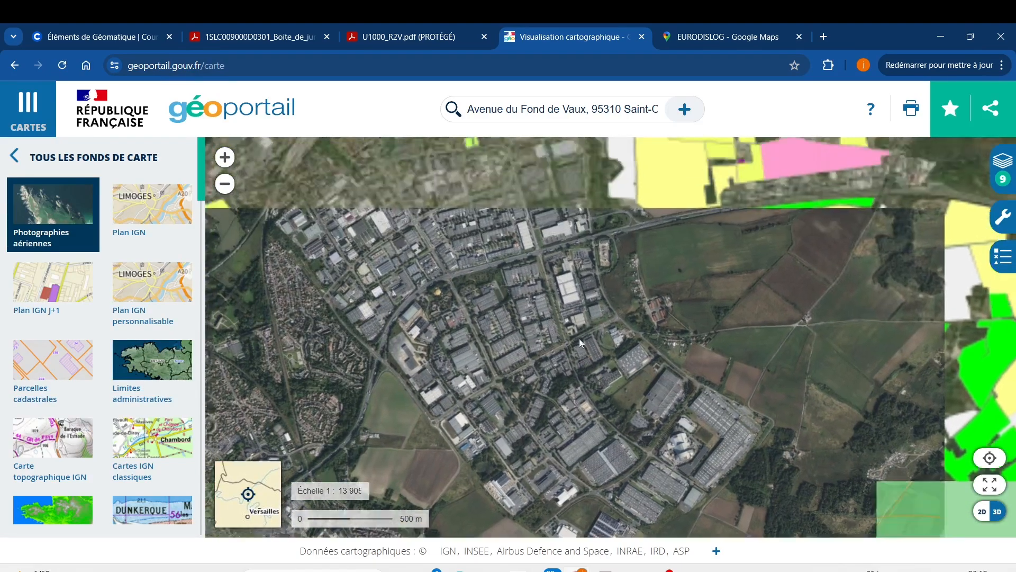
scroll(582, 283, up, 1)
scroll(587, 282, up, 2)
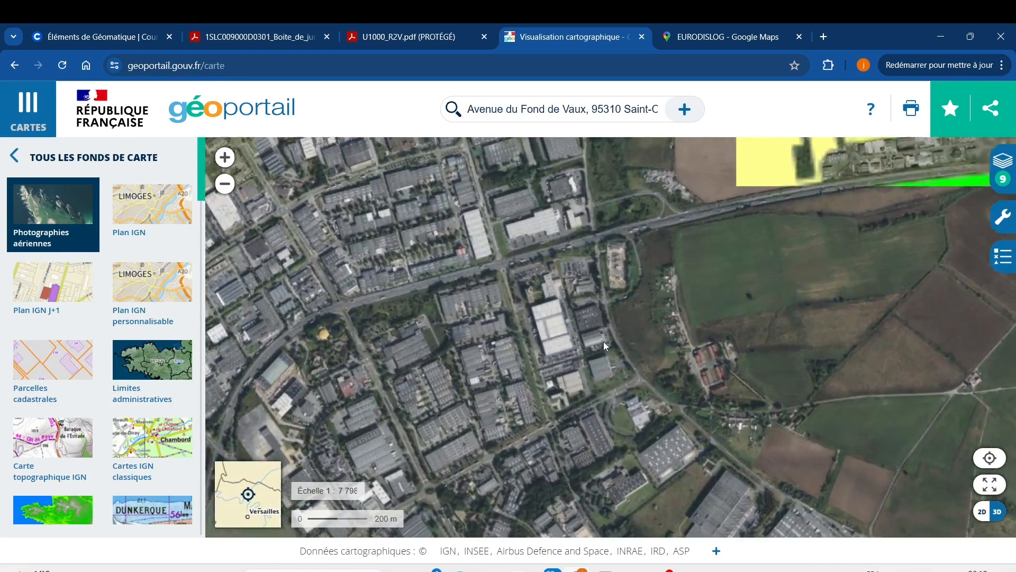
scroll(629, 439, up, 2)
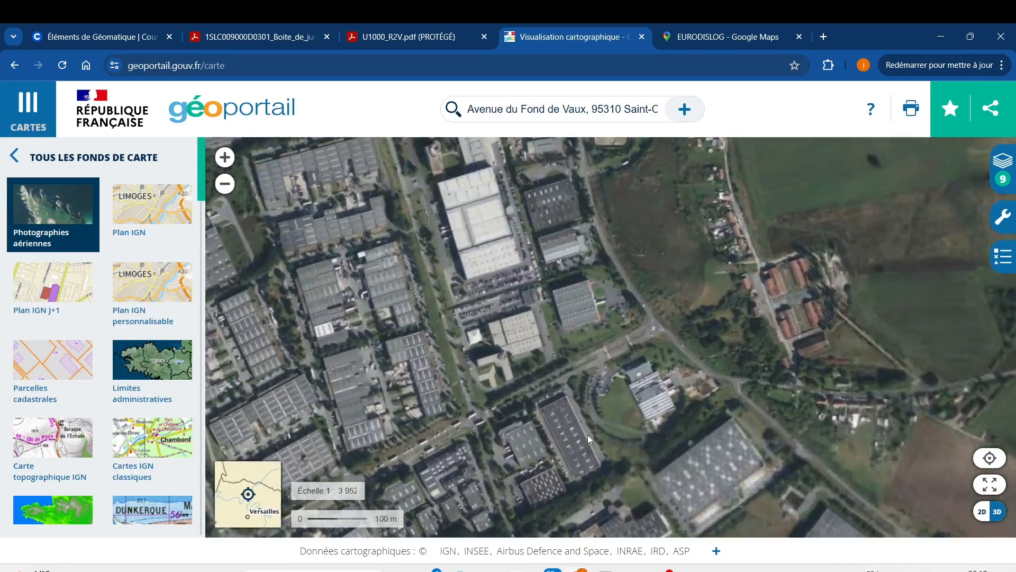
scroll(596, 434, down, 1)
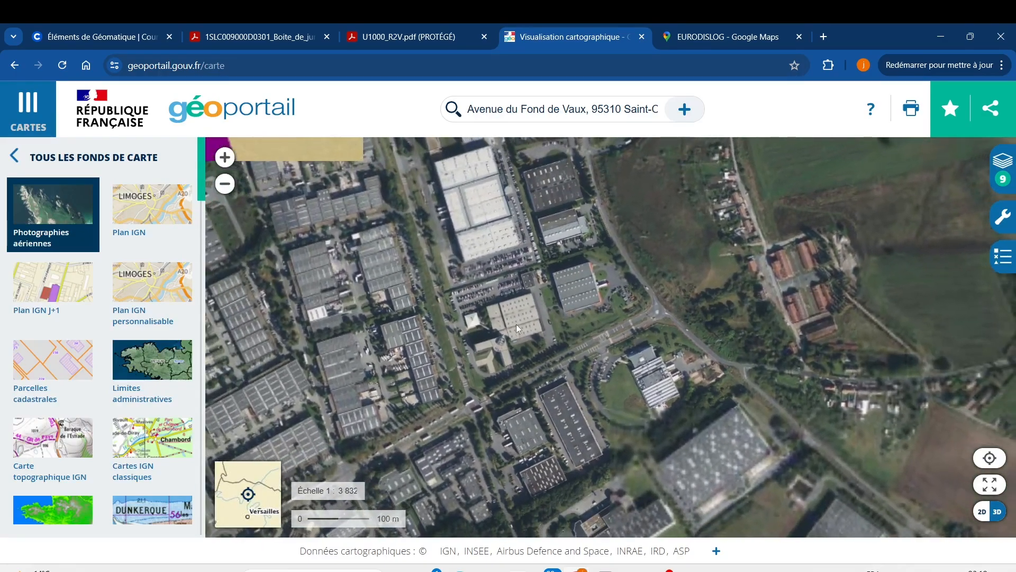
scroll(519, 327, down, 1)
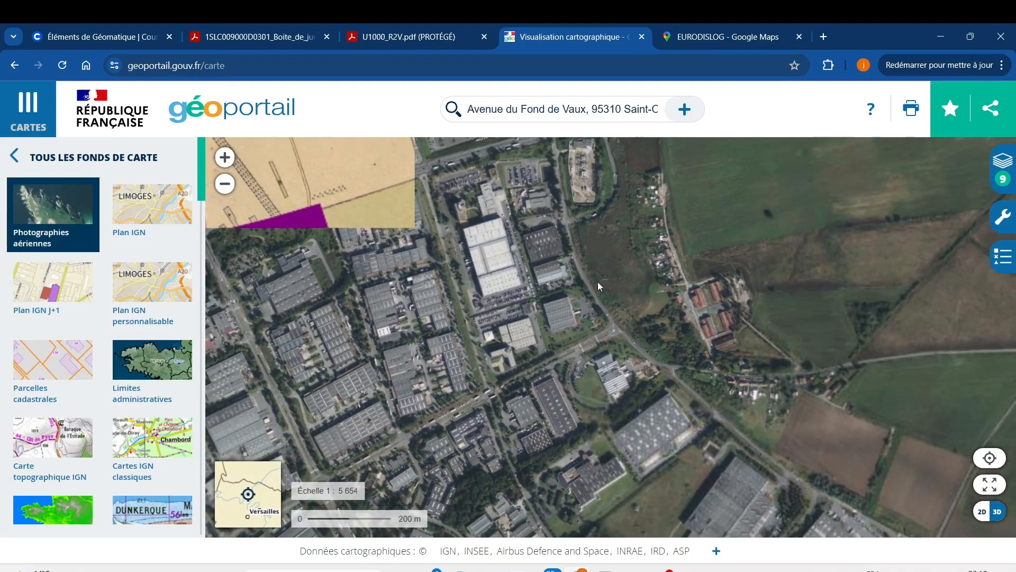
scroll(596, 297, down, 1)
scroll(620, 415, down, 1)
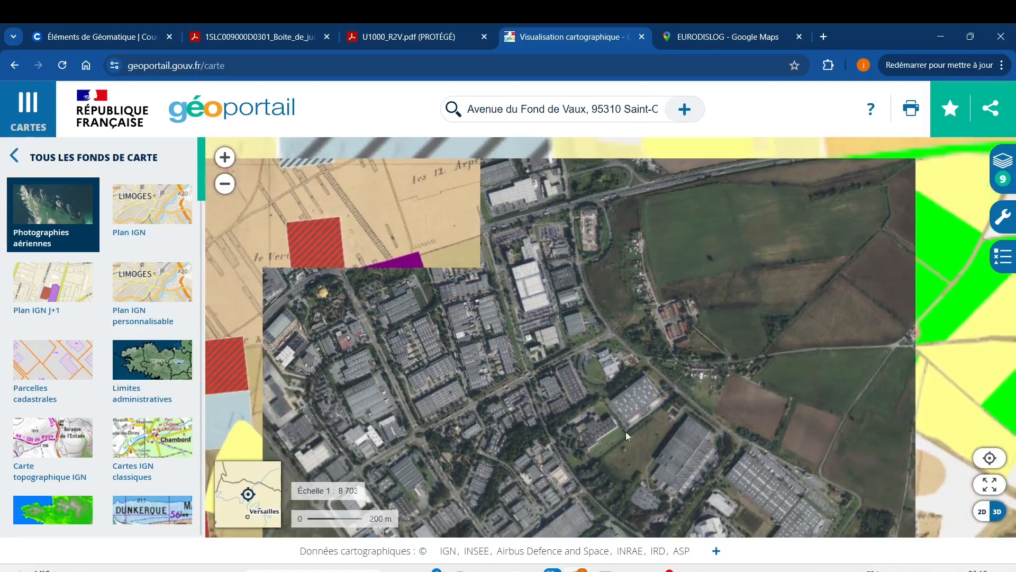
drag(626, 431, 571, 270)
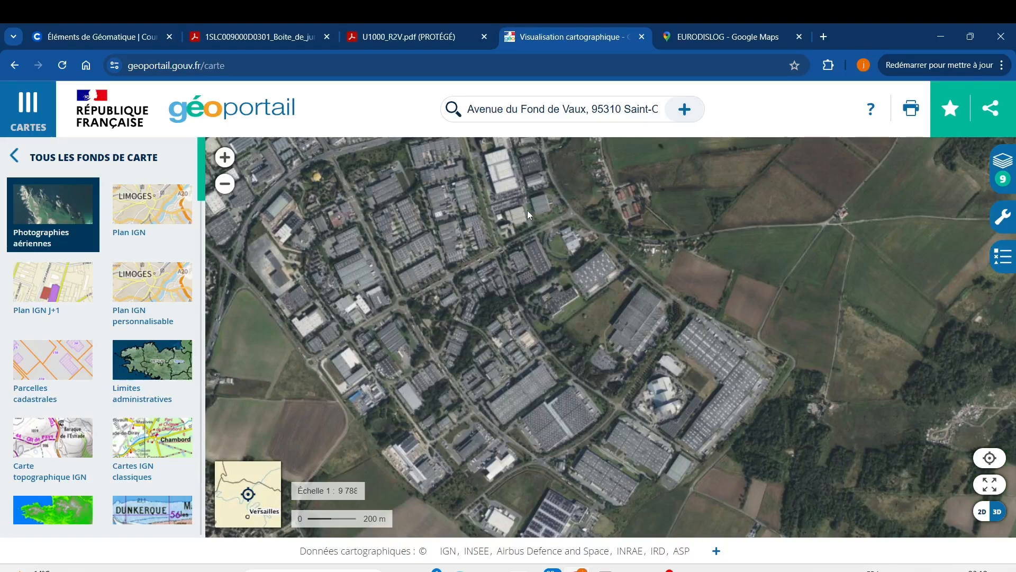
drag(527, 211, 558, 321)
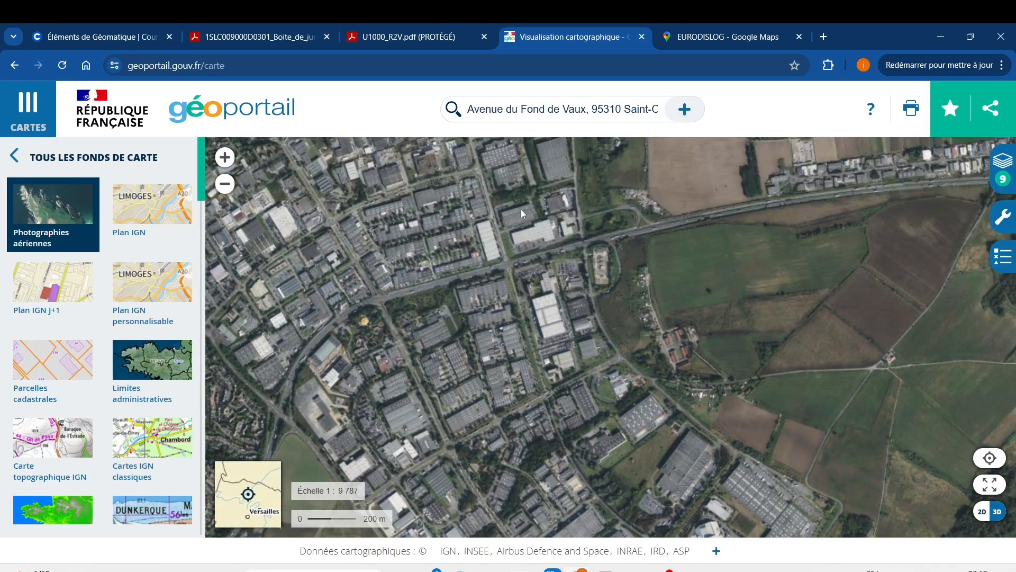
drag(508, 211, 587, 299)
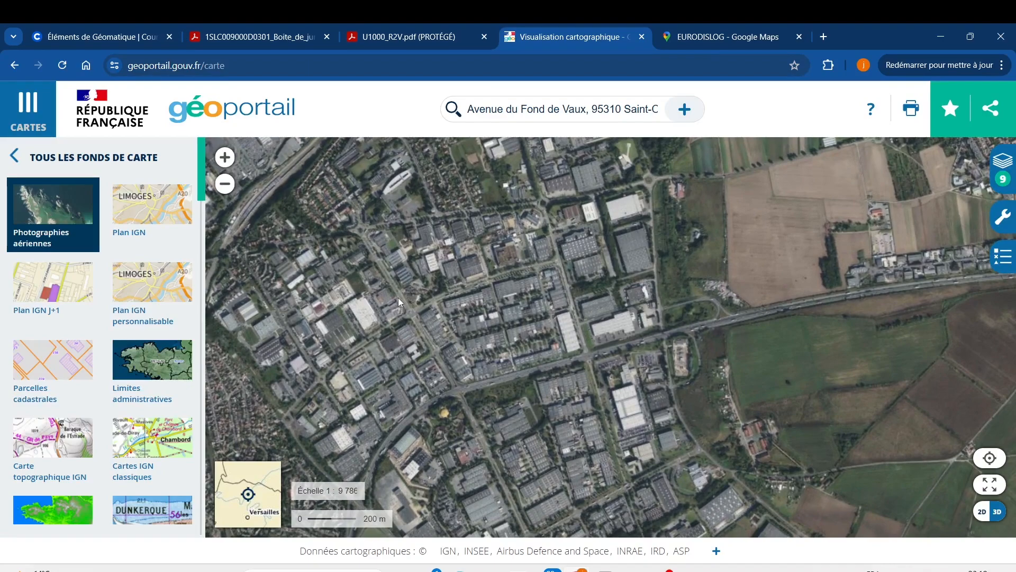
Search the western part of the industrial area for the building in close-up aerial view, closing the base map catalogue
scroll(389, 284, up, 3)
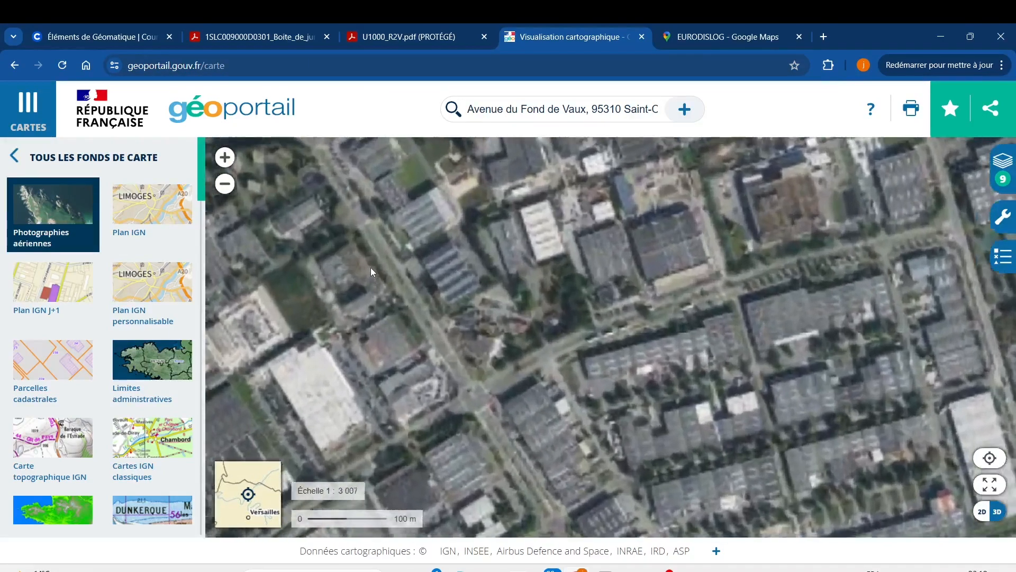
scroll(370, 268, up, 1)
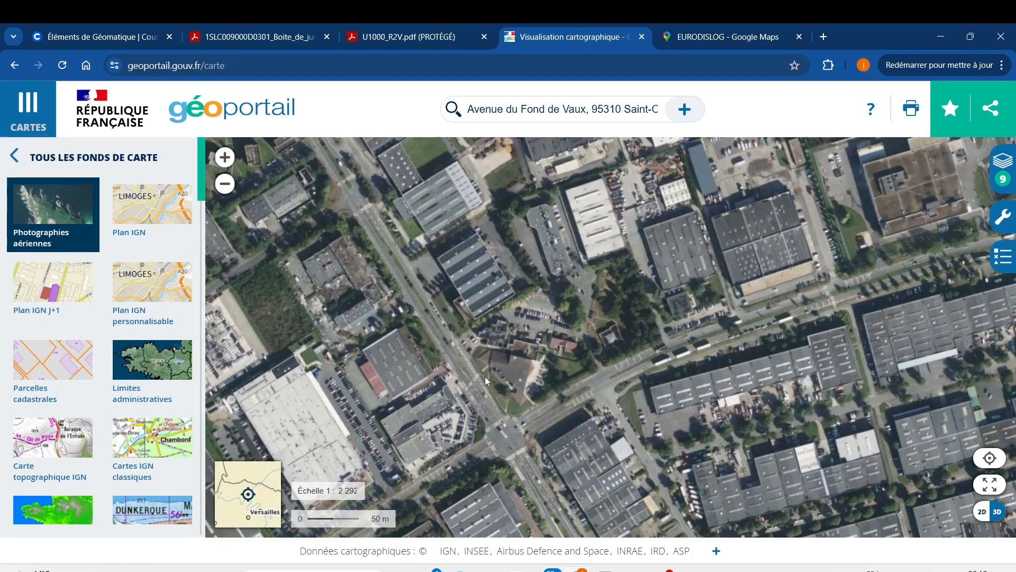
drag(451, 393, 455, 207)
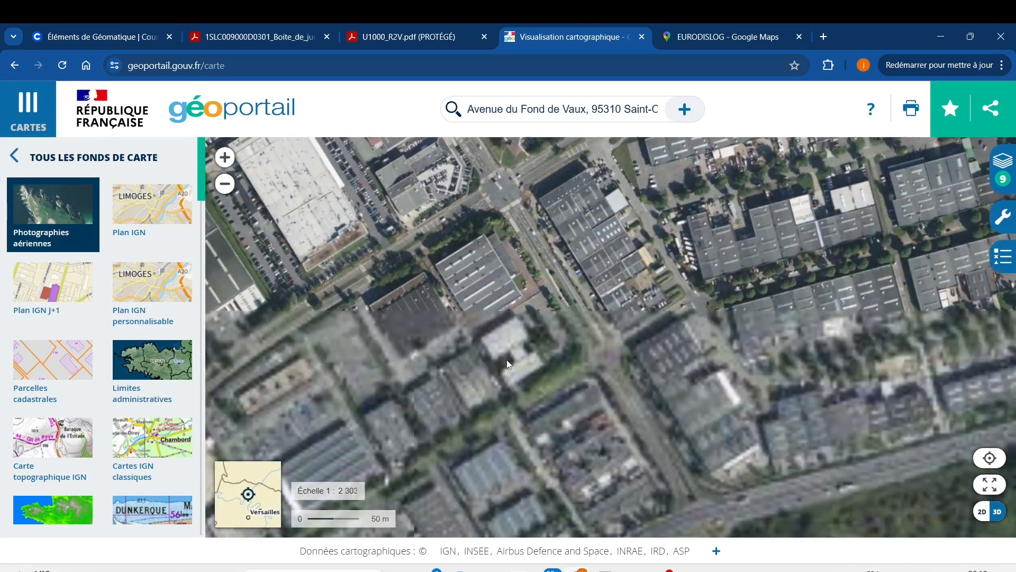
scroll(507, 359, down, 1)
drag(497, 419, 474, 208)
scroll(518, 406, down, 1)
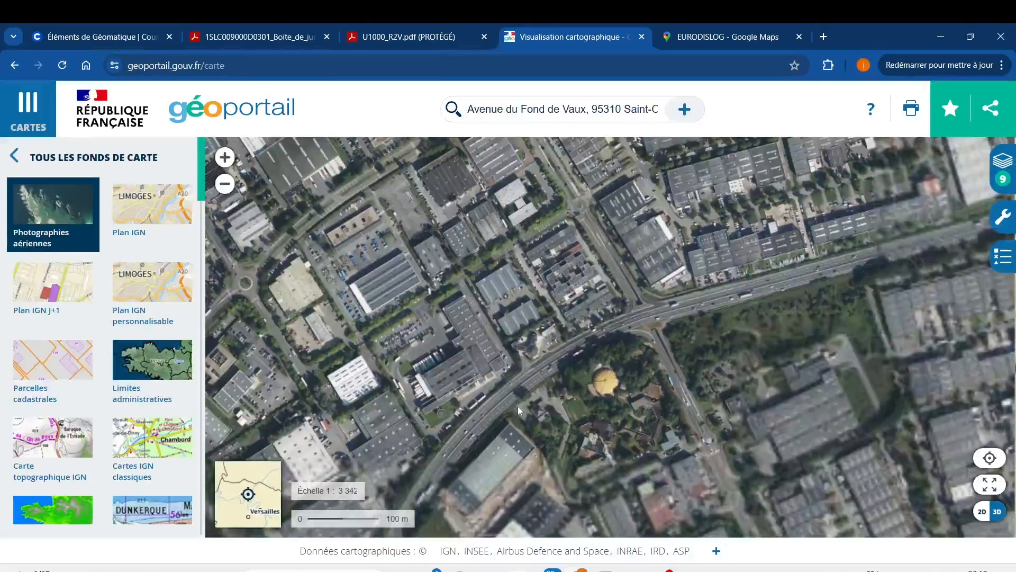
drag(500, 368, 462, 236)
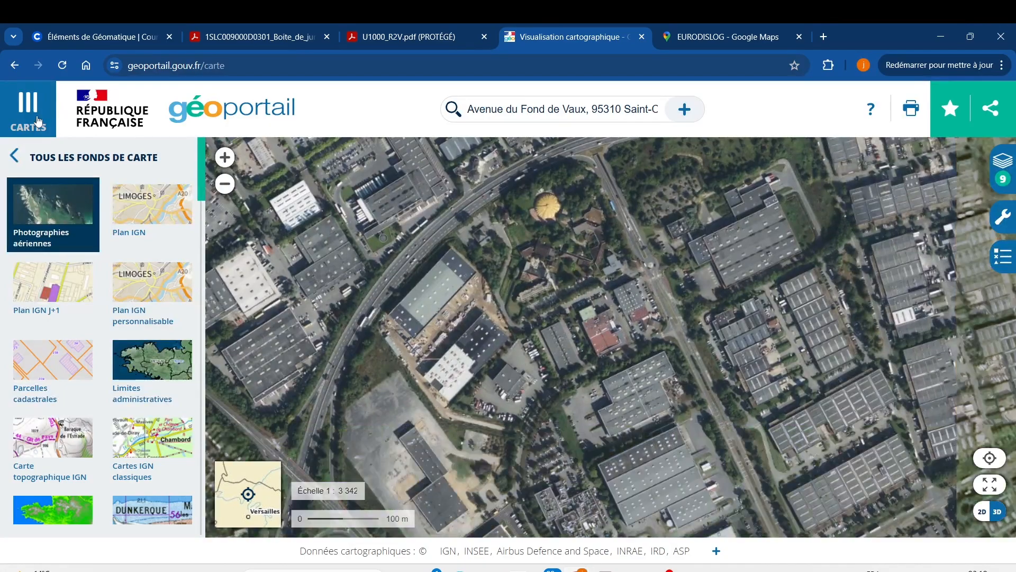
click(21, 95)
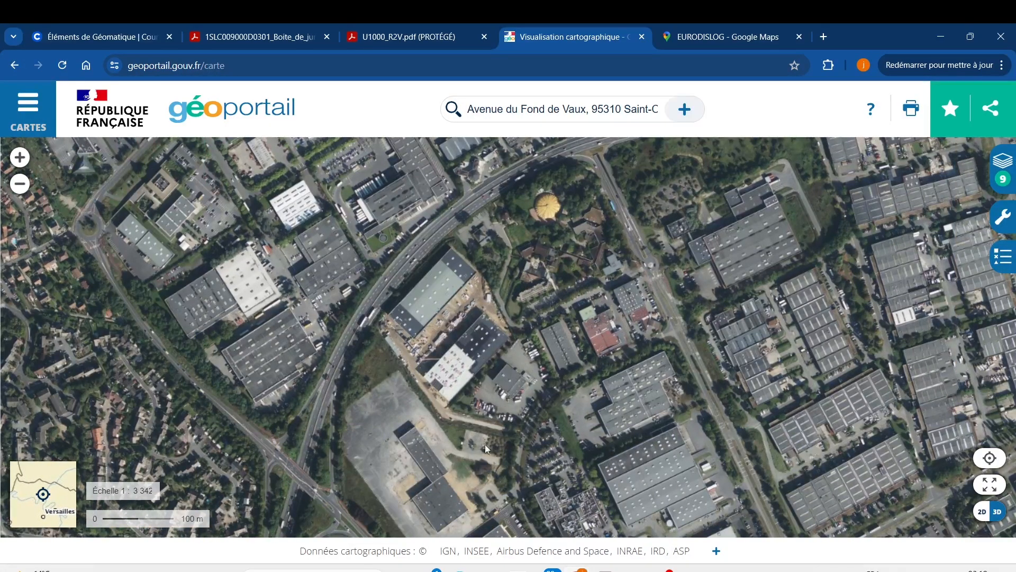
drag(595, 441, 445, 294)
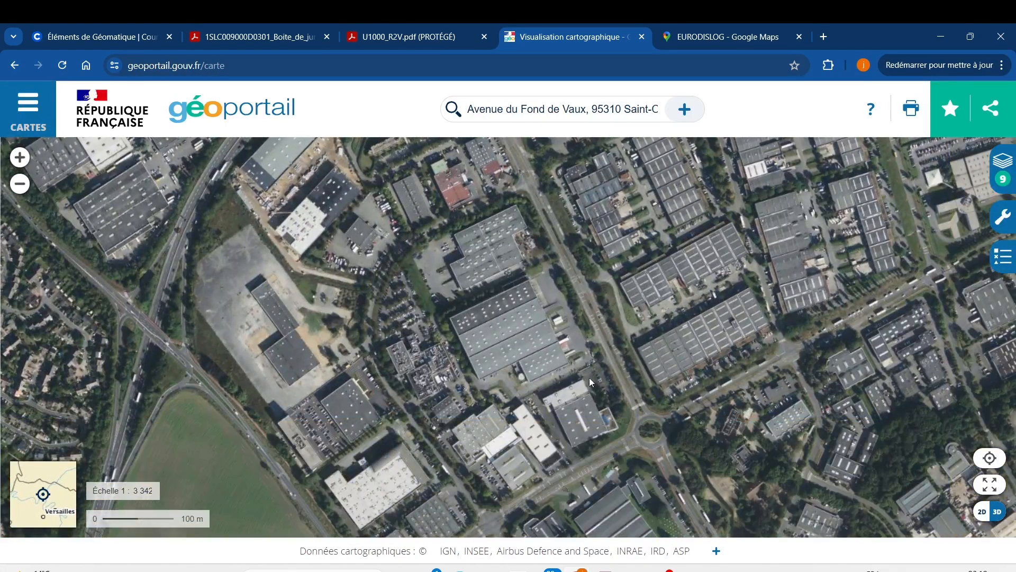
drag(550, 358, 502, 311)
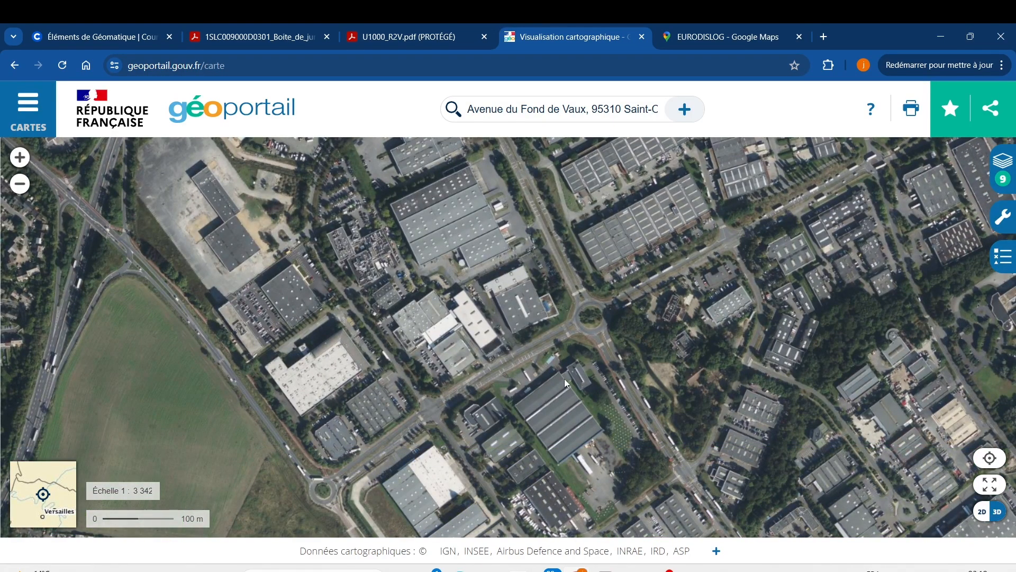
Switch to Google Maps, check where the Eurodislog building stands and copy its street address
click(735, 40)
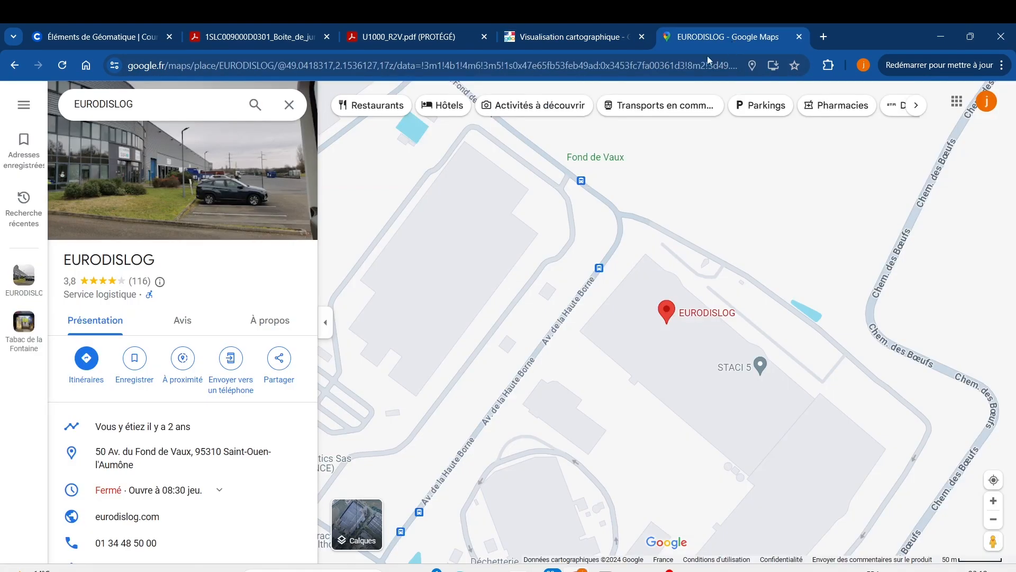
click(692, 319)
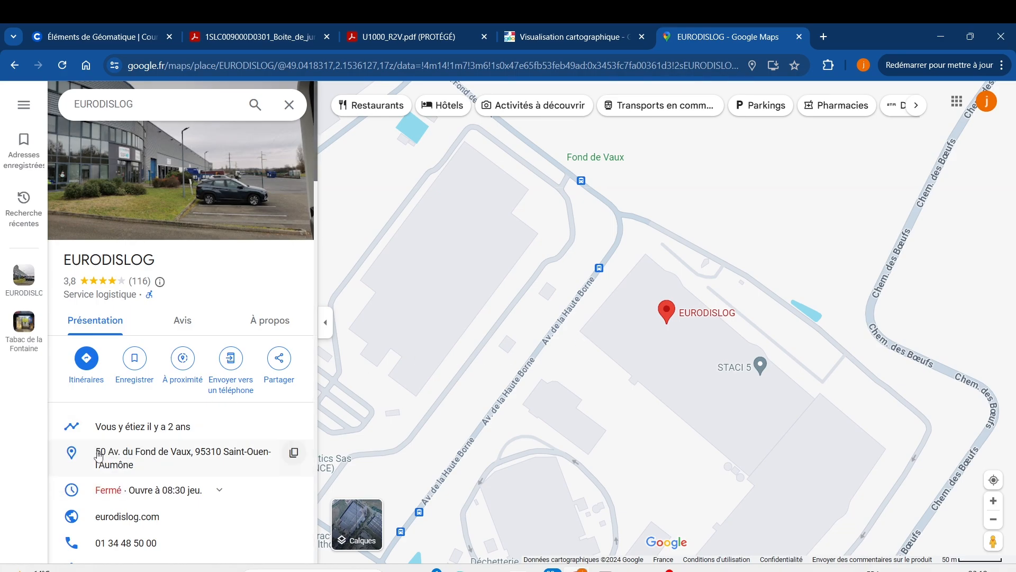
click(127, 457)
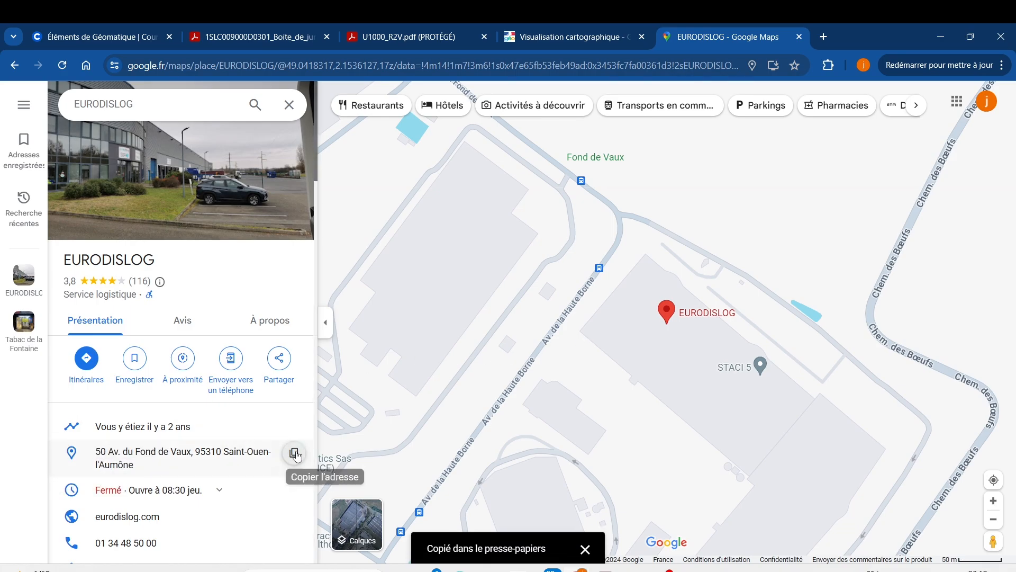
Return to Géoportail, replace the searched place with the copied Eurodislog address and locate it on the aerial map
click(575, 41)
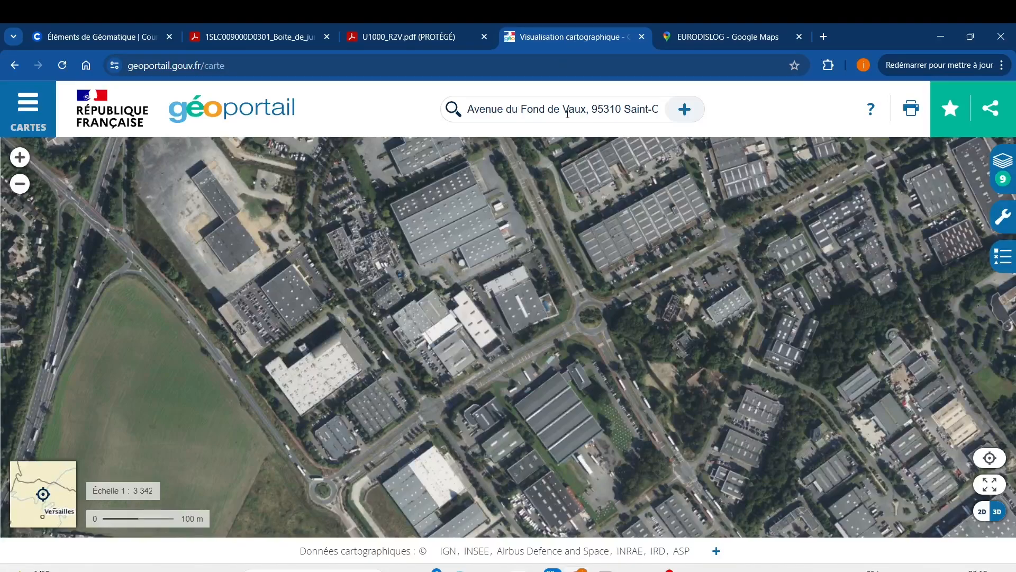
click(584, 110)
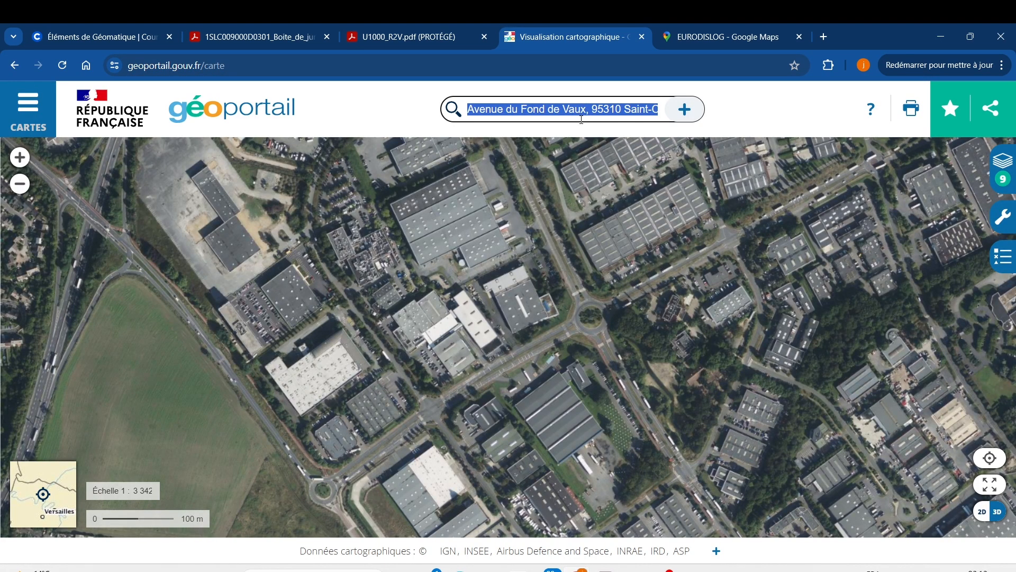
key(BackSpace)
text(Avenue du Fond de Vaux, 95310 Saint-Ouen-l'Aumône)
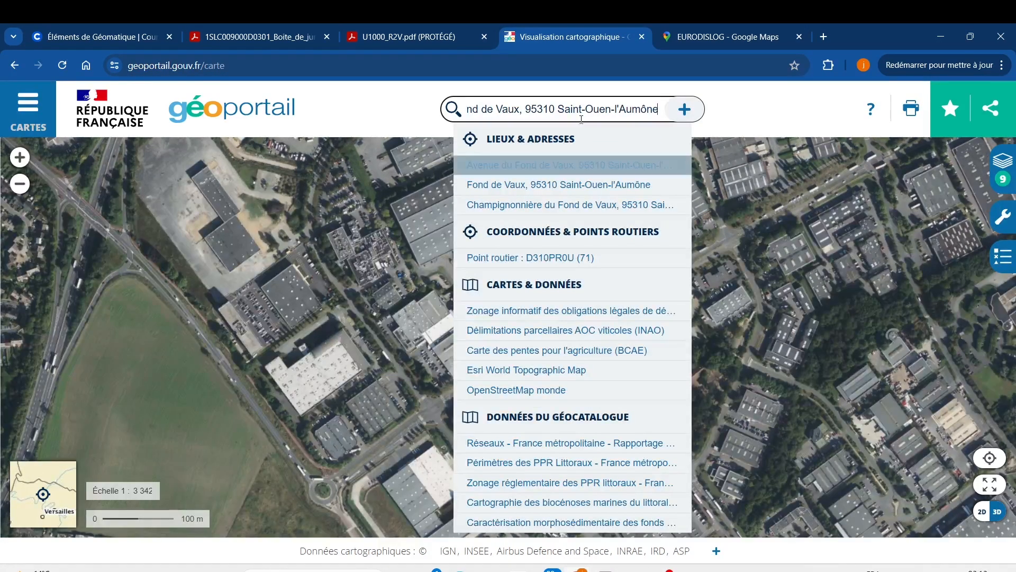
click(609, 163)
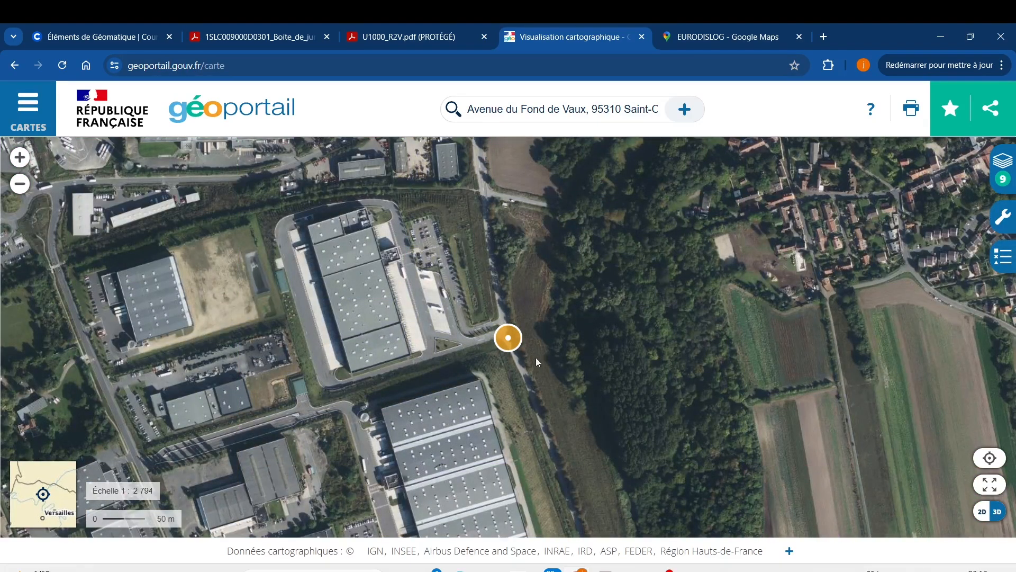
drag(535, 357, 457, 266)
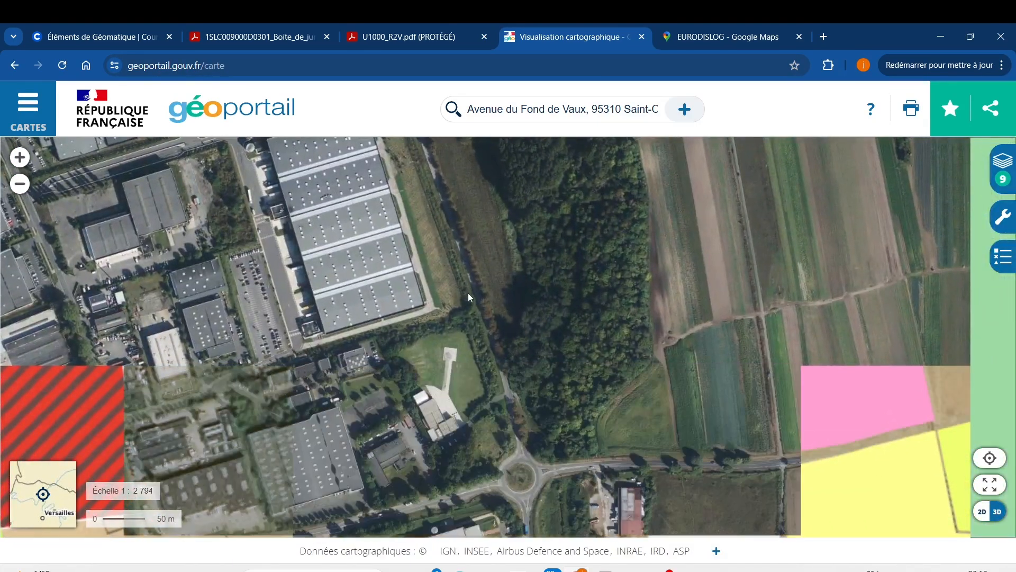
Follow the main road south across the aerial map, past the motorway and roundabouts, to the large Eurodislog warehouse
drag(504, 360, 430, 151)
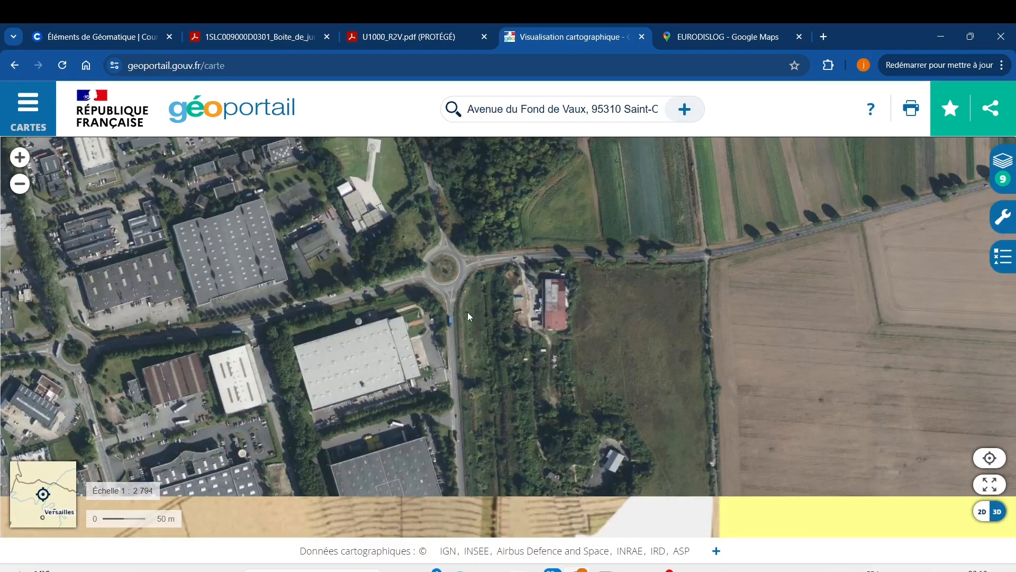
drag(466, 330, 444, 161)
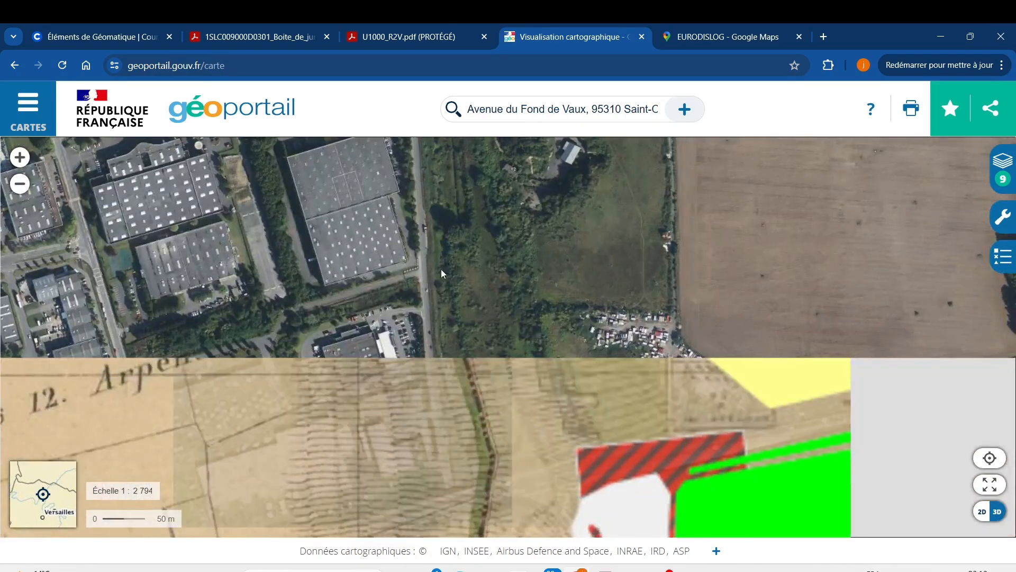
drag(430, 342, 441, 211)
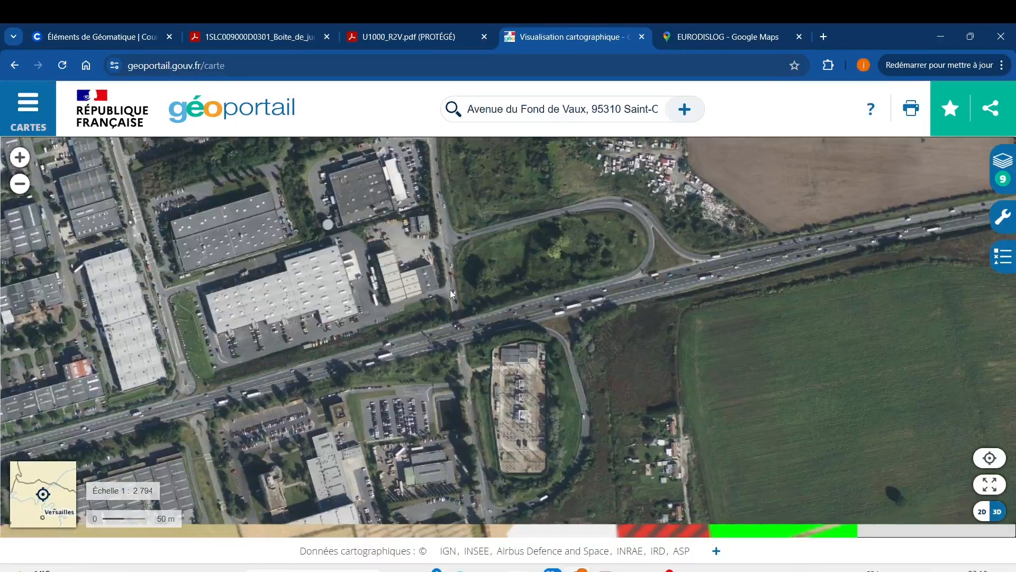
drag(455, 351, 446, 249)
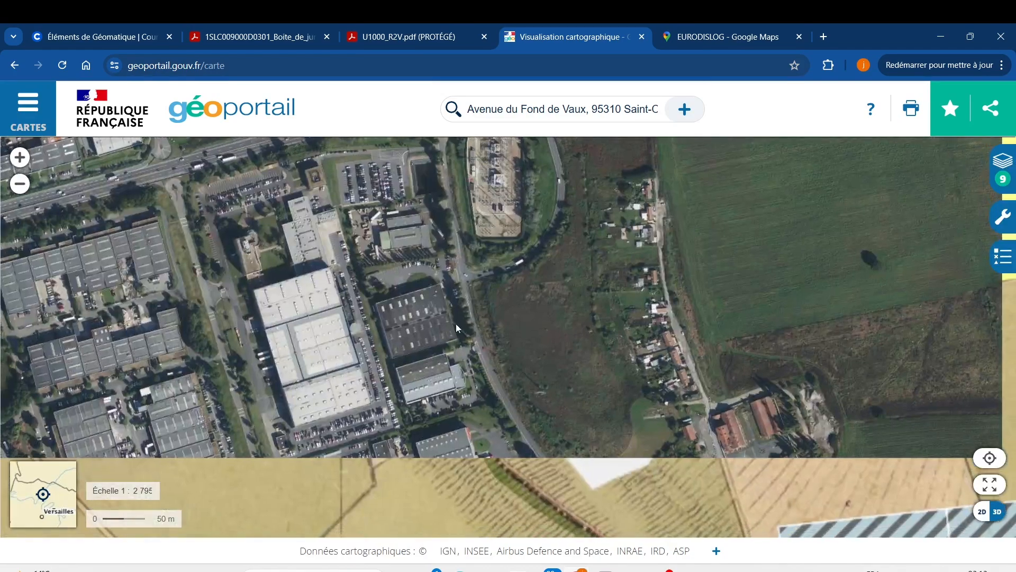
drag(459, 356, 464, 230)
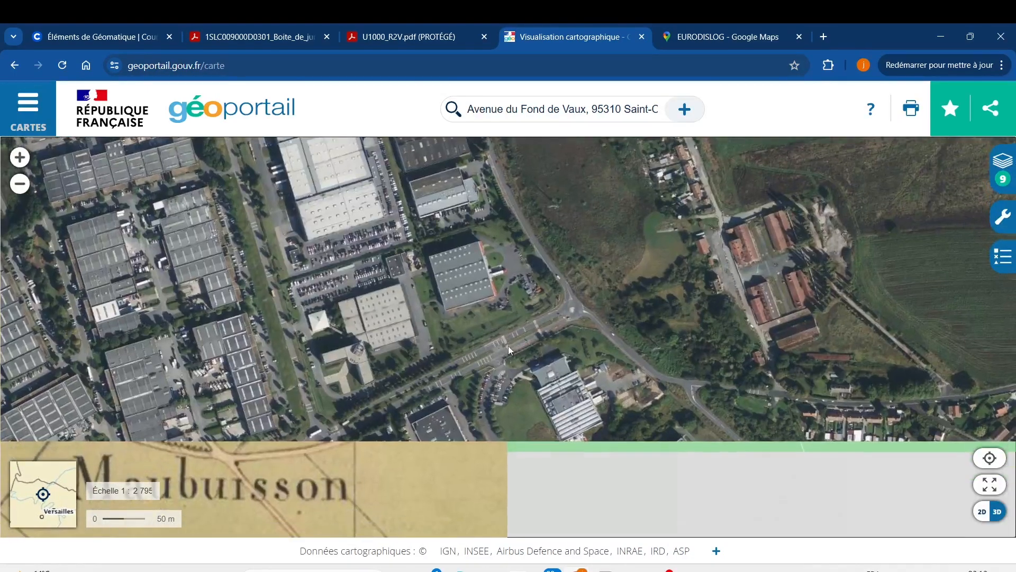
drag(519, 377, 465, 243)
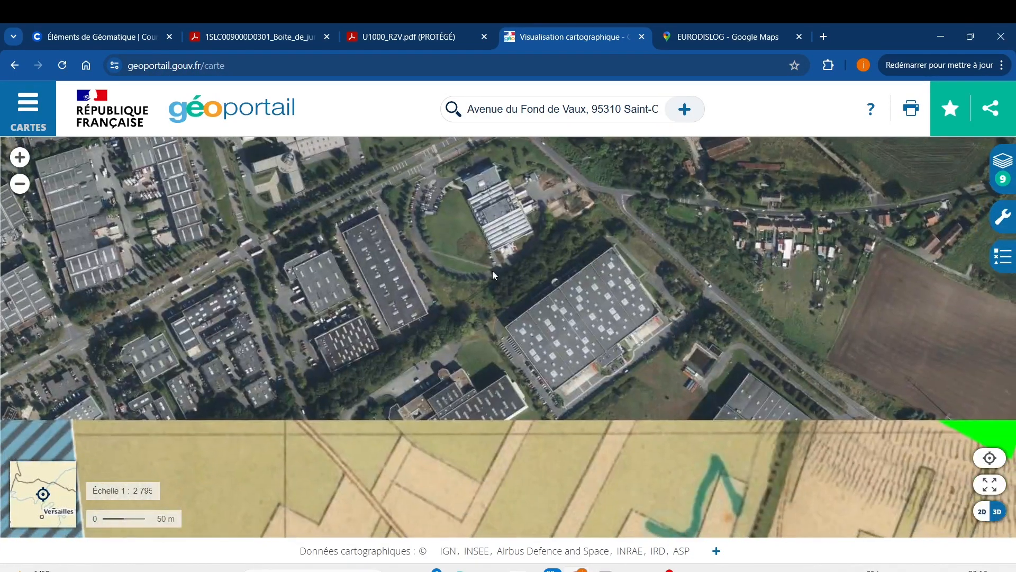
drag(591, 364, 490, 242)
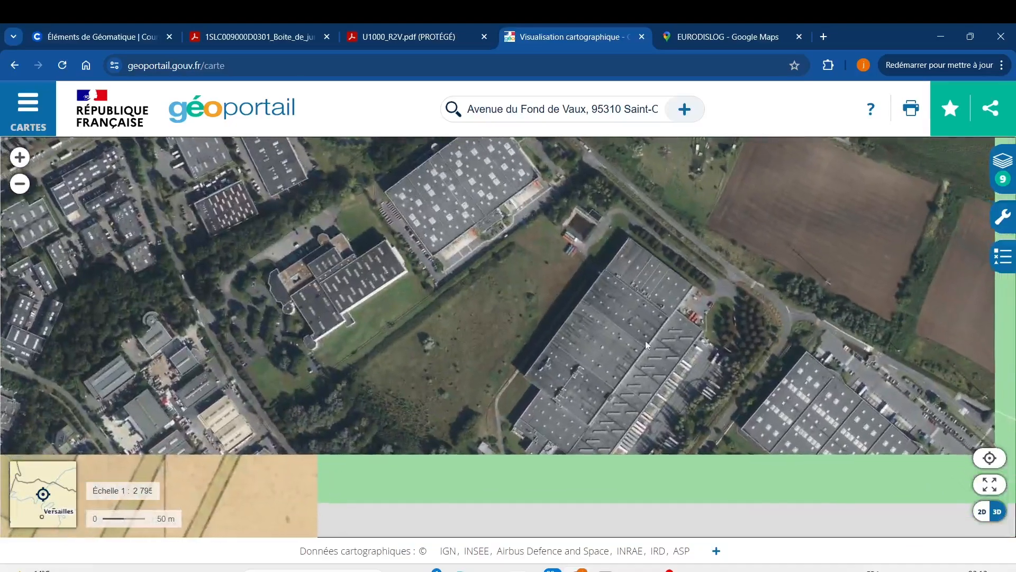
drag(740, 369, 366, 239)
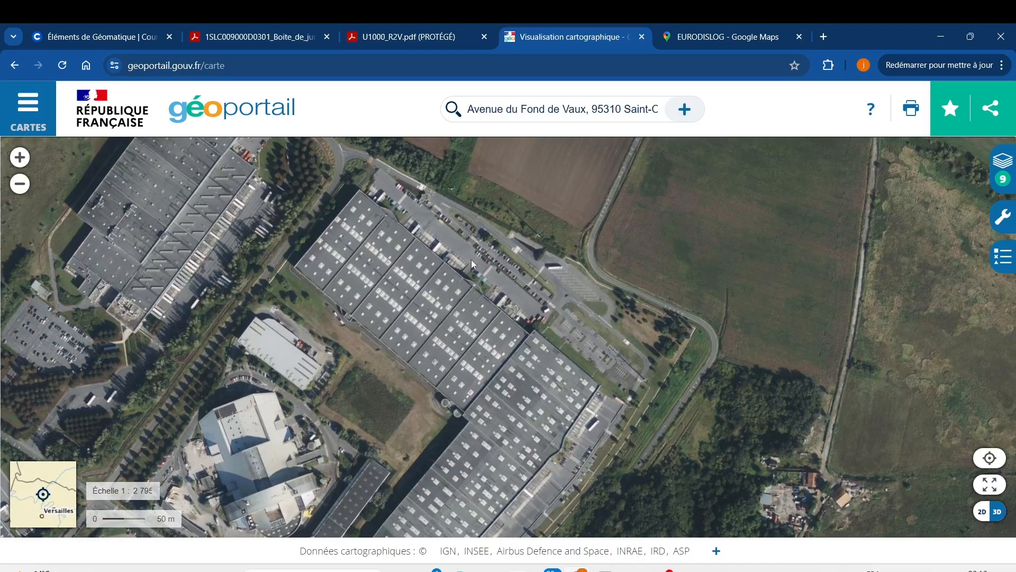
Examine the Eurodislog warehouse, its roof bays and adjoining loading yard in close-up aerial view
scroll(470, 258, up, 2)
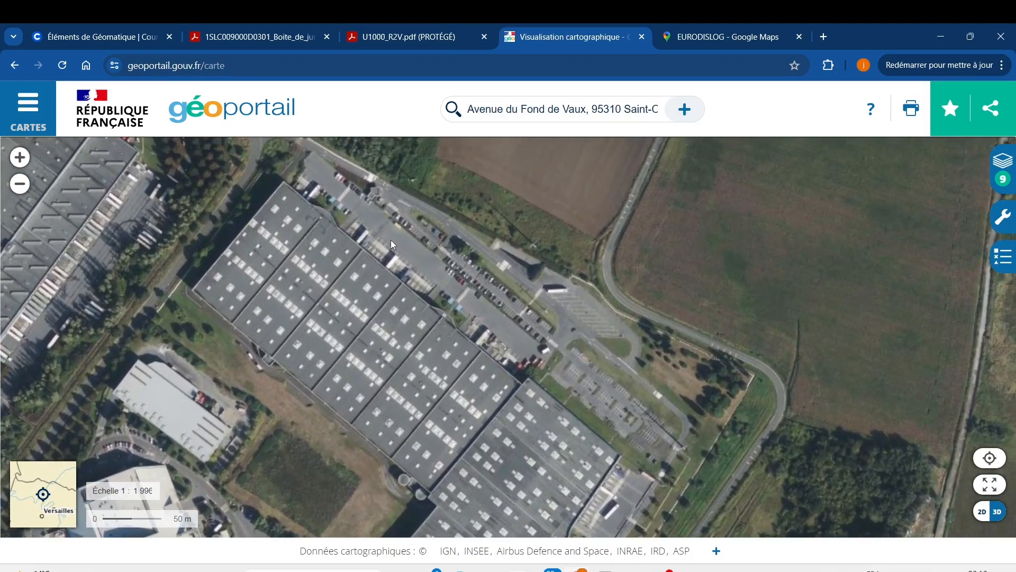
drag(390, 240, 529, 231)
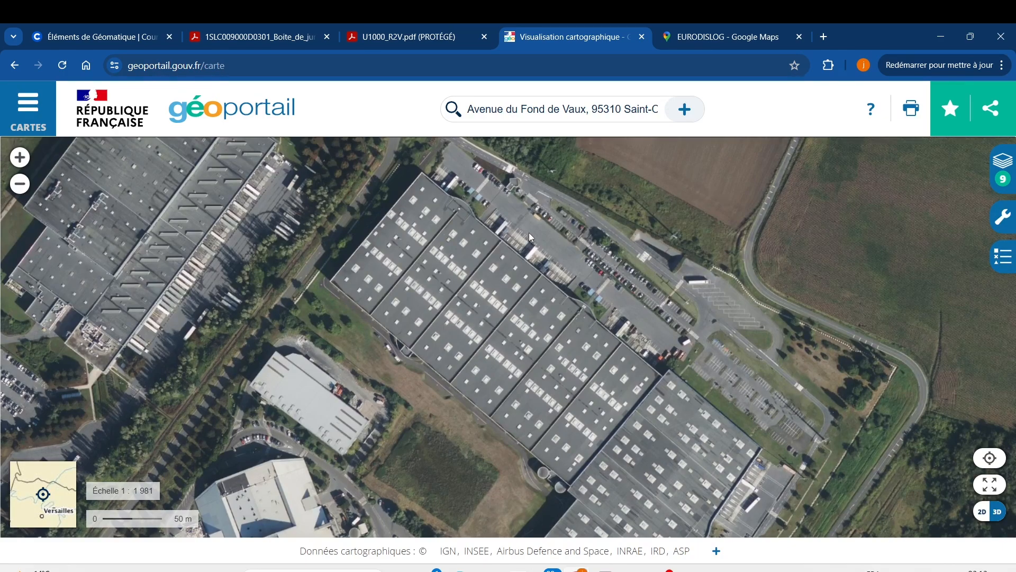
scroll(459, 236, up, 3)
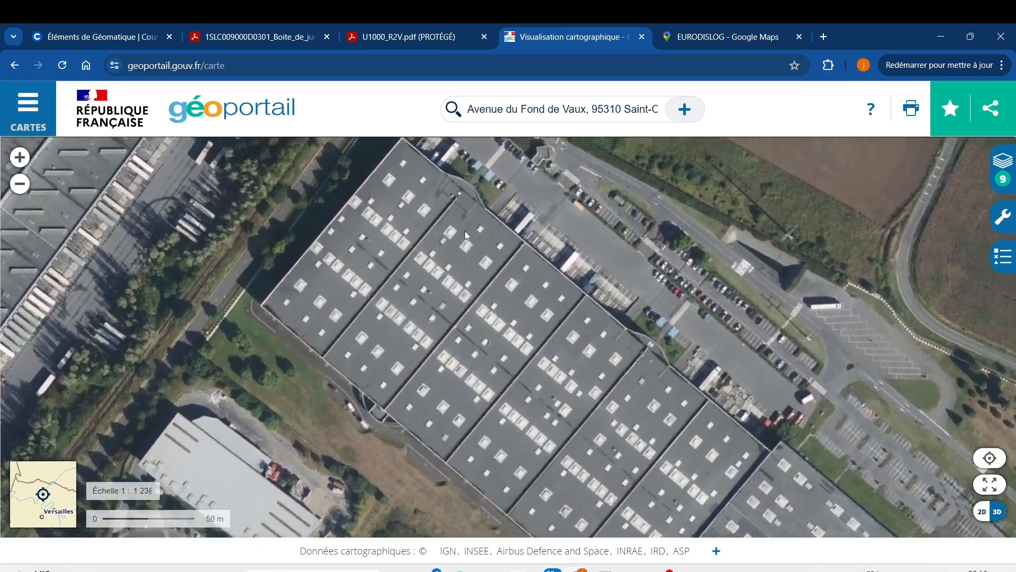
scroll(447, 254, up, 2)
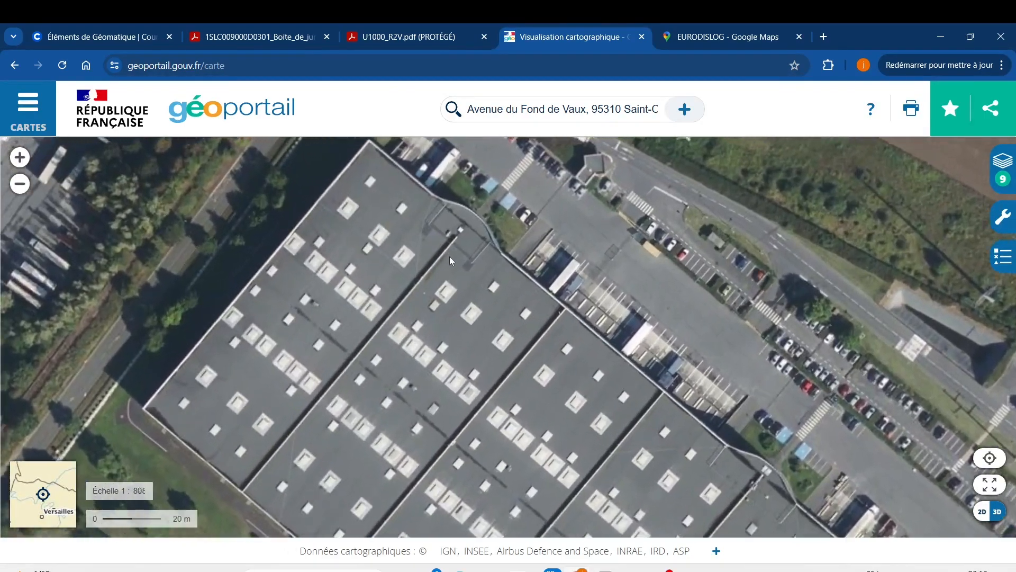
scroll(464, 268, down, 2)
scroll(542, 337, down, 2)
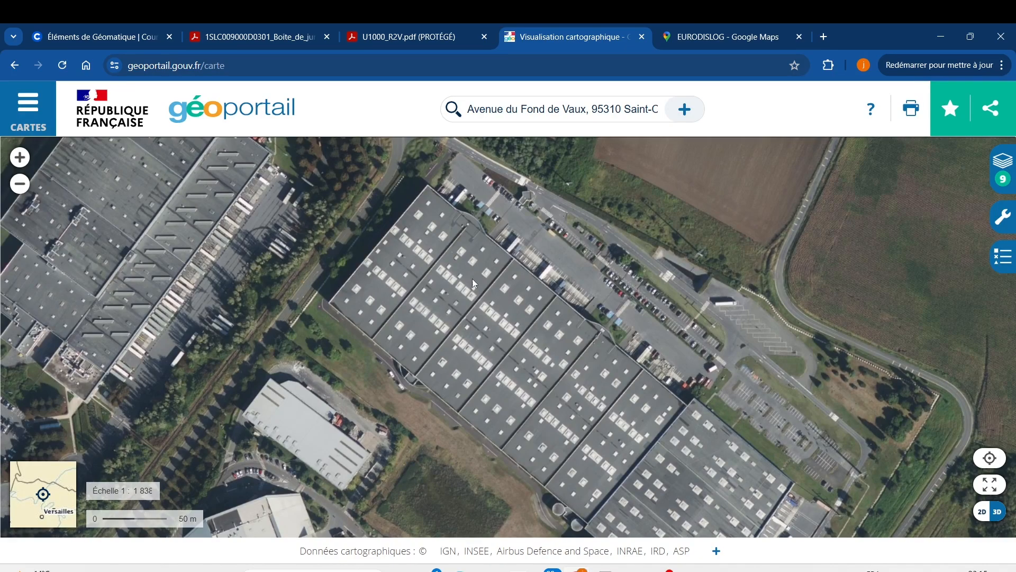
scroll(456, 269, up, 2)
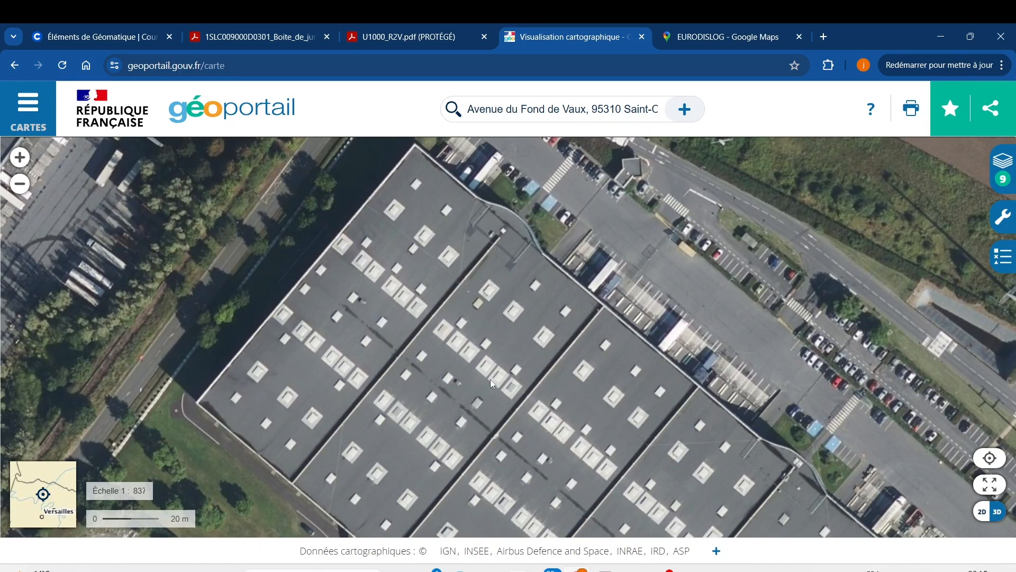
scroll(598, 415, down, 2)
drag(657, 432, 574, 311)
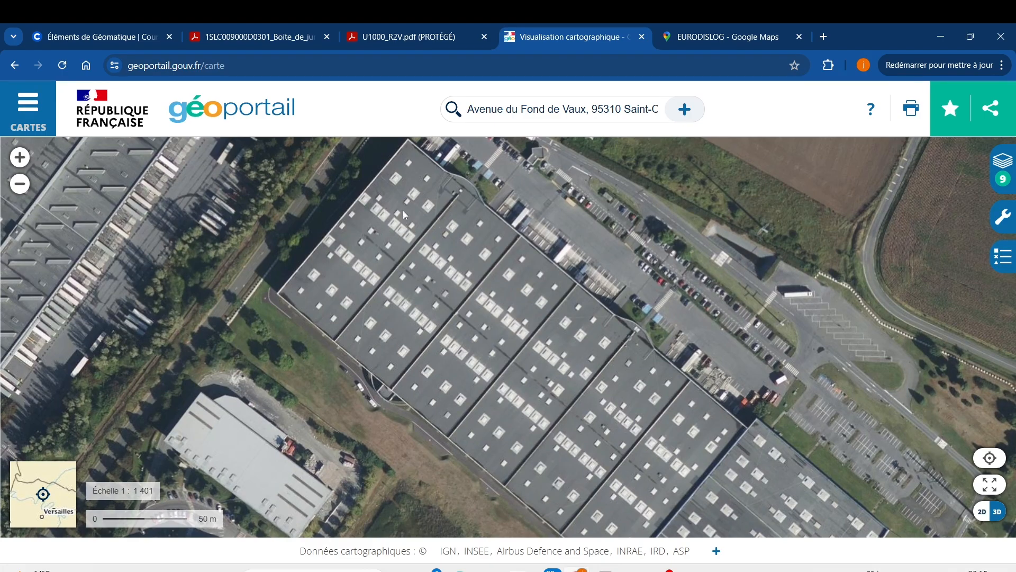
Display the address and coordinates of a point on the warehouse's northern roof and copy the commune and parcel lines
right_click(406, 225)
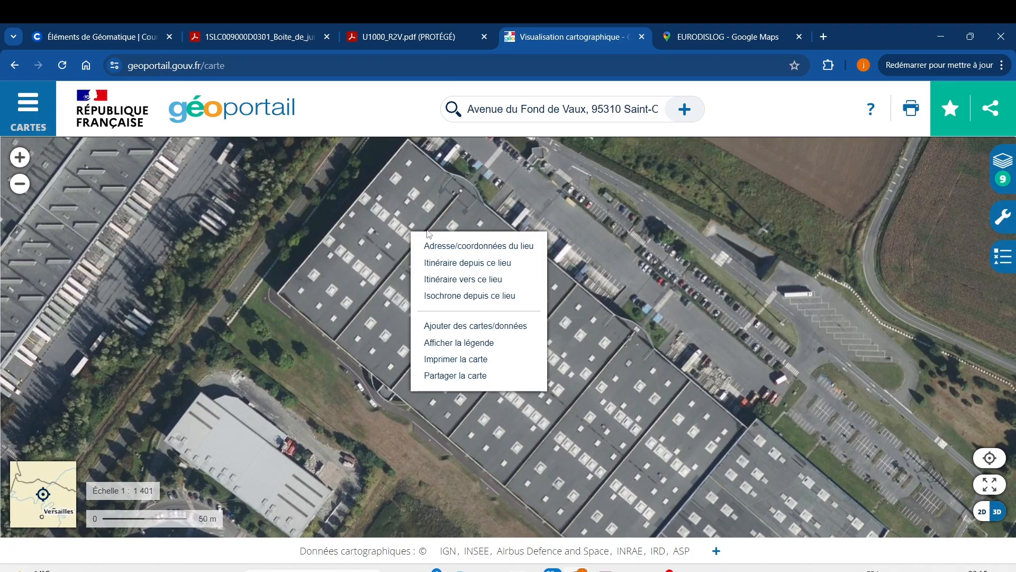
click(452, 246)
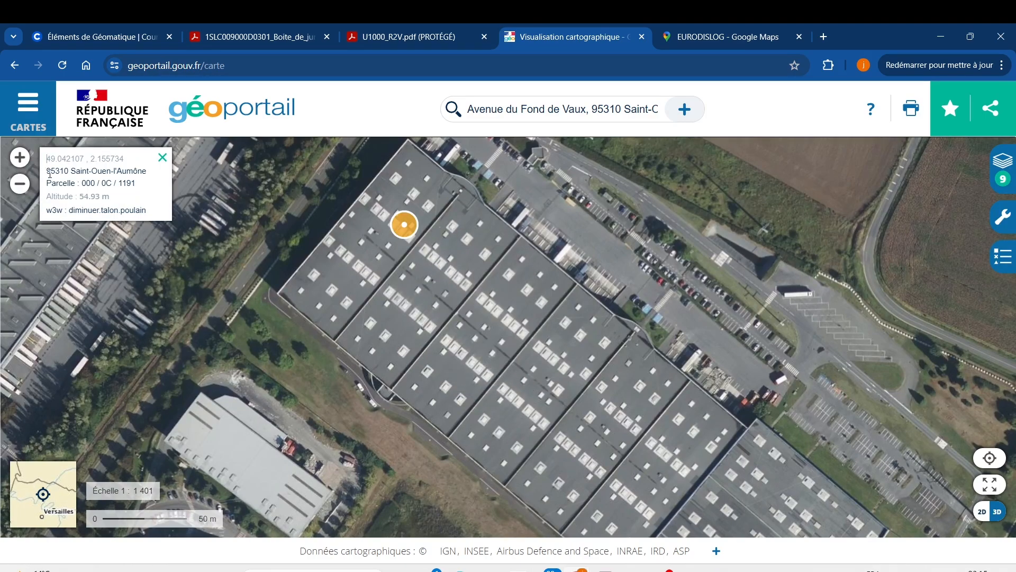
drag(47, 170, 150, 187)
key(ctrl+c)
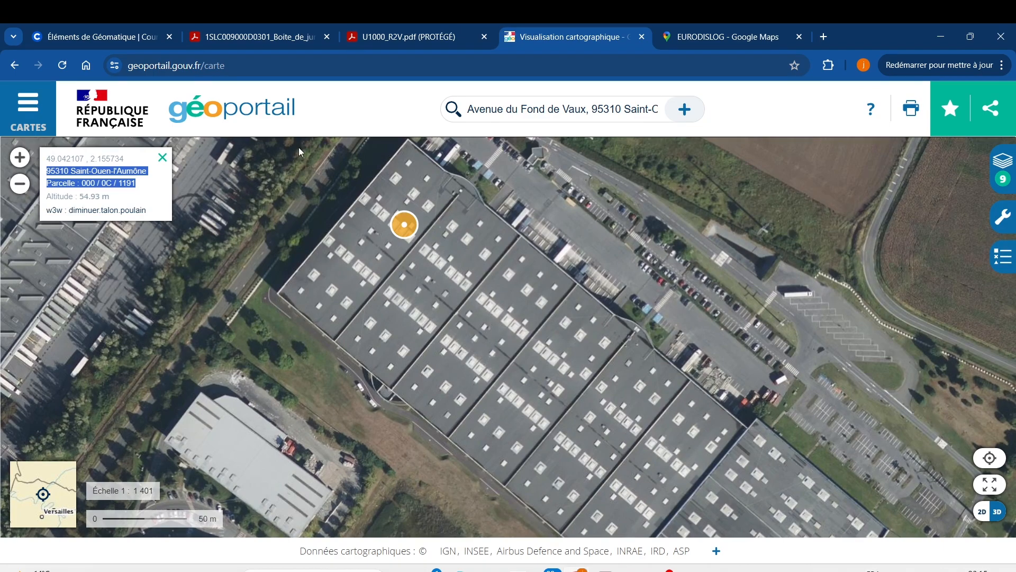
Open Google in a new tab and paste the copied commune and parcel reference as the search text
click(831, 34)
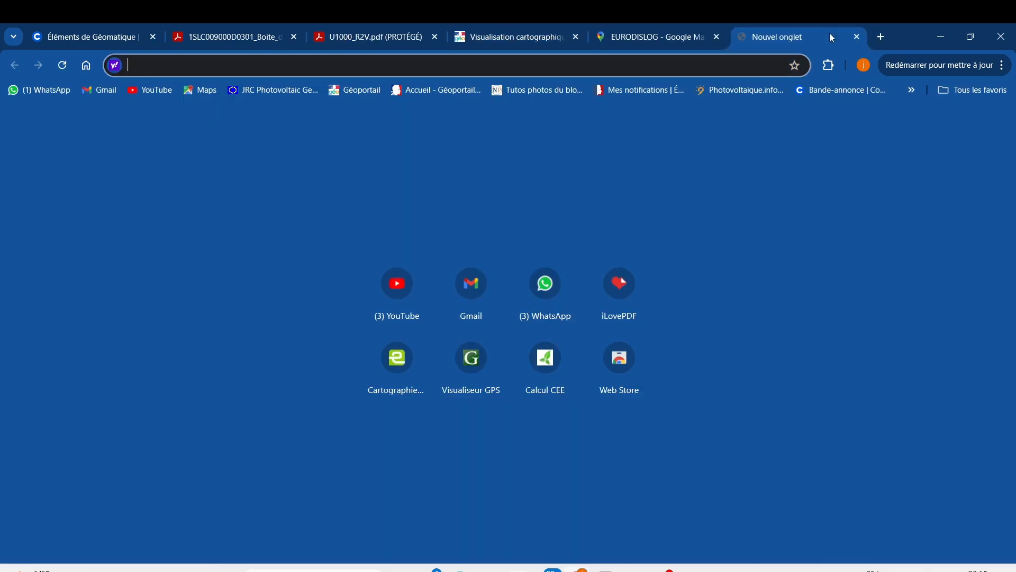
text(g)
key(Return)
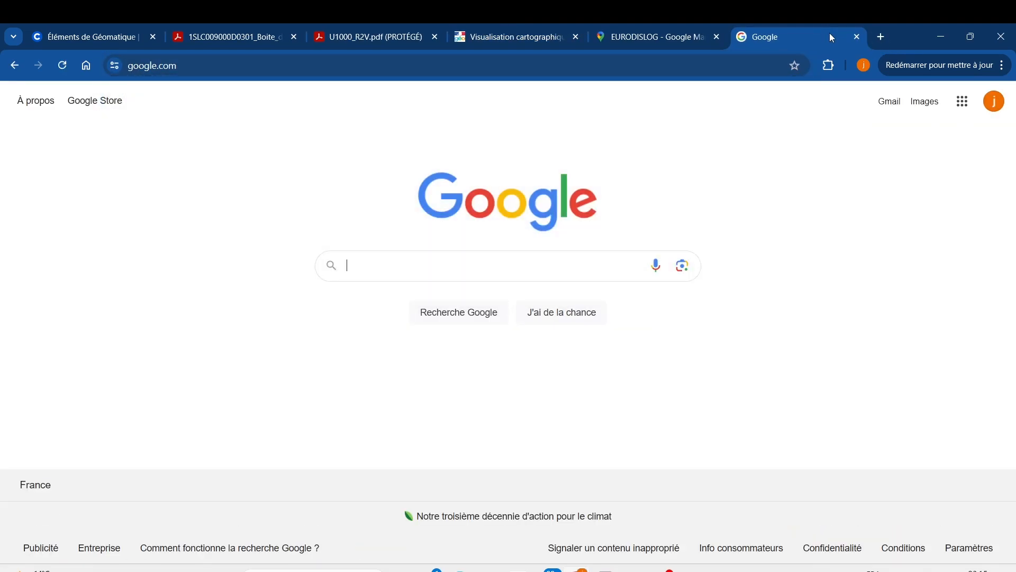
key(ctrl+v)
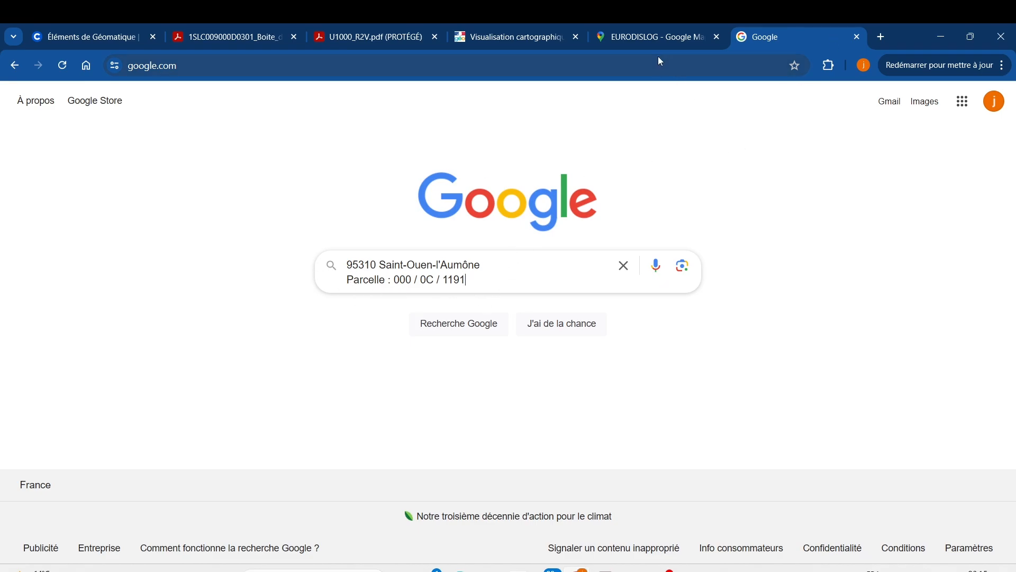
Recheck the commune line of the warehouse point on Géoportail and go back to the Google search
click(501, 43)
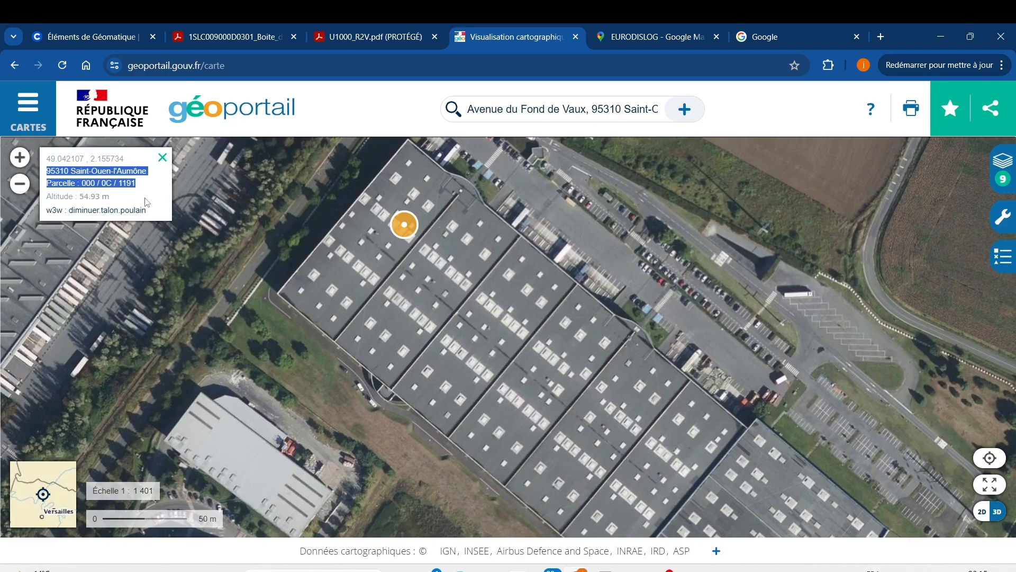
click(166, 184)
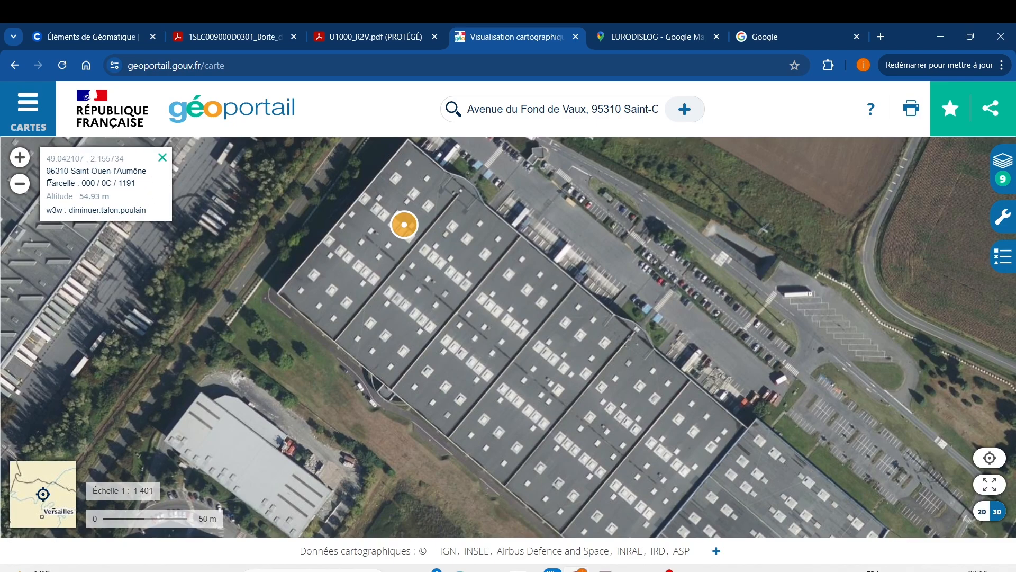
drag(51, 171, 89, 171)
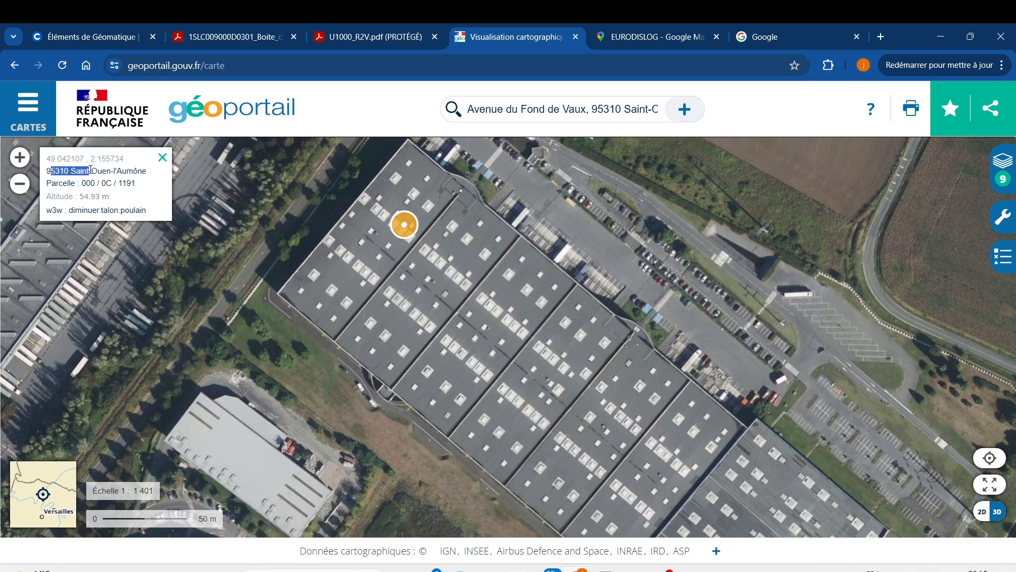
click(743, 40)
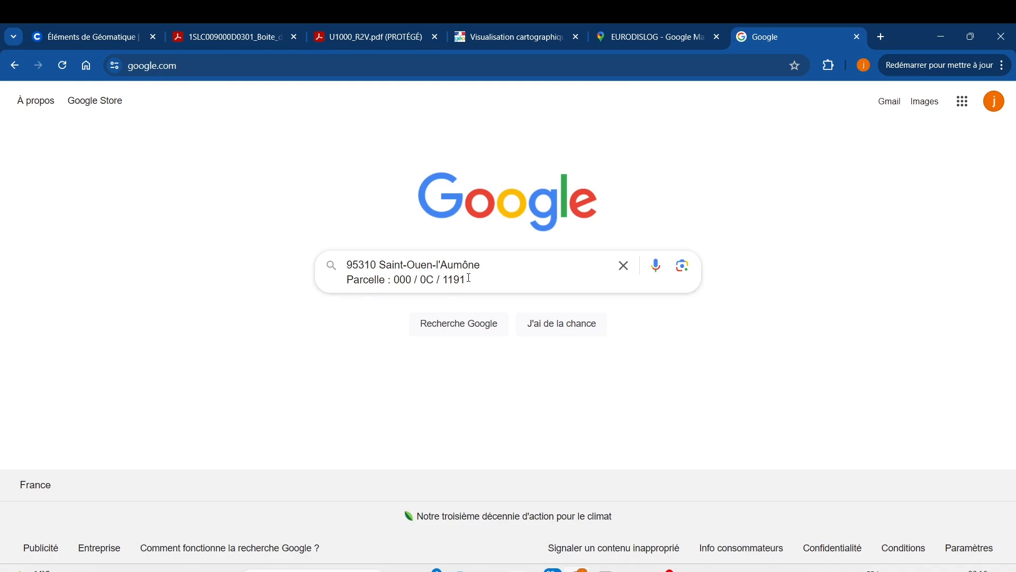
Join the search text into one line, add INSEE at its end and run the search
drag(468, 280, 351, 276)
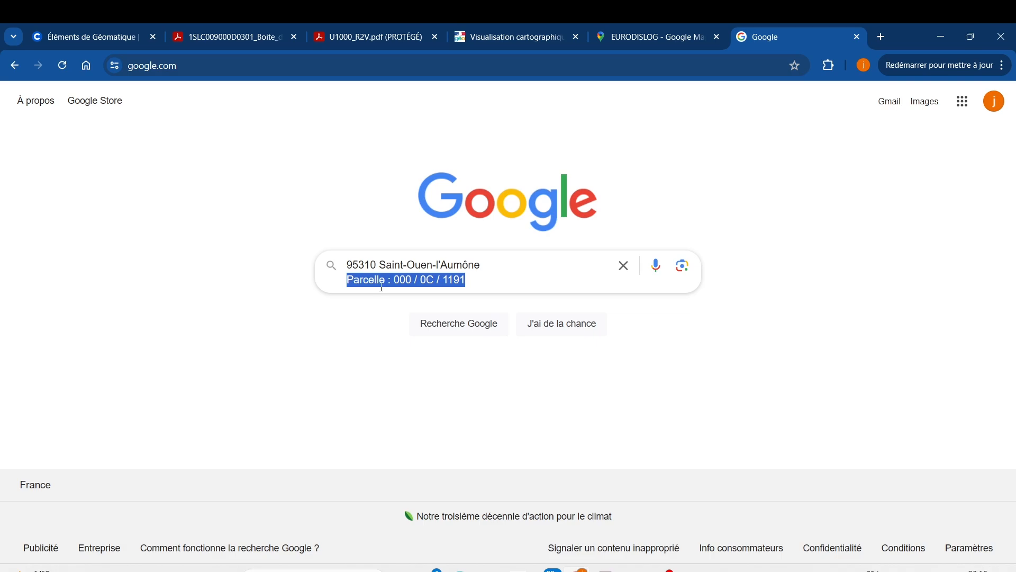
click(346, 283)
key(BackSpace)
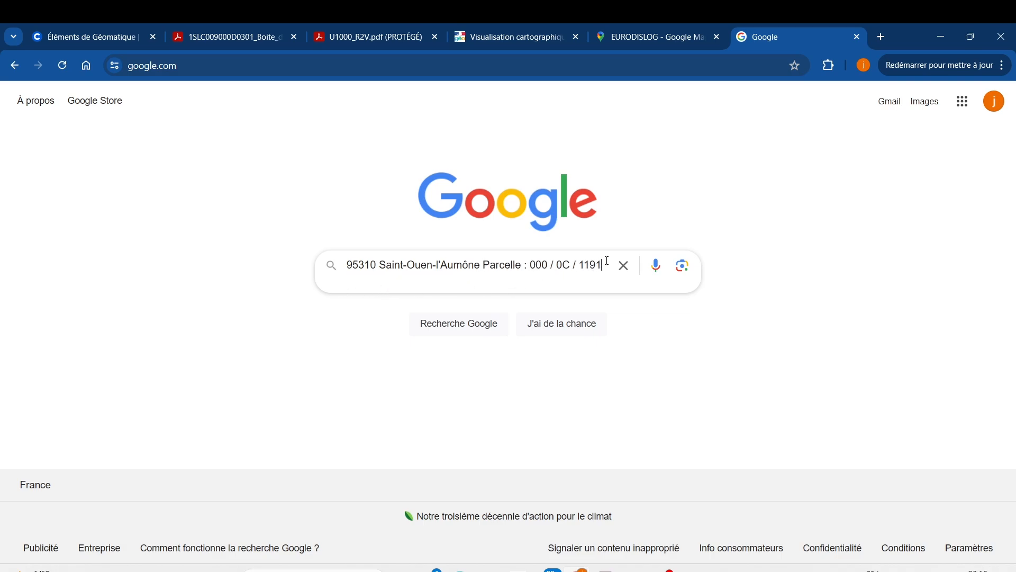
text(INSEE)
key(Return)
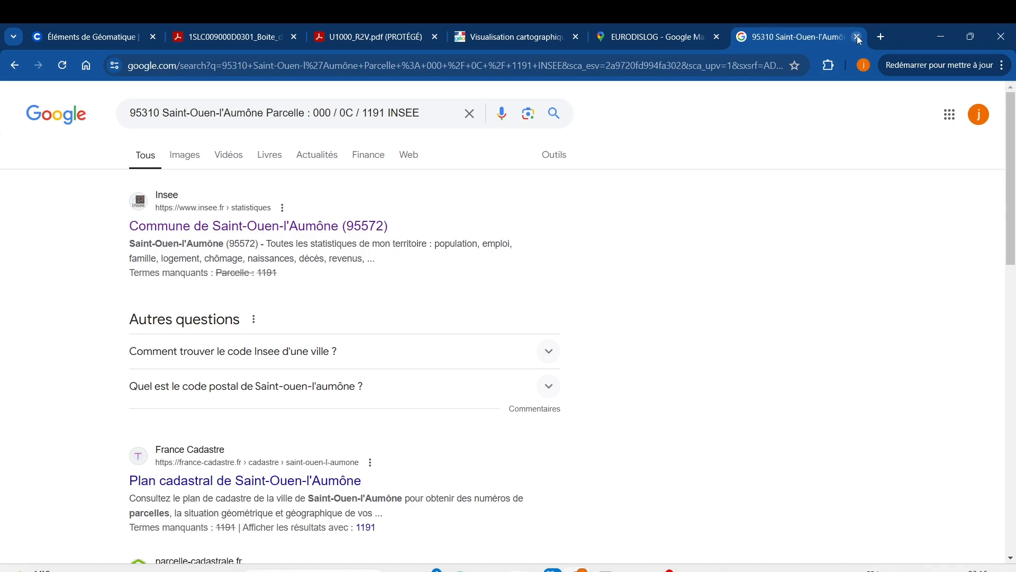
In another new tab, search Google for cadastre.data.gouv and open the Données cadastrales ouvertes site
click(882, 33)
text(google.com)
key(Return)
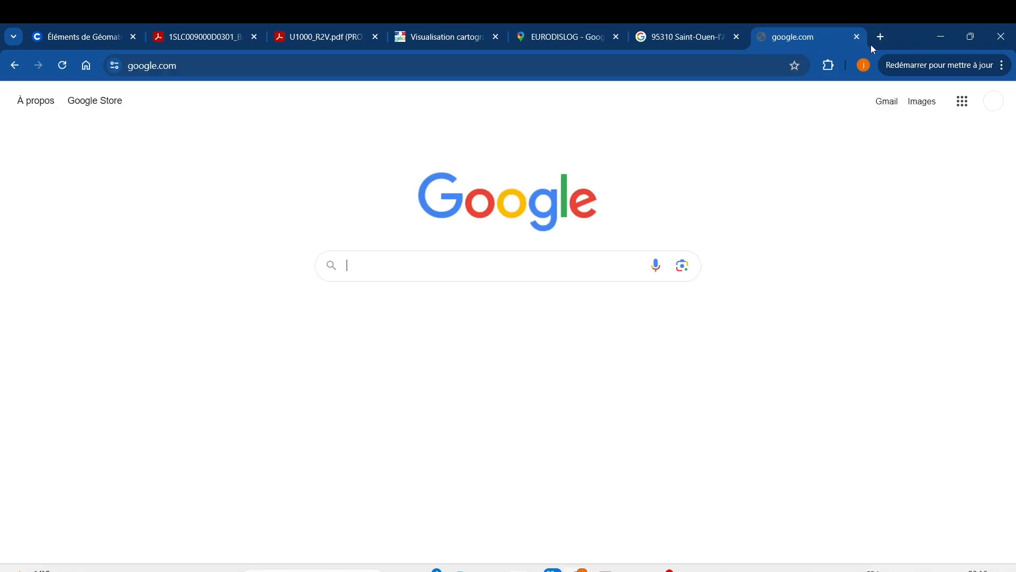
text(cadast)
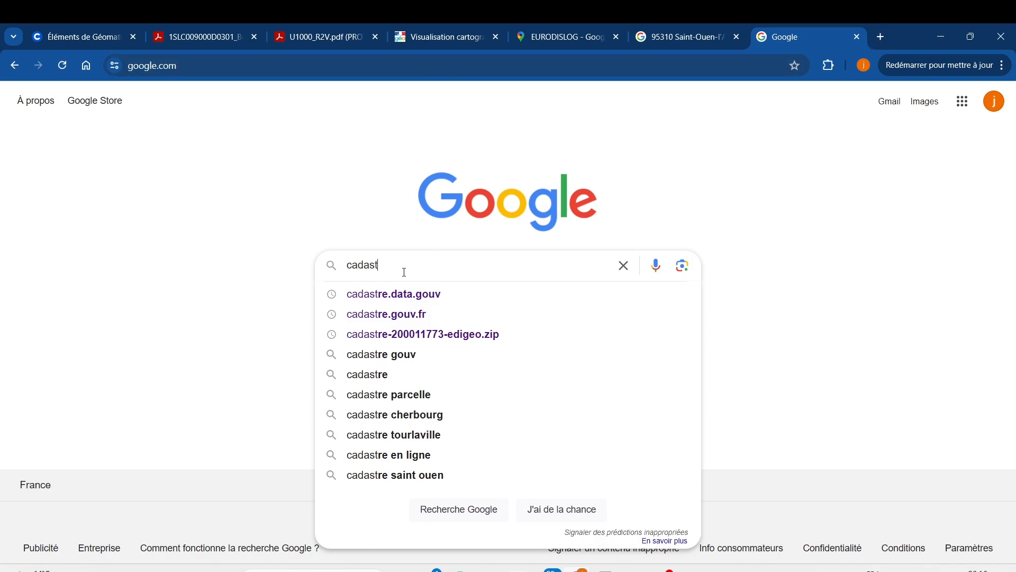
click(414, 297)
click(236, 232)
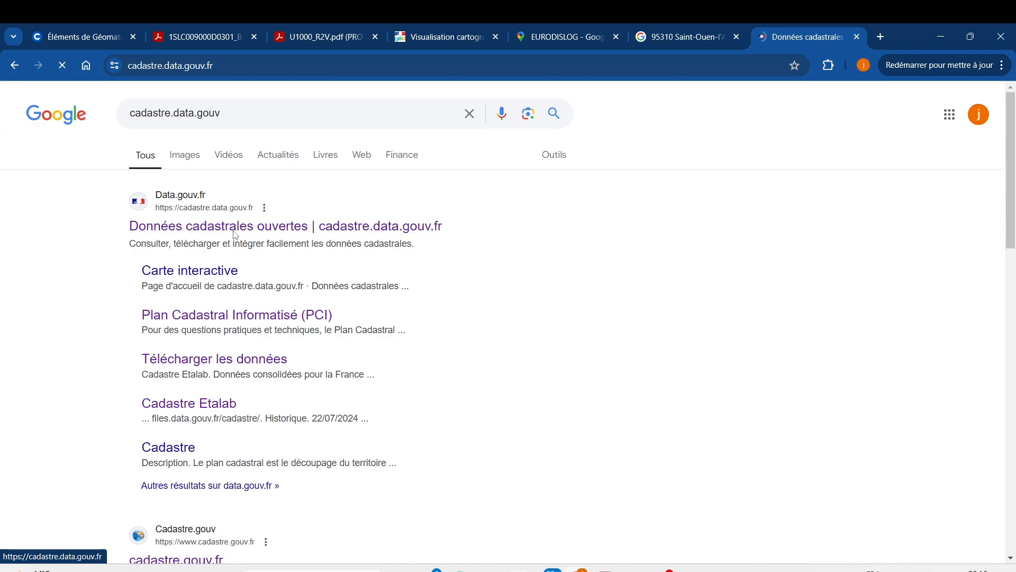
Open the Plan Cadastral Informatisé (PCI) downloads and list the 1er juillet 2024 DXF-PCI (CC 9 zones) data by sheet
click(610, 322)
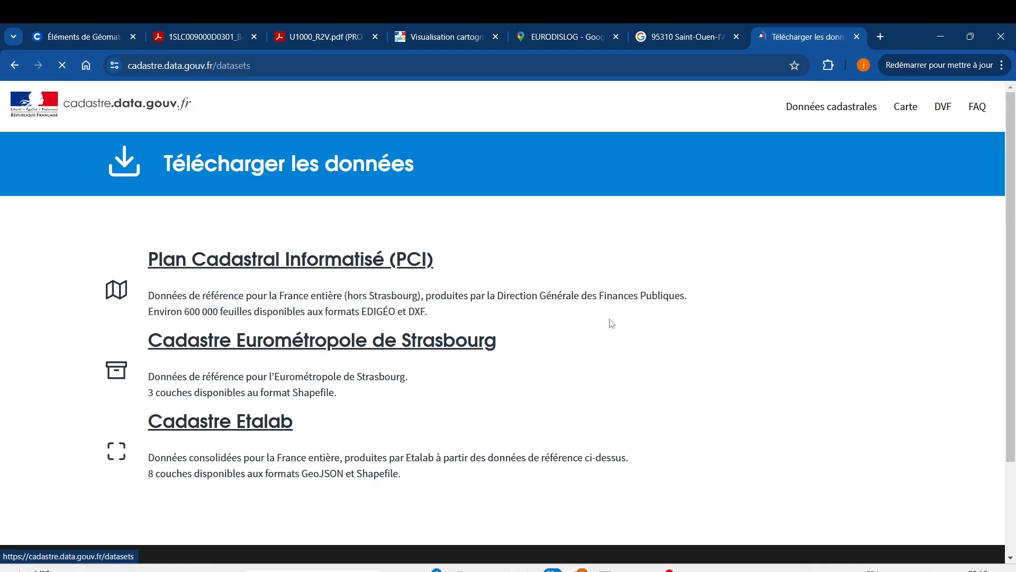
click(283, 268)
scroll(293, 282, down, 3)
scroll(293, 284, down, 15)
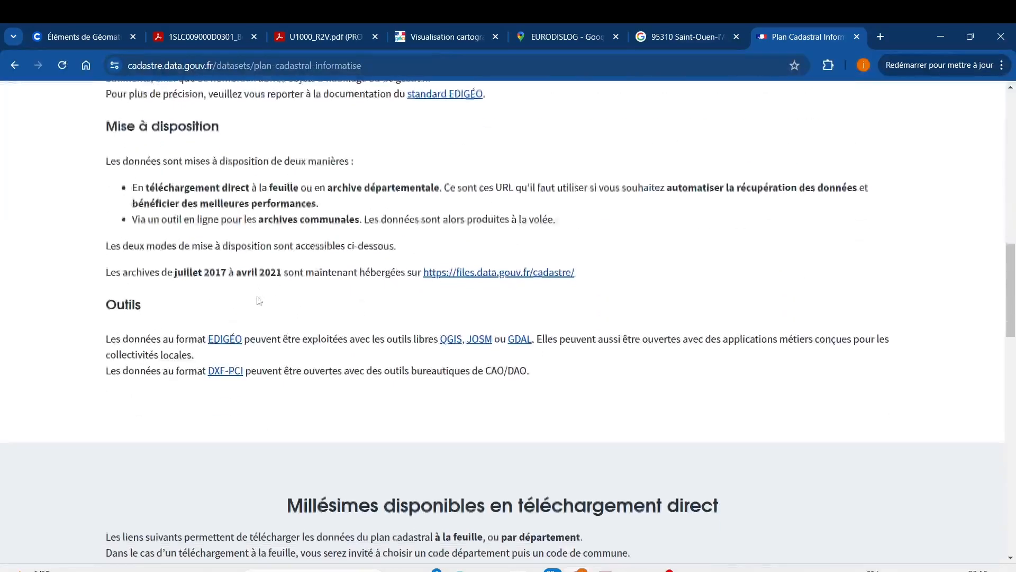
scroll(265, 339, down, 4)
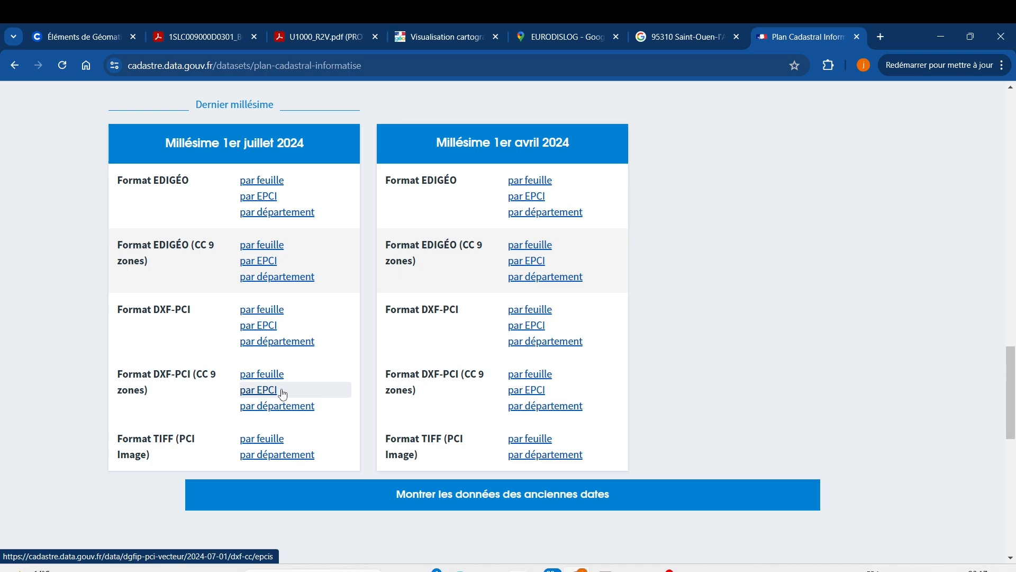
click(263, 374)
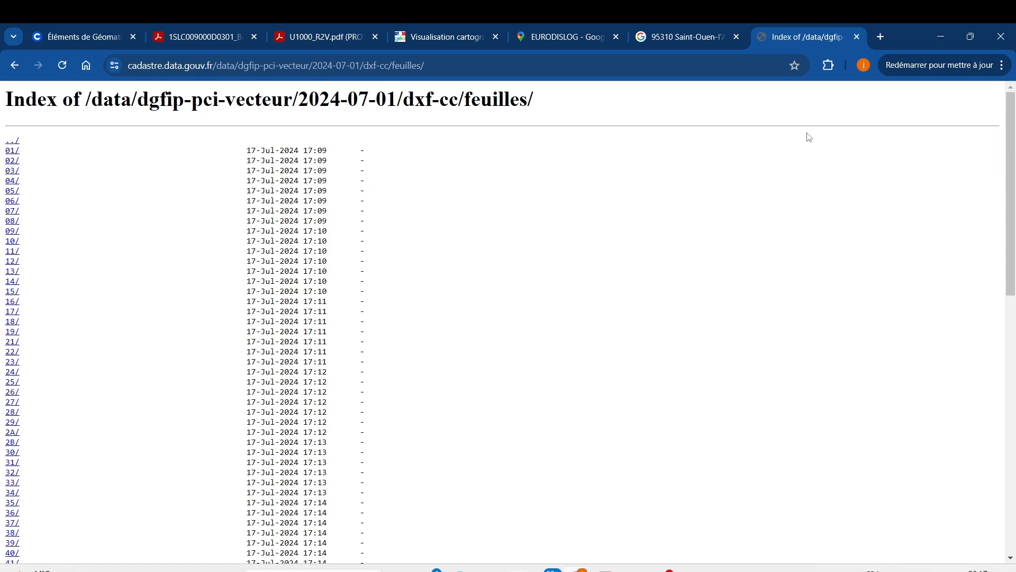
Recheck the commune's postal code on Géoportail and open the department 95 folder in the cadastral sheet index
click(459, 39)
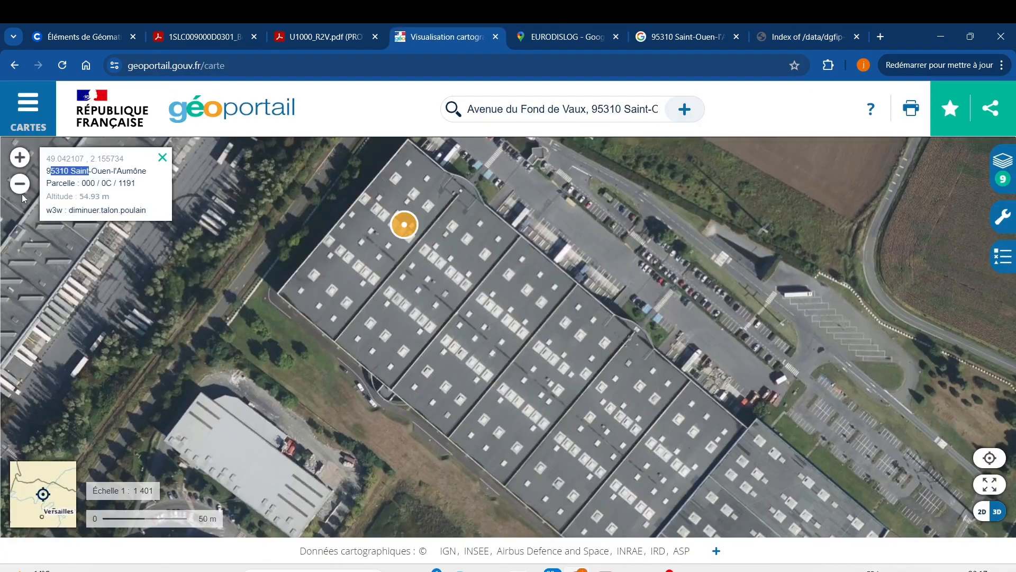
click(71, 171)
click(802, 36)
scroll(50, 412, down, 3)
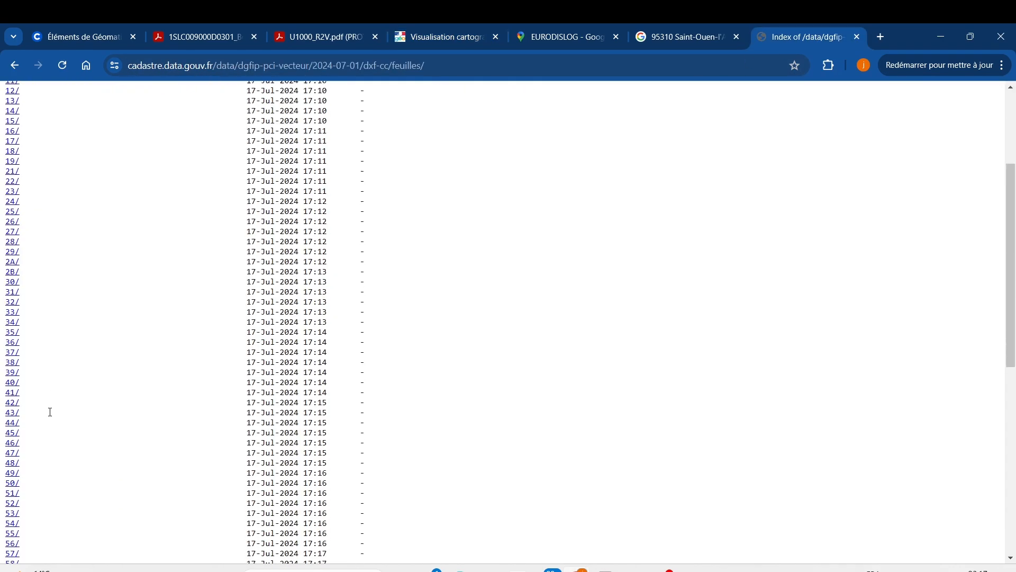
scroll(50, 412, down, 8)
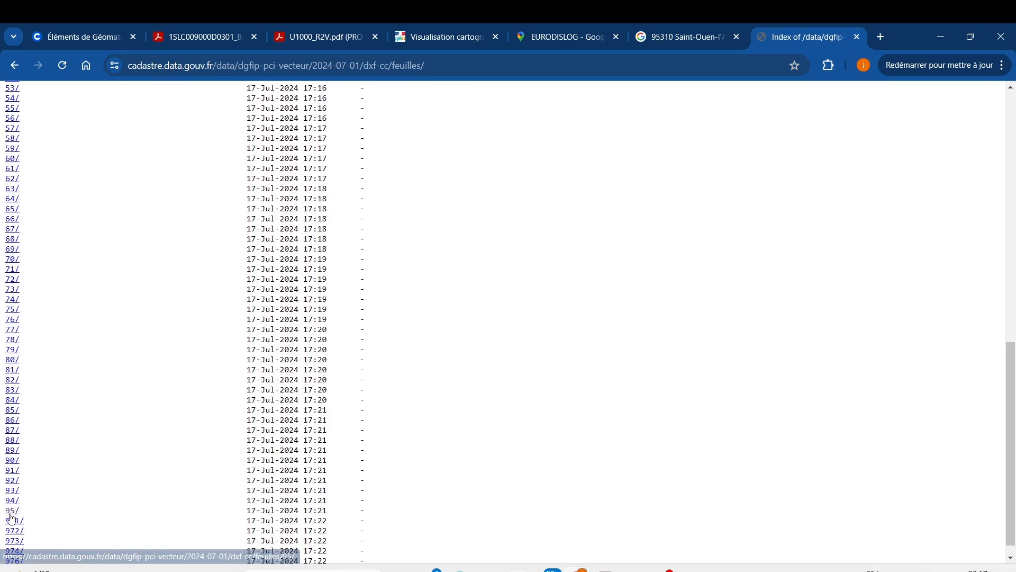
click(12, 511)
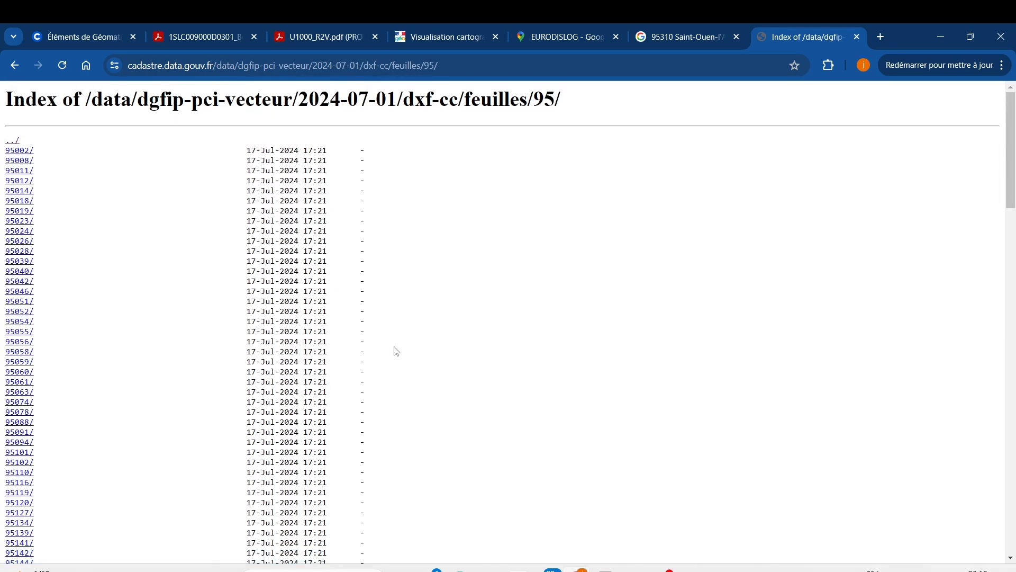
Search the department 95 index for the INSEE code 95572 and open that commune's folder
key(ctrl+f)
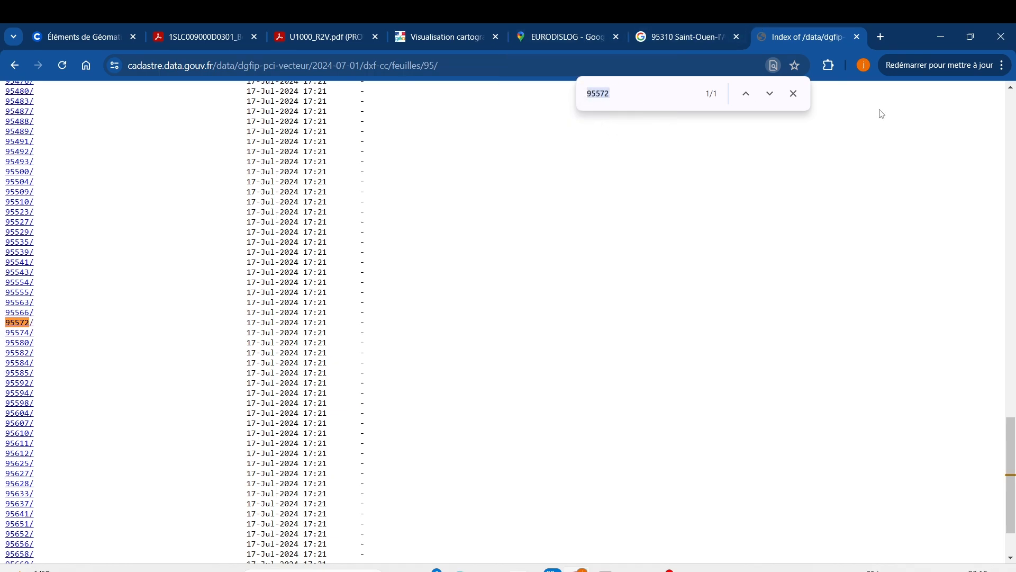
click(794, 94)
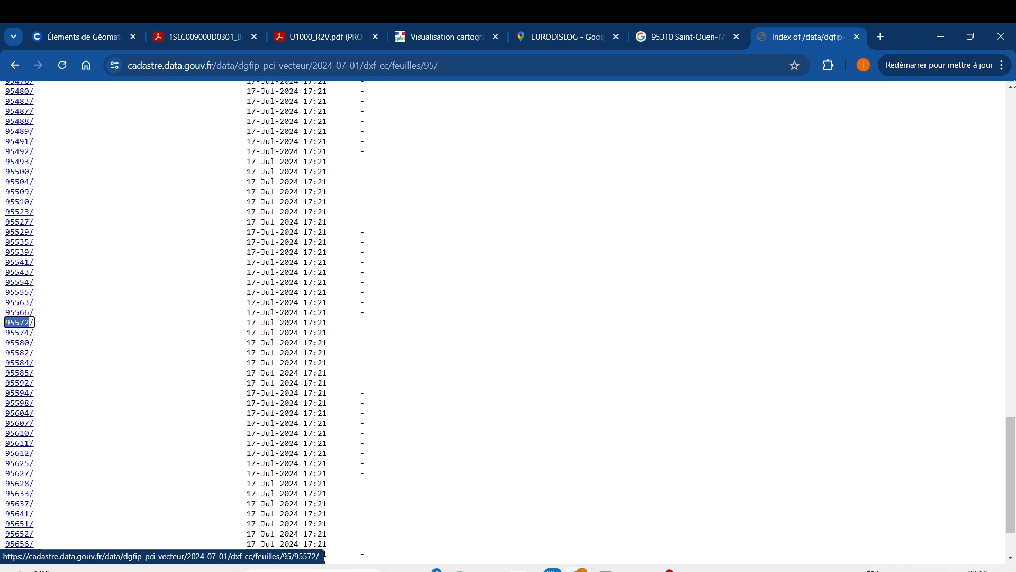
click(1002, 65)
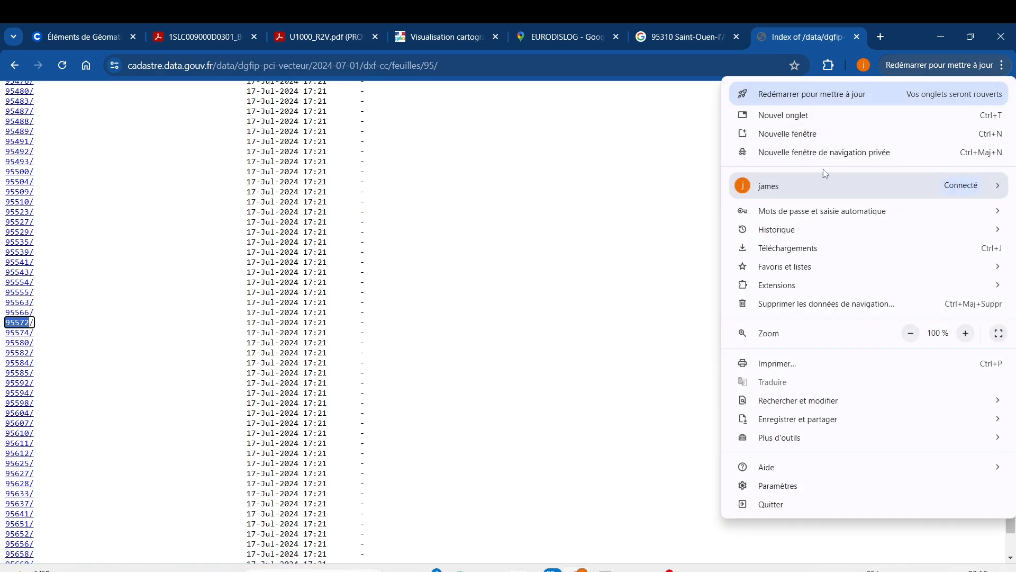
mouse_move(781, 402)
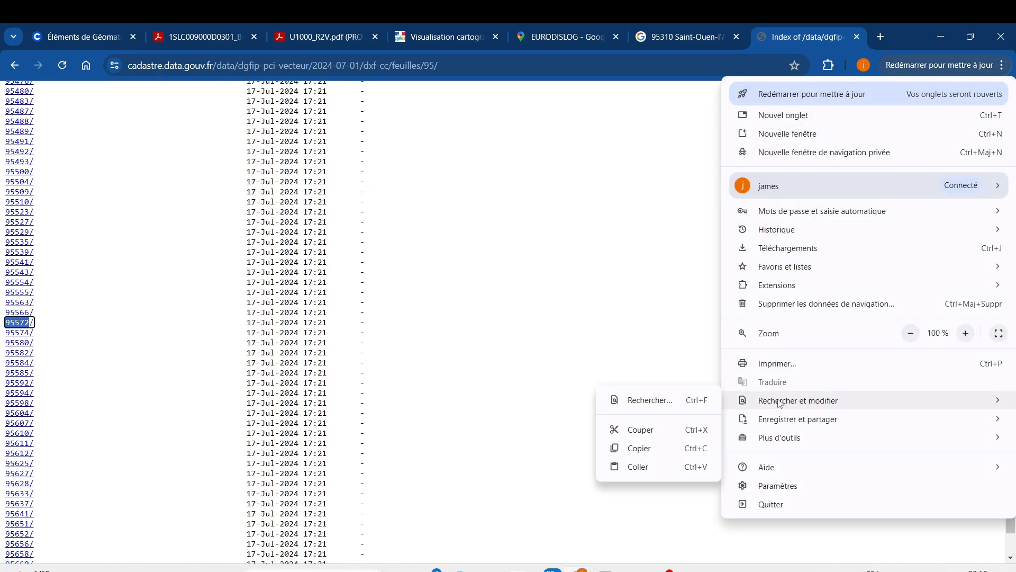
click(653, 406)
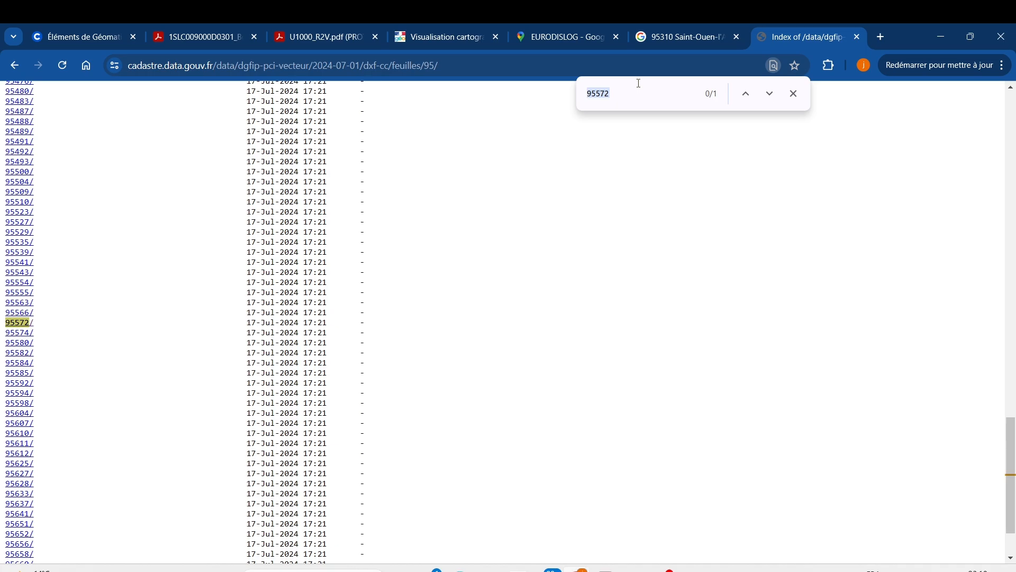
click(18, 324)
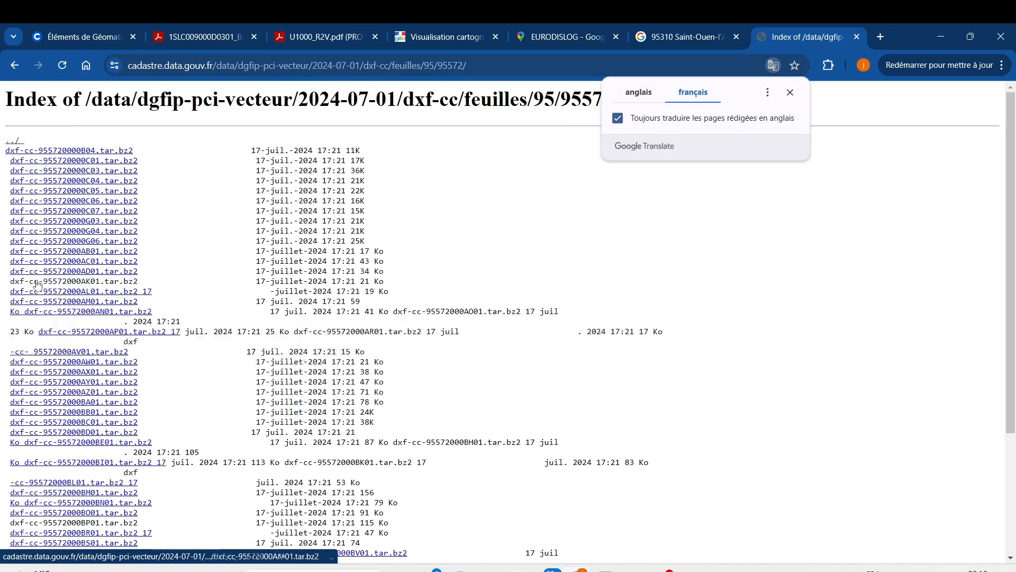
Browse the commune's sheet archives and compare them with the warehouse's parcel reference on Géoportail
scroll(186, 345, down, 3)
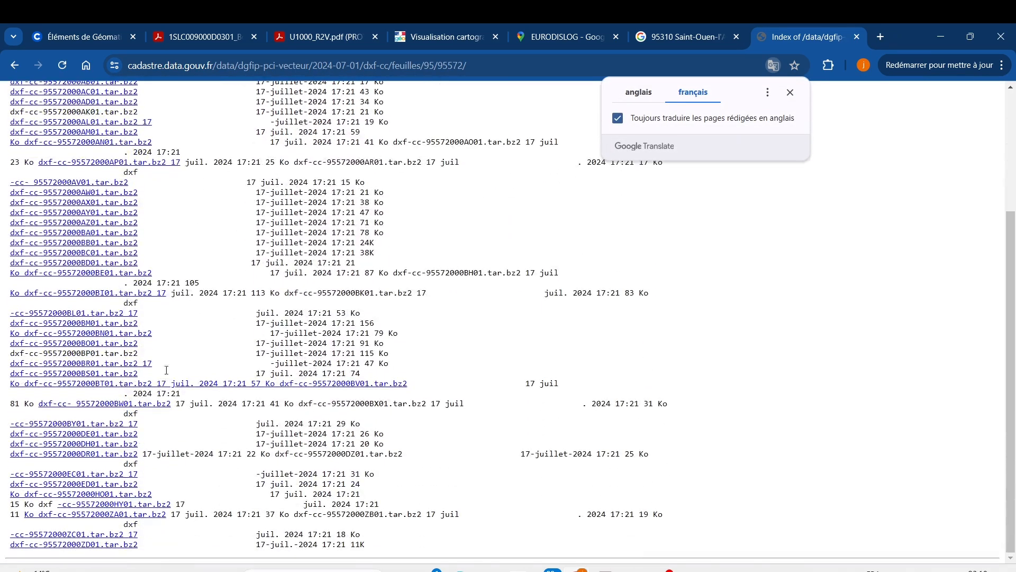
scroll(167, 371, up, 3)
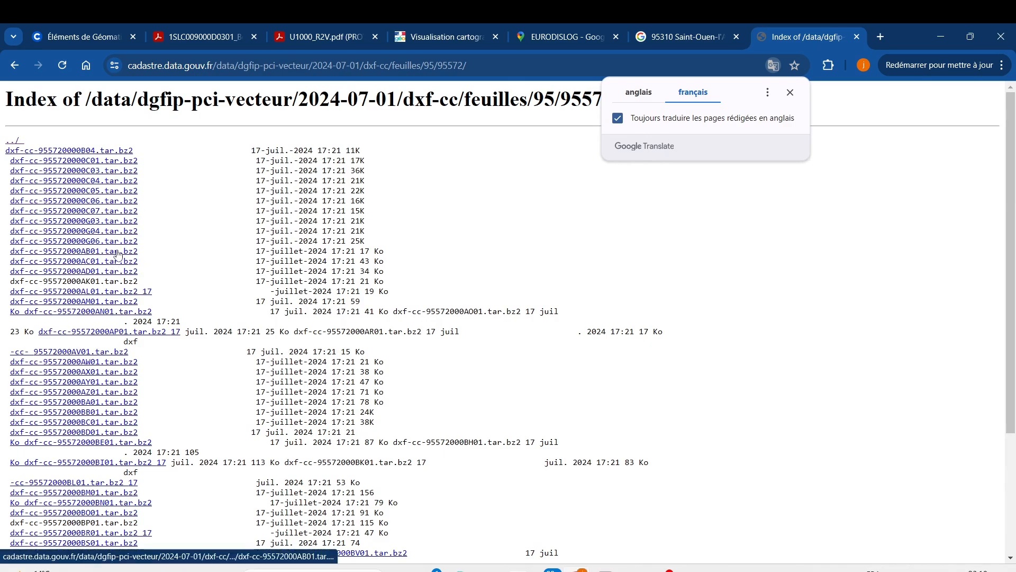
click(791, 92)
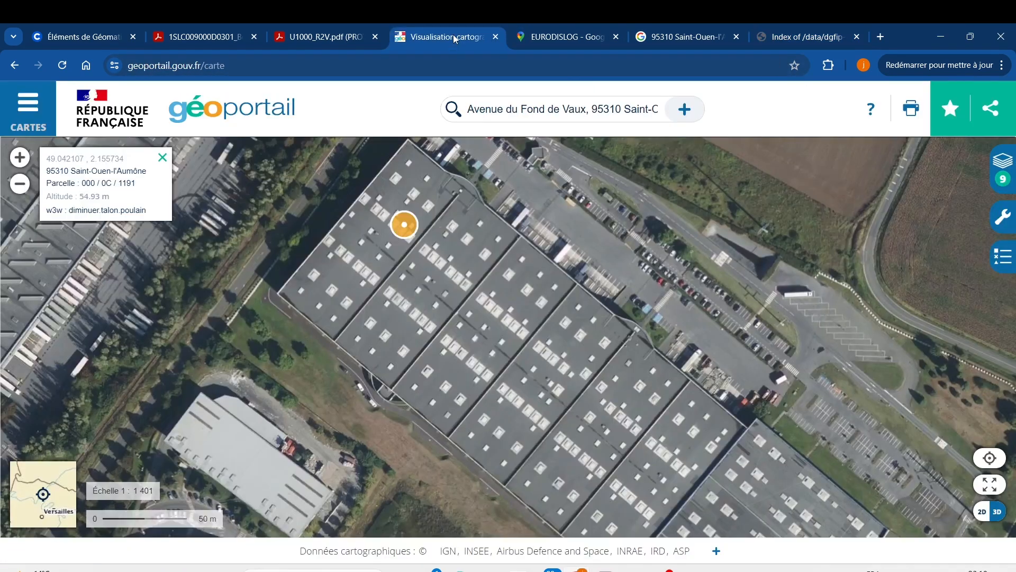
click(454, 35)
click(403, 224)
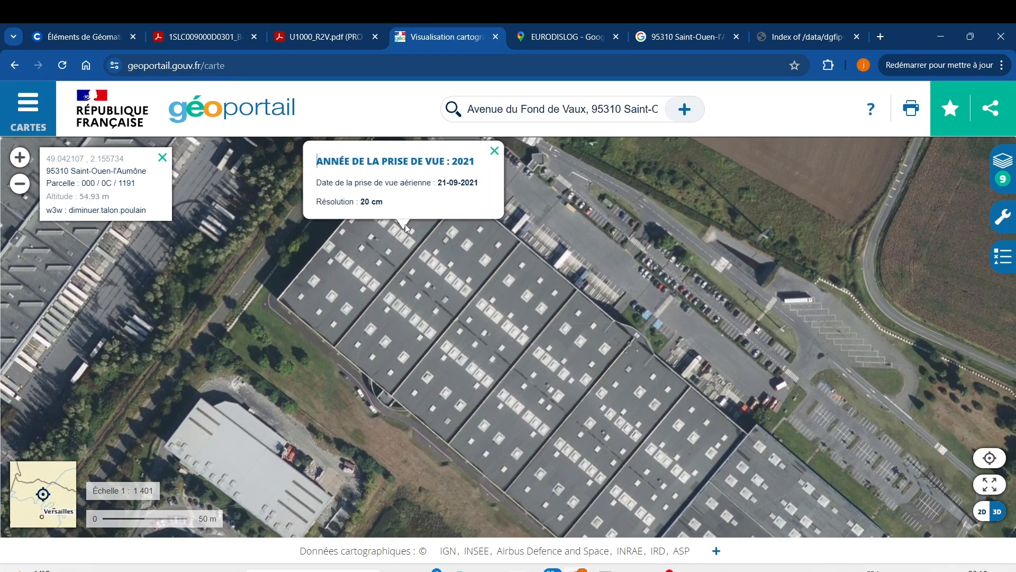
click(494, 152)
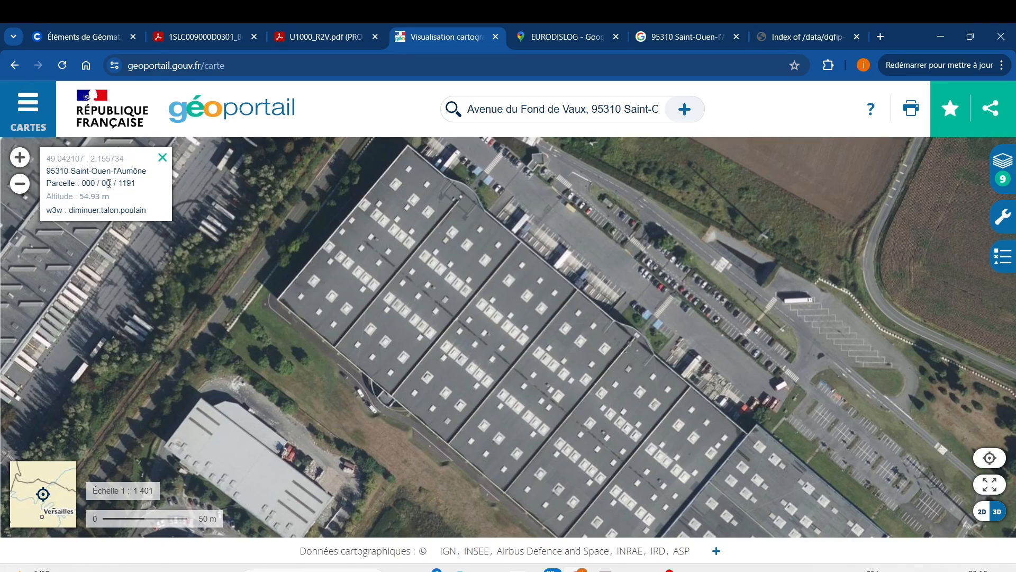
click(790, 38)
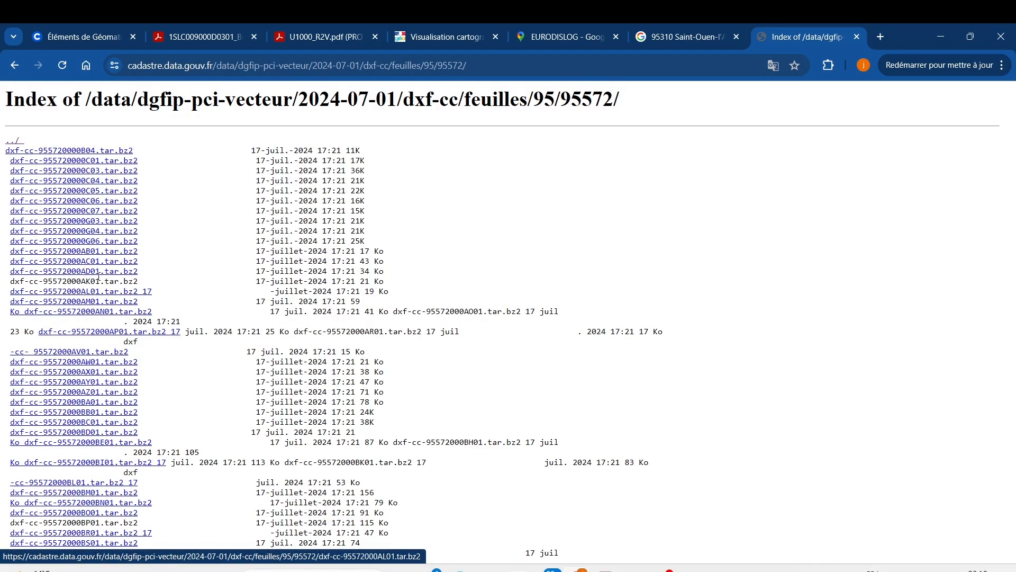
Recheck the section in the Parcelle line on Géoportail and download the sheet archive dxf-cc-955720000C03.tar.bz2
click(440, 37)
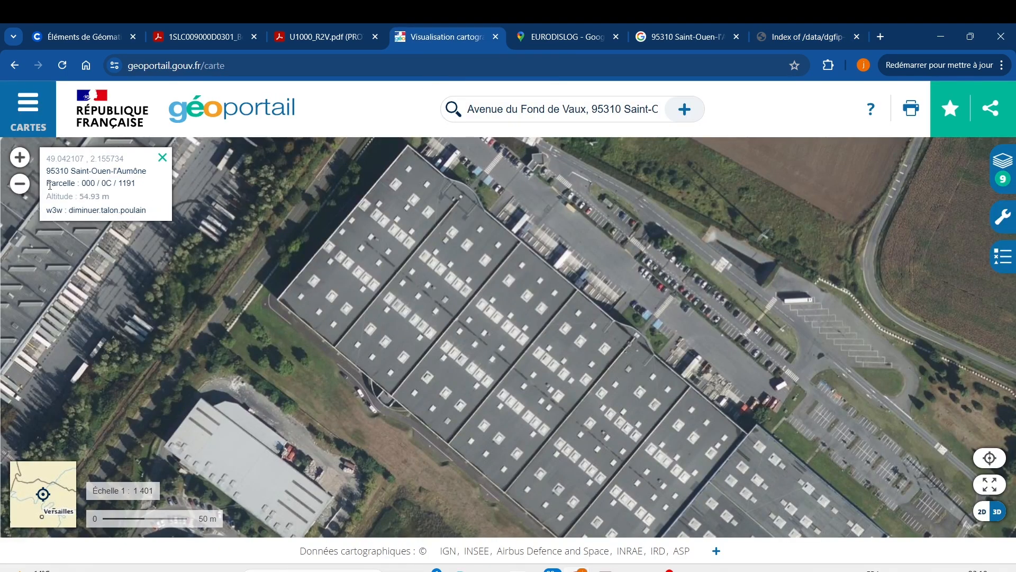
drag(48, 184, 70, 185)
click(79, 183)
click(806, 39)
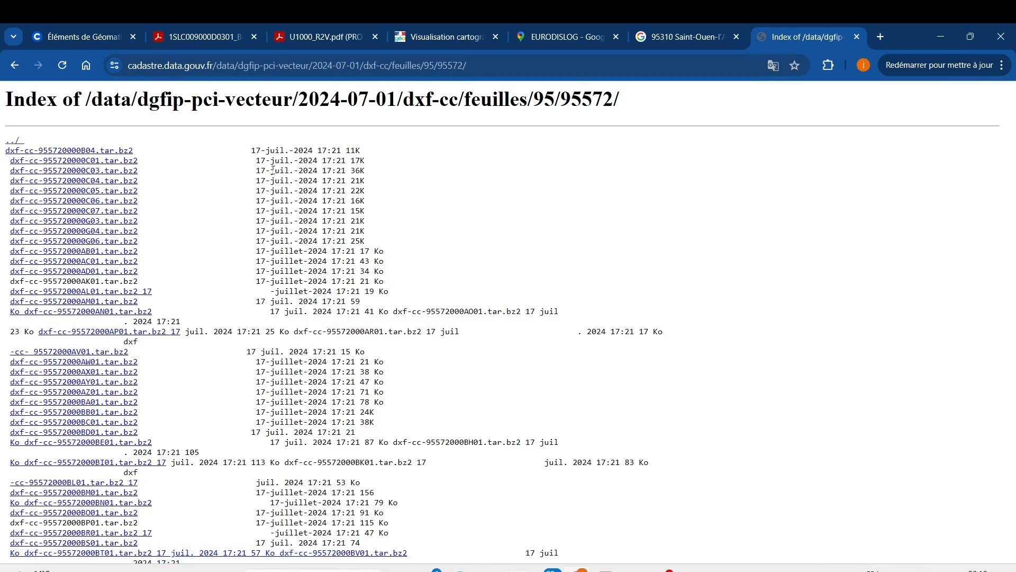
click(111, 173)
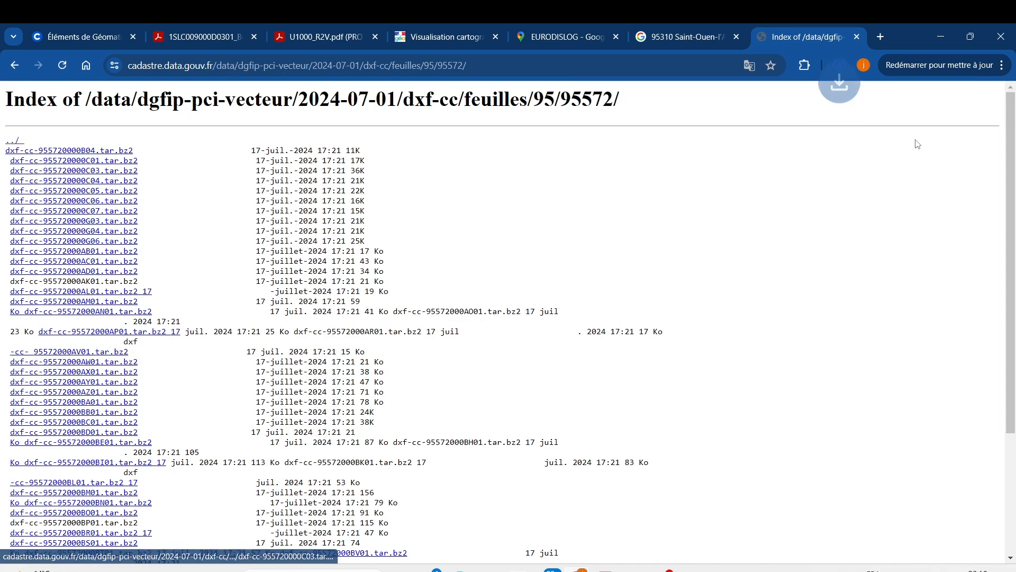
click(842, 64)
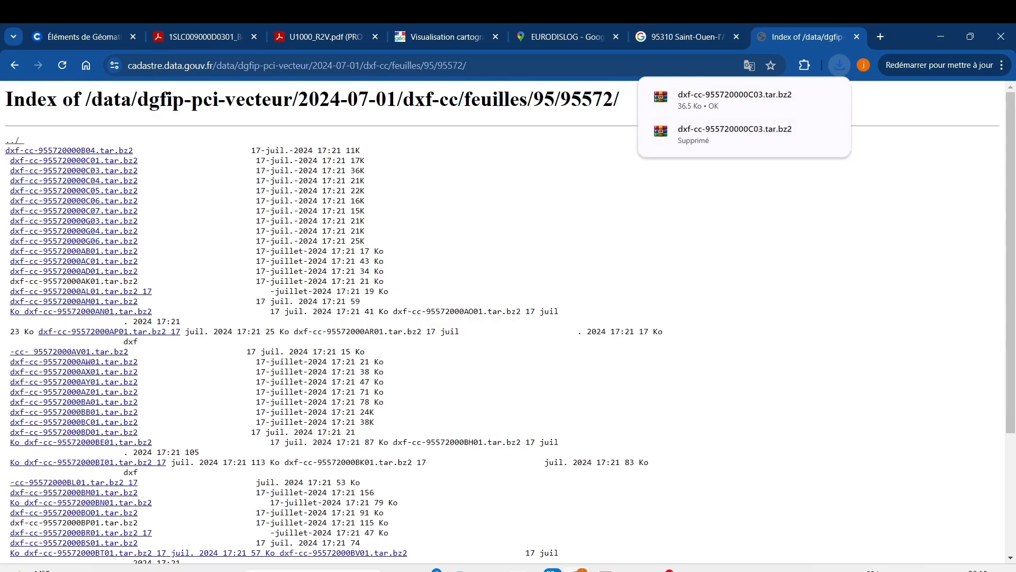
In File Explorer, transfer the downloaded dxf-cc-955720000C03 archive from Téléchargements into the Projet solaire AD folder
mouse_move(488, 570)
click(480, 531)
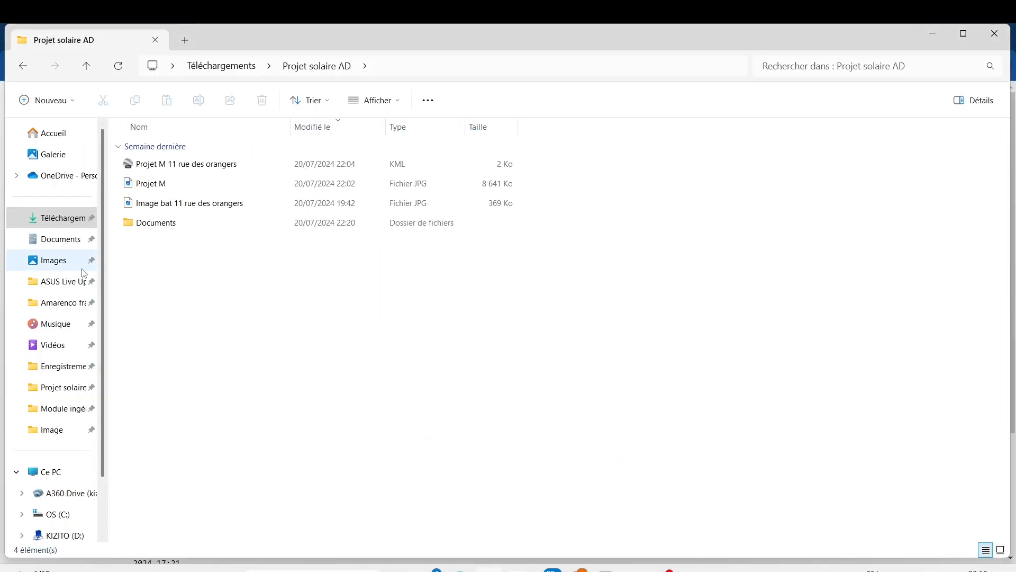
click(68, 222)
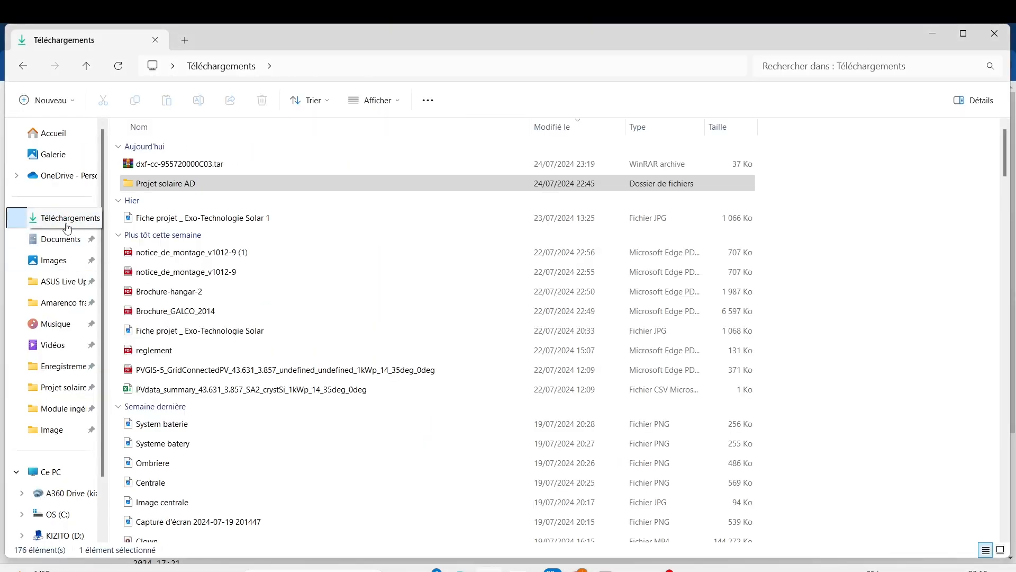
click(220, 169)
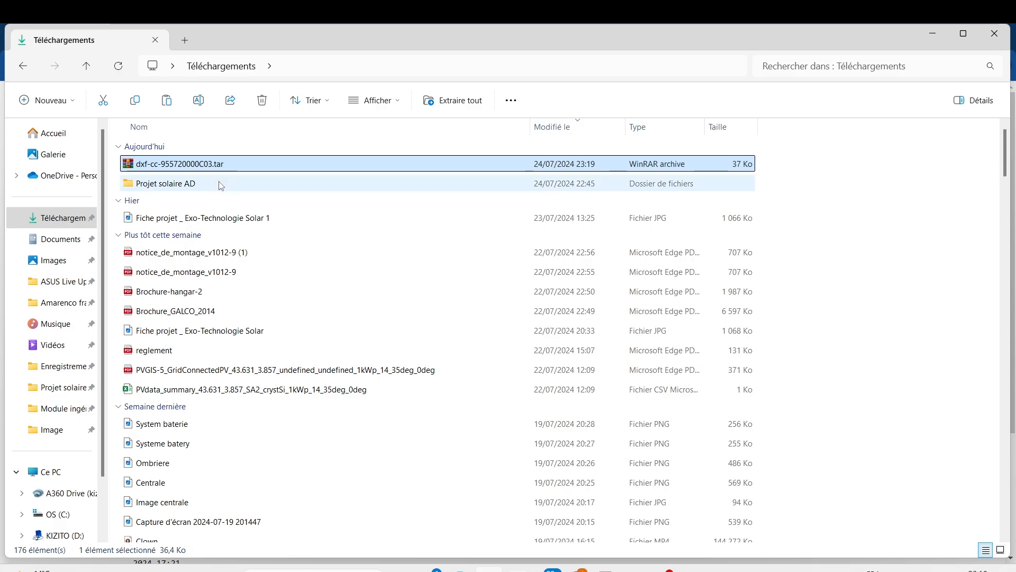
double_click(226, 185)
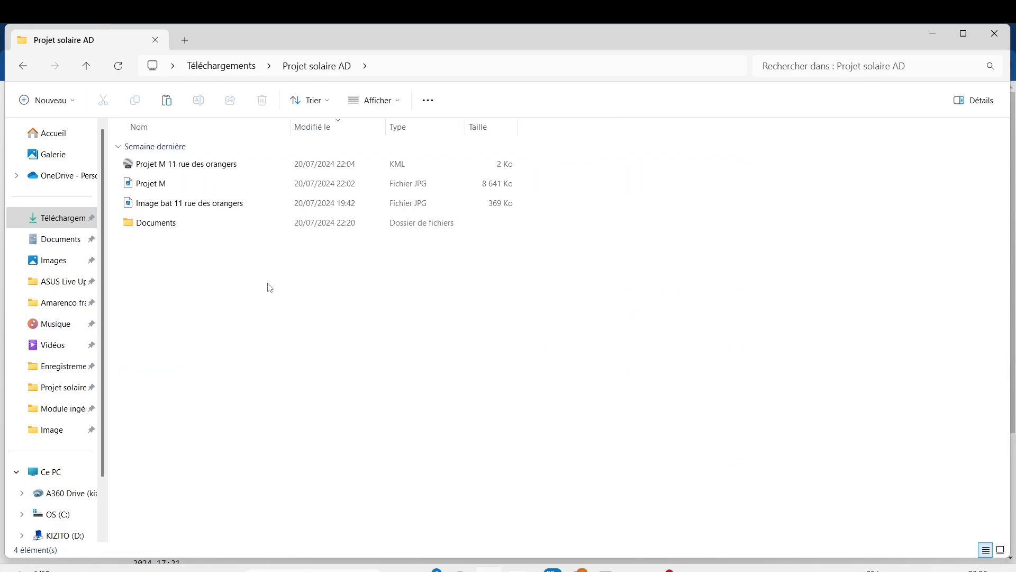
key(ctrl+v)
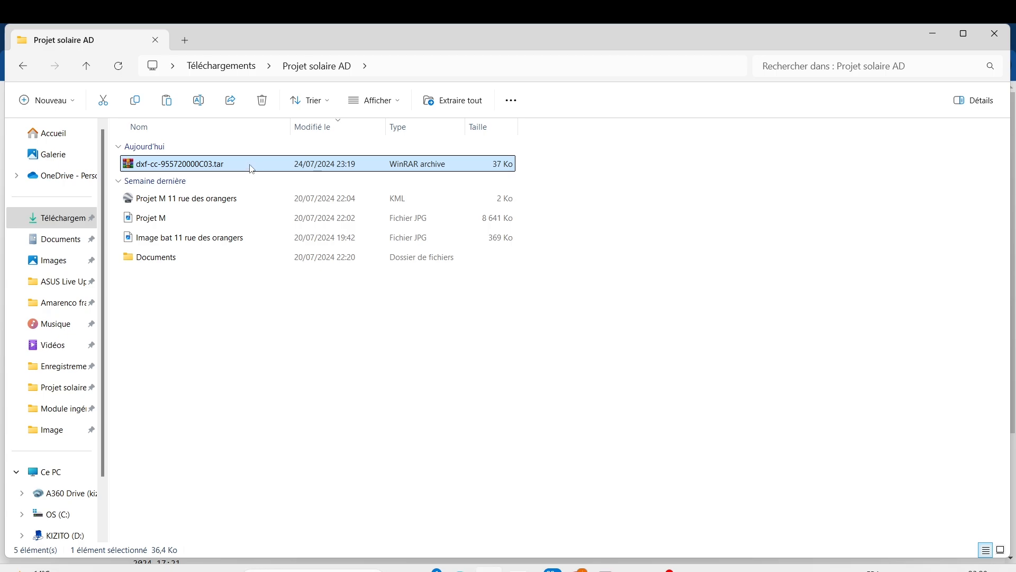
Open the dxf-cc-955720000C03 archive with 7-Zip, extract its .tar file into the Projet solaire AD folder and close the archive window
right_click(252, 169)
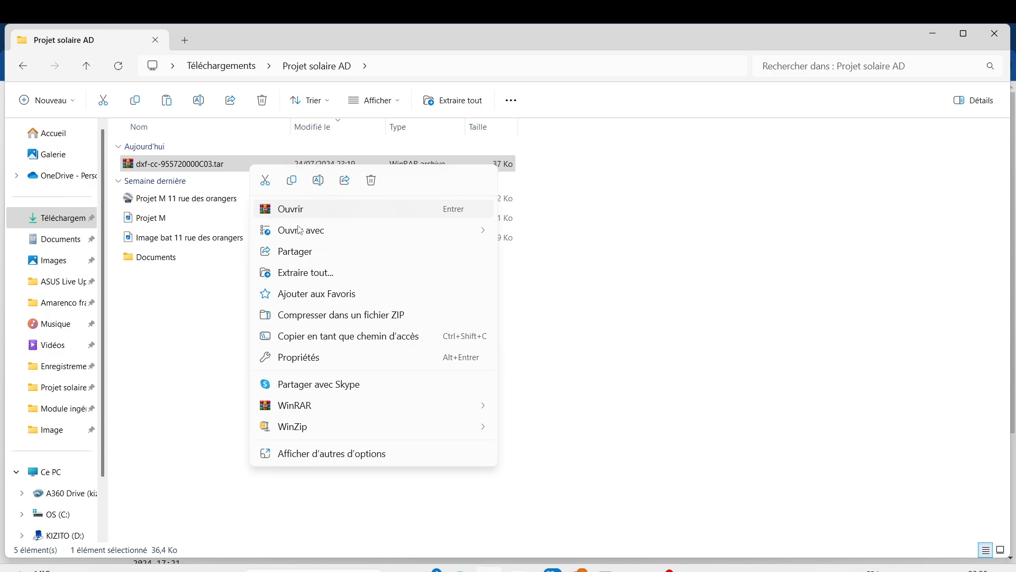
click(318, 455)
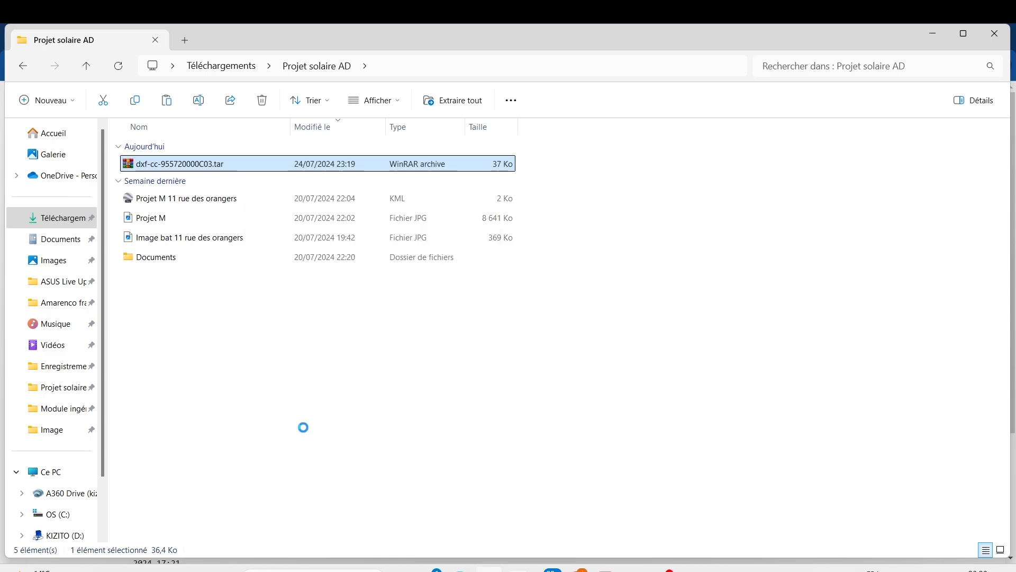
mouse_move(311, 242)
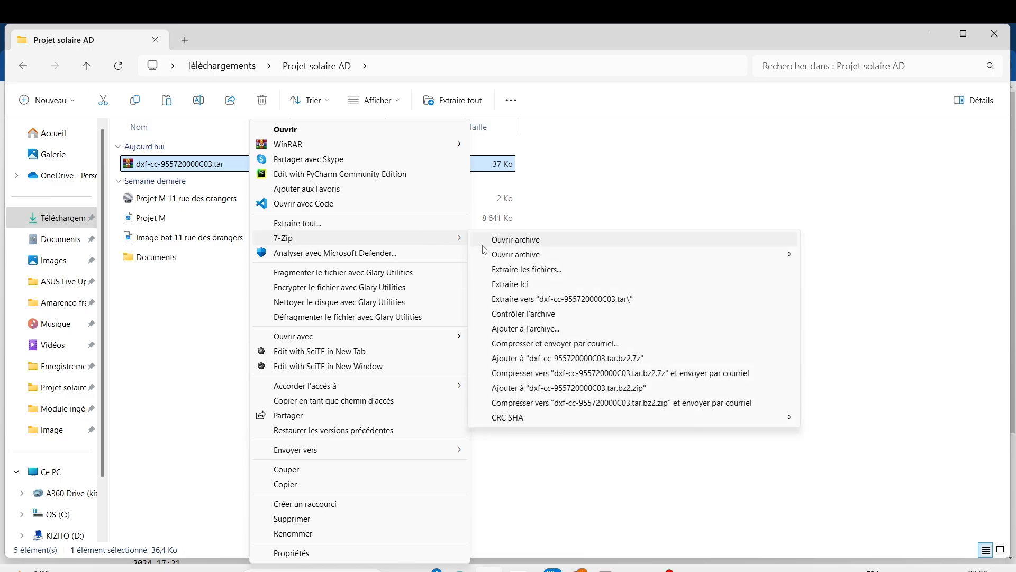
click(508, 241)
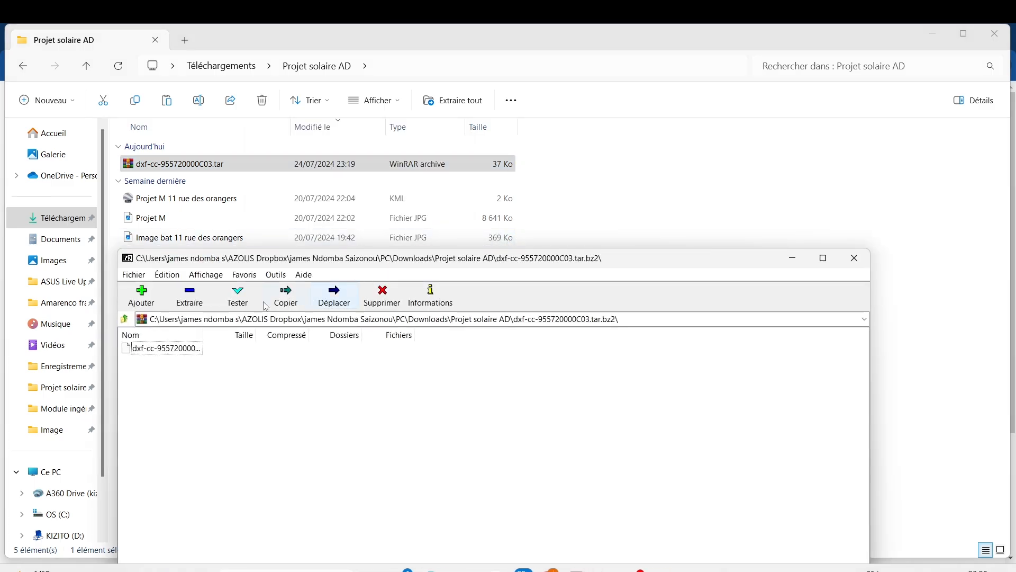
click(202, 306)
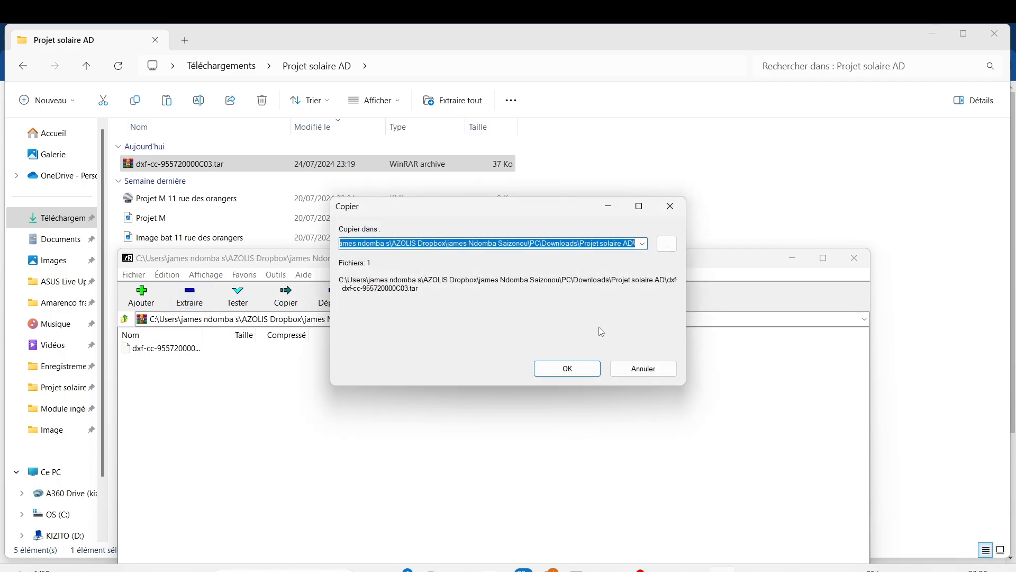
click(568, 369)
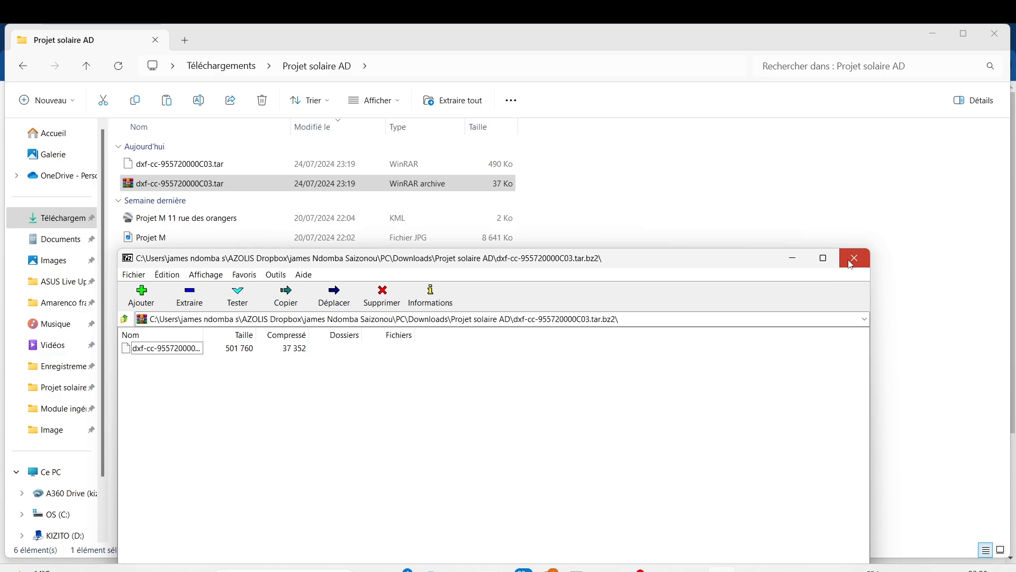
click(849, 265)
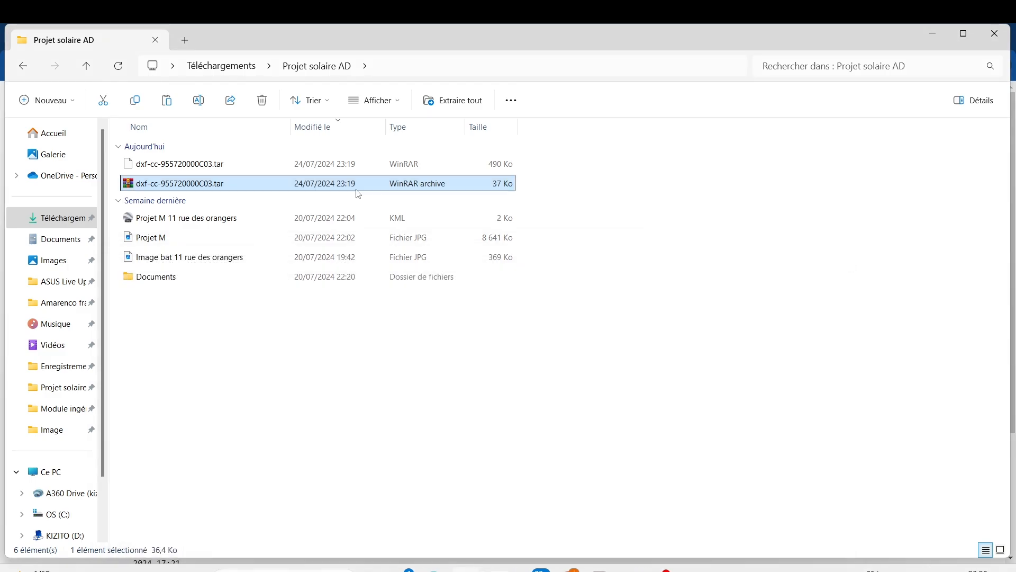
Open the extracted dxf-cc-955720000C03.tar with 7-Zip, extract 5720000C03.DXF into the Projet solaire AD folder and close the archive window
click(222, 167)
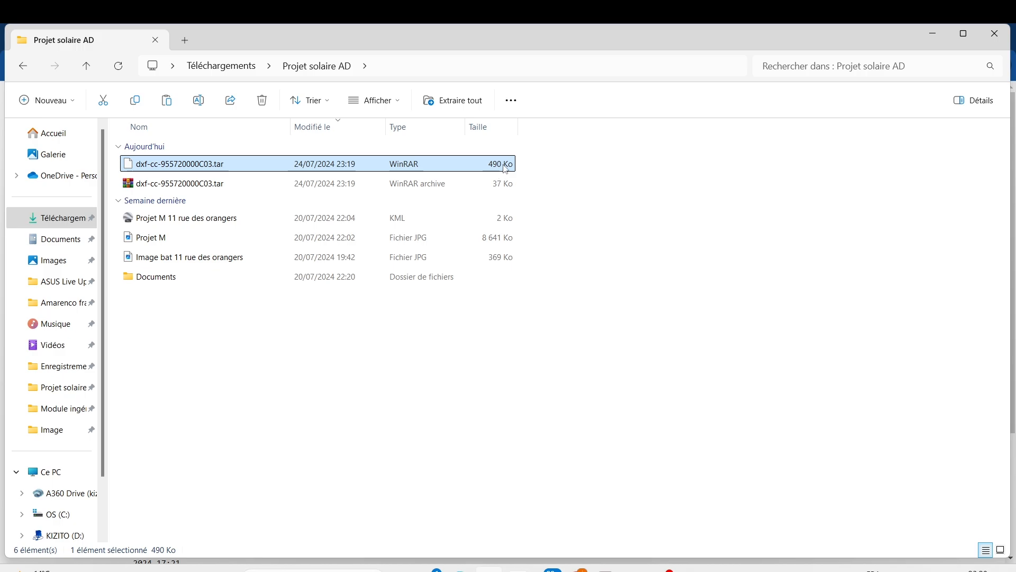
right_click(210, 167)
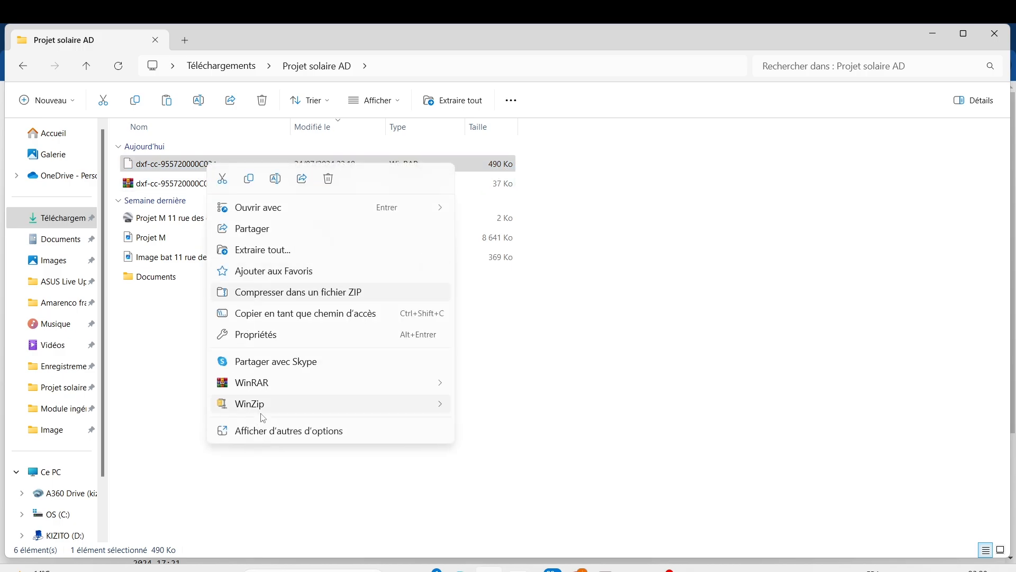
click(269, 432)
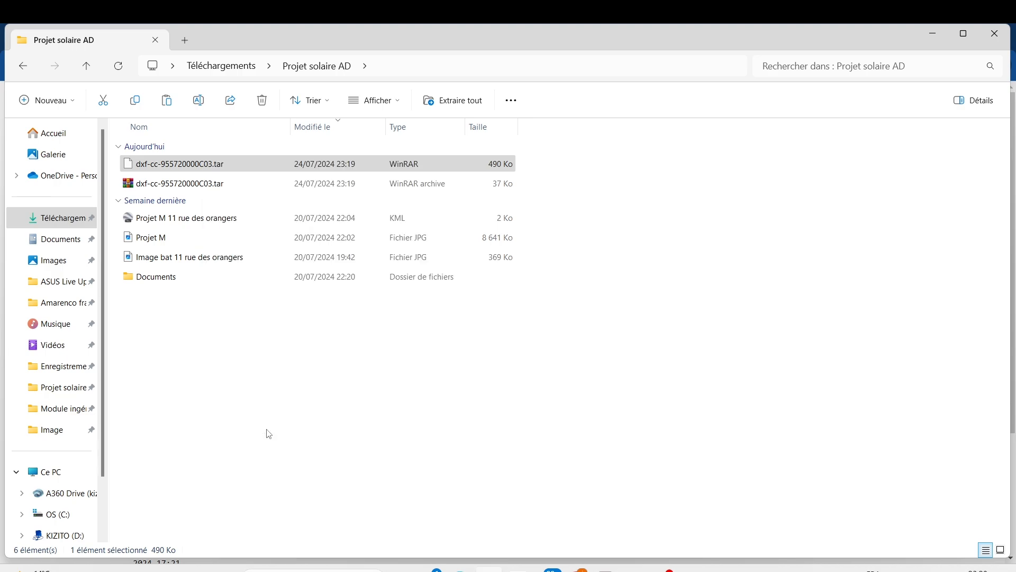
mouse_move(255, 253)
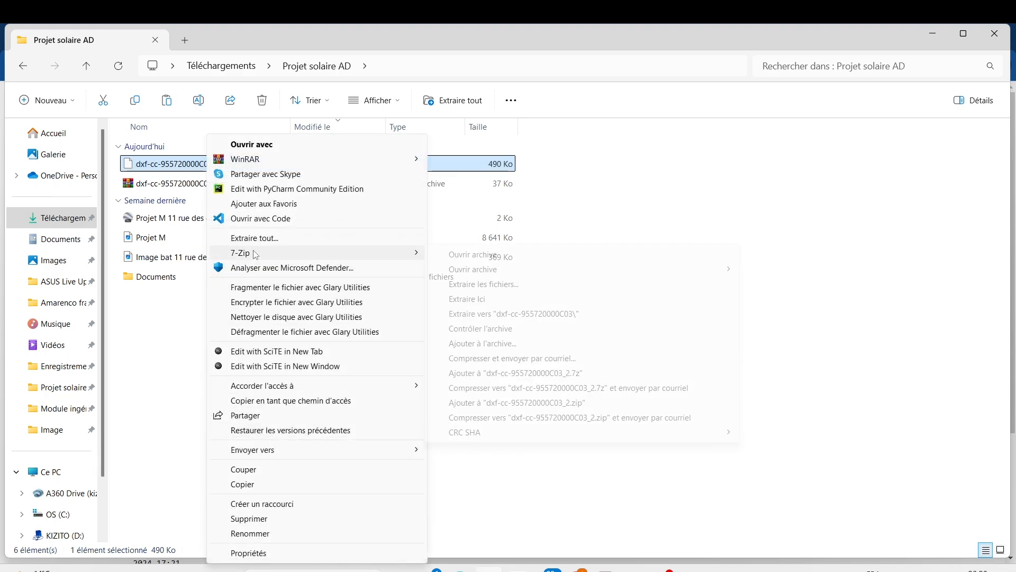
click(517, 258)
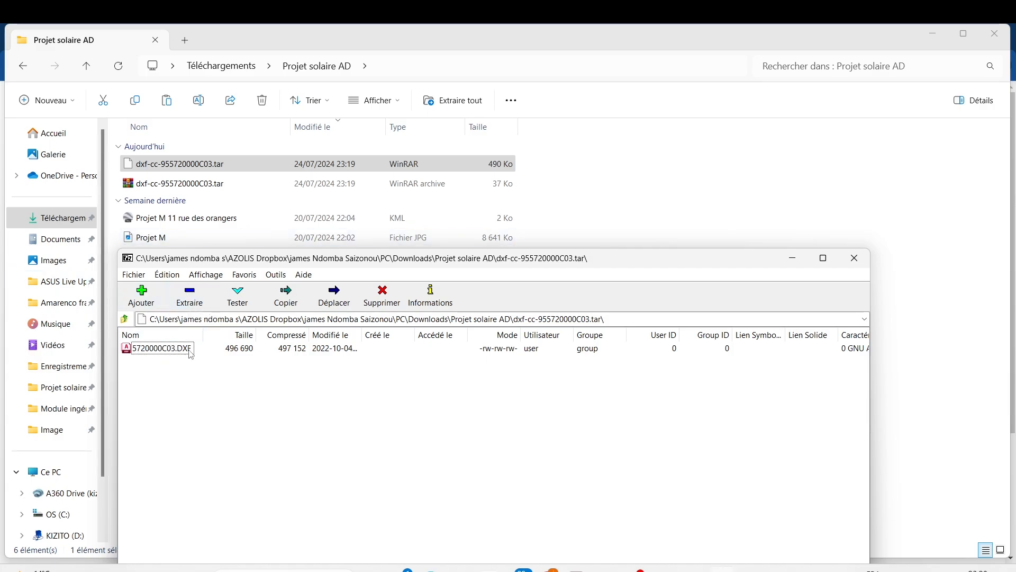
click(194, 296)
click(580, 369)
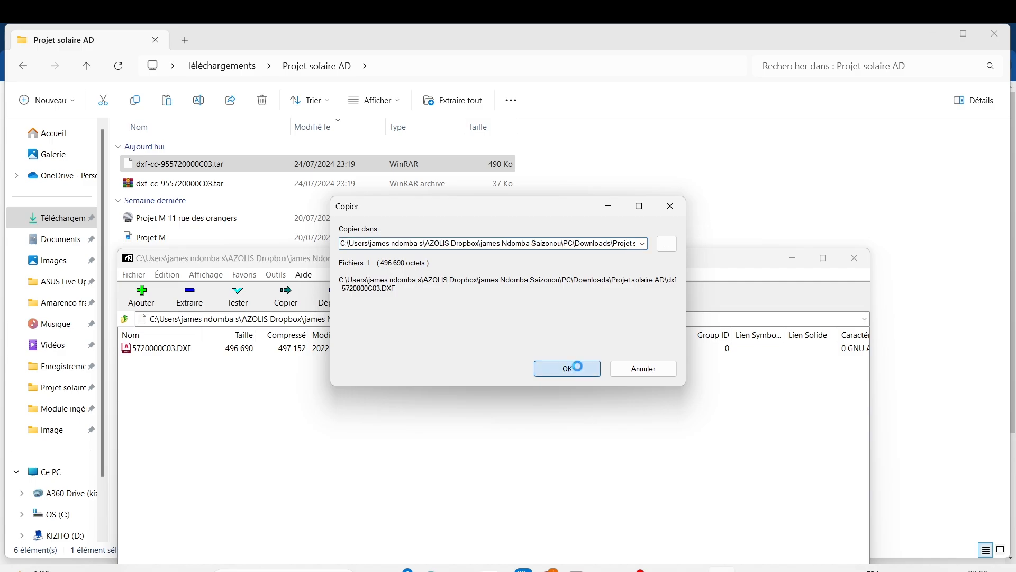
click(856, 259)
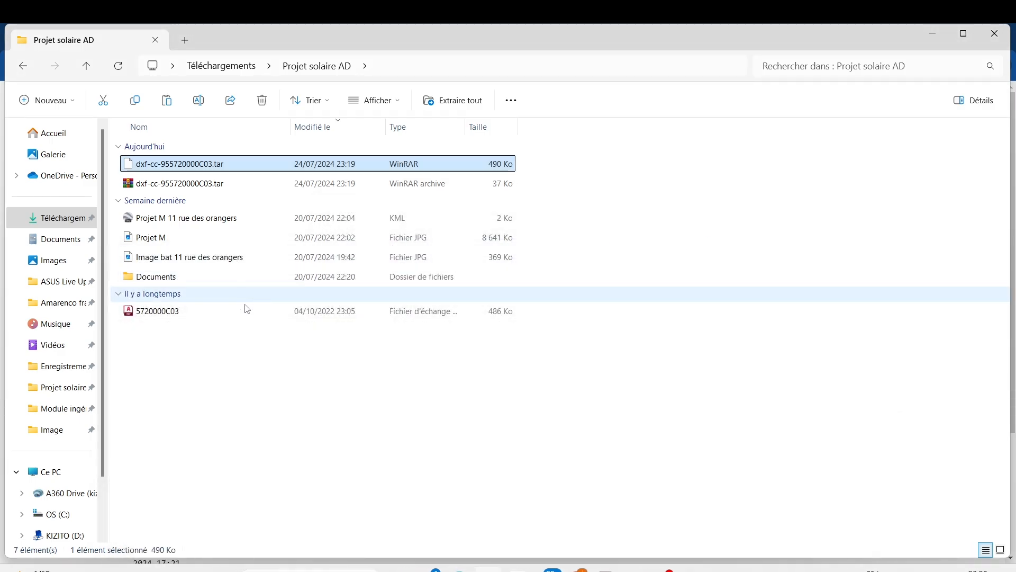
Delete the two dxf-cc-955720000C03 archives from the Projet solaire AD folder and open 5720000C03.DXF in AutoCAD
ctrl+click(227, 182)
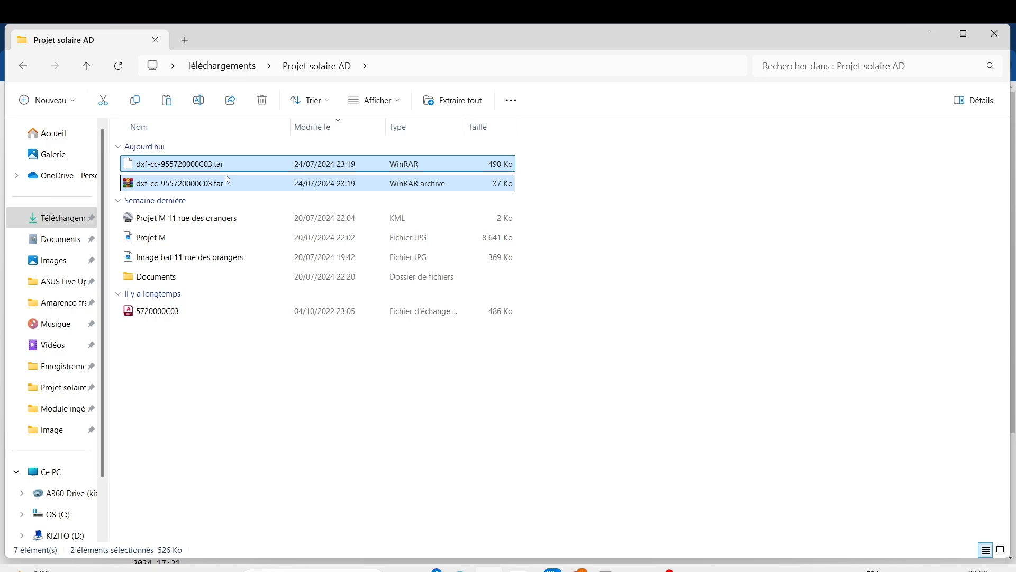
key(Delete)
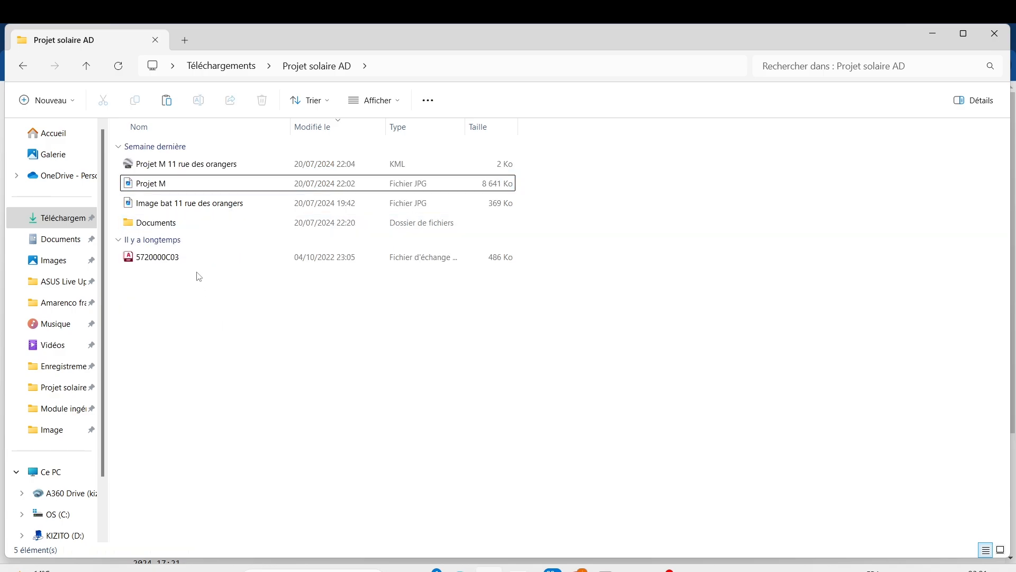
click(183, 259)
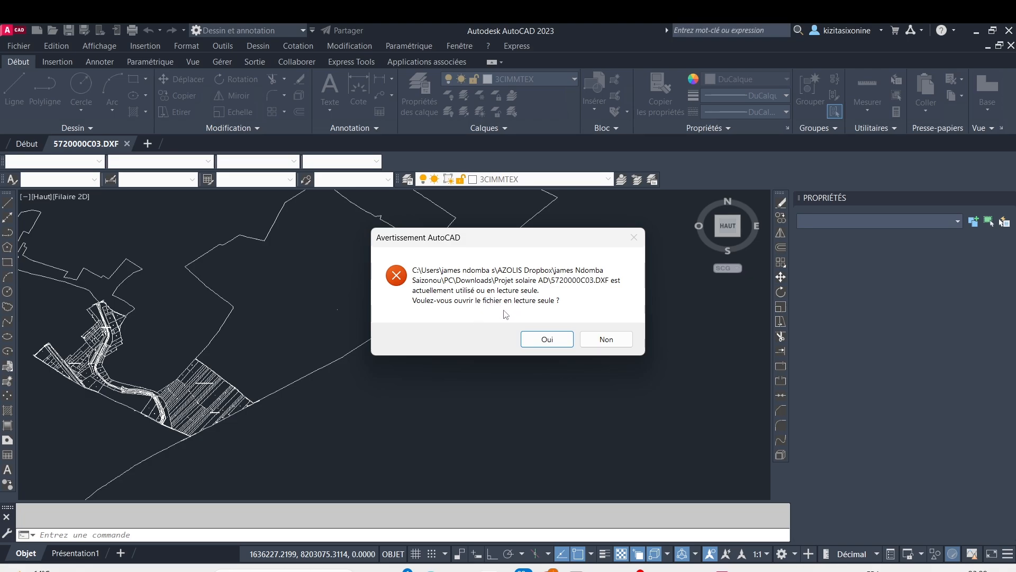
Open the duplicate of 5720000C03.DXF as read-only, look over the cadastral drawing and close that copy without saving
click(547, 340)
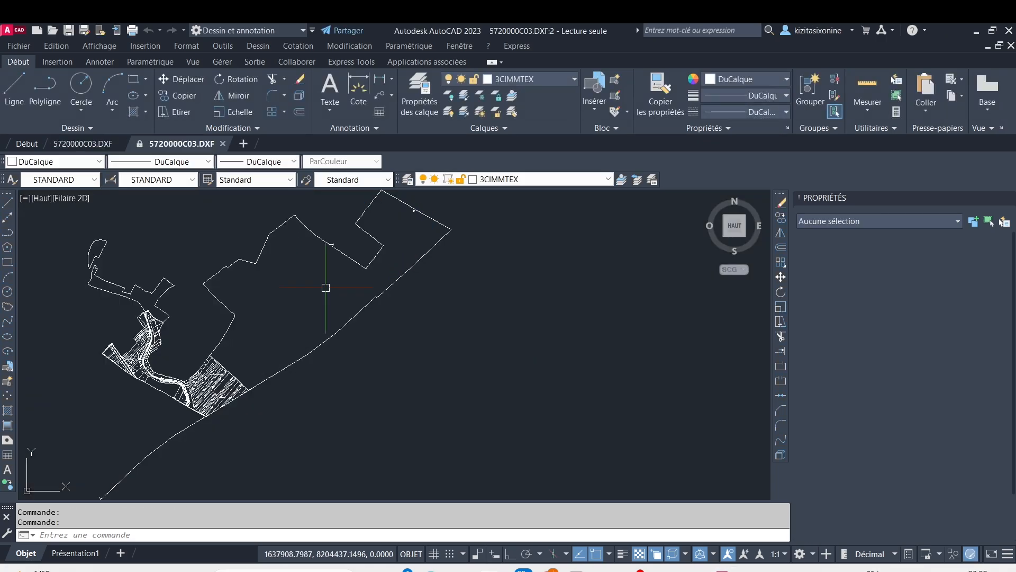
scroll(439, 350, down, 2)
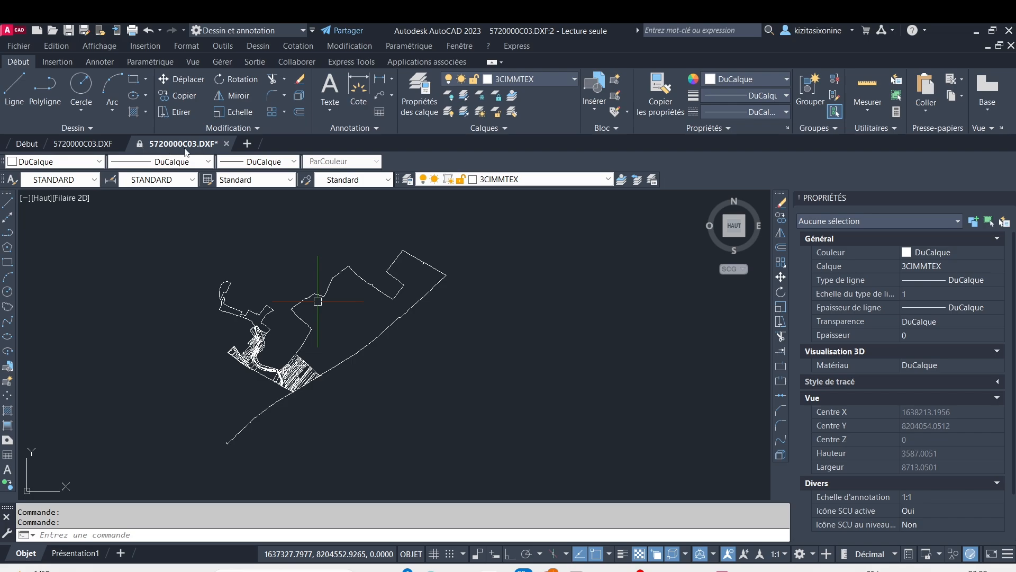
mouse_move(132, 155)
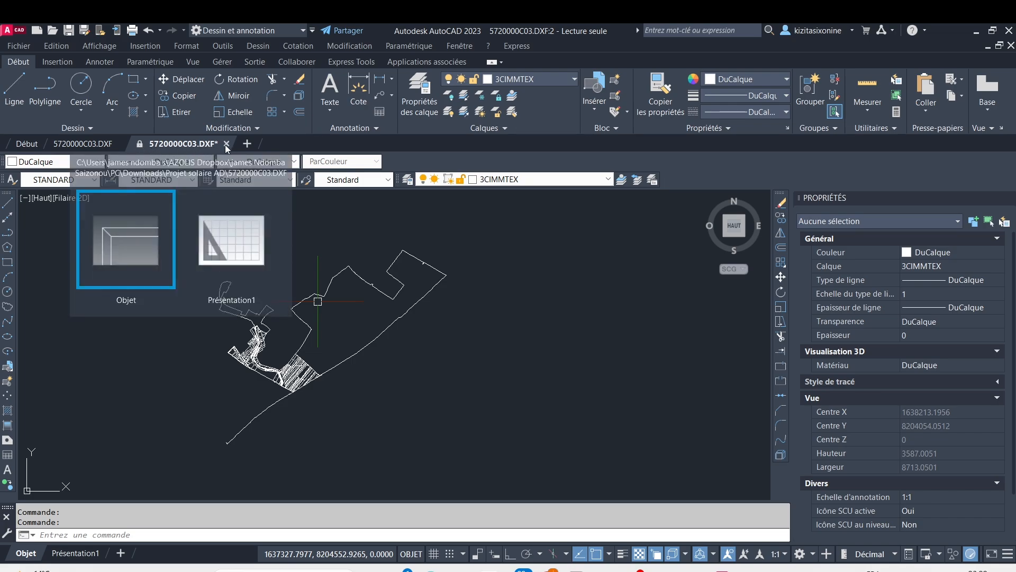
scroll(246, 309, up, 4)
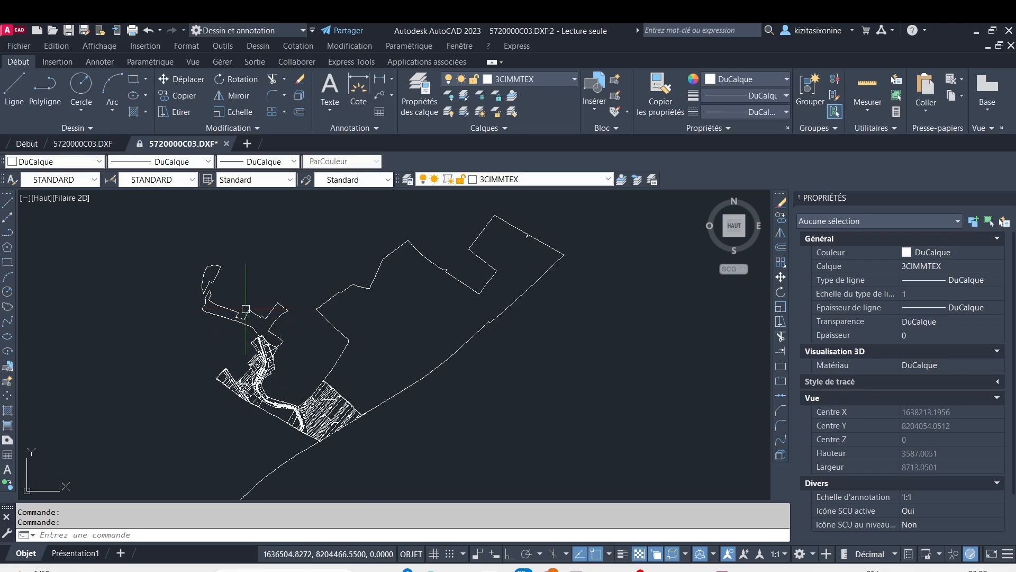
scroll(245, 308, down, 3)
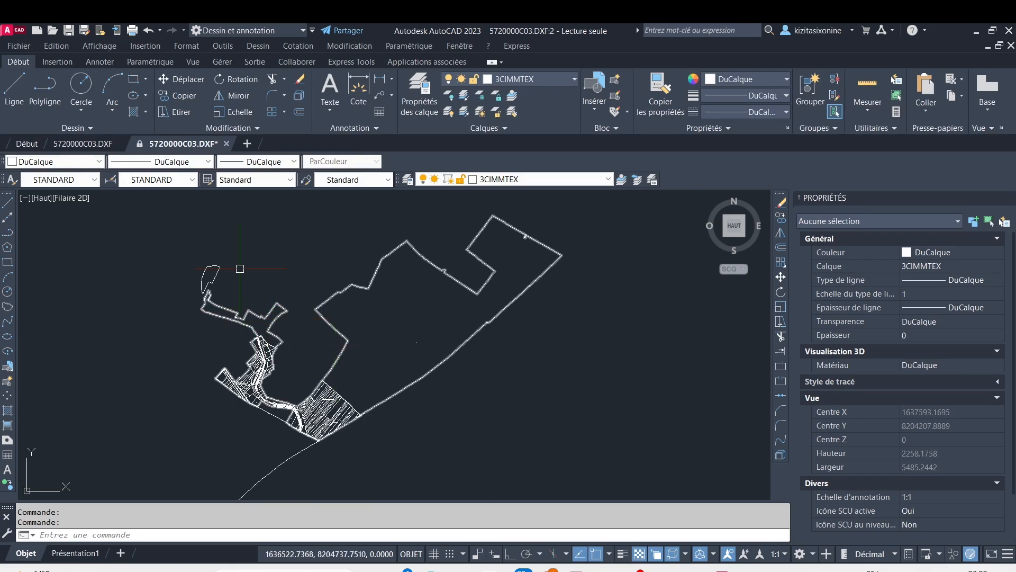
scroll(228, 257, down, 2)
click(178, 219)
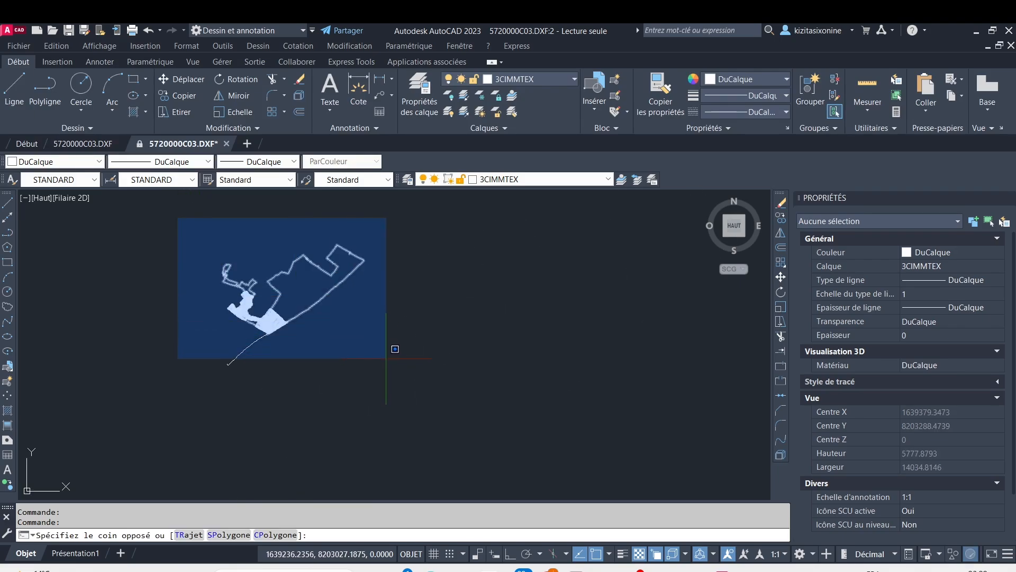
click(381, 353)
key(Escape)
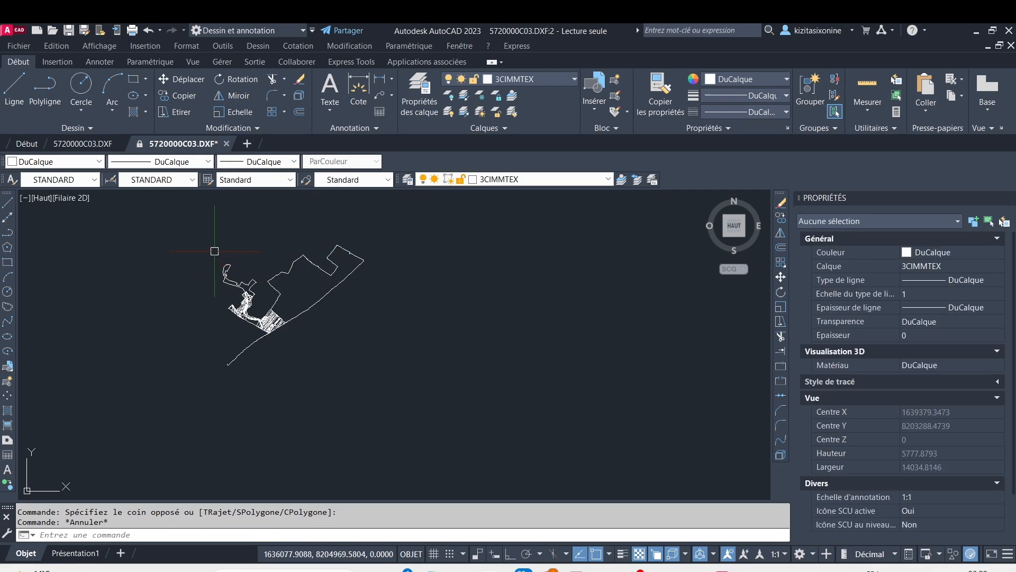
click(227, 145)
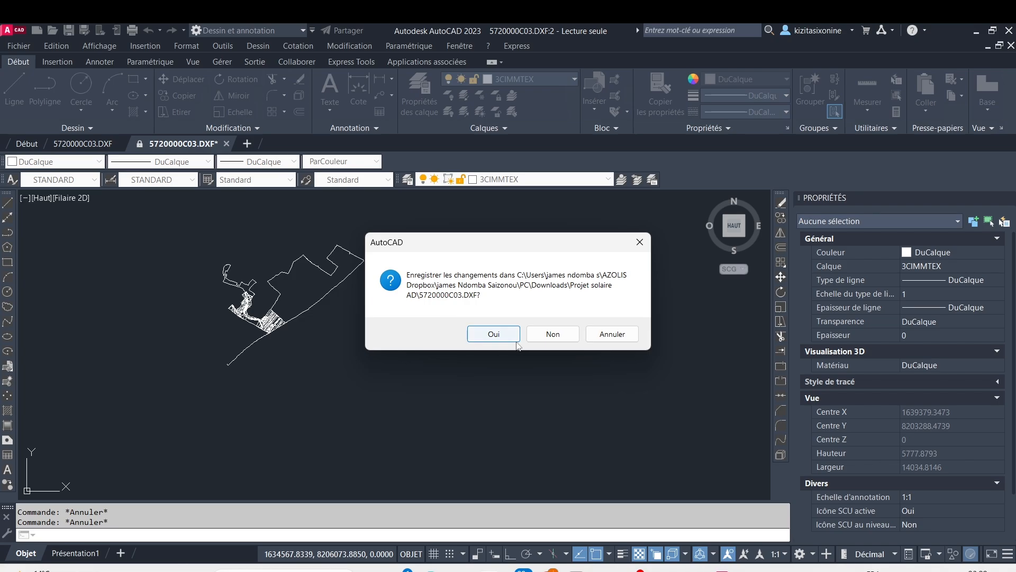
click(552, 334)
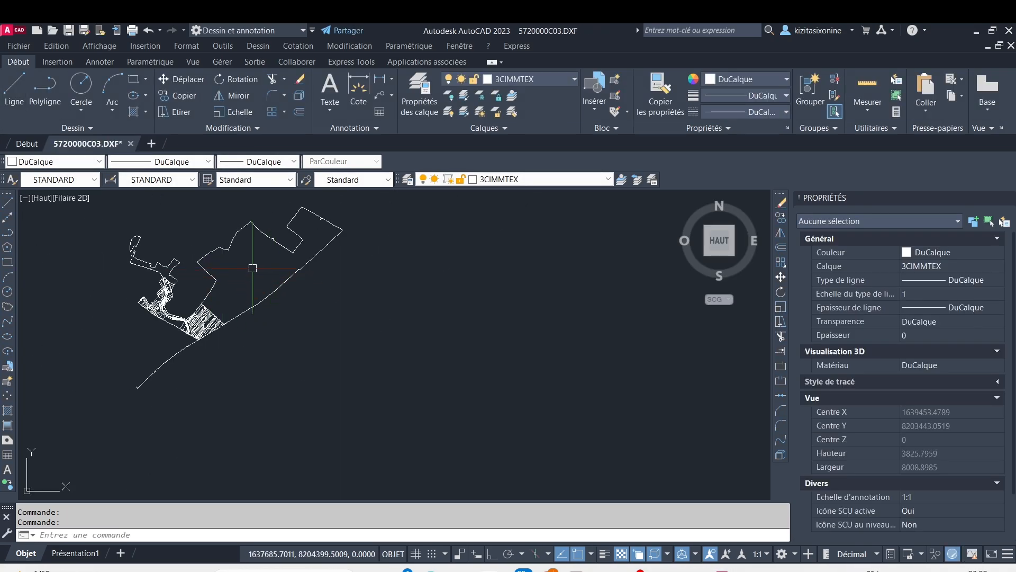
Select the entire cadastral drawing with a window to check its extent, and clear the selection
middle_drag(252, 268, 404, 331)
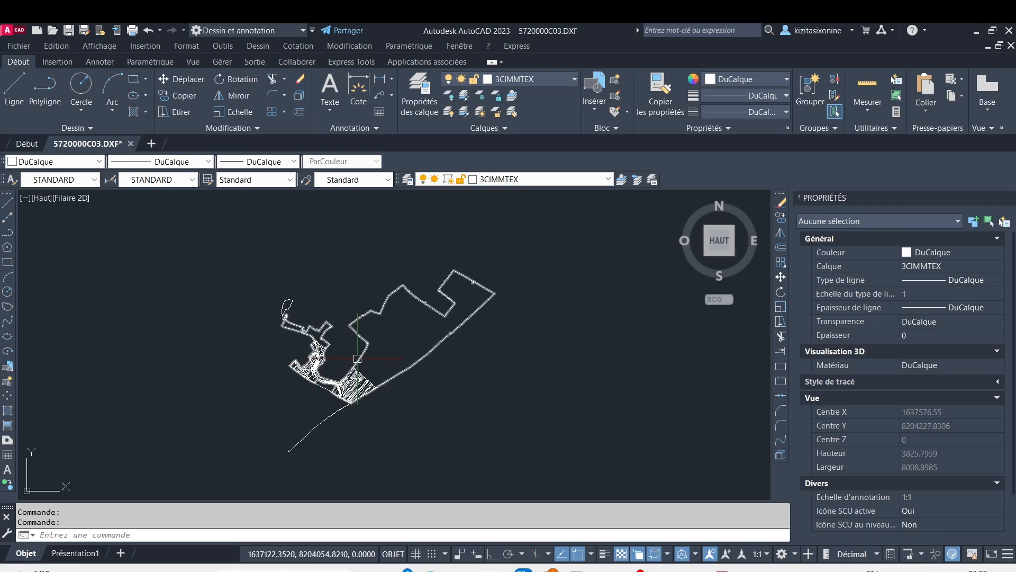
click(226, 212)
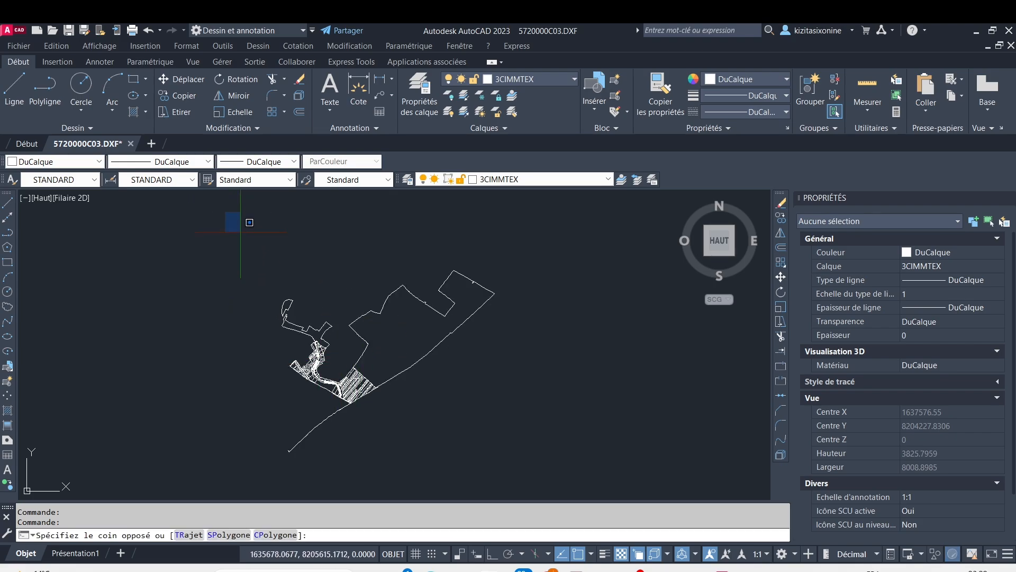
click(539, 452)
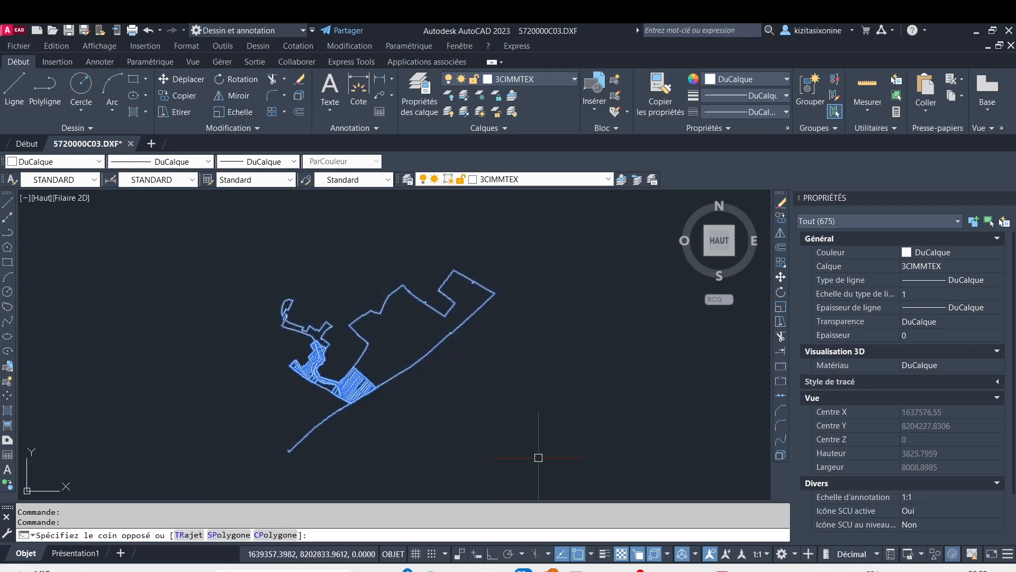
key(Escape)
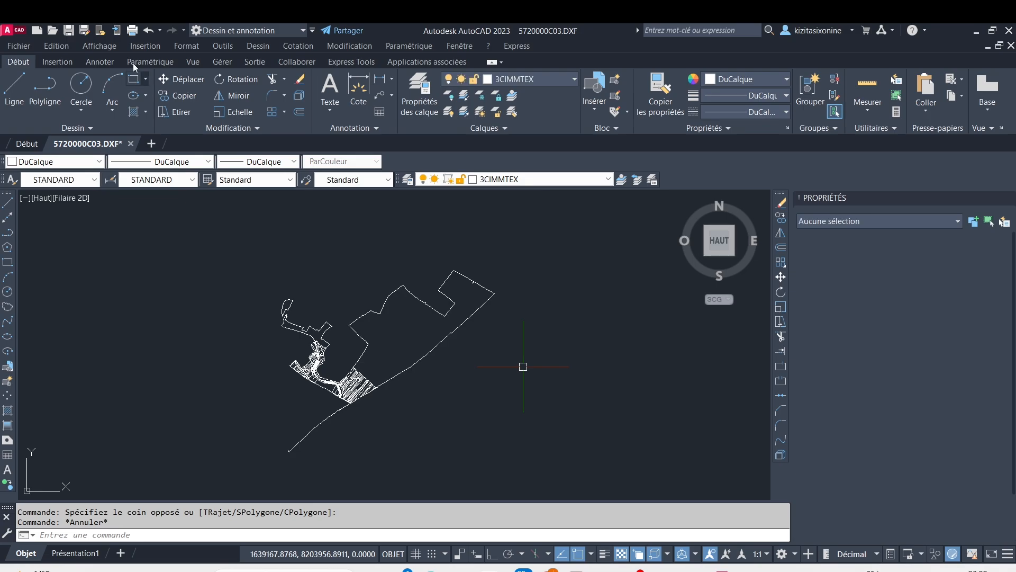
Set the drawing's insertion scale units to Mètres in the Unités de dessin settings
click(11, 30)
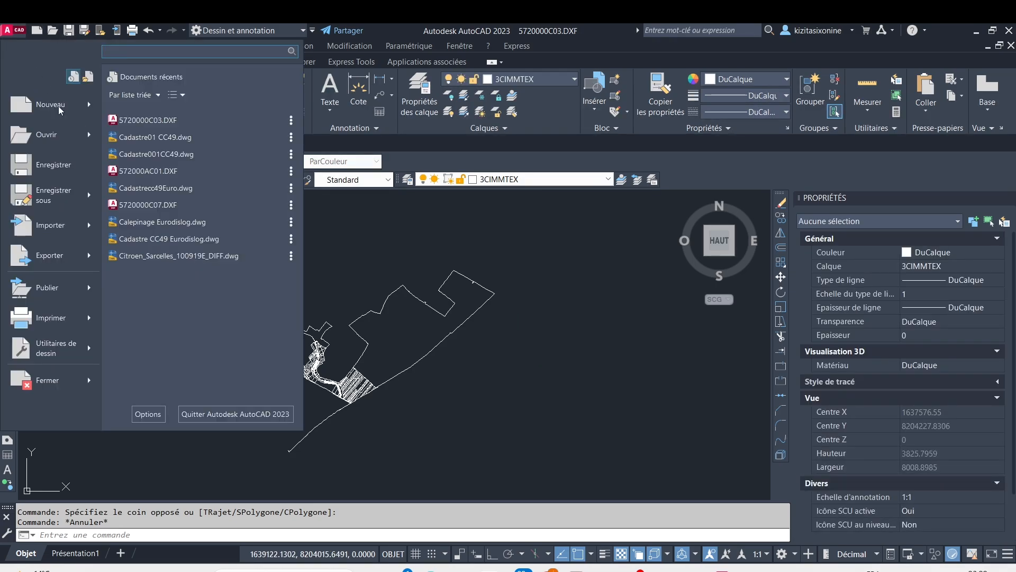
mouse_move(42, 351)
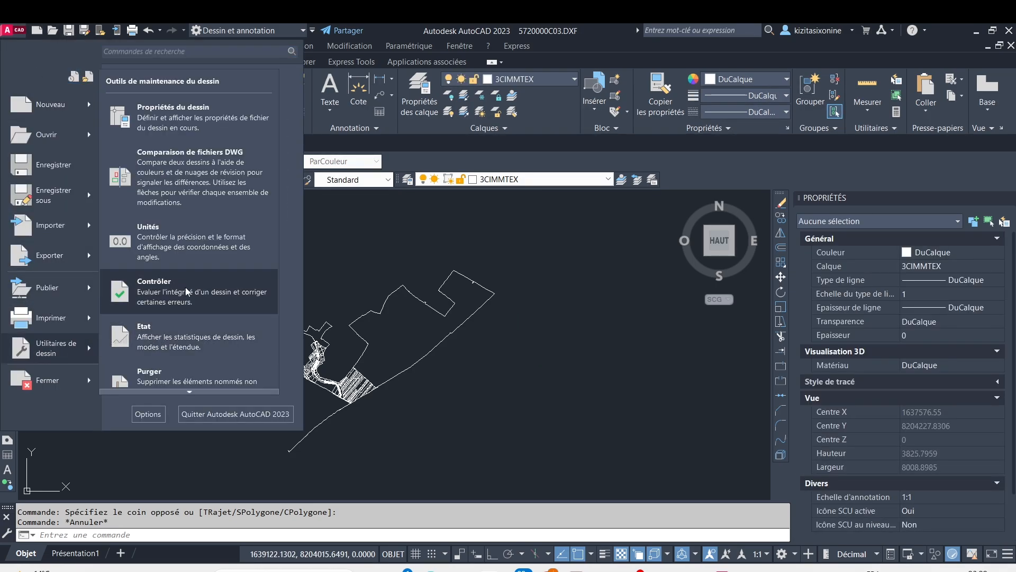
click(195, 246)
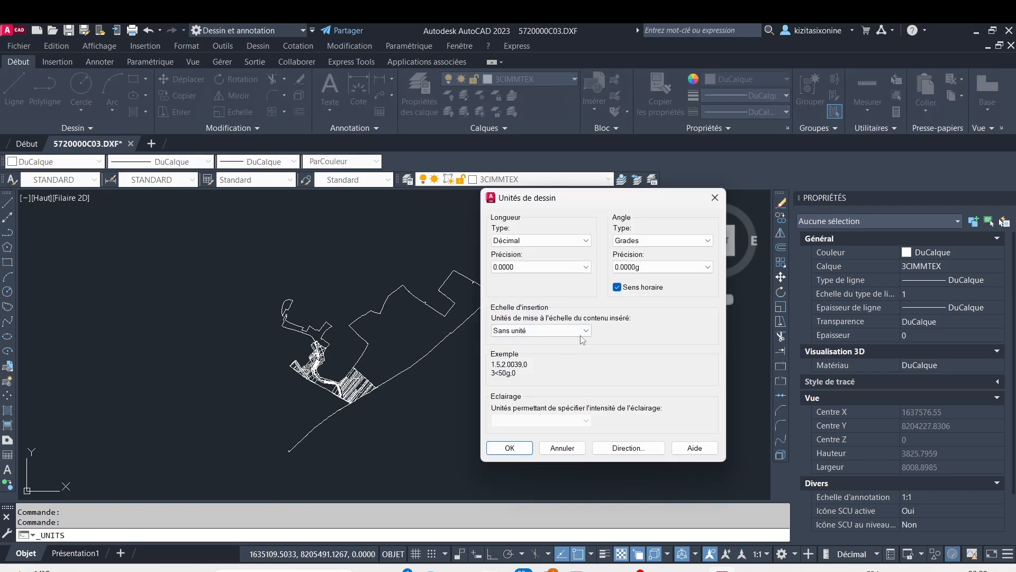
click(581, 331)
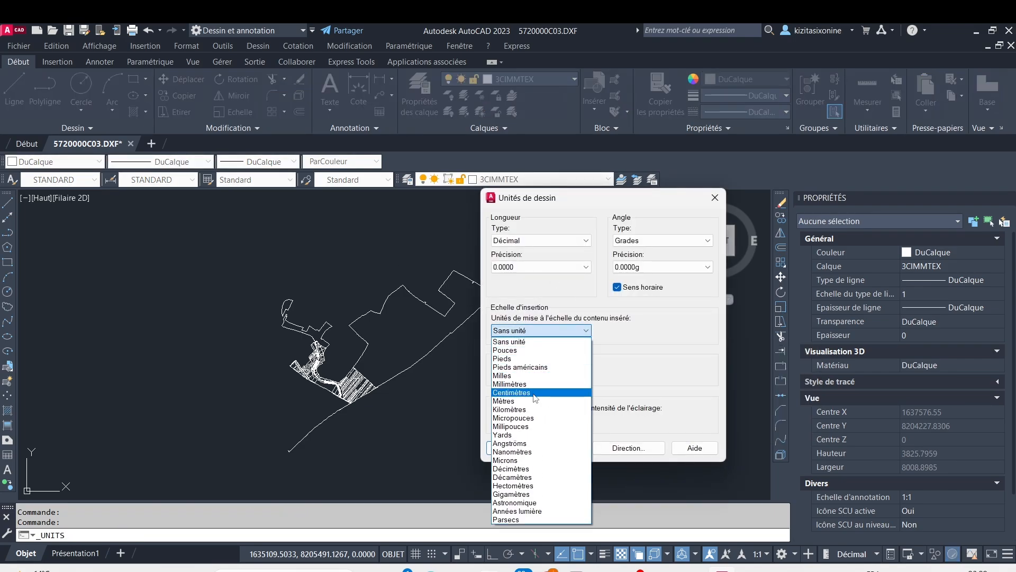
click(527, 401)
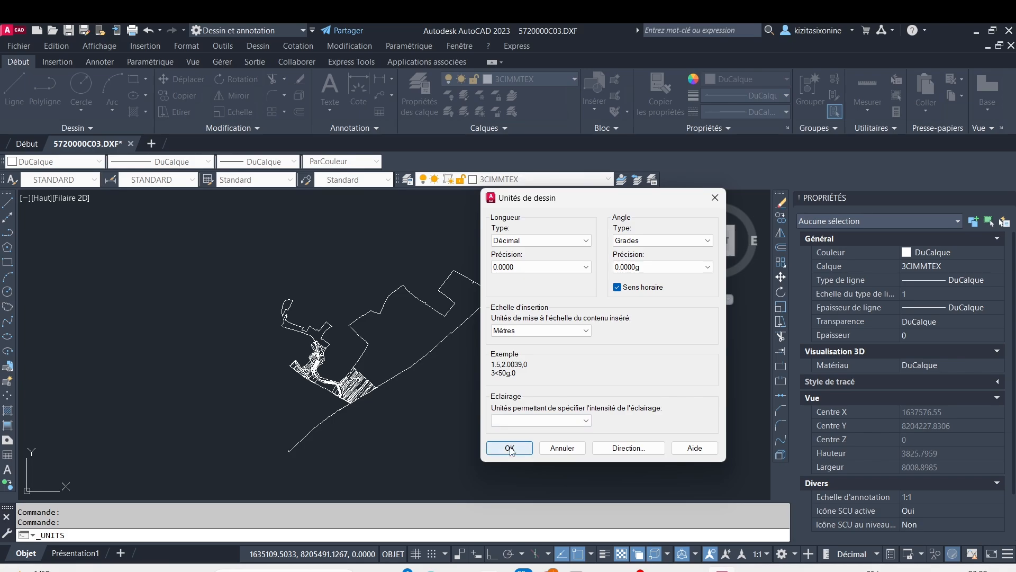
click(510, 448)
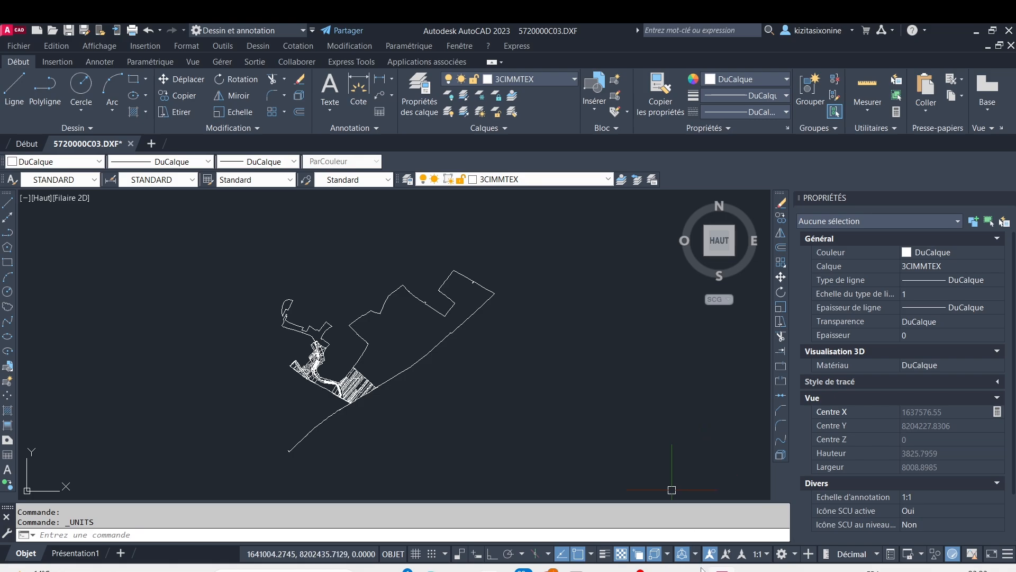
Start saving the drawing and choose the ProjetAutocadRéaliser folder in Documents as its location
mouse_move(692, 570)
click(157, 244)
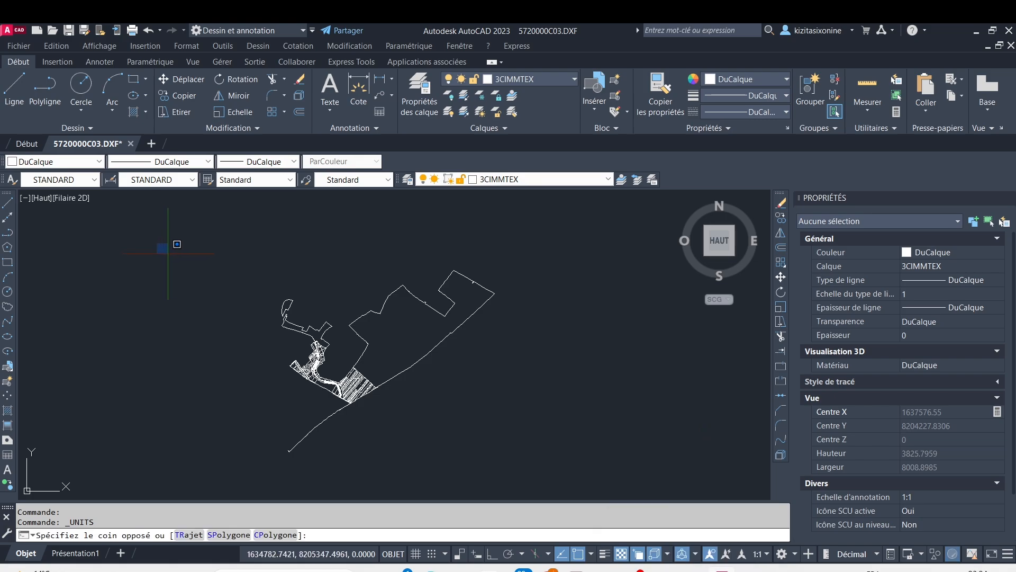
key(ctrl+s)
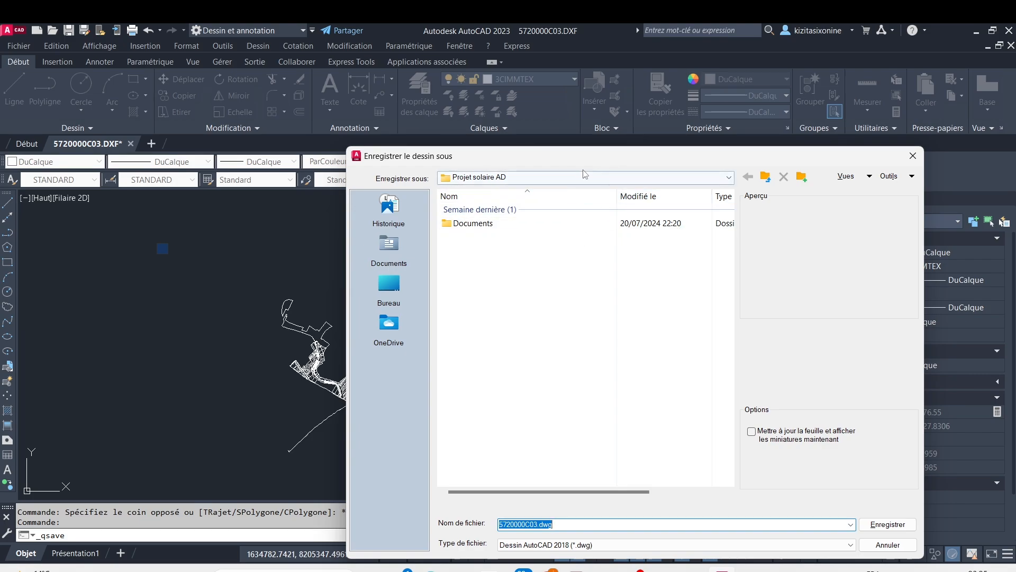
click(726, 178)
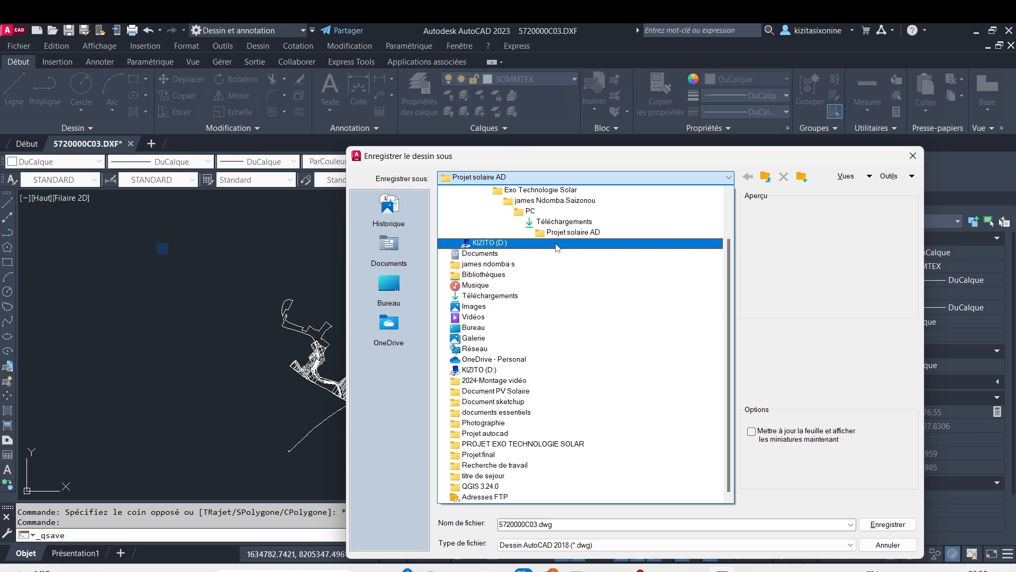
click(553, 253)
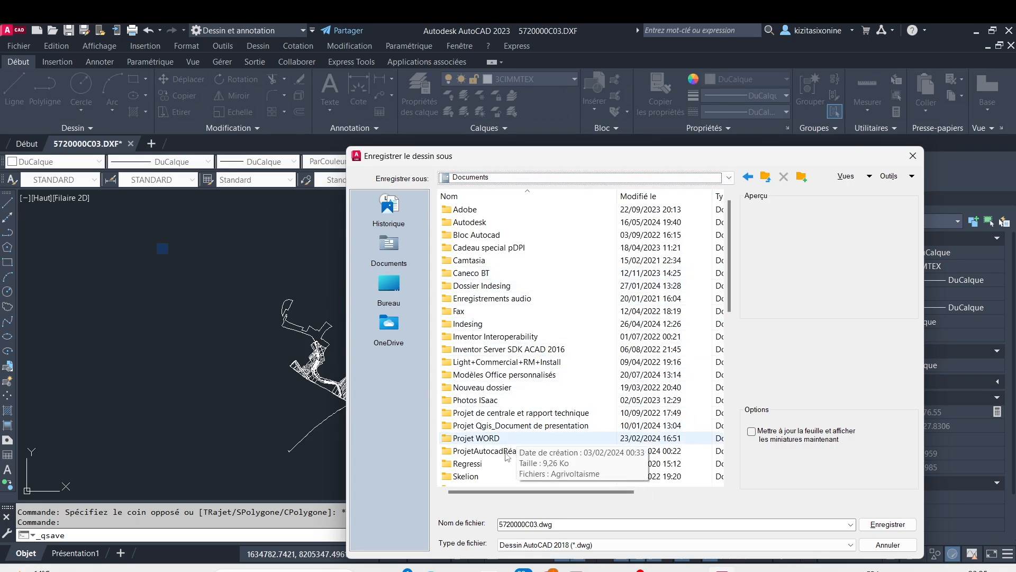
double_click(509, 452)
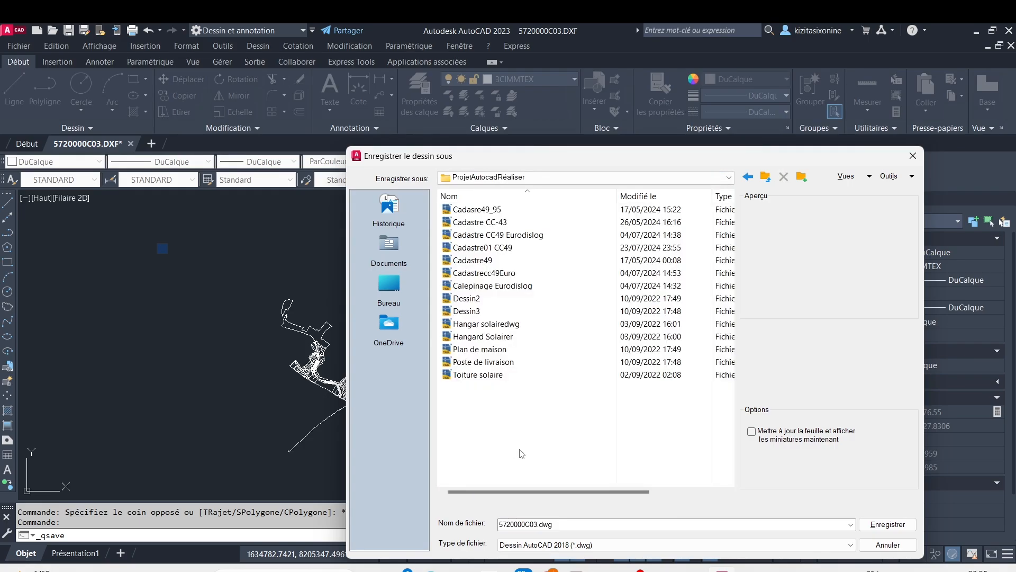
Name the file CadastreNZ8 CC49.dwg and save it in the AutoCAD 2018 drawing format
double_click(535, 524)
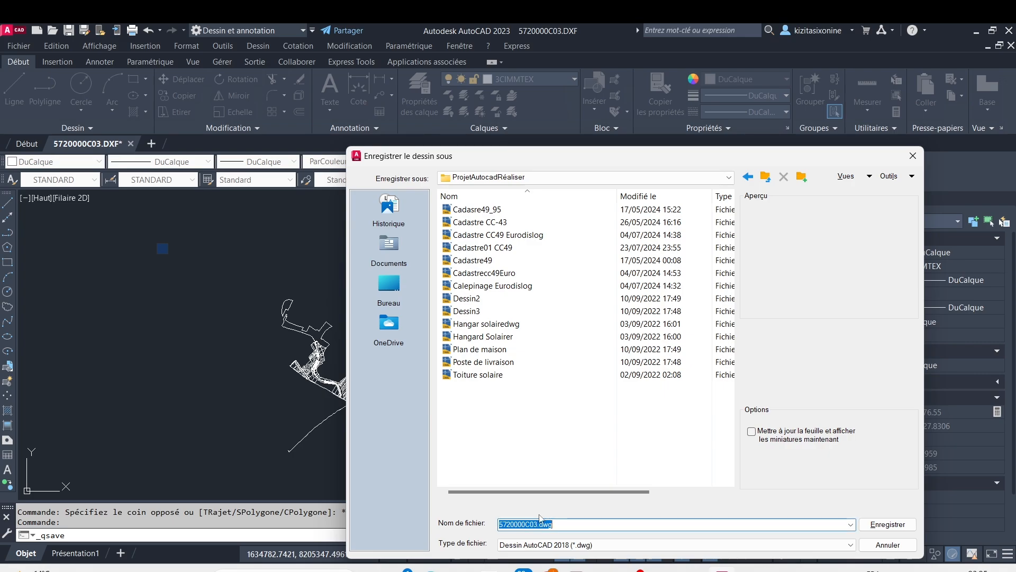
click(535, 524)
key(BackSpace)
key(BackSpace)
key(BackSpace)
key(BackSpace)
key(BackSpace)
key(BackSpace)
key(BackSpace)
key(BackSpace)
key(BackSpace)
key(BackSpace)
key(BackSpace)
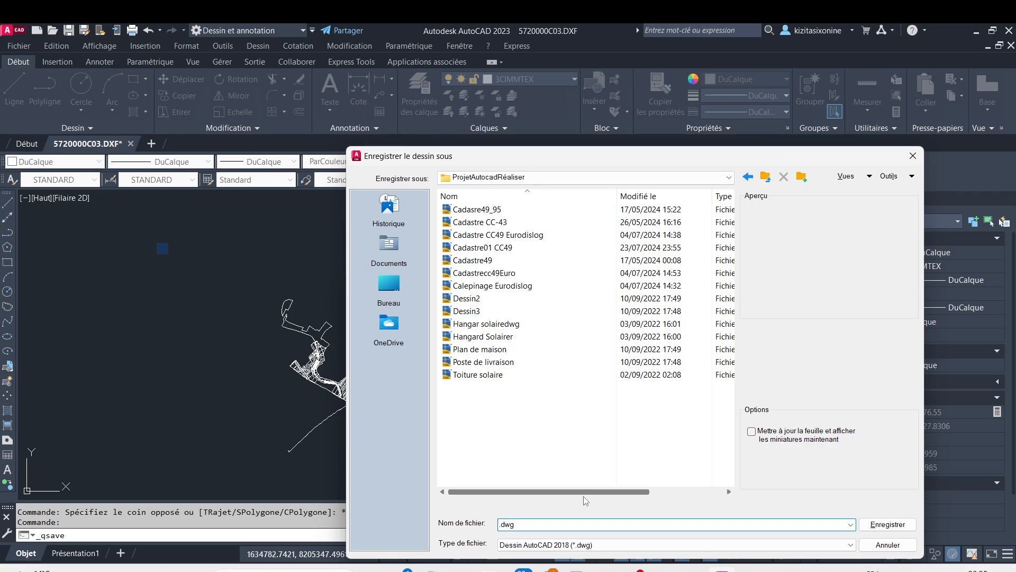
text(Cadas)
text(tre.)
text(NZ)
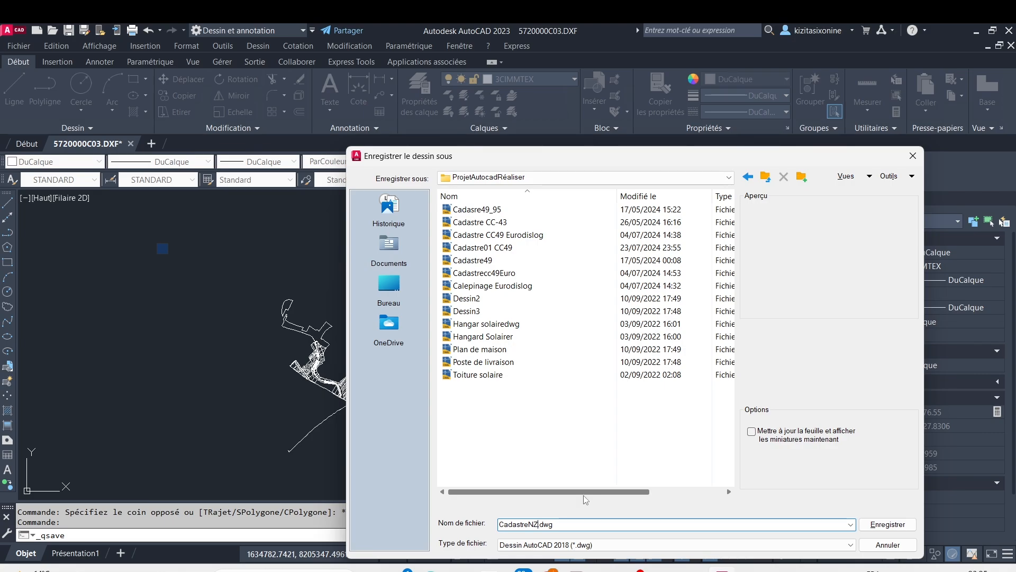
text(8 CC)
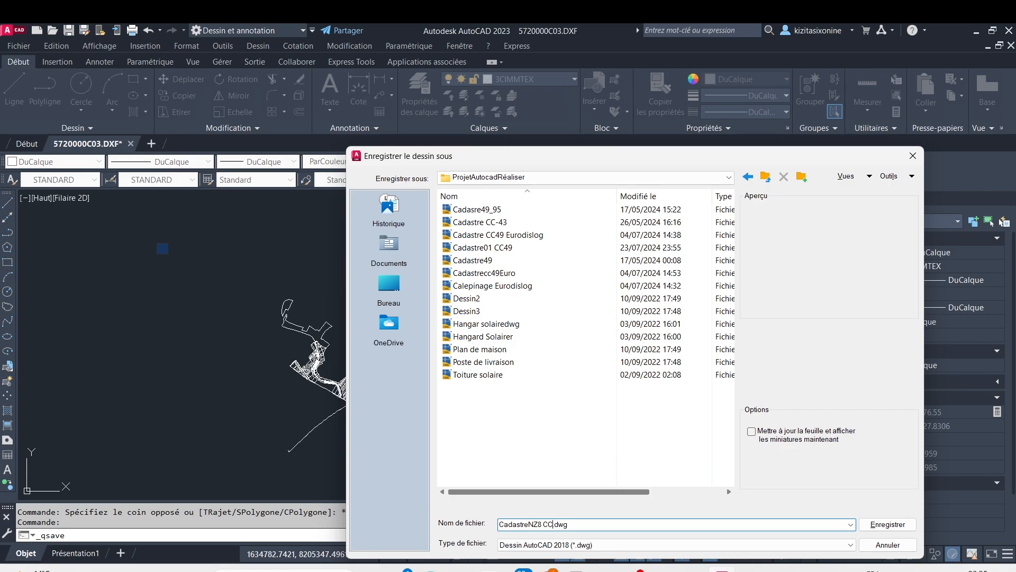
text(49)
key(Return)
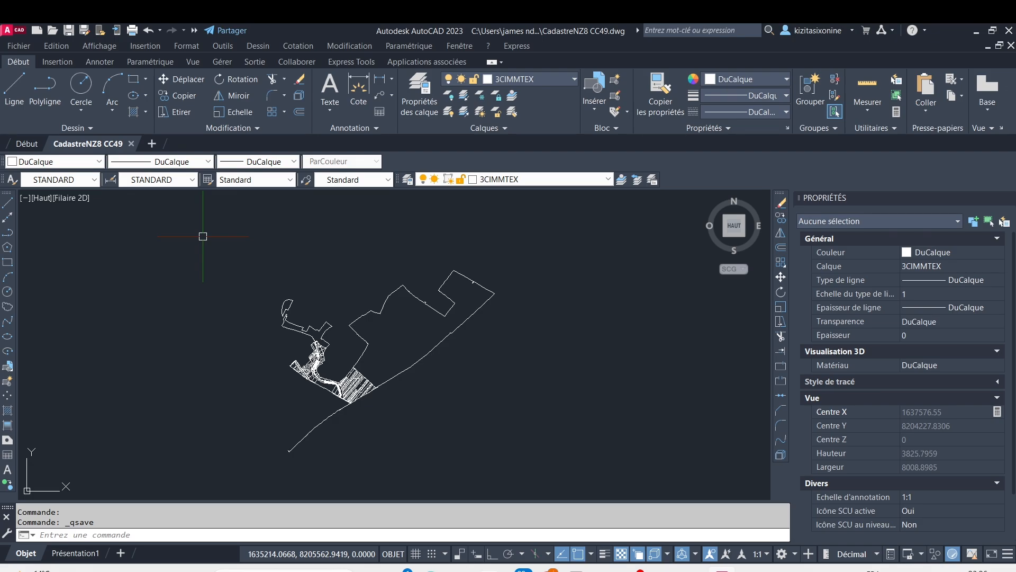
Define the drawing's geographic location from a map, searching for 49,3 and placing the marker on that result
click(51, 63)
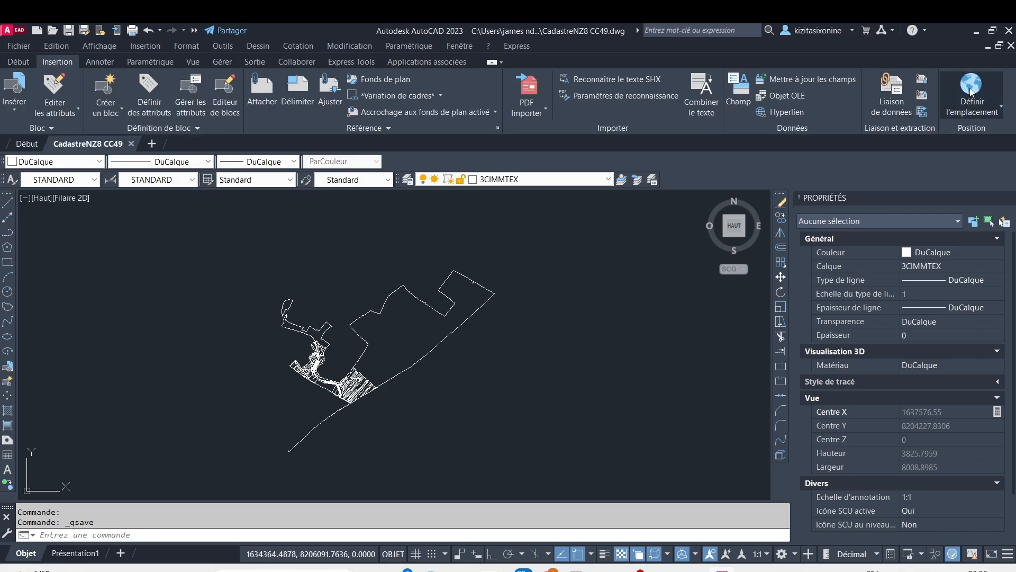
click(985, 106)
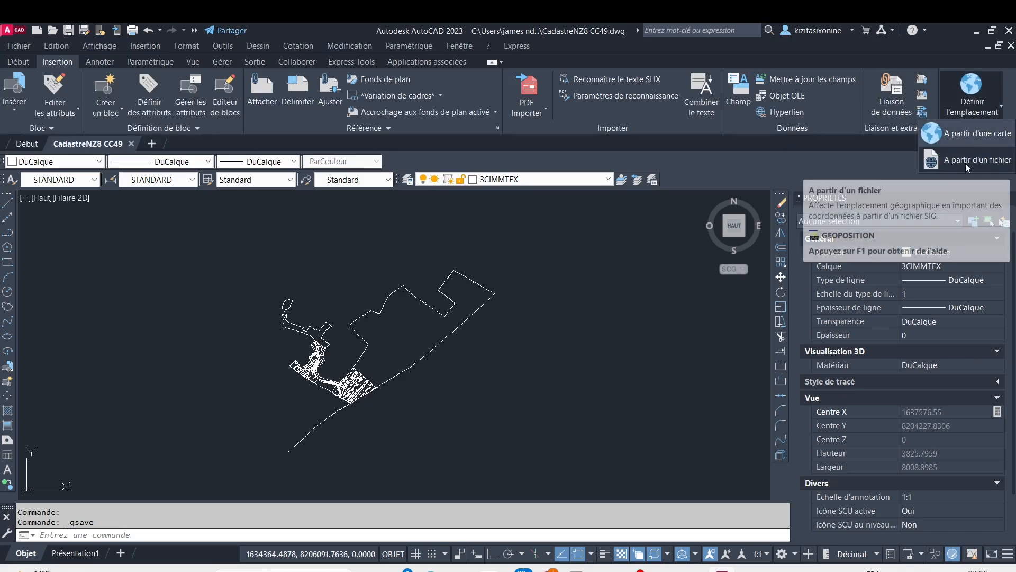
click(971, 133)
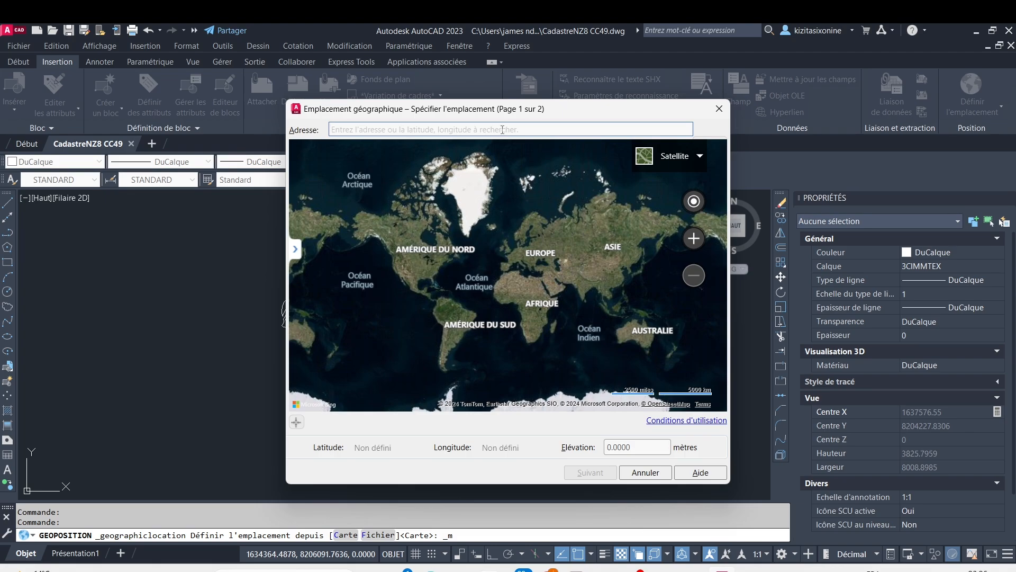
text(49,)
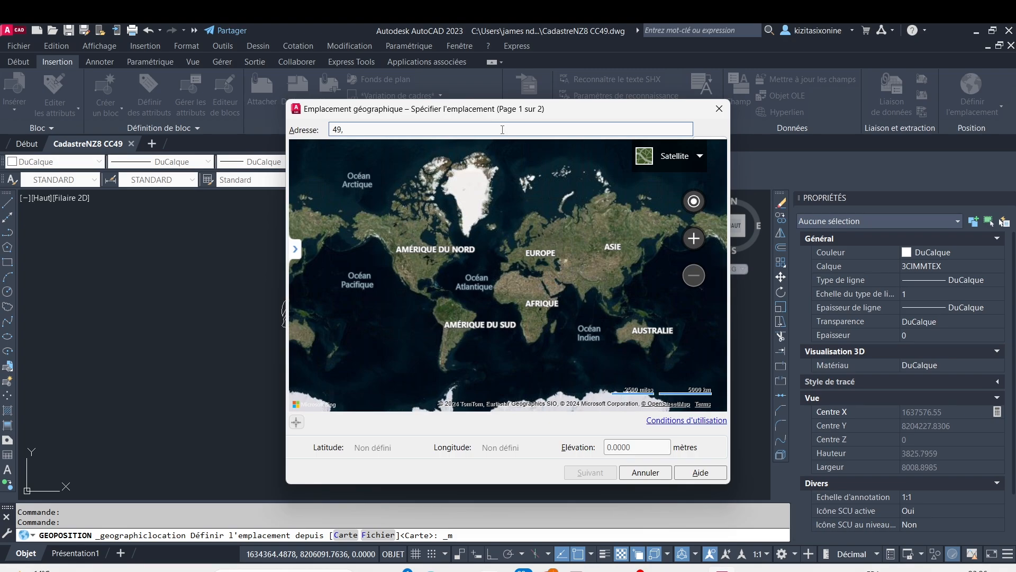
text(3)
key(Return)
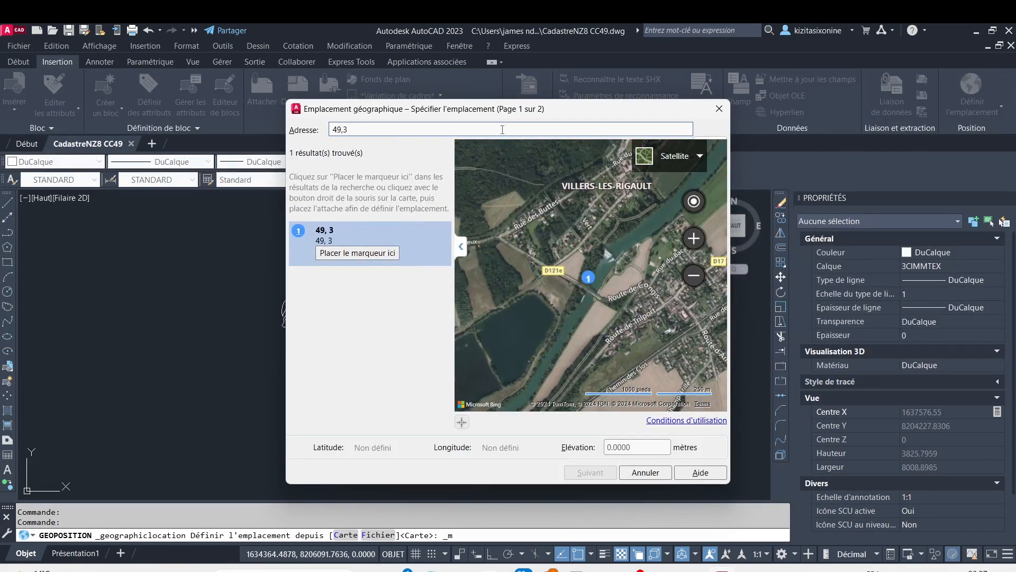
click(364, 254)
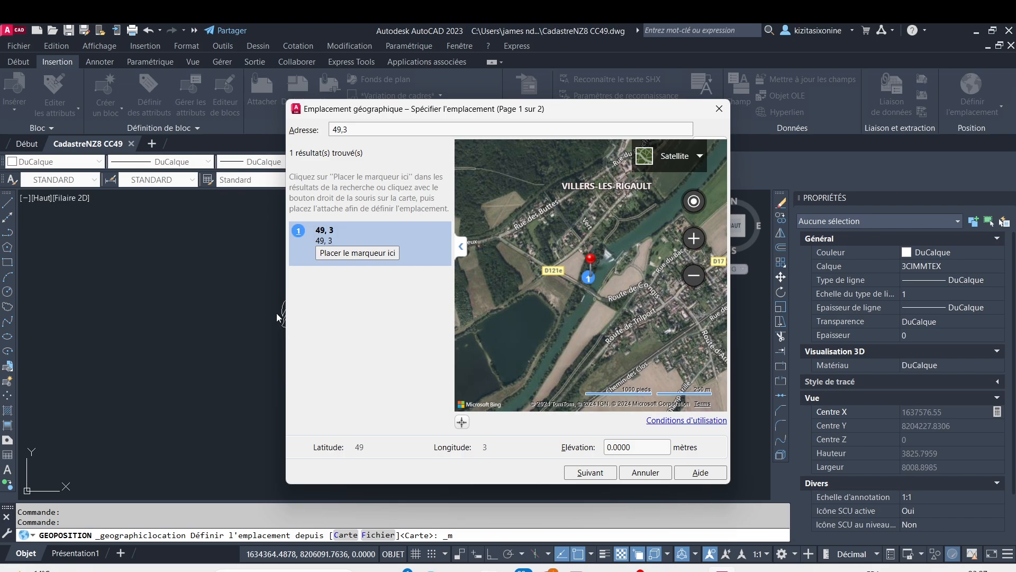
Assign the RGF93.CC49 coordinate system and the (GMT+01:00) Bruxelles, Copenhague, Madrid, Paris time zone to the geographic location
click(606, 478)
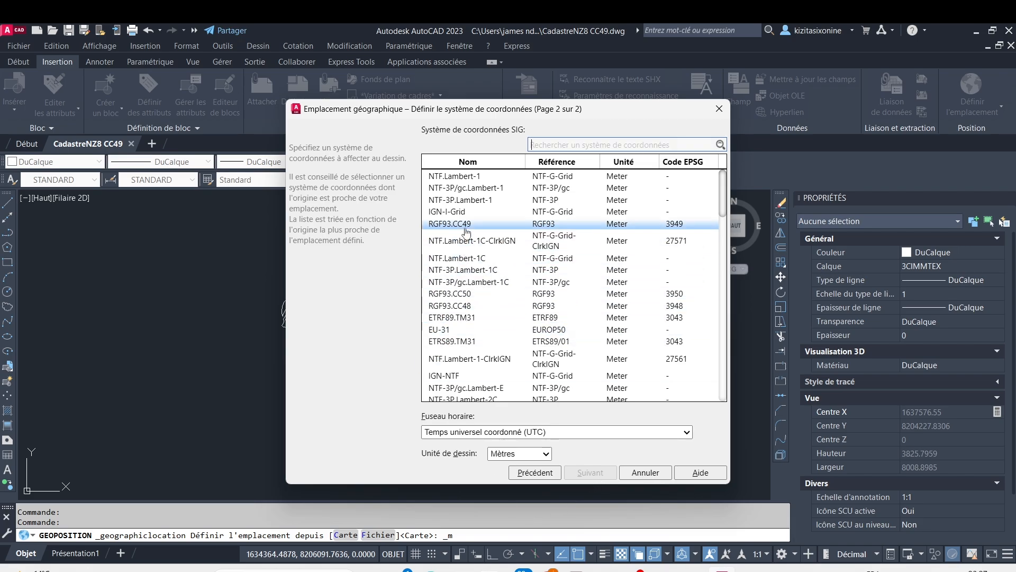
click(448, 226)
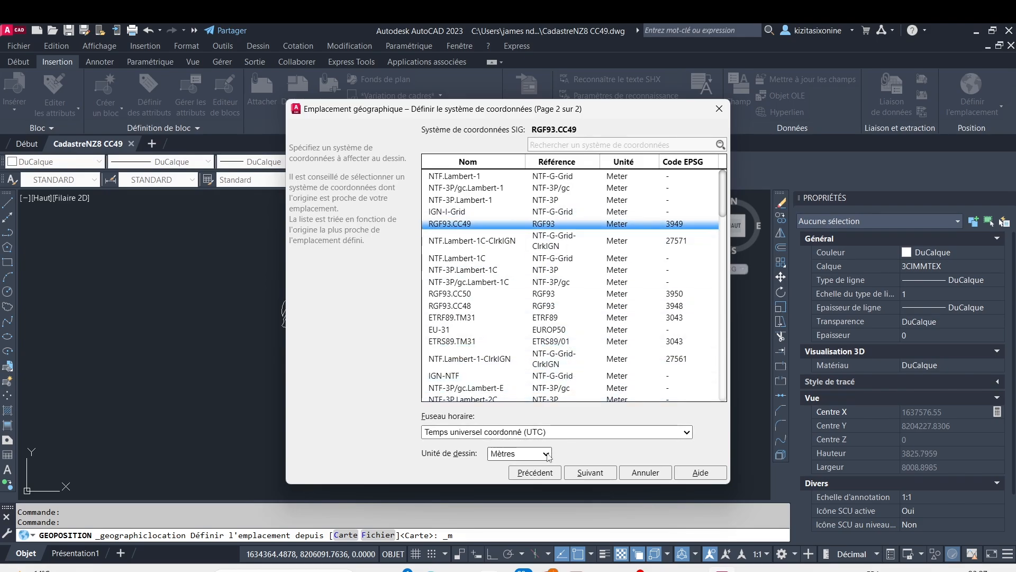
click(583, 432)
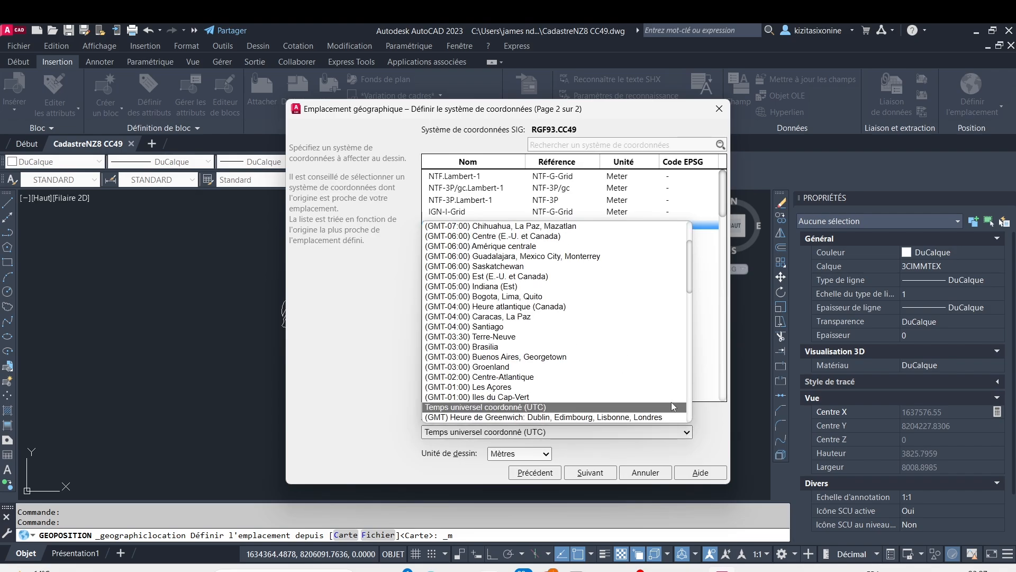
scroll(657, 365, down, 1)
scroll(652, 336, down, 8)
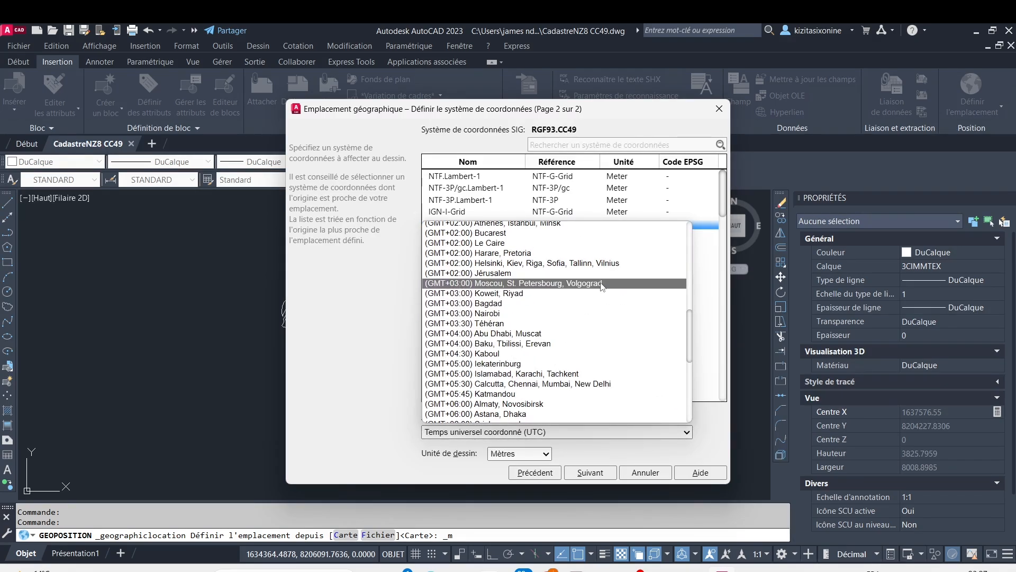
scroll(630, 318, up, 2)
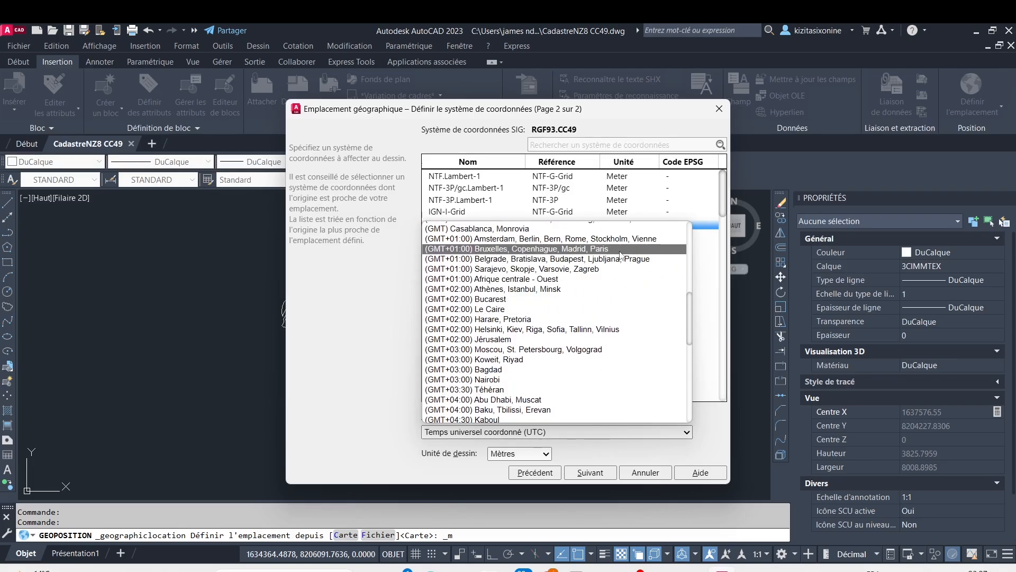
click(620, 251)
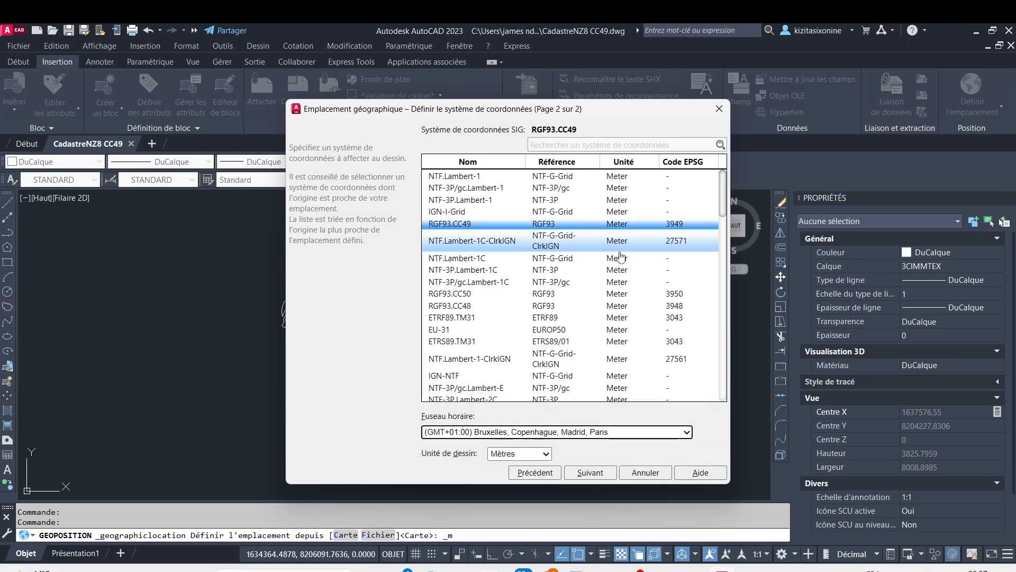
click(591, 472)
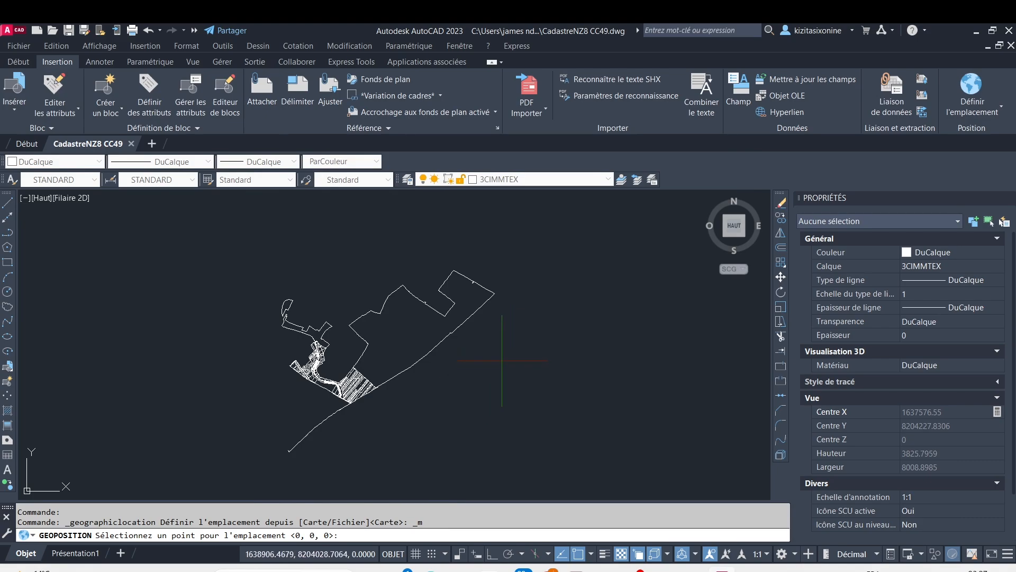
Place the geographic location at point 1700000,8200000,0 and set the north direction angle to 90
scroll(501, 356, down, 2)
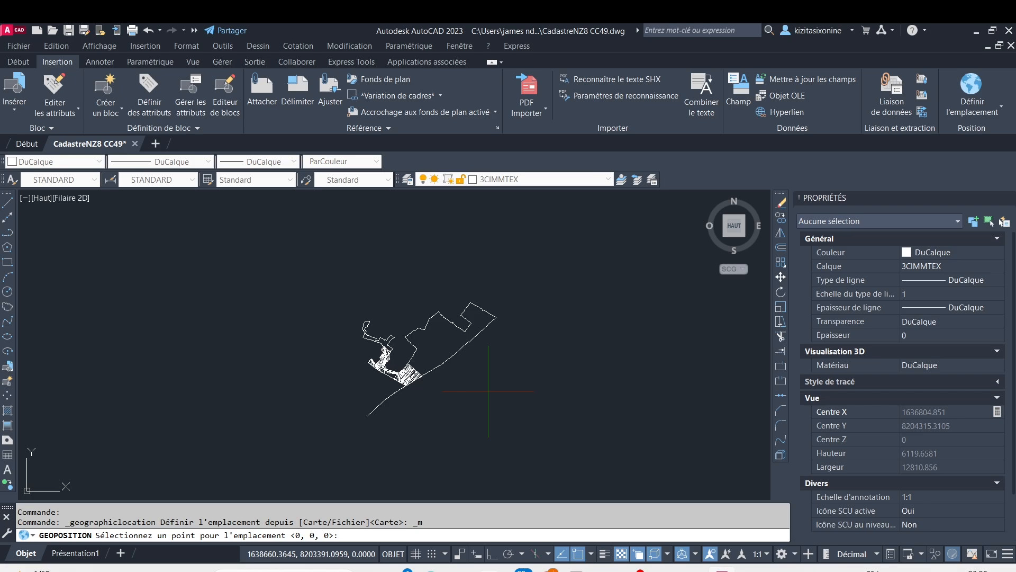
mouse_move(703, 568)
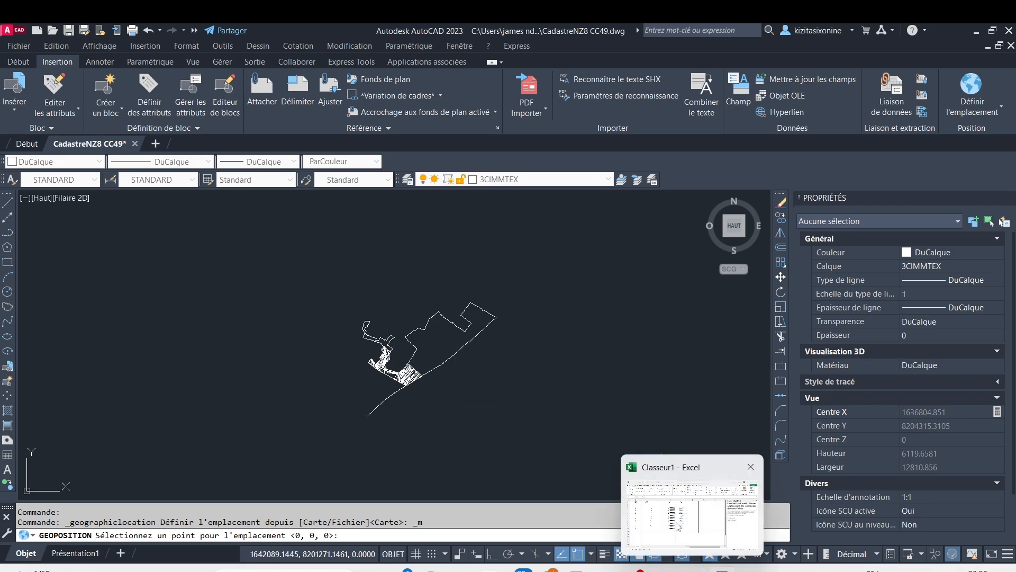
mouse_move(678, 525)
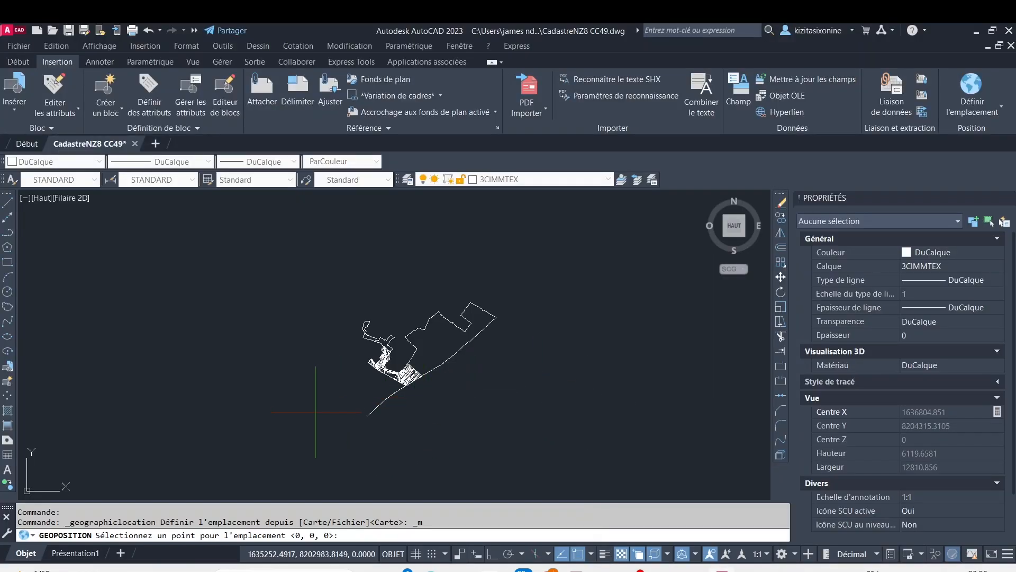
key(F8)
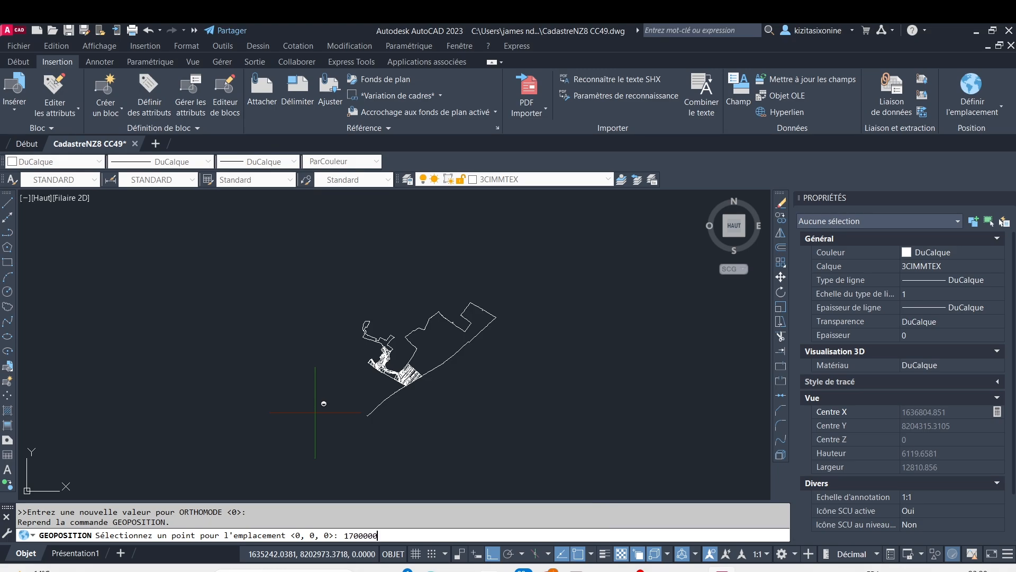
key(F8)
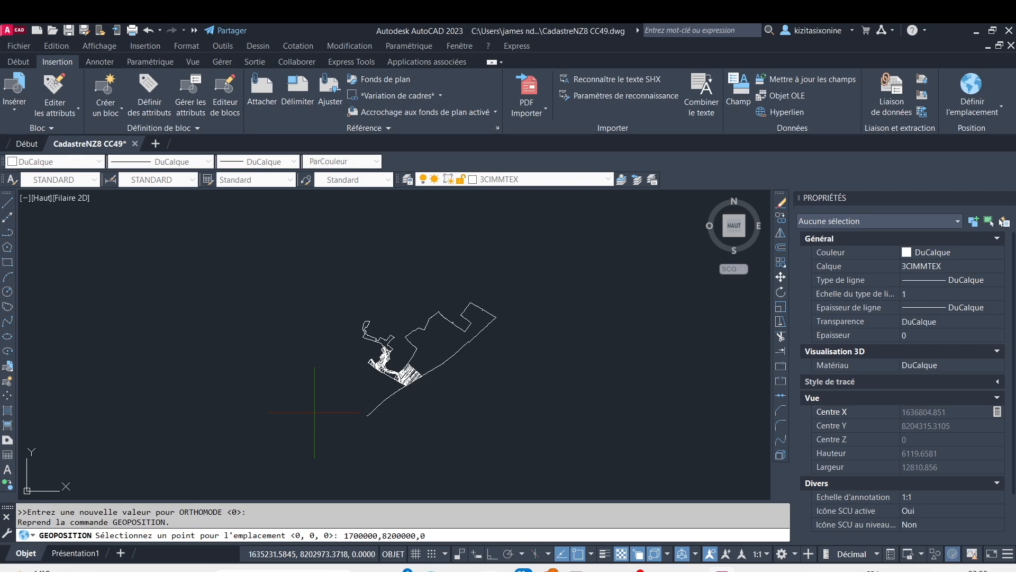
key(Return)
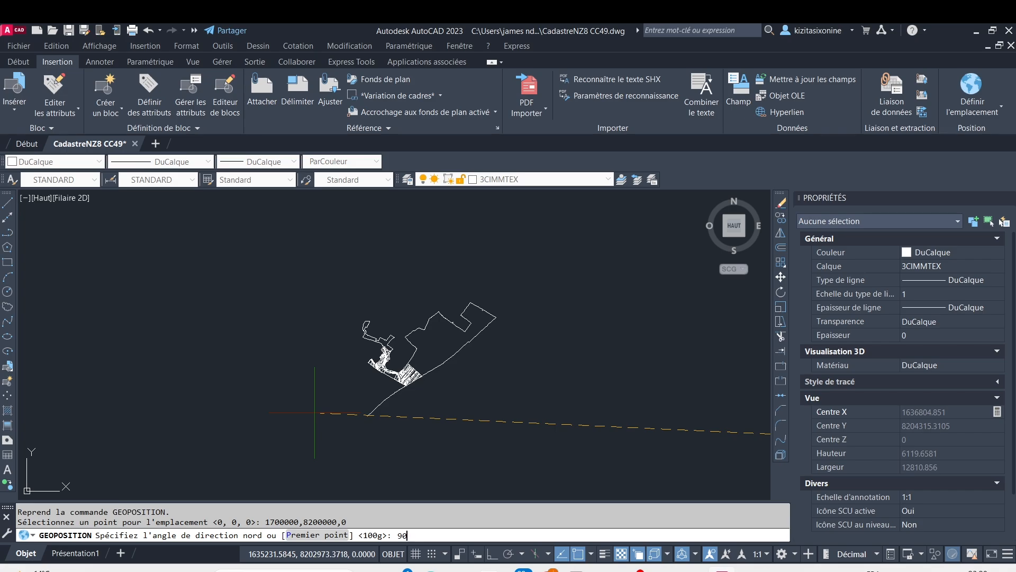
key(Return)
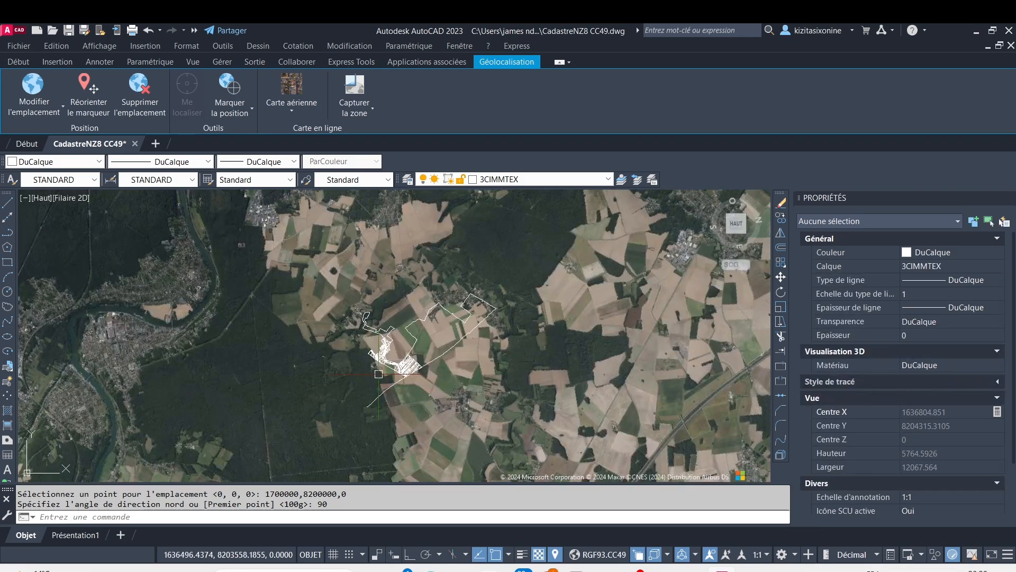
Examine how the cadastral sheet lines up with the aerial map, at both regional and parcel scale
scroll(387, 373, down, 5)
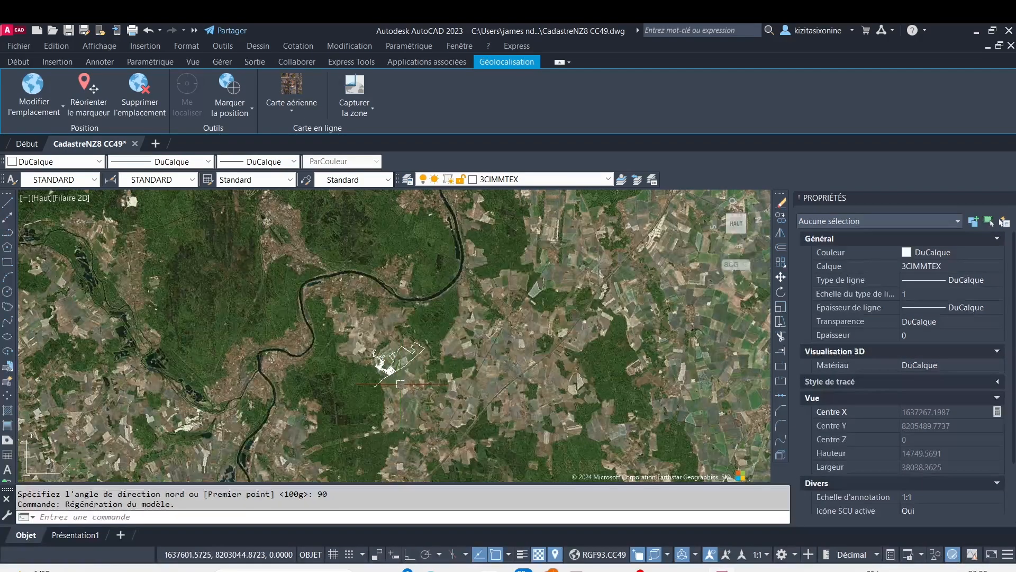
scroll(404, 377, down, 10)
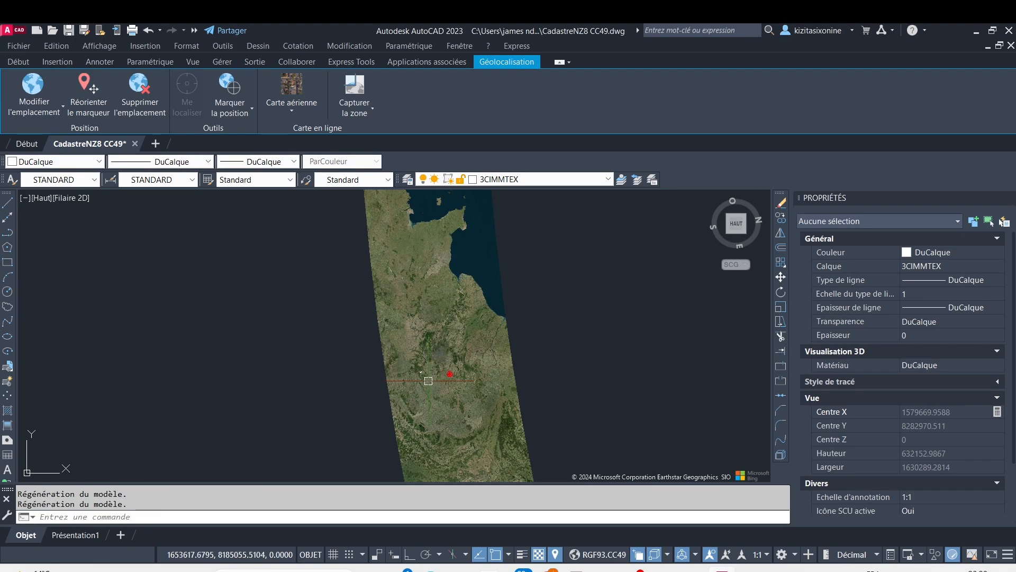
scroll(429, 380, up, 10)
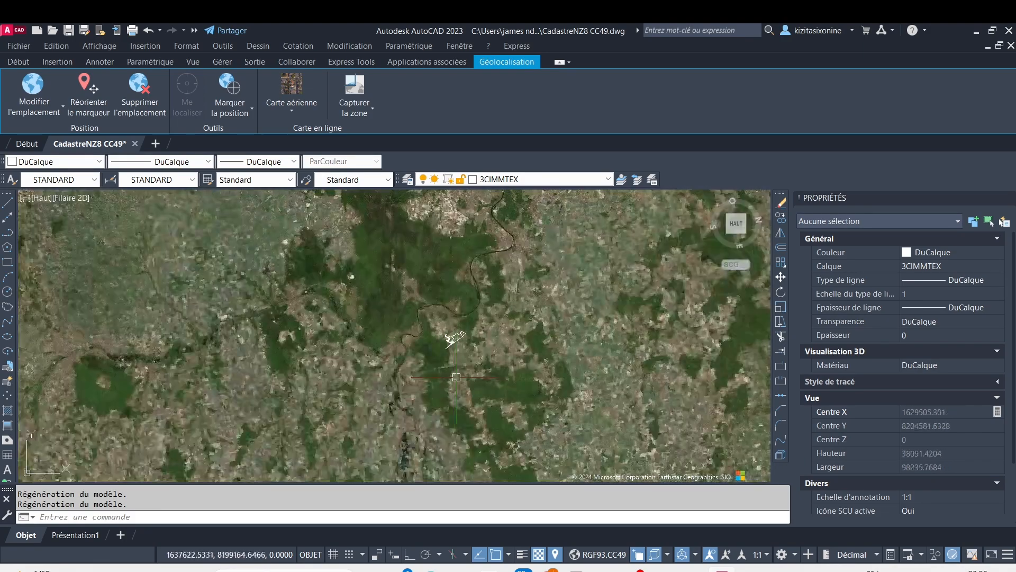
scroll(456, 377, up, 8)
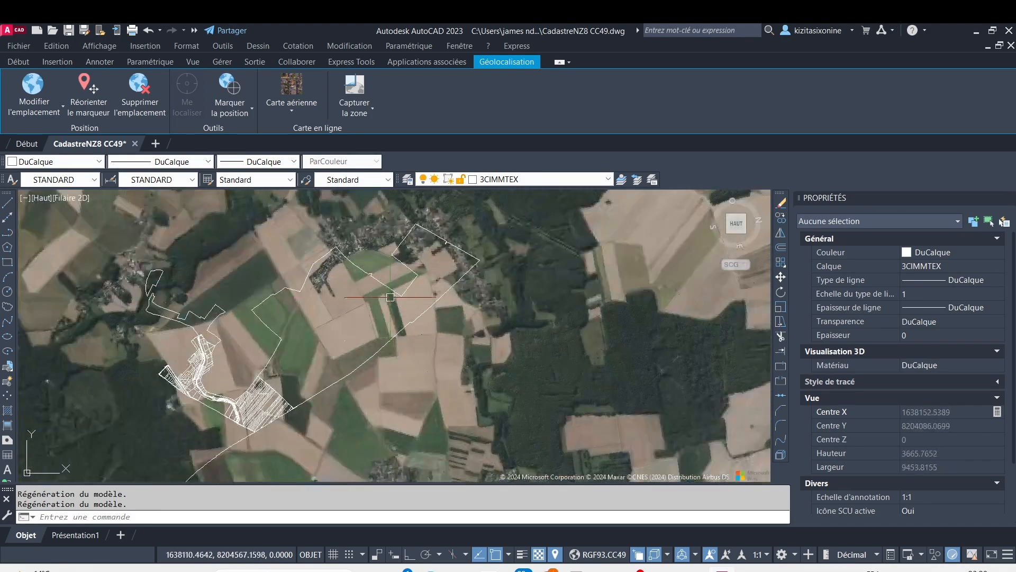
scroll(390, 297, down, 2)
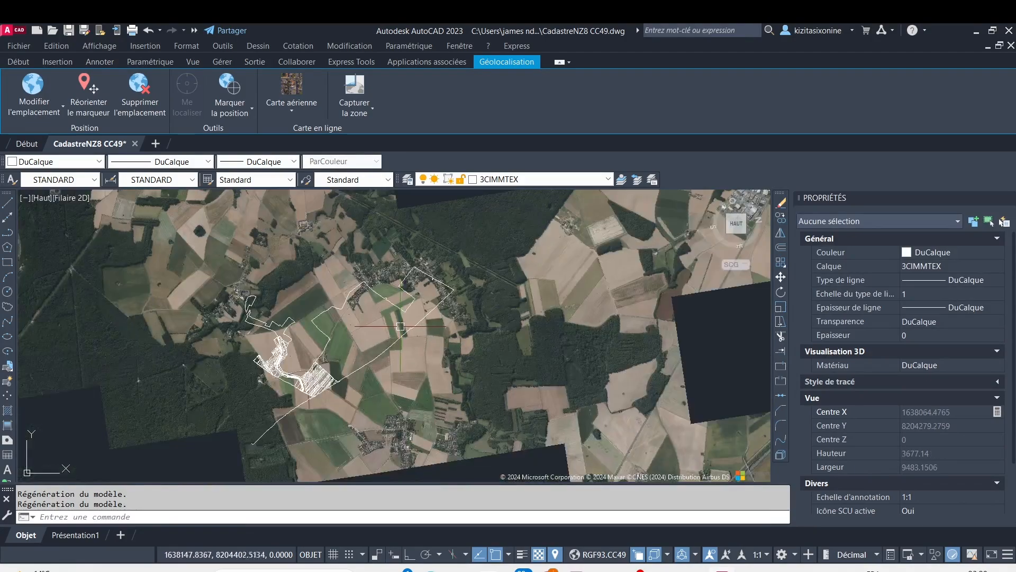
Create a new blank drawing and set its insertion scale units to Mètres
scroll(401, 326, down, 5)
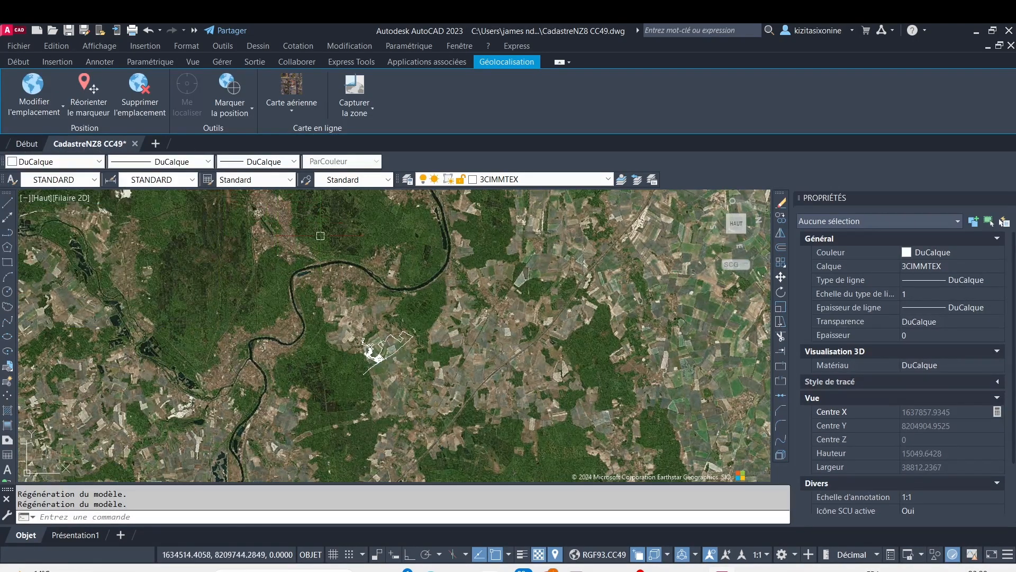
click(156, 143)
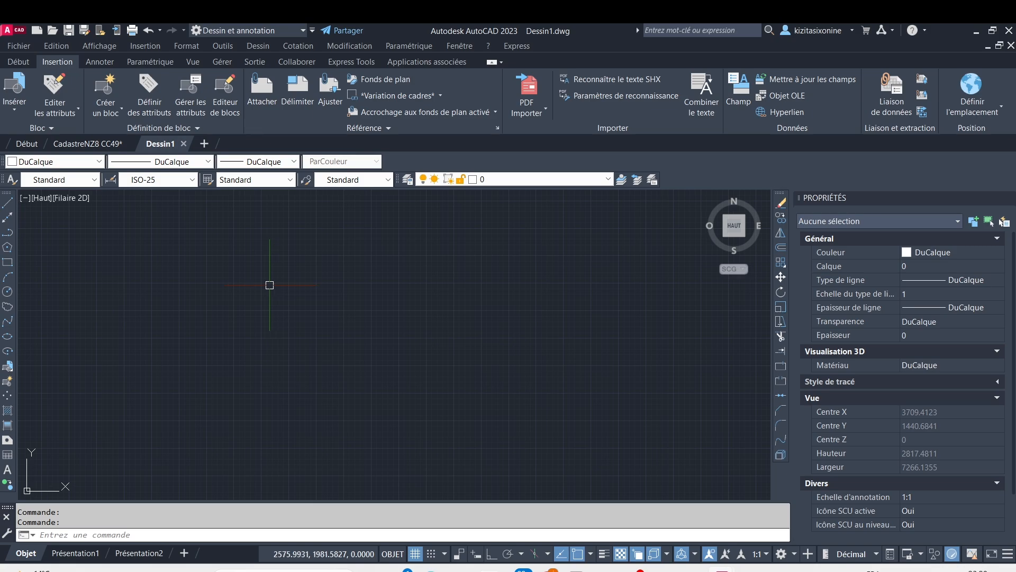
click(19, 31)
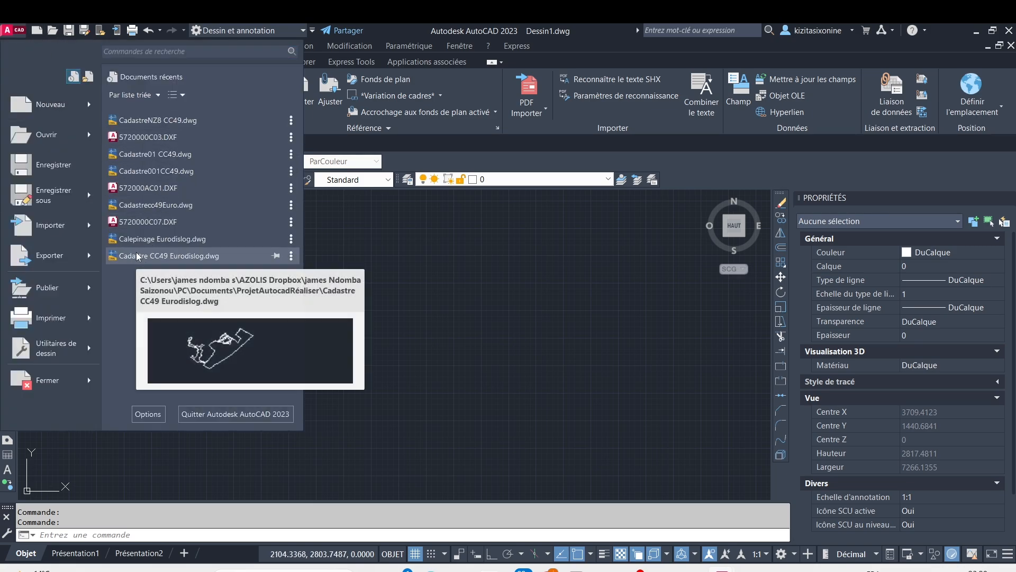
mouse_move(81, 353)
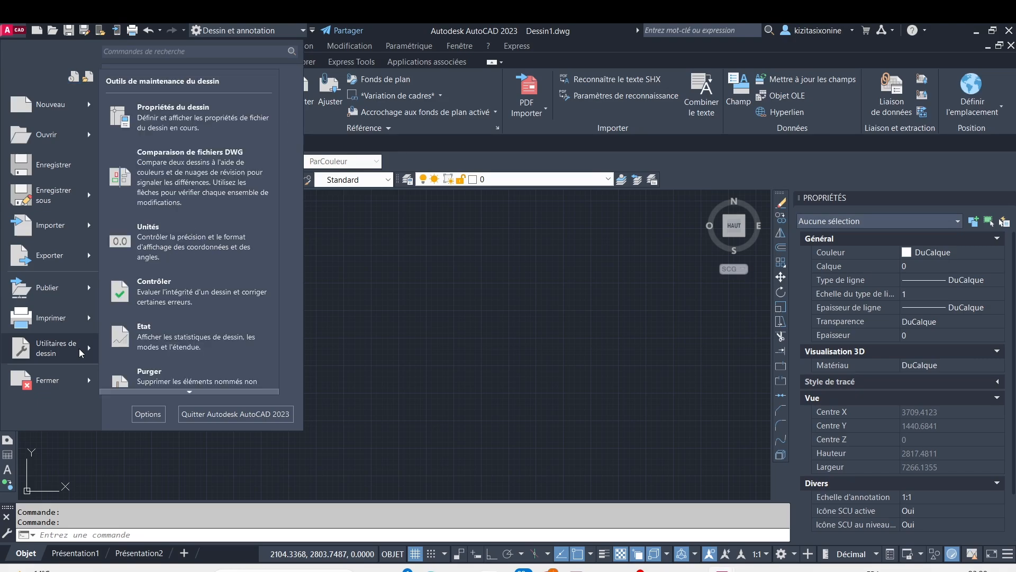
click(159, 233)
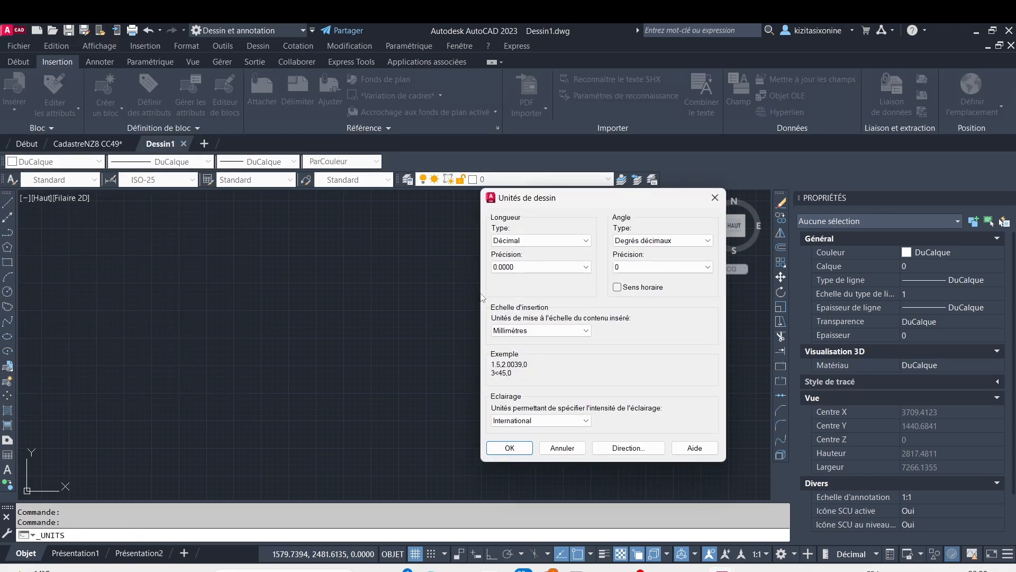
click(577, 332)
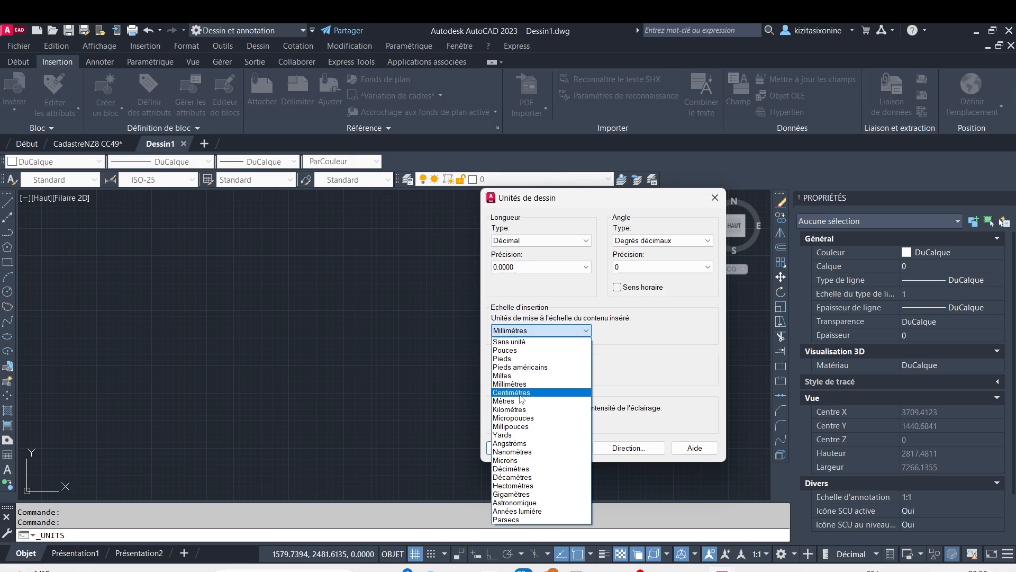
click(523, 401)
click(510, 448)
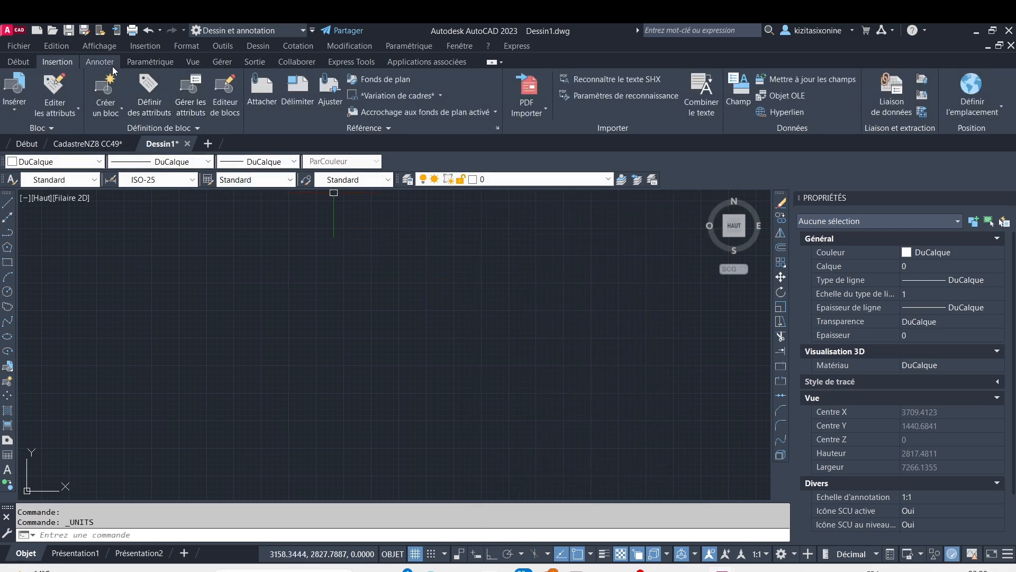
Define the new drawing's geographic location from a map, searching for 49,3 and placing the marker on that result
click(966, 102)
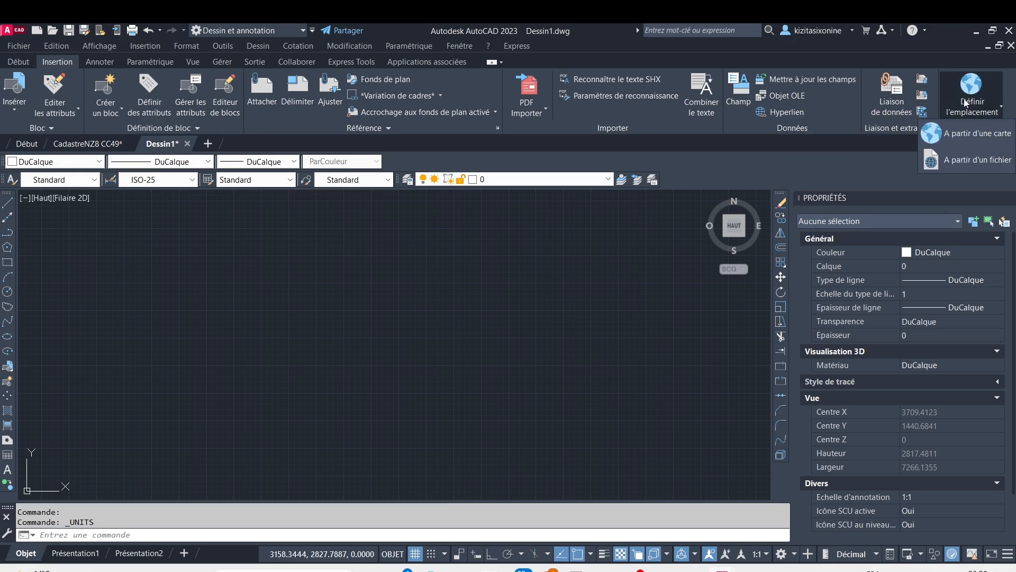
click(962, 132)
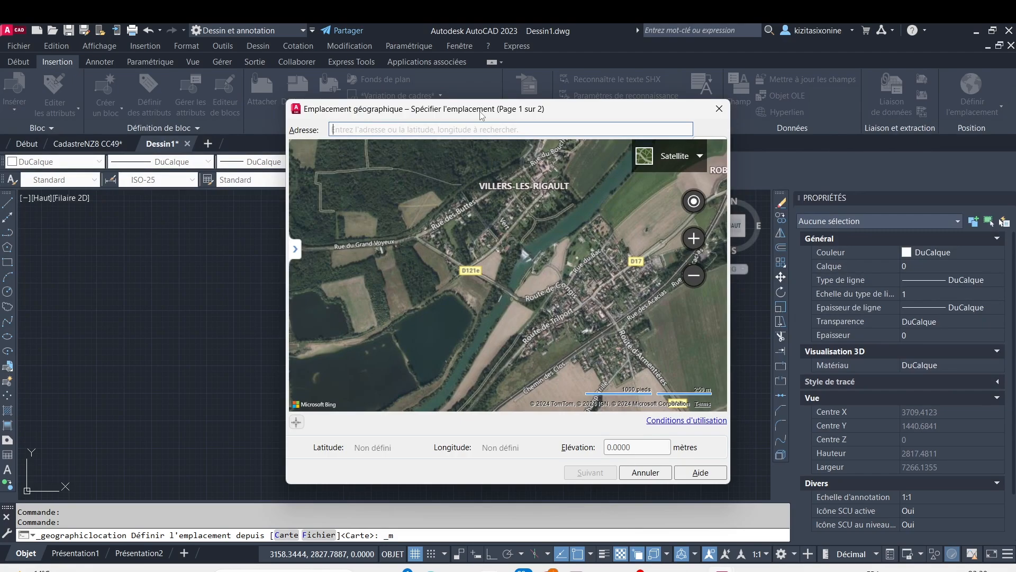
text(49,3)
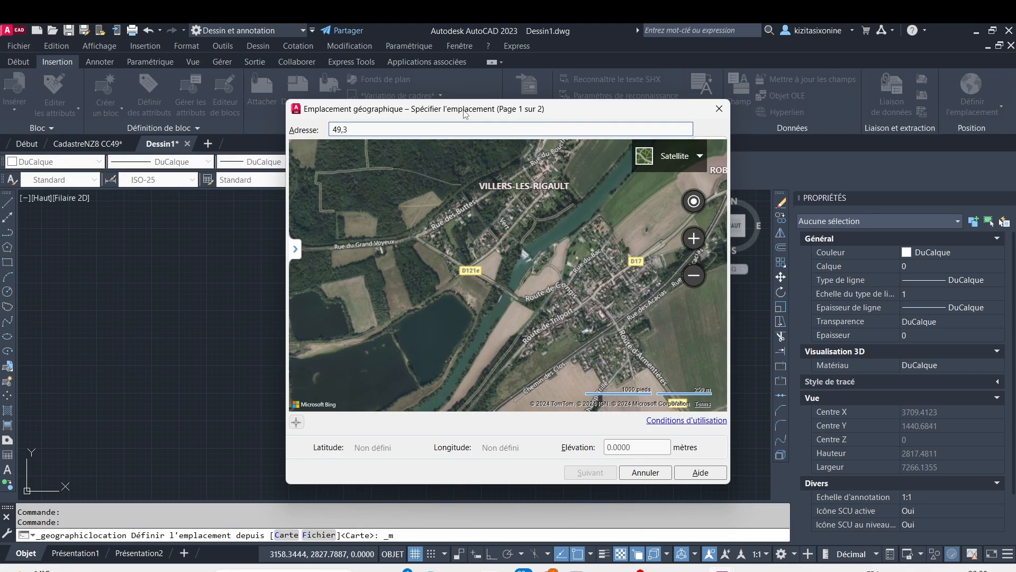
key(Return)
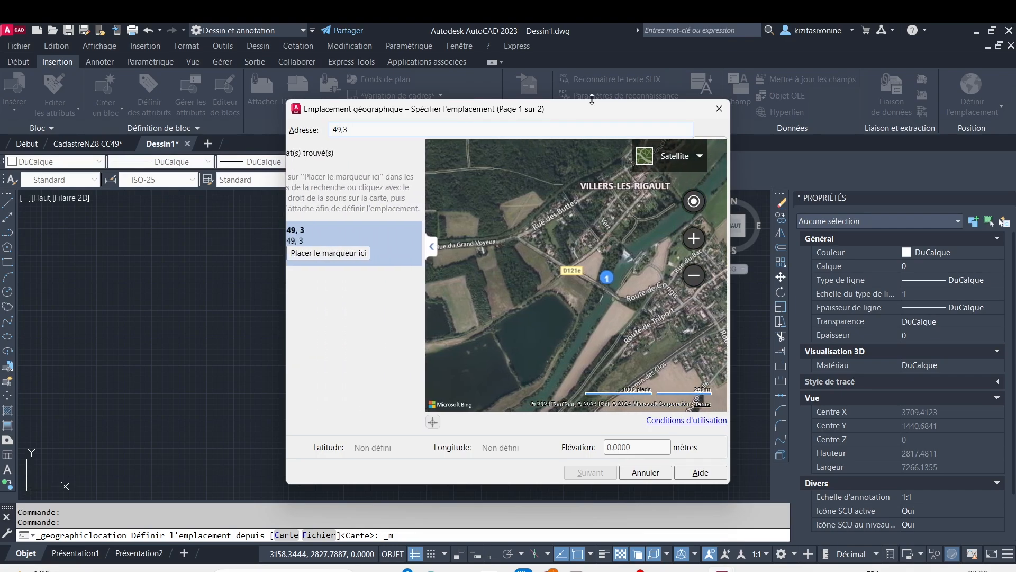
click(381, 253)
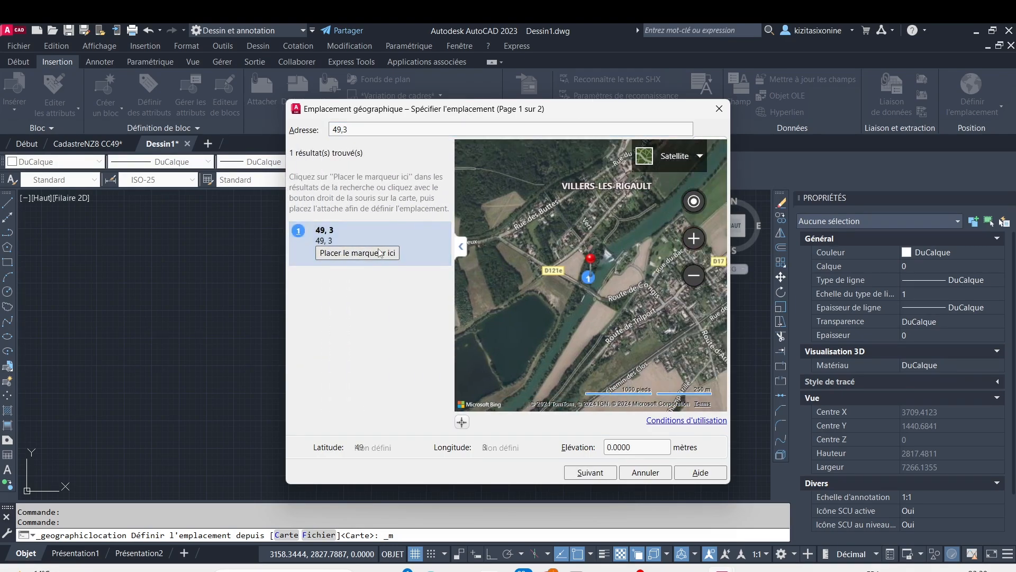
click(602, 474)
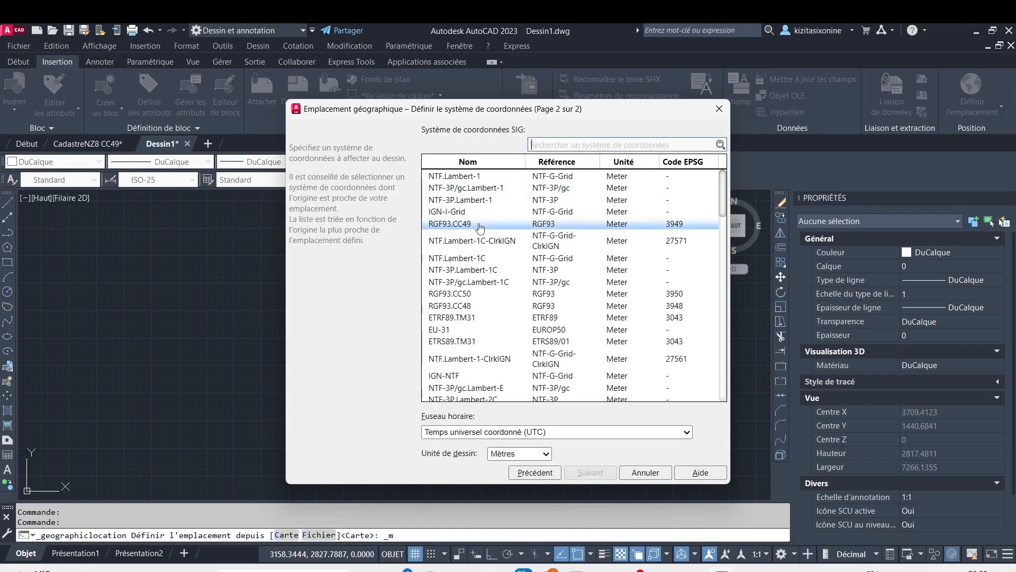
Assign the RGF93.CC49 coordinate system and the (GMT+01:00) Bruxelles, Copenhague, Madrid, Paris time zone to the new drawing's location
click(480, 225)
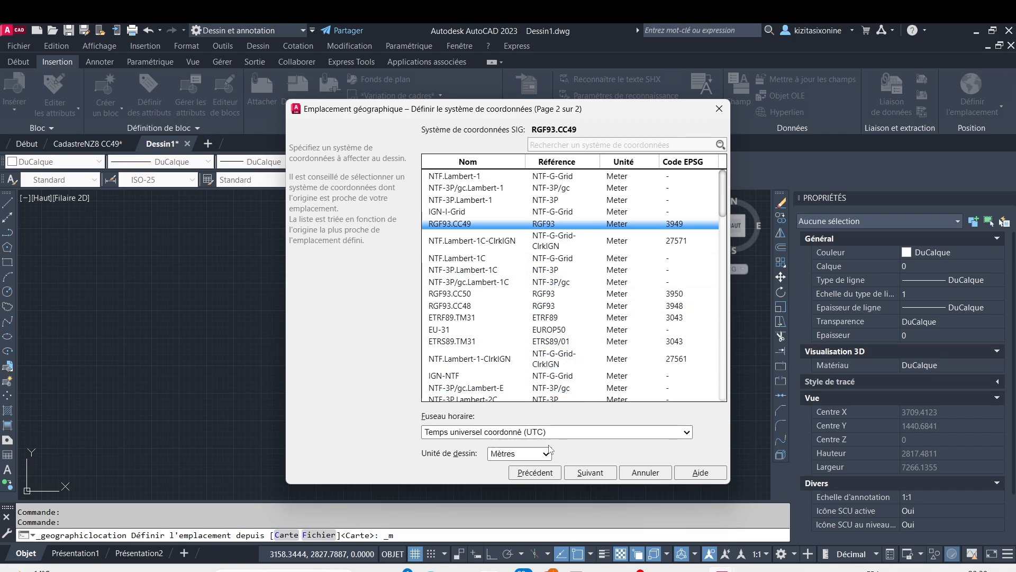
click(655, 438)
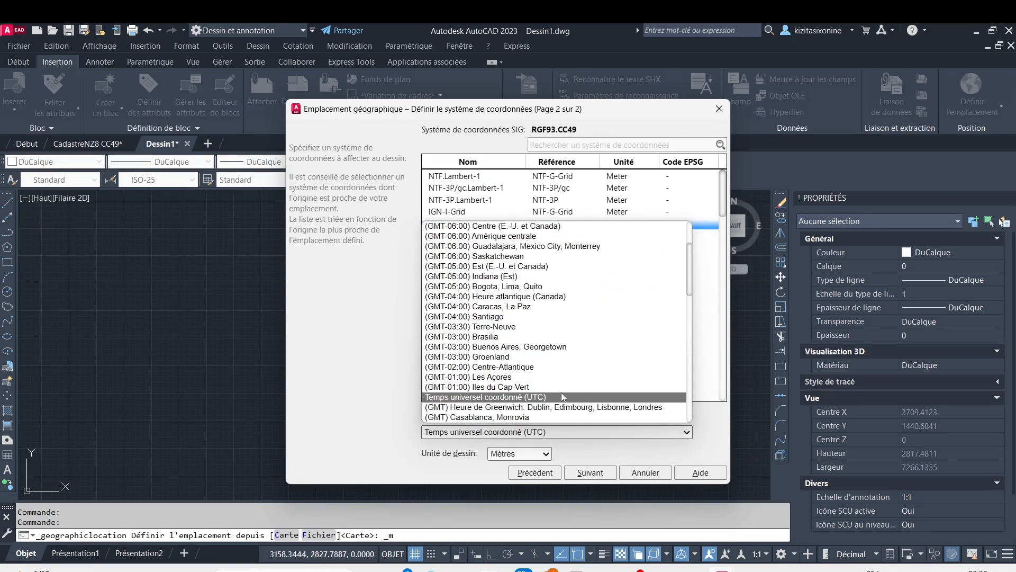
scroll(572, 387, down, 2)
click(615, 373)
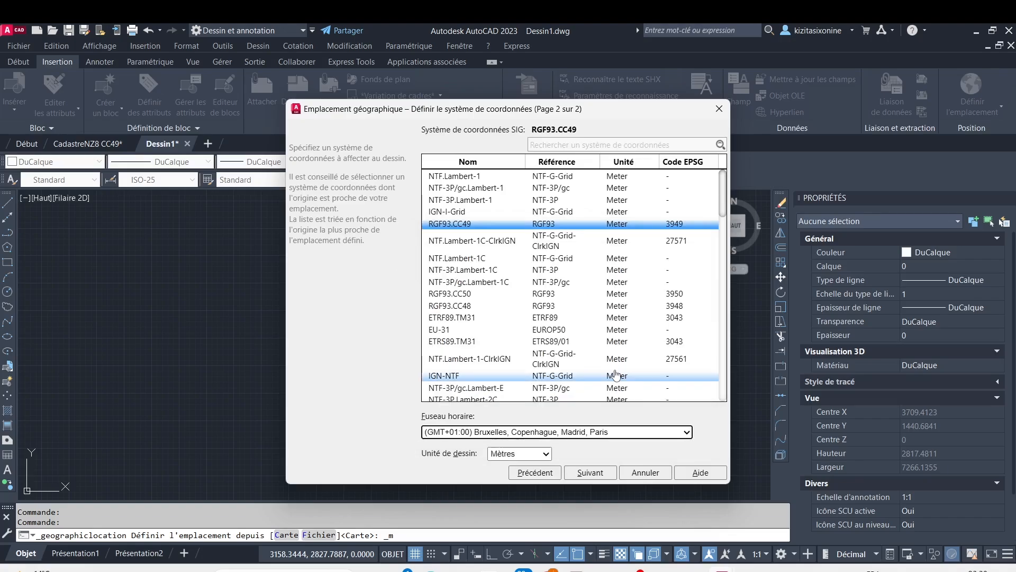
click(589, 473)
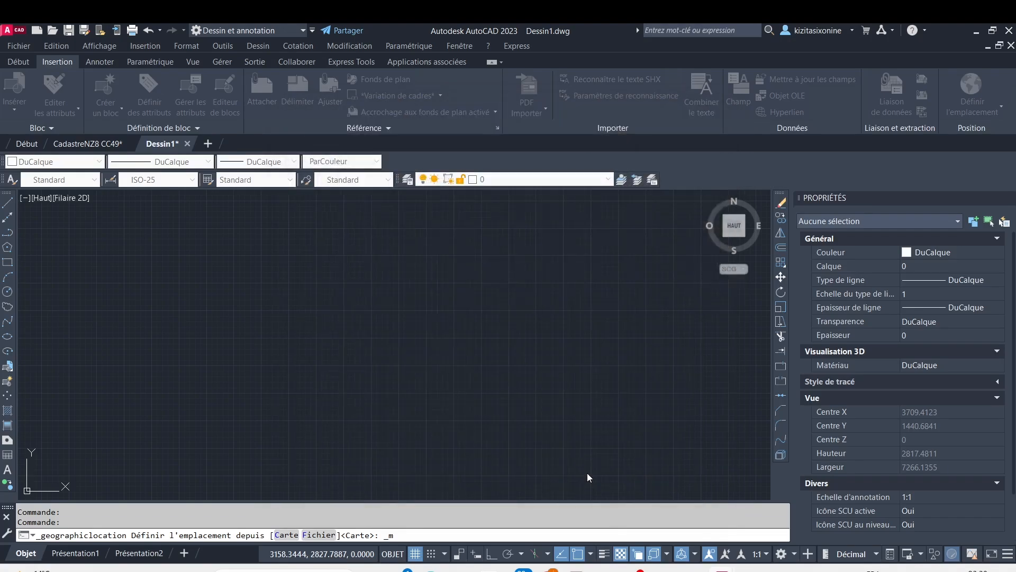
Place the new drawing's geographic location at point 1700000,8200000,0 and set the north direction angle to 90
scroll(380, 335, down, 5)
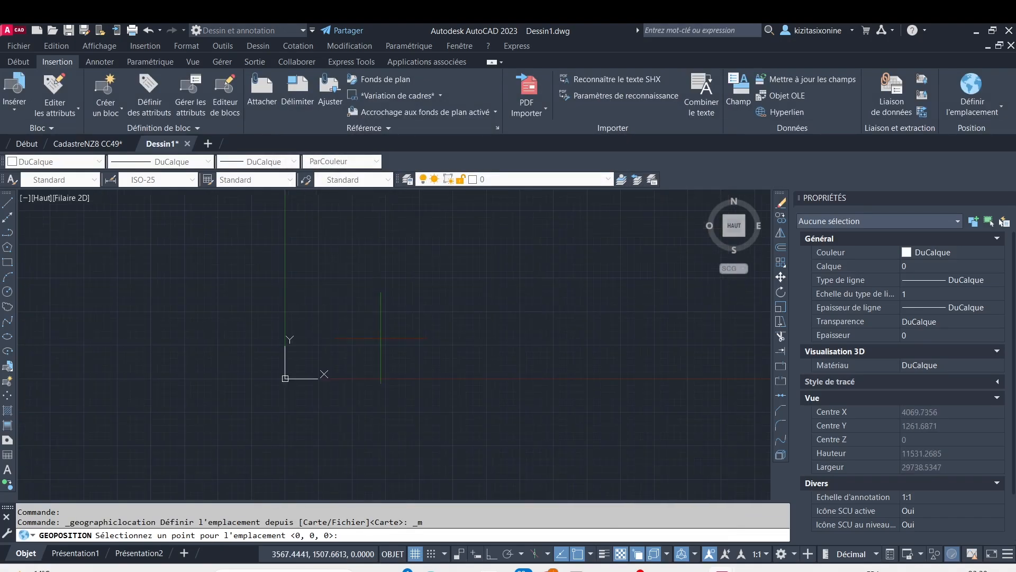
scroll(379, 335, up, 1)
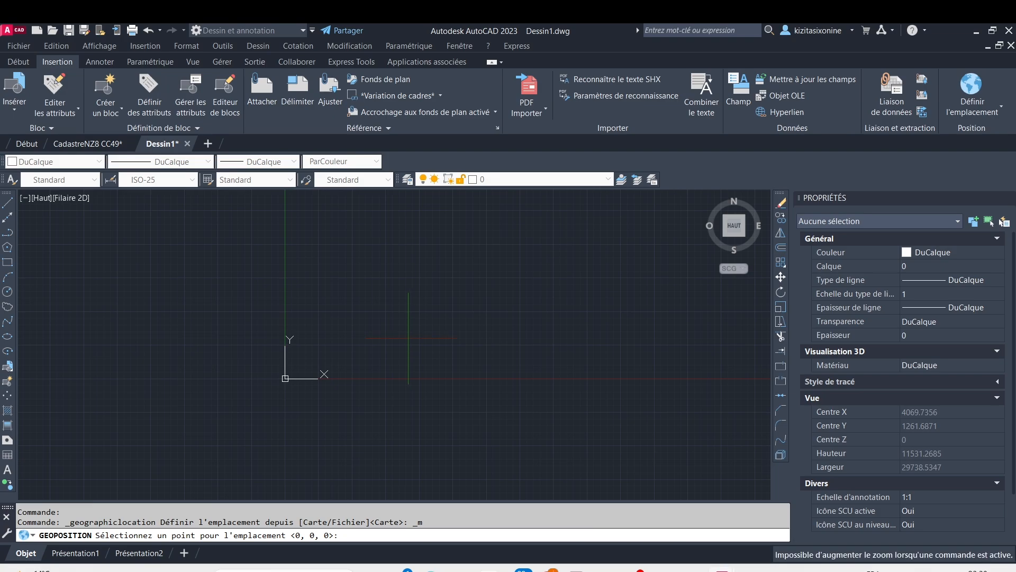
scroll(386, 335, up, 4)
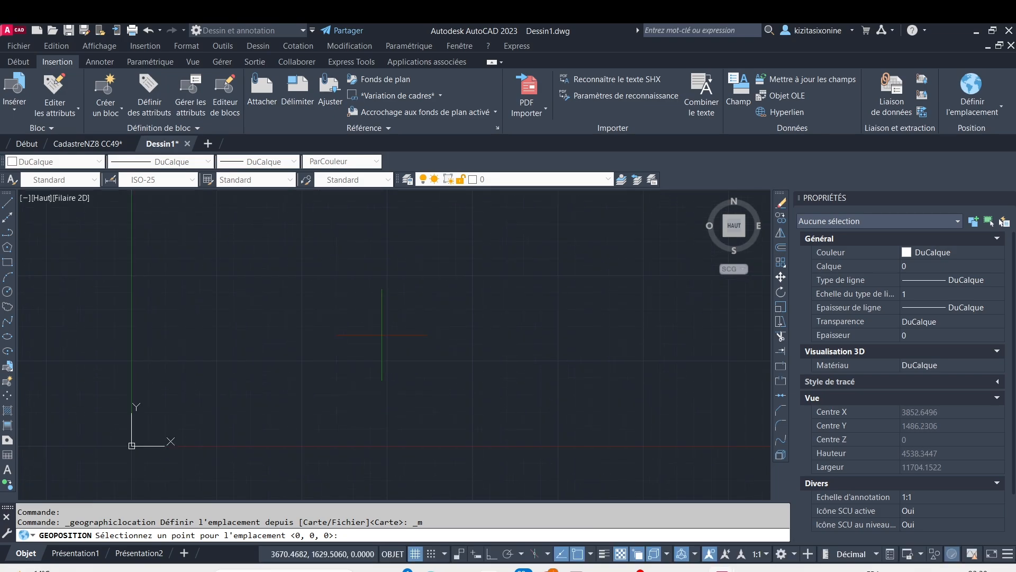
scroll(382, 334, down, 4)
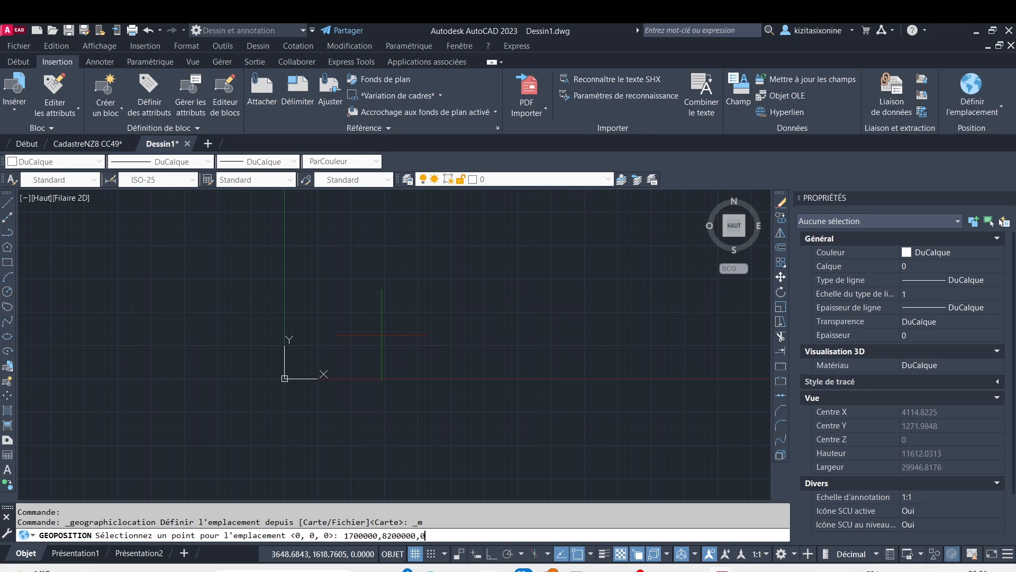
key(Return)
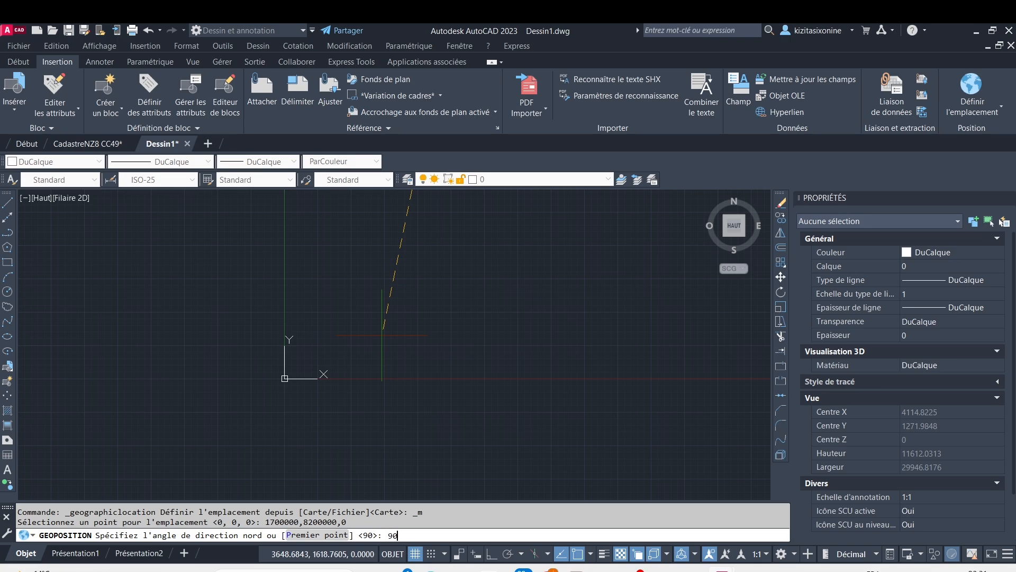
key(Return)
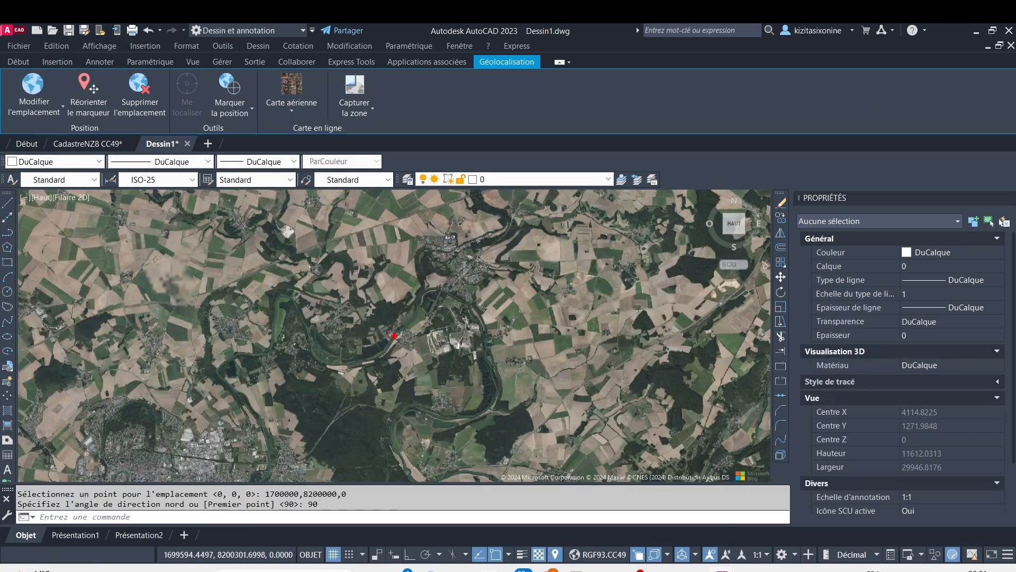
Examine the aerial map around the location marker and across the full extent of the coordinate system's coverage
scroll(404, 337, up, 5)
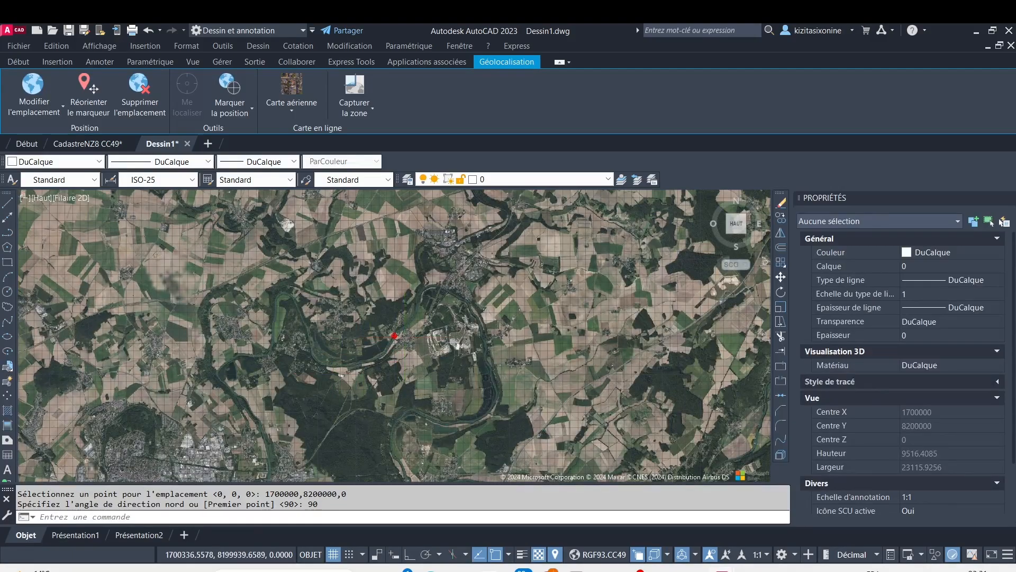
scroll(366, 336, up, 8)
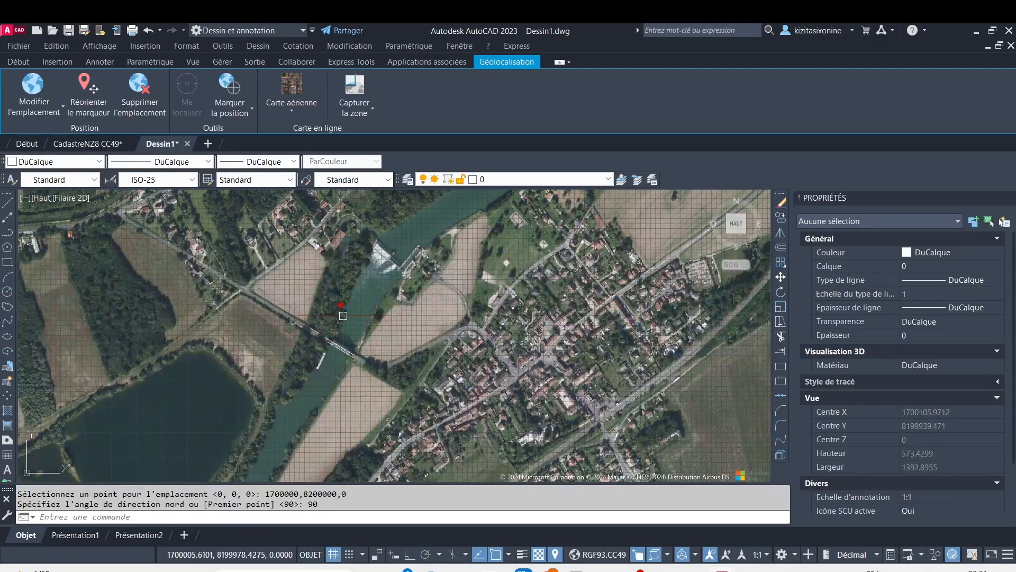
scroll(341, 314, down, 20)
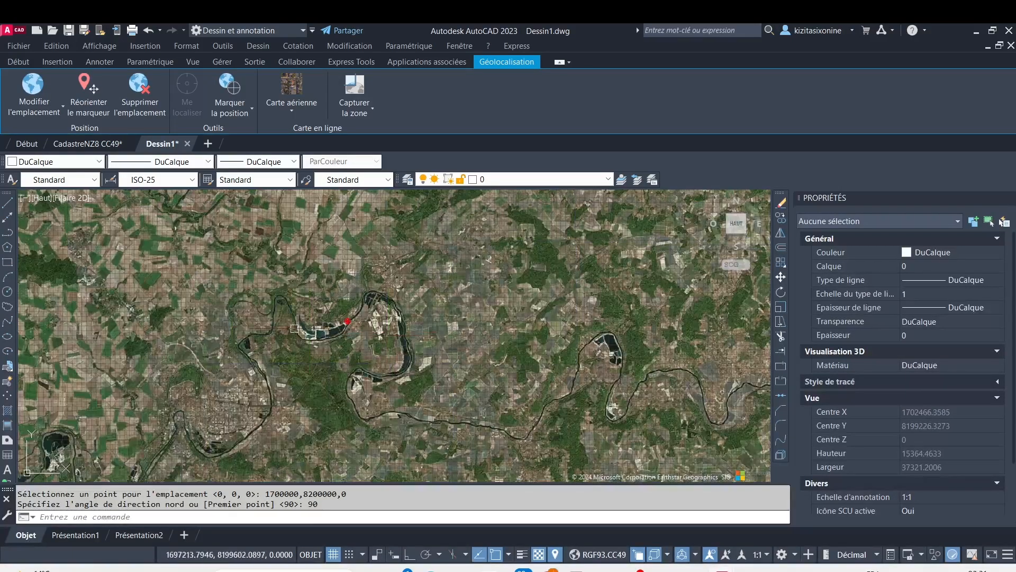
scroll(350, 332, down, 7)
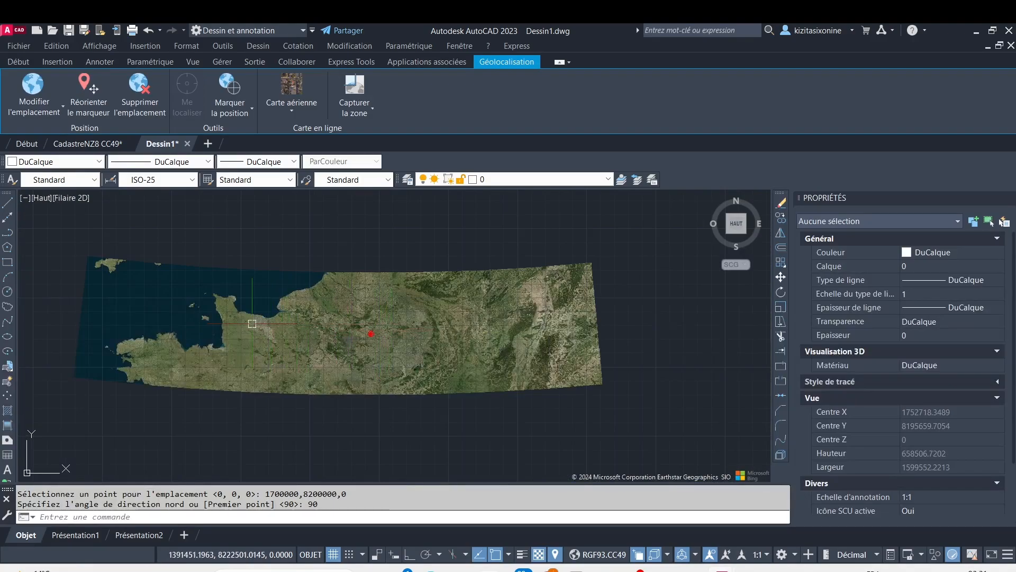
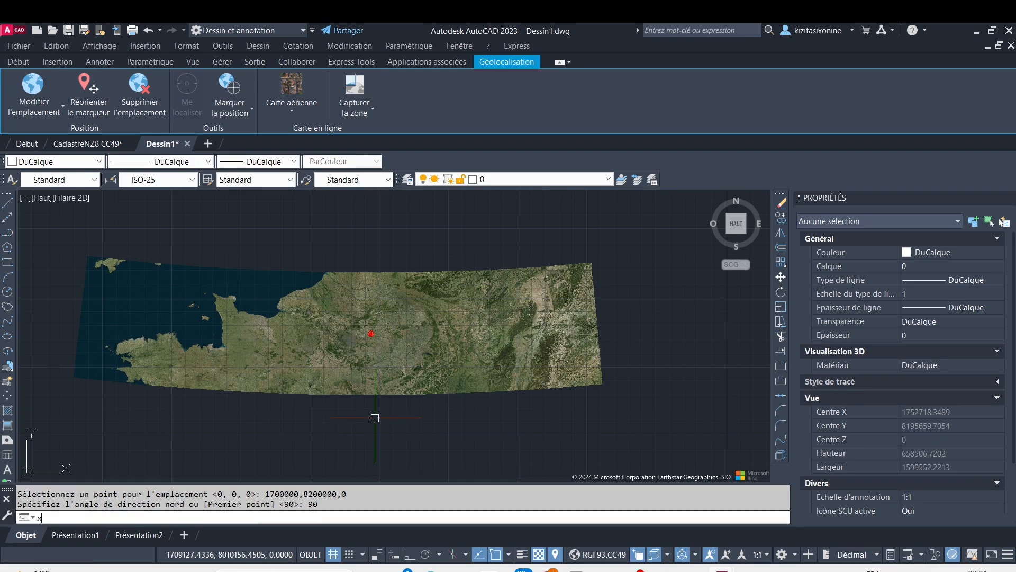
Attach the CadastreNZ8 CC49 drawing to Dessin1 as an external reference, inserted at point 0,0,0
text(ref)
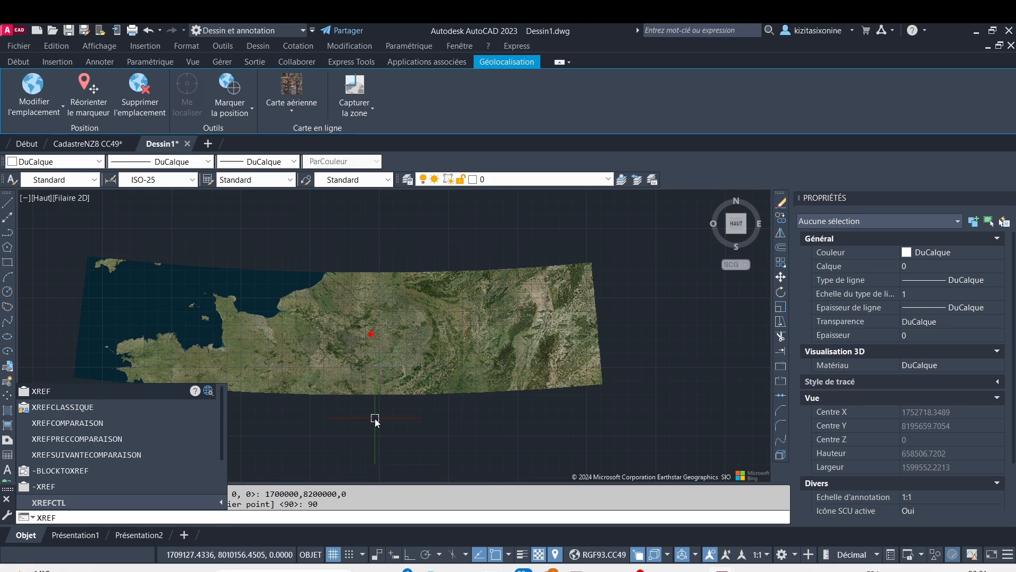
key(Return)
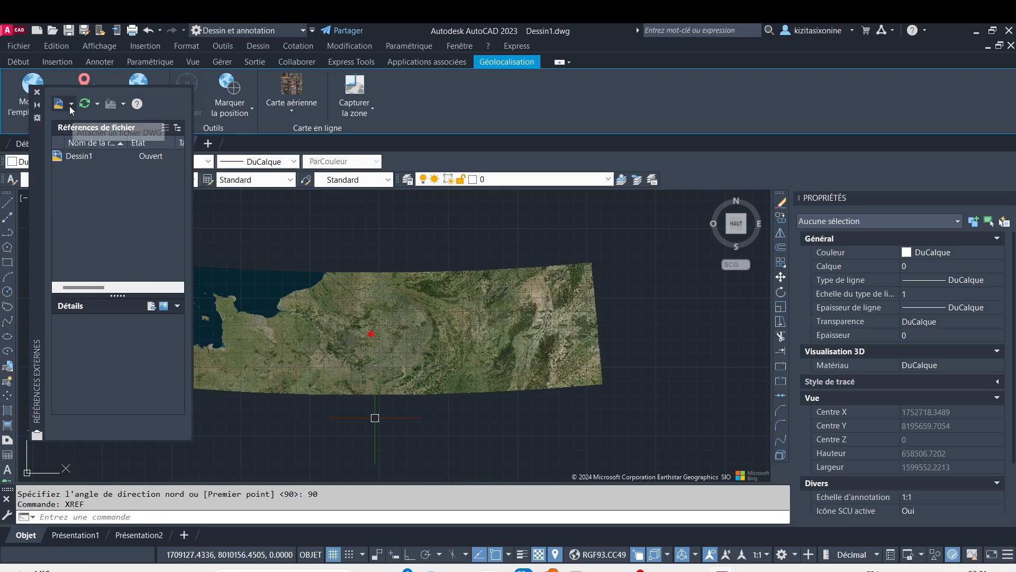
click(71, 104)
click(94, 121)
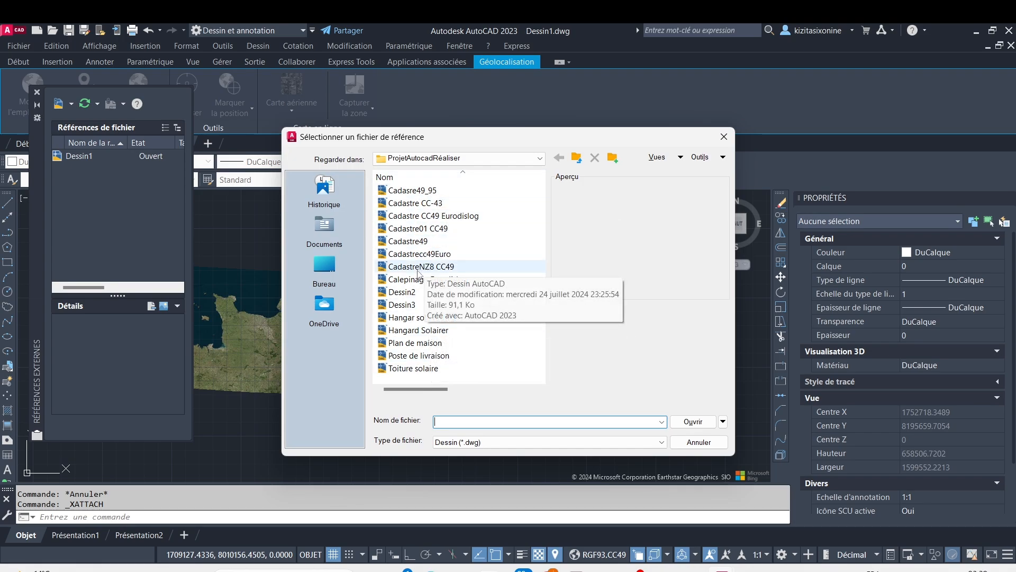
click(419, 268)
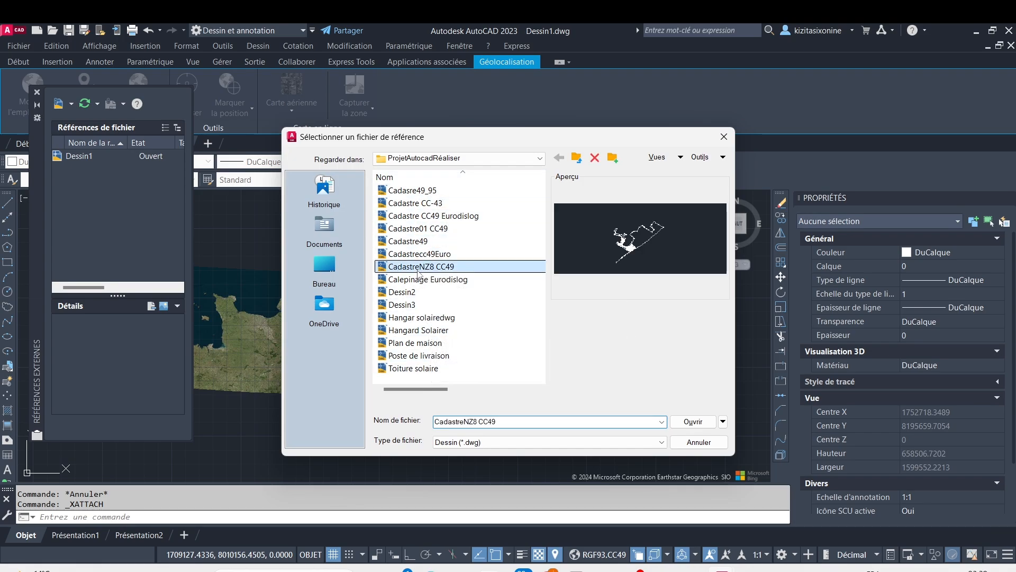
click(693, 422)
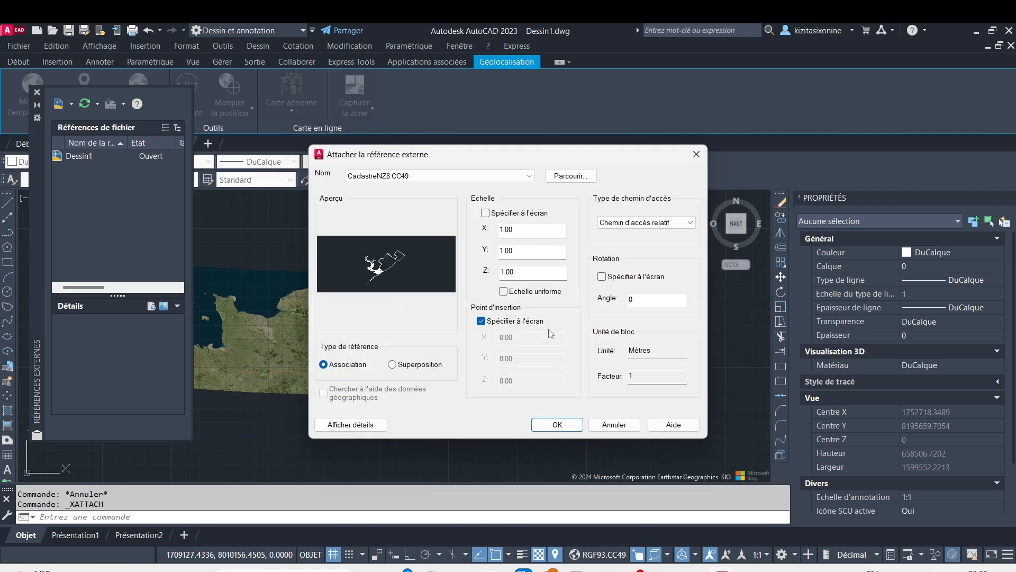
click(554, 425)
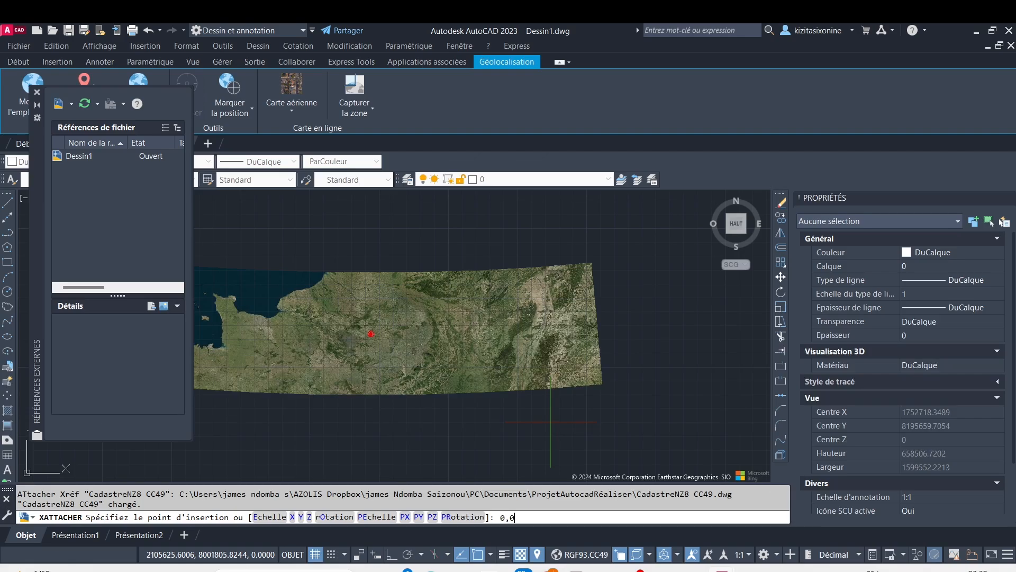
text(0)
key(Return)
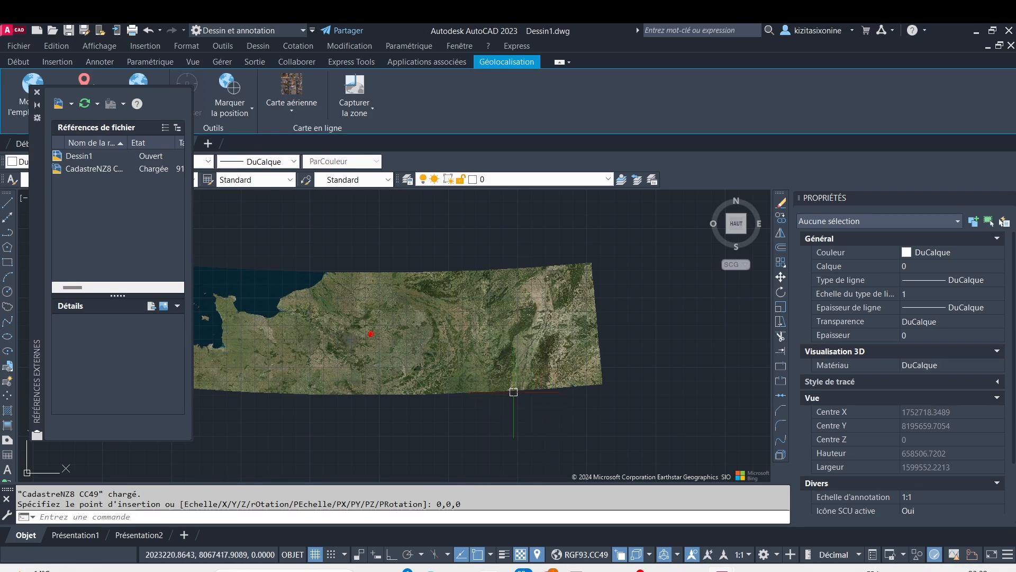
click(37, 92)
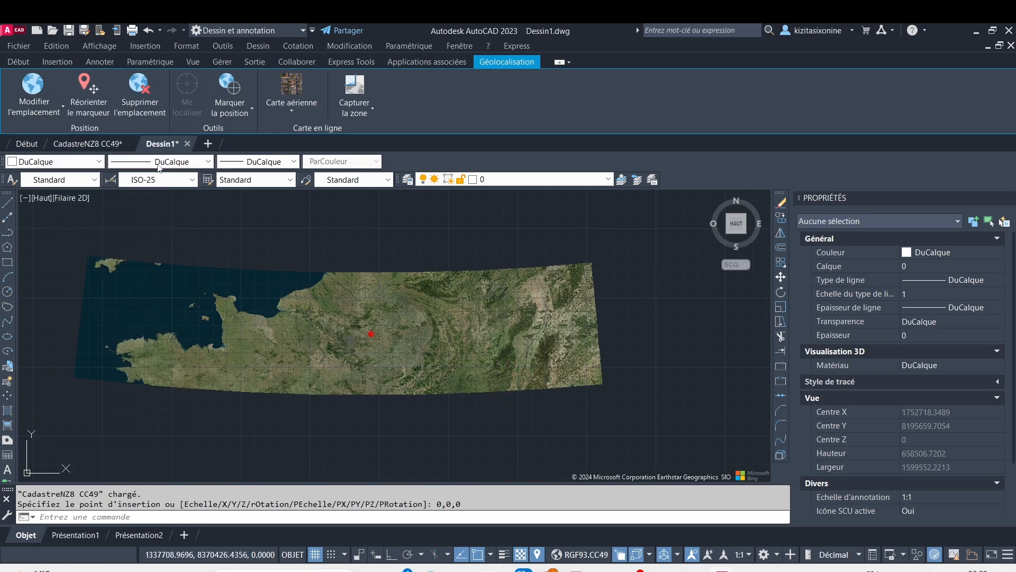
Select the attached cadastral reference and examine how its parcel outlines line up with the aerial imagery
click(179, 217)
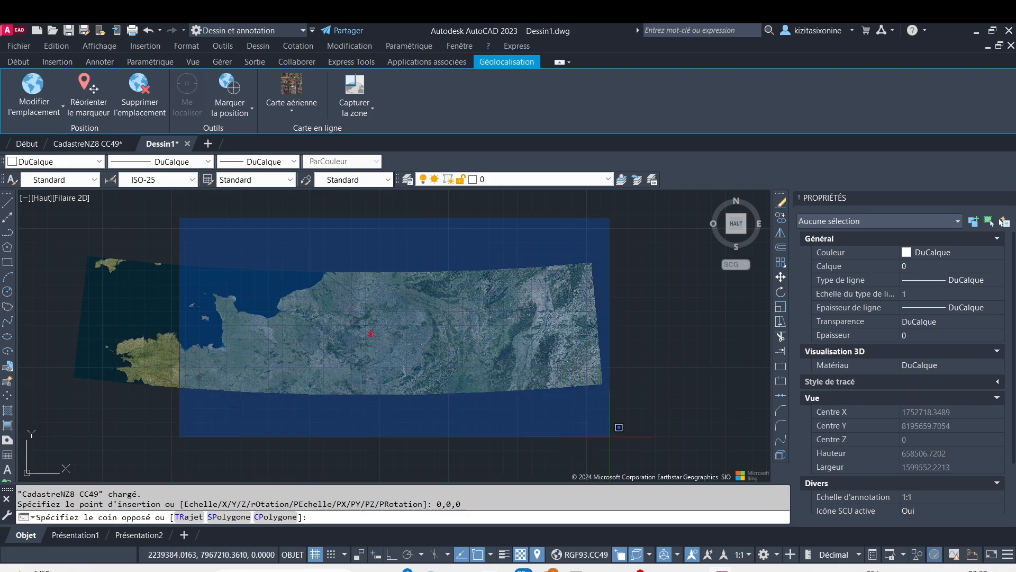
click(640, 416)
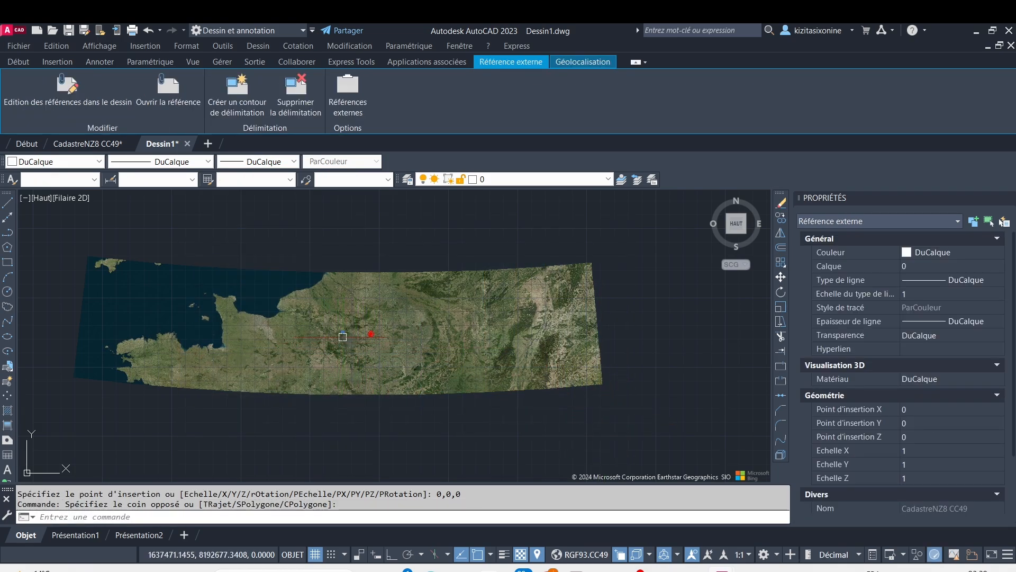
scroll(344, 335, up, 2)
scroll(344, 336, up, 8)
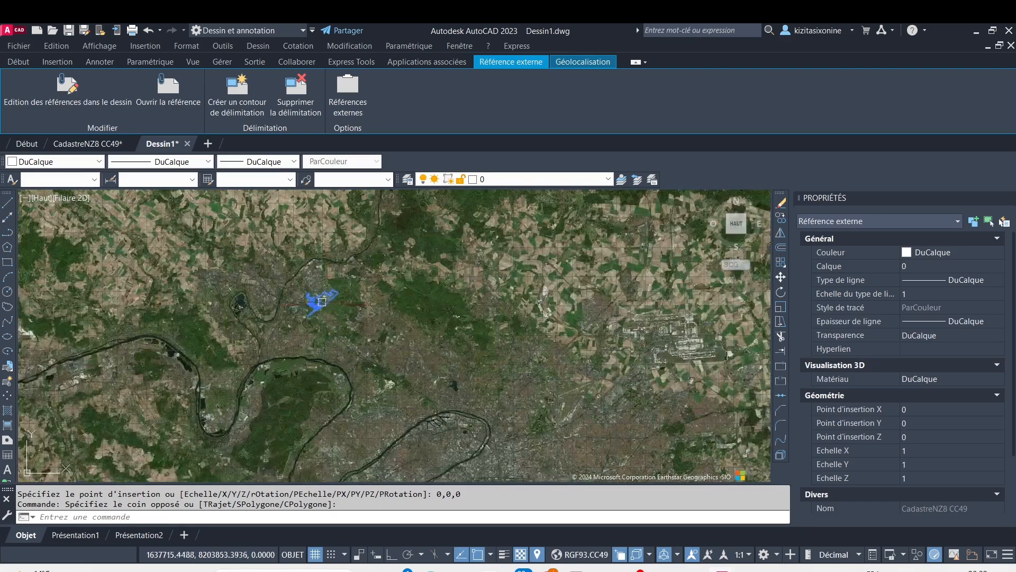
scroll(324, 295, up, 5)
scroll(346, 317, down, 5)
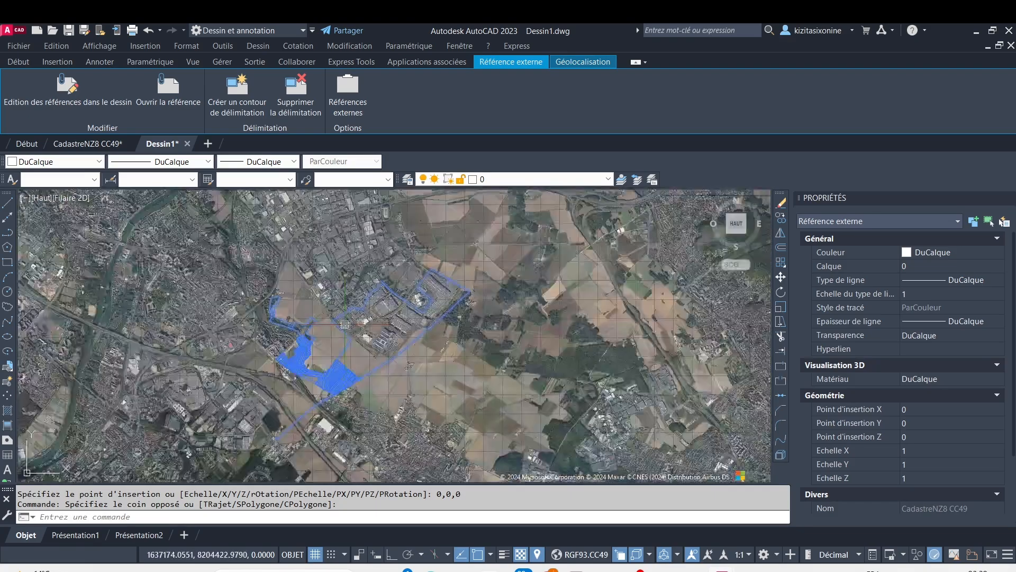
scroll(381, 354, up, 6)
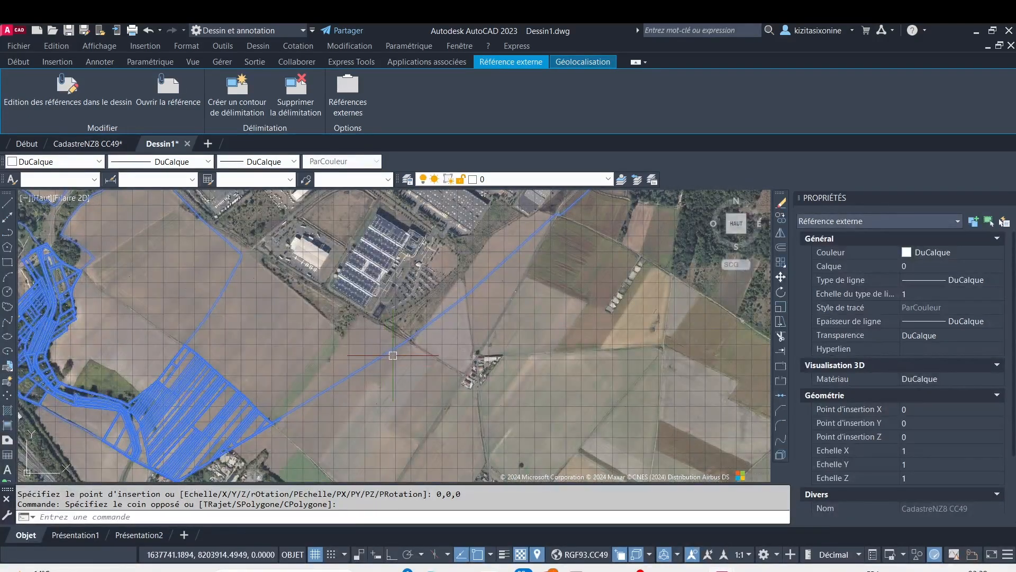
key(Escape)
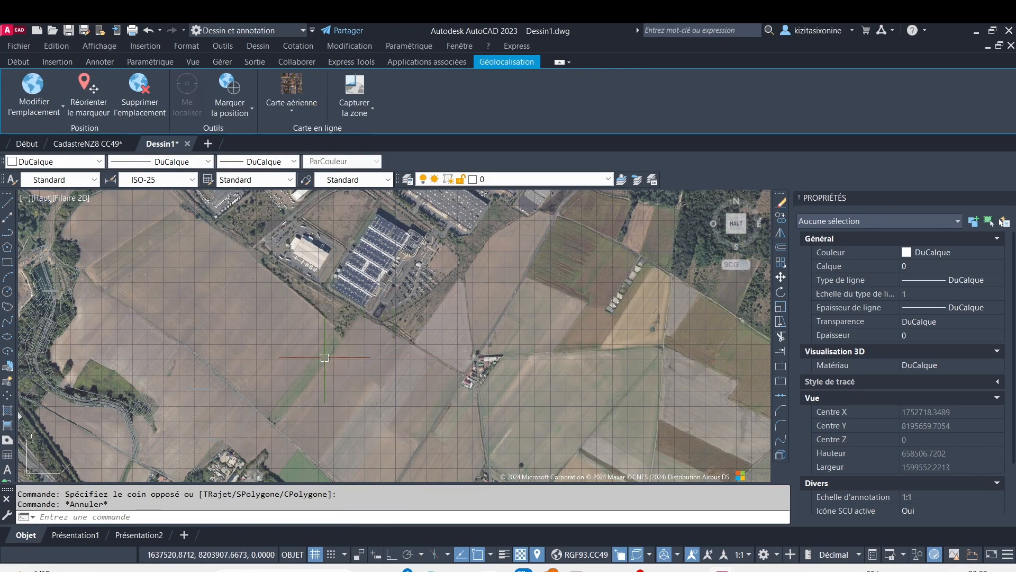
click(375, 373)
click(334, 331)
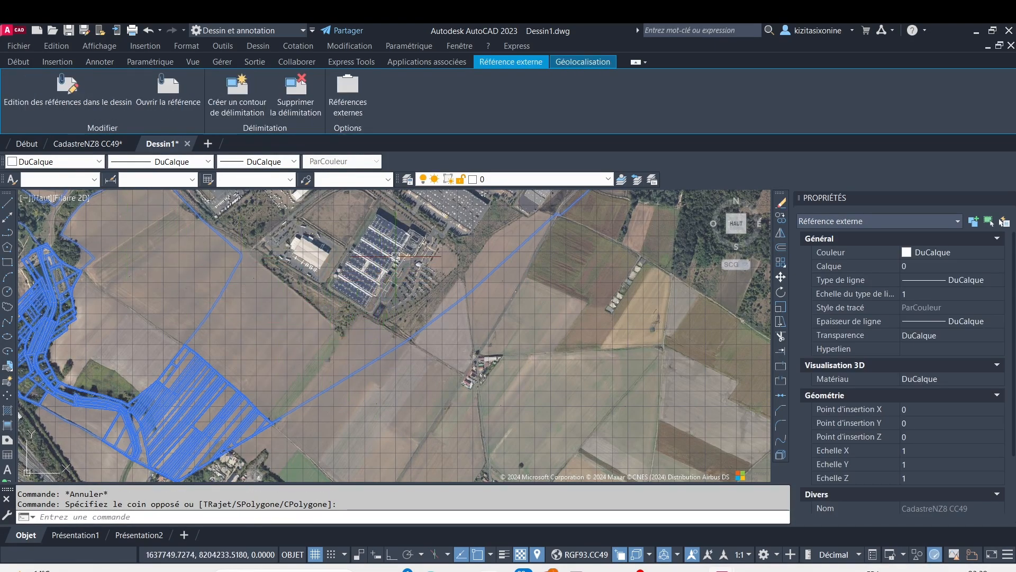
Turn off the grid display over the aerial imagery of the warehouse roofs in Dessin1
scroll(424, 279, down, 2)
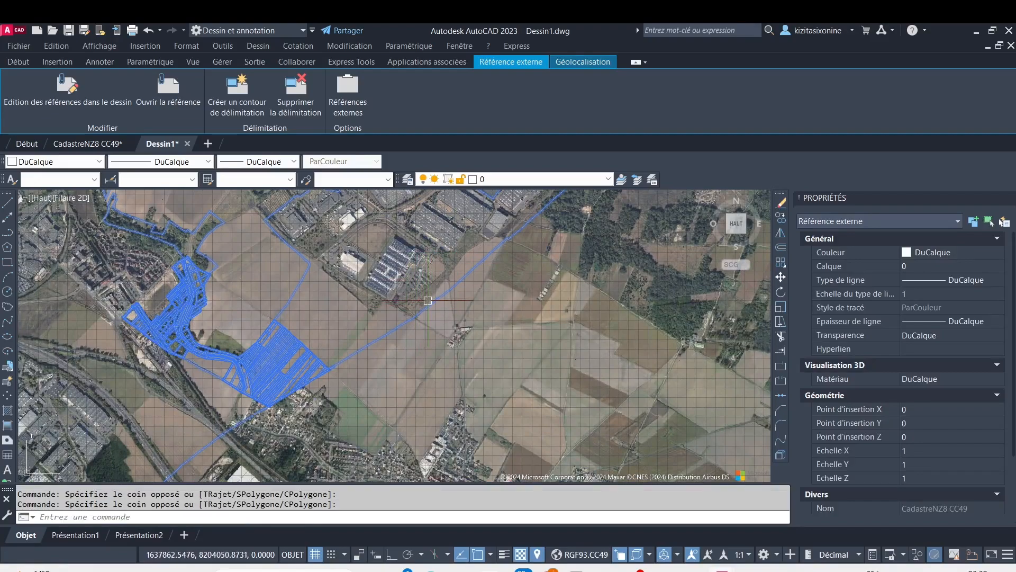
middle_drag(461, 256, 392, 355)
scroll(481, 220, up, 5)
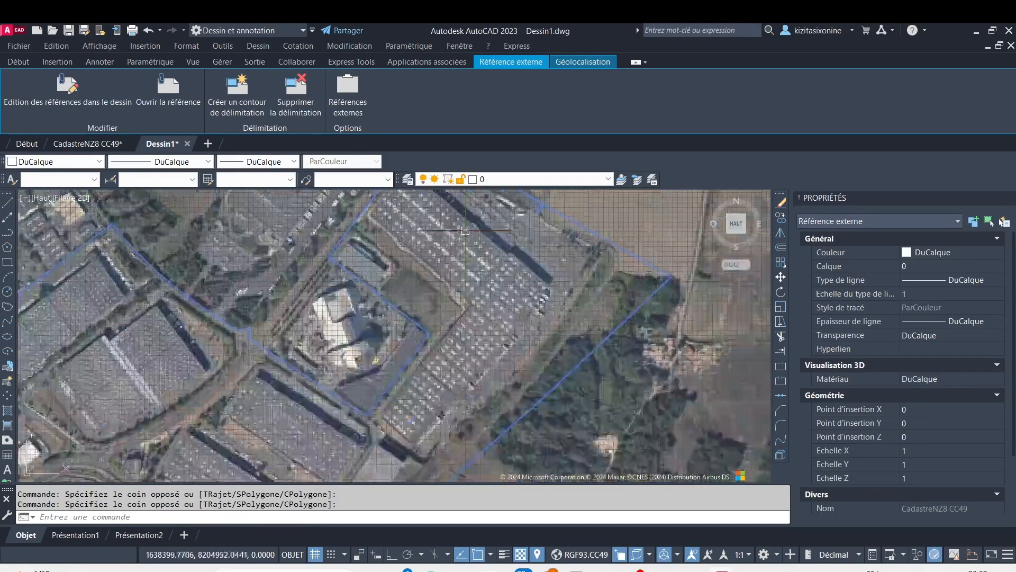
middle_drag(481, 221, 434, 293)
scroll(392, 283, up, 4)
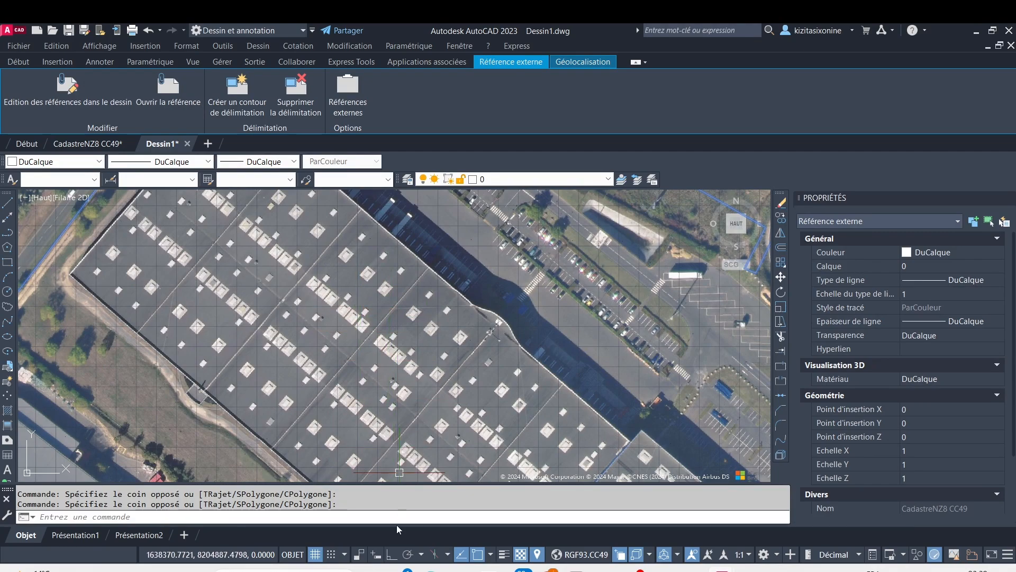
click(316, 555)
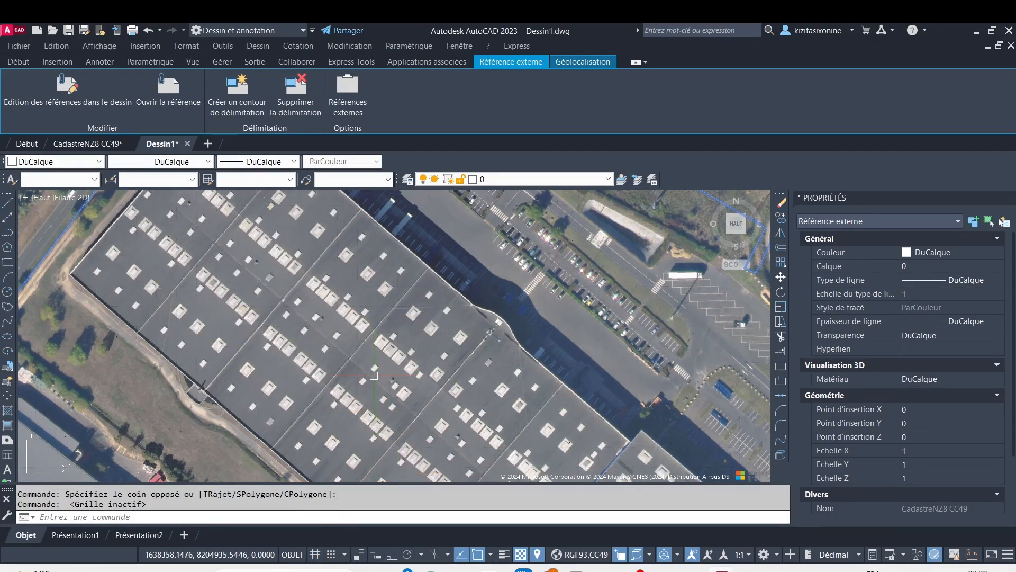
scroll(374, 374, down, 5)
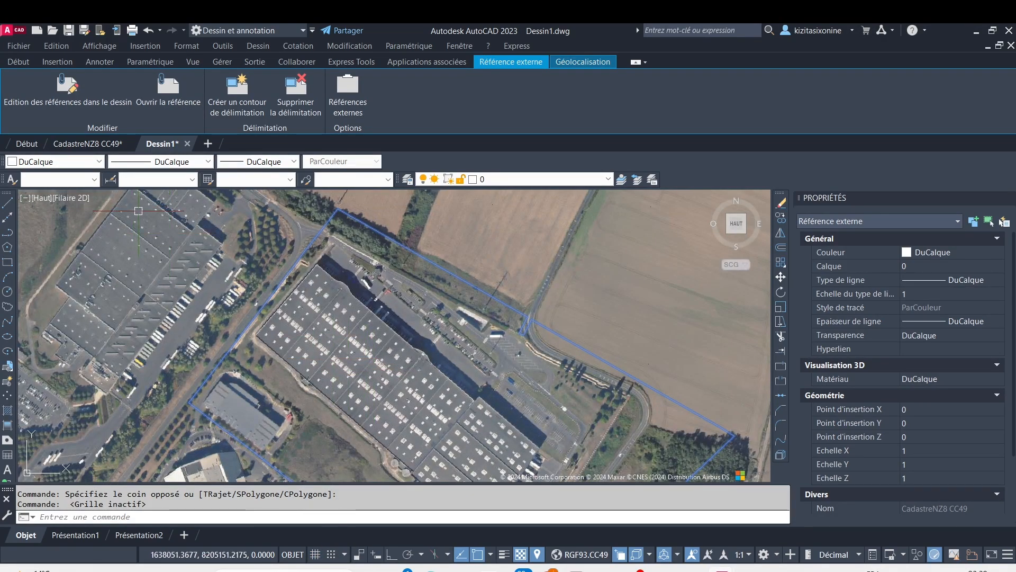
Examine the orientation and extent of the aerial map in the CadastreNZ8 CC49 drawing, and return to Dessin1
click(88, 143)
key(Escape)
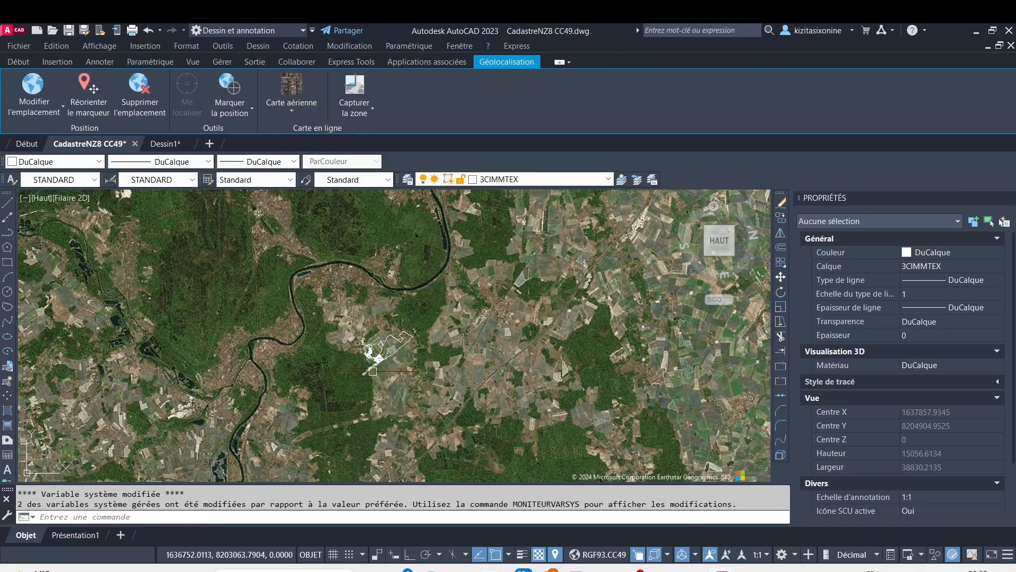
scroll(395, 354, down, 5)
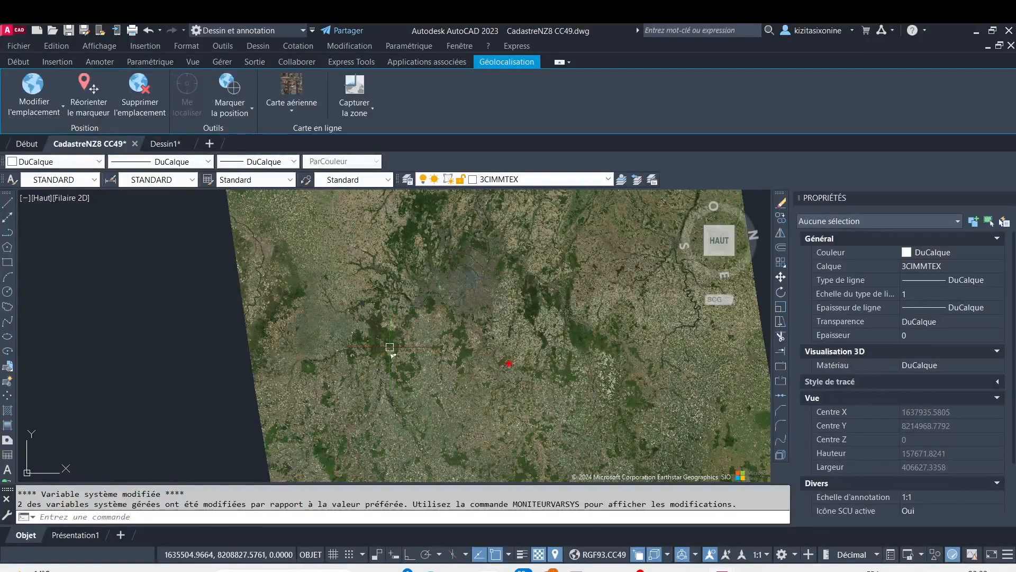
scroll(371, 342, down, 4)
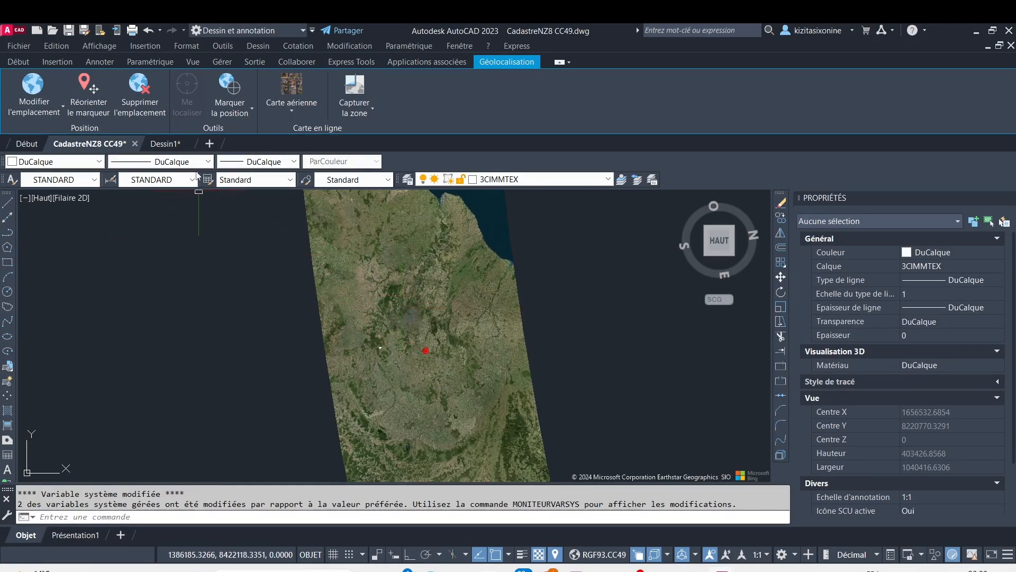
mouse_move(166, 143)
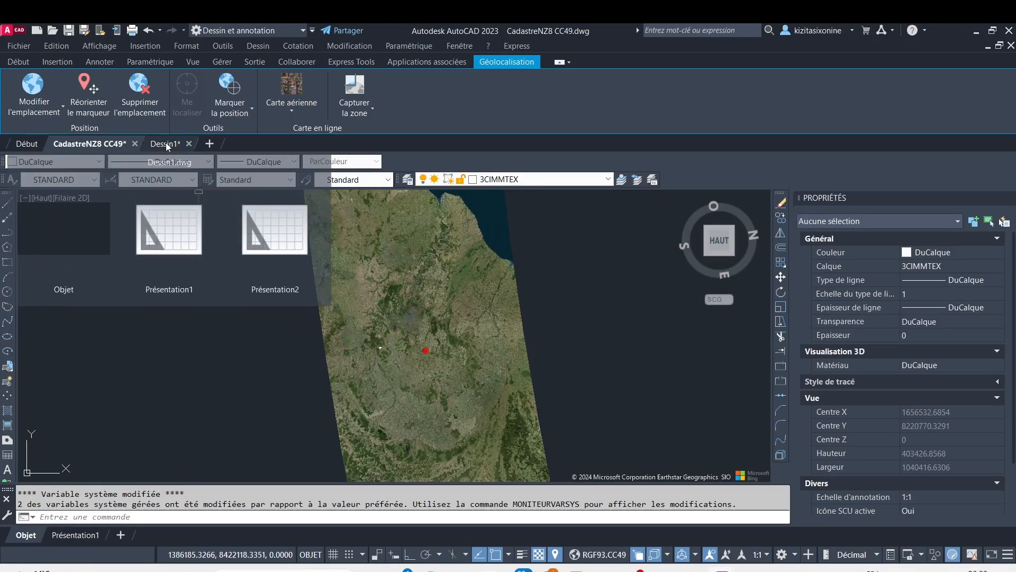
click(166, 142)
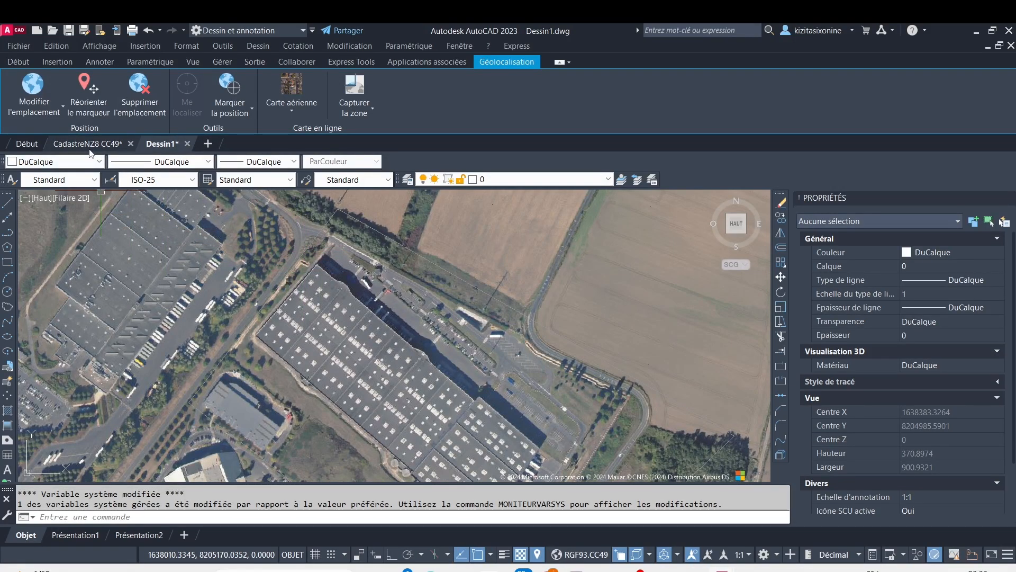
Set the colour of the attached cadastral reference in Dessin1 to Rouge
scroll(286, 319, up, 4)
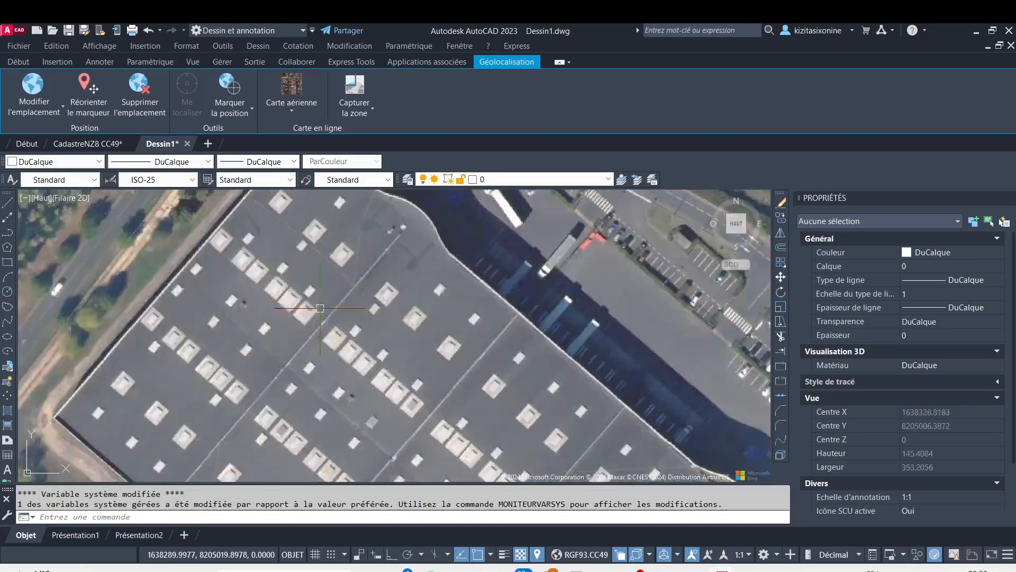
scroll(463, 275, down, 8)
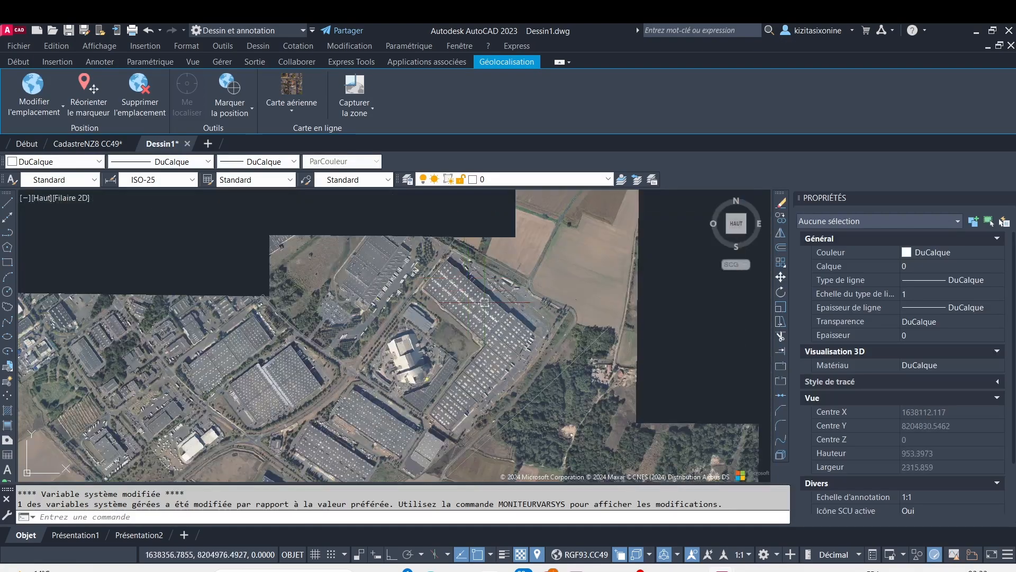
click(504, 330)
click(577, 352)
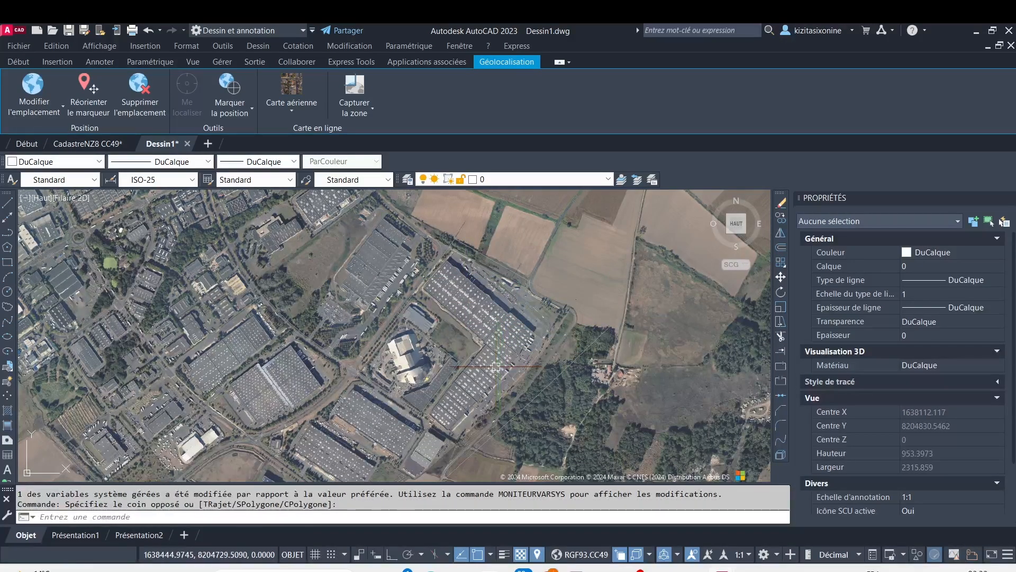
click(526, 415)
click(194, 231)
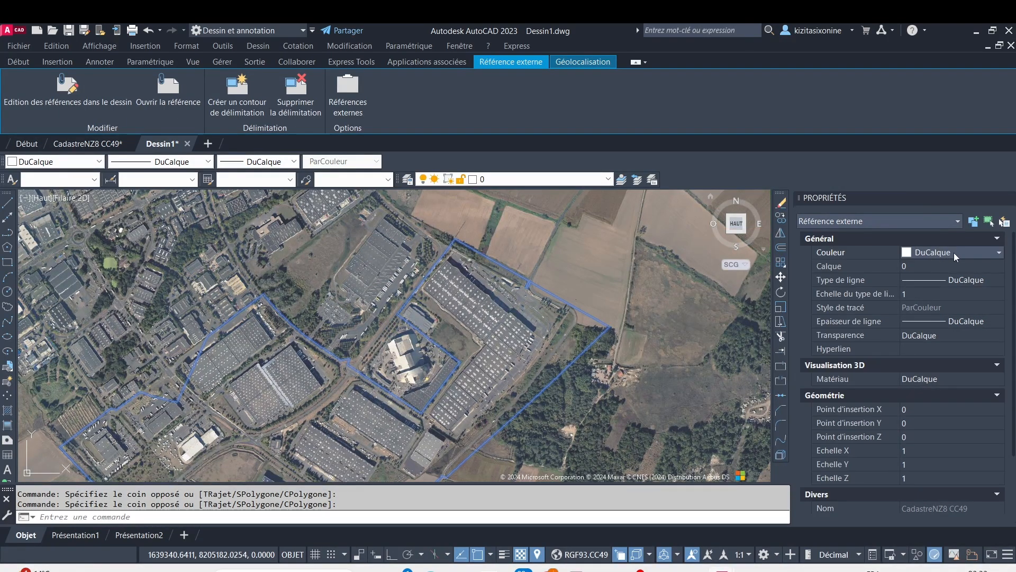
click(999, 253)
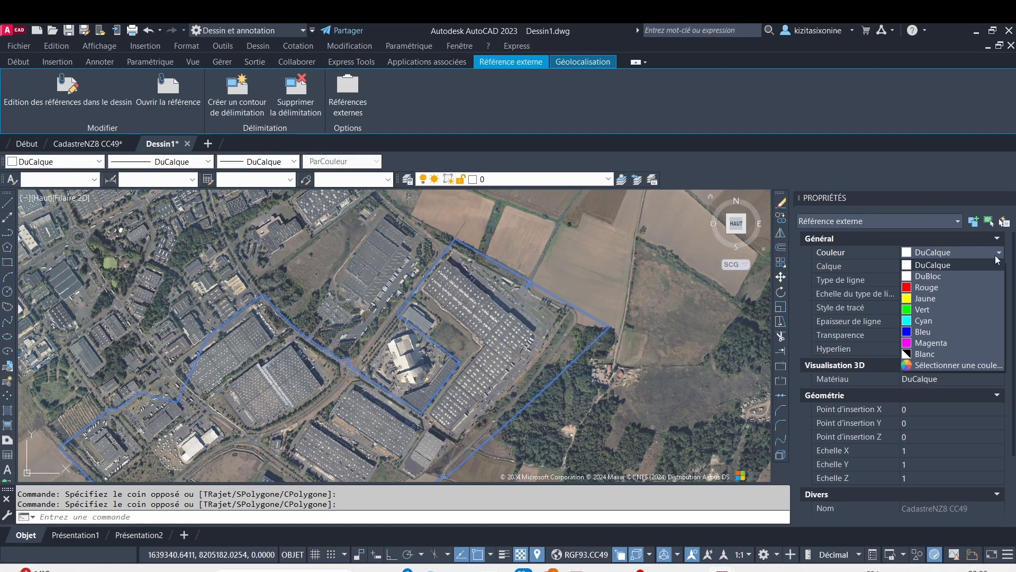
click(926, 288)
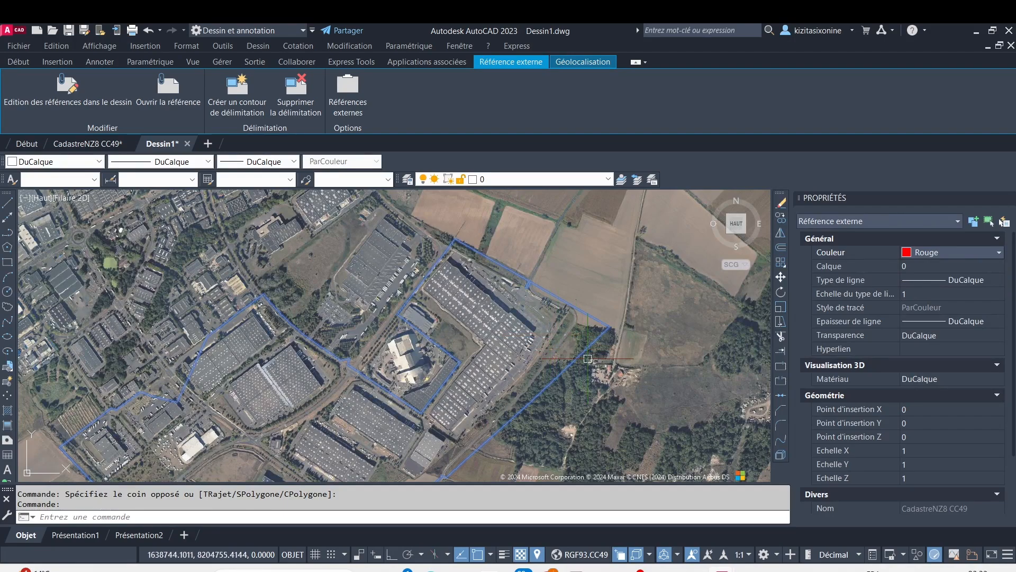
scroll(596, 319, up, 8)
scroll(597, 320, up, 2)
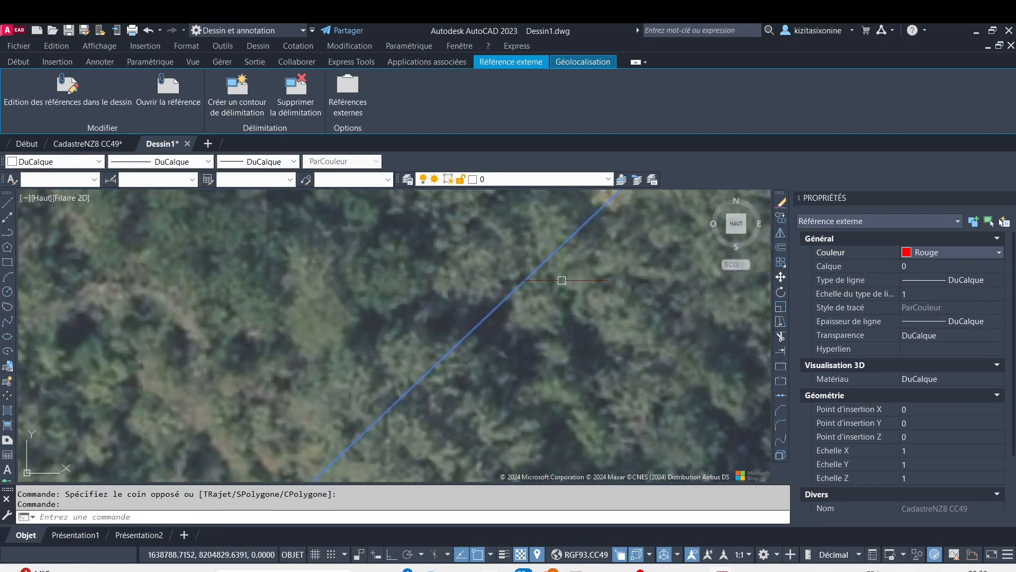
Switch to the CadastreNZ8 CC49 drawing and locate its cadastral linework on the aerial map
click(94, 144)
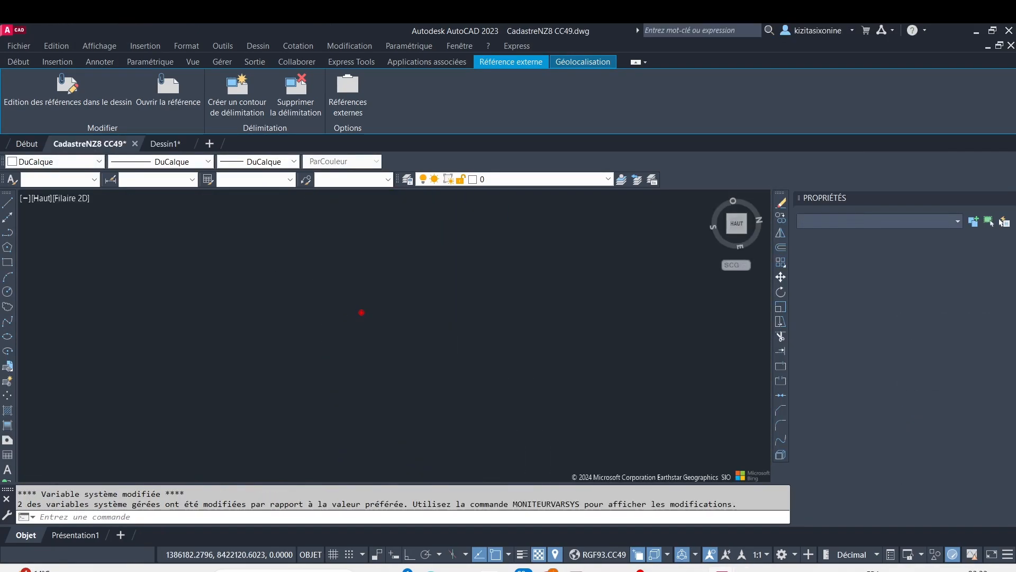
click(254, 243)
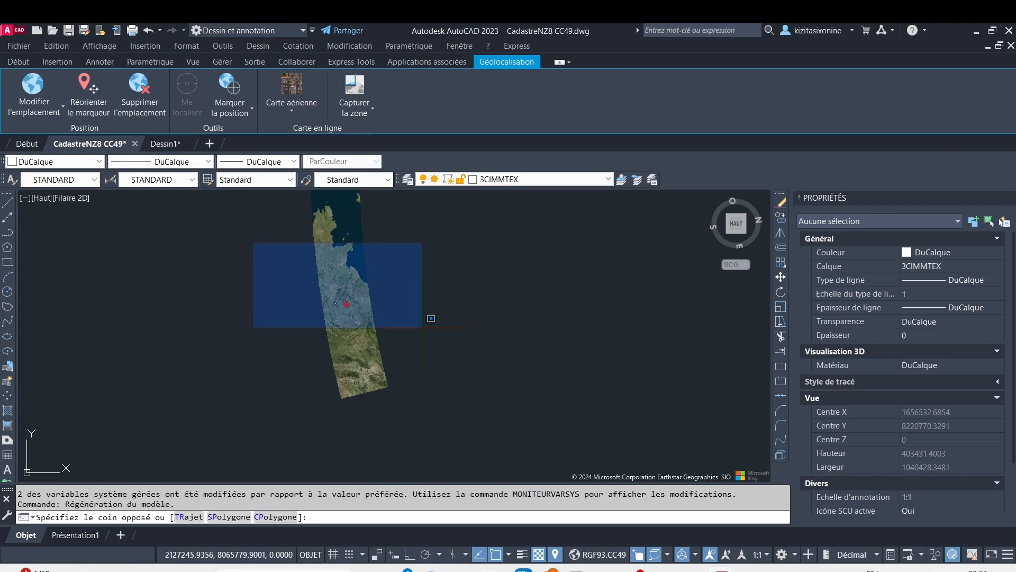
click(431, 318)
scroll(344, 307, up, 4)
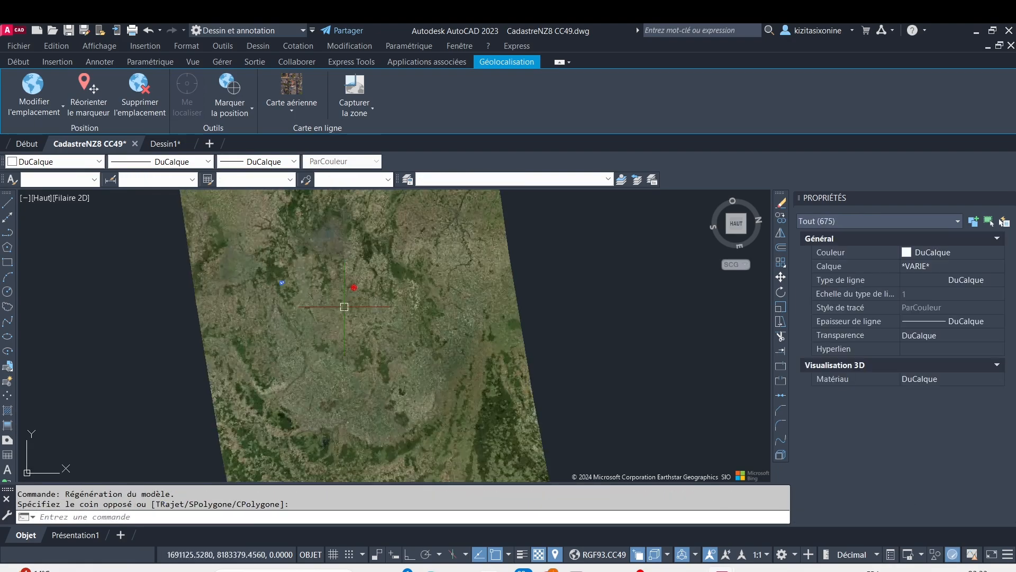
scroll(344, 306, up, 8)
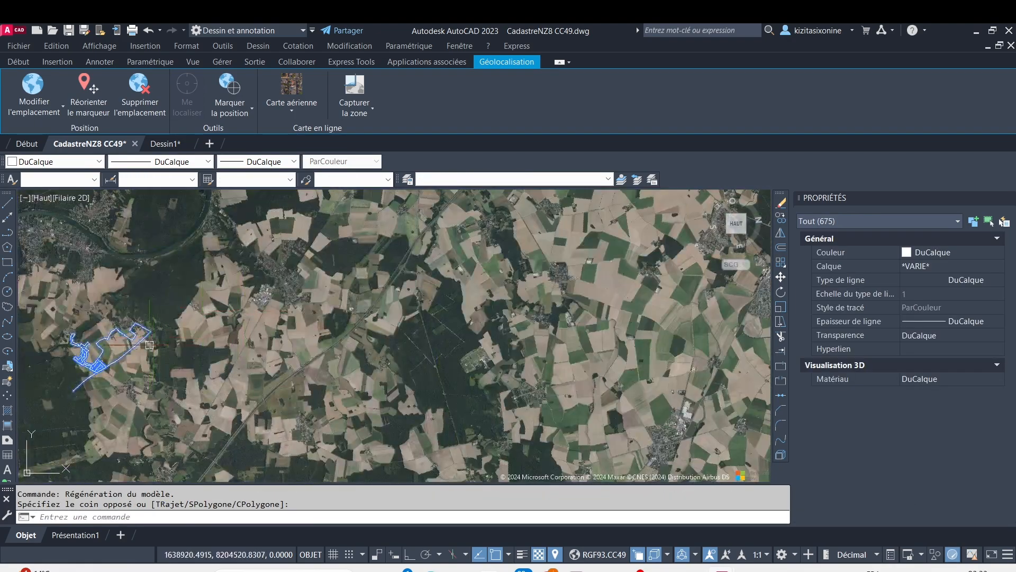
key(Escape)
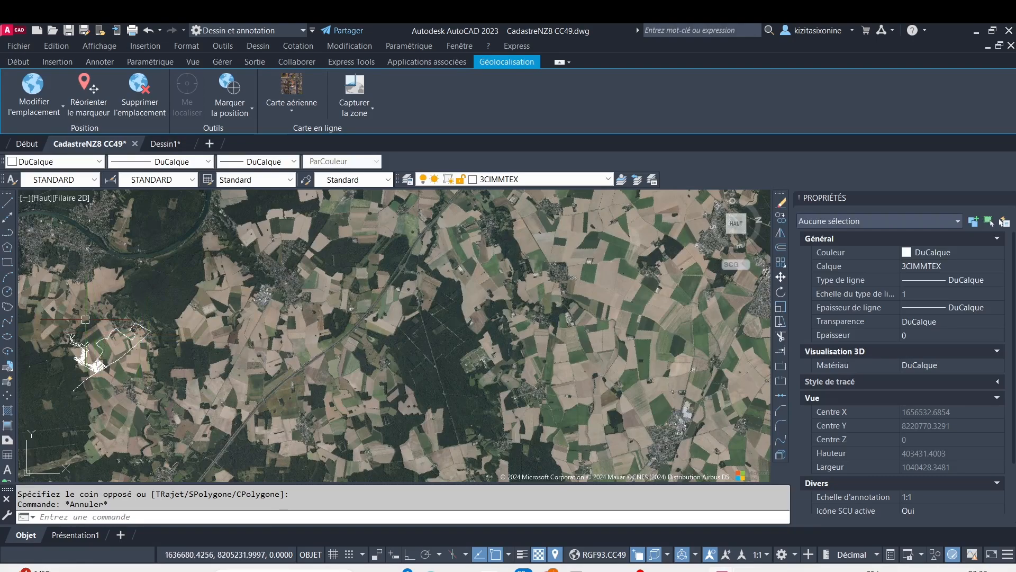
click(68, 319)
click(197, 422)
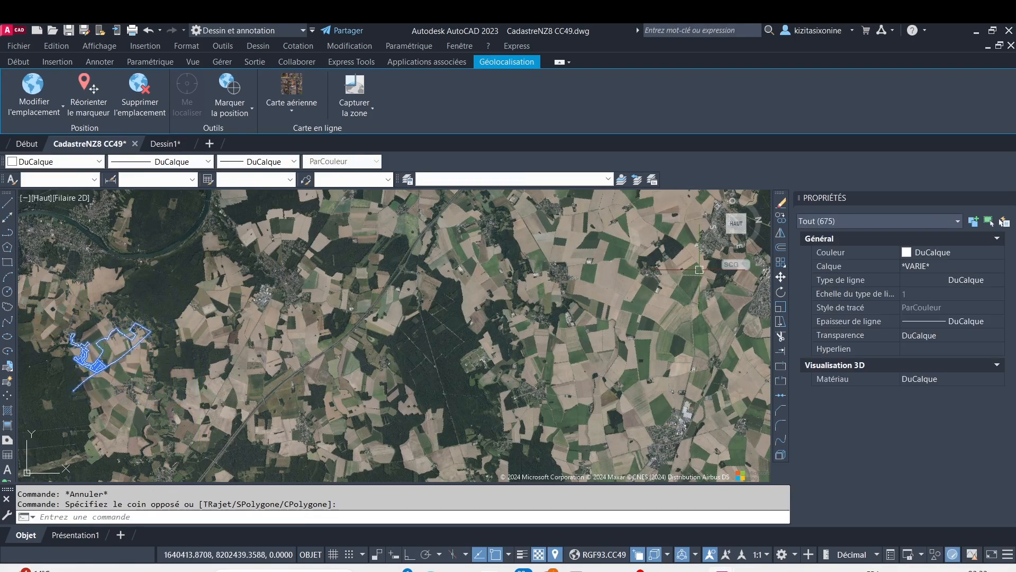
click(998, 254)
click(976, 263)
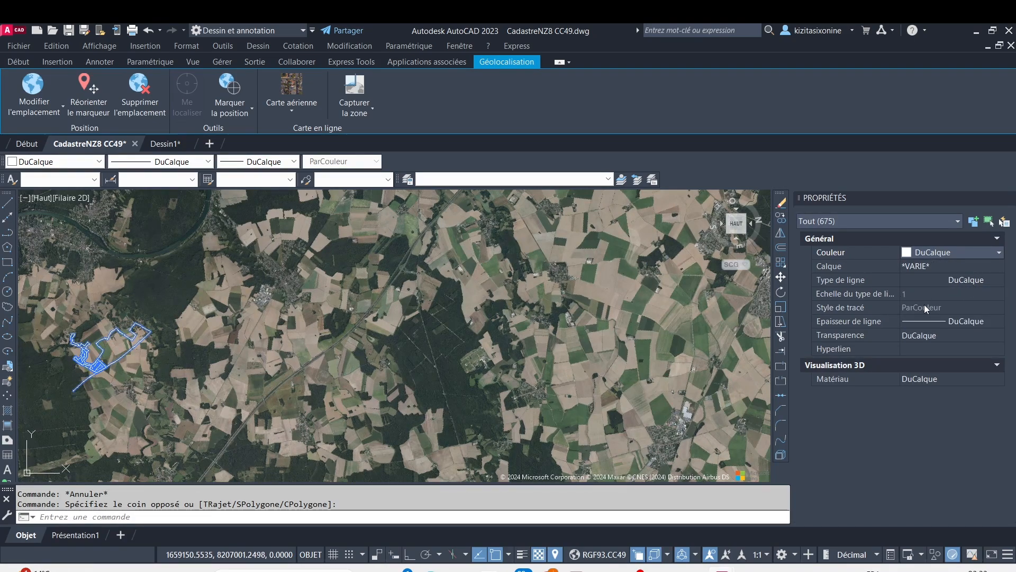
click(907, 293)
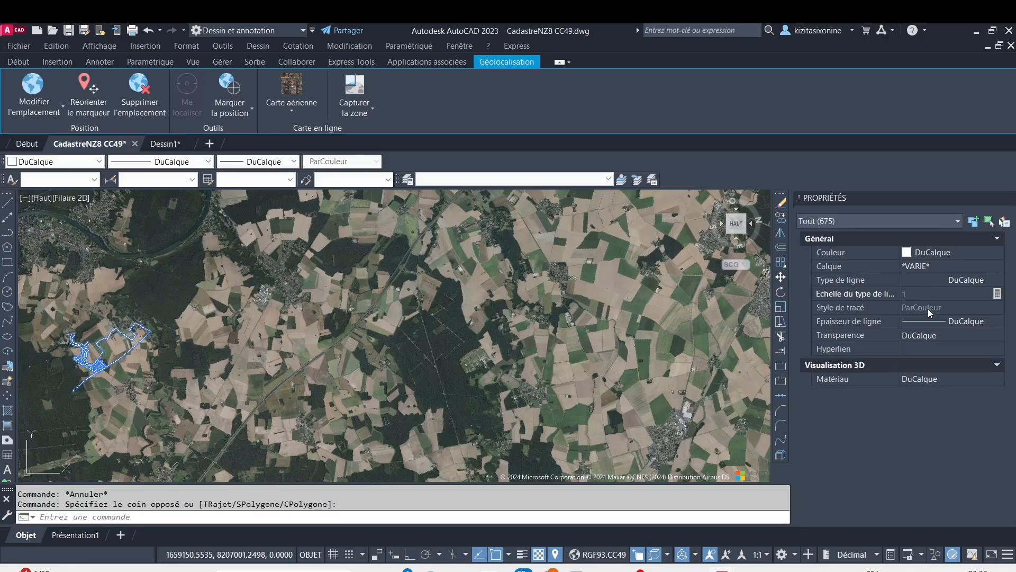
key(Escape)
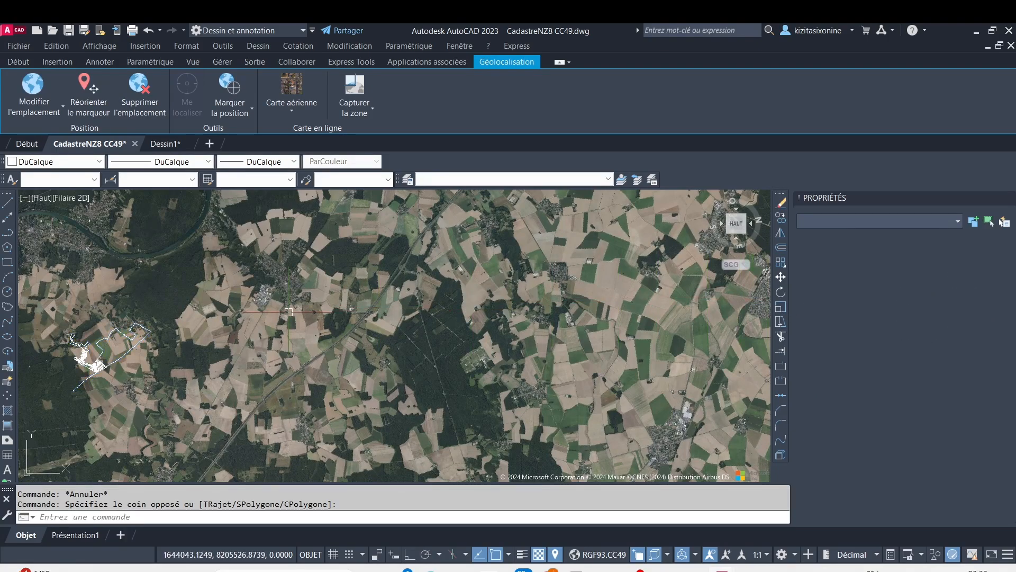
Set the lineweight of the outer boundary polyline on layer 1SECTION to 0.50 mm
click(129, 350)
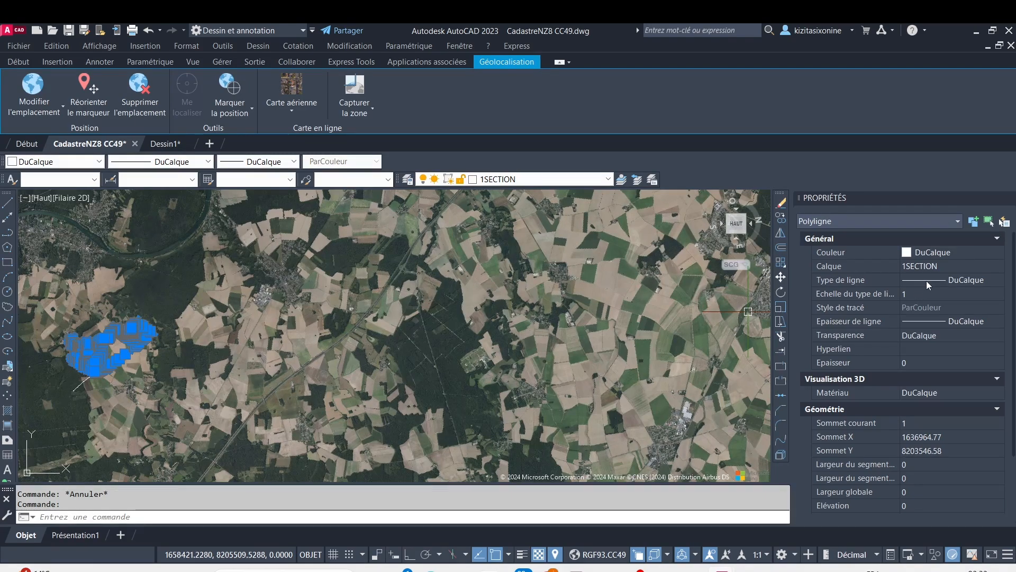
click(936, 281)
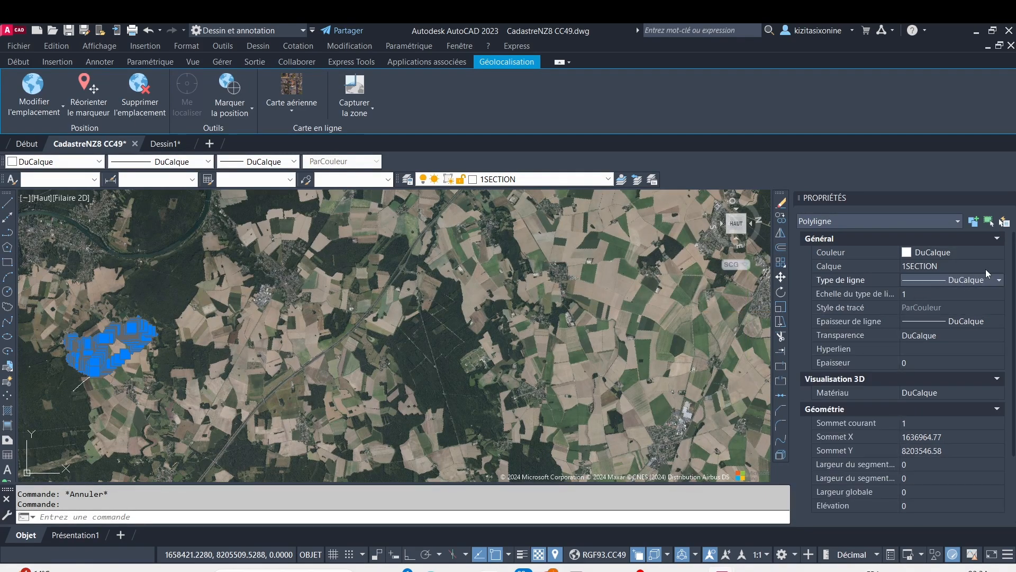
click(1000, 280)
click(1000, 281)
click(939, 320)
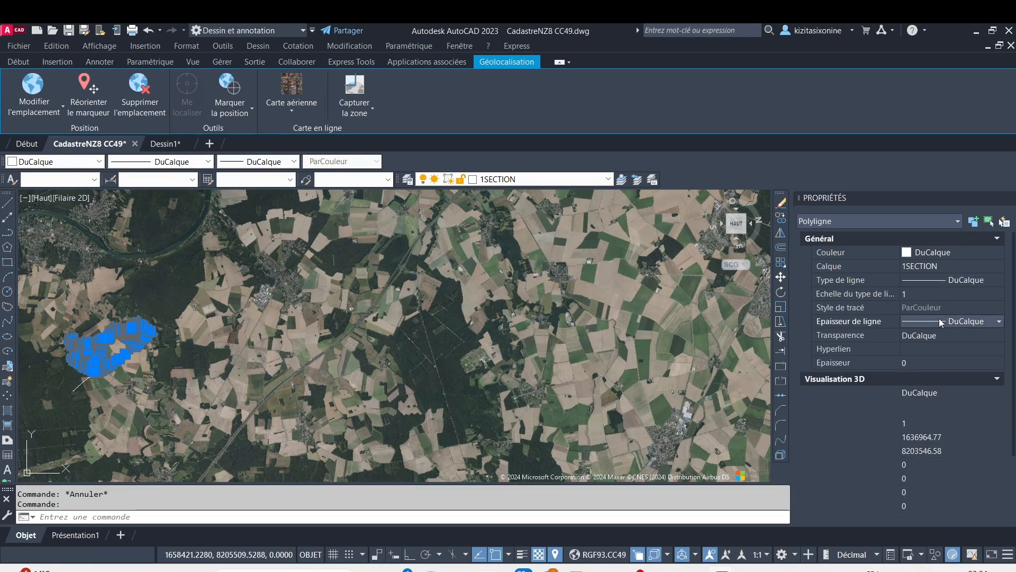
click(998, 323)
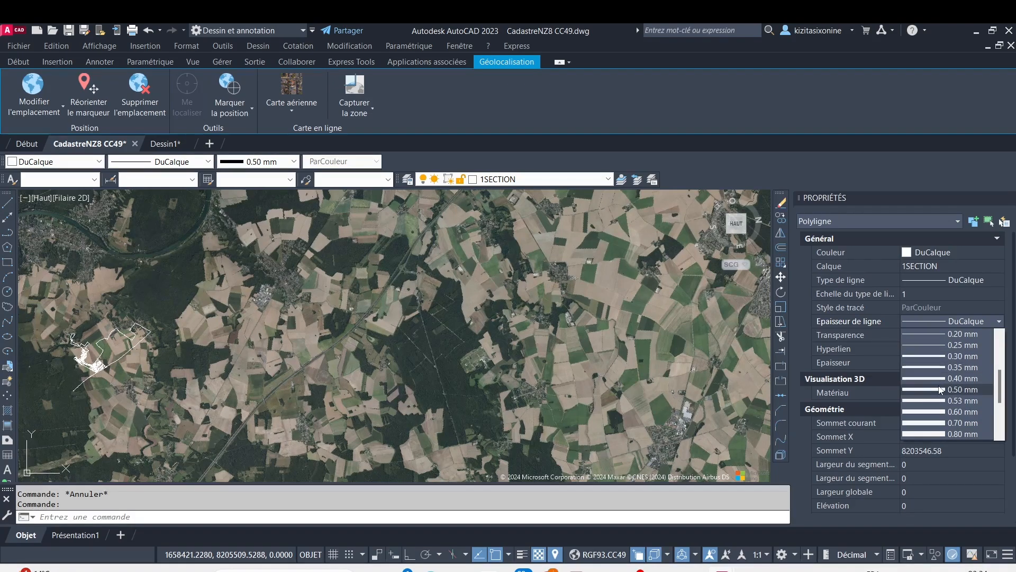
click(941, 391)
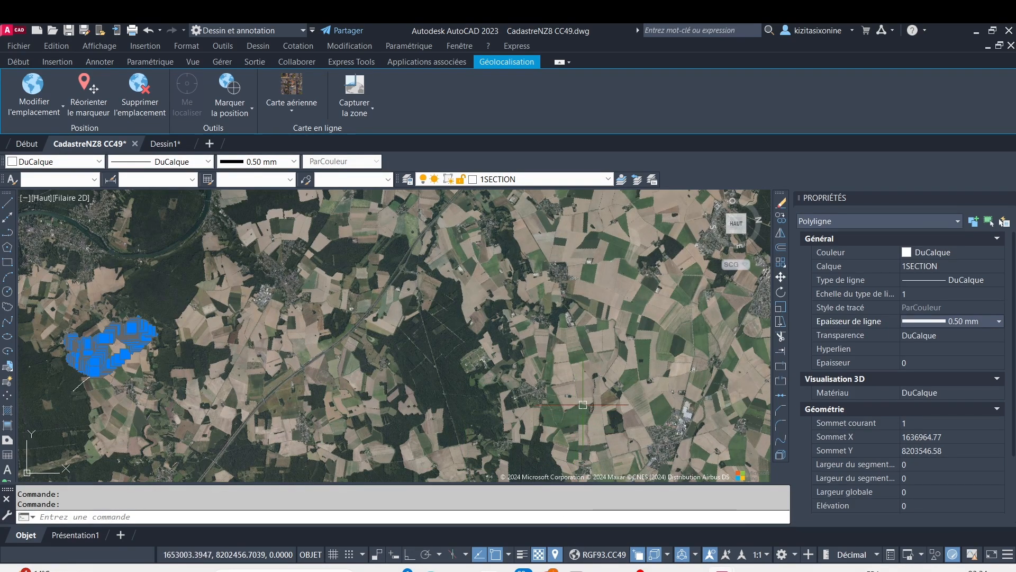
key(Escape)
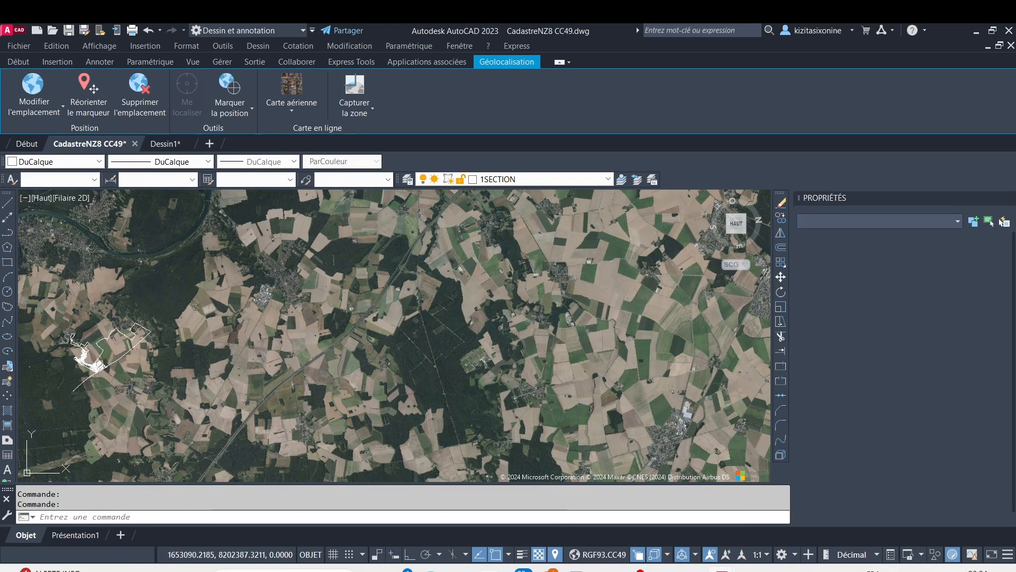
Save CadastreNZ8 CC49 and reload the modified external reference in Dessin1, ending the xref comparison
key(ctrl+s)
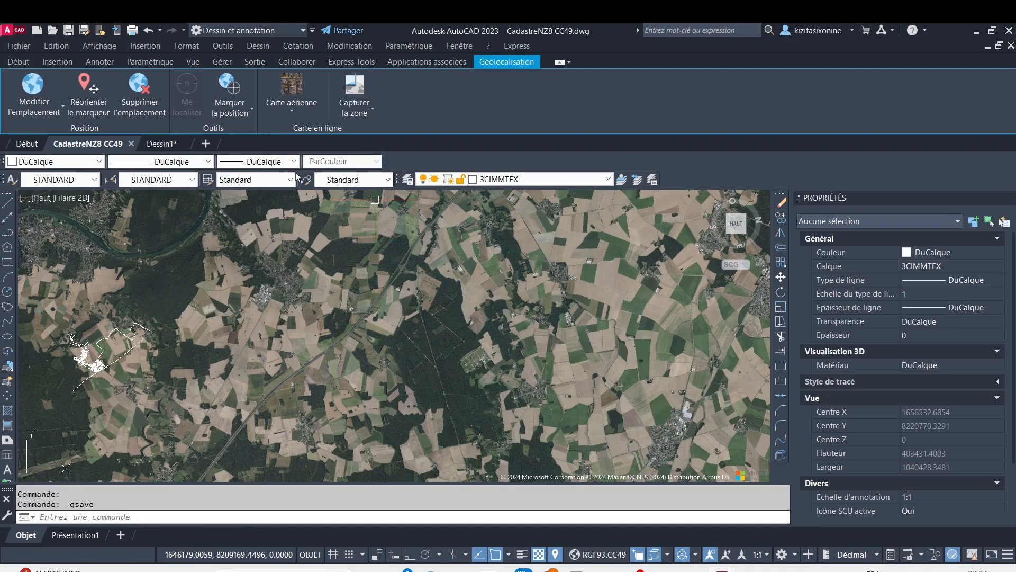
click(163, 142)
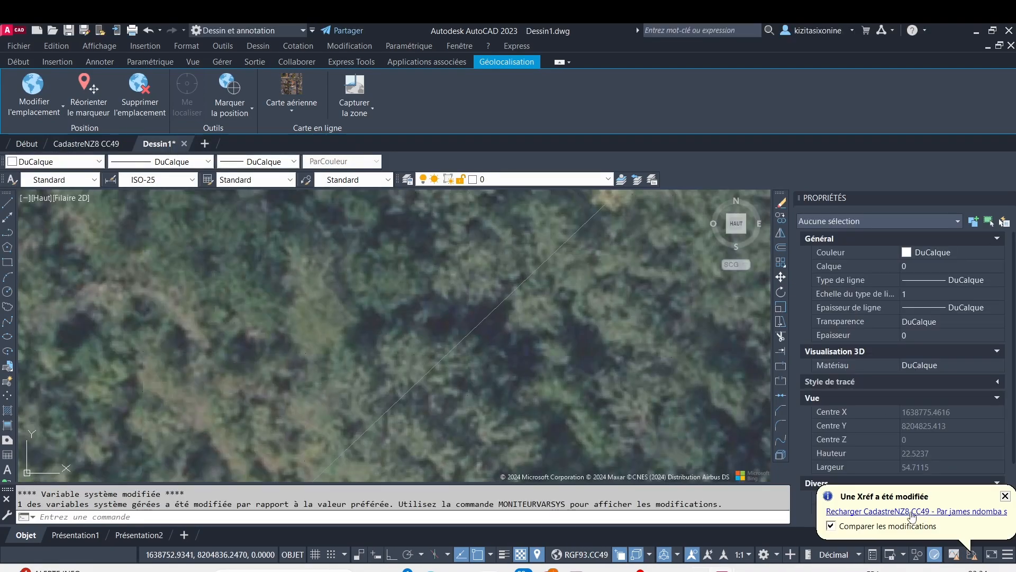
click(913, 513)
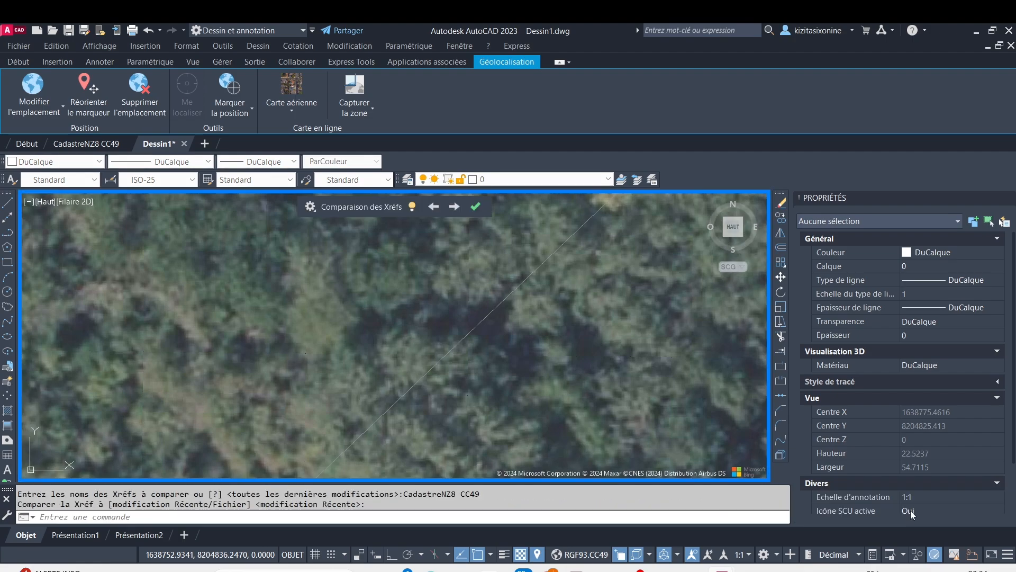
click(475, 207)
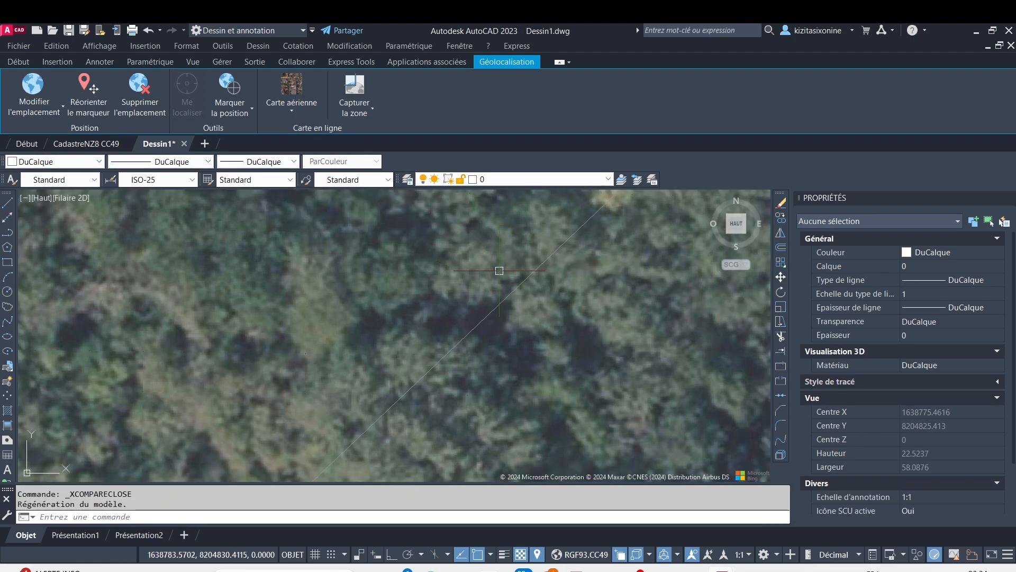
Turn on the lineweight display in Dessin1 for the cadastral boundary crossing the woods beside the warehouses
scroll(509, 295, down, 8)
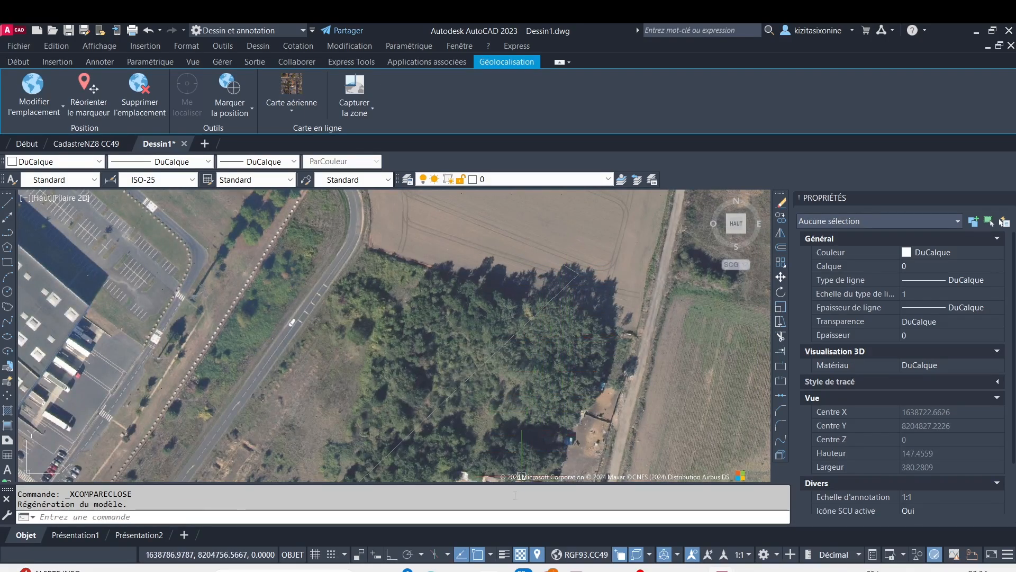
click(504, 554)
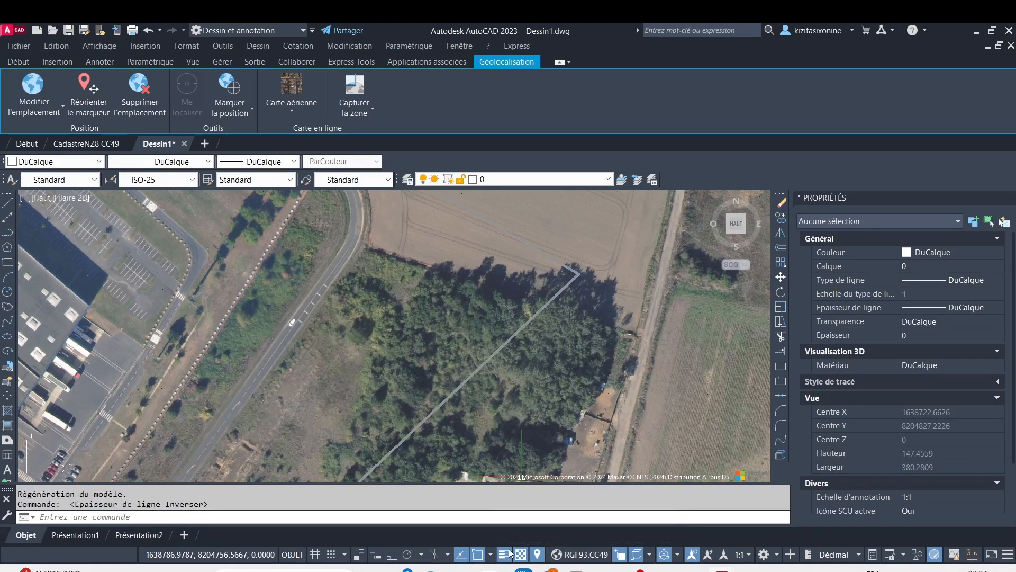
scroll(536, 264, up, 4)
scroll(537, 272, down, 10)
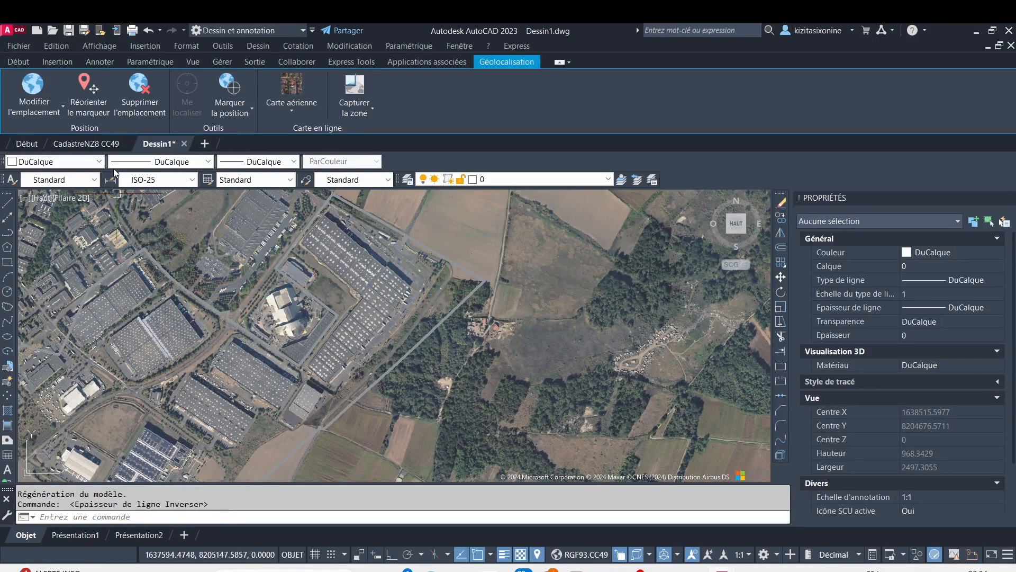
In the CadastreNZ8 CC49 drawing, set the current object colour to Rouge with nothing selected
click(99, 144)
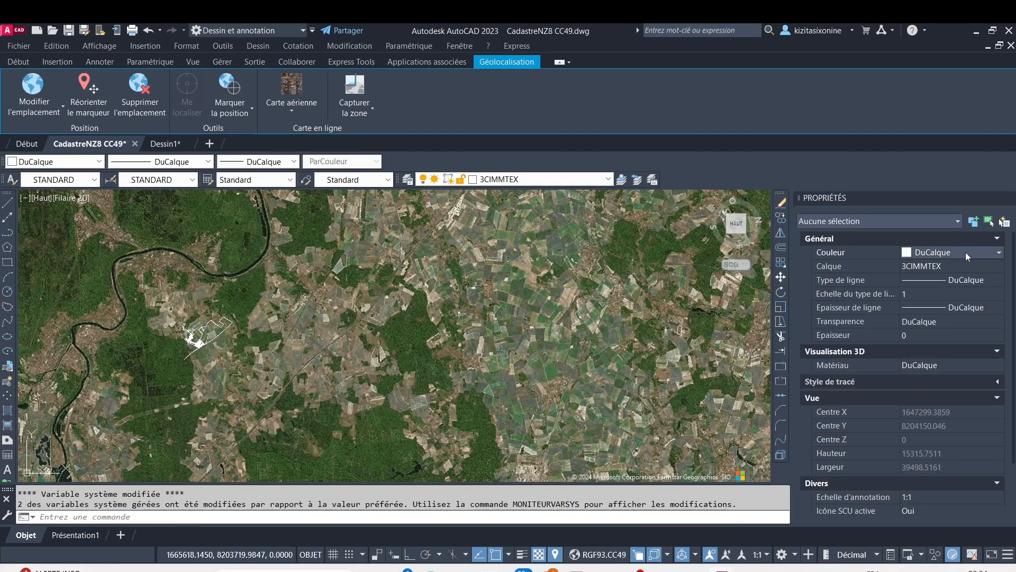
click(970, 251)
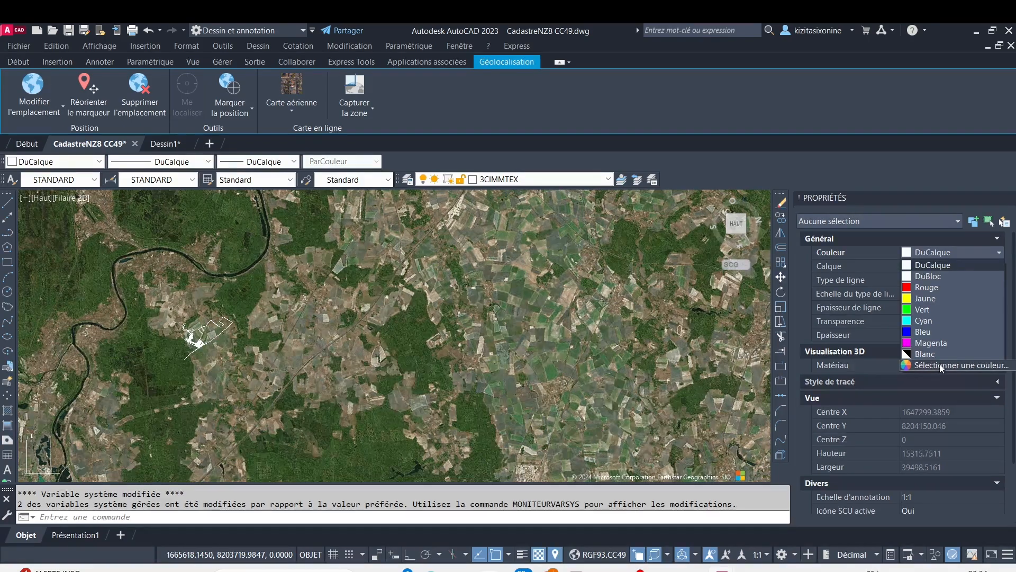
click(927, 288)
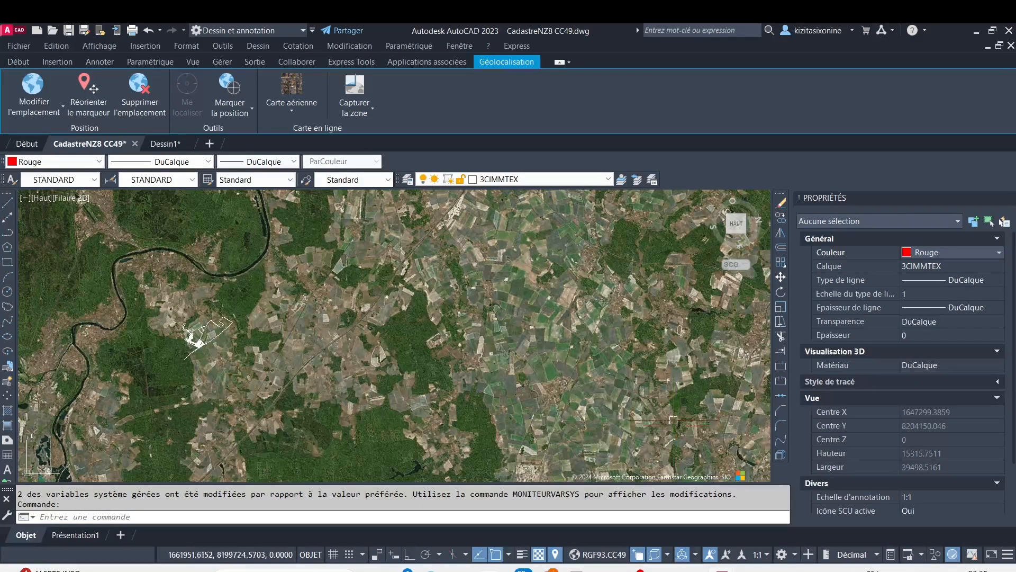
Save the colour change in CadastreNZ8 CC49, reload the reference in Dessin1 and end the comparison
key(ctrl+s)
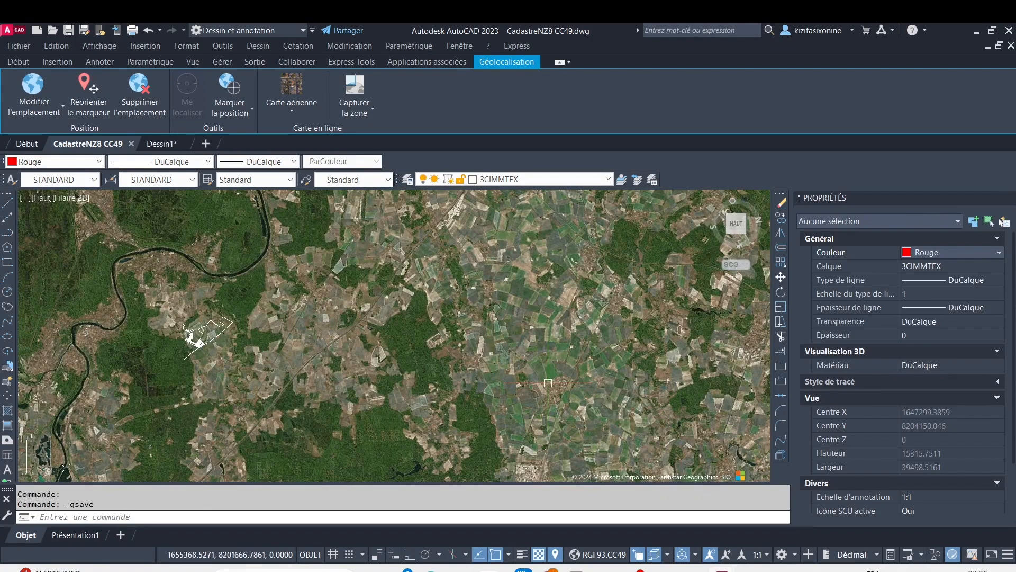
click(170, 145)
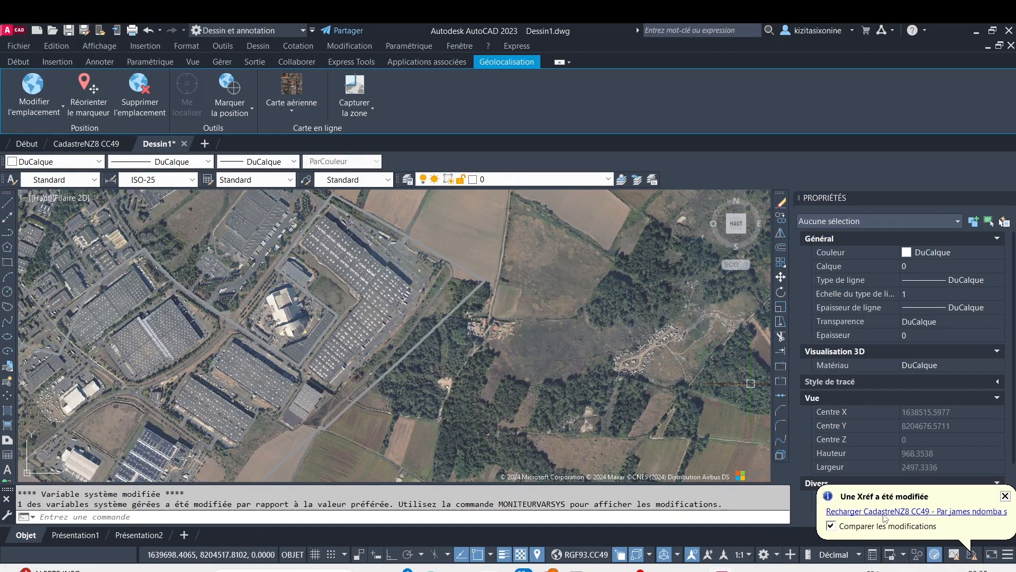
click(883, 512)
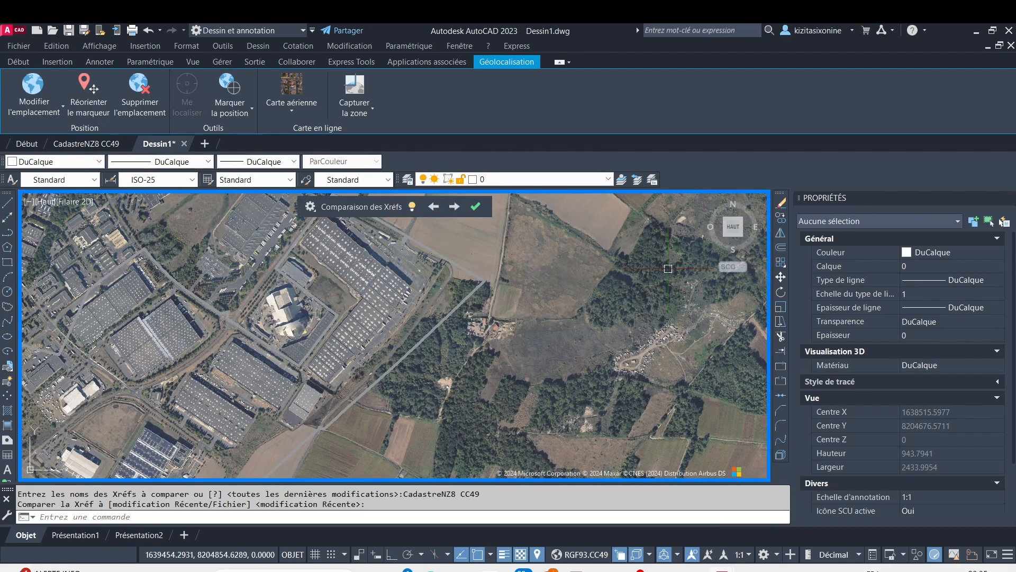
click(476, 207)
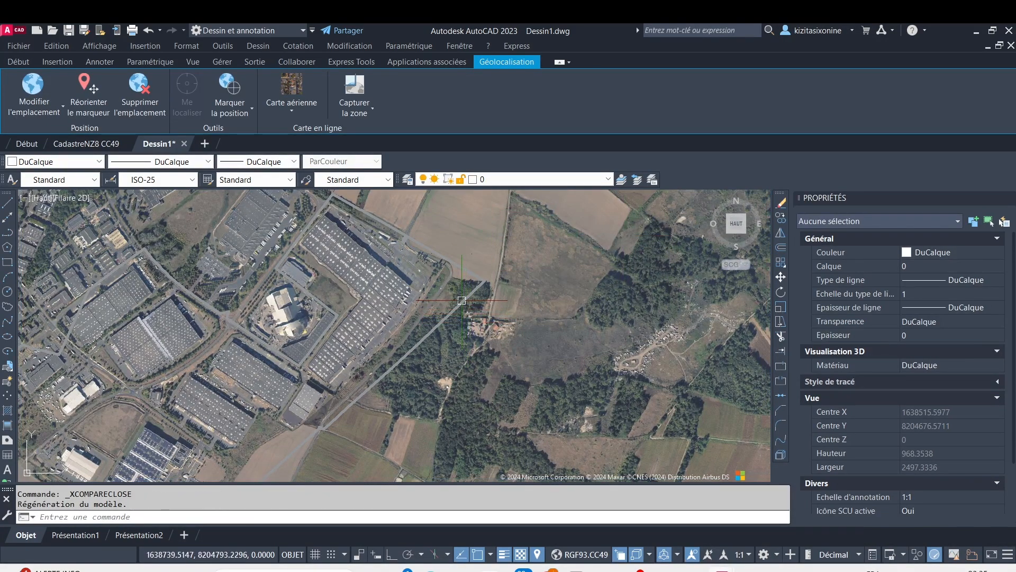
Examine how the cadastral reference's outlines and thickened boundary show against the warehouse imagery in Dessin1
scroll(462, 300, down, 3)
scroll(446, 279, up, 6)
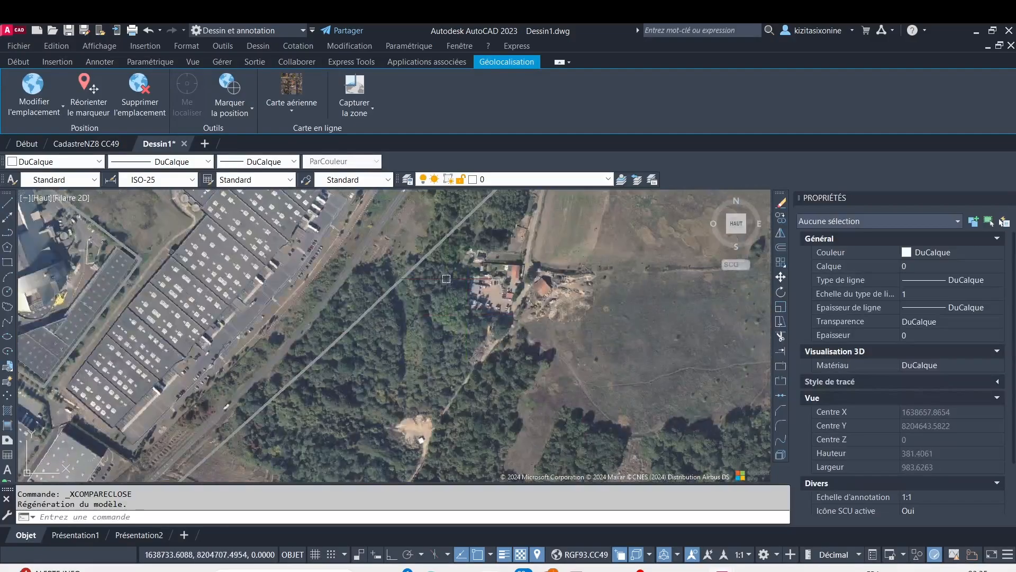
click(431, 257)
scroll(500, 290, down, 3)
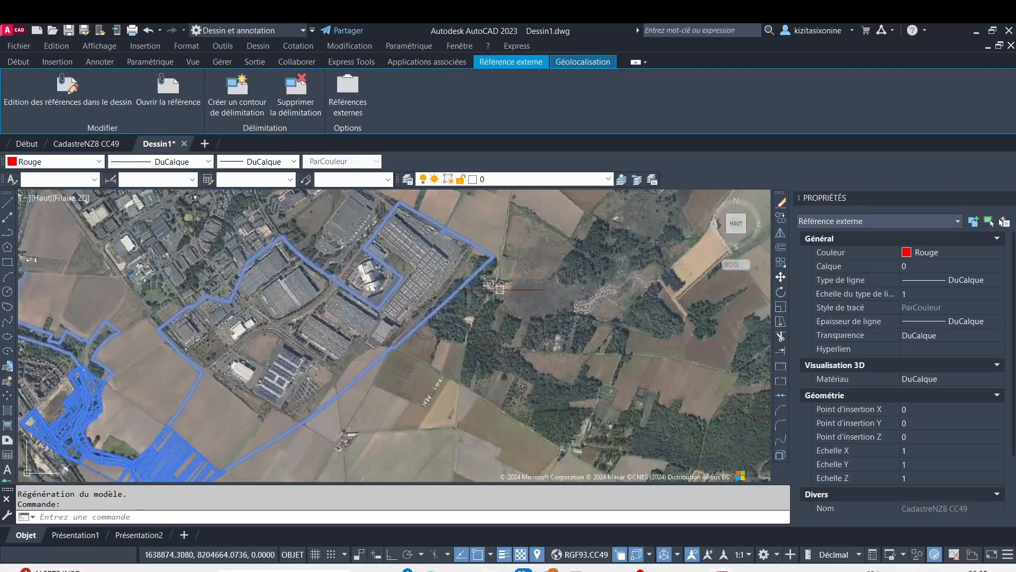
key(Escape)
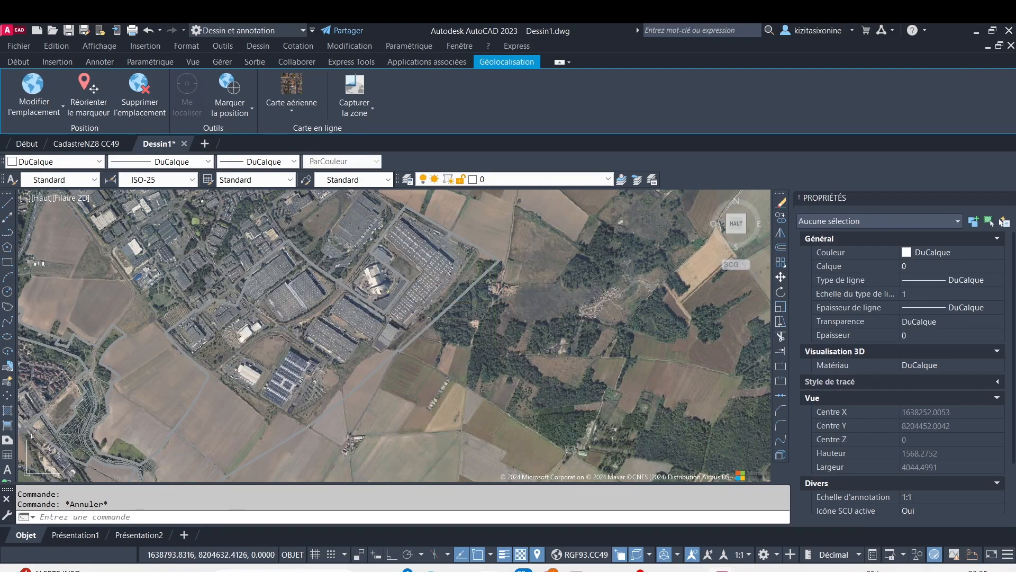
key(ctrl+s)
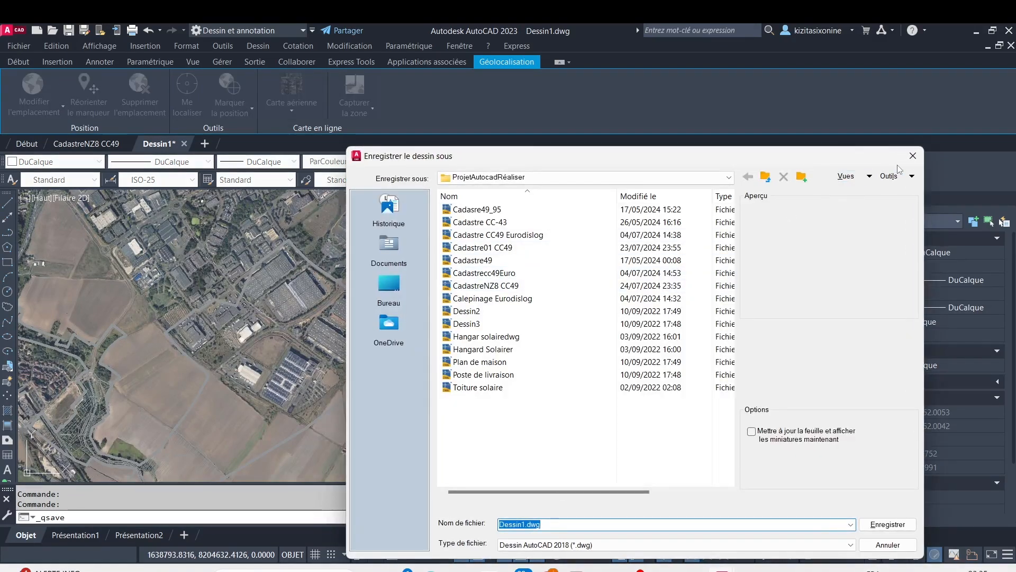
click(908, 159)
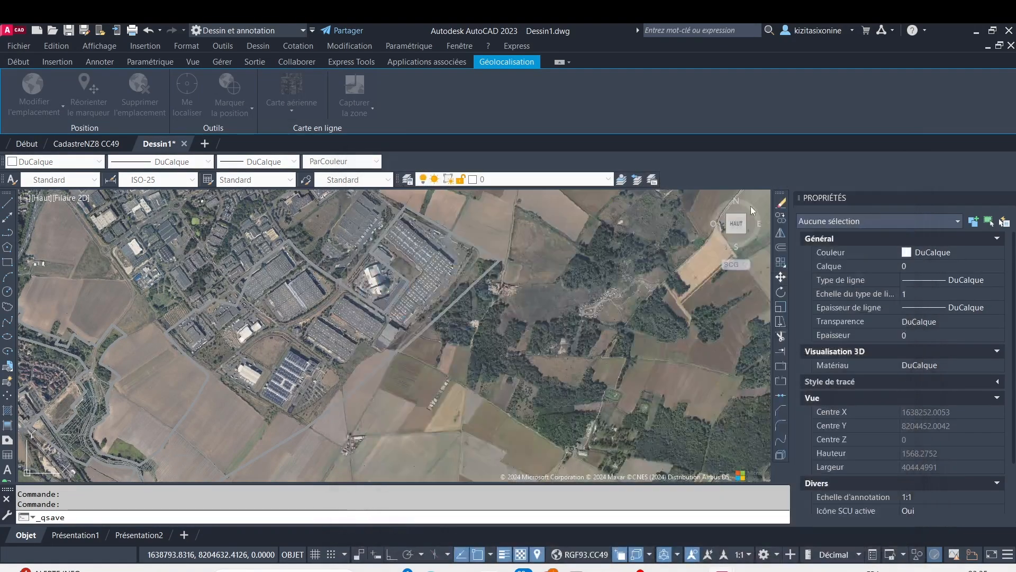
Select the cadastral reference in Dessin1 and check its colour property
click(498, 257)
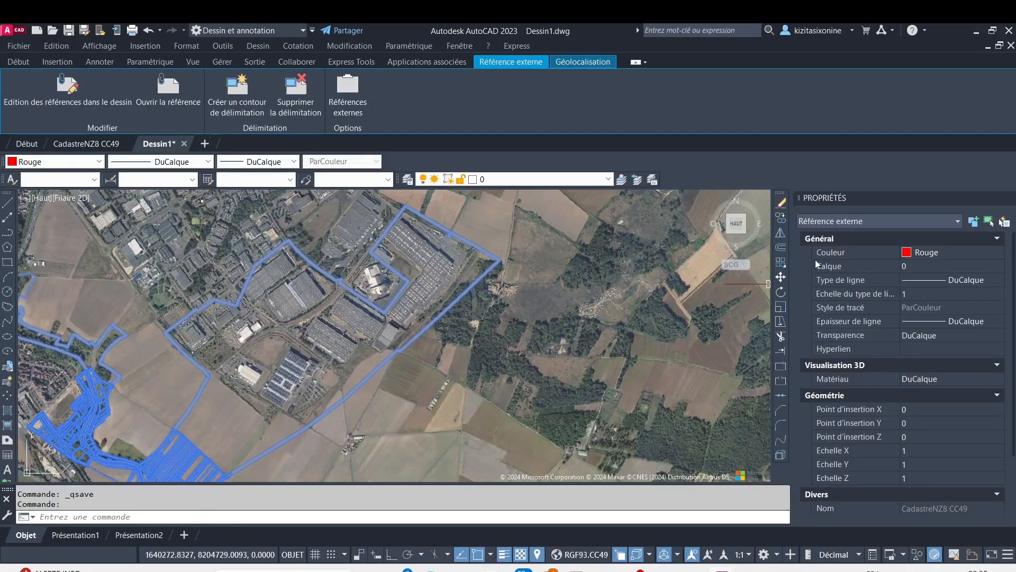
click(932, 256)
click(605, 292)
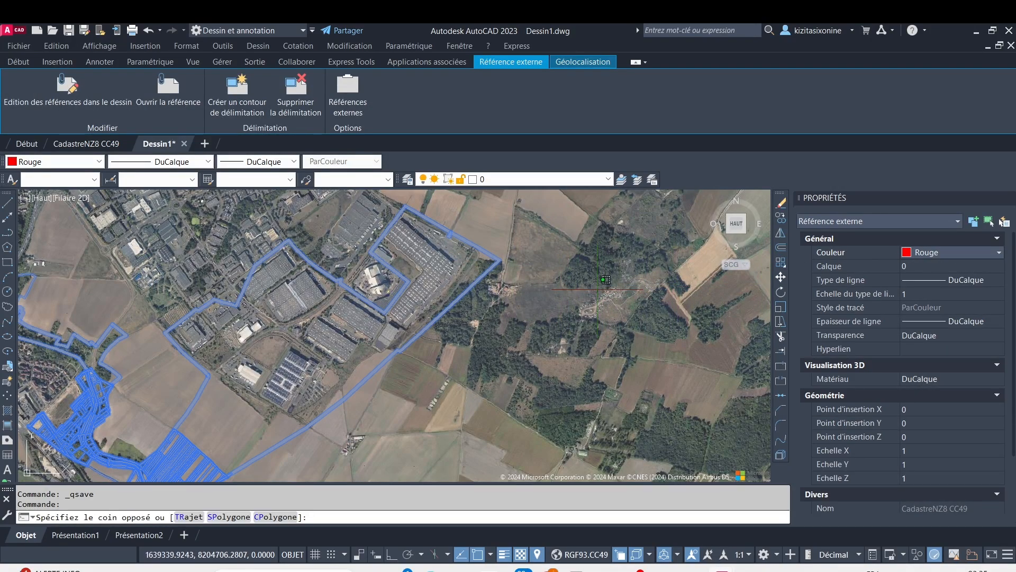
Clear the cadastral reference selection and examine the large warehouse roof's northern corner on the aerial imagery
key(Escape)
key(Escape)
scroll(498, 266, up, 3)
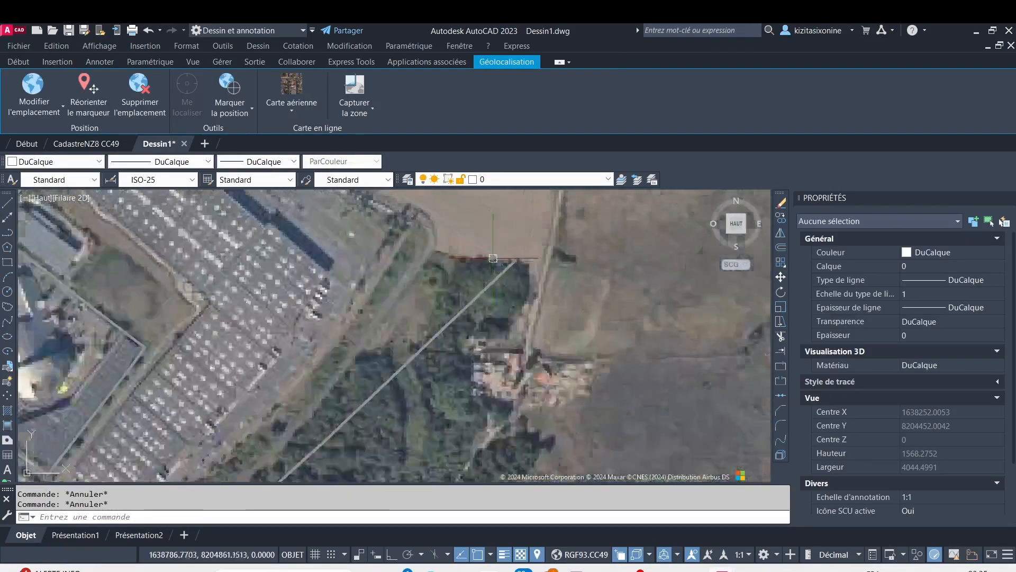
middle_drag(268, 291, 458, 331)
middle_drag(354, 251, 387, 324)
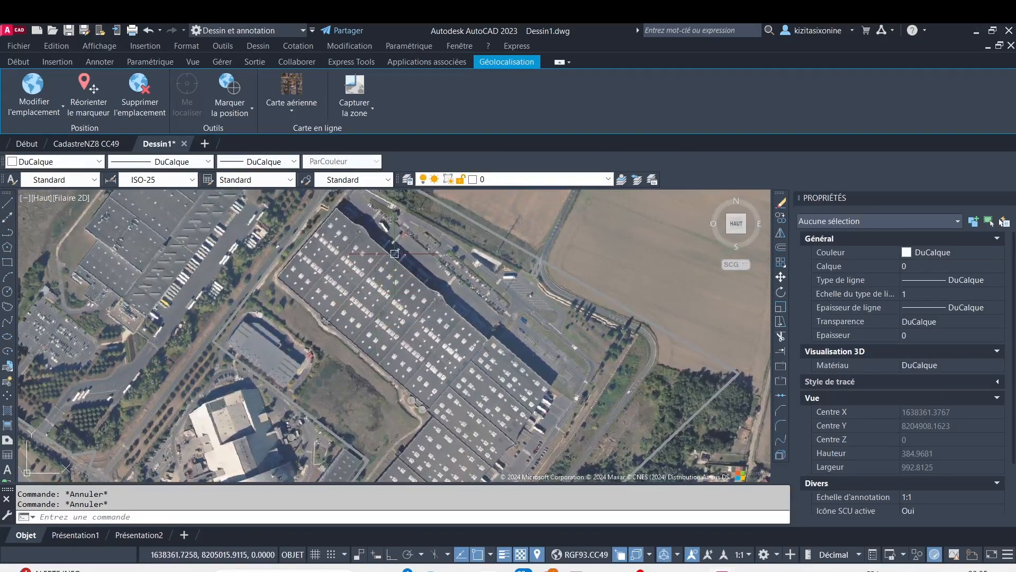
scroll(369, 248, up, 4)
middle_drag(369, 249, 376, 300)
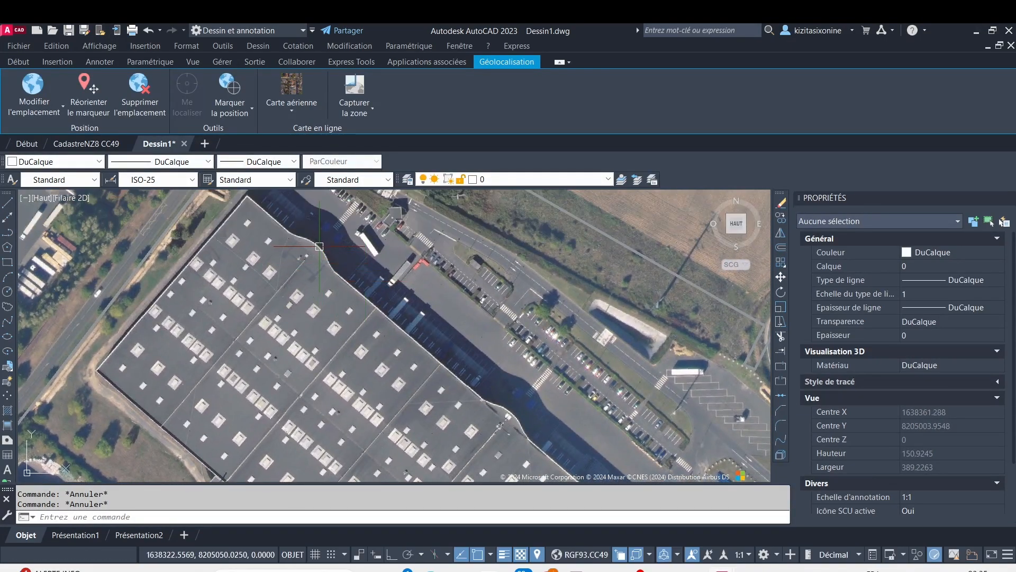
middle_drag(320, 233, 360, 283)
scroll(340, 277, up, 2)
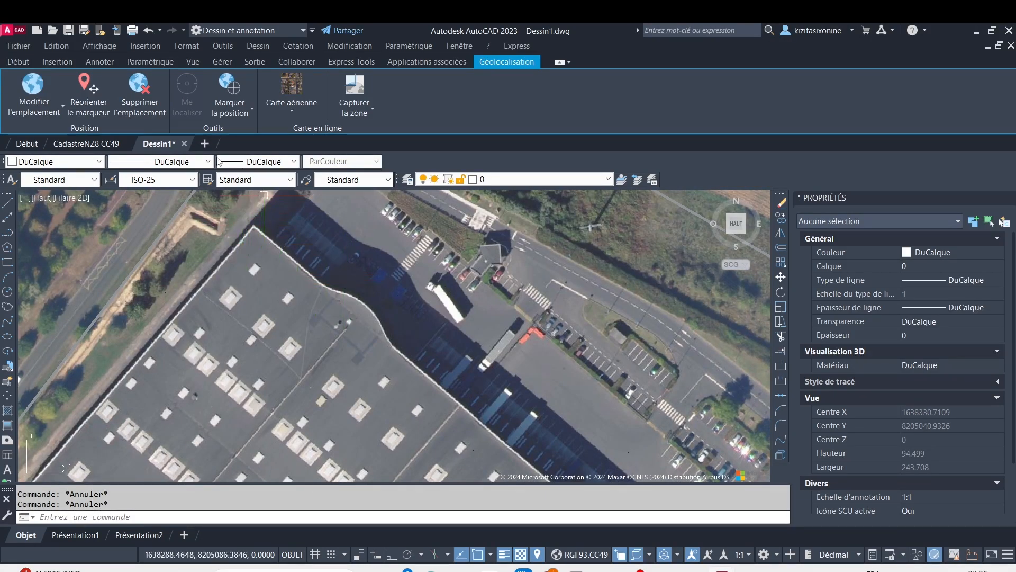
click(19, 62)
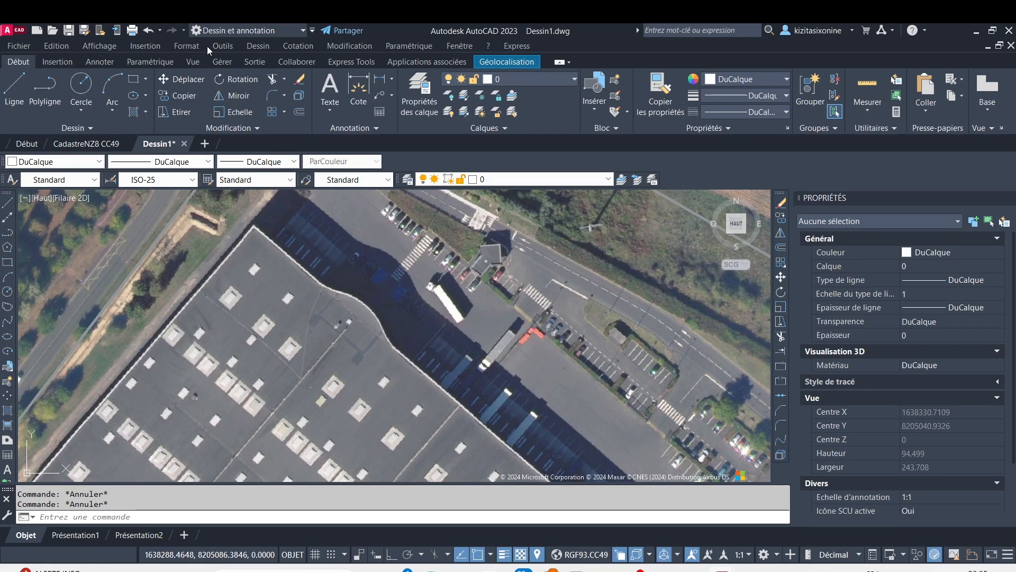
click(408, 93)
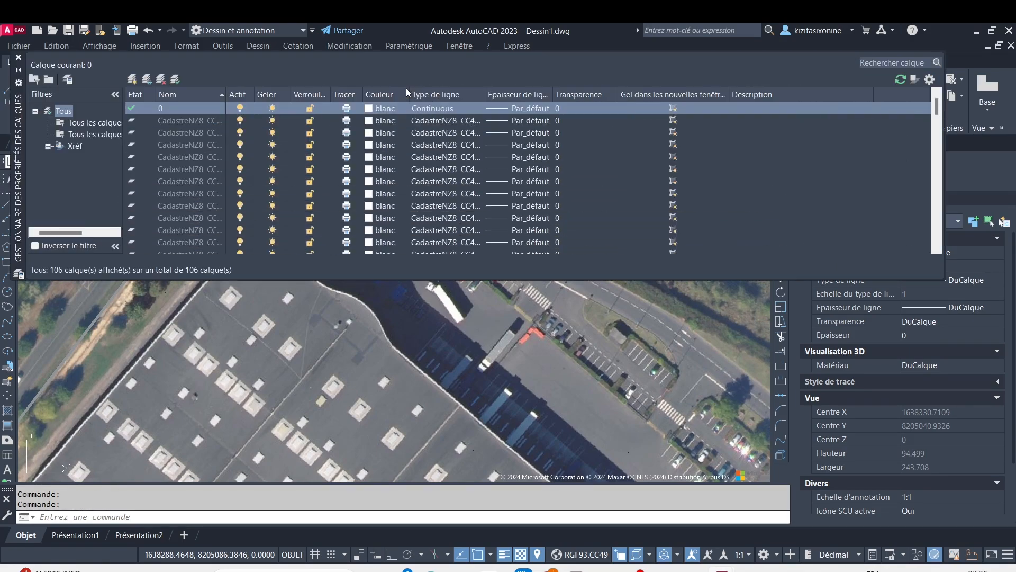
click(19, 58)
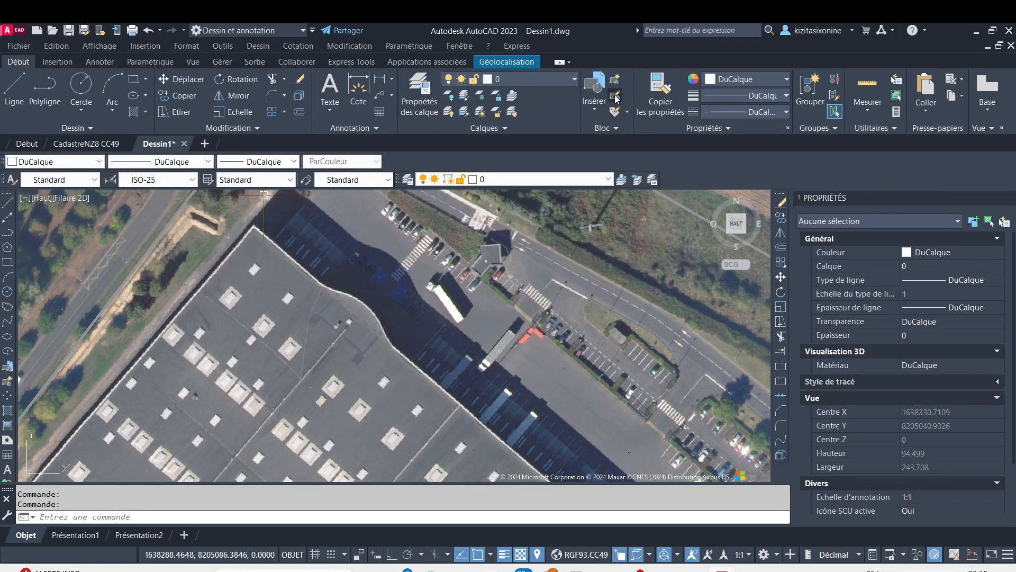
click(616, 128)
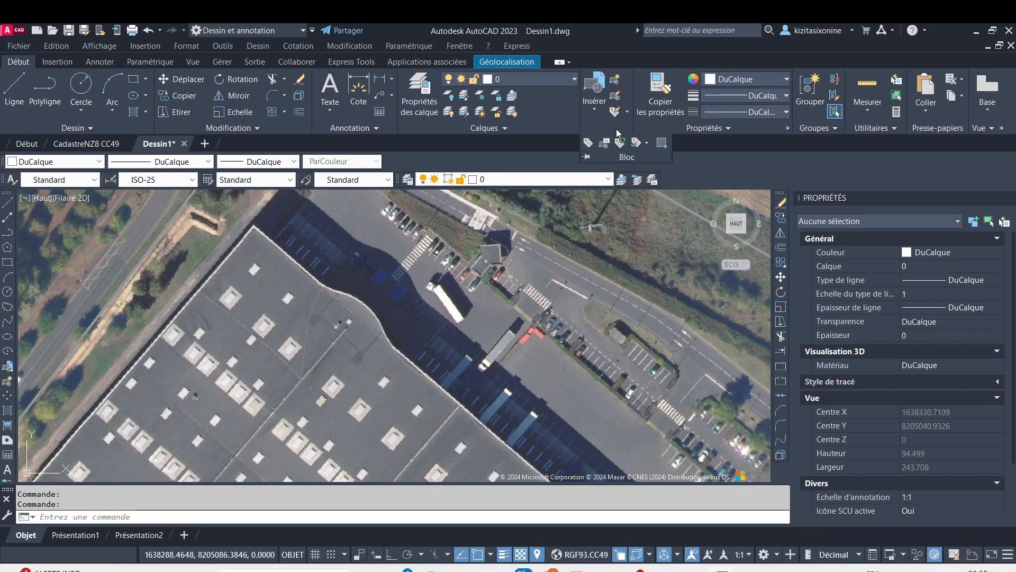
click(618, 95)
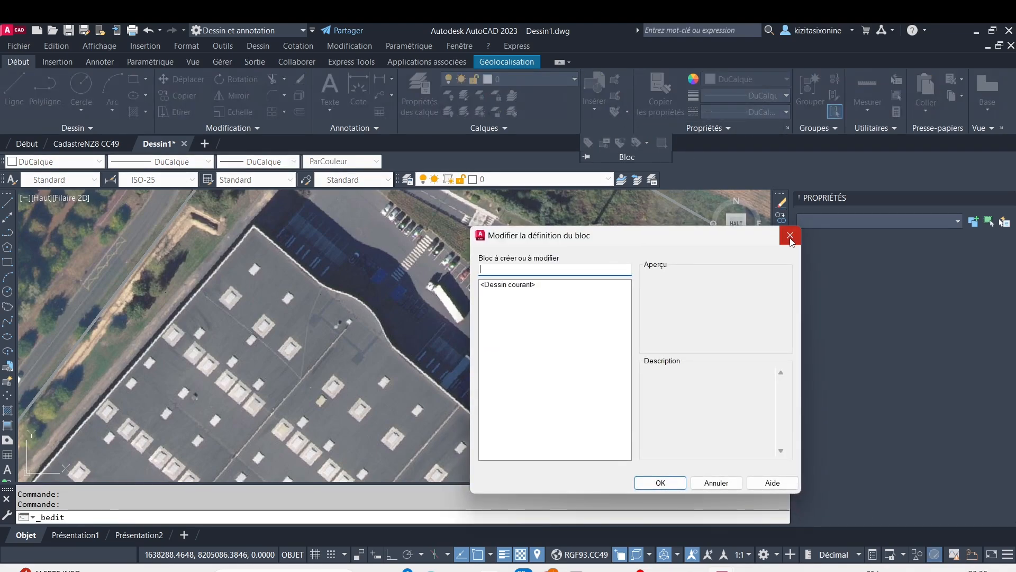
click(791, 239)
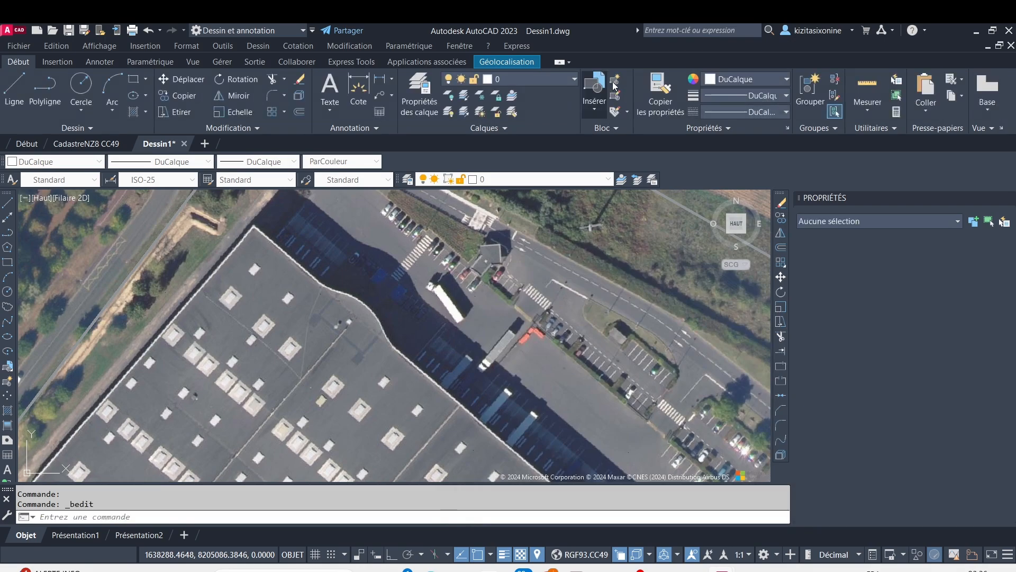
click(615, 82)
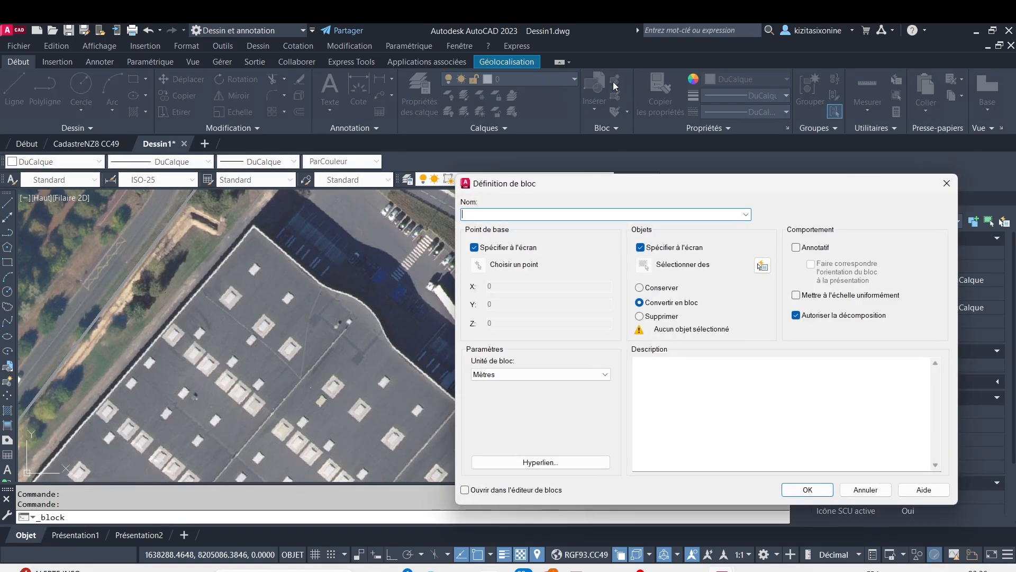
click(946, 184)
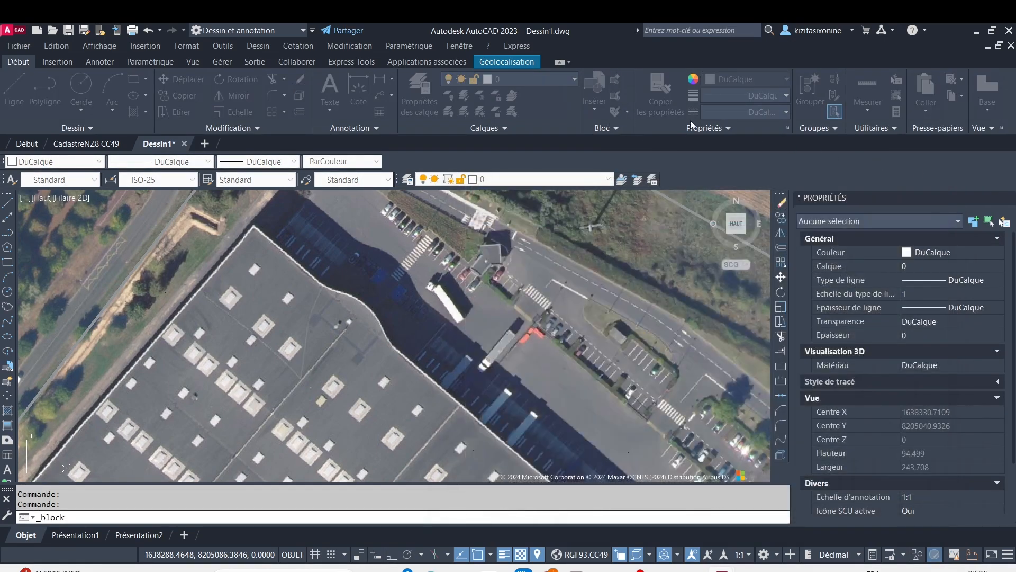
Try to insert the Talesun410 panel block from the recent blocks, cancelling each choice about its existing definition
click(595, 101)
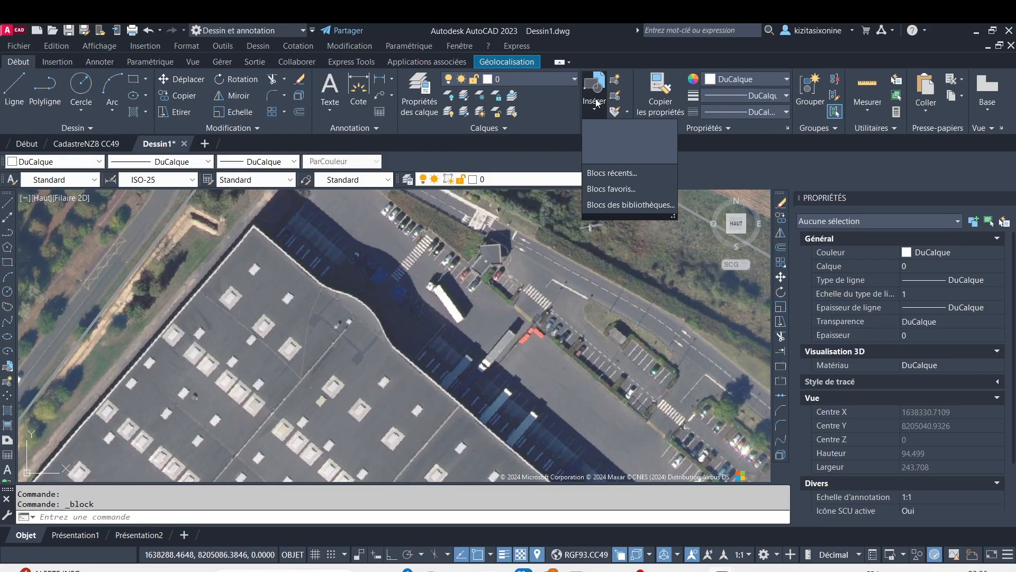
click(623, 173)
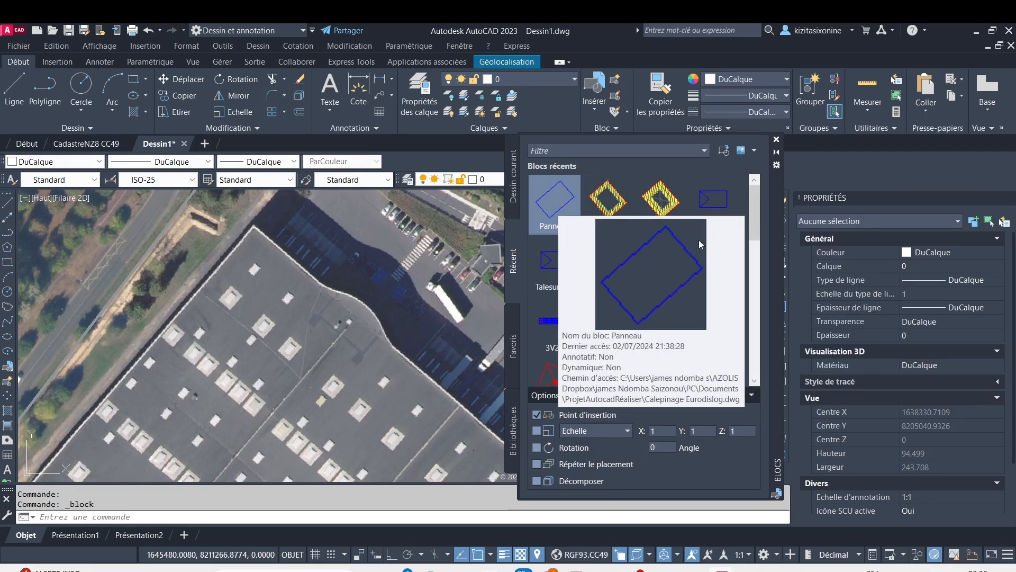
click(718, 209)
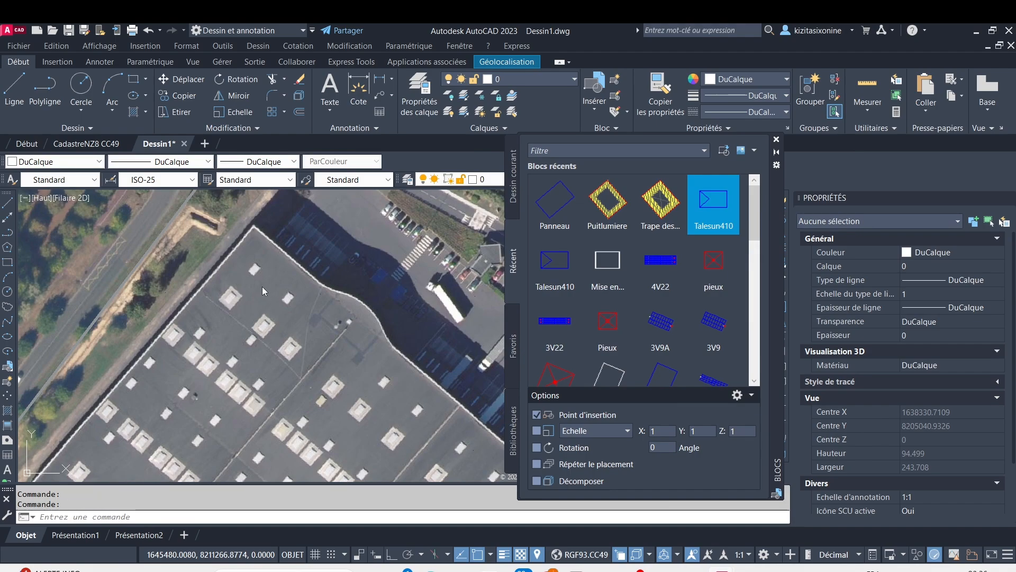
key(Escape)
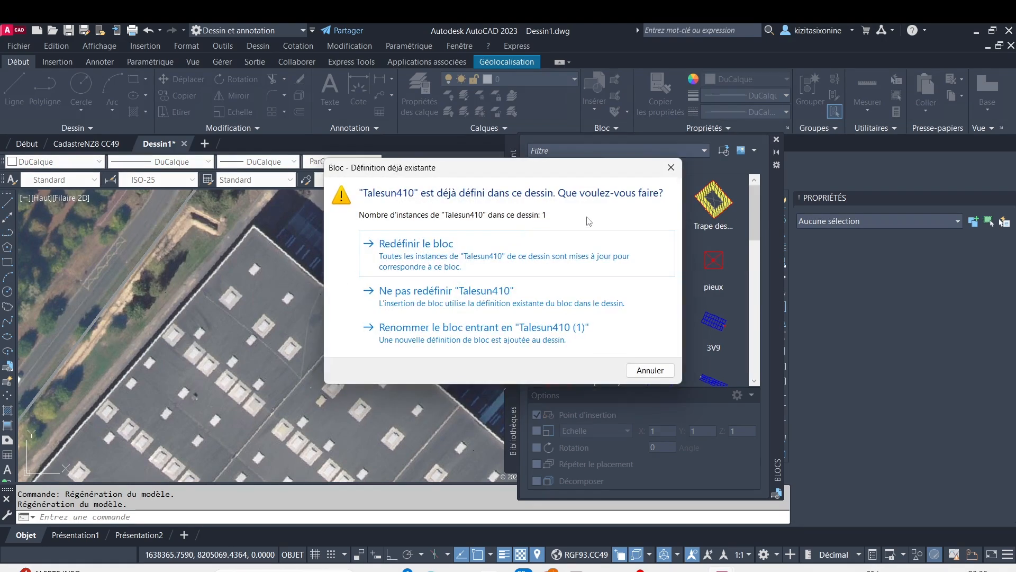
click(671, 170)
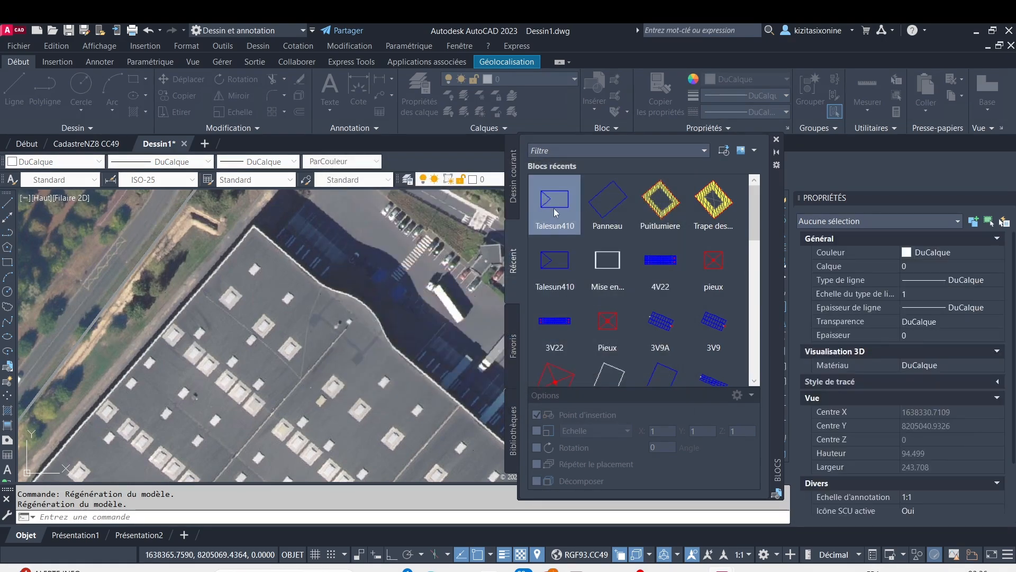
mouse_move(554, 208)
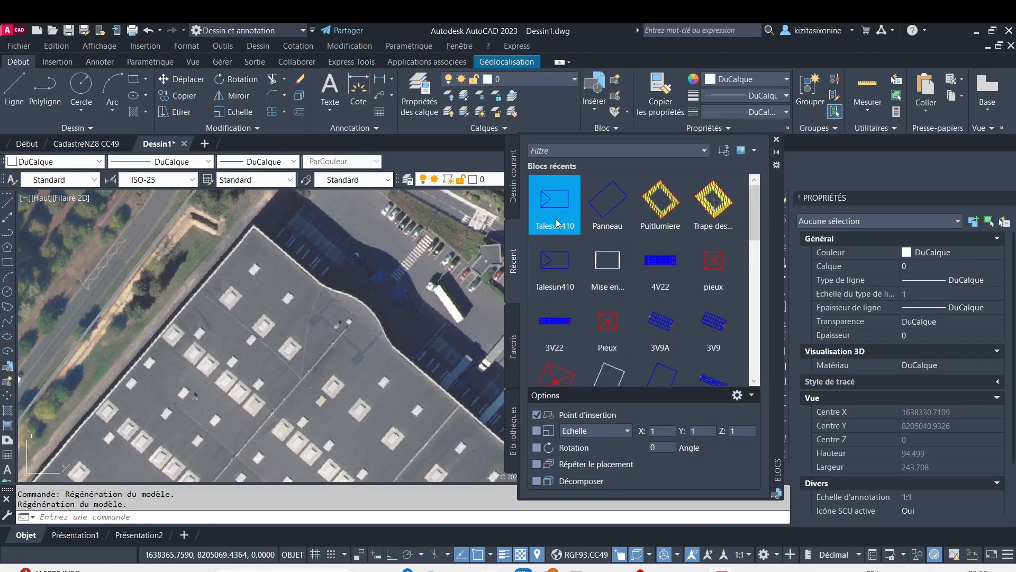
click(557, 224)
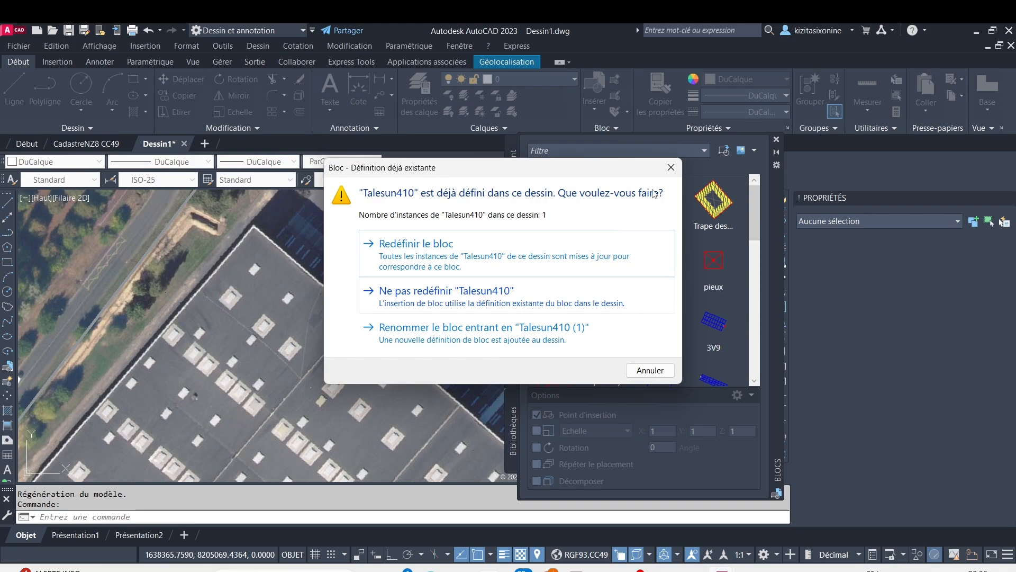
click(671, 168)
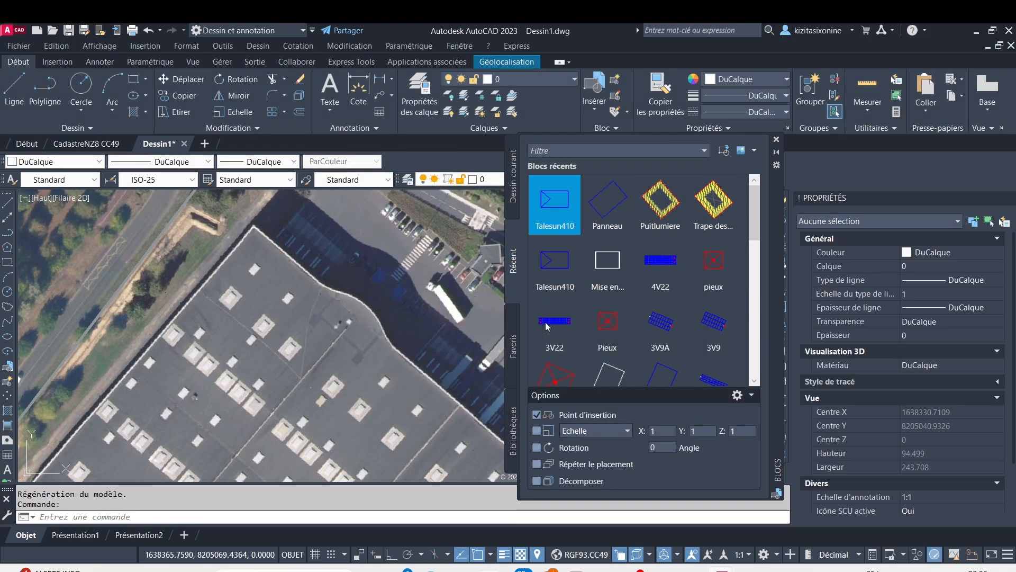
click(555, 260)
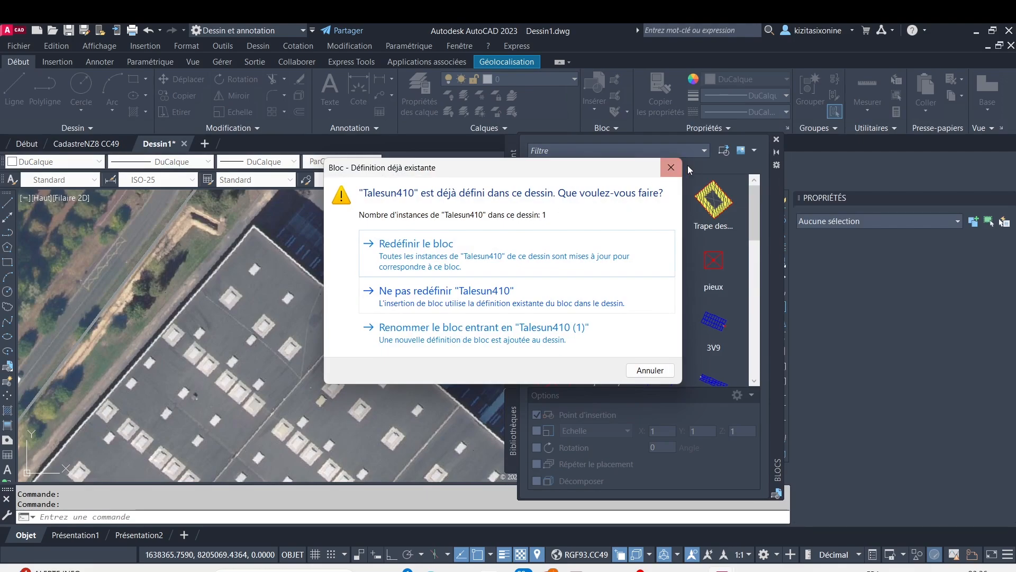
click(671, 167)
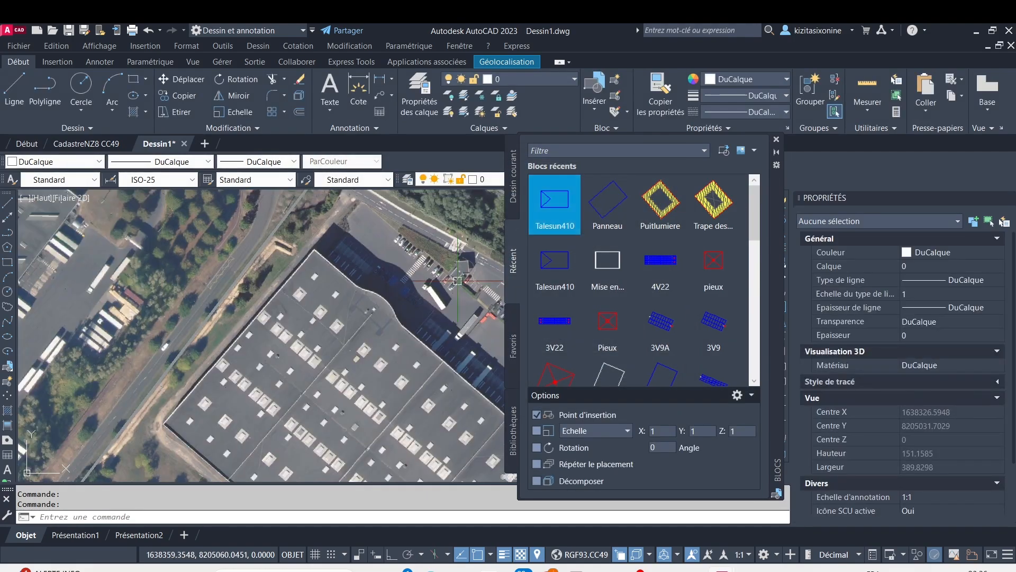
Try to insert the recent Talesun410 block near the roof's northern corner, redefining the block already in the drawing
scroll(458, 281, up, 2)
middle_drag(446, 230, 435, 244)
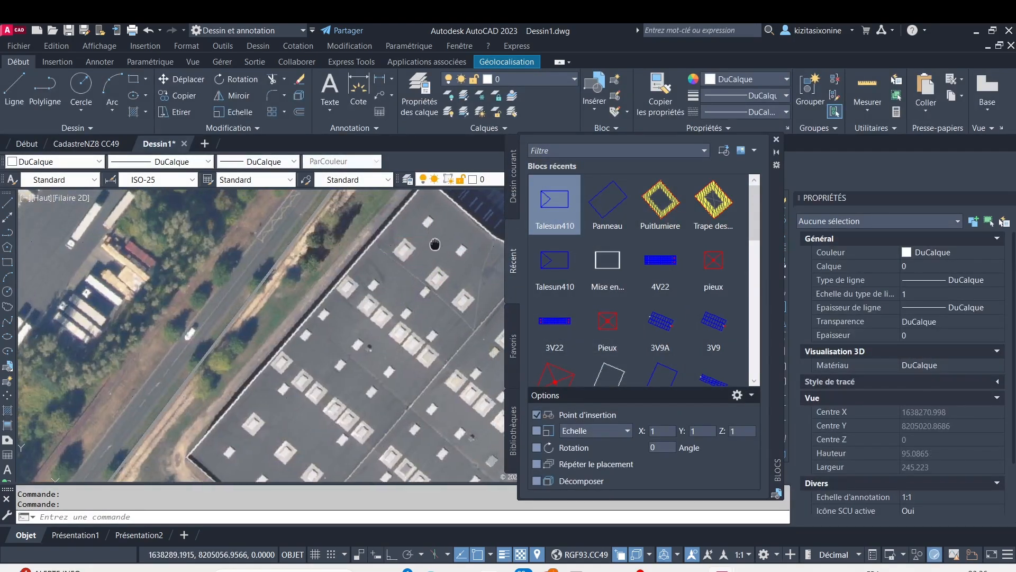
scroll(371, 204, up, 6)
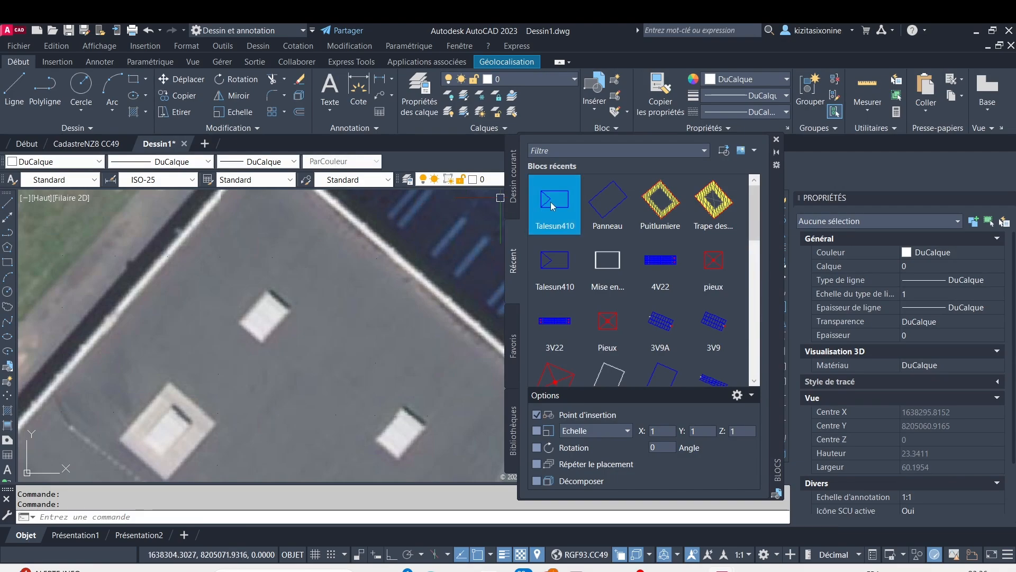
click(552, 206)
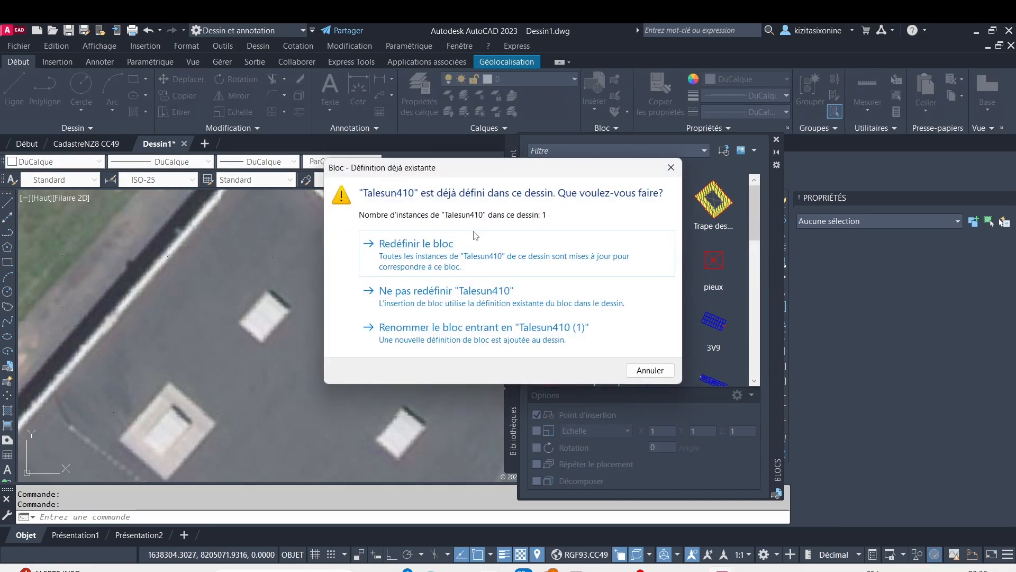
click(449, 247)
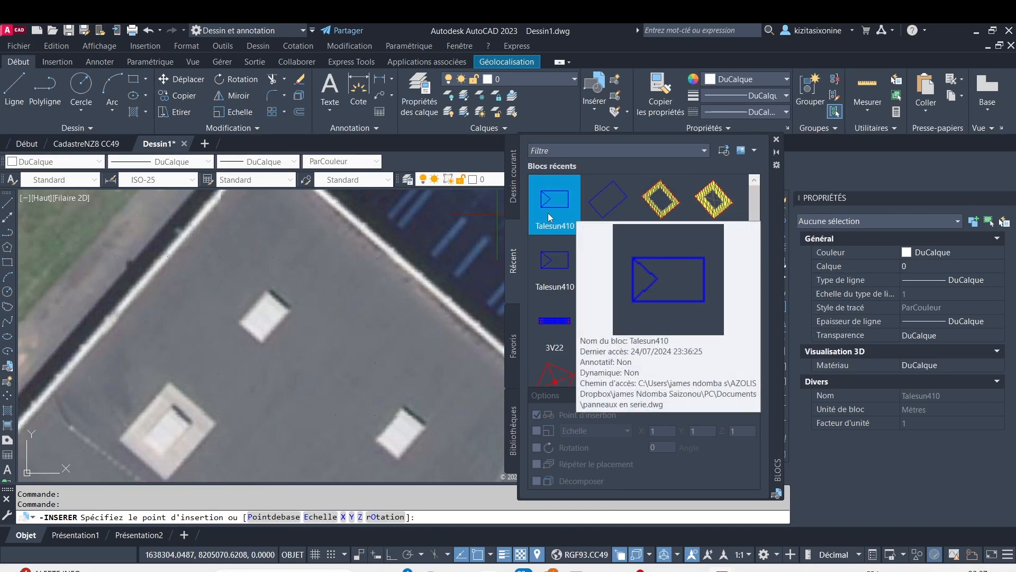
Browse the recent blocks for another panel, abandon the Talesun410 insertion and close the block library
scroll(566, 238, down, 3)
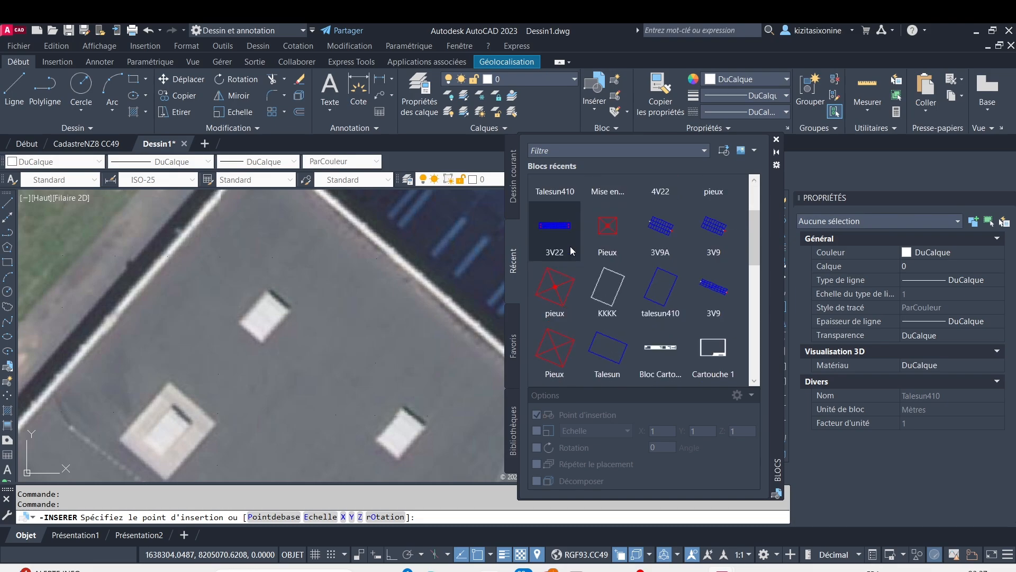
scroll(567, 253, down, 5)
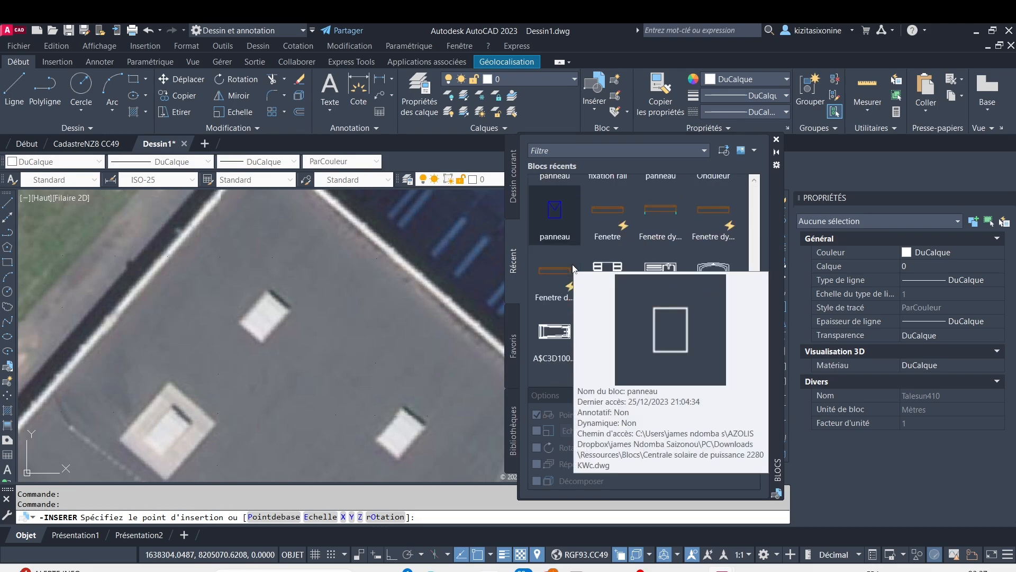
scroll(573, 268, up, 10)
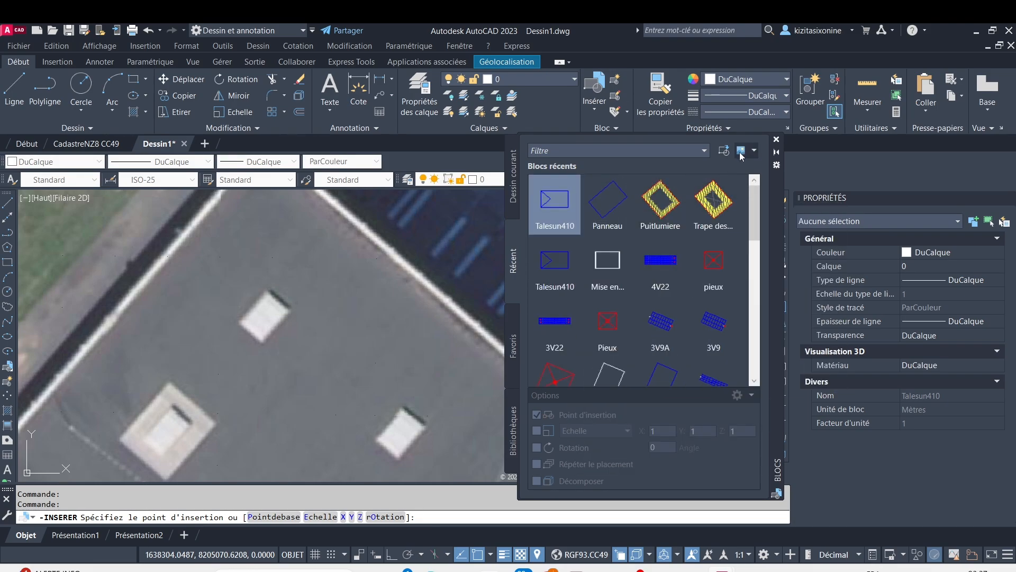
click(777, 139)
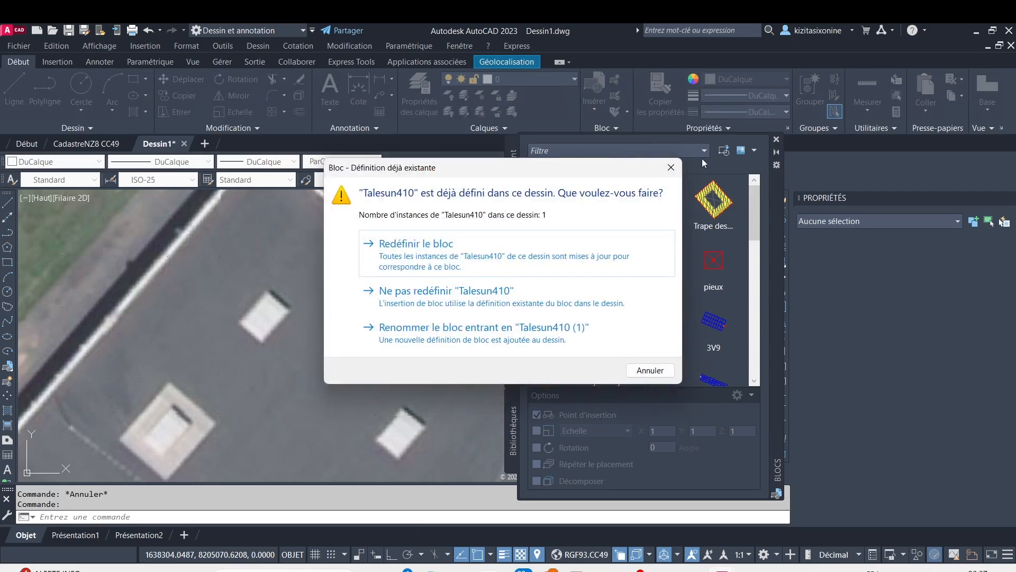
click(671, 168)
click(778, 139)
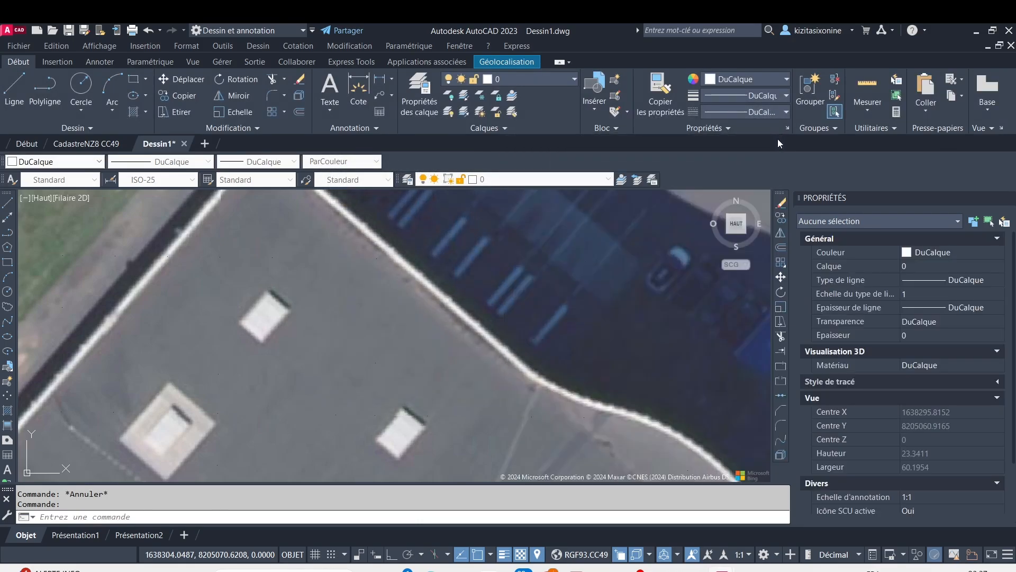
Draw a small rectangle with the Rectangle command at the northern corner of the warehouse roof
scroll(441, 229, down, 3)
scroll(441, 229, up, 3)
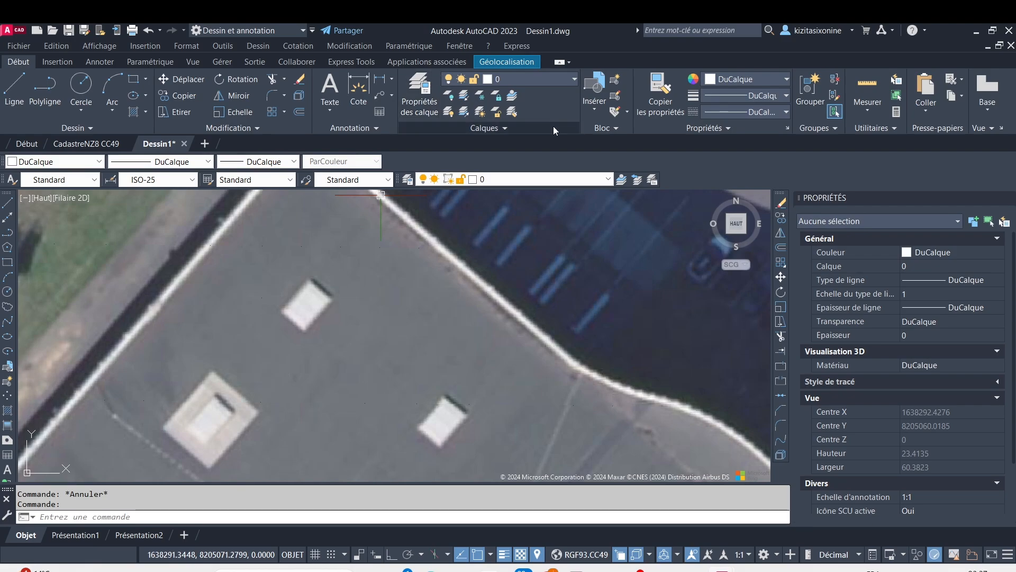
middle_drag(386, 230, 310, 287)
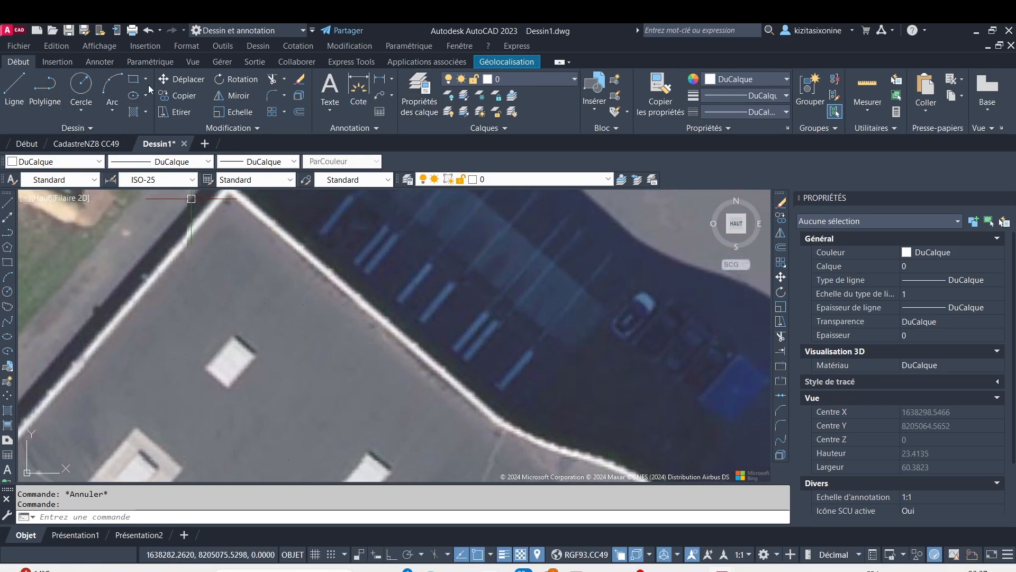
click(133, 79)
click(227, 217)
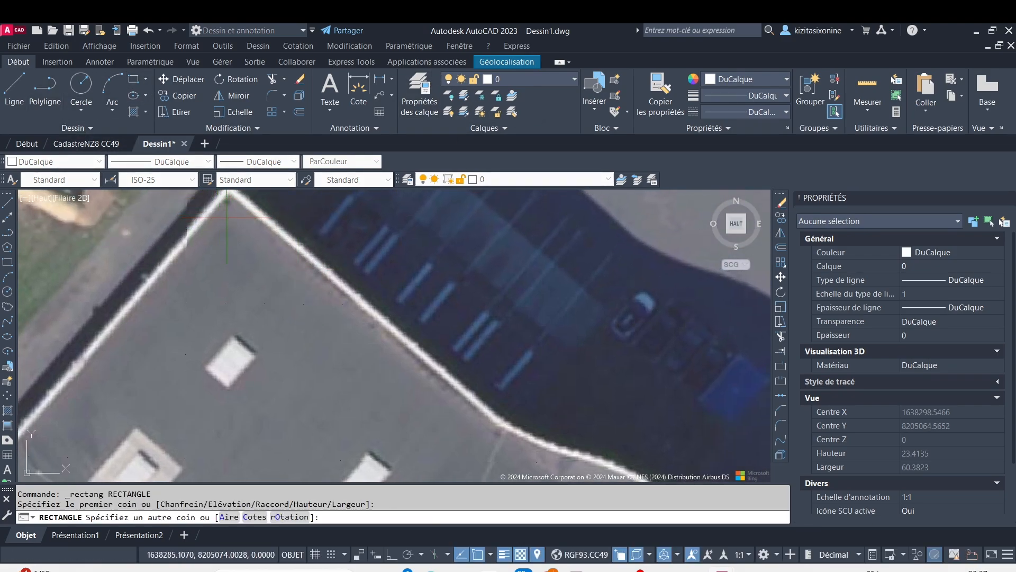
click(294, 269)
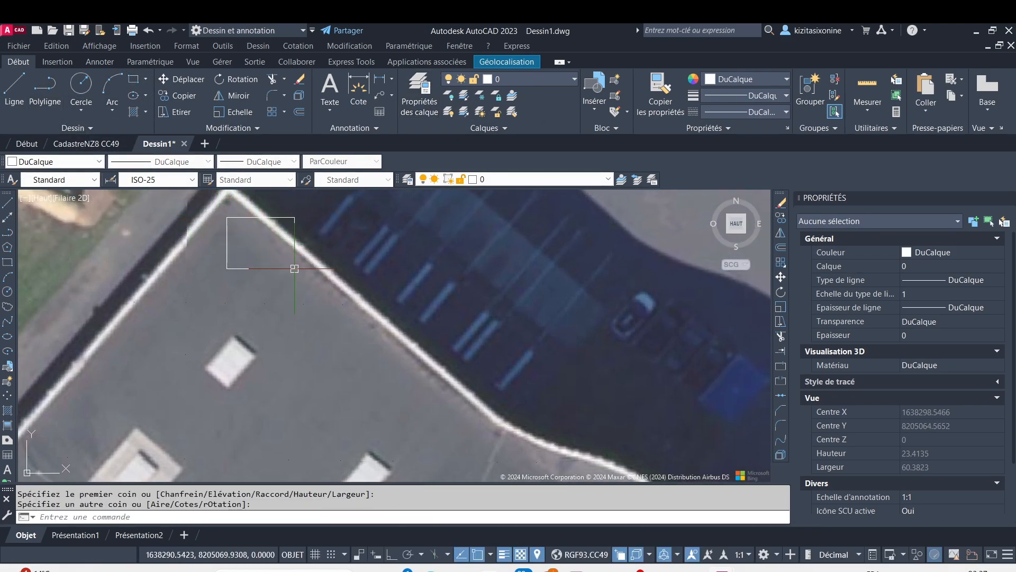
Rotate the small rectangle about its centre so its sides run parallel to the warehouse roof's edges
click(296, 224)
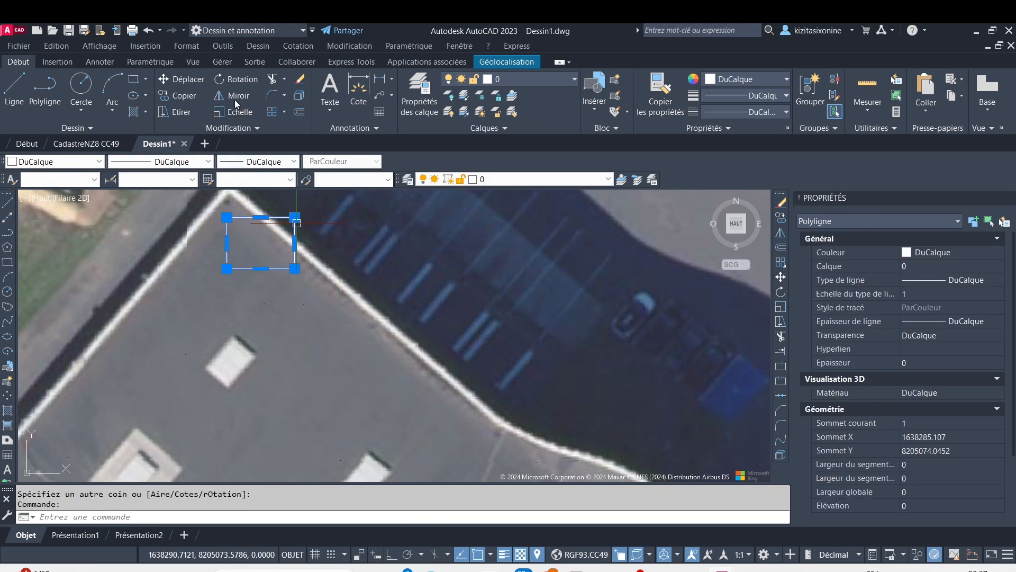
click(242, 80)
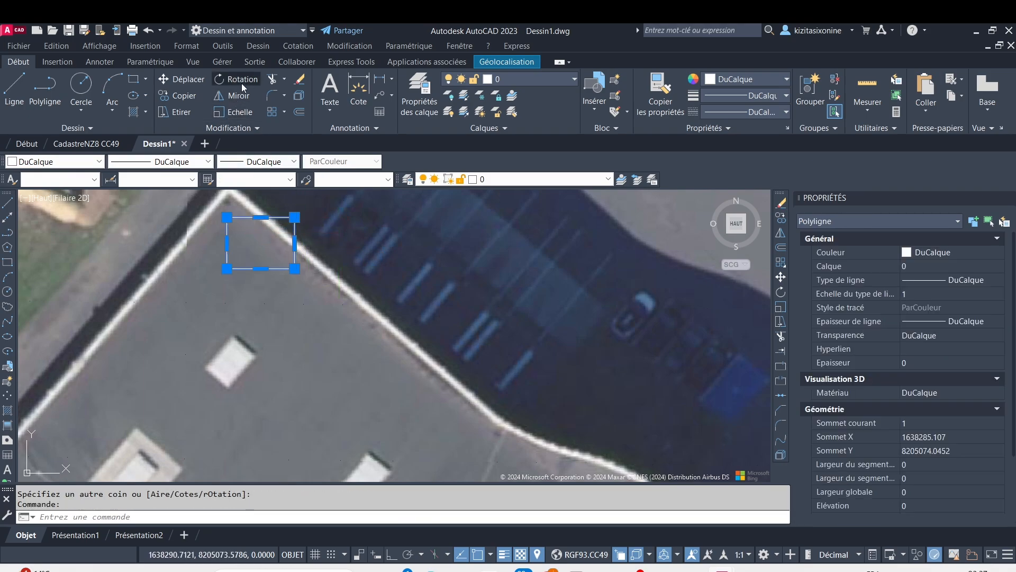
click(261, 243)
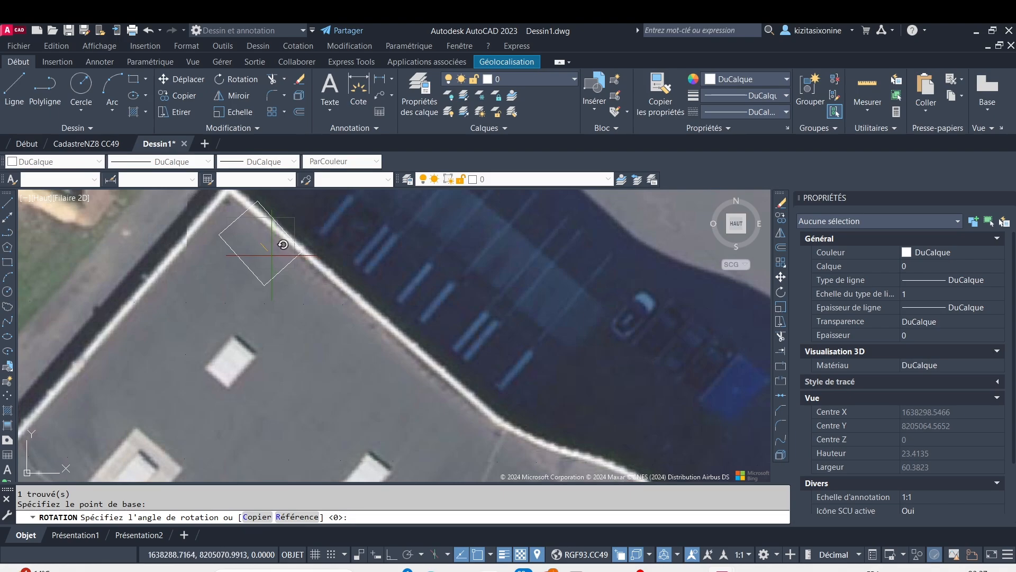
click(279, 239)
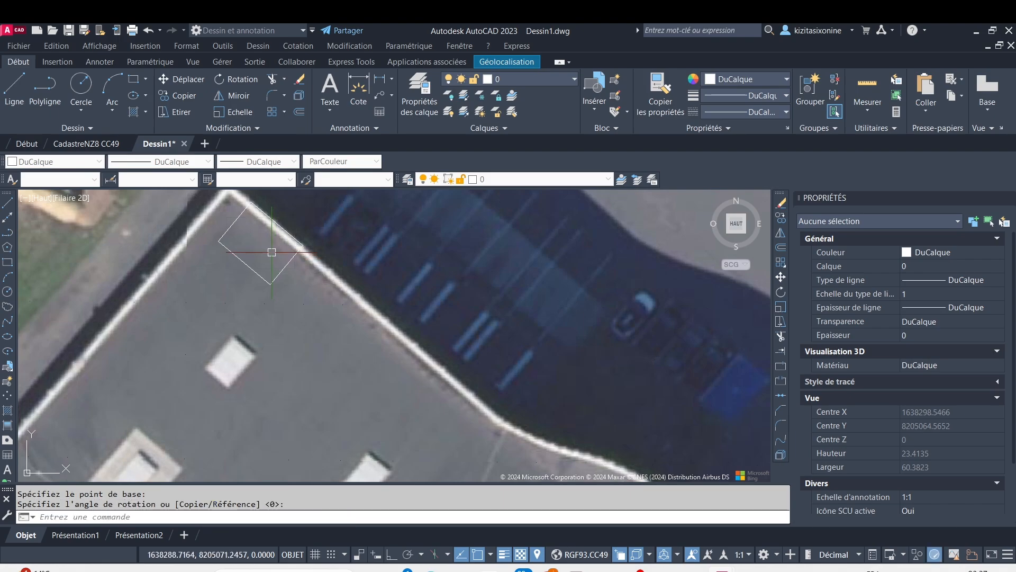
Move the rotated rectangle inside the roof's northern corner
click(238, 222)
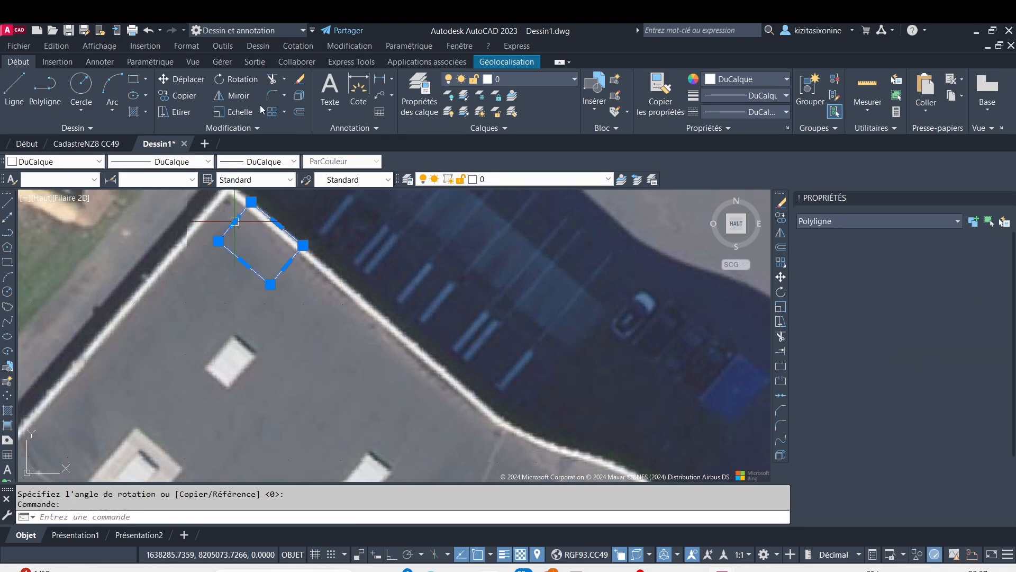
click(195, 85)
click(263, 241)
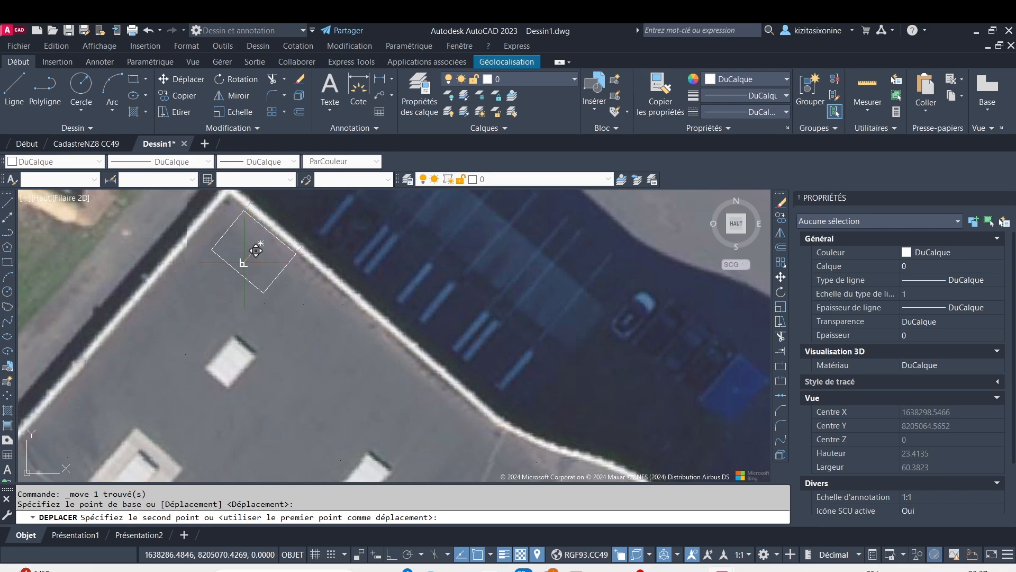
click(227, 259)
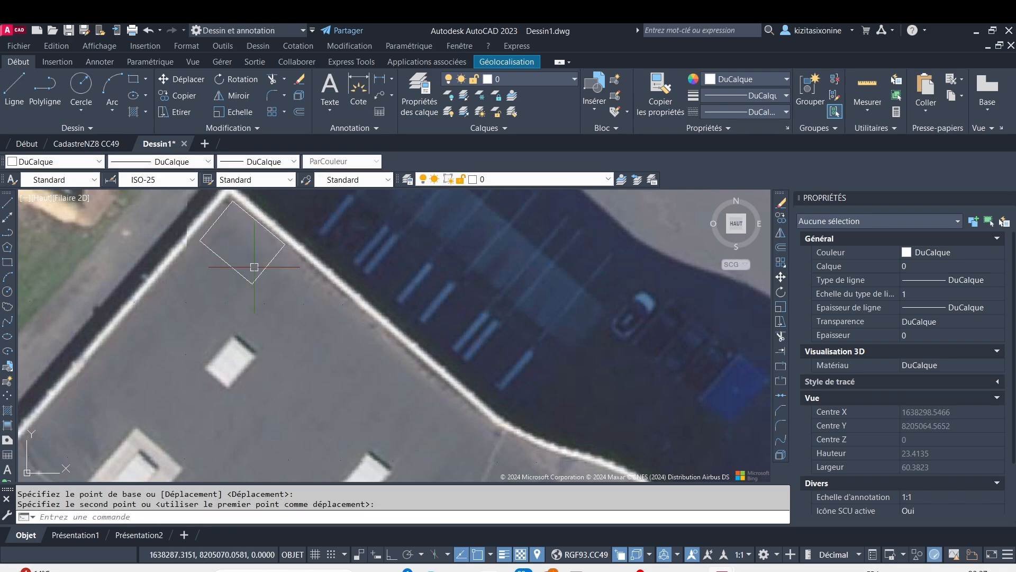
Delete the rectangle at the northern corner of the warehouse roof
scroll(271, 271, down, 6)
middle_drag(300, 314, 302, 256)
scroll(289, 223, up, 4)
scroll(273, 279, up, 4)
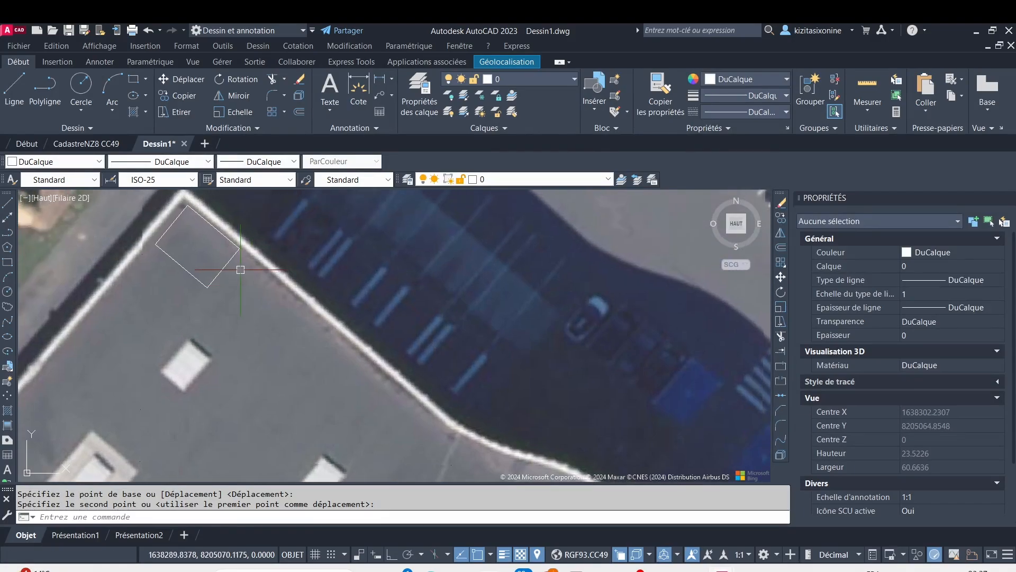
click(230, 258)
key(Delete)
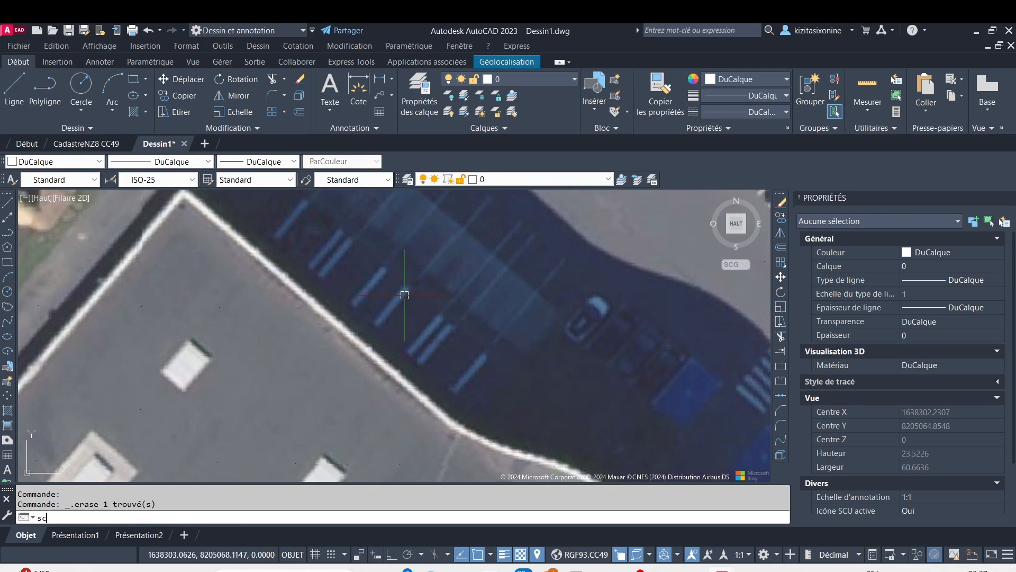
text(scu)
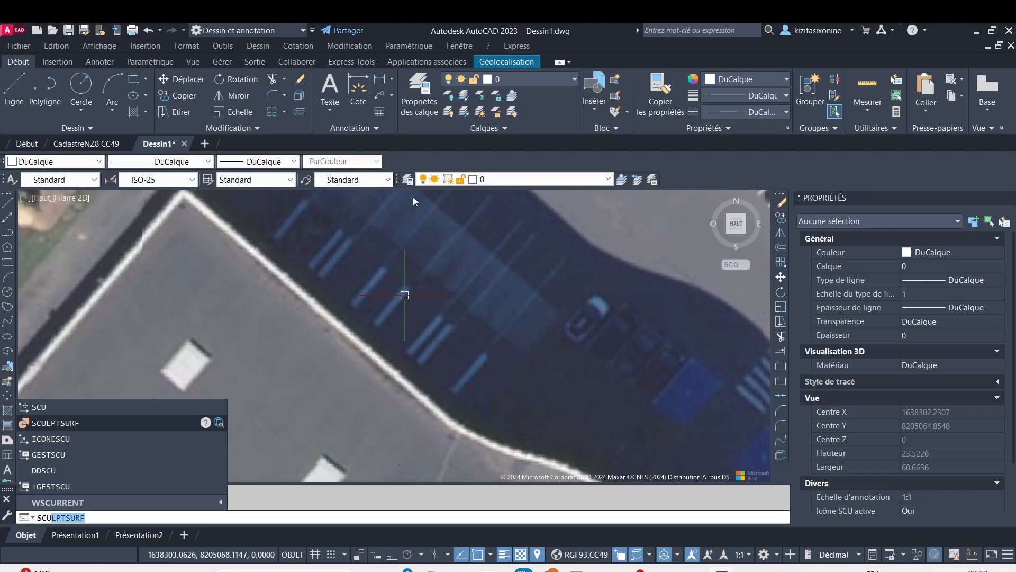
key(Return)
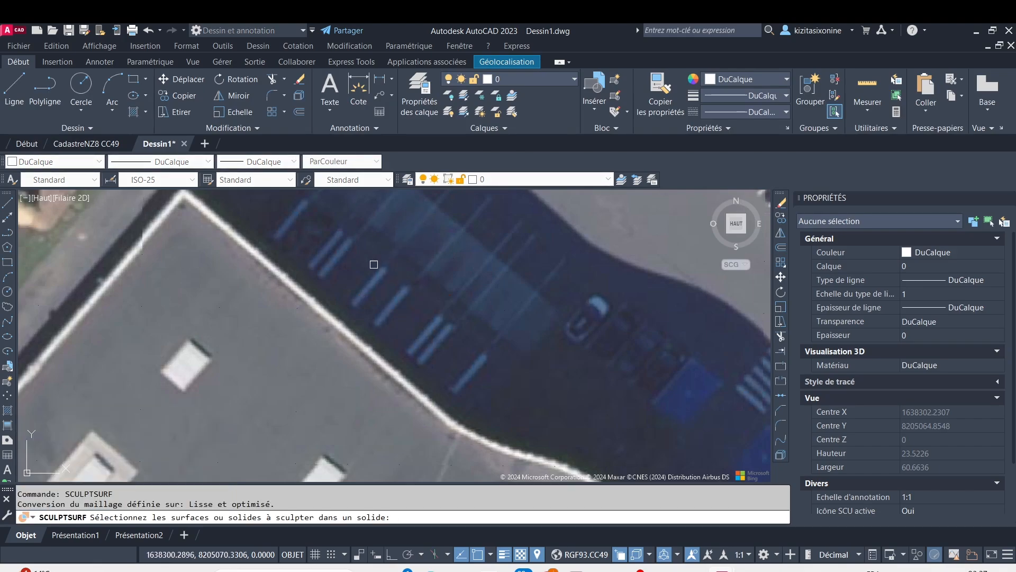
scroll(331, 268, down, 4)
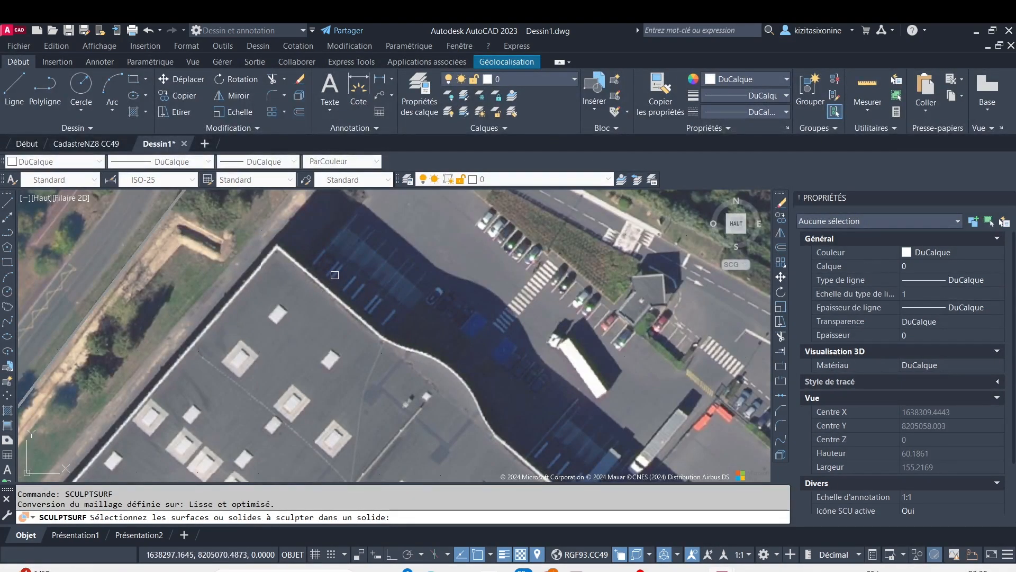
key(Escape)
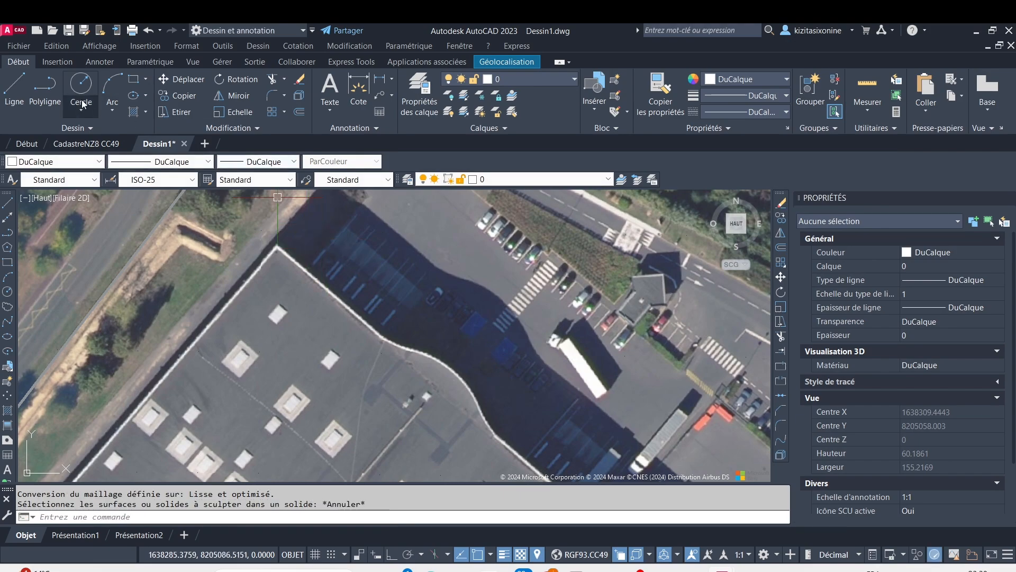
Draw a line about 11 units long from just inside the roof's northern corner, running southeast along the roof edge
click(15, 89)
scroll(229, 263, up, 6)
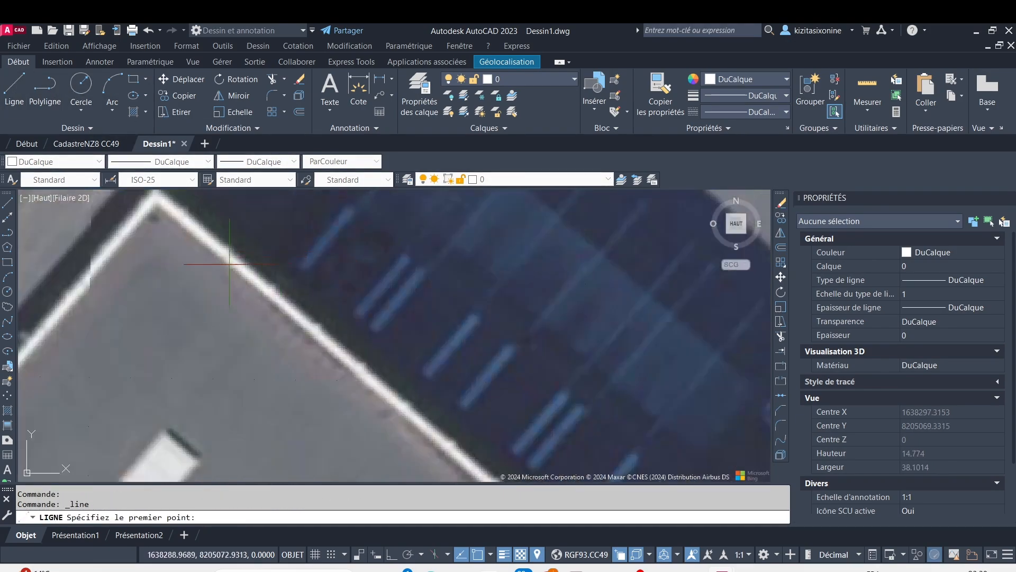
click(184, 230)
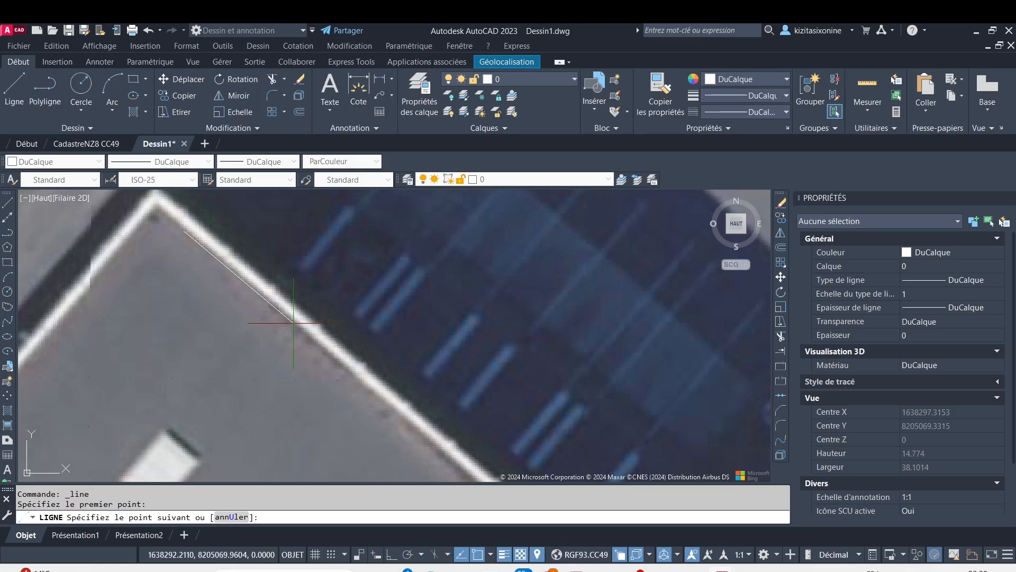
click(347, 374)
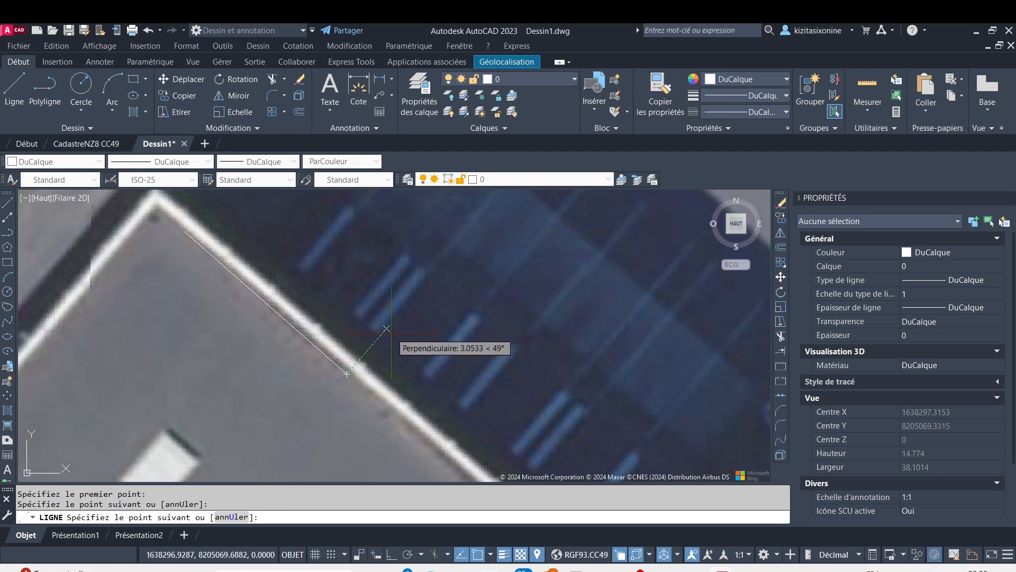
key(Escape)
Draw a second line about 9.5 units long to the northeast, perpendicular to the first from its northern endpoint, with dynamic input on and Ortho off
key(Return)
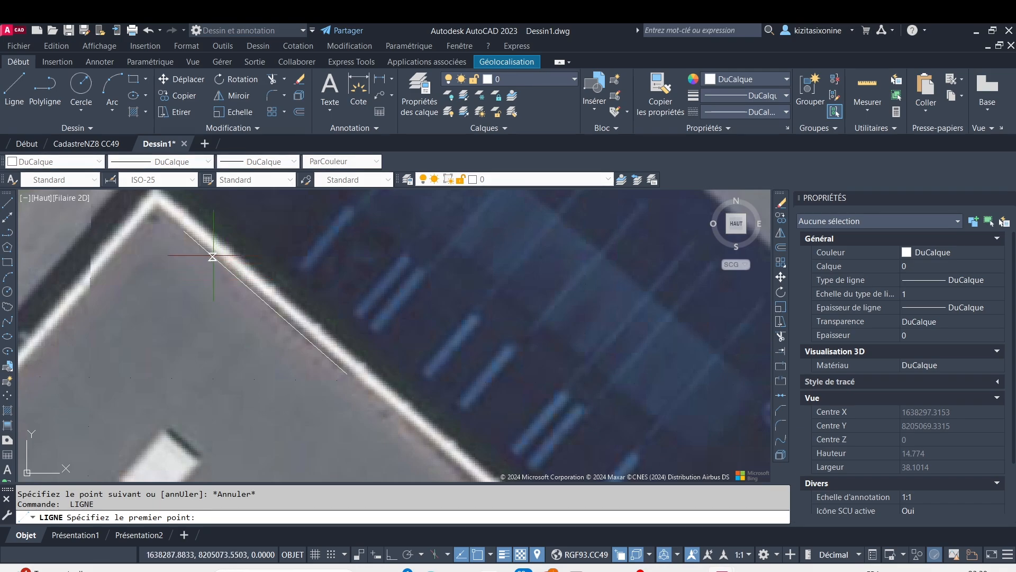
click(184, 231)
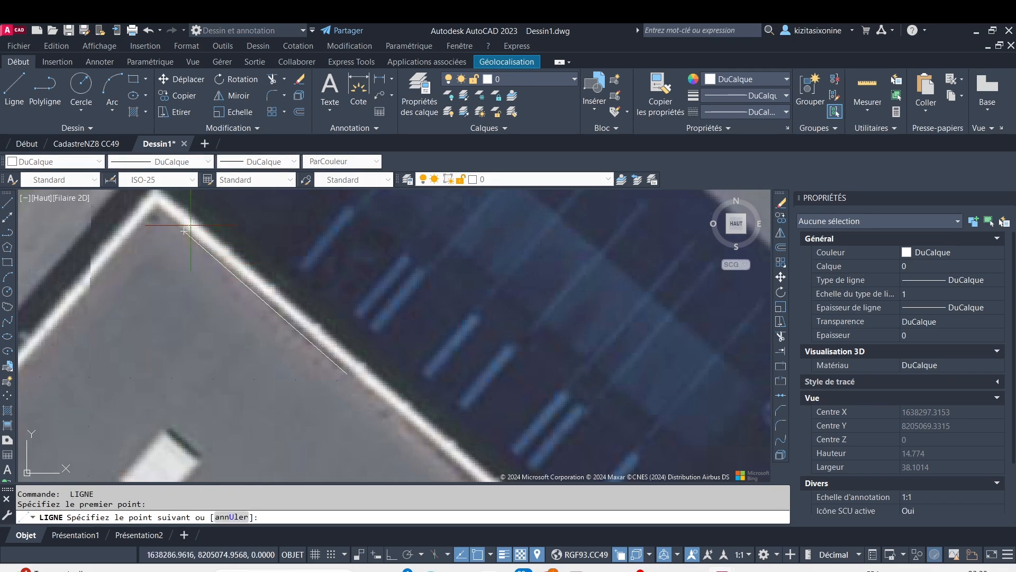
scroll(216, 215, down, 3)
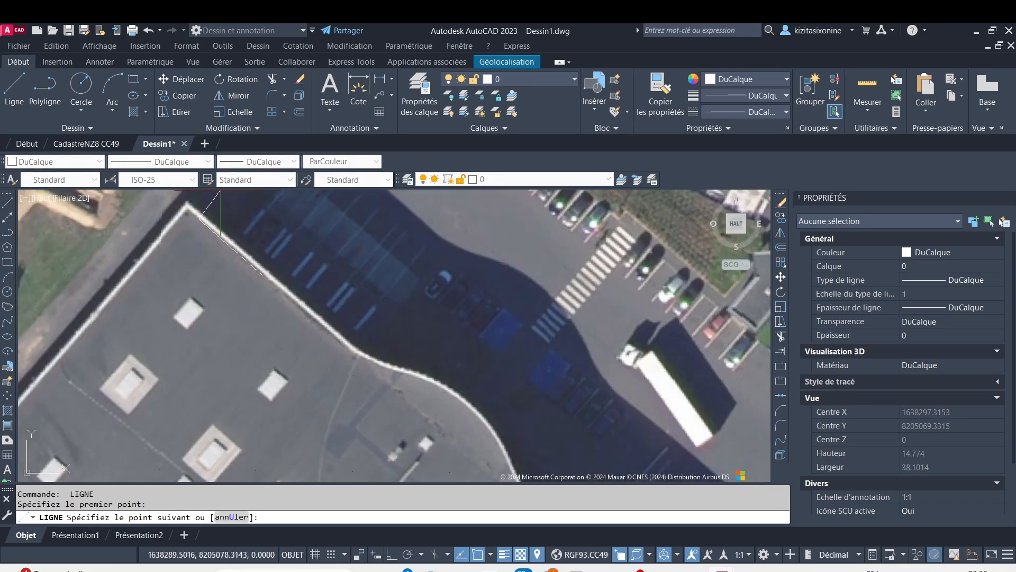
middle_drag(219, 192, 182, 266)
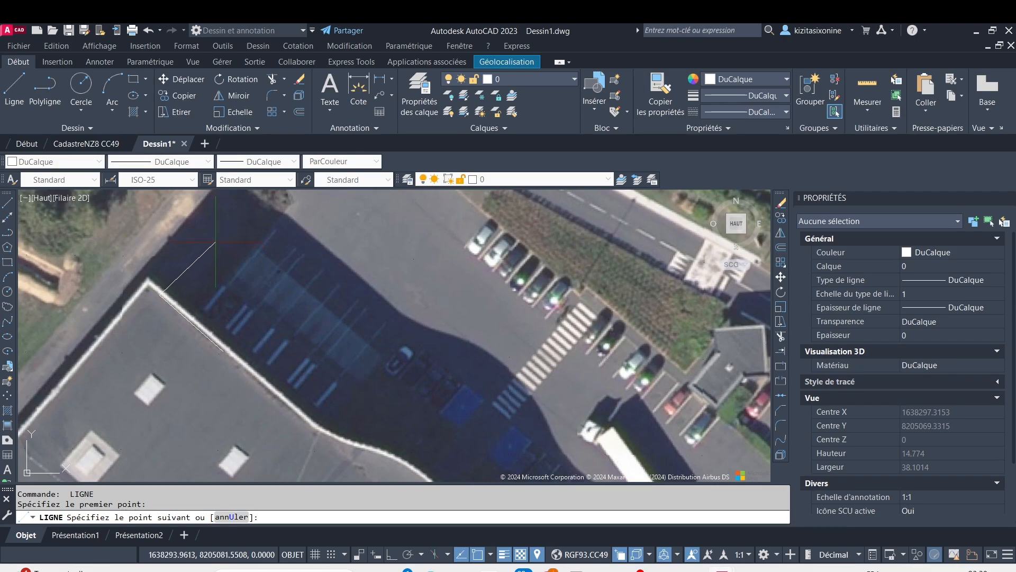
key(F8)
key(F8)
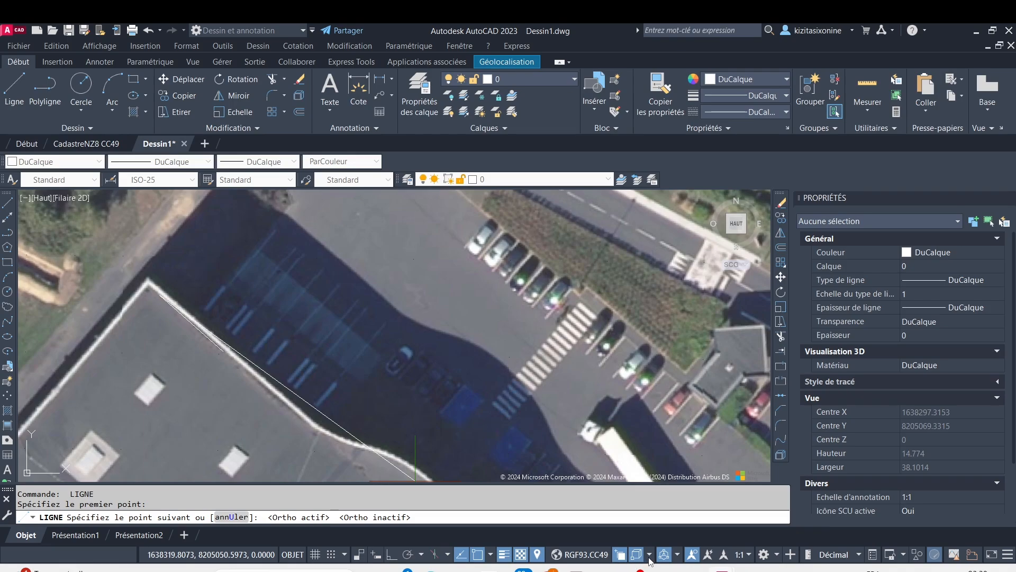
click(392, 556)
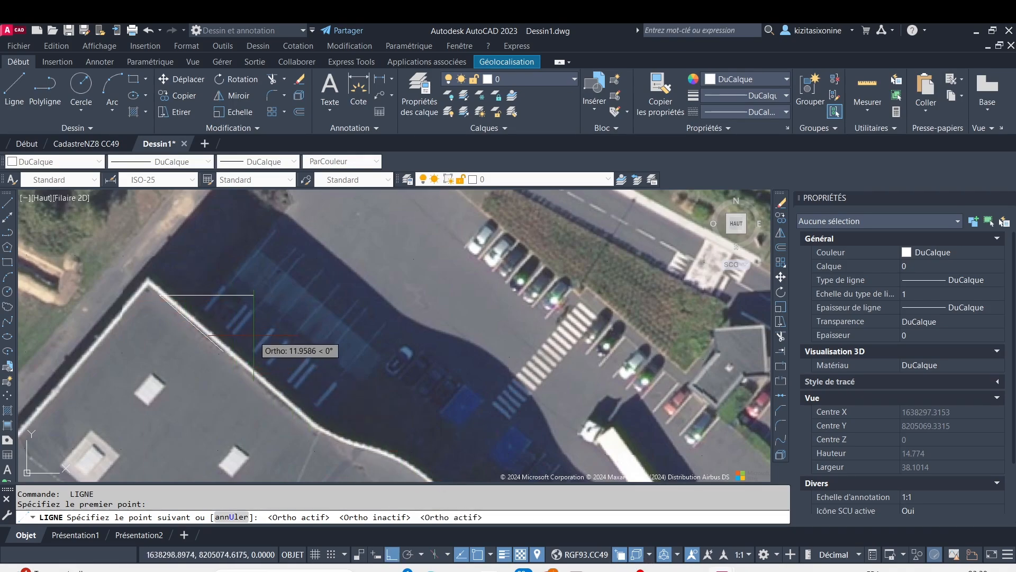
key(F8)
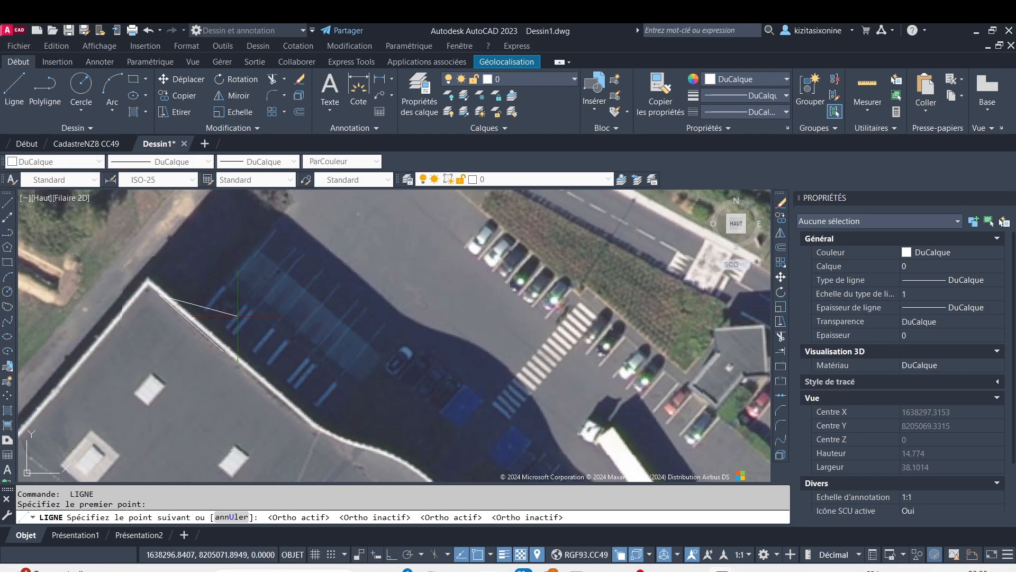
click(379, 556)
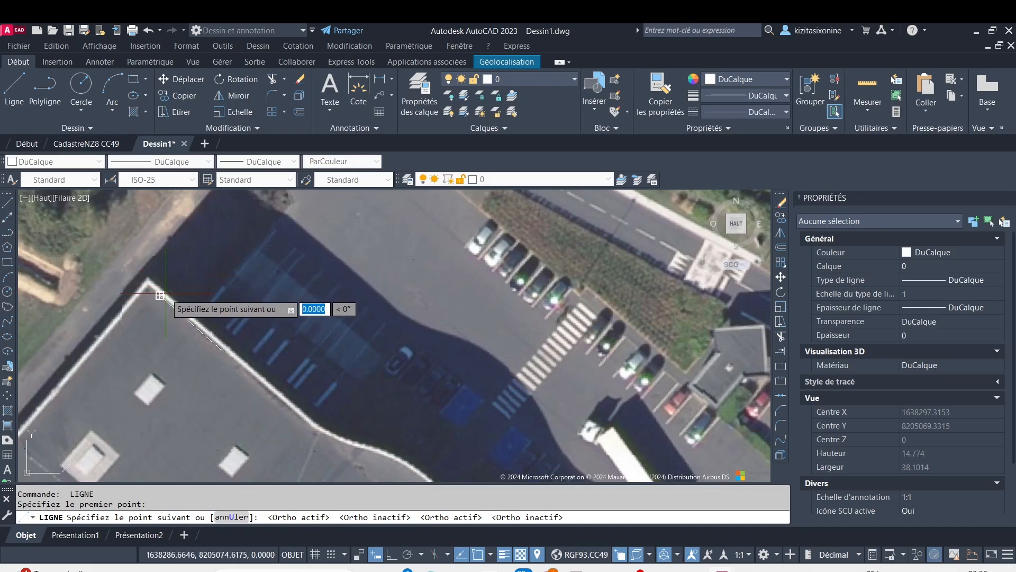
click(208, 240)
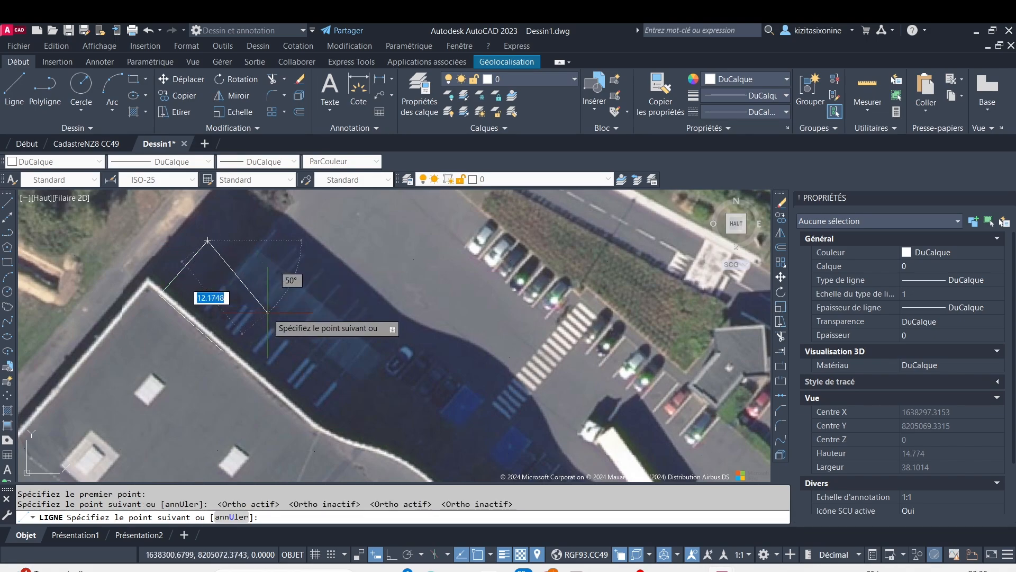
key(Escape)
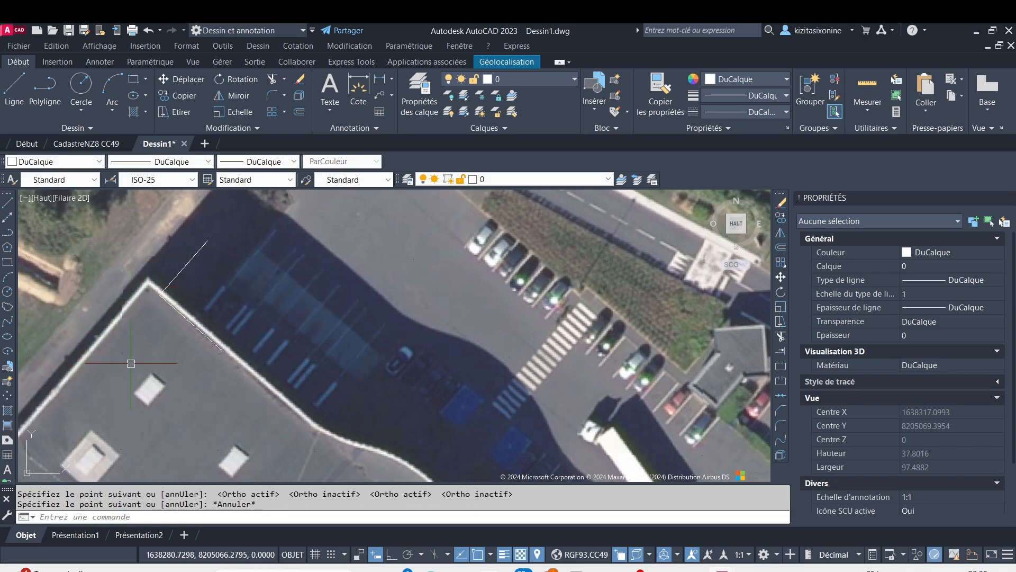
Define a new SCU with its origin where the two lines meet, X along the roof-edge line and Y along the perpendicular line
text(SCU)
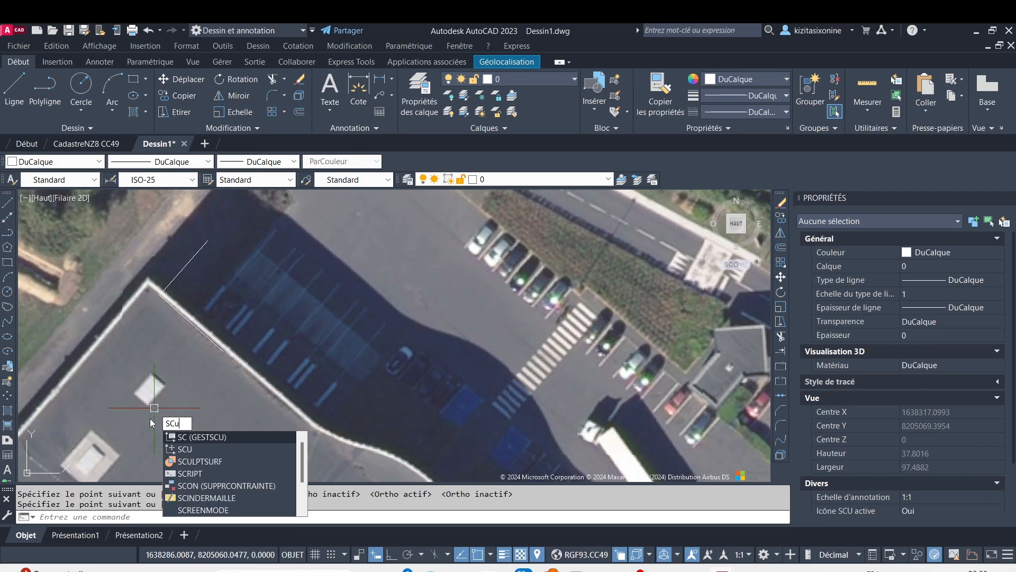
key(Return)
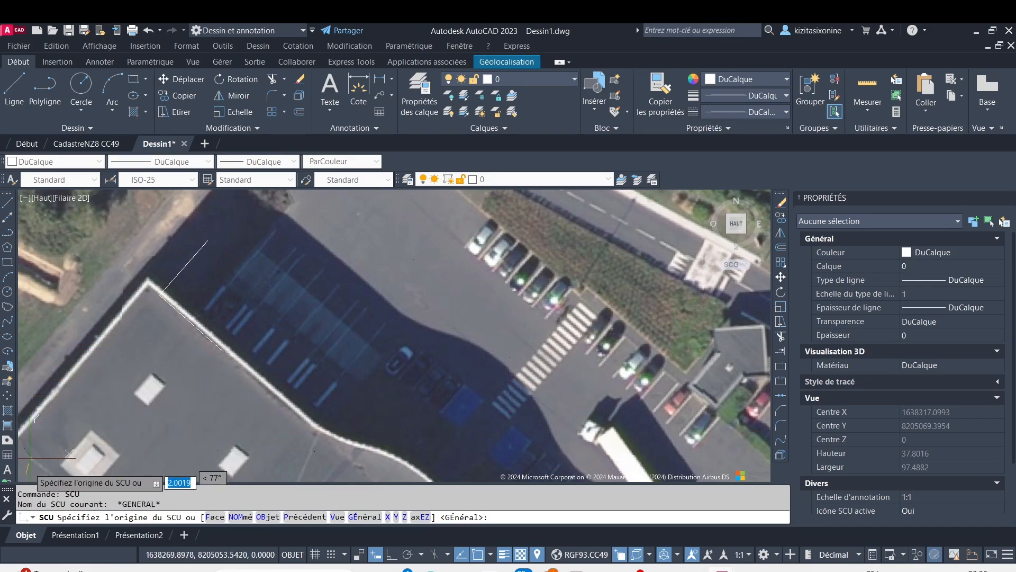
click(160, 295)
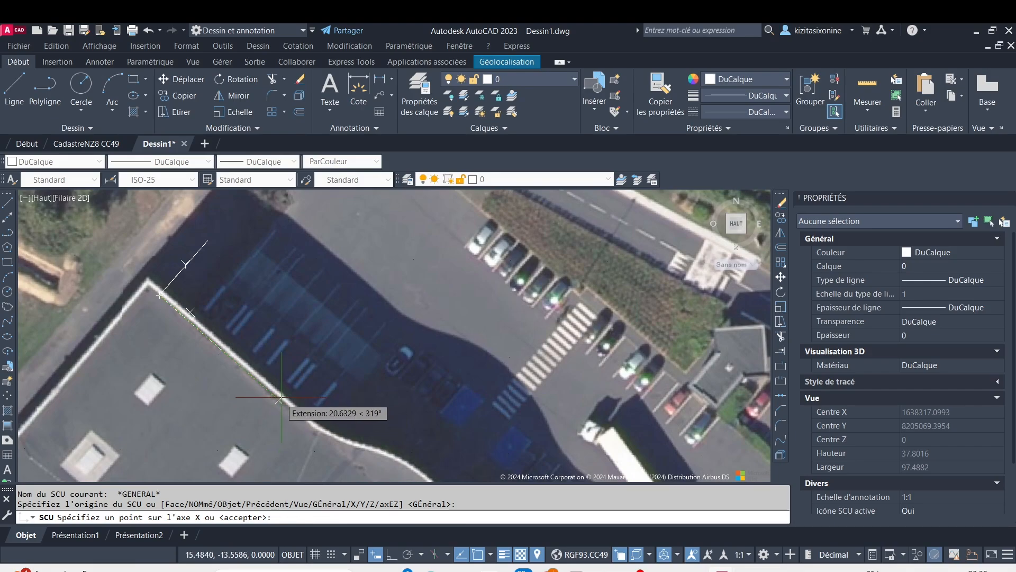
scroll(279, 399, up, 5)
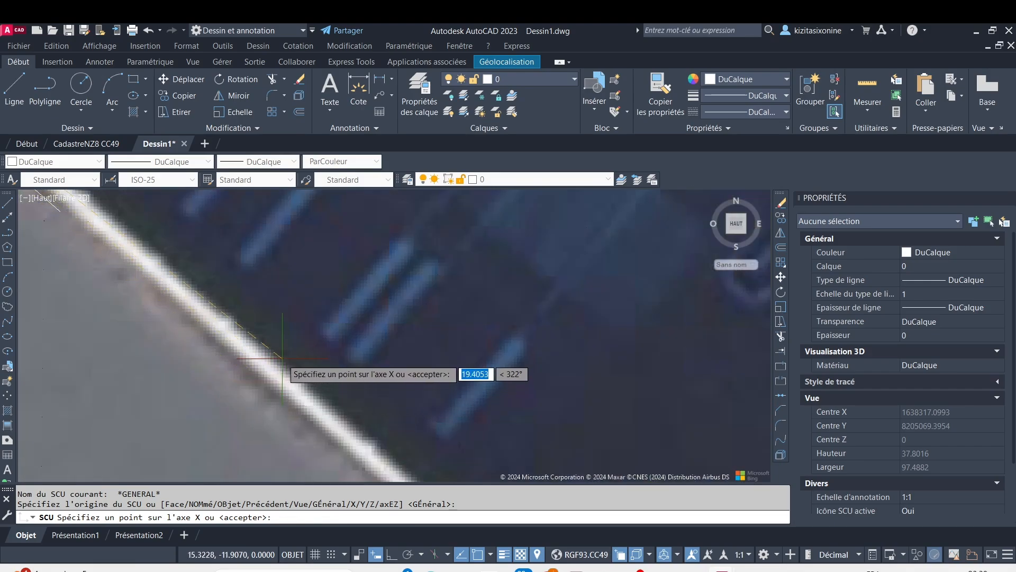
scroll(129, 306, down, 5)
middle_drag(110, 286, 147, 321)
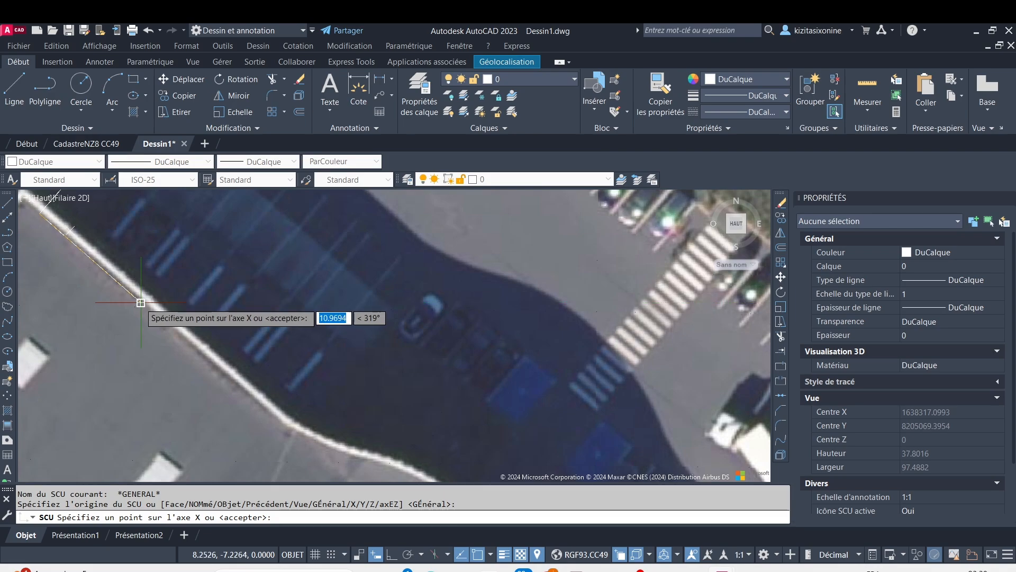
scroll(140, 303, up, 5)
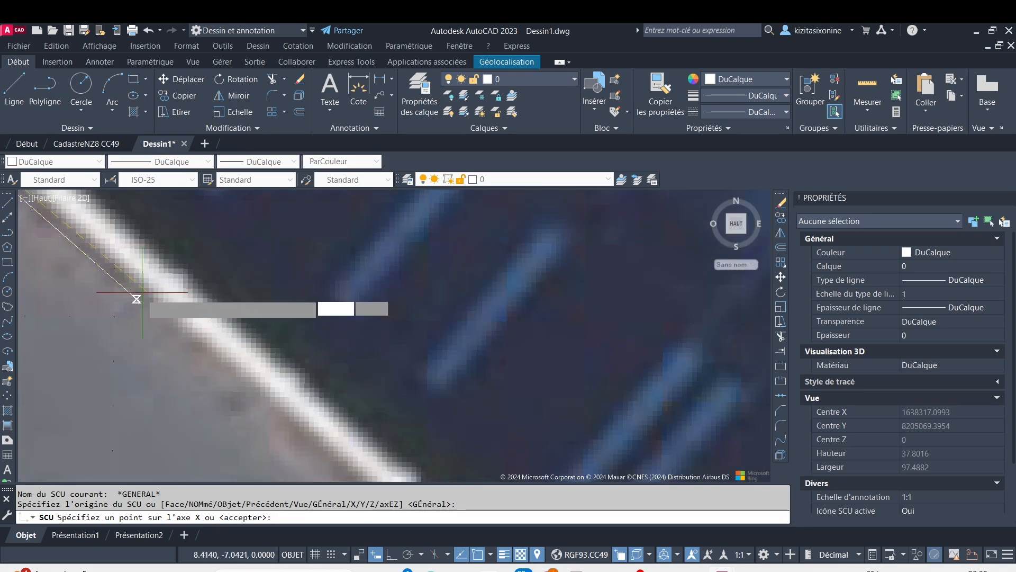
click(138, 298)
scroll(178, 264, down, 4)
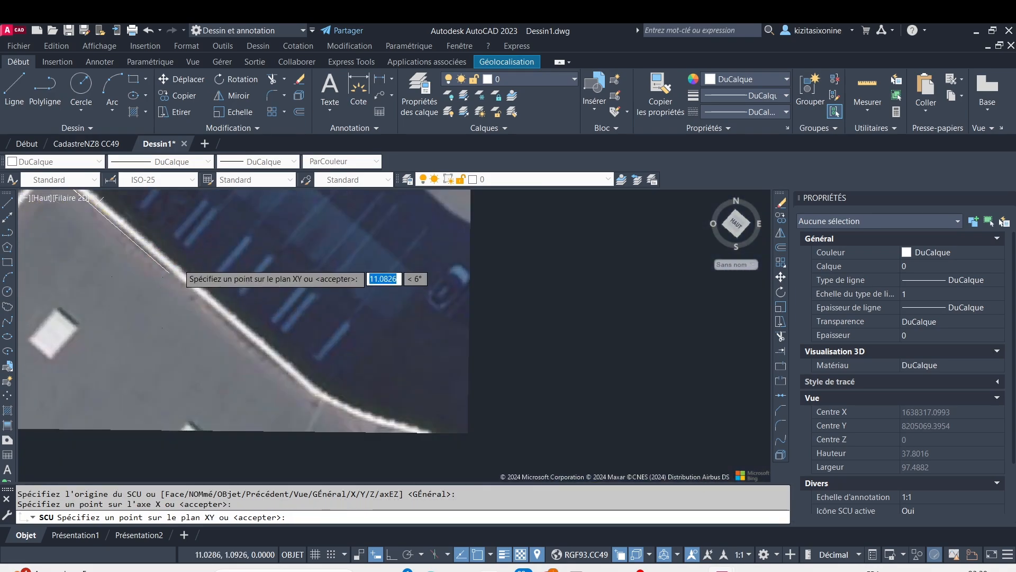
scroll(181, 259, up, 3)
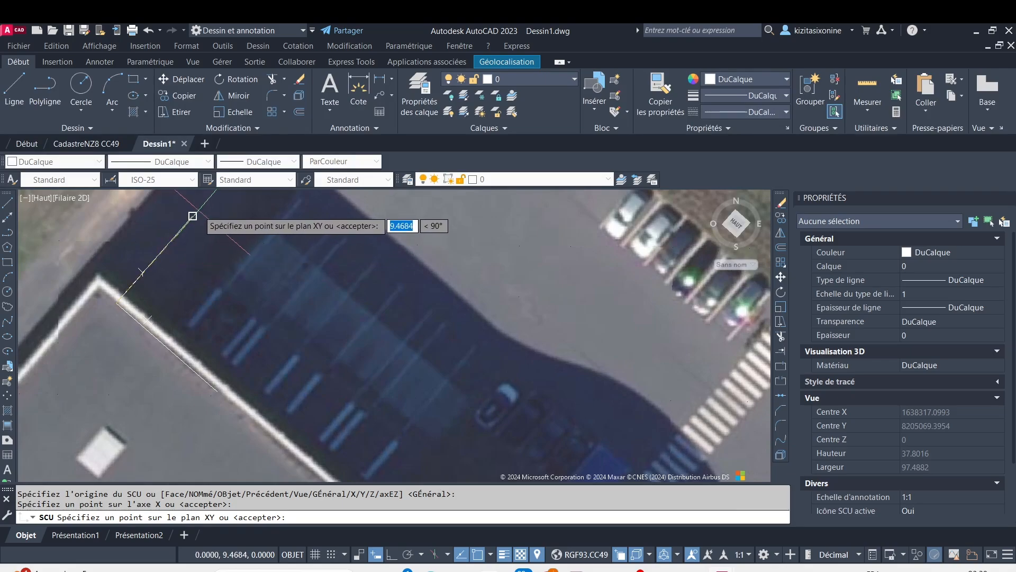
click(193, 216)
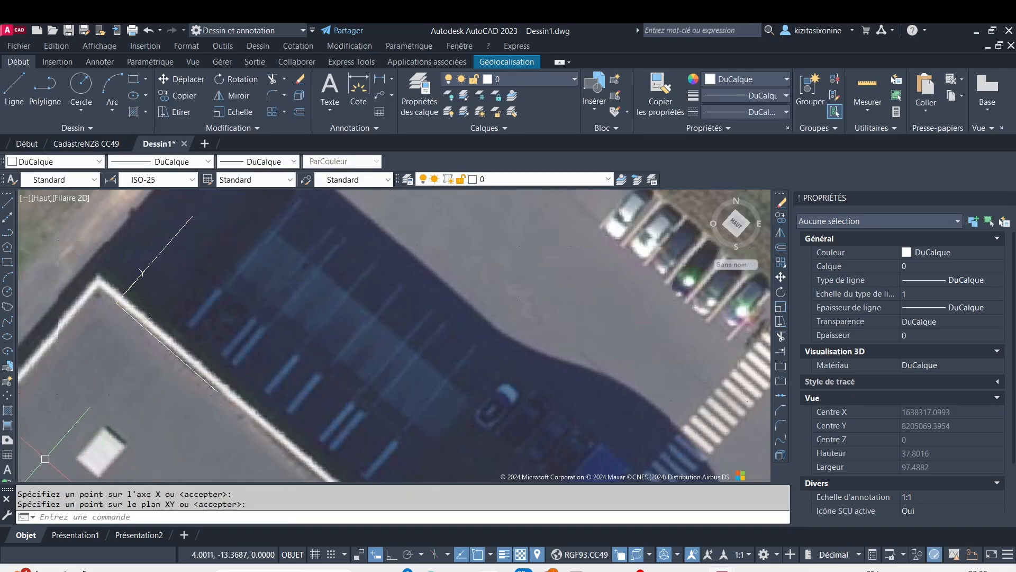
Use the REPERE command with the scu Courant option to align the plan view with the new SCU
scroll(137, 273, up, 5)
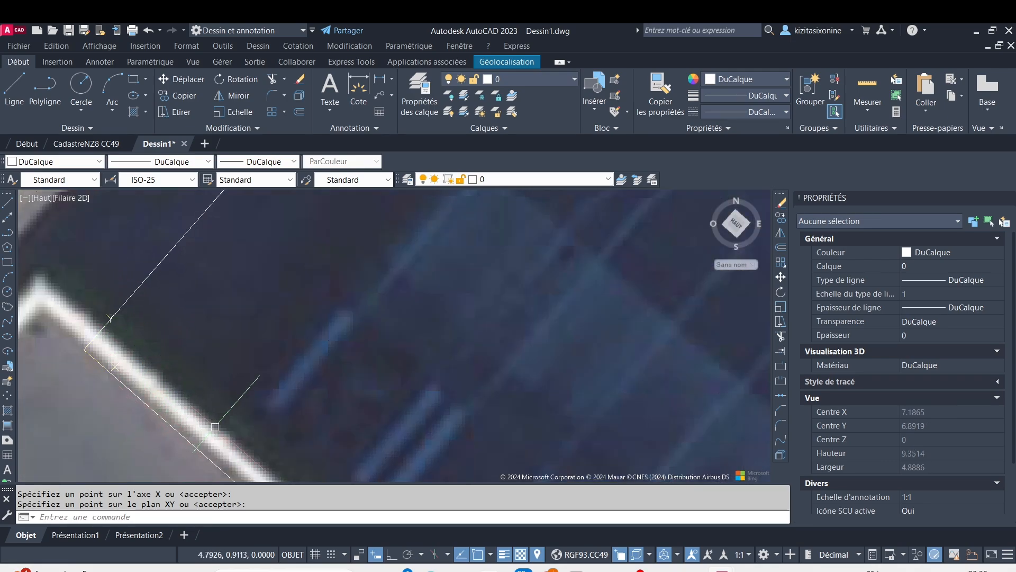
scroll(215, 427, down, 8)
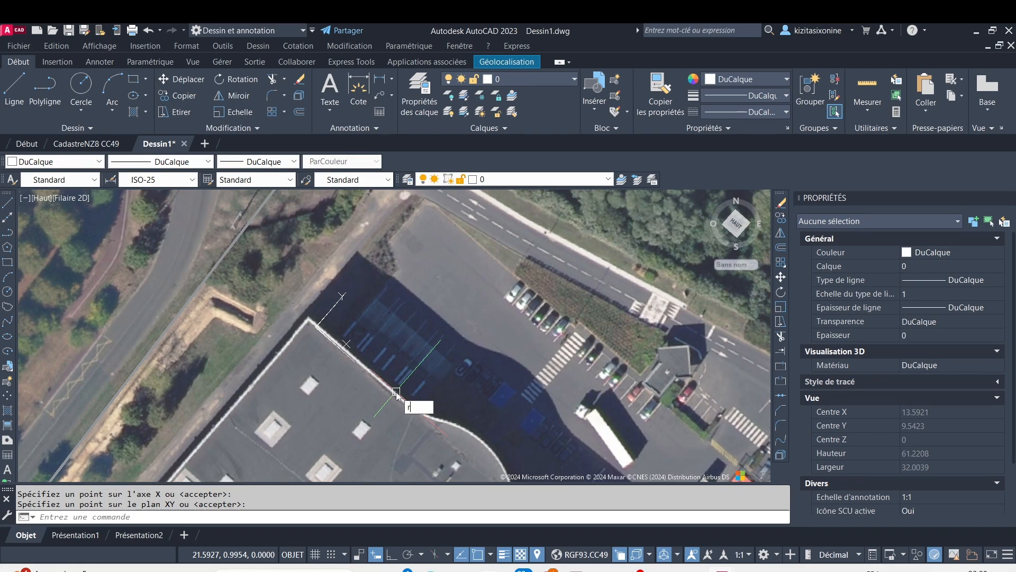
text(epere)
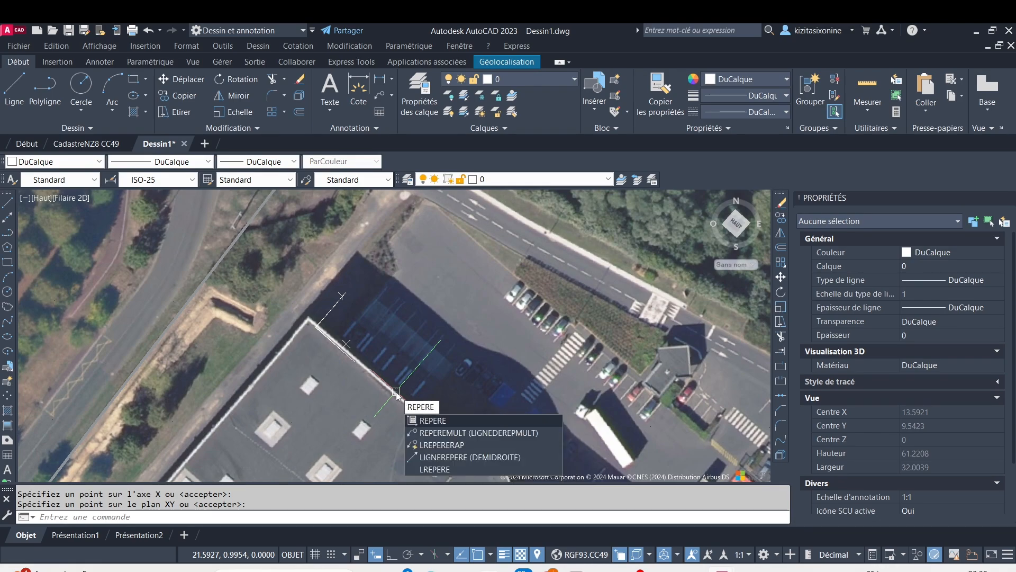
key(Return)
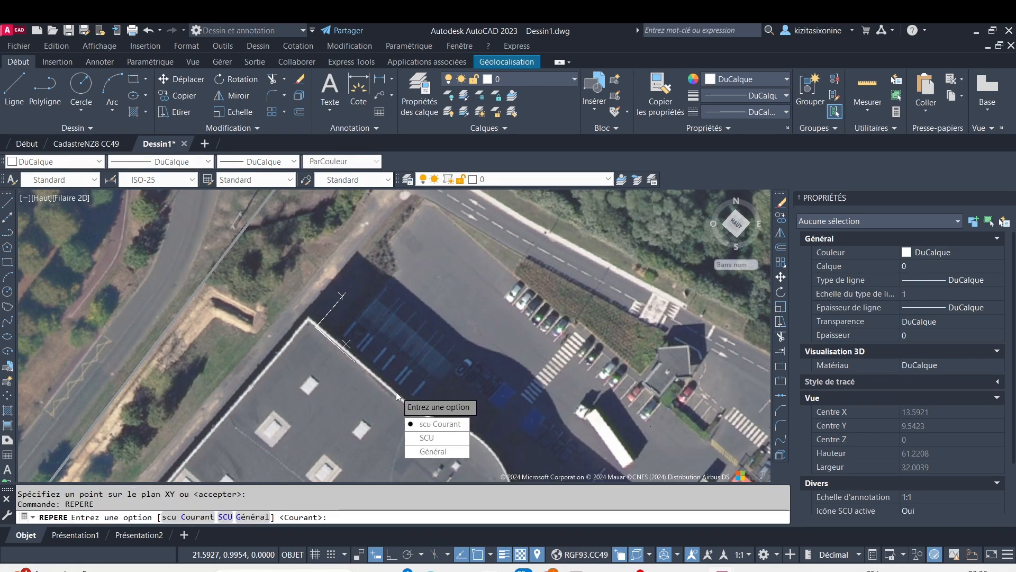
click(440, 424)
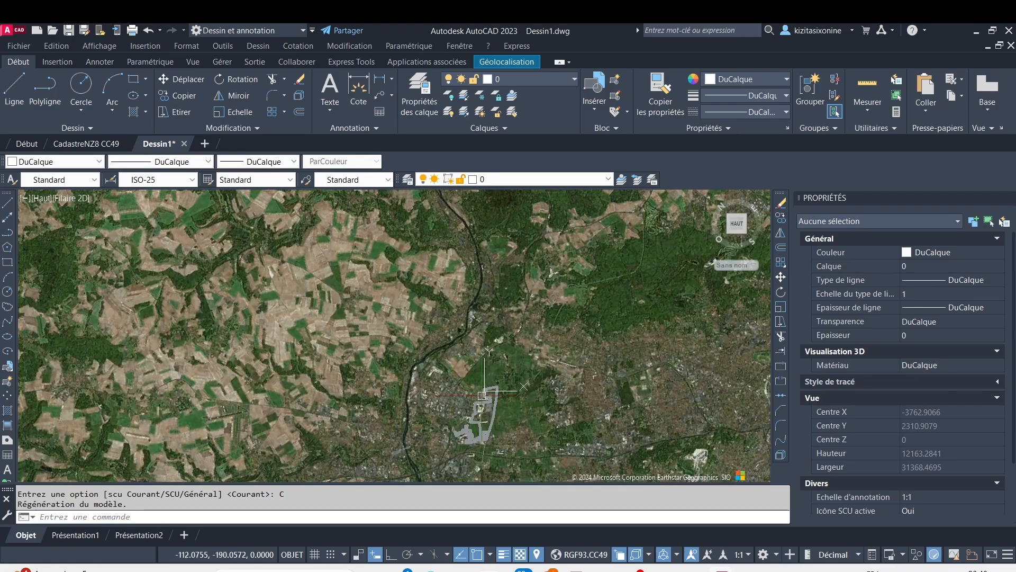
Examine the reoriented warehouse roof, checking its upper-left corner, edges and skylight rows against the new SCU axes
scroll(481, 395, up, 15)
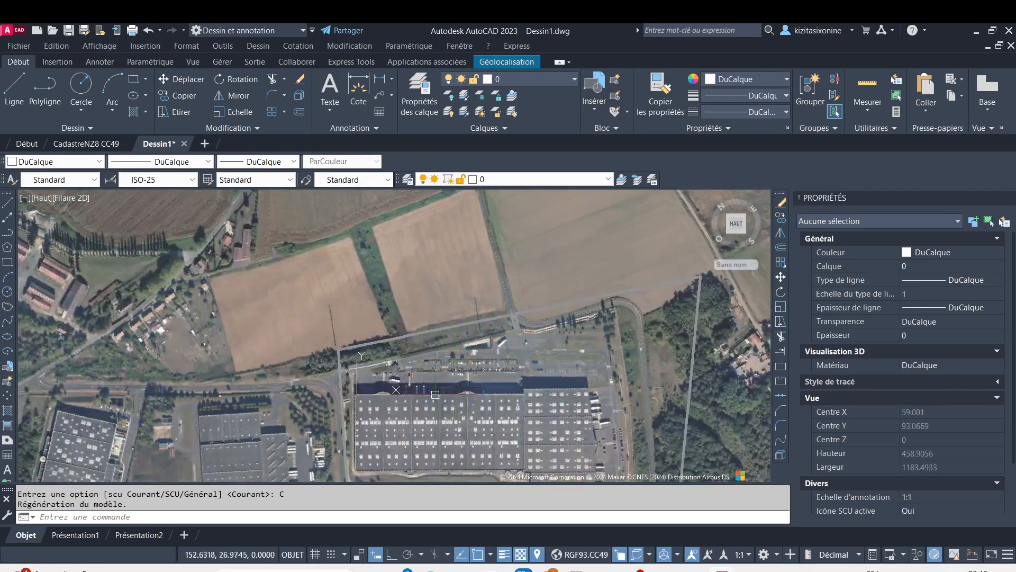
scroll(435, 394, up, 5)
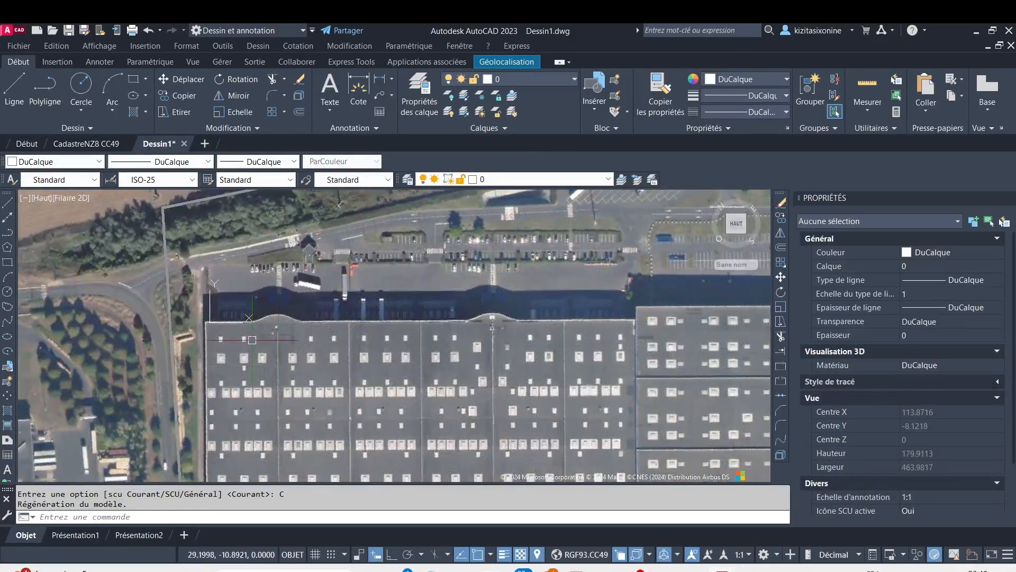
scroll(252, 340, up, 7)
middle_drag(217, 323, 192, 246)
scroll(192, 247, down, 3)
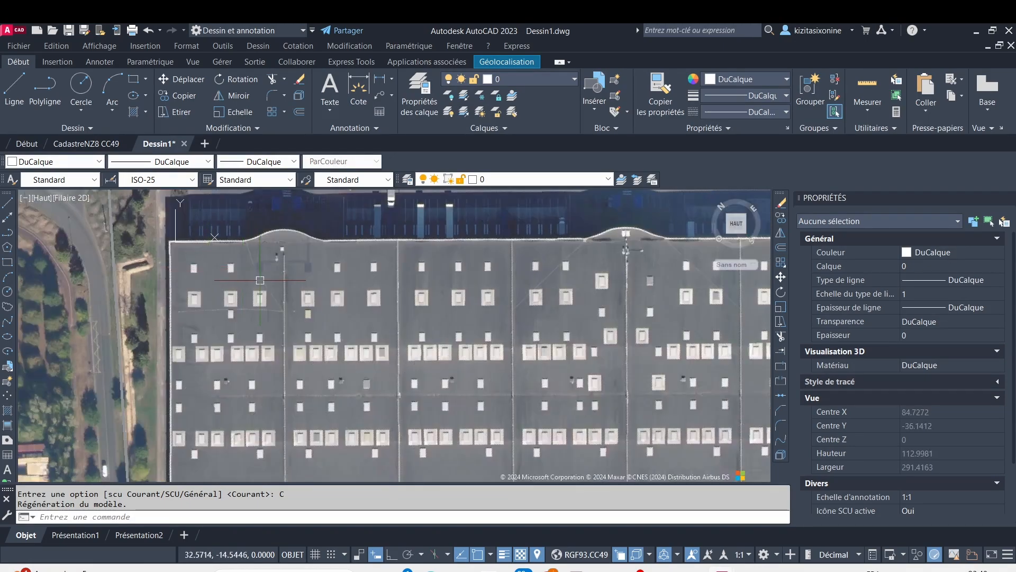
middle_drag(246, 278, 238, 233)
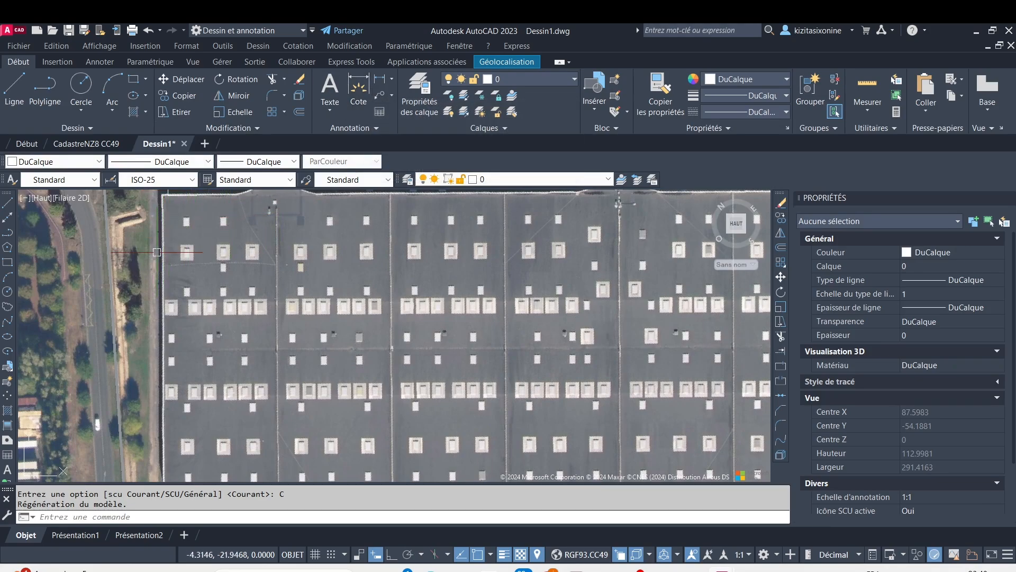
scroll(157, 252, up, 2)
middle_drag(195, 220, 208, 271)
scroll(187, 218, up, 3)
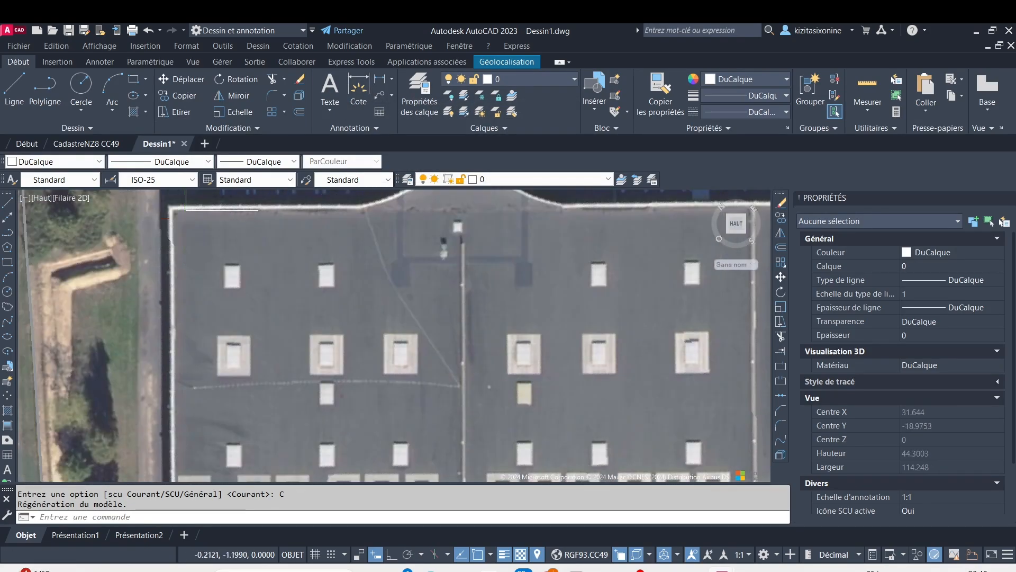
scroll(209, 252, down, 2)
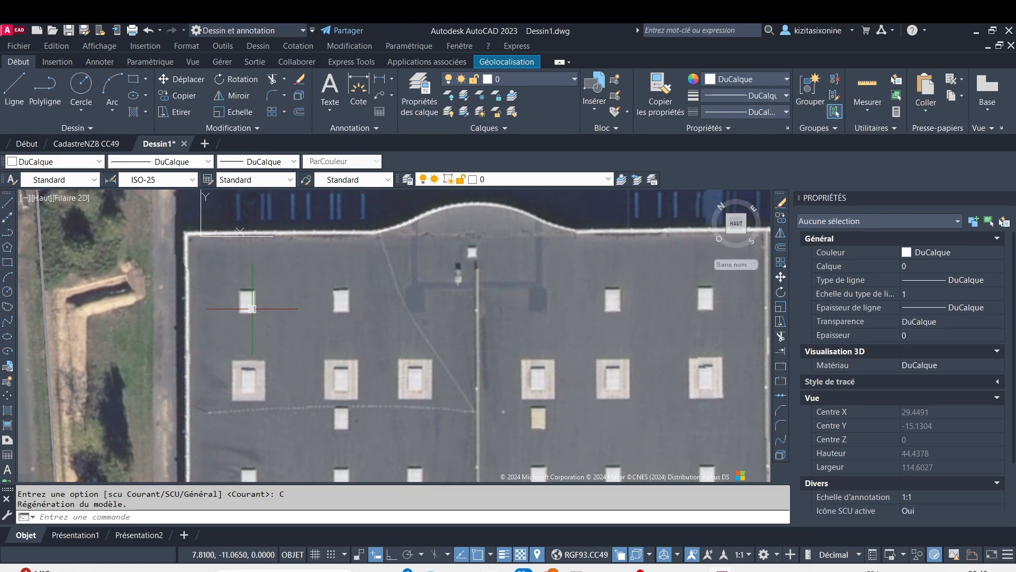
mouse_move(284, 338)
middle_down()
mouse_move(306, 264)
mouse_move(183, 270)
middle_up()
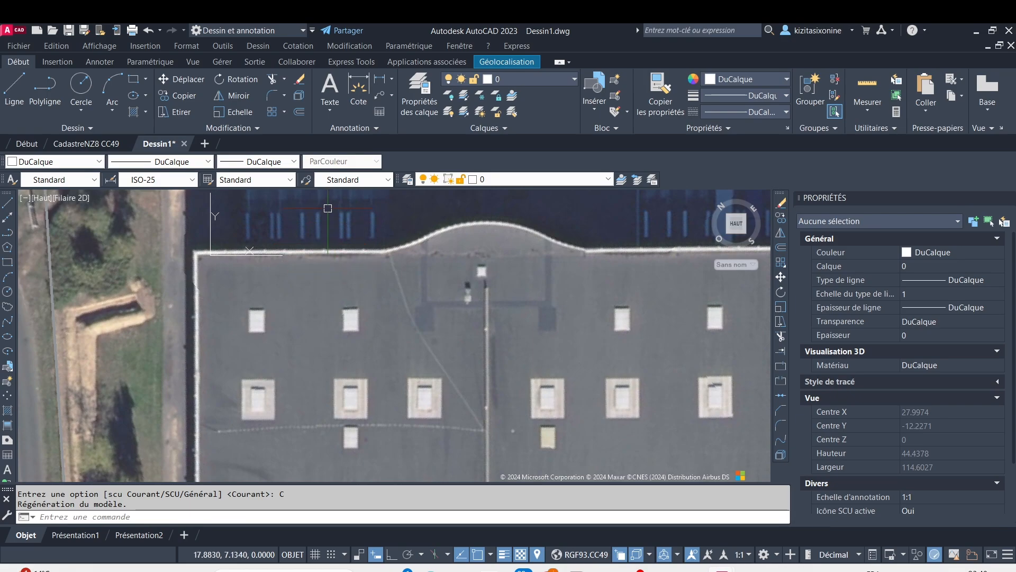
scroll(326, 195, down, 4)
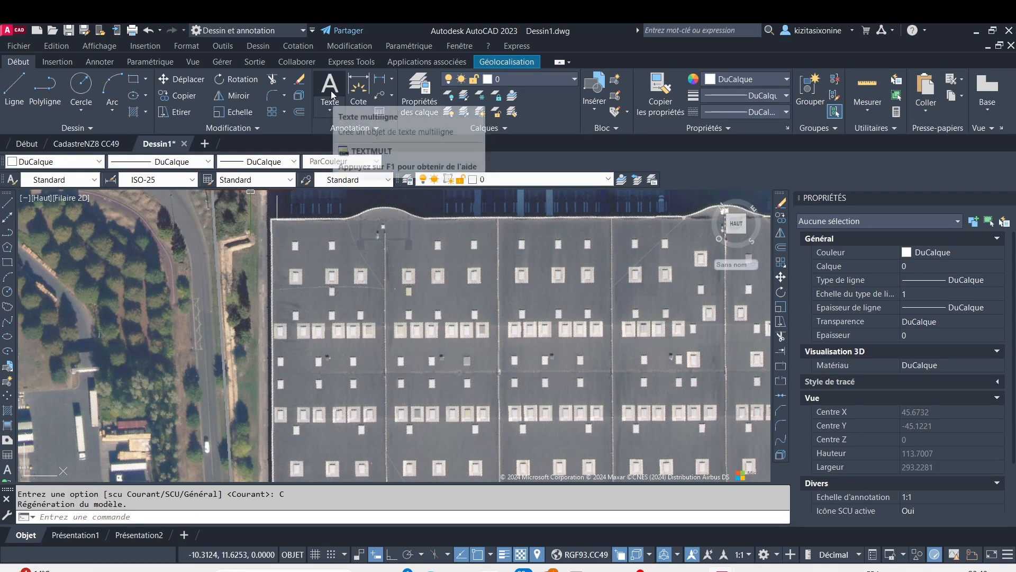
Create a new layer named Limite toiture
click(408, 86)
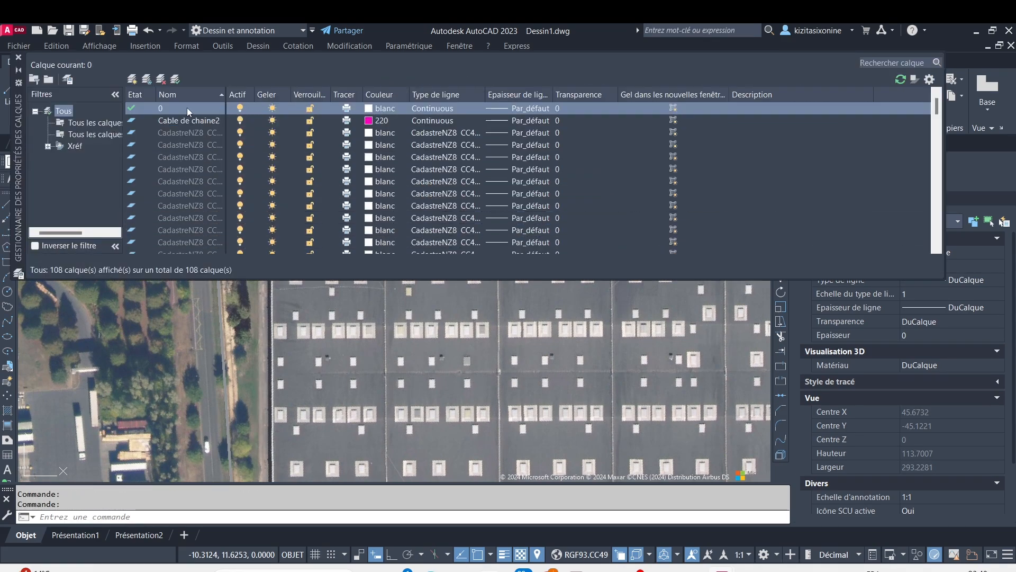
click(132, 80)
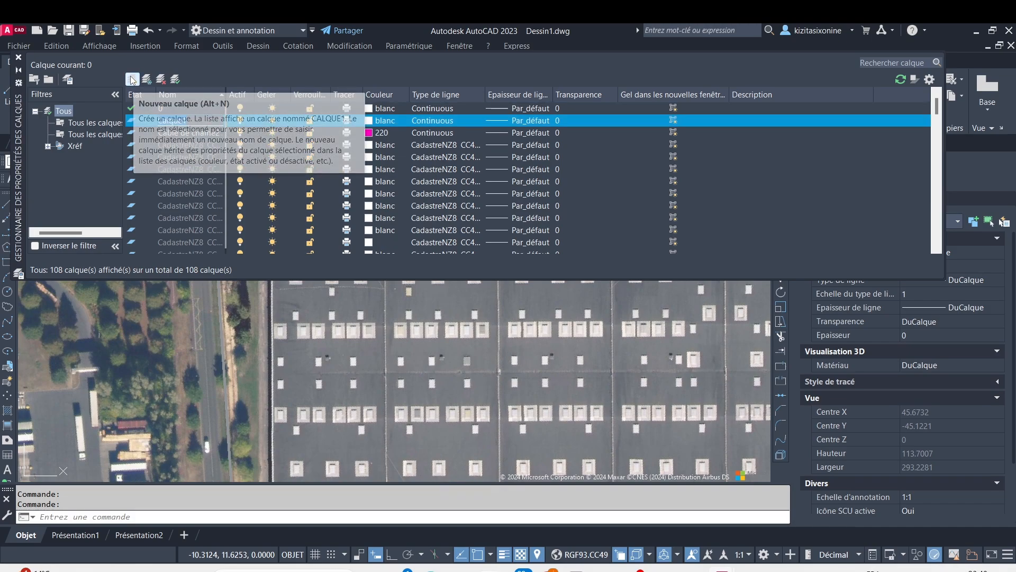
text(L)
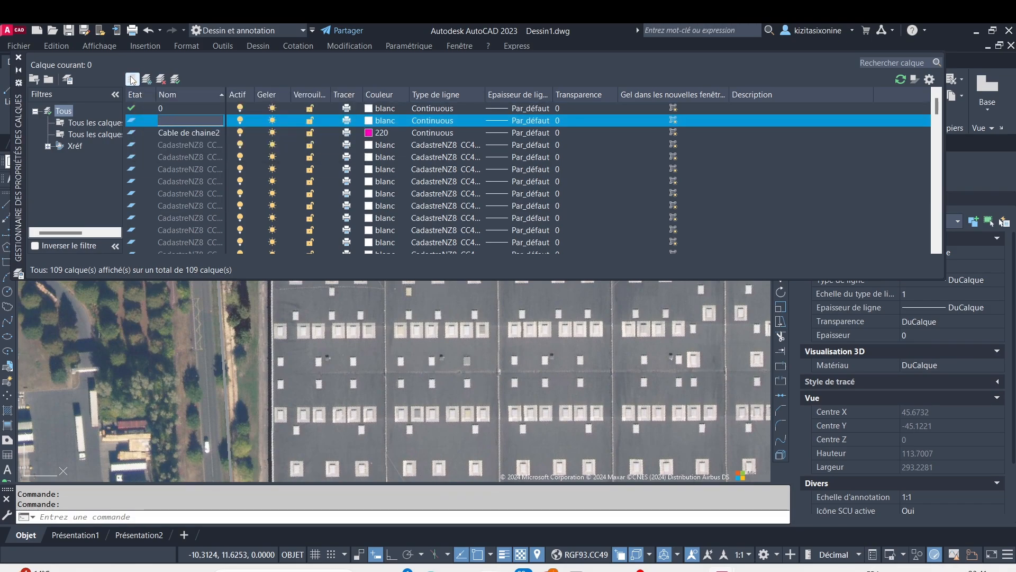
text(imite)
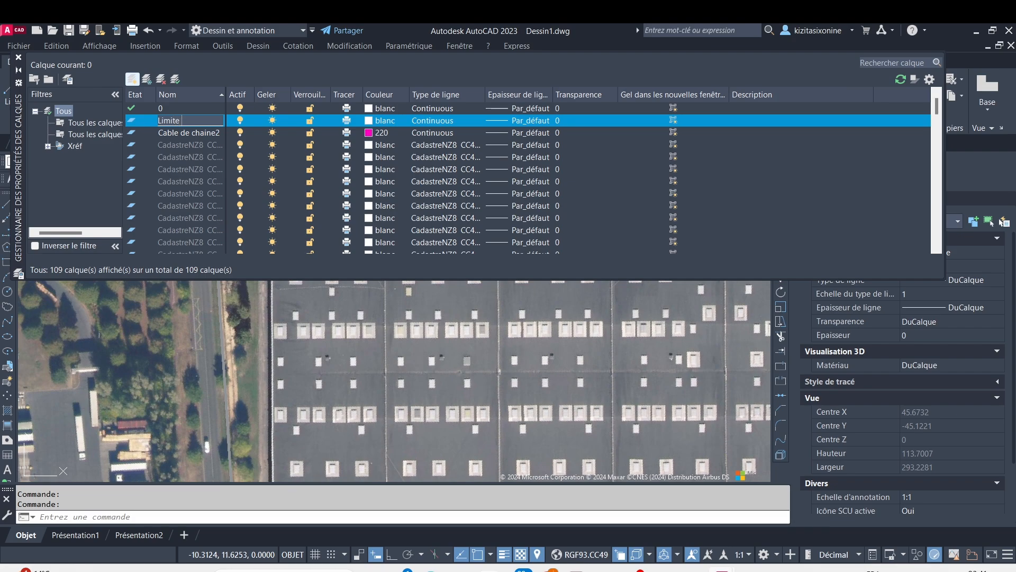
text( toiture)
key(Return)
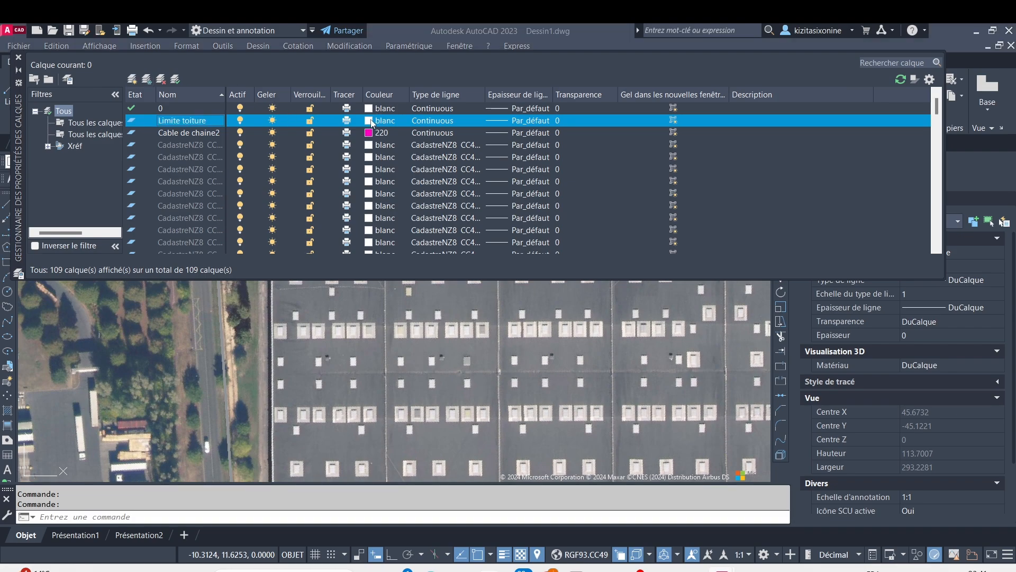
Set the Limite toiture layer's colour to yellow (jaune) and make it the current layer
click(372, 122)
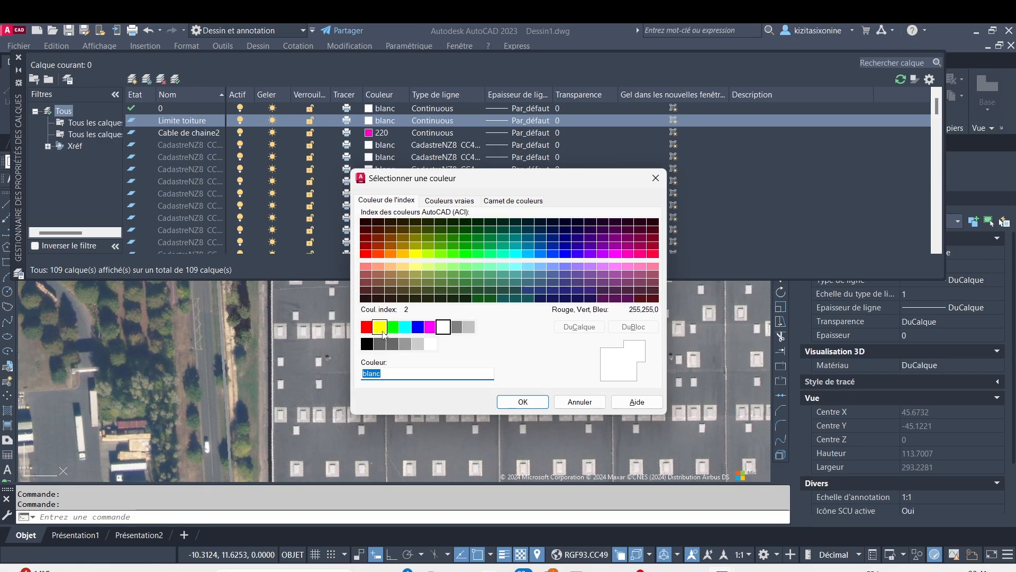
click(381, 329)
click(523, 402)
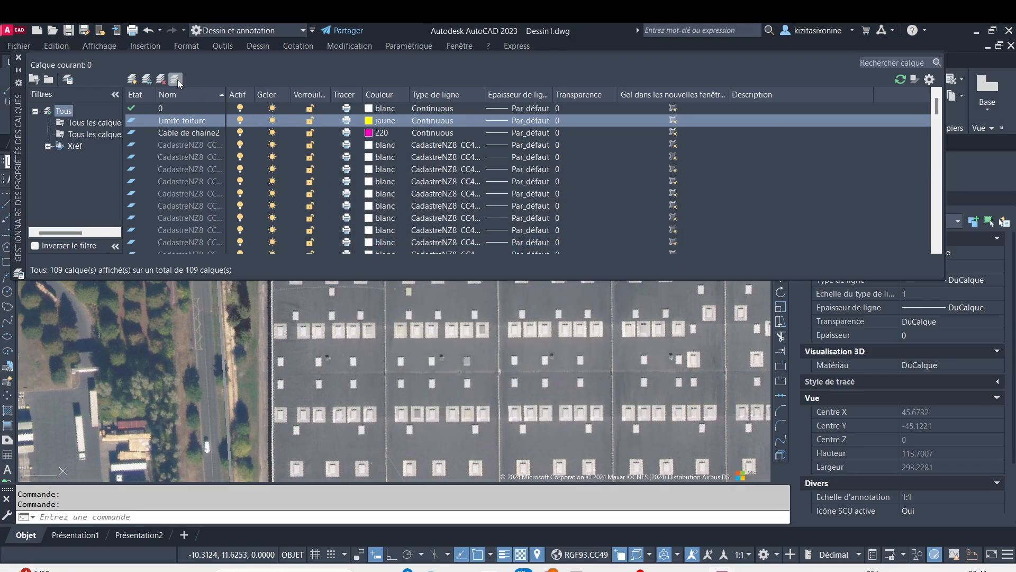
click(19, 58)
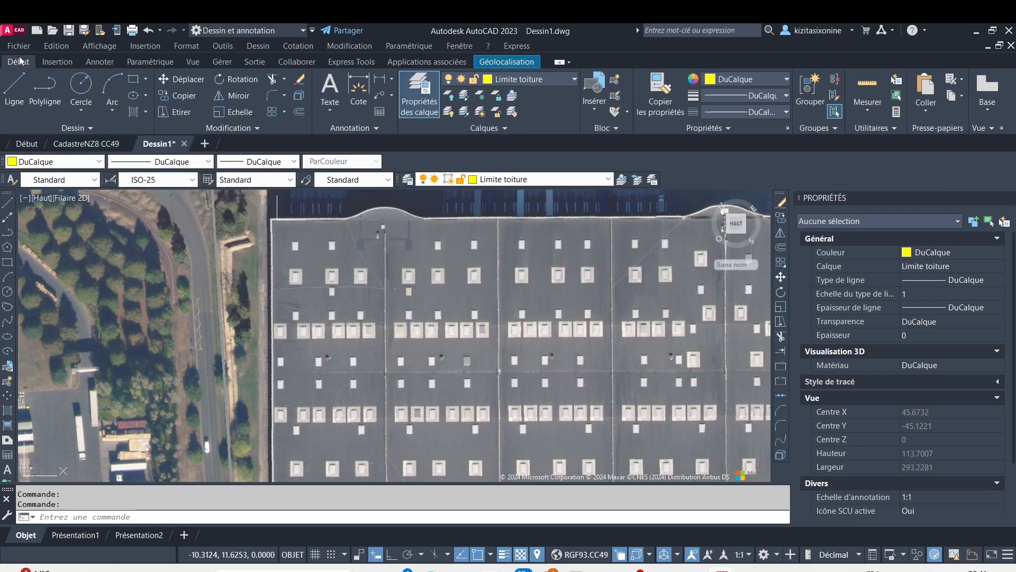
Draw a rectangle about 44.5 by 119 units around the first roof bay, from the roof's upper-left corner to the divider at the opposite edge
click(133, 79)
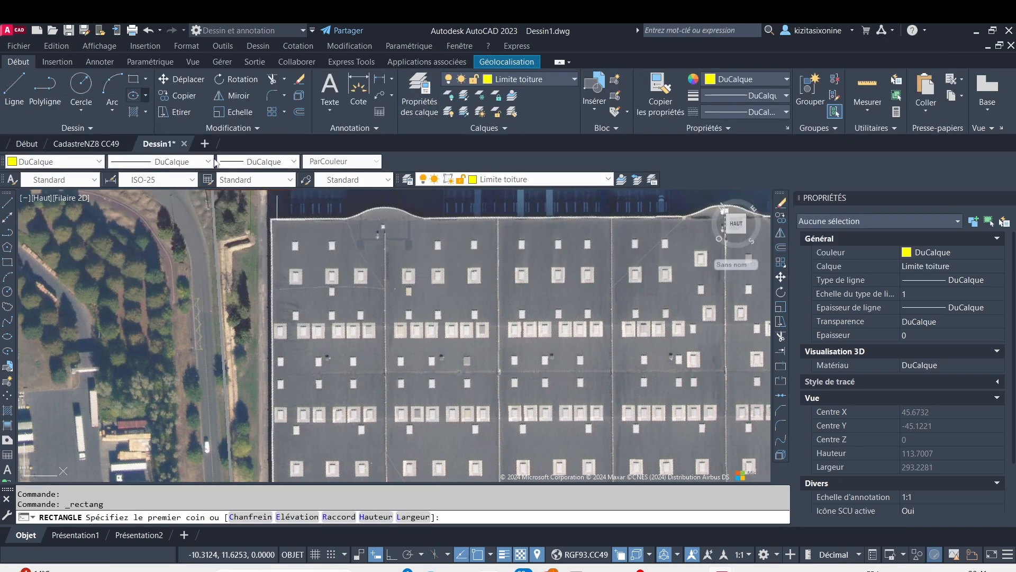
scroll(245, 270, up, 8)
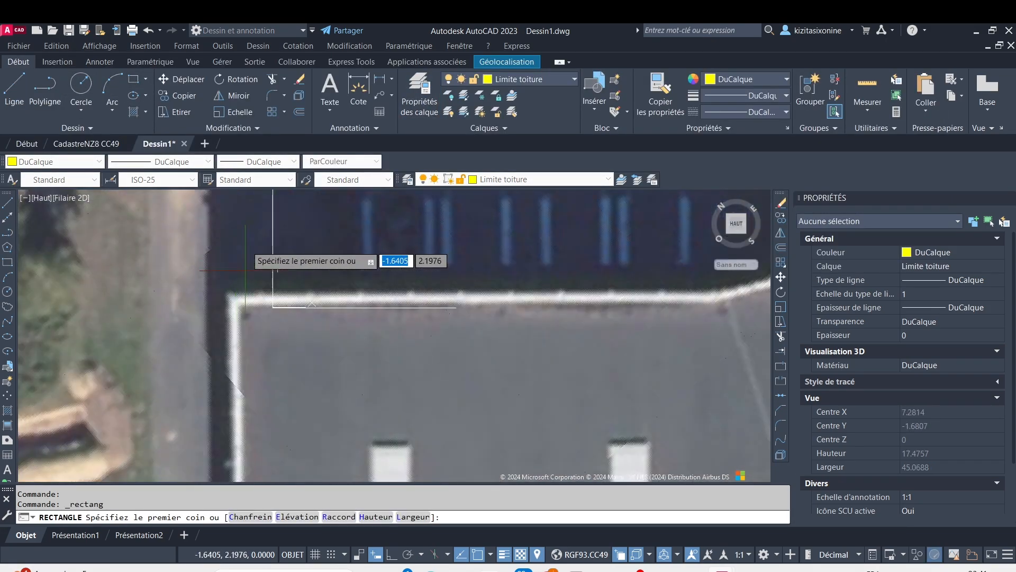
click(240, 307)
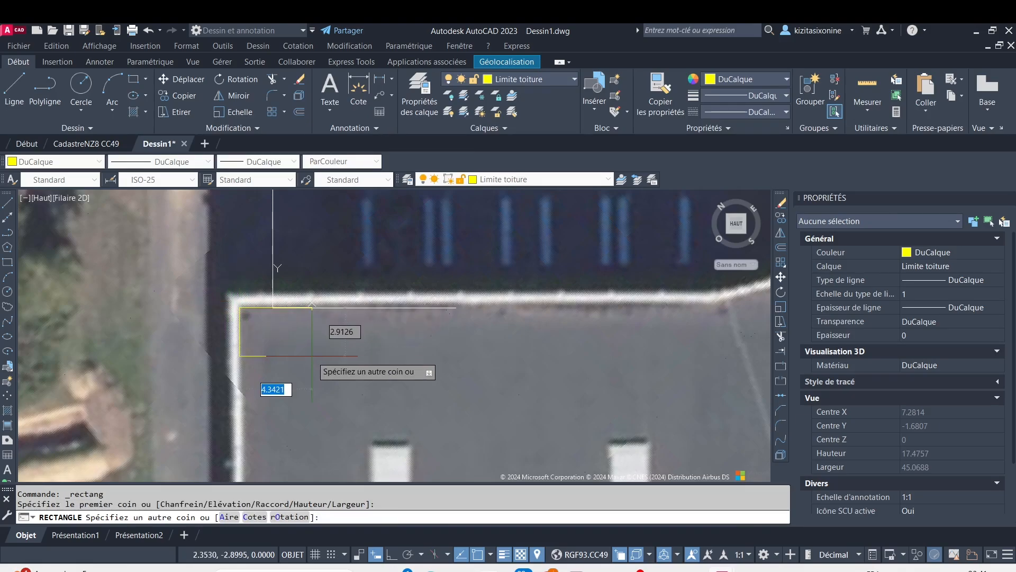
scroll(329, 374, down, 8)
middle_drag(336, 383, 288, 322)
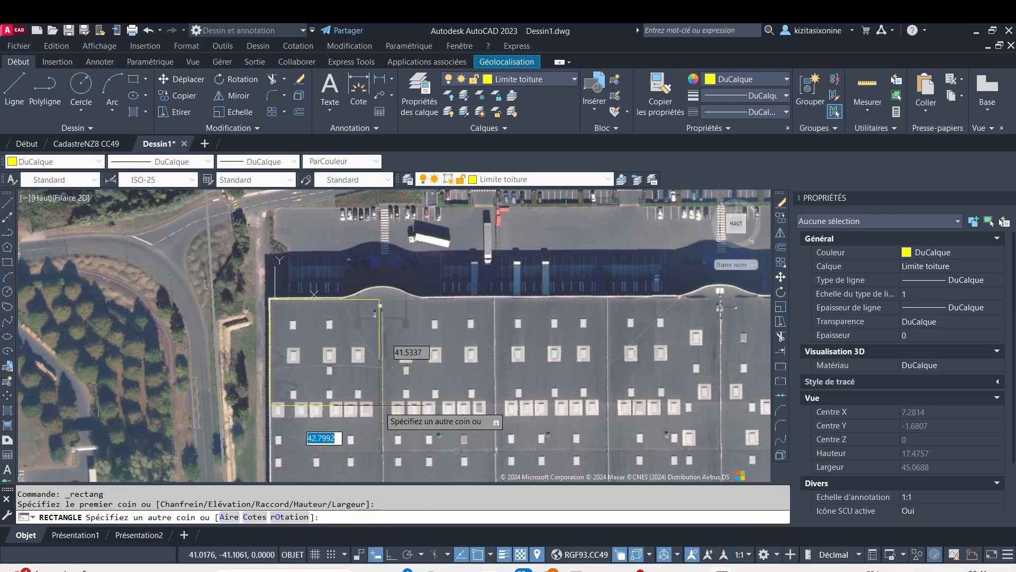
middle_drag(379, 405, 345, 309)
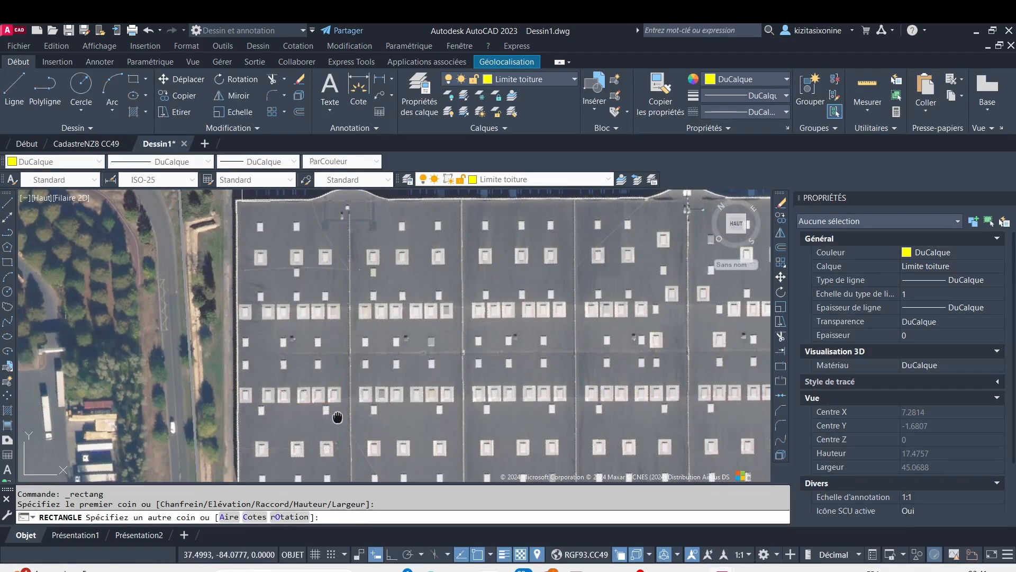
scroll(333, 418, up, 2)
scroll(393, 383, up, 3)
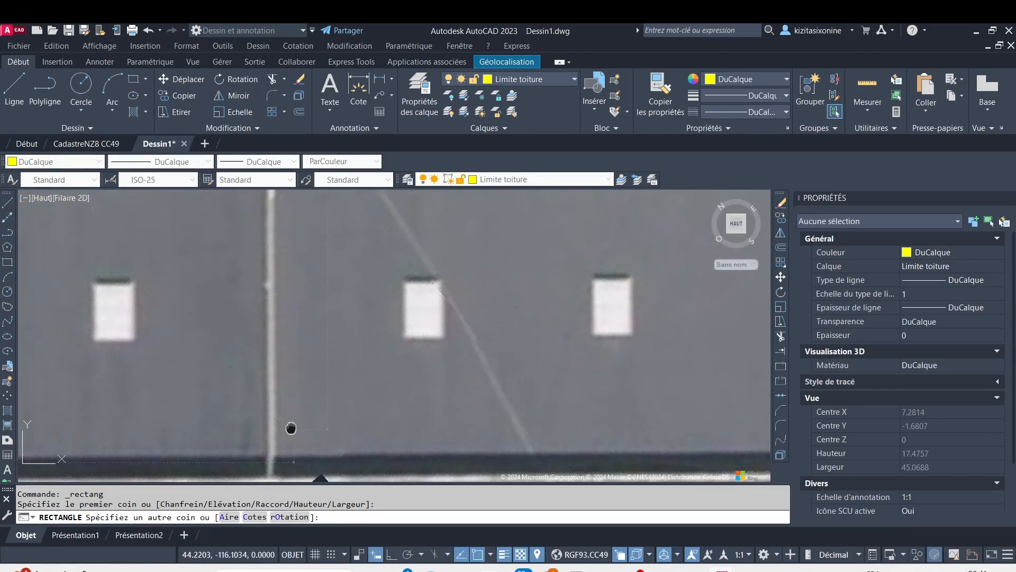
middle_drag(291, 426, 409, 314)
scroll(406, 365, up, 3)
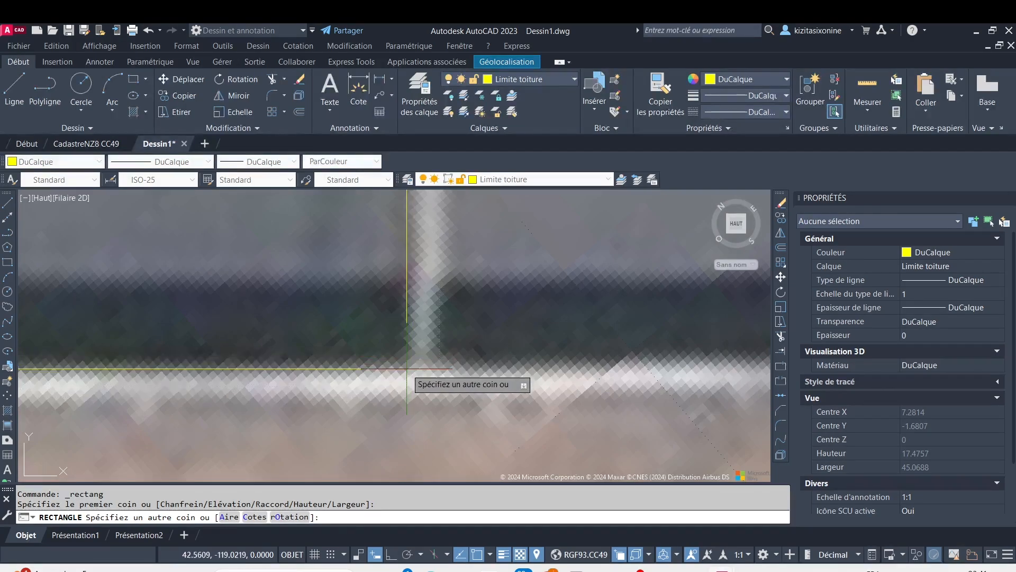
click(408, 373)
Offset the roof-bay rectangle inward by 0.9
scroll(440, 323, down, 2)
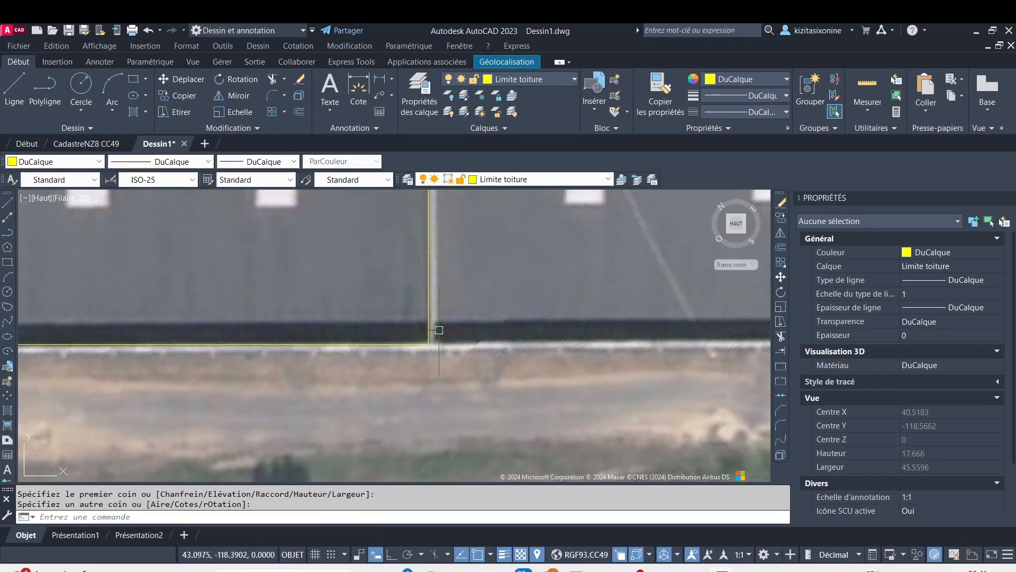
click(430, 308)
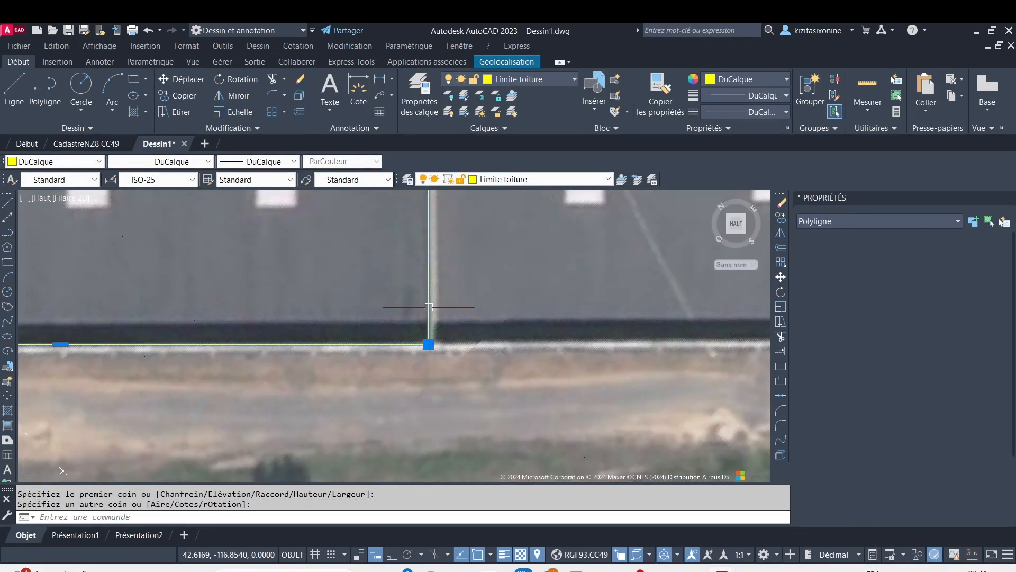
click(300, 112)
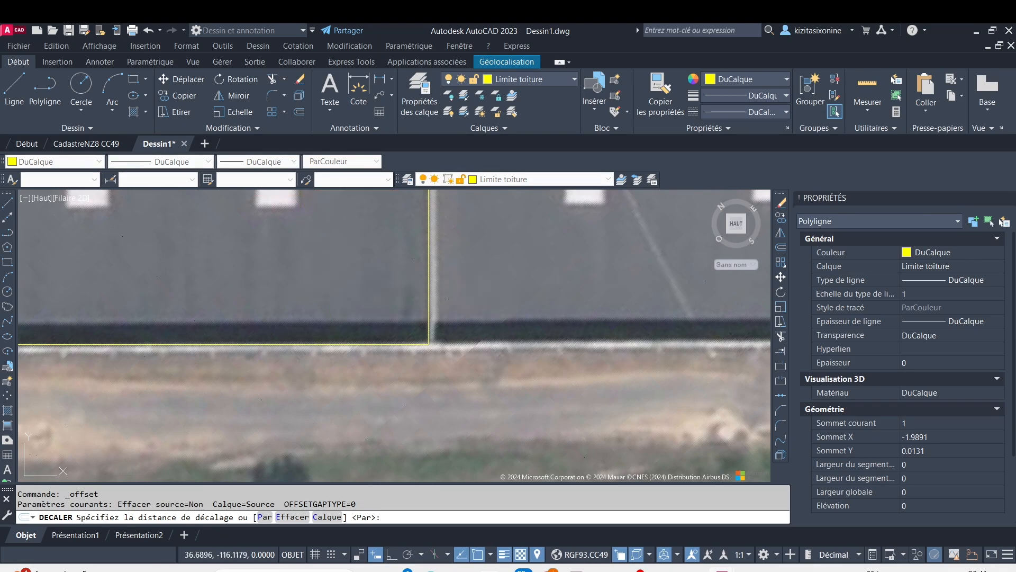
key(Return)
click(262, 258)
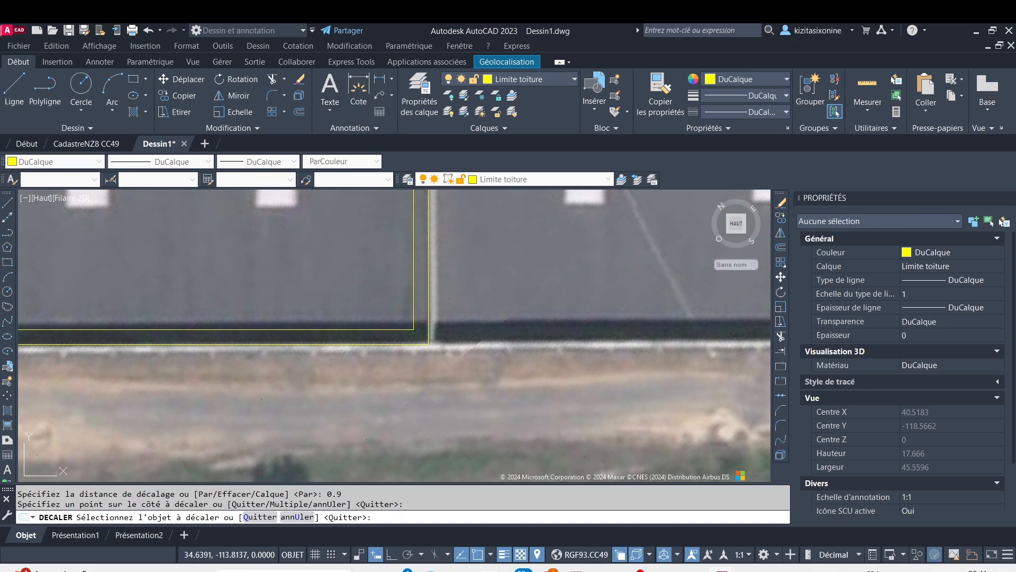
key(Escape)
Try hatching the strip between the two roof-bay outlines with the ANSI31 pattern at a scale of 5.5
click(146, 113)
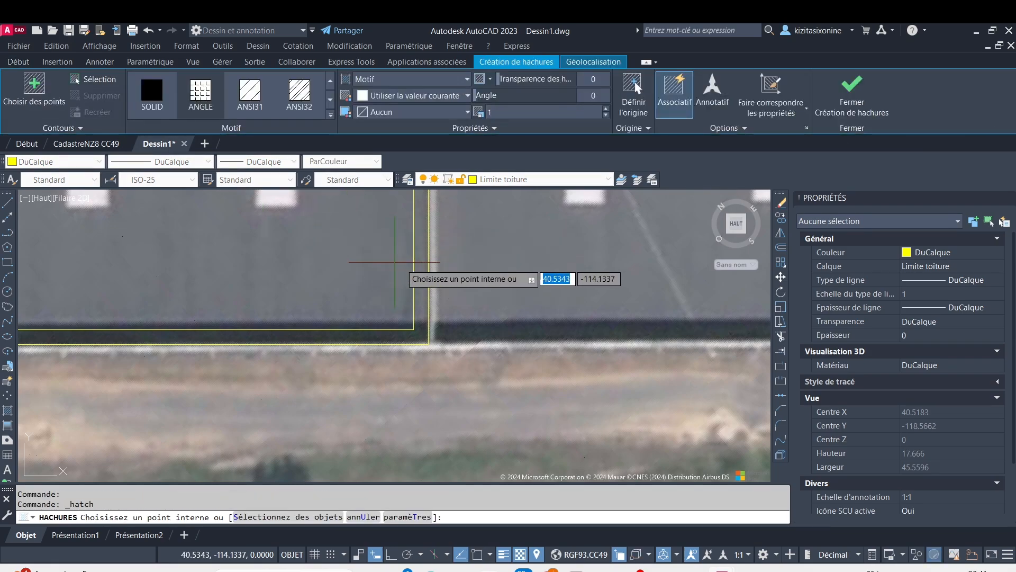
click(421, 267)
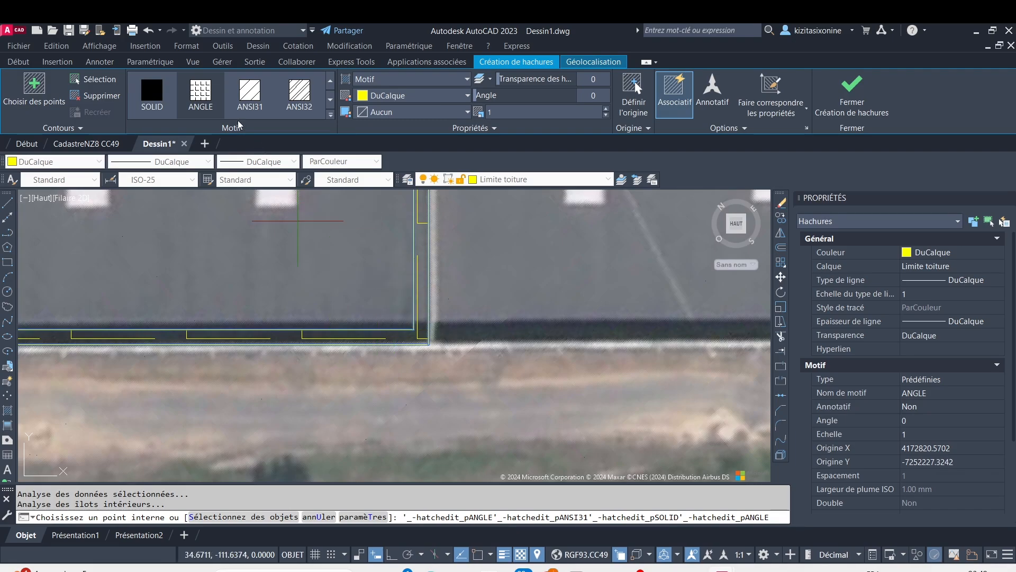
click(214, 105)
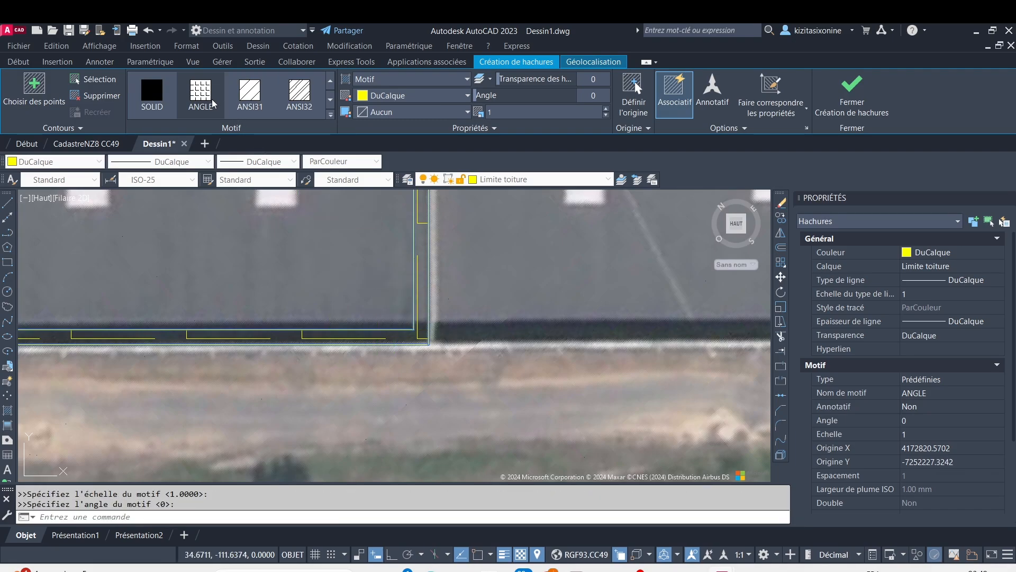
click(252, 105)
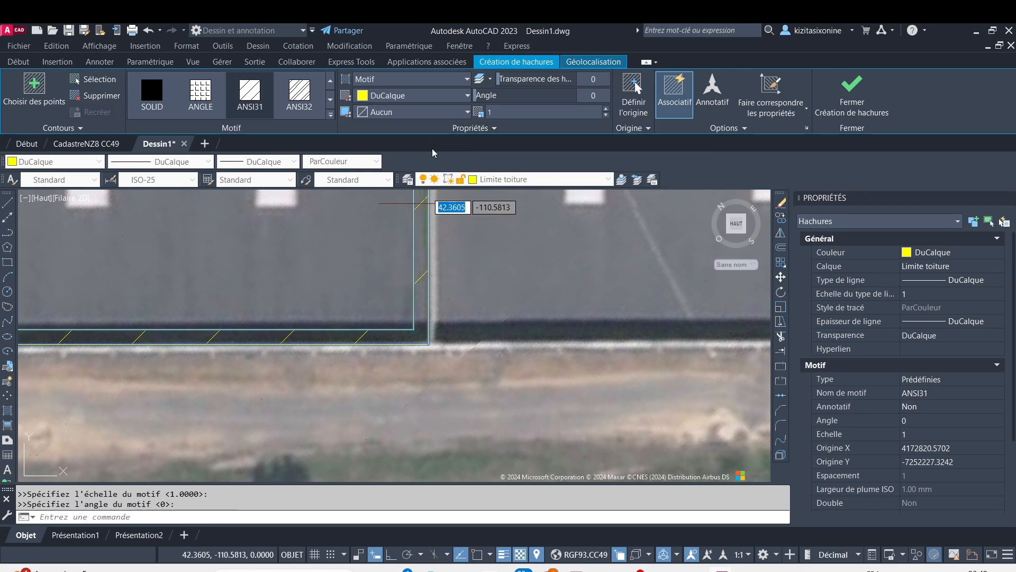
click(468, 112)
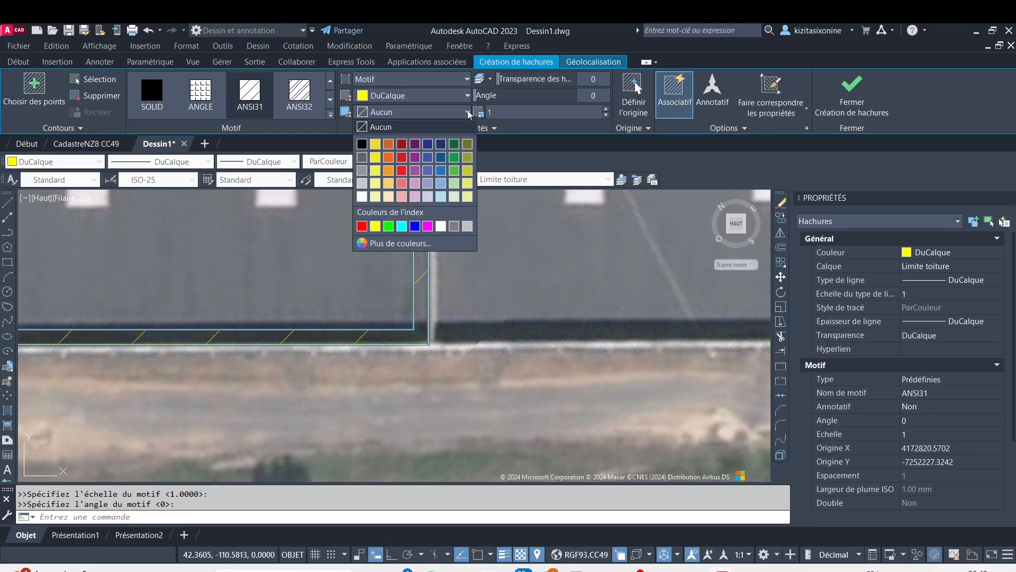
click(468, 112)
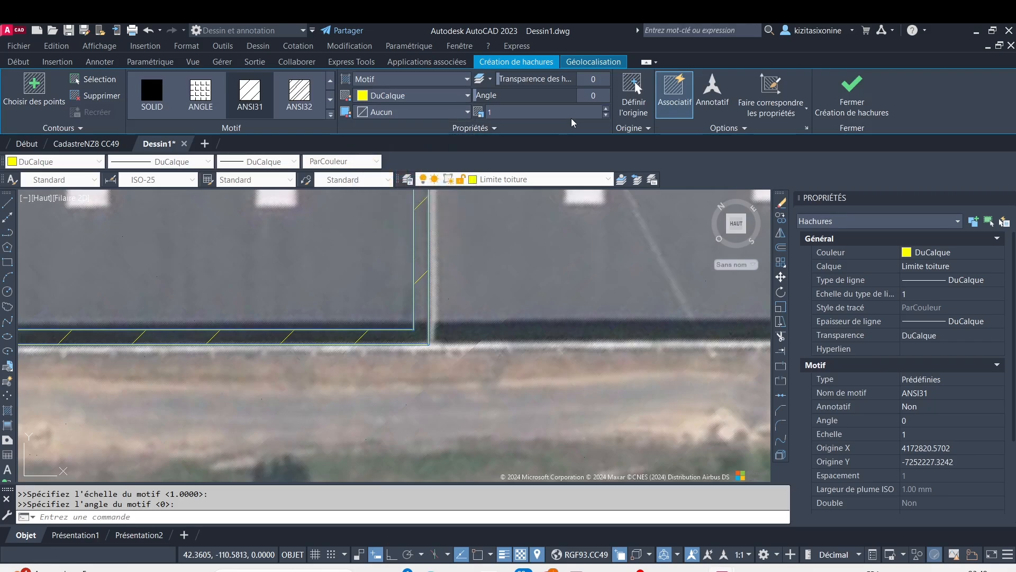
click(606, 109)
click(606, 109)
click(606, 110)
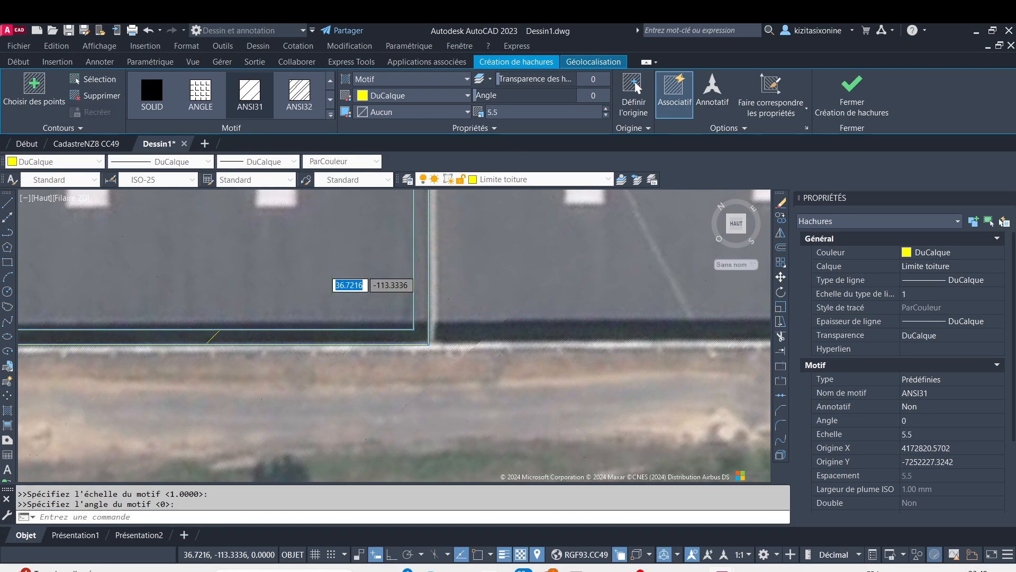
scroll(333, 285, down, 3)
scroll(366, 249, up, 2)
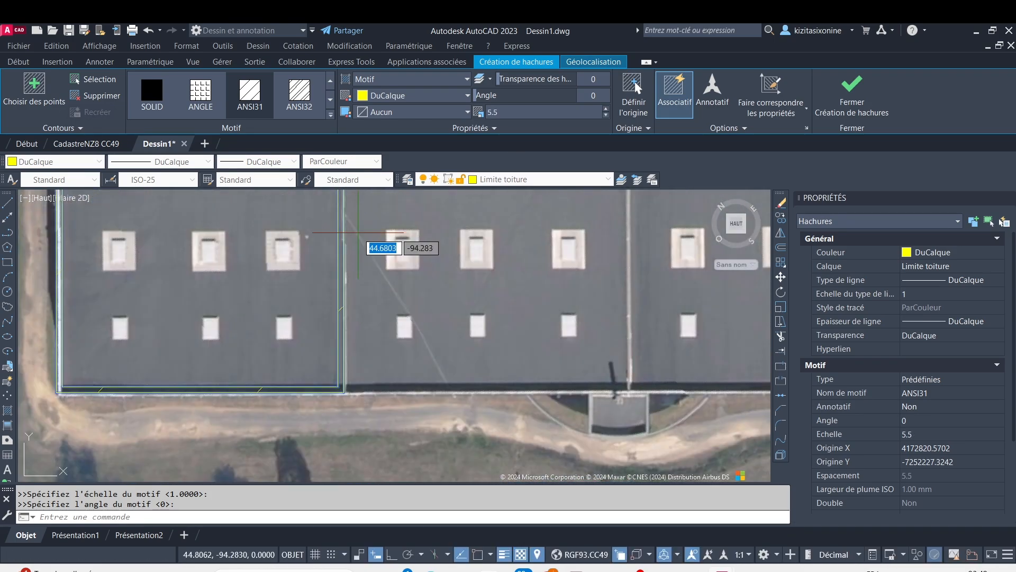
Try the SOLID pattern on the setback strip, and undo the hatch
click(200, 95)
click(152, 101)
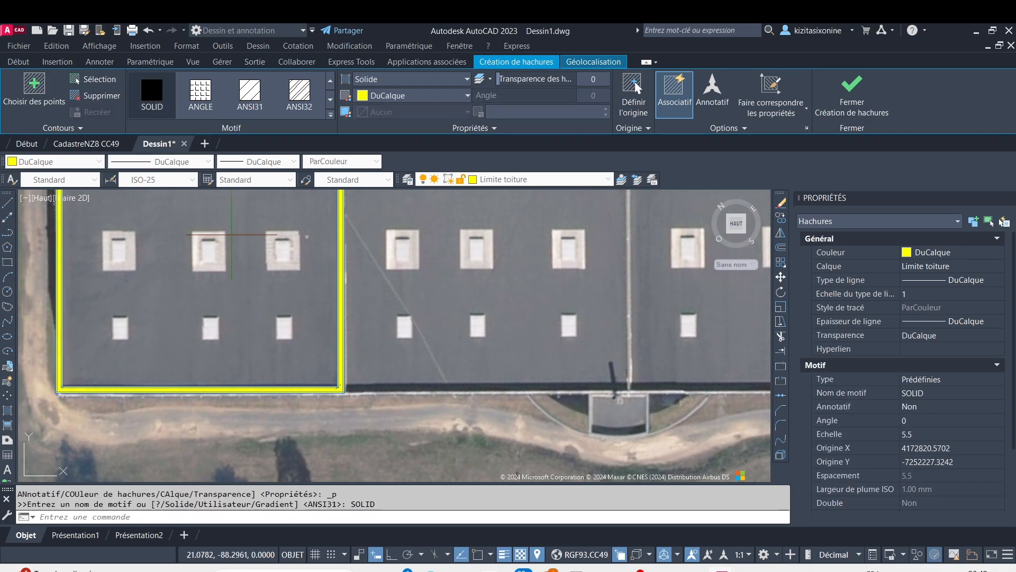
scroll(319, 273, up, 6)
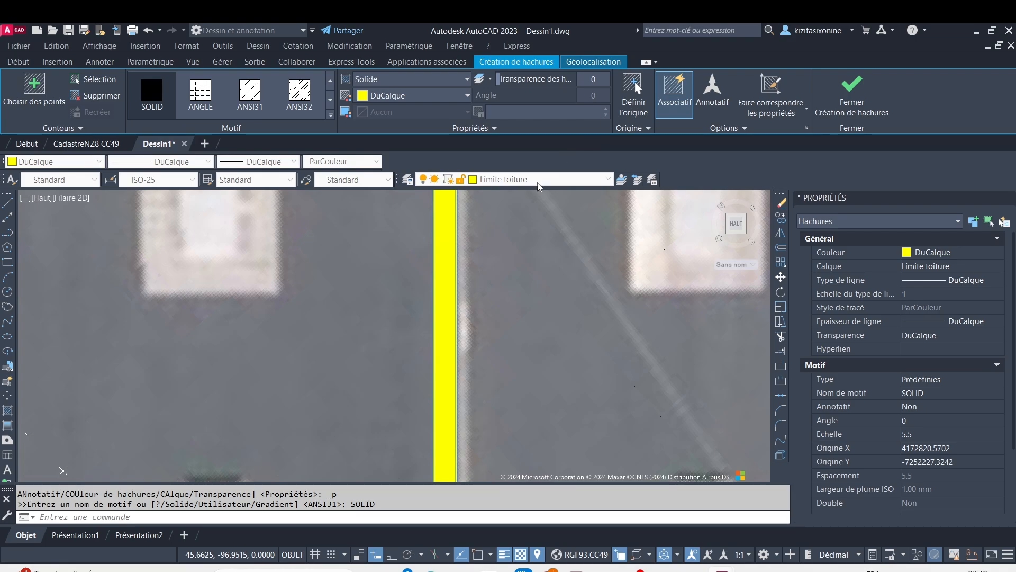
click(453, 260)
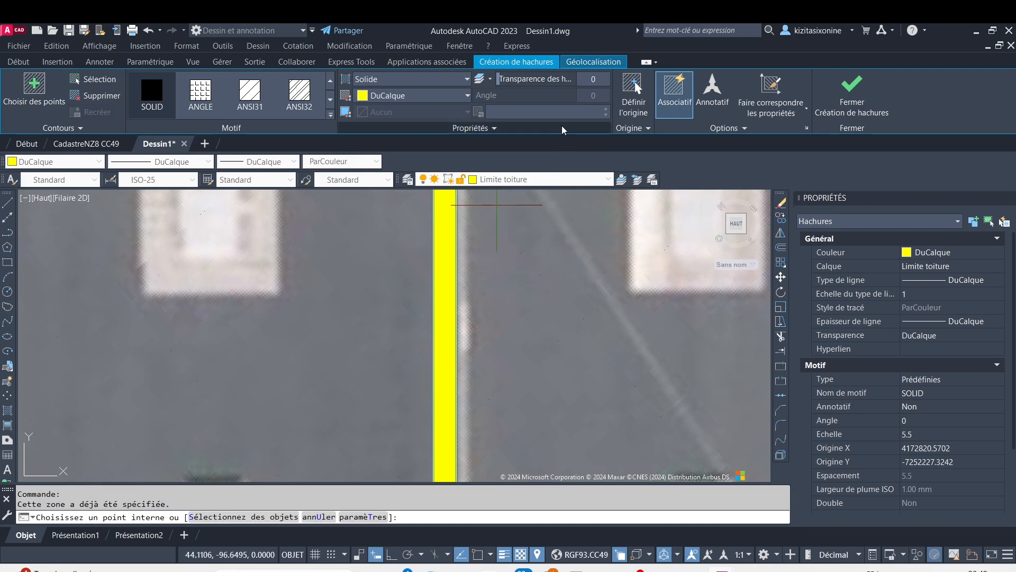
key(Escape)
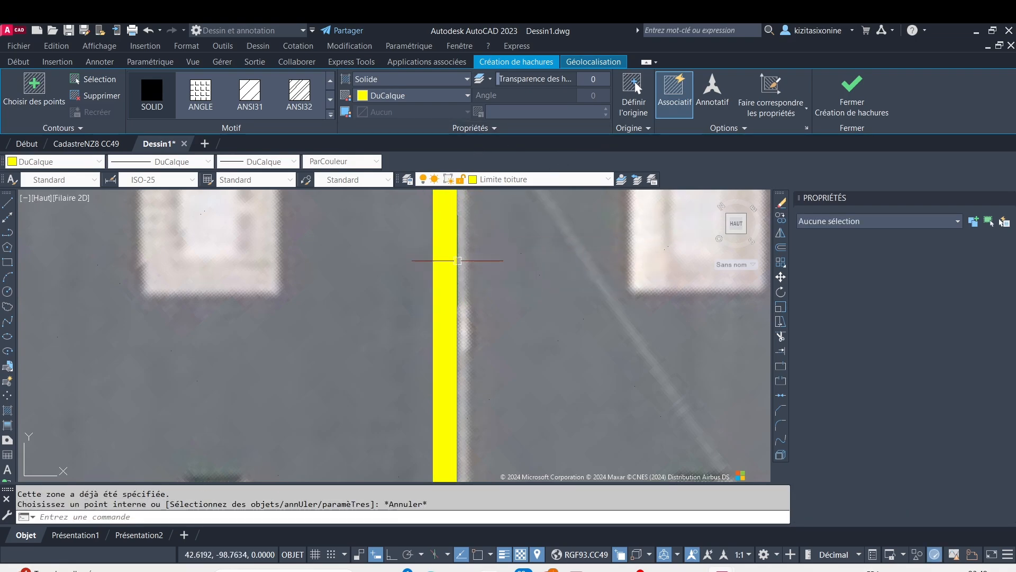
scroll(458, 261, down, 5)
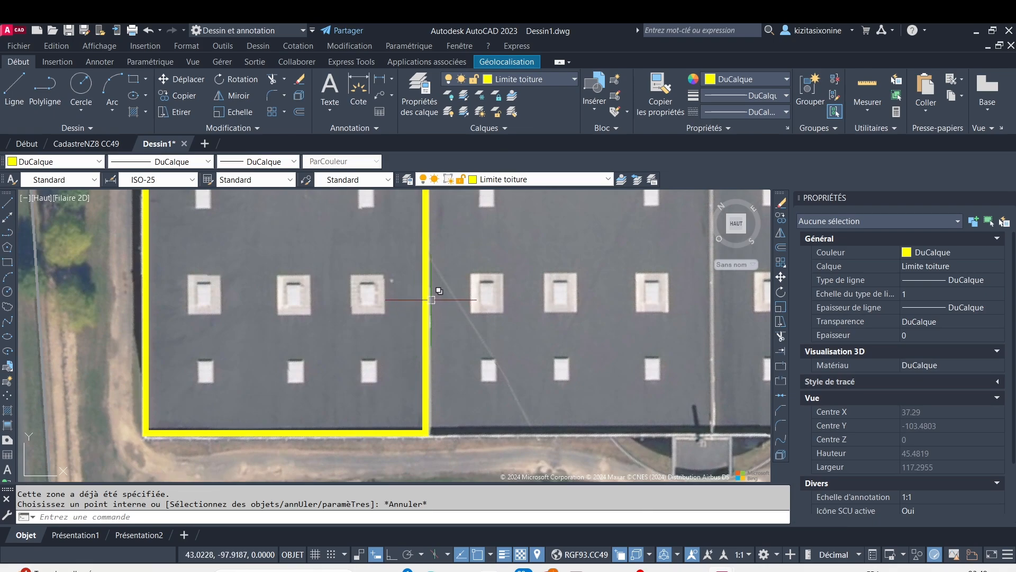
key(ctrl+z)
key(ctrl+z)
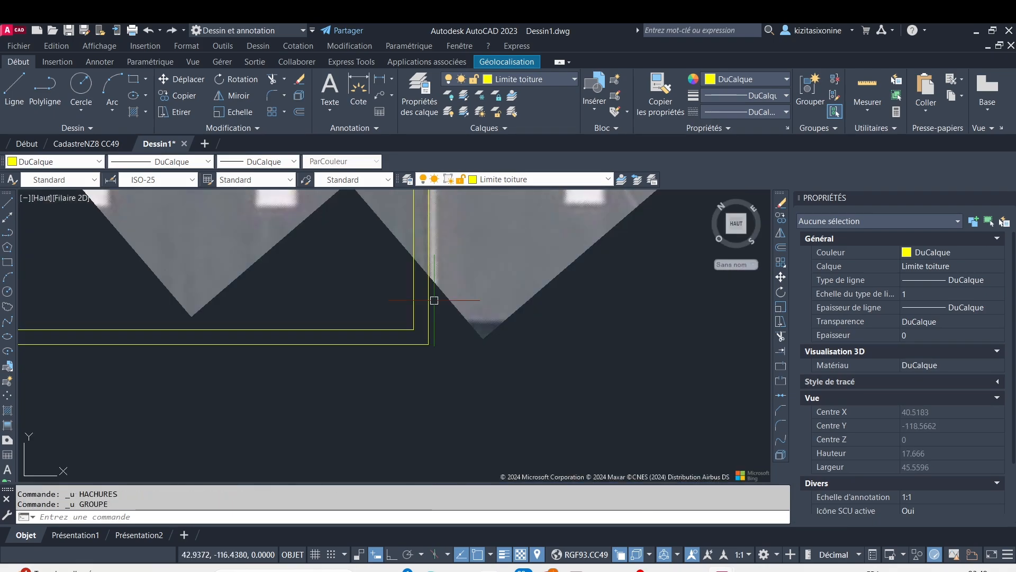
Hatch the strip between the roof-bay rectangle and its inner offset with the ANSI31 pattern at a scale of 0.083
click(147, 112)
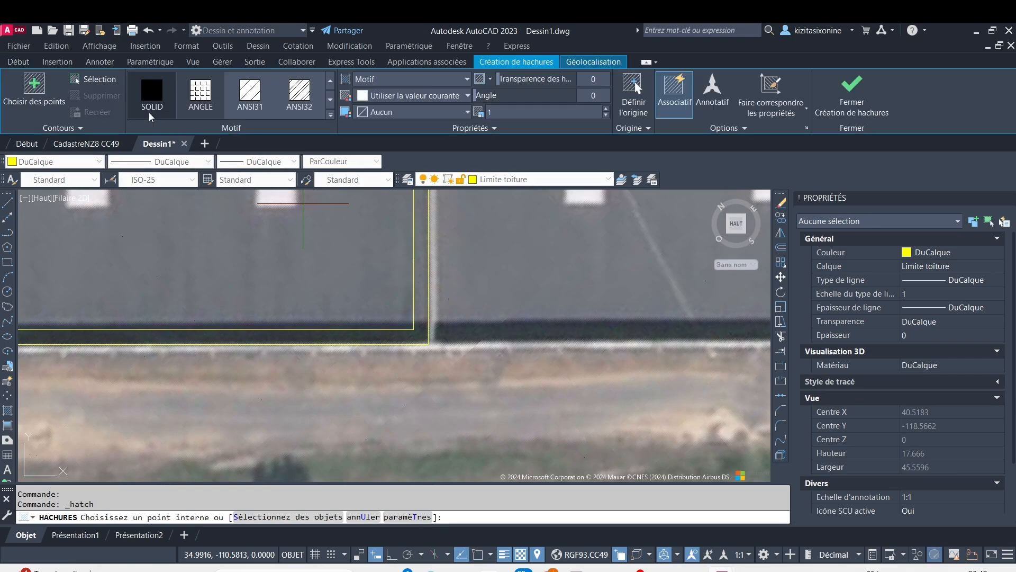
click(246, 100)
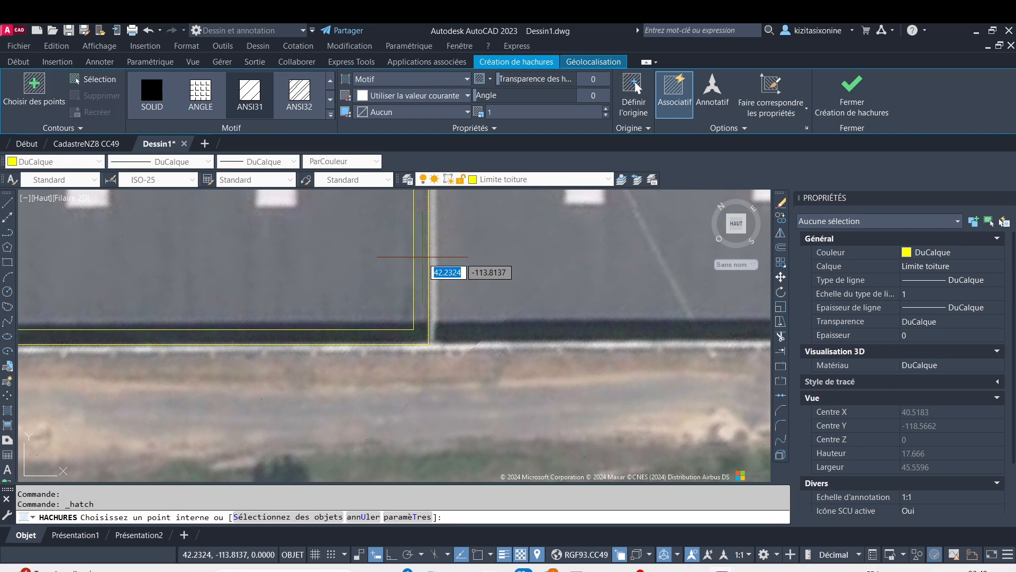
click(424, 253)
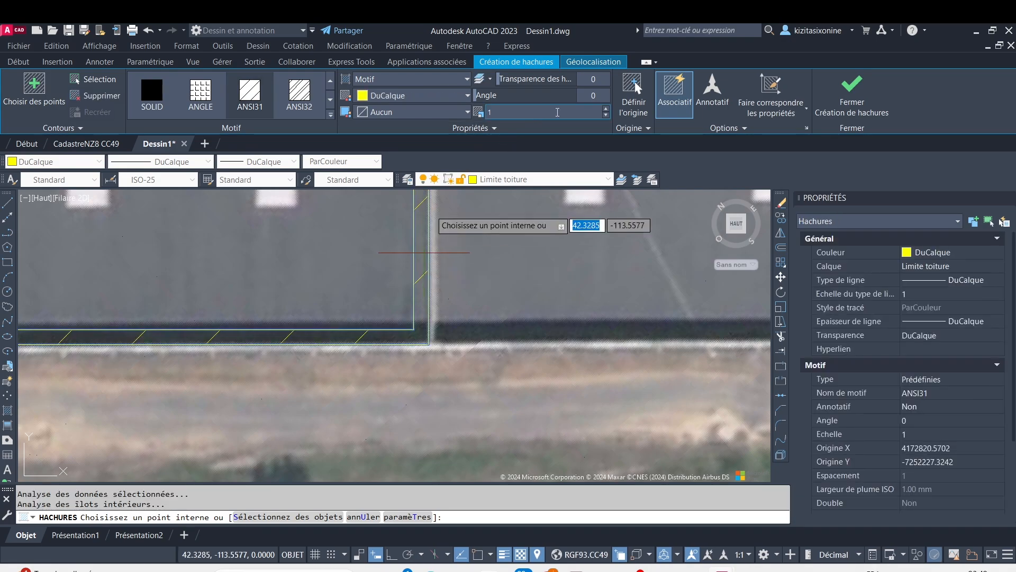
click(606, 117)
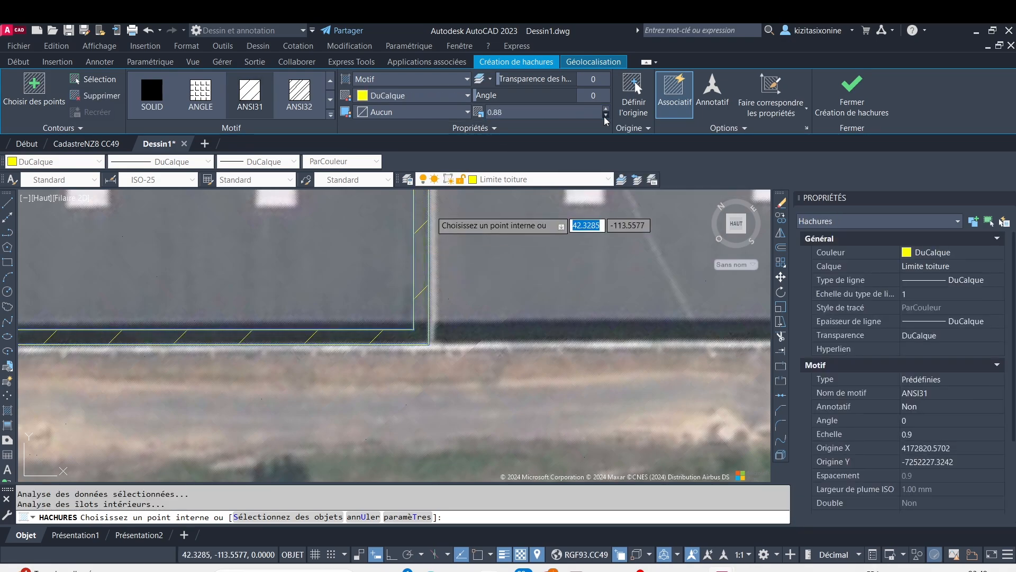
click(606, 117)
click(605, 117)
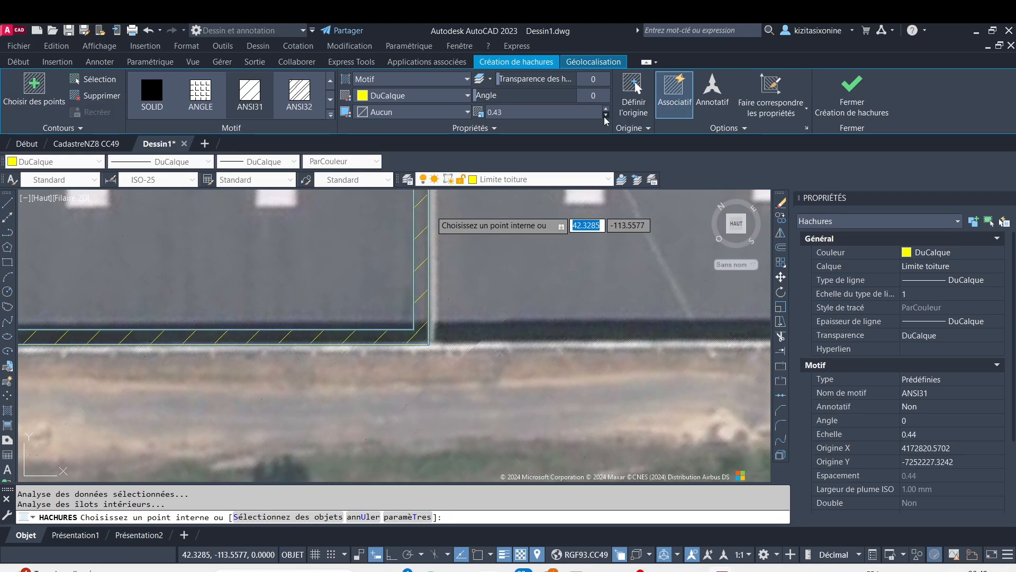
click(606, 117)
click(605, 117)
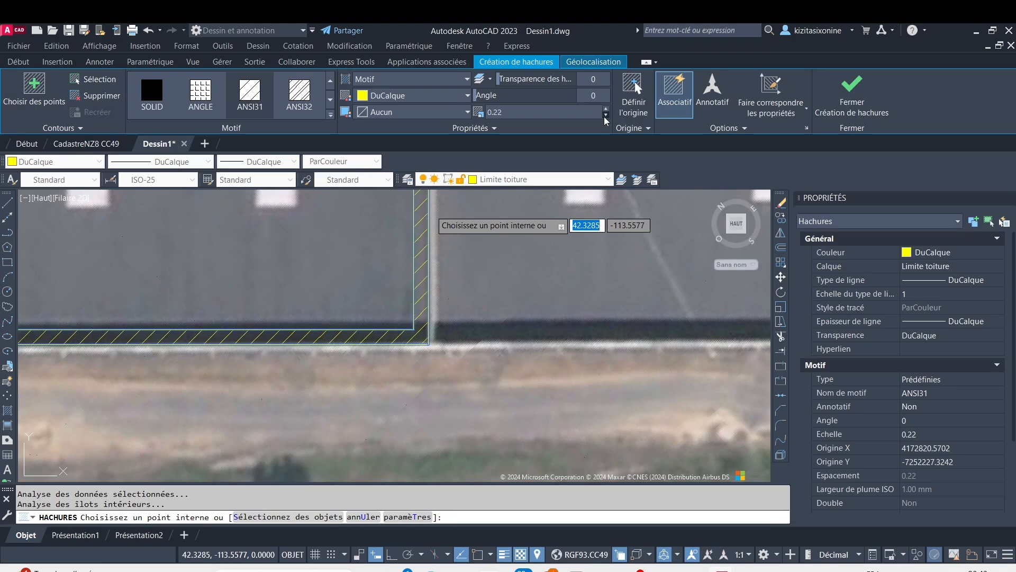
click(606, 117)
click(605, 117)
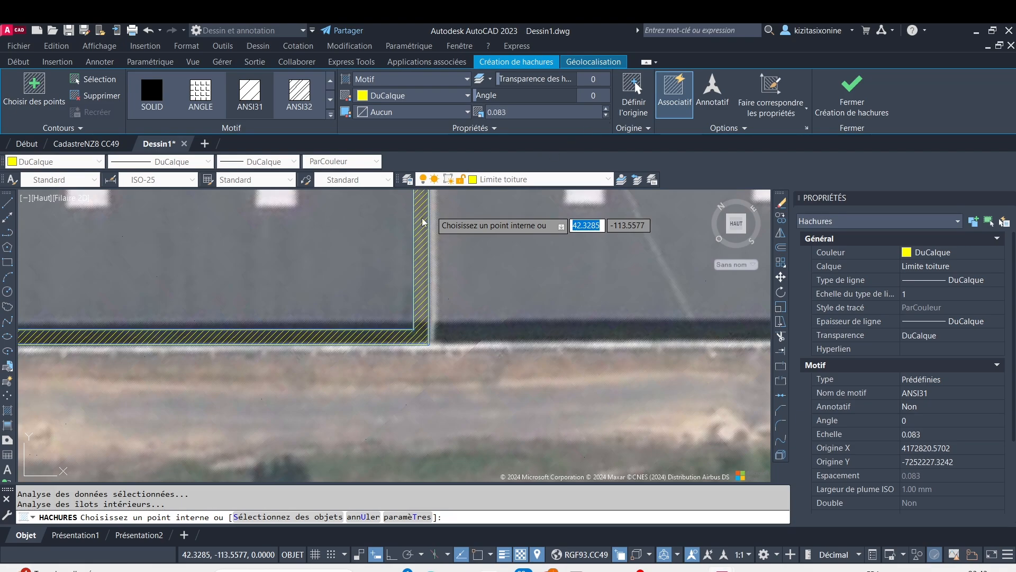
Set the setback strip's hatch colour to Magenta and finish the hatch
click(468, 97)
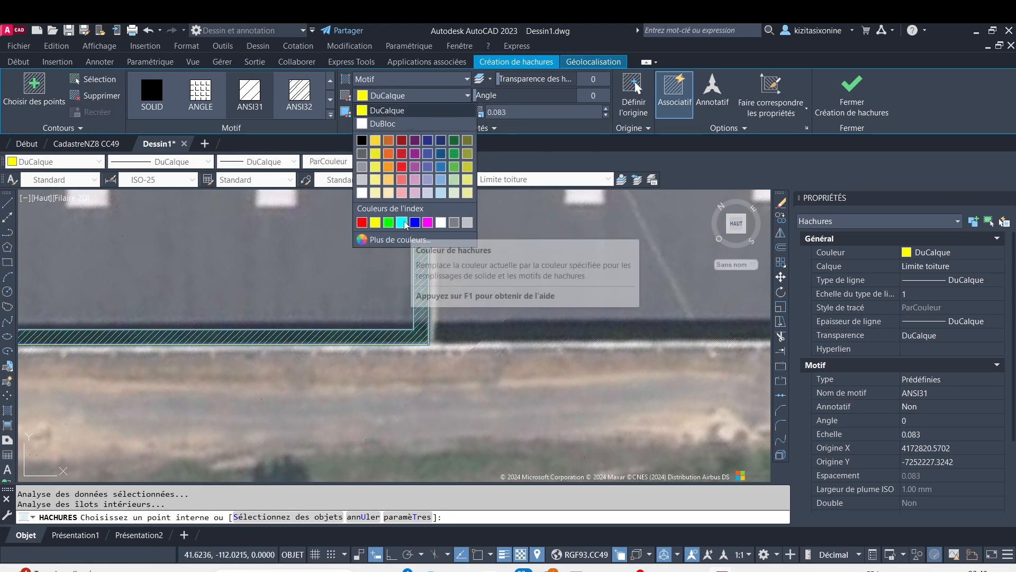
click(428, 223)
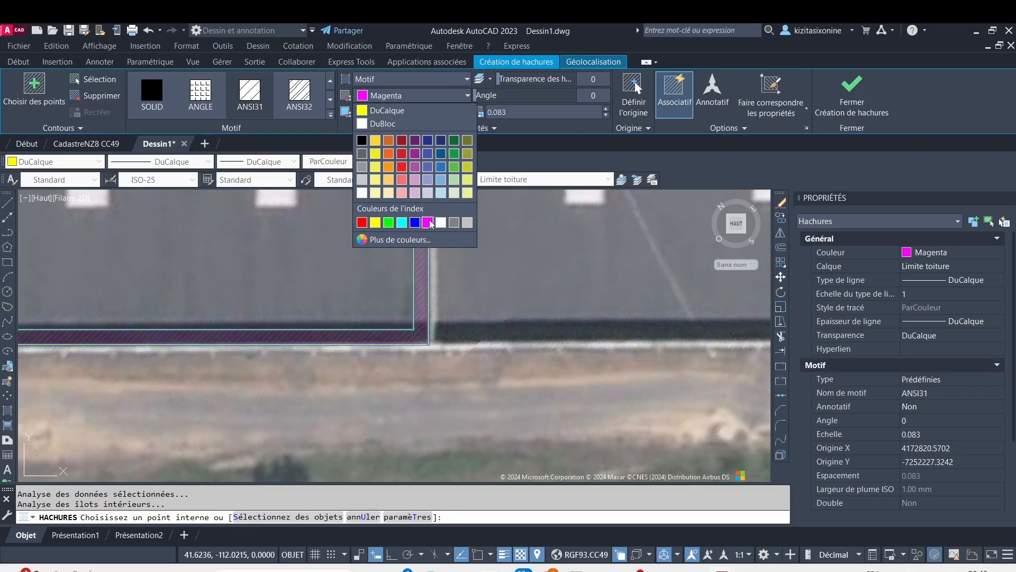
scroll(317, 265, down, 4)
key(Escape)
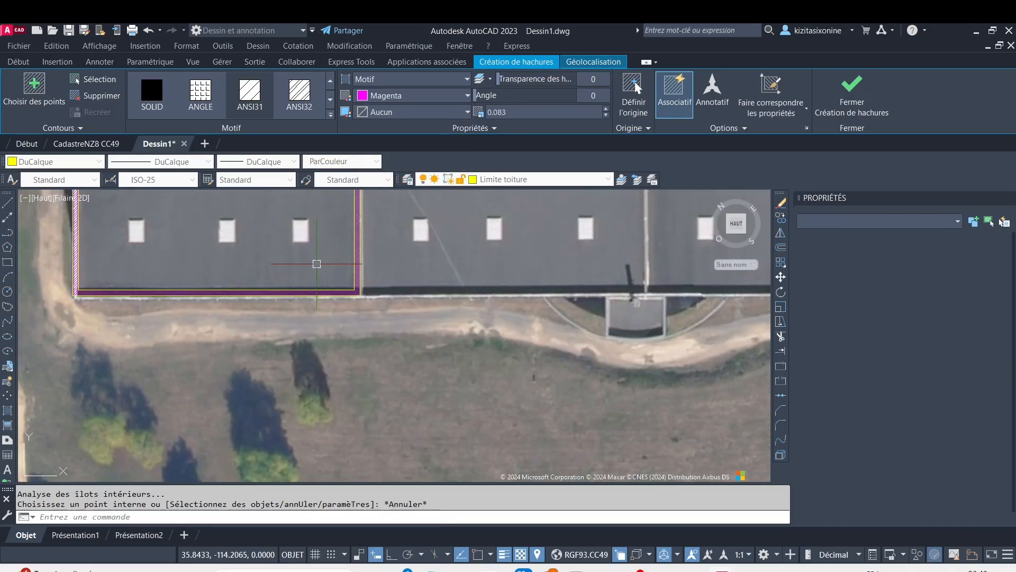
Create a new layer named Puit de lumiere
scroll(261, 276, up, 4)
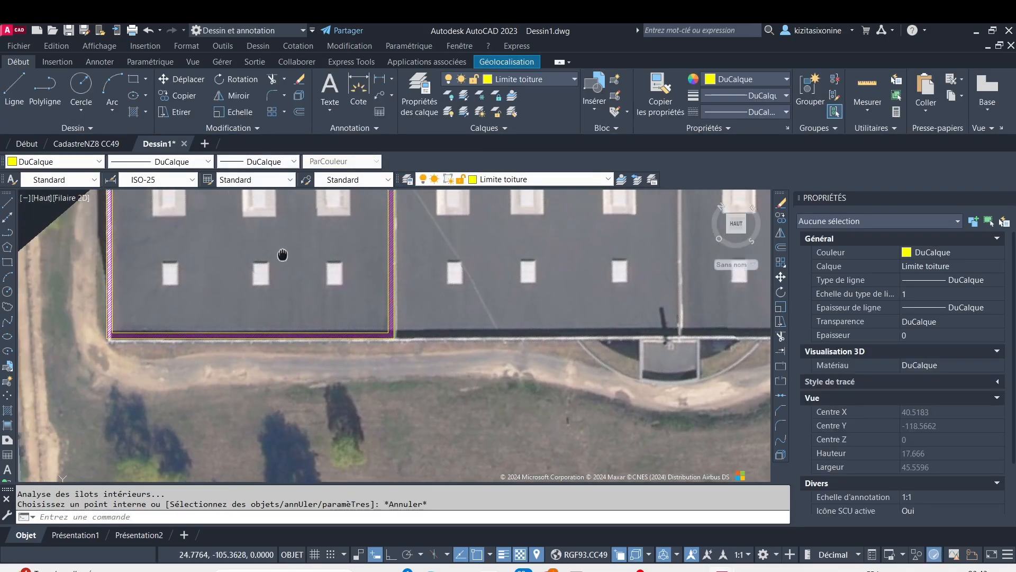
mouse_move(234, 232)
middle_down()
mouse_move(229, 331)
mouse_move(234, 227)
mouse_move(208, 340)
middle_up()
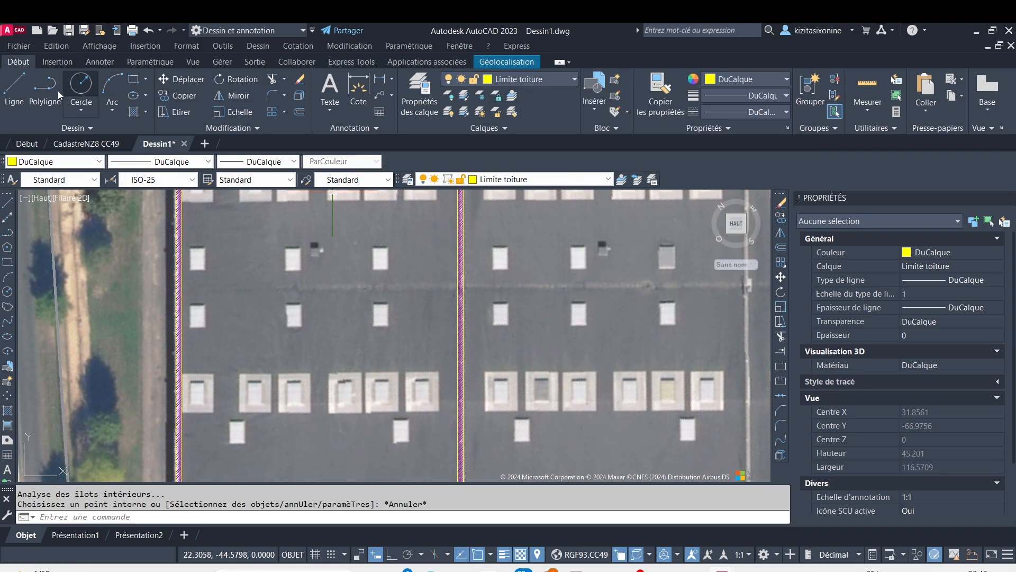
click(419, 91)
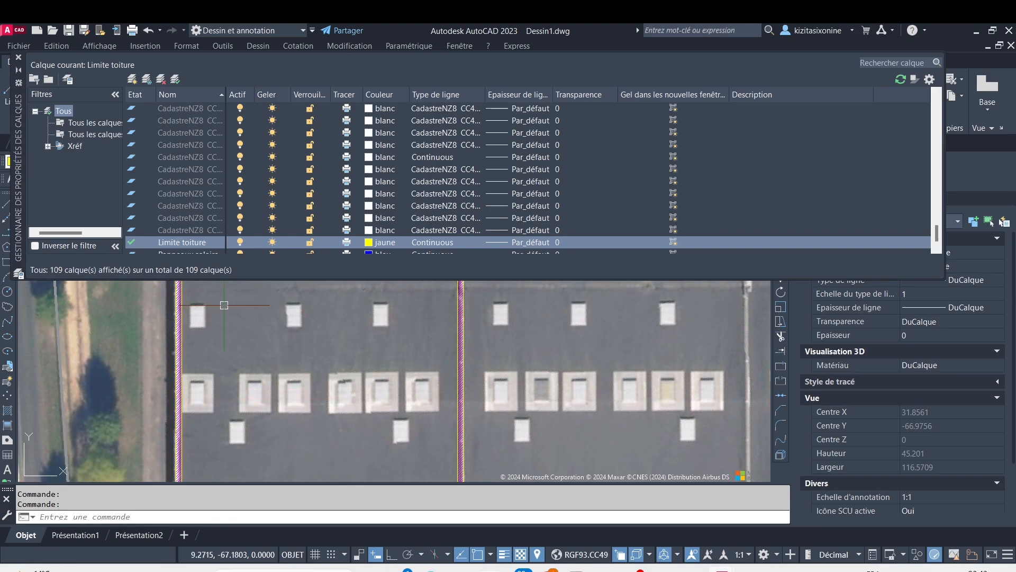
click(132, 80)
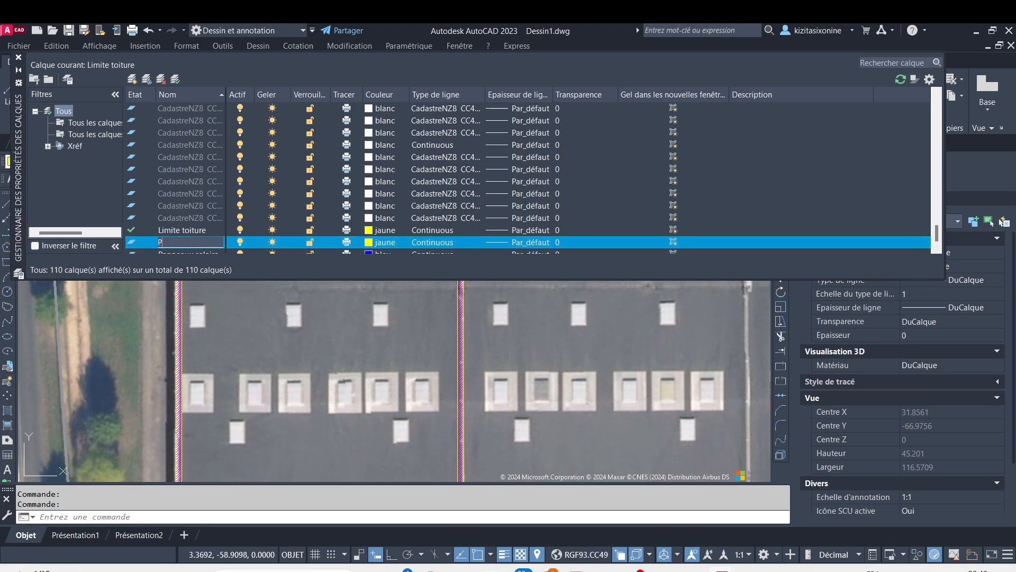
text(Puit de lumiere)
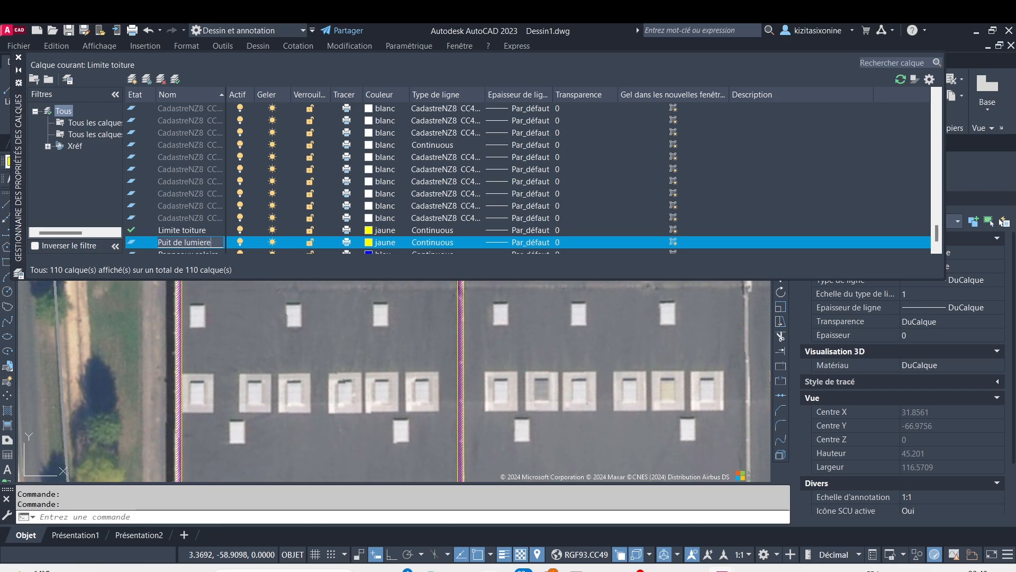
Set the Puit de lumiere layer's colour to index 209 and make it the current layer
click(369, 243)
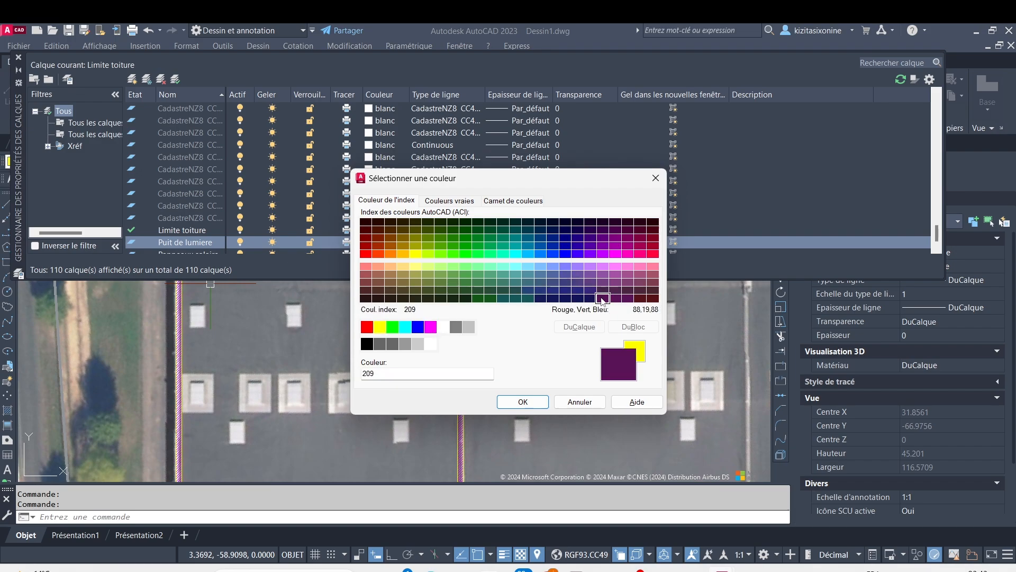
click(544, 406)
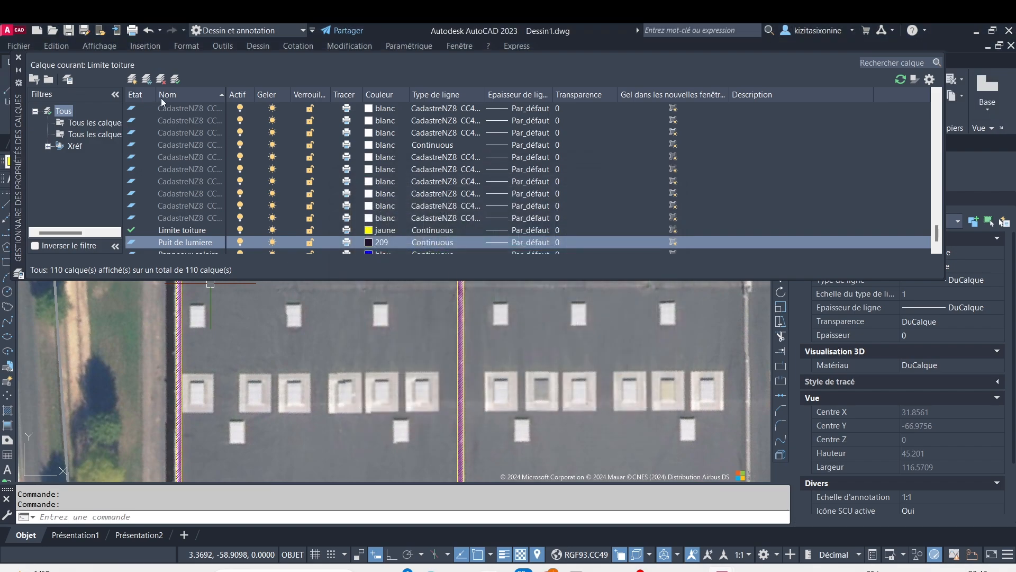
click(19, 57)
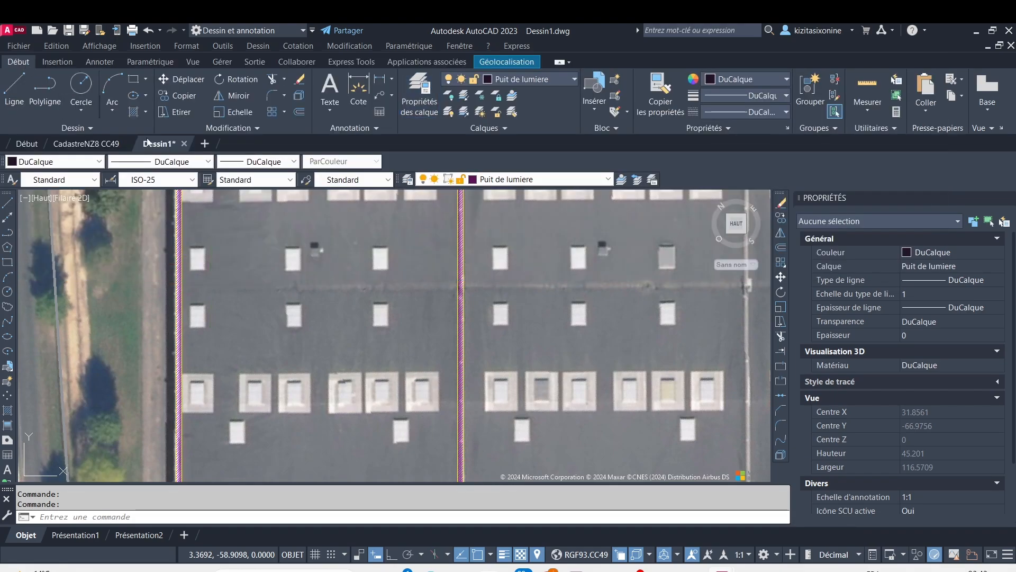
Draw a rectangle about 2.3 by 3.4 units around the skylight beside the first roof bay's outer hatched edge
click(134, 80)
scroll(224, 253, up, 4)
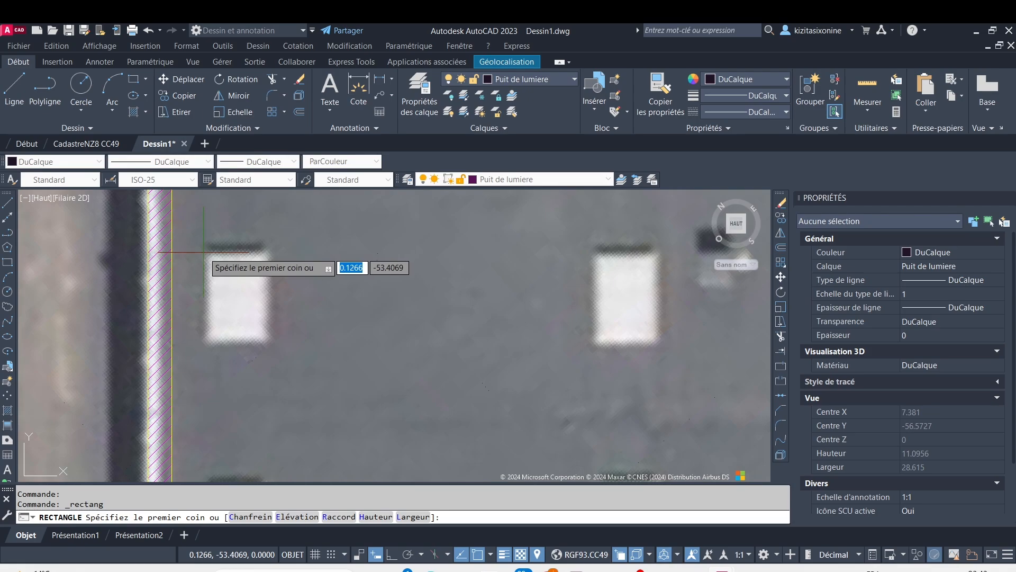
click(204, 252)
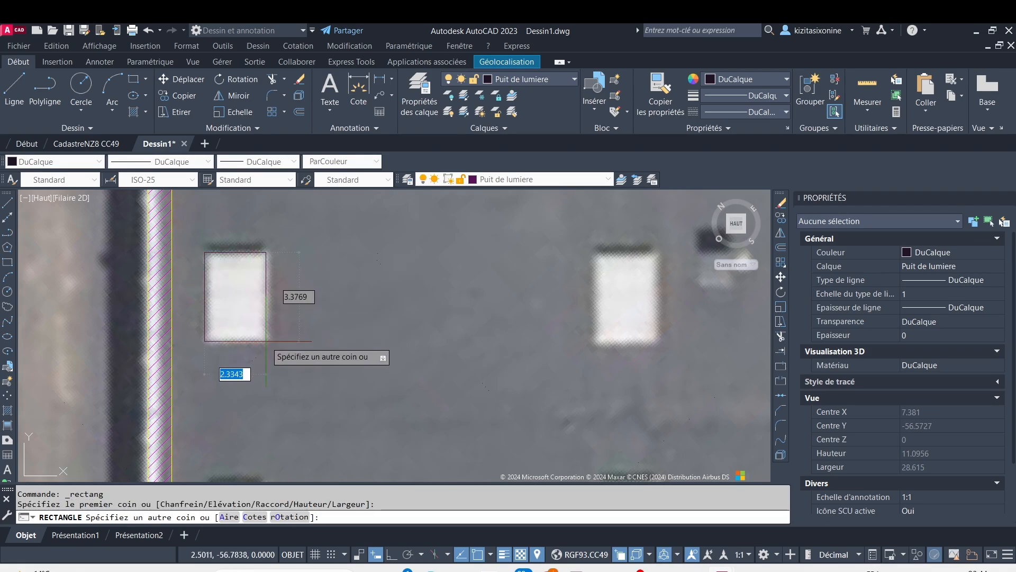
click(266, 342)
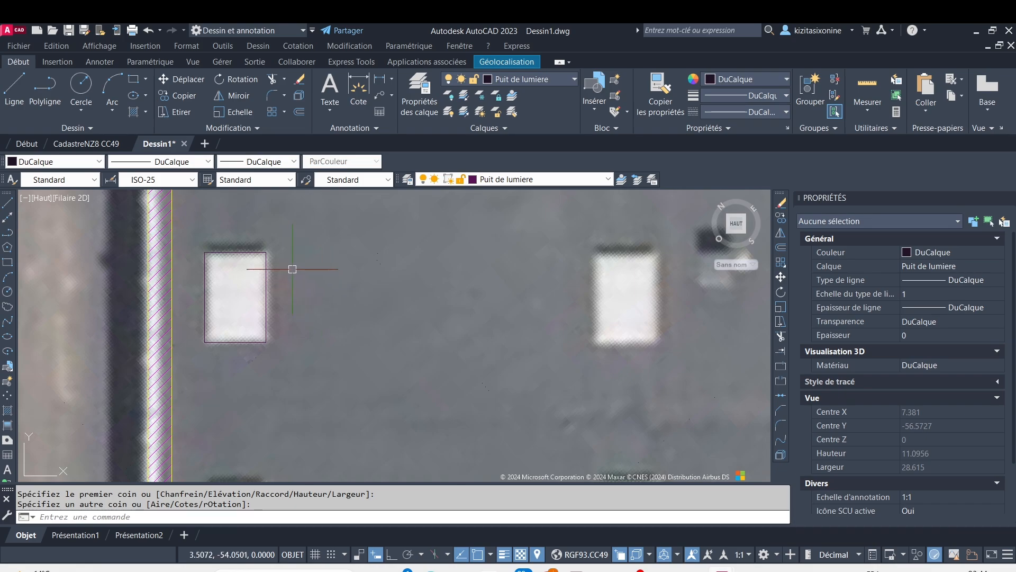
Offset the skylight rectangle outward by 0.9 to outline its clearance zone
click(268, 269)
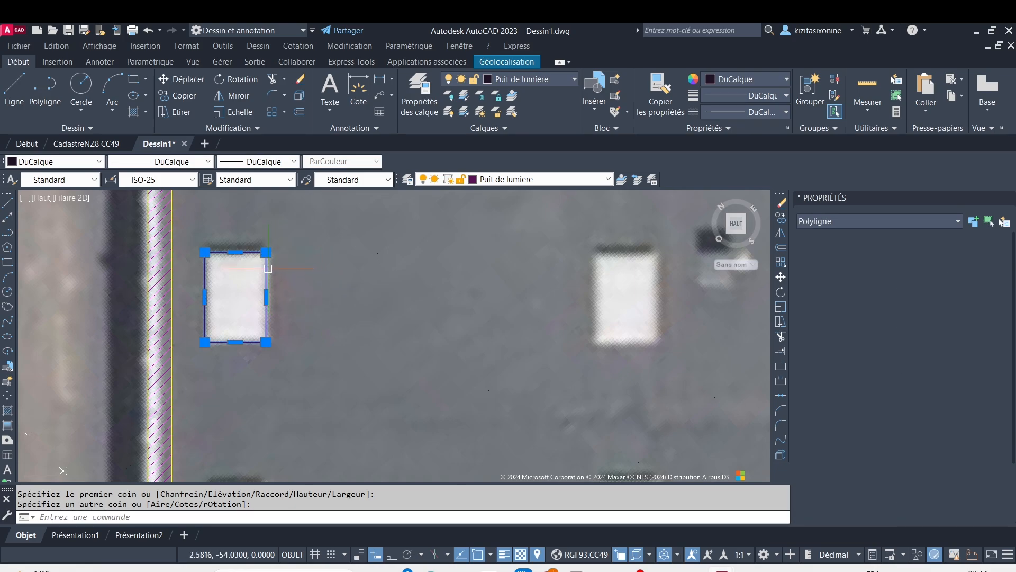
click(300, 116)
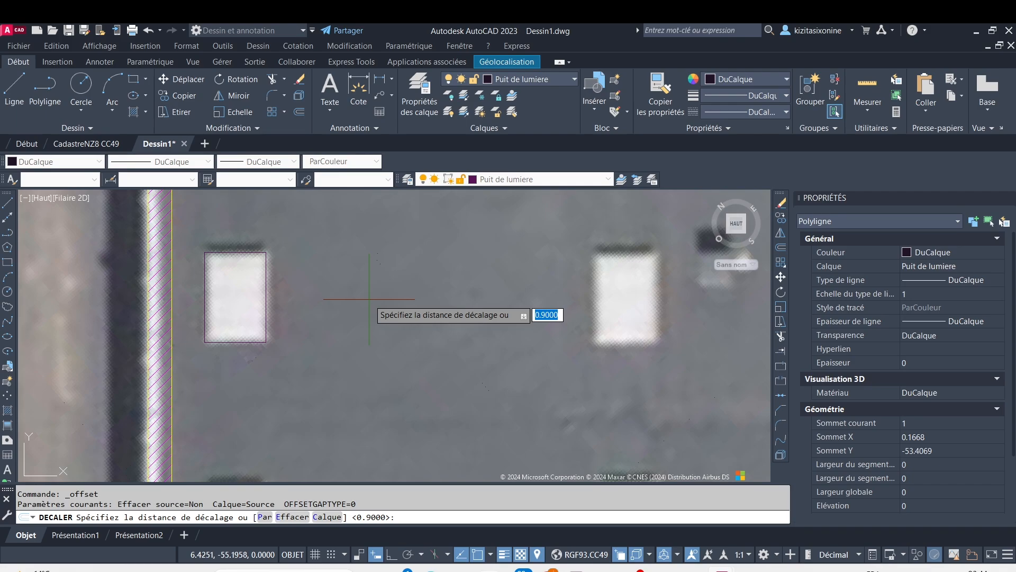
key(Return)
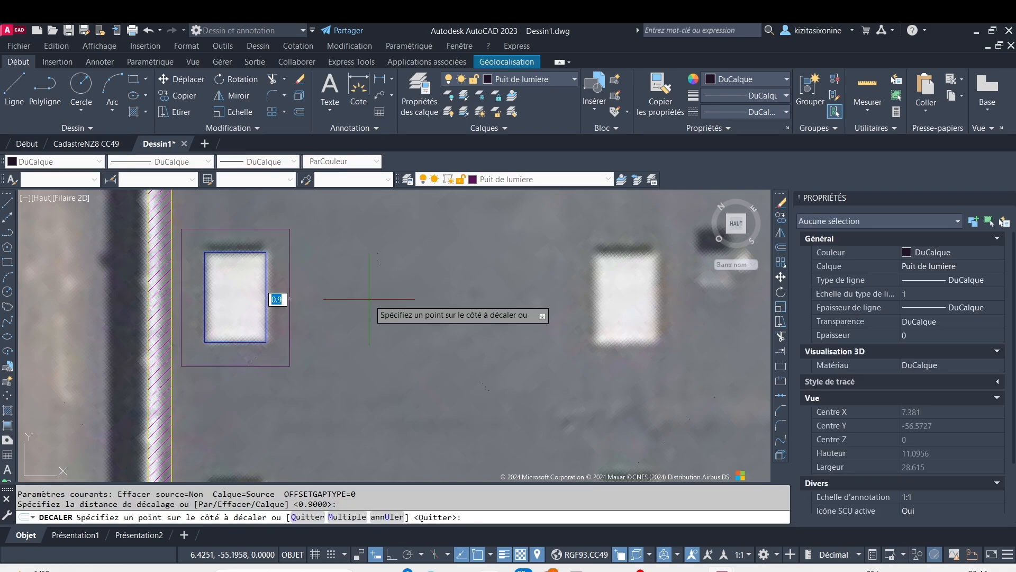
click(371, 300)
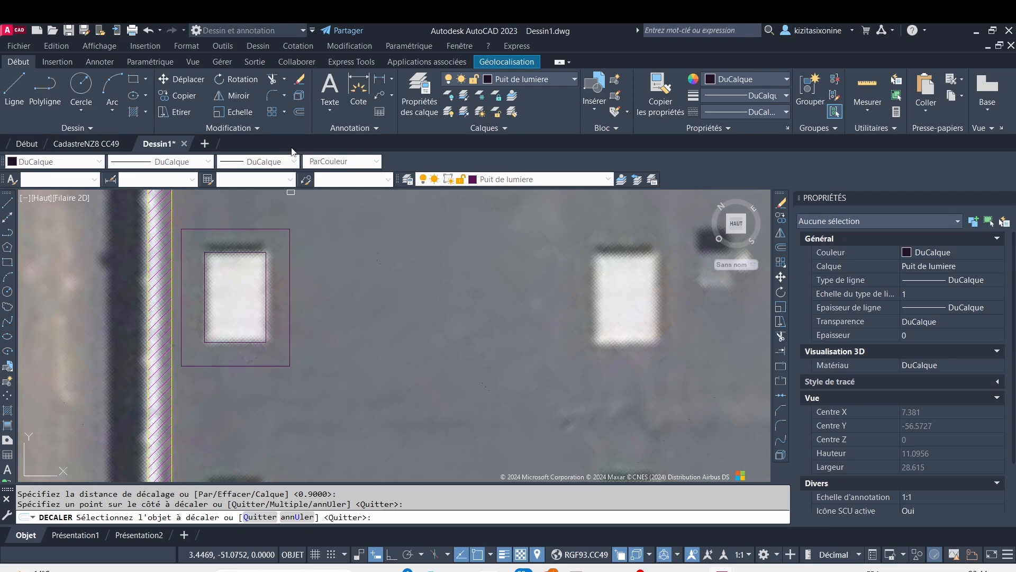
Hatch the inner skylight rectangle with the ANSI31 pattern in Magenta at scale 0.083
click(145, 113)
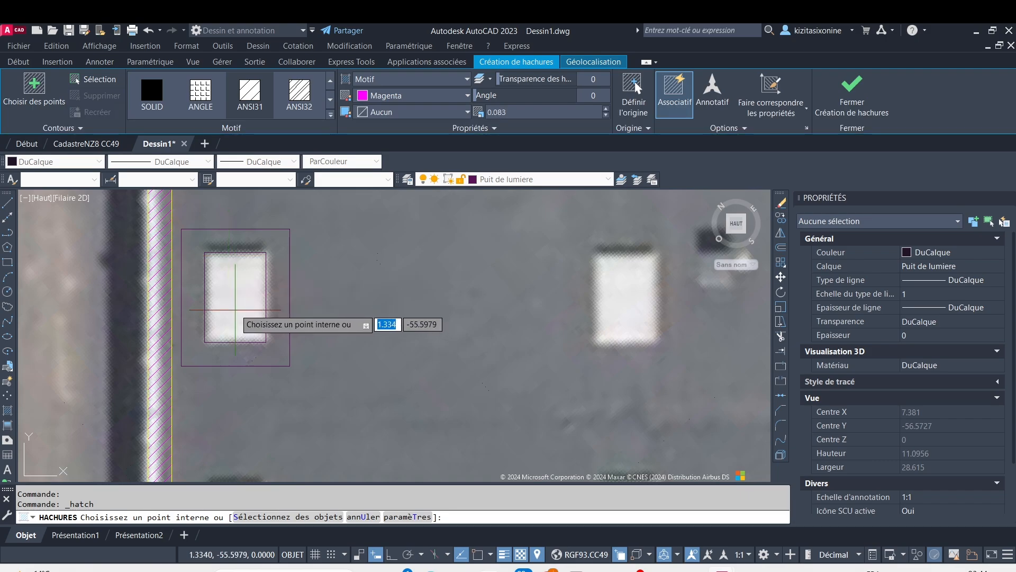
click(237, 299)
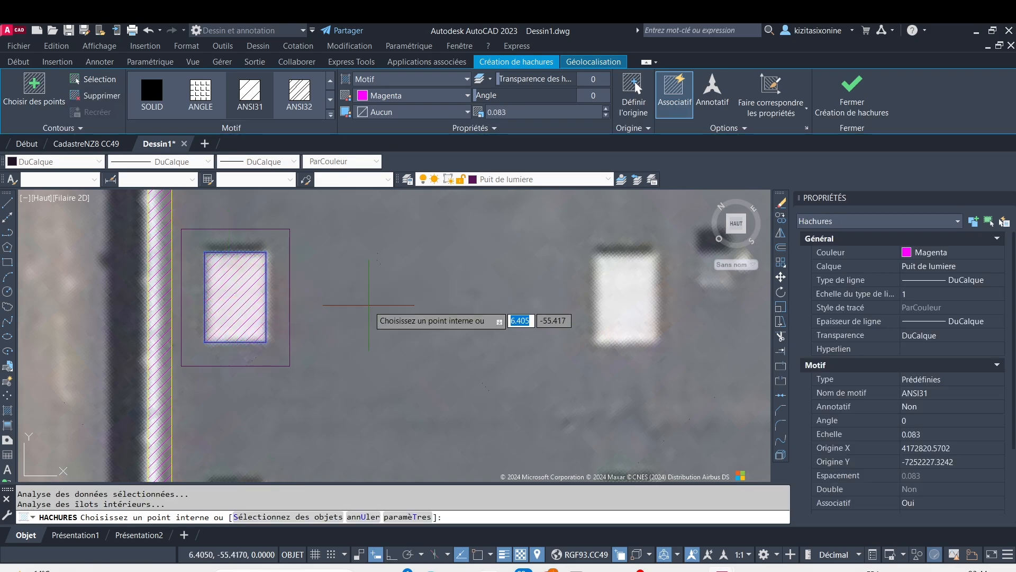
key(Escape)
Turn the two rectangles and the hatch into a block named Puit de lumiere, based at the inner rectangle's lower-left corner
click(299, 409)
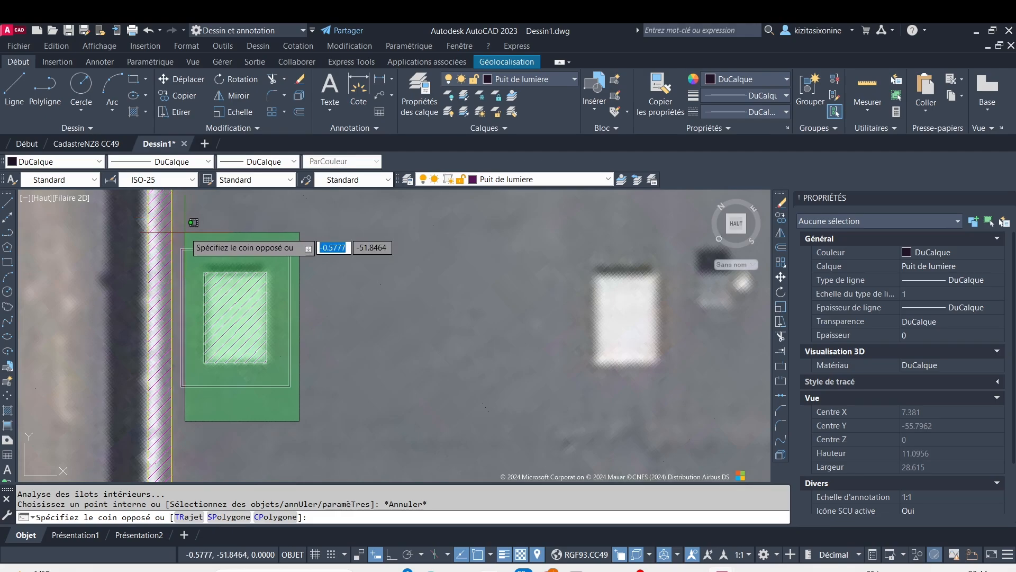
click(178, 233)
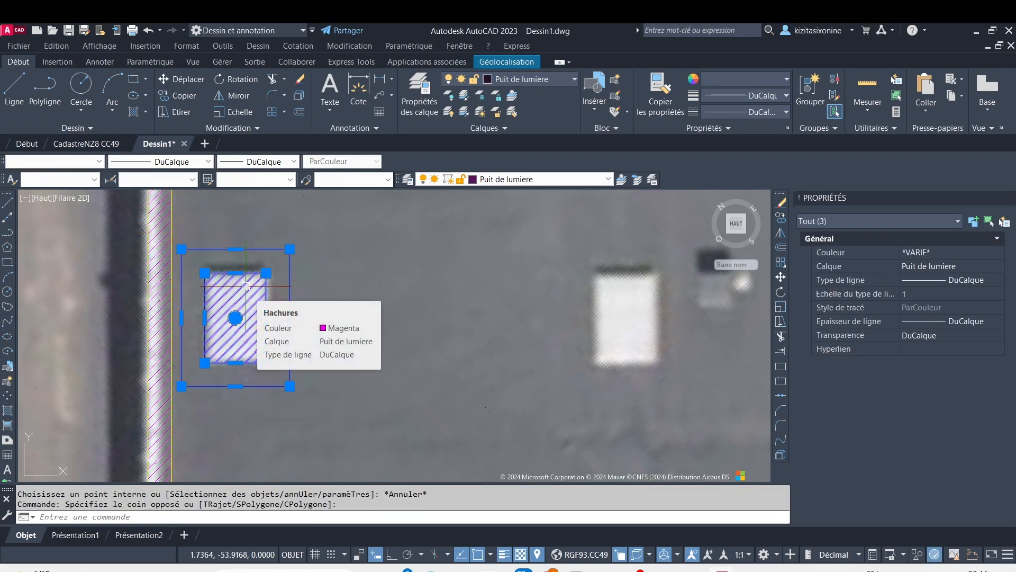
text(bl)
key(Return)
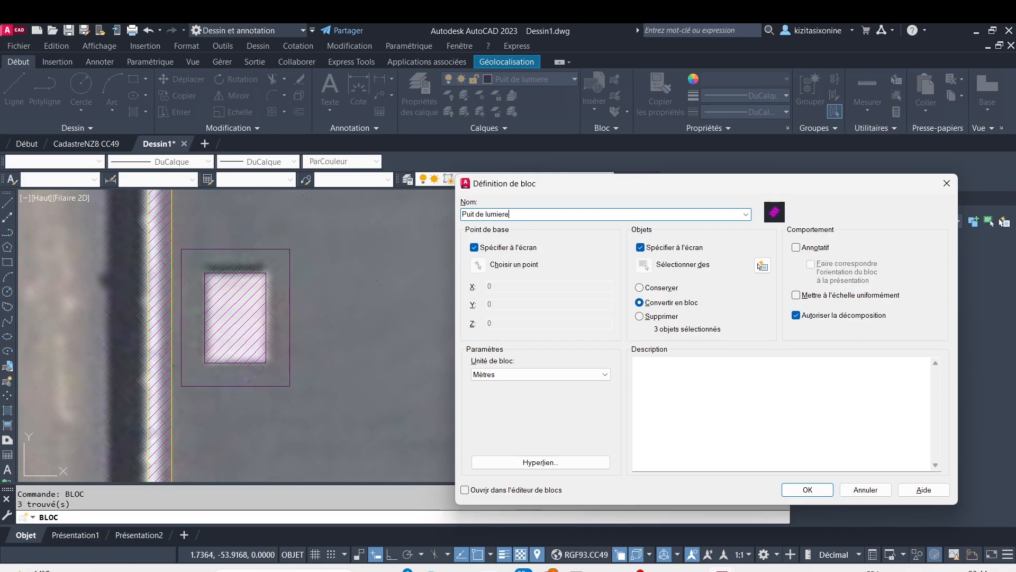
click(478, 264)
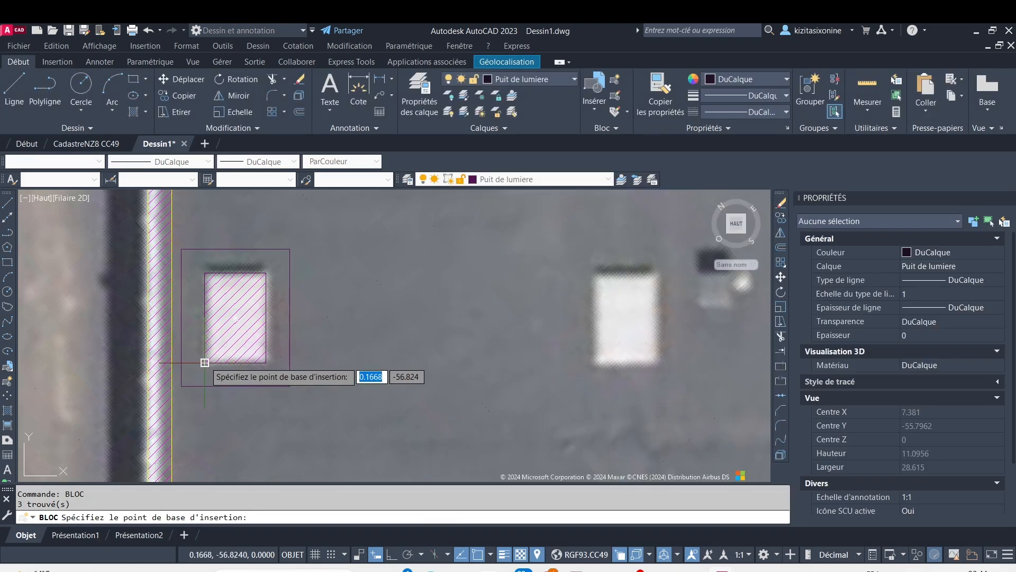
click(204, 362)
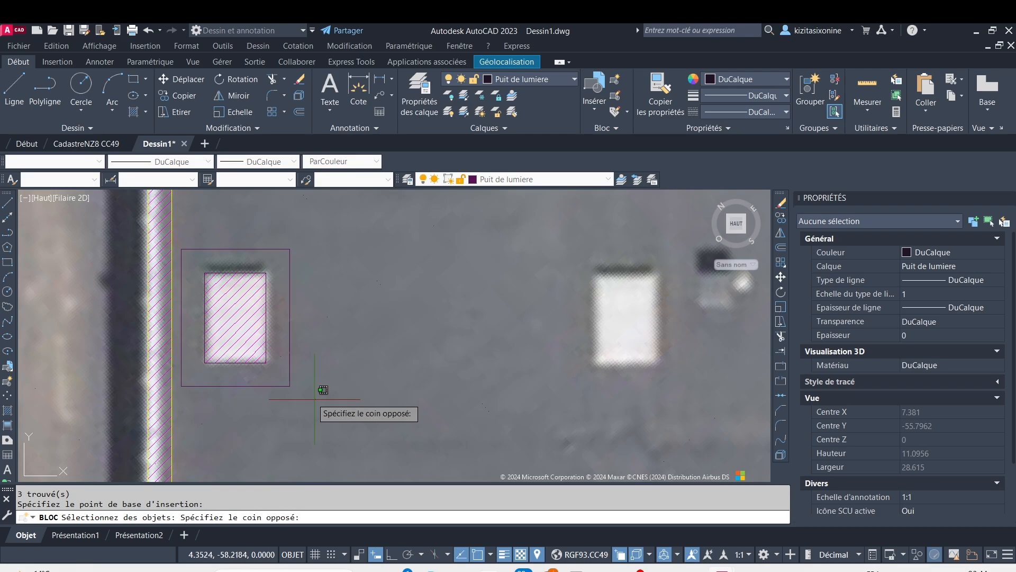
click(177, 227)
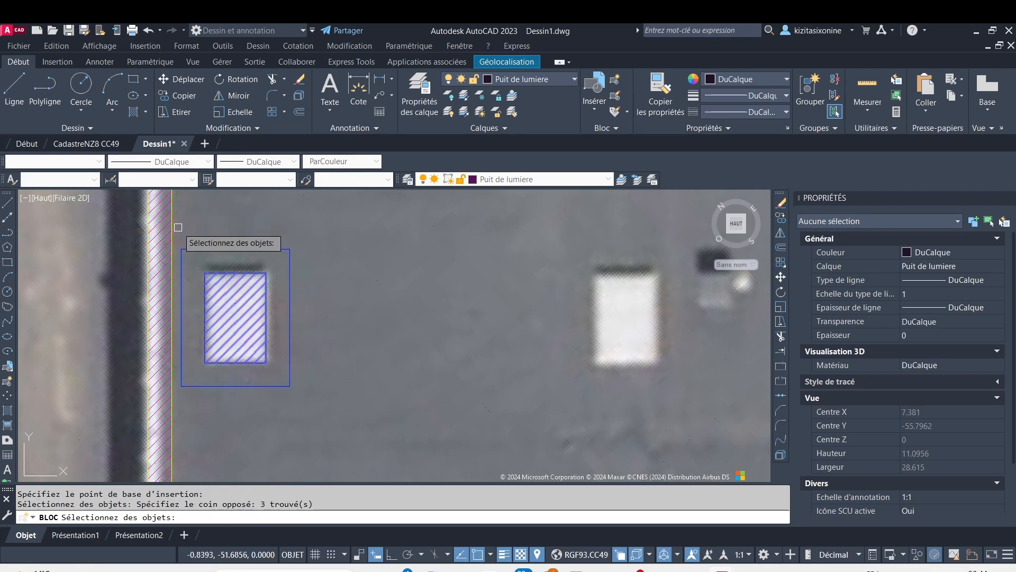
key(Return)
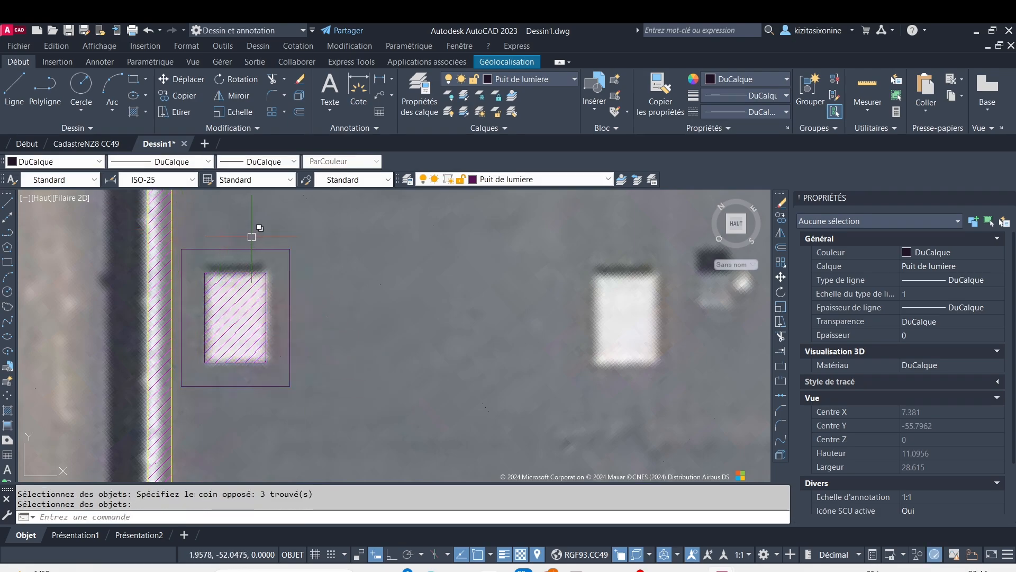
Copy the Puit de lumiere block from its lower-left inner corner onto the other two skylights in the same row of the first bay
scroll(251, 237, down, 2)
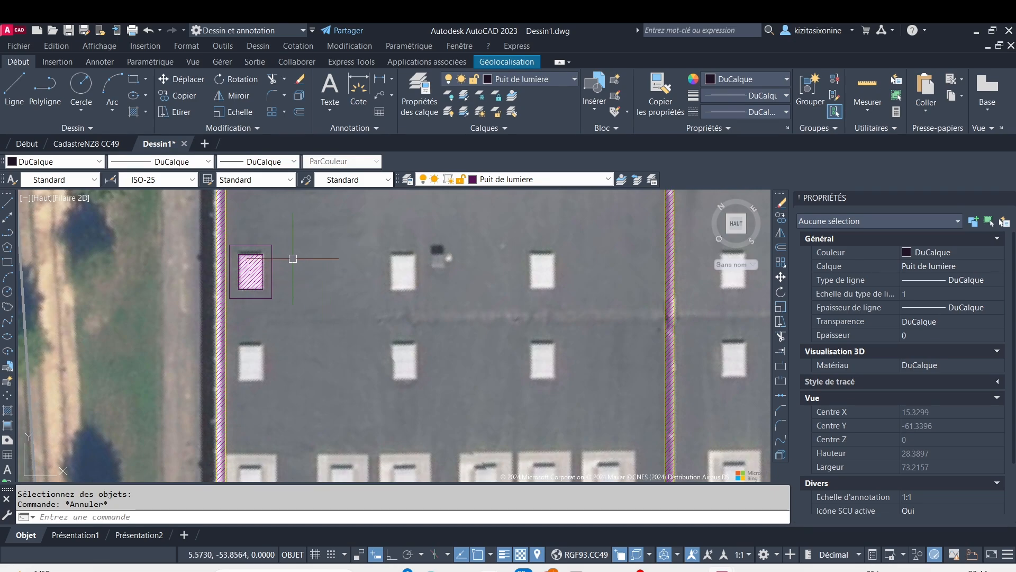
click(276, 266)
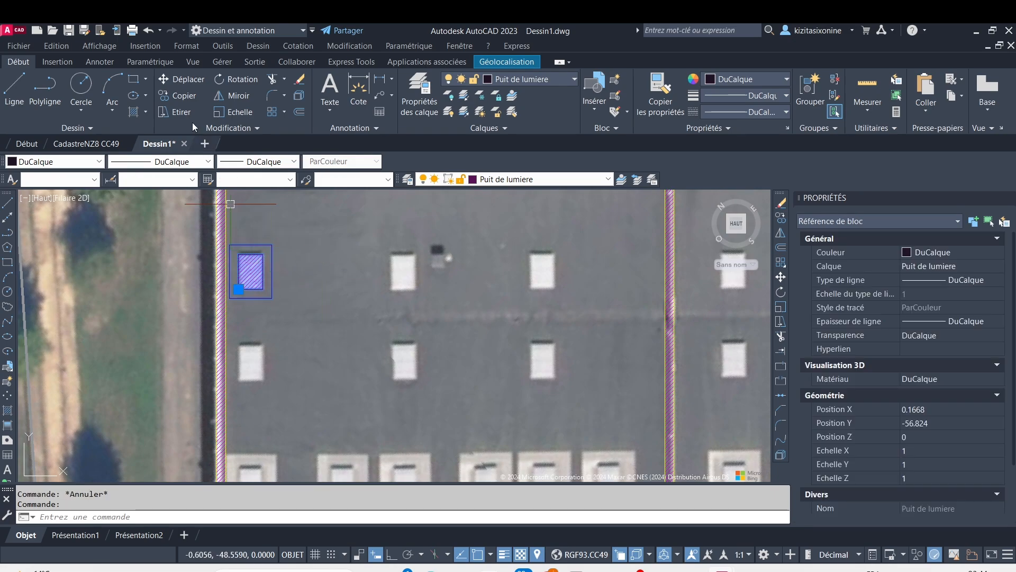
key(Escape)
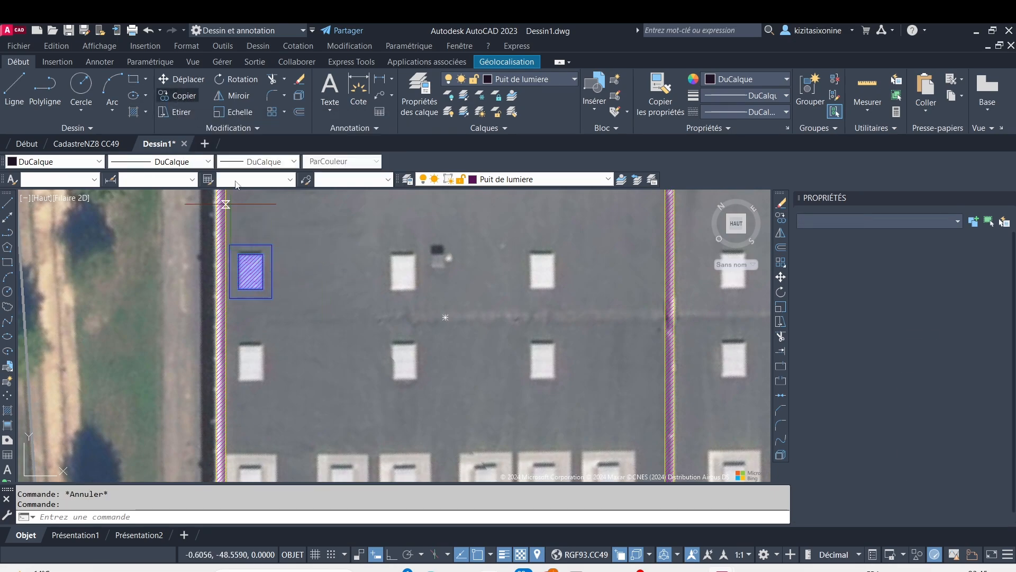
click(179, 95)
scroll(251, 302, up, 3)
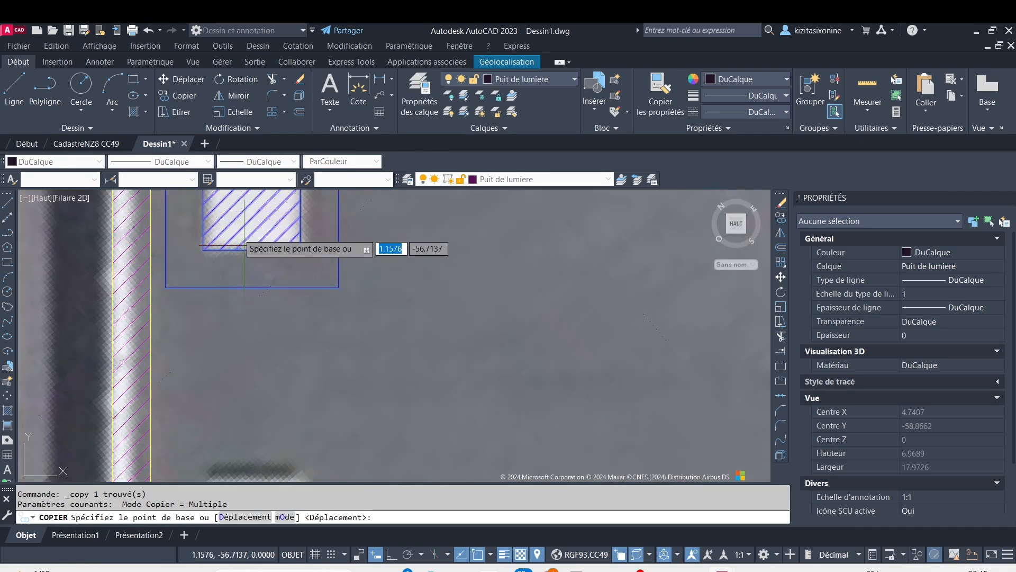
click(202, 250)
scroll(465, 271, down, 5)
scroll(465, 270, up, 4)
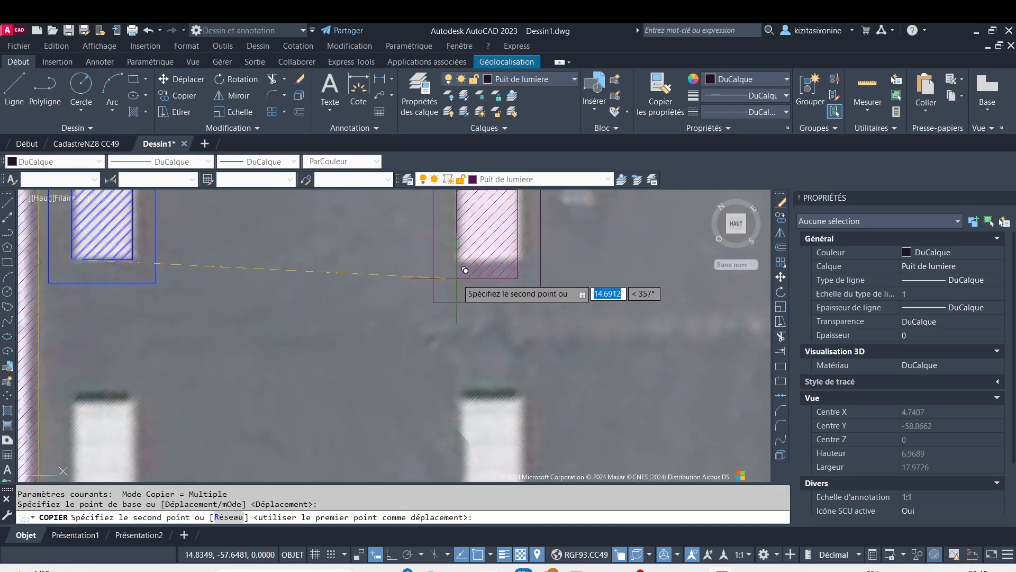
scroll(465, 270, down, 5)
middle_drag(481, 246, 455, 310)
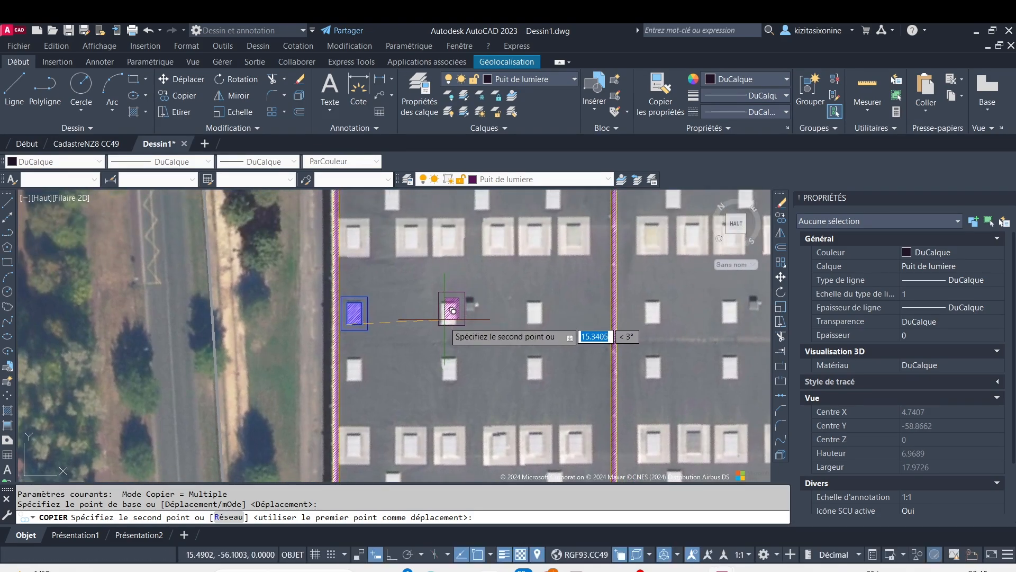
scroll(455, 307, up, 4)
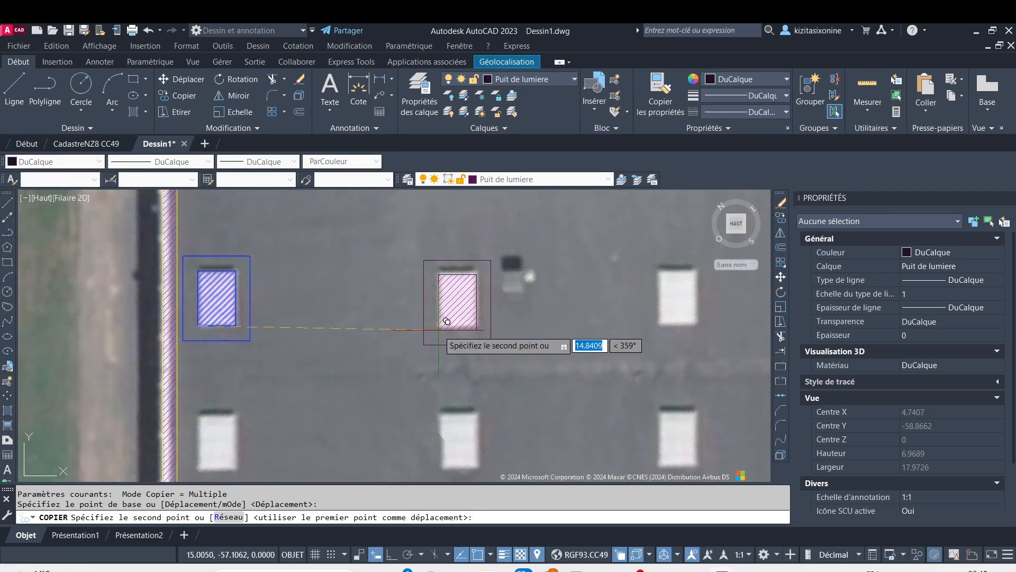
click(447, 320)
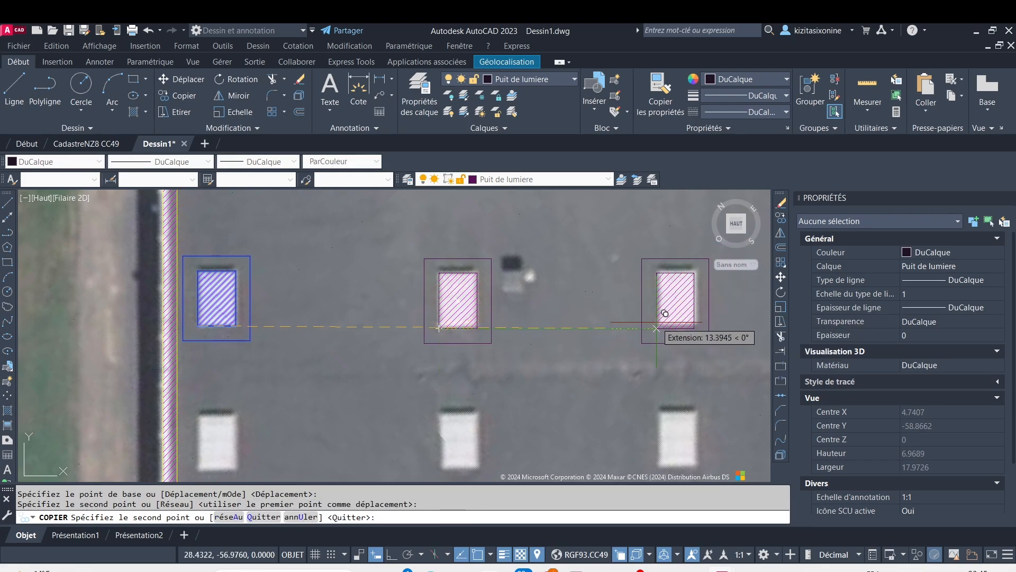
click(668, 316)
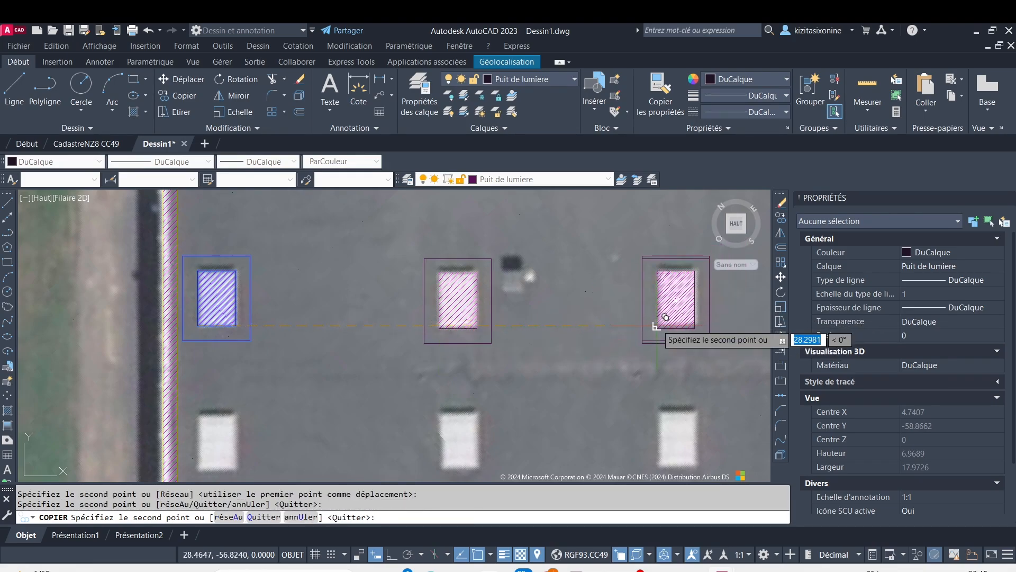
Copy the skylight block onto the three skylights in the next row down of the first bay
scroll(656, 344, down, 2)
middle_drag(644, 374, 596, 309)
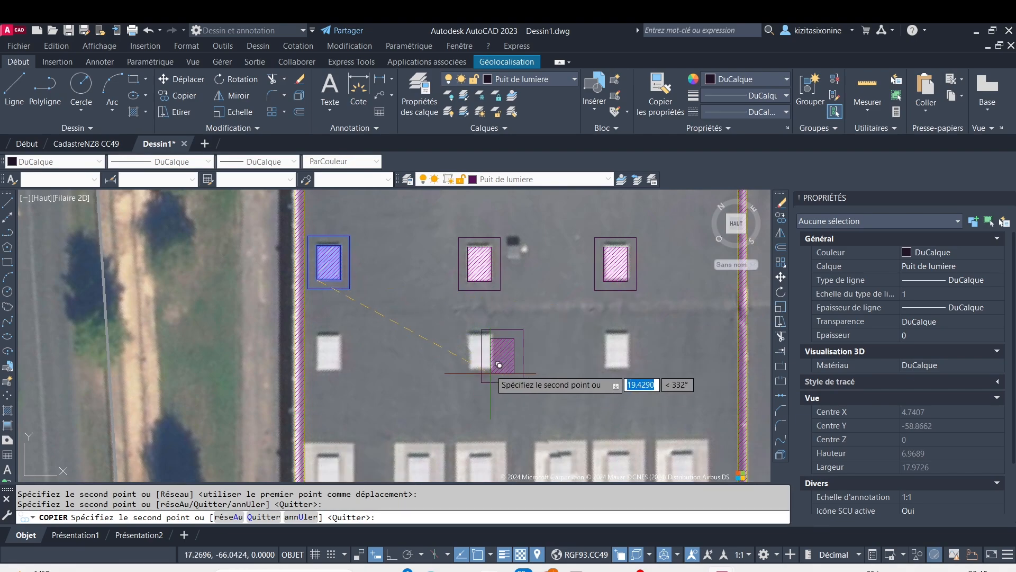
scroll(478, 358, up, 4)
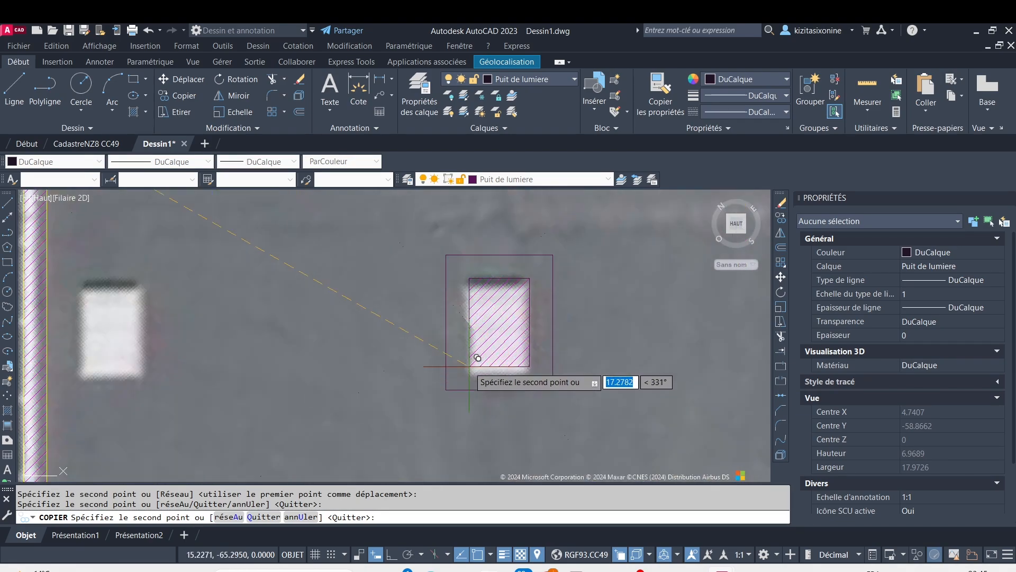
click(475, 366)
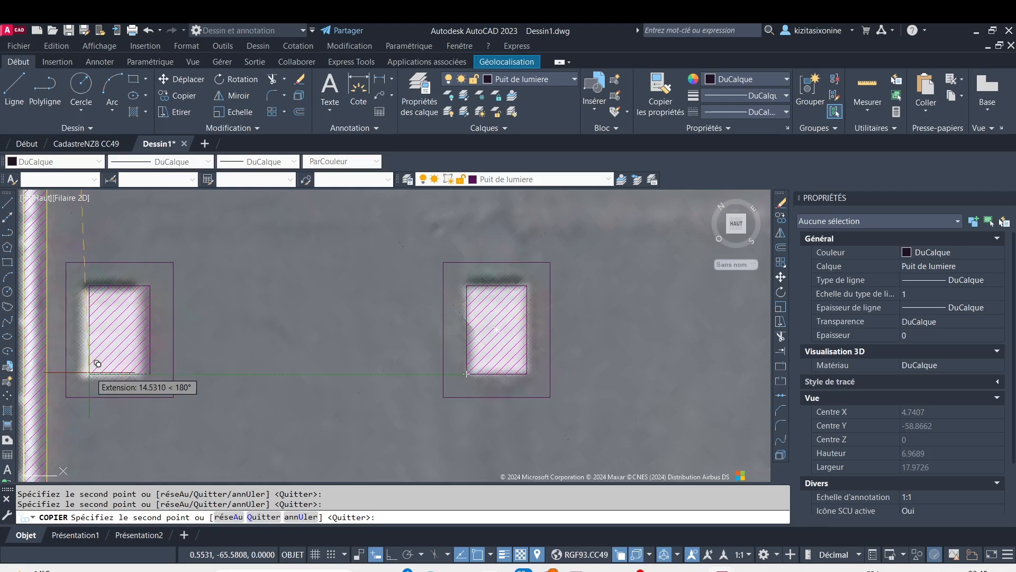
click(87, 370)
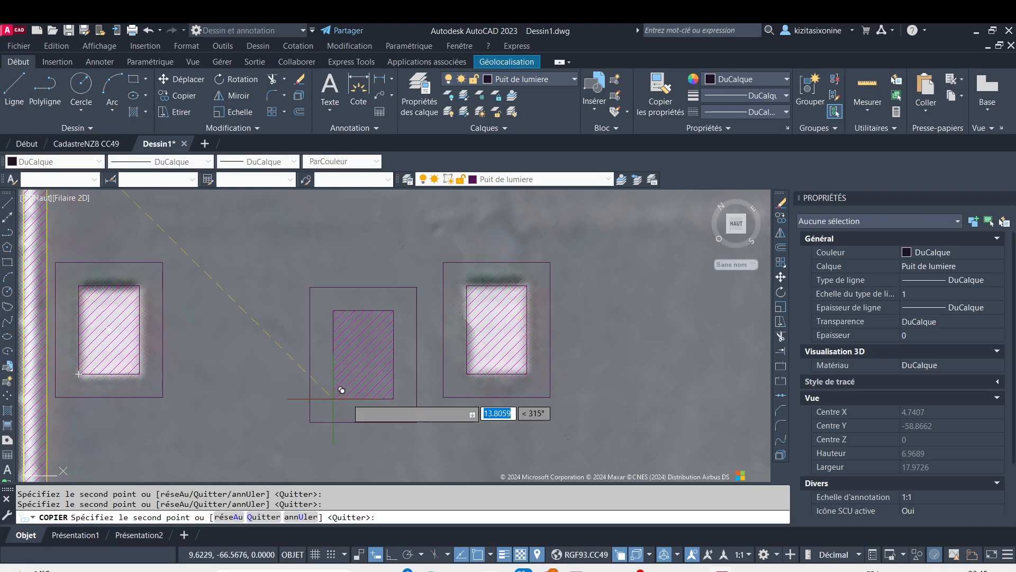
scroll(349, 395, down, 6)
scroll(498, 391, up, 6)
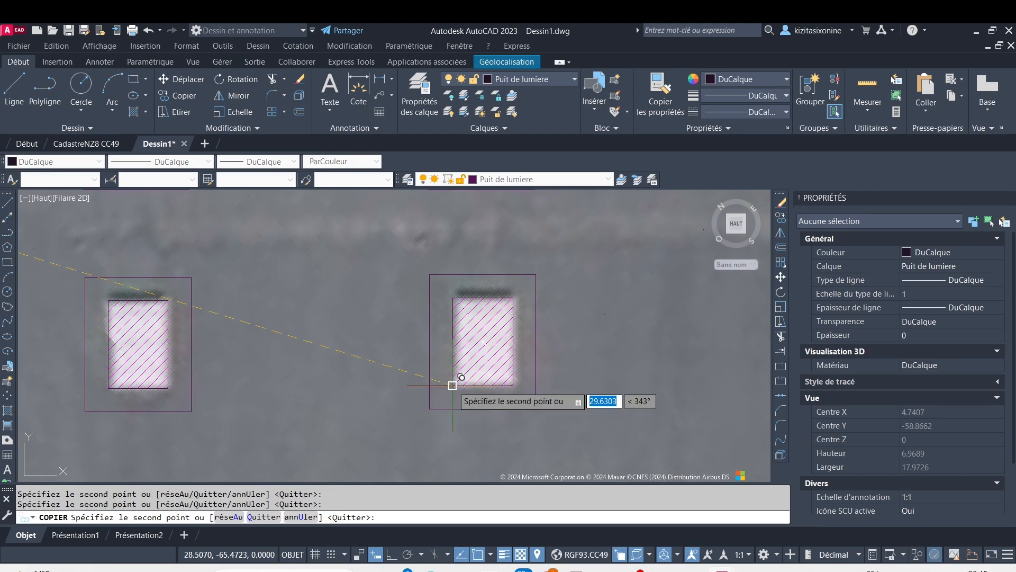
Place block copies on the two small skylights just below the row of large framed skylights in the first bay
scroll(453, 385, down, 4)
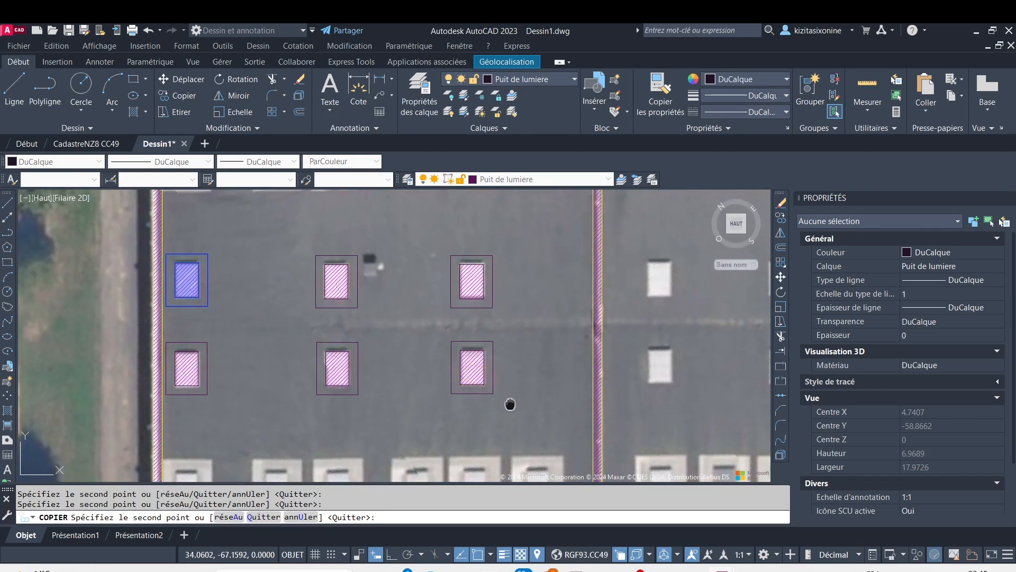
middle_drag(510, 404, 508, 317)
scroll(485, 410, up, 6)
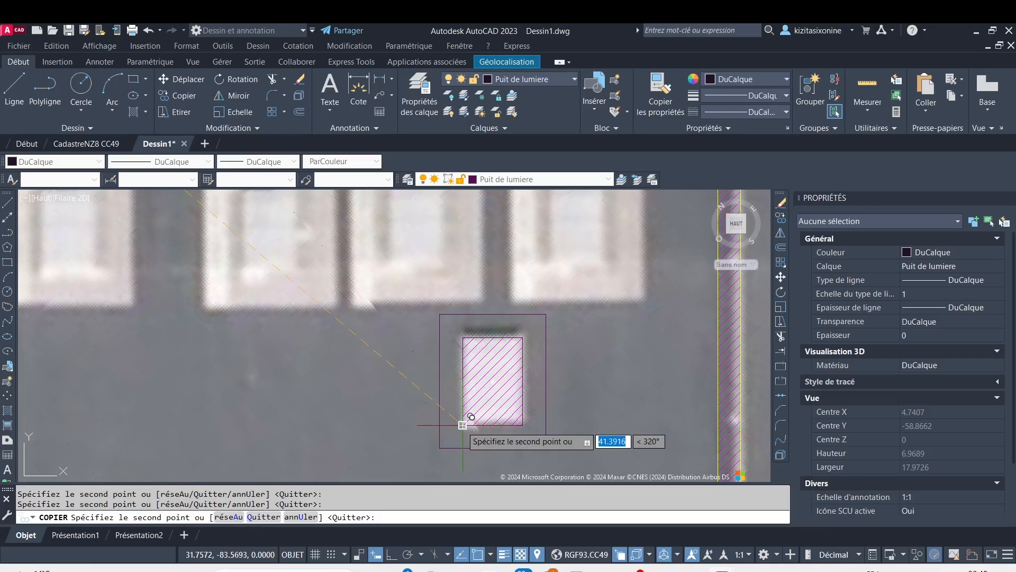
click(463, 426)
scroll(377, 417, down, 2)
middle_drag(220, 414, 477, 374)
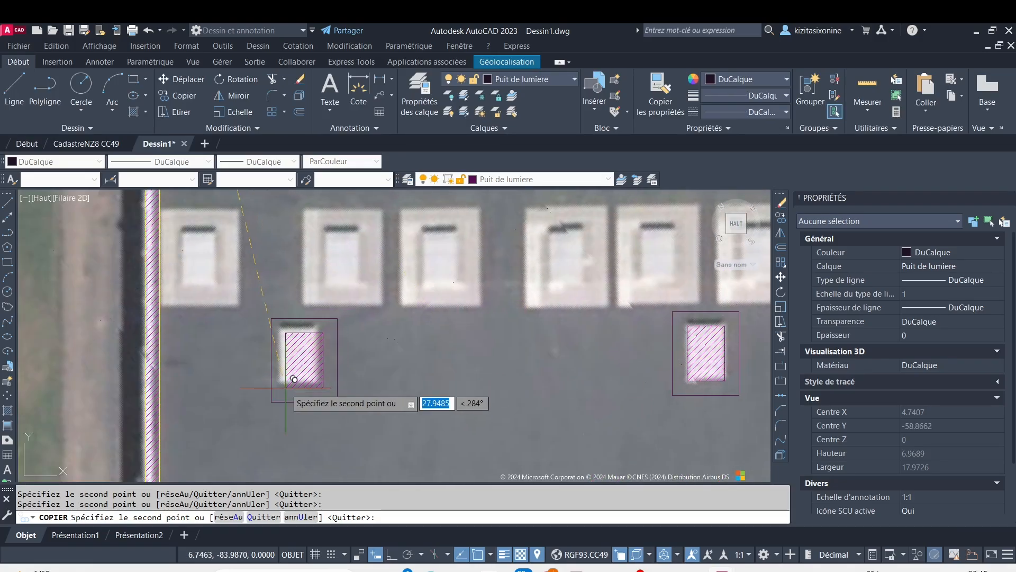
scroll(294, 379, up, 4)
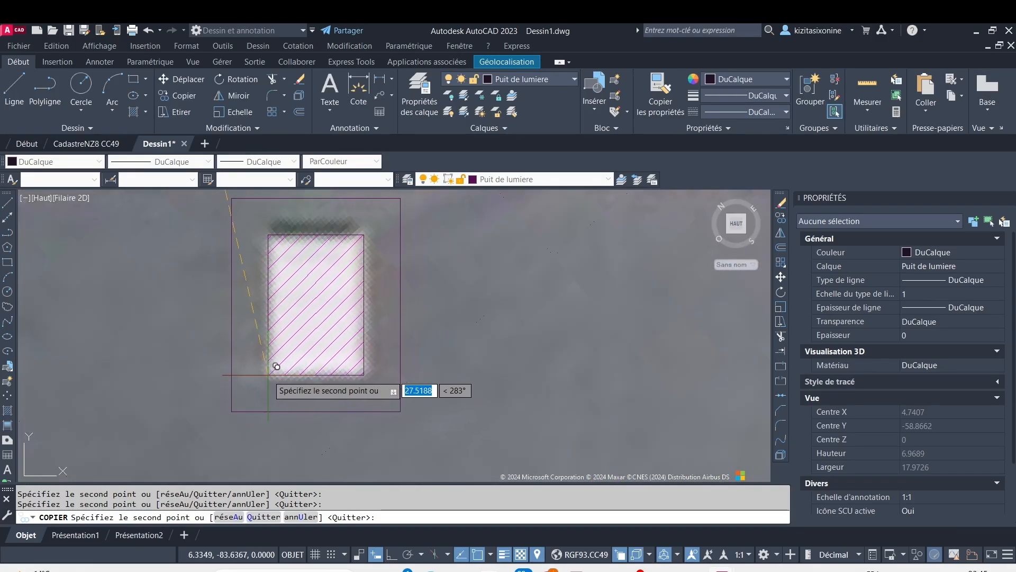
Place block copies on the three small skylights in the first bay's bottom row, aligned with one another
scroll(318, 373, down, 6)
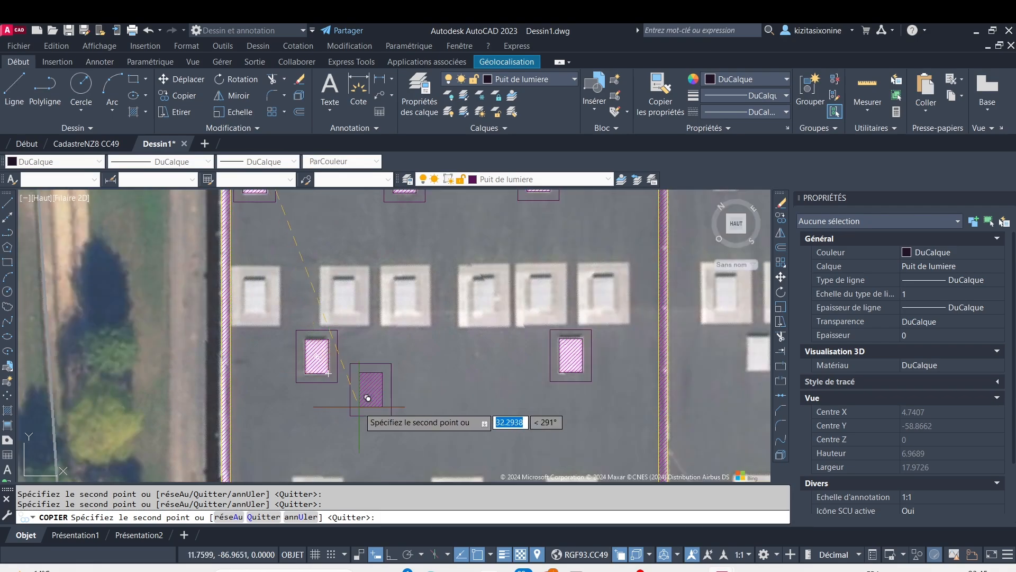
middle_drag(359, 405, 368, 297)
scroll(416, 378, down, 2)
scroll(430, 381, down, 3)
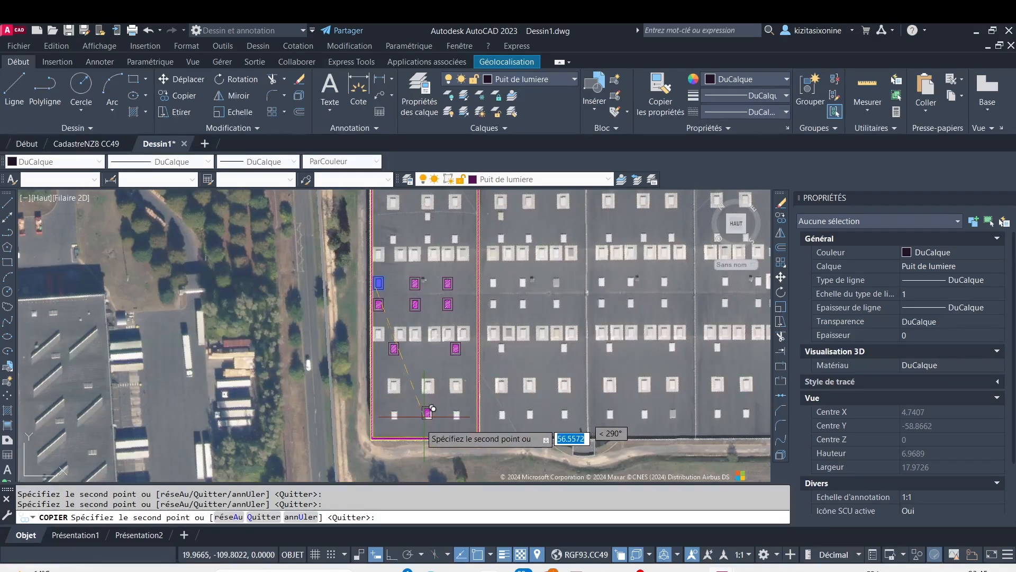
scroll(421, 415, up, 8)
scroll(311, 393, up, 3)
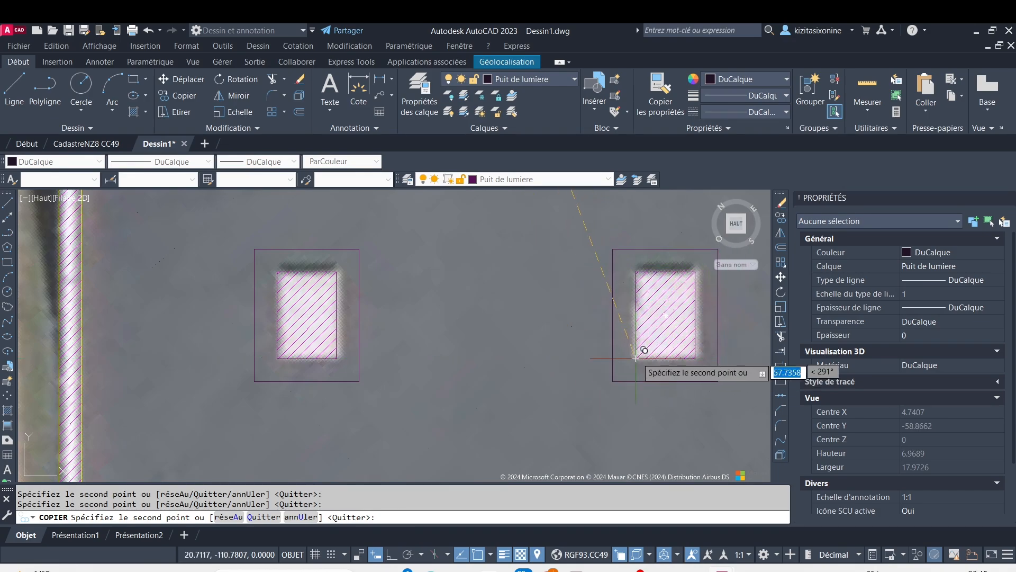
scroll(637, 360, down, 3)
middle_drag(644, 366, 352, 357)
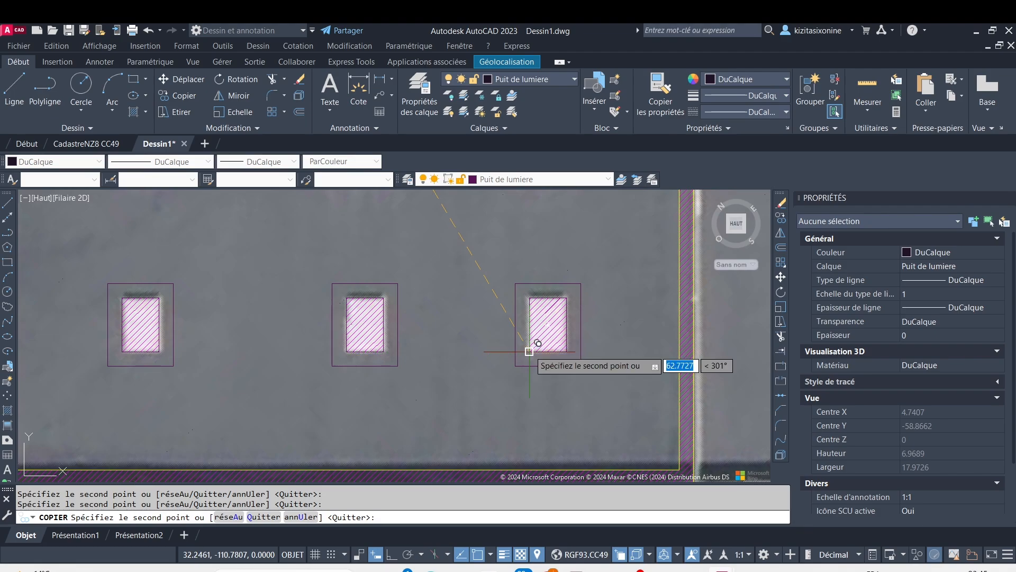
Place block copies on the three small skylights directly above the upper row of framed skylights in the first bay
scroll(536, 343, down, 8)
middle_drag(505, 267, 397, 408)
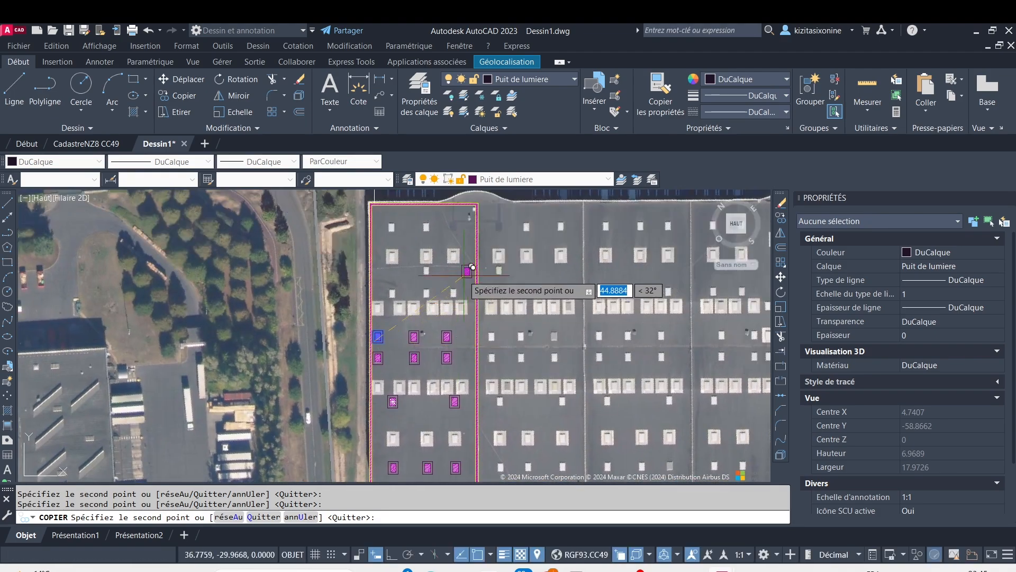
scroll(427, 285, up, 6)
scroll(508, 339, up, 2)
scroll(508, 339, up, 2)
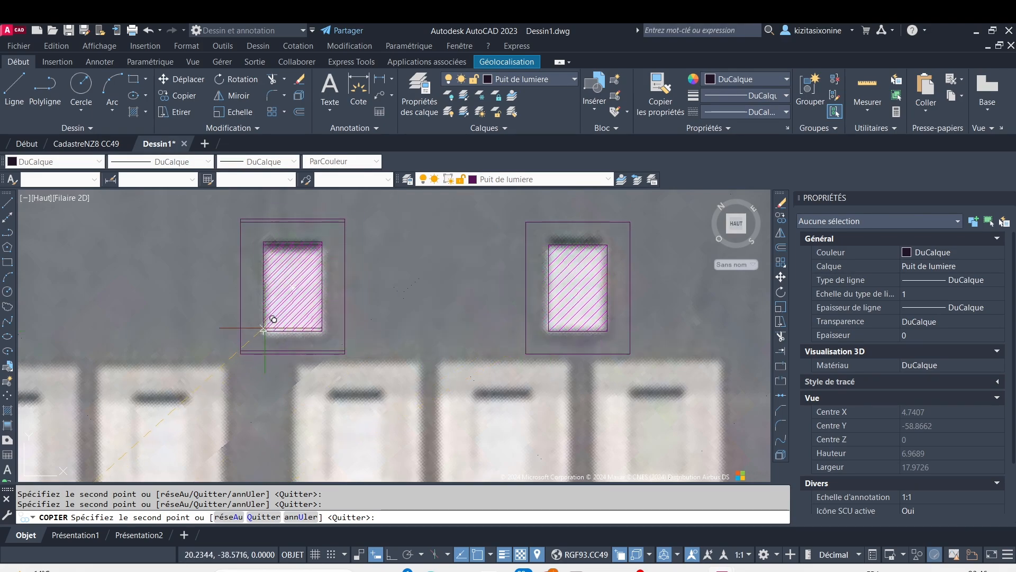
scroll(263, 331, down, 5)
scroll(234, 314, up, 6)
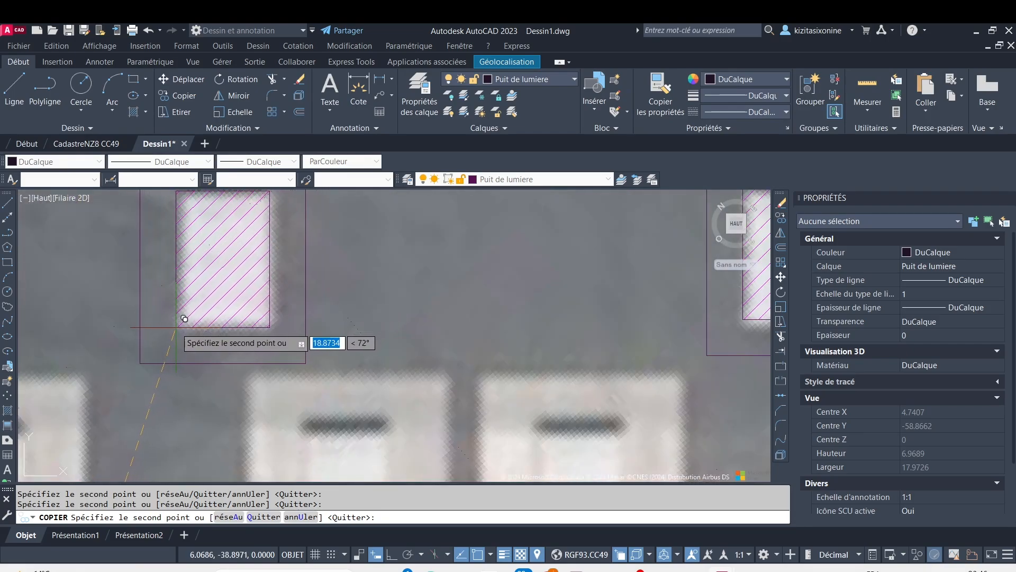
scroll(214, 309, down, 3)
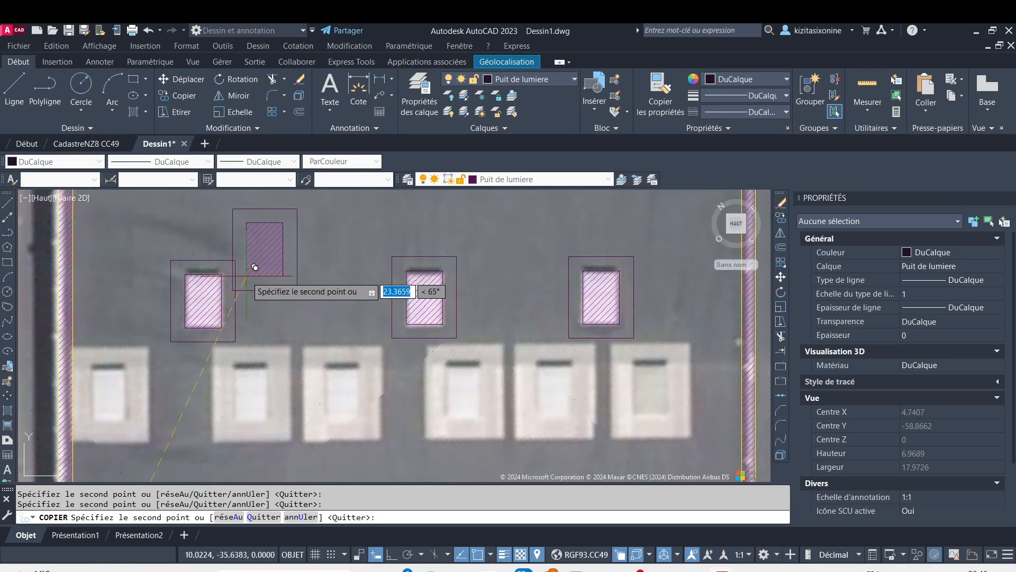
Place block copies on the lone small skylight below the three framed skylights and on the two small skylights in the bay's top row
middle_drag(247, 273, 235, 390)
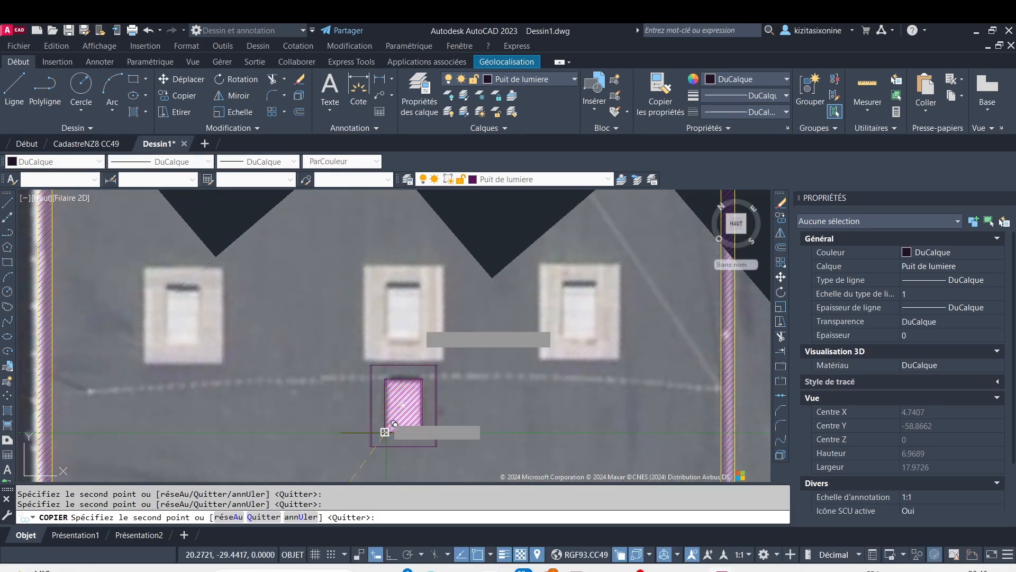
scroll(418, 323, down, 3)
scroll(430, 278, up, 3)
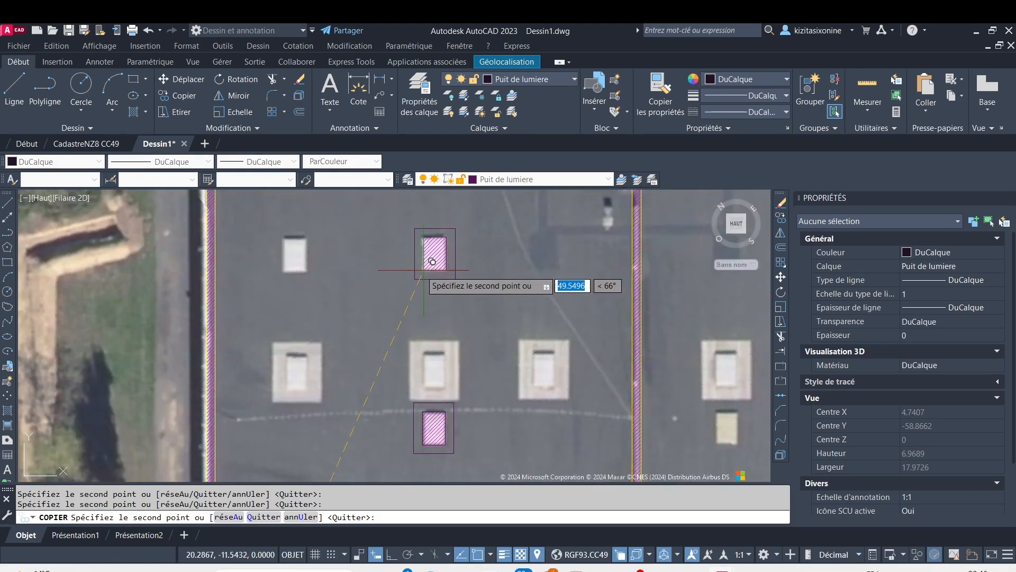
click(422, 269)
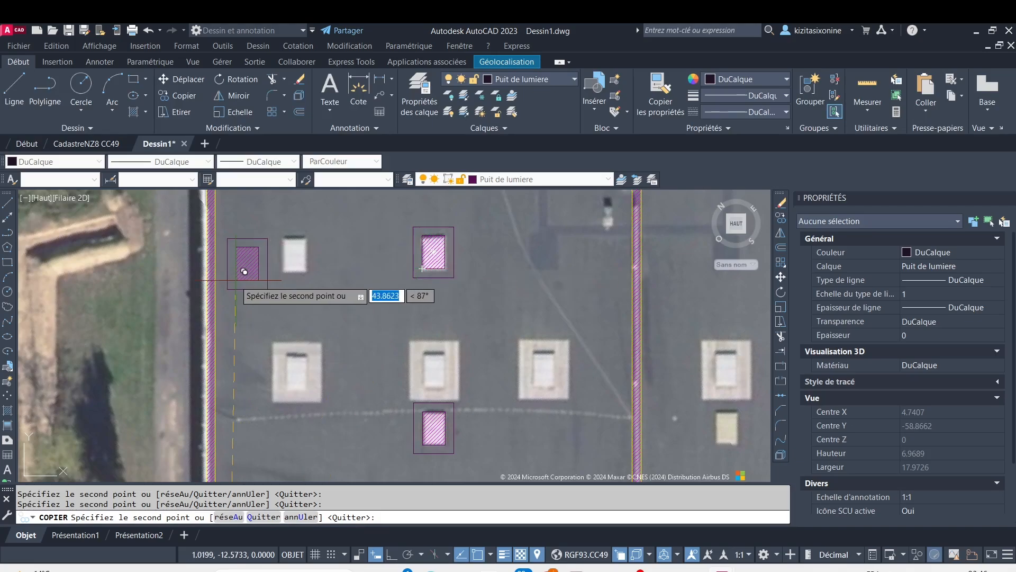
click(291, 274)
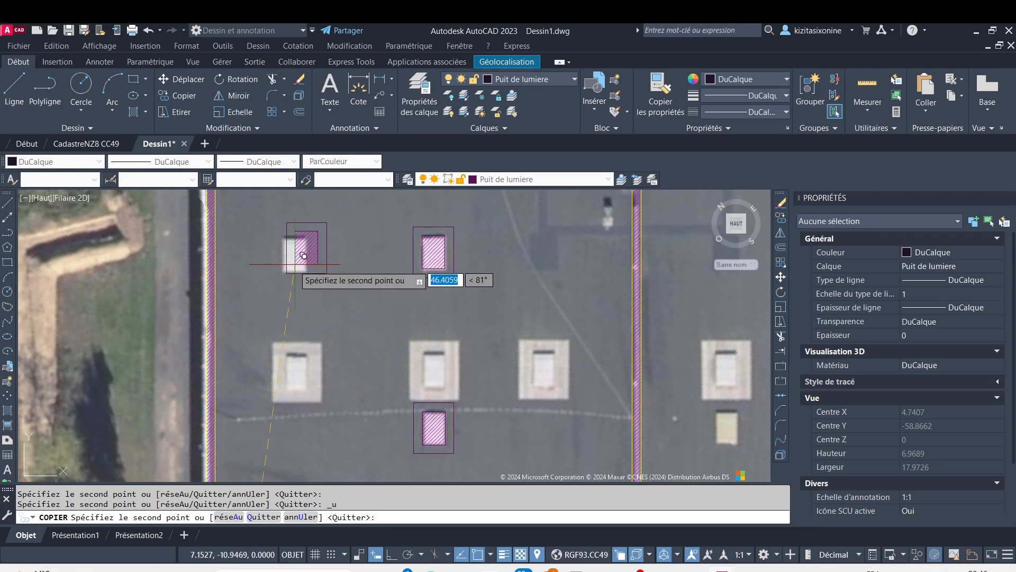
scroll(295, 259, up, 2)
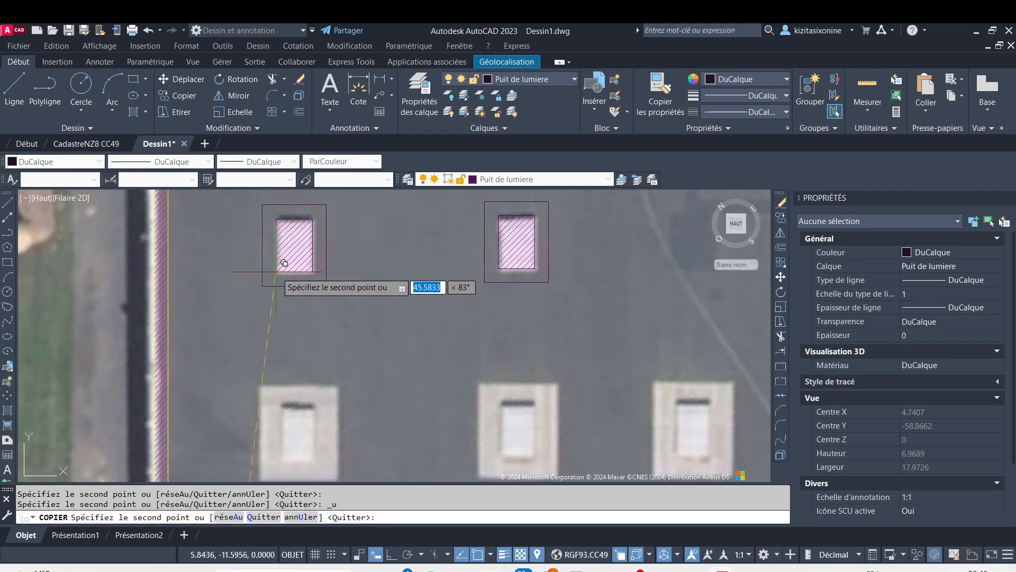
key(Escape)
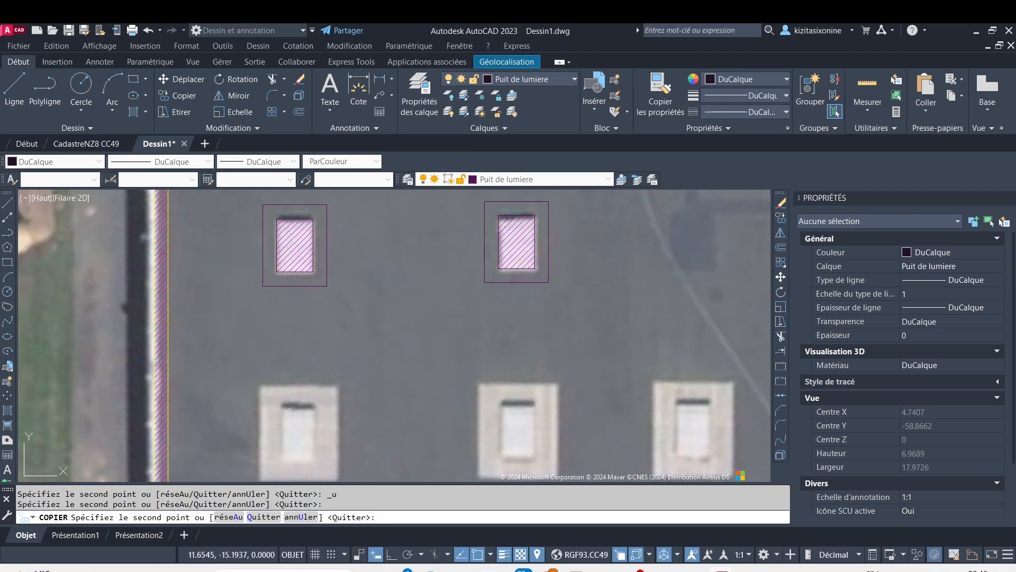
scroll(380, 352, down, 4)
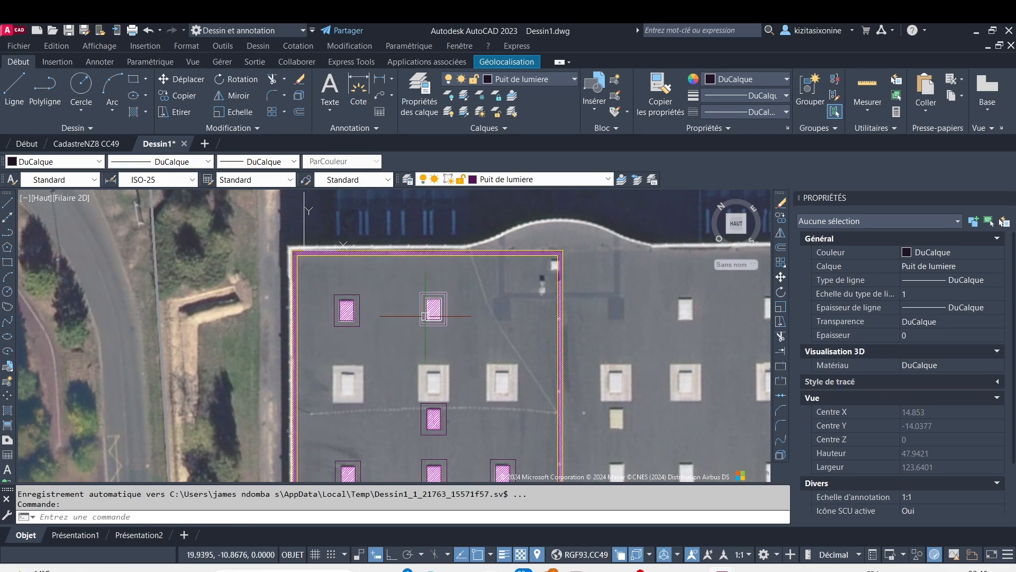
scroll(426, 316, up, 8)
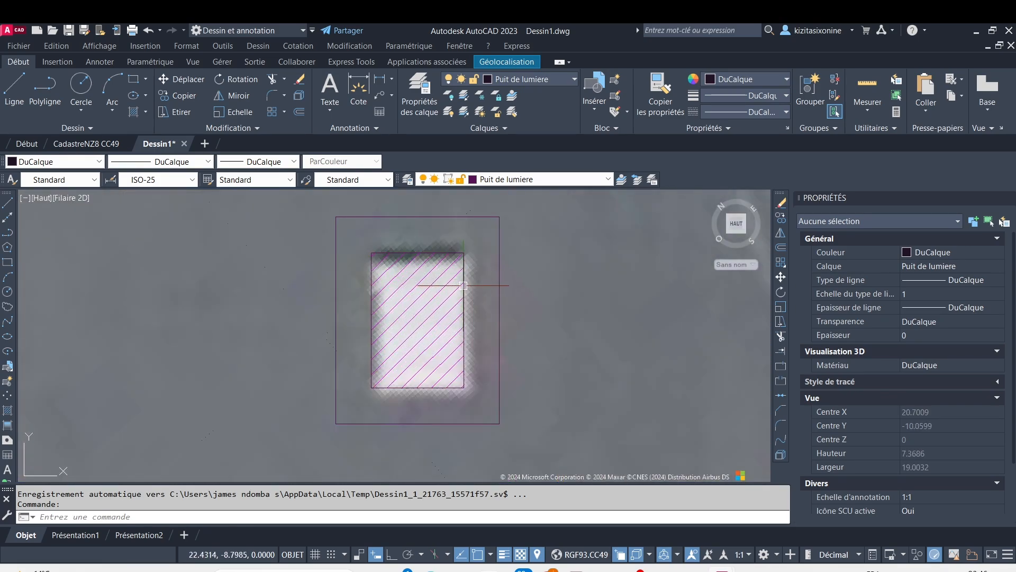
scroll(460, 294, down, 6)
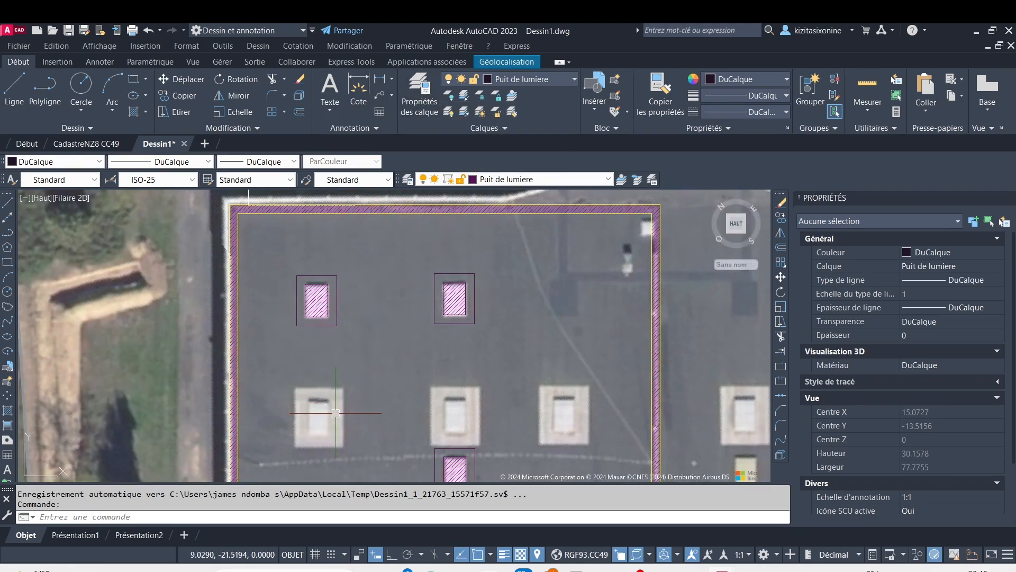
mouse_move(355, 407)
middle_down()
mouse_move(344, 342)
mouse_move(311, 327)
middle_up()
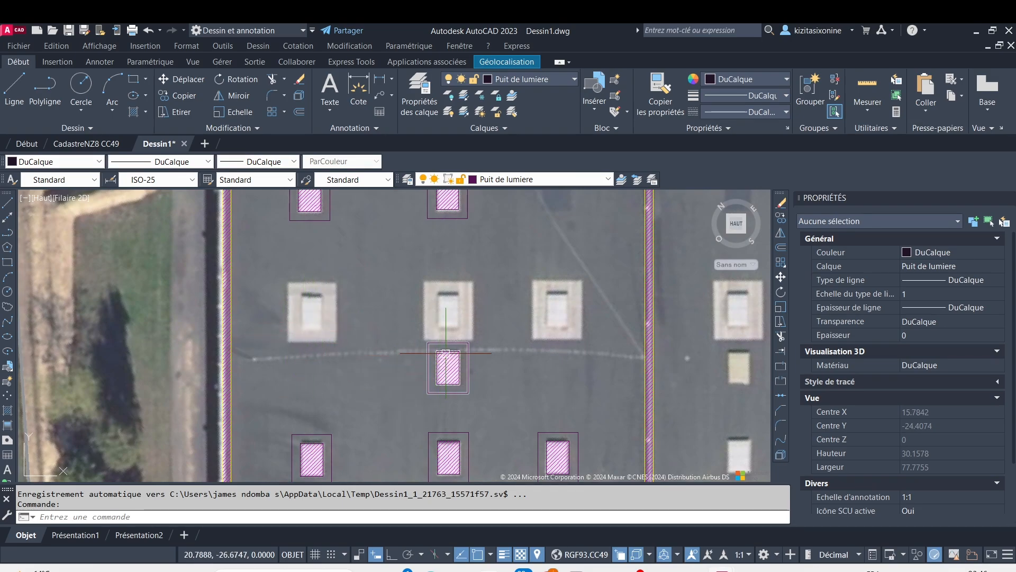
scroll(448, 319, up, 4)
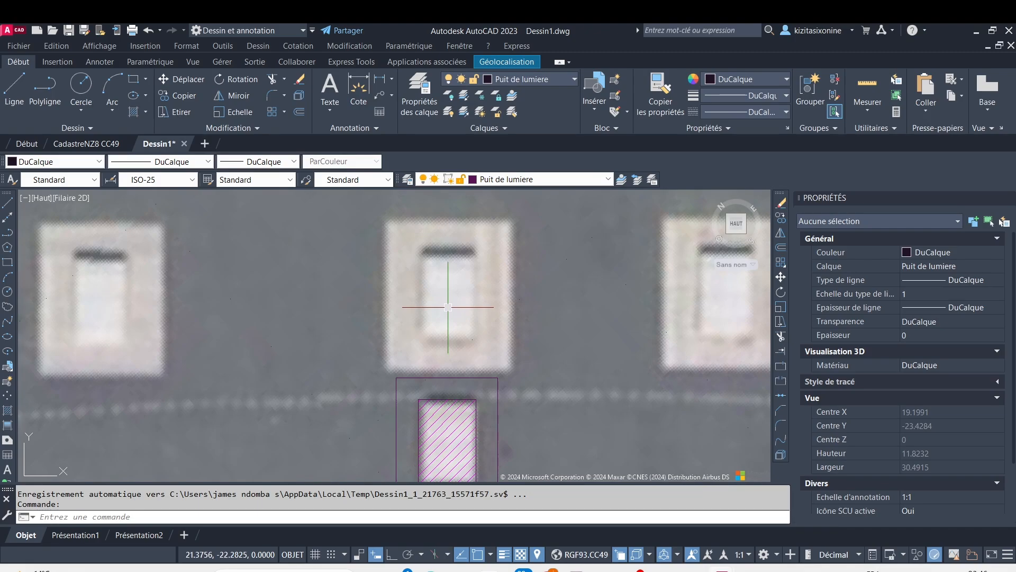
scroll(448, 306, down, 6)
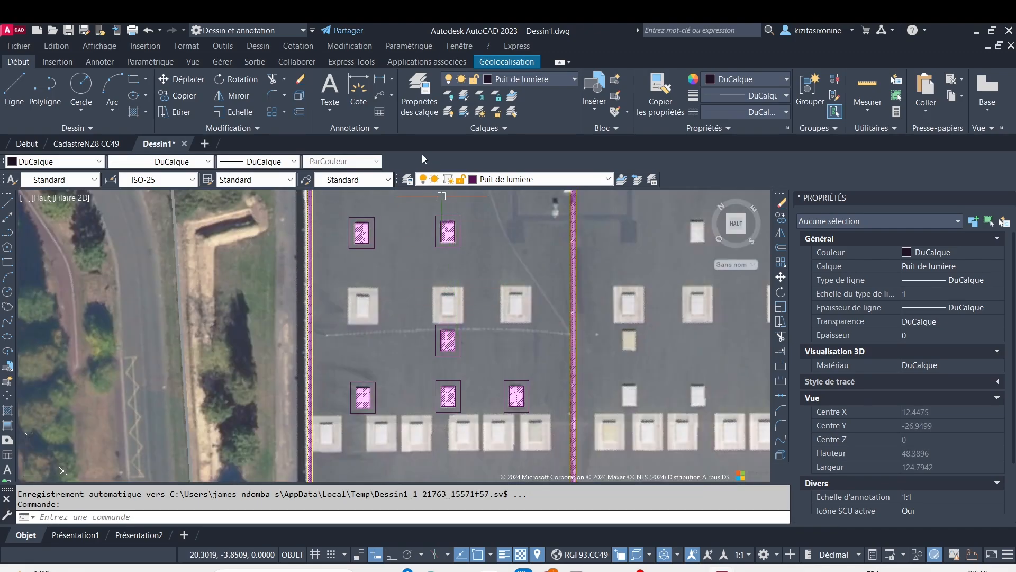
Create a layer named Obstacle toit with colour 130 and make it the current layer
click(418, 90)
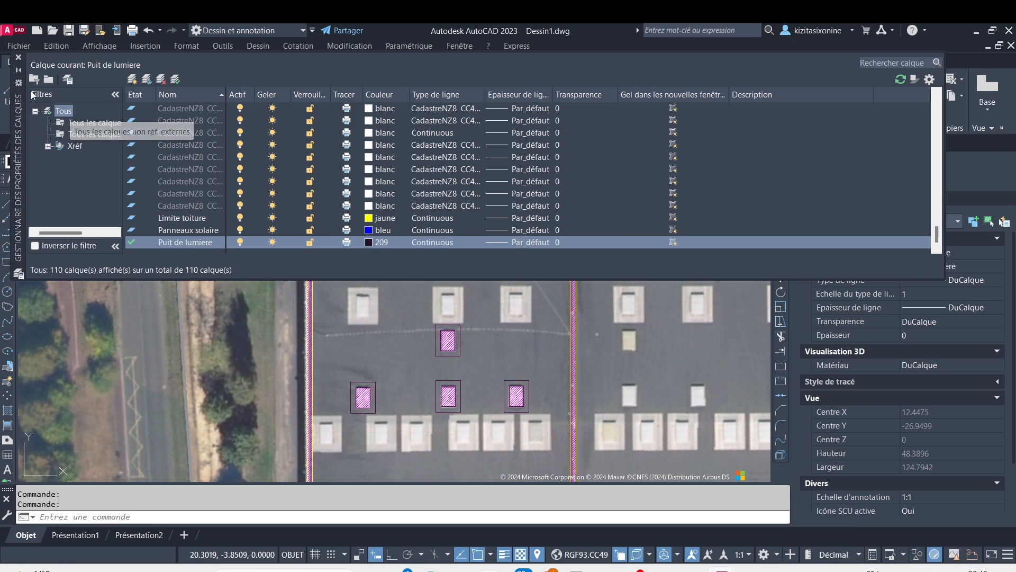
click(133, 80)
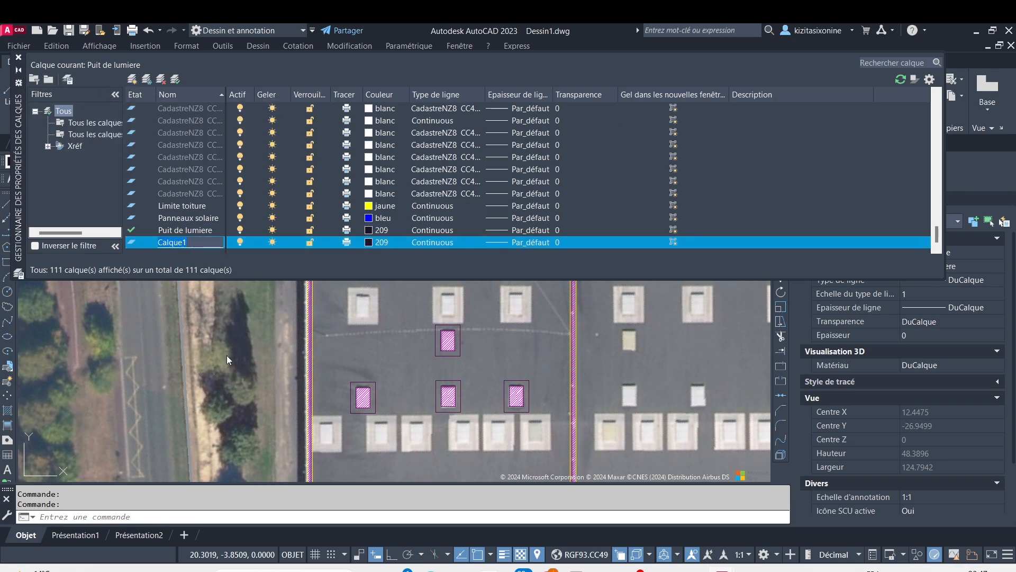
text(Obstacle toit)
click(369, 242)
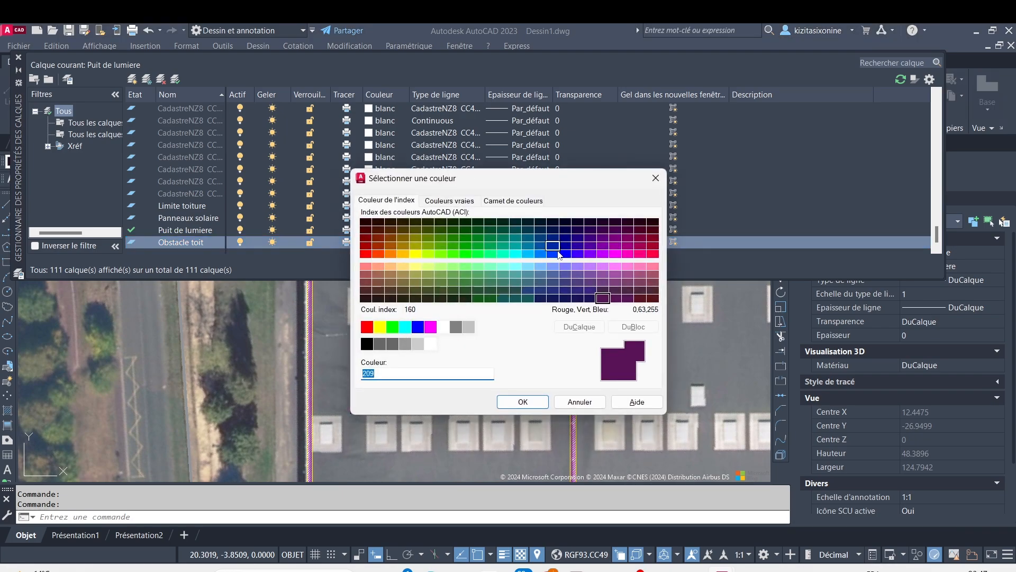
click(516, 254)
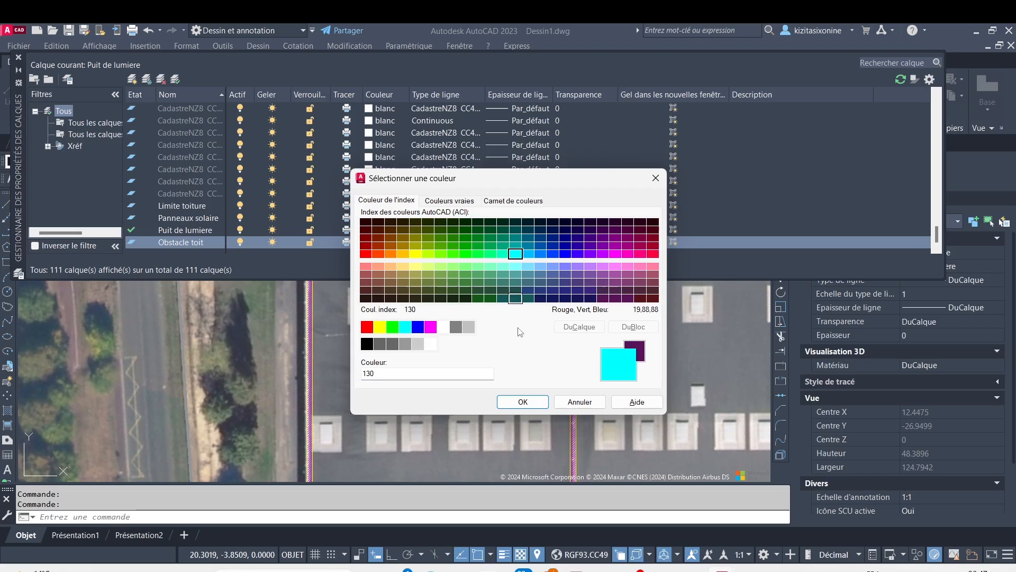
click(535, 403)
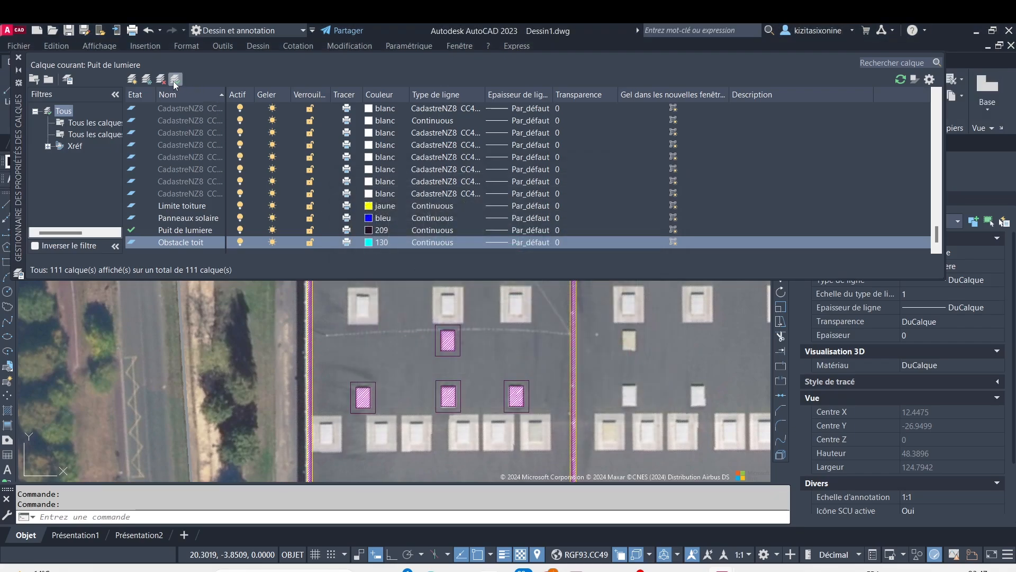
click(174, 80)
click(19, 58)
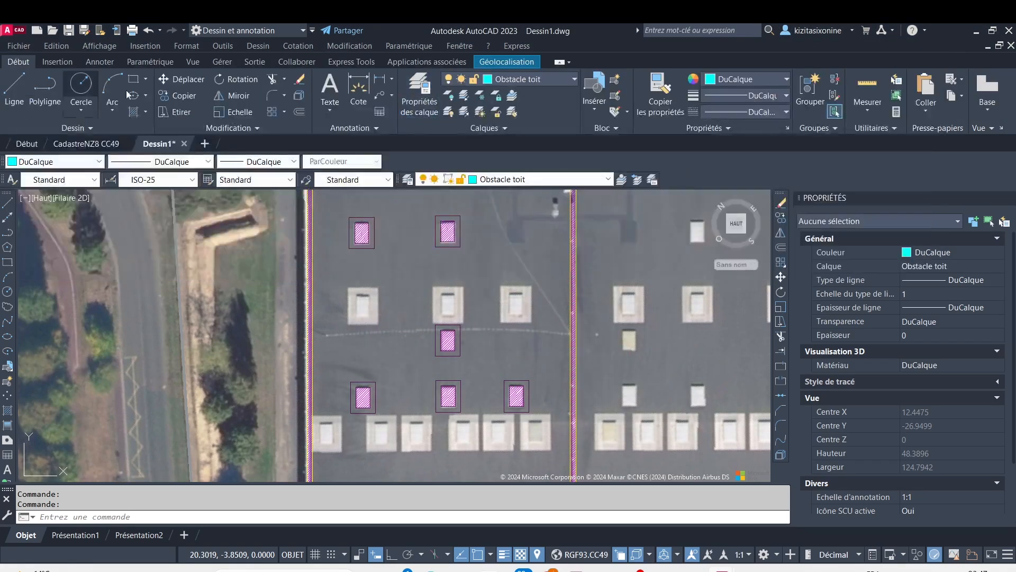
Draw a rectangle around the outer frame of the leftmost of the three framed skylights near the top of the first bay
click(132, 81)
scroll(367, 302, up, 4)
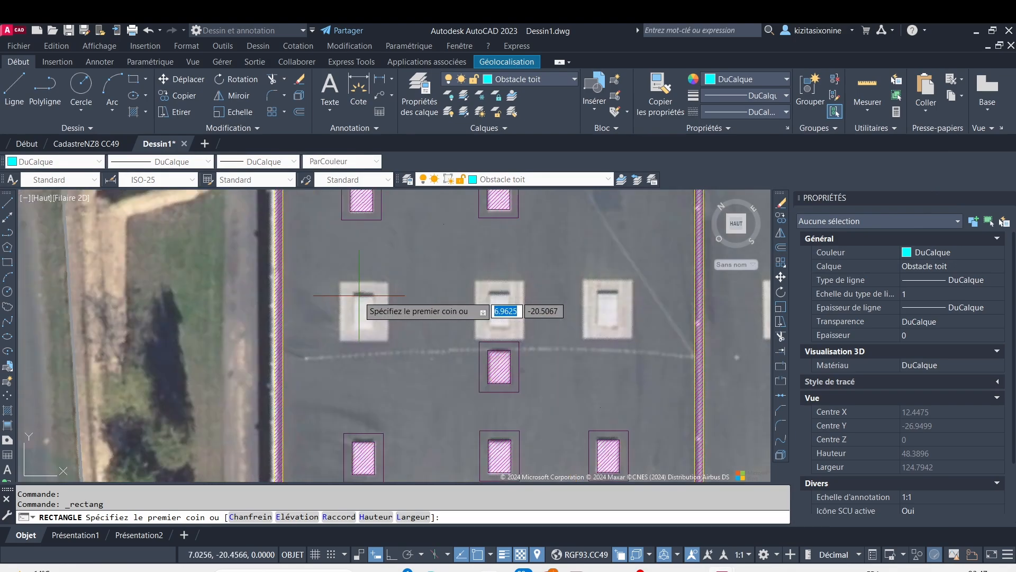
scroll(392, 321, up, 4)
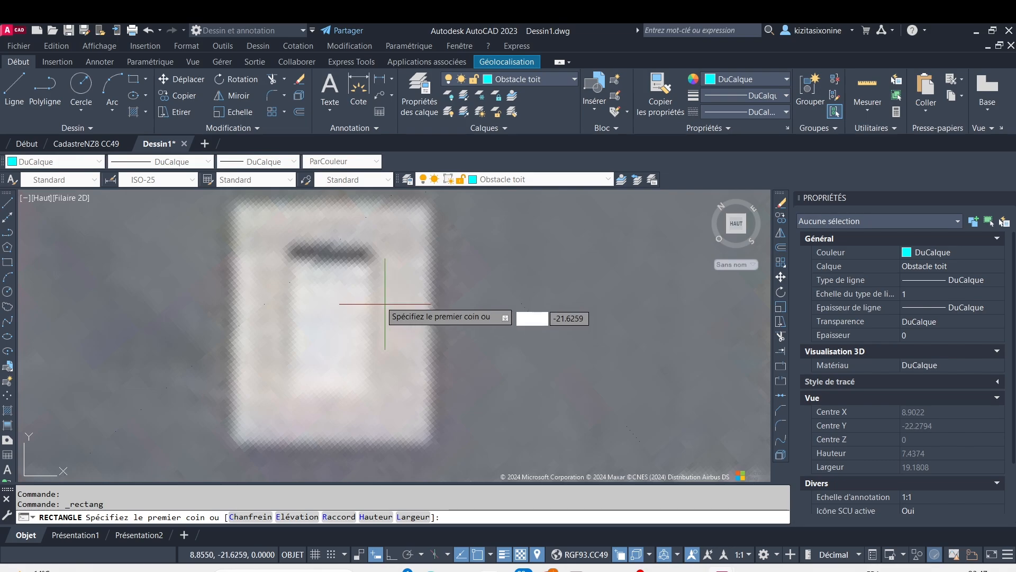
scroll(323, 305, down, 6)
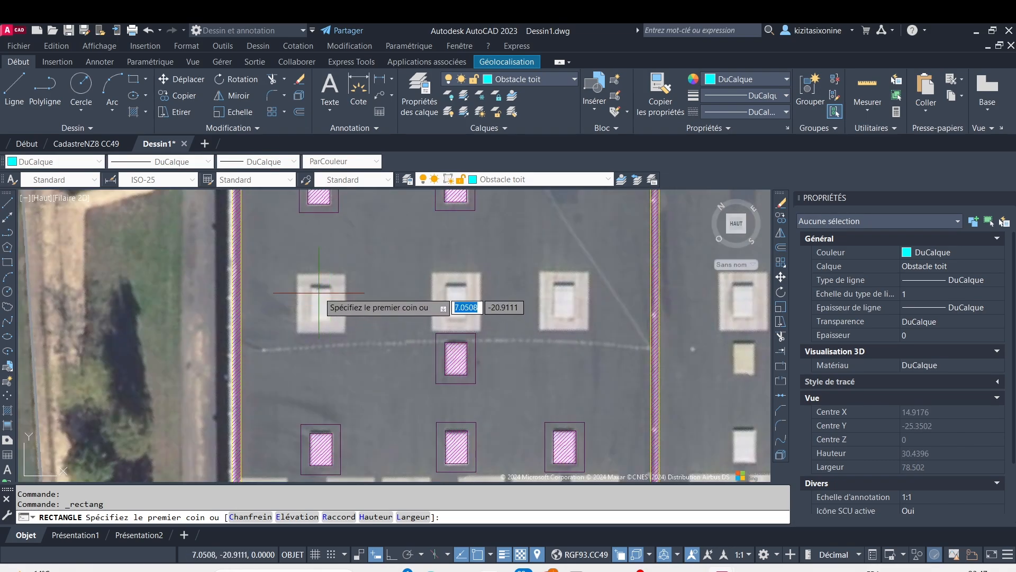
click(297, 276)
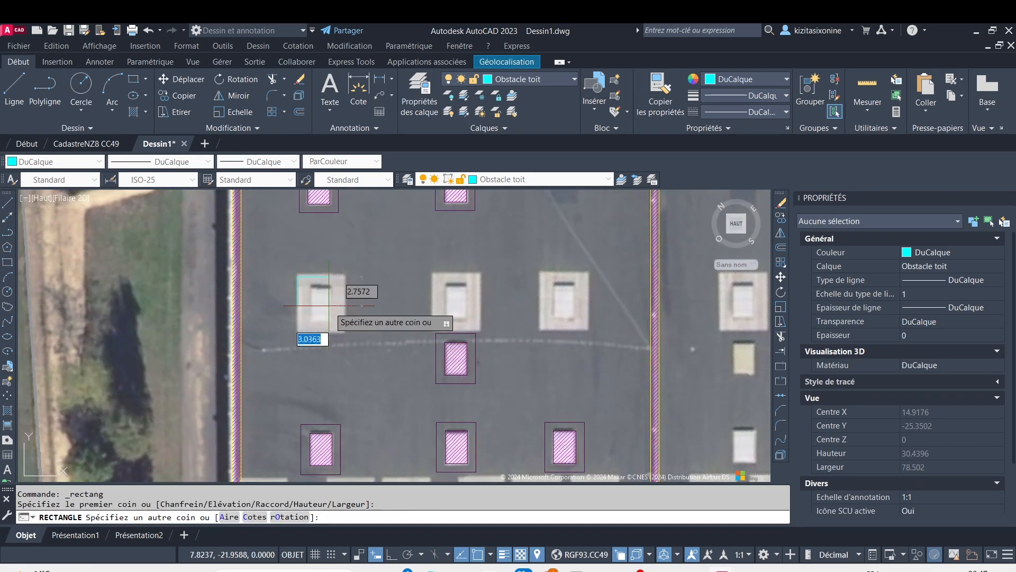
click(347, 331)
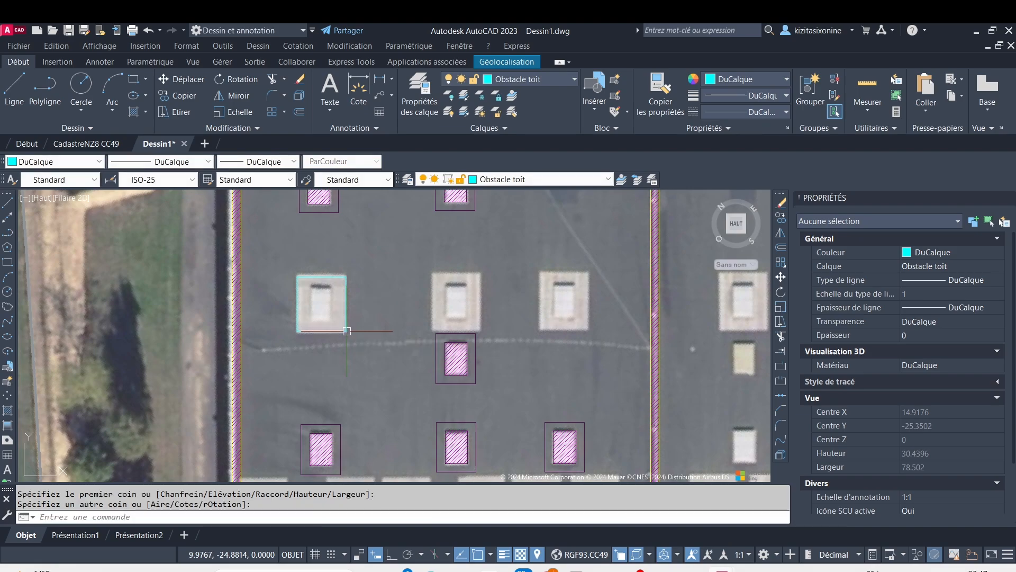
Stretch the rectangle's upper edge outward by about 0.33 to align with the skylight frame's edge
scroll(327, 300, up, 4)
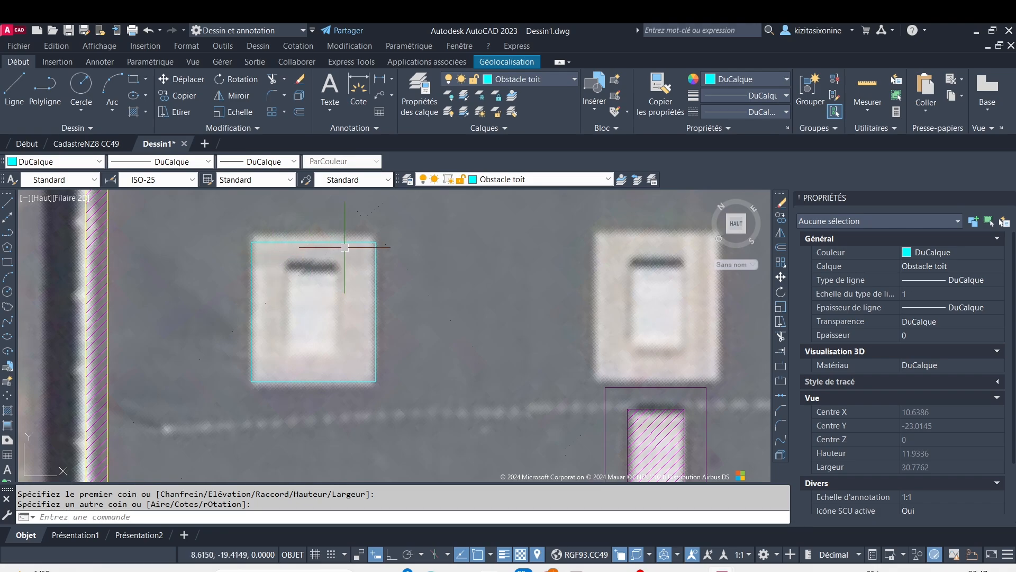
click(374, 260)
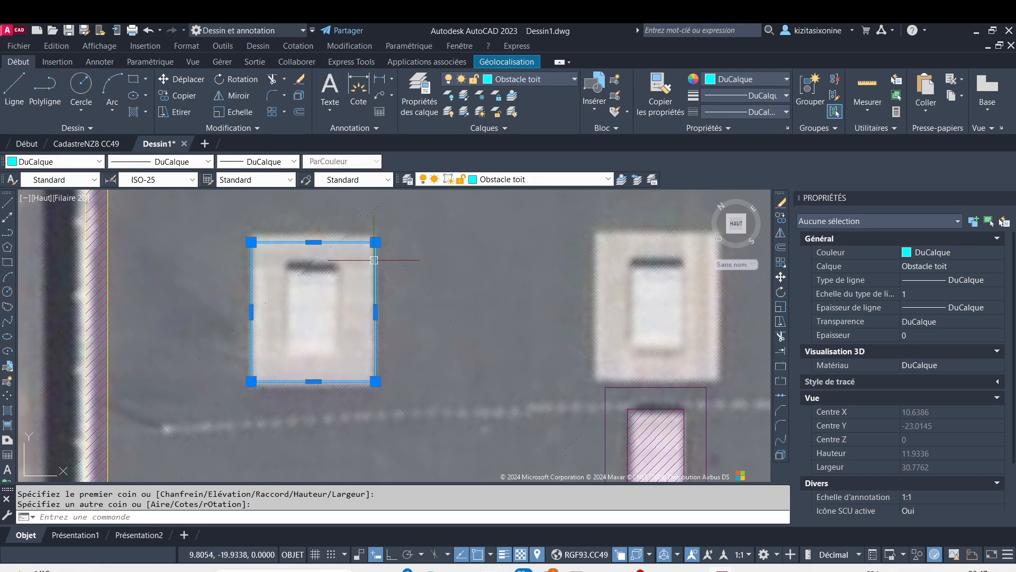
click(313, 242)
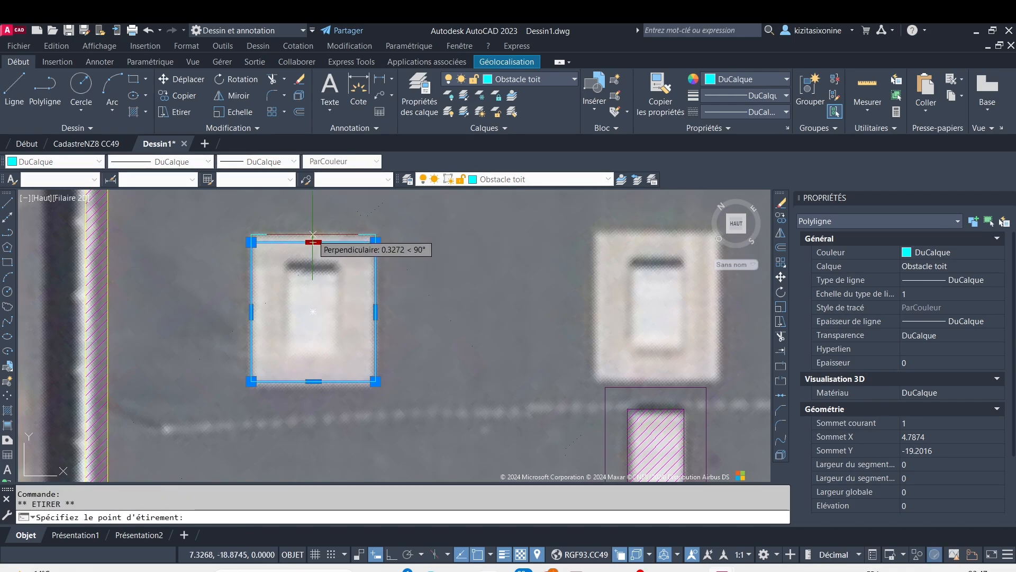
click(313, 242)
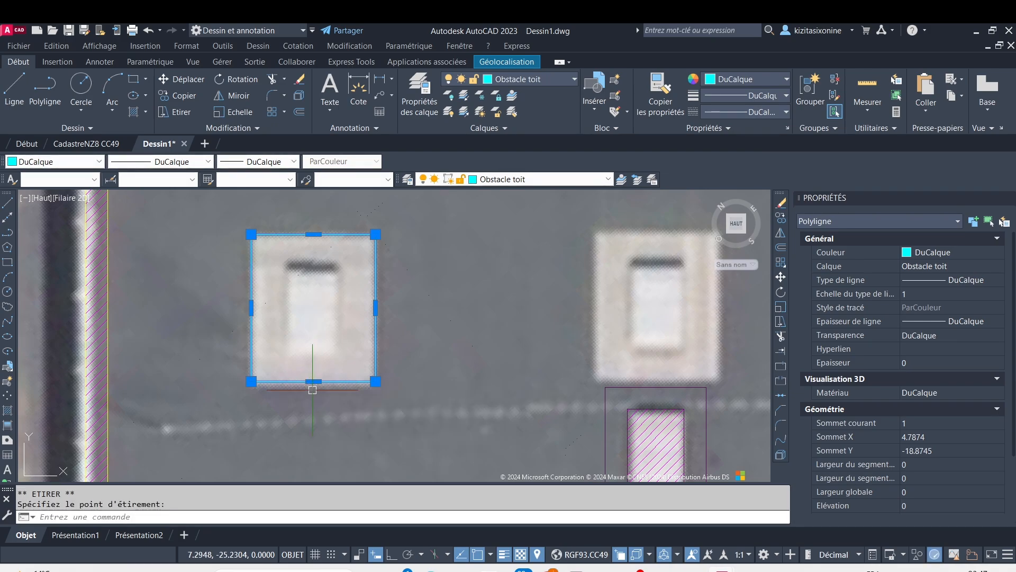
Offset the framed skylight's rectangle outward by 0.9
click(298, 113)
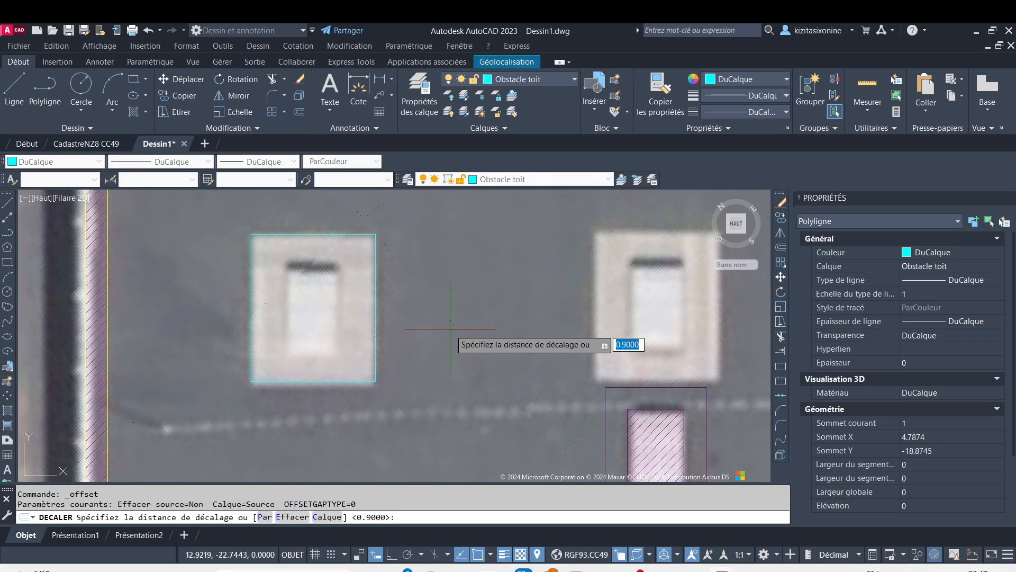
key(Return)
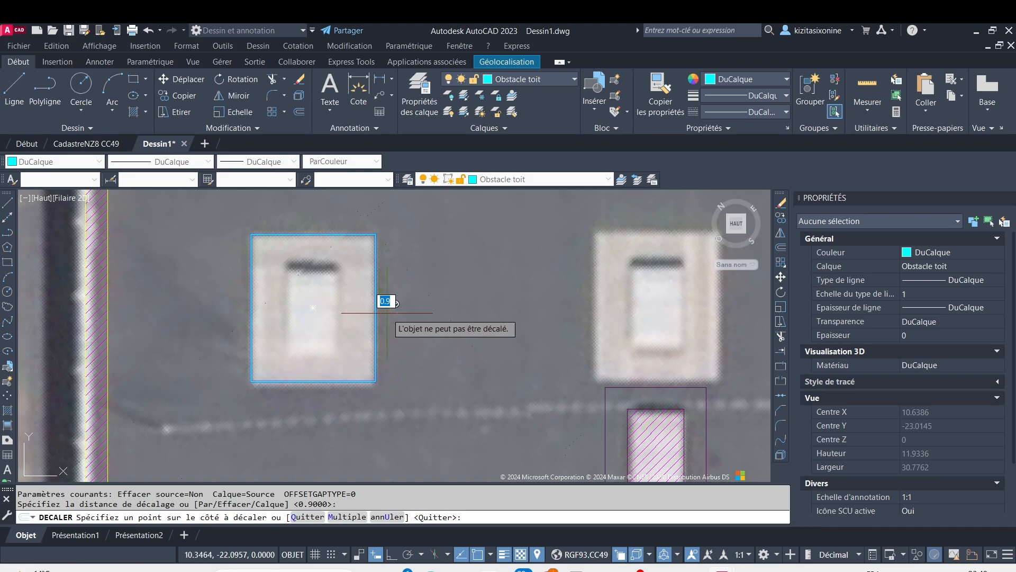
click(413, 309)
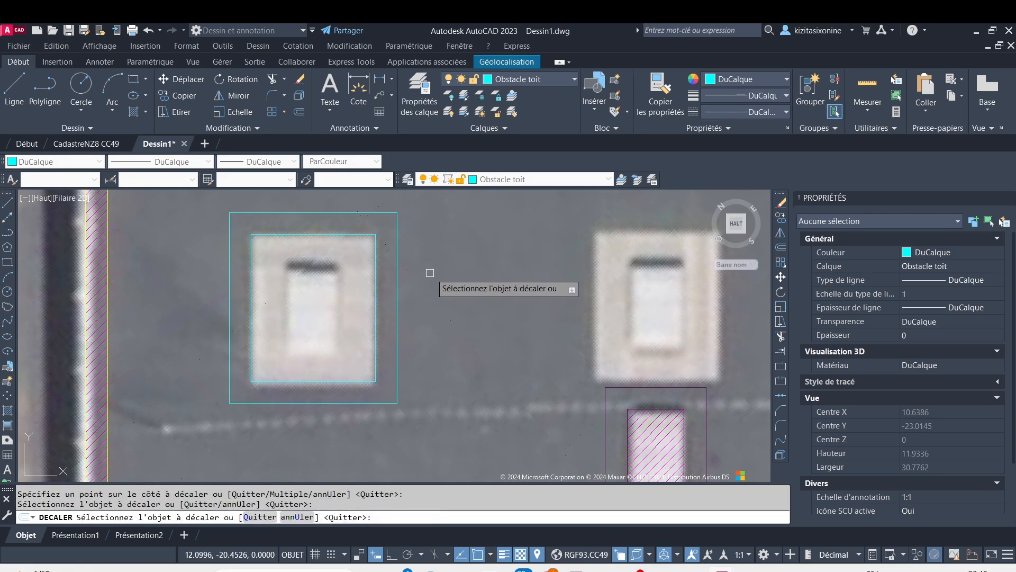
key(Escape)
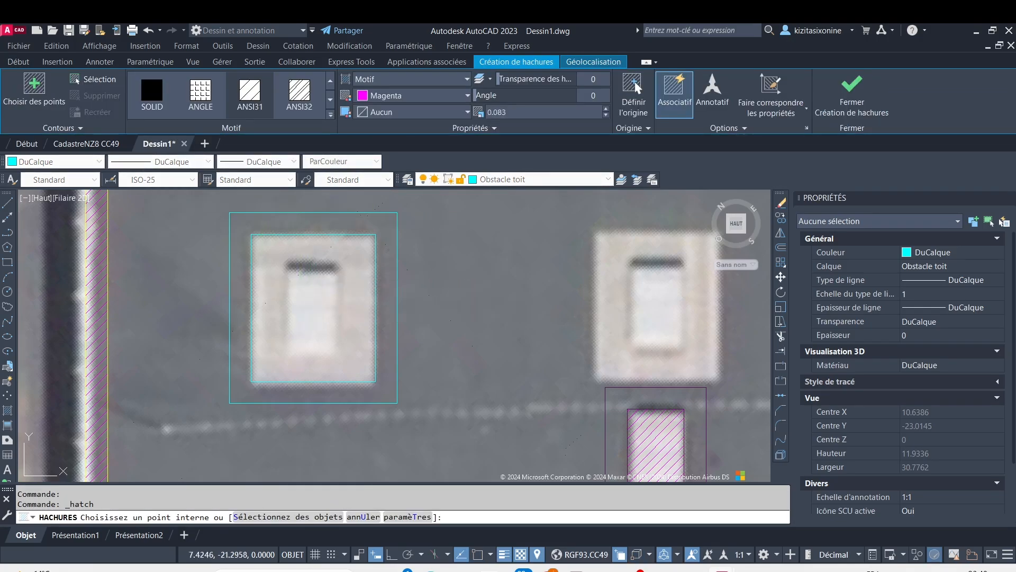
Hatch the inside of the framed skylight's inner rectangle with the ANSI31 pattern in red
click(308, 294)
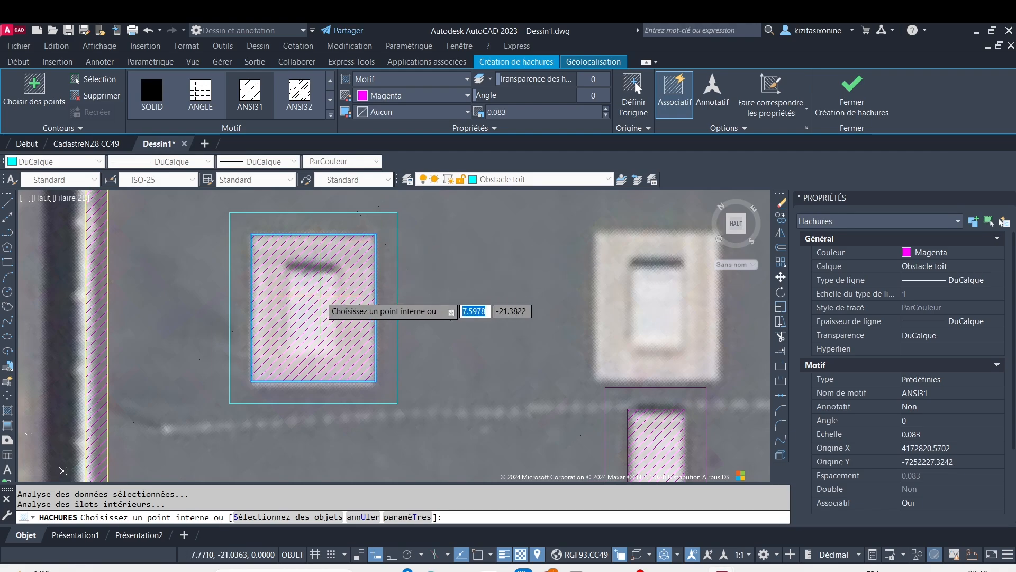
click(465, 97)
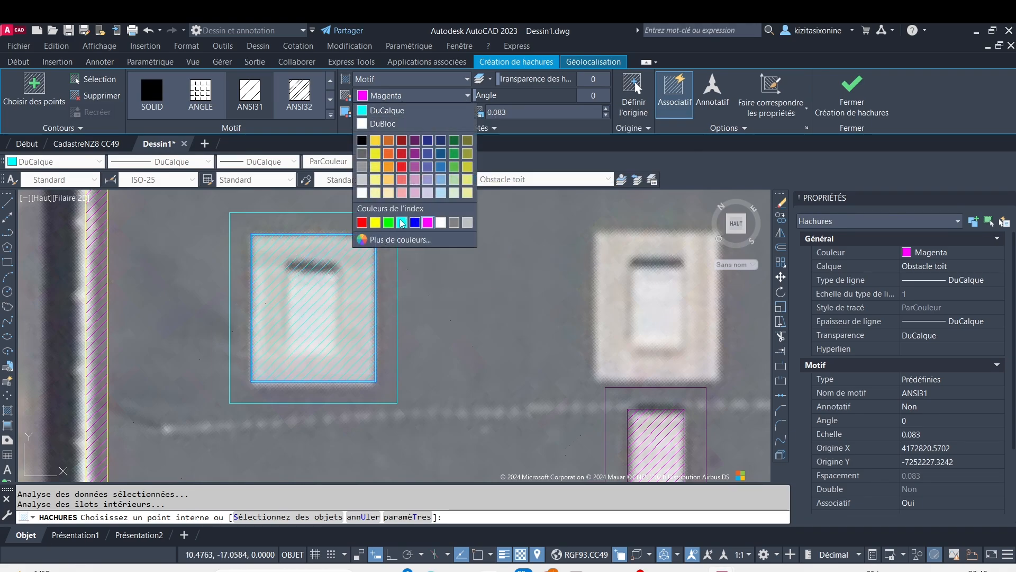
click(362, 223)
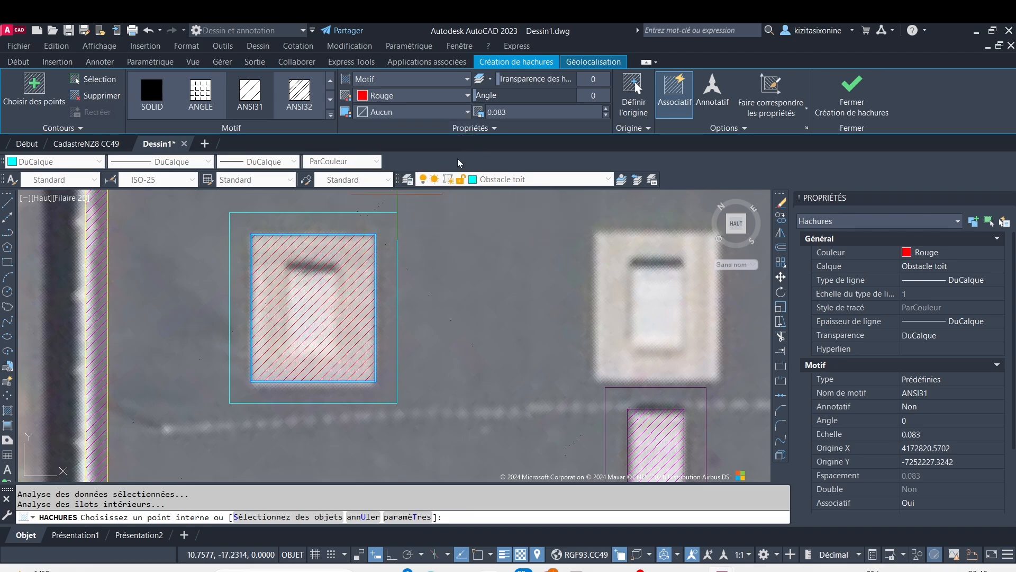
Set the scale of the skylight's red hatch to 0.079 and finish the hatch
click(607, 110)
click(607, 109)
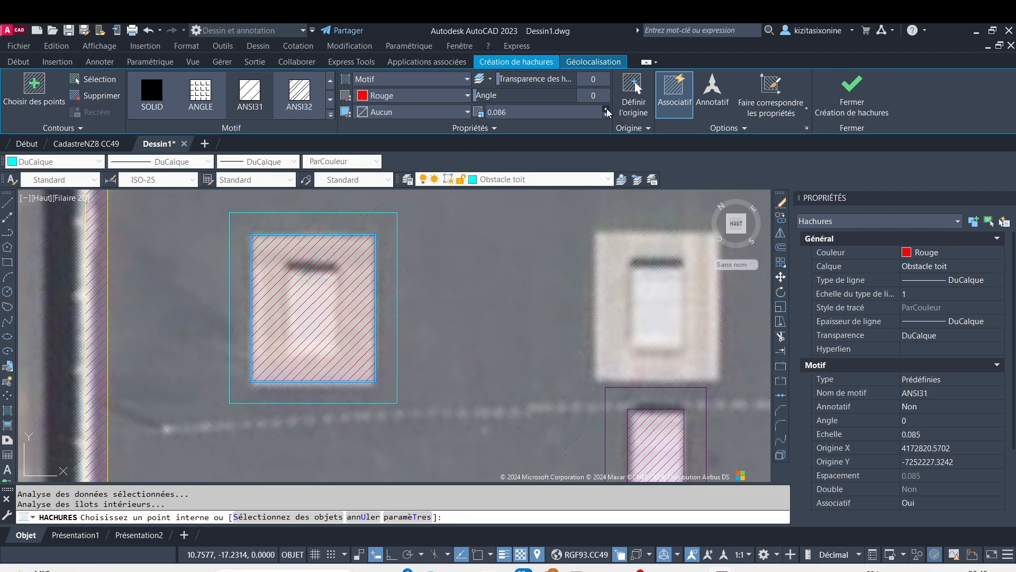
click(608, 110)
click(607, 110)
click(607, 110)
click(607, 109)
click(608, 110)
click(607, 109)
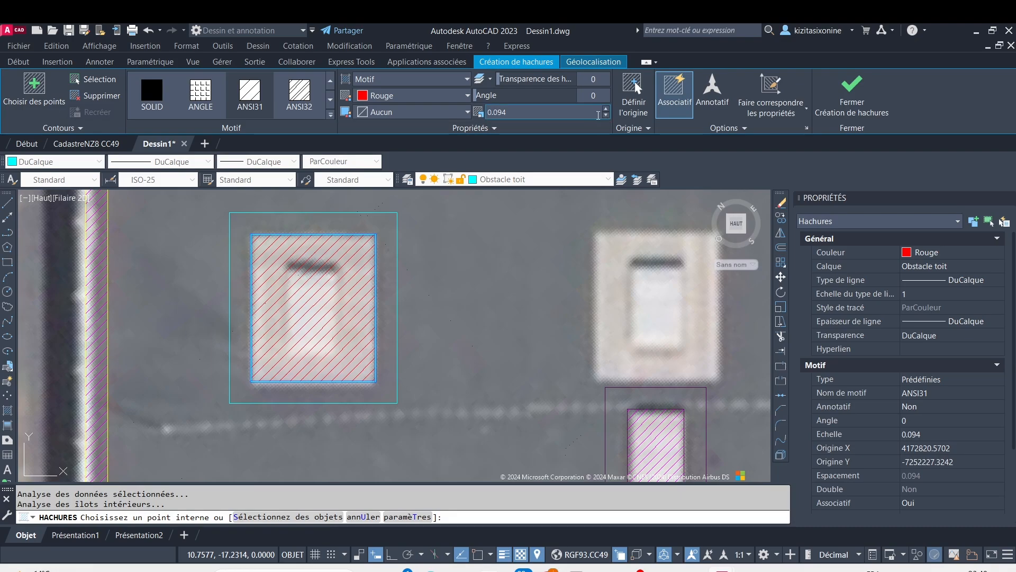
click(607, 109)
click(606, 115)
click(606, 115)
click(606, 115)
click(606, 115)
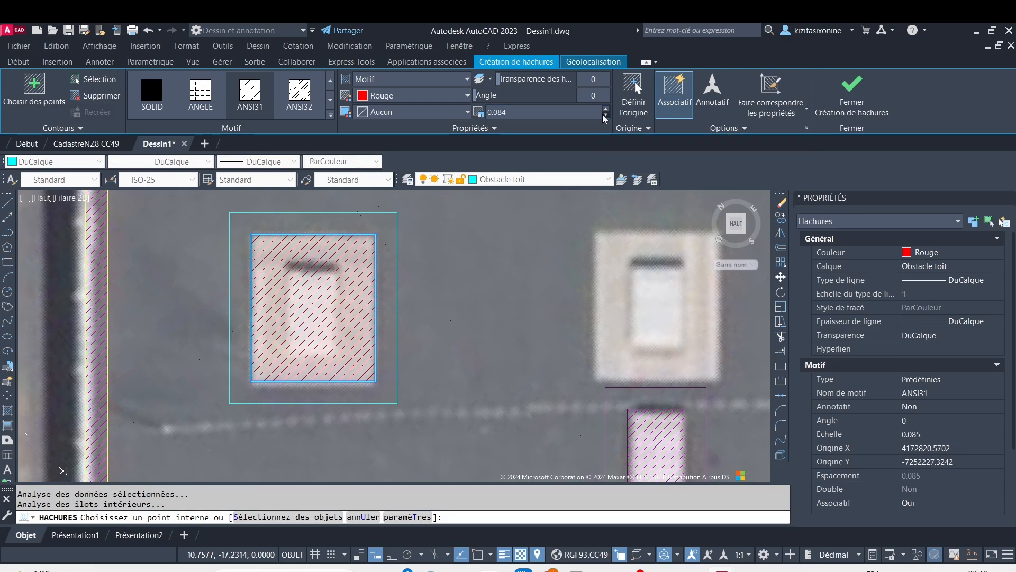
click(606, 115)
click(607, 115)
key(Escape)
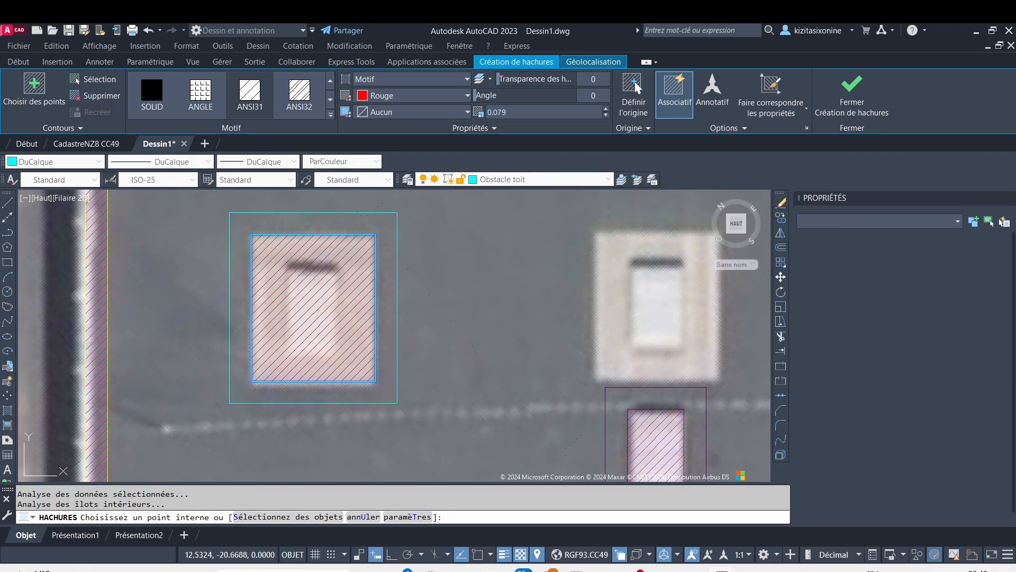
Start a block definition from the framed skylight's two rectangles and its red hatch
scroll(441, 315, down, 2)
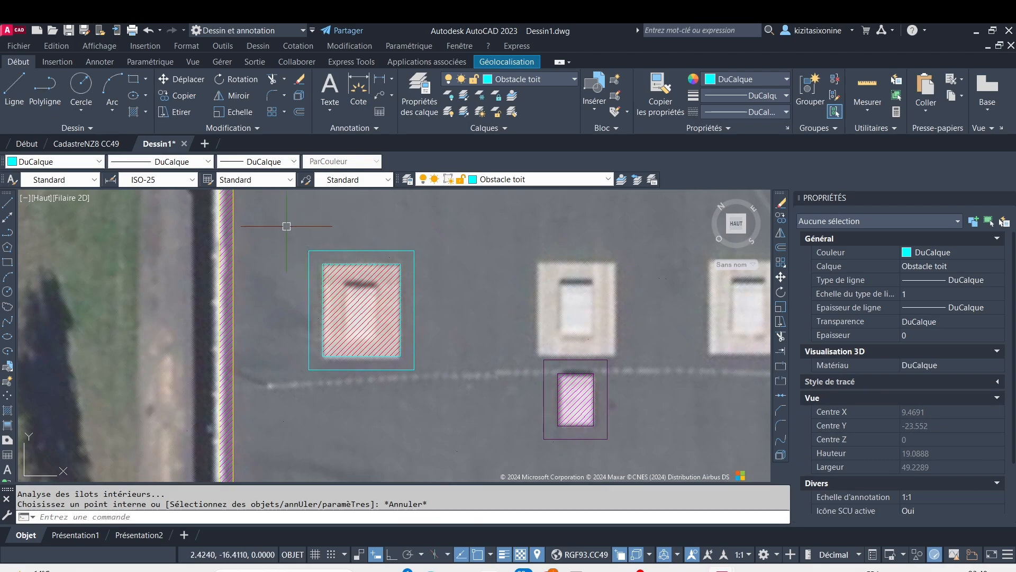
click(286, 226)
click(436, 375)
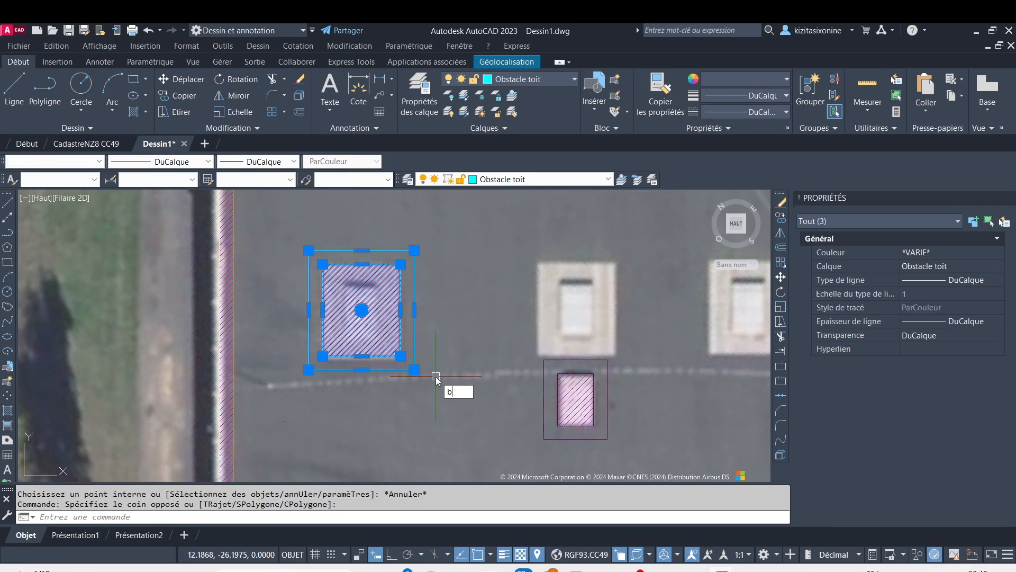
text(b)
key(Return)
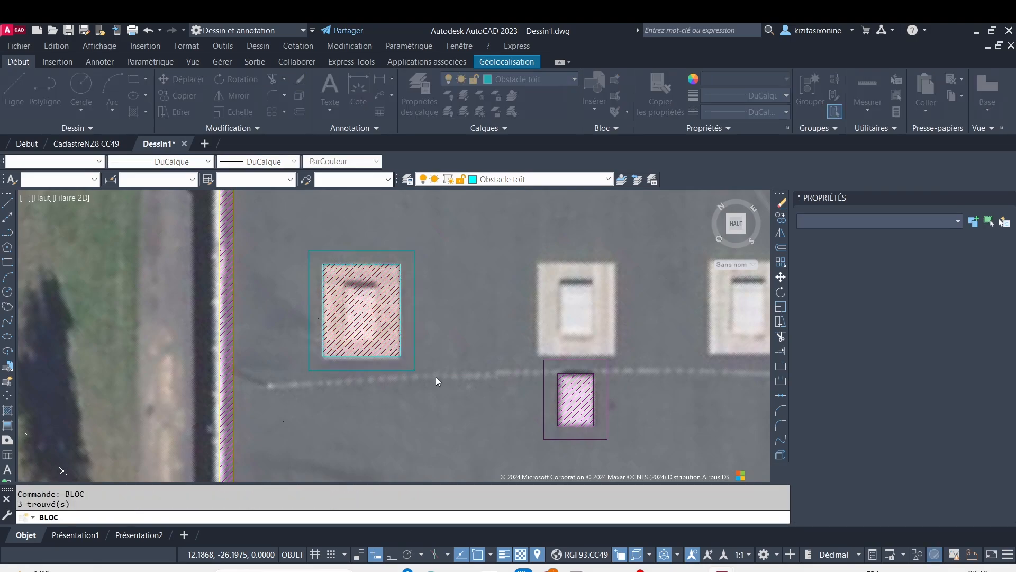
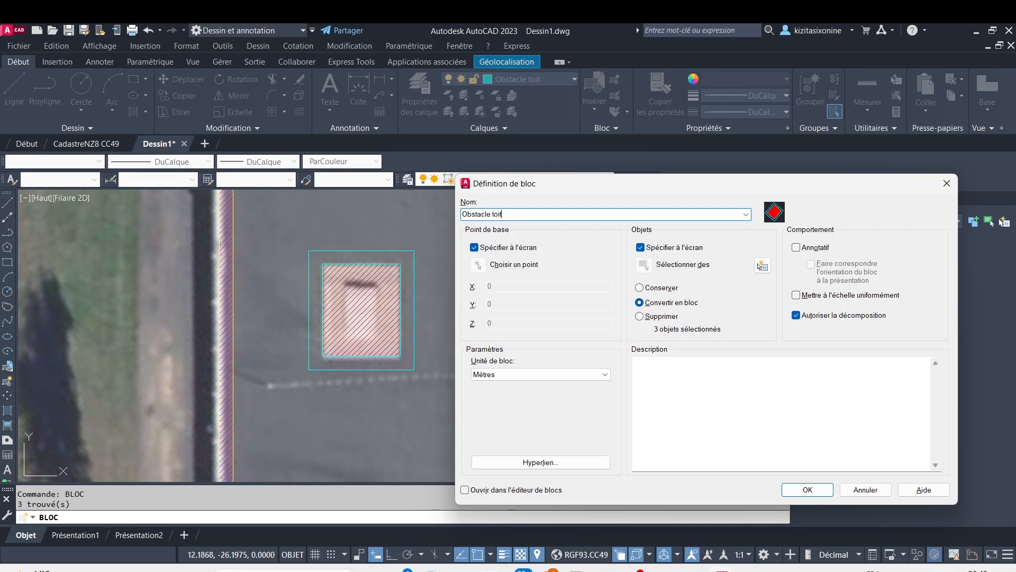
Finish defining the block "Obstacle toit" from the two rectangles and hatch, using the inner rectangle's lower-left corner as base point
click(478, 265)
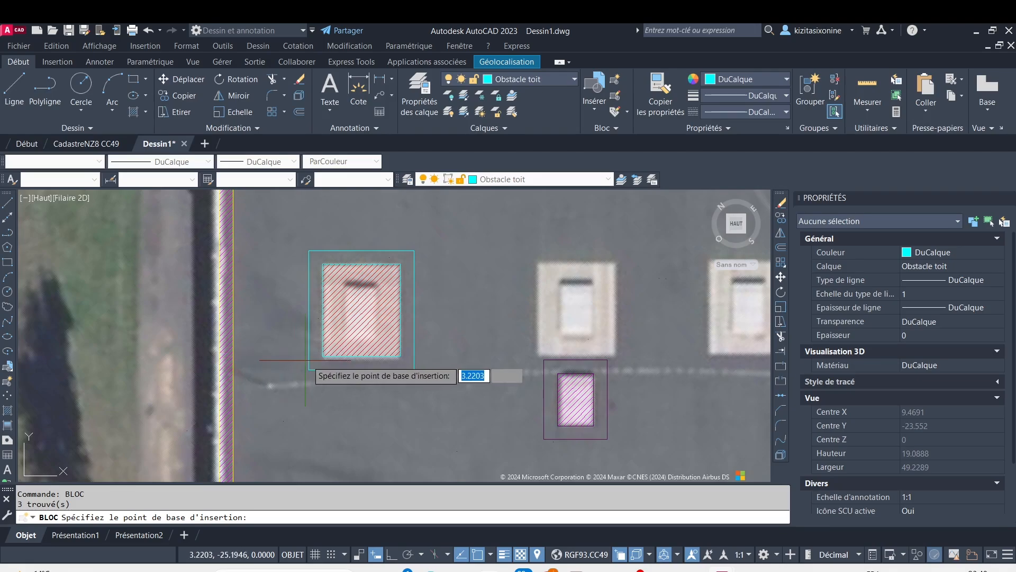
click(322, 356)
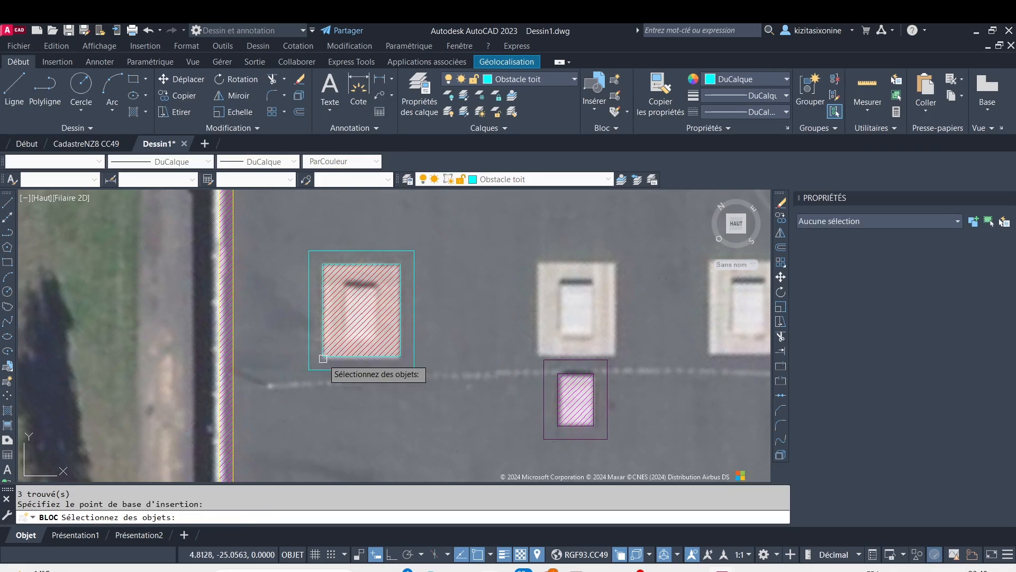
click(285, 232)
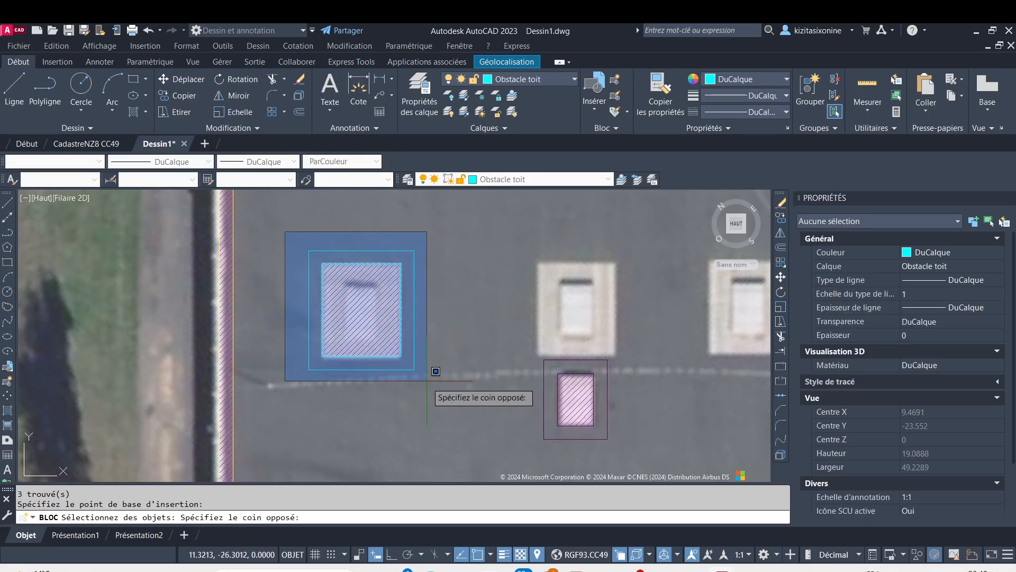
click(437, 372)
key(Return)
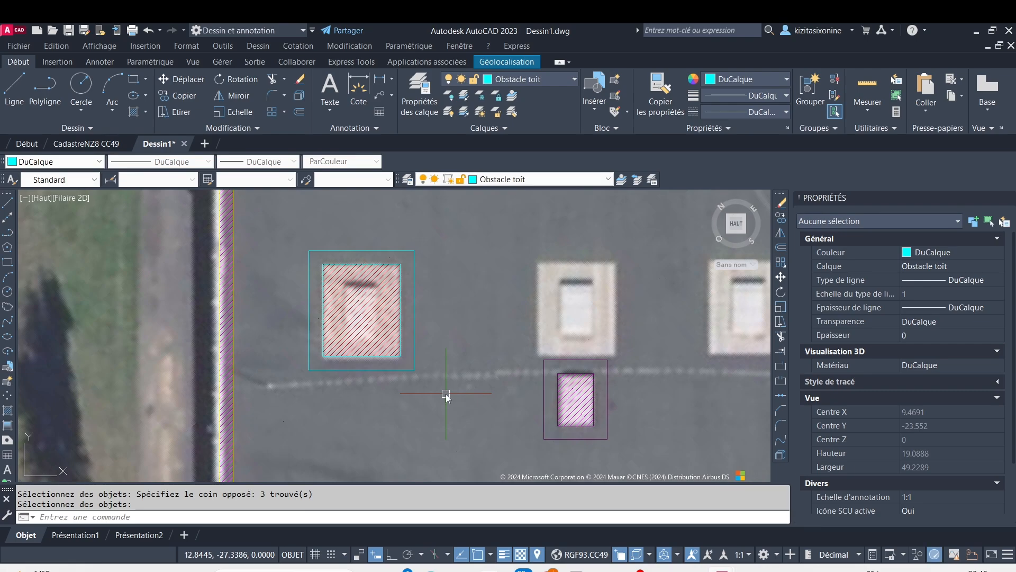
Copy the Obstacle toit block by its inner lower-left corner onto the two other framed skylights in the same row of the bay
scroll(418, 392, down, 7)
scroll(380, 314, up, 7)
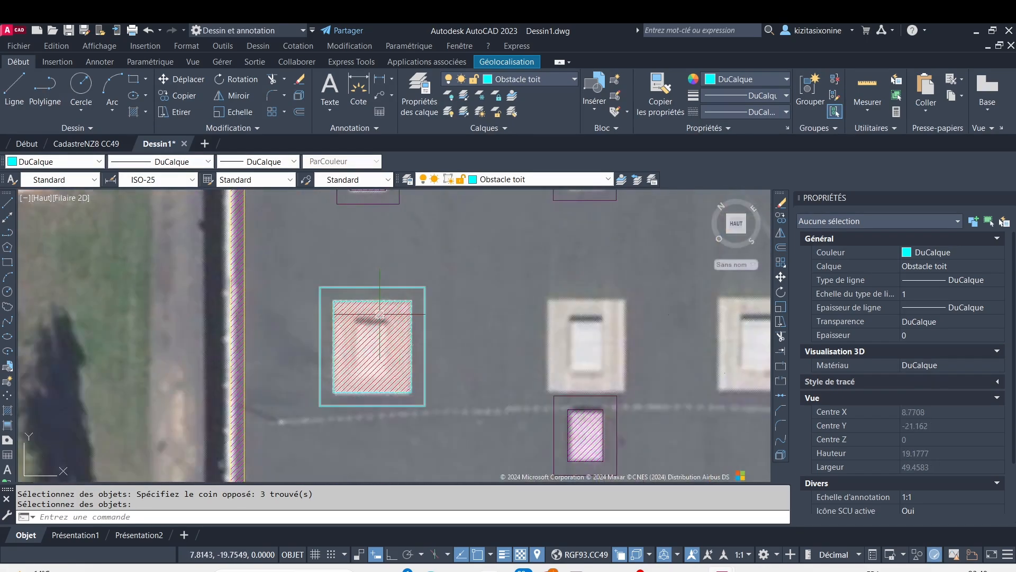
click(353, 286)
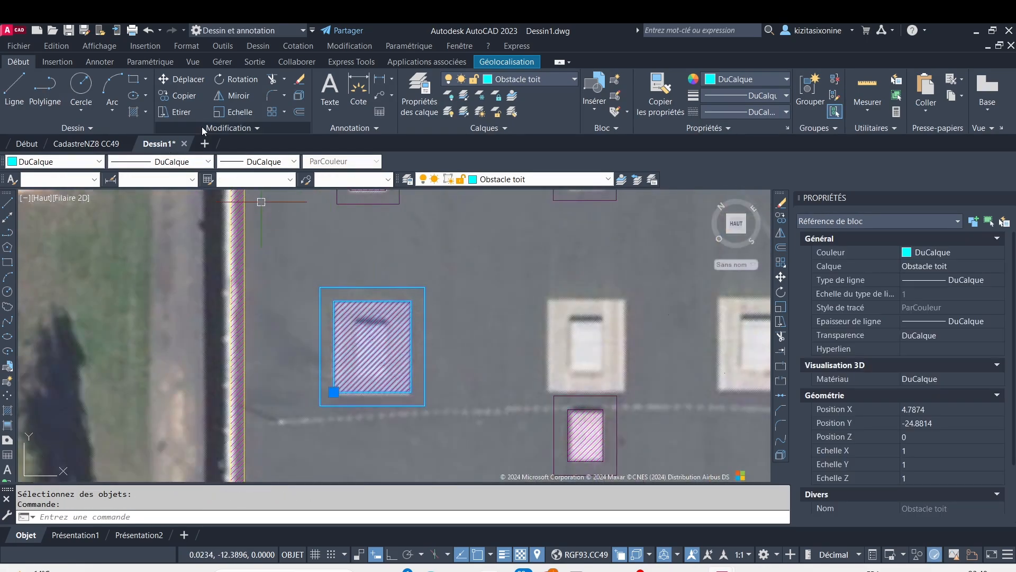
click(178, 96)
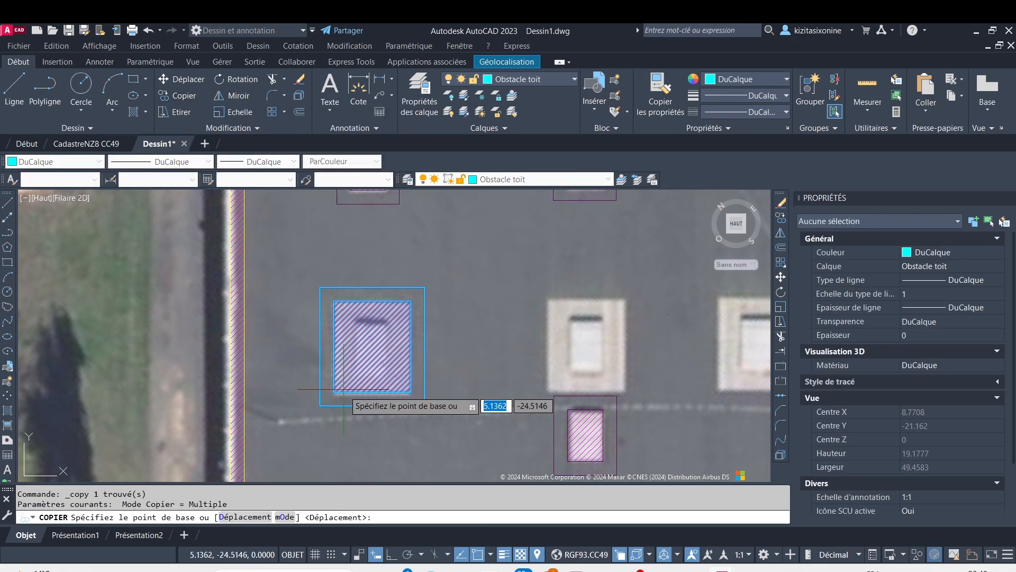
scroll(333, 393, up, 6)
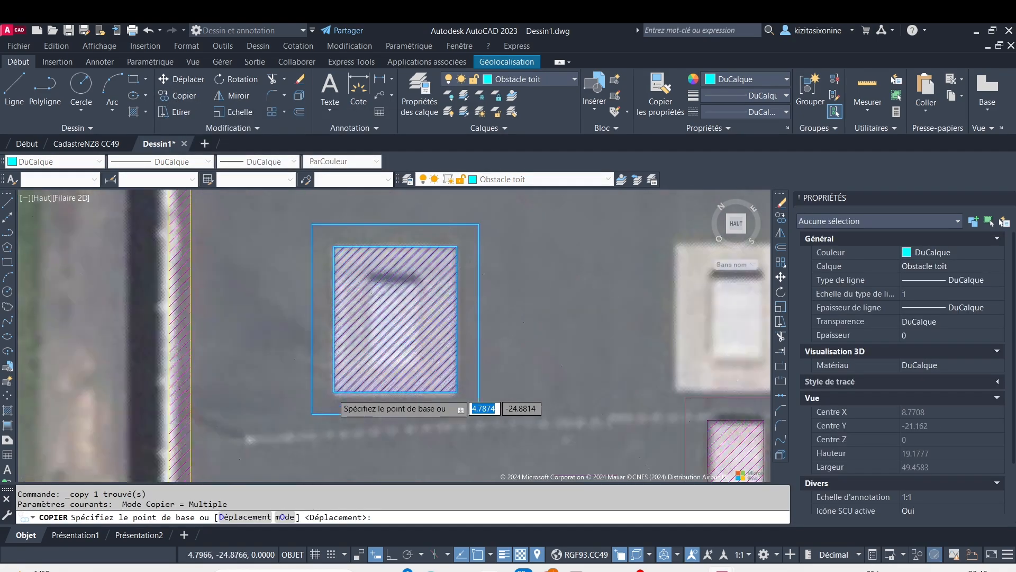
click(334, 393)
scroll(334, 392, down, 8)
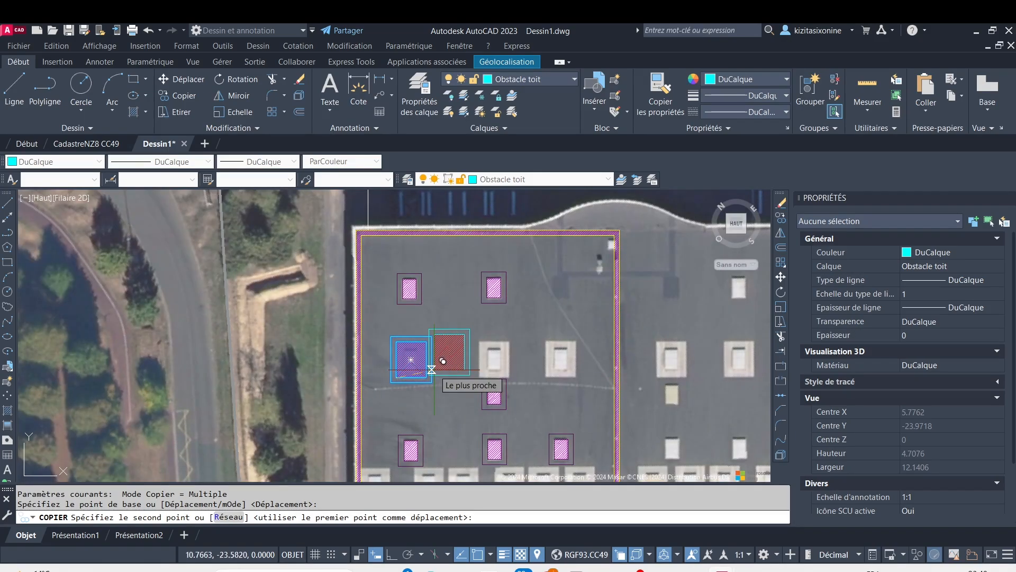
scroll(535, 392, up, 3)
scroll(466, 364, up, 4)
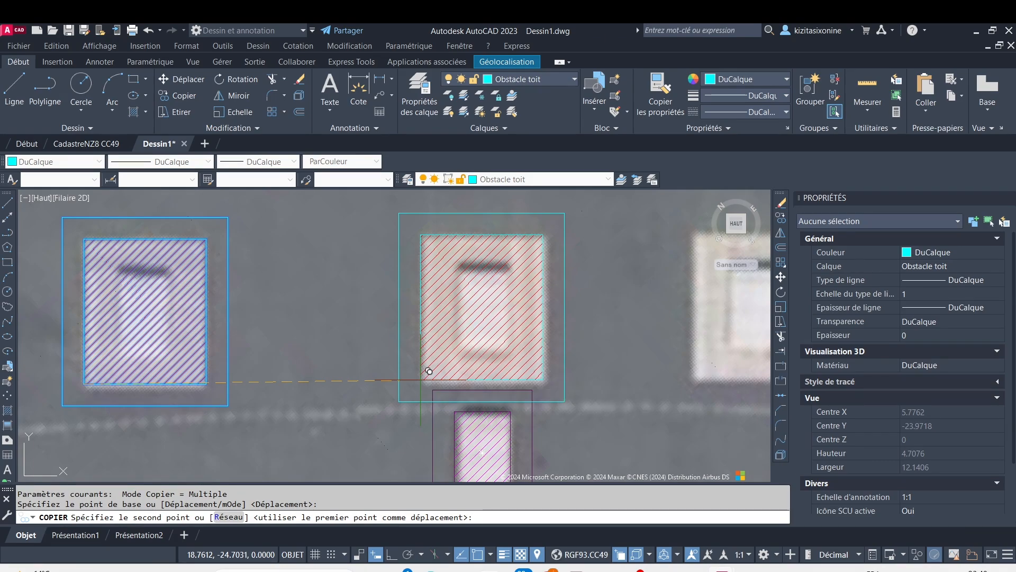
click(430, 372)
scroll(591, 360, down, 6)
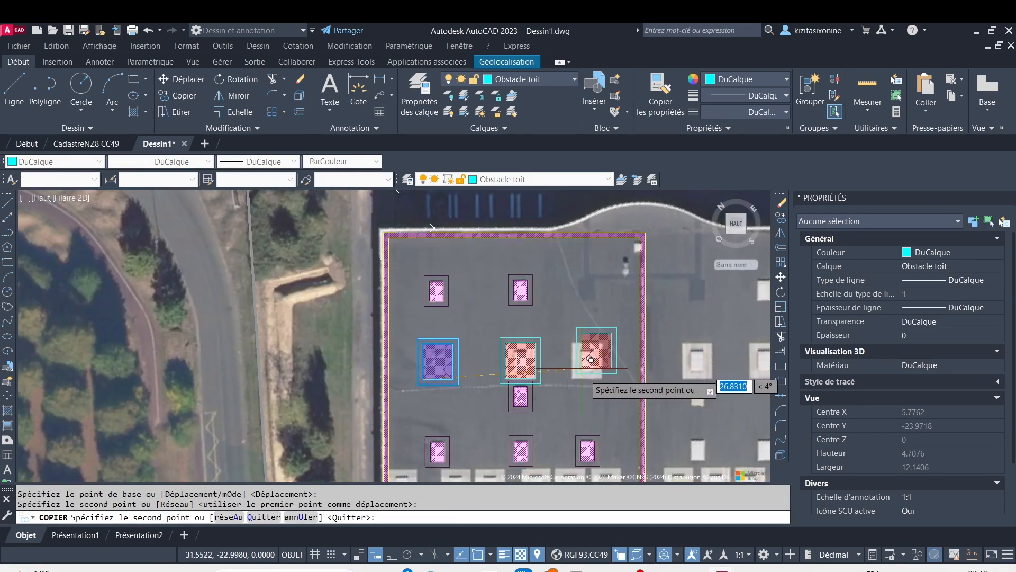
scroll(591, 360, up, 4)
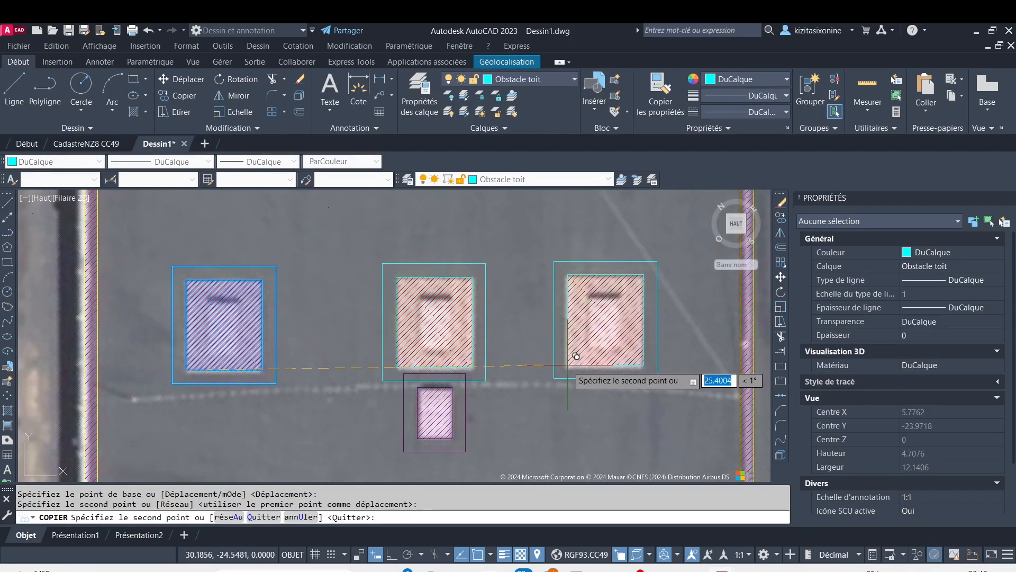
click(575, 356)
Place copies of the Obstacle toit block on the three leftmost framed skylights of the bay's upper six-skylight row
scroll(551, 370, down, 4)
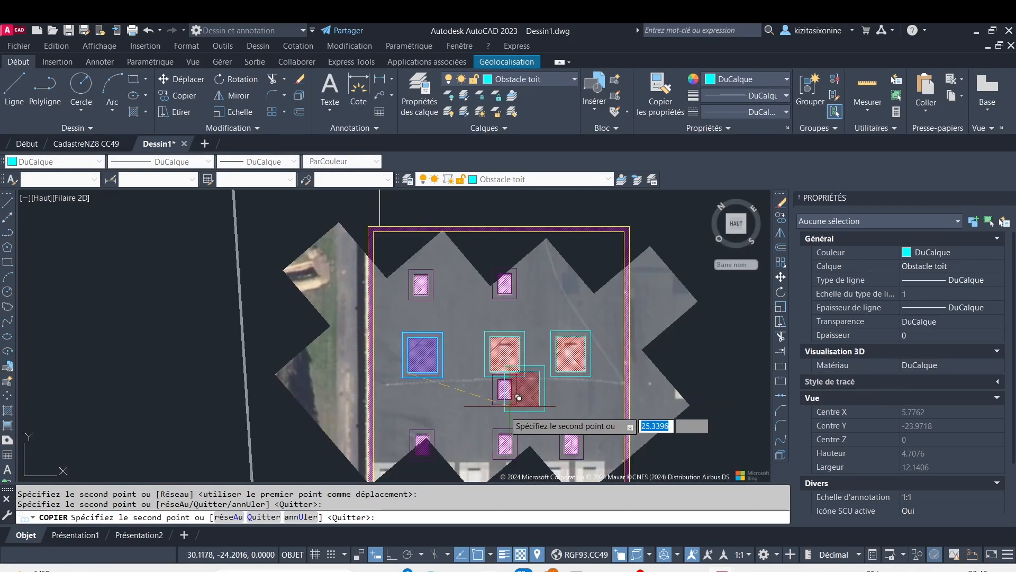
mouse_move(504, 408)
middle_down()
mouse_move(484, 378)
mouse_move(467, 295)
mouse_move(318, 406)
middle_up()
scroll(467, 295, down, 3)
scroll(375, 364, up, 6)
scroll(389, 357, up, 2)
middle_drag(402, 298, 365, 352)
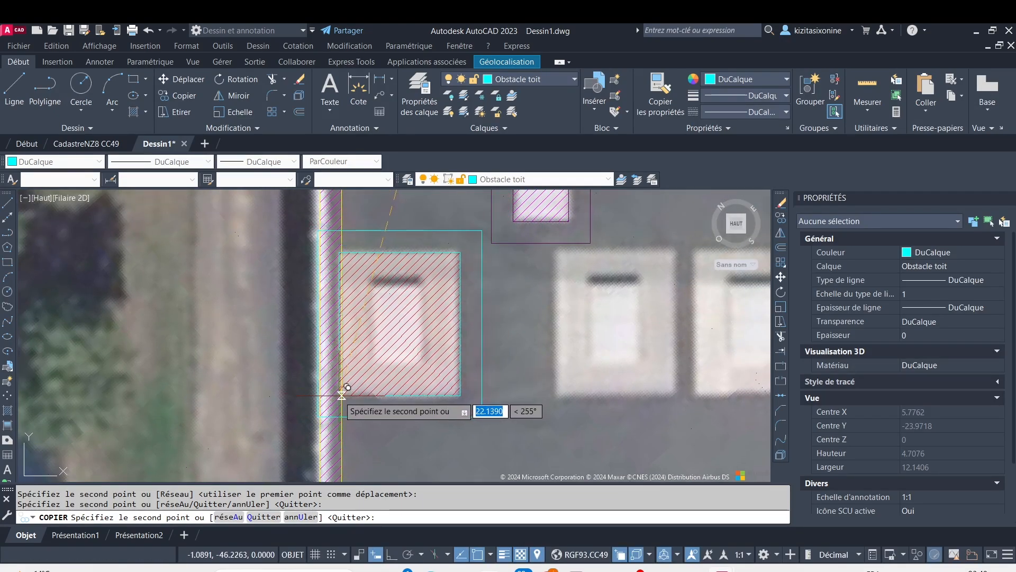
click(342, 392)
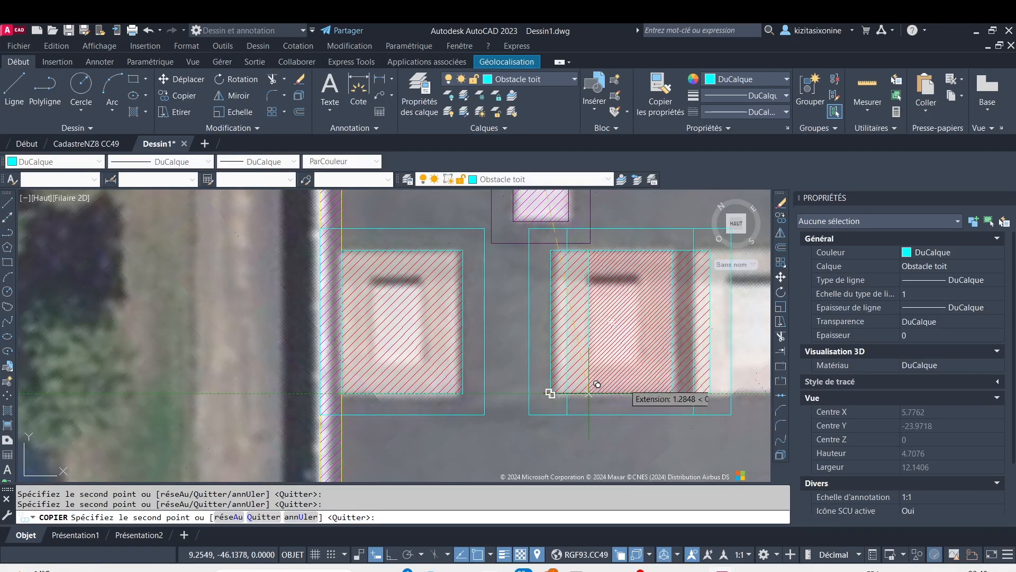
middle_drag(613, 381, 327, 402)
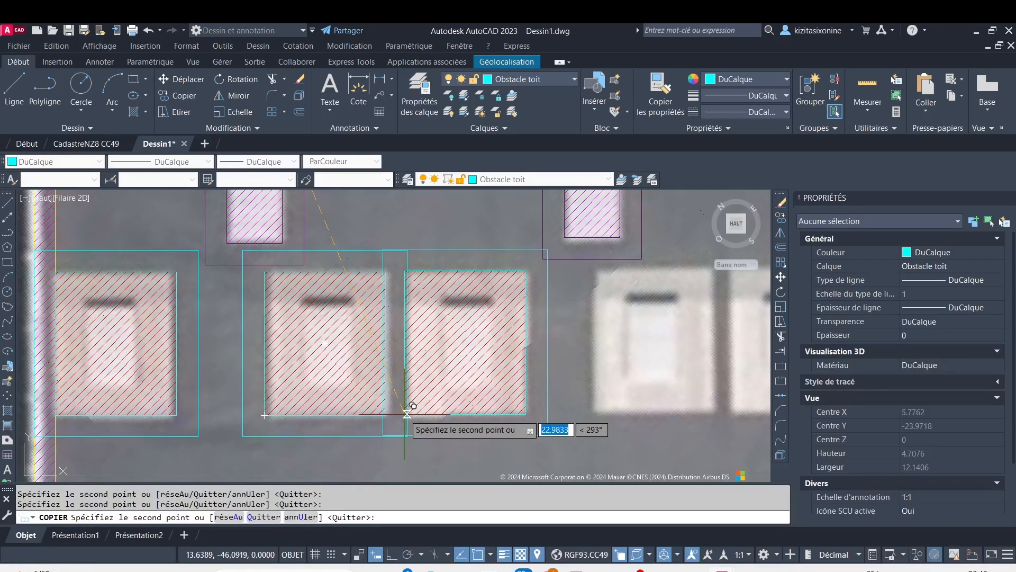
click(407, 414)
Place copies of the Obstacle toit block on the three rightmost framed skylights of the bay's upper six-skylight row
scroll(524, 411, down, 3)
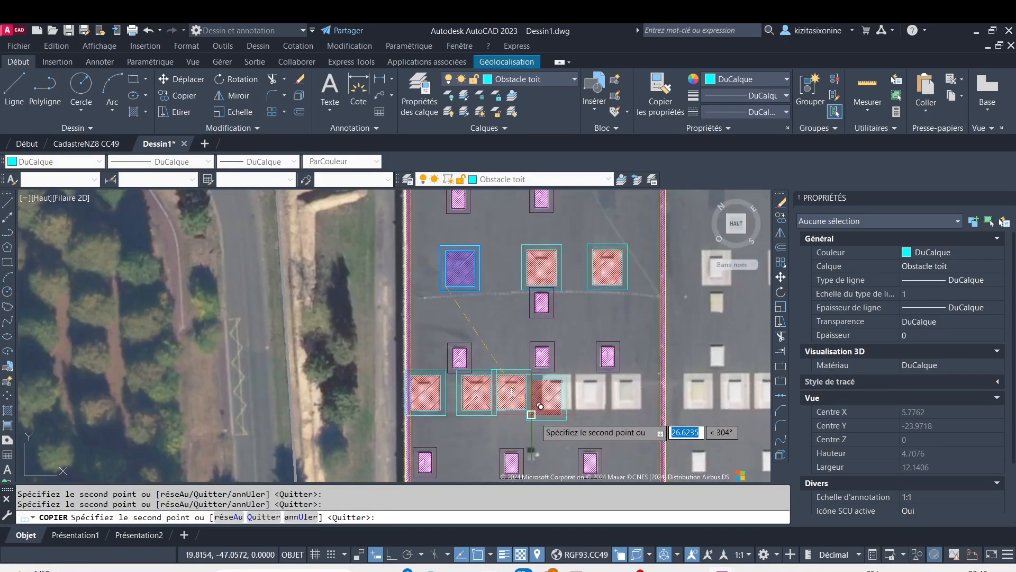
scroll(534, 418, up, 3)
scroll(560, 381, up, 1)
middle_drag(560, 382, 335, 411)
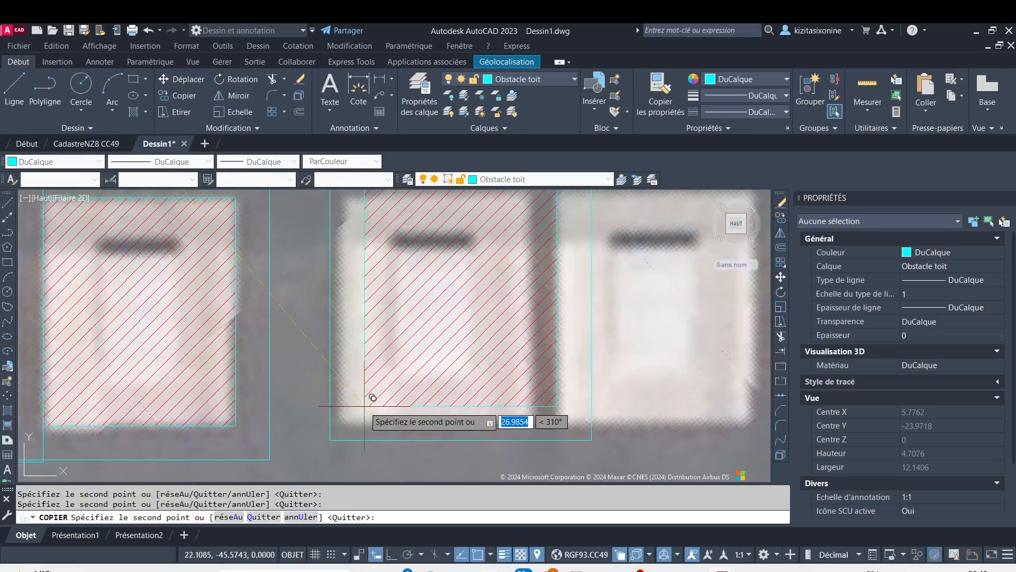
scroll(355, 408, down, 2)
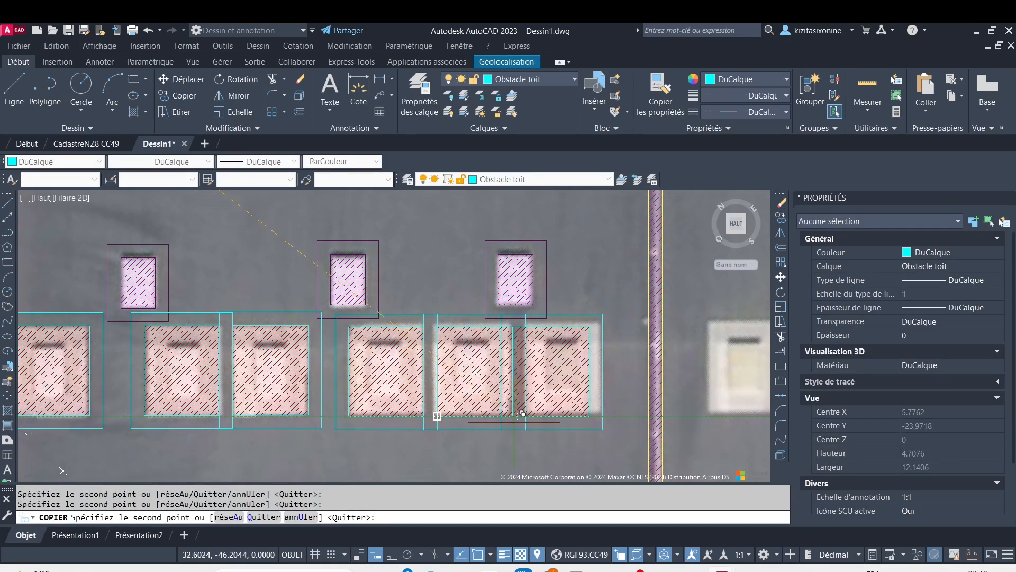
click(513, 416)
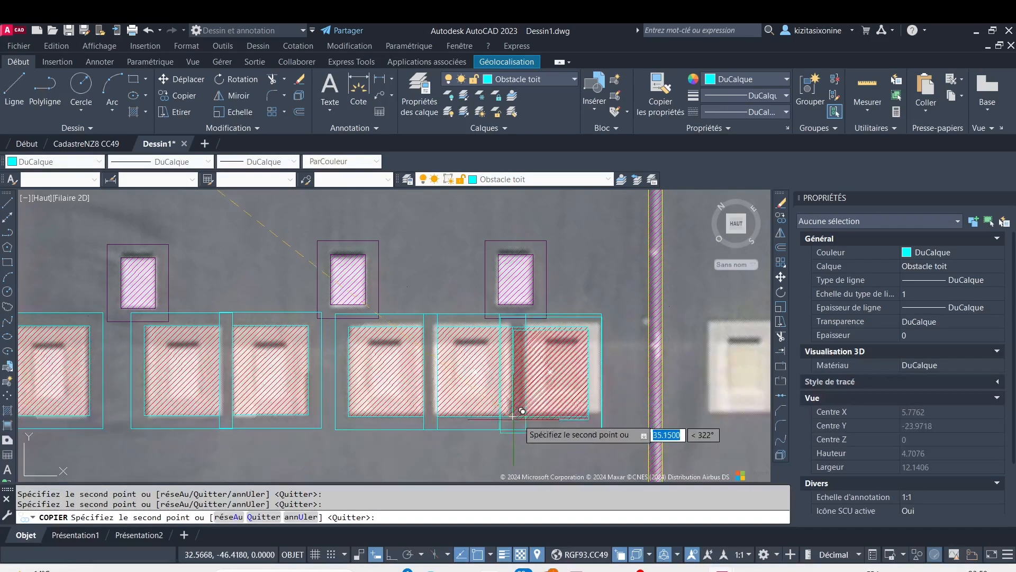
Place copies of the Obstacle toit block on the three leftmost framed skylights of the bay's lower six-skylight row
scroll(493, 431, down, 4)
mouse_move(473, 444)
middle_down()
mouse_move(467, 413)
mouse_move(511, 295)
middle_up()
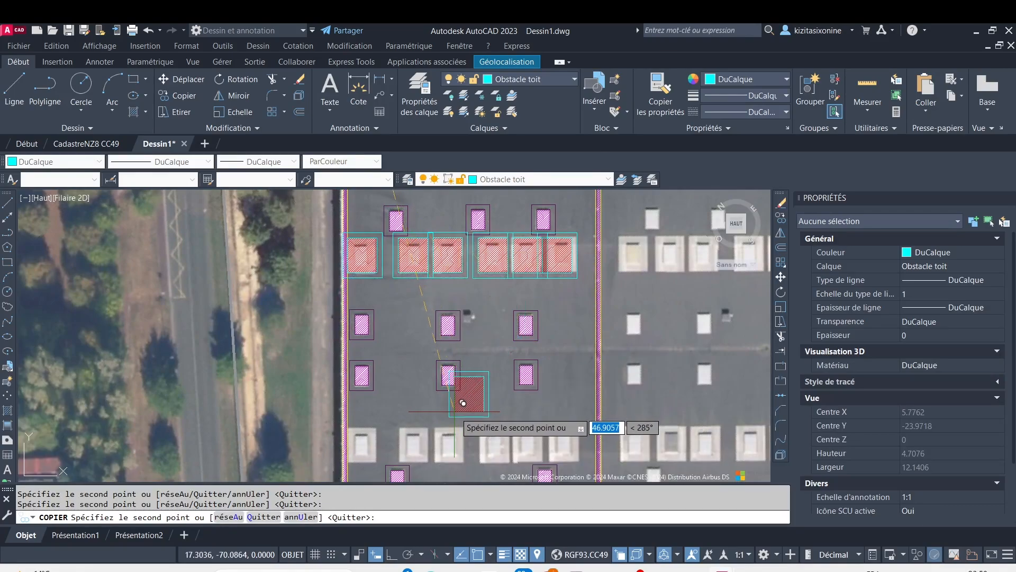
middle_drag(397, 436, 427, 343)
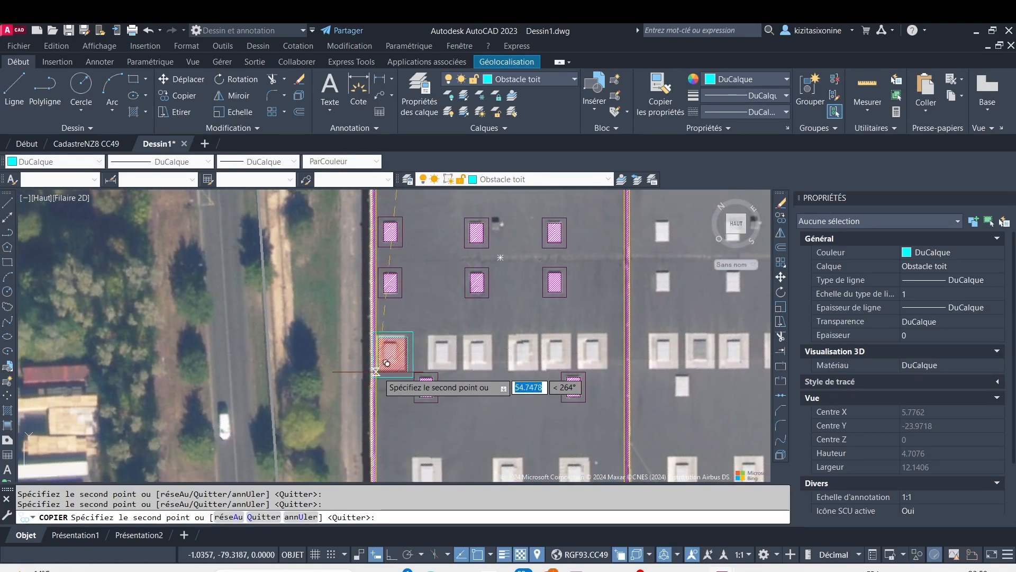
scroll(350, 368, up, 4)
scroll(374, 363, up, 3)
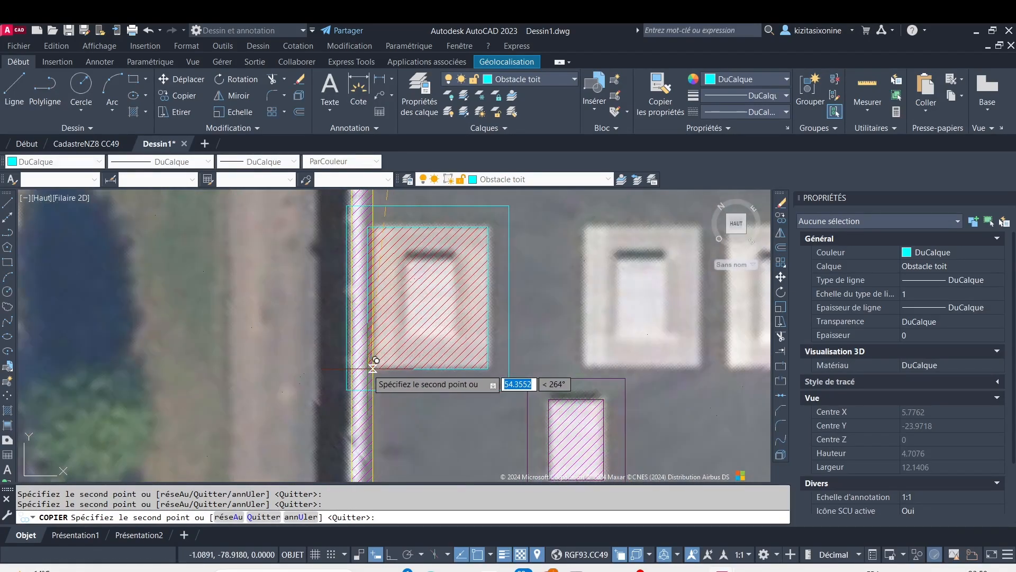
scroll(373, 368, down, 3)
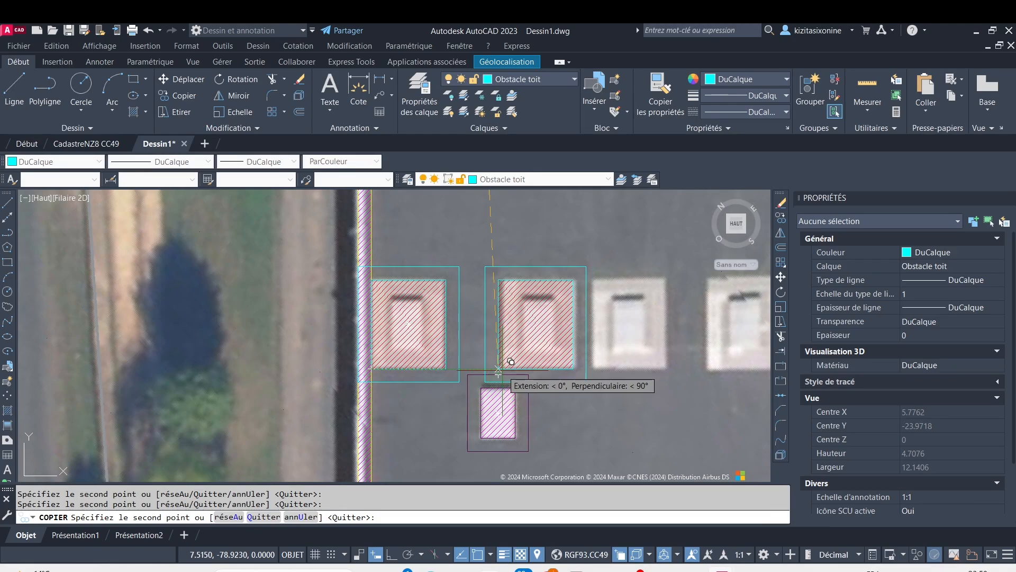
click(499, 370)
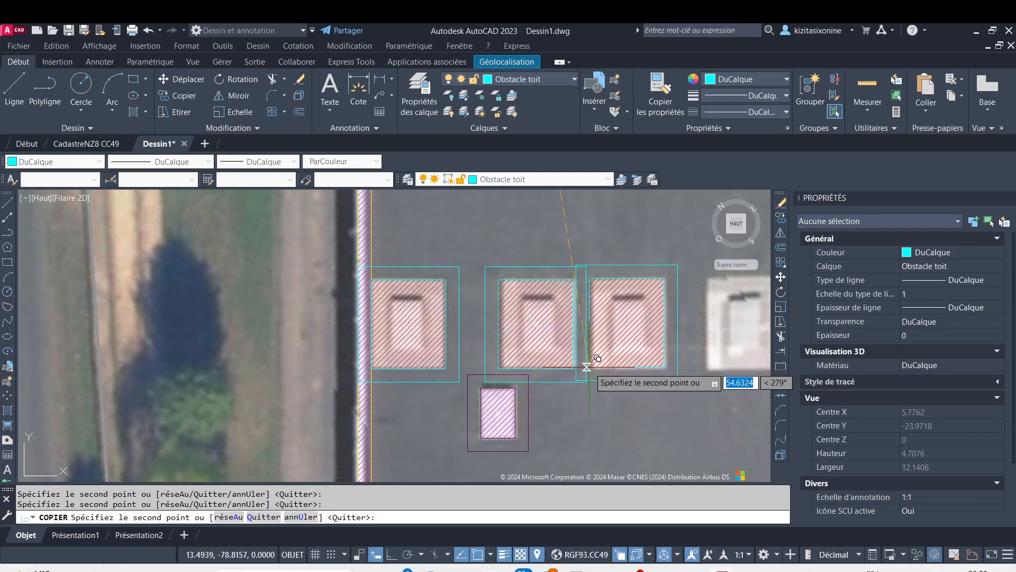
Place copies of the Obstacle toit block on the three rightmost framed skylights of the bay's lower six-skylight row
scroll(587, 366, down, 3)
mouse_move(591, 360)
middle_down()
mouse_move(428, 401)
mouse_move(276, 408)
middle_up()
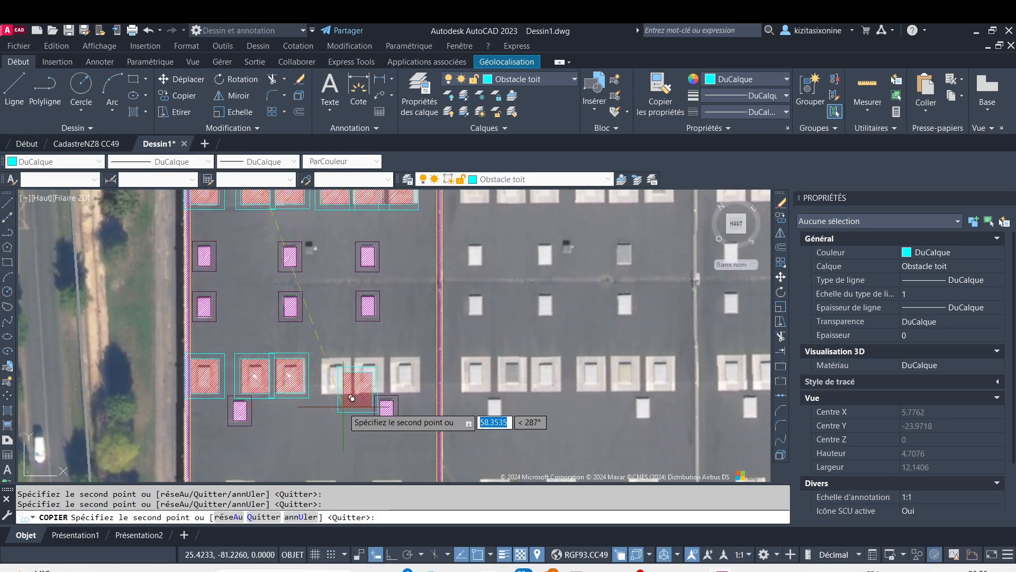
scroll(342, 404, up, 3)
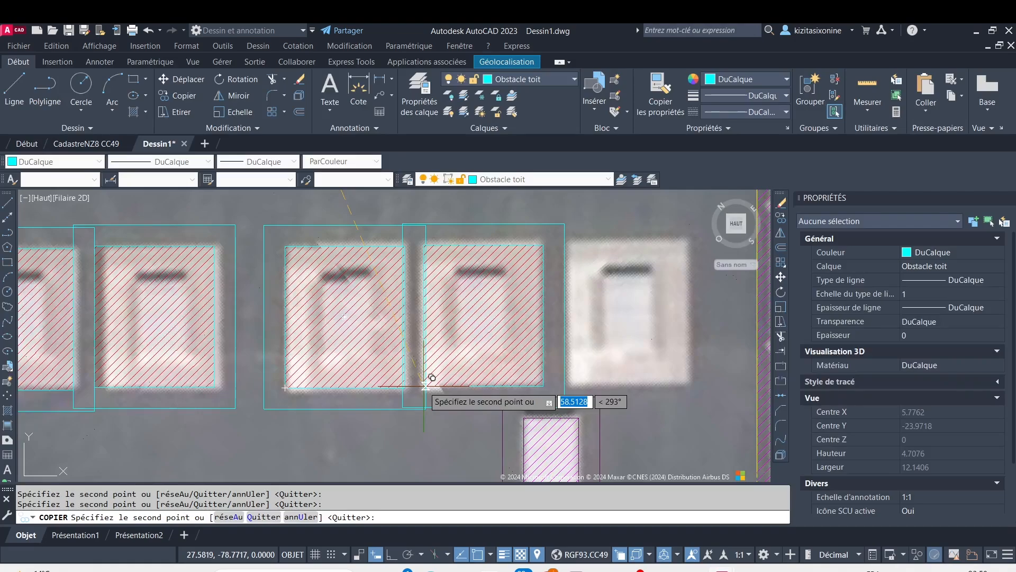
click(426, 387)
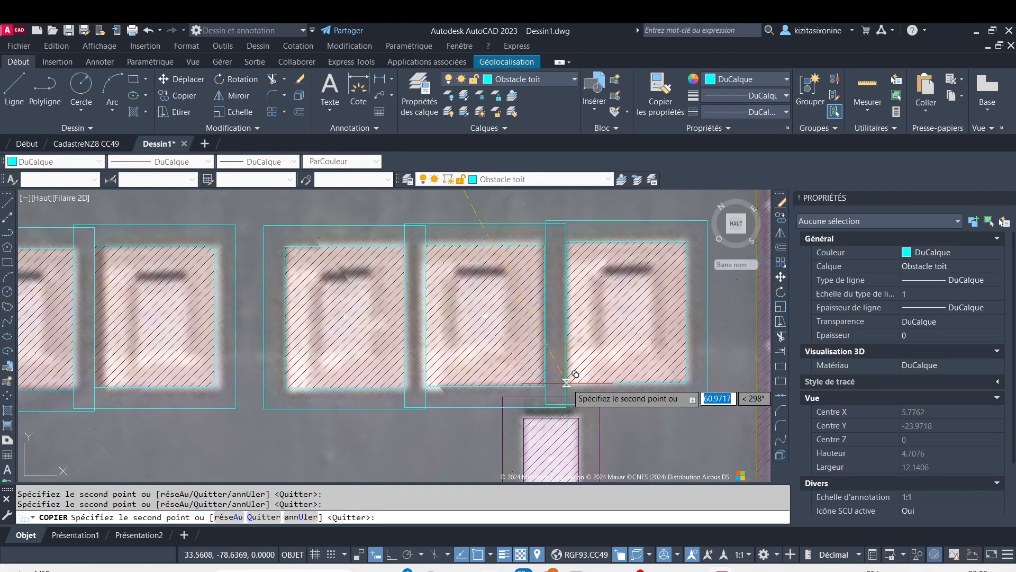
Place copies of the Obstacle toit block on the left and middle framed skylights of the bay's bottom three-skylight row
scroll(566, 383, down, 5)
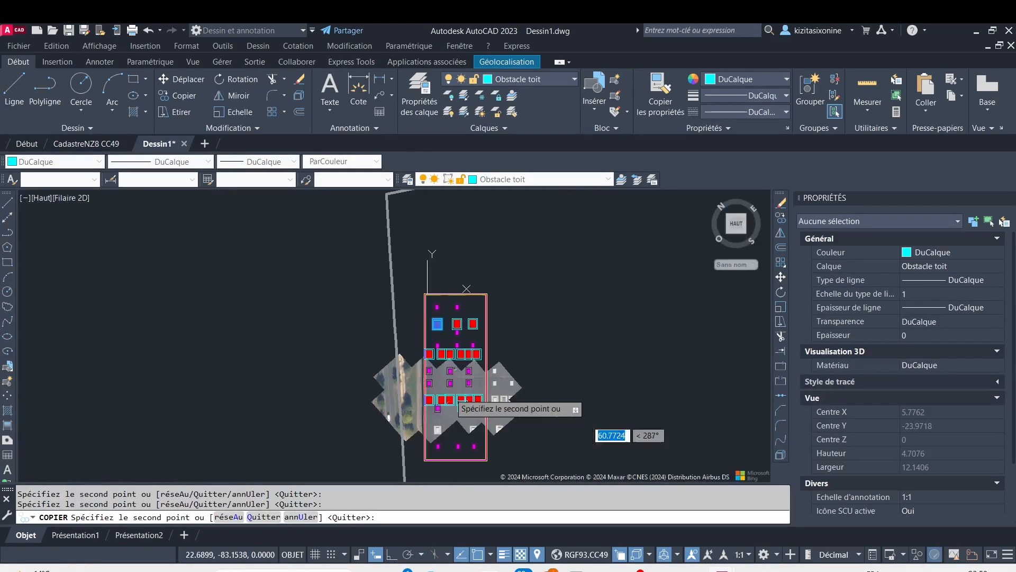
scroll(424, 344, up, 5)
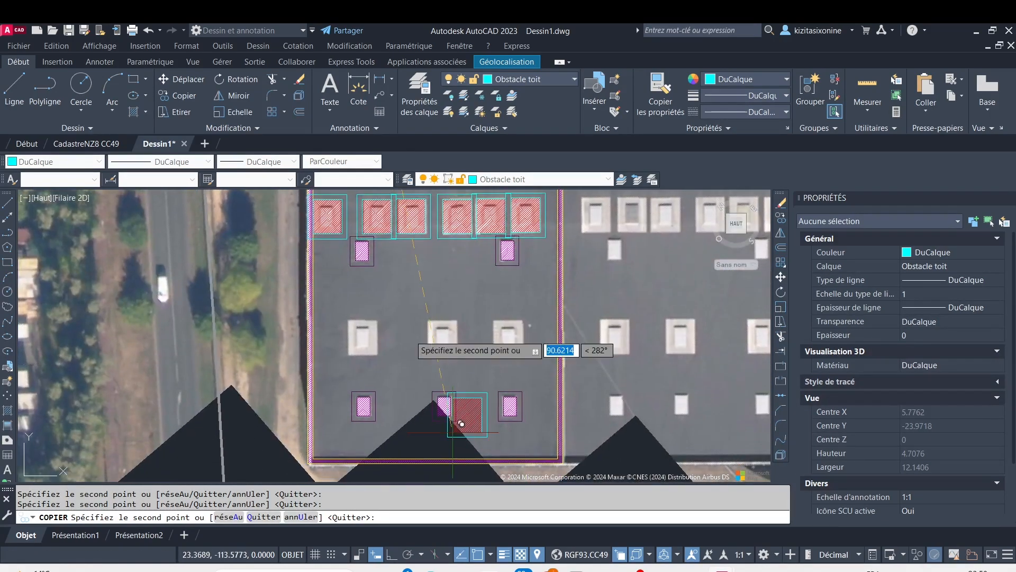
scroll(338, 329, up, 3)
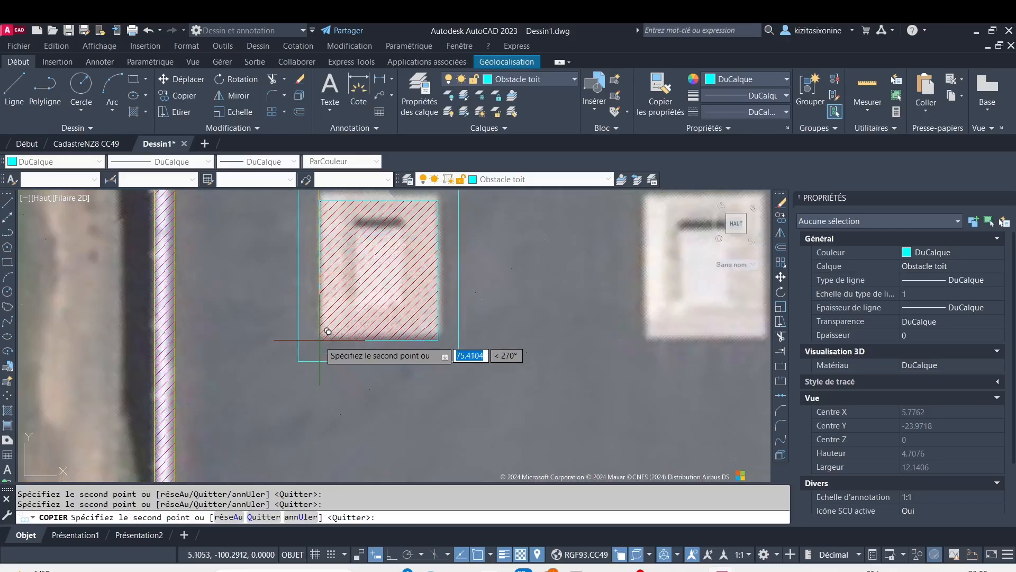
middle_drag(330, 331, 297, 409)
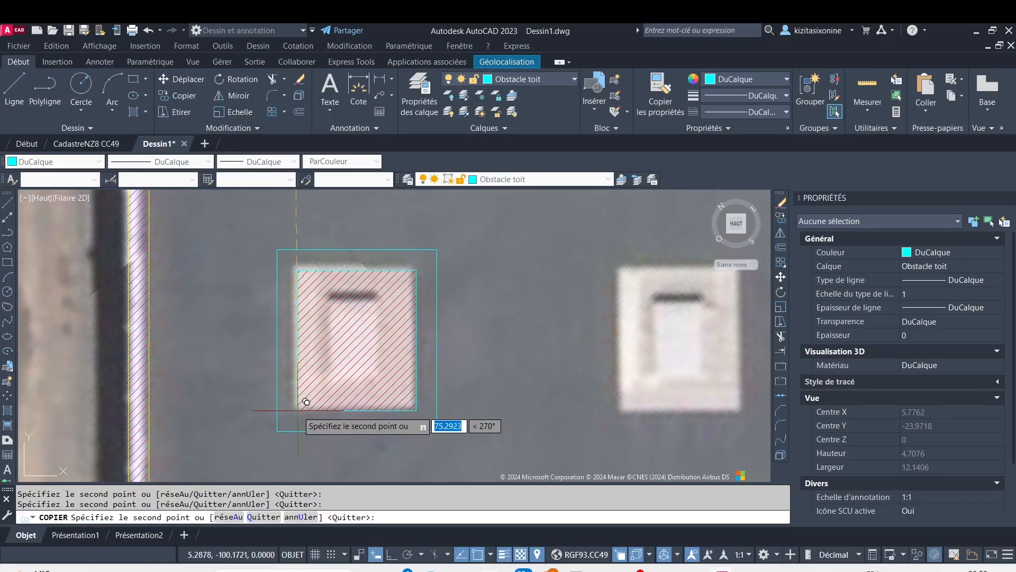
scroll(298, 409, down, 3)
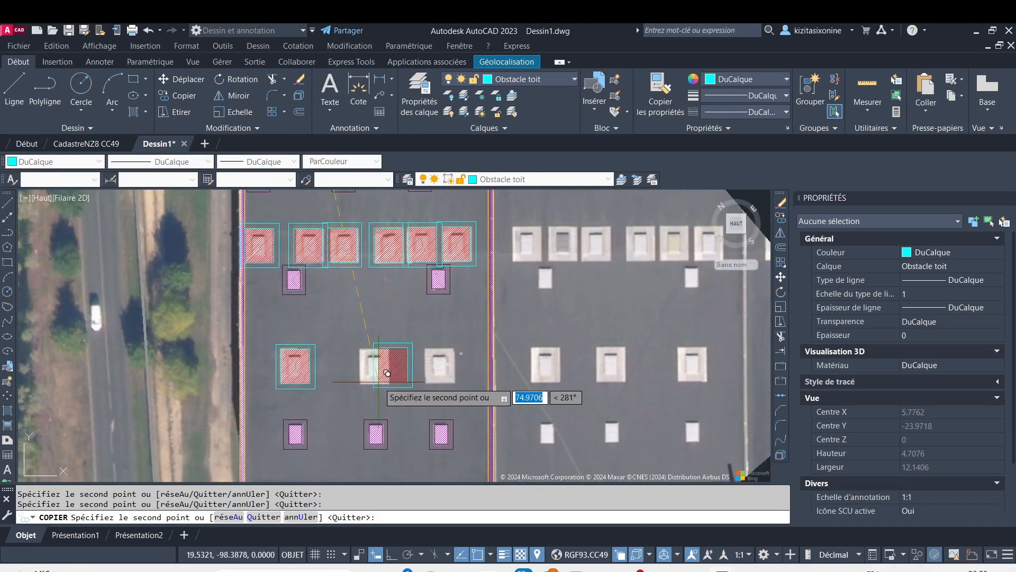
scroll(376, 370, up, 3)
scroll(375, 370, up, 3)
scroll(351, 386, down, 4)
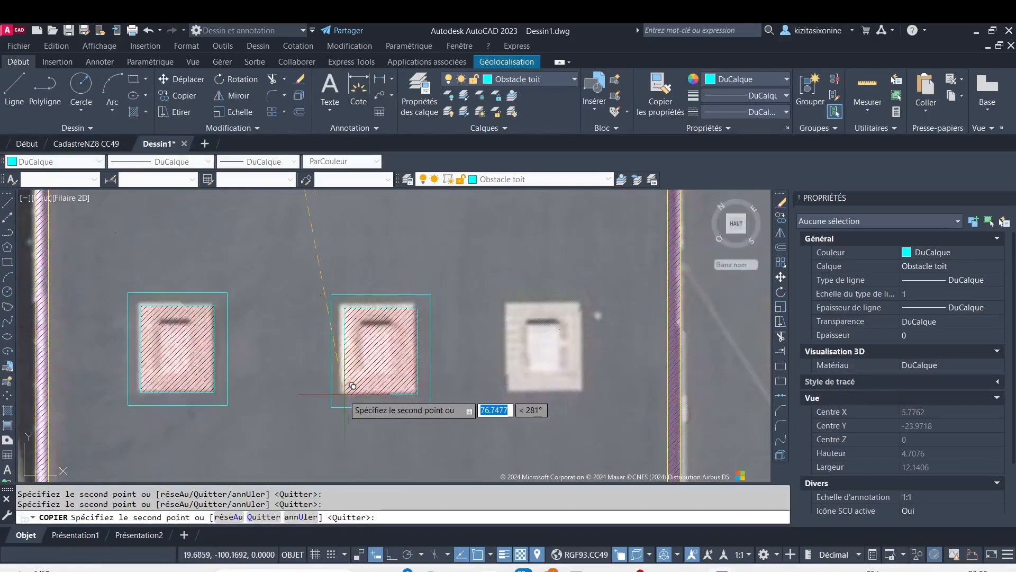
scroll(351, 386, up, 1)
scroll(351, 386, up, 4)
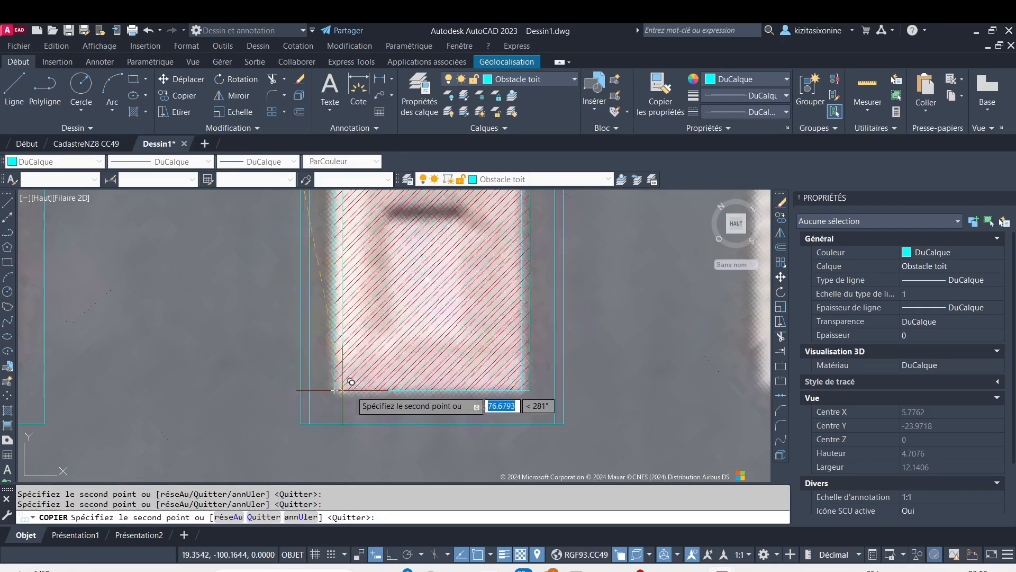
Place a copy of the Obstacle toit block on the rightmost framed skylight of the bay's bottom three-skylight row and end copying
scroll(351, 382, down, 5)
scroll(439, 373, up, 1)
scroll(529, 373, up, 5)
scroll(534, 374, down, 6)
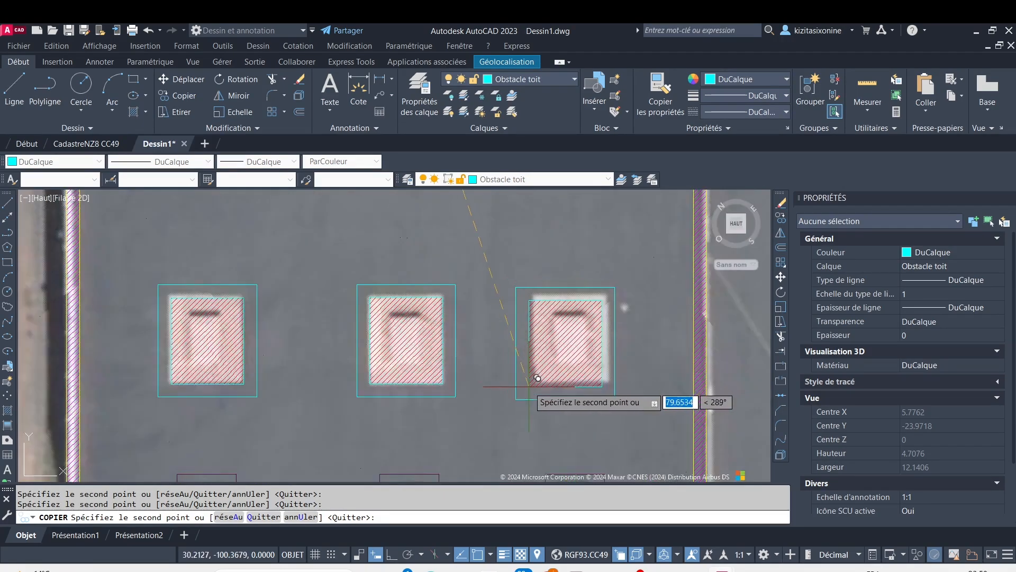
scroll(540, 375, up, 6)
mouse_move(541, 374)
middle_down()
mouse_move(352, 420)
mouse_move(343, 439)
middle_up()
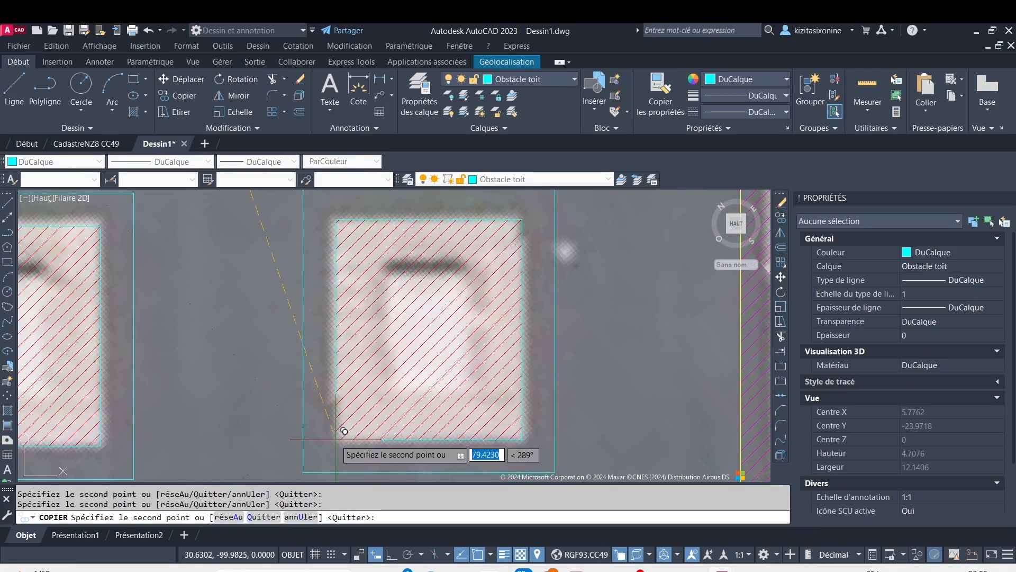
scroll(365, 417, down, 4)
scroll(365, 417, down, 6)
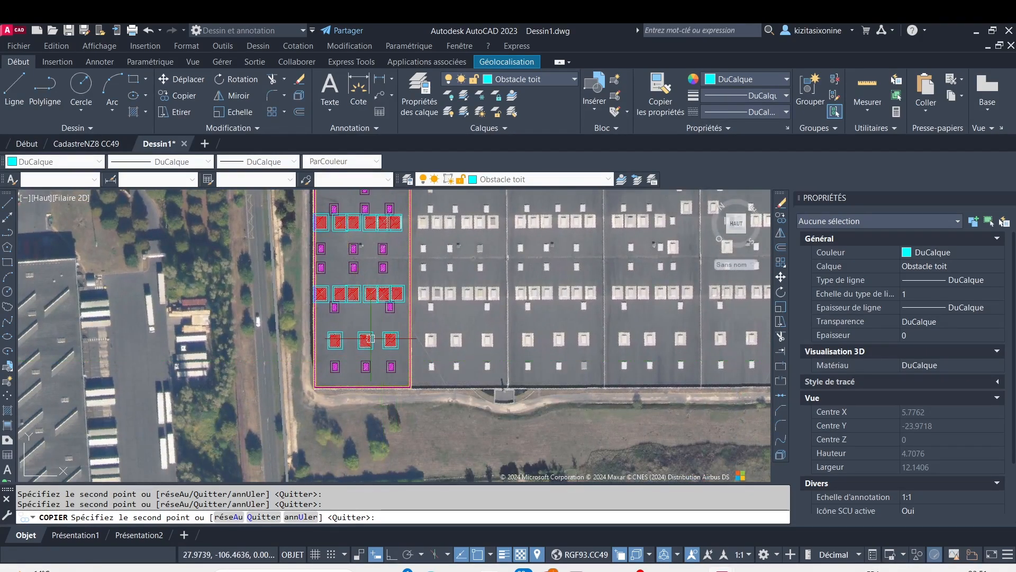
key(Escape)
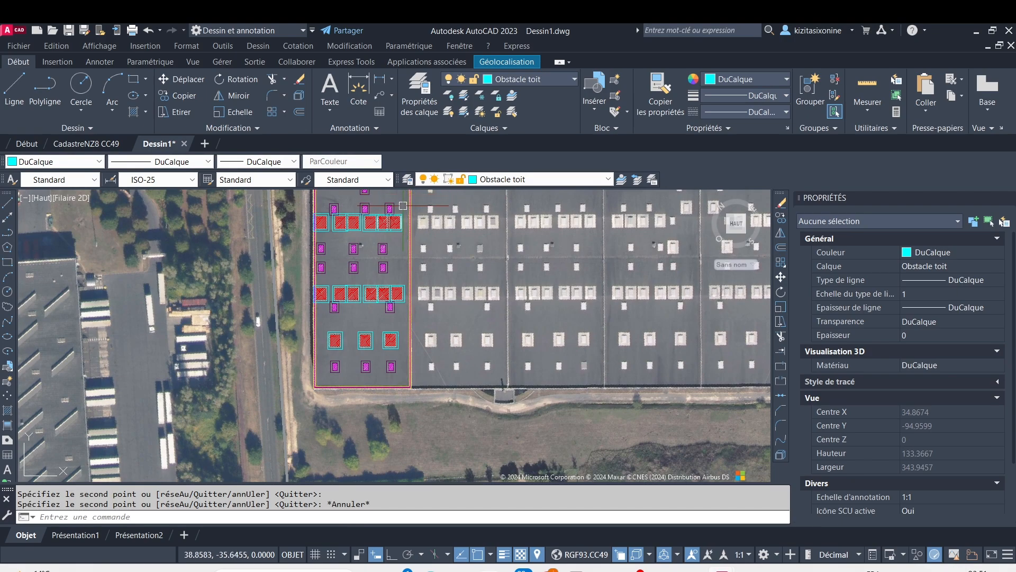
Draw a circle of about 1.33 radius around the small vent just below the bay's upper-right corner
middle_drag(375, 233, 343, 328)
scroll(352, 313, up, 6)
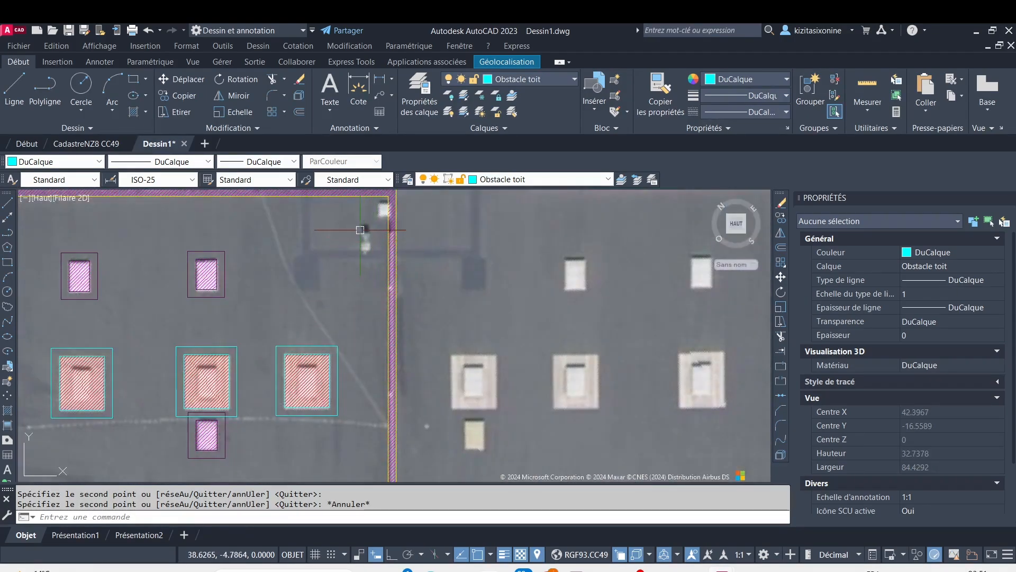
scroll(360, 229, up, 6)
scroll(381, 220, down, 4)
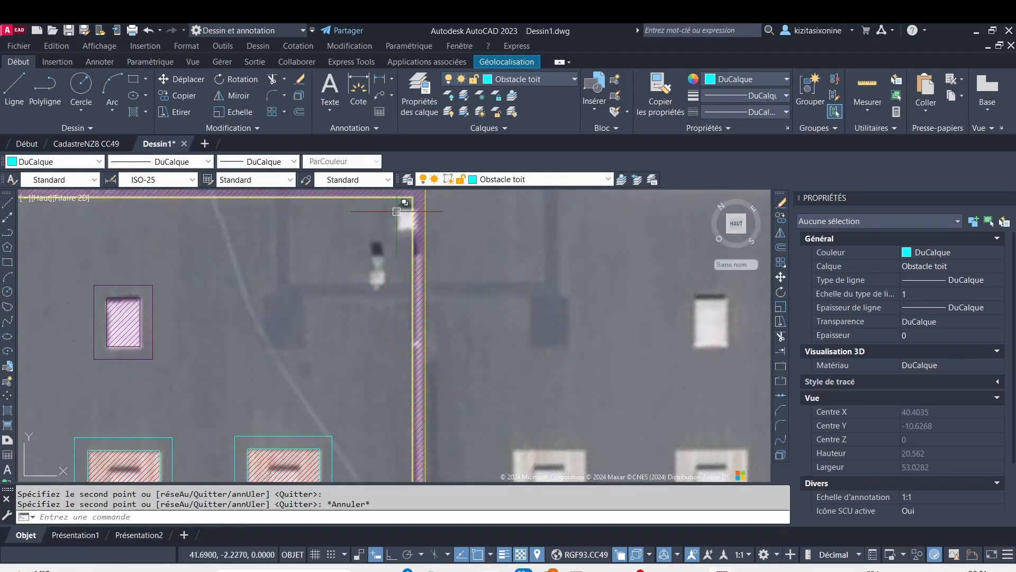
click(81, 85)
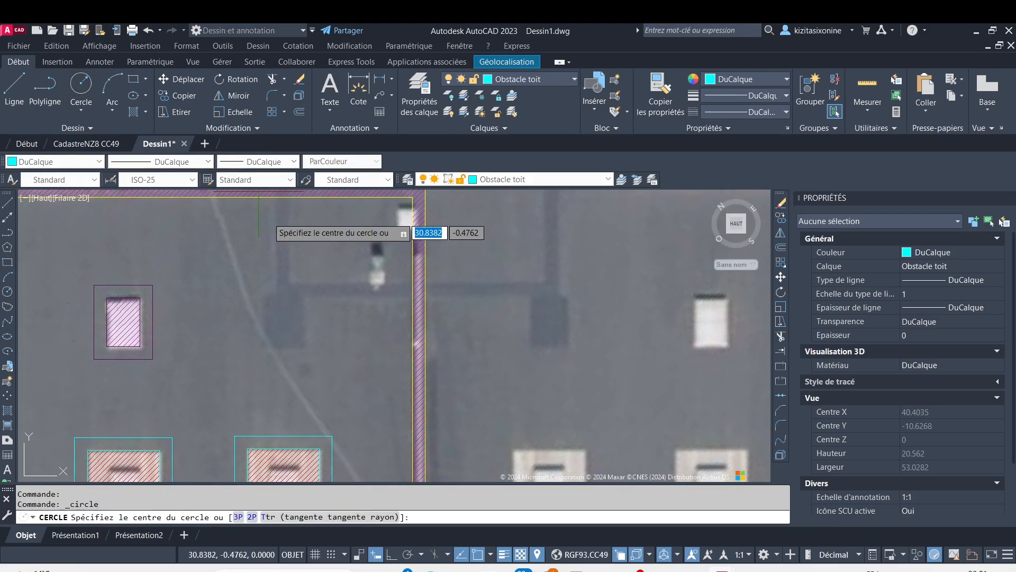
click(381, 279)
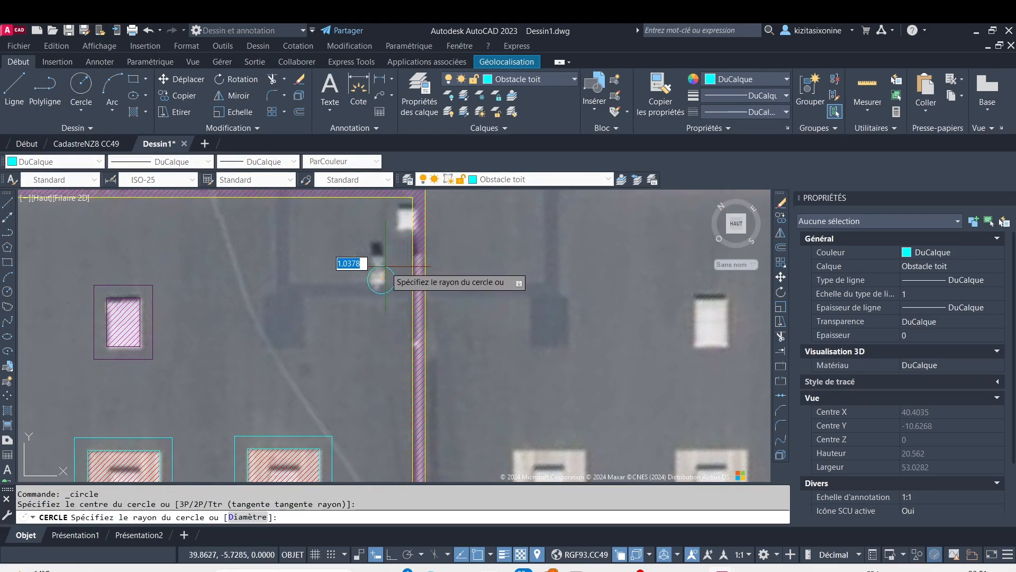
click(396, 268)
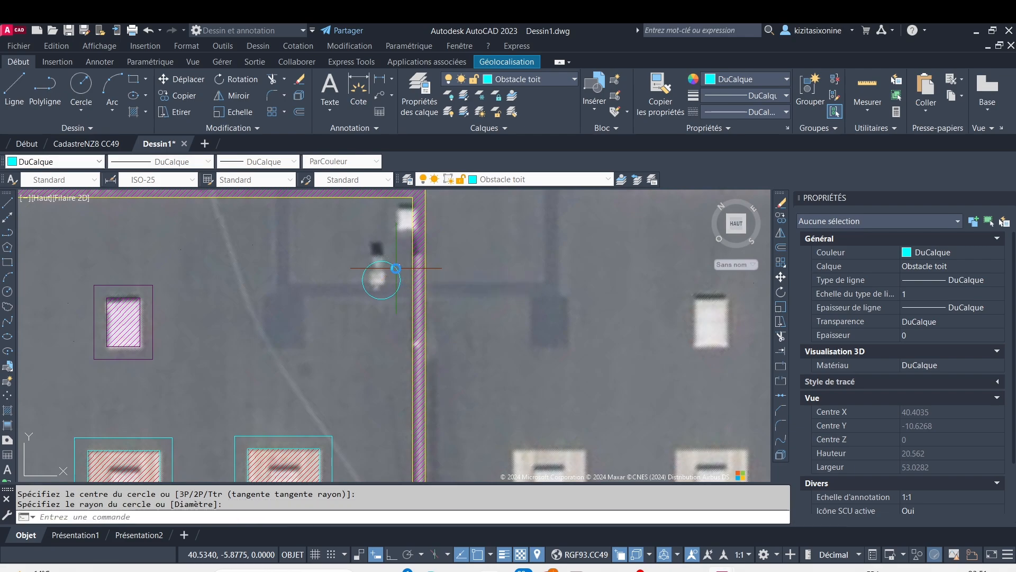
Copy the vent's clearance circle onto the small white obstacle in the bay's upper-right corner
click(396, 268)
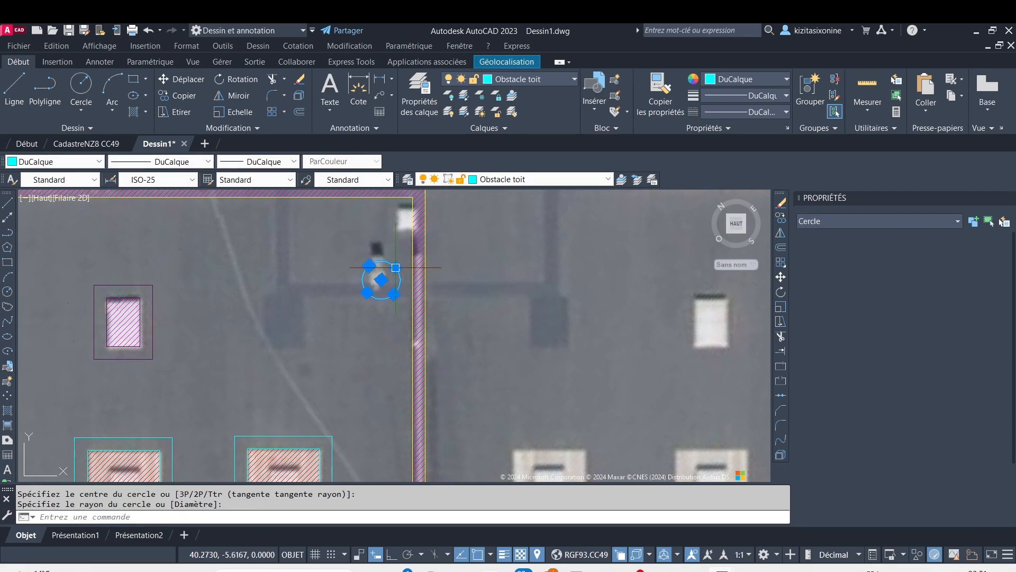
click(169, 95)
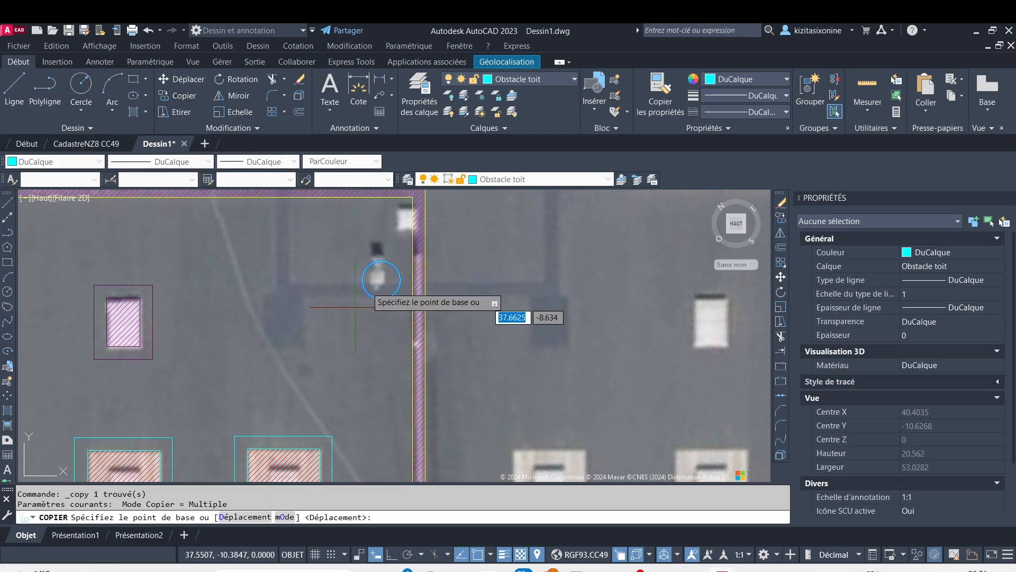
click(377, 280)
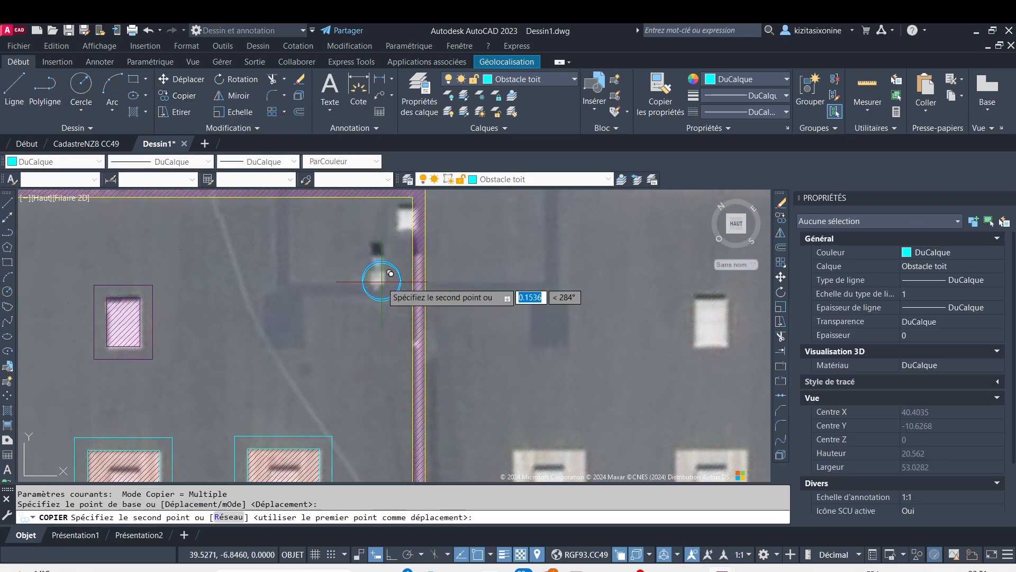
click(414, 209)
key(Escape)
scroll(286, 297, down, 4)
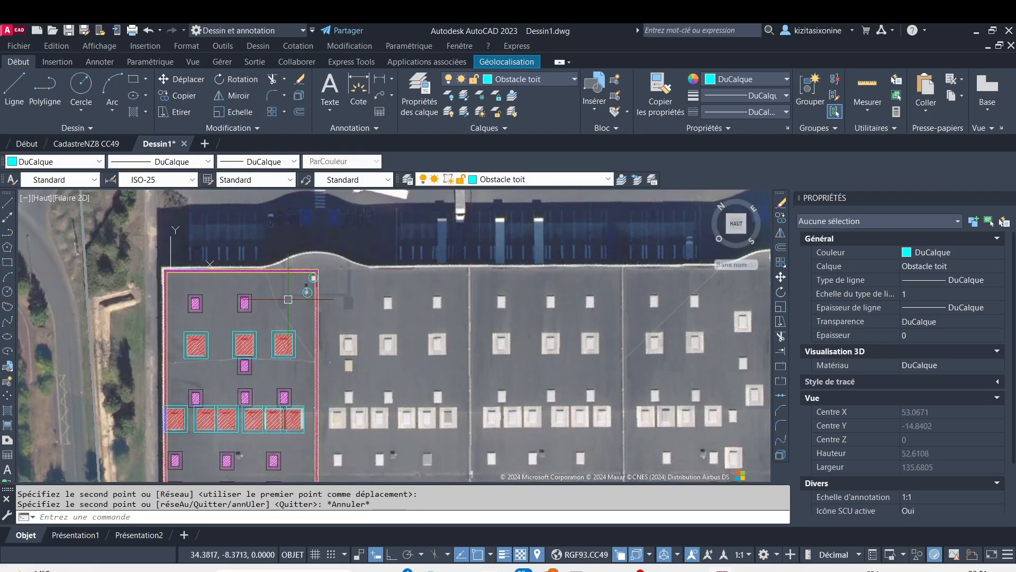
Make Panneaux solaire the current layer
middle_drag(288, 299, 439, 298)
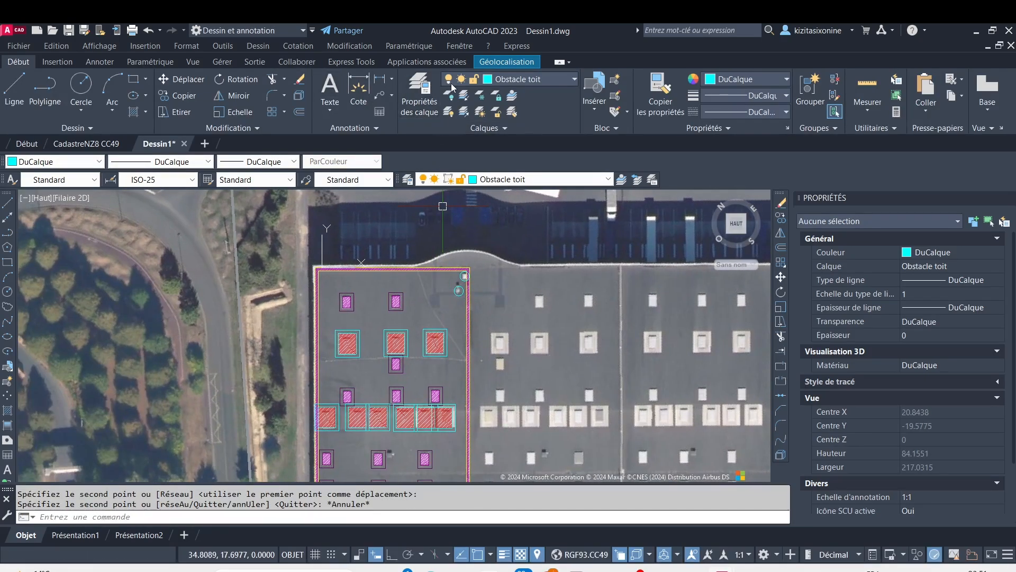
click(420, 93)
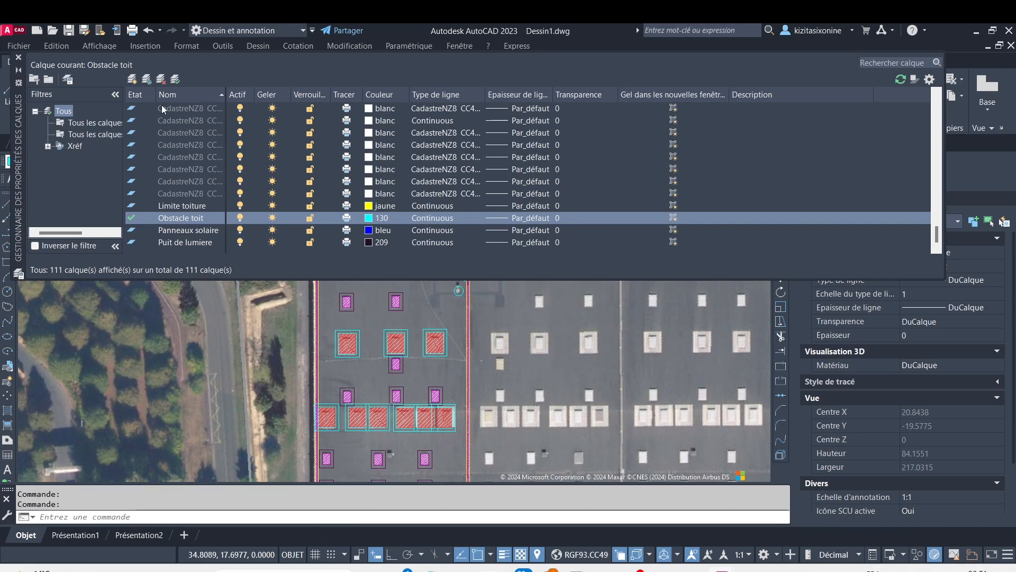
click(208, 231)
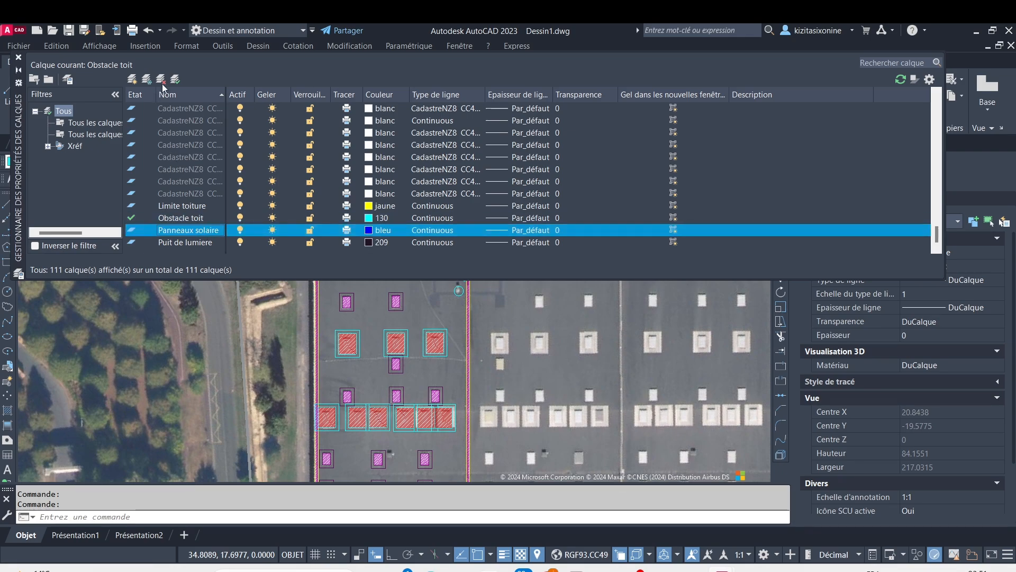
click(19, 57)
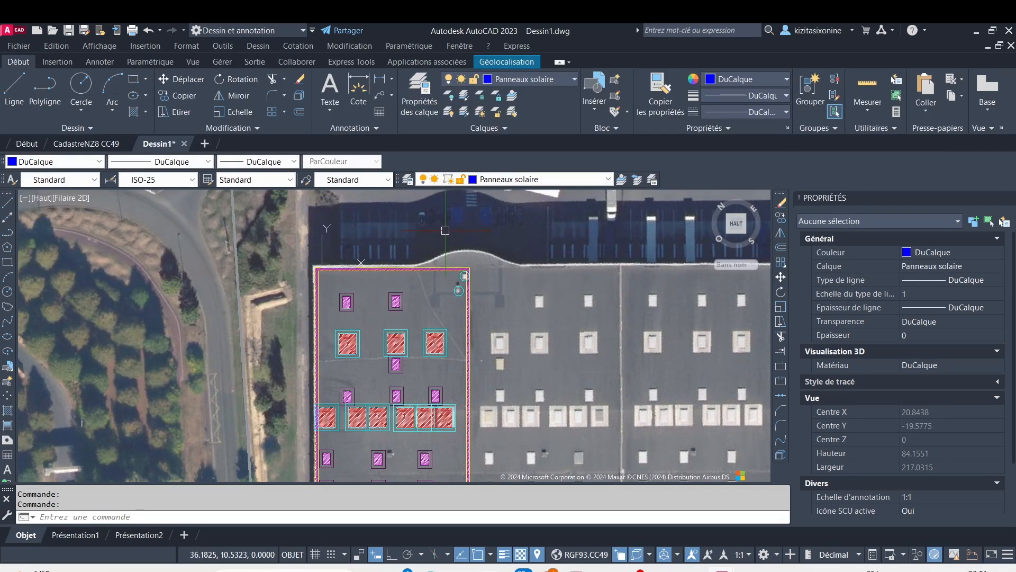
click(134, 80)
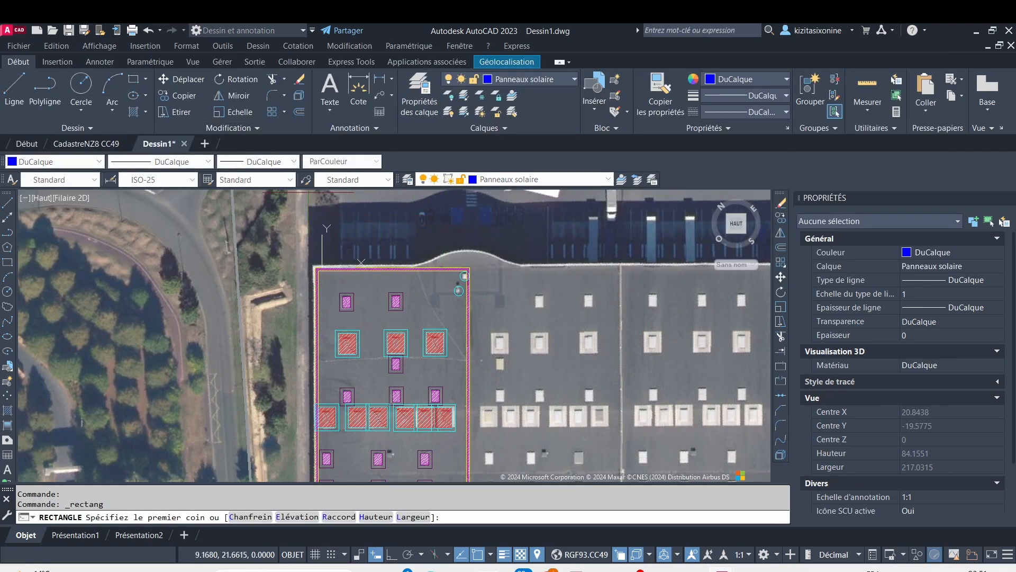
scroll(358, 276, up, 4)
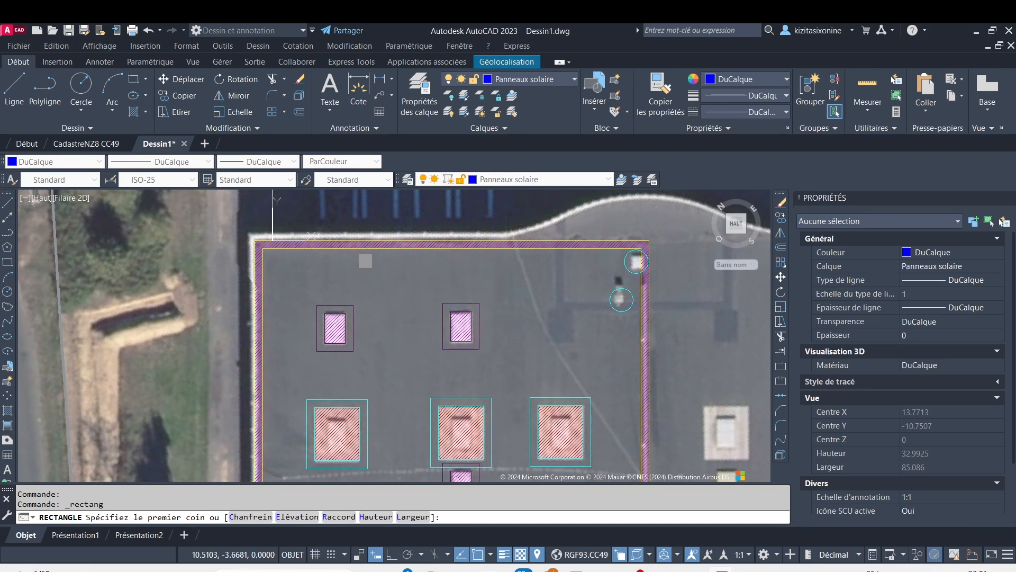
click(366, 273)
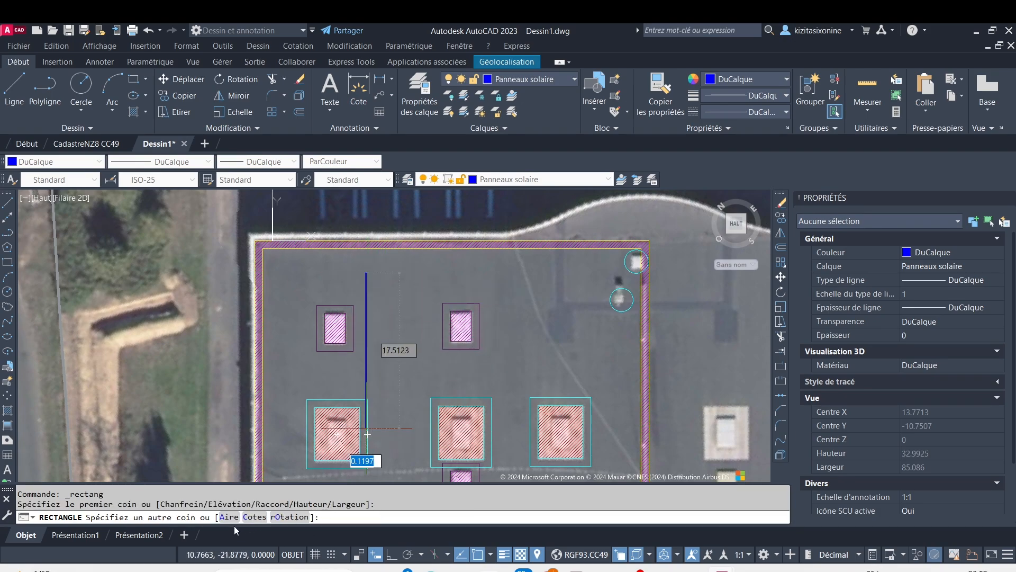
click(257, 516)
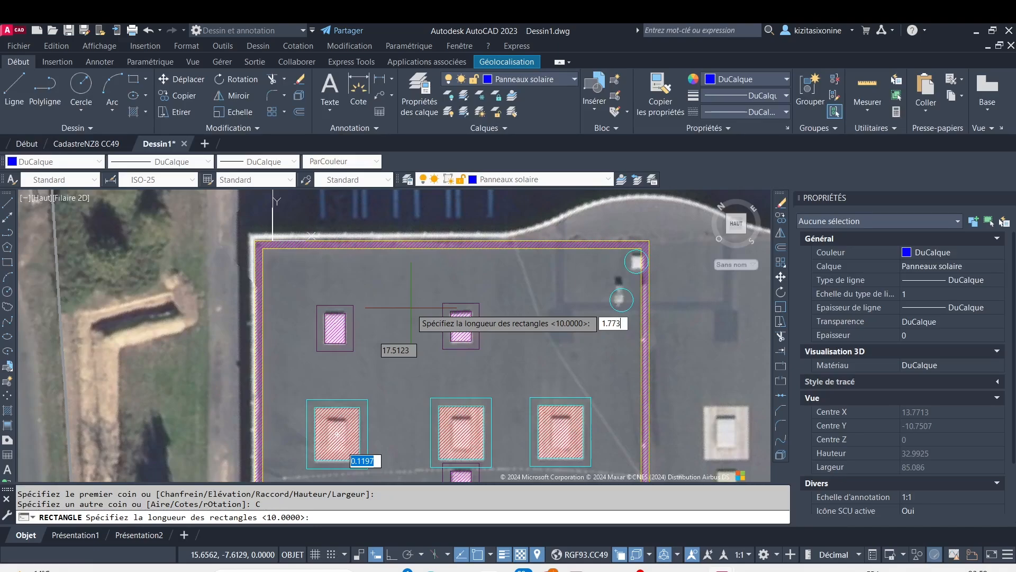
key(Return)
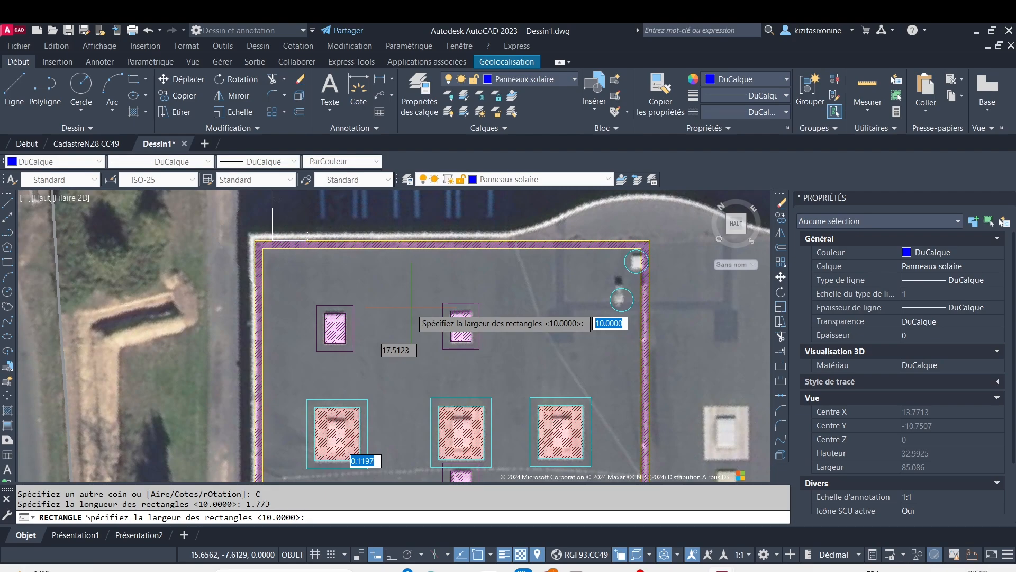
key(F8)
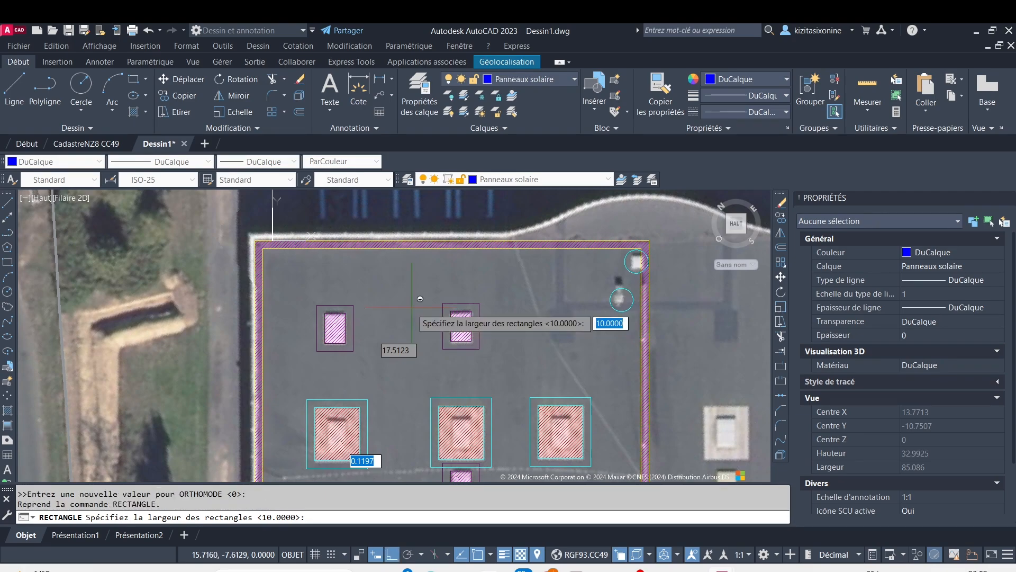
text(1.137)
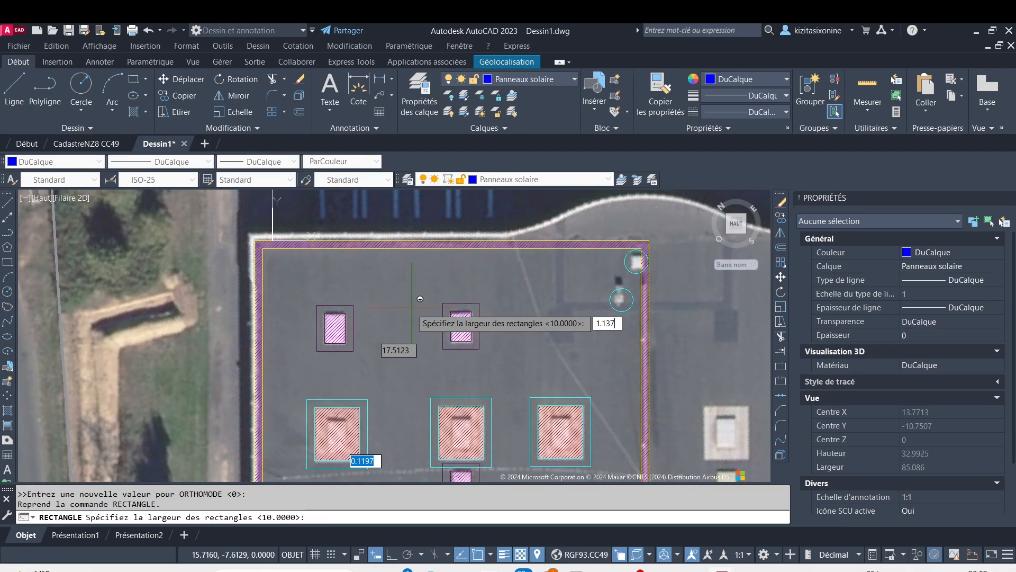
key(Return)
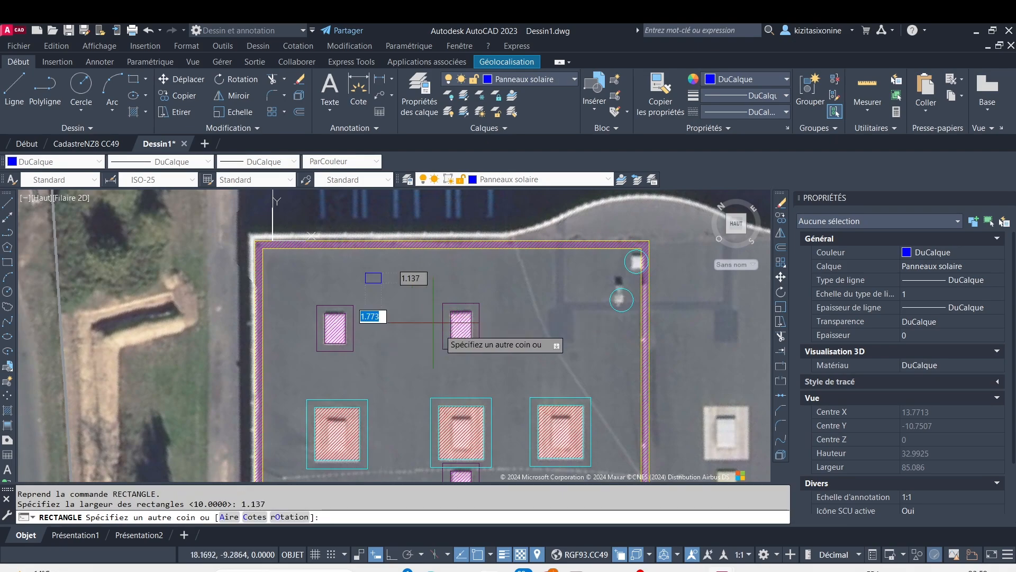
key(Escape)
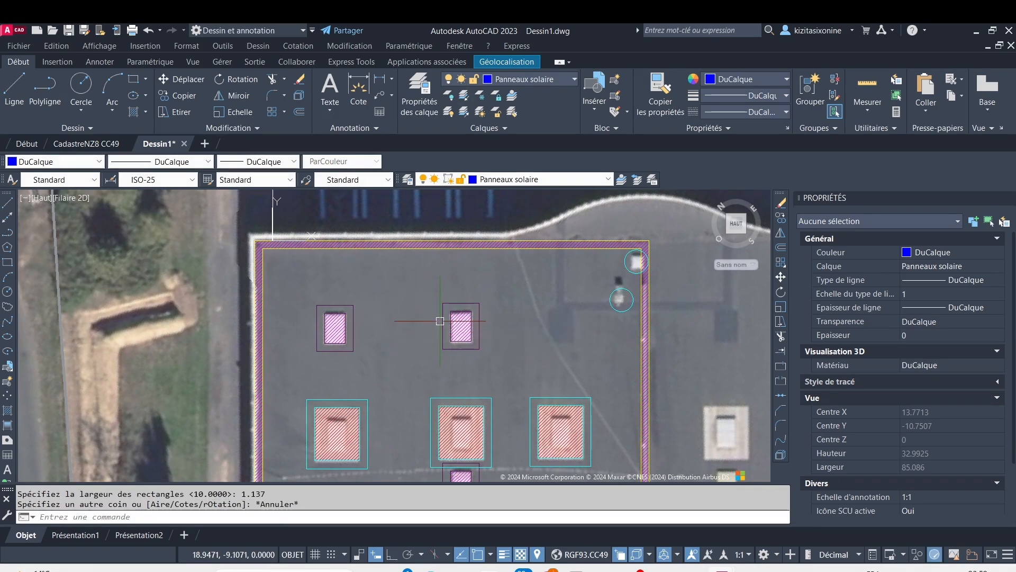
key(ctrl+z)
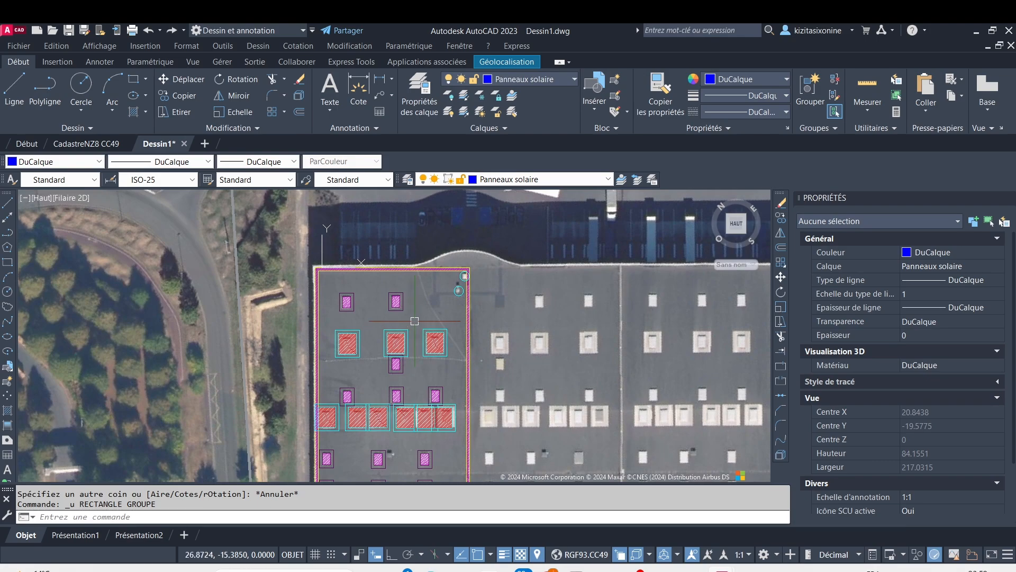
Draw a solar panel rectangle 1.773 long and 1.137 wide between the bay's upper setback and its upper-left skylight
scroll(364, 290, up, 5)
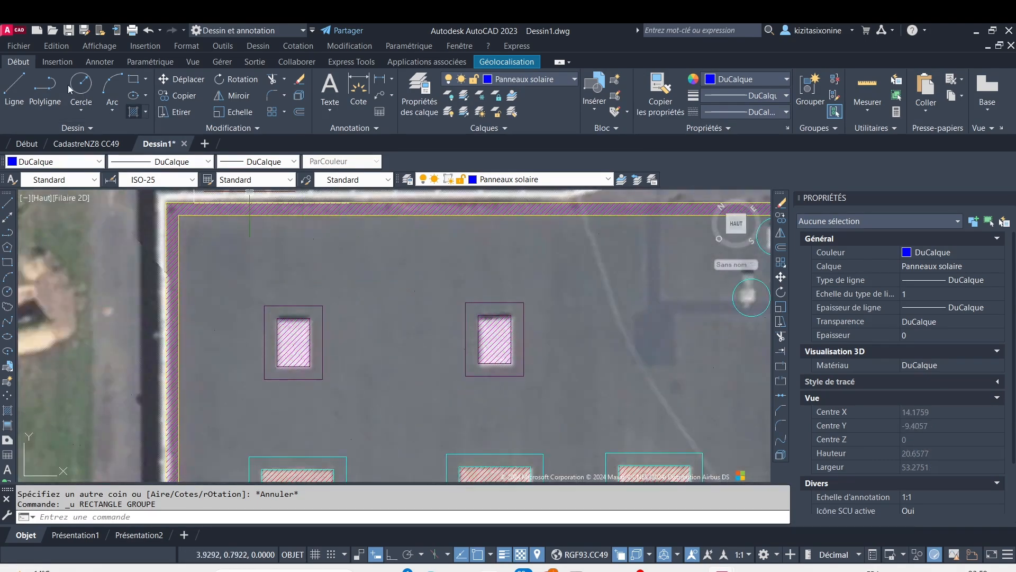
click(134, 80)
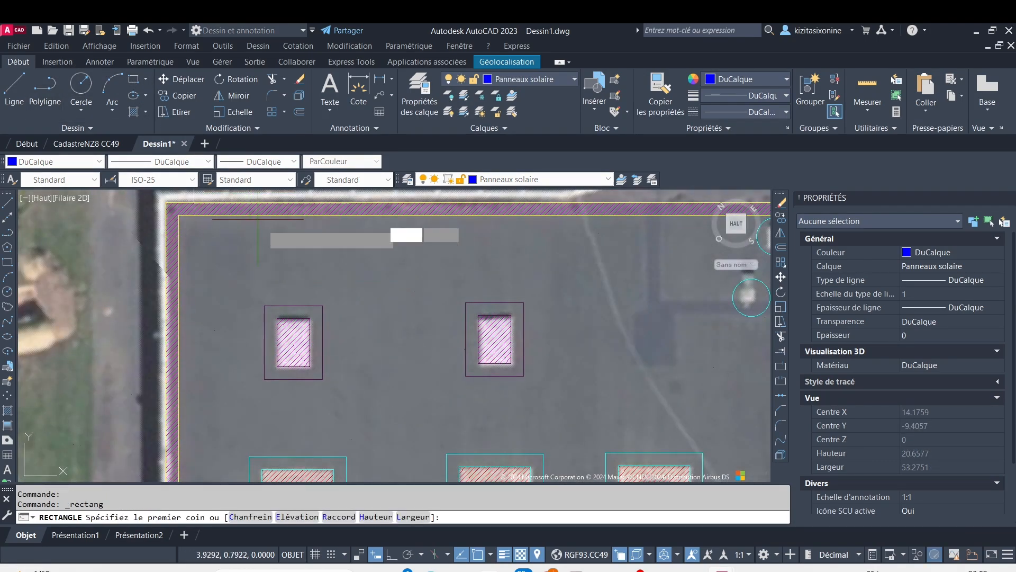
click(297, 233)
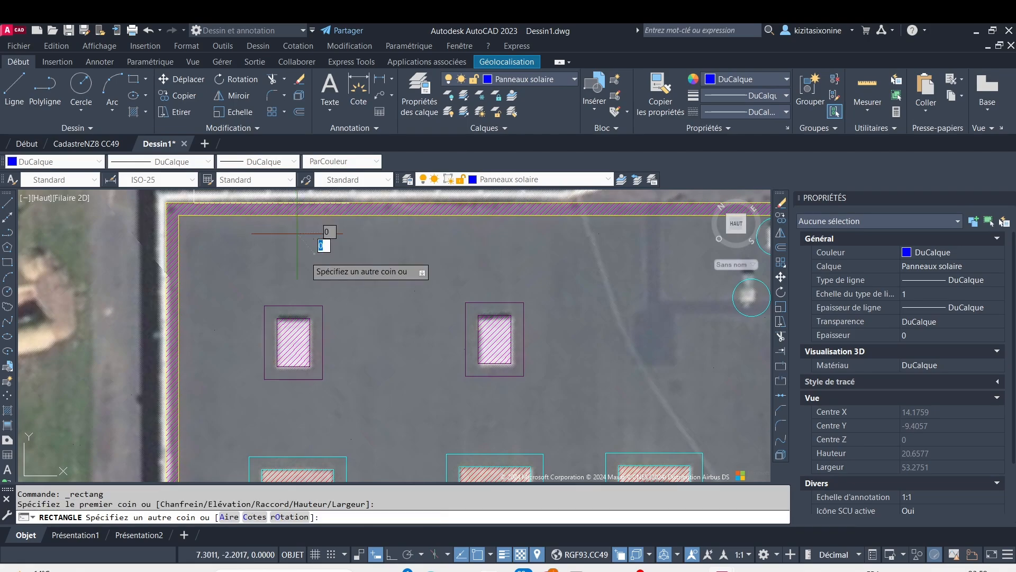
click(255, 516)
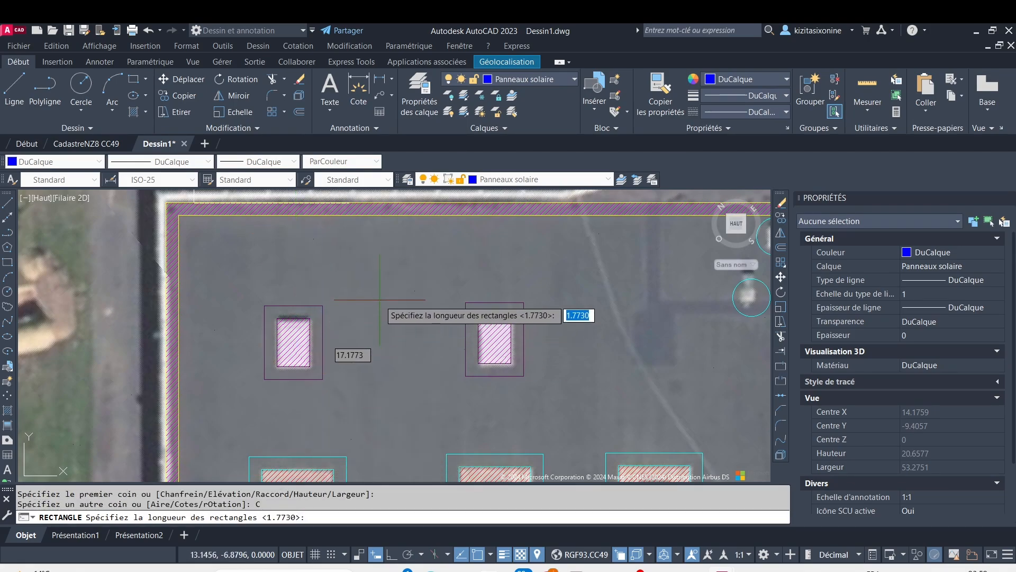
key(F8)
text(1)
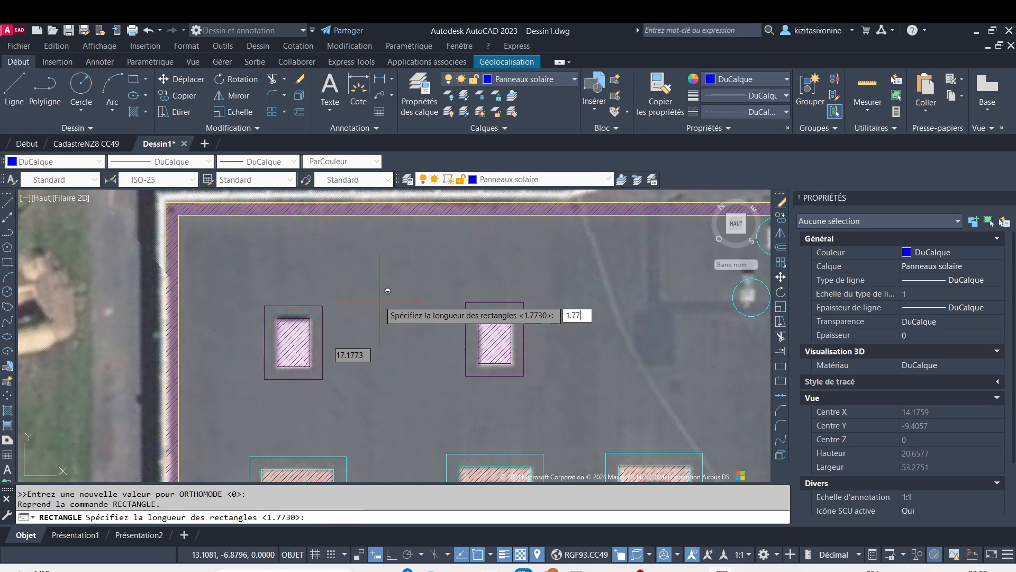
key(Return)
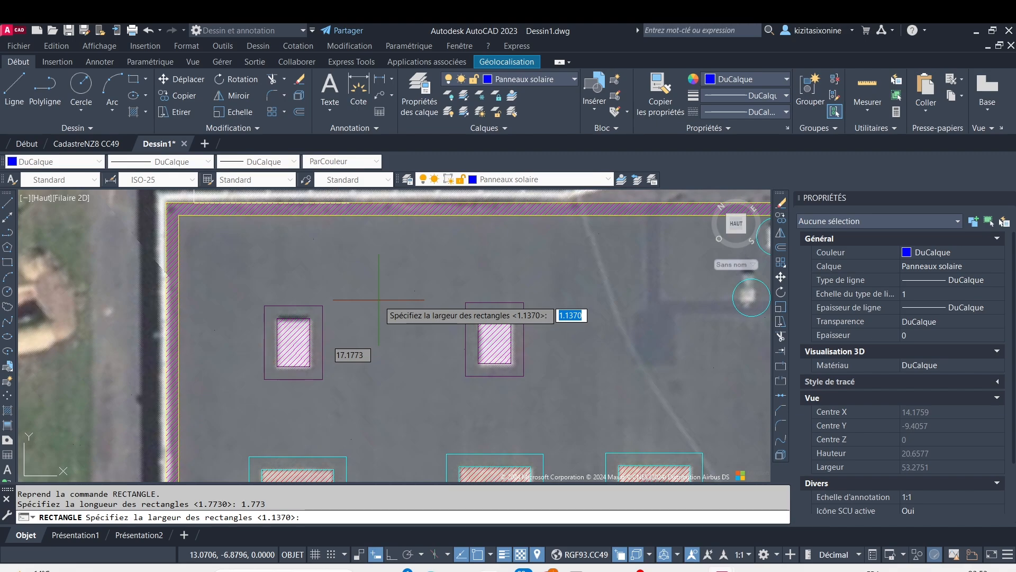
key(Return)
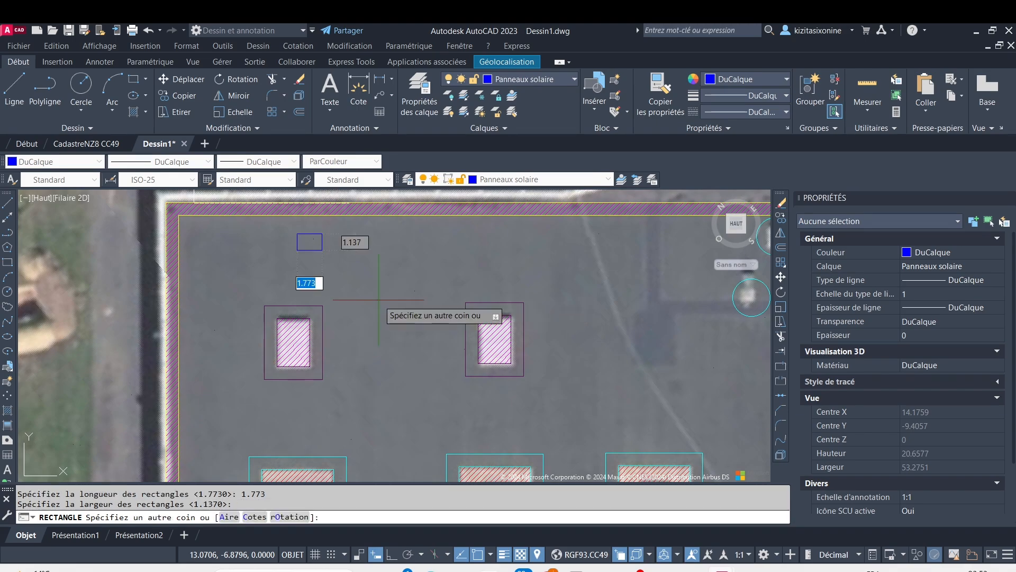
click(344, 249)
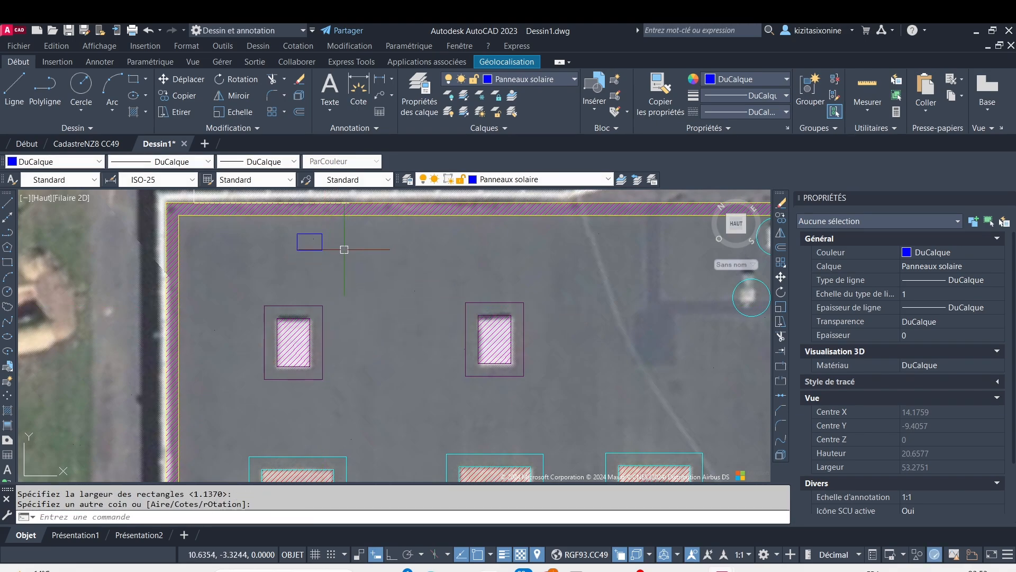
Draw two lines inside the solar panel, from its upper-right corner to its centre and on to its lower-right corner
scroll(331, 234, up, 6)
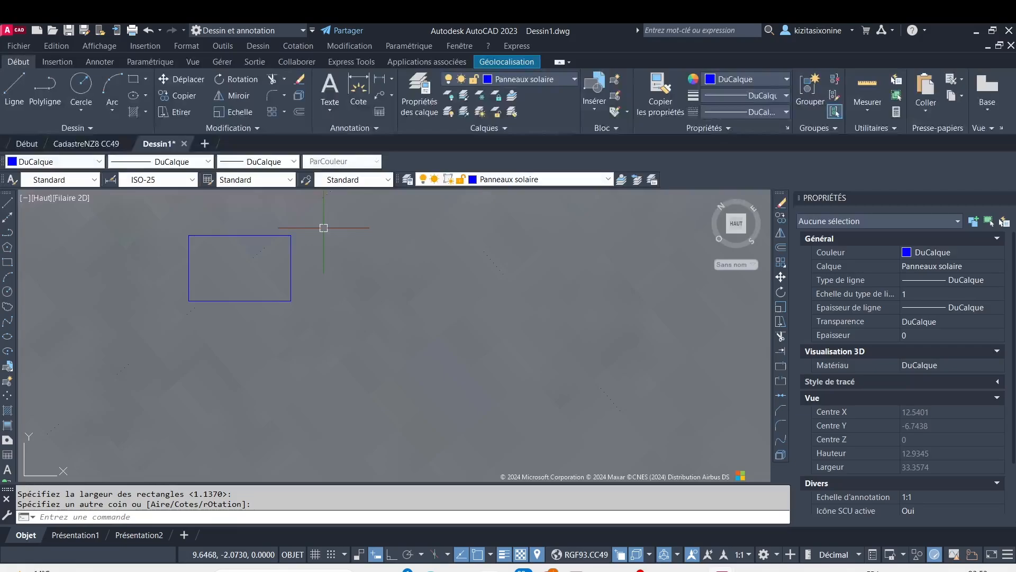
click(290, 236)
key(Escape)
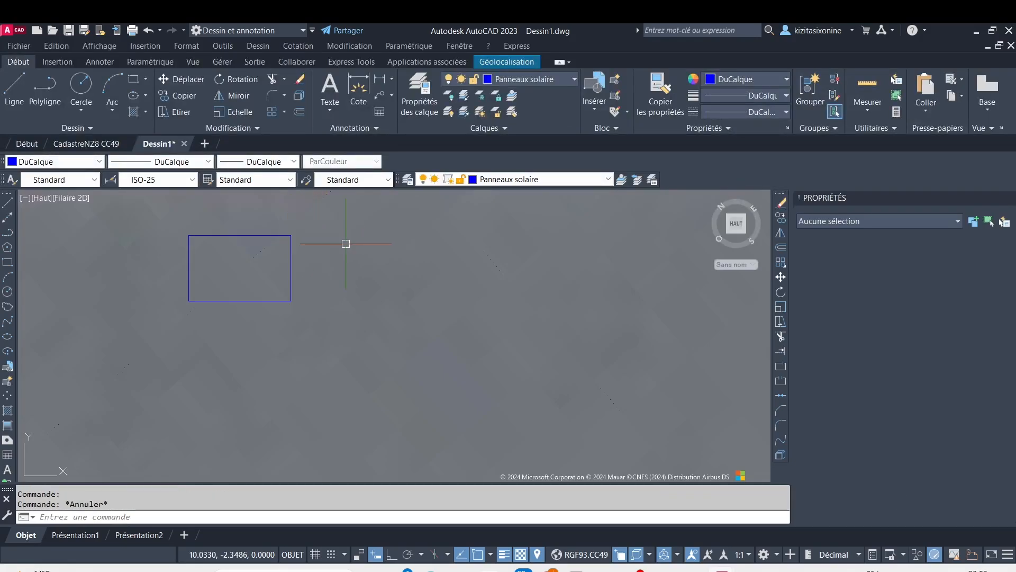
click(11, 96)
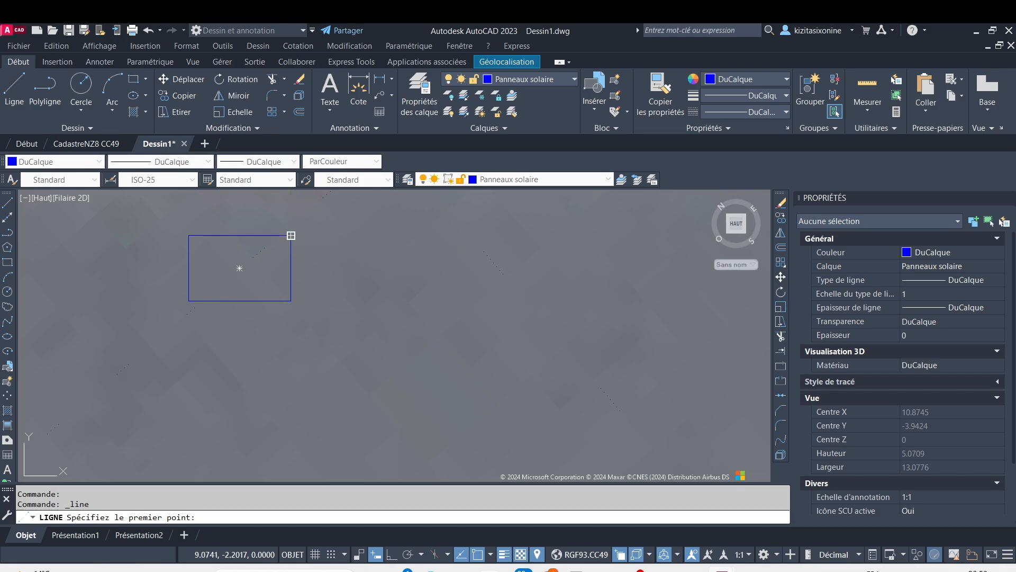
click(291, 236)
click(239, 267)
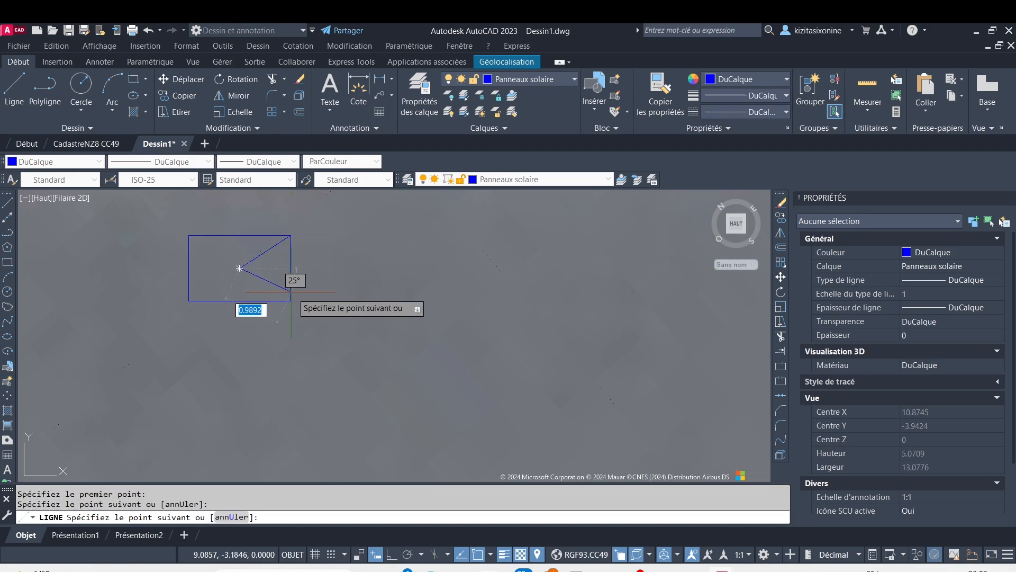
click(290, 301)
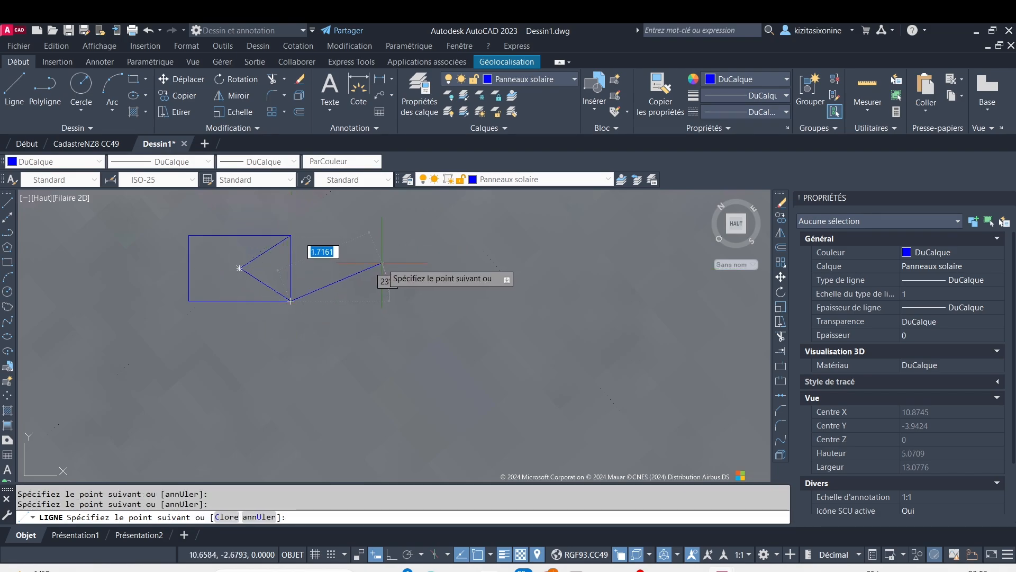
key(Escape)
Define a block named Panneau S TL for the panel rectangle and its two lines, in metres and converting the originals
click(148, 219)
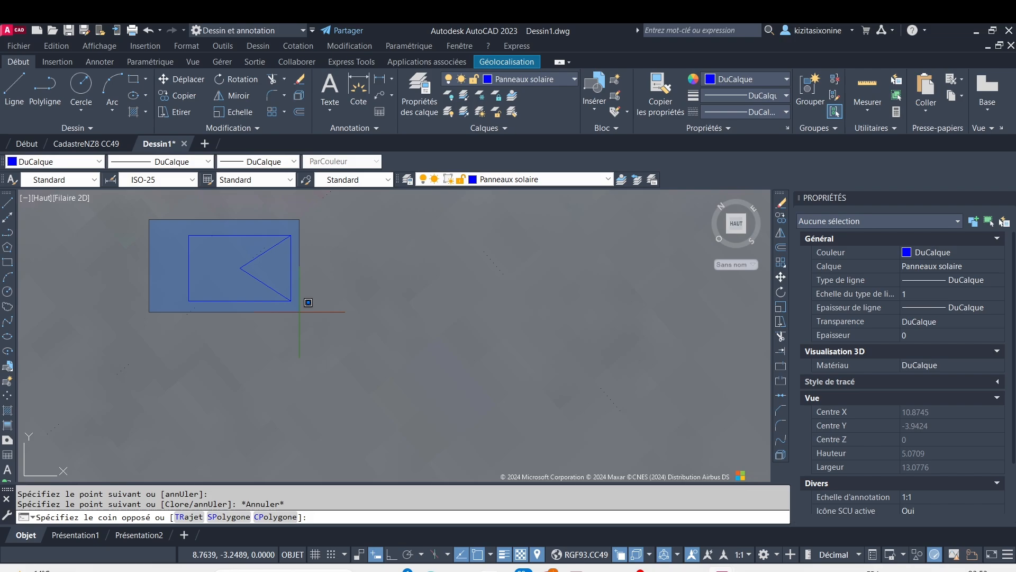
click(341, 317)
text(bloc)
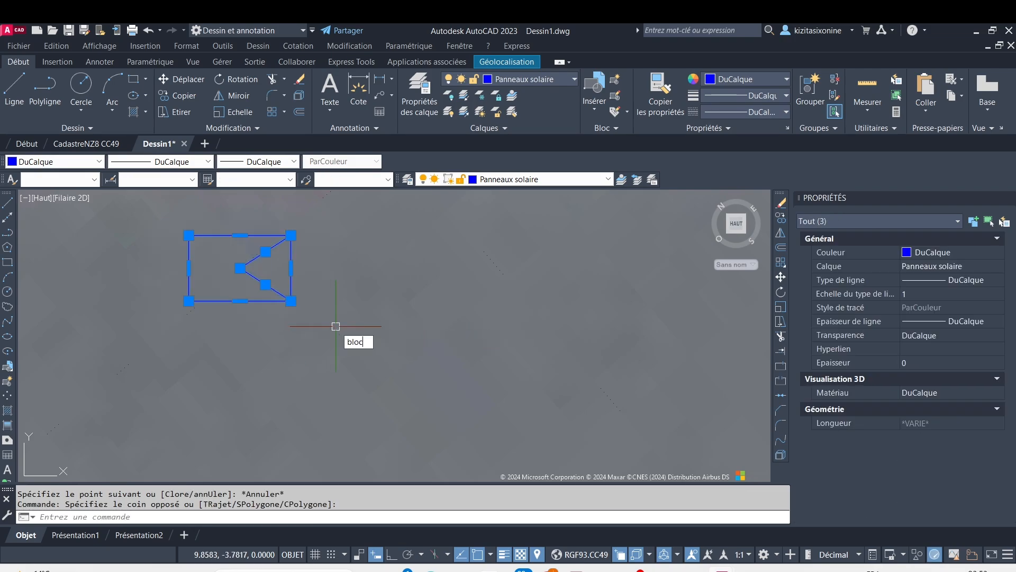
key(Return)
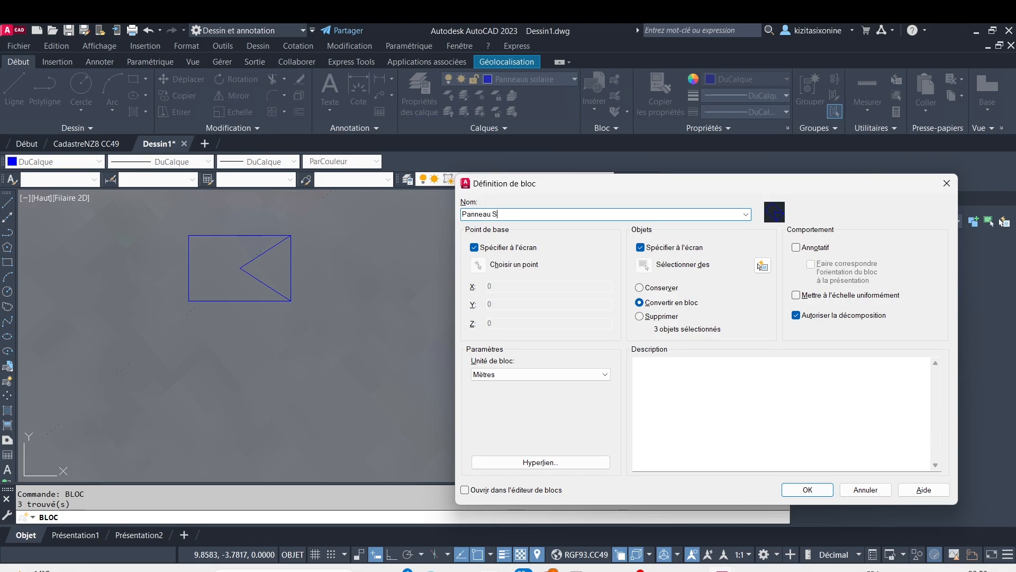
text(Panneau S T)
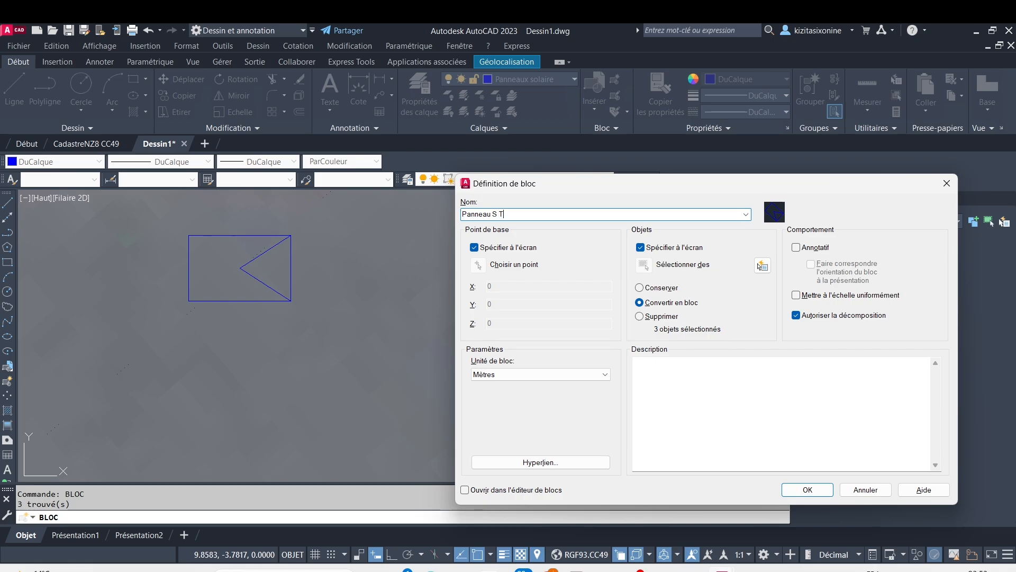
text(L)
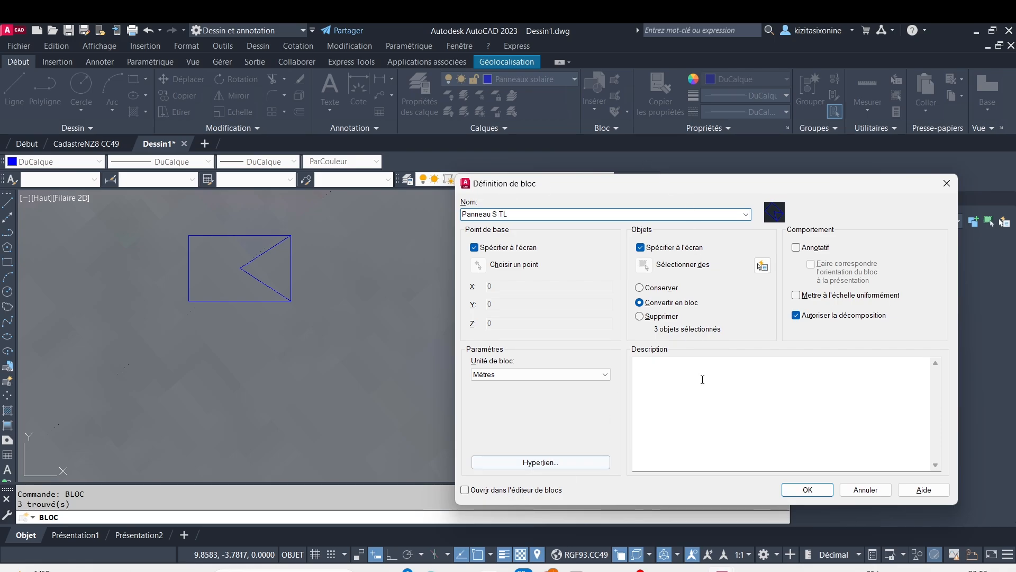
click(807, 490)
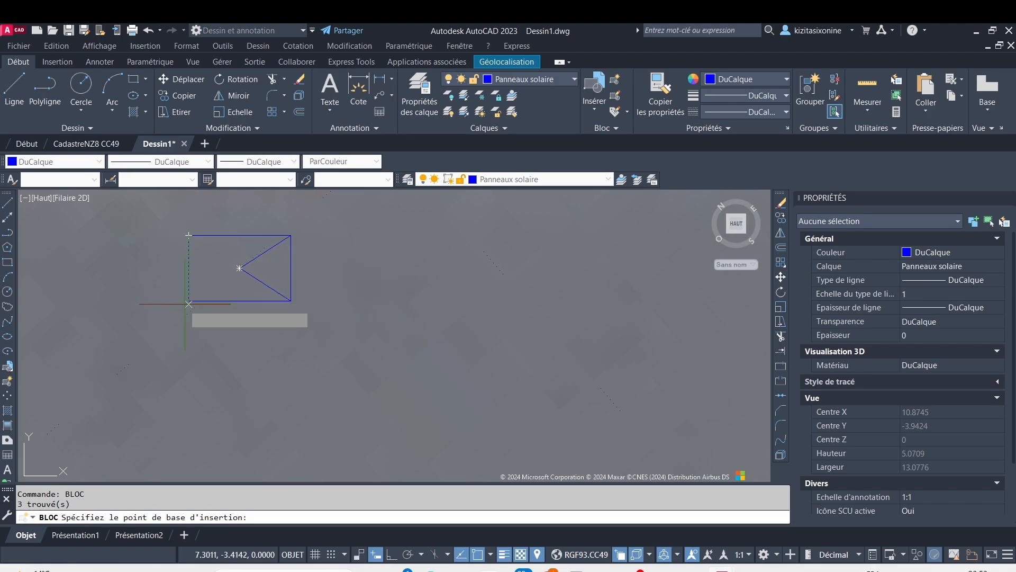
Set the block's insertion base point at the panel's lower-left corner and include the rectangle with both inner lines
scroll(189, 292, up, 4)
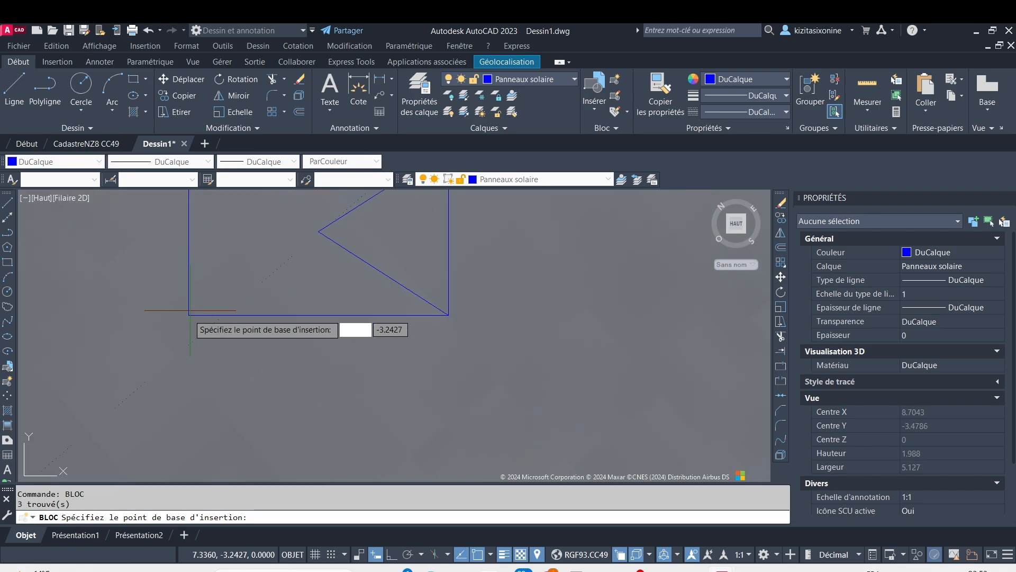
click(189, 316)
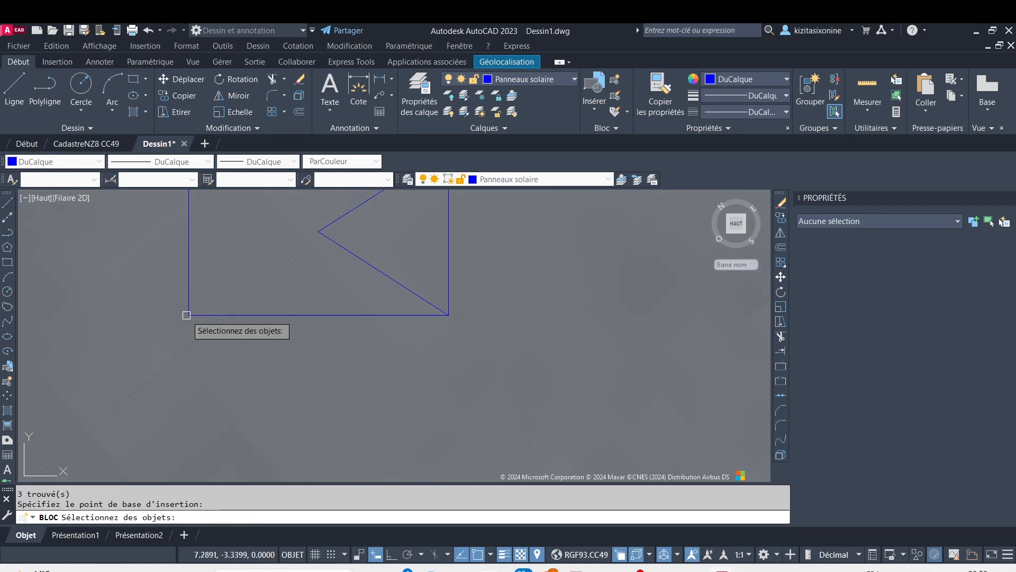
scroll(246, 315, down, 4)
click(197, 233)
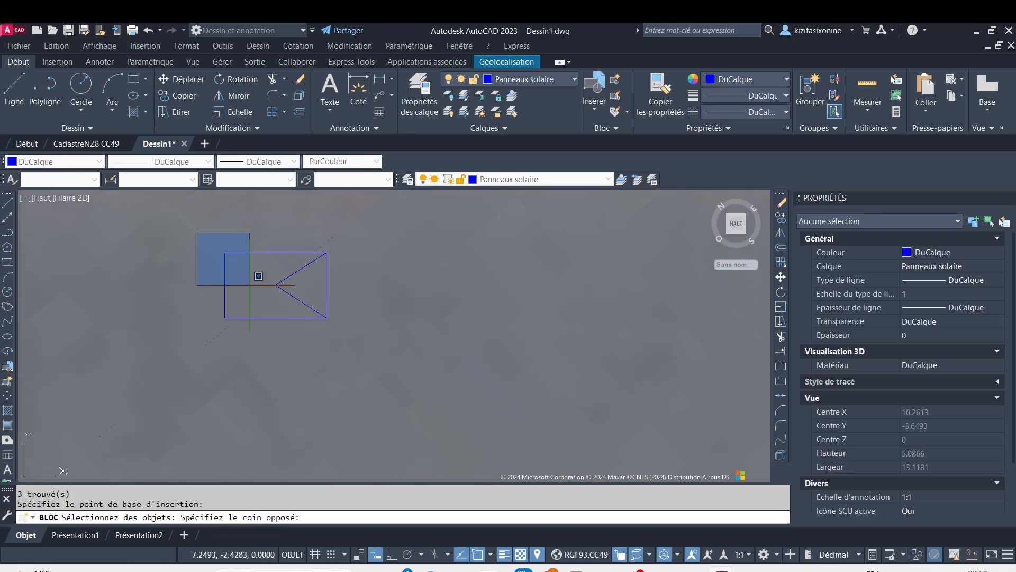
click(395, 338)
key(Return)
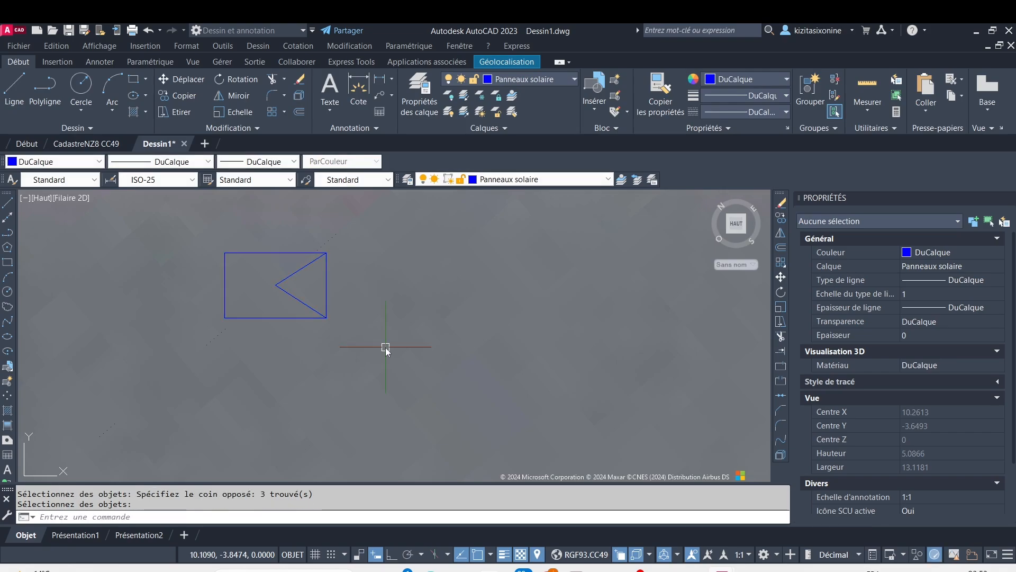
Move the panel block so its upper-left corner sits on the inner upper-left corner of the roof setback
scroll(351, 335, down, 8)
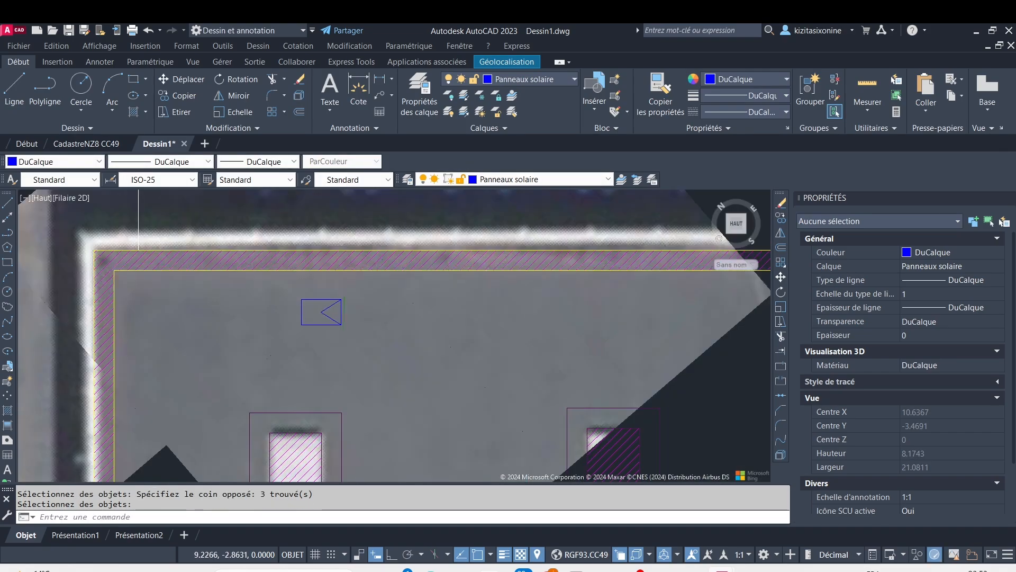
scroll(315, 301, up, 4)
click(332, 317)
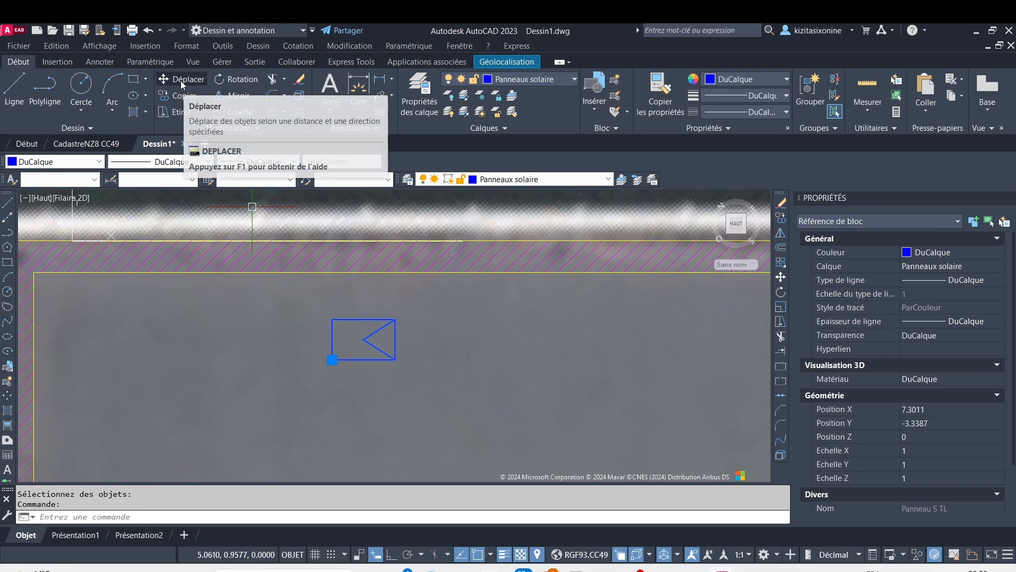
key(Escape)
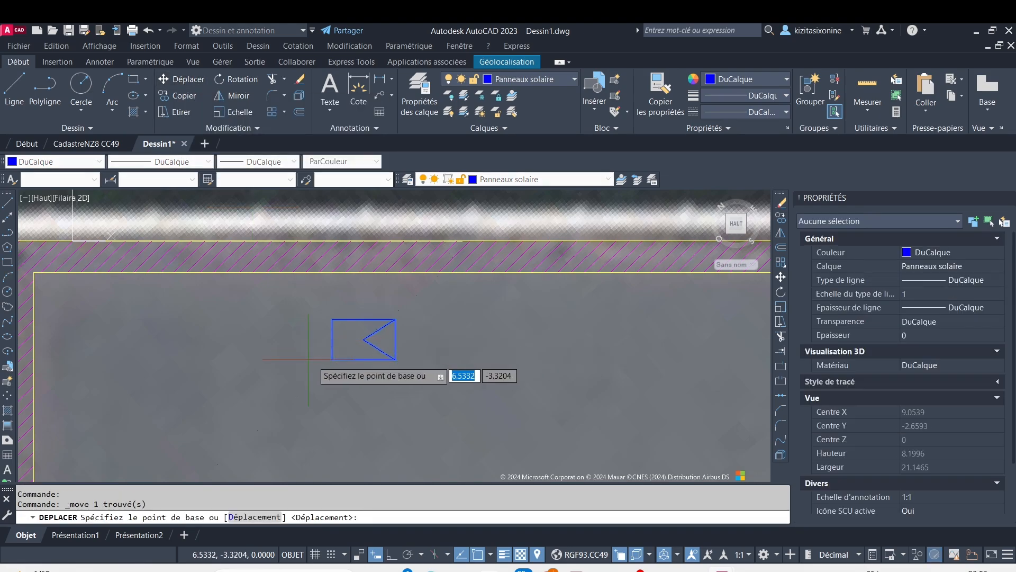
click(332, 320)
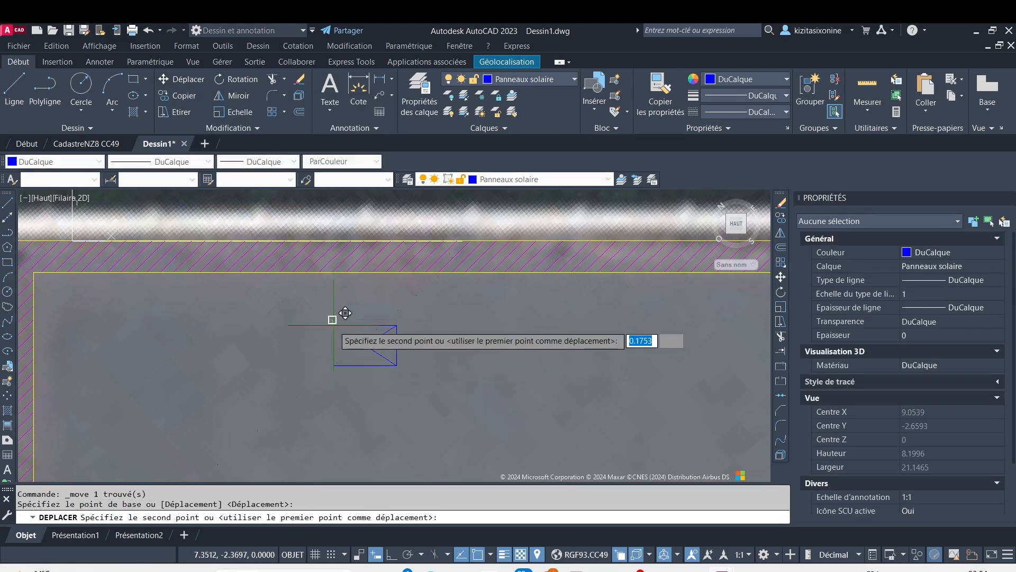
click(33, 273)
middle_drag(138, 280, 346, 247)
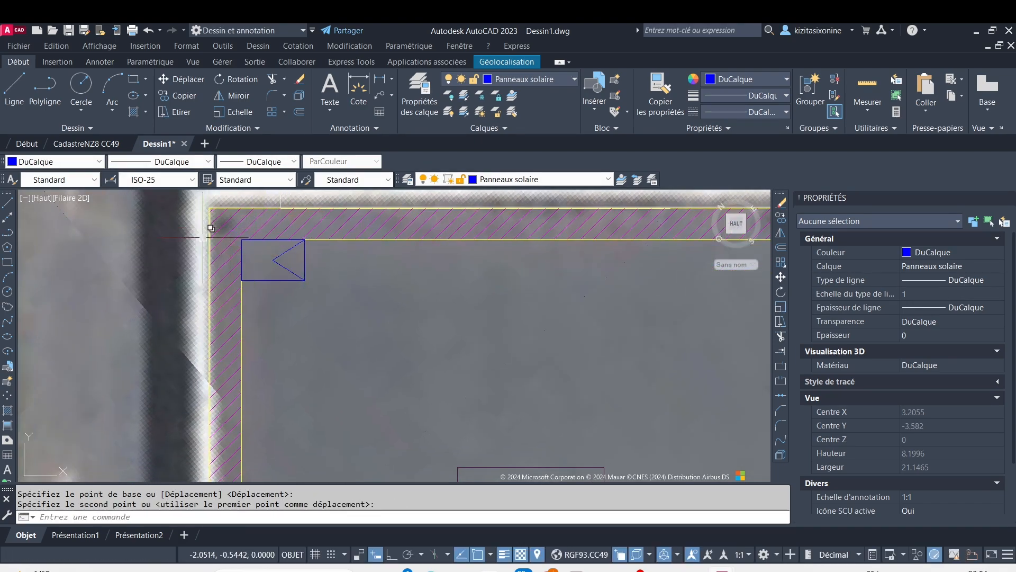
scroll(197, 334, down, 3)
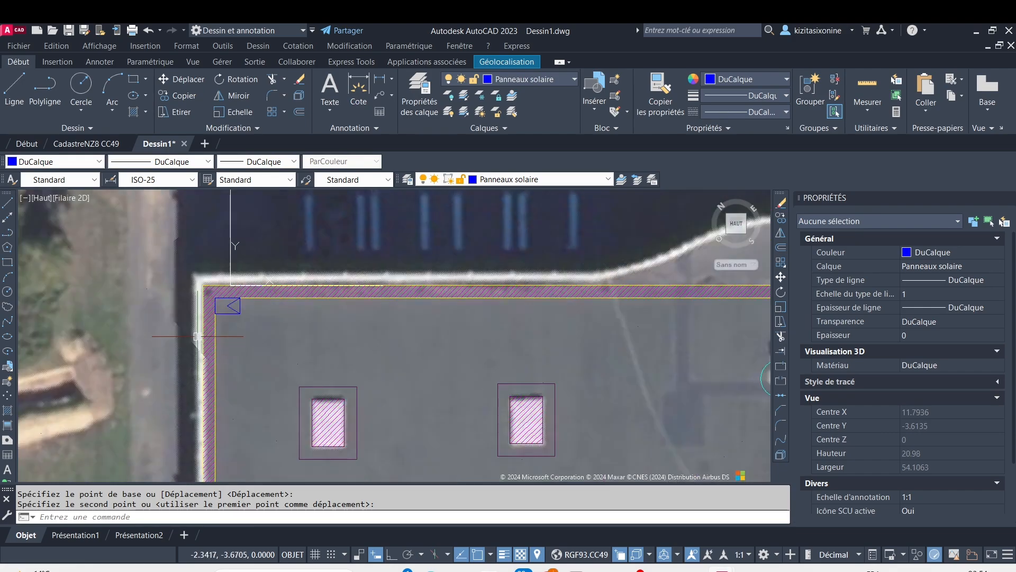
scroll(181, 295, up, 5)
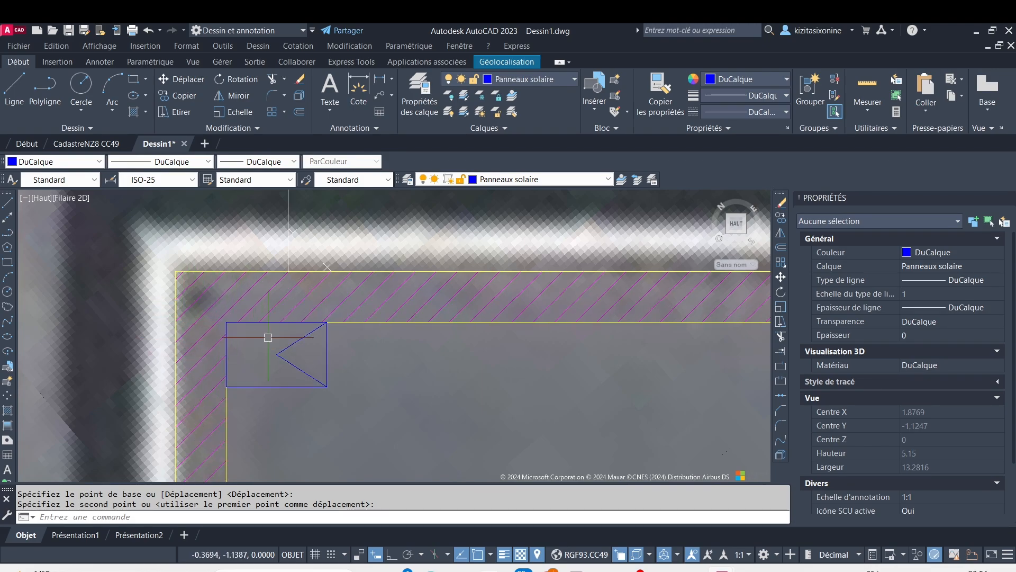
click(324, 339)
scroll(350, 345, down, 6)
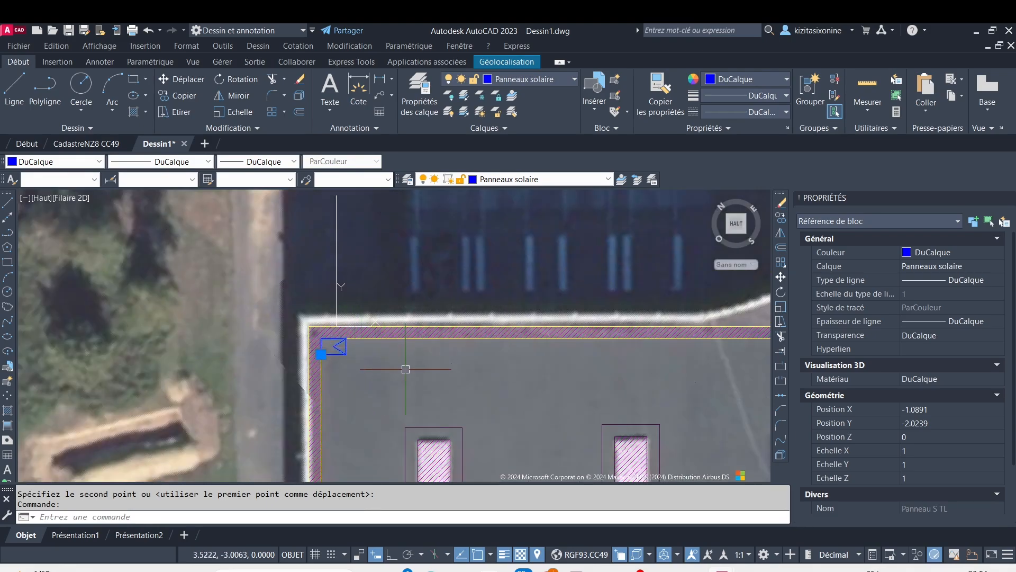
middle_drag(408, 370, 320, 354)
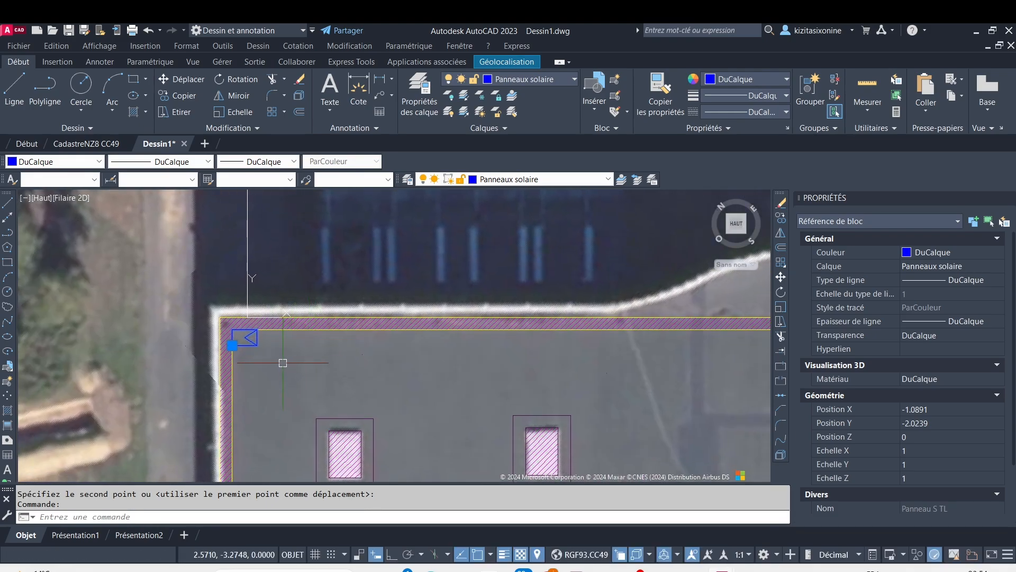
scroll(524, 364, down, 3)
scroll(575, 365, up, 4)
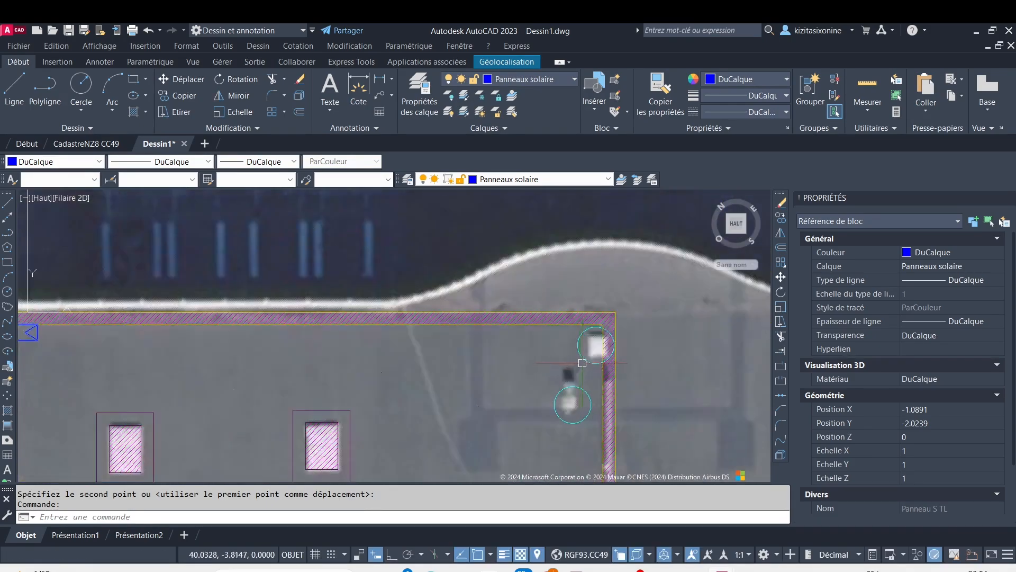
middle_drag(213, 349, 437, 310)
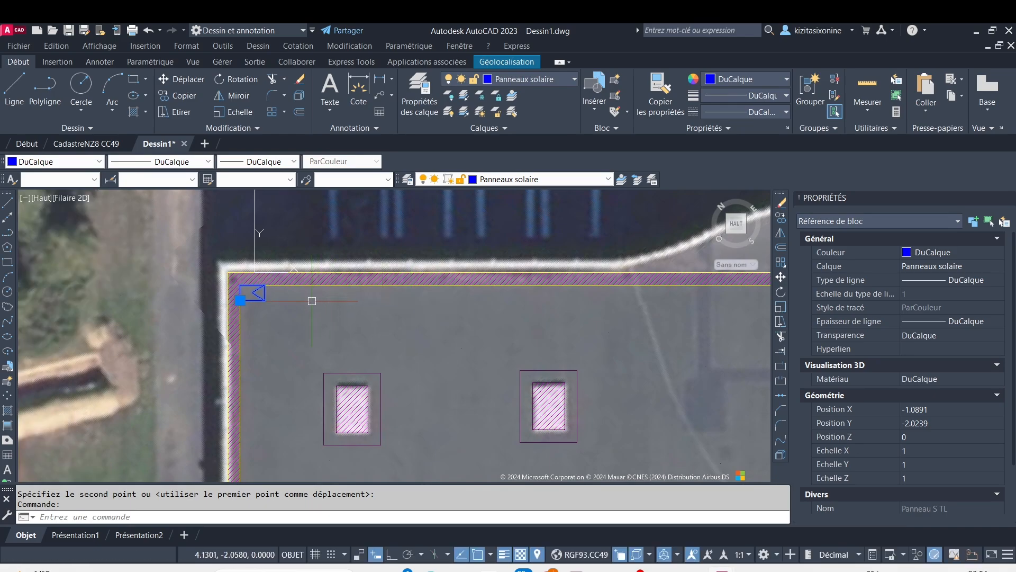
click(175, 96)
scroll(225, 277, up, 2)
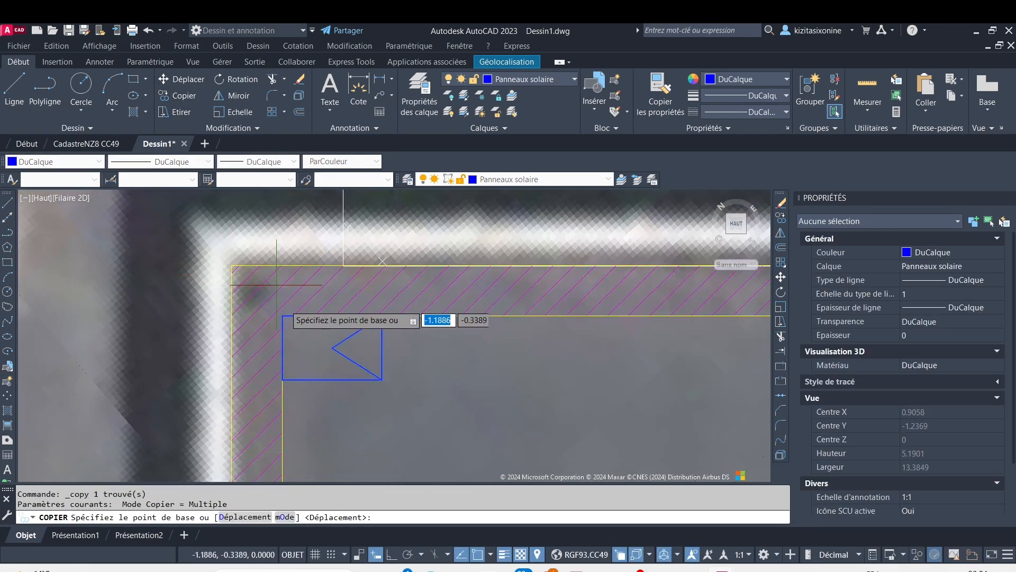
scroll(287, 321, up, 4)
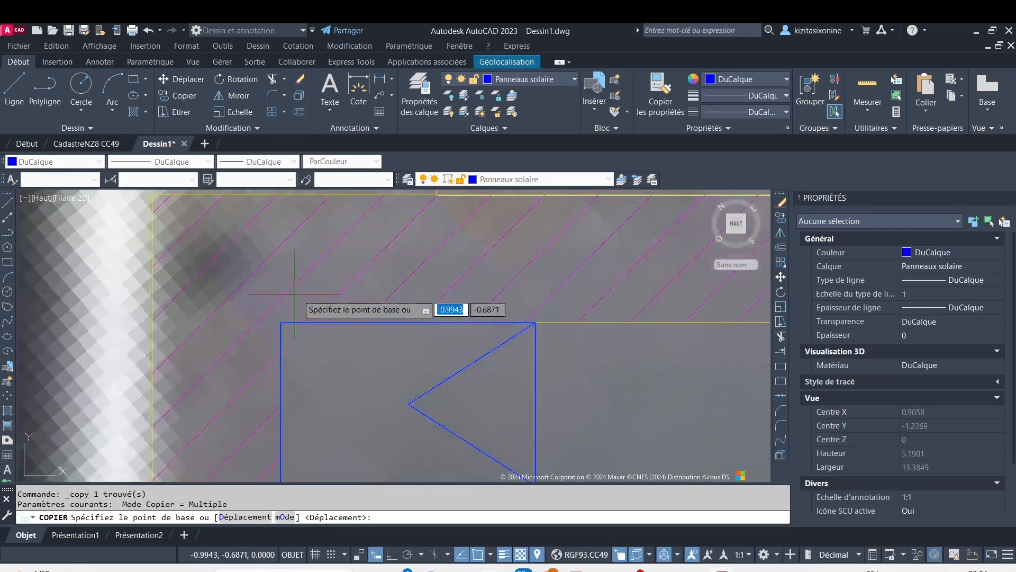
click(281, 323)
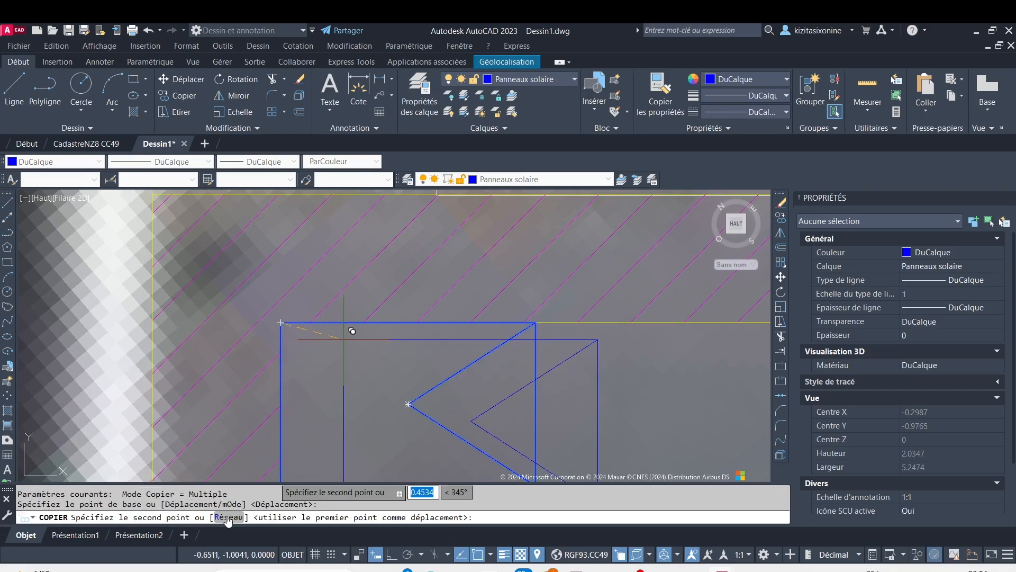
text(R)
key(Return)
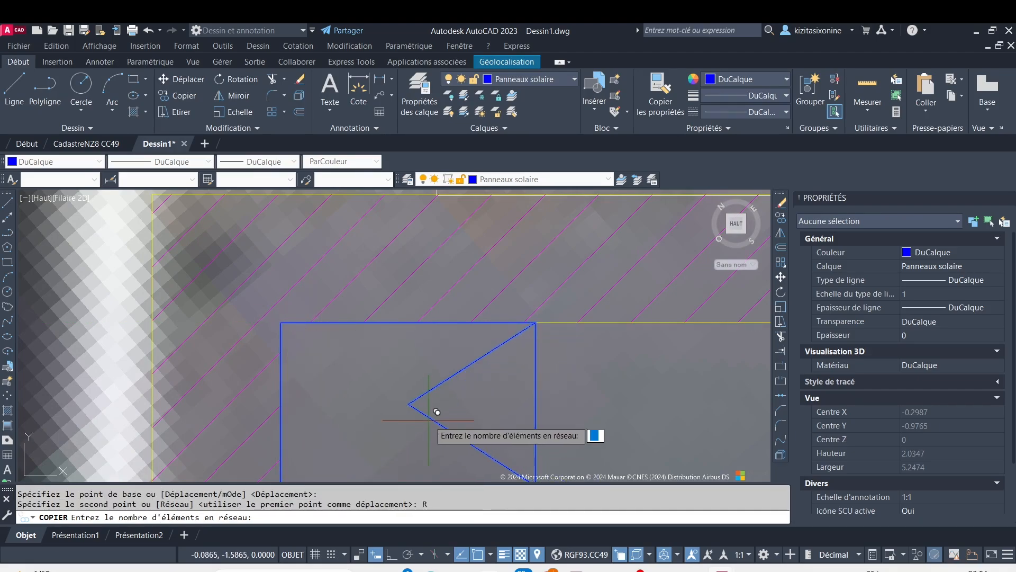
scroll(471, 414, down, 6)
middle_drag(479, 406, 212, 369)
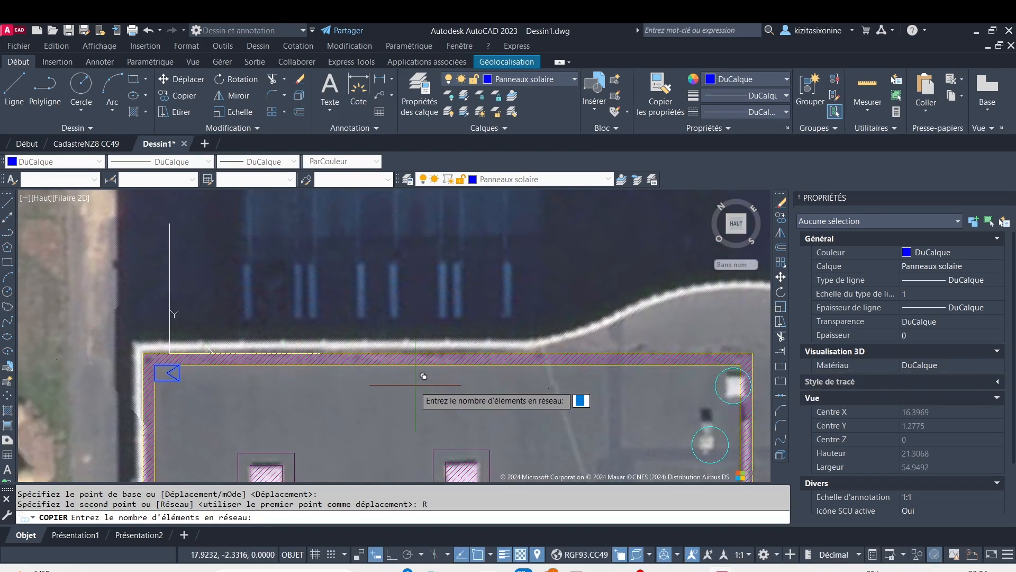
text(30)
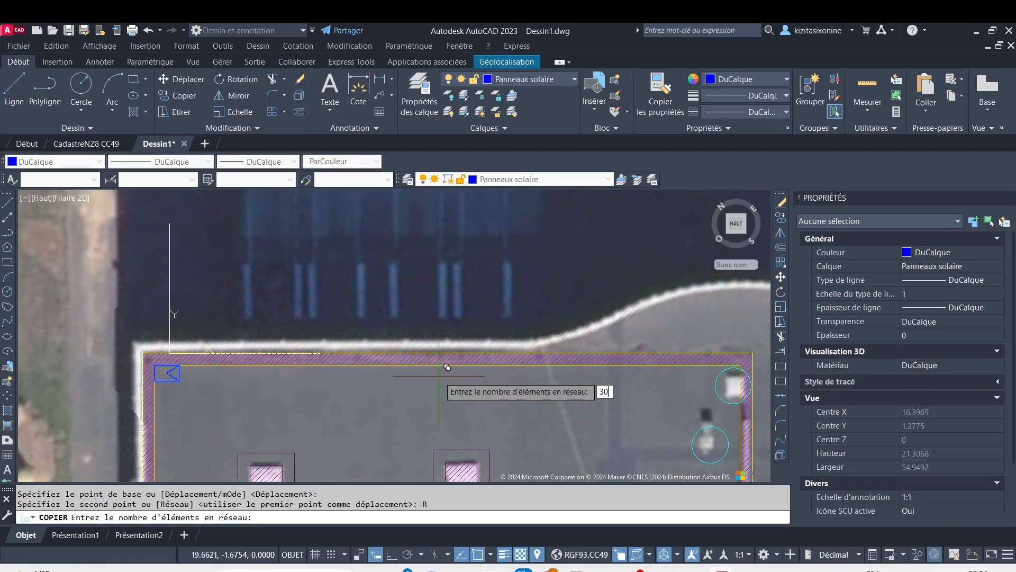
key(Return)
scroll(423, 371, down, 4)
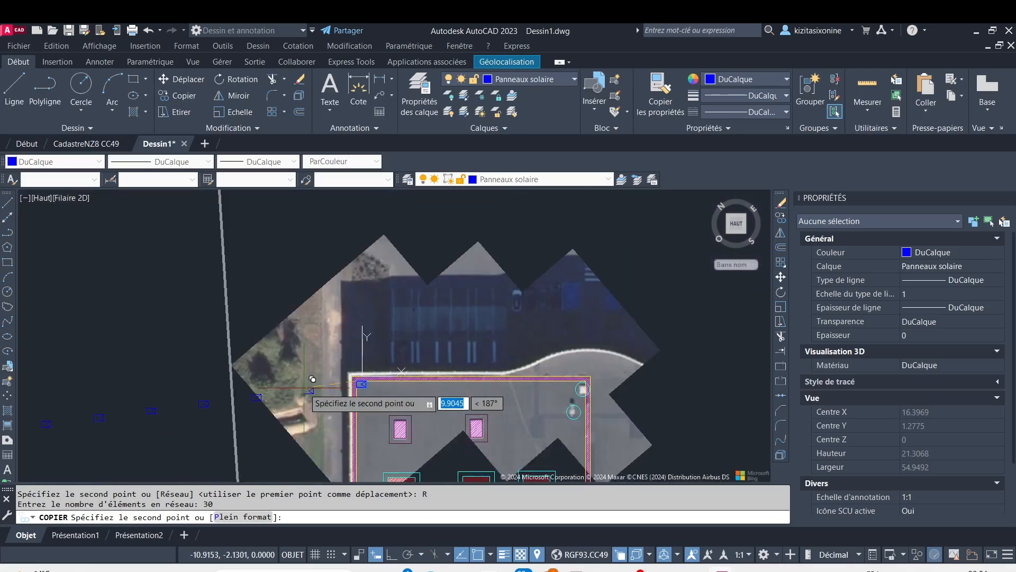
scroll(381, 379, up, 4)
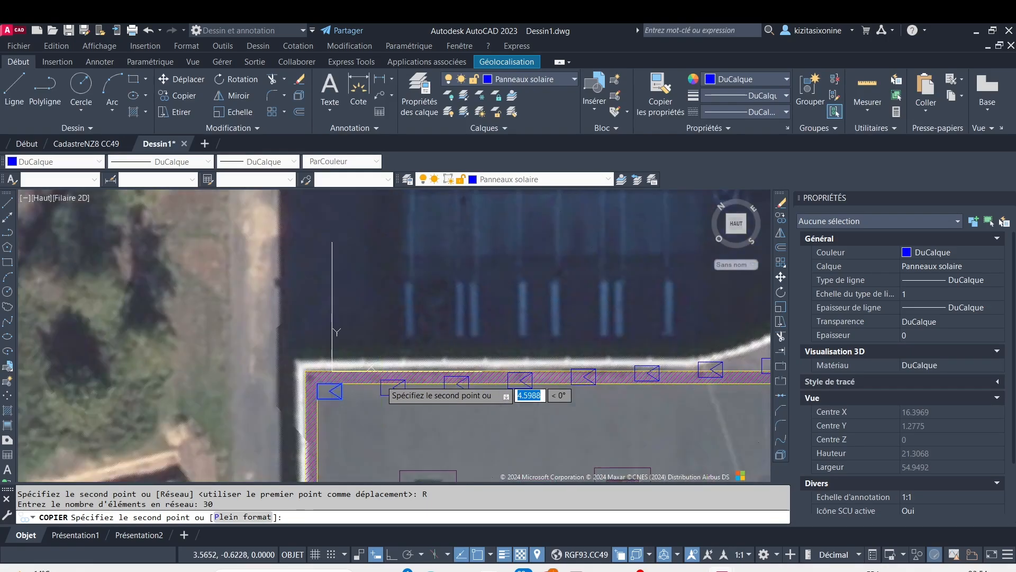
scroll(355, 383, down, 2)
middle_drag(354, 383, 230, 420)
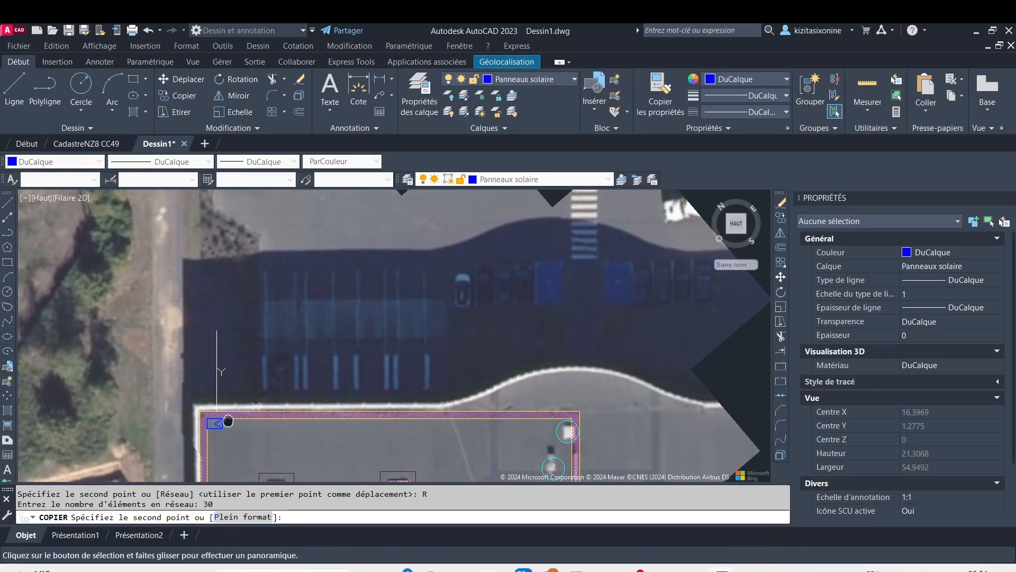
scroll(231, 415, up, 3)
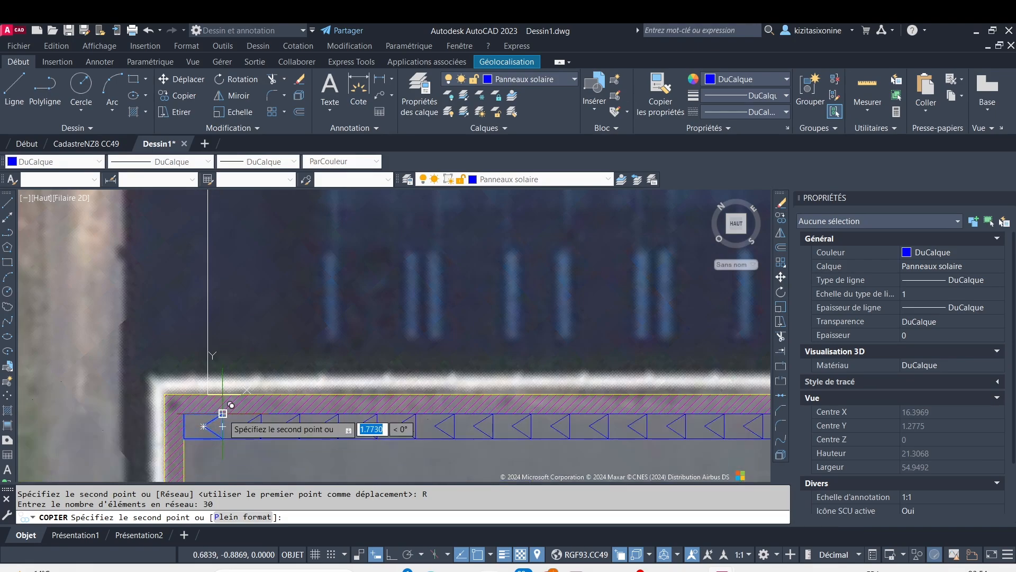
scroll(223, 413, down, 4)
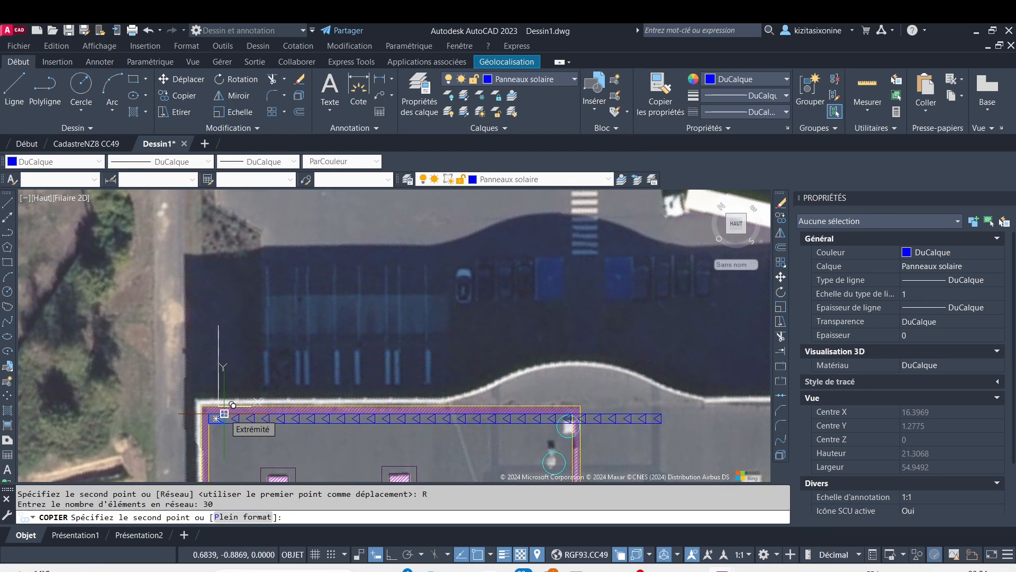
key(Escape)
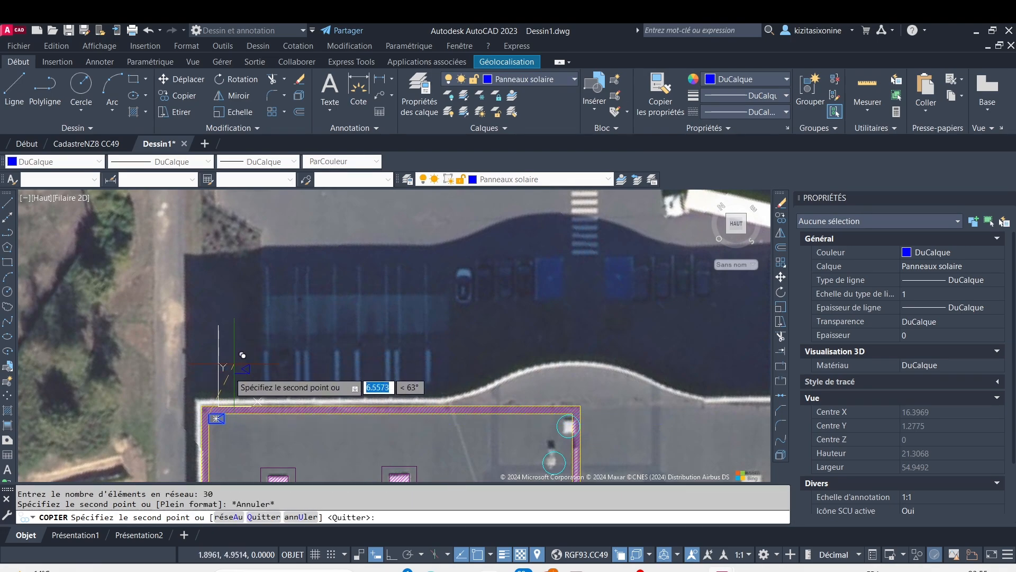
key(Escape)
Copy the panel block from its upper-left corner as a horizontal array of 25 items spaced 1.973 along the upper roof setback
scroll(225, 397, up, 6)
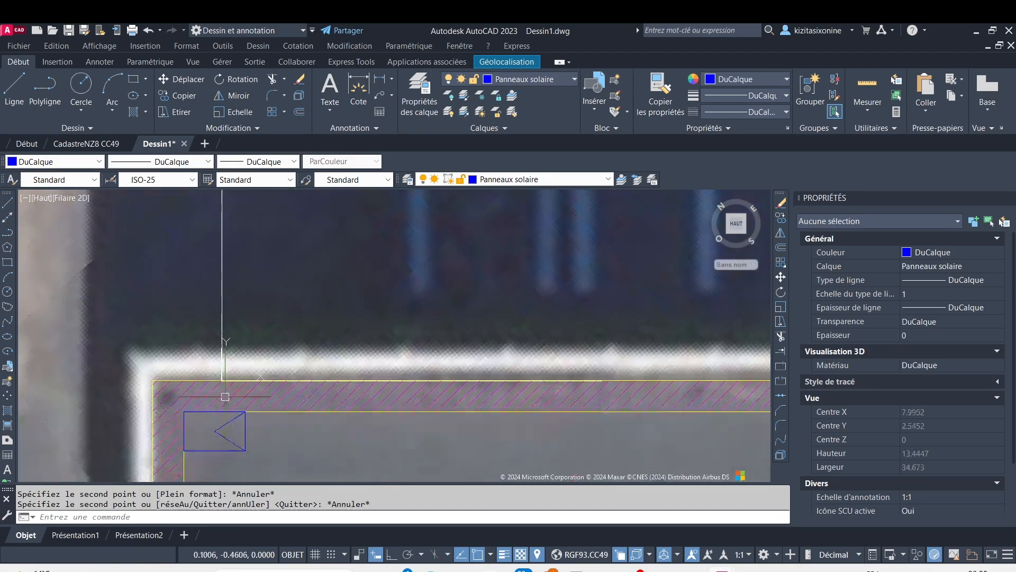
click(185, 421)
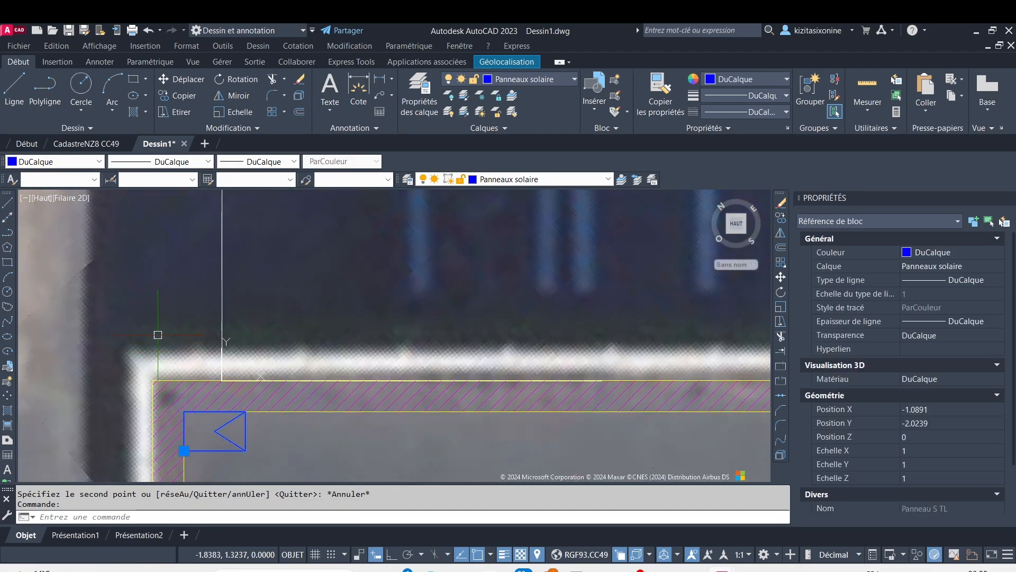
click(181, 96)
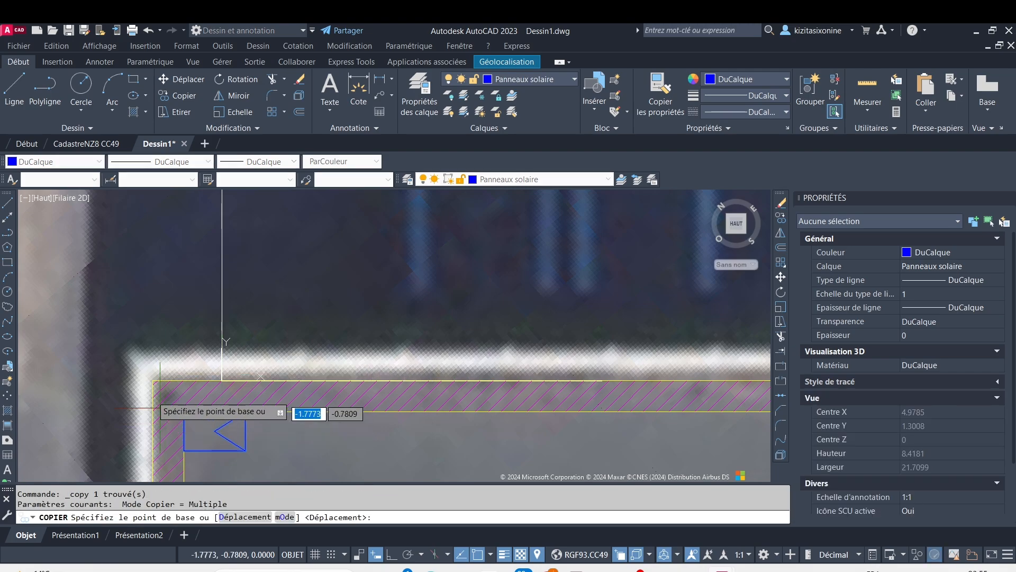
click(183, 410)
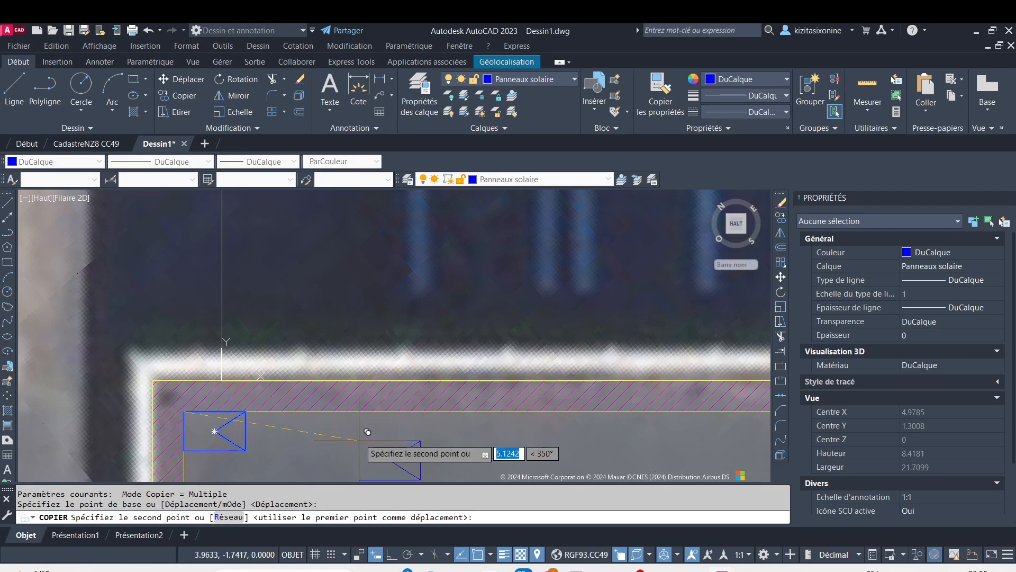
click(227, 517)
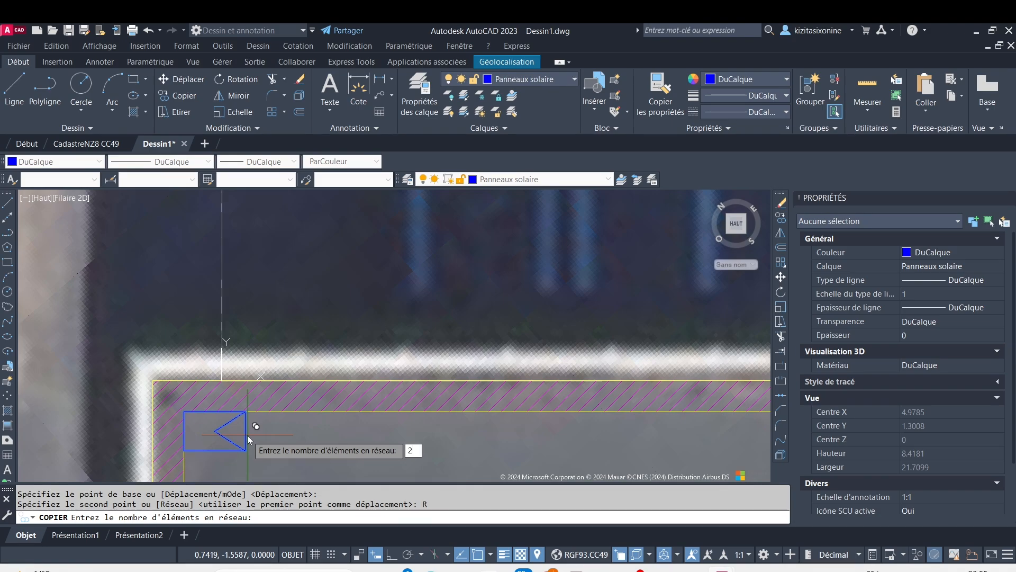
key(Return)
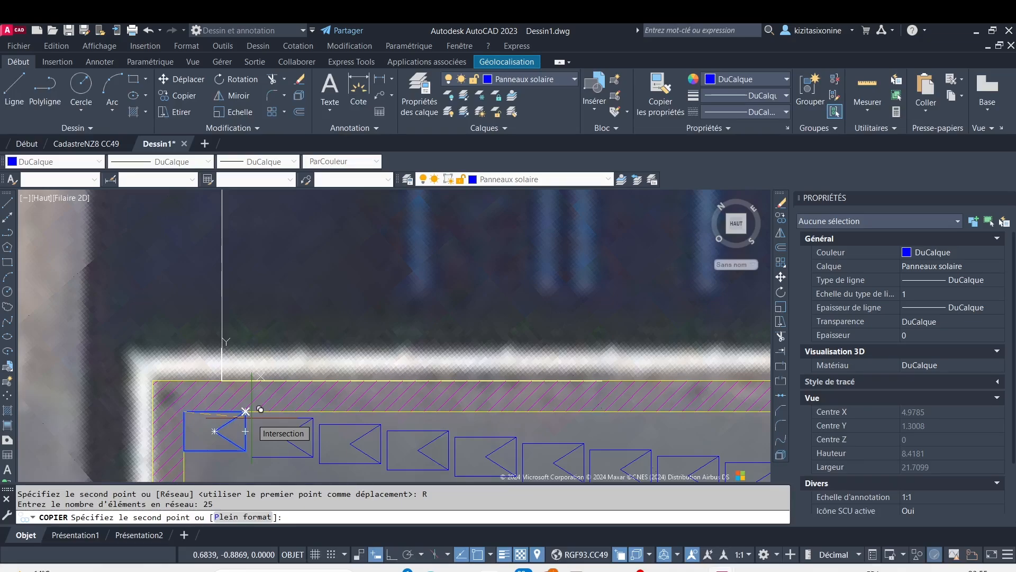
text(1)
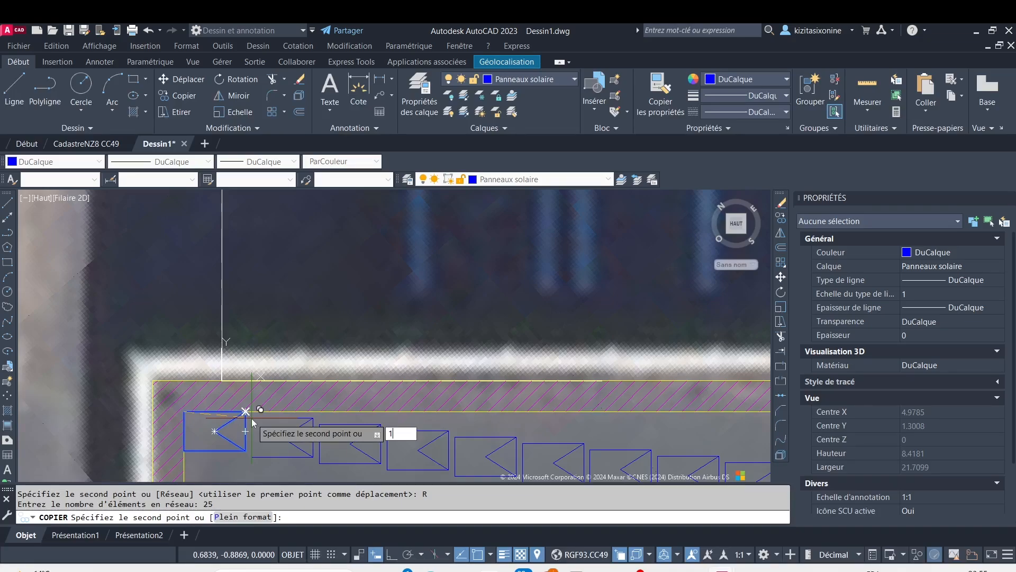
text(.973)
key(Return)
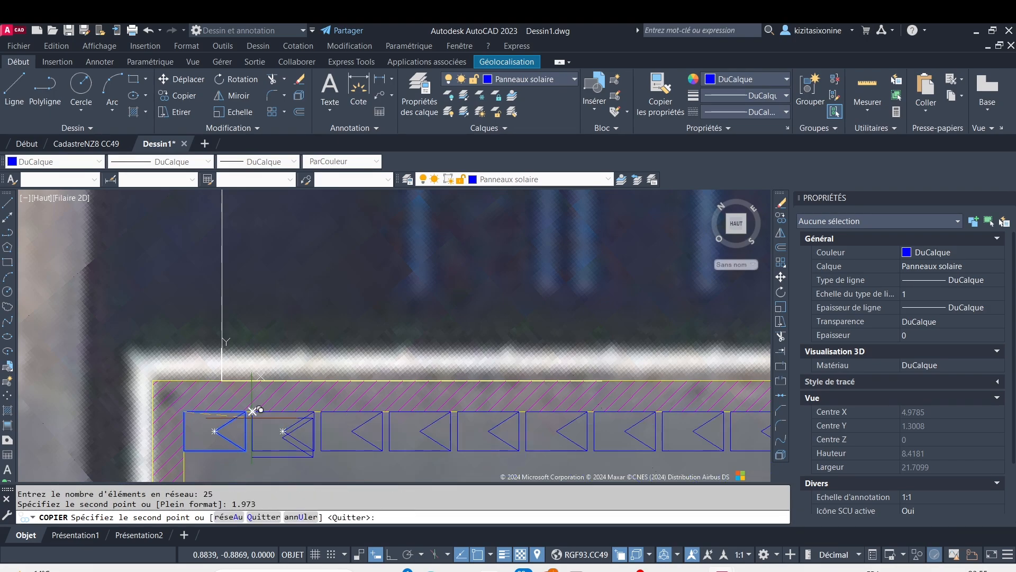
key(F8)
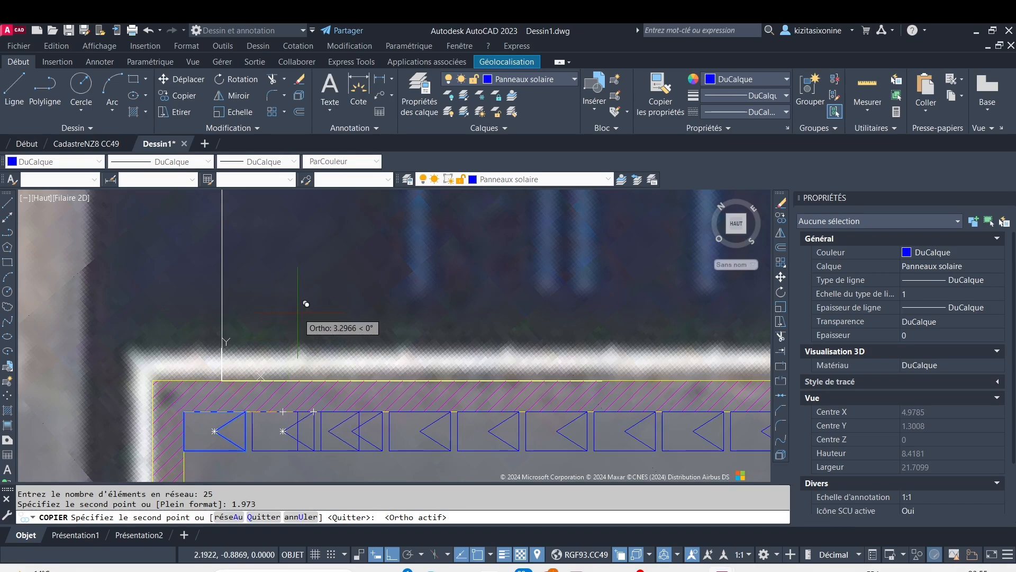
key(Escape)
Delete the three panels at the right end of the row that lie beyond the roof outline
scroll(392, 413, down, 8)
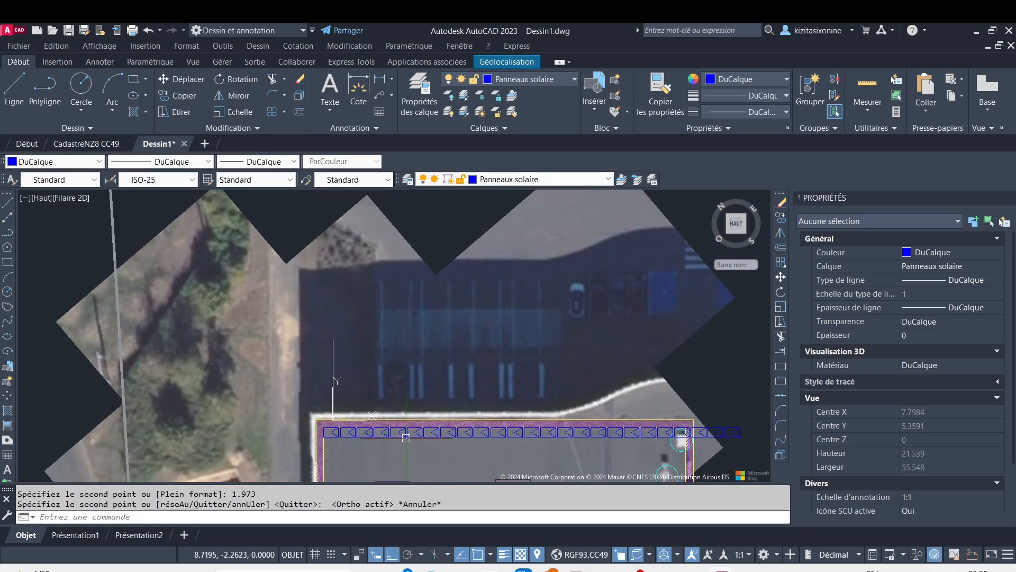
scroll(499, 422, up, 4)
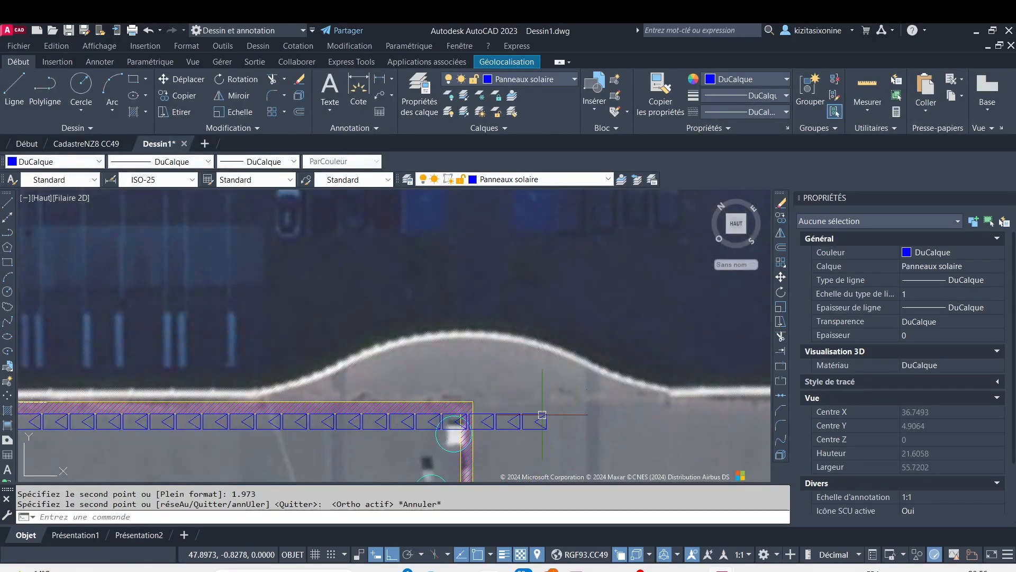
scroll(542, 414, up, 4)
click(522, 408)
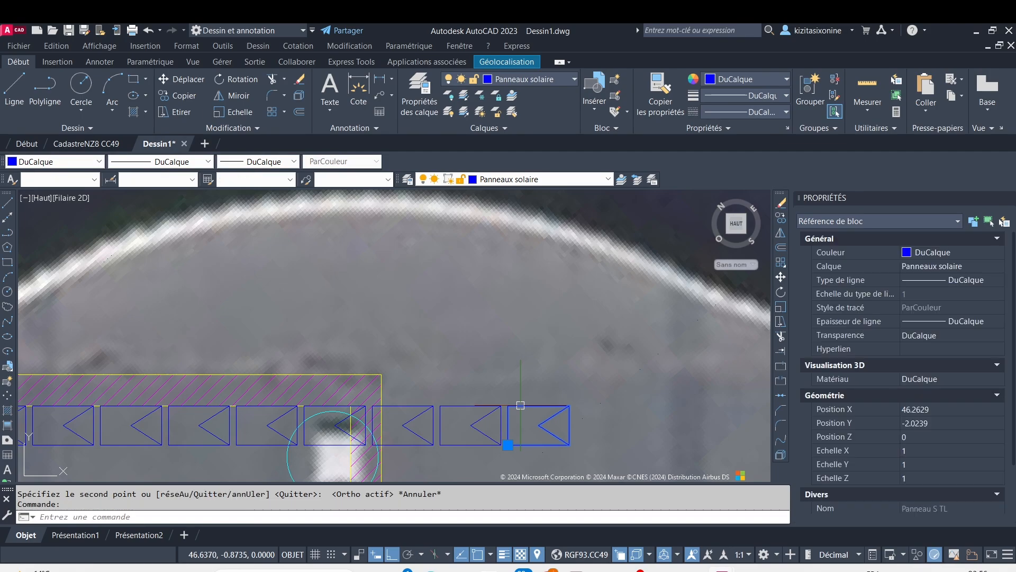
key(Delete)
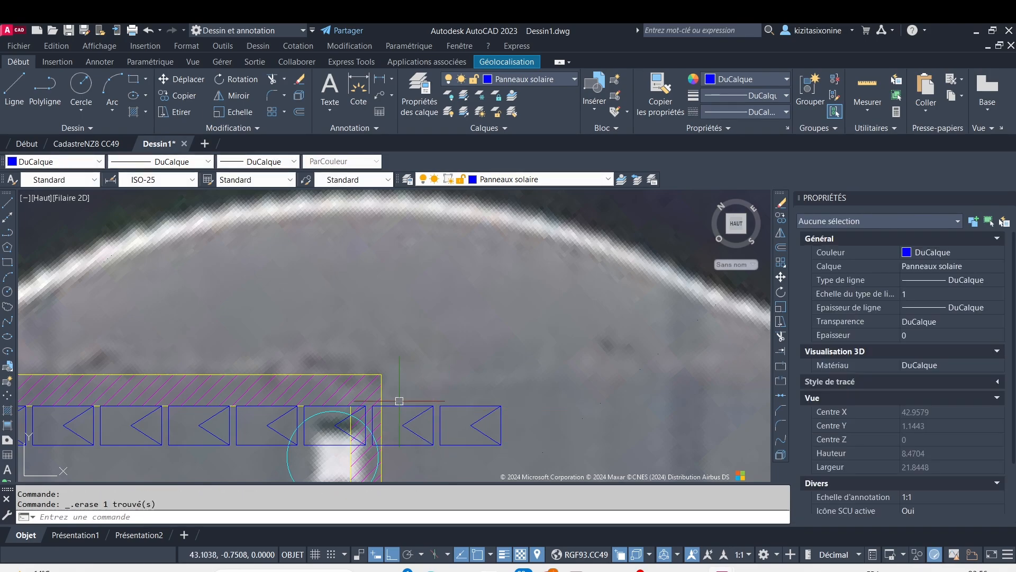
click(399, 401)
click(410, 403)
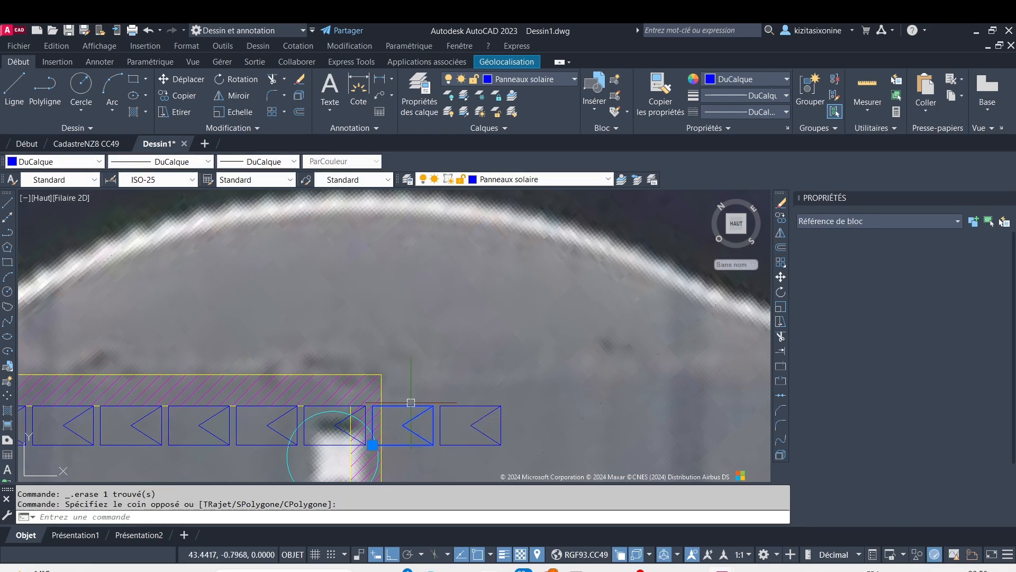
key(Delete)
click(465, 408)
click(468, 408)
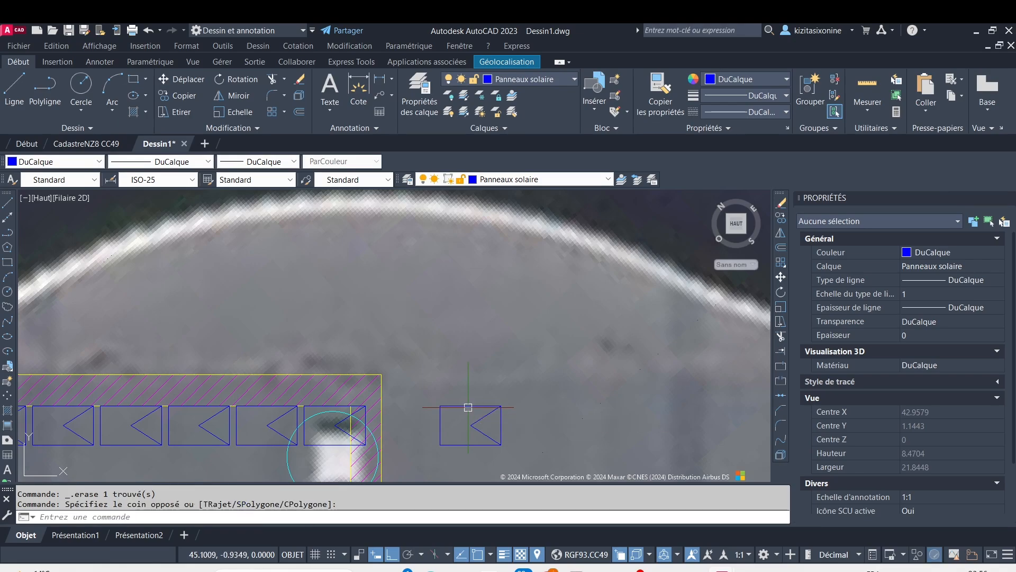
click(469, 409)
key(Delete)
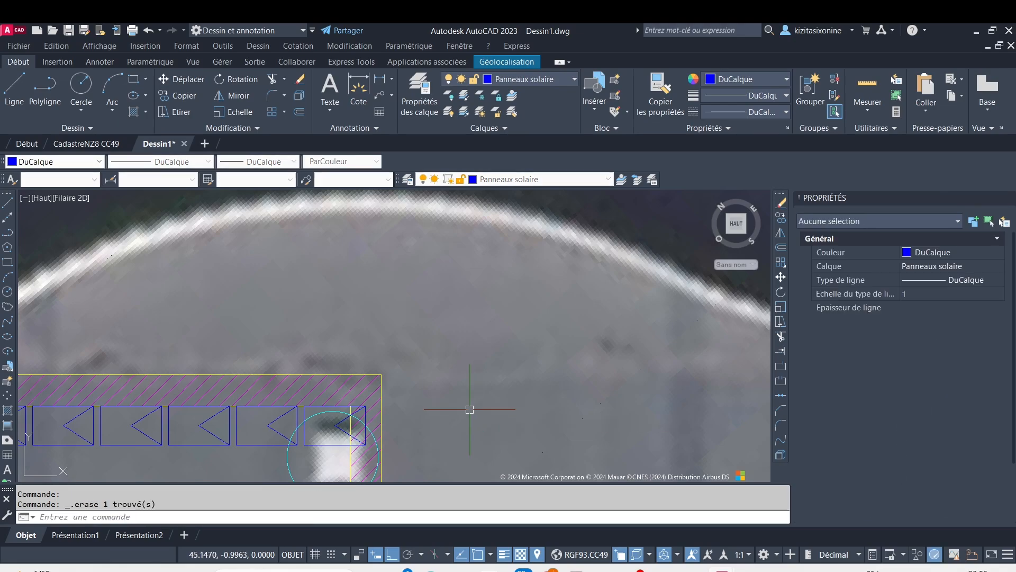
Delete the last panel in the row, which overlaps the right setback and the circular obstacle clearance
scroll(318, 418, up, 5)
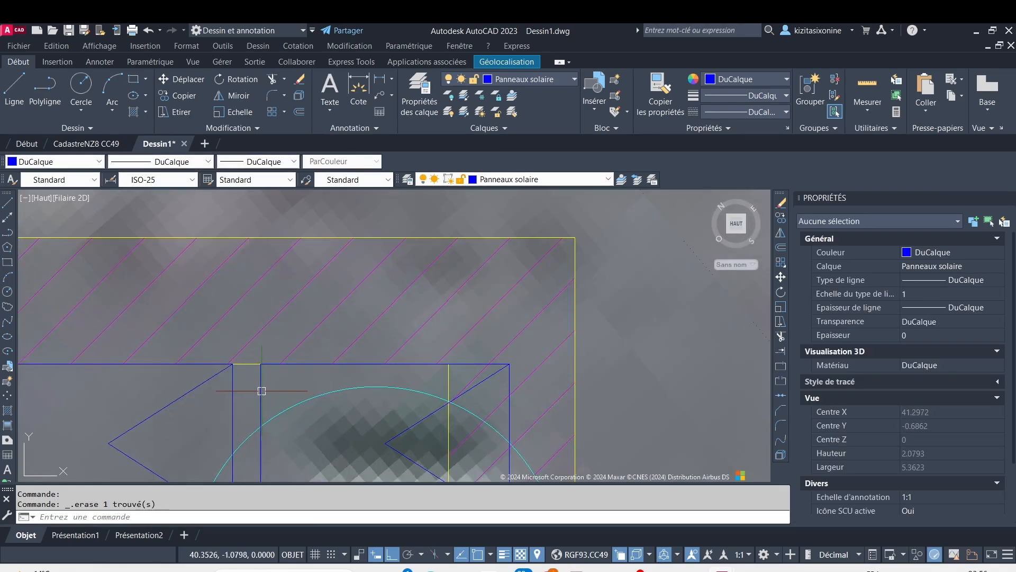
click(268, 394)
key(Delete)
scroll(193, 463, down, 5)
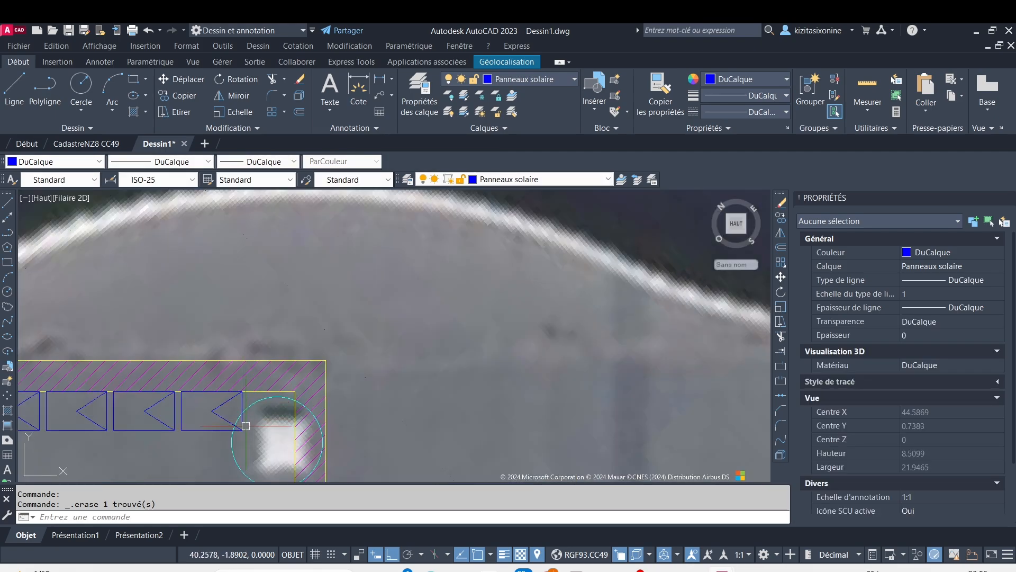
mouse_move(176, 451)
middle_down()
mouse_move(270, 379)
mouse_move(396, 313)
middle_up()
scroll(144, 313, up, 5)
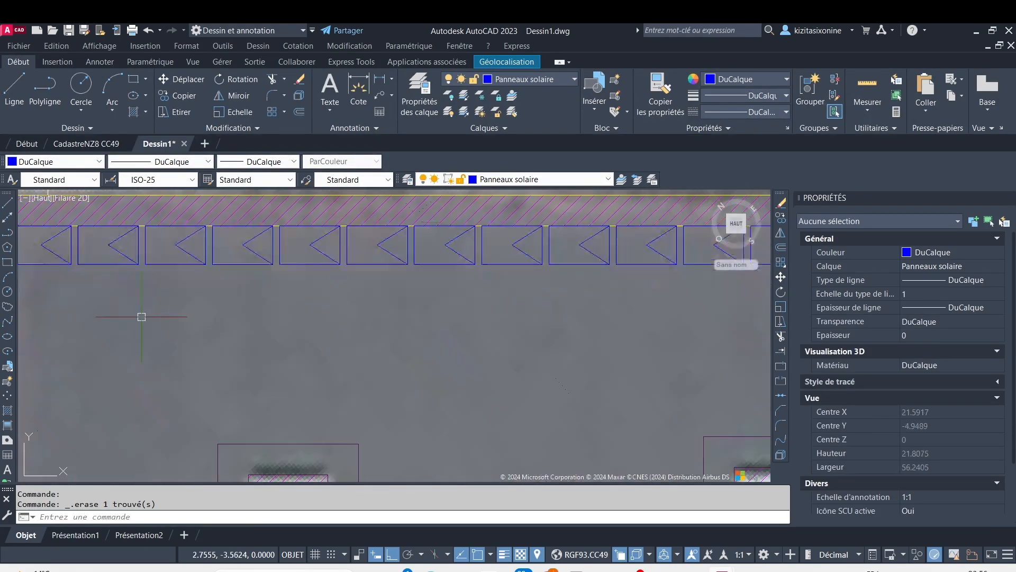
Try to copy the whole panel row from its upper-left corner straight down by a distance of 100
scroll(144, 314, down, 3)
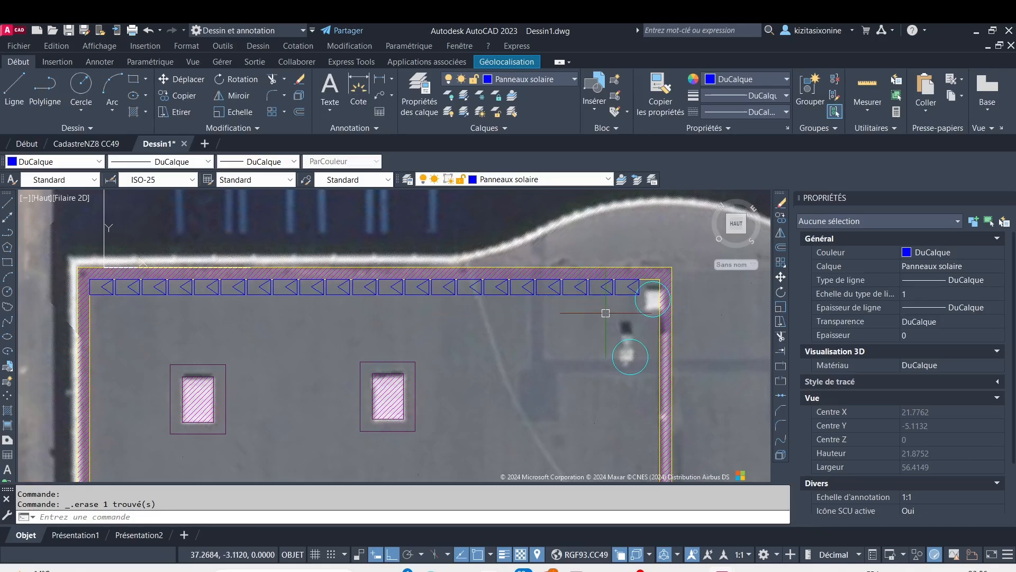
click(622, 314)
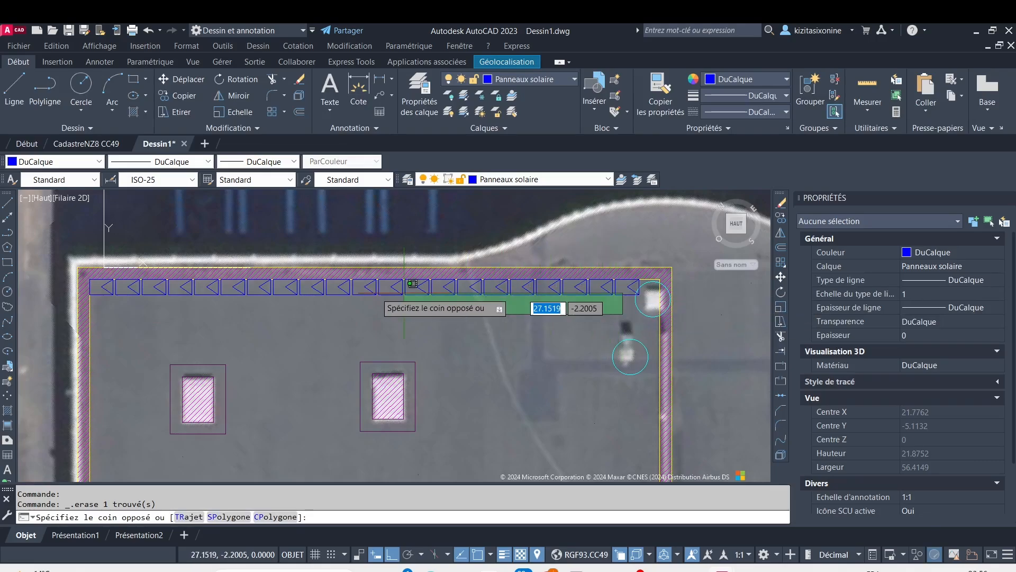
click(105, 280)
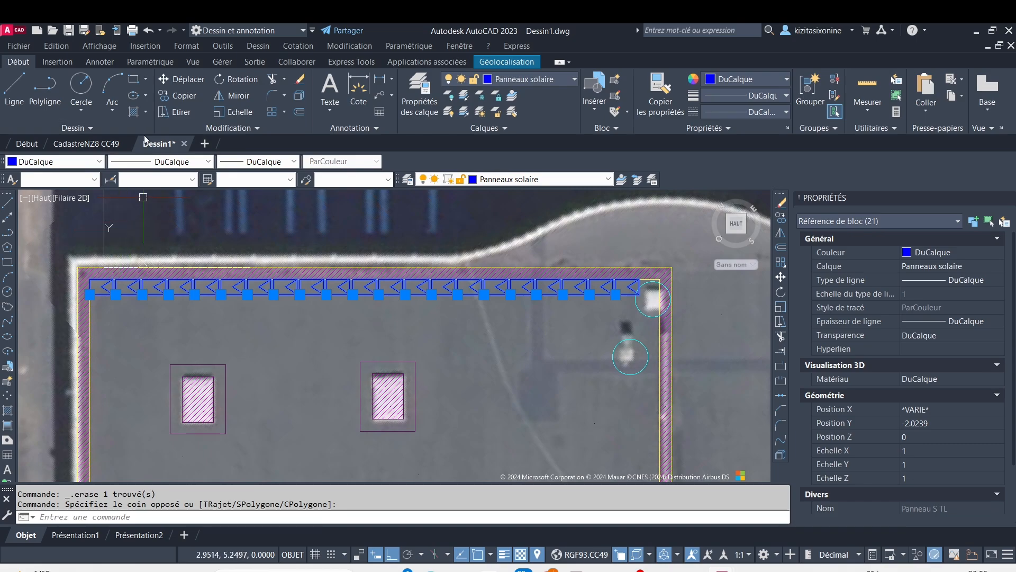
scroll(90, 294, down, 6)
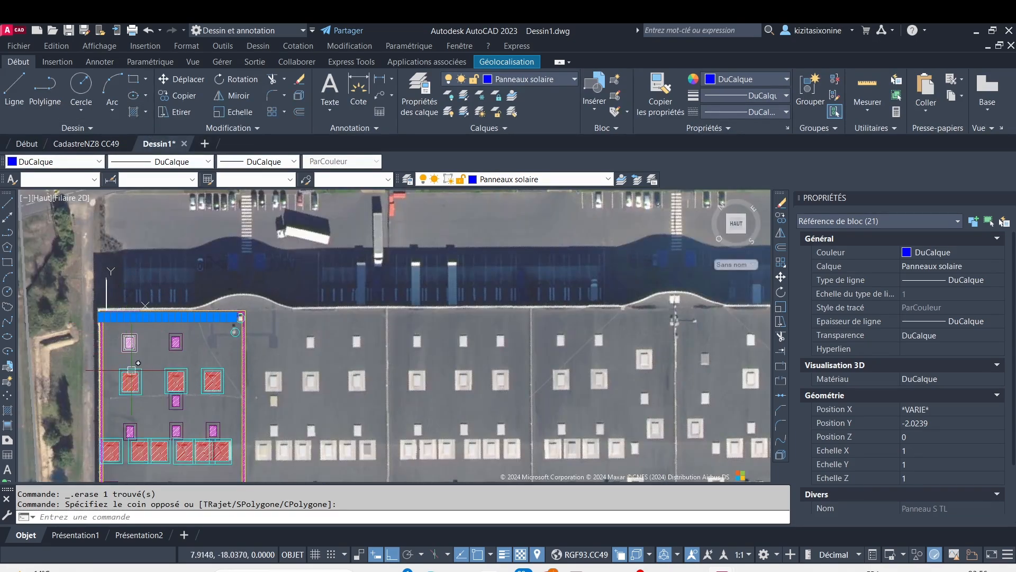
scroll(132, 369, down, 6)
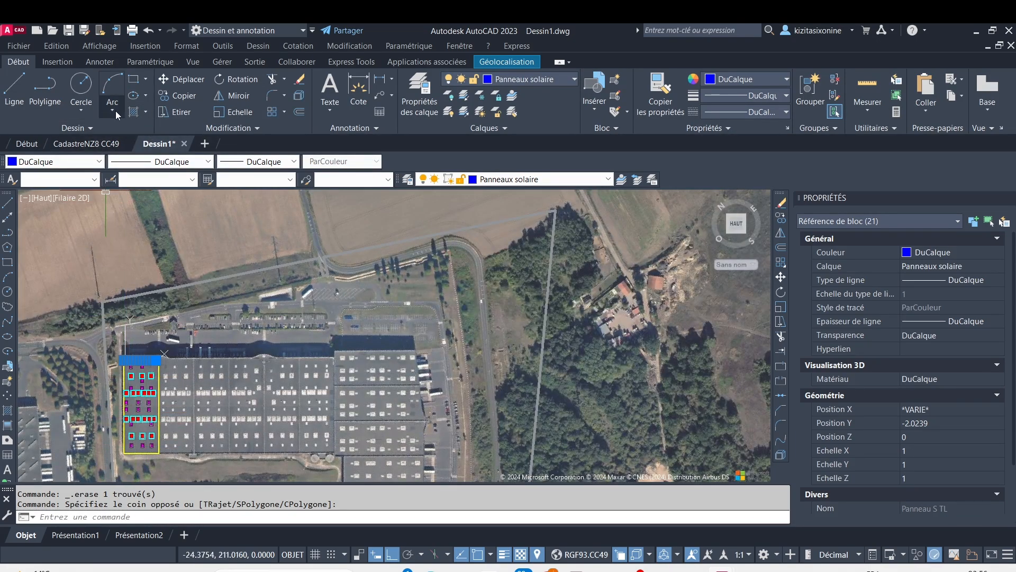
key(Escape)
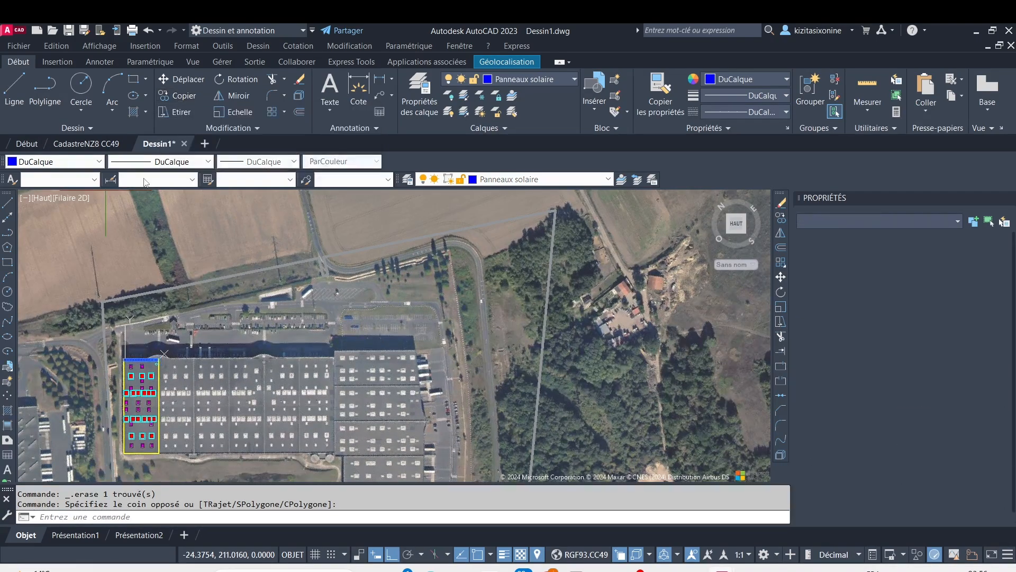
click(184, 95)
scroll(152, 367, up, 8)
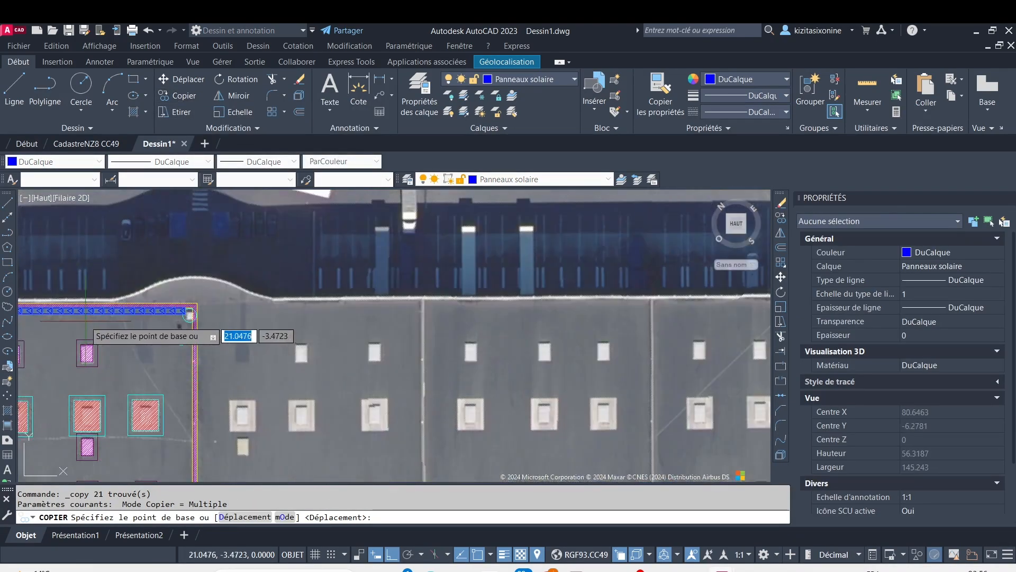
middle_drag(79, 325, 386, 319)
scroll(318, 307, up, 12)
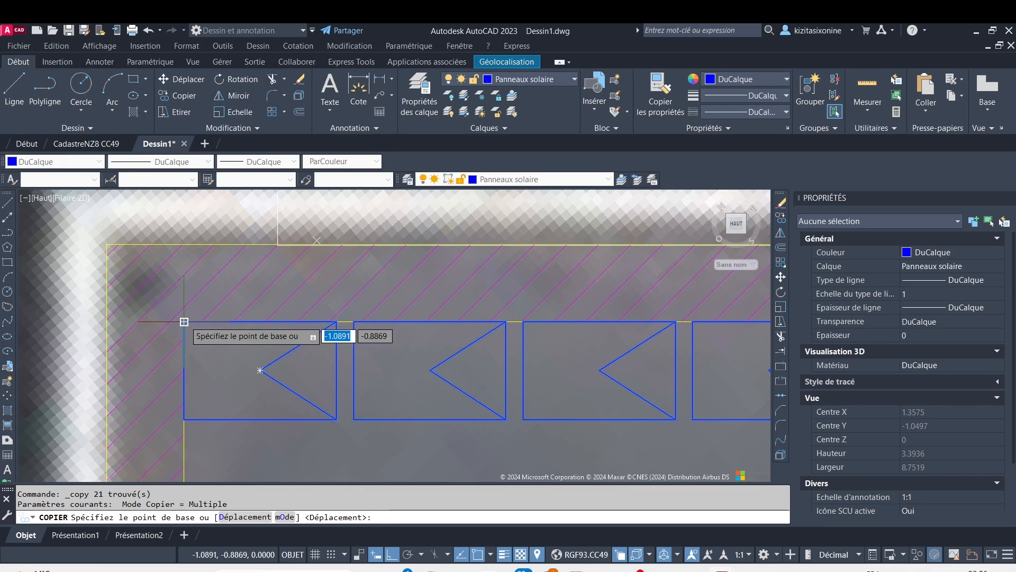
click(184, 321)
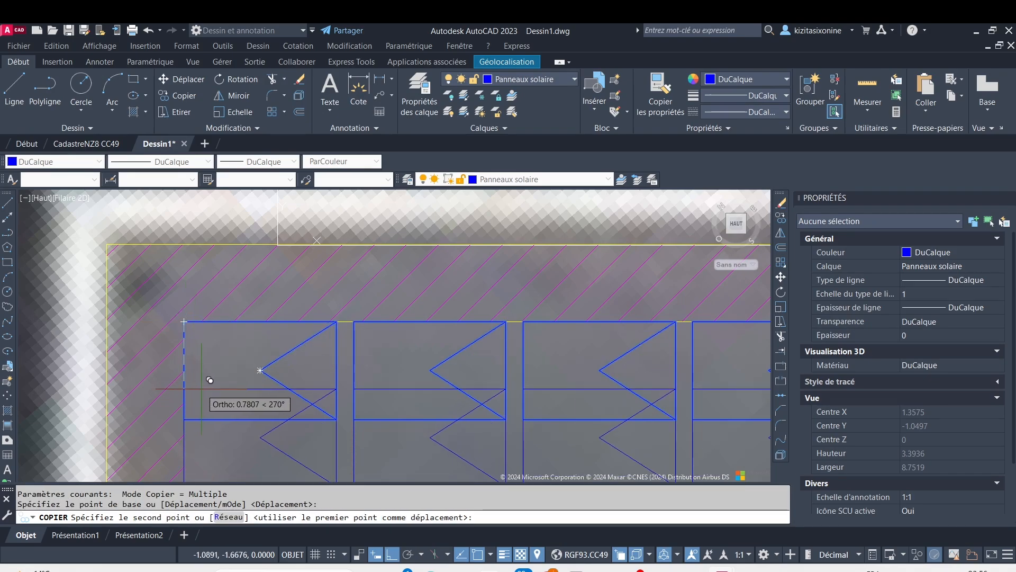
text(150)
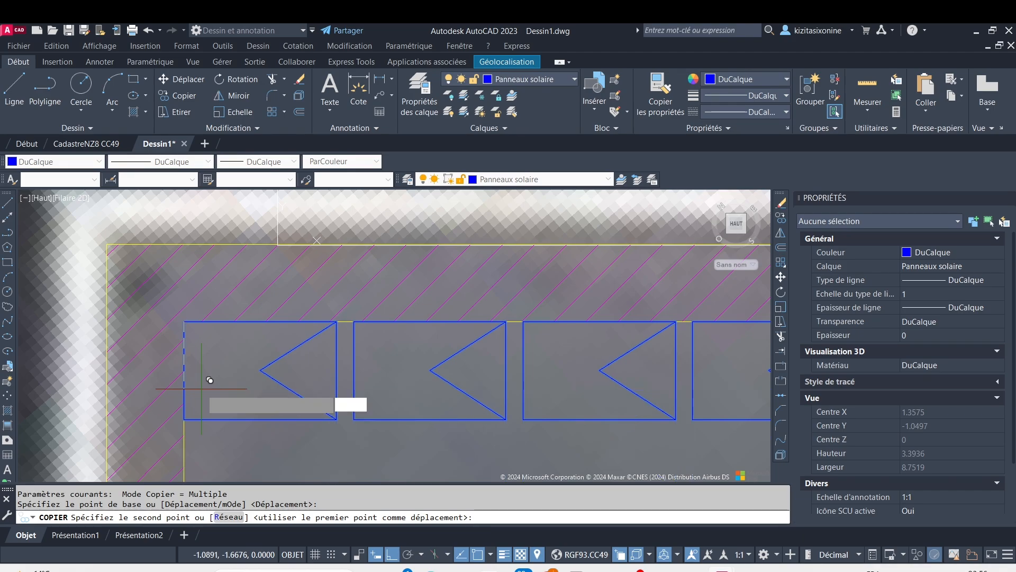
key(Return)
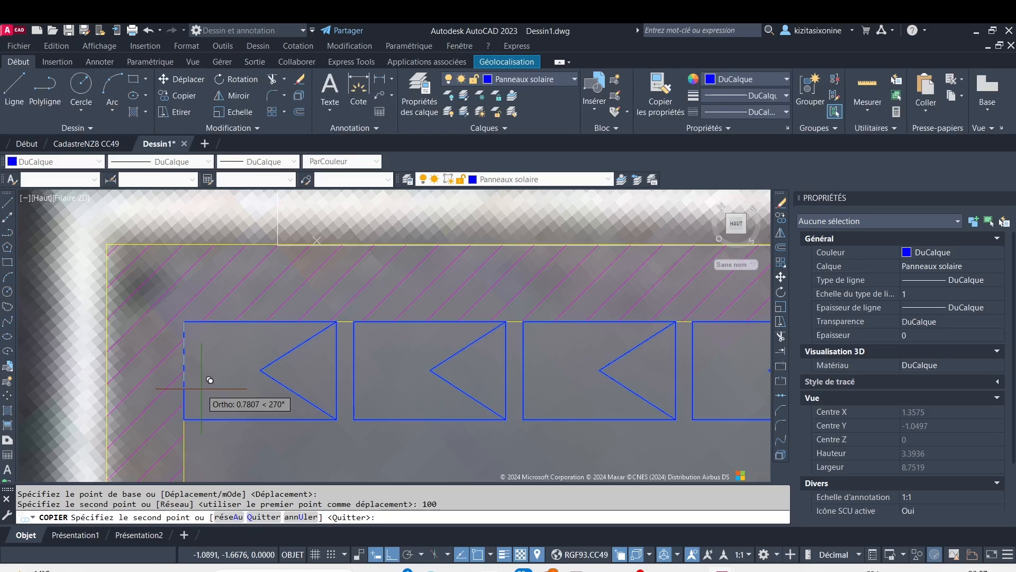
Try to add a second copy of the panel row 1.337 below the original and end the copying
text(1.33)
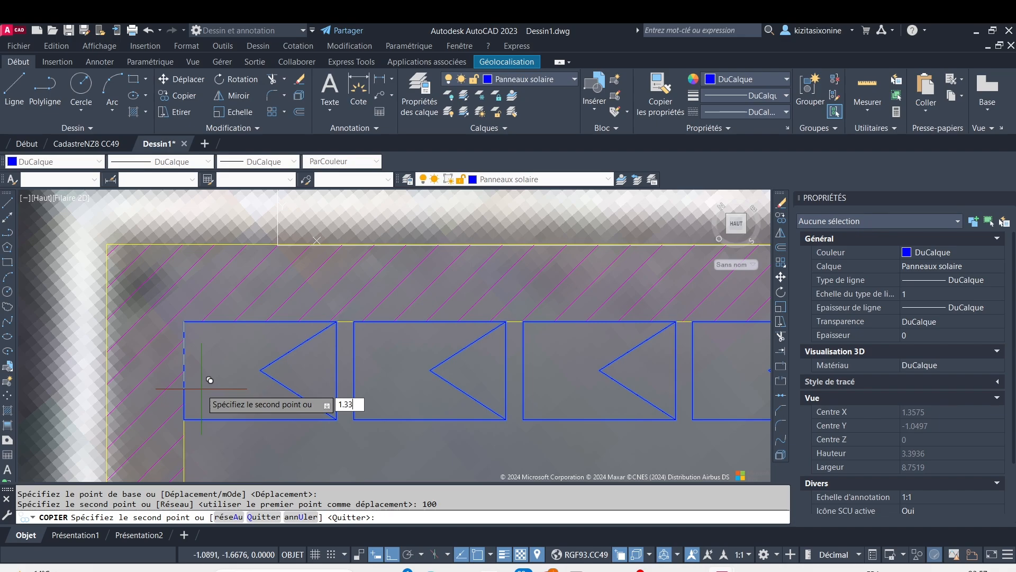
text(7)
key(Return)
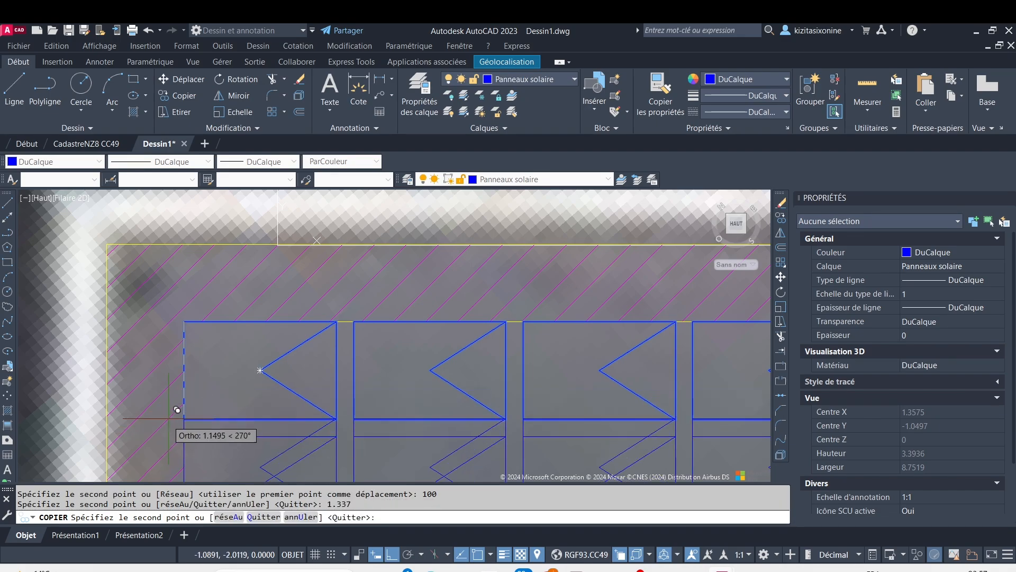
middle_drag(172, 418, 195, 346)
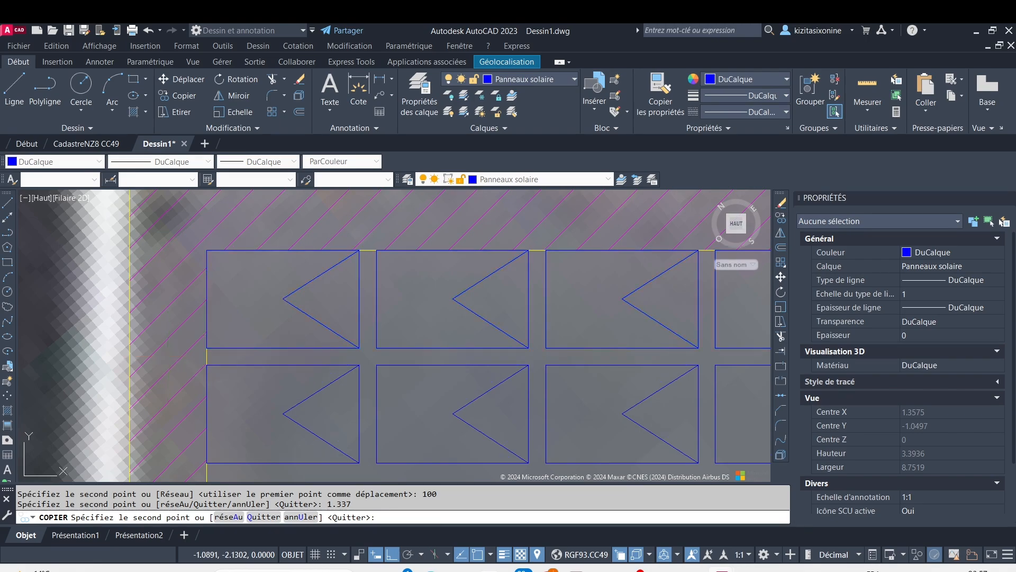
key(Return)
Undo the copies made of the upper panel row
scroll(374, 377, down, 8)
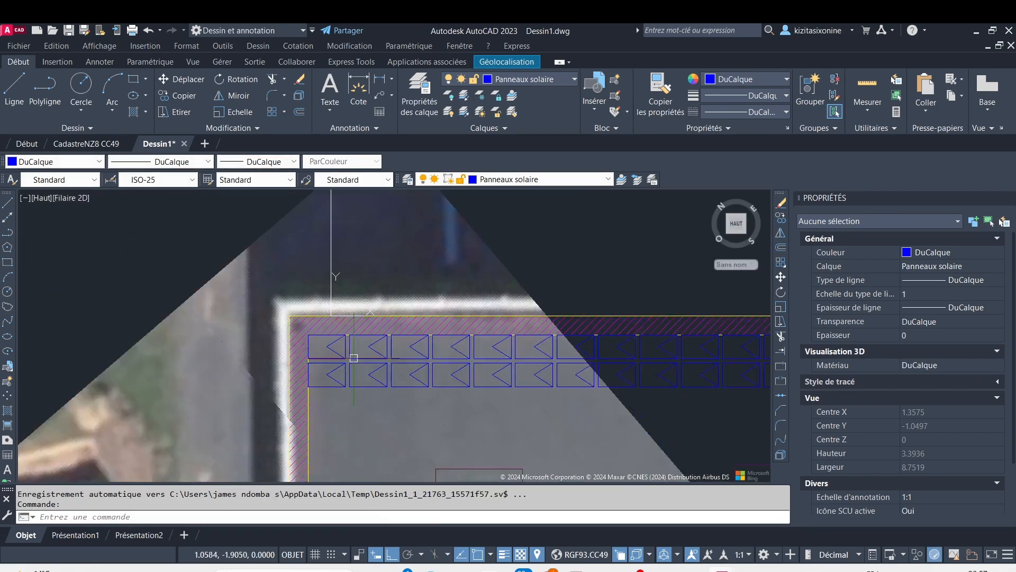
scroll(390, 383, up, 2)
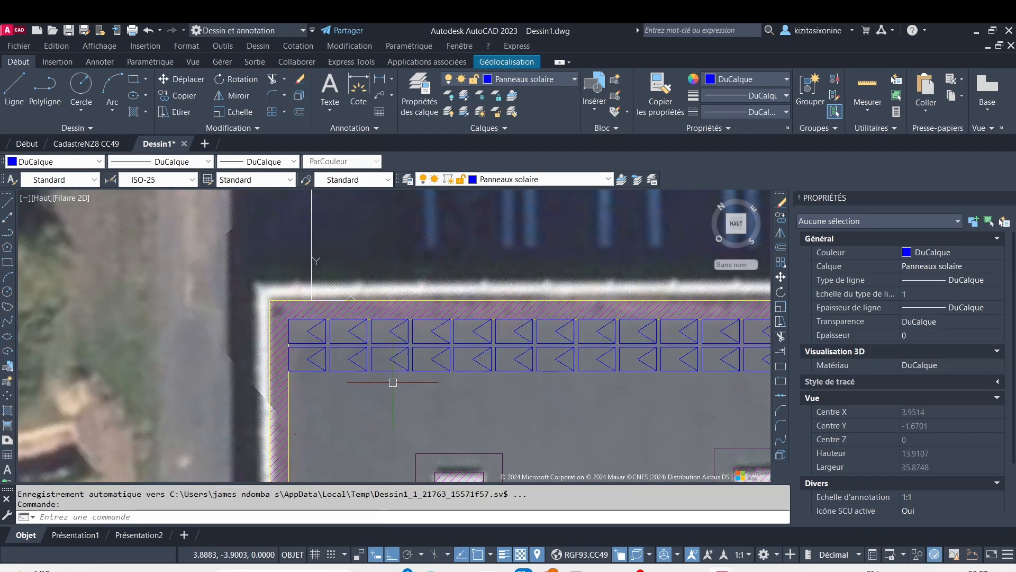
scroll(402, 385, up, 6)
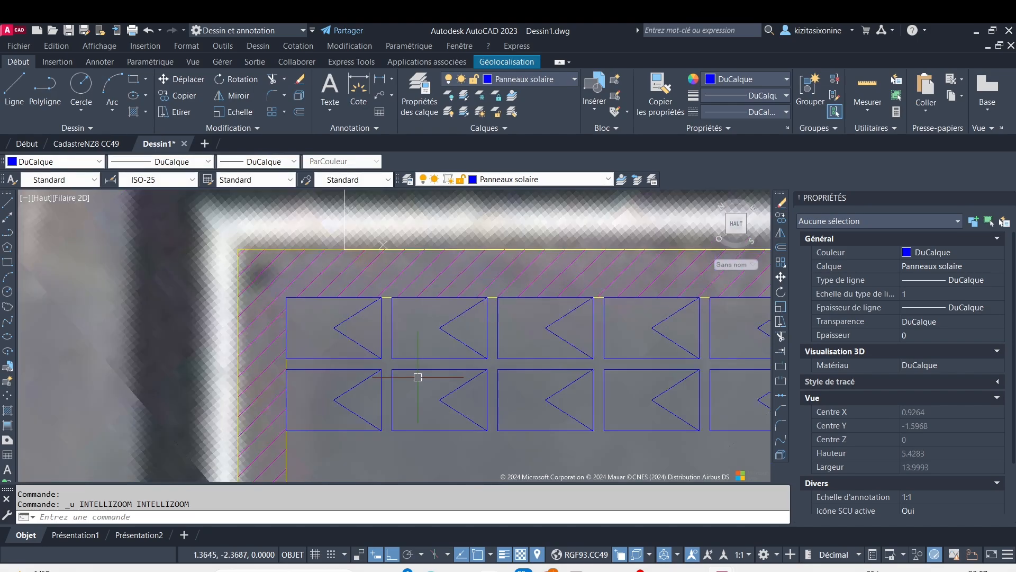
key(ctrl+z)
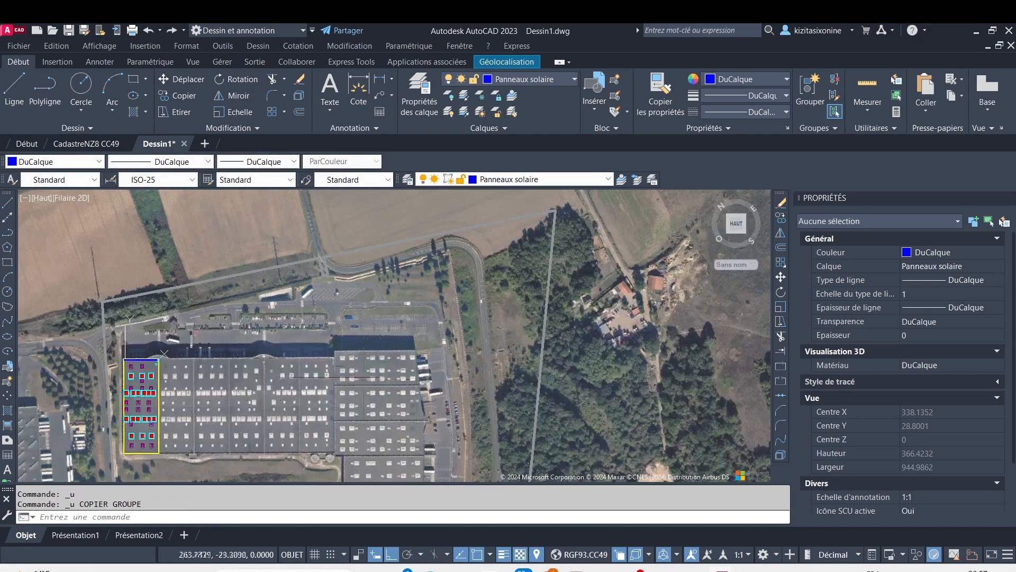
Copy the whole upper panel row from its upper-left corner as a downward vertical array of 100 items spaced 1.337
scroll(157, 390, up, 6)
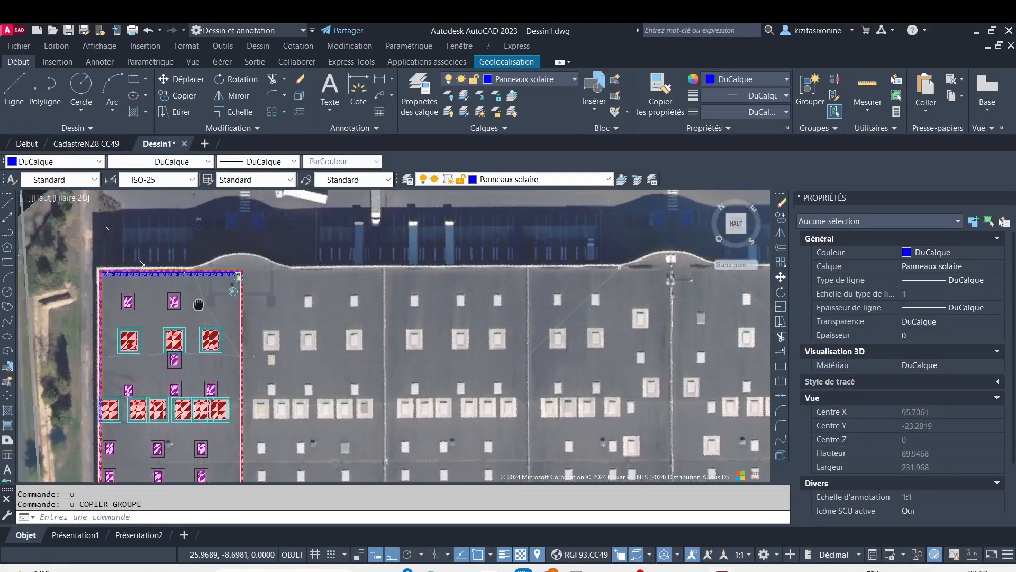
scroll(432, 372, up, 6)
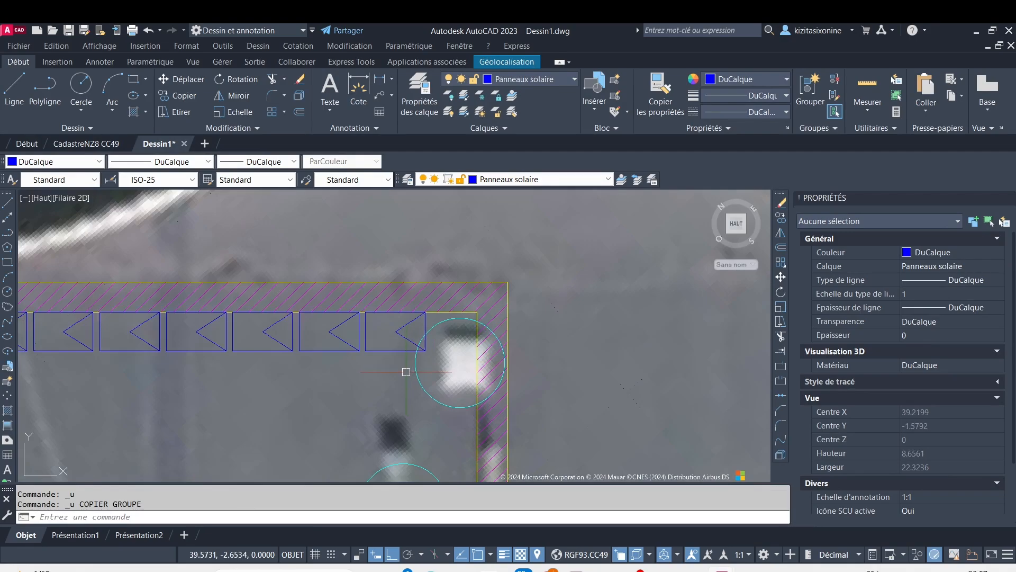
click(401, 383)
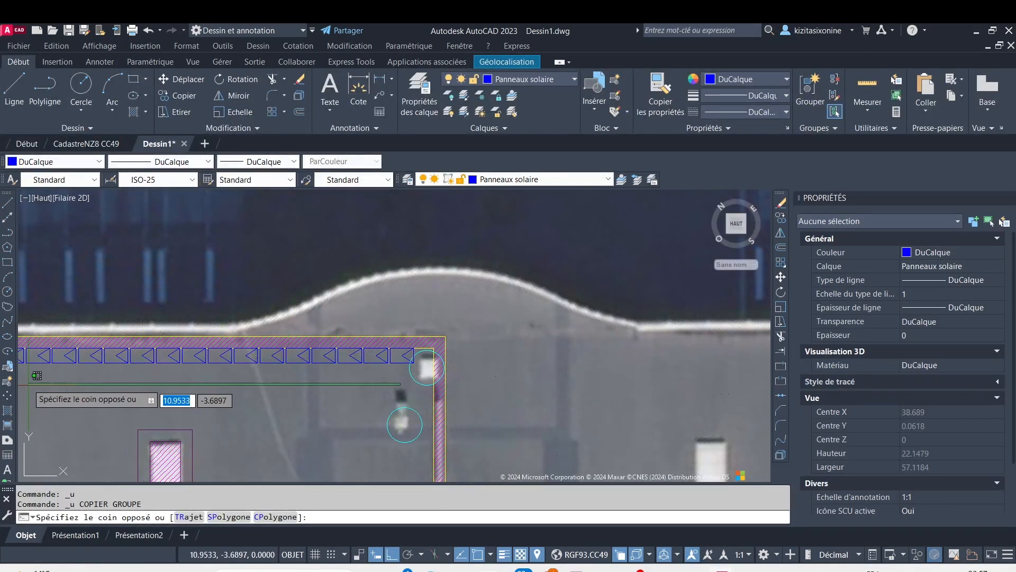
click(45, 351)
scroll(318, 360, down, 3)
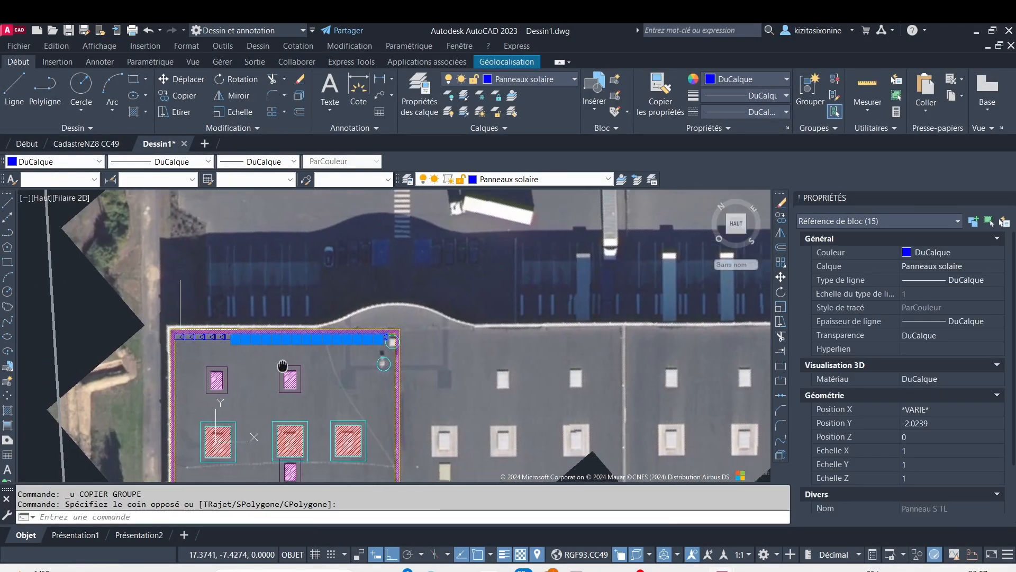
middle_drag(255, 338, 305, 337)
scroll(305, 338, up, 4)
click(246, 367)
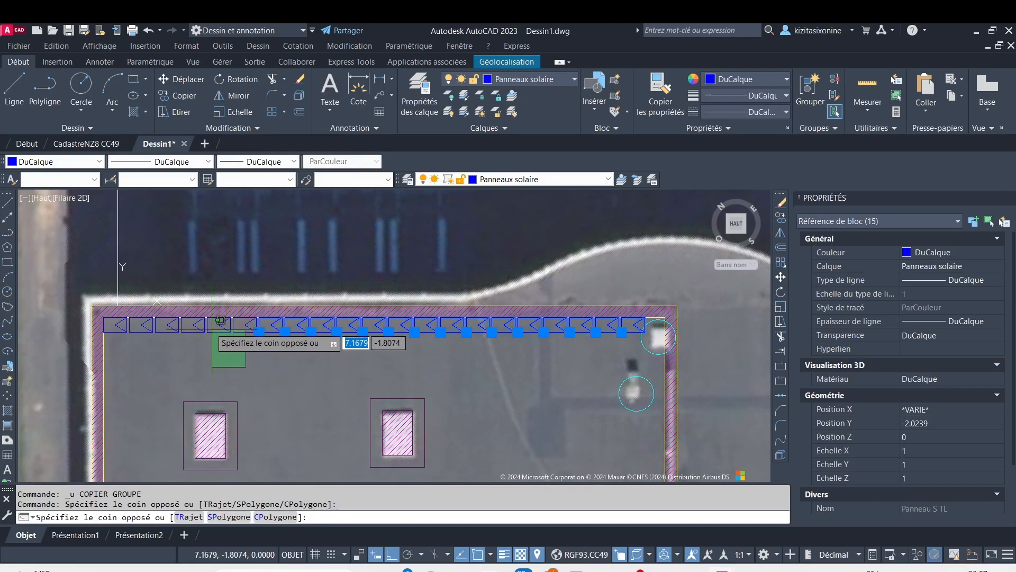
click(116, 332)
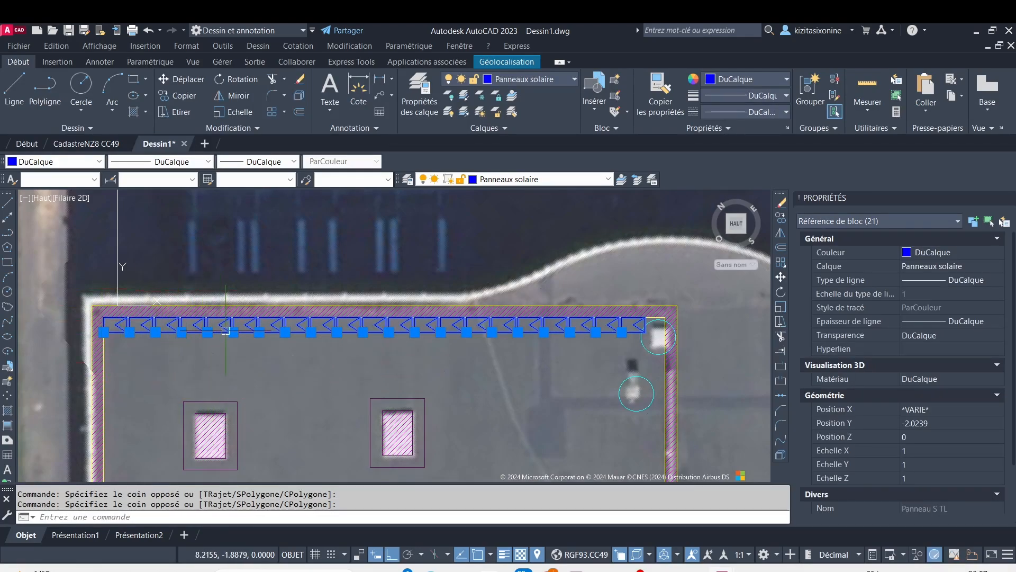
middle_drag(226, 332, 387, 334)
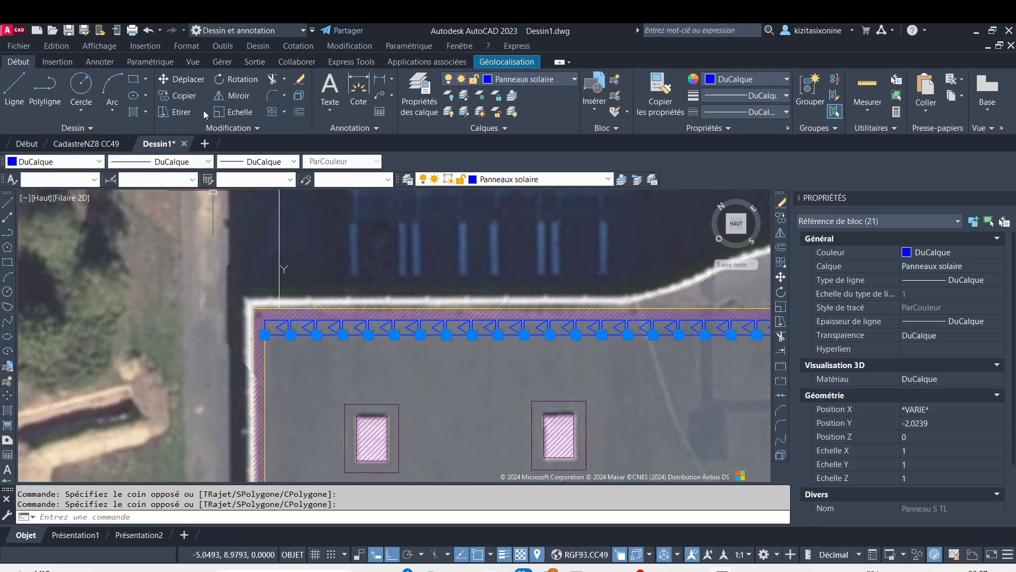
click(184, 96)
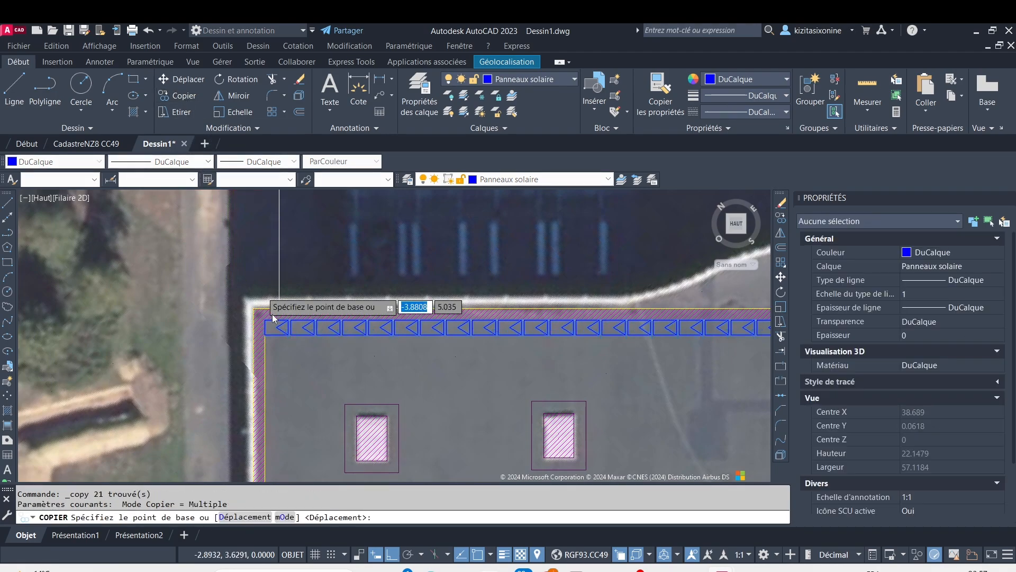
scroll(272, 318, up, 2)
scroll(273, 317, up, 4)
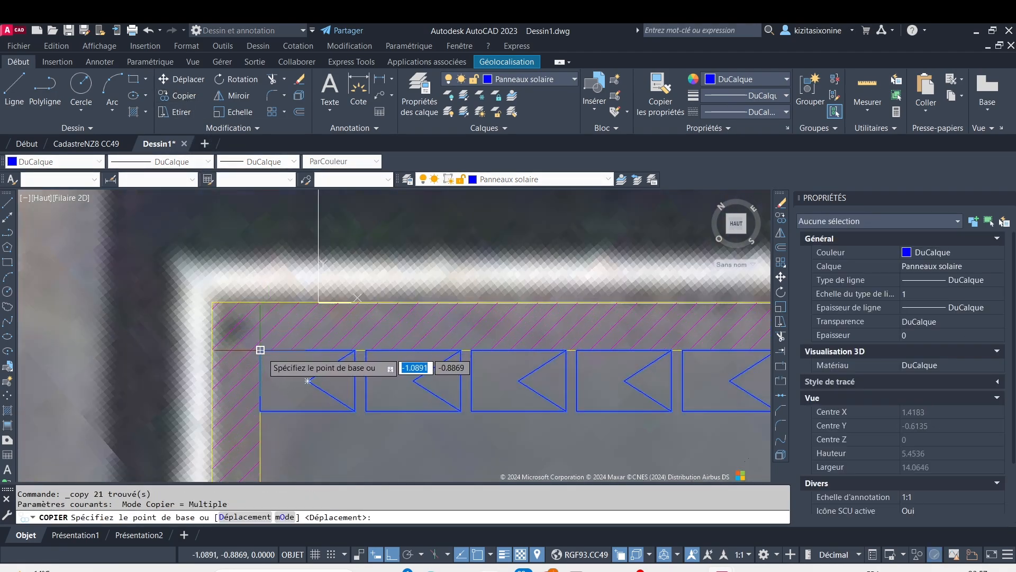
click(260, 350)
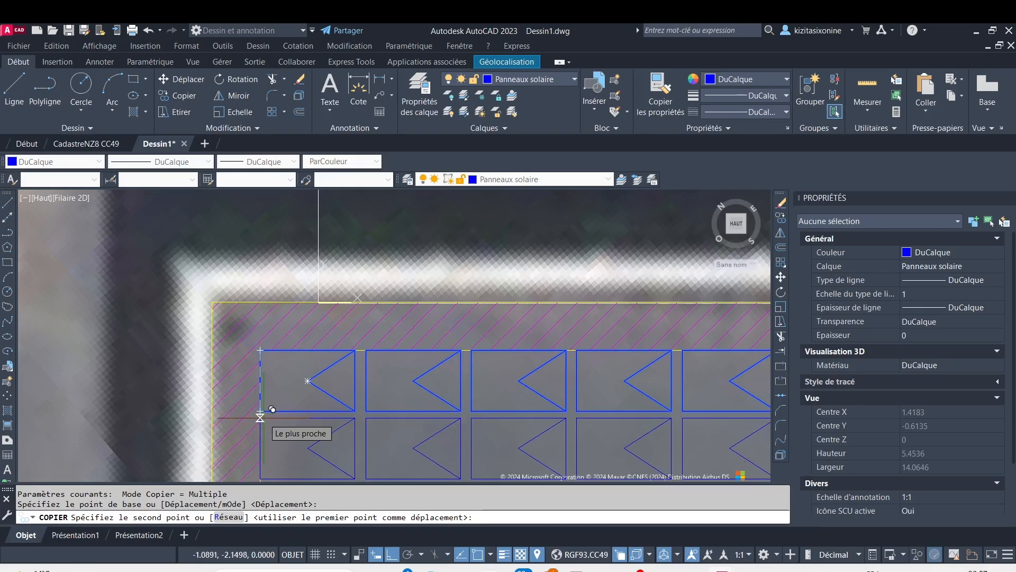
click(229, 517)
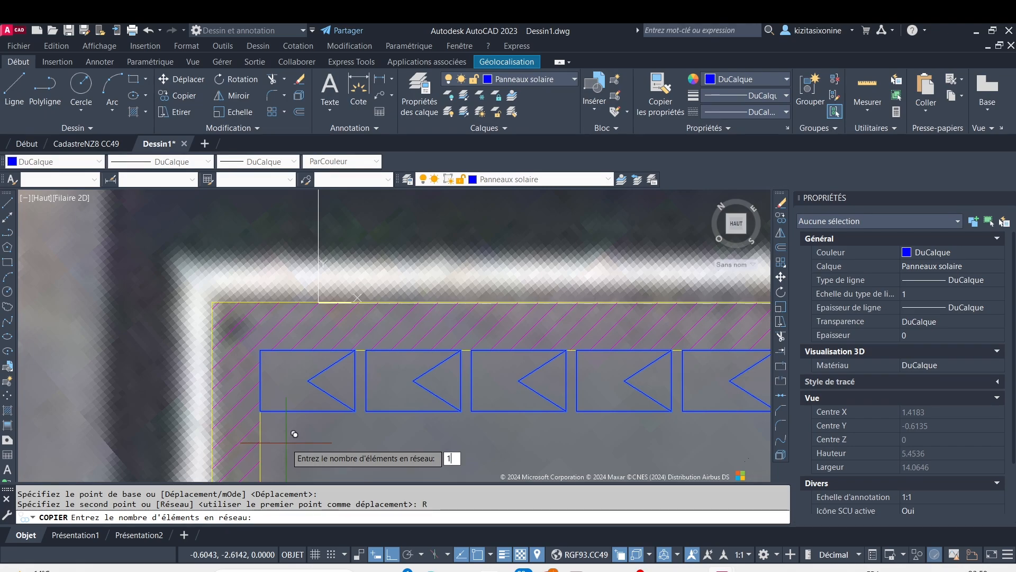
text(100)
key(Return)
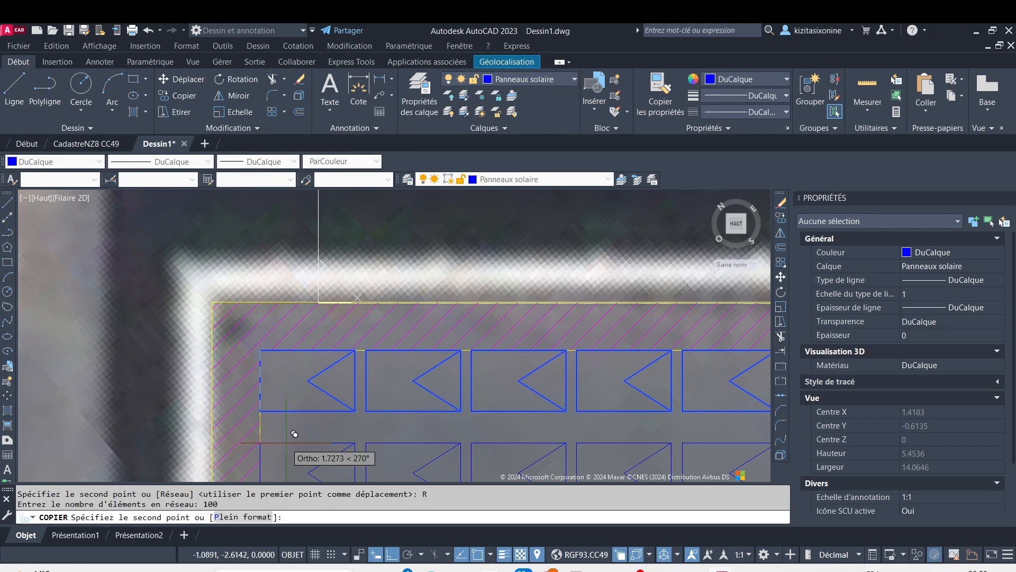
scroll(295, 434, down, 5)
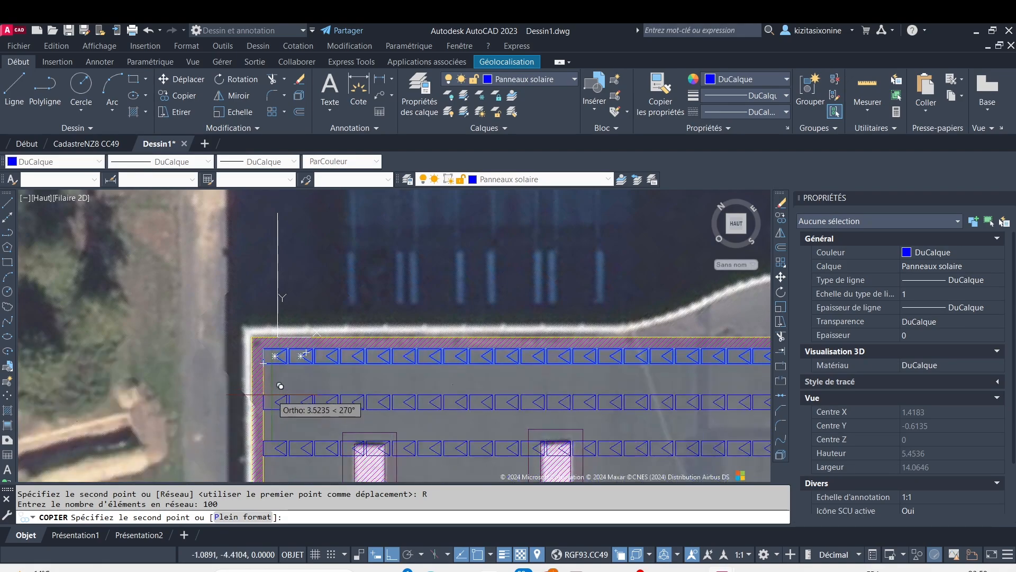
key(F8)
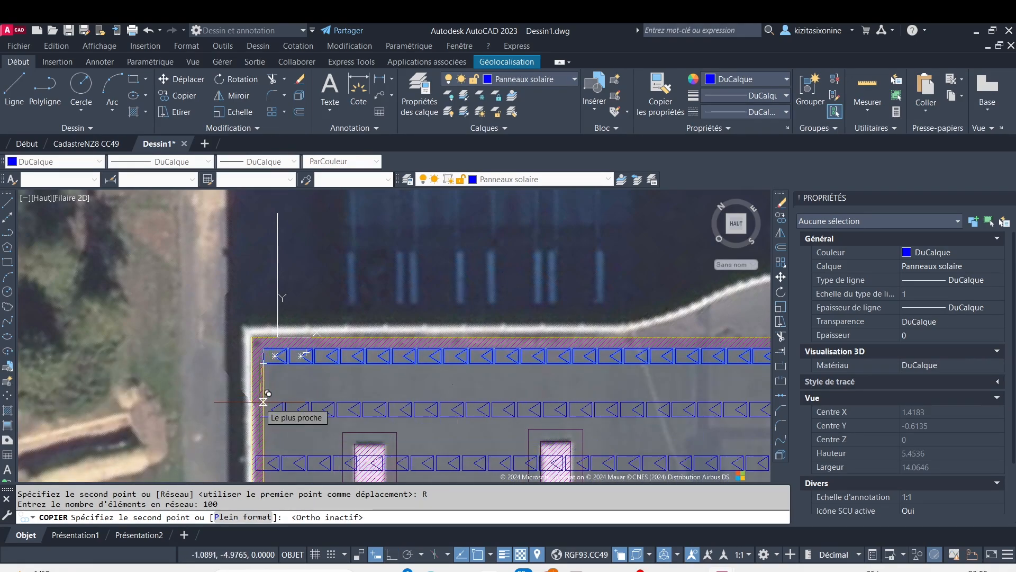
key(F8)
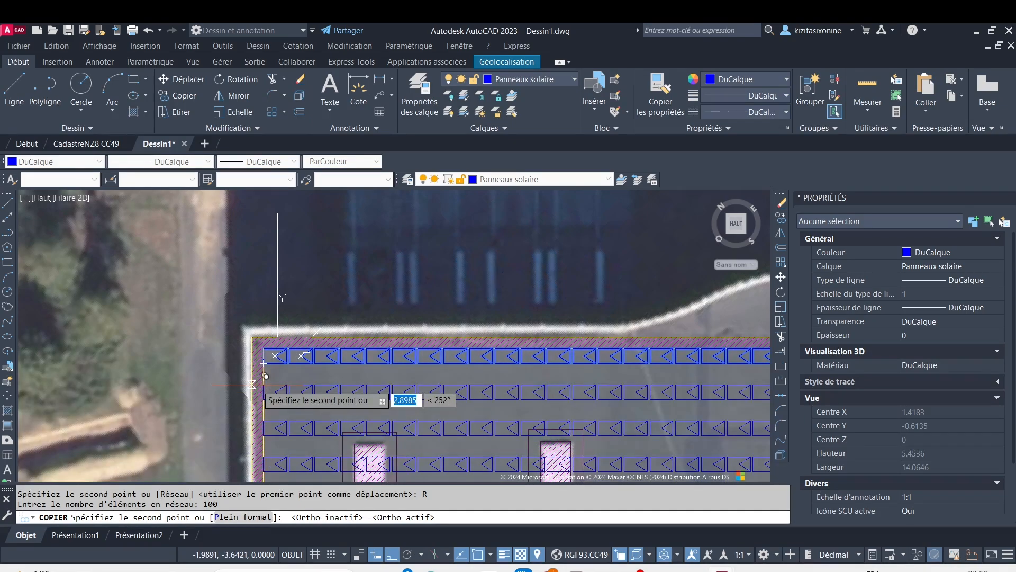
text(1.)
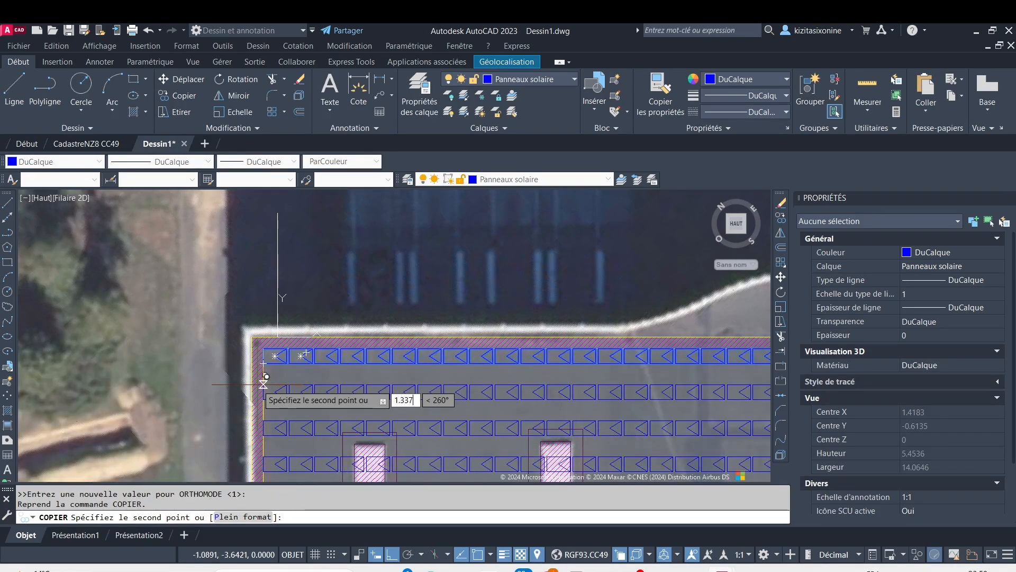
text(337)
key(Return)
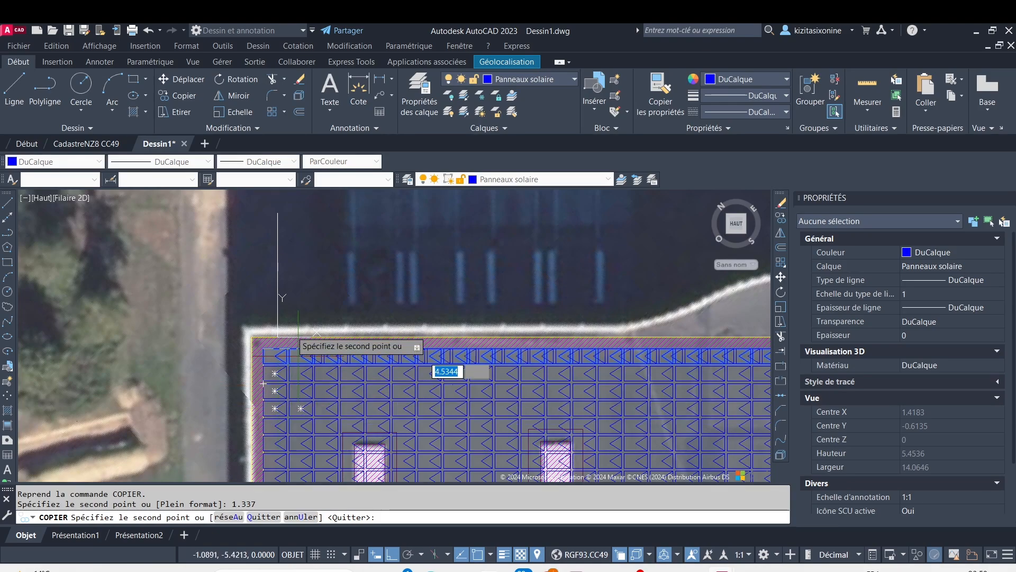
End the copying and erase the surplus panel rows that extend past the roof's lower edge onto the ground
key(Escape)
scroll(274, 337, down, 6)
middle_drag(360, 403, 394, 244)
scroll(419, 338, down, 2)
middle_drag(451, 434, 425, 374)
scroll(425, 374, up, 4)
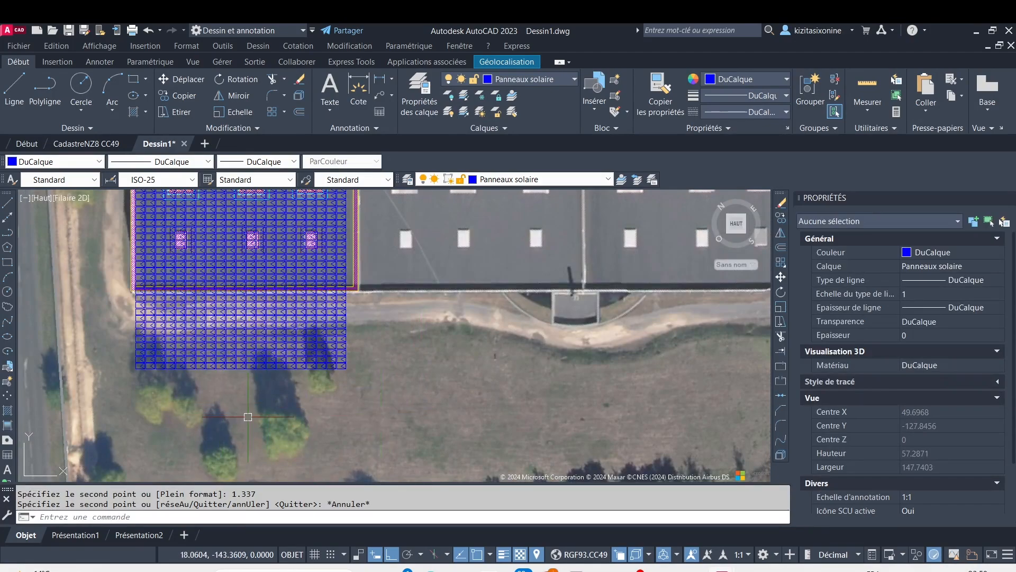
click(400, 419)
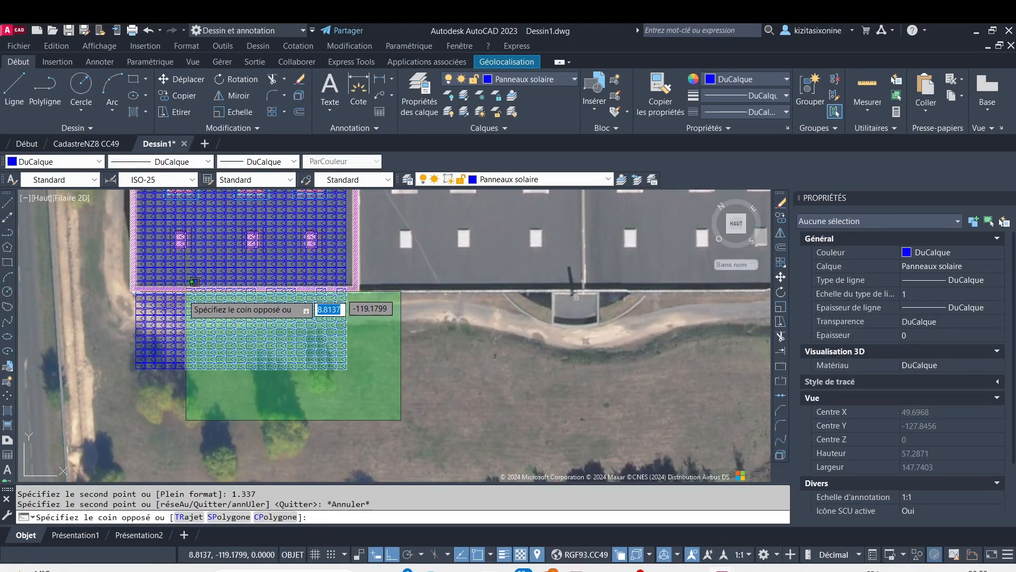
click(113, 303)
key(Delete)
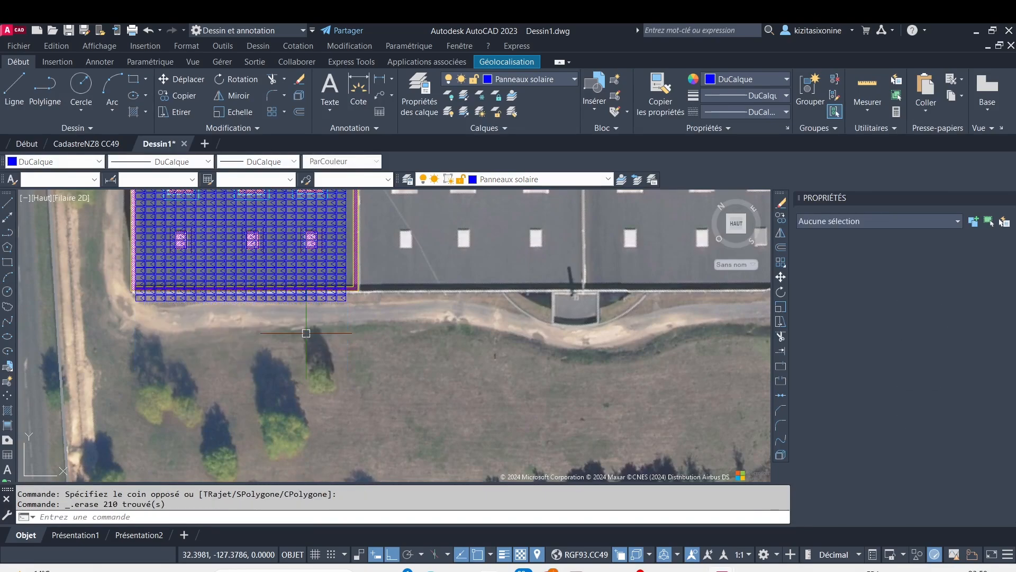
Erase the two leftover panel rows beyond the lower roof edge together with the leftmost panel overlapping the lower setback
scroll(173, 303, up, 3)
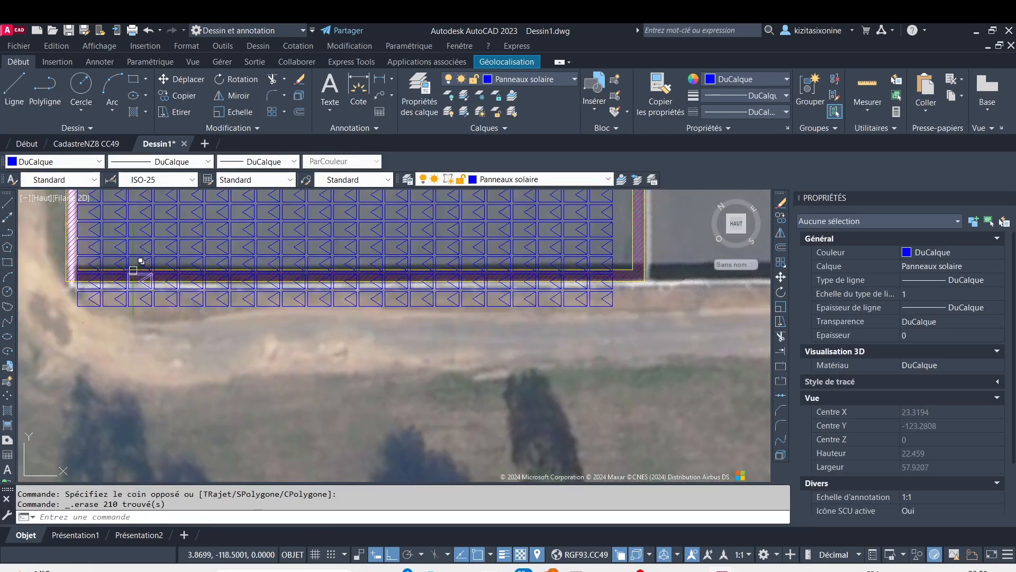
click(100, 261)
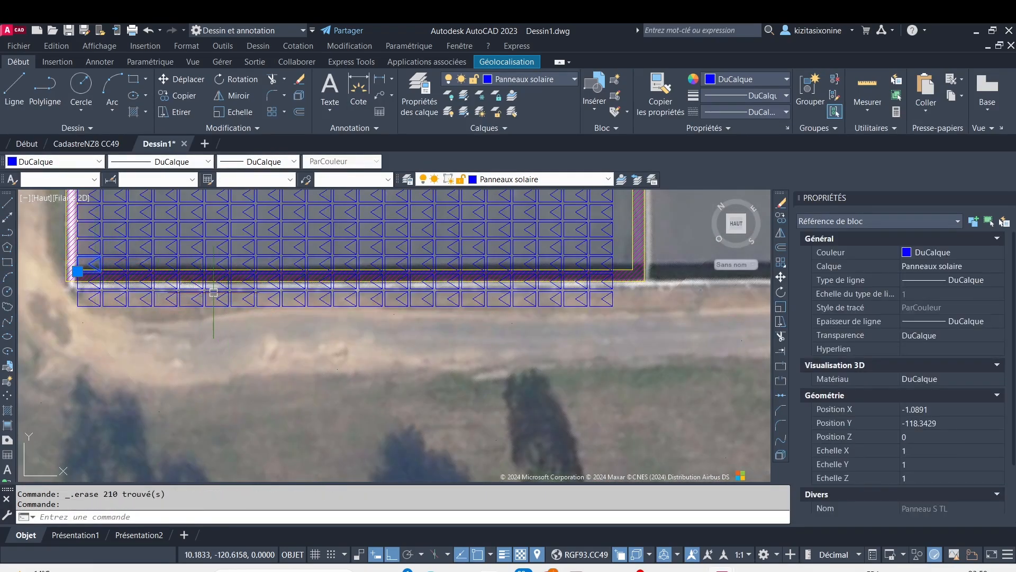
click(103, 261)
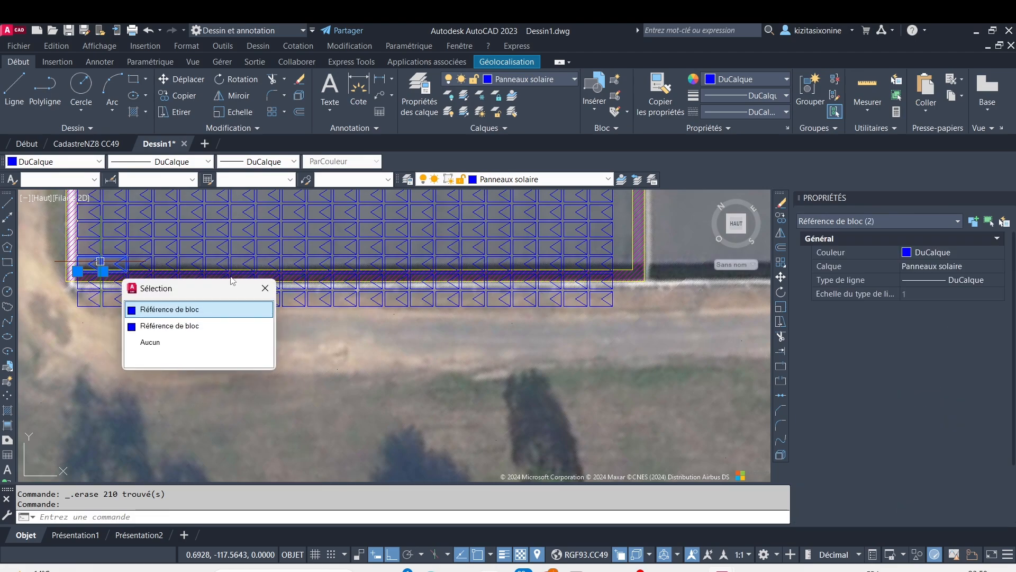
click(263, 293)
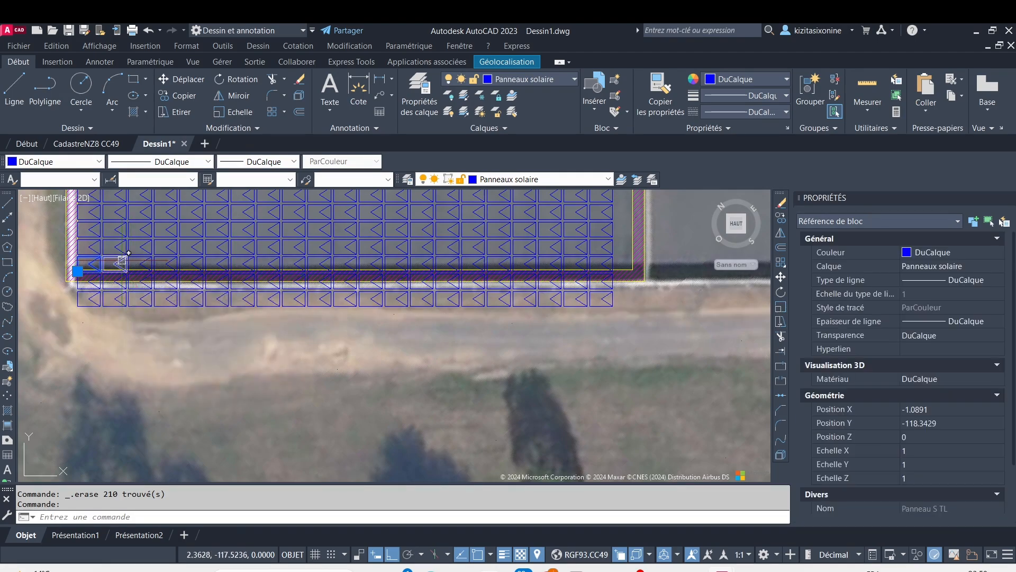
click(40, 259)
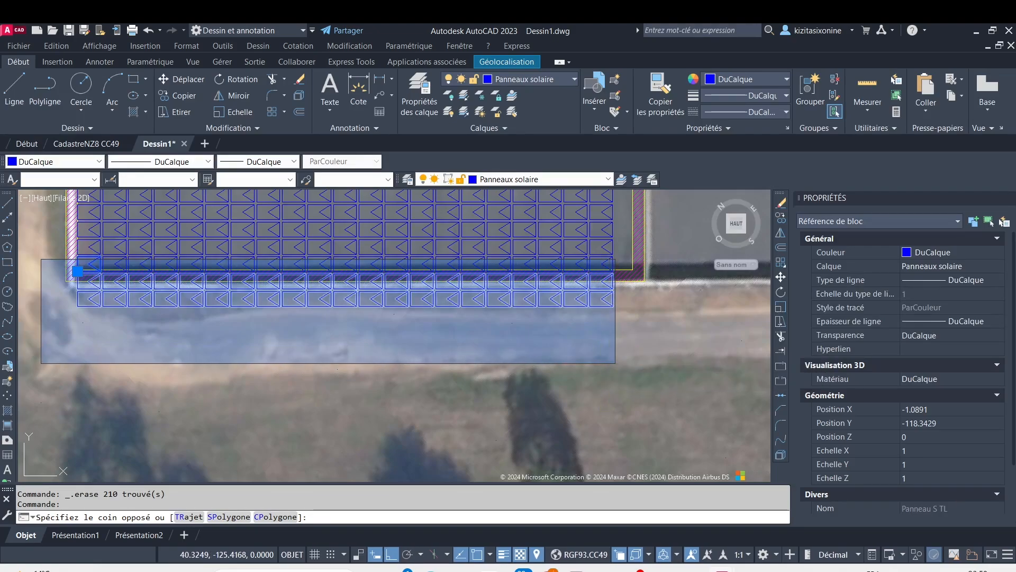
click(614, 365)
key(Delete)
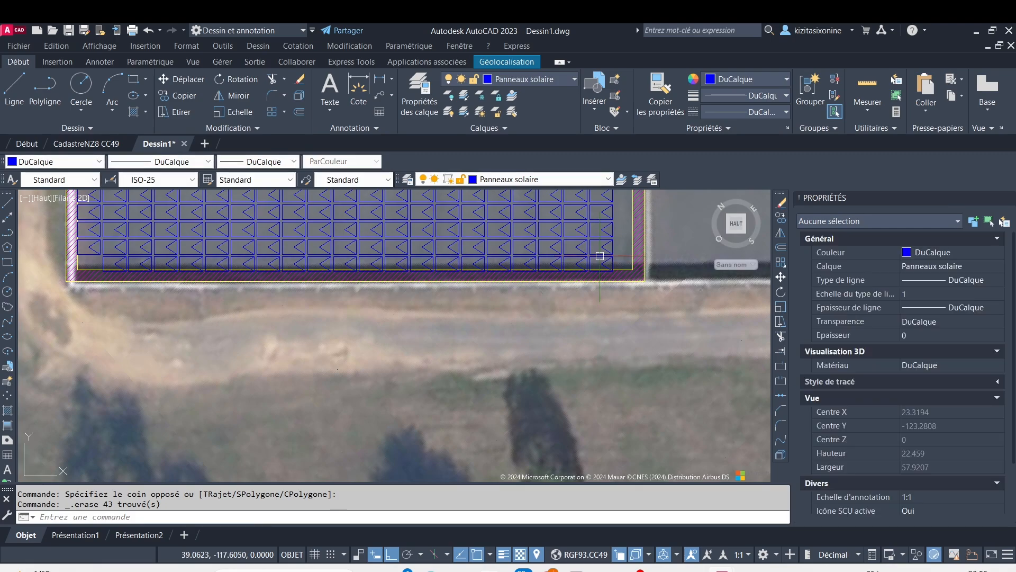
Examine where the bottom panel row meets the hatched setback strip along the lower roof edge
scroll(616, 271, up, 6)
scroll(592, 252, up, 4)
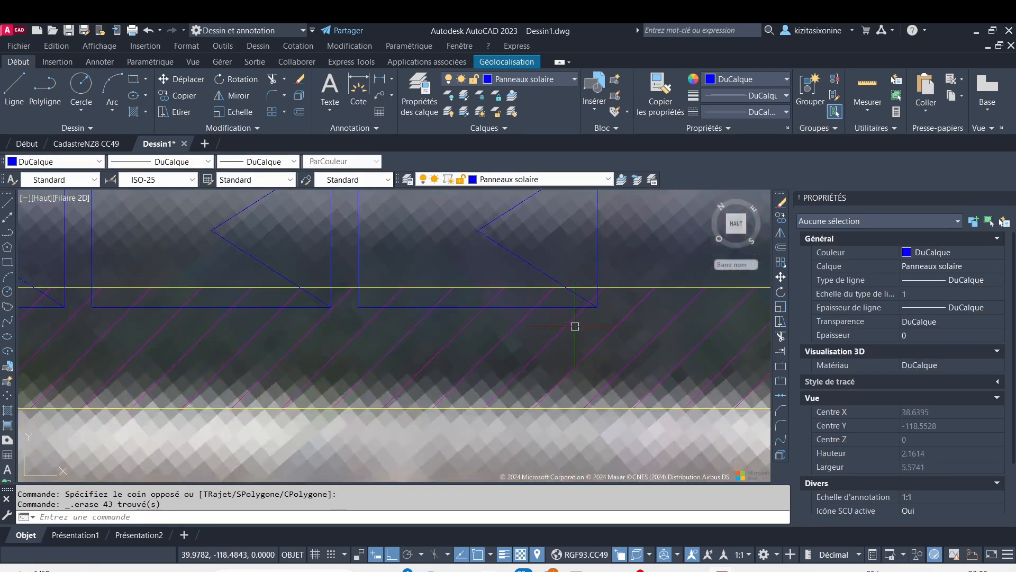
scroll(613, 279, down, 6)
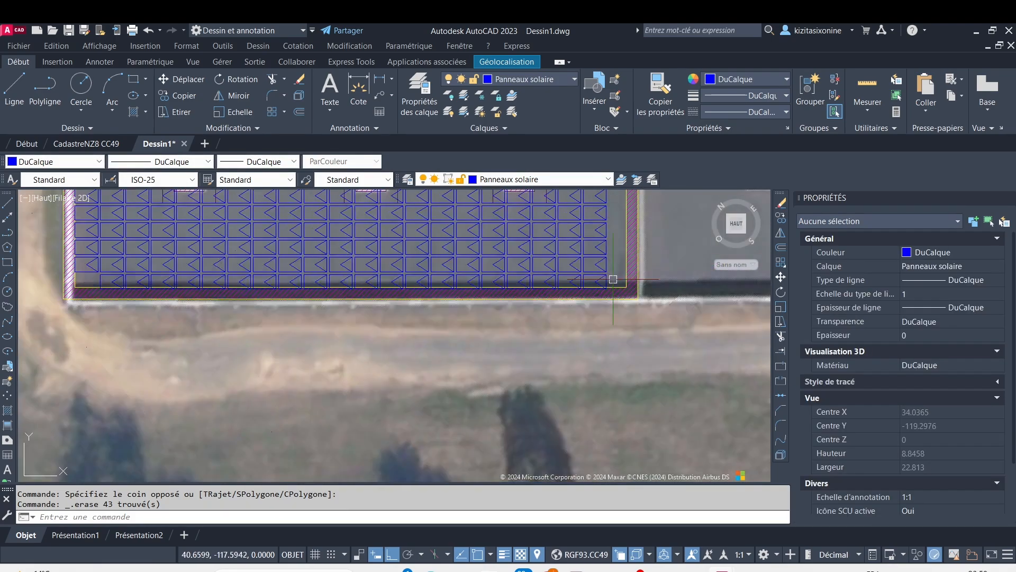
scroll(115, 284, up, 4)
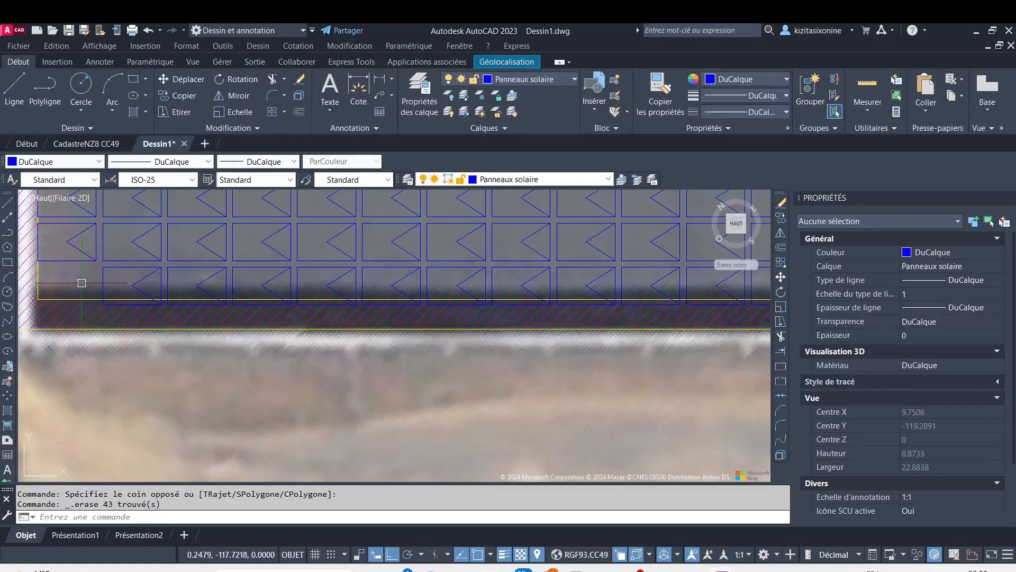
click(83, 284)
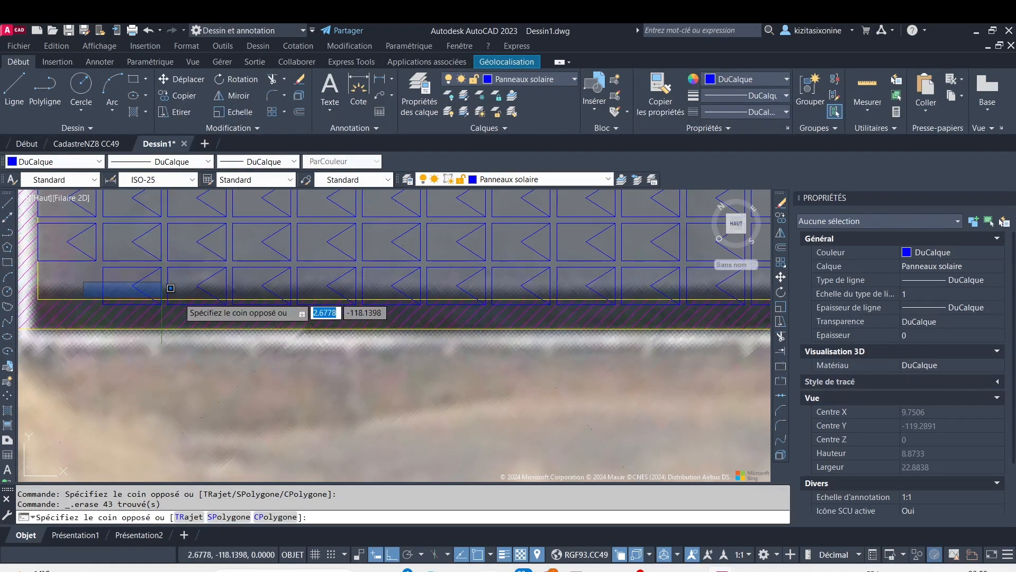
click(598, 280)
scroll(579, 286, down, 2)
scroll(579, 286, down, 4)
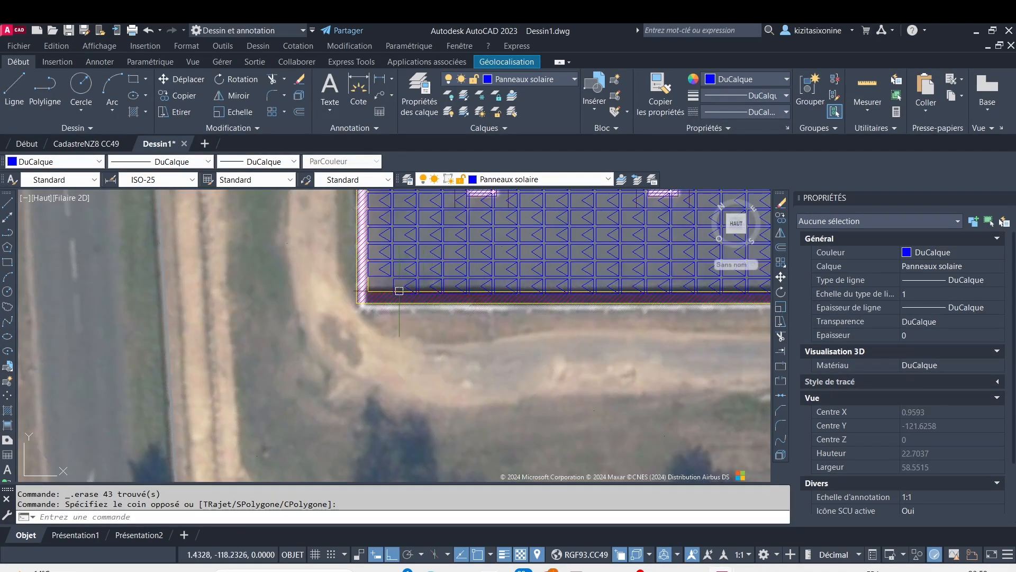
scroll(453, 328, down, 5)
scroll(519, 359, up, 5)
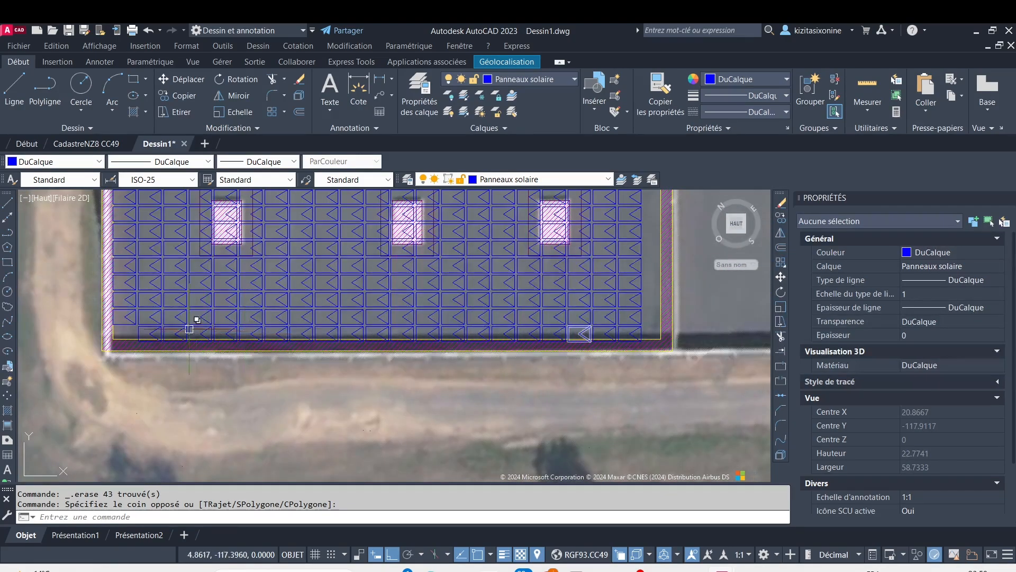
Erase the leftmost remaining panel of the bottom row that overlaps the lower setback
click(147, 331)
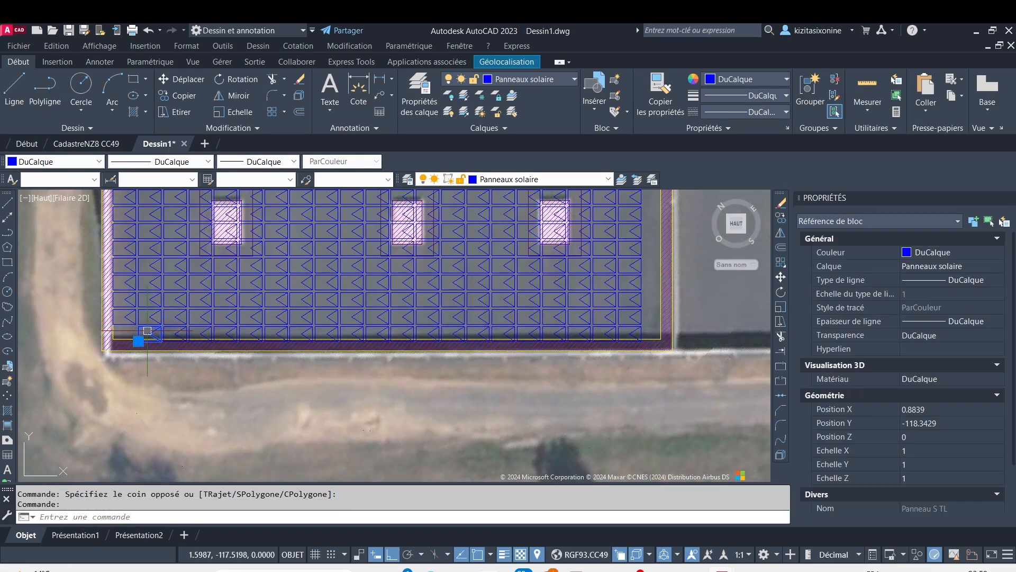
key(Delete)
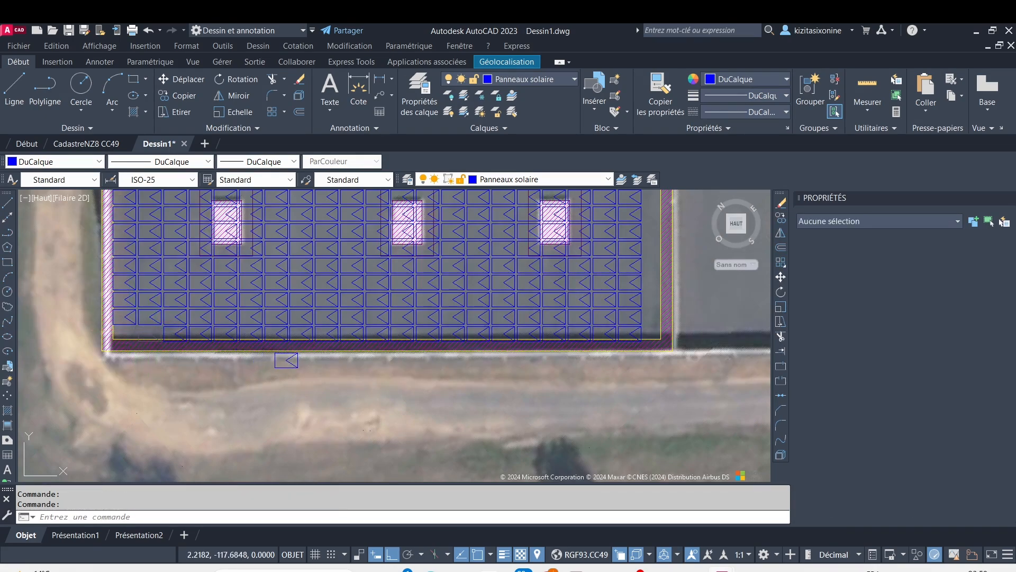
click(291, 361)
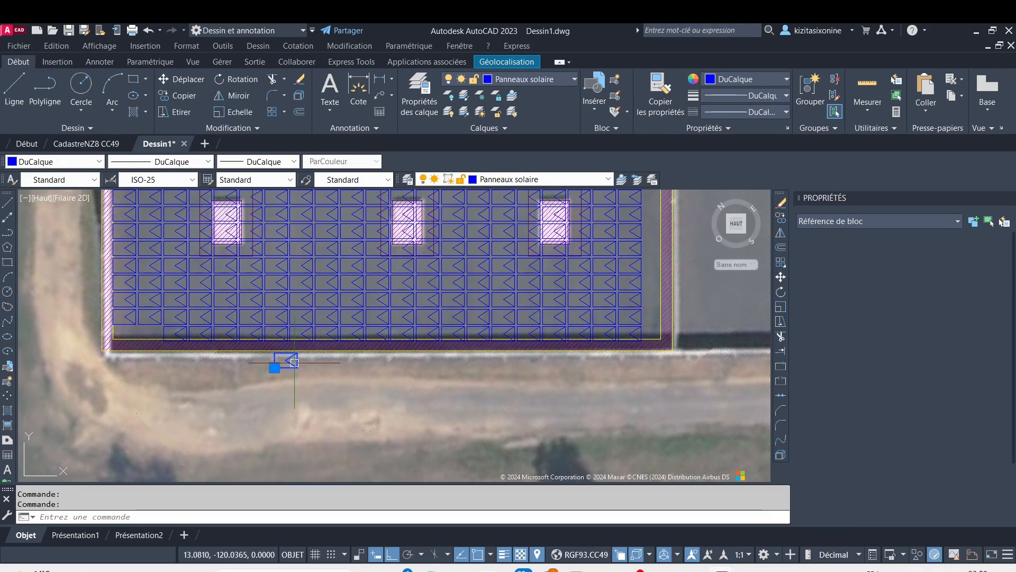
key(Delete)
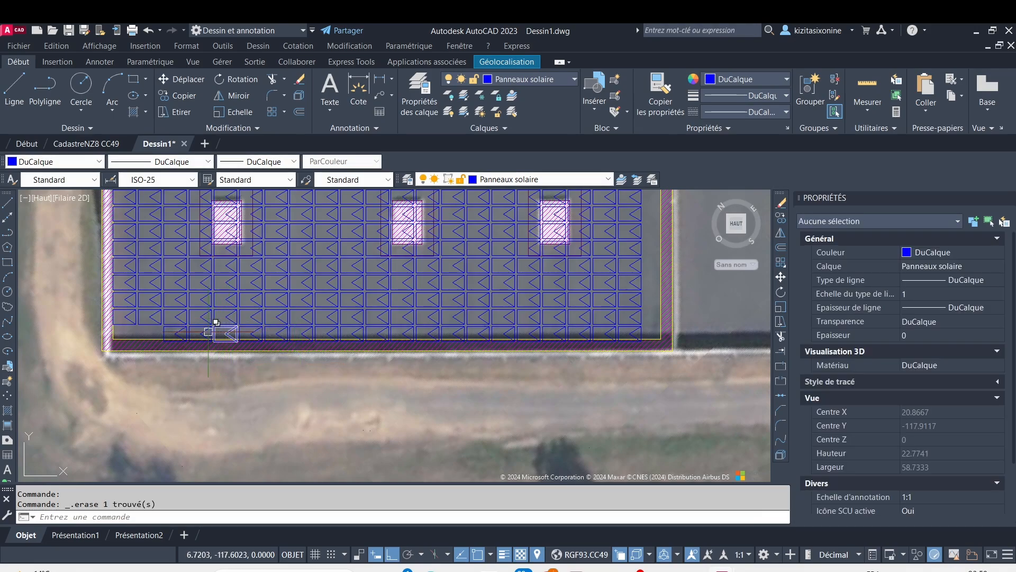
Erase all the remaining panels of the bottom row that overlap the lower setback strip
scroll(208, 331, up, 6)
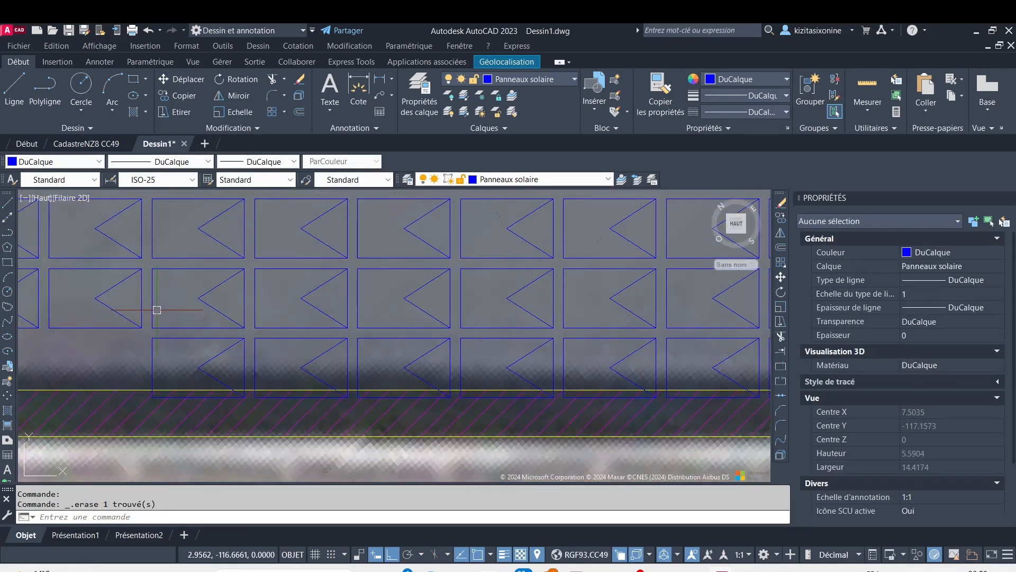
click(158, 308)
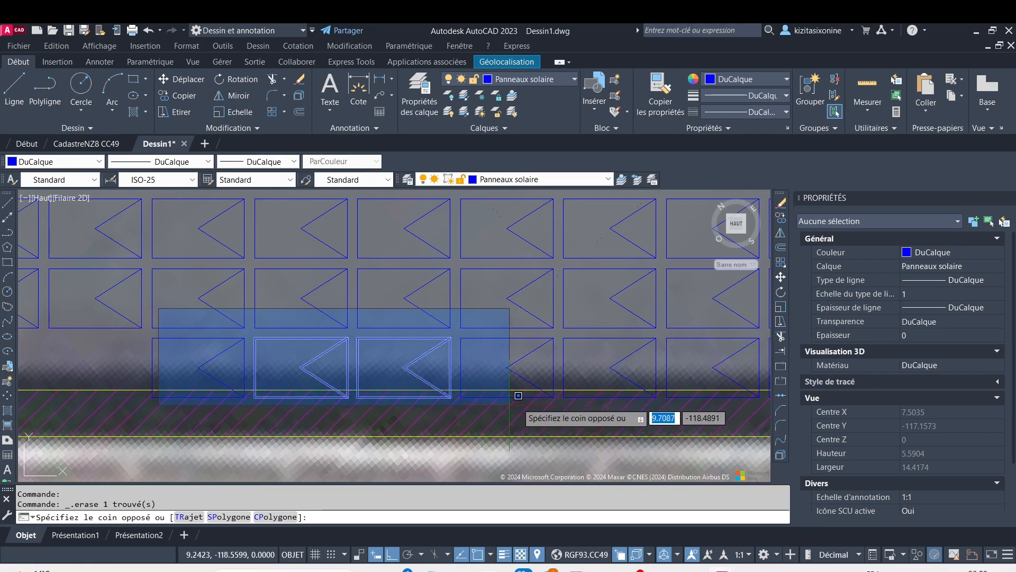
scroll(518, 396, down, 10)
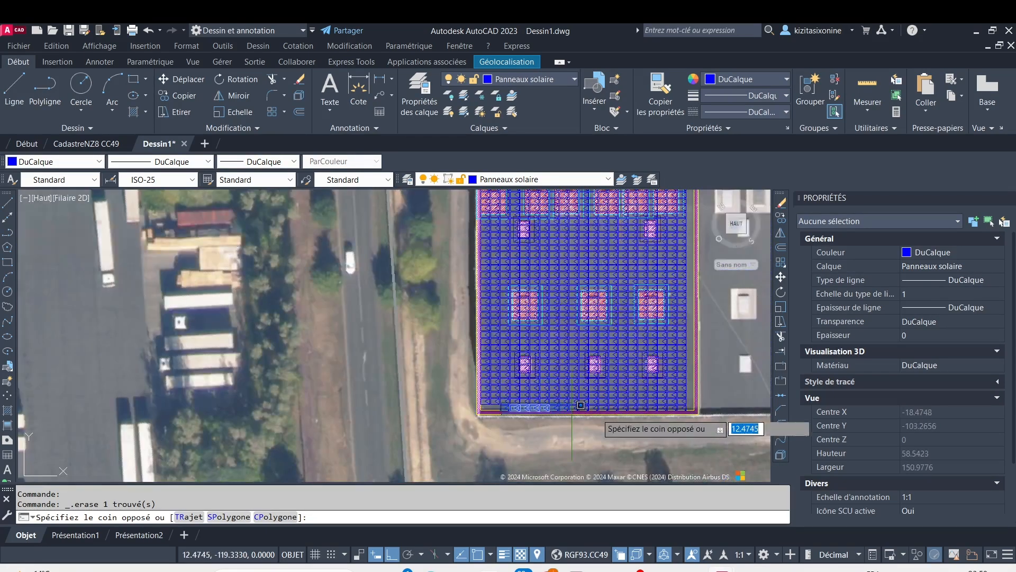
click(706, 433)
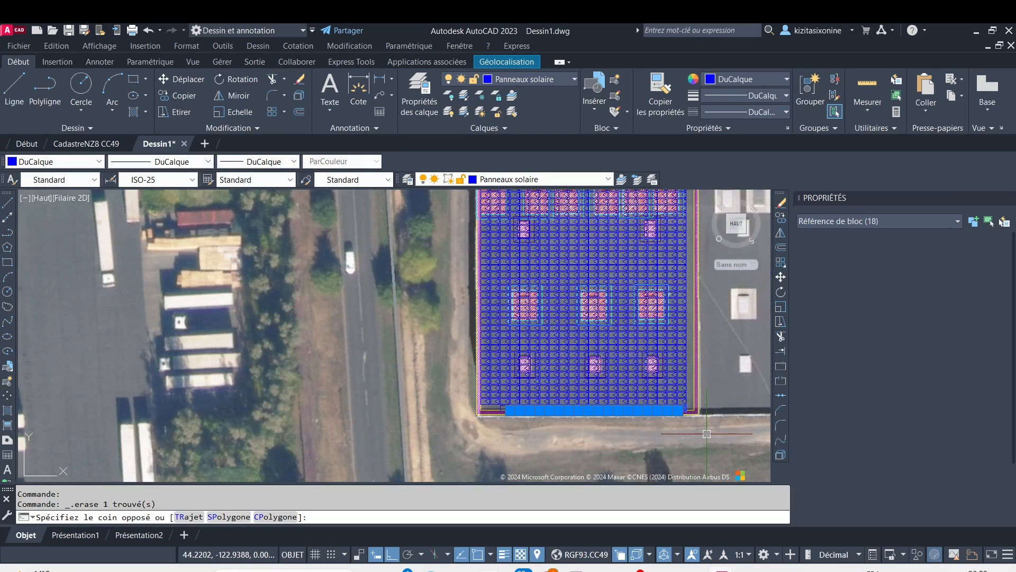
key(Delete)
scroll(518, 398, up, 6)
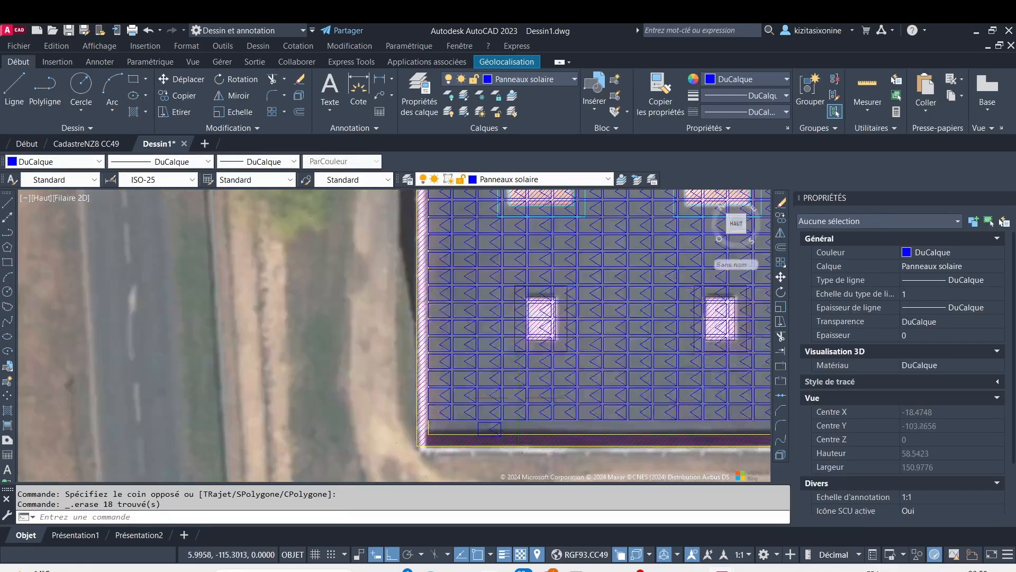
scroll(518, 397, up, 2)
click(488, 439)
key(Delete)
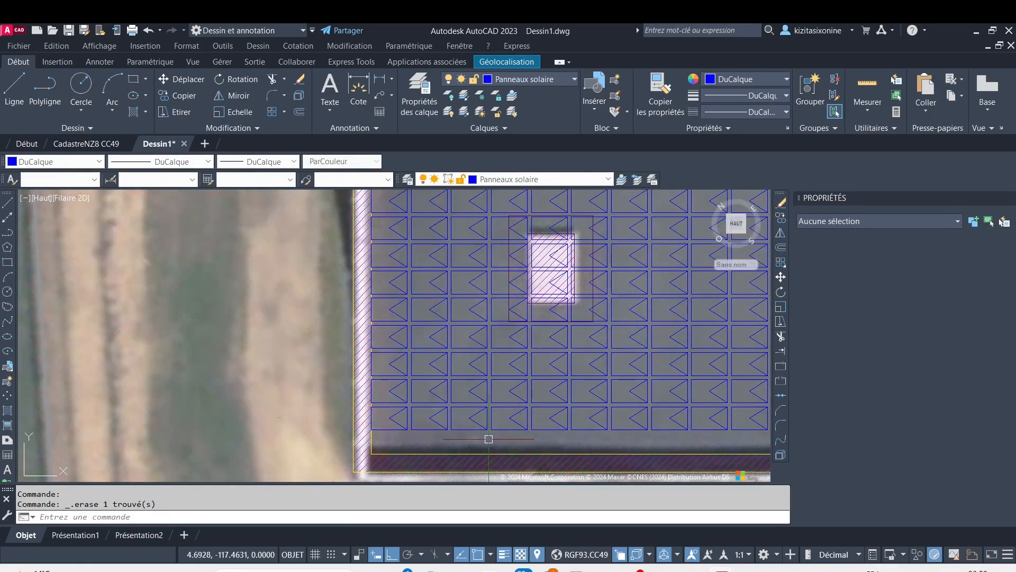
Check the number of Panneau S TL blocks in the drawing's block quantity list and close it
scroll(551, 383, down, 5)
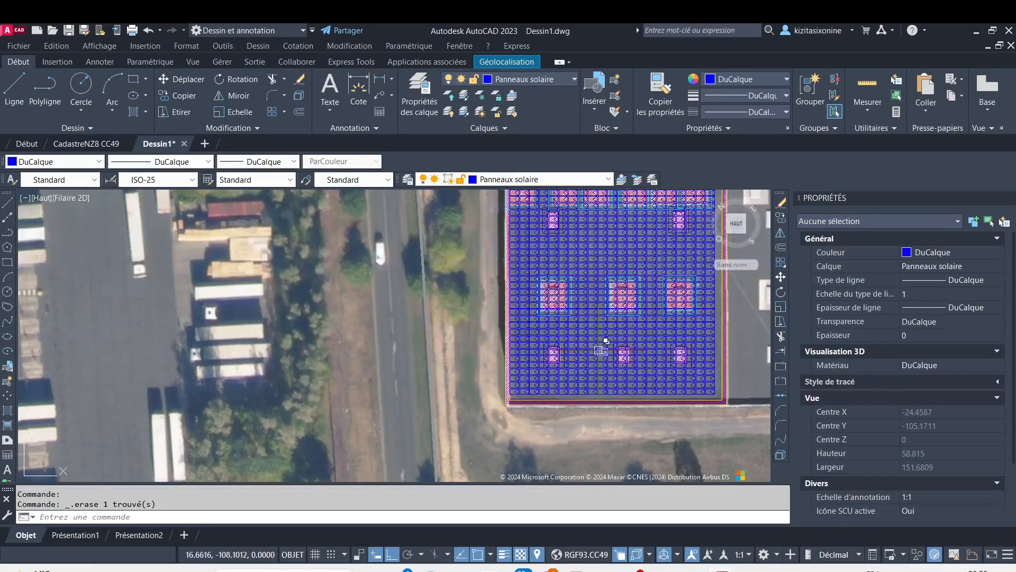
scroll(603, 341, down, 4)
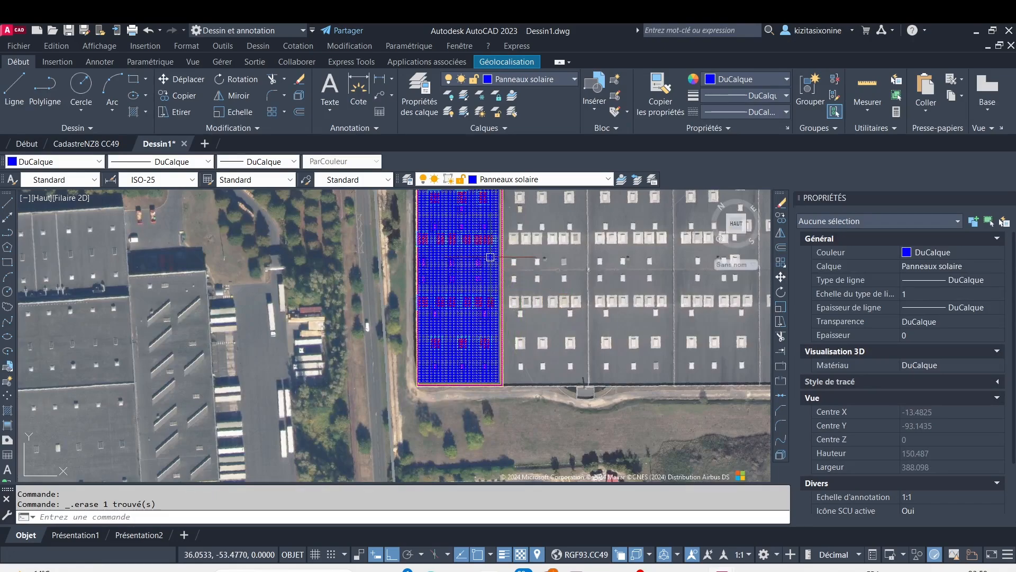
scroll(491, 257, down, 3)
scroll(458, 265, up, 5)
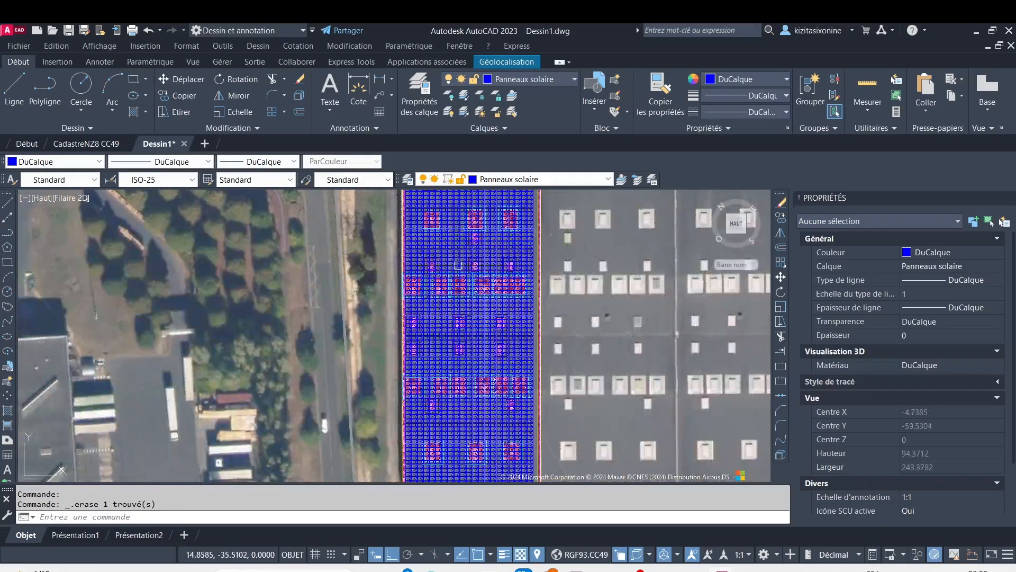
scroll(469, 246, up, 4)
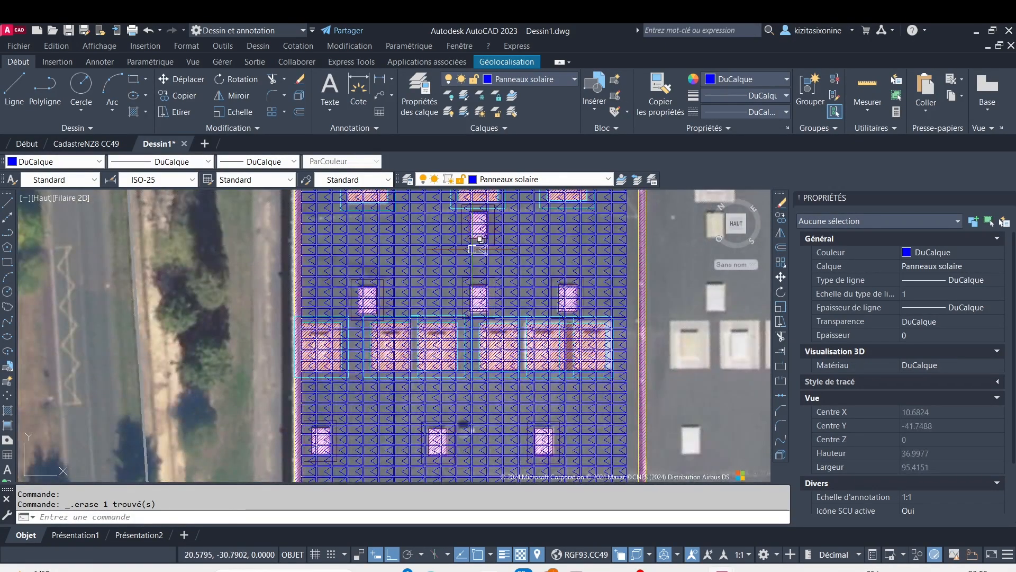
click(194, 62)
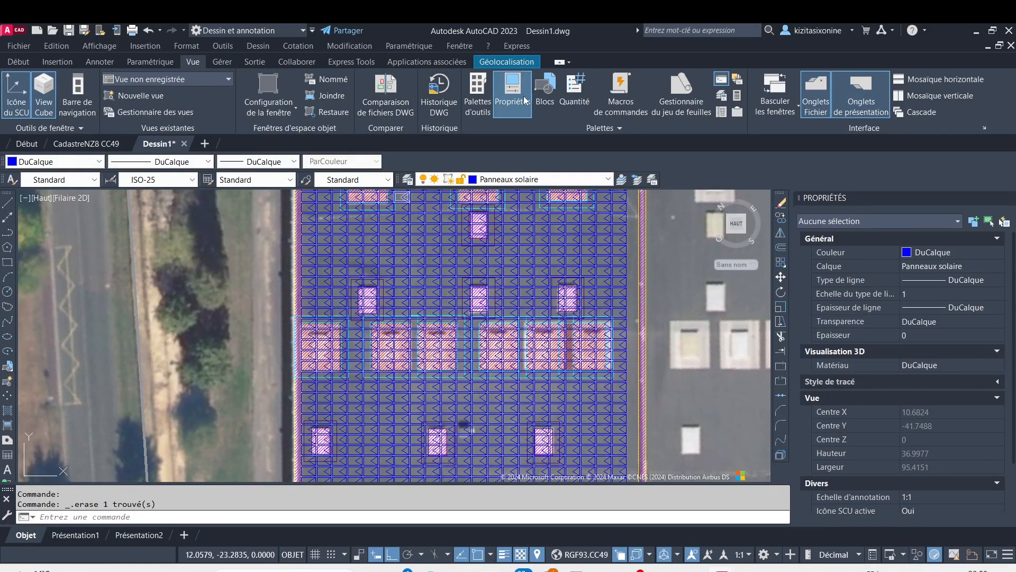
click(574, 93)
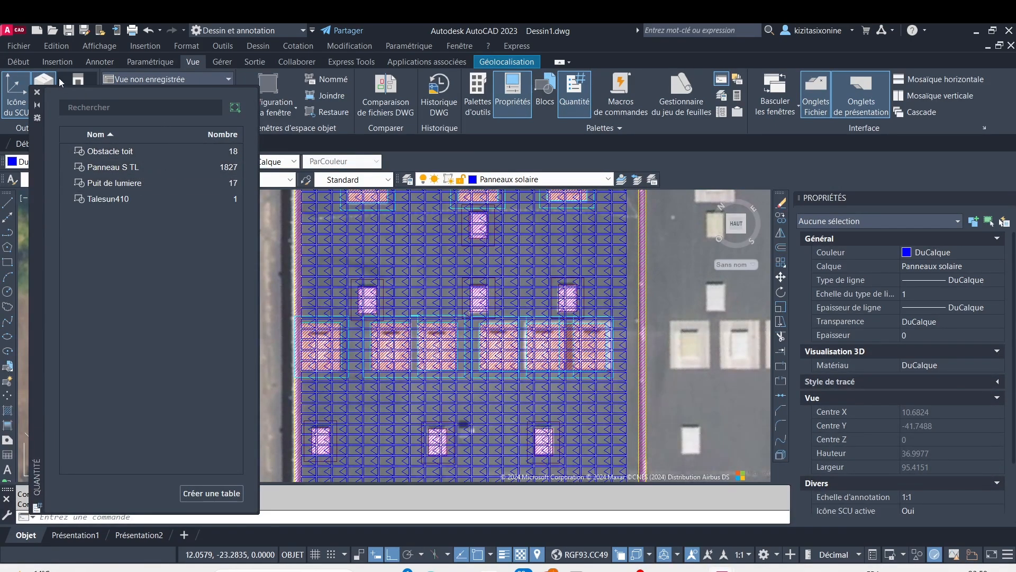
click(41, 94)
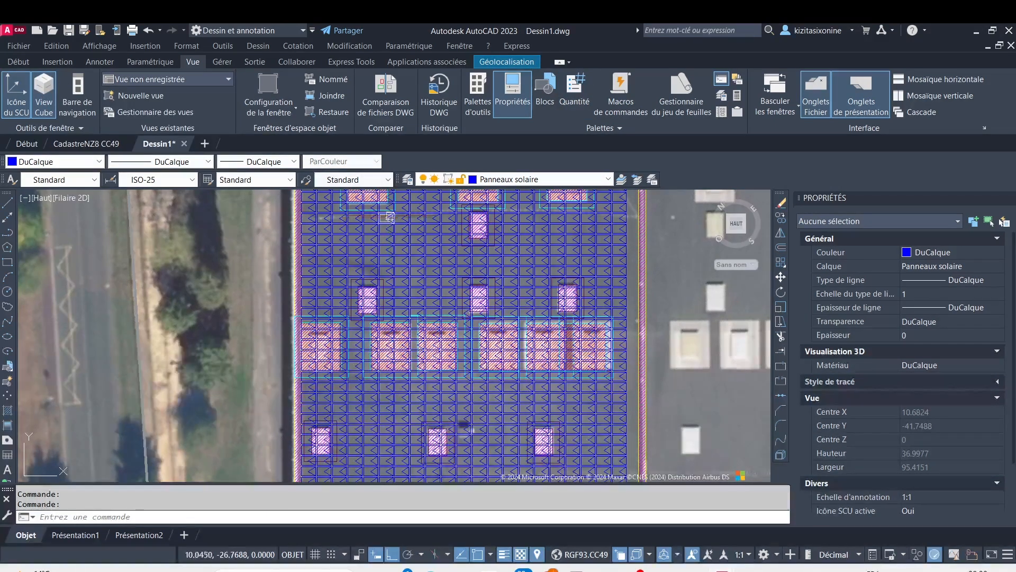
scroll(384, 222, up, 4)
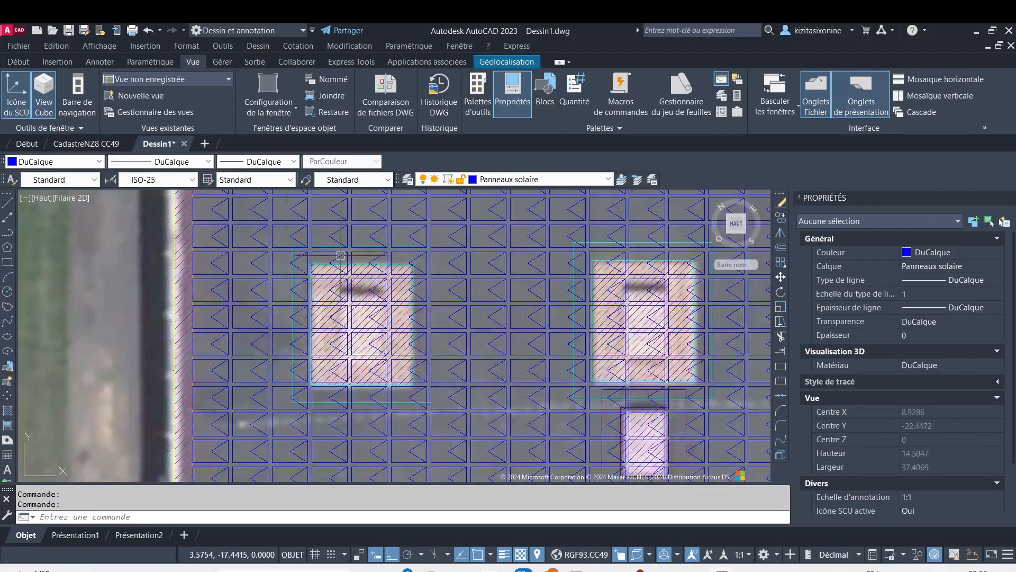
scroll(341, 256, up, 6)
scroll(243, 213, down, 2)
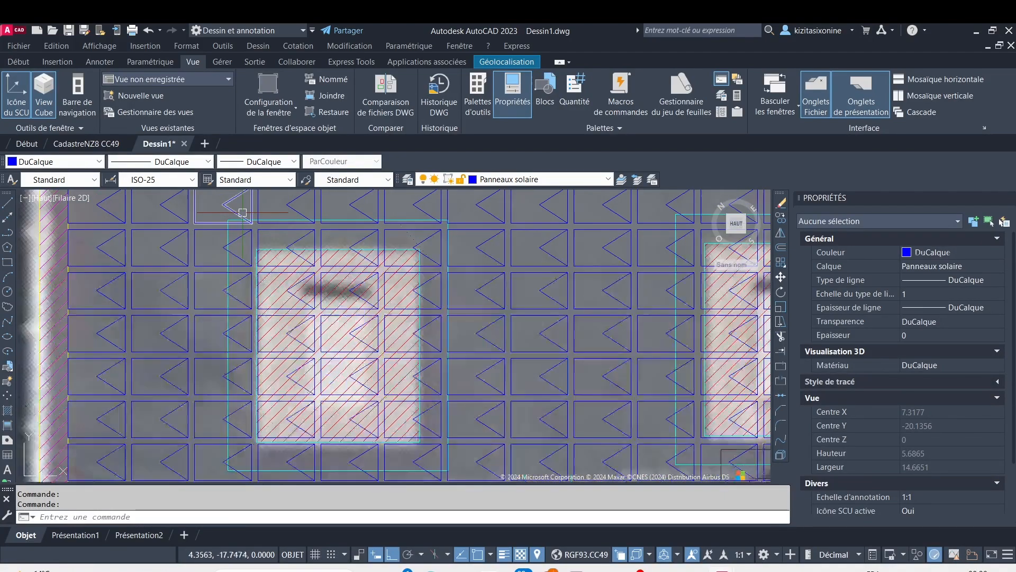
scroll(243, 212, down, 2)
click(217, 250)
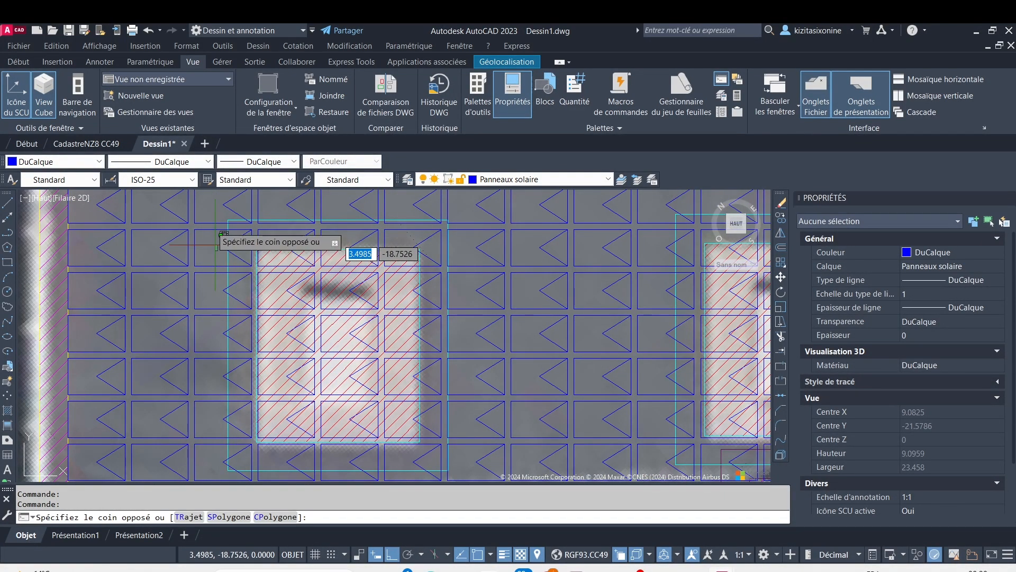
click(206, 208)
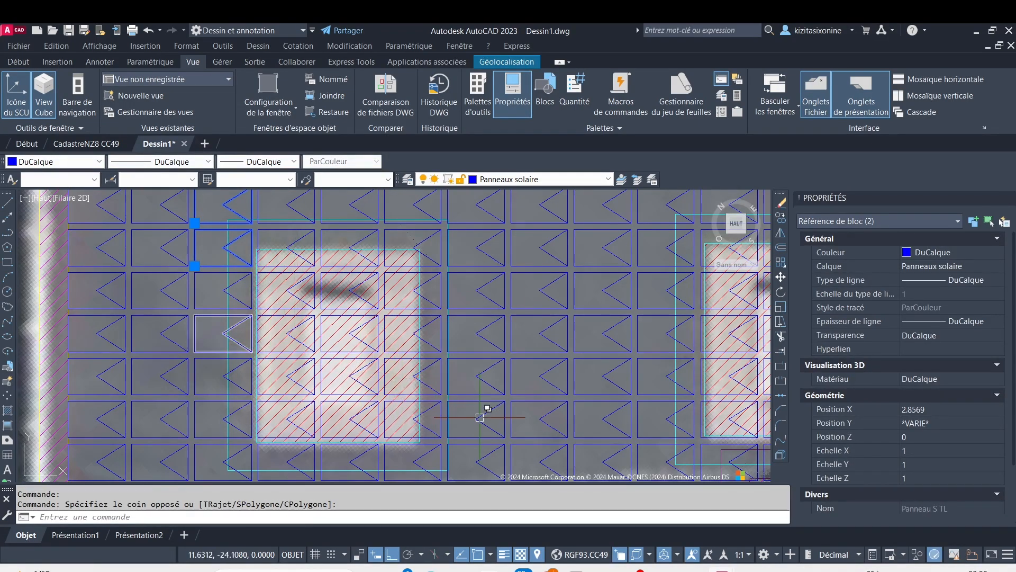
middle_drag(470, 404, 476, 320)
scroll(476, 320, up, 6)
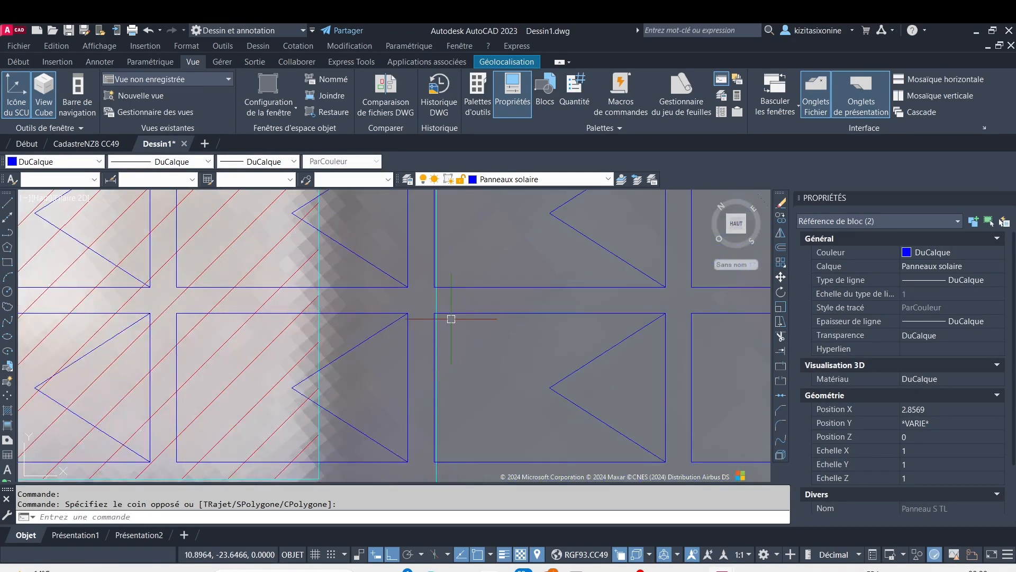
scroll(423, 365, down, 8)
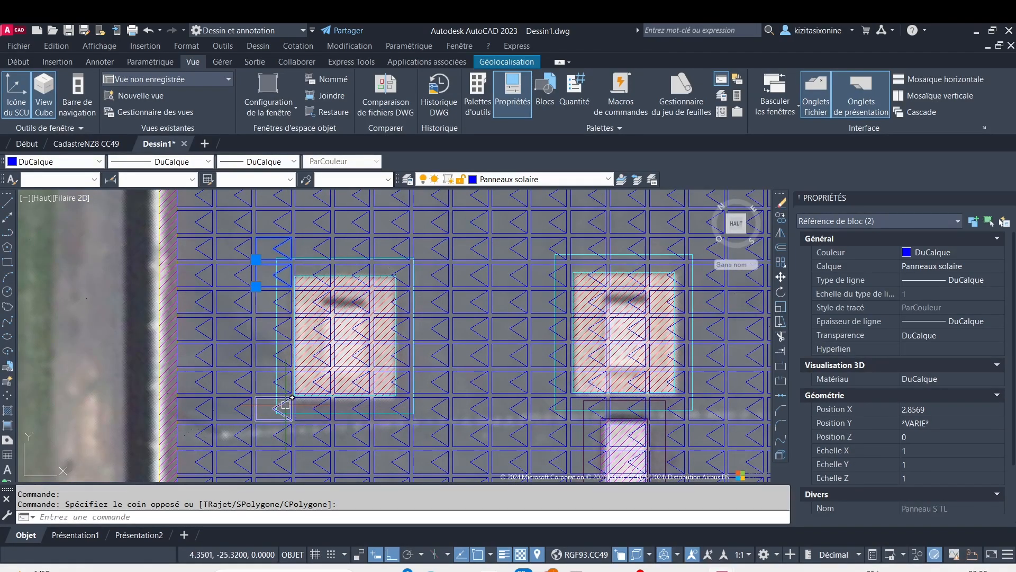
click(286, 405)
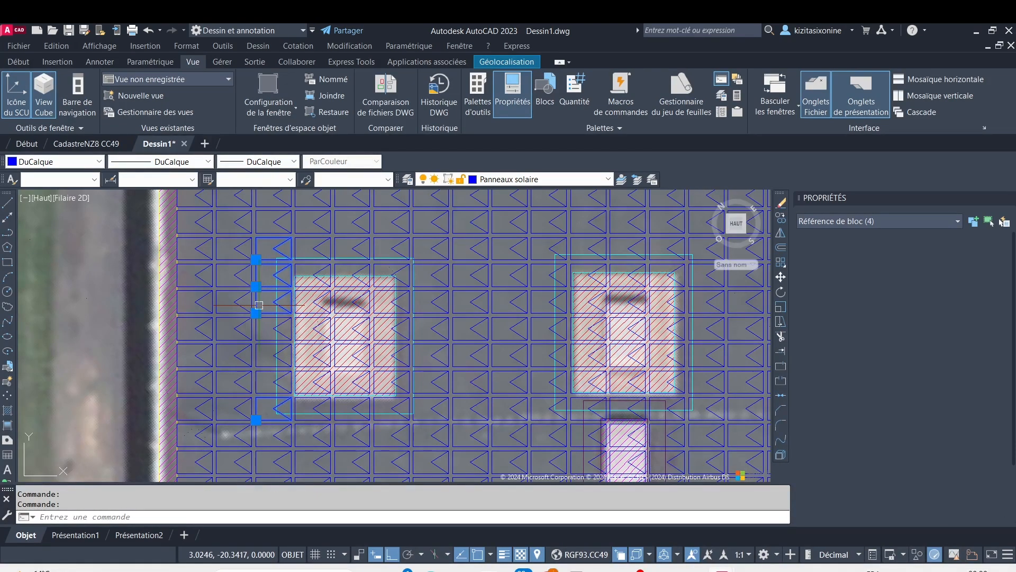
scroll(264, 297, up, 4)
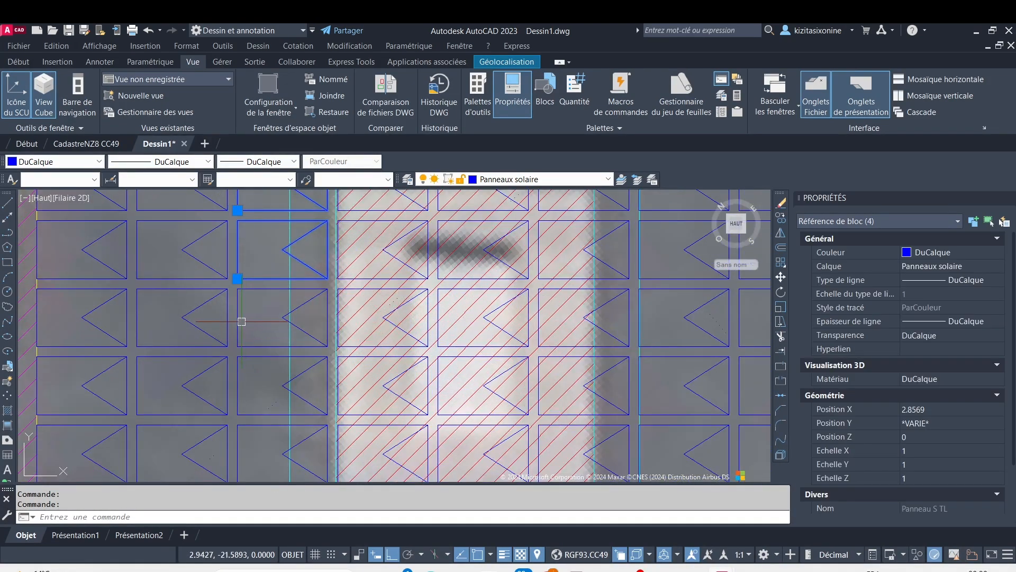
click(241, 321)
click(235, 392)
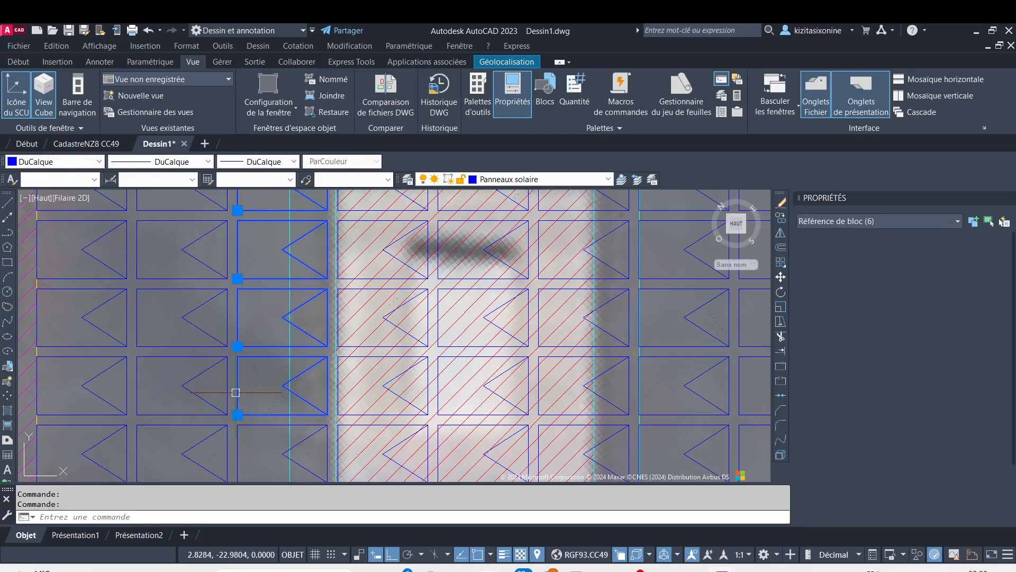
click(260, 450)
scroll(260, 450, down, 6)
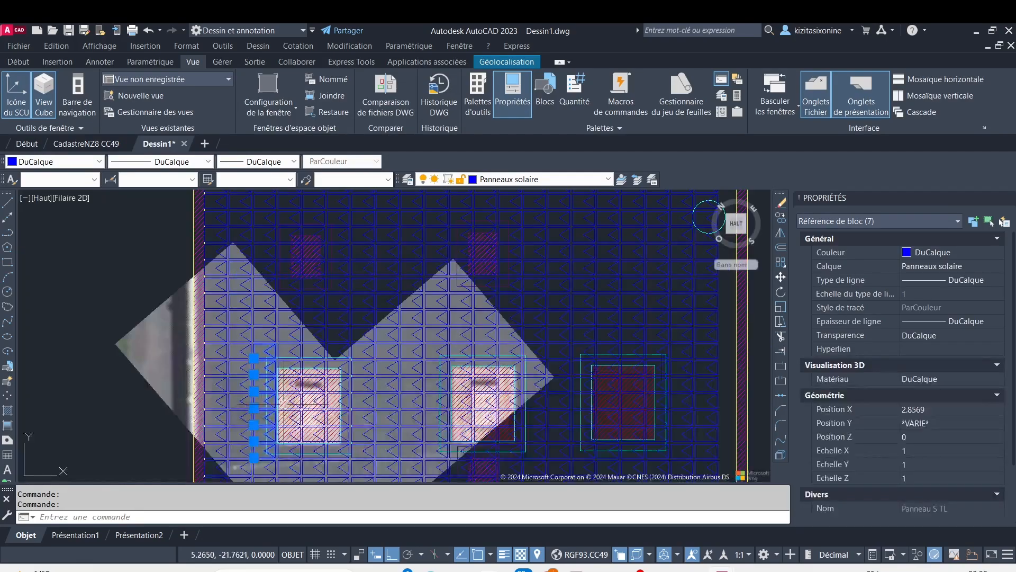
scroll(278, 306, up, 5)
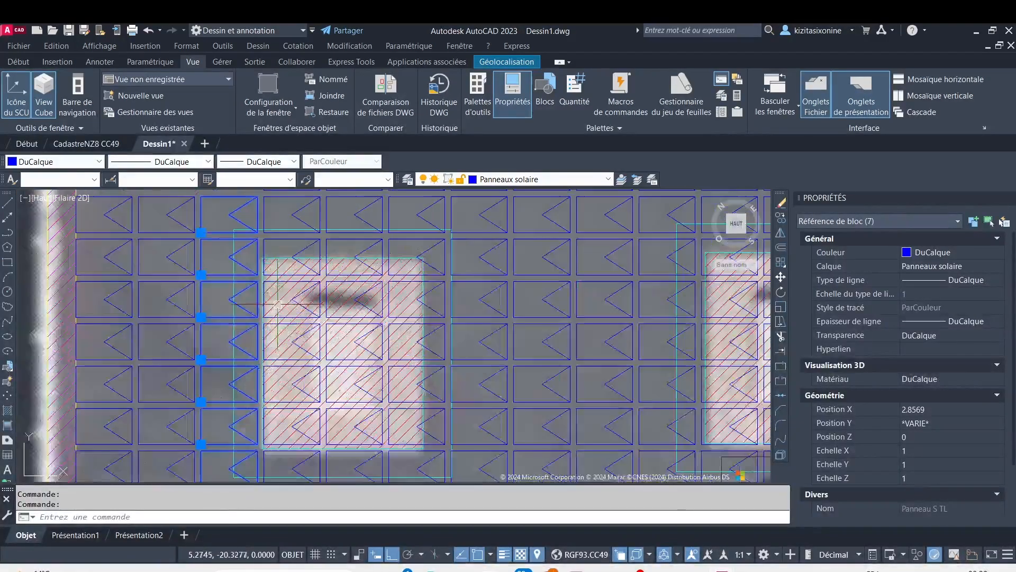
scroll(278, 306, up, 3)
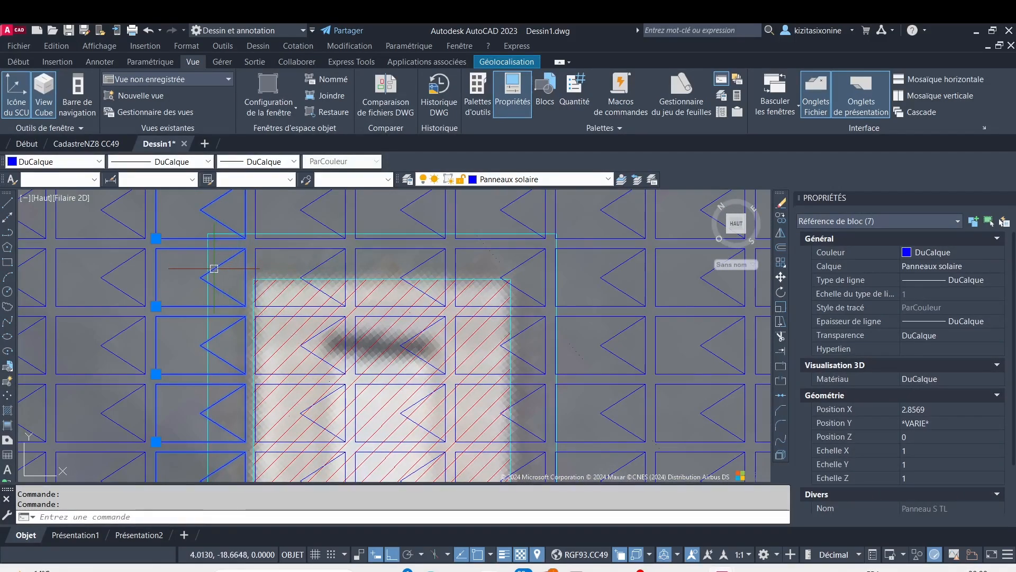
key(Escape)
scroll(213, 271, down, 6)
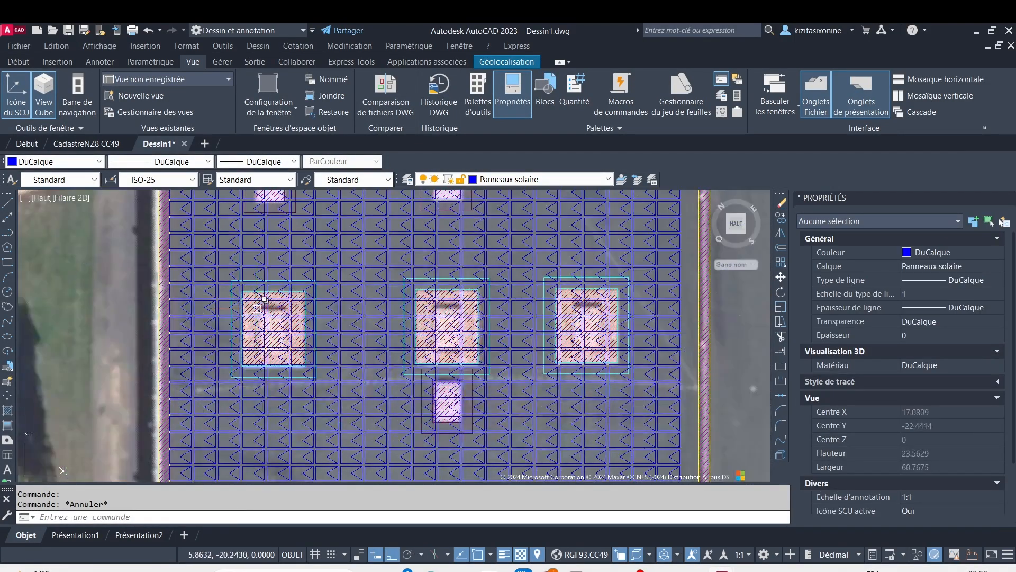
click(229, 273)
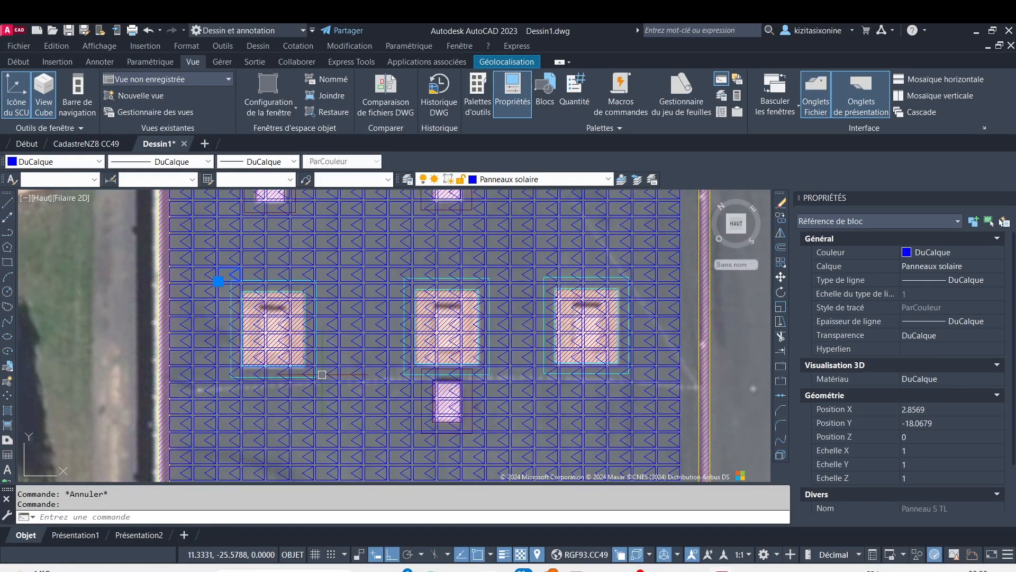
key(Escape)
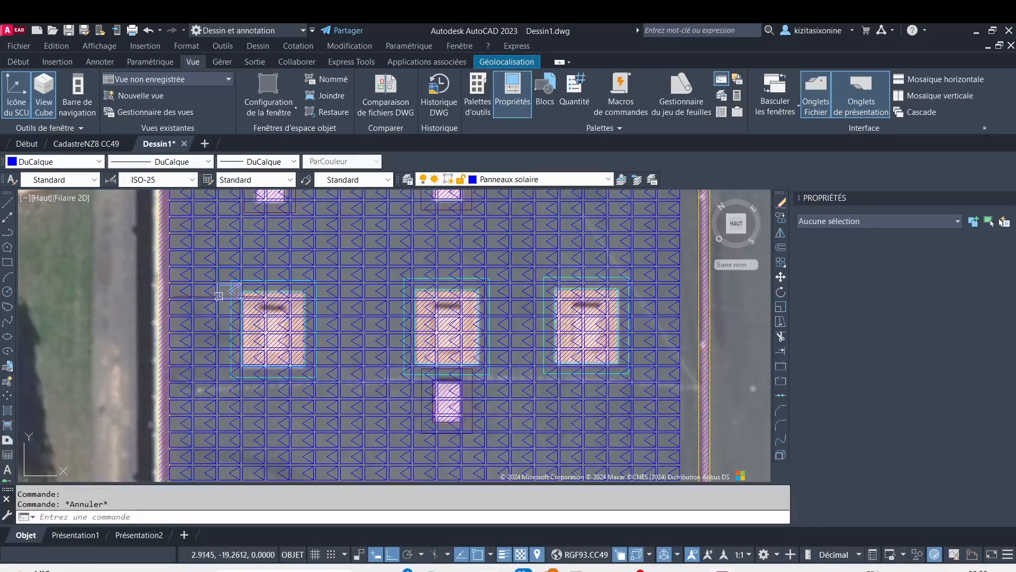
key(Escape)
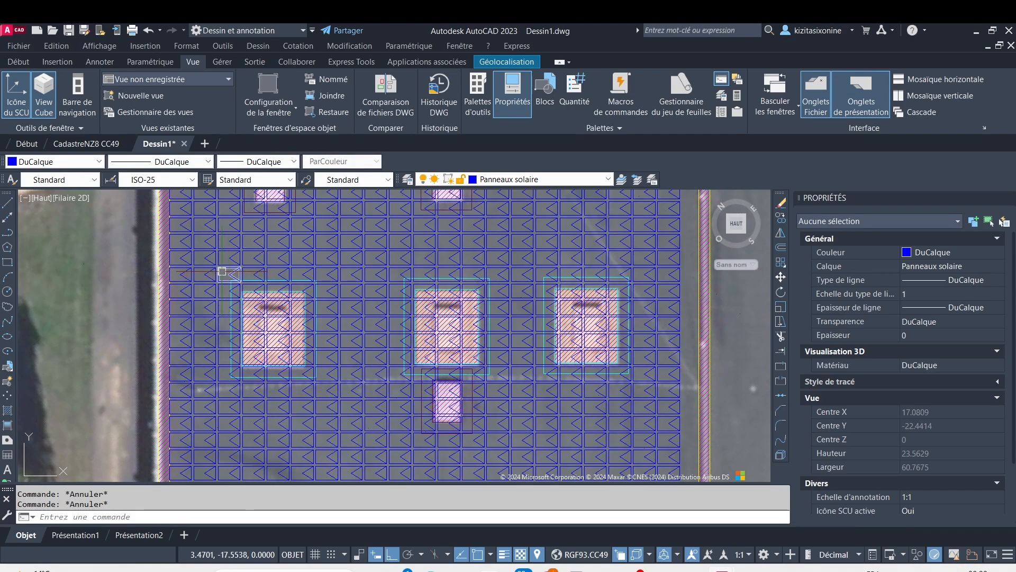
click(228, 274)
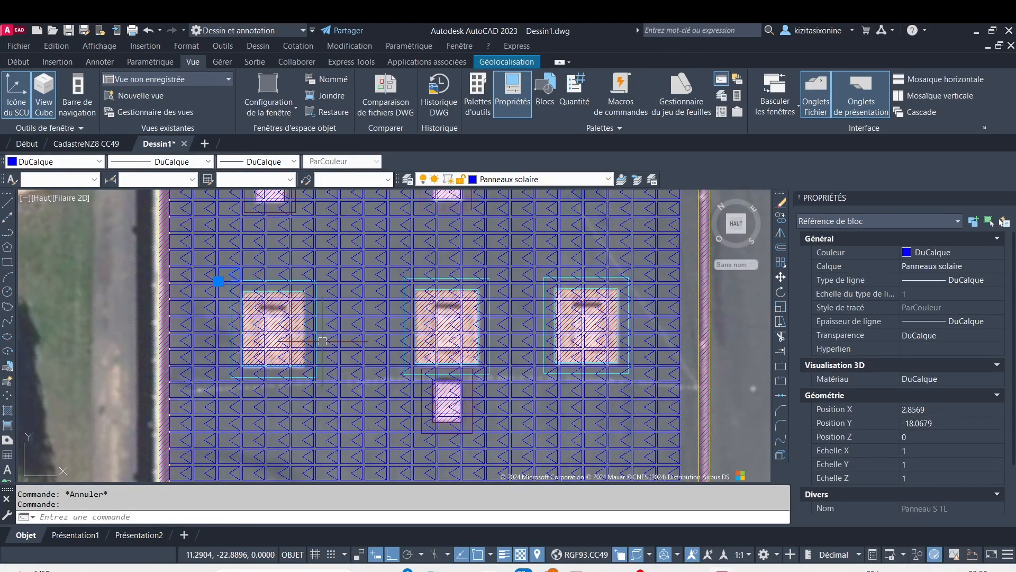
click(323, 372)
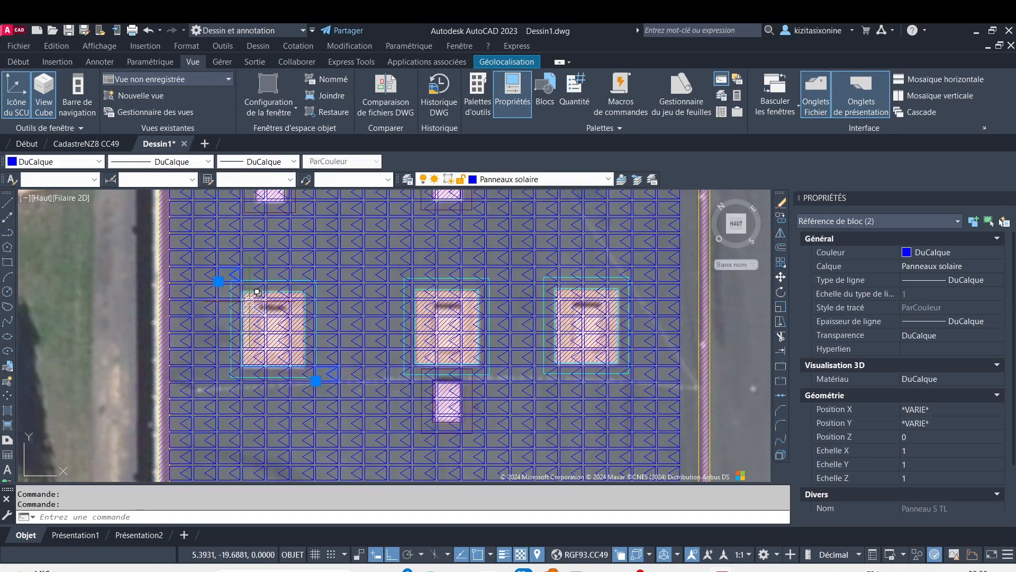
key(Escape)
key(Escape)
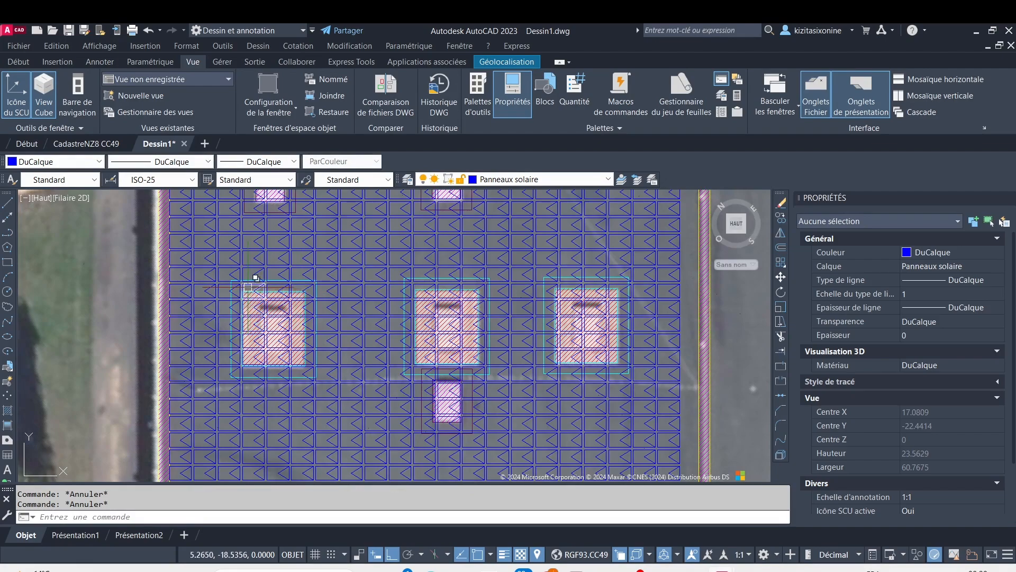
Erase the two panels overlapping the upper-left corner of the middle large roof obstacle's cyan setback outline
scroll(408, 292, up, 4)
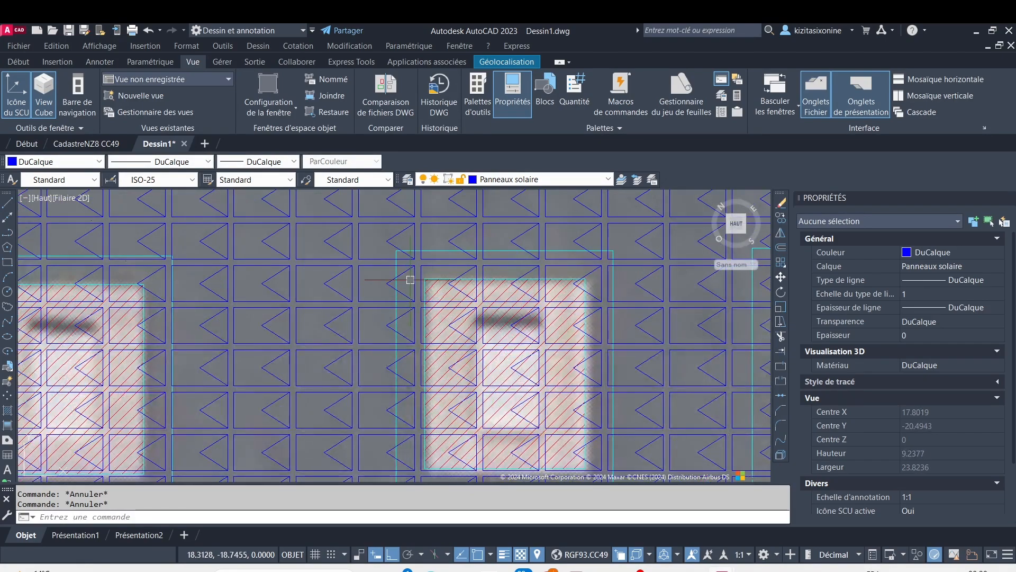
click(387, 266)
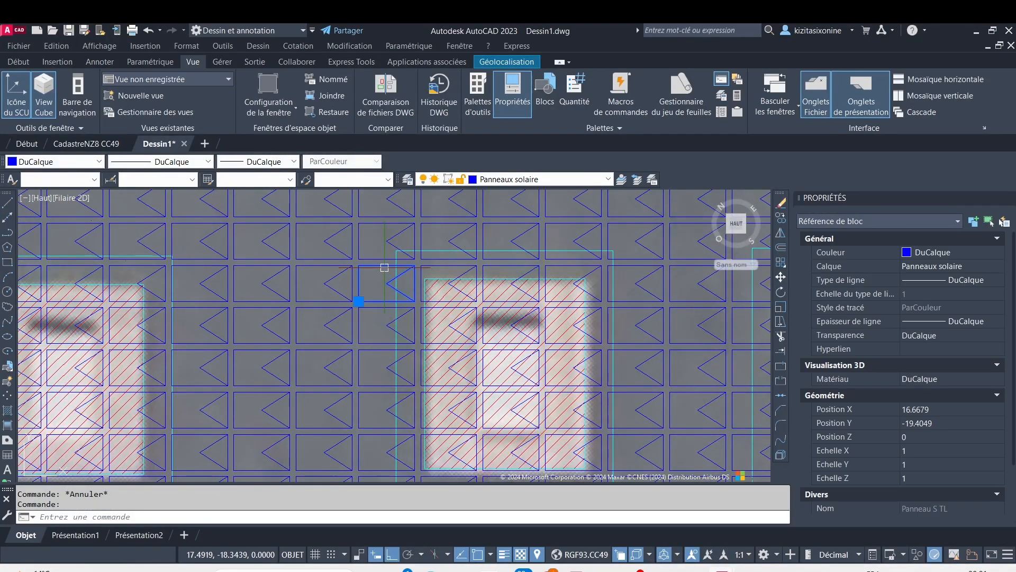
key(Delete)
click(395, 233)
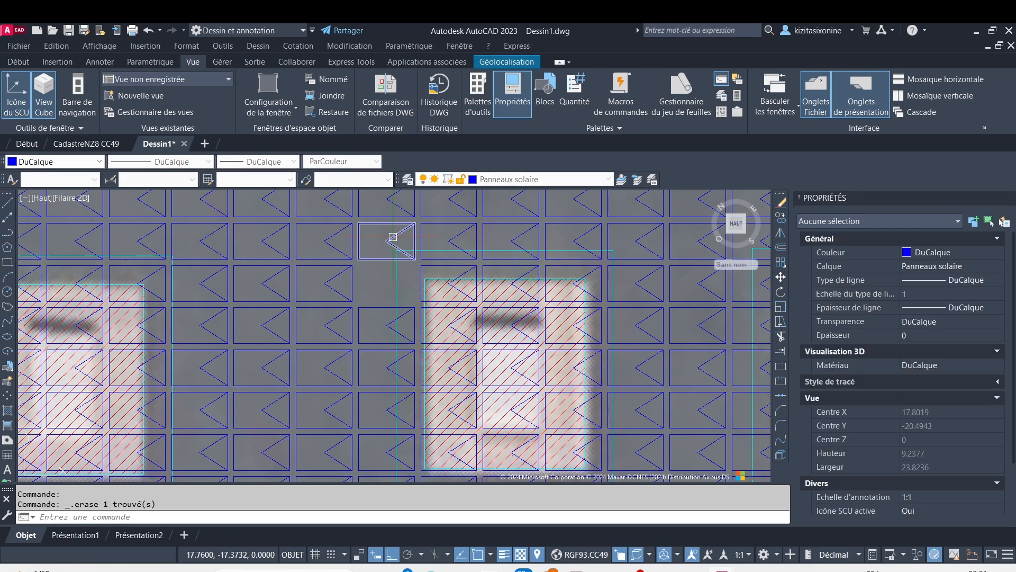
key(Delete)
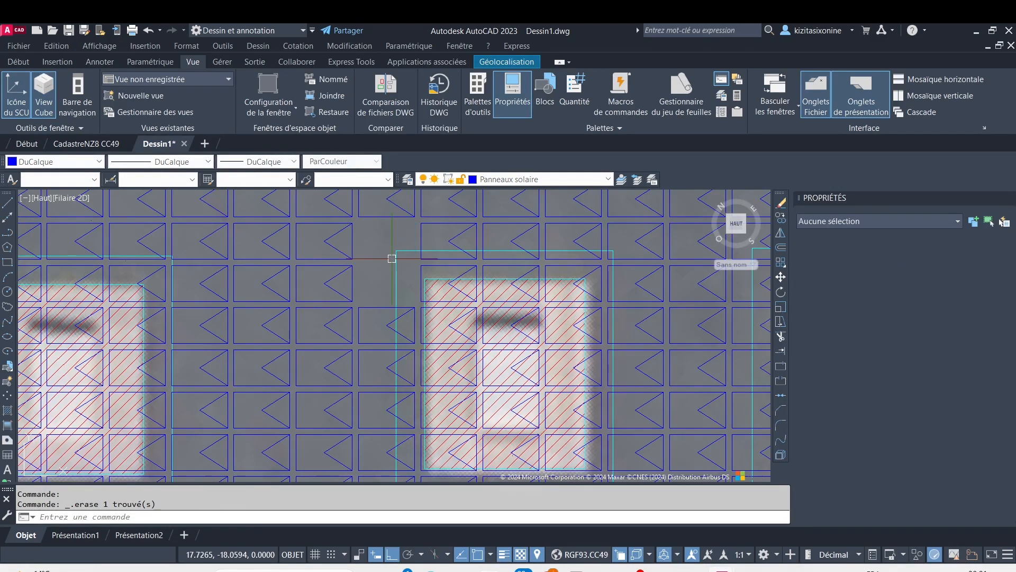
Erase the three remaining panels crossing the top edge of the middle large obstacle's setback outline
click(424, 232)
key(Delete)
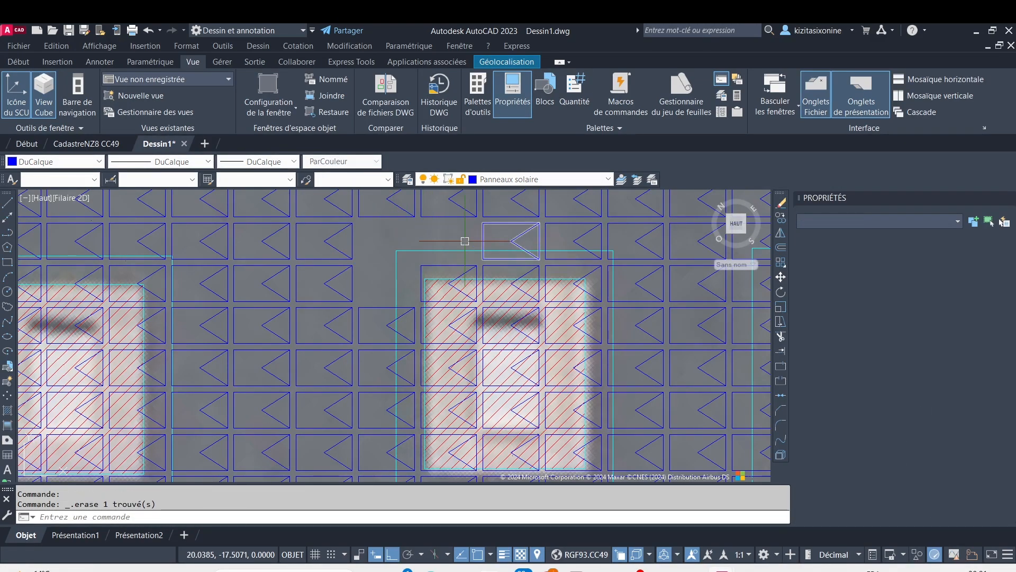
click(479, 240)
key(Delete)
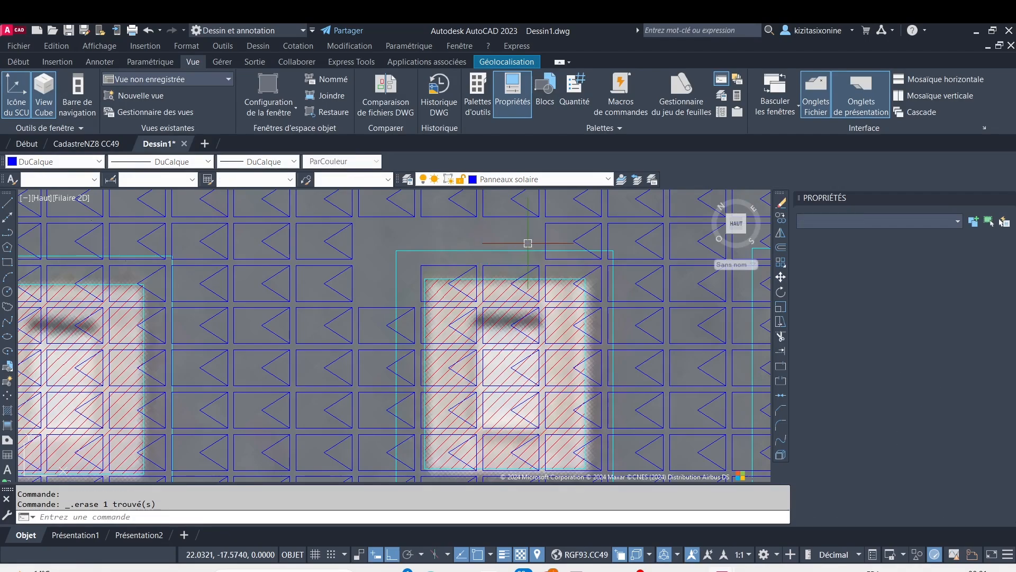
click(546, 243)
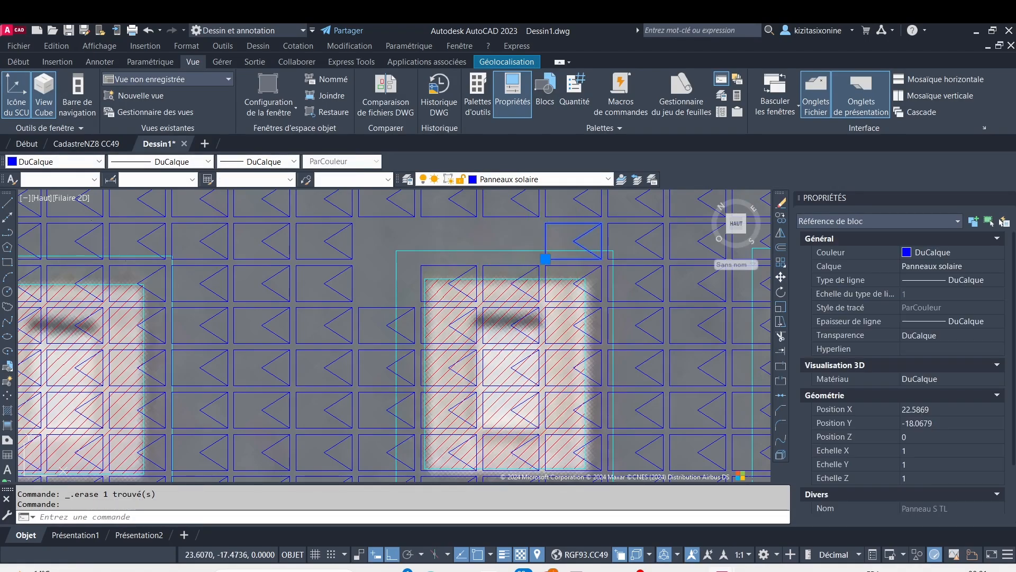
key(Delete)
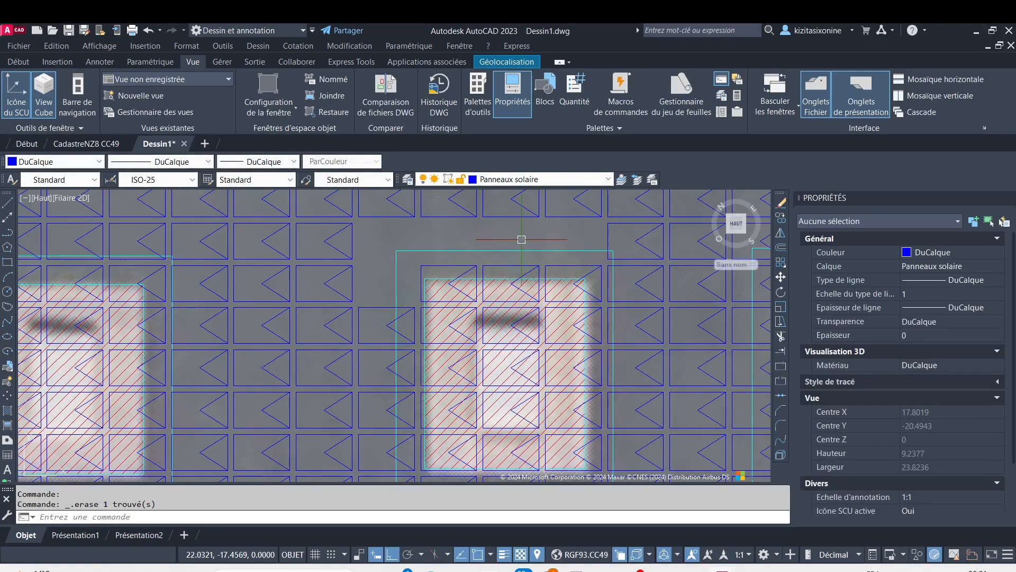
Window-select the panels lying over the middle large roof obstacle, starting outside the upper-left corner of its setback outline
click(387, 236)
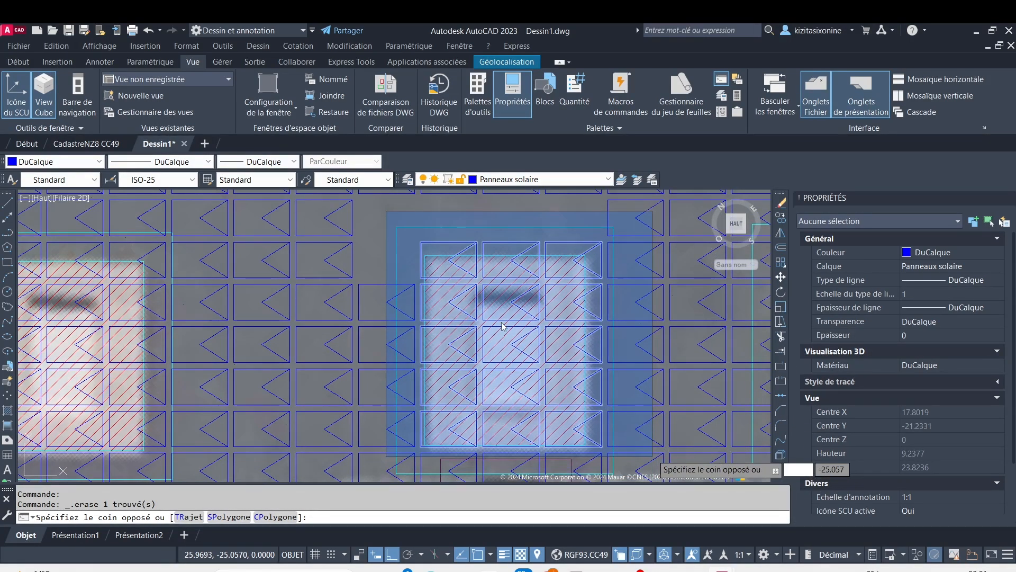
scroll(370, 322, down, 3)
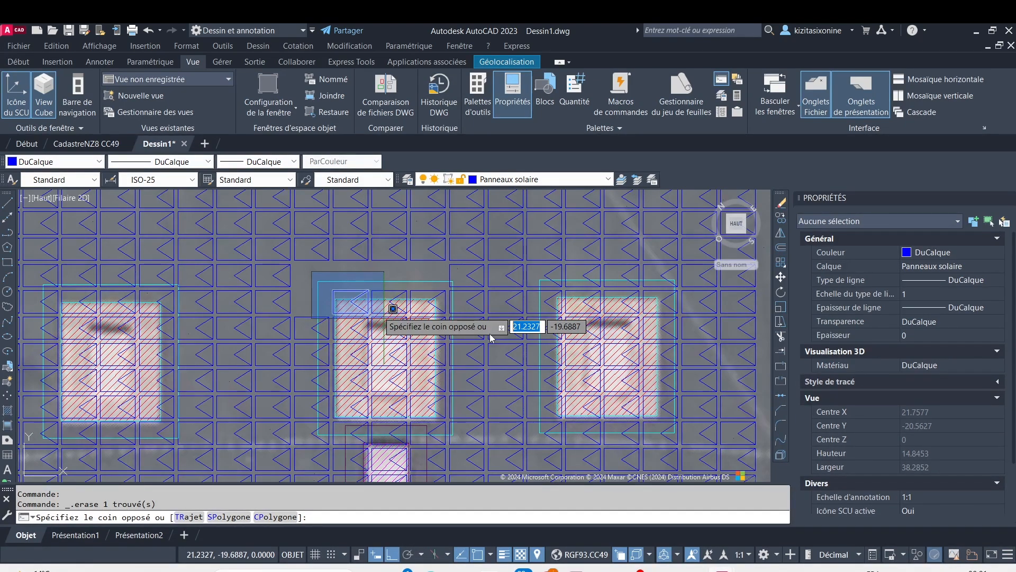
scroll(373, 335, up, 4)
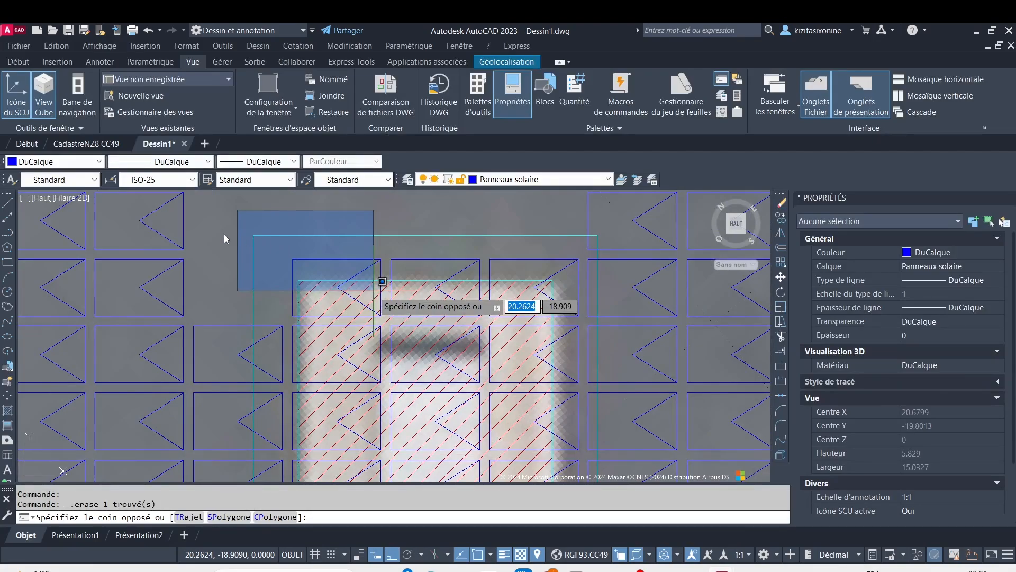
scroll(240, 237, down, 4)
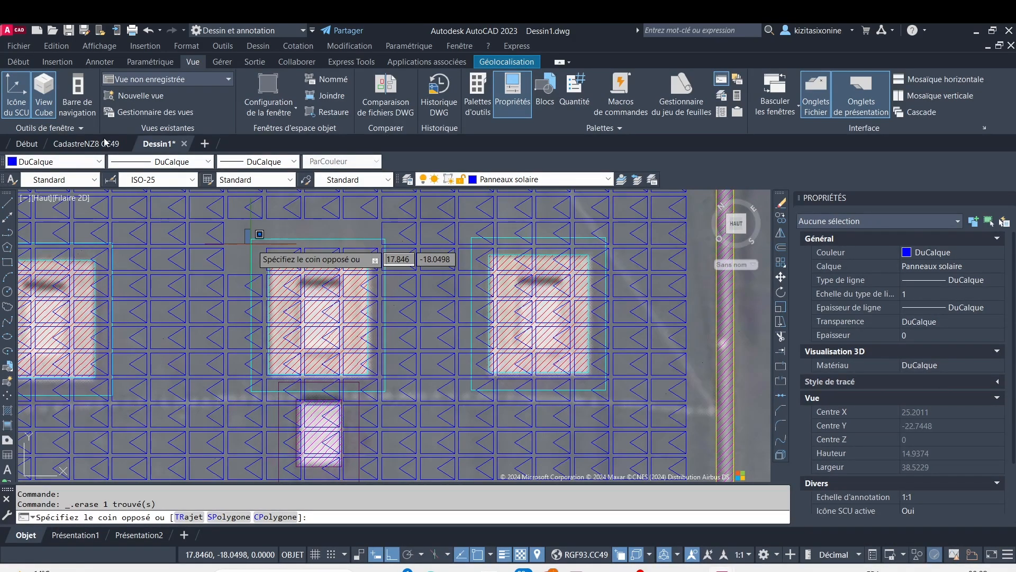
Complete the selection window past the lower-right corner of the middle large obstacle's setback outline and erase the enclosed panels
scroll(259, 234, down, 4)
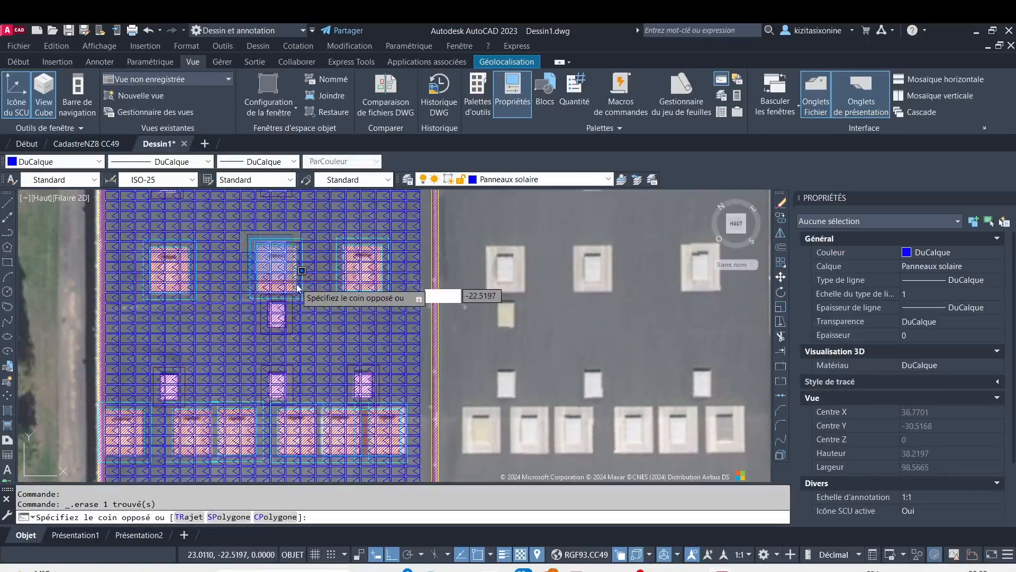
scroll(305, 294, up, 1)
scroll(305, 295, up, 3)
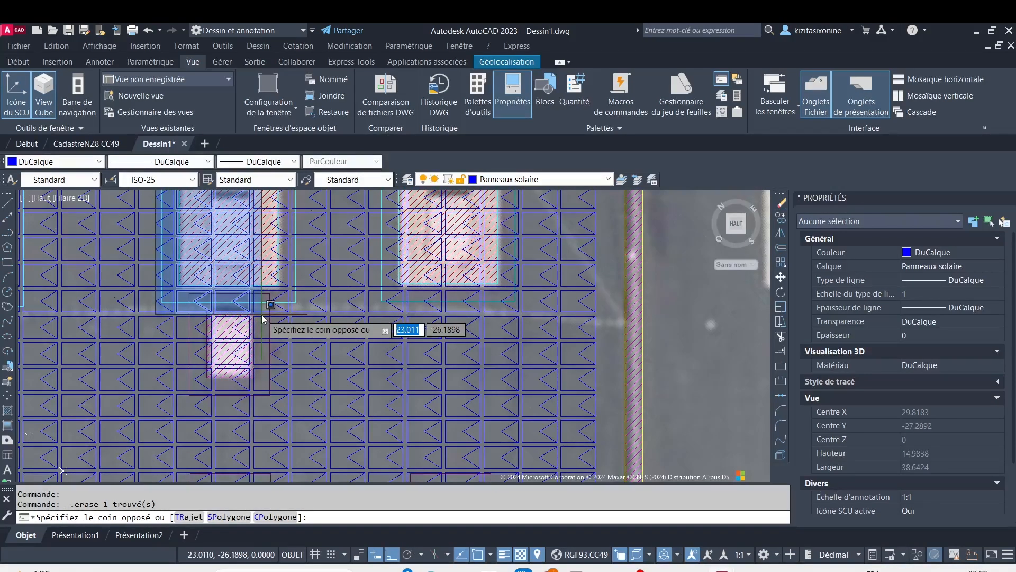
click(292, 319)
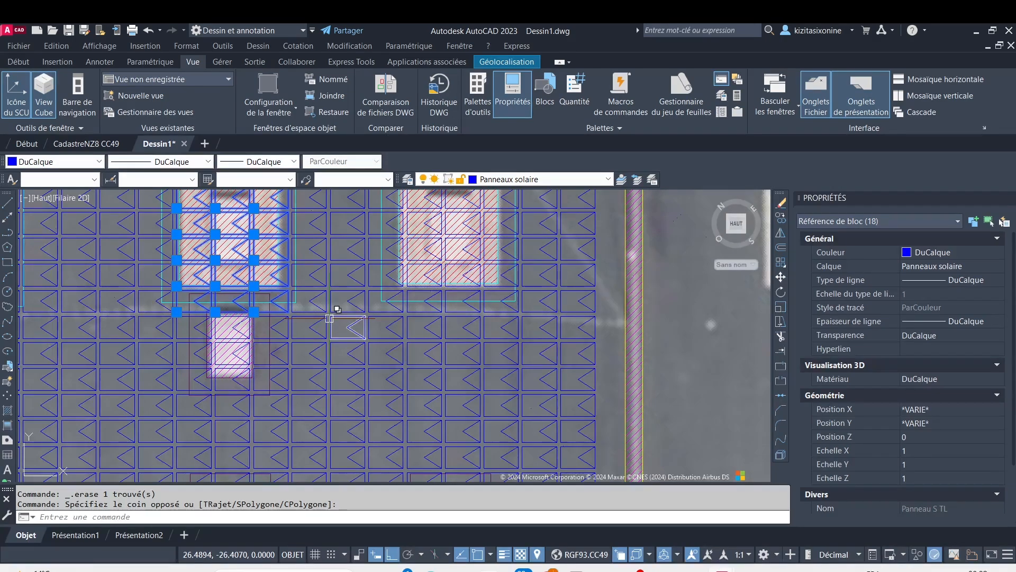
key(Delete)
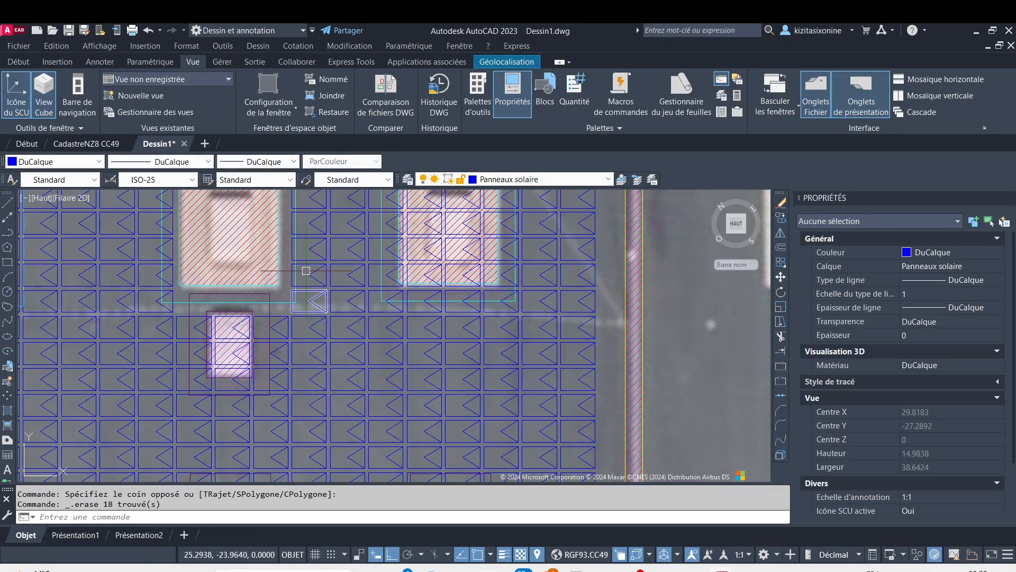
scroll(306, 271, down, 2)
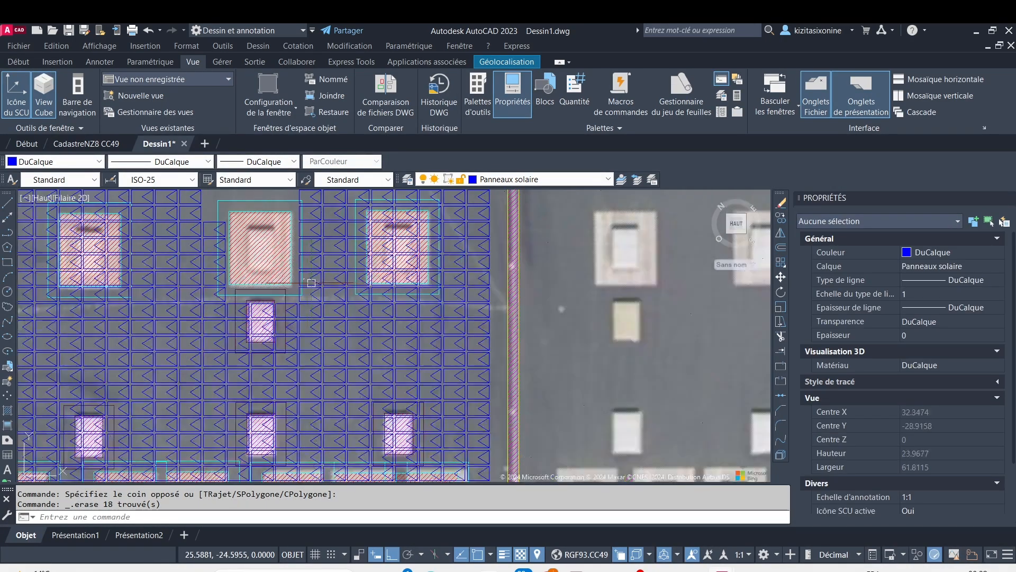
click(208, 209)
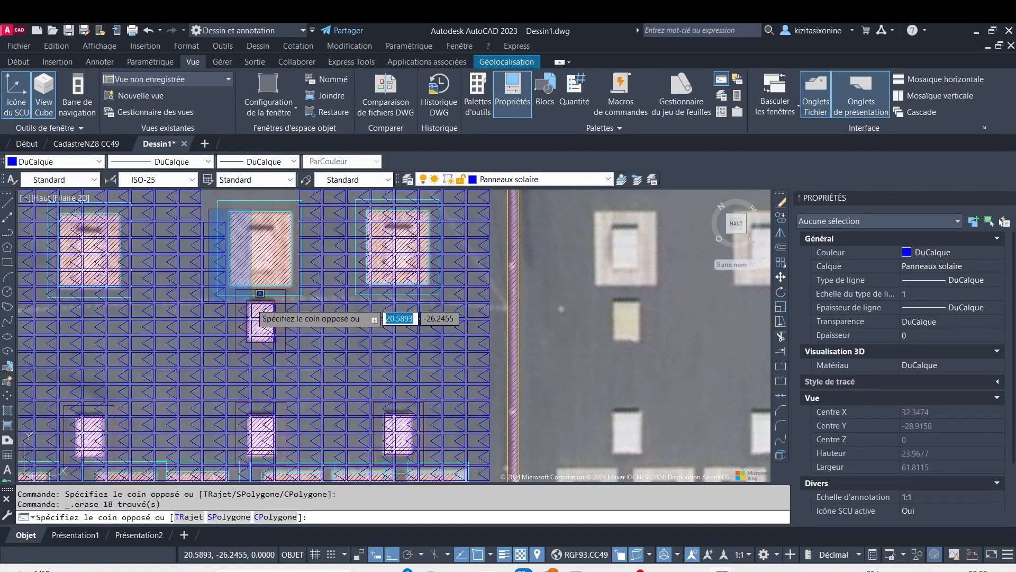
click(260, 293)
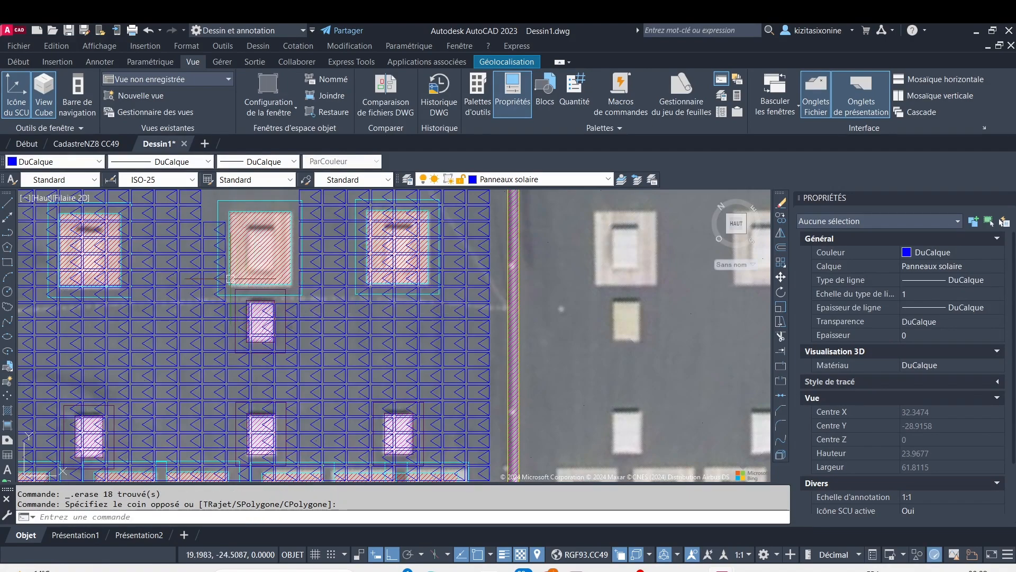
click(195, 213)
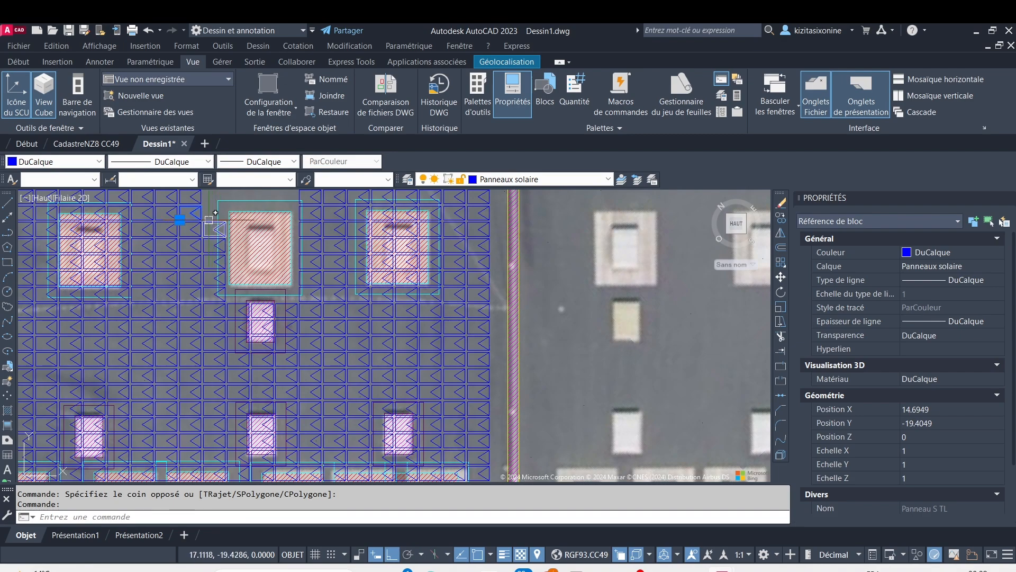
key(Escape)
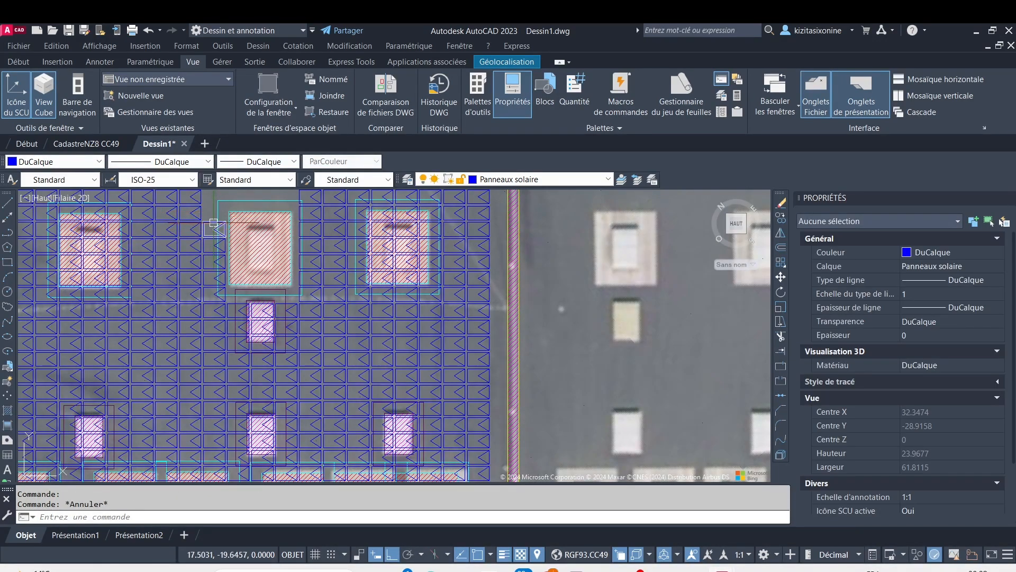
Erase the four panels crossing the left edge of the middle large obstacle's cyan setback outline
click(218, 241)
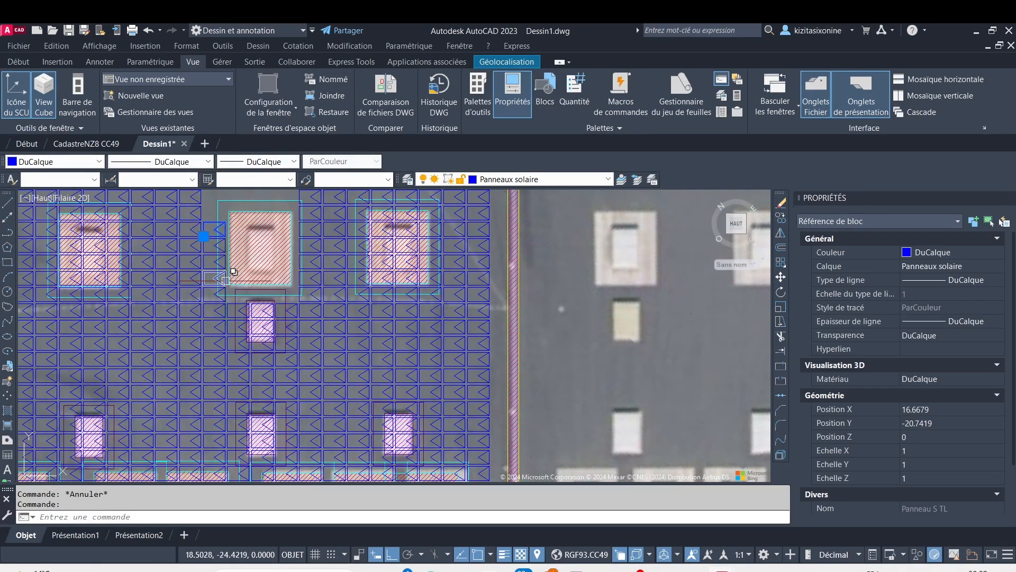
click(270, 290)
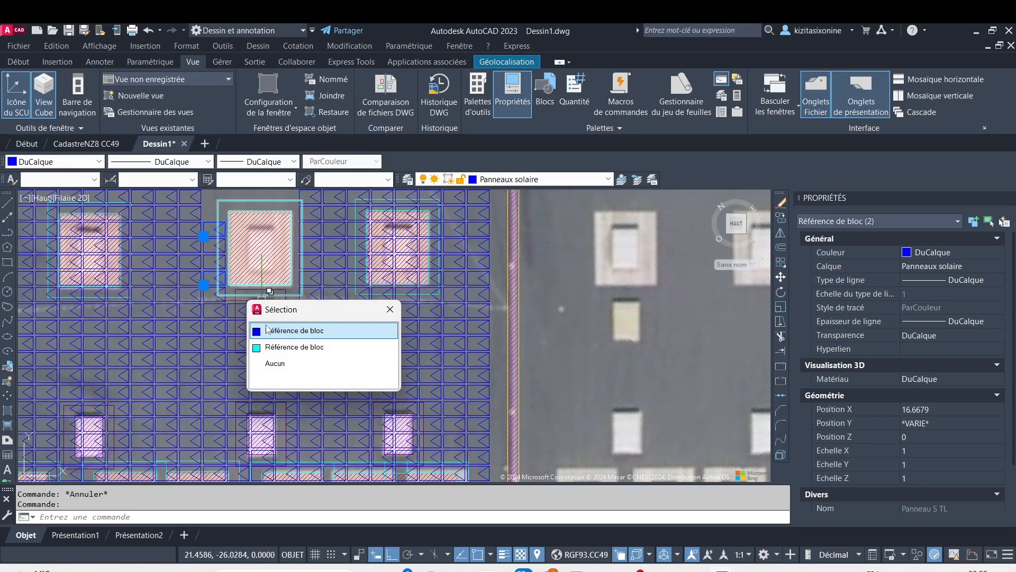
click(266, 329)
click(210, 253)
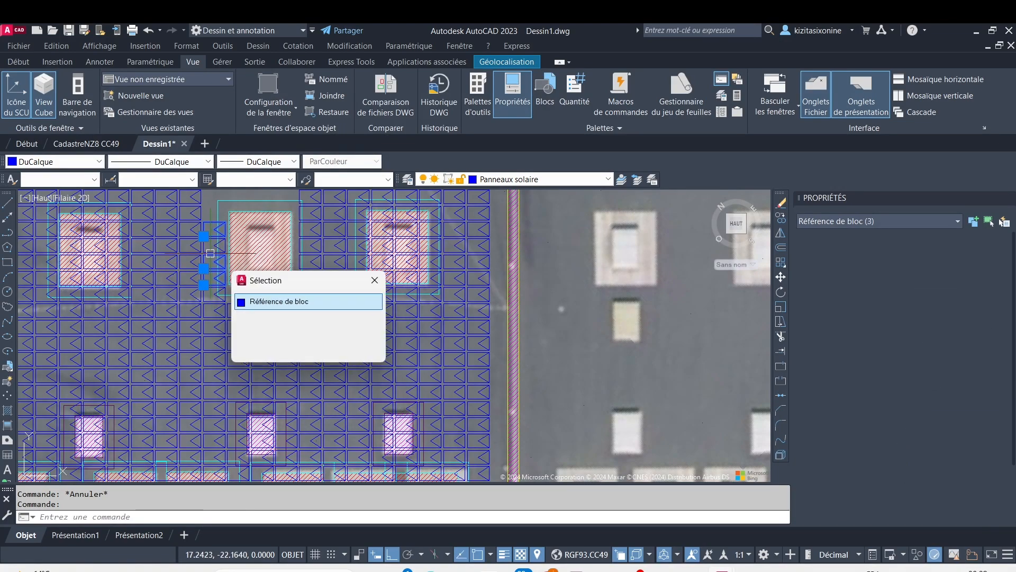
click(267, 300)
scroll(208, 249, up, 4)
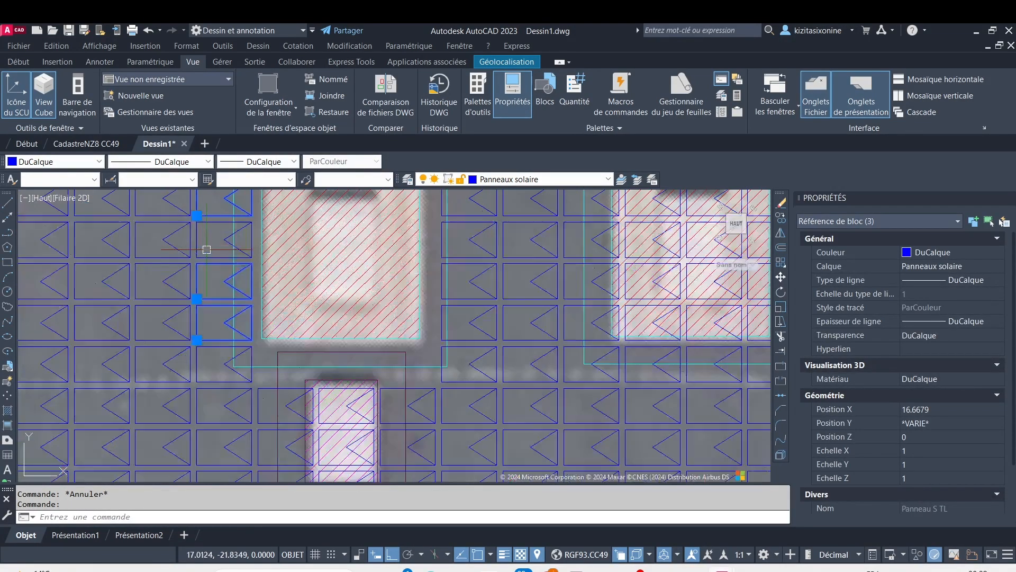
click(202, 241)
key(Delete)
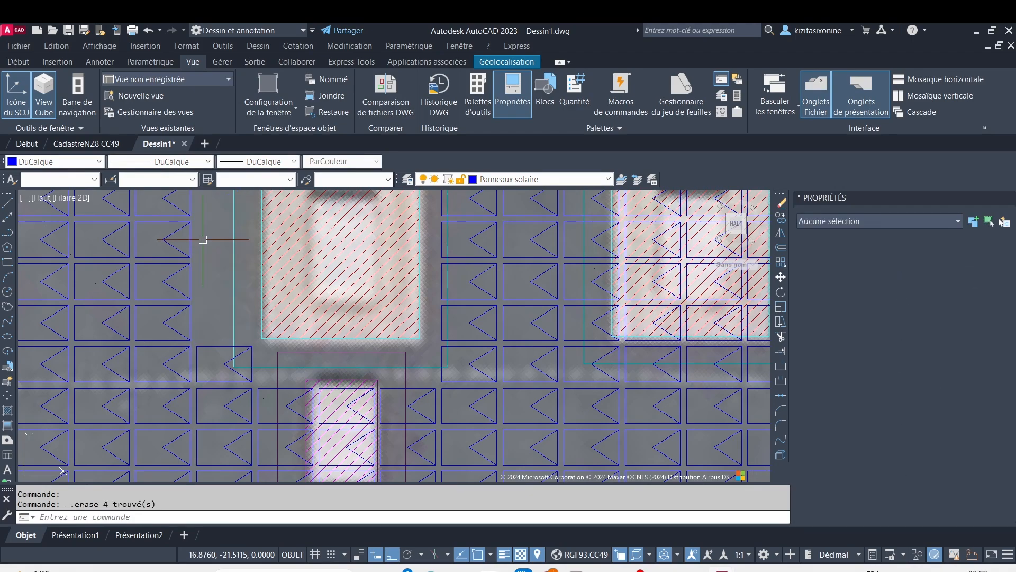
Erase the four adjacent panels along the central part of the right edge of the middle large obstacle's setback outline
scroll(224, 246, down, 4)
scroll(216, 271, up, 2)
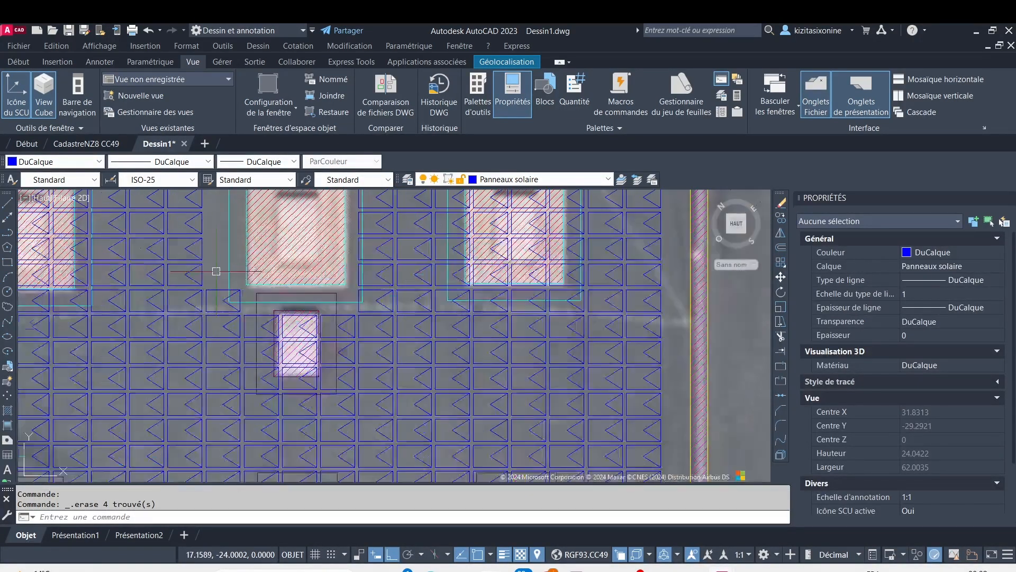
click(216, 271)
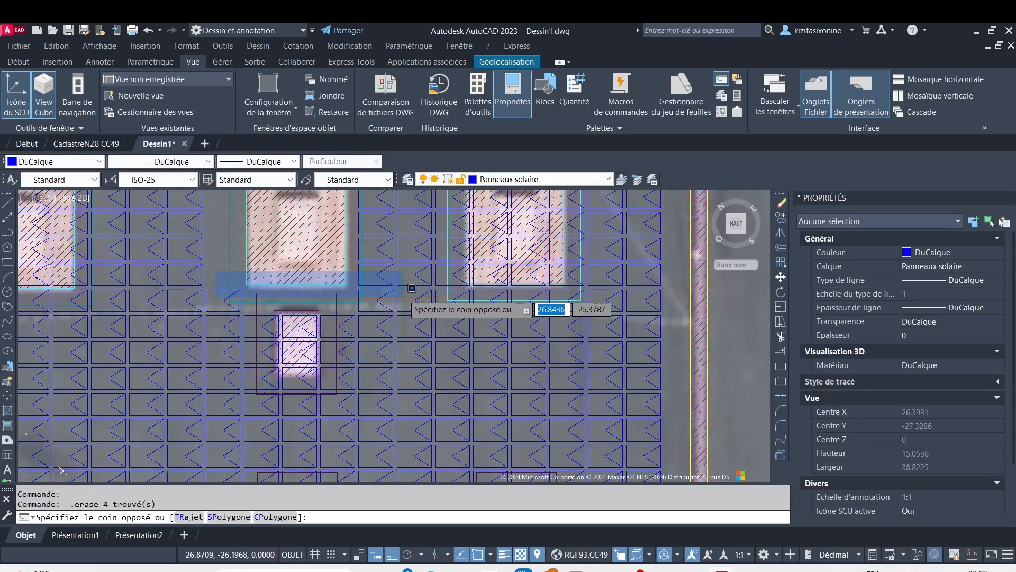
click(401, 210)
mouse_move(400, 210)
middle_down()
mouse_move(405, 234)
mouse_move(377, 318)
mouse_move(375, 306)
middle_up()
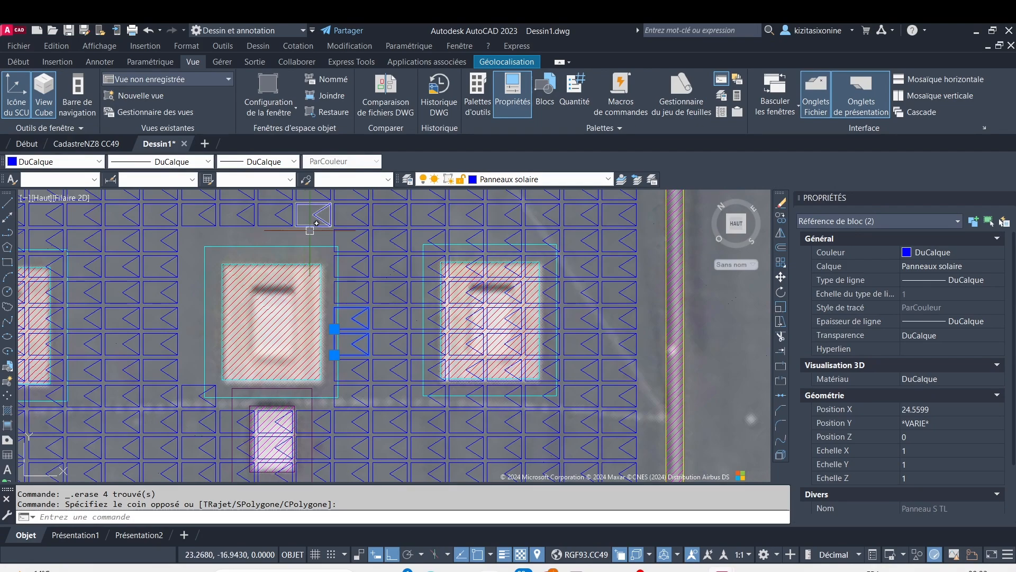
click(312, 238)
click(390, 328)
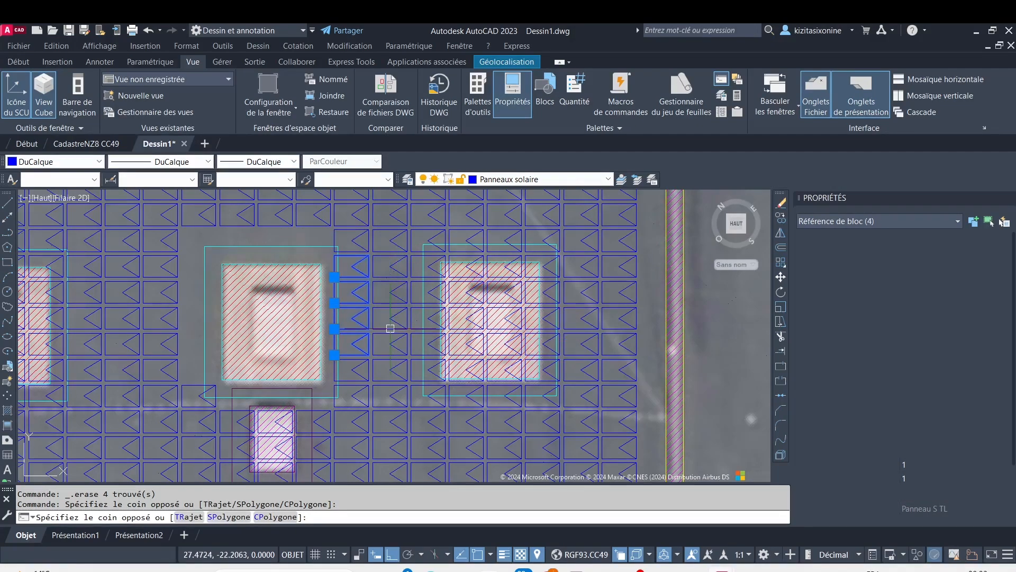
key(Delete)
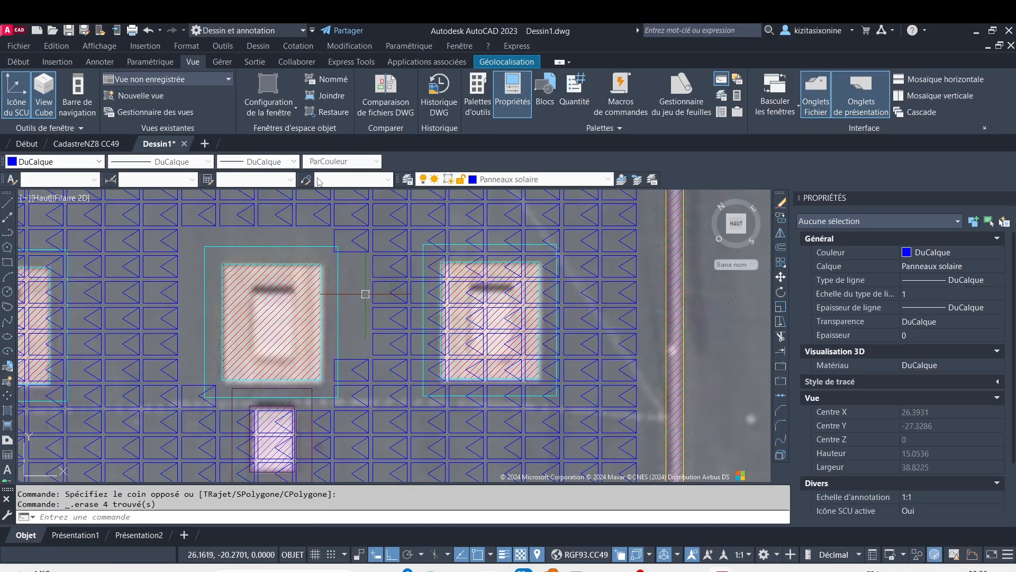
Erase the three remaining panels at the upper-right and lower-right ends of the middle large obstacle's setback outline
click(356, 245)
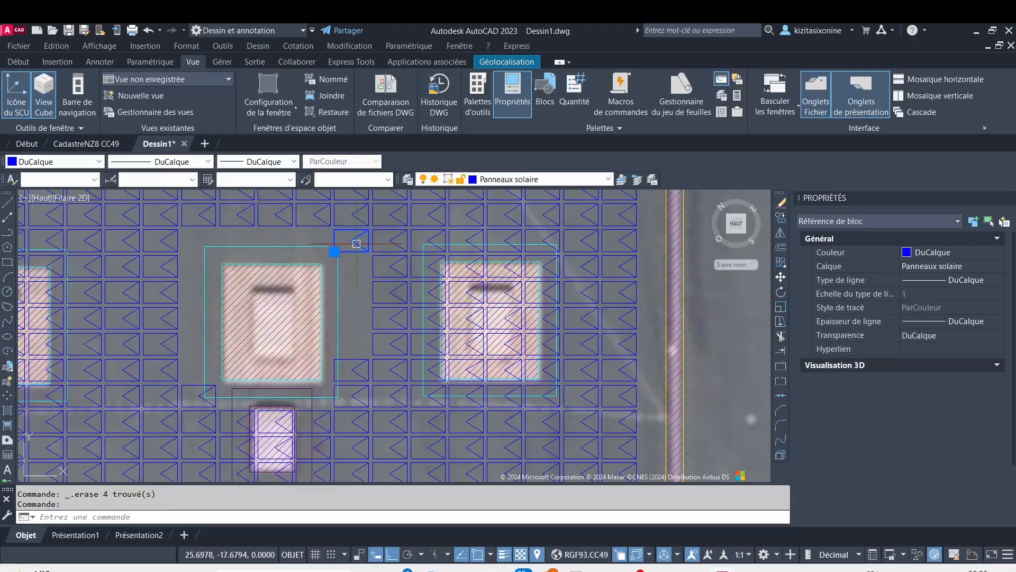
key(Delete)
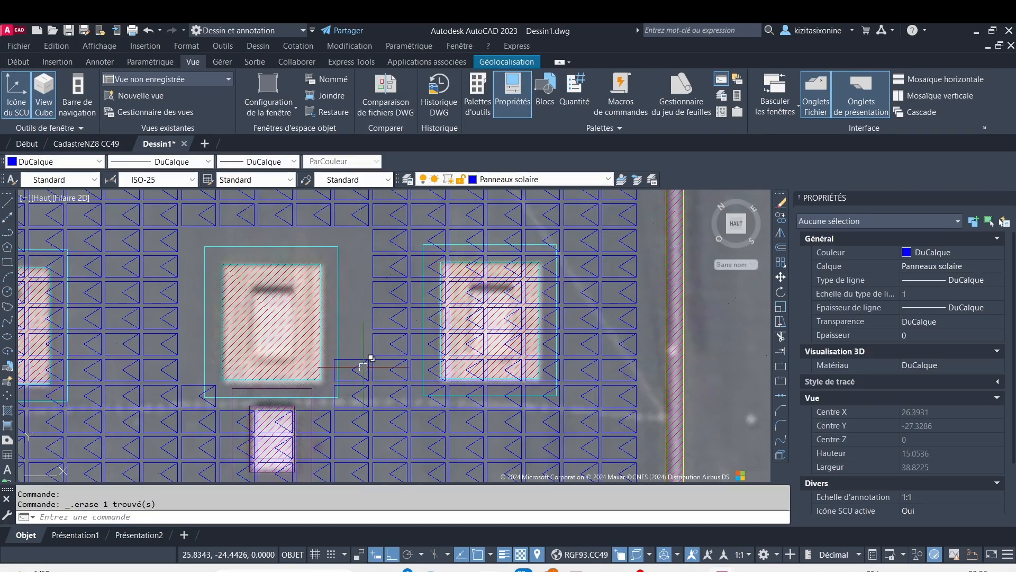
click(358, 360)
key(Delete)
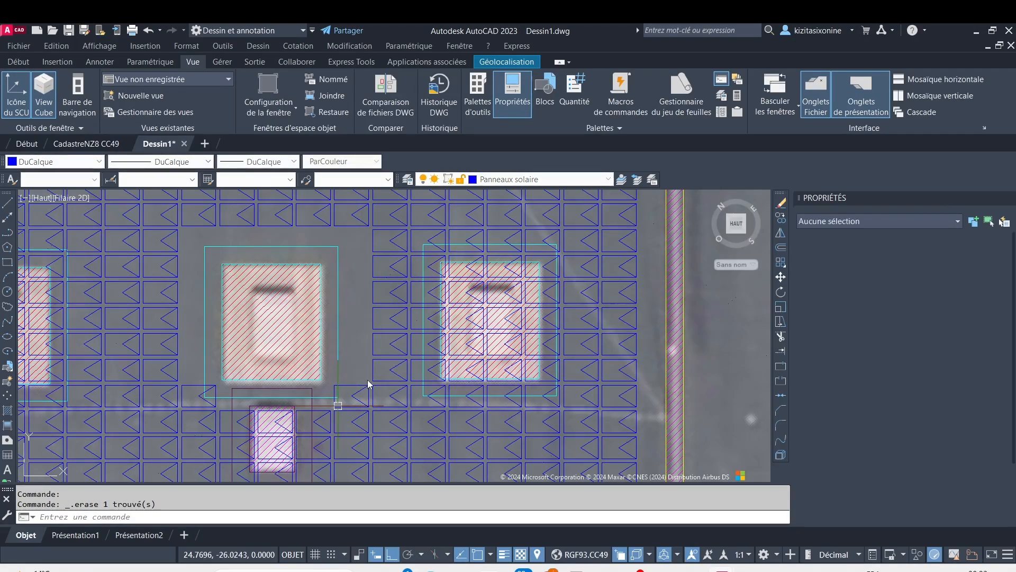
click(337, 403)
key(Delete)
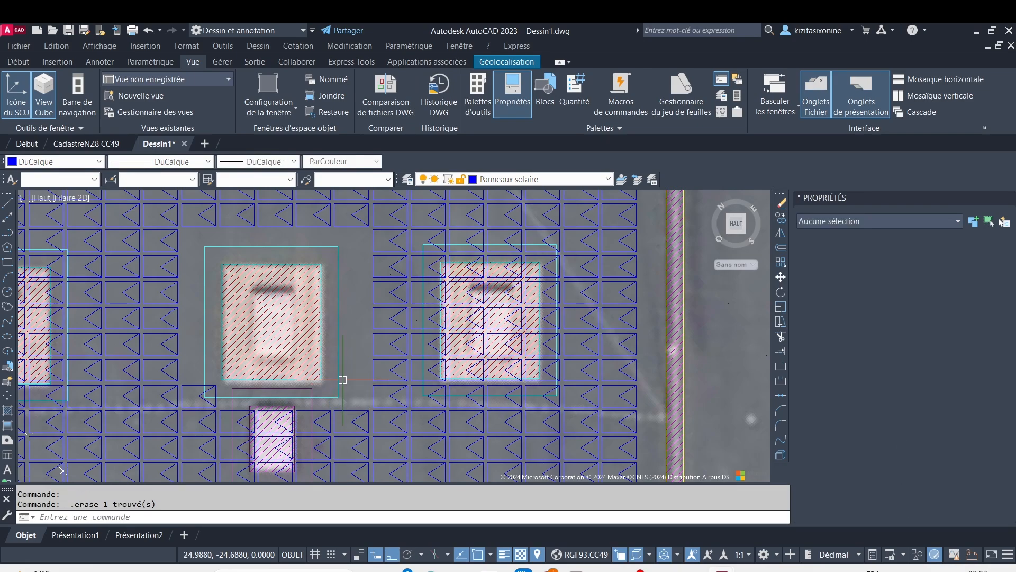
Erase the panel at the large obstacle's lower-left setback corner and the three panels crossing the left setback edge of the small obstacle below
middle_drag(275, 466, 296, 306)
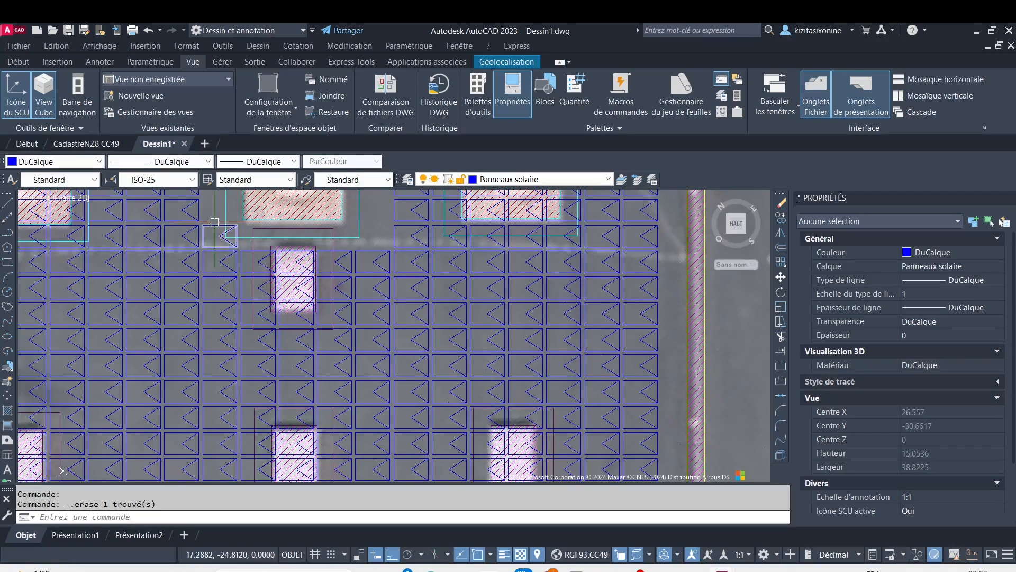
click(231, 240)
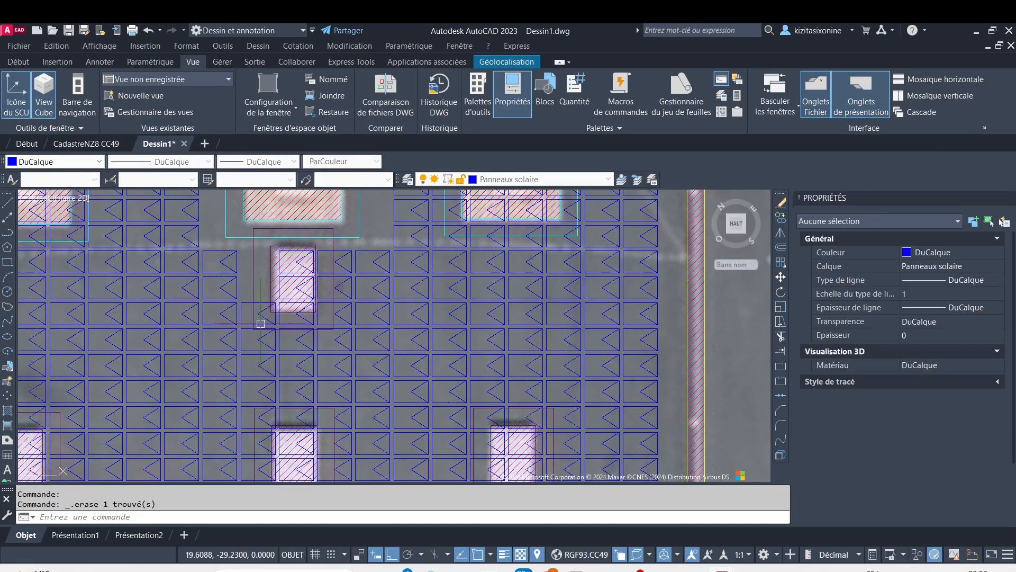
click(249, 305)
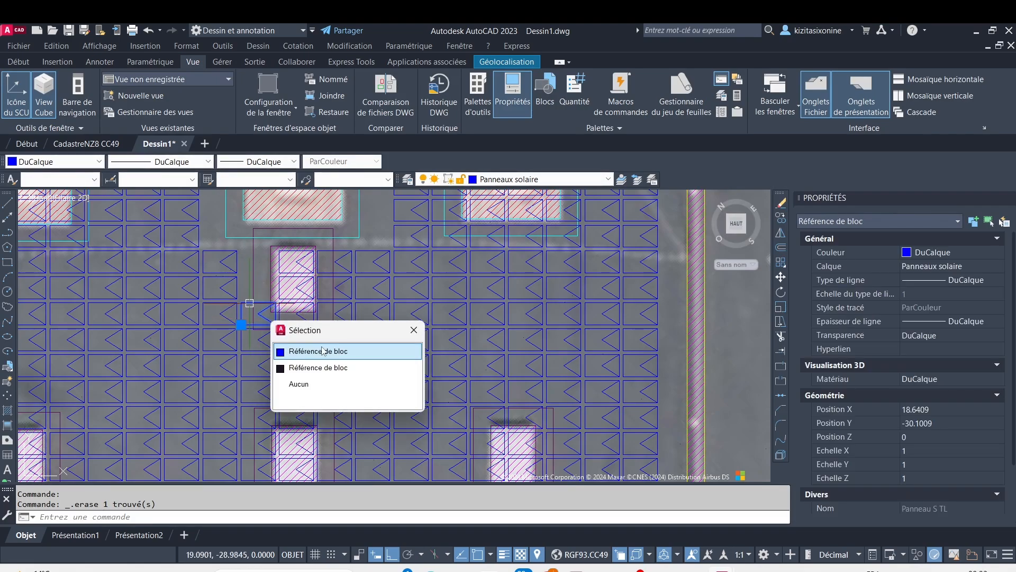
key(Delete)
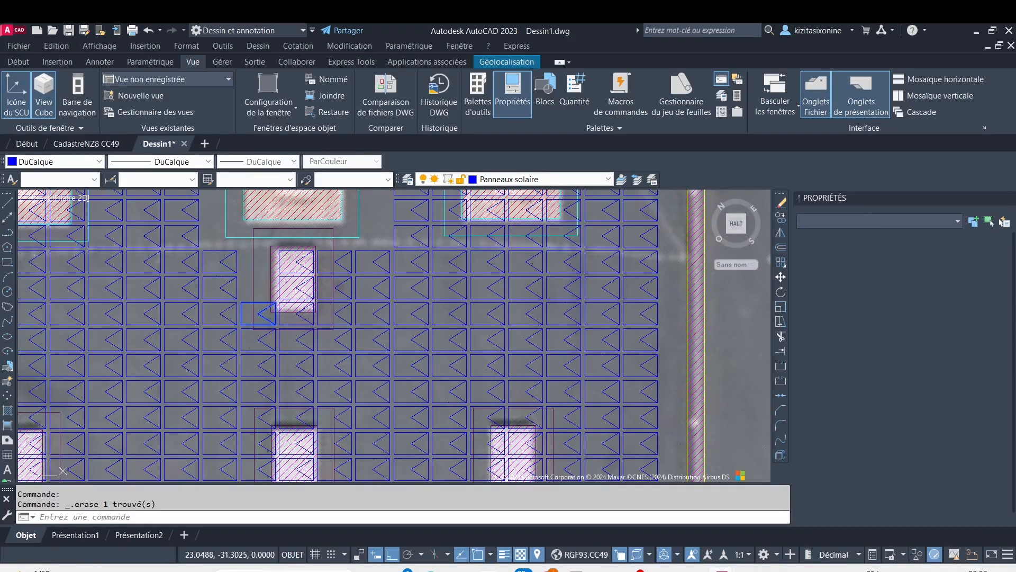
Erase the three panels lying directly over the small roof obstacle below the middle large one, keeping the obstacle block
scroll(289, 340, up, 2)
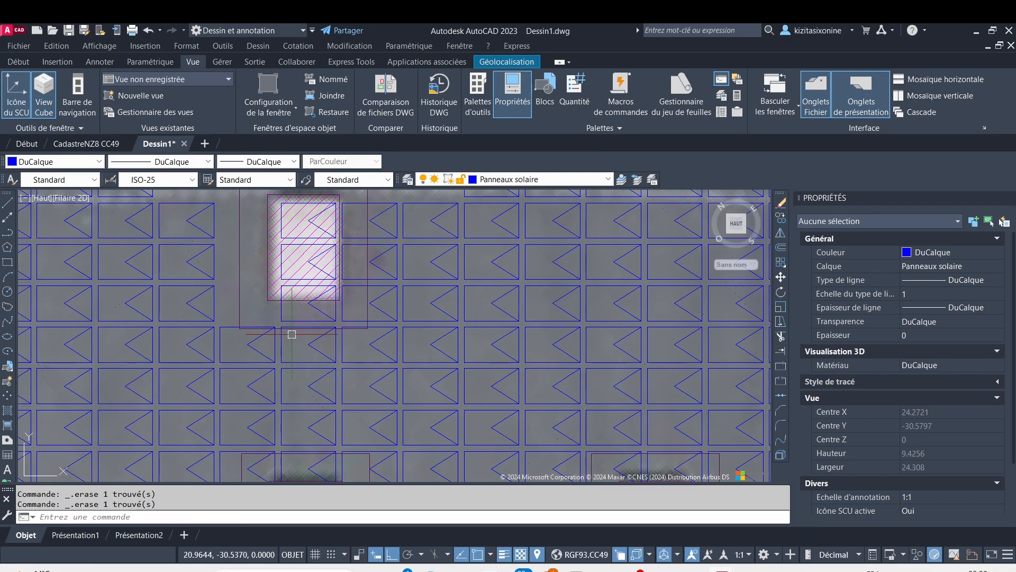
click(308, 222)
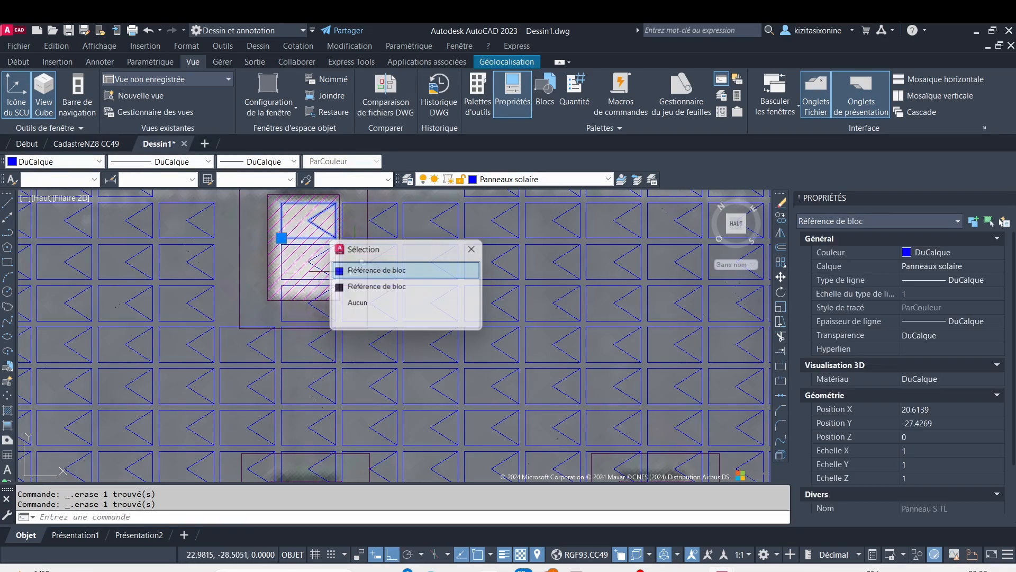
click(357, 270)
key(Delete)
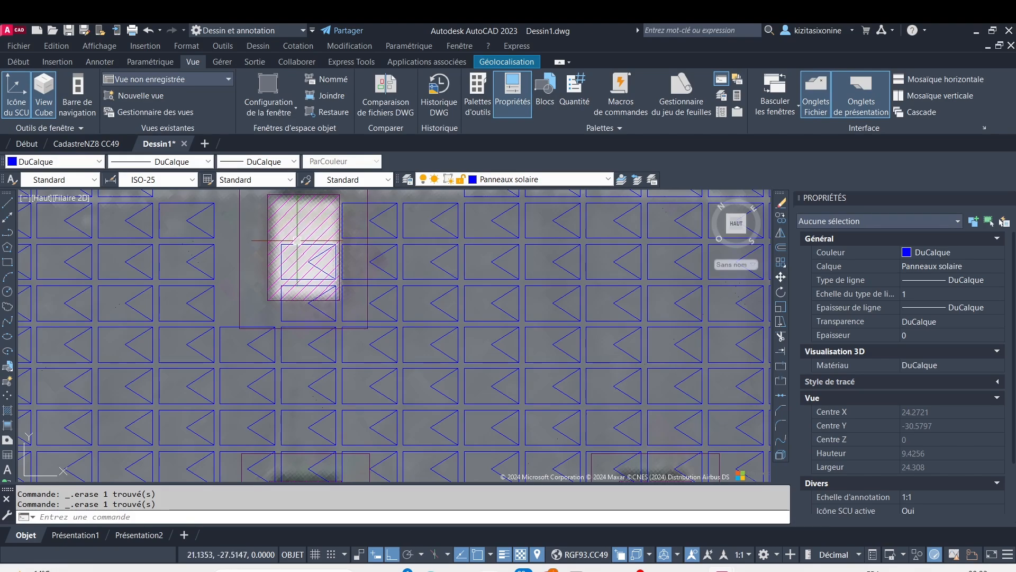
click(296, 243)
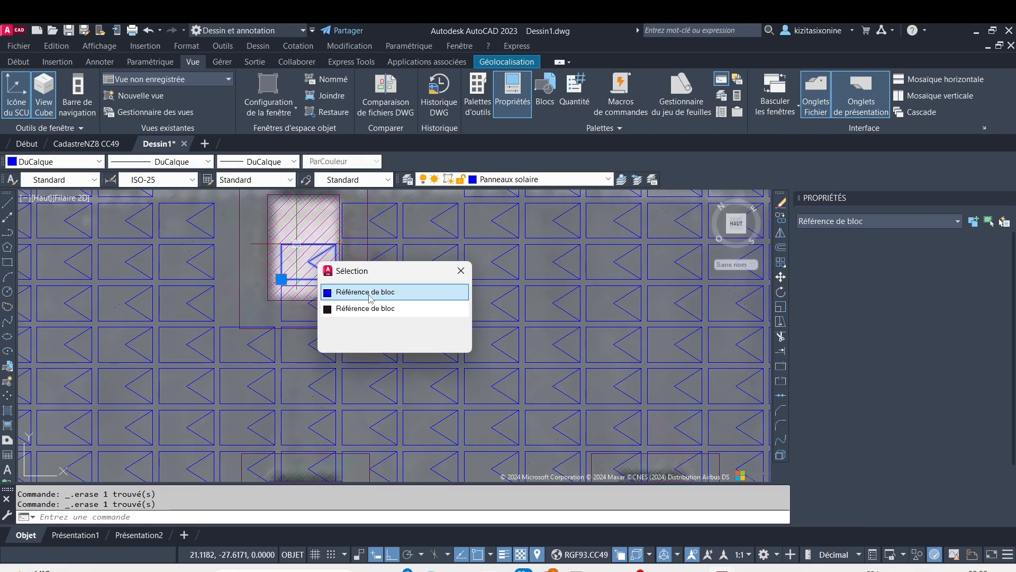
click(370, 294)
key(Delete)
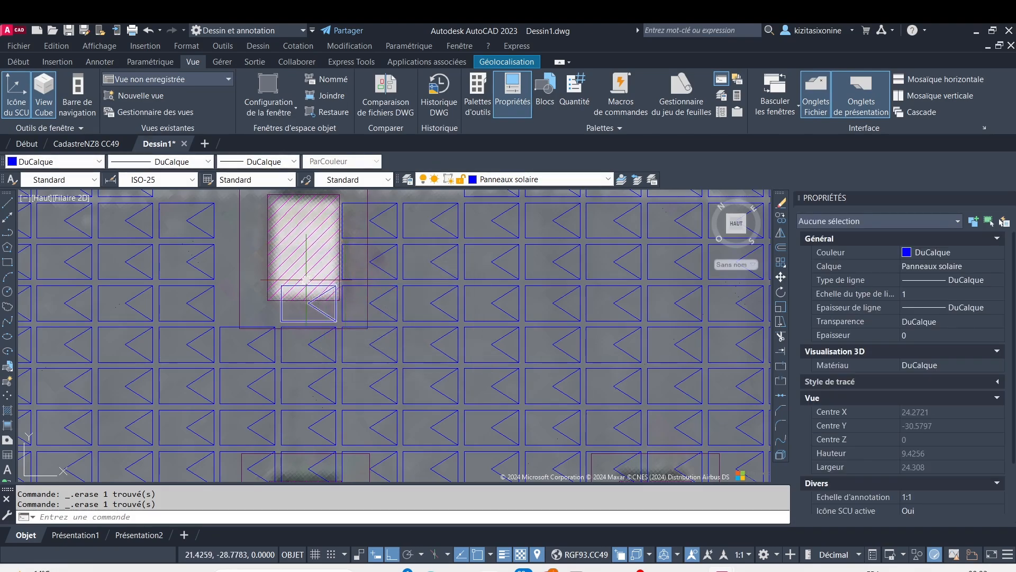
scroll(305, 288, up, 4)
click(299, 281)
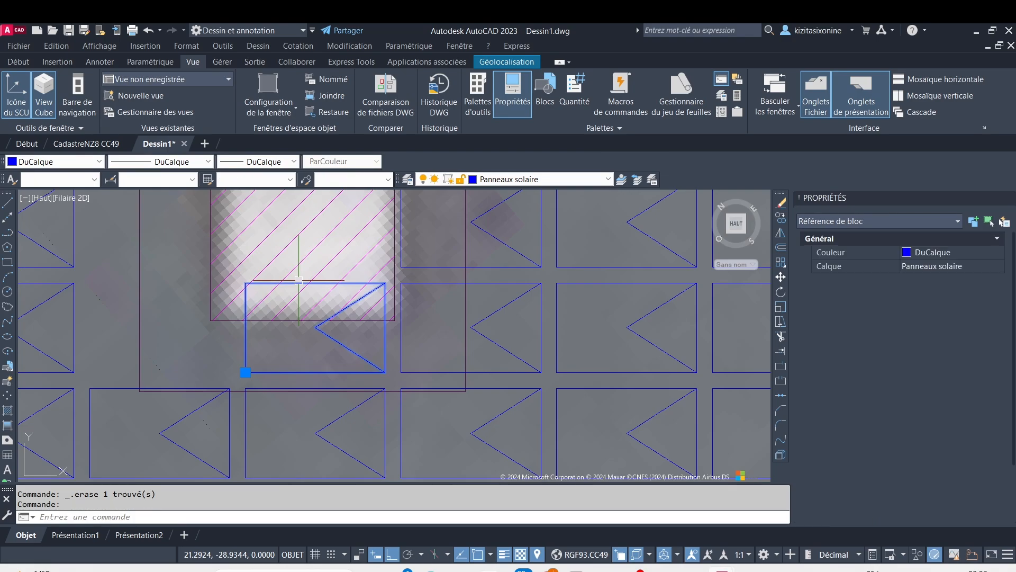
key(Delete)
scroll(467, 316, down, 2)
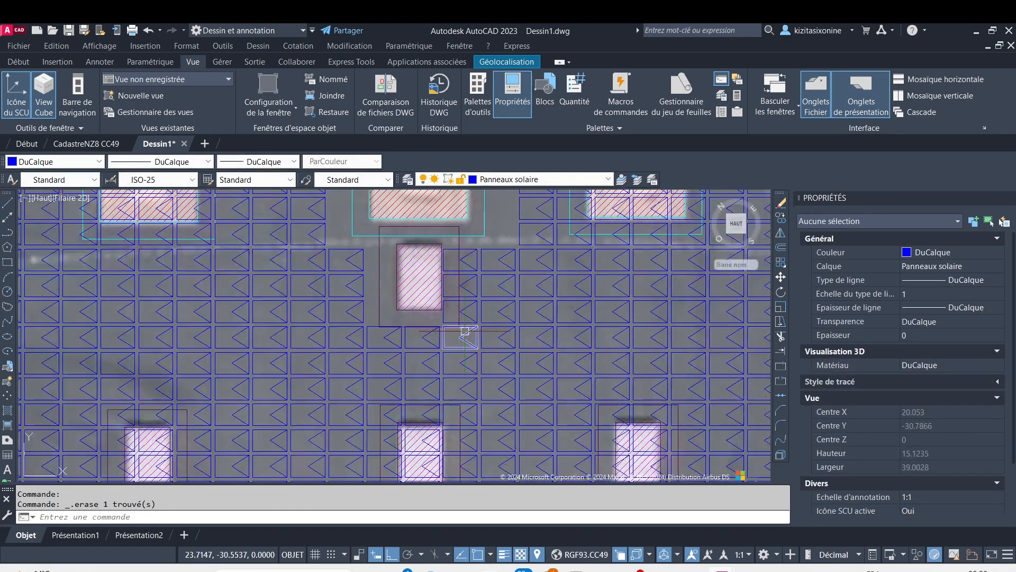
scroll(442, 241, up, 4)
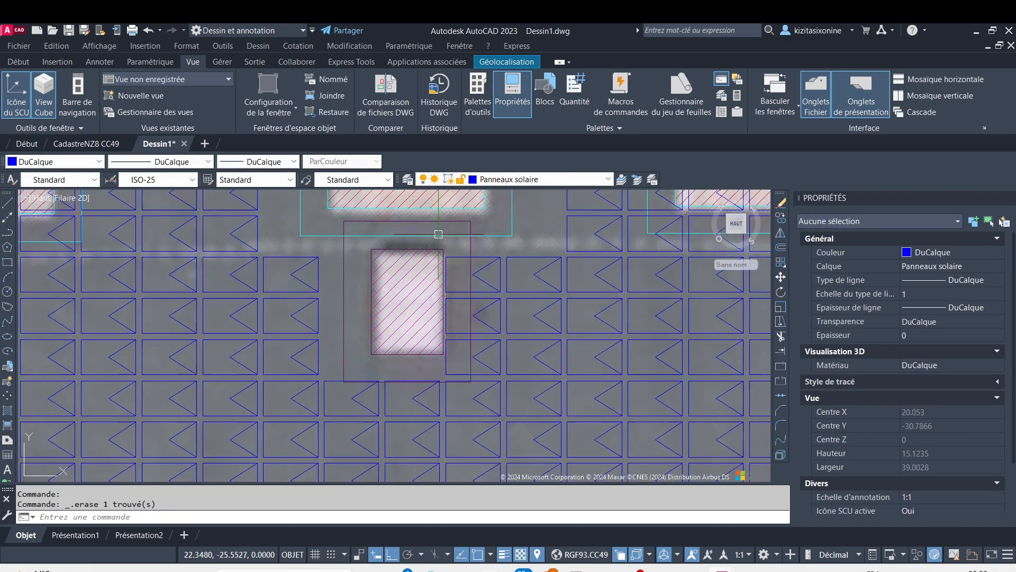
Erase the three panels crossing the right setback edge of the small obstacle below the middle large one
click(437, 237)
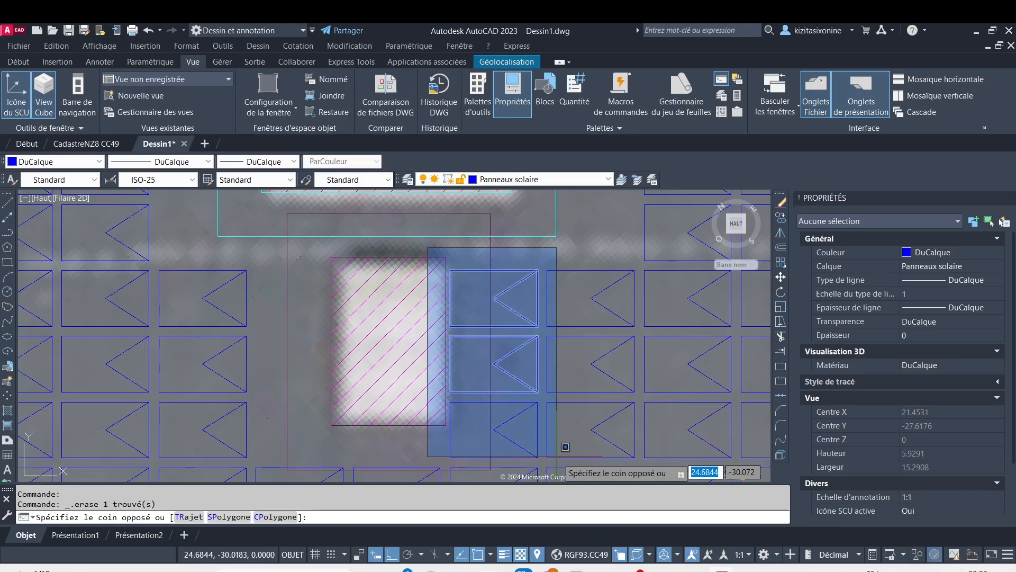
click(571, 467)
key(Delete)
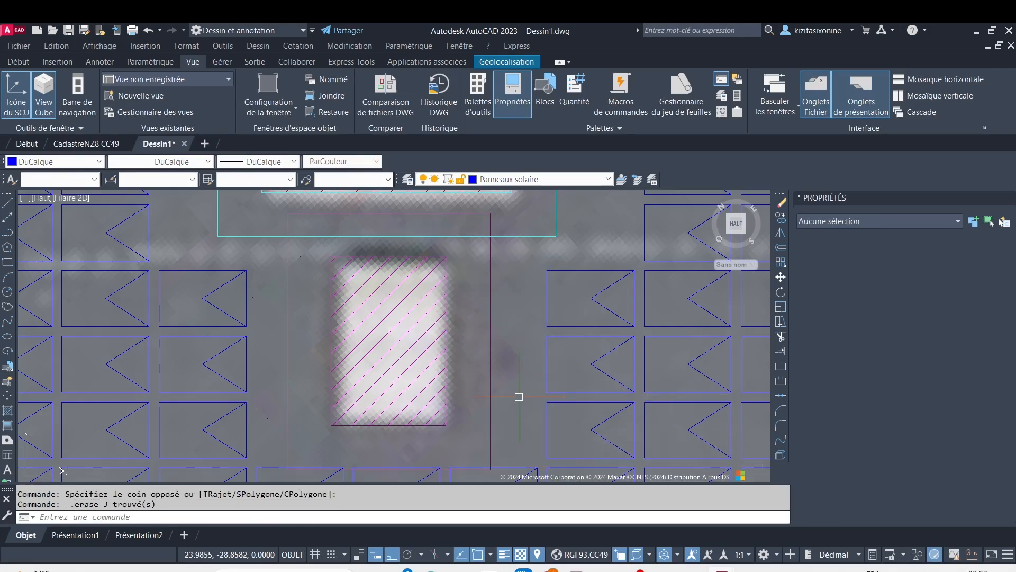
Erase the two panels at the lower-right and upper-left corners of the right large obstacle's setback outline
scroll(424, 291, down, 4)
scroll(428, 282, down, 4)
scroll(451, 260, up, 4)
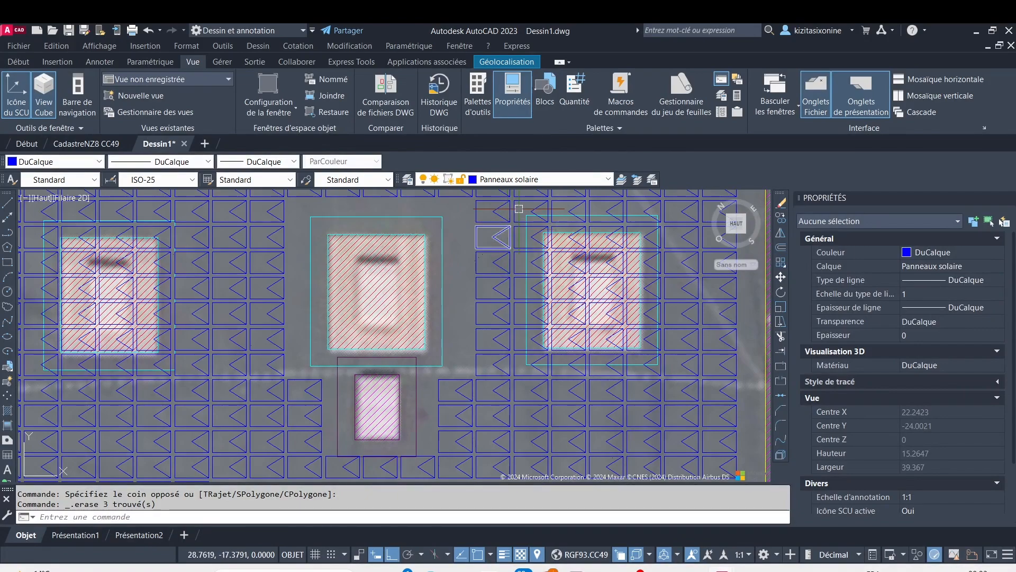
middle_drag(432, 214, 297, 239)
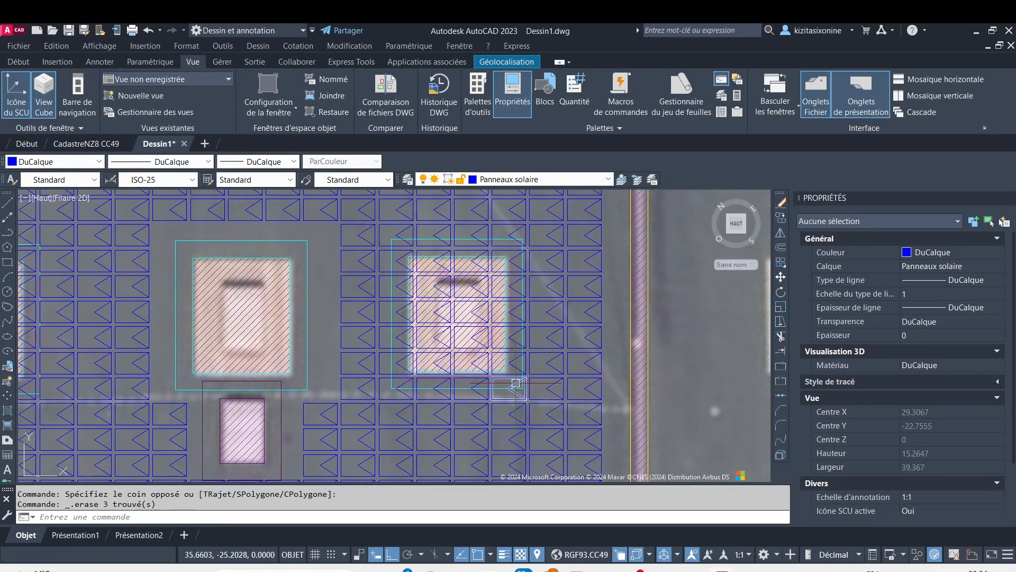
click(523, 398)
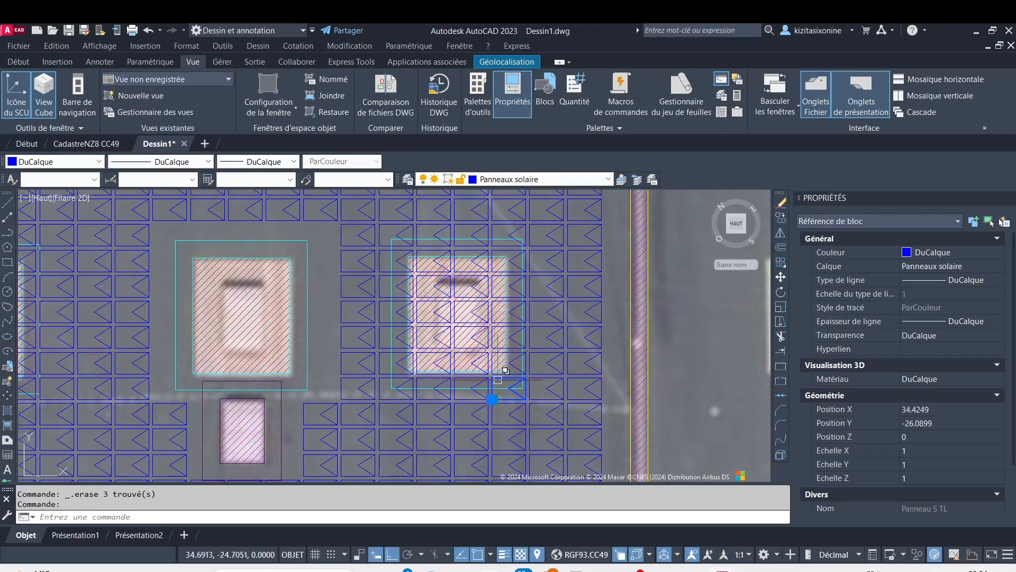
click(398, 234)
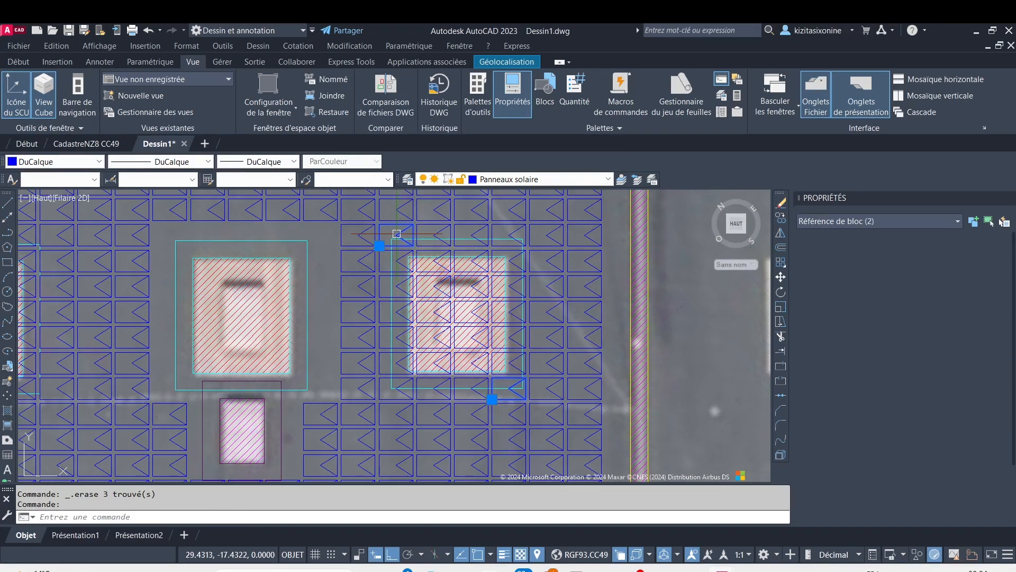
key(Delete)
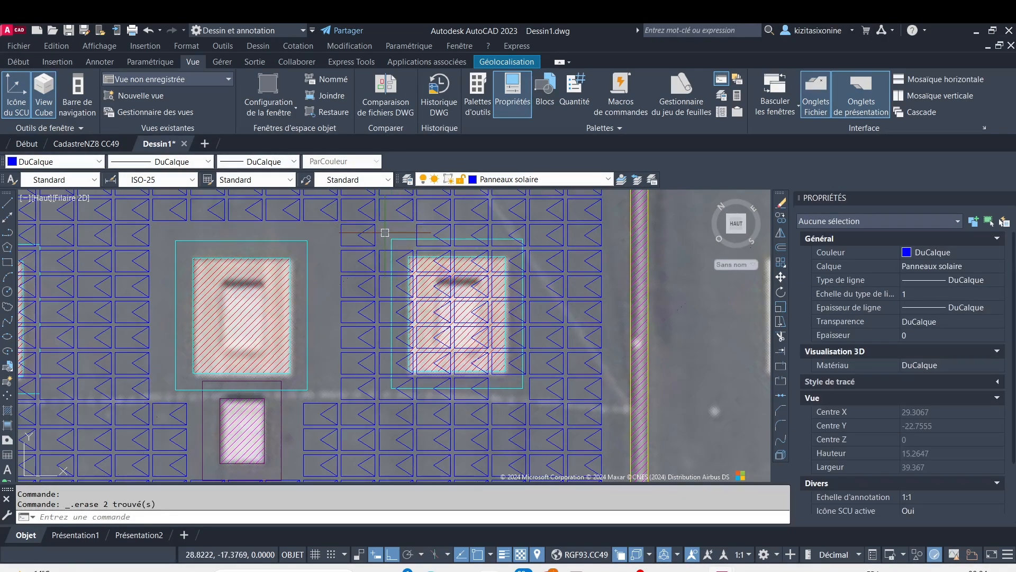
Erase the block of fifteen panels covering the right large obstacle and its right setback edge, keeping the obstacle block
click(383, 227)
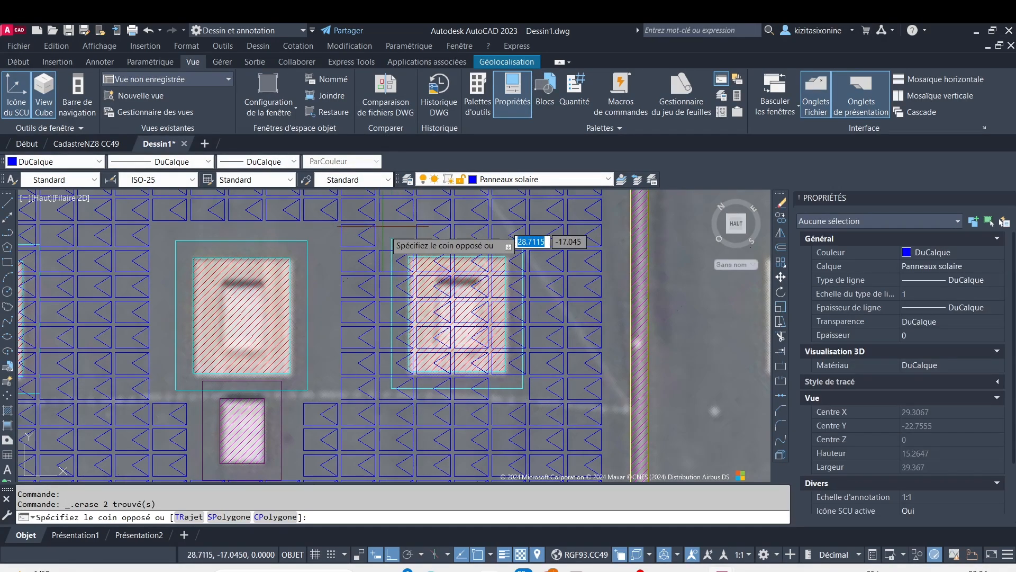
click(562, 367)
key(Delete)
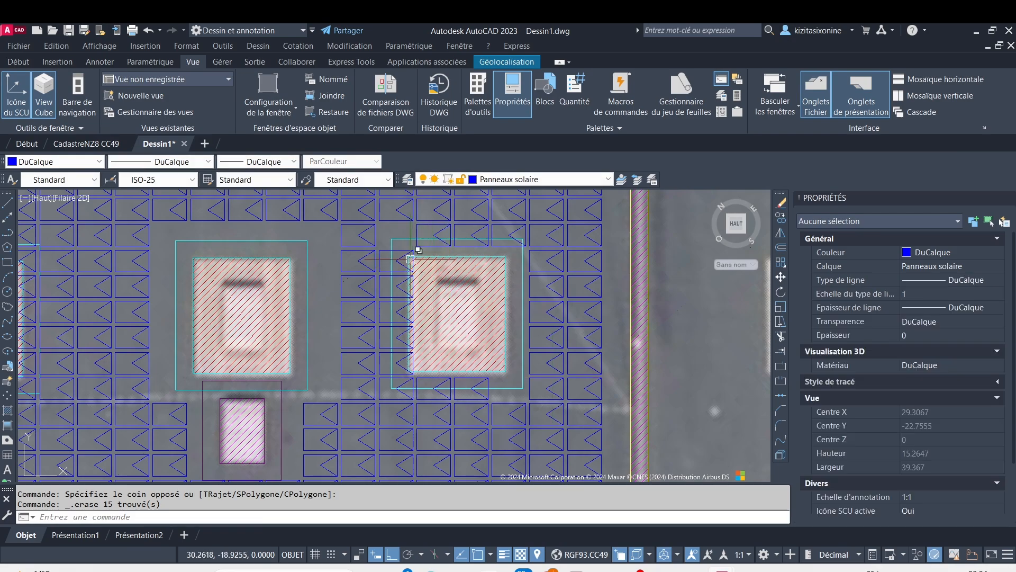
scroll(411, 259, up, 5)
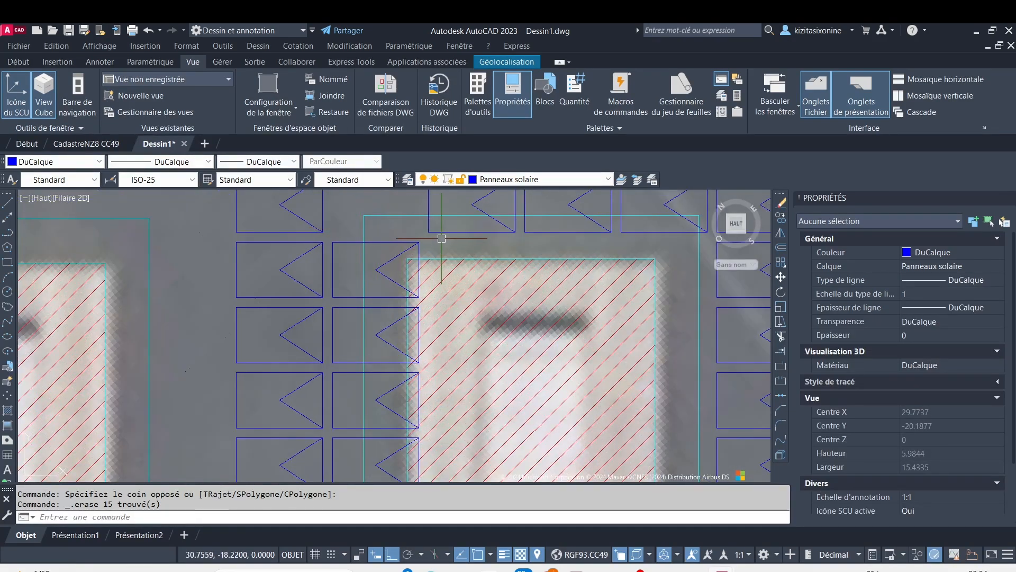
click(440, 239)
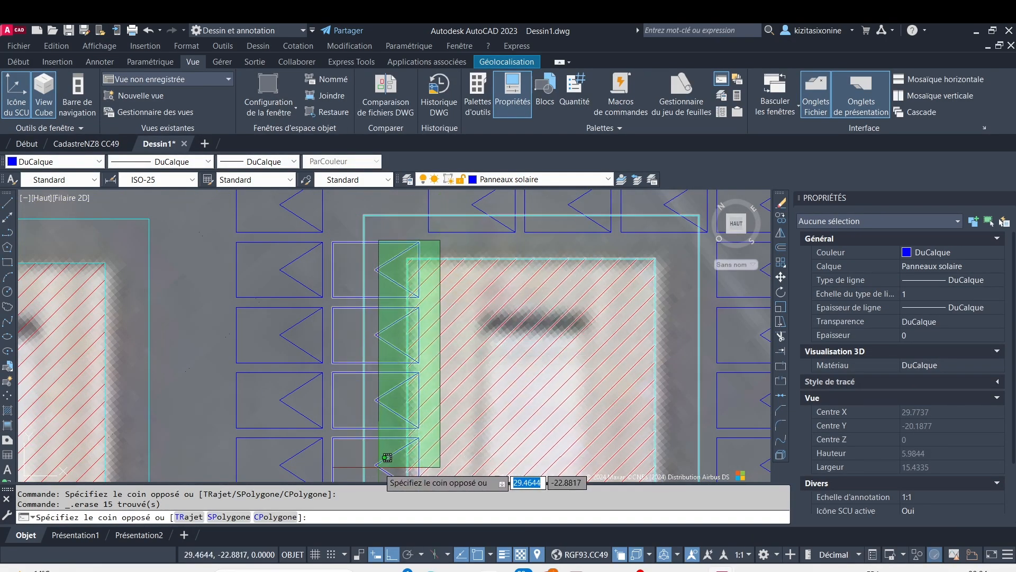
click(384, 409)
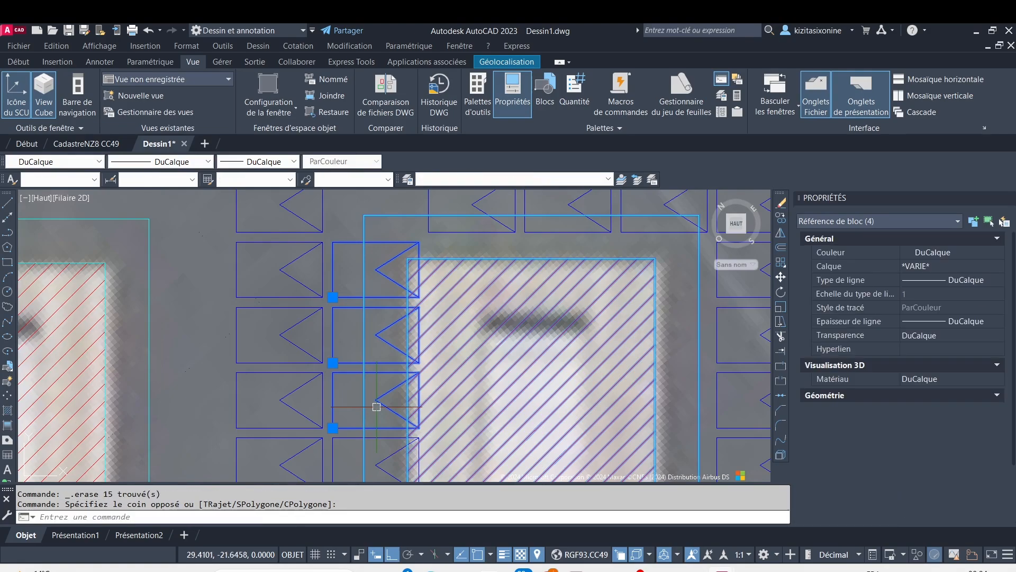
key(Escape)
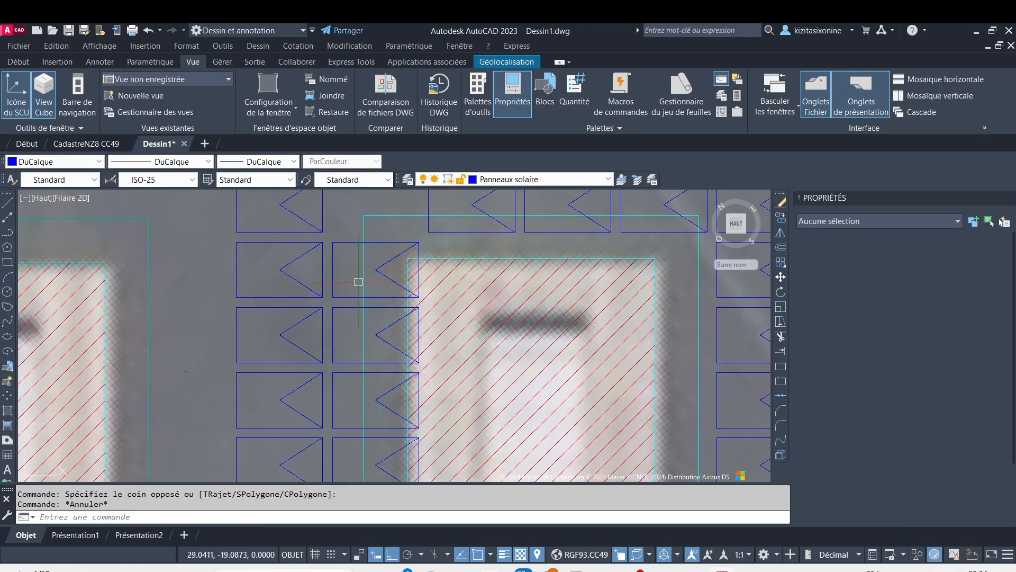
Erase the five panels crossing the left setback edge of the right large obstacle one by one
click(385, 239)
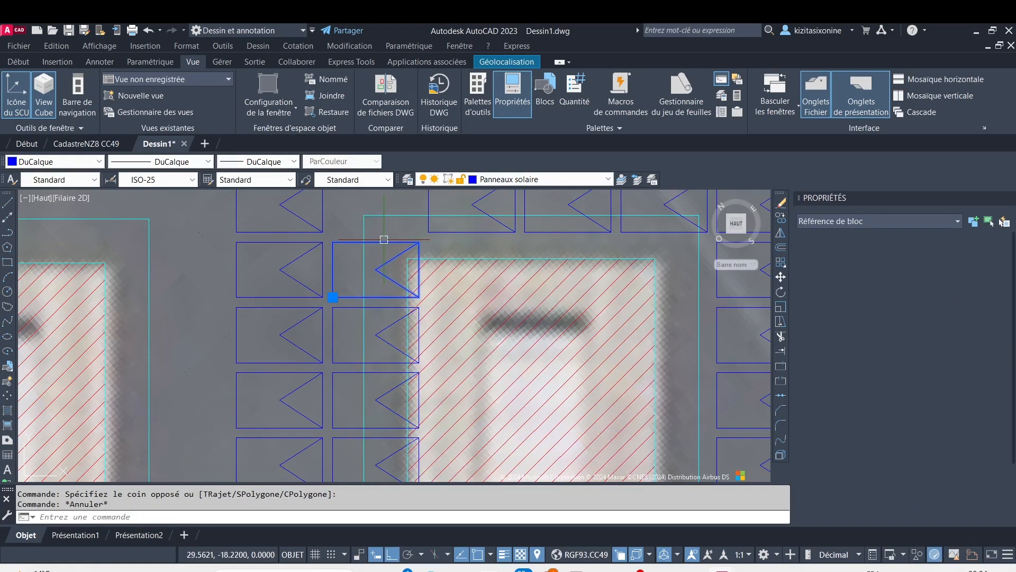
key(Delete)
scroll(379, 302, down, 2)
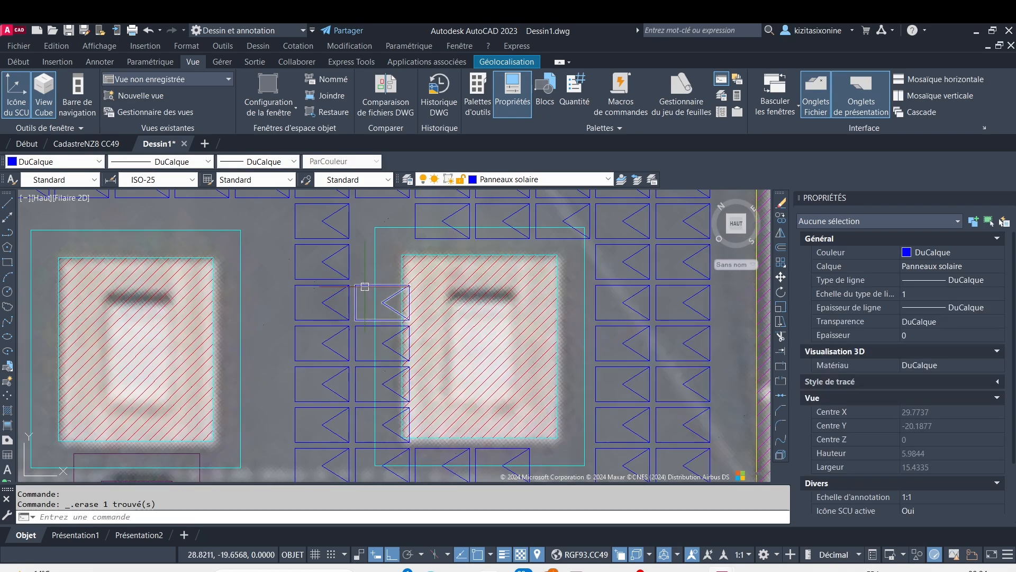
click(364, 334)
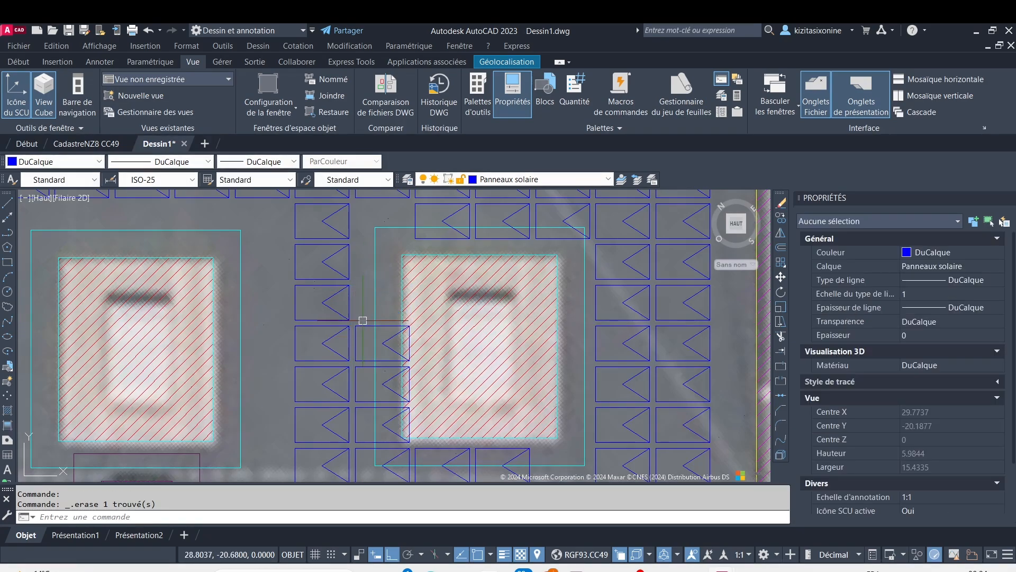
key(Delete)
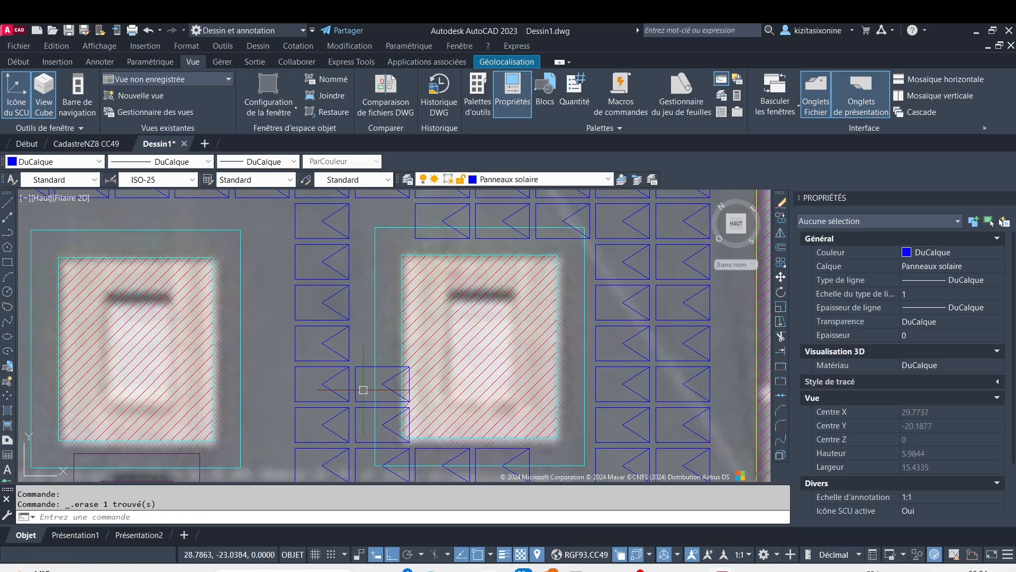
click(366, 365)
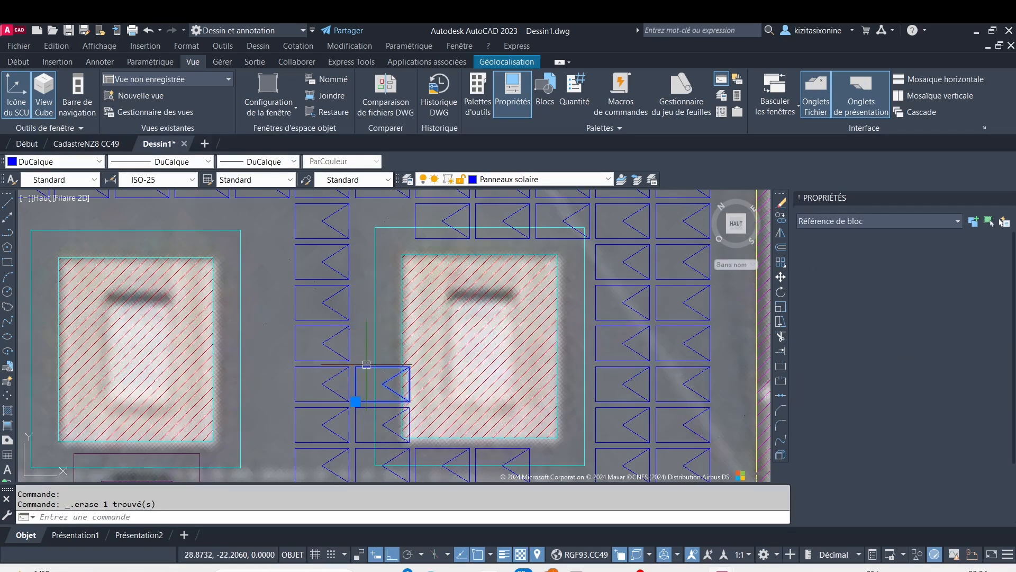
click(372, 420)
key(Delete)
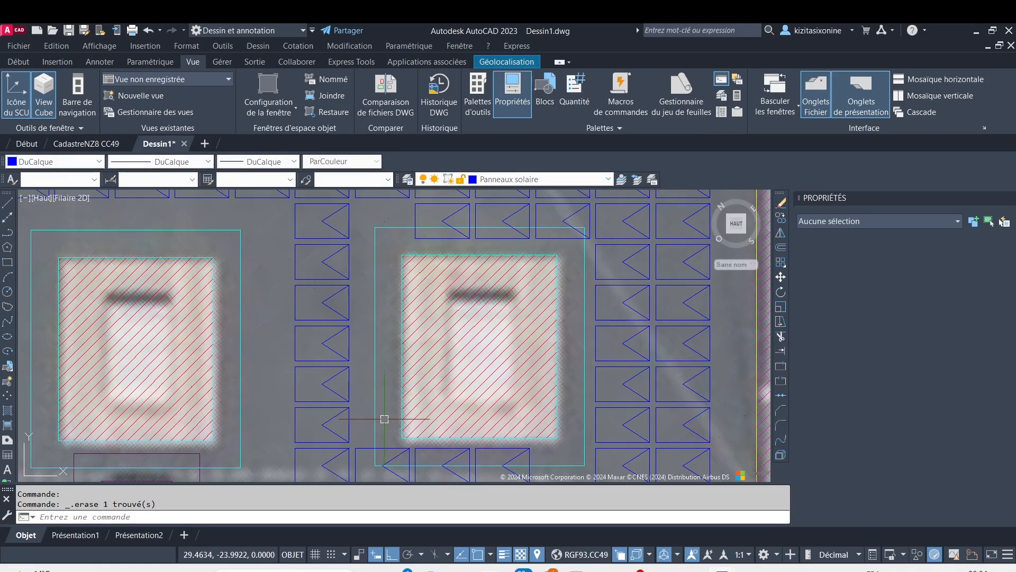
Erase the three panels crossing the bottom setback edge of the right large obstacle
middle_drag(385, 419, 328, 315)
click(317, 327)
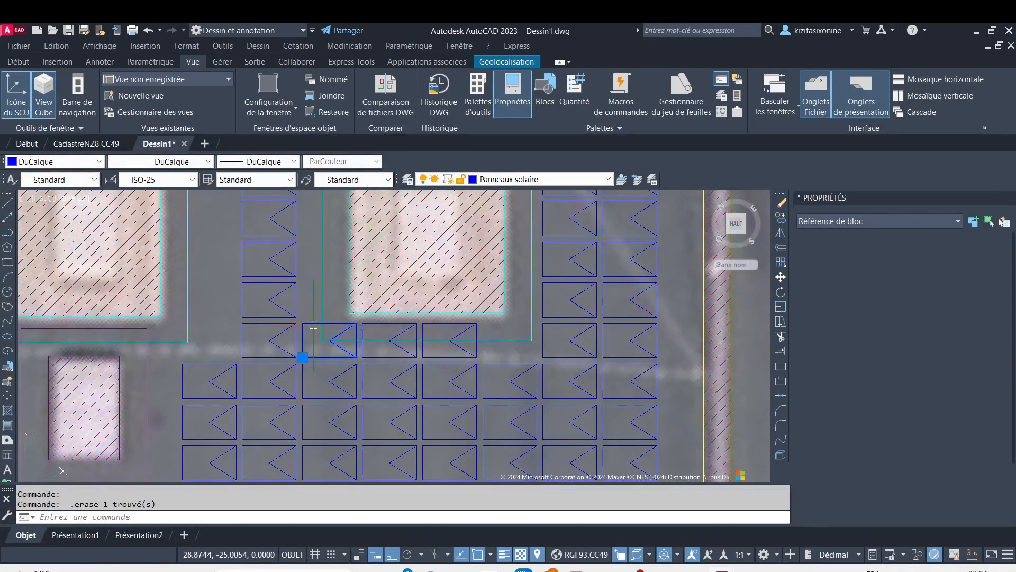
key(Delete)
scroll(363, 351, up, 4)
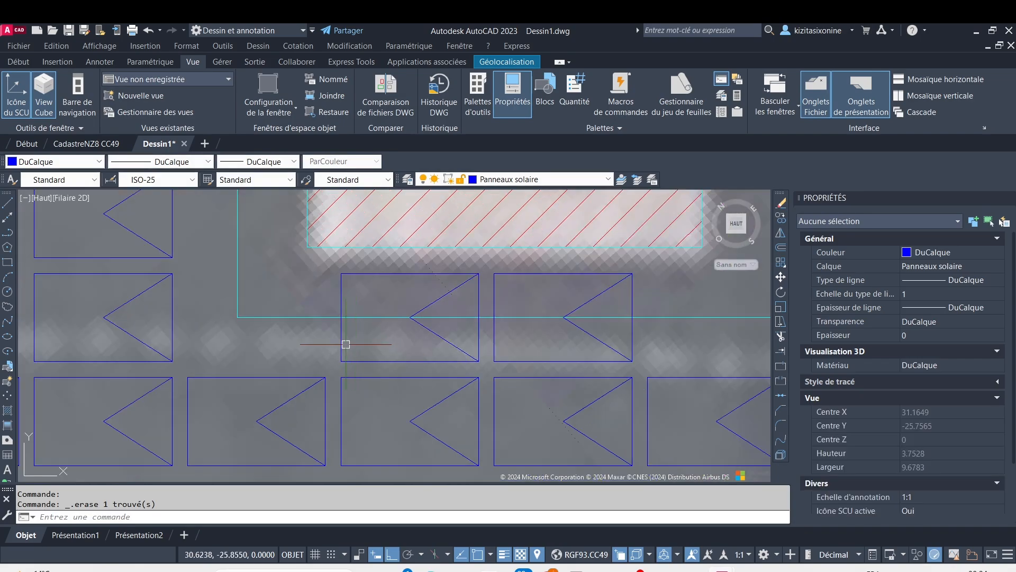
click(343, 344)
key(Delete)
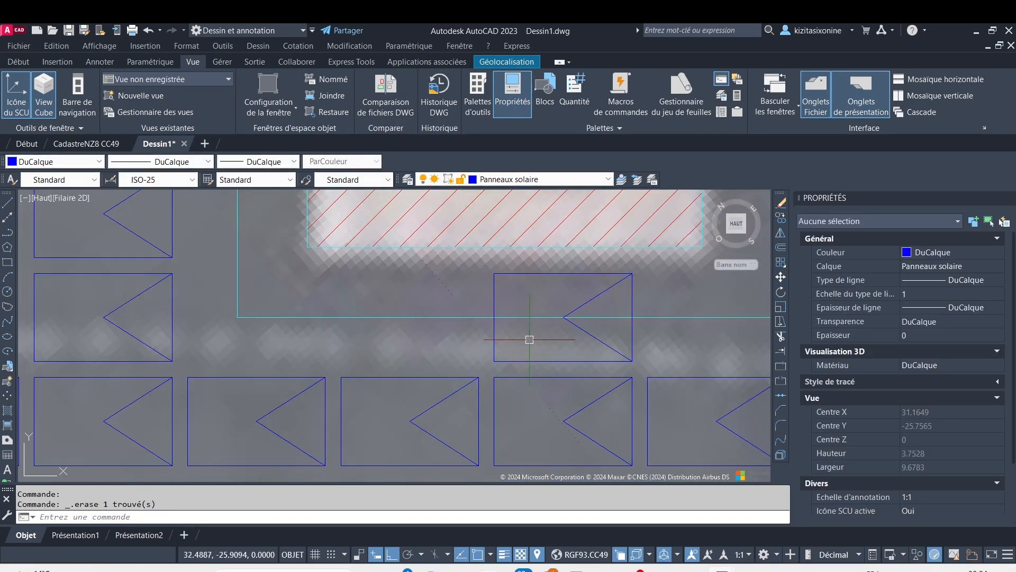
click(495, 356)
key(Delete)
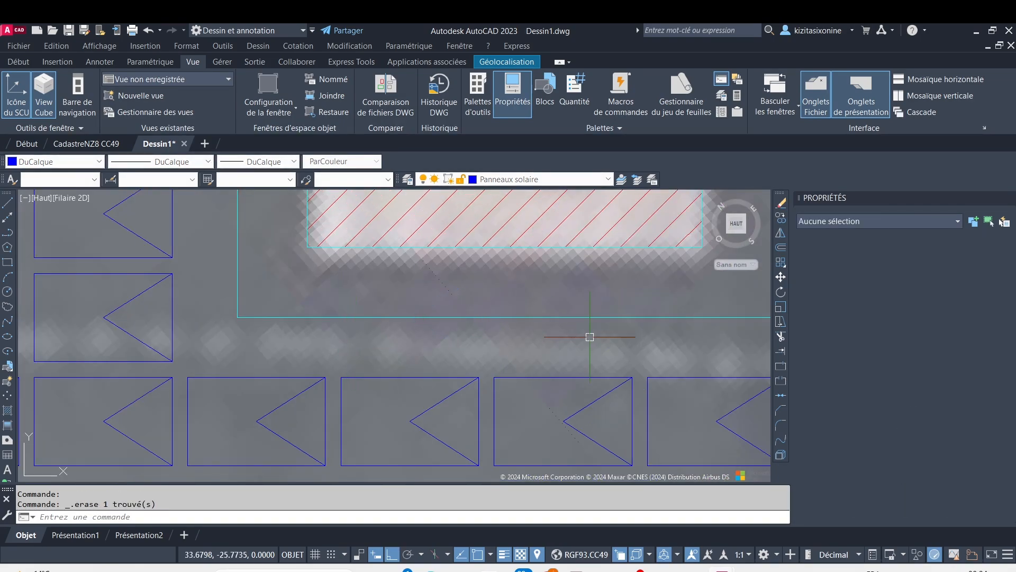
Erase the three panels crossing the top setback edge of the right large obstacle
scroll(667, 312, down, 4)
scroll(470, 340, down, 8)
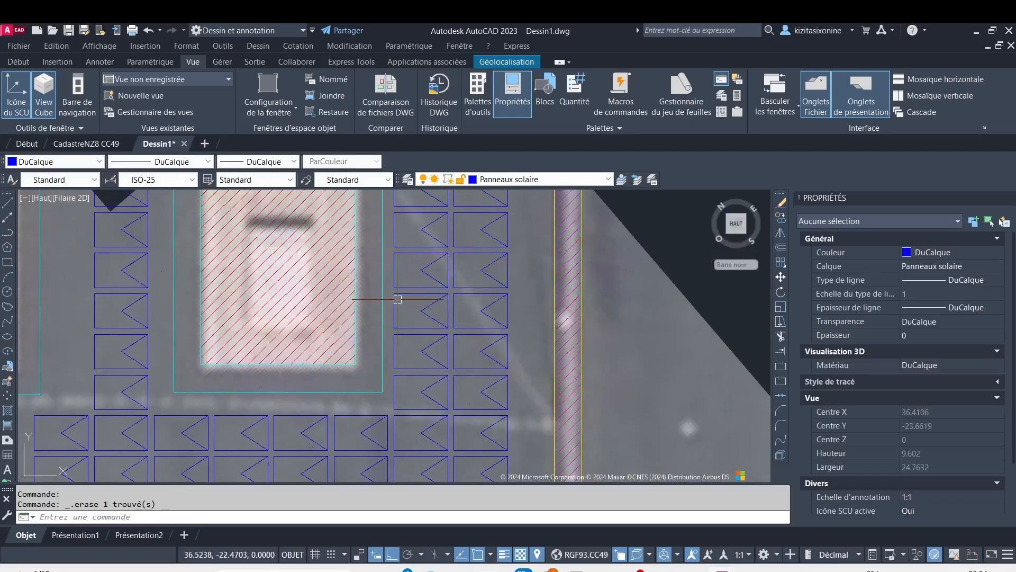
scroll(388, 233, up, 4)
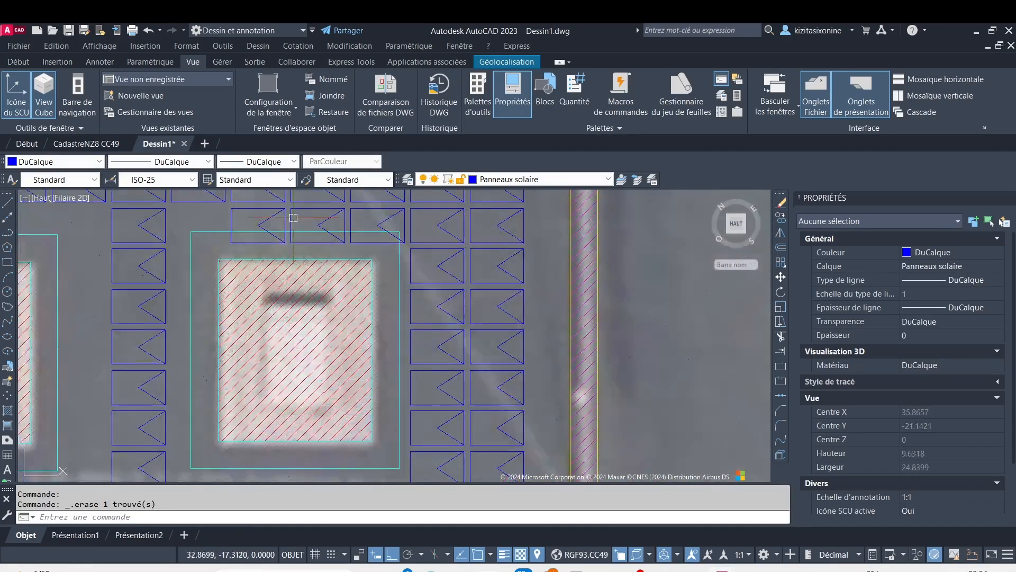
click(233, 213)
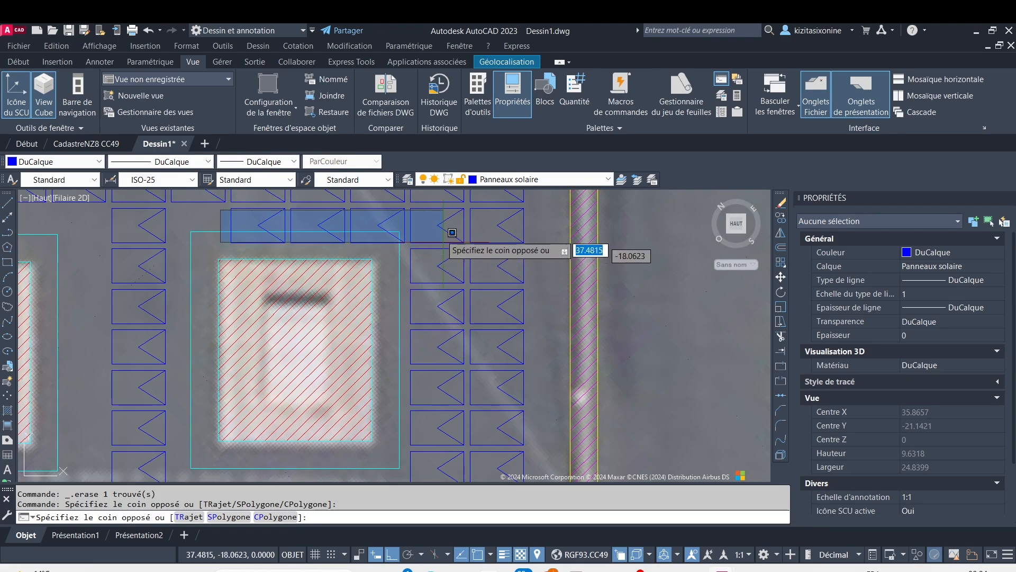
click(363, 219)
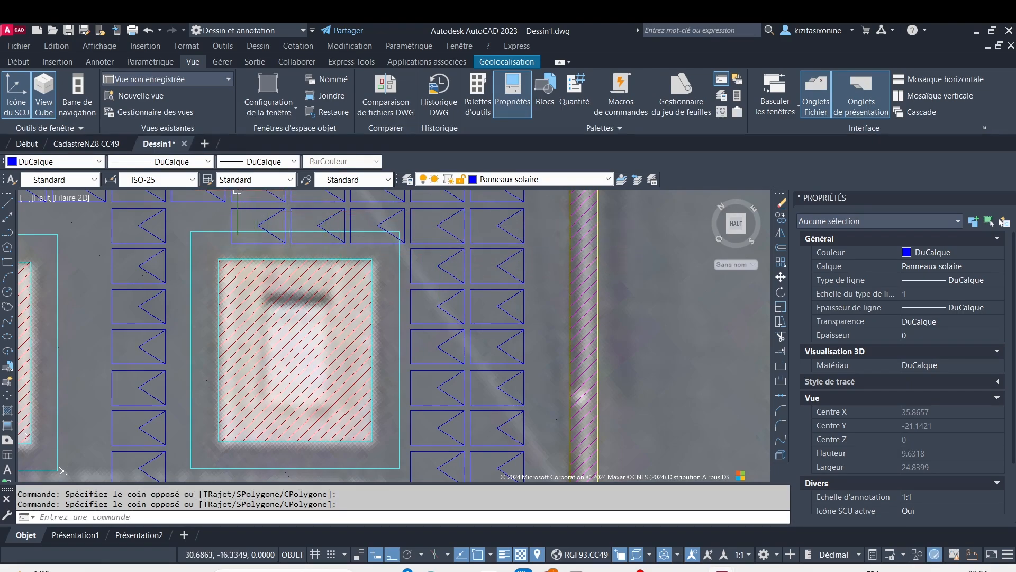
scroll(237, 210, up, 8)
click(215, 219)
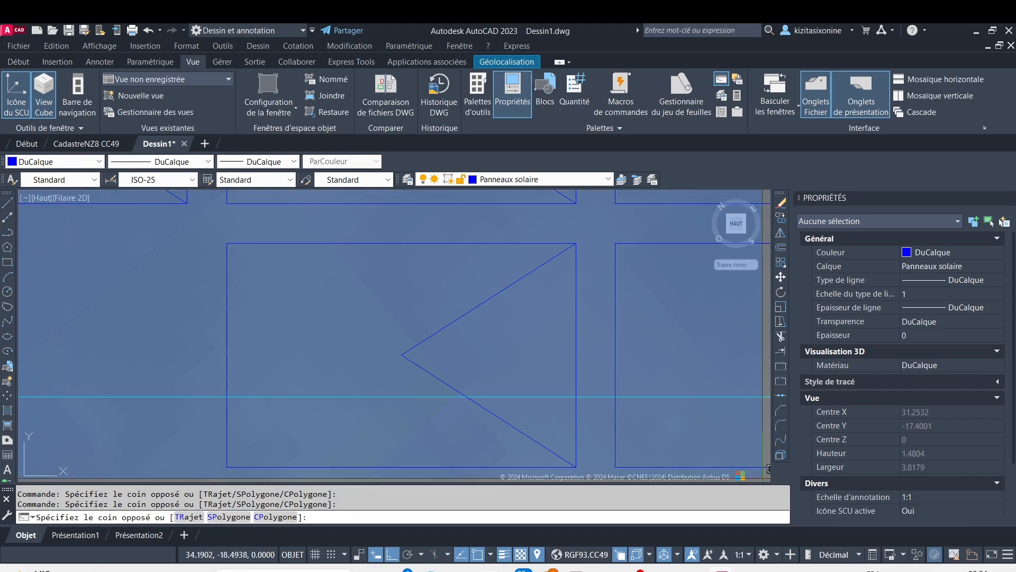
scroll(621, 421, down, 4)
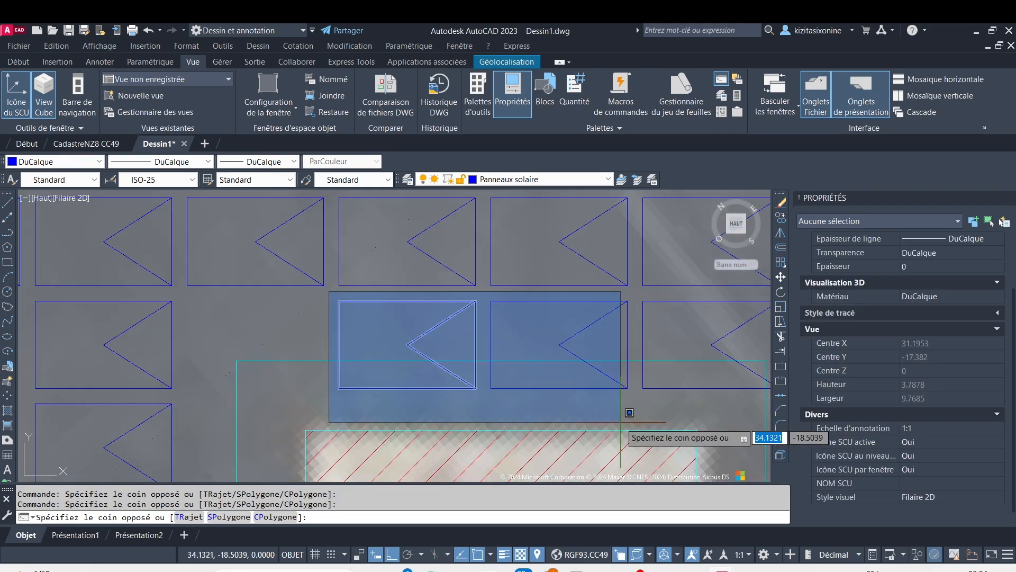
click(669, 423)
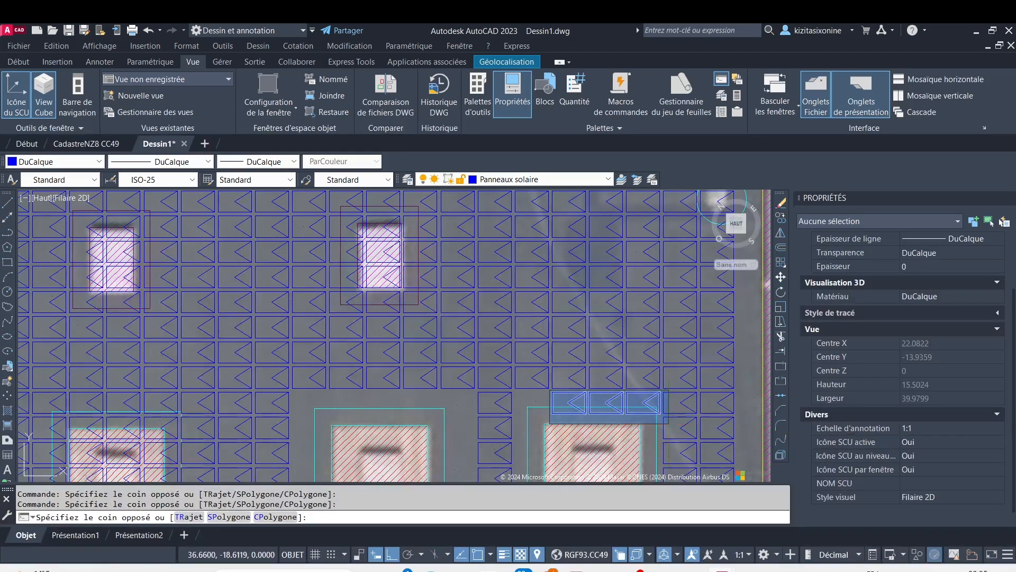
key(Delete)
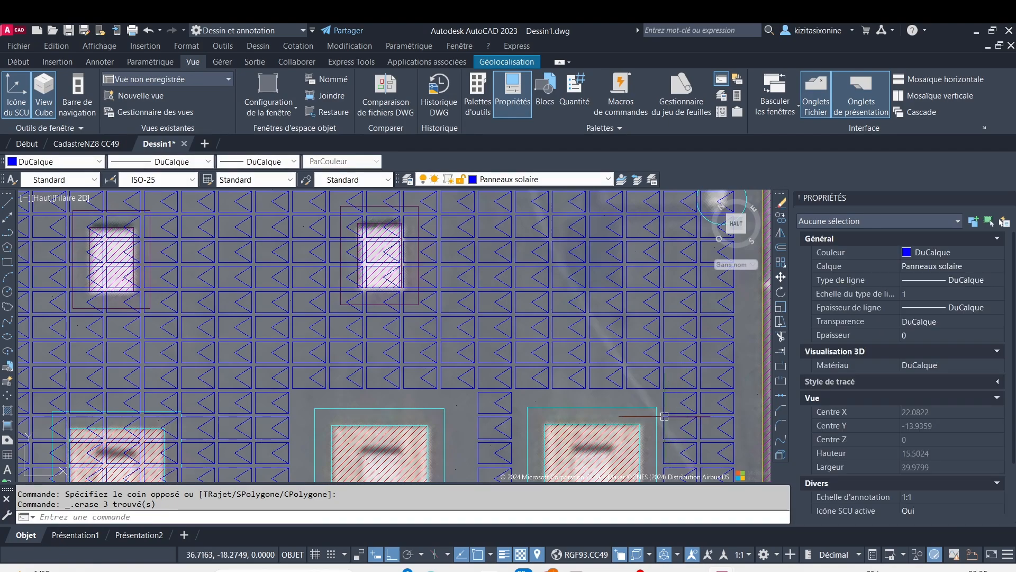
Erase the lower six panels of the single column between the middle and right large obstacles, keeping the column's top panel
mouse_move(669, 424)
middle_down()
mouse_move(586, 310)
mouse_move(572, 243)
middle_up()
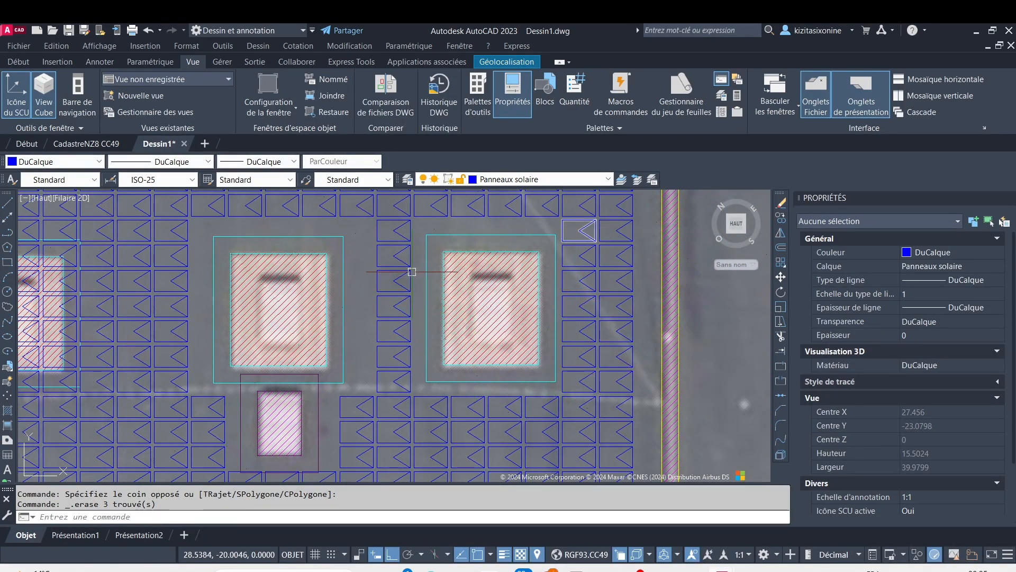
middle_drag(425, 226, 451, 268)
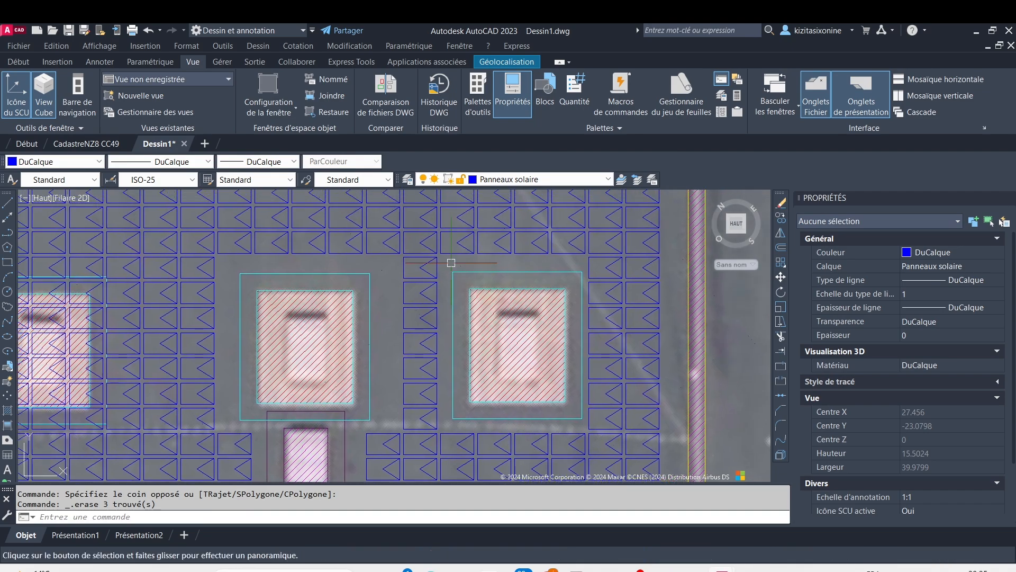
click(392, 258)
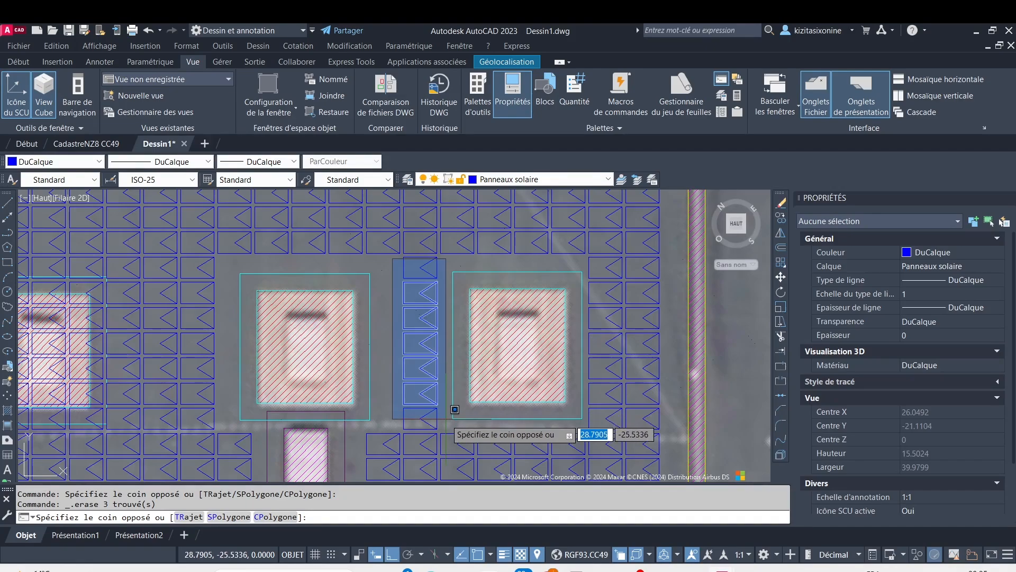
click(448, 430)
key(Delete)
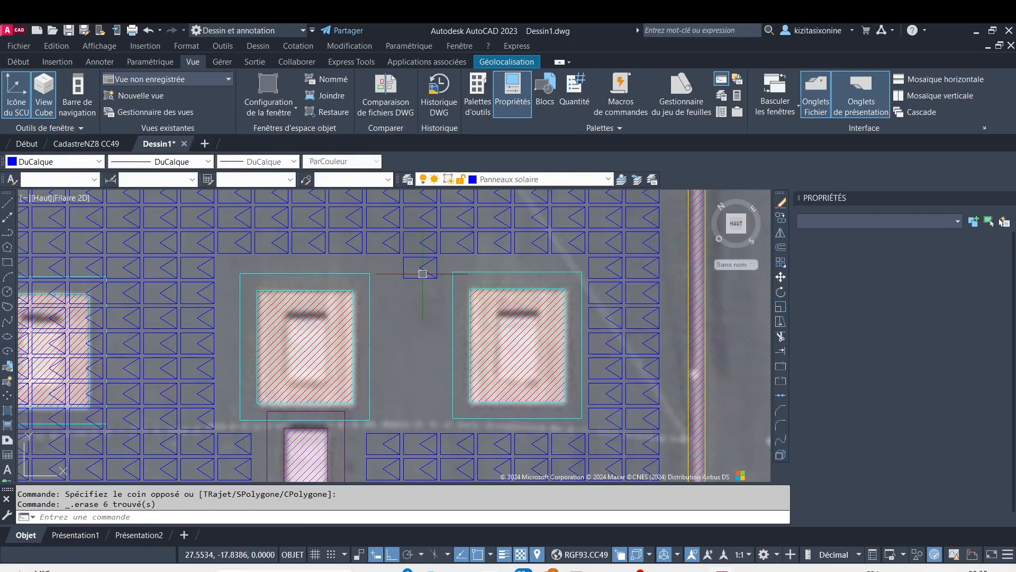
Erase the single remaining panel at the top of the gap between the middle and right large obstacles
click(434, 265)
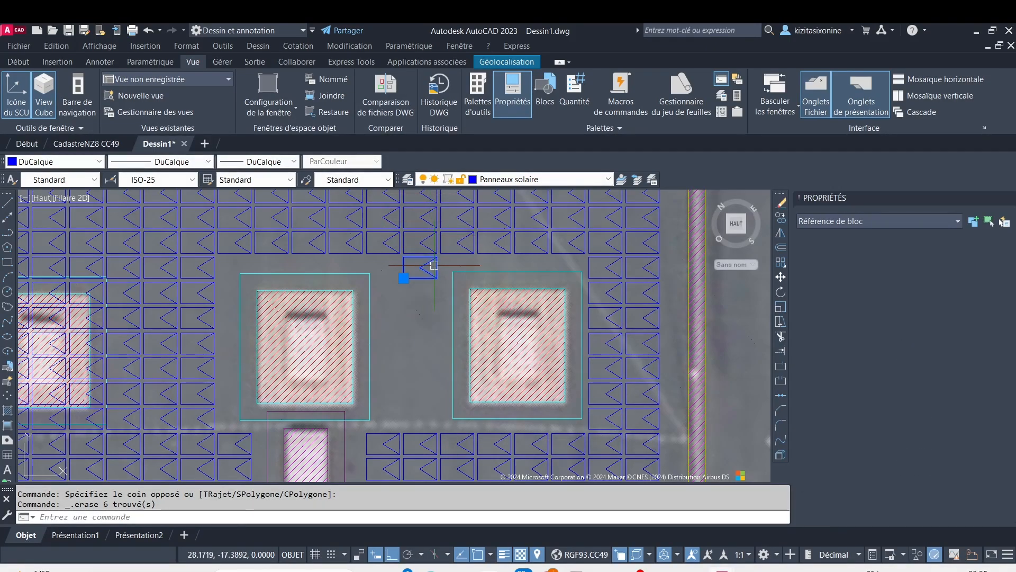
key(Delete)
scroll(216, 318, down, 4)
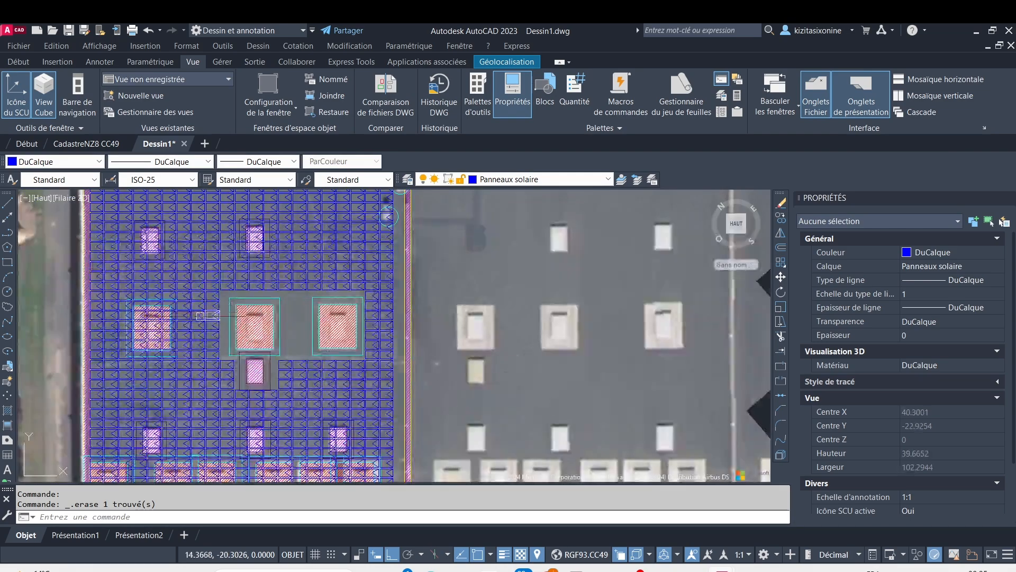
Erase all panels over the left large obstacle and its setback in one window selection, together with the obstacle's hatch and outlines
middle_drag(203, 317, 312, 280)
scroll(240, 254, up, 2)
scroll(240, 255, up, 4)
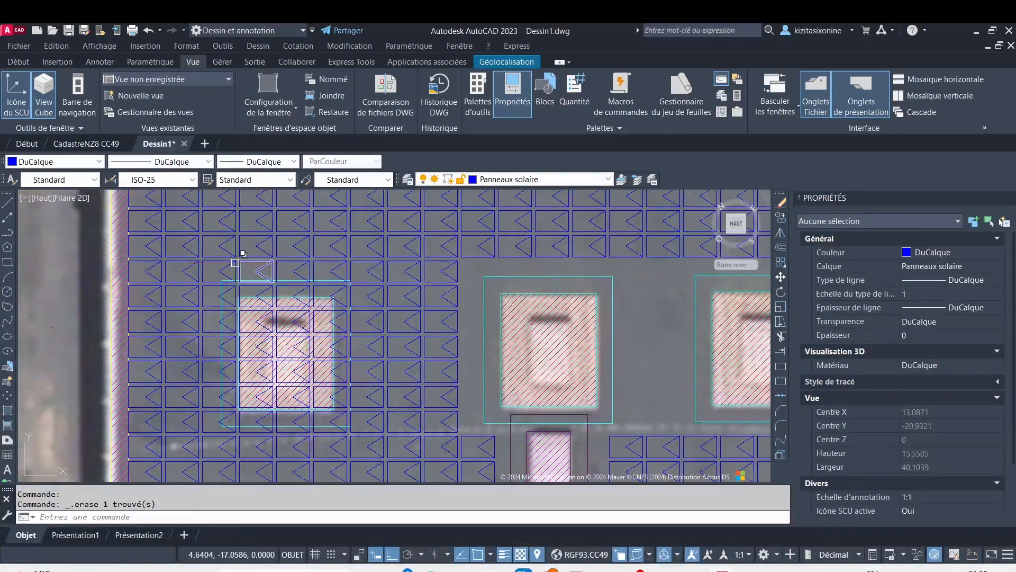
scroll(235, 263, up, 4)
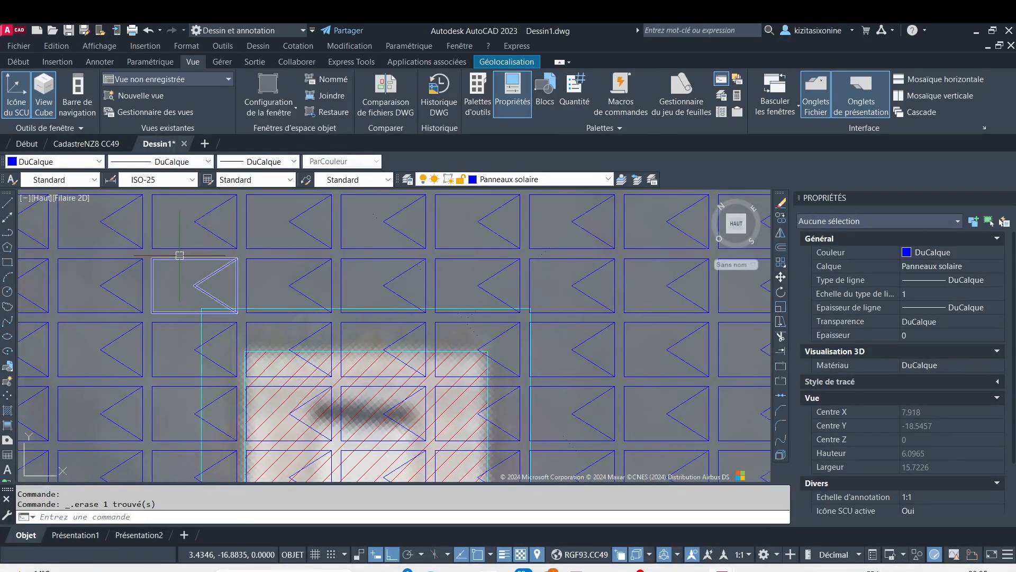
scroll(179, 256, up, 2)
scroll(178, 269, down, 2)
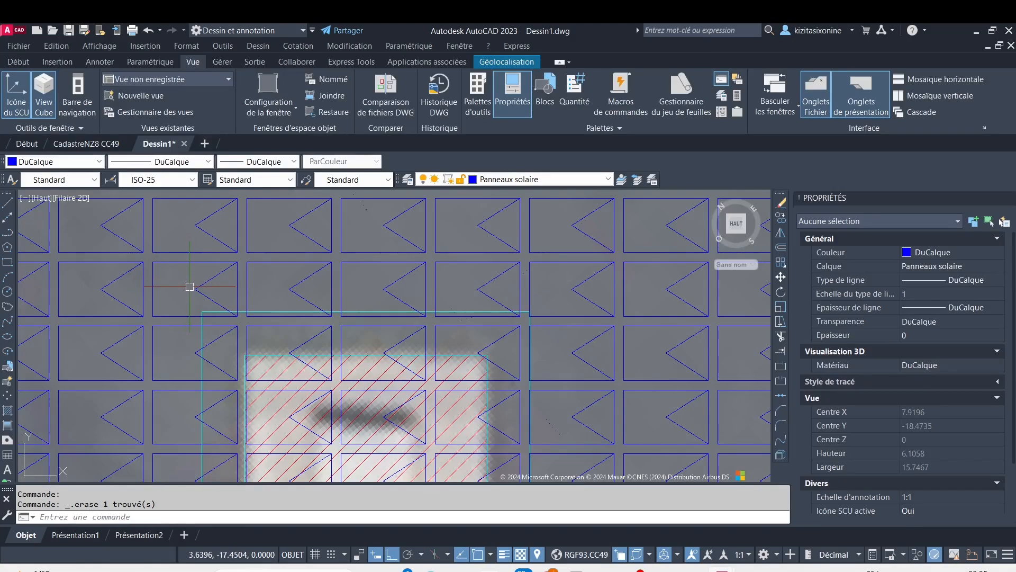
scroll(315, 298, up, 2)
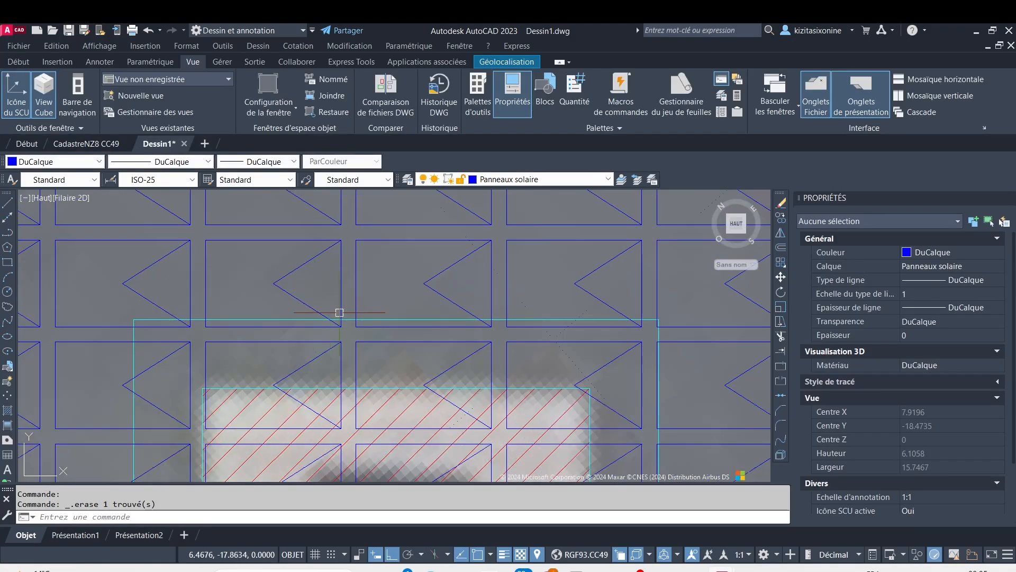
scroll(519, 324, up, 4)
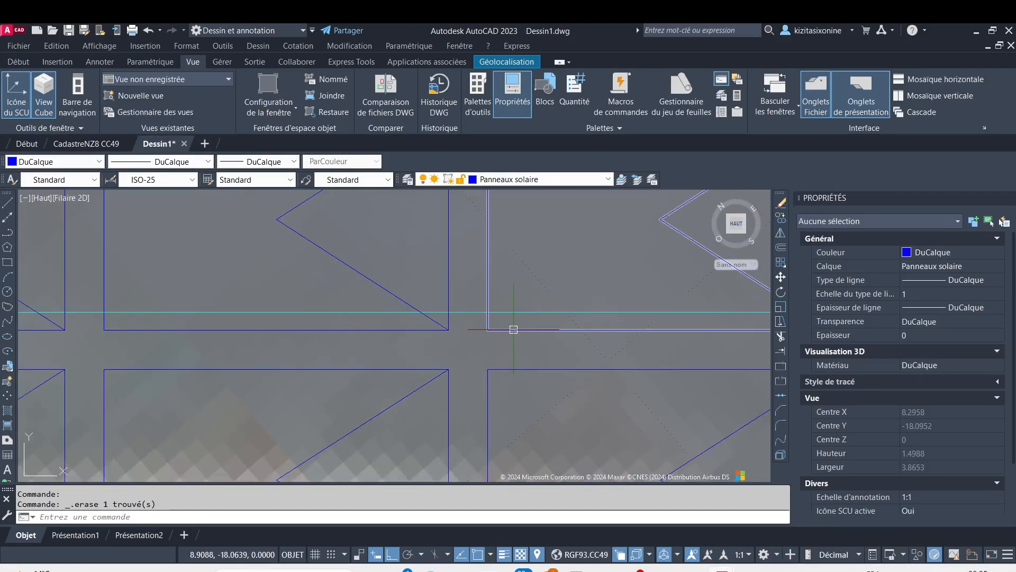
scroll(514, 329, down, 4)
scroll(286, 278, down, 2)
scroll(285, 278, up, 2)
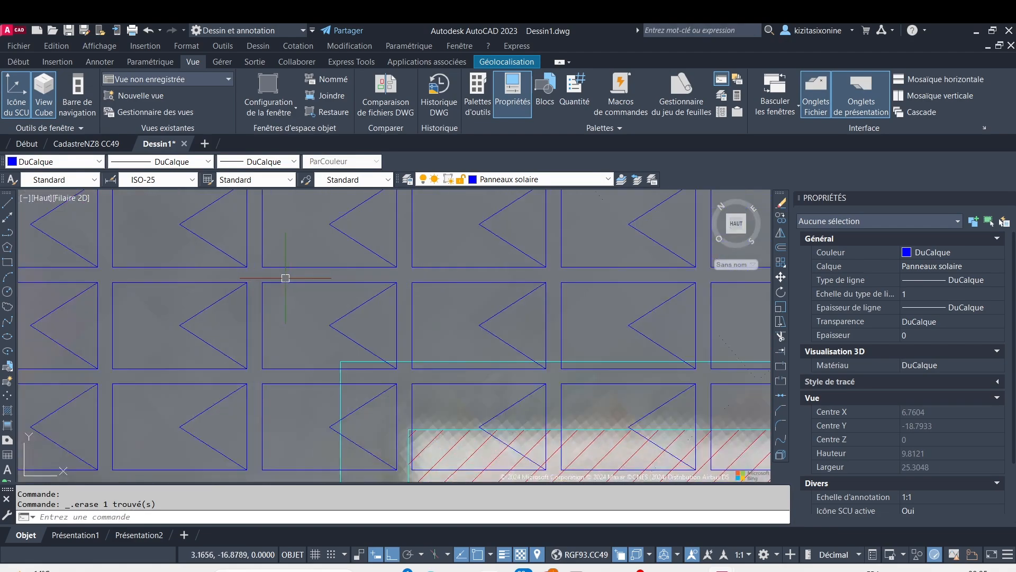
click(260, 274)
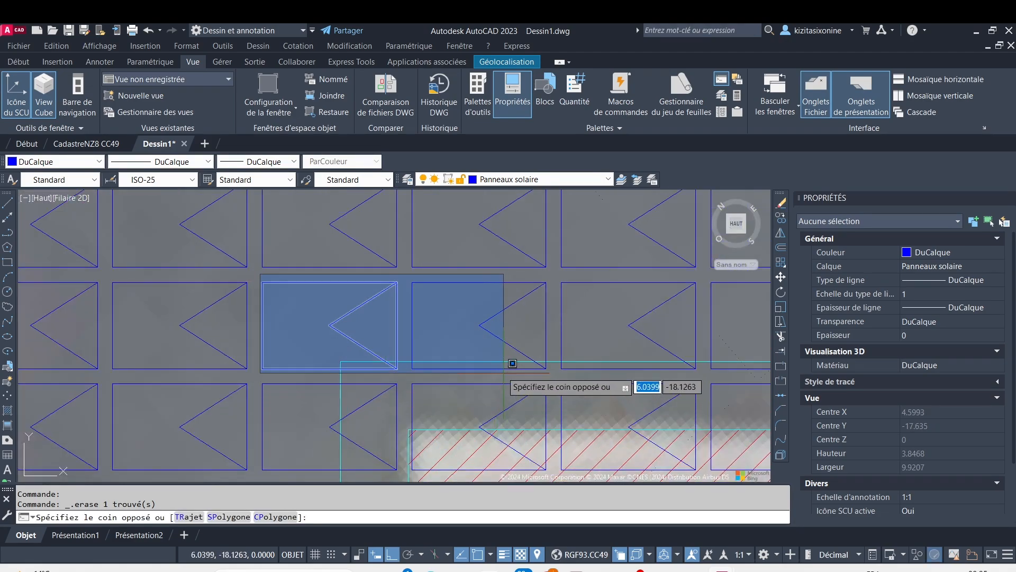
scroll(500, 359, down, 10)
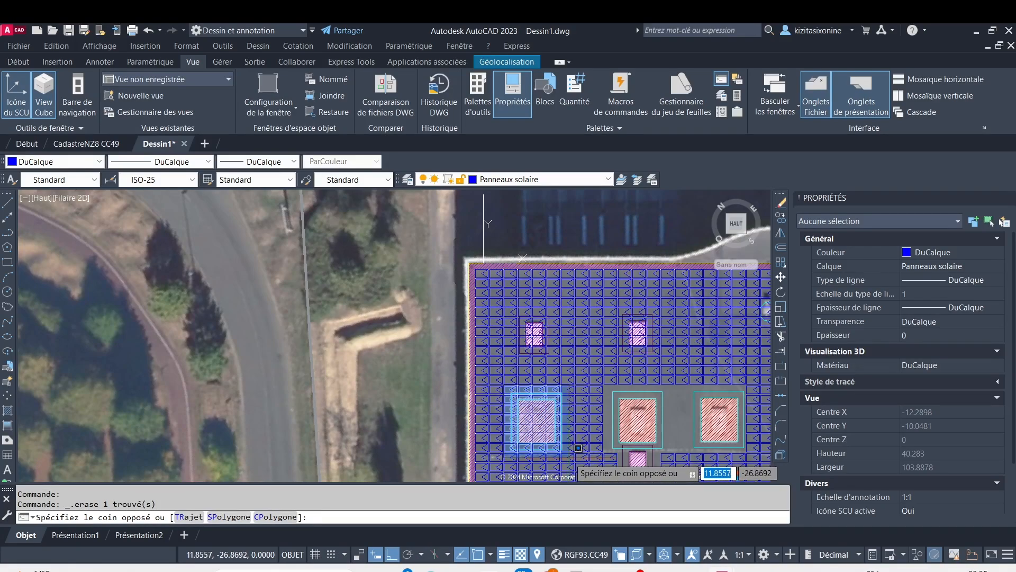
click(578, 448)
key(Return)
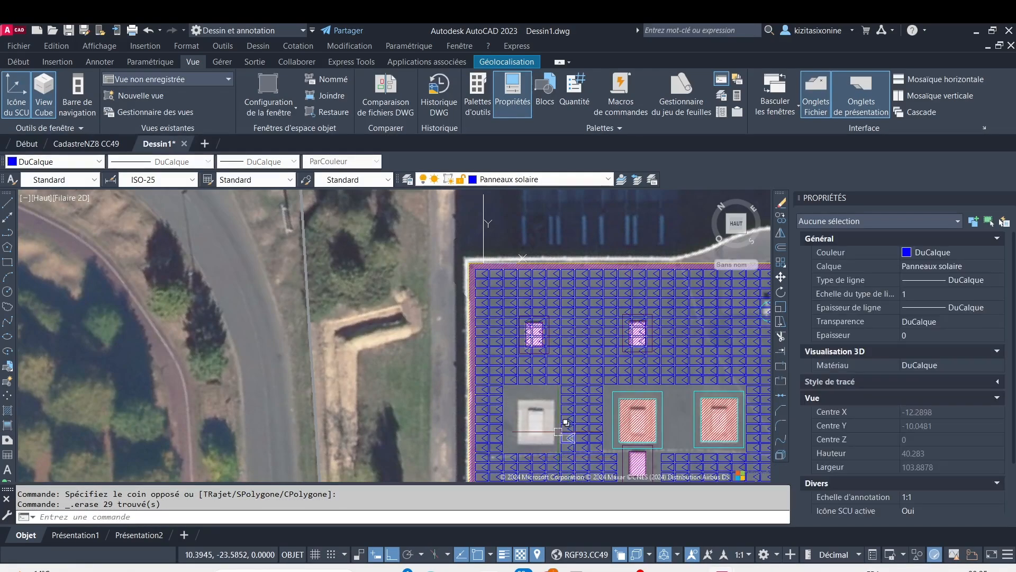
Erase the block of eight panels, two columns by four rows, over the upper-left small obstacle
scroll(529, 290, up, 4)
scroll(518, 349, down, 1)
middle_drag(502, 342, 376, 293)
scroll(372, 318, up, 2)
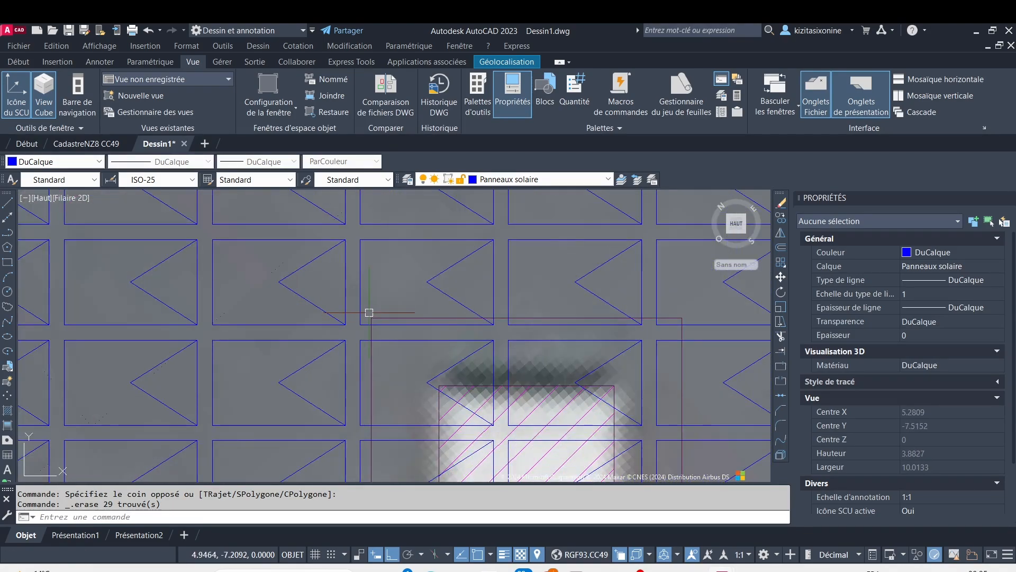
scroll(369, 312, up, 2)
click(350, 309)
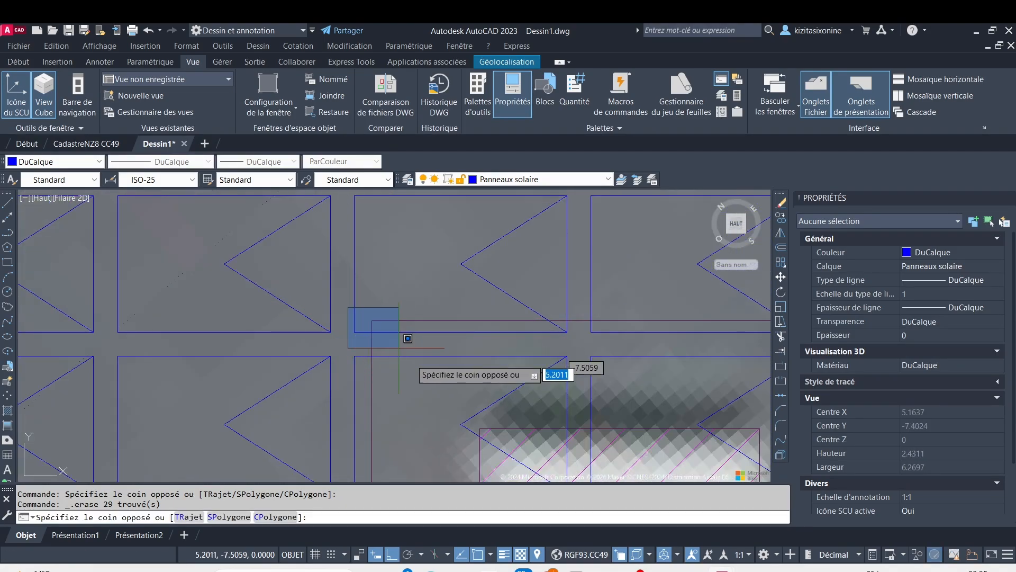
scroll(490, 454, down, 6)
scroll(503, 460, down, 6)
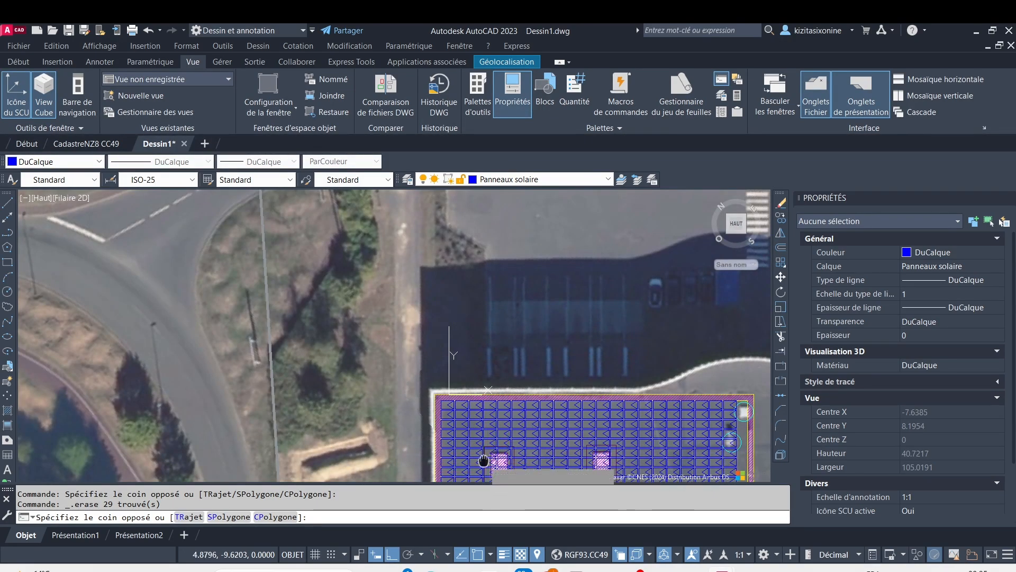
middle_drag(490, 461, 504, 407)
scroll(562, 423, up, 4)
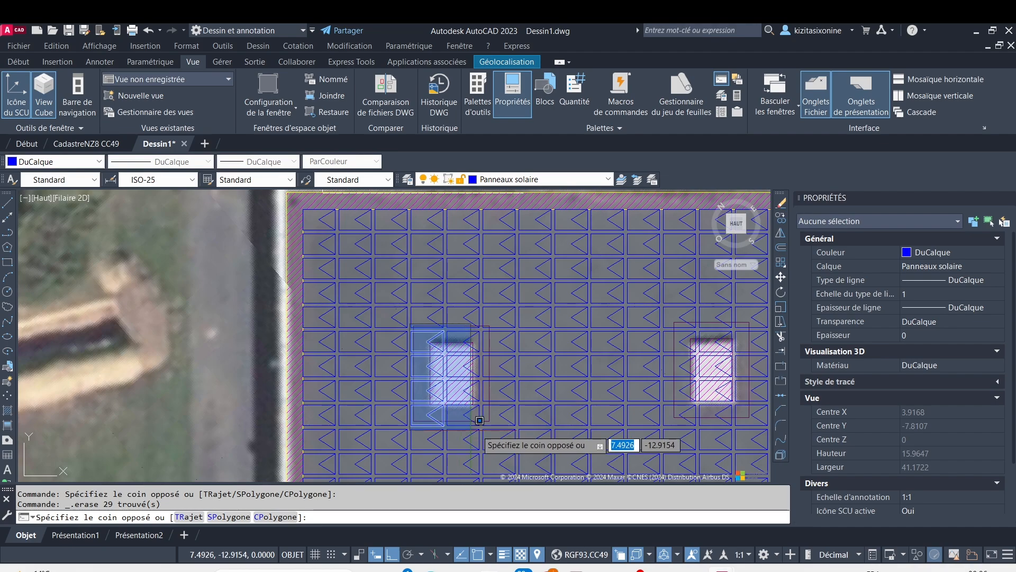
click(489, 419)
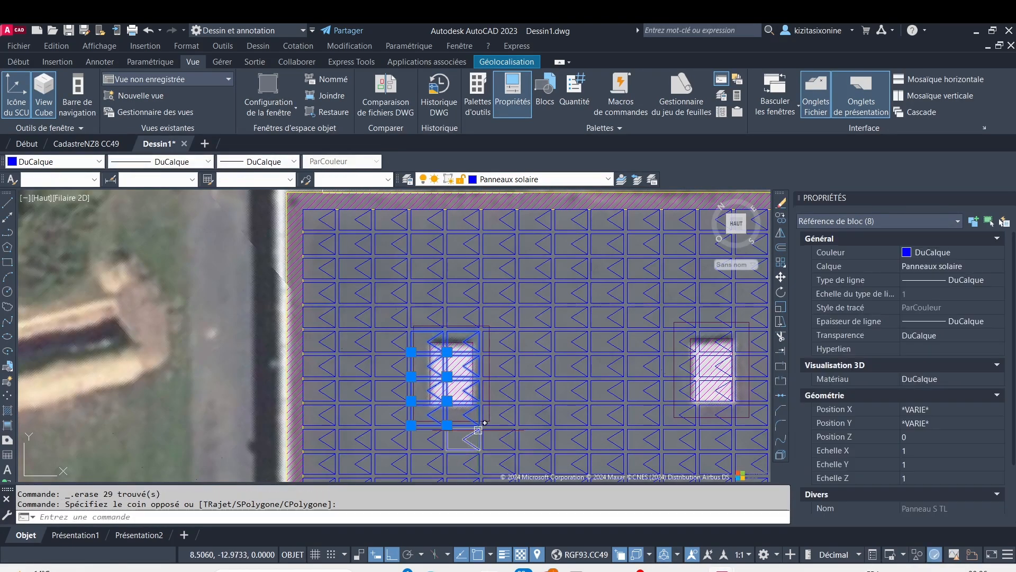
key(Delete)
Erase the four panels crossing the right setback edge of the upper-left small obstacle, starting with the lowest one
click(503, 405)
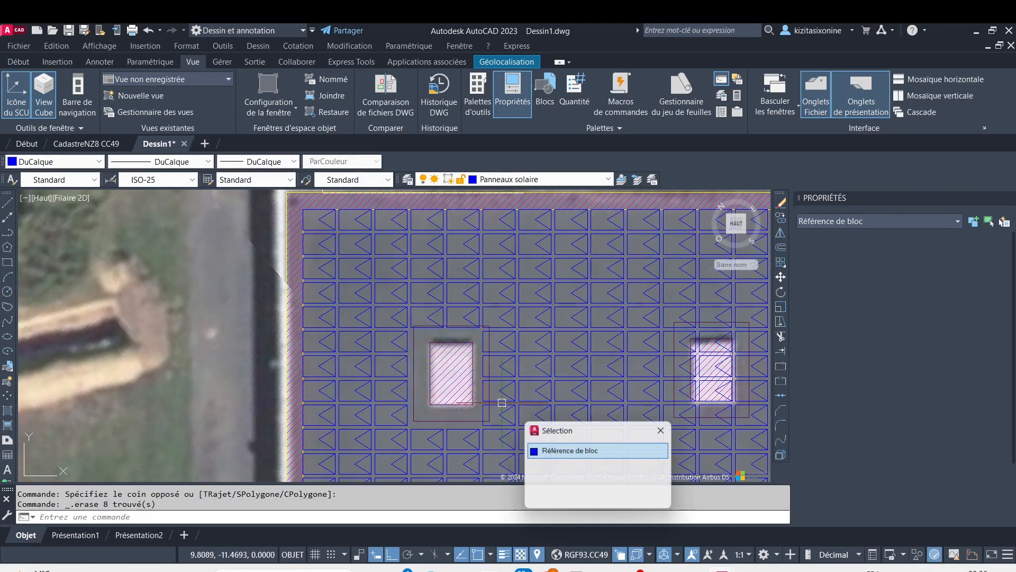
click(549, 452)
key(Delete)
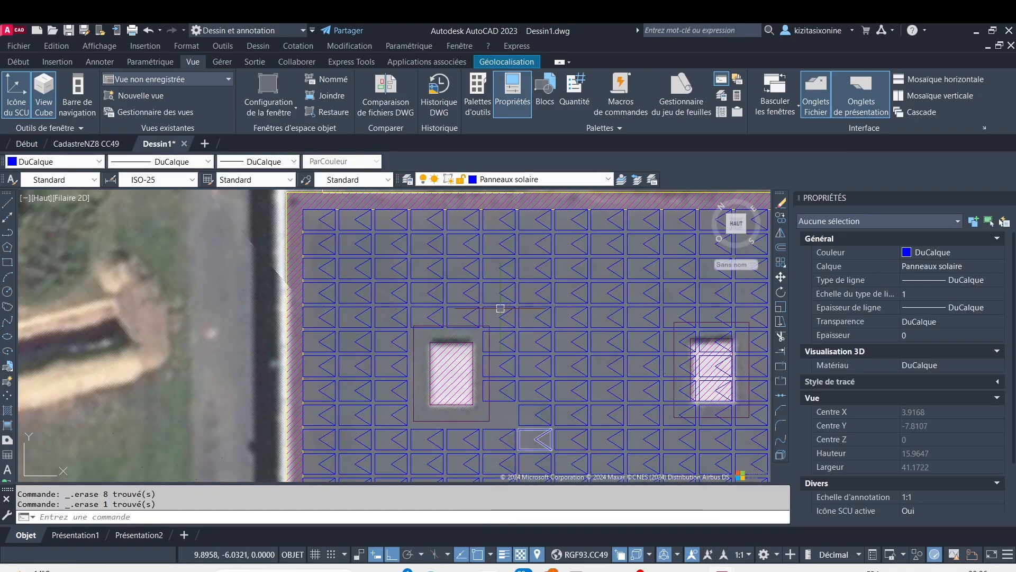
scroll(473, 343, up, 2)
scroll(474, 321, up, 2)
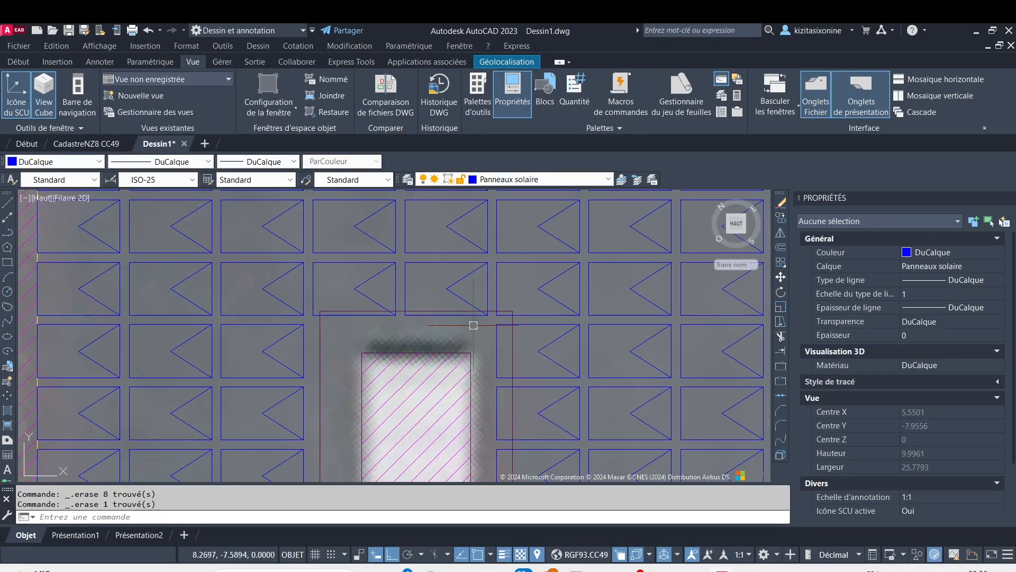
click(484, 318)
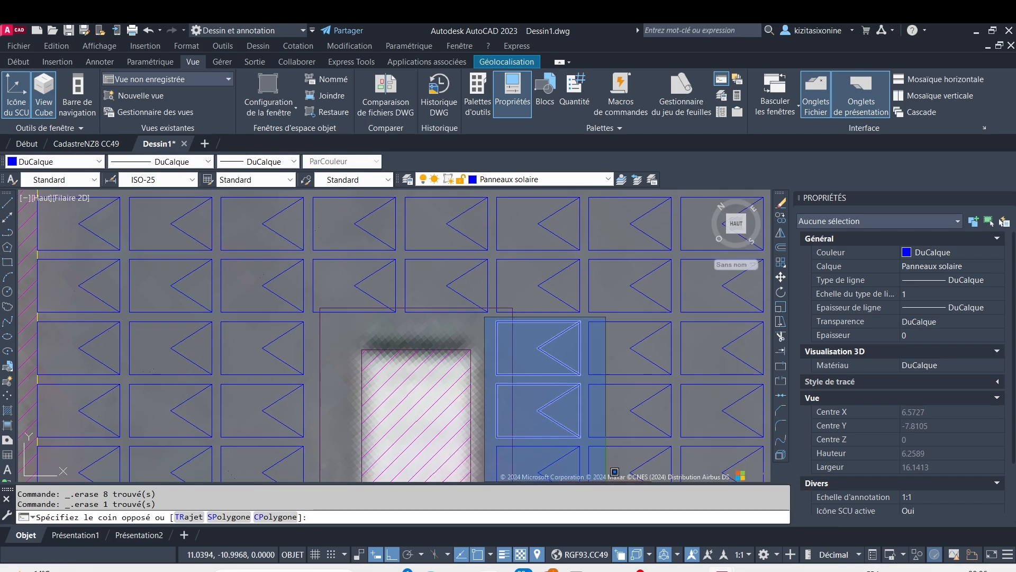
click(586, 455)
key(Delete)
Erase the three panels crossing the top setback edge of the upper-left small obstacle one by one
scroll(542, 391, down, 5)
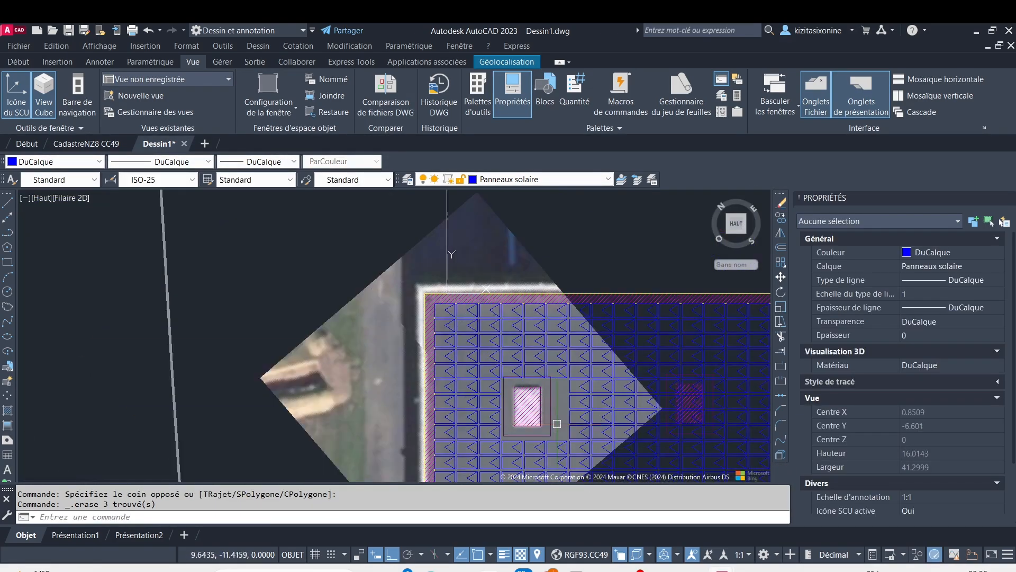
scroll(542, 392, up, 10)
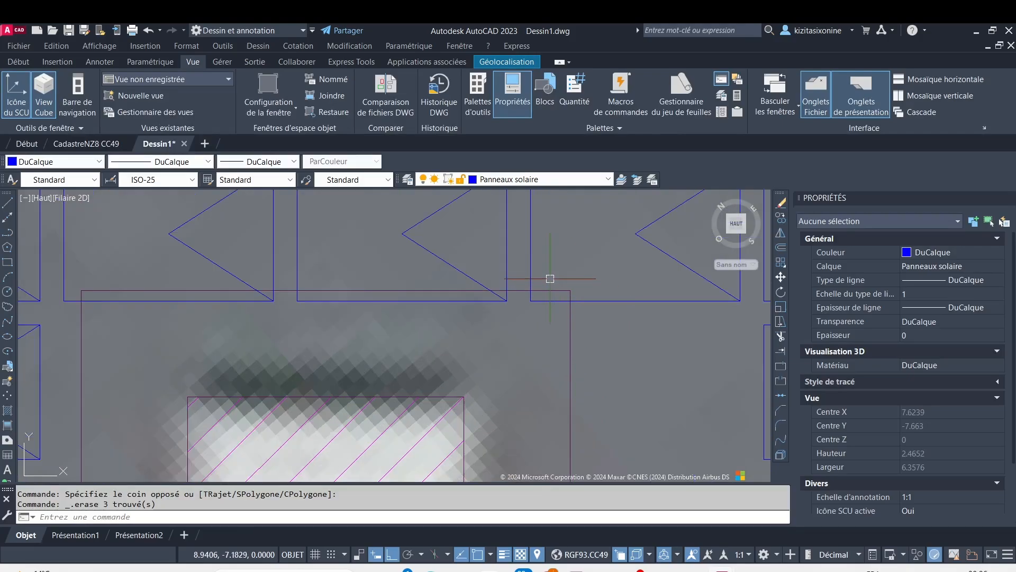
scroll(550, 280, down, 8)
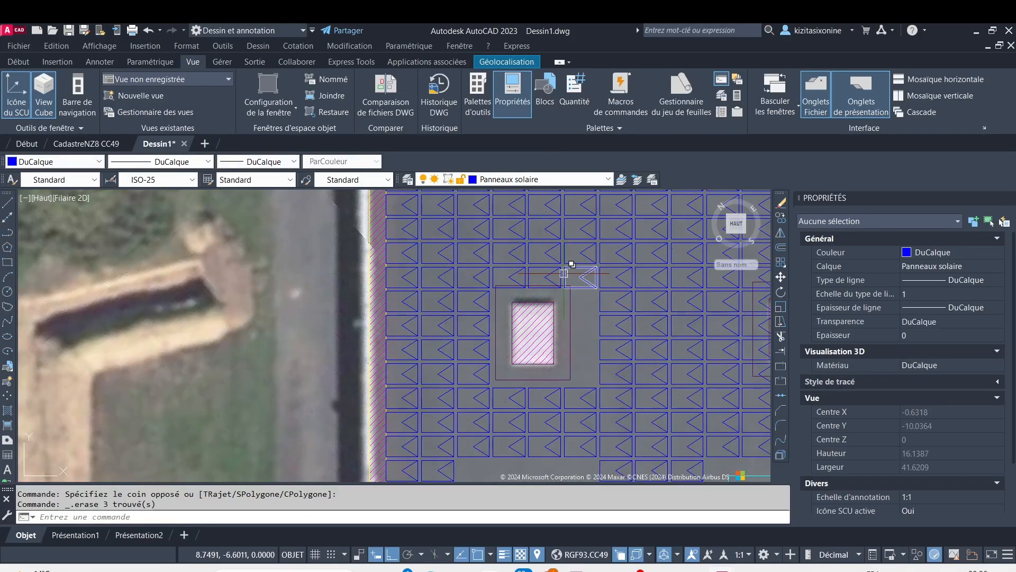
scroll(564, 274, up, 2)
click(564, 273)
key(Delete)
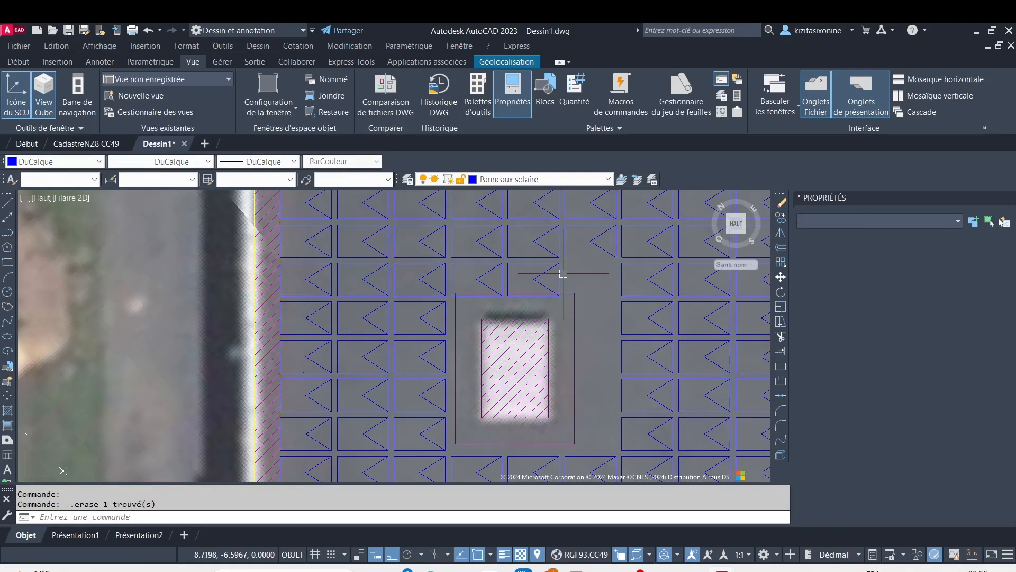
click(562, 265)
click(559, 274)
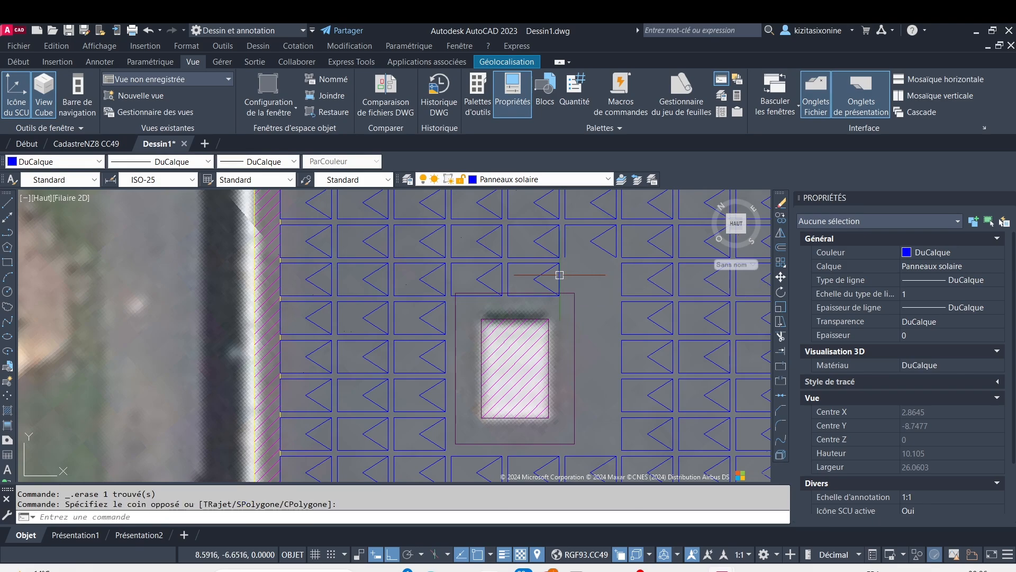
click(509, 278)
key(Delete)
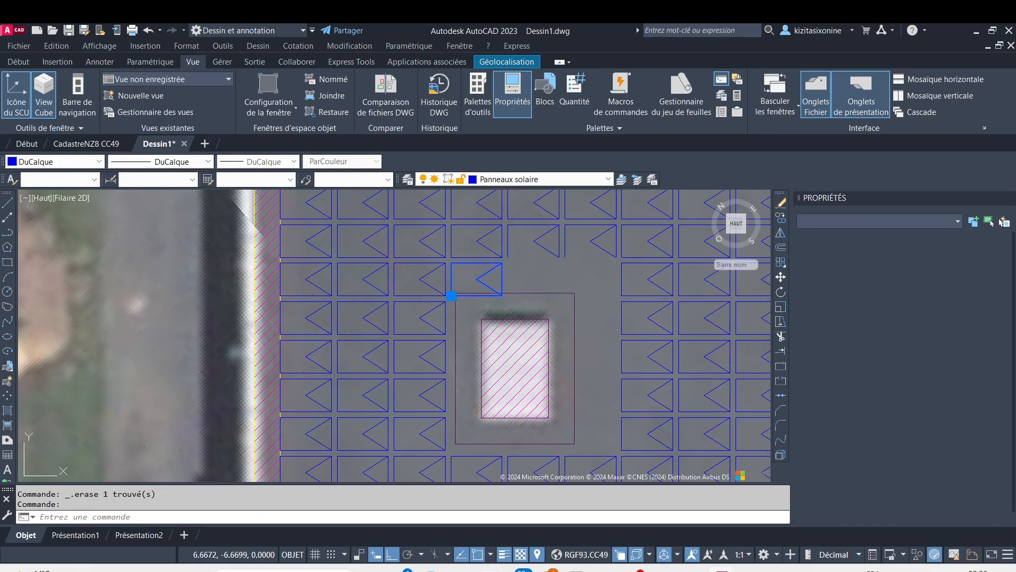
Erase the twelve panels, three columns by four rows, over the second small obstacle in the upper row
scroll(531, 372, down, 2)
mouse_move(605, 468)
middle_down()
mouse_move(556, 369)
mouse_move(459, 370)
mouse_move(422, 307)
middle_up()
scroll(458, 370, down, 2)
scroll(458, 370, down, 2)
scroll(514, 253, up, 2)
scroll(483, 248, up, 3)
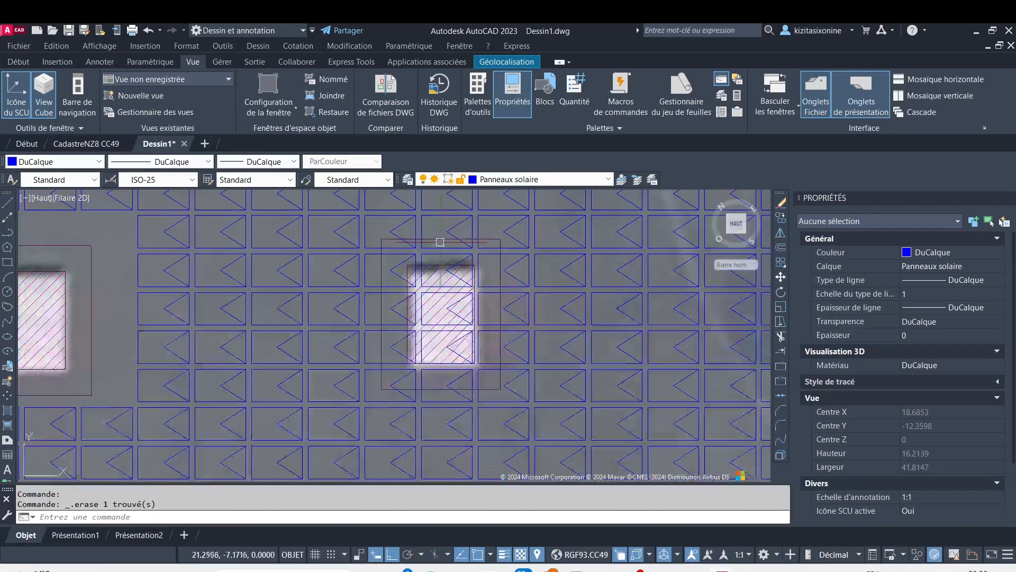
scroll(379, 212, up, 2)
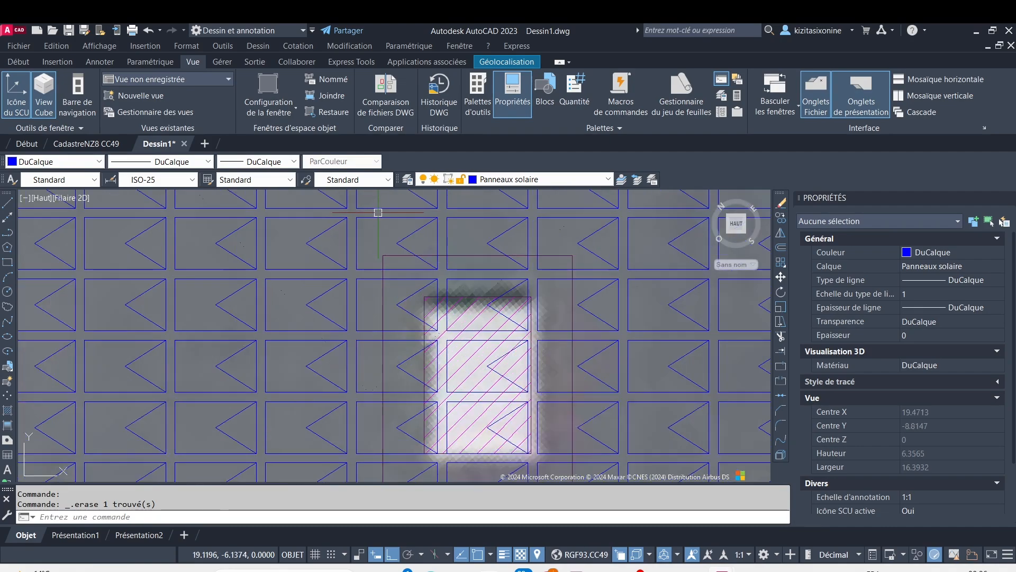
click(352, 212)
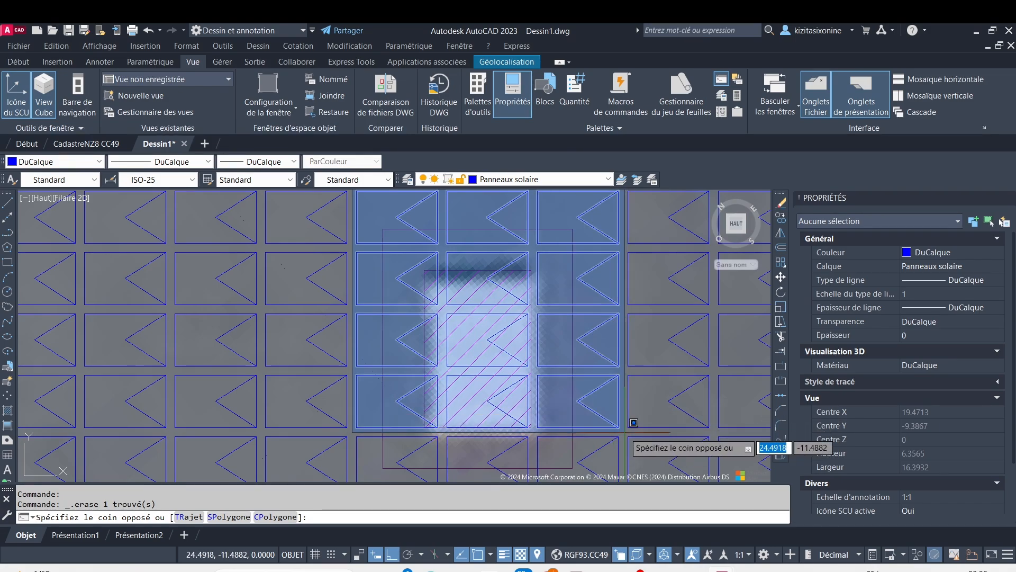
click(625, 431)
key(Delete)
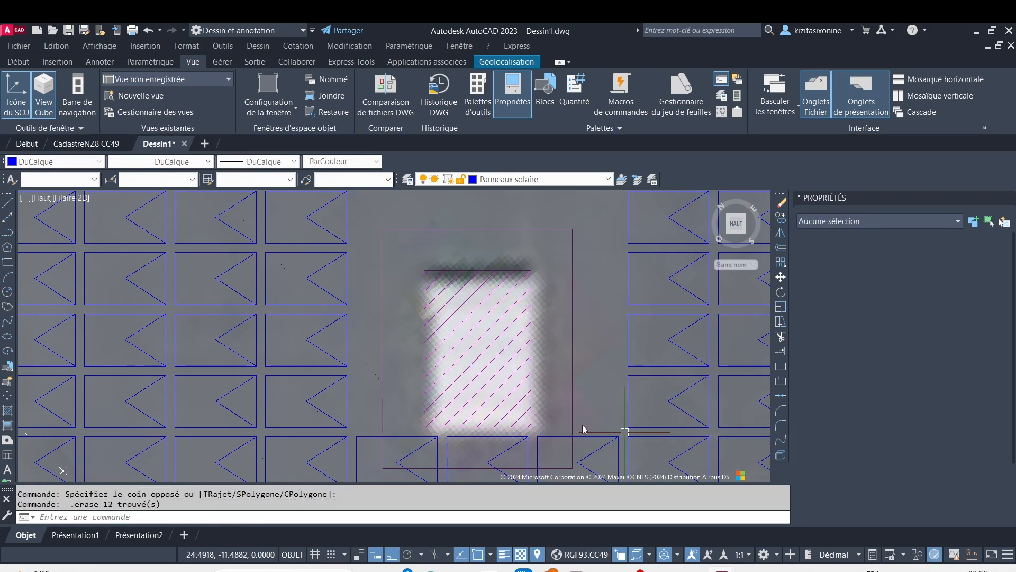
Erase the three panels crossing the bottom setback edge of the second small obstacle in the upper row
scroll(582, 429, down, 4)
middle_drag(554, 413, 520, 294)
scroll(501, 307, up, 2)
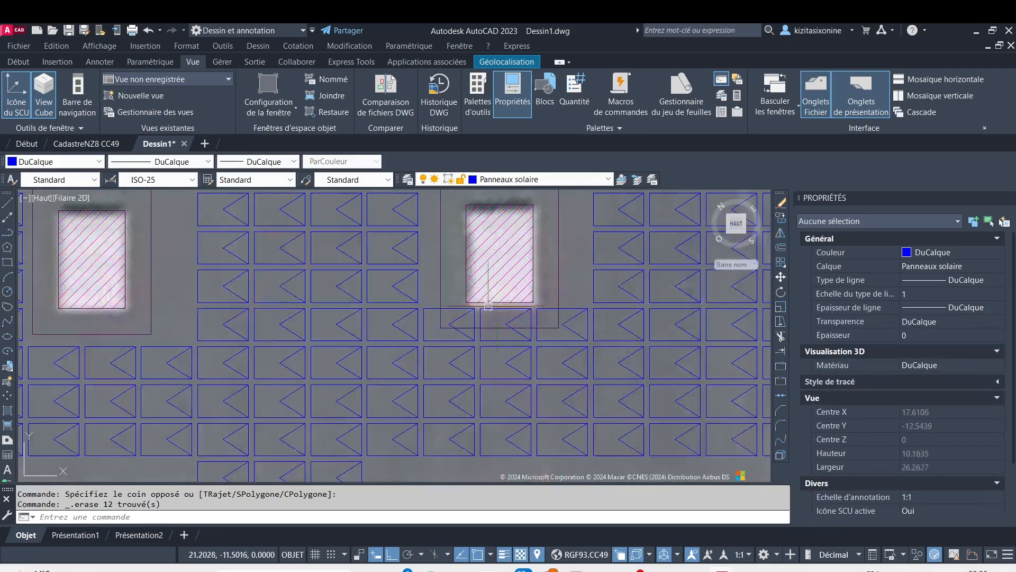
scroll(422, 291, up, 4)
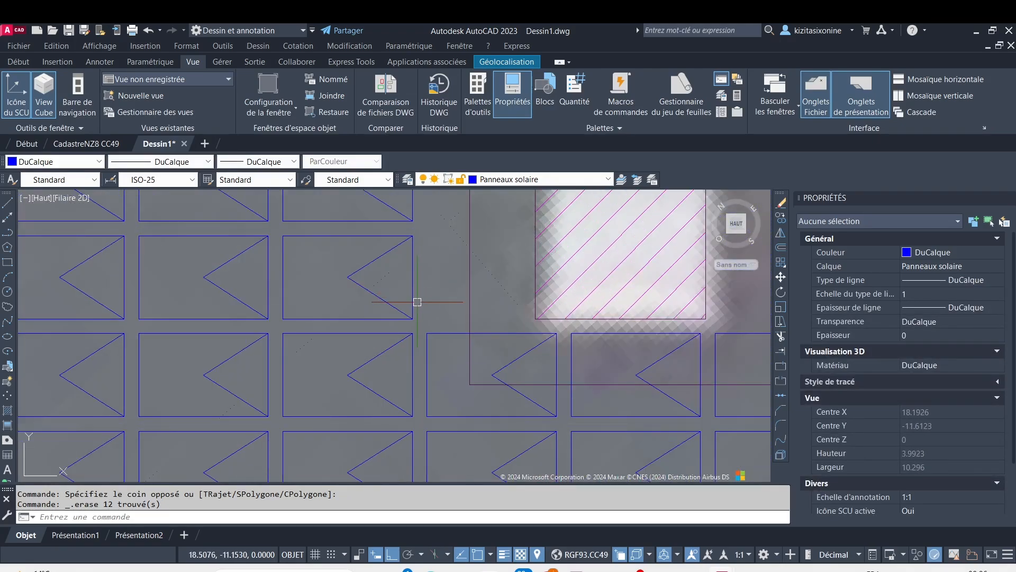
click(384, 310)
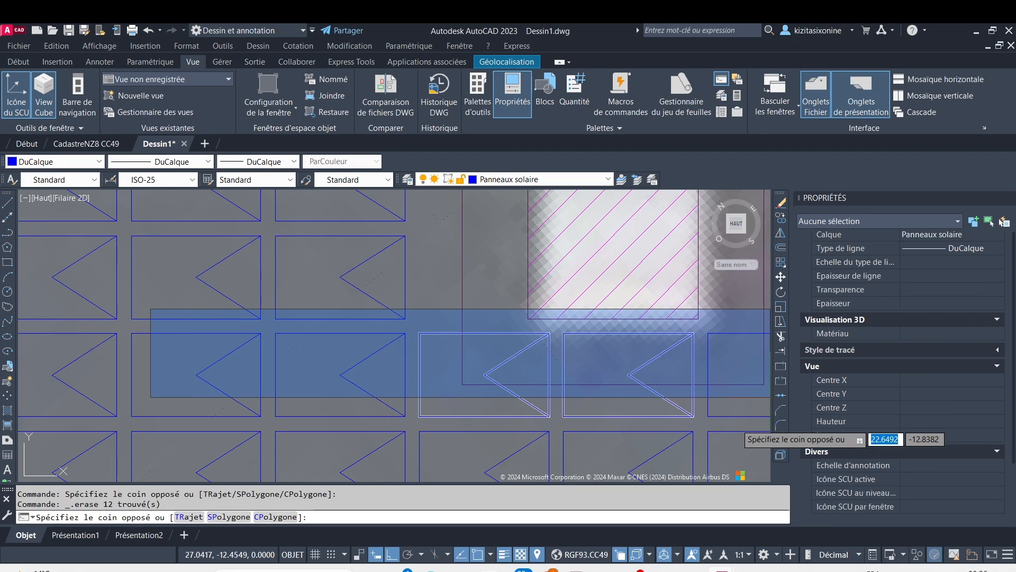
scroll(704, 420, down, 2)
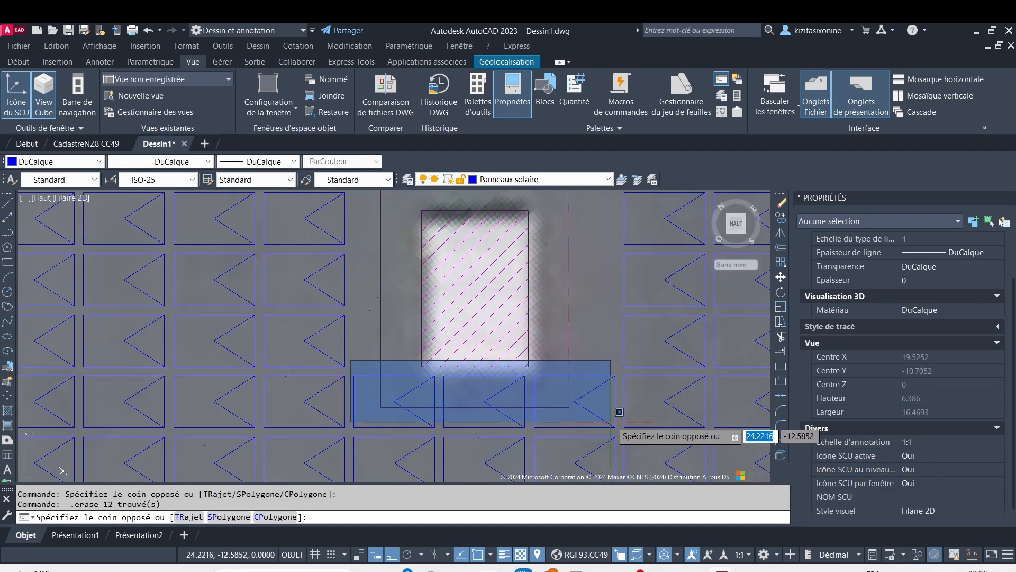
click(620, 435)
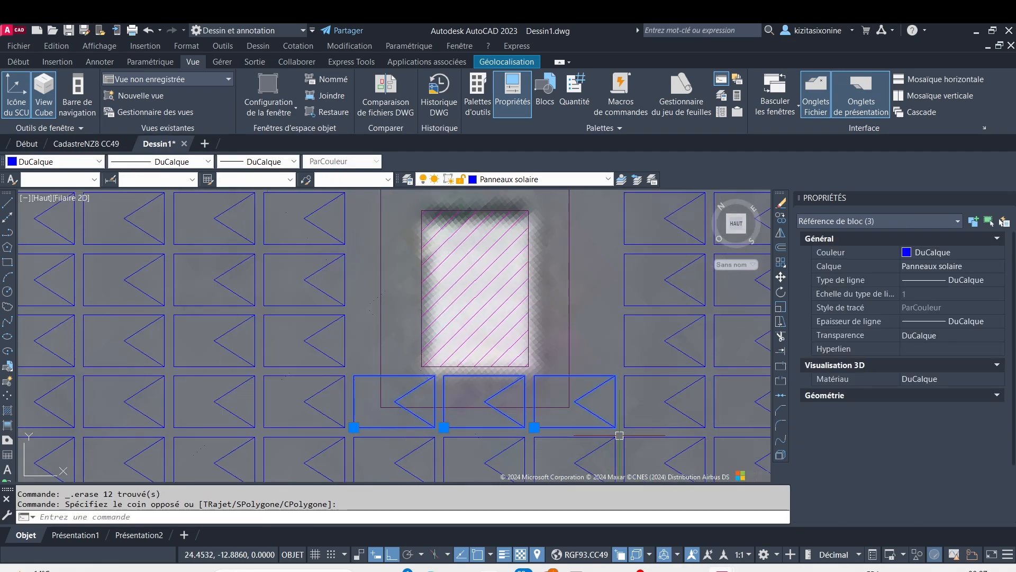
key(Delete)
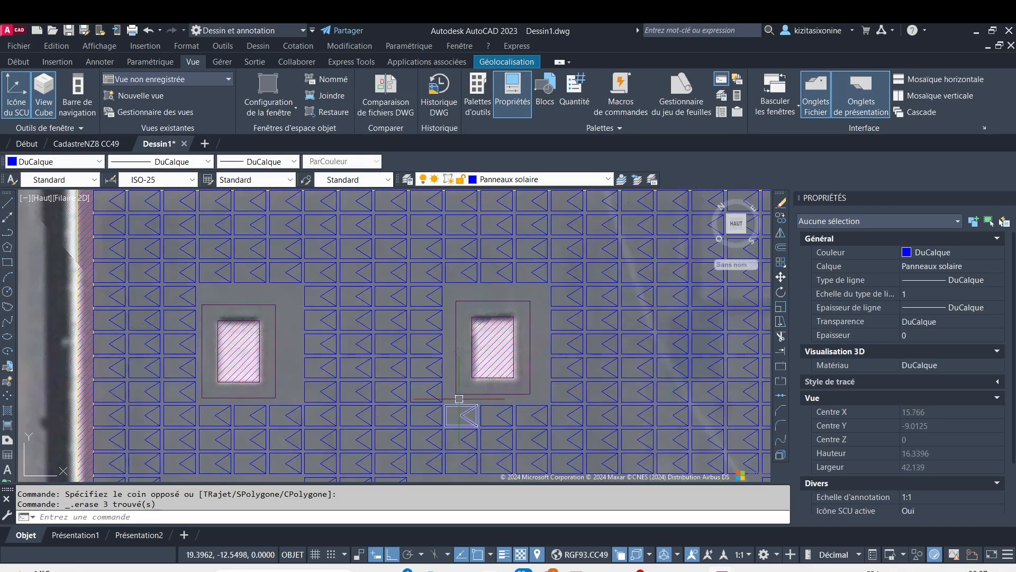
Erase the twelve panels, three columns by four rows, over the leftmost small obstacle just above the row of six large obstacles
scroll(459, 399, down, 6)
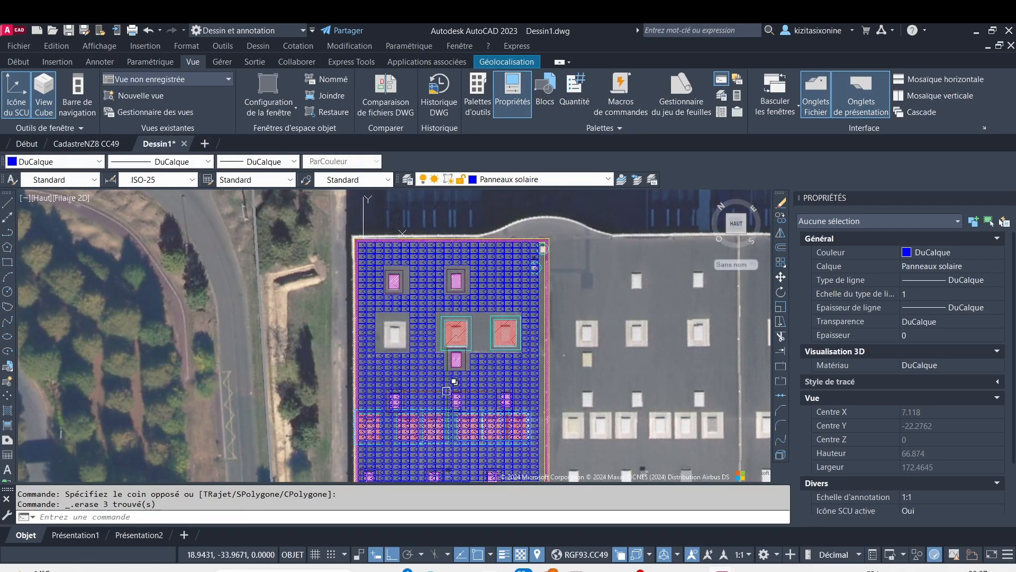
scroll(447, 391, up, 7)
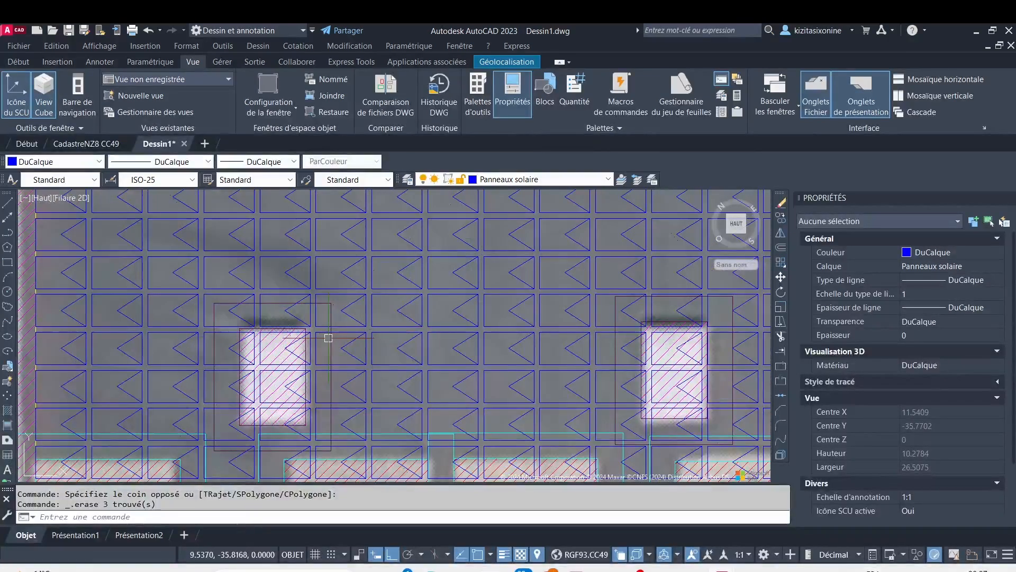
scroll(331, 333, up, 2)
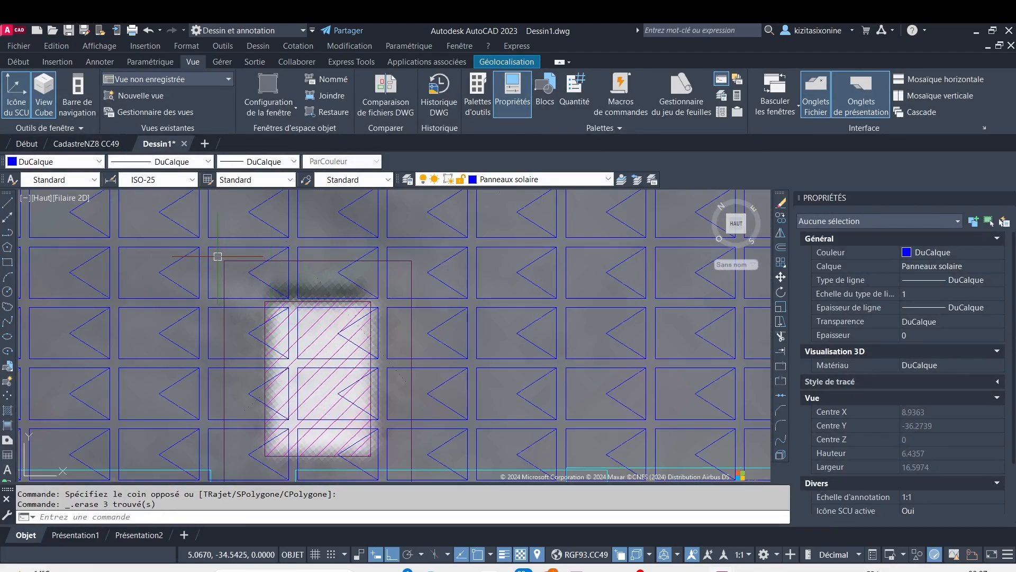
click(205, 241)
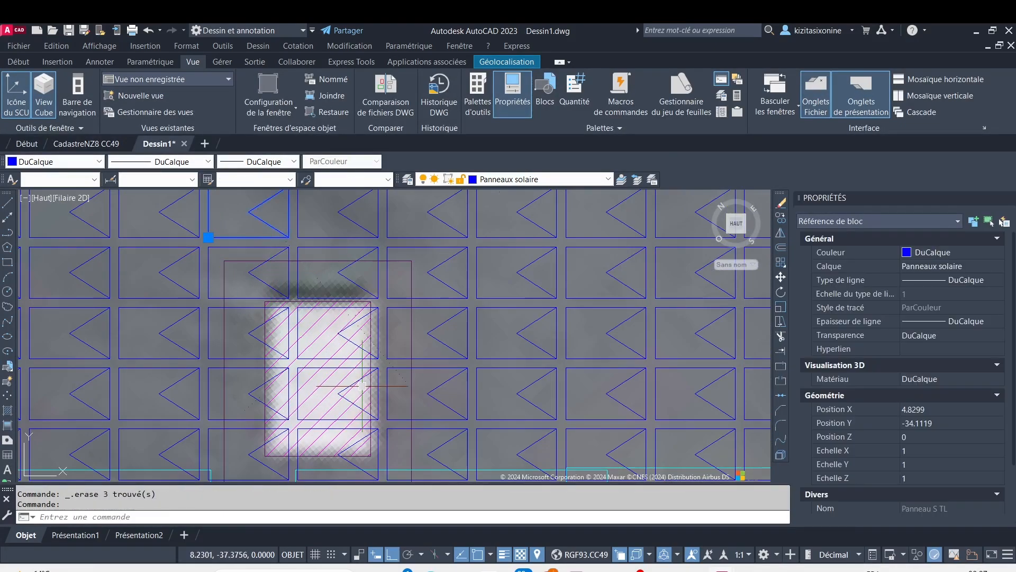
key(Escape)
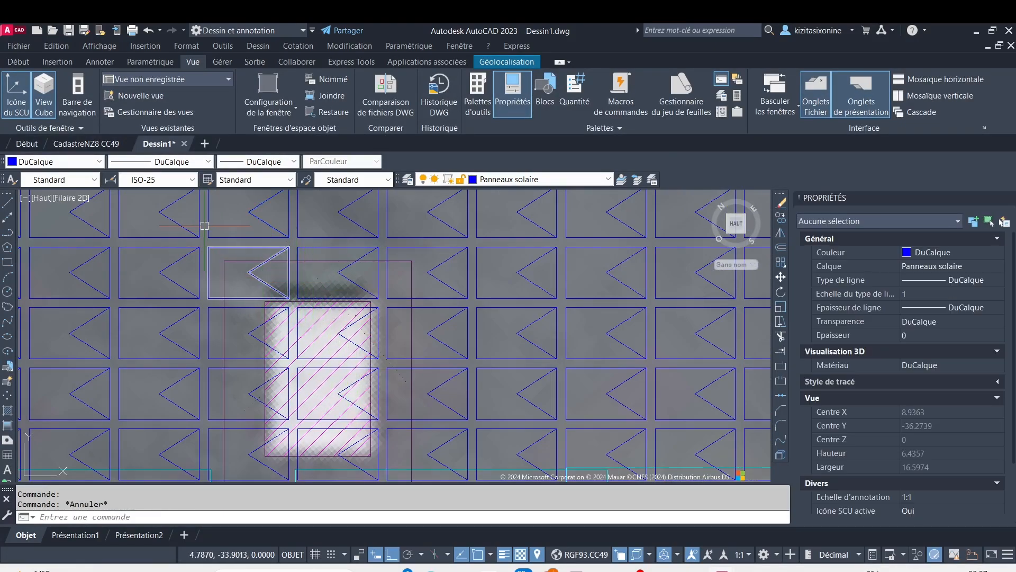
scroll(205, 243, up, 4)
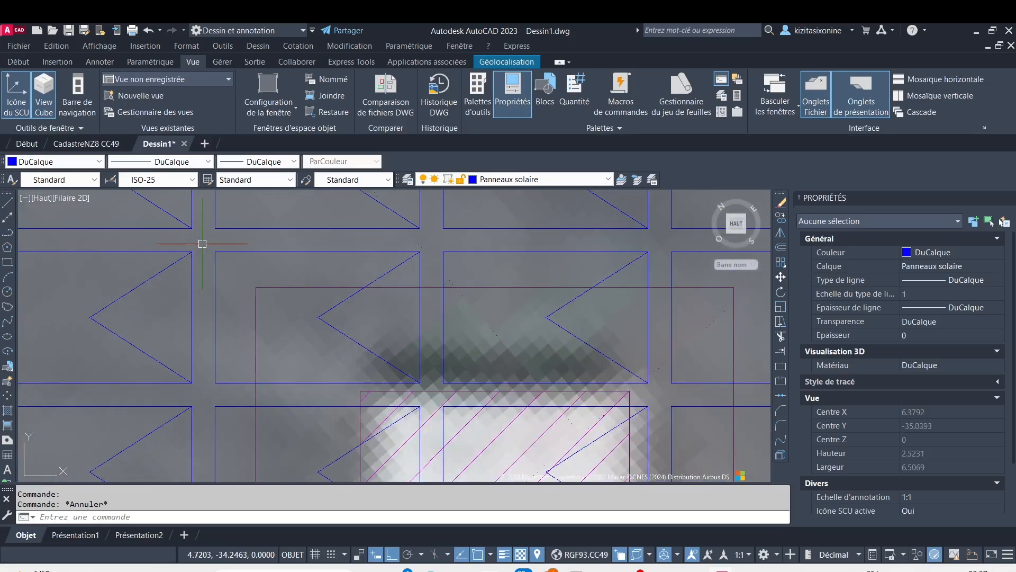
click(203, 244)
scroll(470, 395, down, 8)
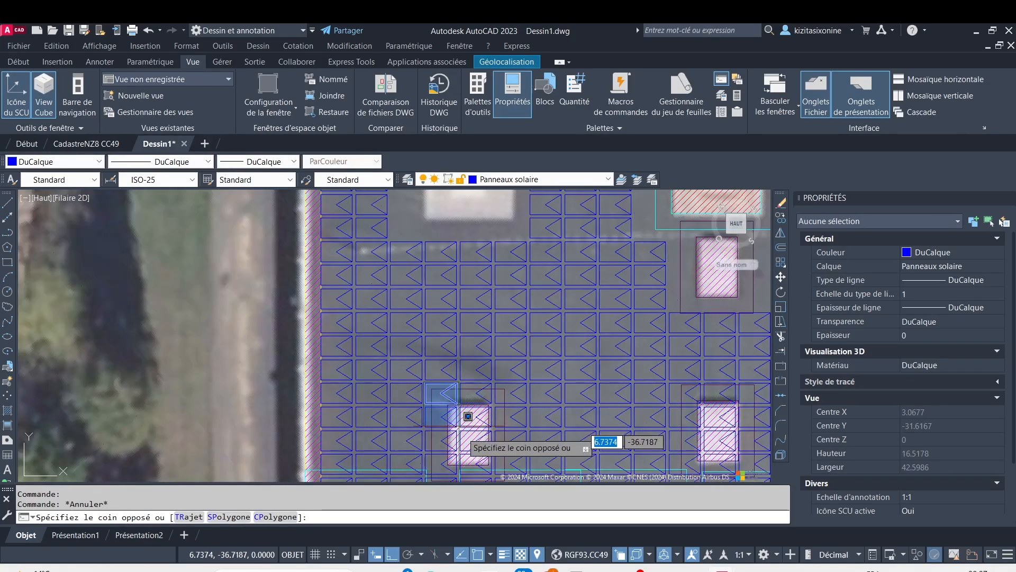
middle_drag(491, 452, 511, 395)
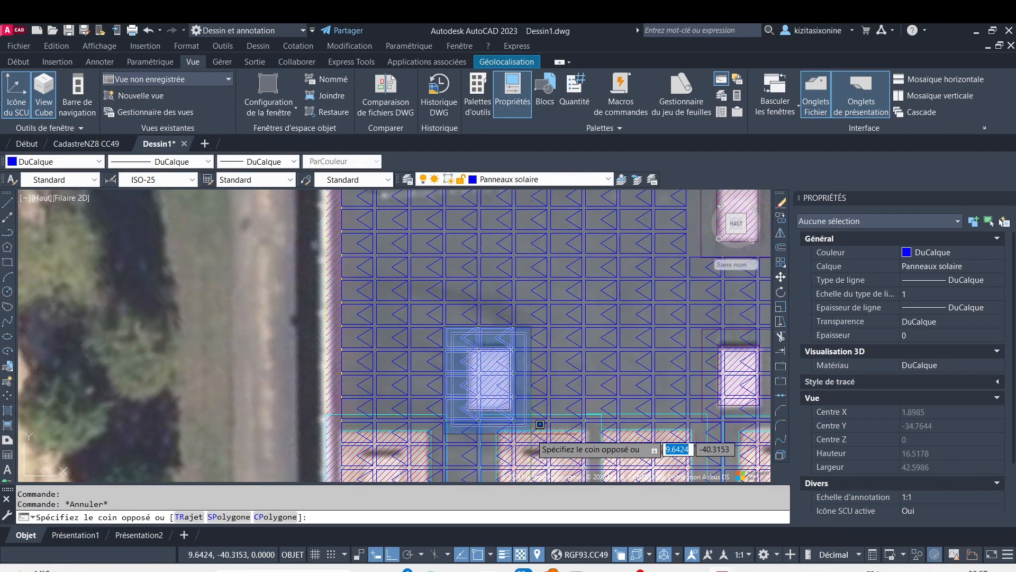
scroll(540, 424, up, 4)
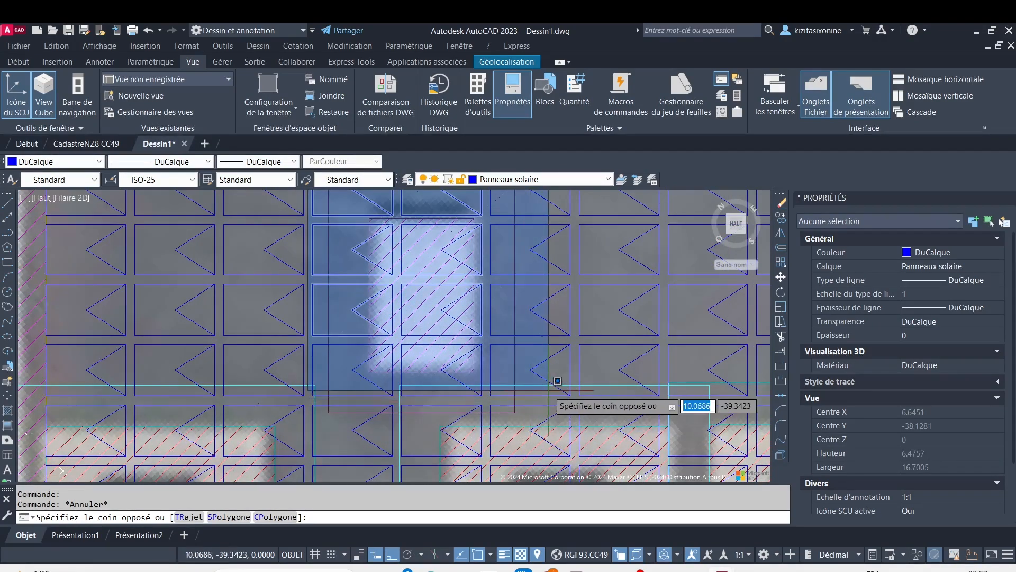
click(587, 388)
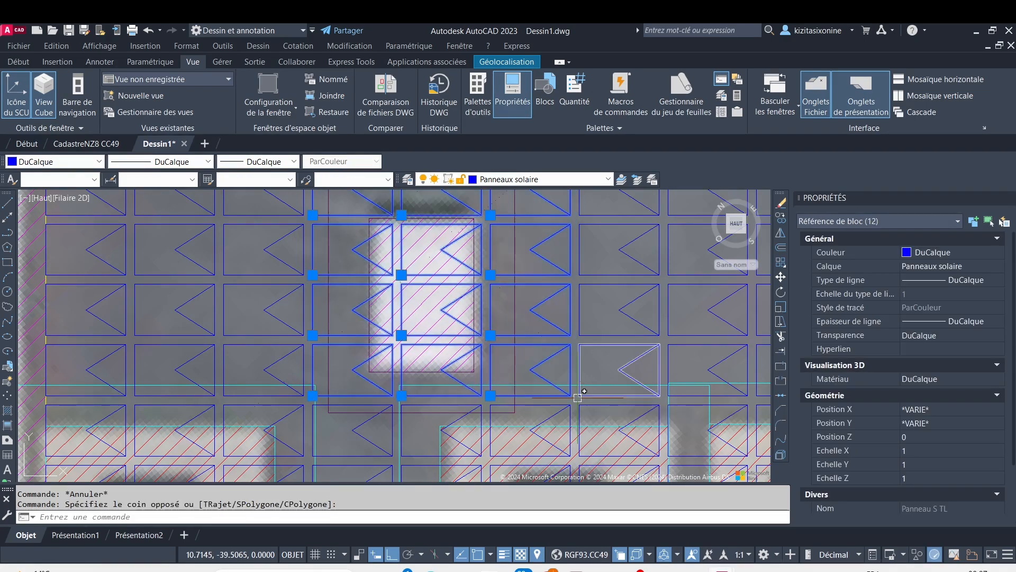
key(Delete)
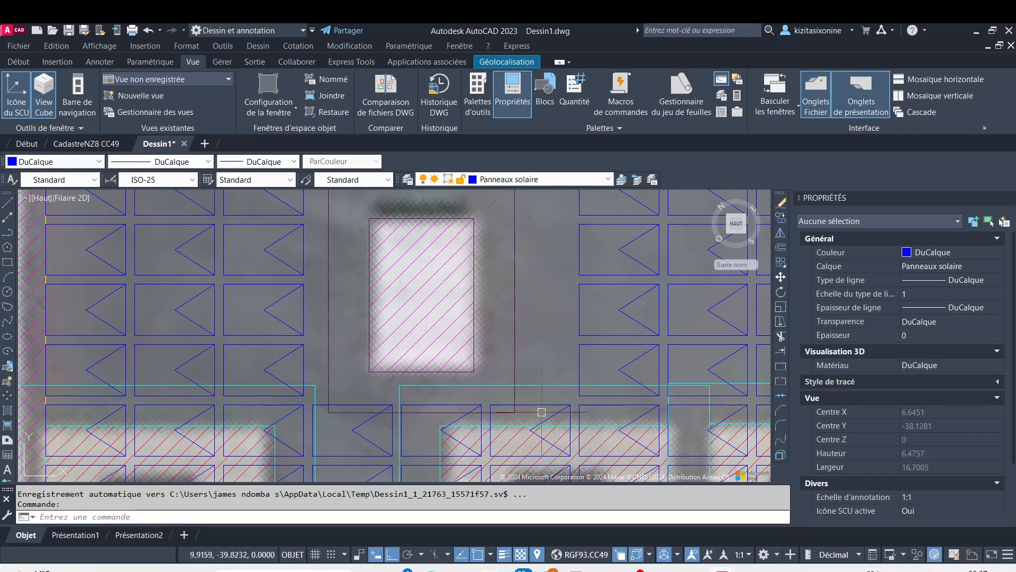
Erase the fifteen panels, three columns by five rows, over the leftmost large obstacle in the row of six
scroll(543, 409, down, 2)
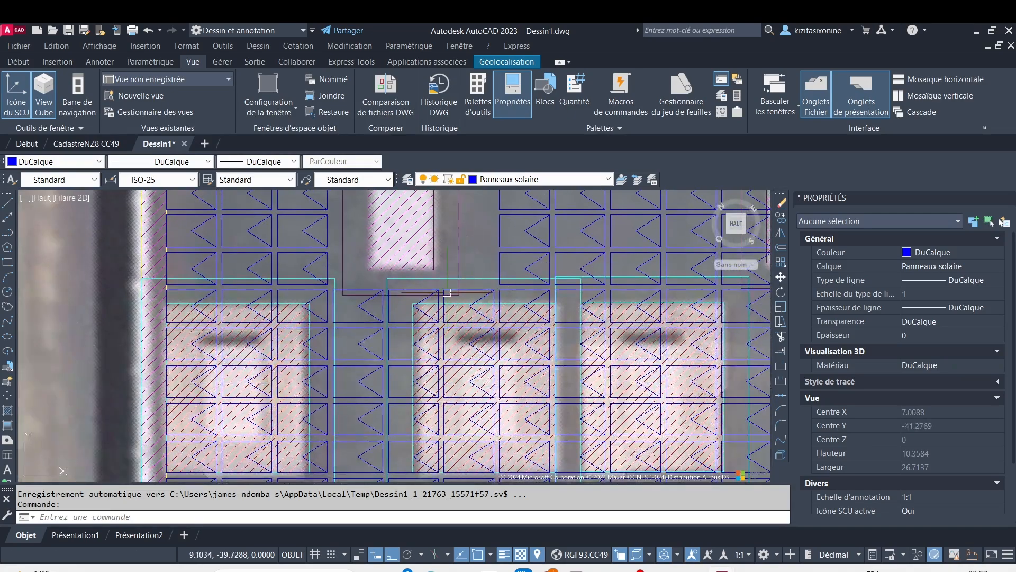
scroll(415, 299, down, 2)
mouse_move(448, 351)
middle_down()
mouse_move(402, 309)
mouse_move(303, 303)
middle_up()
scroll(502, 323, down, 4)
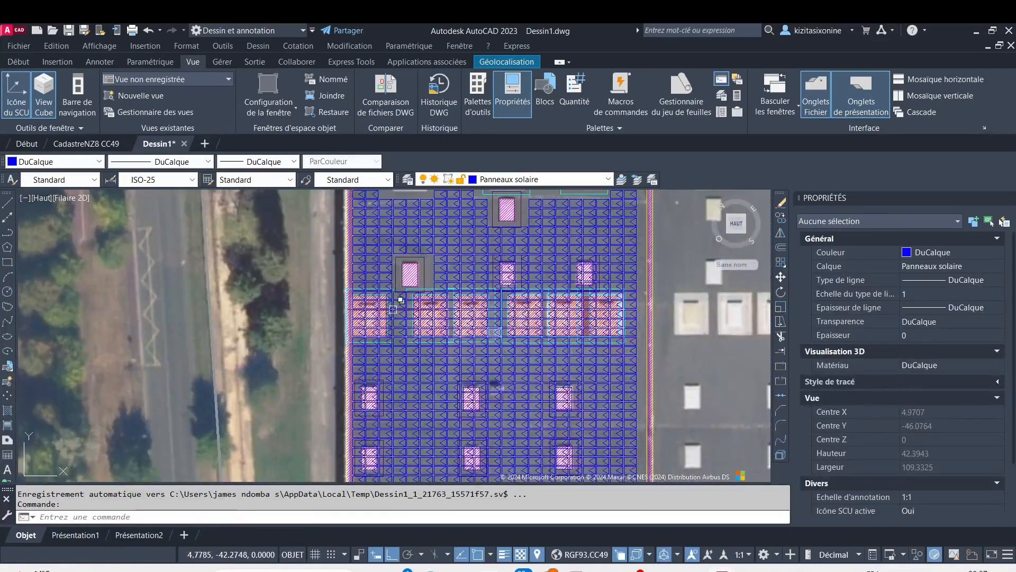
scroll(393, 309, up, 4)
scroll(368, 266, up, 4)
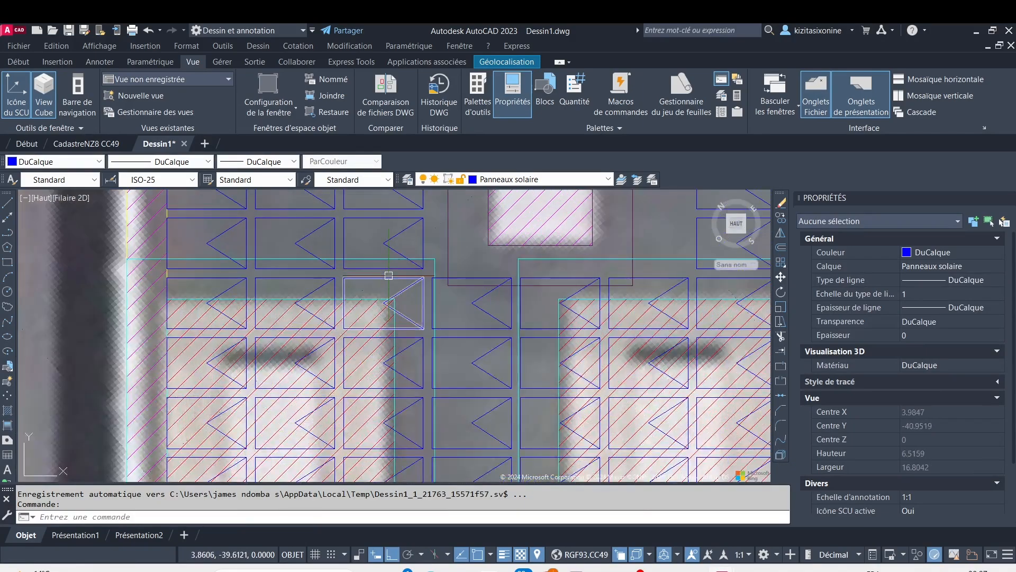
scroll(175, 216, down, 4)
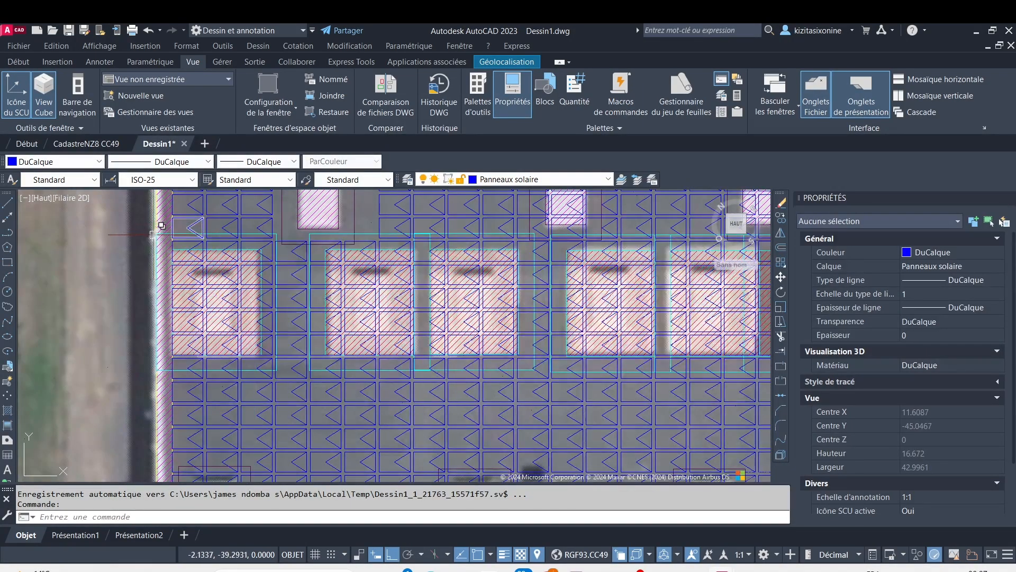
scroll(143, 230, up, 2)
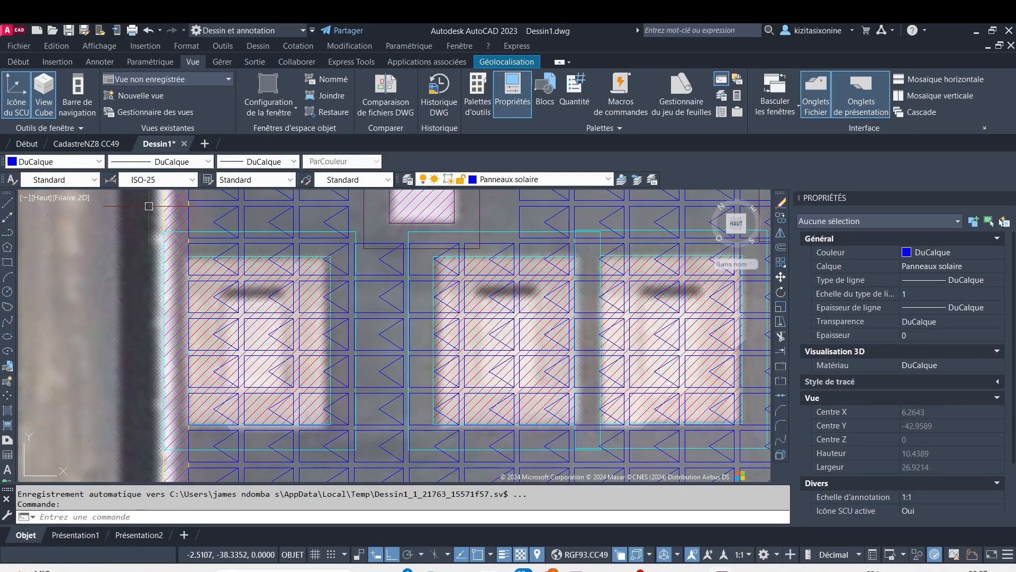
click(149, 206)
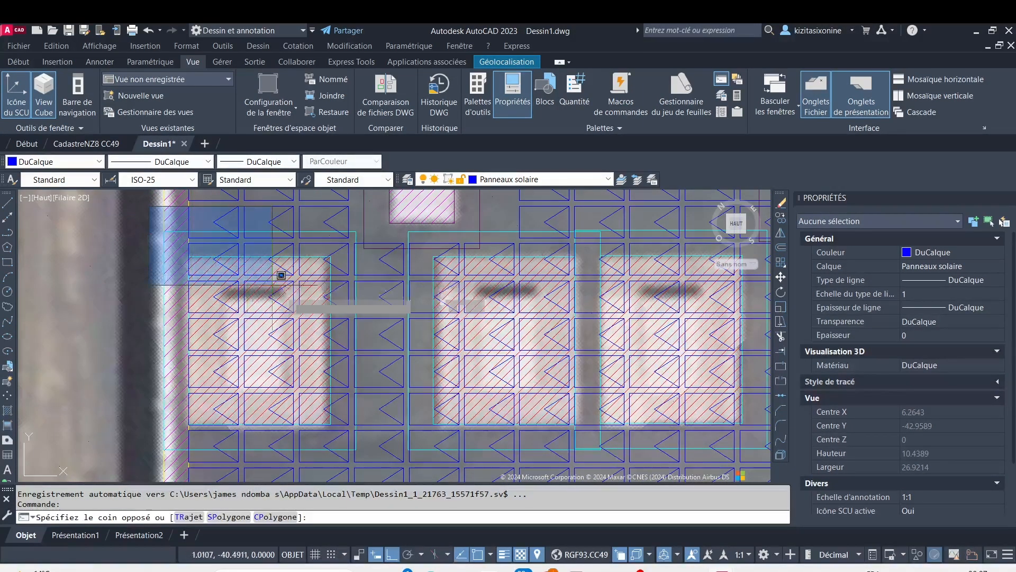
click(359, 449)
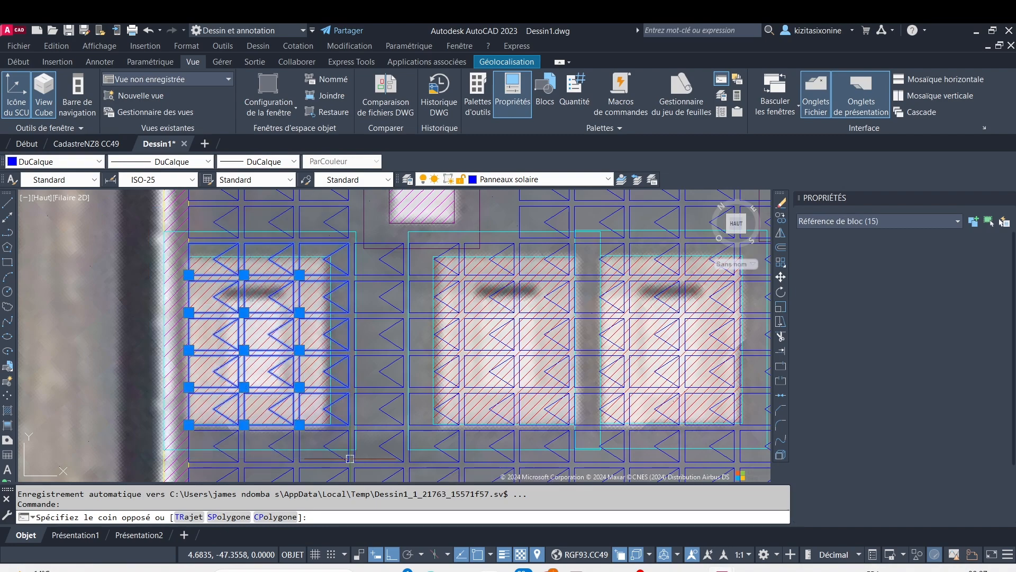
key(Delete)
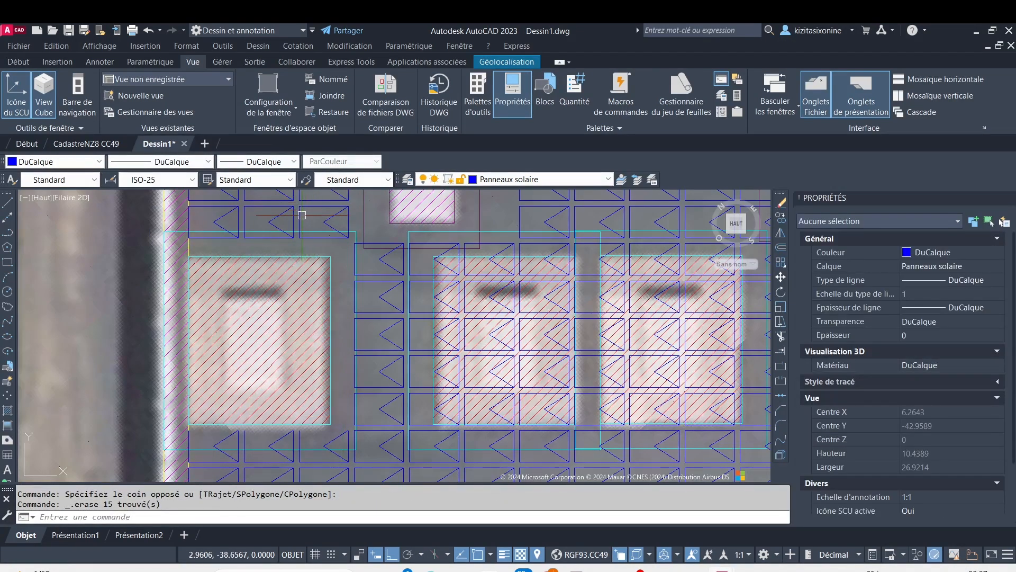
Erase the three panels crossing the top setback edge of the leftmost large obstacle one by one, from right to left
click(301, 216)
key(Delete)
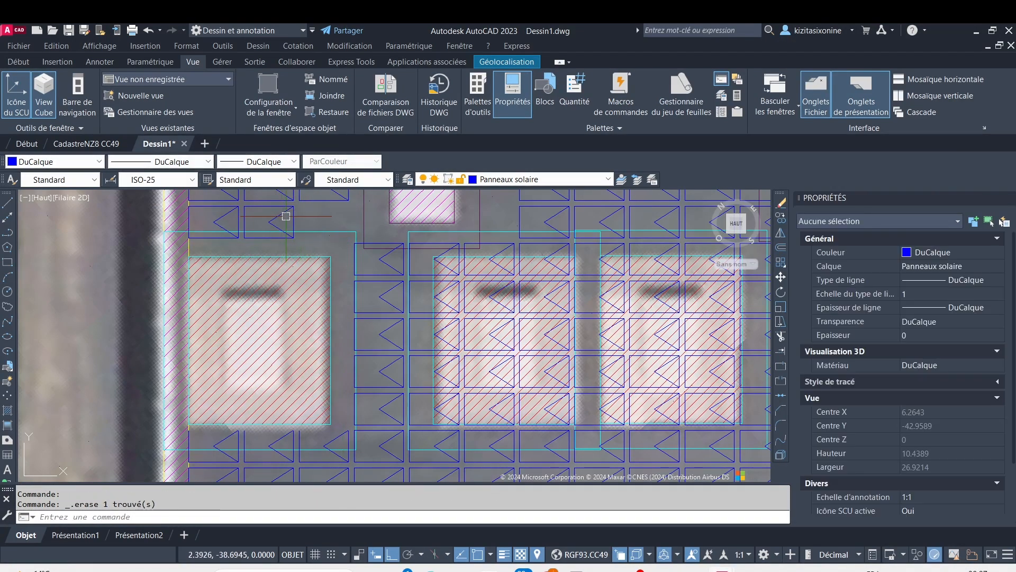
click(294, 215)
key(Delete)
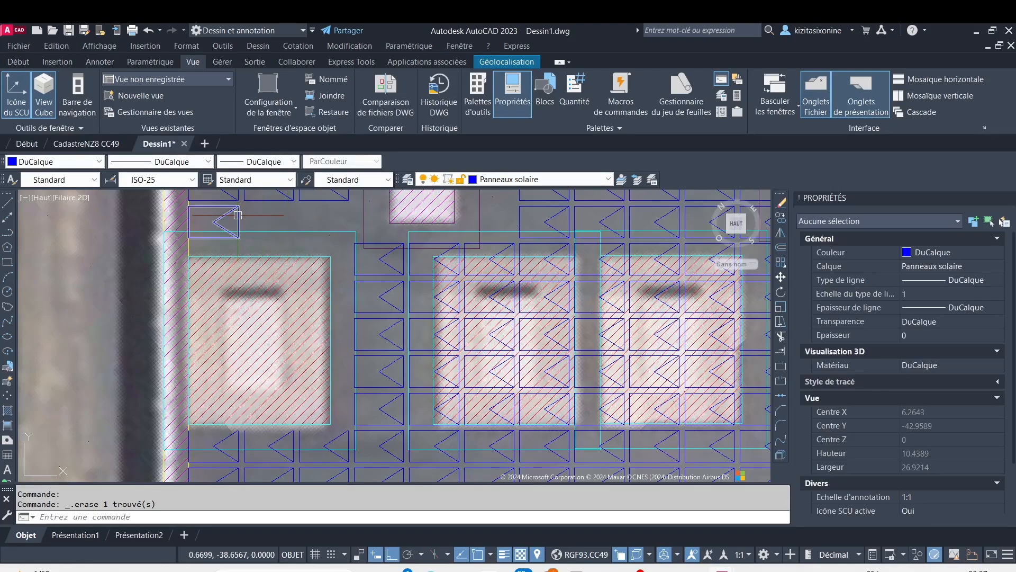
click(238, 215)
key(Delete)
Erase the twenty panels, four columns by five rows, over the second large obstacle and the gap to its left
scroll(256, 266, down, 4)
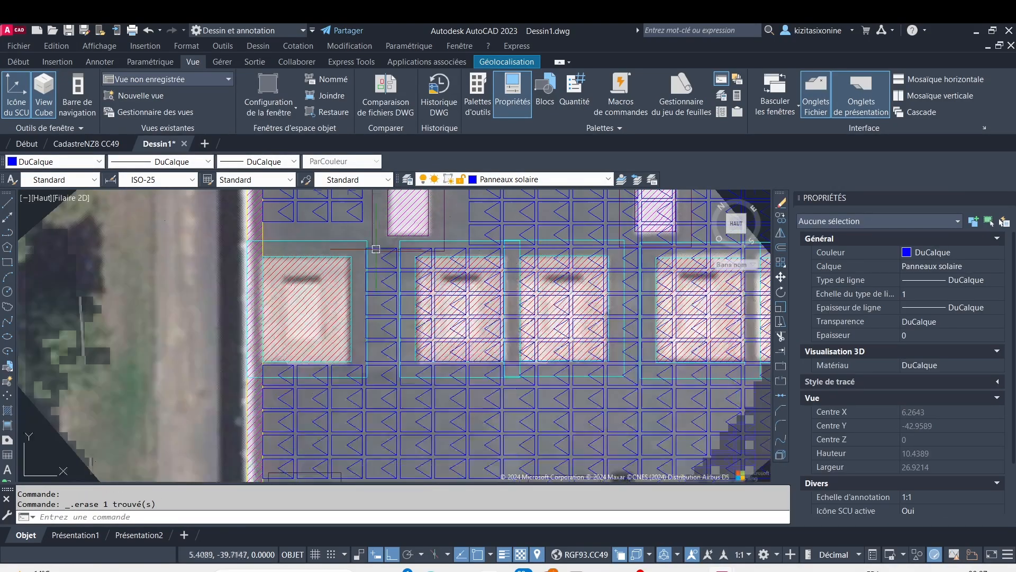
middle_drag(256, 265, 224, 262)
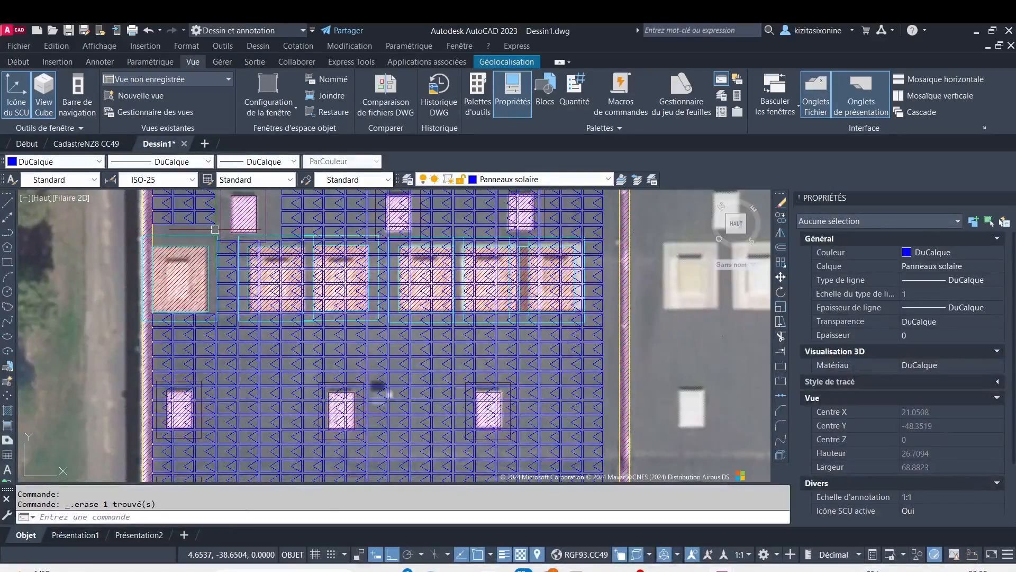
click(214, 229)
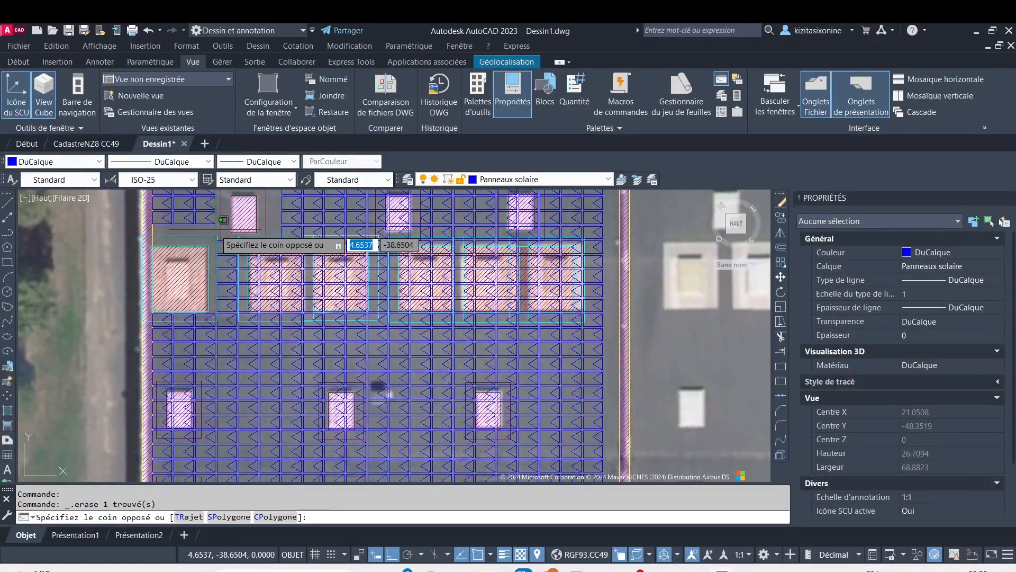
click(307, 312)
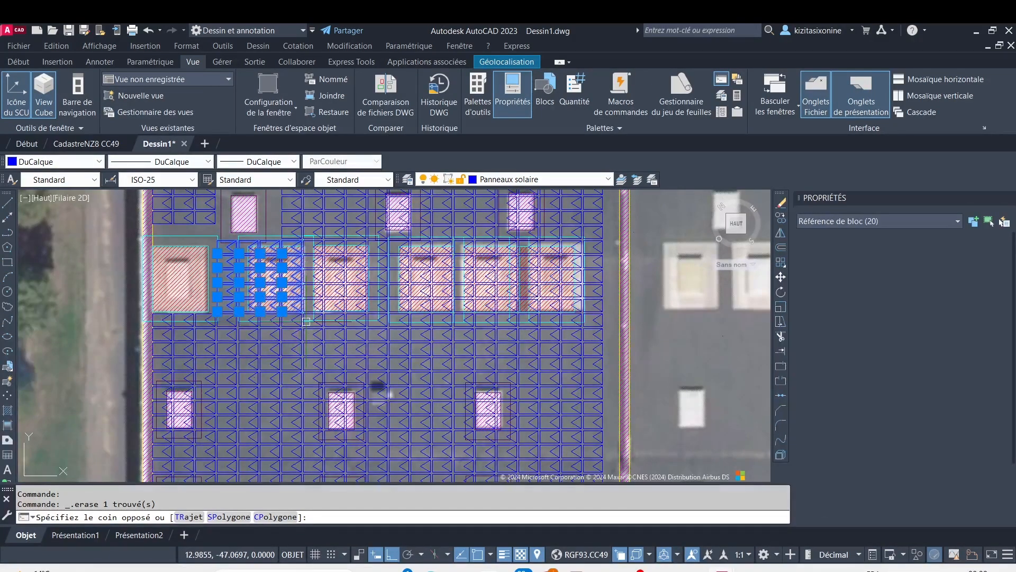
key(Delete)
Erase the 23 panels over the third large obstacle in the row of six, including four above and four below it
scroll(298, 234, up, 6)
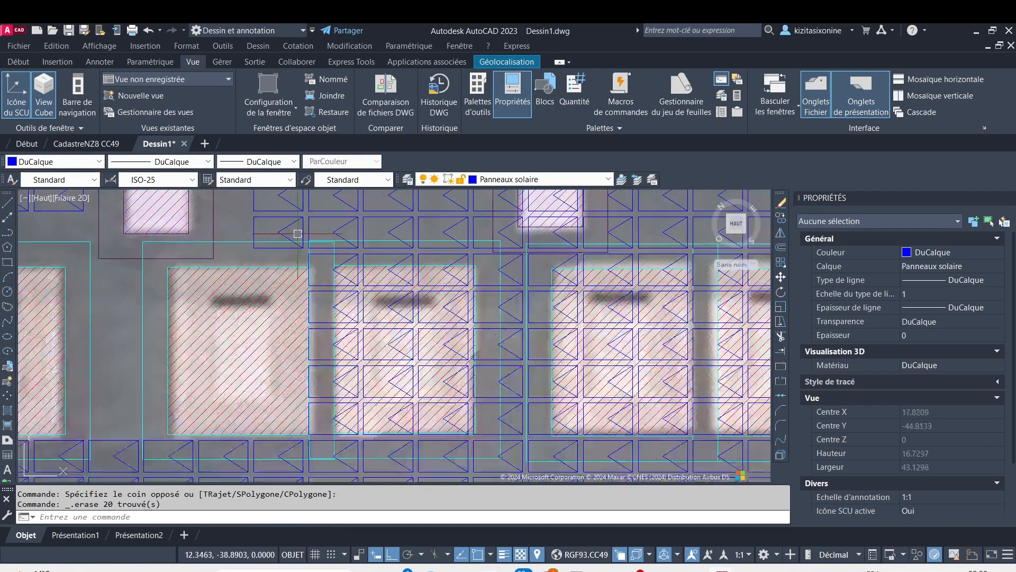
scroll(309, 243, up, 2)
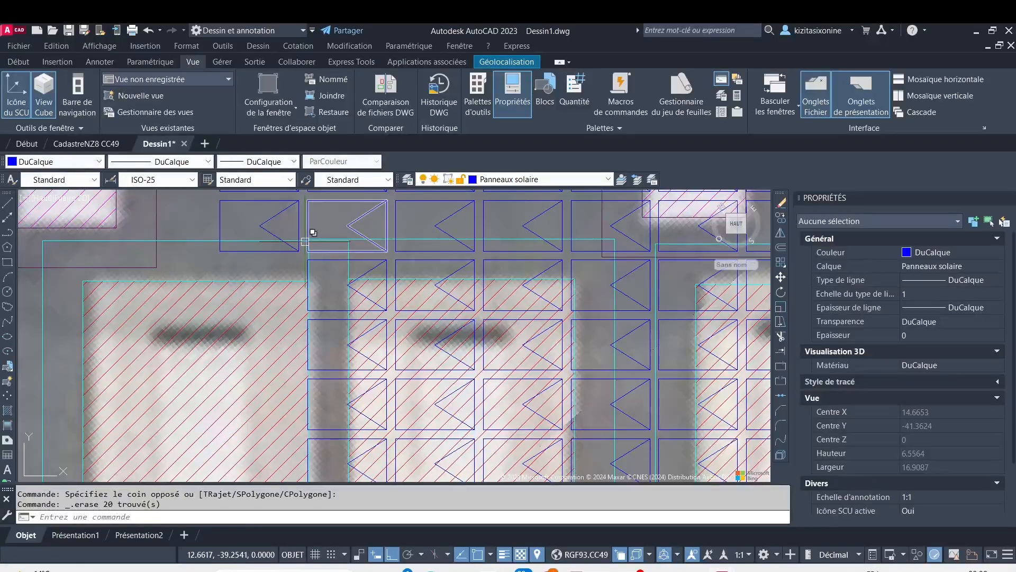
scroll(323, 269, down, 4)
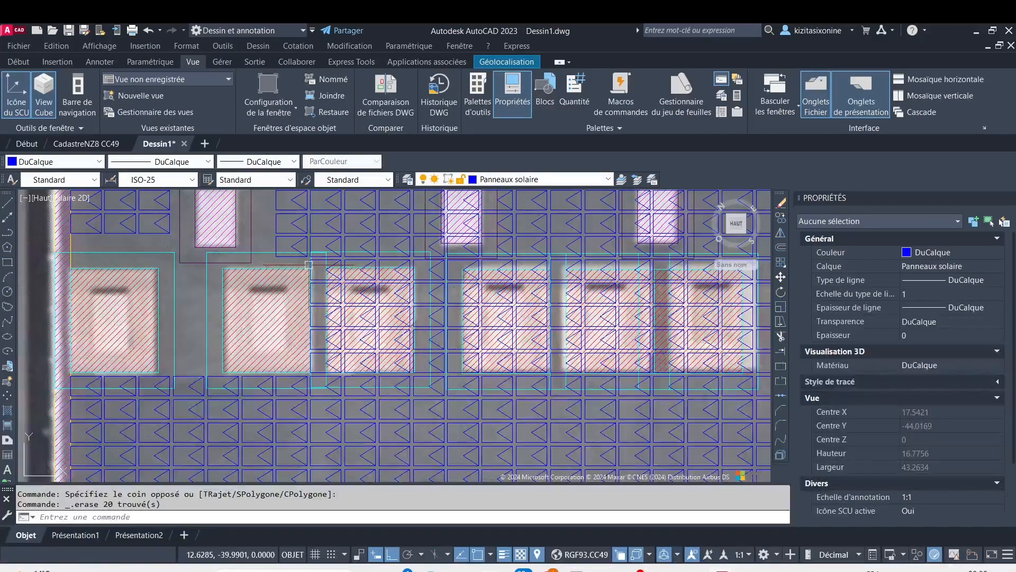
click(268, 232)
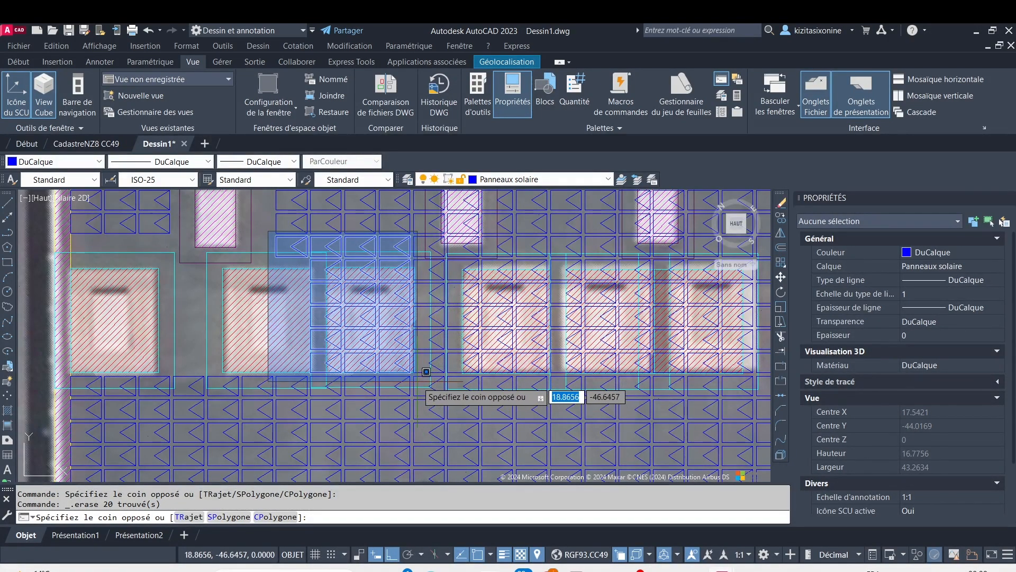
click(433, 385)
key(Delete)
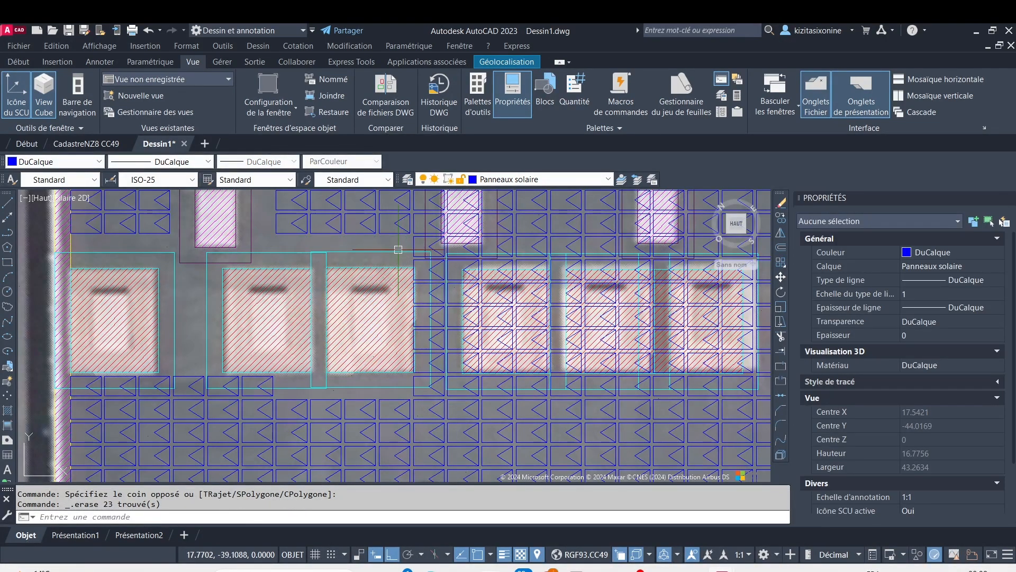
Erase the twelve panels, three columns by four rows, over the middle small obstacle just above the row of six large obstacles
middle_drag(399, 239, 282, 295)
scroll(293, 217, up, 2)
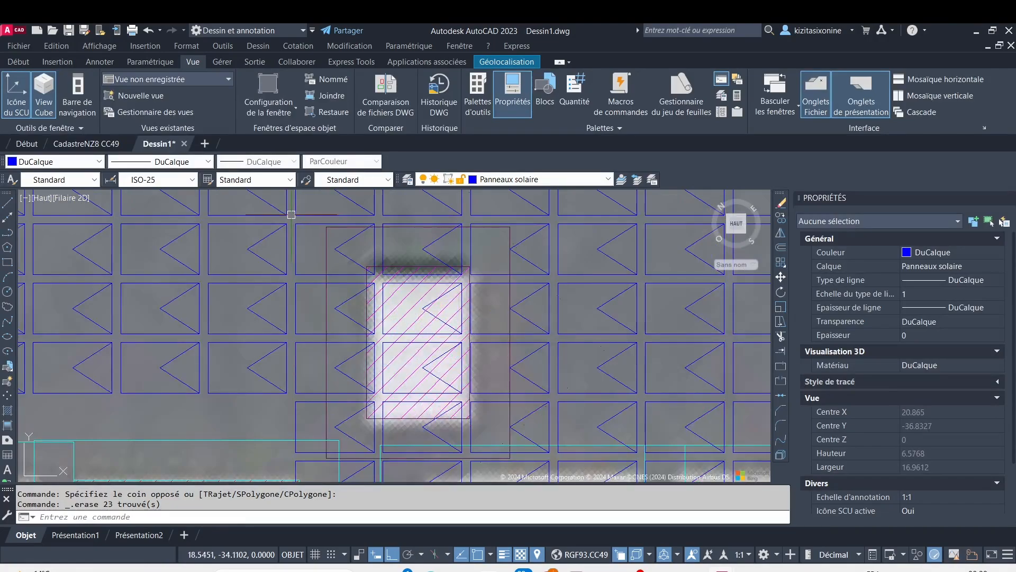
click(292, 214)
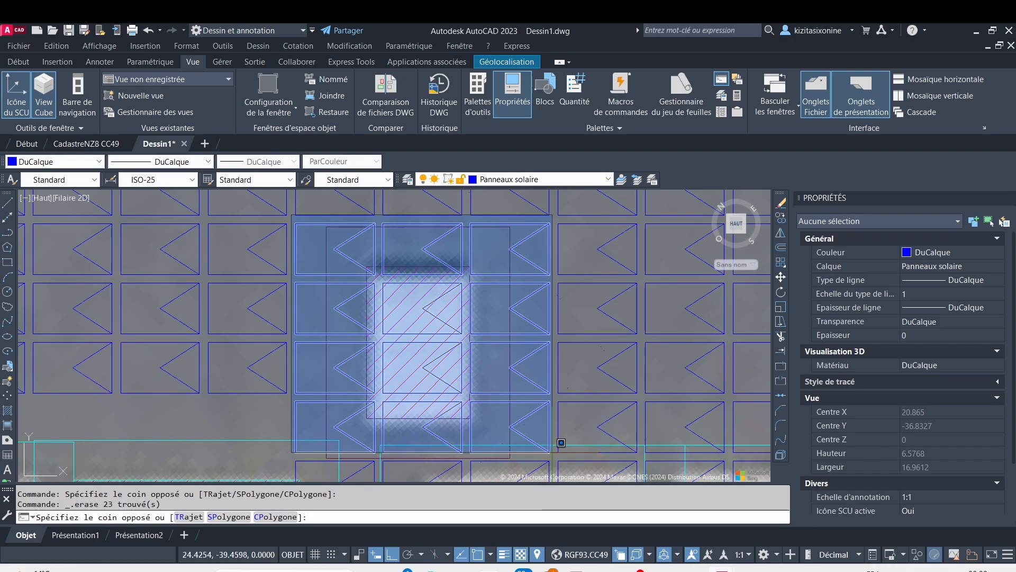
click(562, 443)
key(Delete)
Erase the 24 panels, four columns by six rows, over the fourth large obstacle and the gap to its left
scroll(486, 414, down, 5)
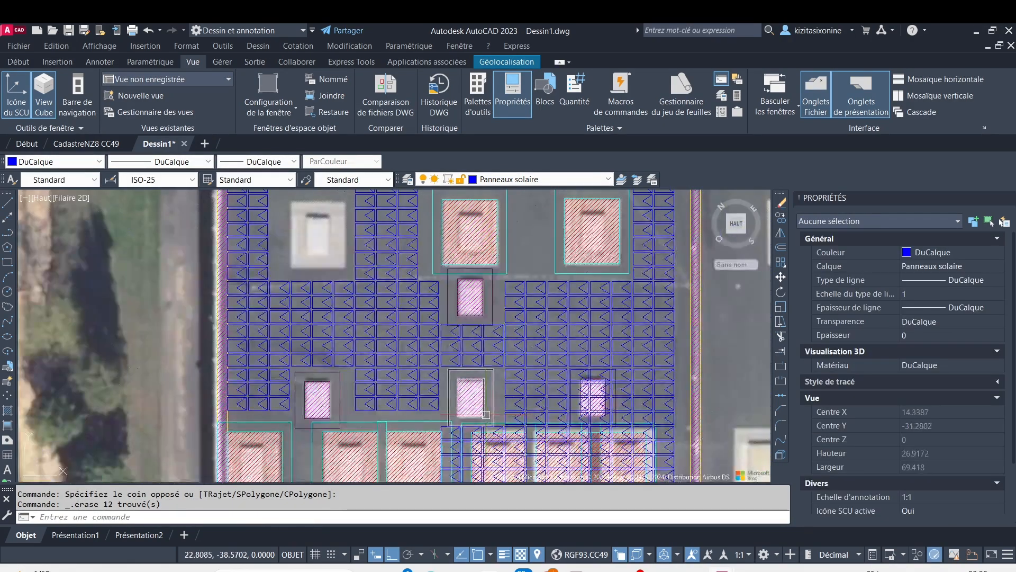
scroll(473, 435, up, 2)
middle_drag(471, 432, 403, 322)
scroll(360, 337, down, 2)
scroll(358, 319, up, 4)
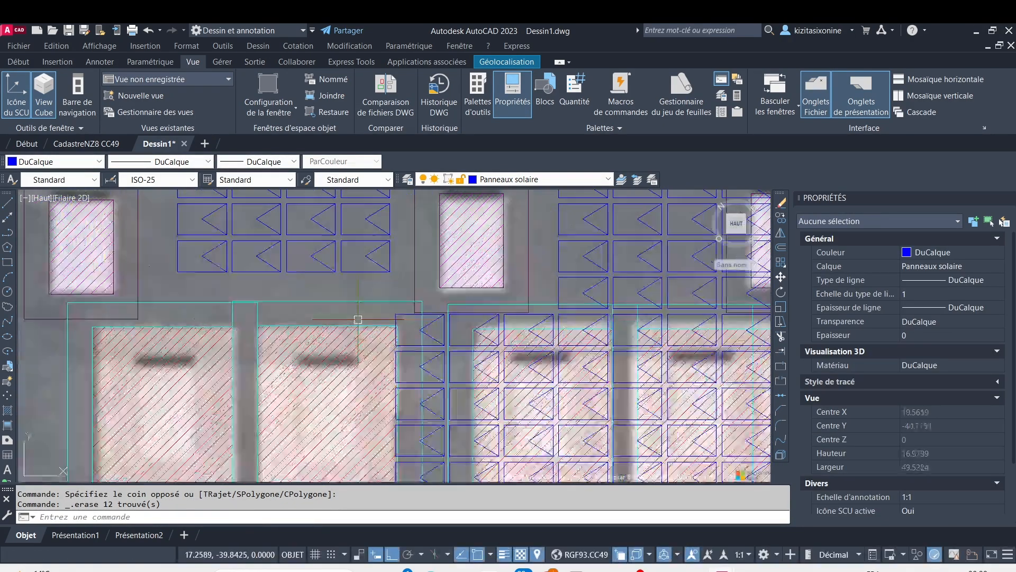
click(378, 302)
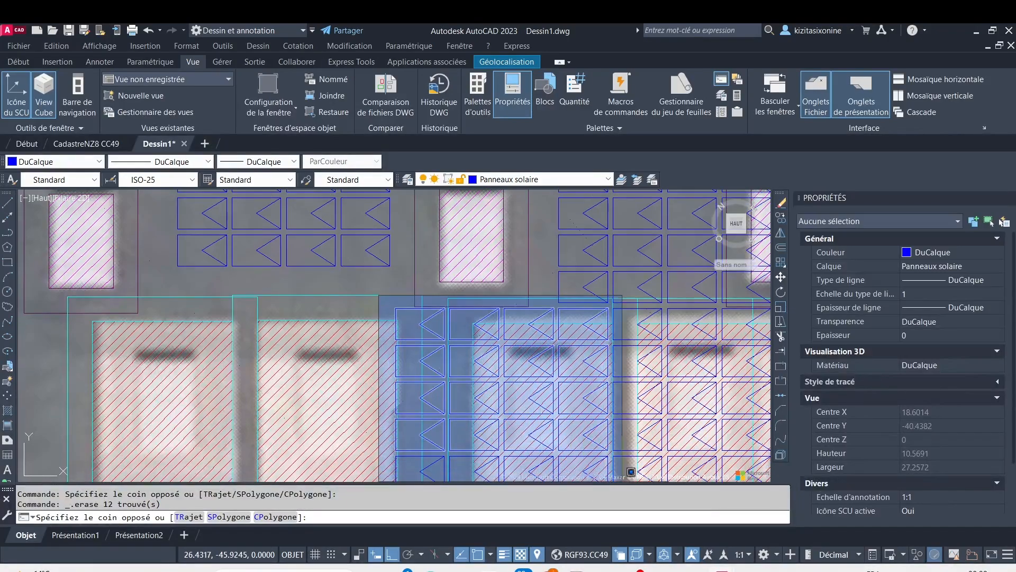
scroll(640, 469, down, 3)
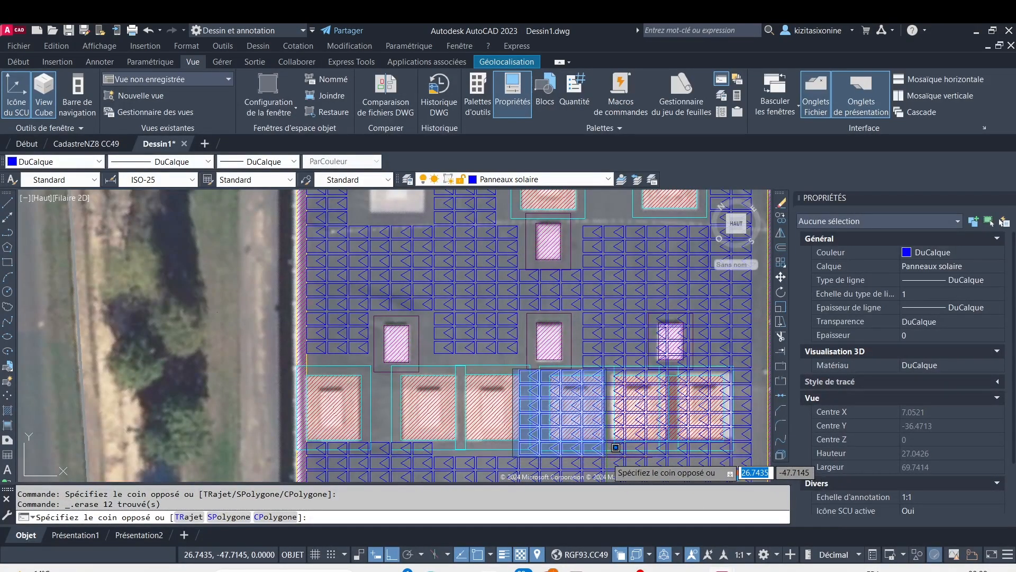
click(615, 448)
scroll(594, 444, up, 4)
key(Delete)
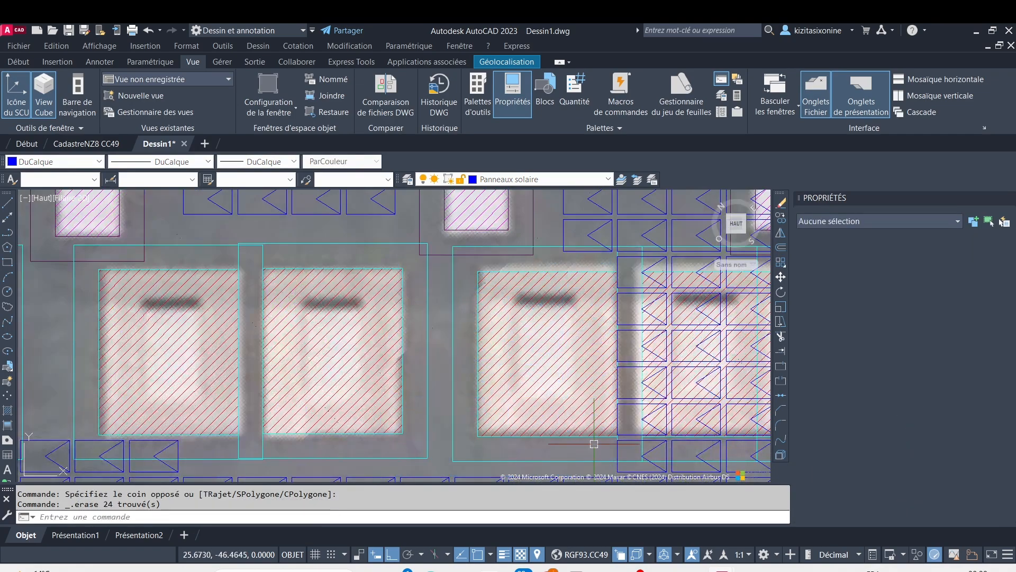
Erase the twelve panels, two columns by six rows, over the left part of the fifth large obstacle and its lower setback
scroll(594, 443, down, 5)
scroll(288, 318, up, 3)
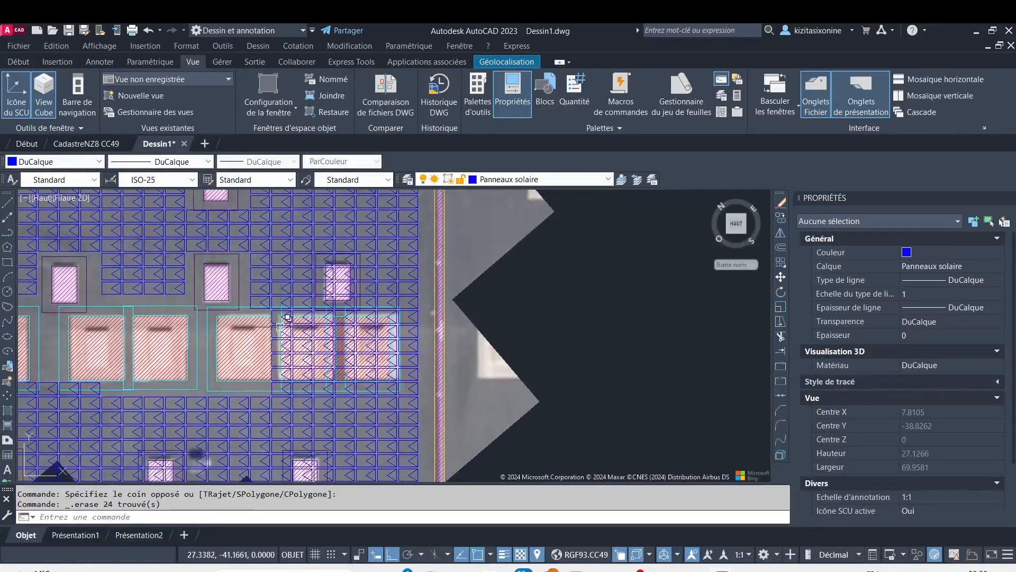
scroll(280, 319, up, 3)
scroll(256, 296, up, 2)
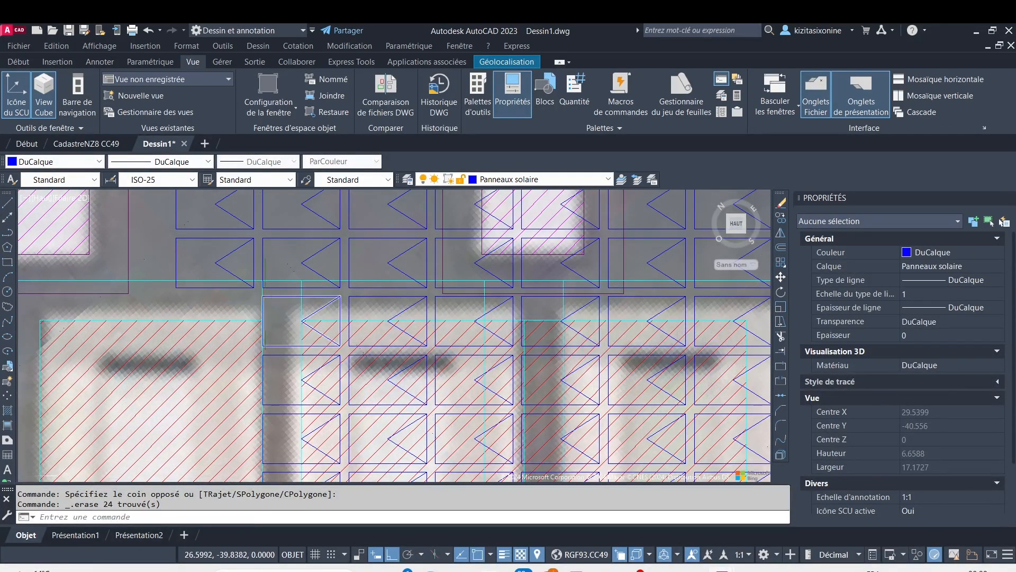
scroll(271, 319, up, 2)
scroll(251, 268, down, 6)
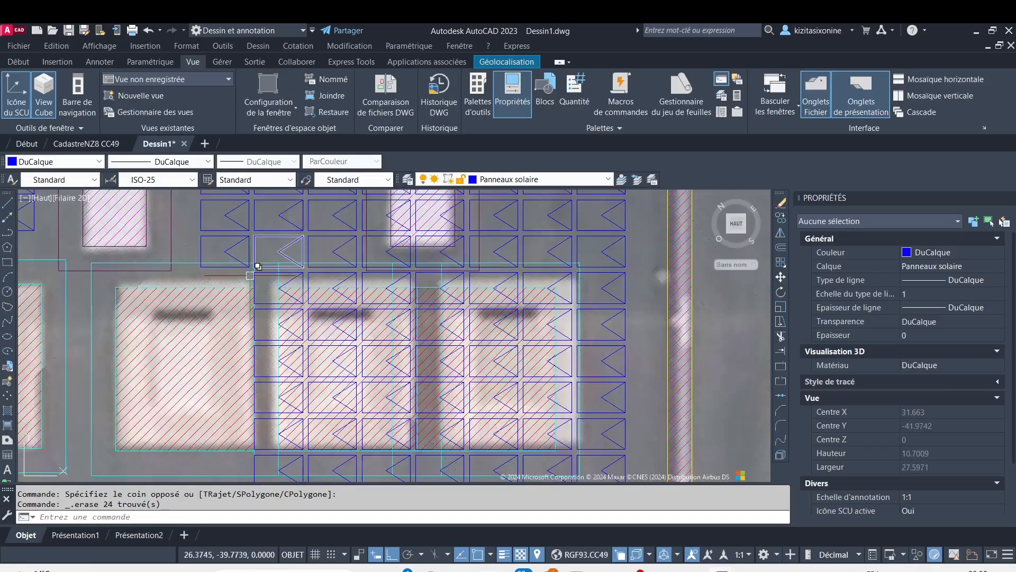
scroll(239, 263, up, 4)
scroll(264, 264, up, 2)
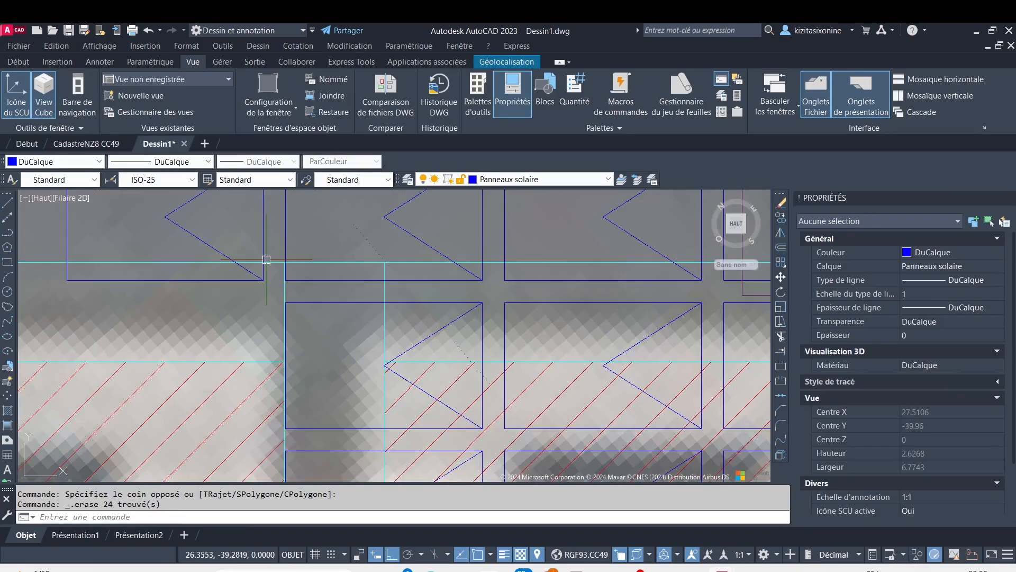
click(276, 246)
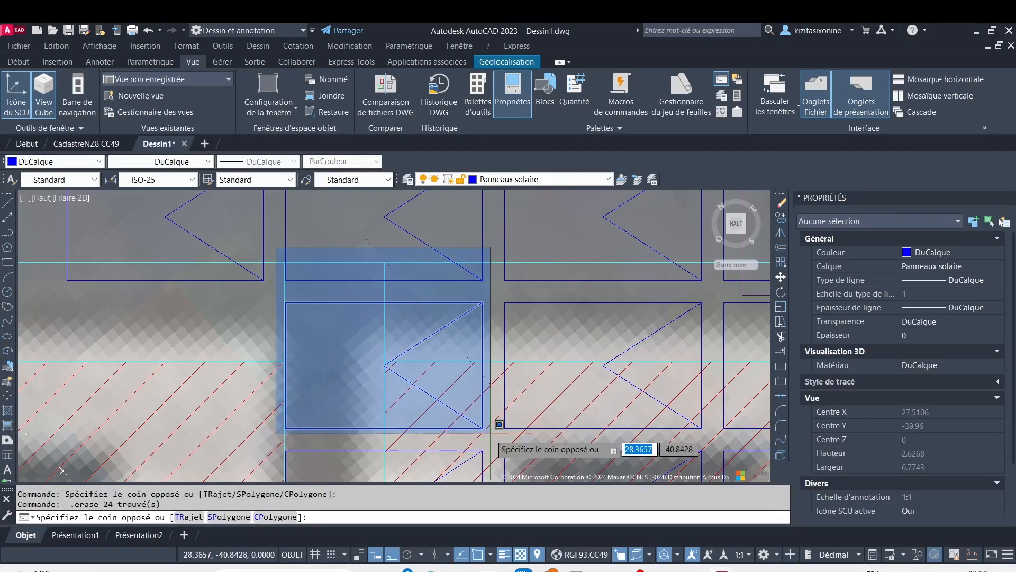
scroll(490, 424, down, 8)
scroll(546, 438, down, 4)
middle_drag(541, 438, 486, 281)
scroll(486, 280, up, 2)
scroll(494, 311, up, 4)
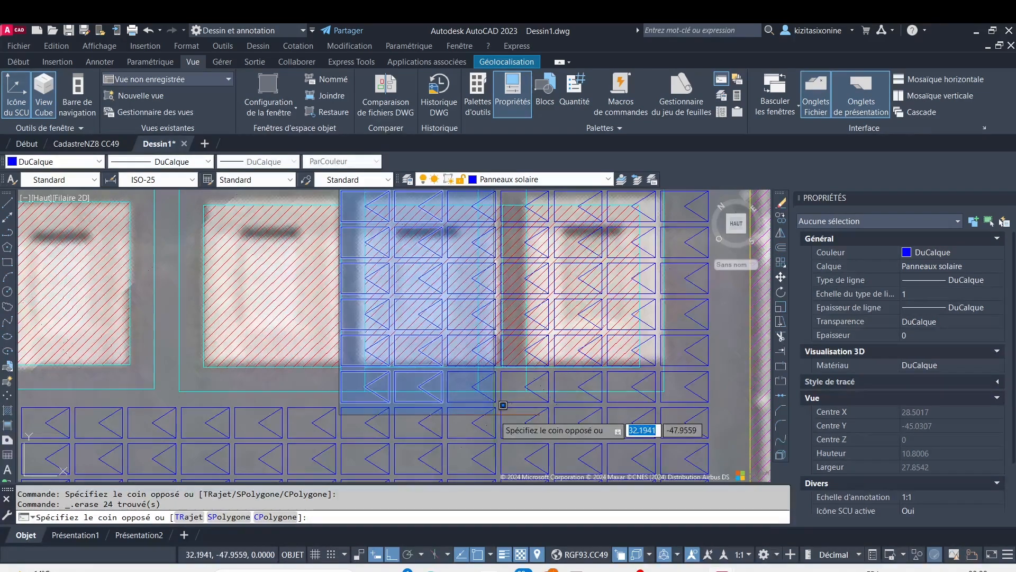
click(447, 406)
key(Delete)
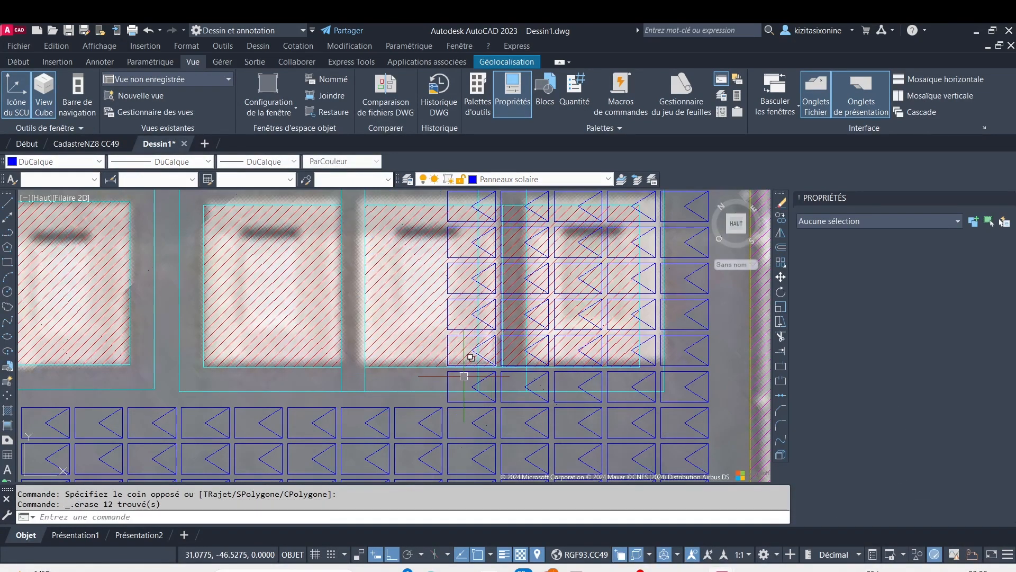
Erase the twenty panels, four columns by five rows, over the right part of the fifth large obstacle and the sixth one
scroll(415, 274, down, 2)
middle_drag(412, 257, 295, 299)
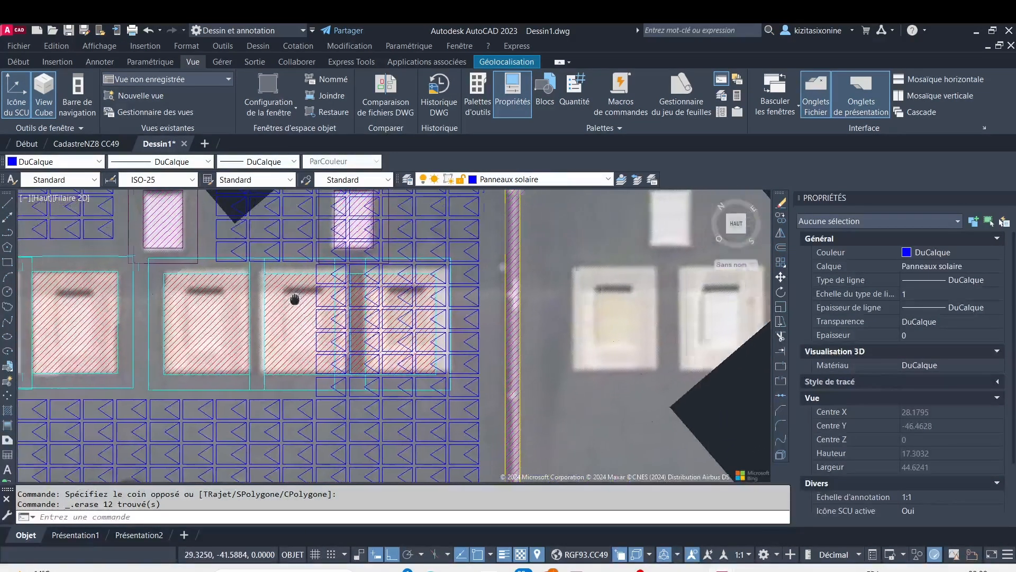
scroll(301, 266, up, 2)
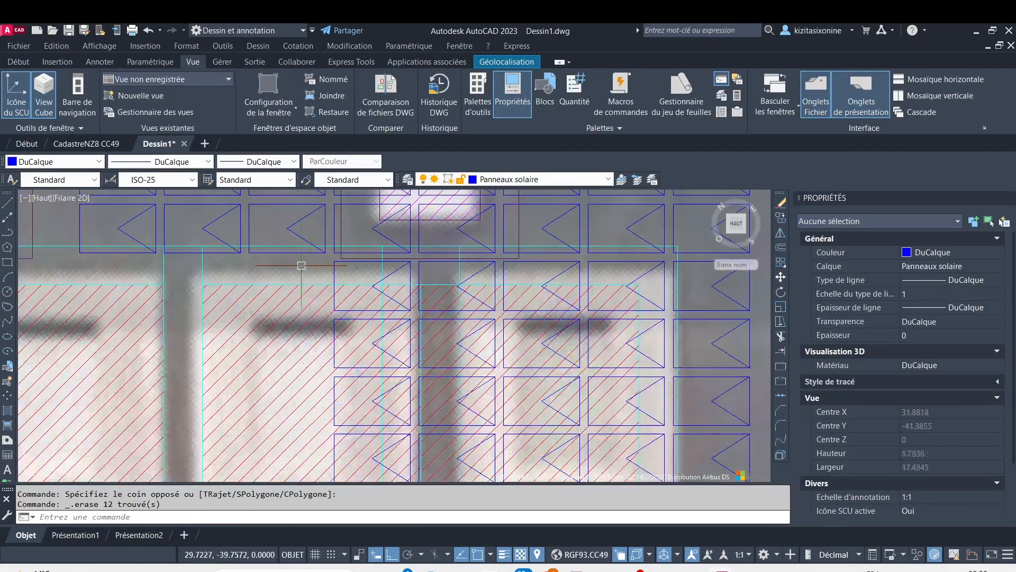
click(328, 254)
key(Escape)
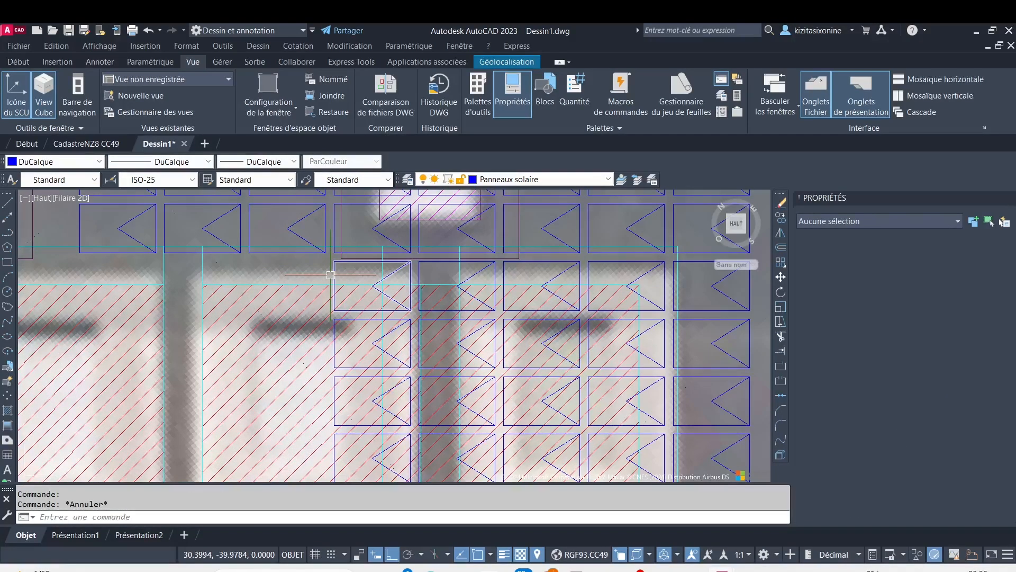
scroll(334, 258, up, 2)
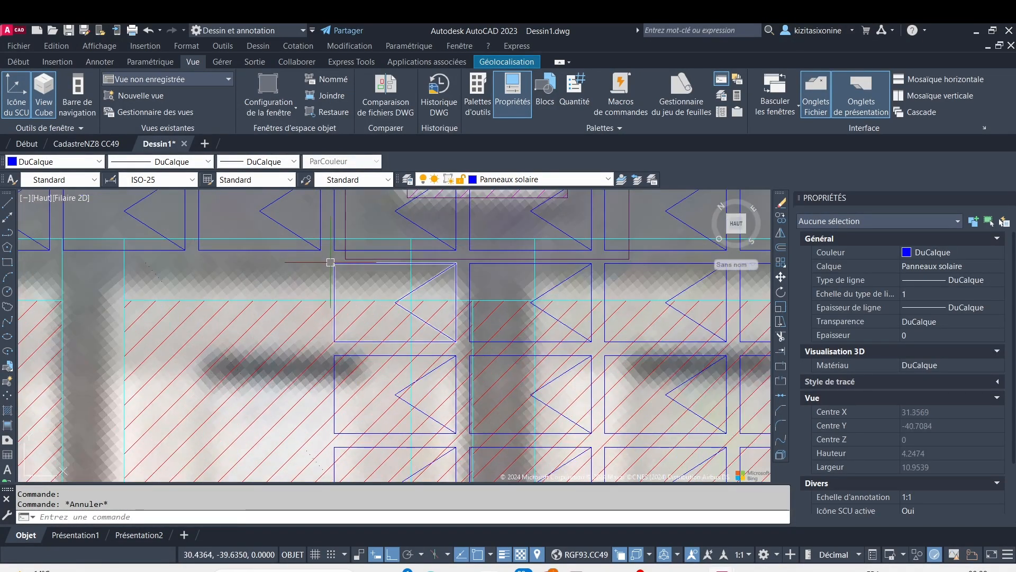
click(325, 257)
scroll(572, 424, down, 4)
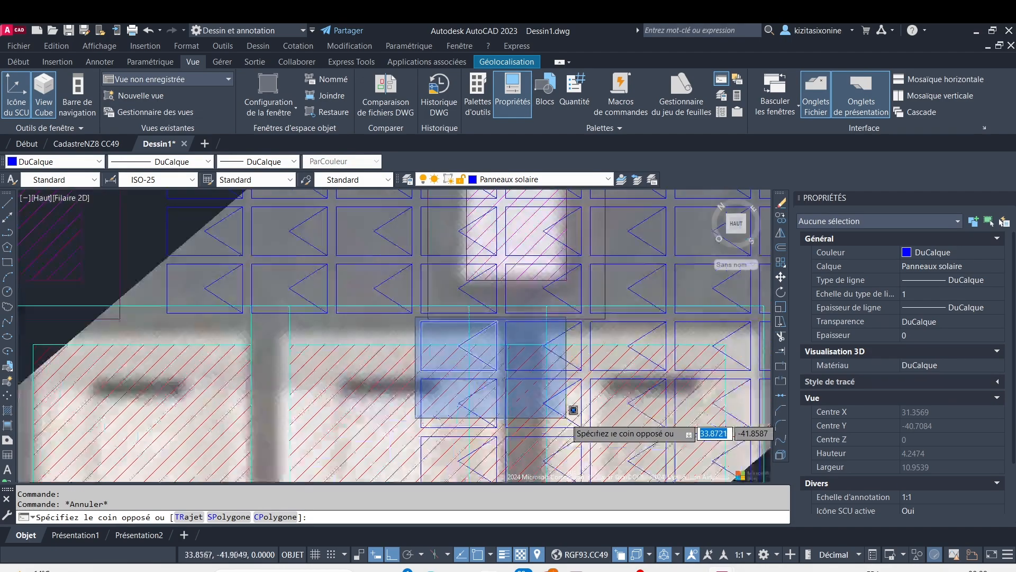
scroll(572, 426, down, 6)
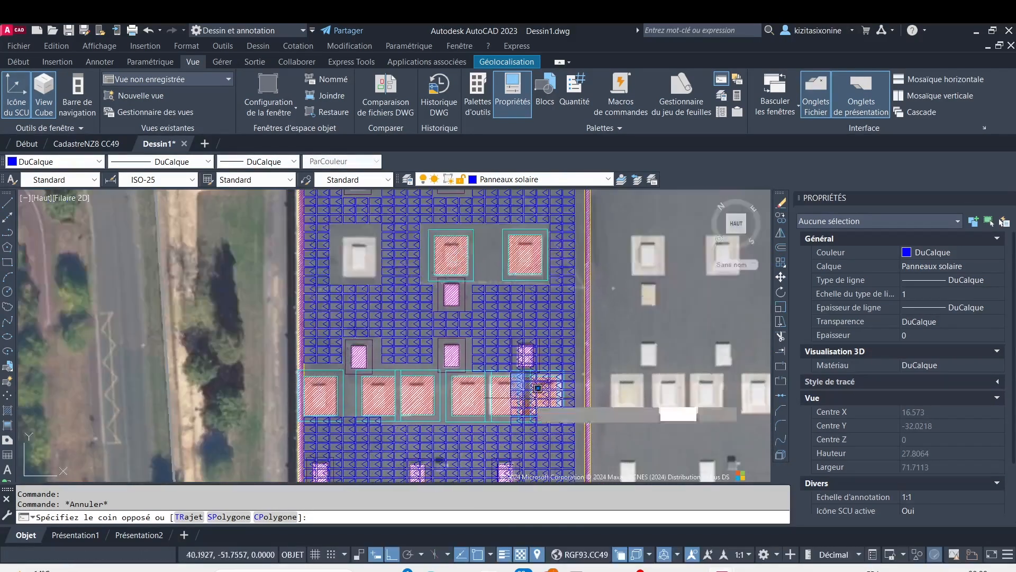
scroll(555, 433, up, 8)
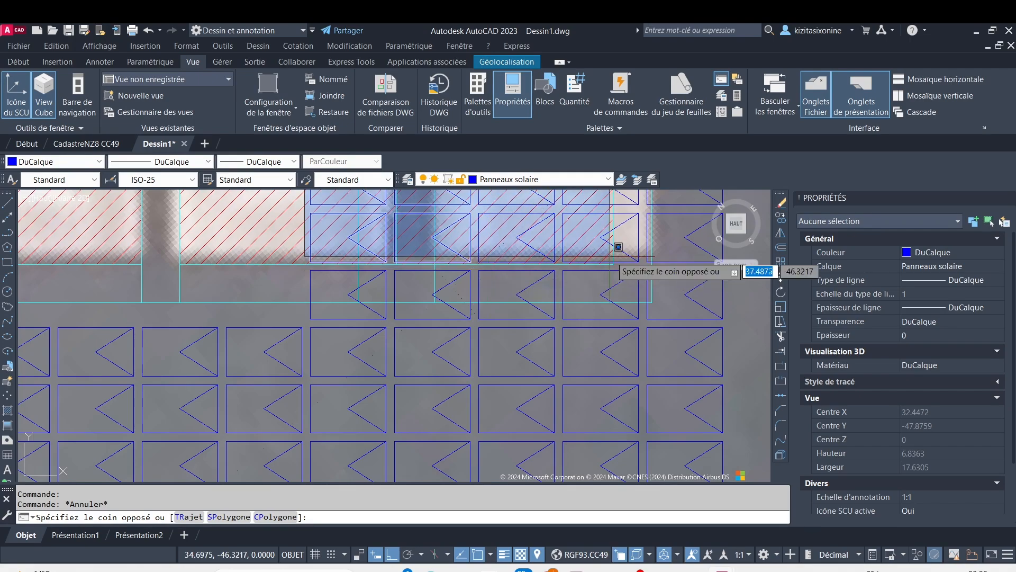
click(653, 257)
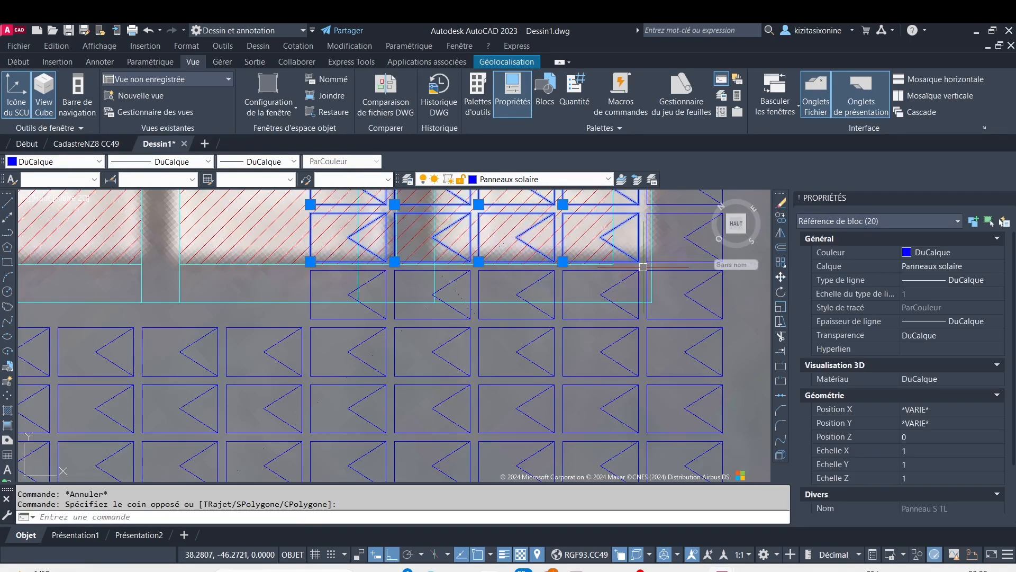
key(Delete)
Erase the six panels in the last column along the right side of the sixth large obstacle
scroll(644, 277, down, 3)
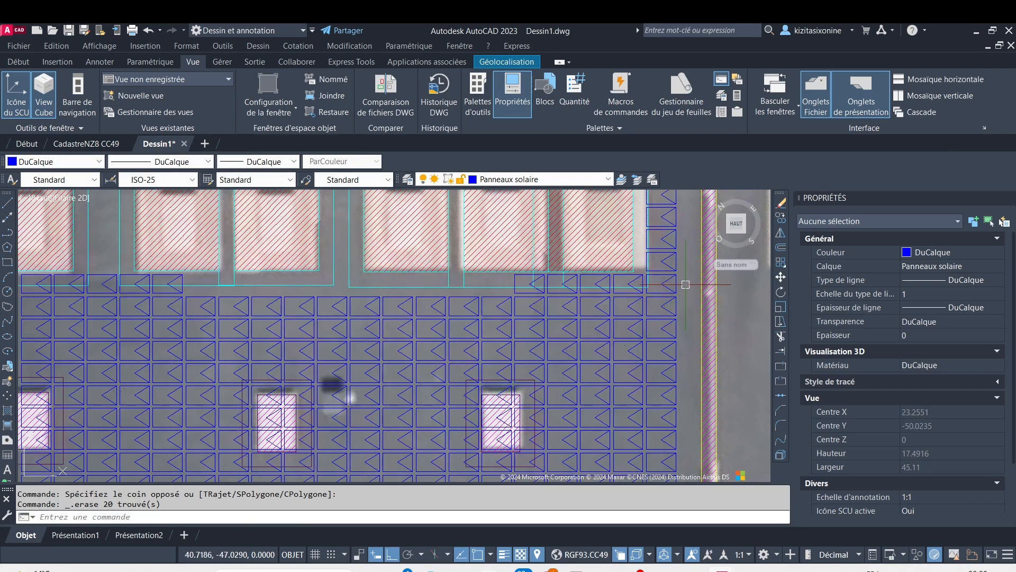
middle_drag(686, 285, 525, 294)
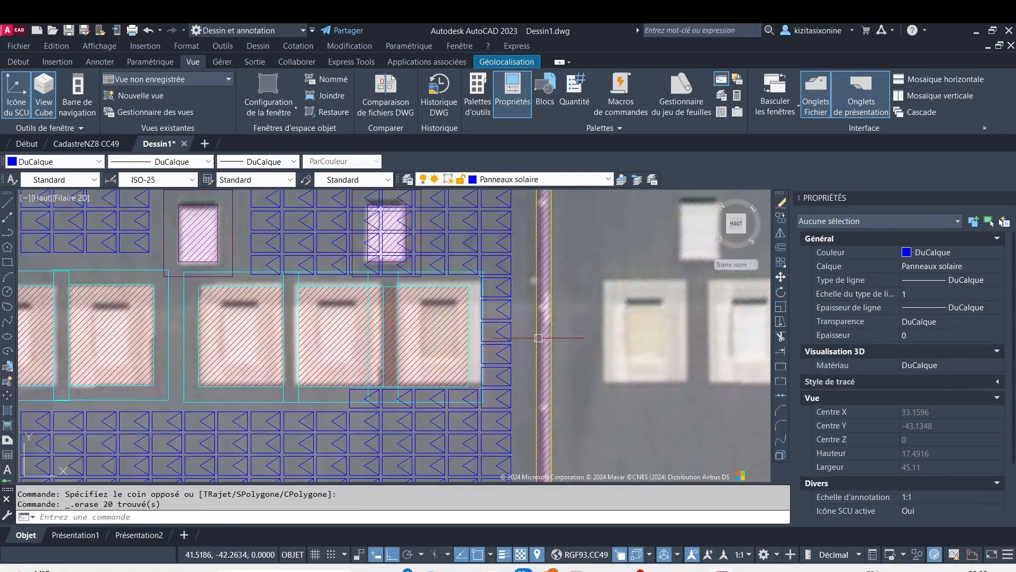
click(524, 399)
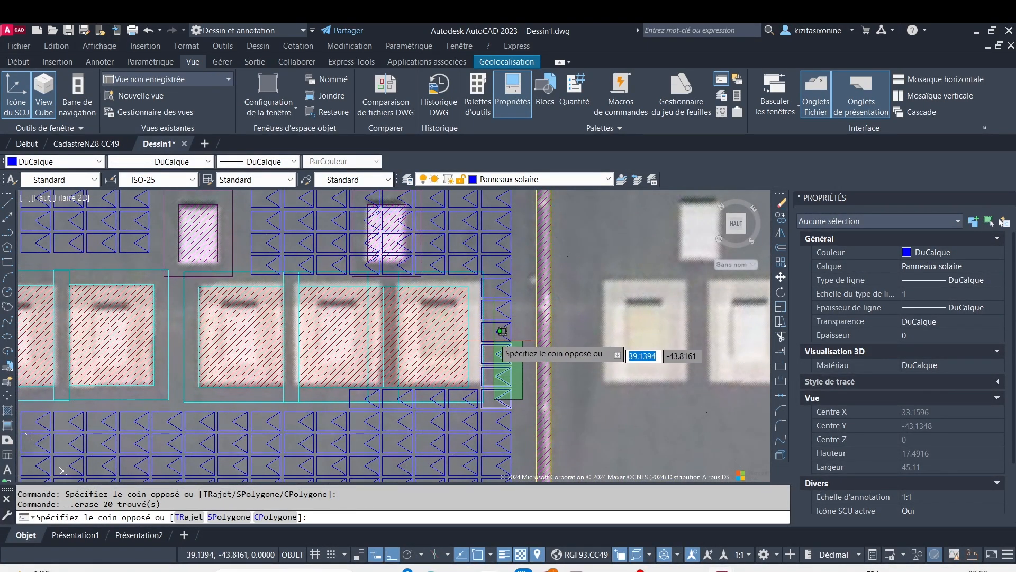
click(503, 273)
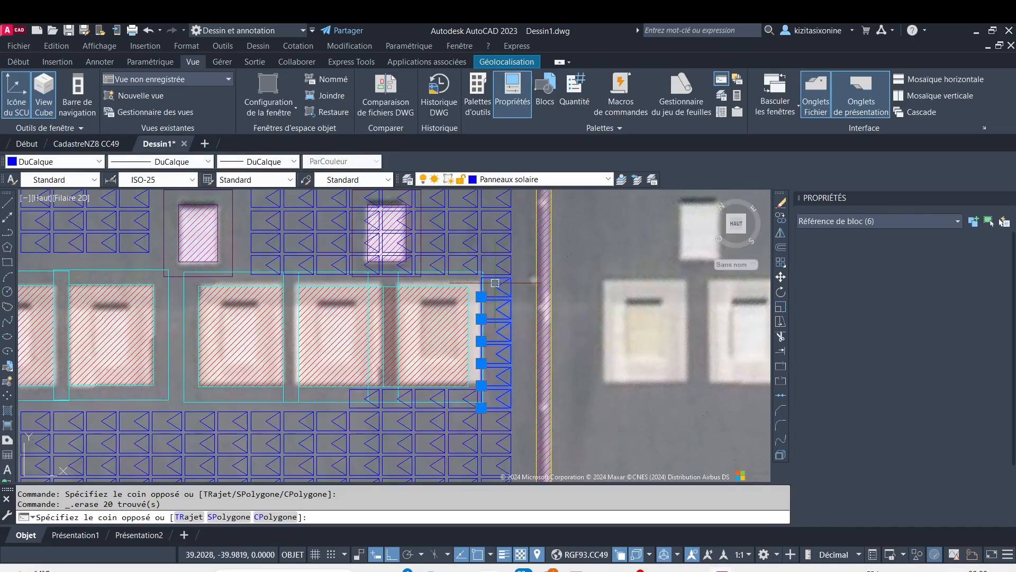
key(Return)
Erase the six panels, two columns by three rows, over the rightmost small obstacle just above the large obstacles
middle_drag(371, 222, 362, 326)
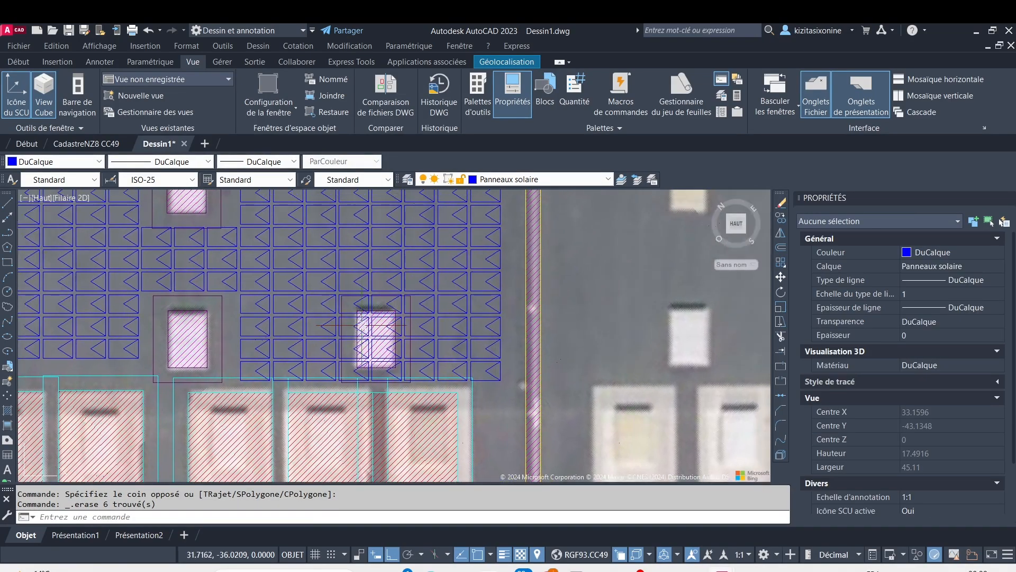
scroll(342, 299, up, 2)
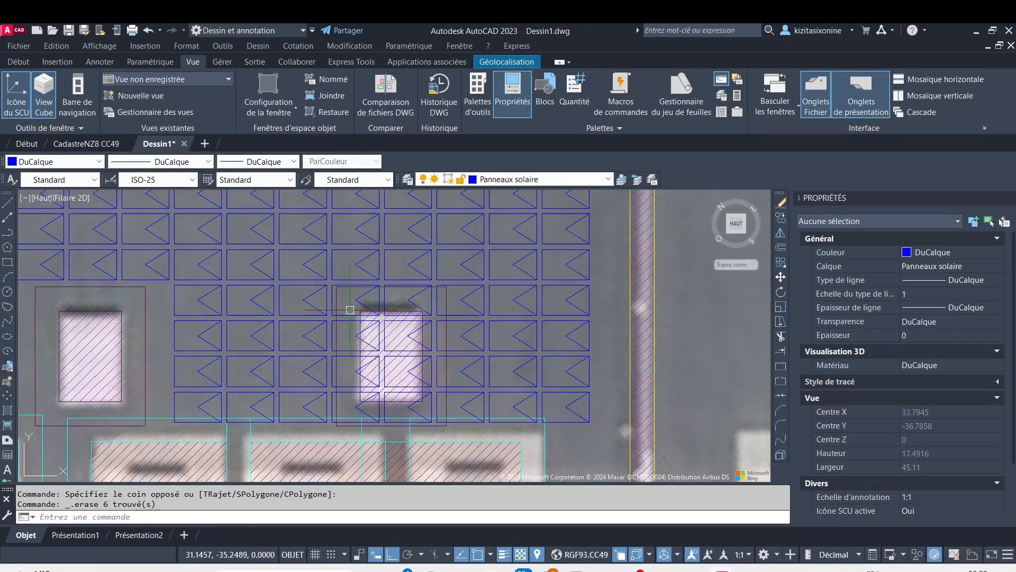
scroll(329, 271, up, 2)
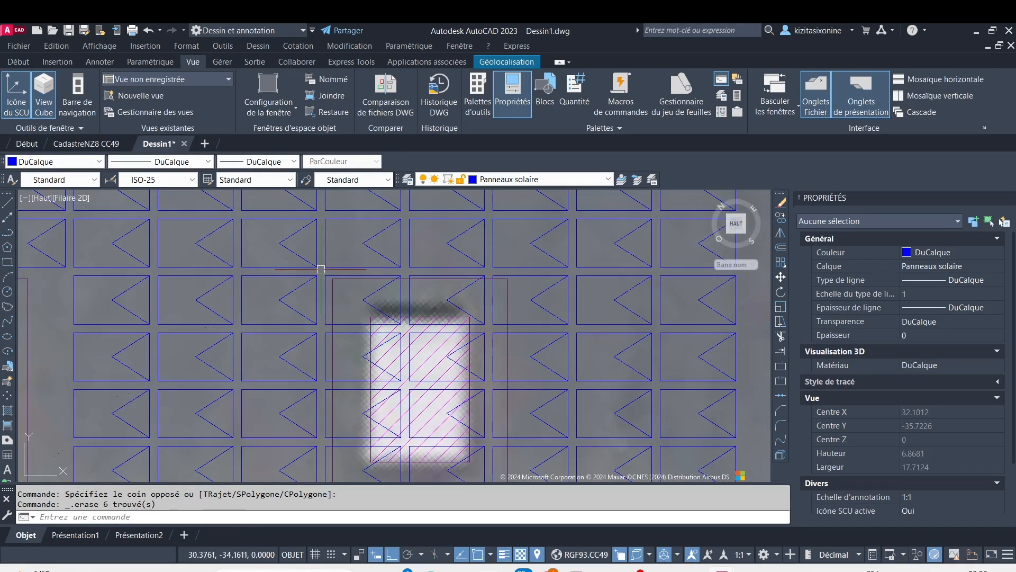
click(319, 274)
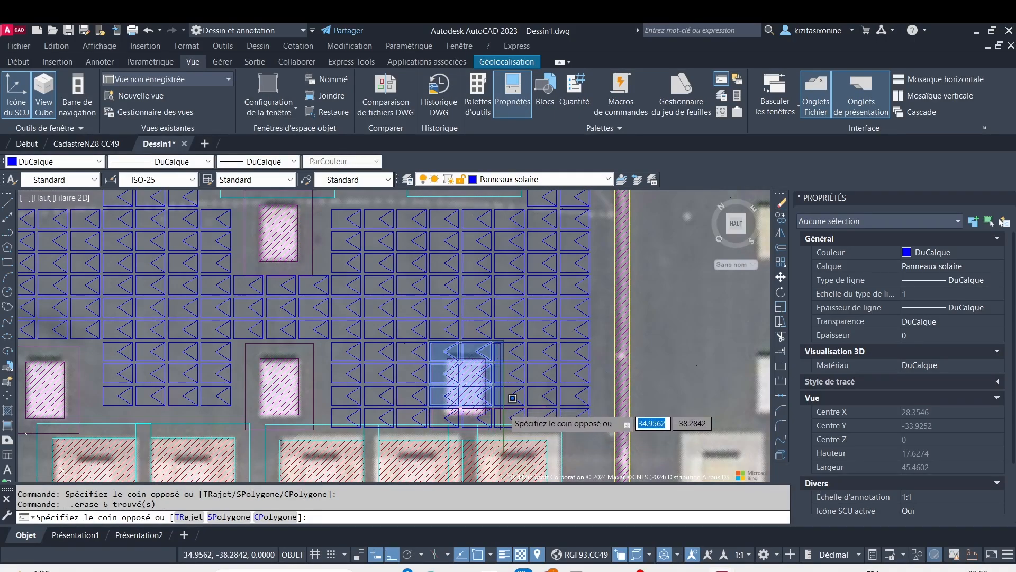
click(504, 408)
key(Delete)
Erase the two panels along the lower edge of the rightmost small obstacle just above the large obstacles
scroll(512, 424, up, 2)
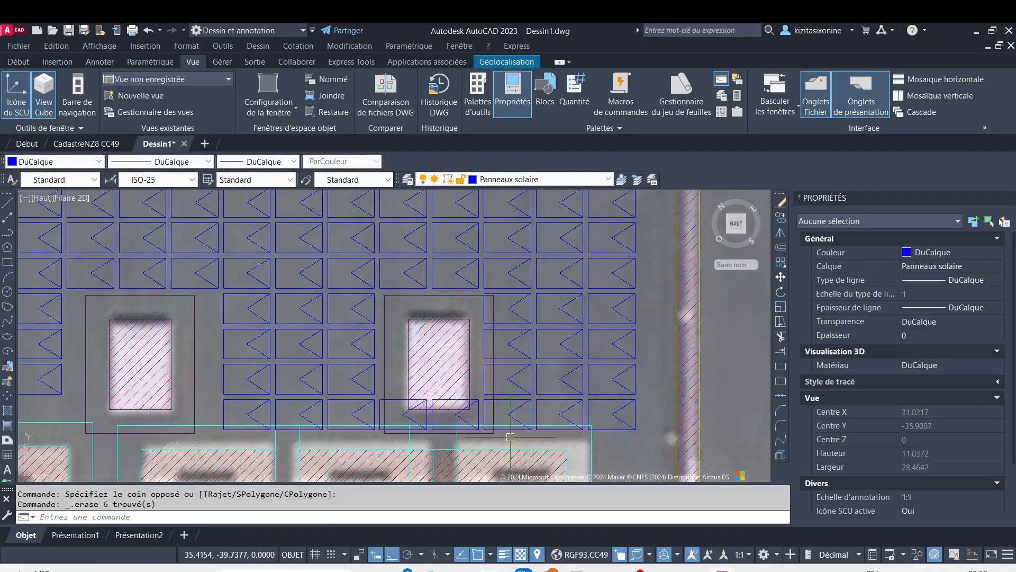
click(475, 402)
key(Delete)
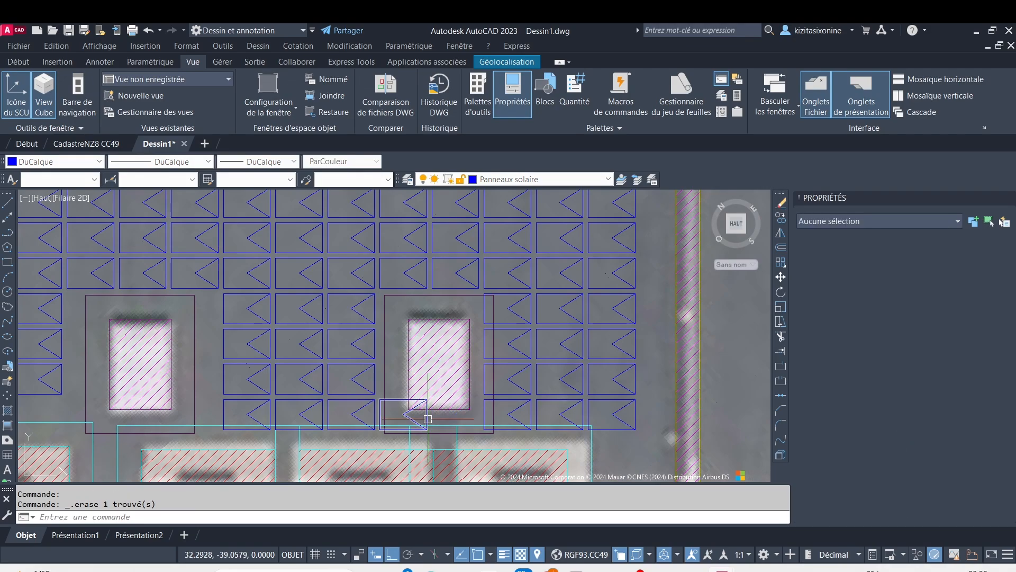
click(397, 415)
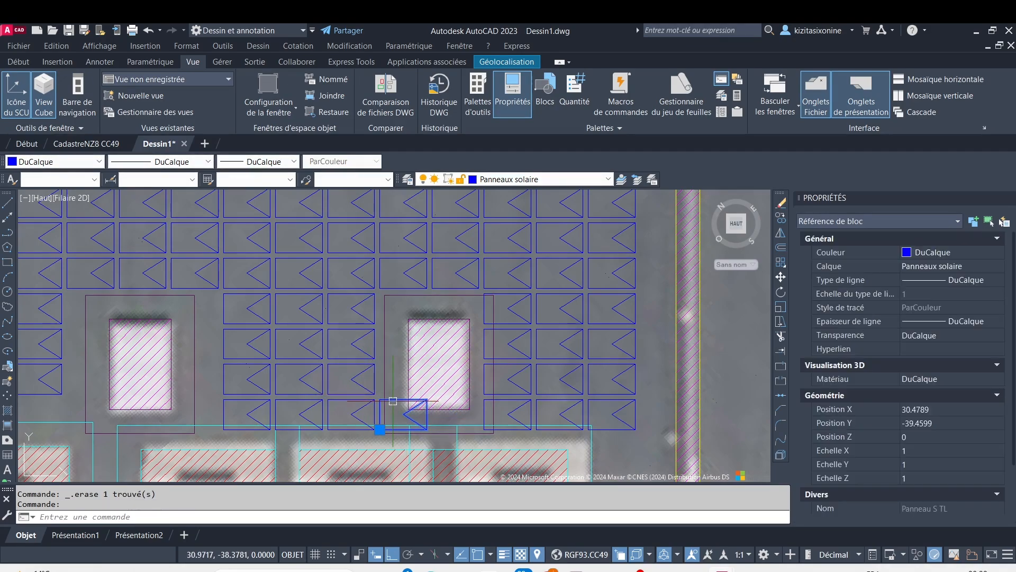
key(Delete)
Erase the three panels in the row overlapping the upper setback of the fourth and fifth large obstacles
scroll(455, 401, down, 6)
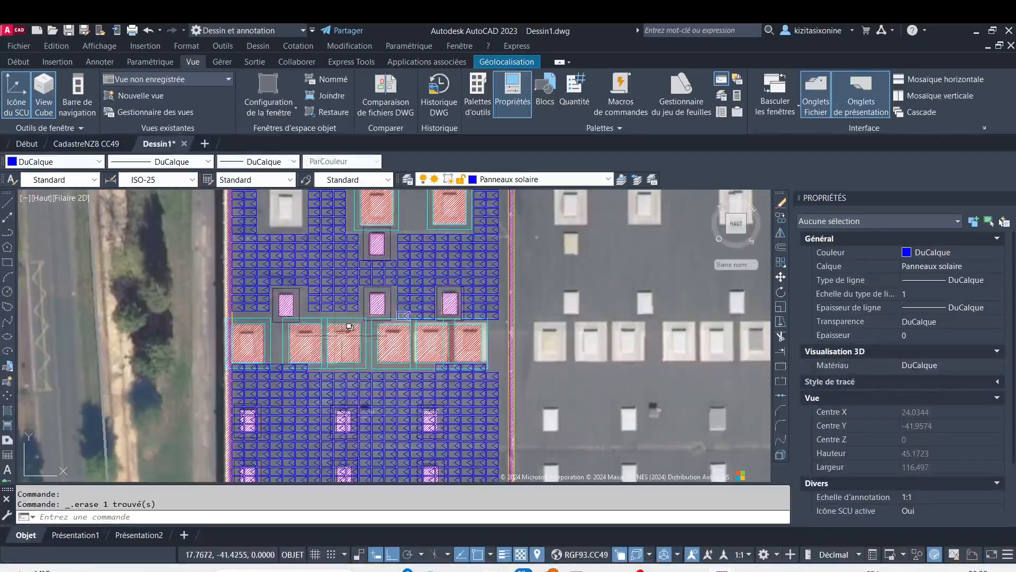
scroll(284, 336, up, 4)
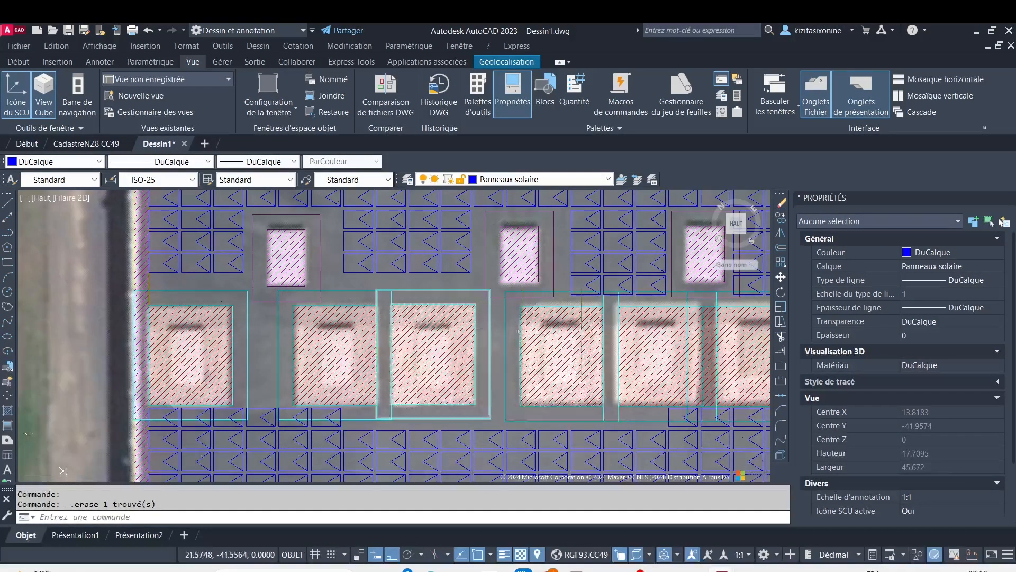
scroll(642, 292, up, 4)
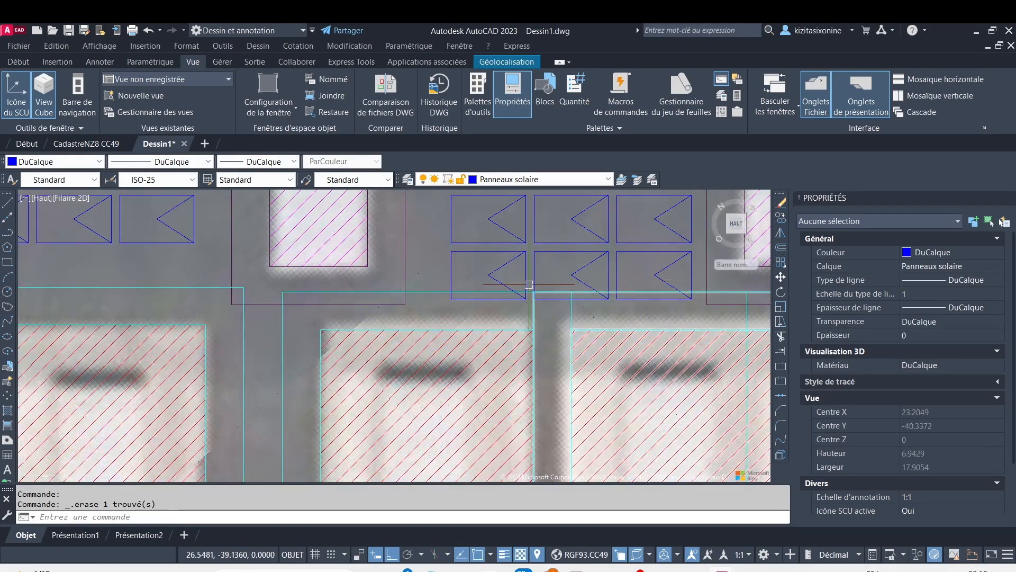
click(702, 272)
click(474, 277)
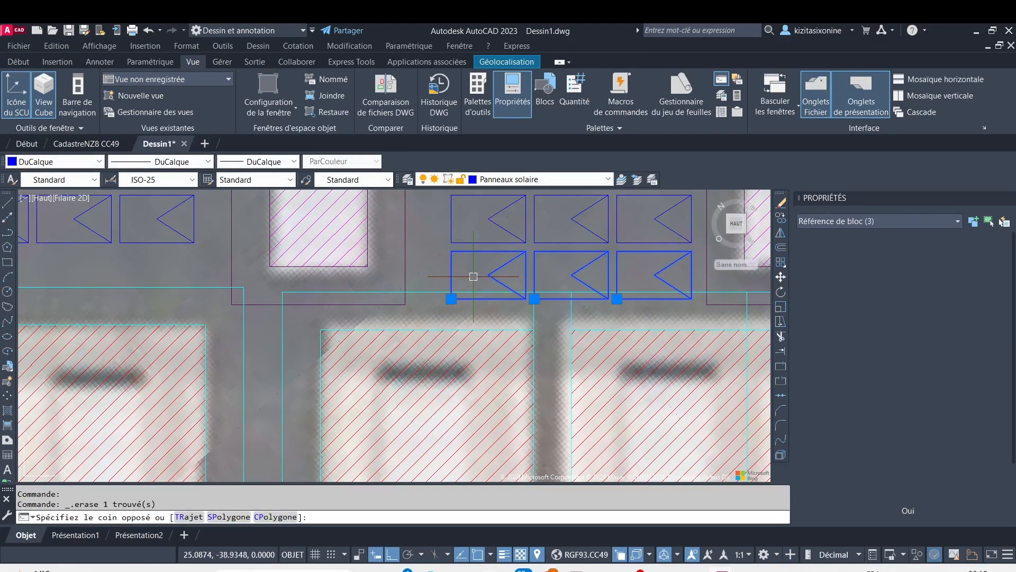
key(Delete)
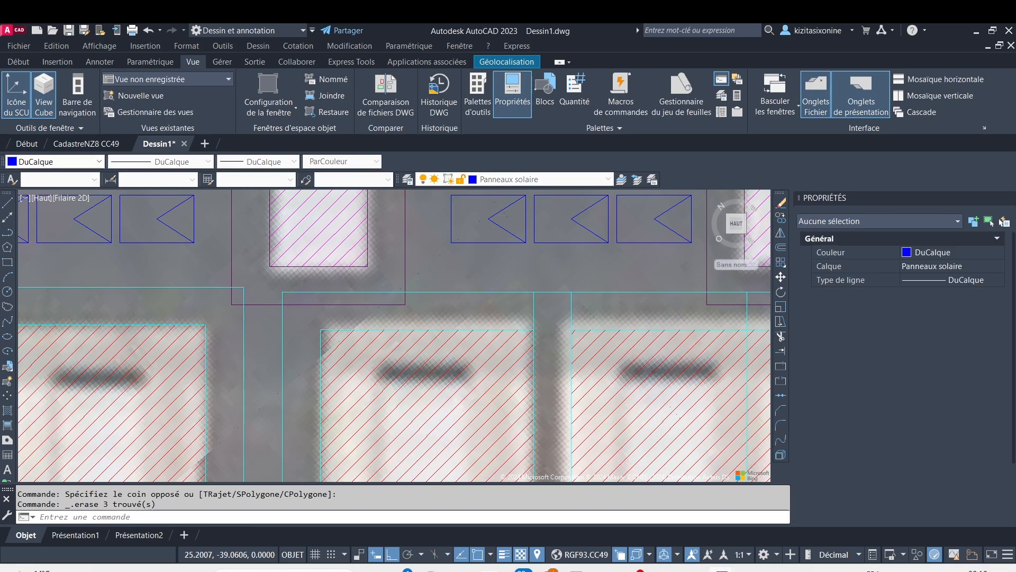
Erase the nine panels, three columns by three rows, over the upper part of the right small obstacle below the large obstacles
scroll(465, 352, down, 4)
middle_drag(464, 382, 330, 368)
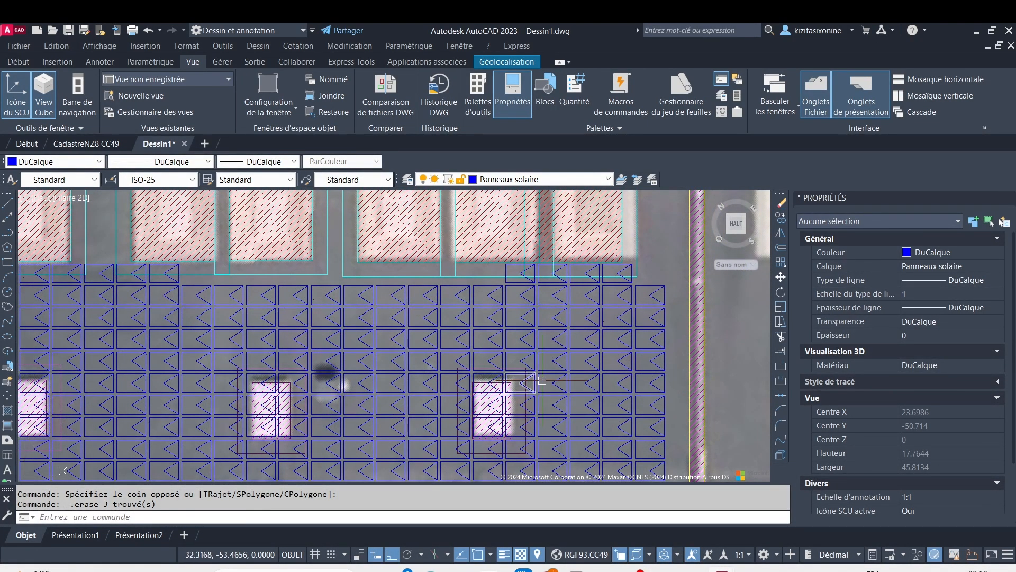
scroll(526, 378, up, 8)
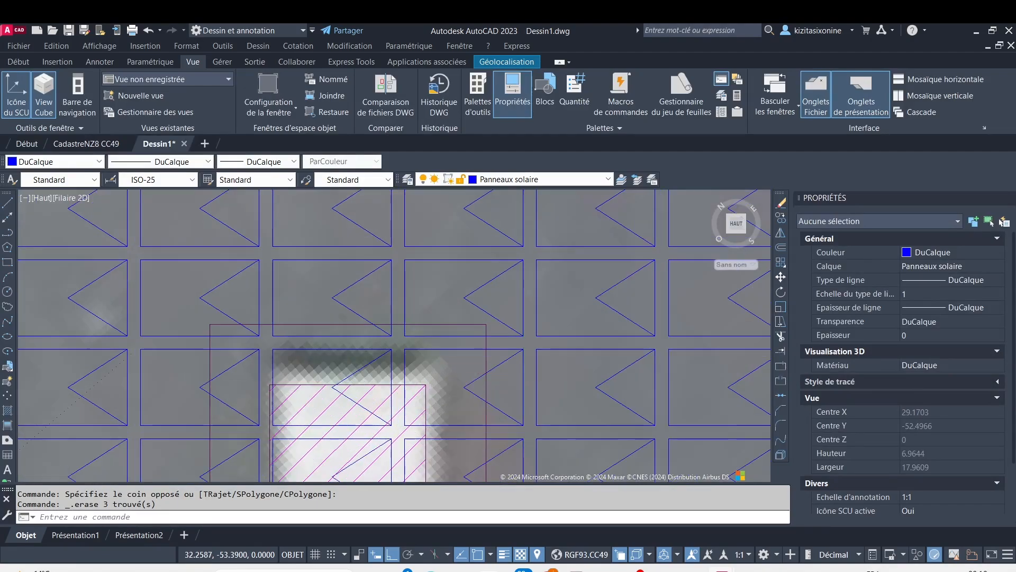
scroll(525, 373, down, 4)
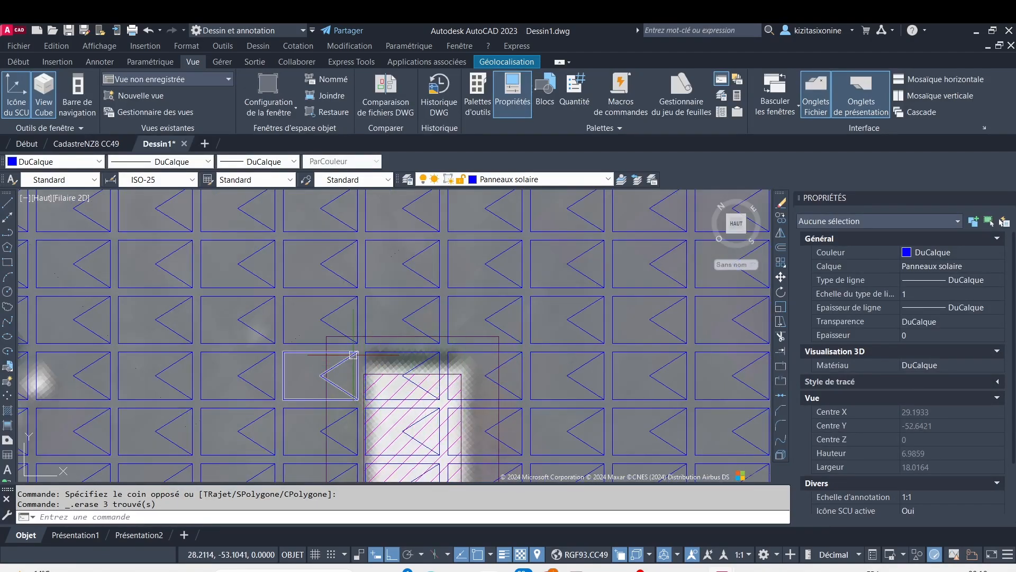
middle_drag(354, 355, 359, 256)
middle_drag(340, 222, 356, 251)
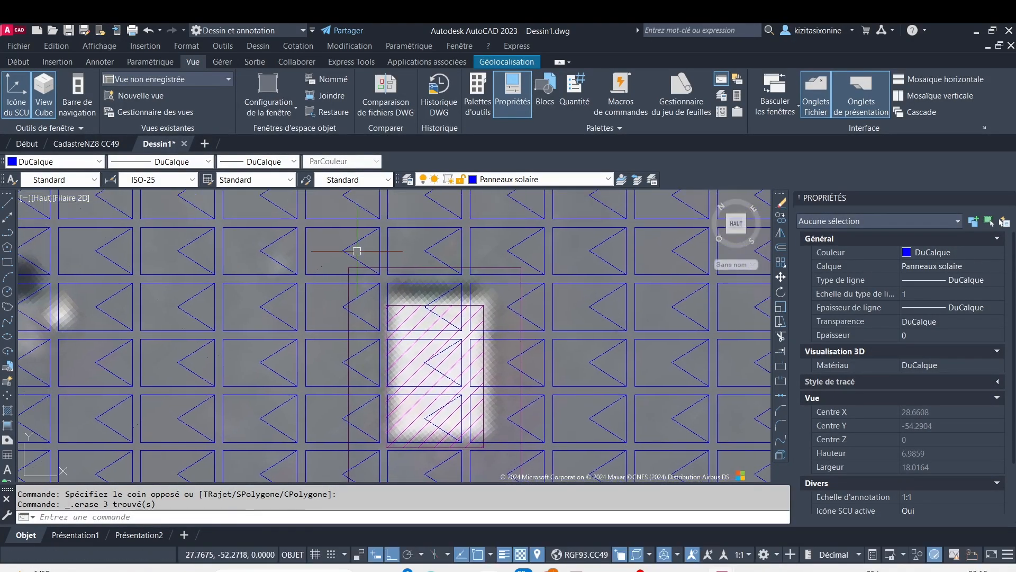
scroll(308, 221, up, 2)
click(295, 227)
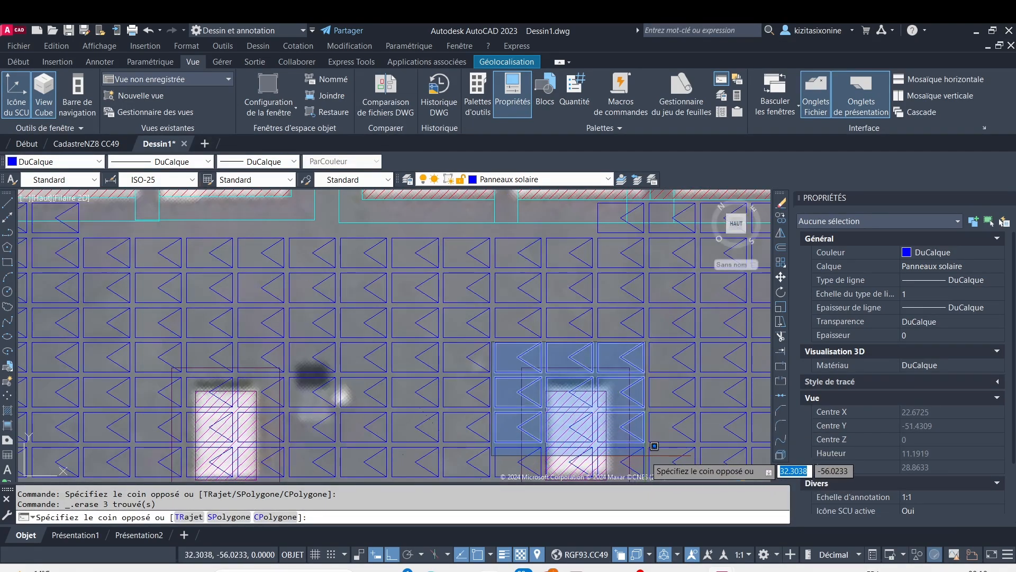
click(651, 452)
key(Delete)
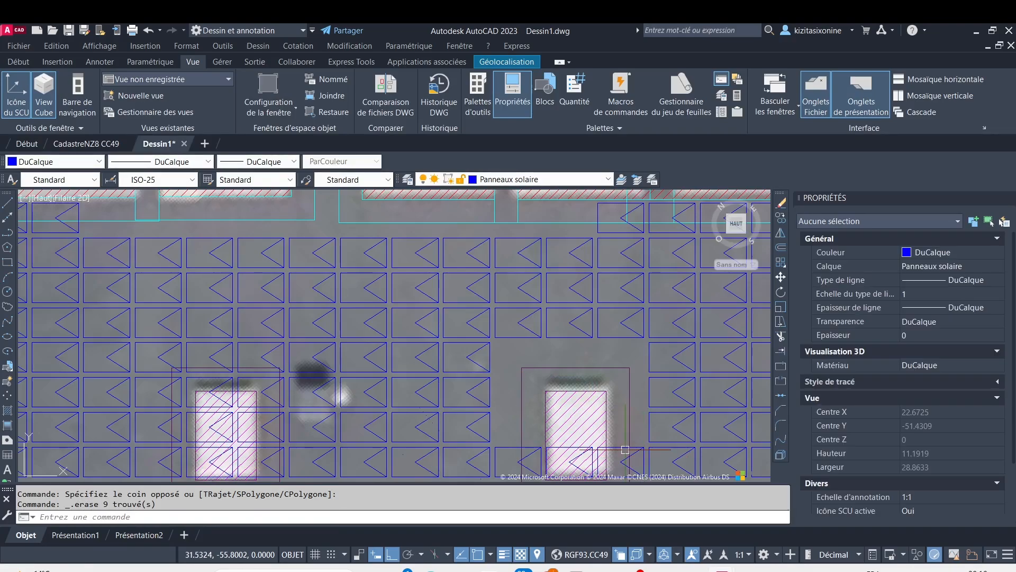
Erase the six panels, three columns by two rows, over the lower part and setback of the same right small obstacle
scroll(479, 308, down, 3)
scroll(478, 308, up, 4)
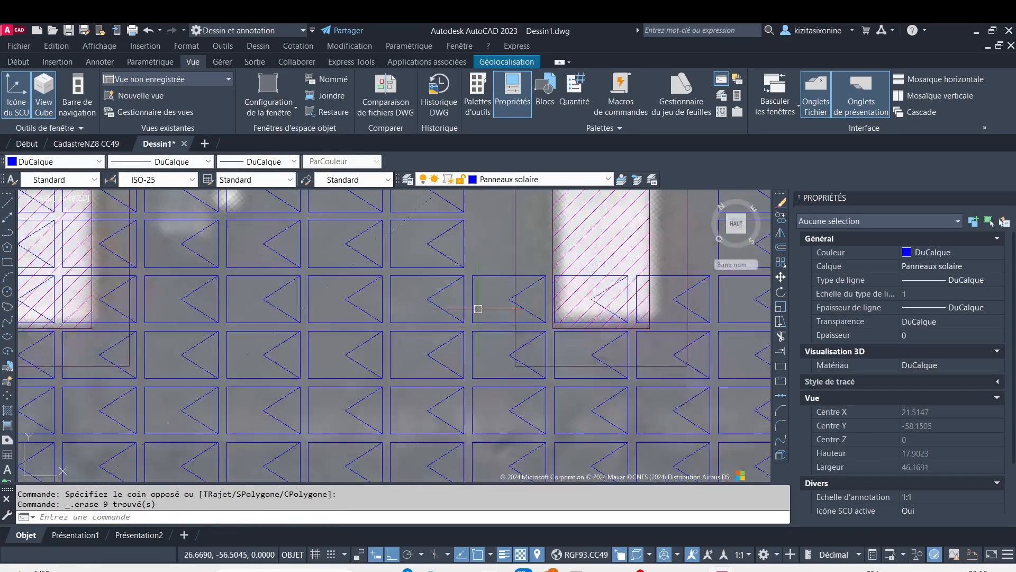
scroll(475, 274, up, 2)
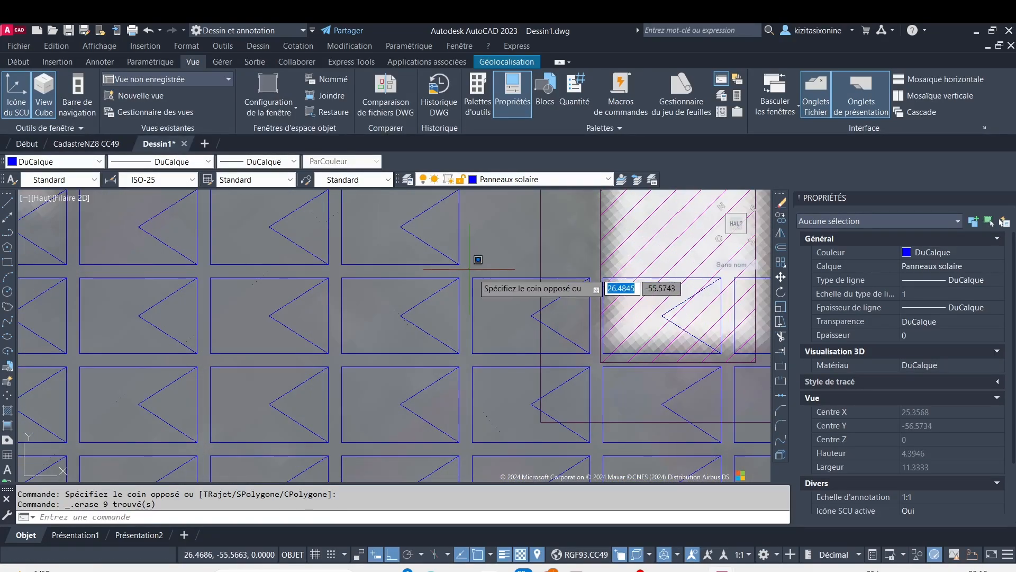
click(470, 269)
scroll(577, 352, down, 4)
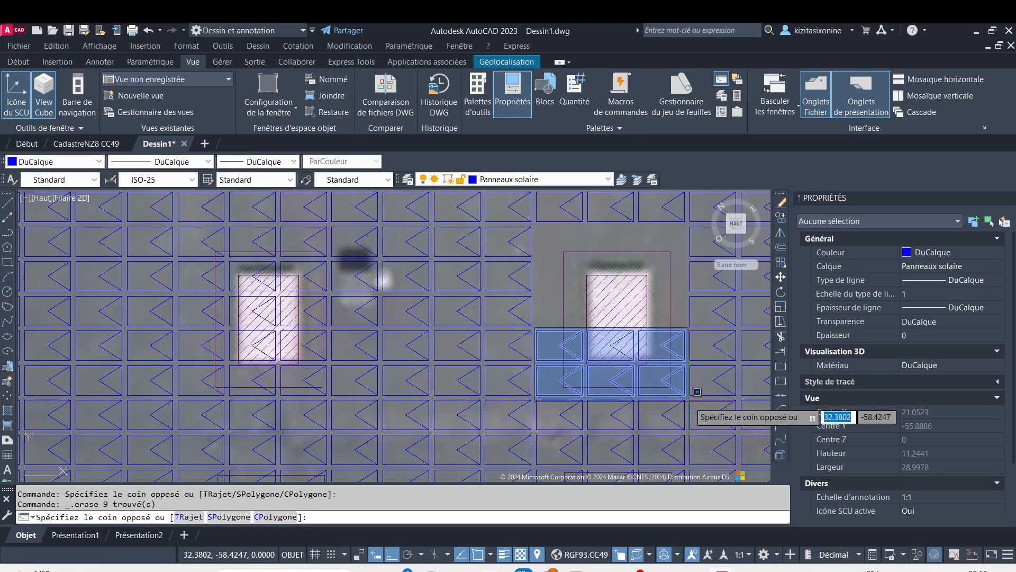
click(694, 391)
key(Delete)
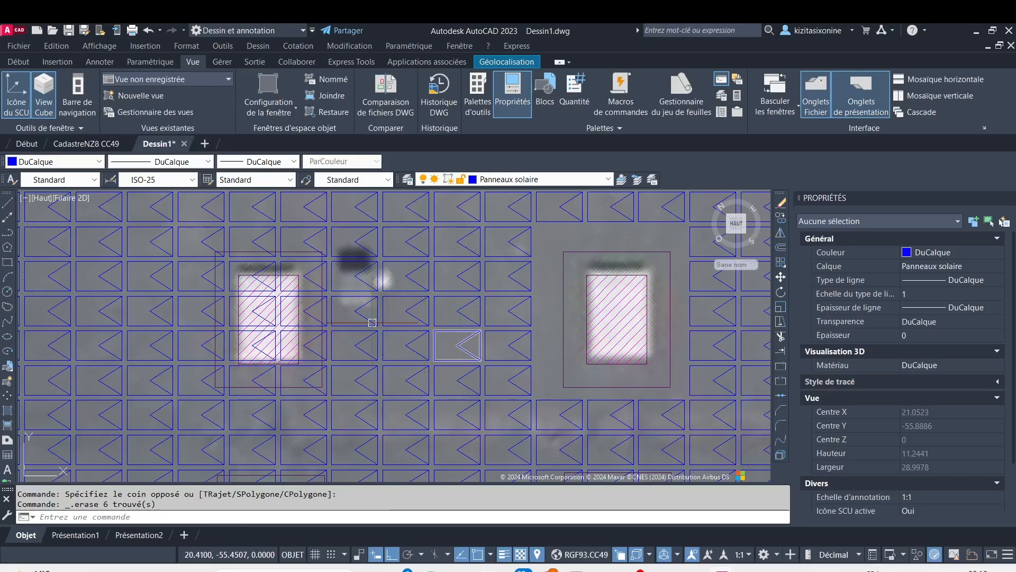
Erase the twelve panels, three columns by four rows, over the middle small obstacle in the first row below the large obstacles
middle_drag(372, 322, 545, 284)
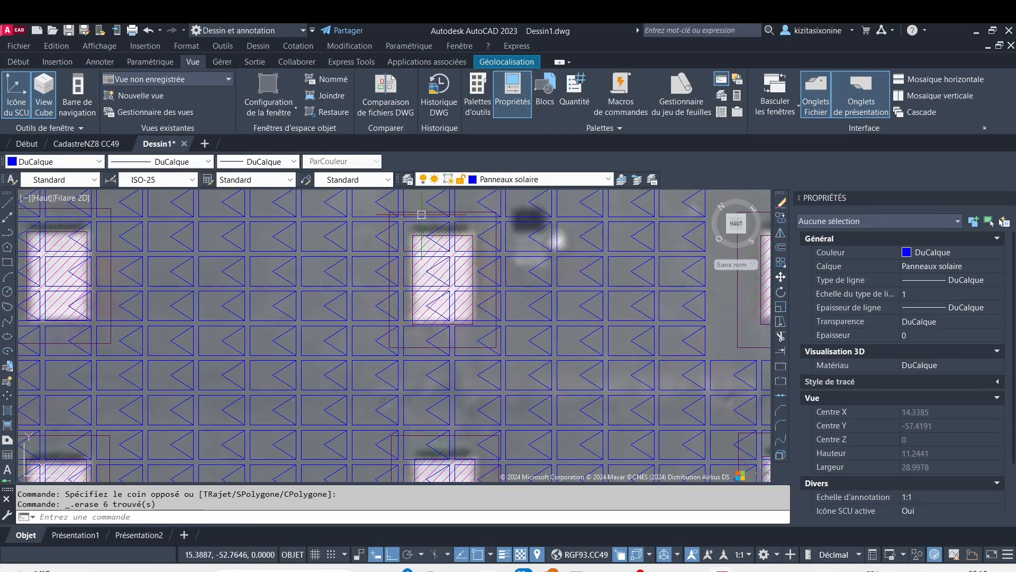
middle_drag(422, 215, 389, 274)
scroll(342, 249, up, 2)
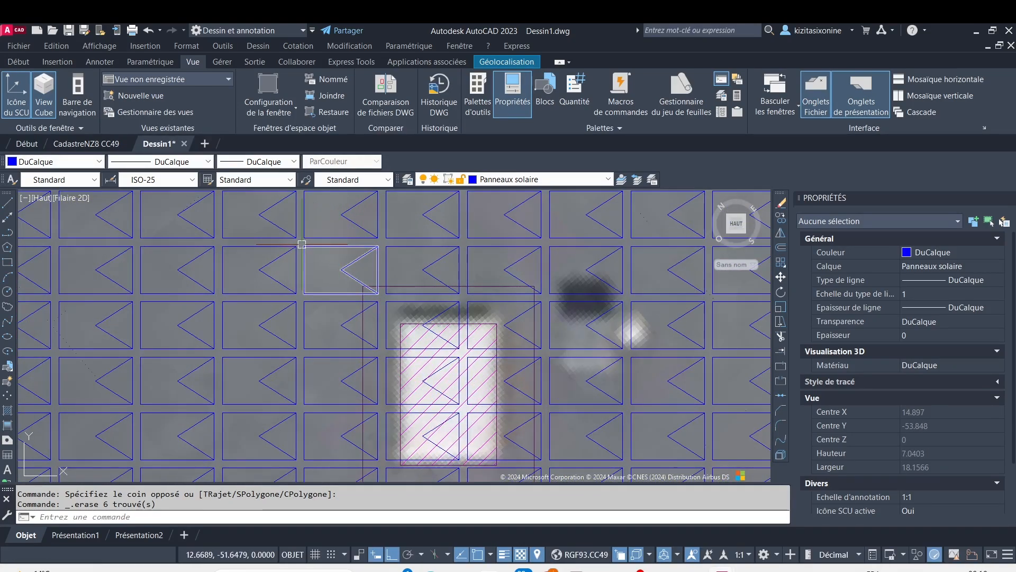
click(297, 238)
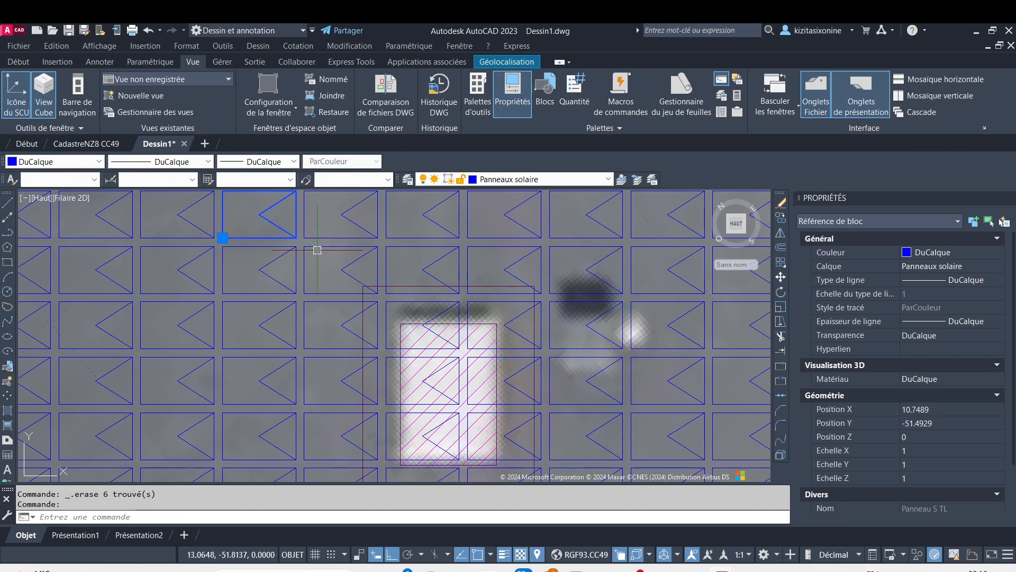
key(Escape)
scroll(301, 240, up, 2)
click(299, 242)
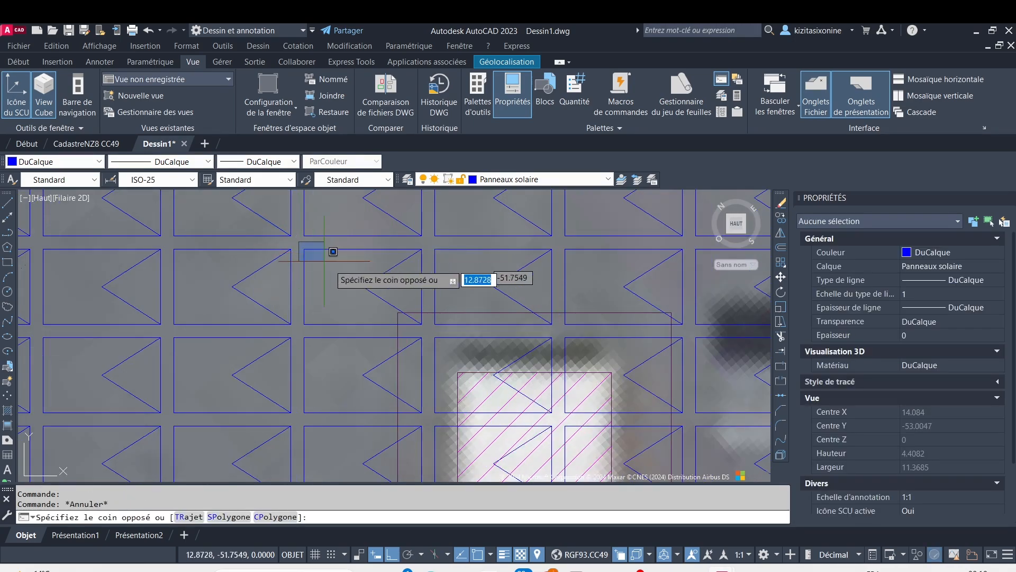
scroll(519, 358, down, 2)
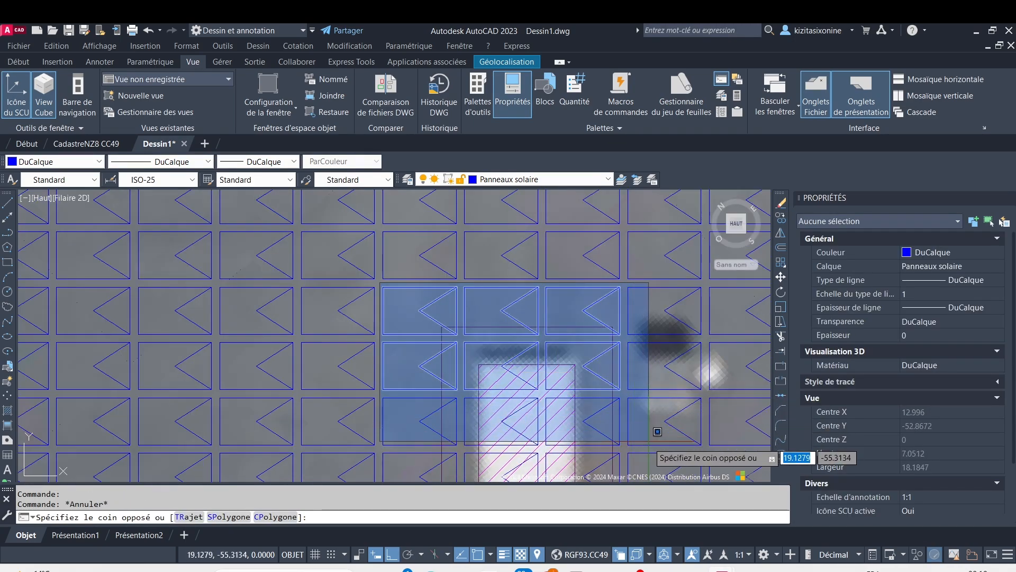
scroll(593, 426, down, 2)
middle_drag(597, 438, 578, 401)
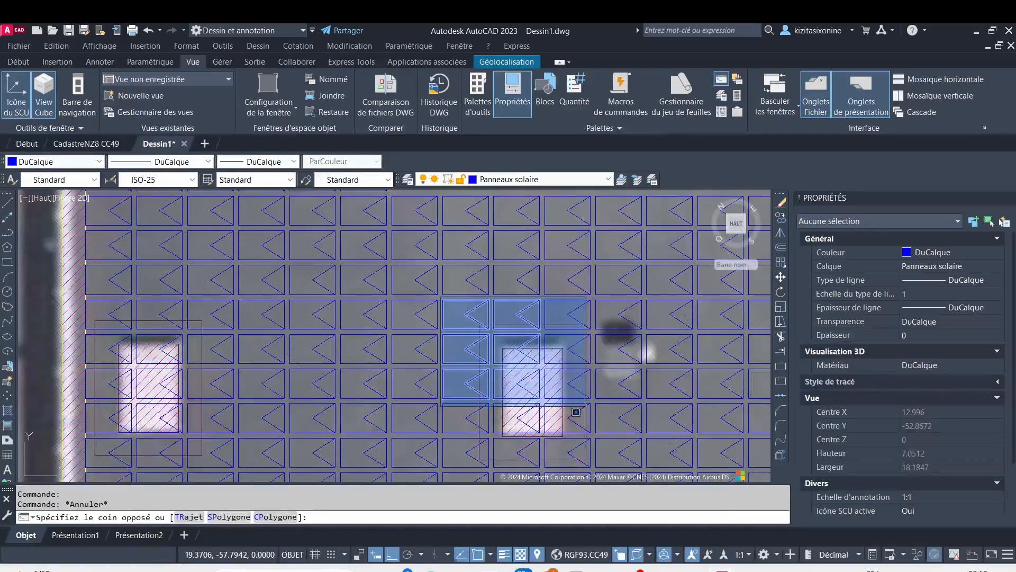
click(611, 430)
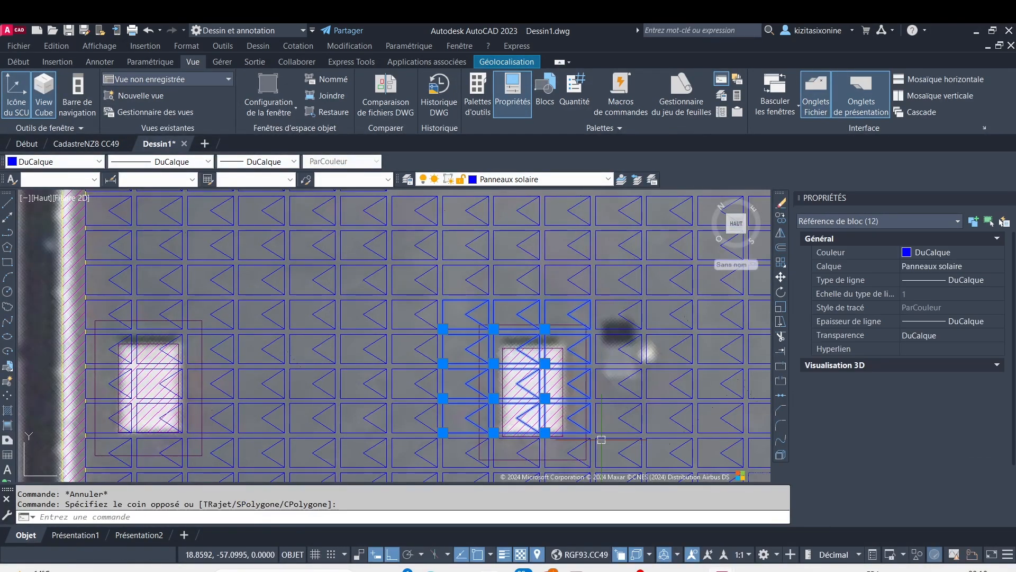
key(Delete)
Erase the three panels overlapping the lower setback of the middle small obstacle
middle_drag(461, 411, 404, 333)
scroll(404, 333, up, 2)
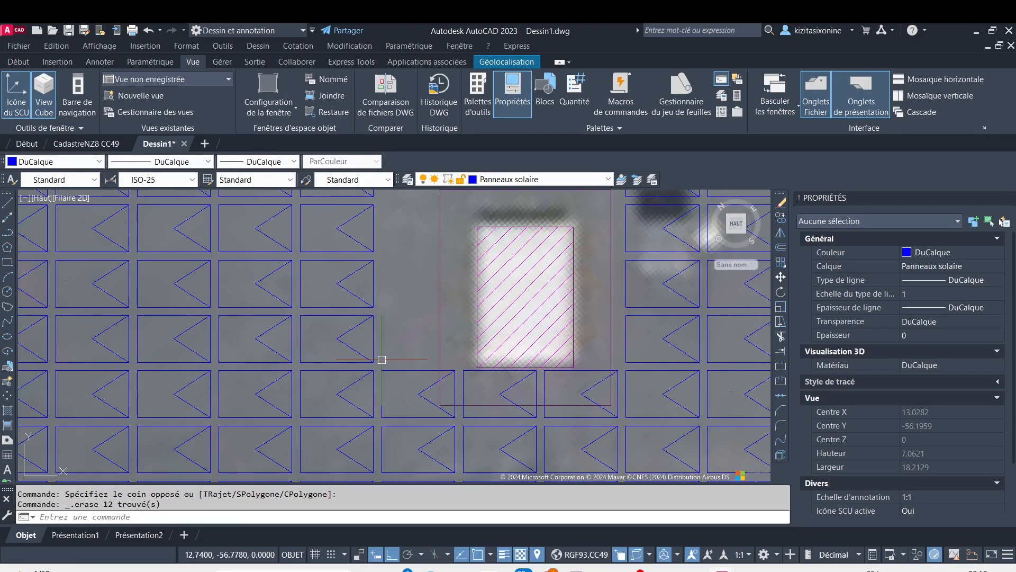
click(644, 424)
key(Delete)
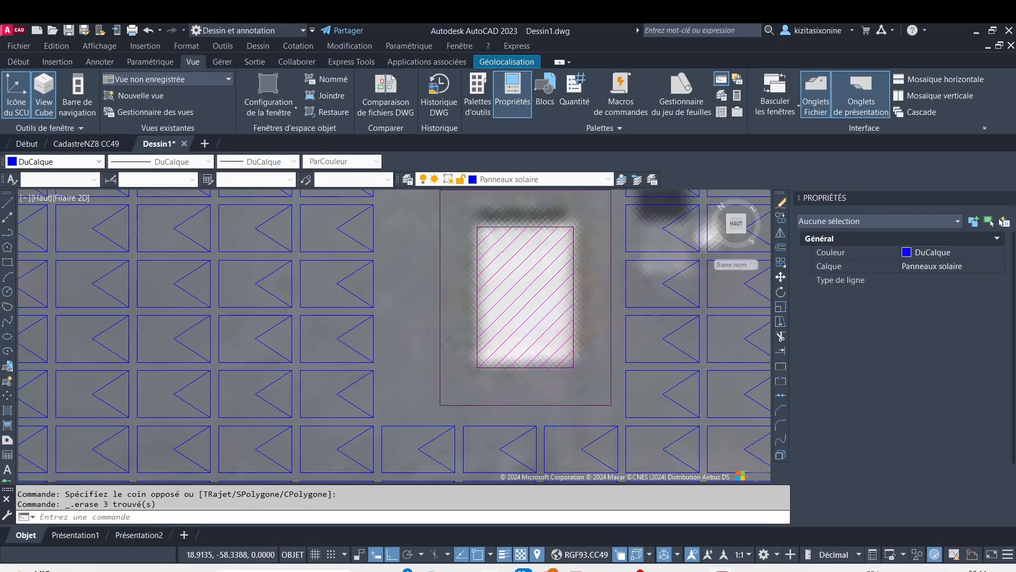
Erase the three panels overlapping the upper setback of the left small obstacle beside the roof edge
scroll(417, 355, down, 4)
scroll(191, 290, up, 6)
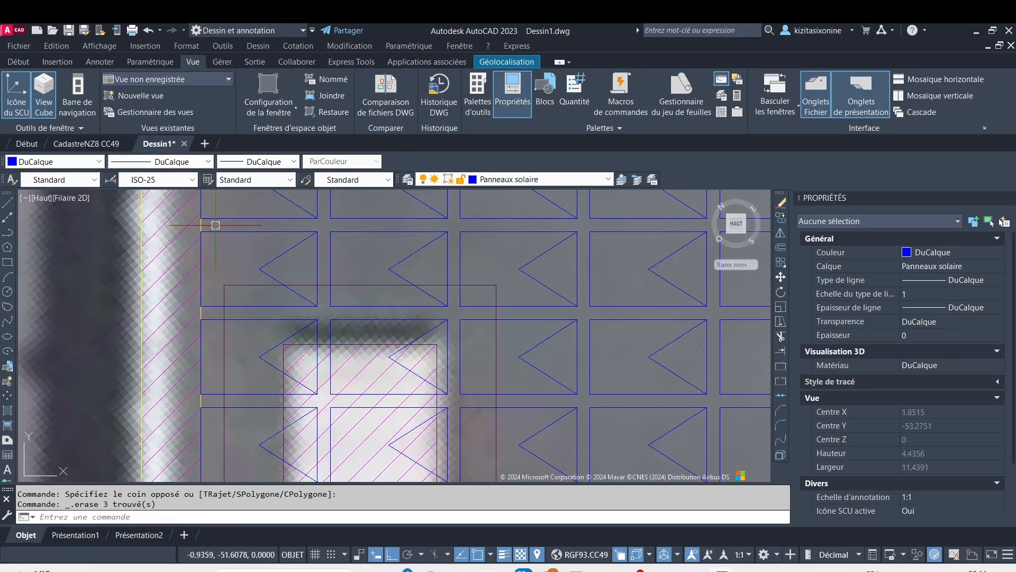
click(583, 259)
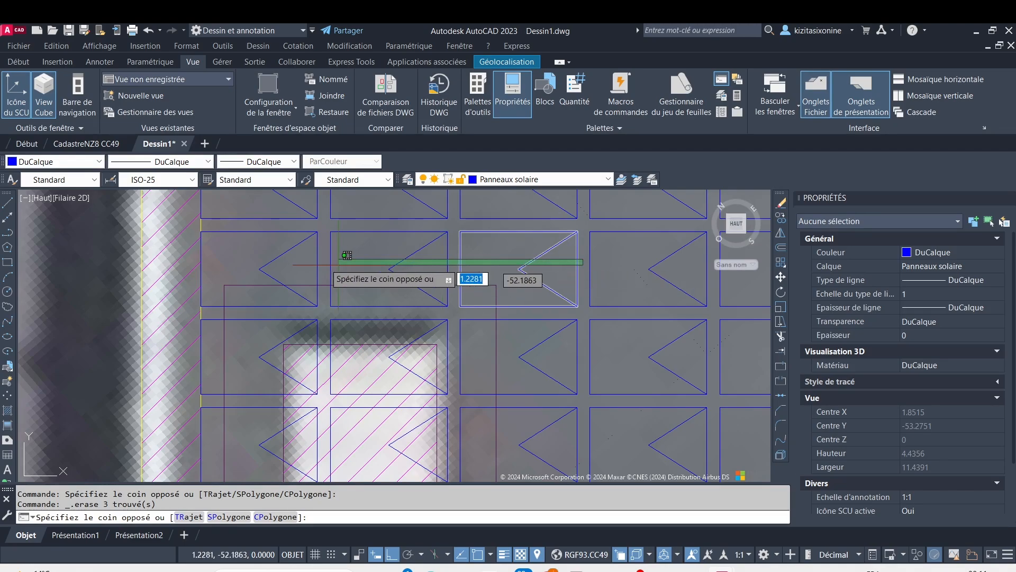
click(260, 261)
key(Delete)
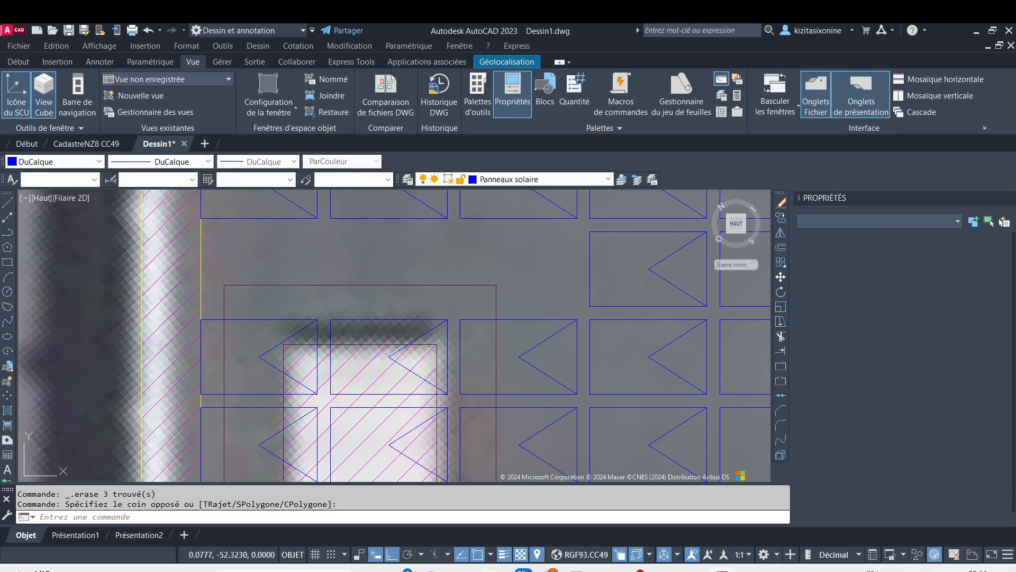
Erase the eight panels, two columns by four rows, over the left small obstacle in the first row below the large obstacles
click(209, 294)
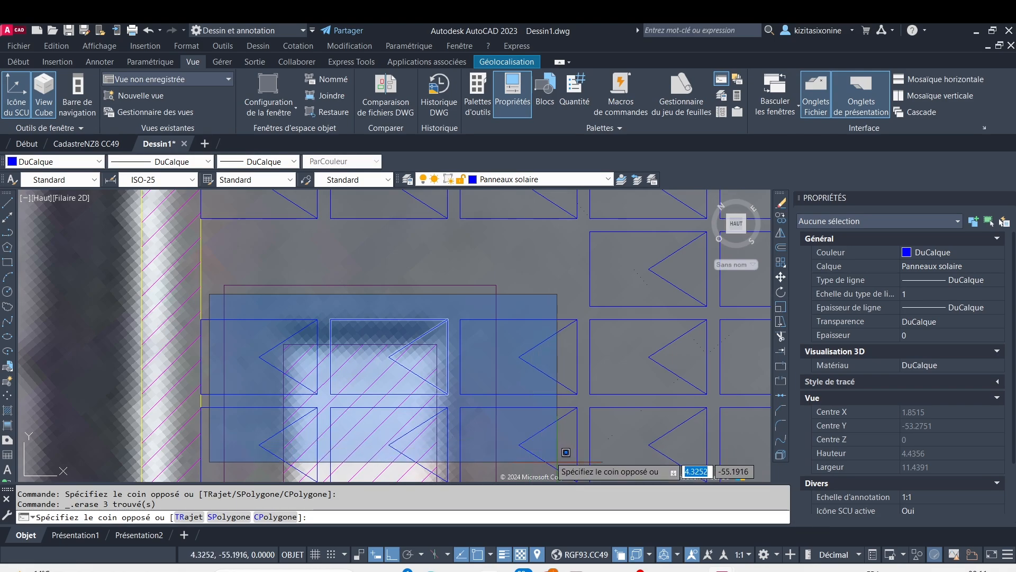
scroll(515, 384, down, 5)
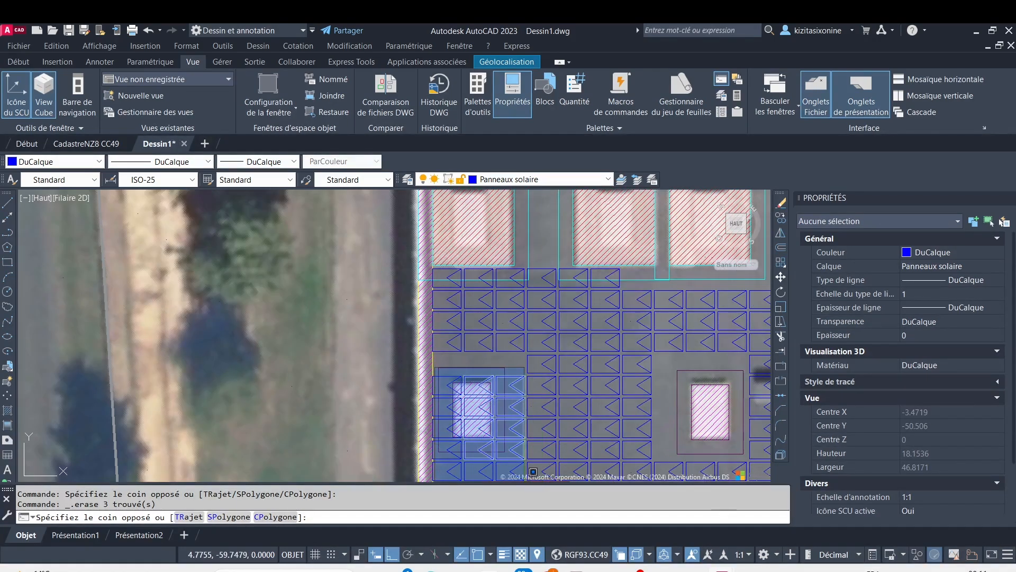
middle_drag(530, 472, 530, 467)
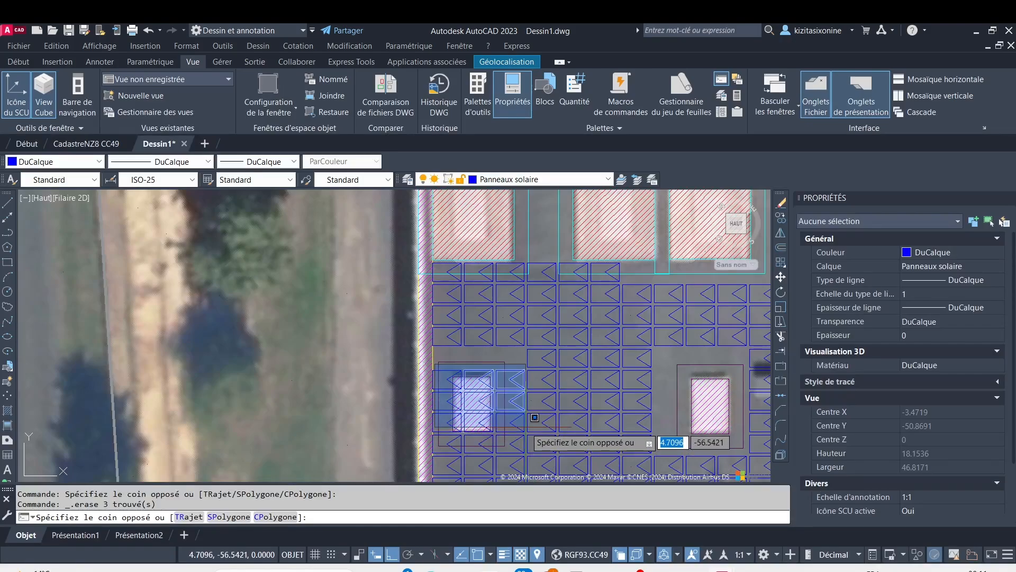
click(538, 445)
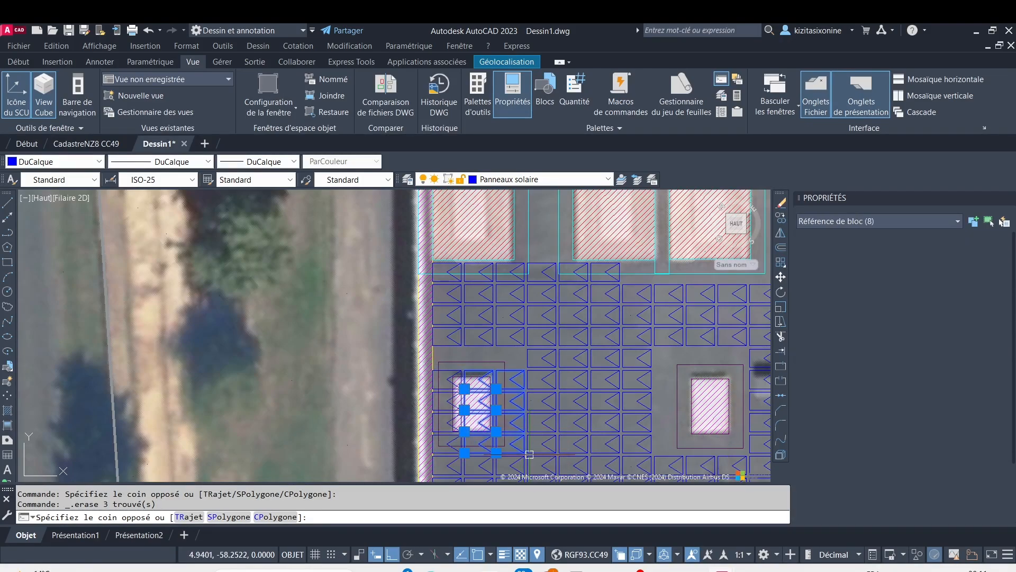
key(Delete)
Erase the remaining column of four panels between the roof edge and the same left small obstacle
scroll(465, 367, up, 2)
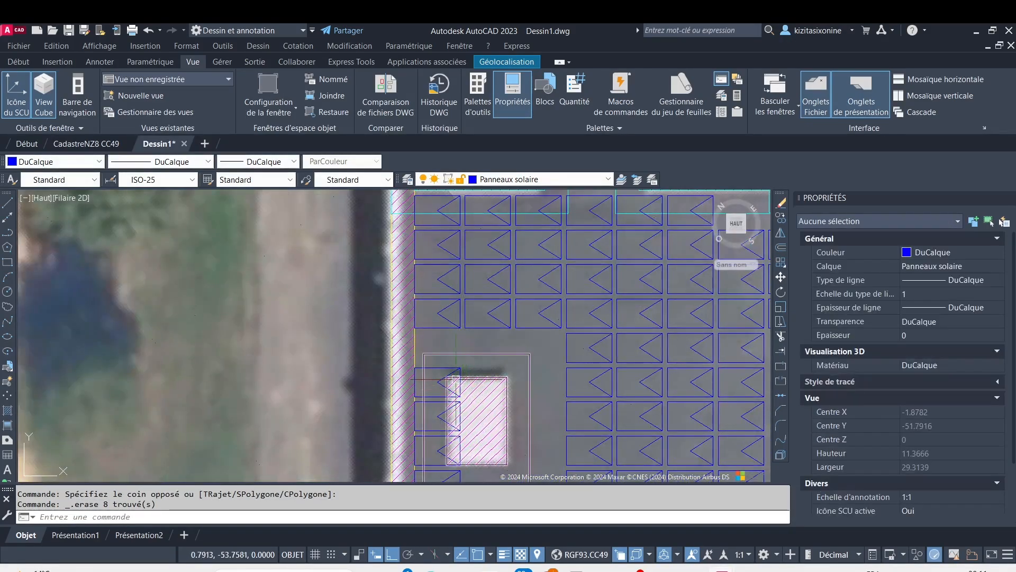
middle_drag(440, 379, 436, 283)
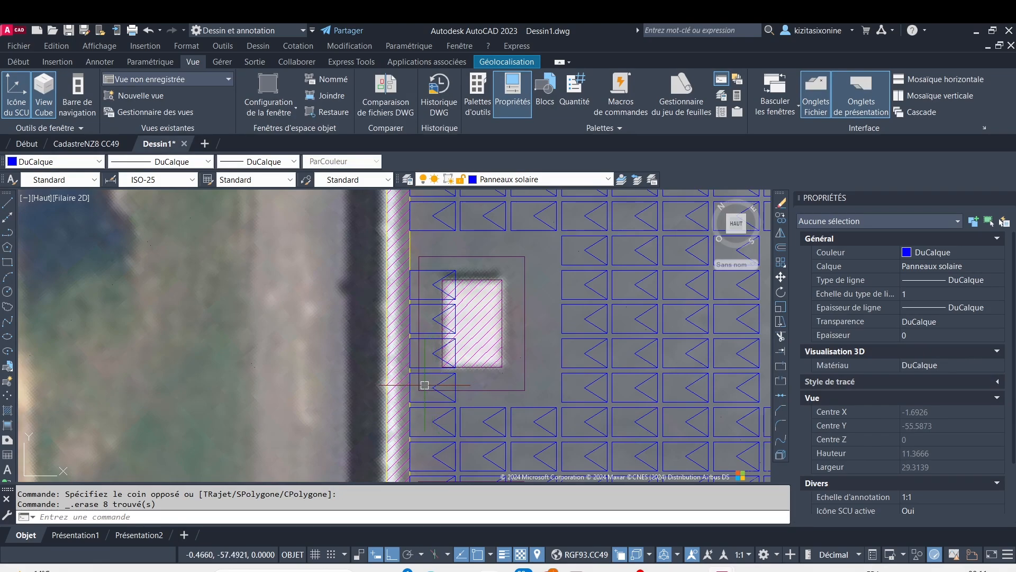
scroll(428, 283, up, 2)
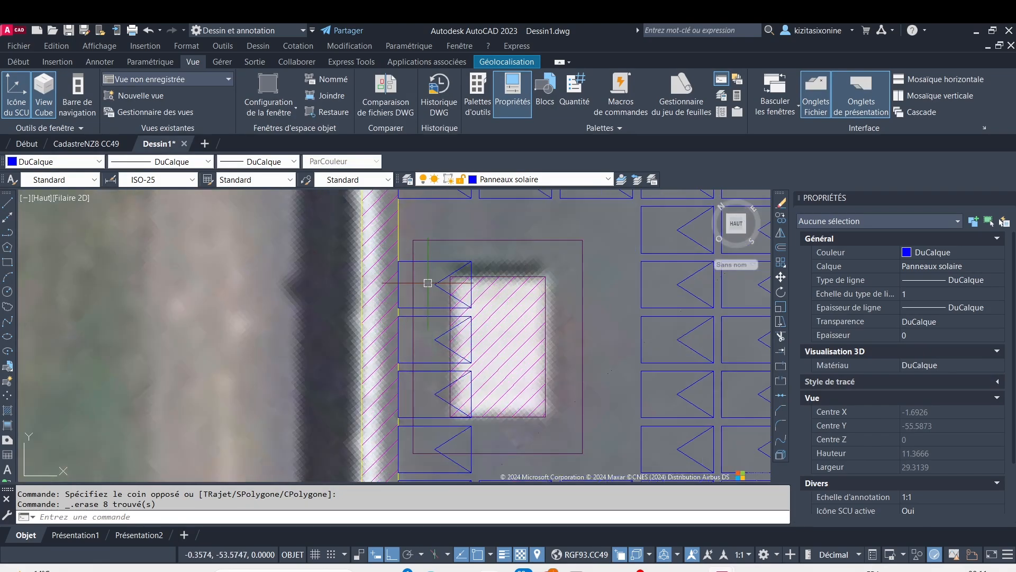
click(334, 245)
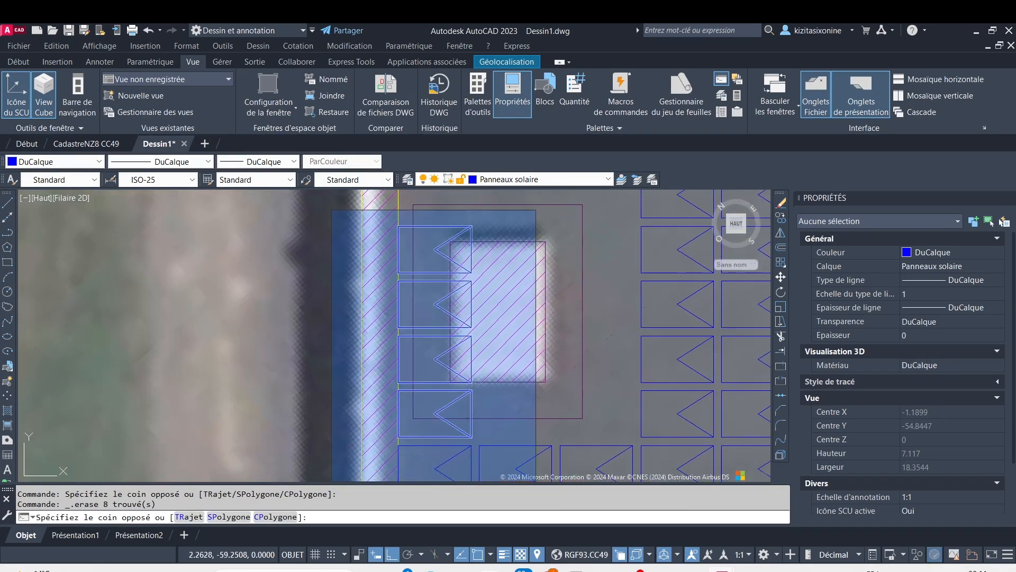
click(537, 455)
key(Delete)
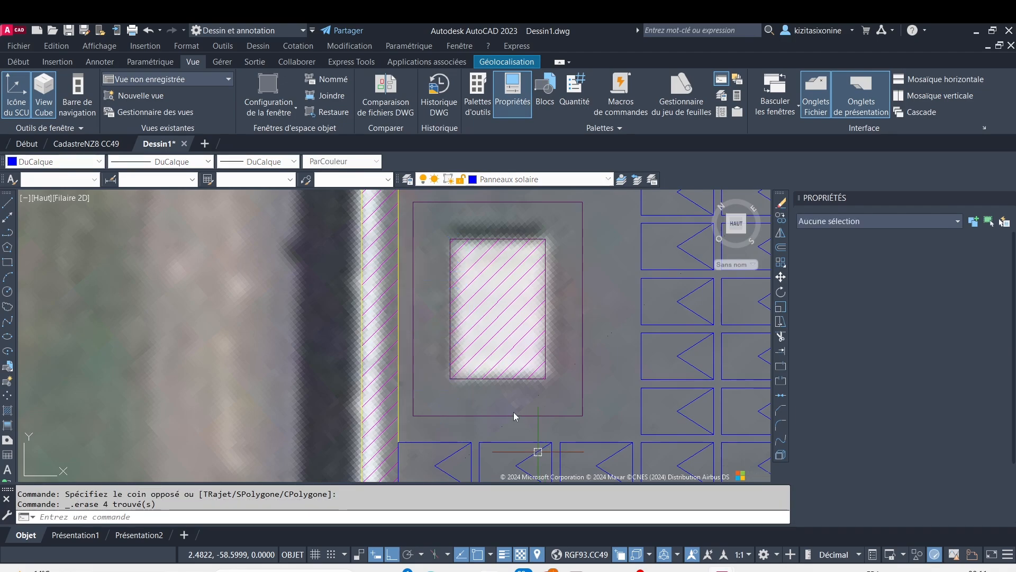
Erase the fifteen panels, three columns by five rows, over the left small obstacle and its setback in the second row
scroll(538, 452, down, 4)
scroll(408, 307, down, 4)
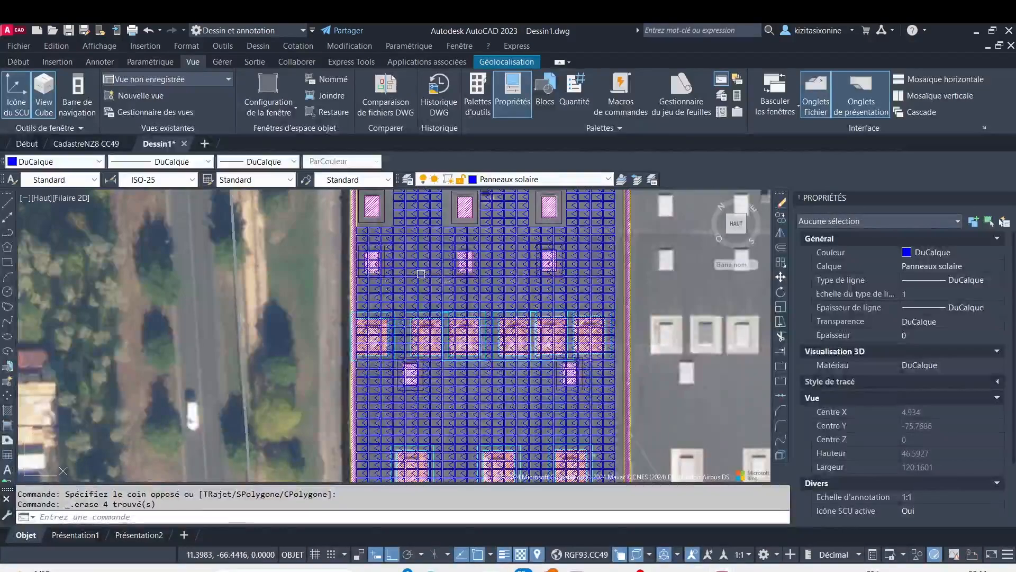
scroll(516, 460, up, 4)
scroll(325, 295, up, 4)
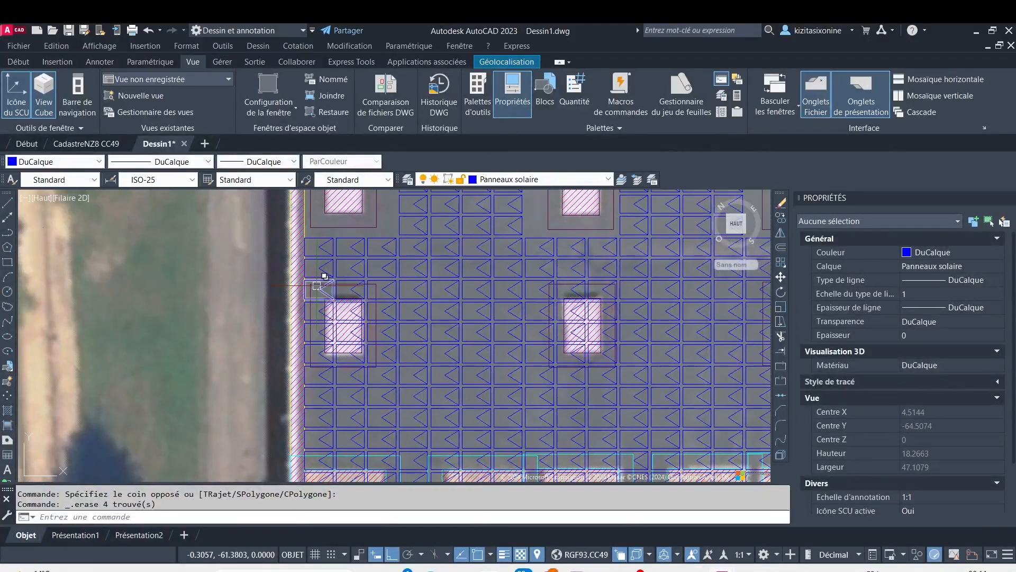
scroll(296, 276, down, 2)
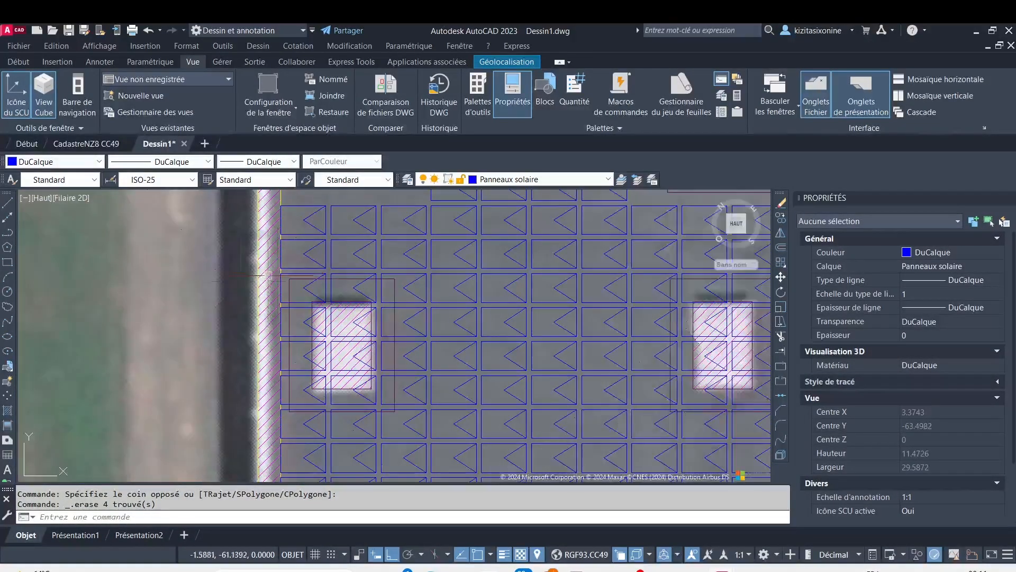
click(235, 273)
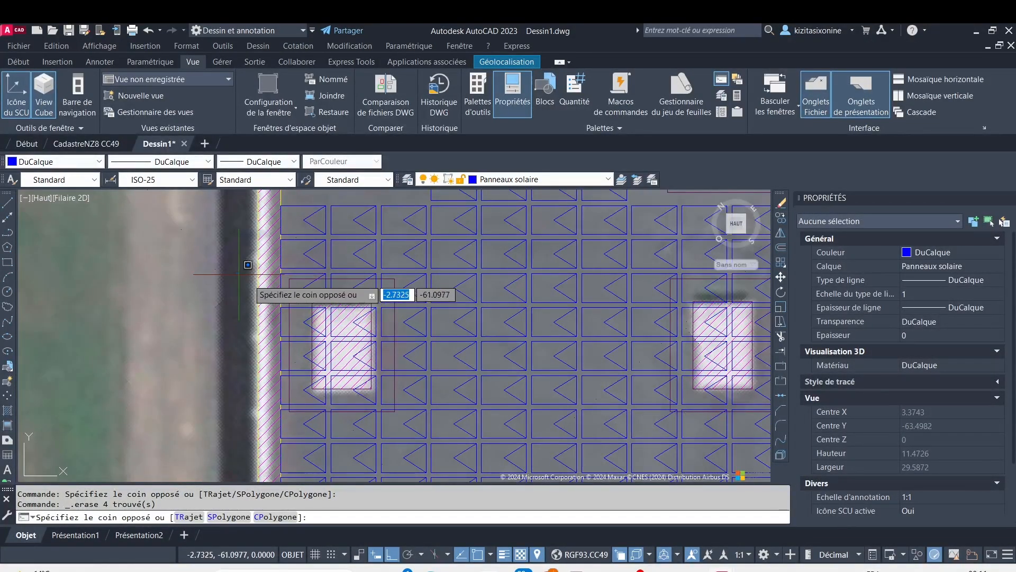
click(452, 367)
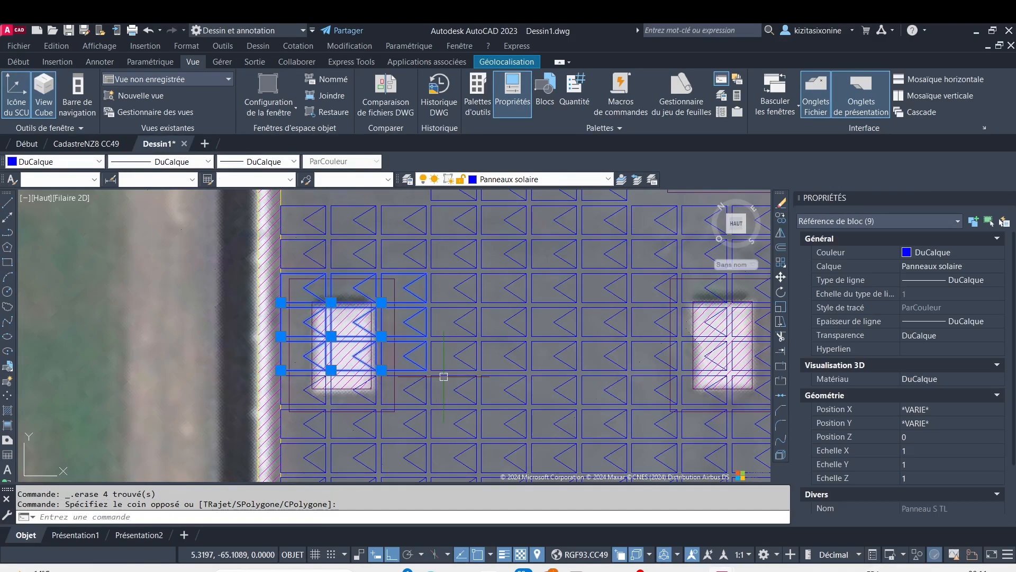
key(Delete)
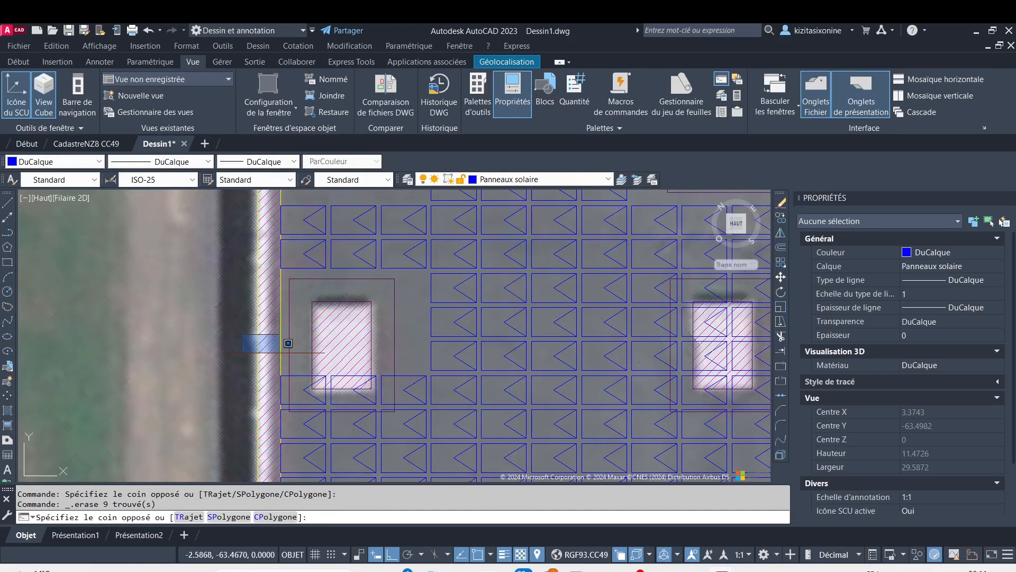
click(460, 433)
key(Delete)
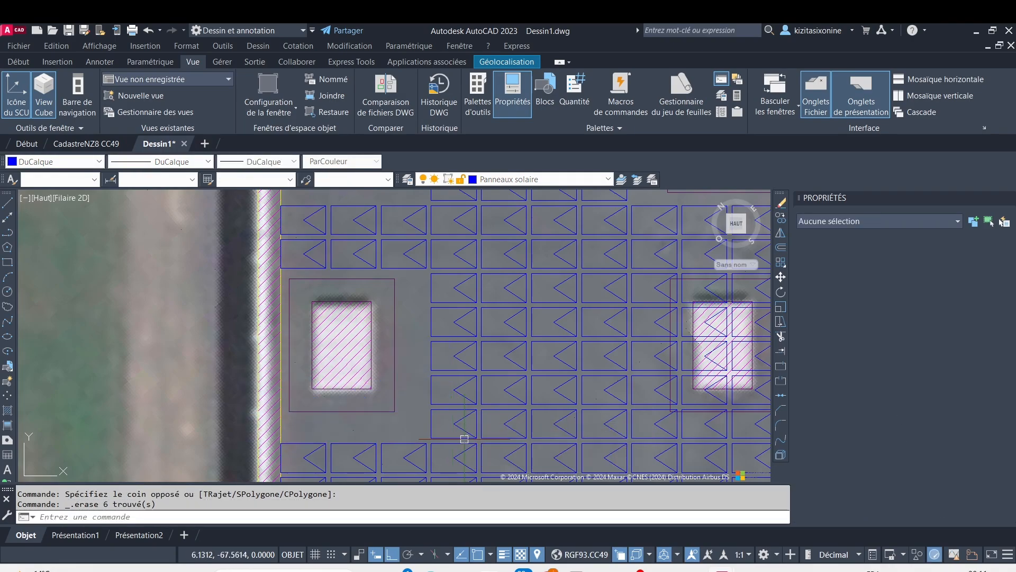
Erase the nine panels, three columns by three rows, over the upper part of the second row's middle small obstacle
middle_drag(521, 371, 251, 357)
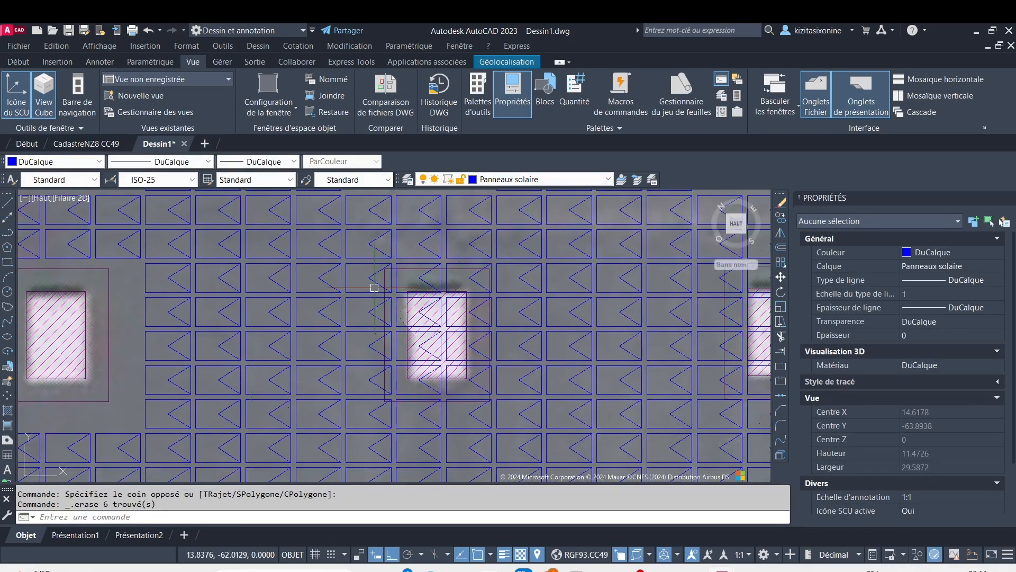
scroll(348, 262, up, 4)
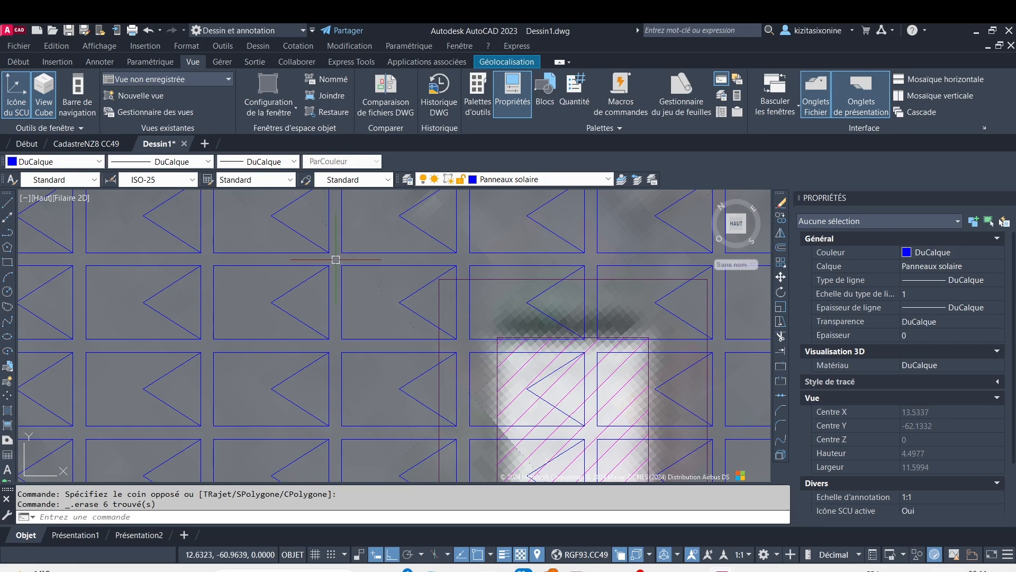
click(336, 259)
scroll(597, 396, down, 2)
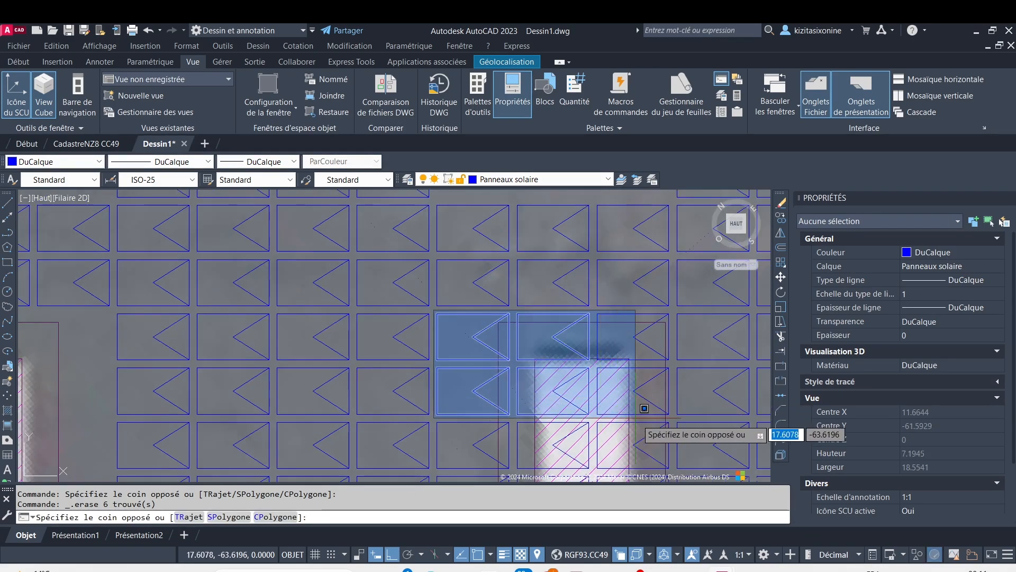
middle_drag(678, 481, 679, 464)
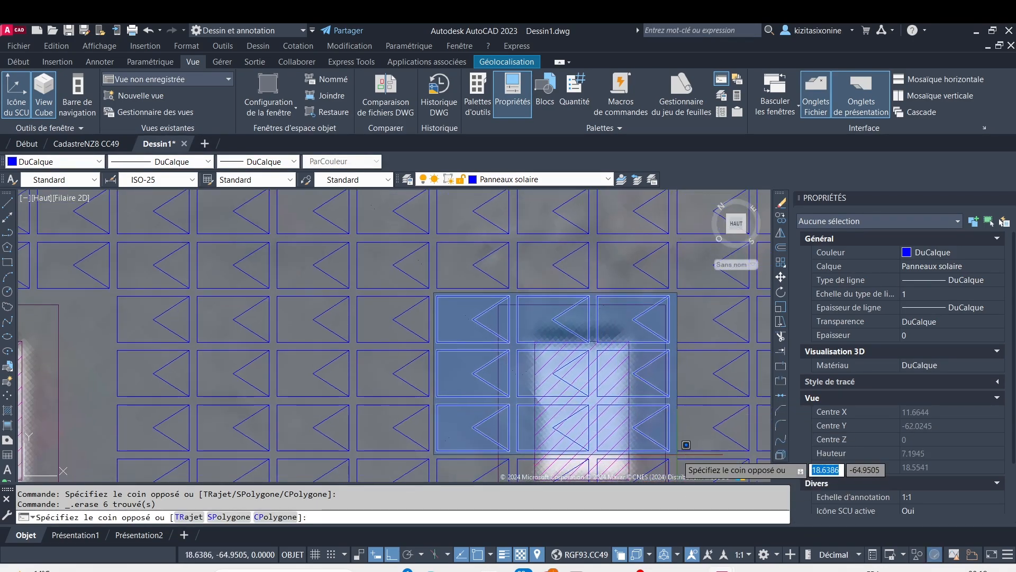
click(686, 444)
key(Delete)
Erase the row of three panels crossing the lower edge of the second row's middle small obstacle
scroll(592, 386, down, 2)
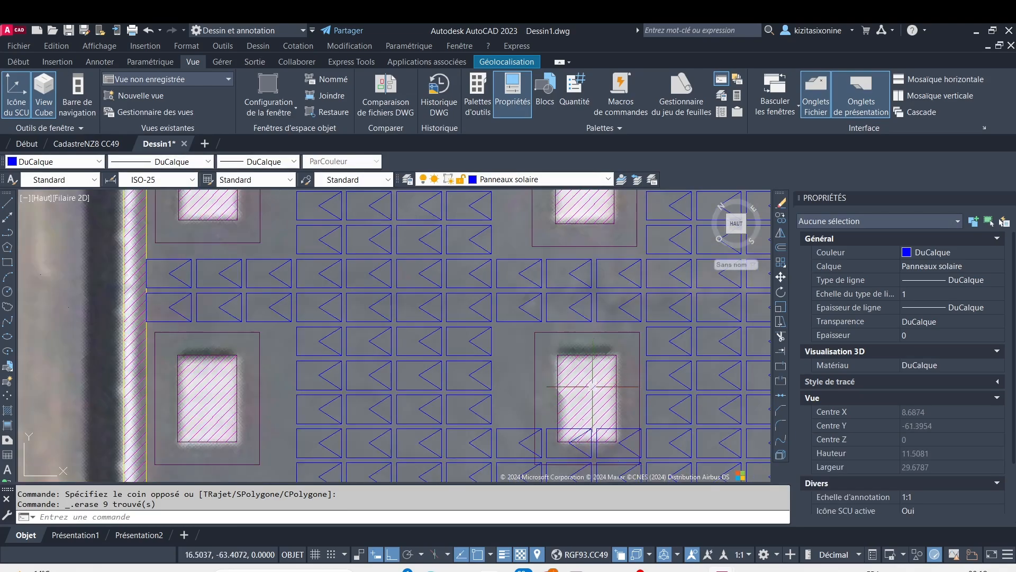
mouse_move(592, 385)
middle_down()
mouse_move(508, 336)
mouse_move(468, 331)
middle_up()
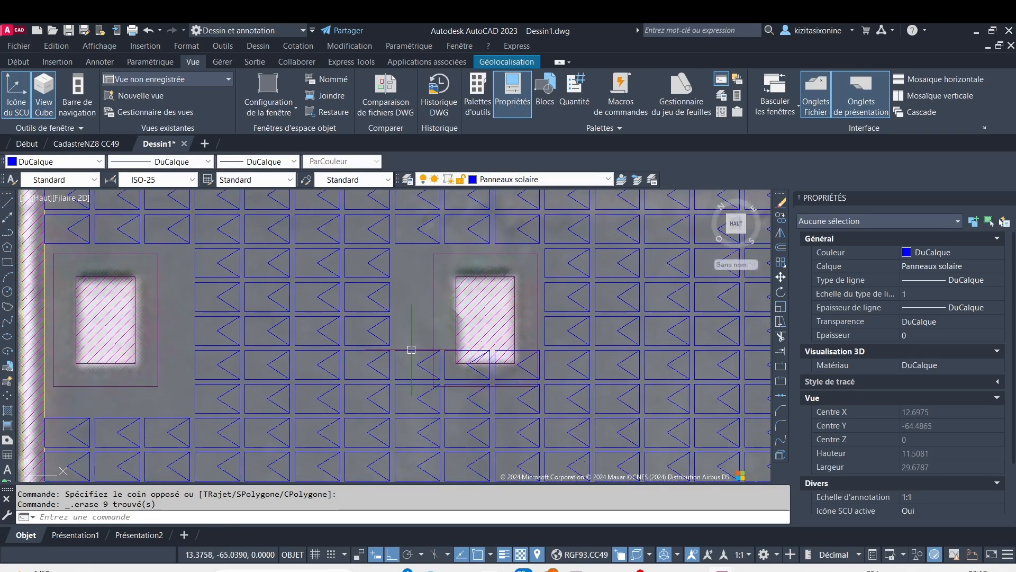
scroll(411, 350, up, 2)
scroll(379, 349, up, 4)
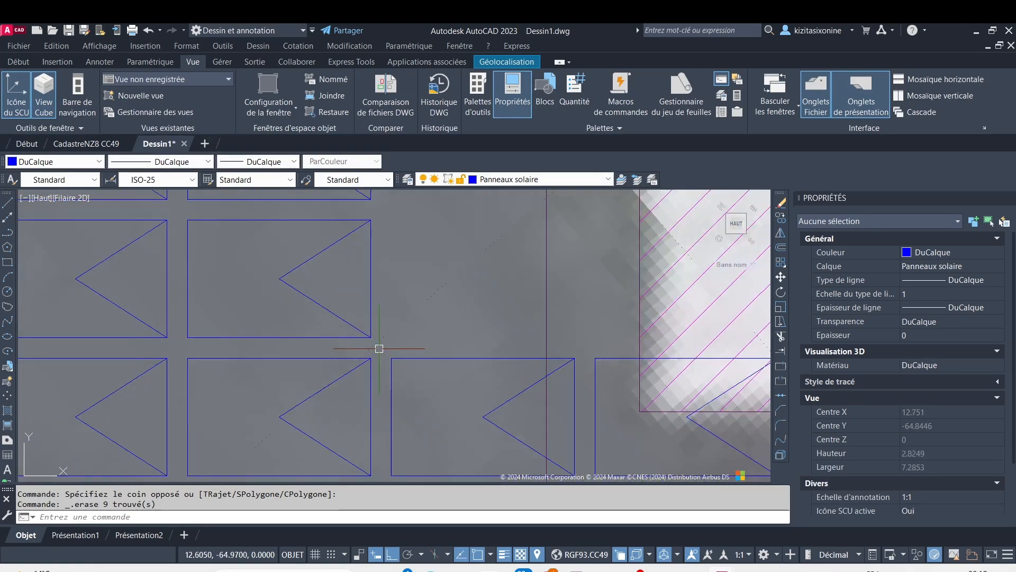
click(380, 345)
scroll(583, 440, down, 6)
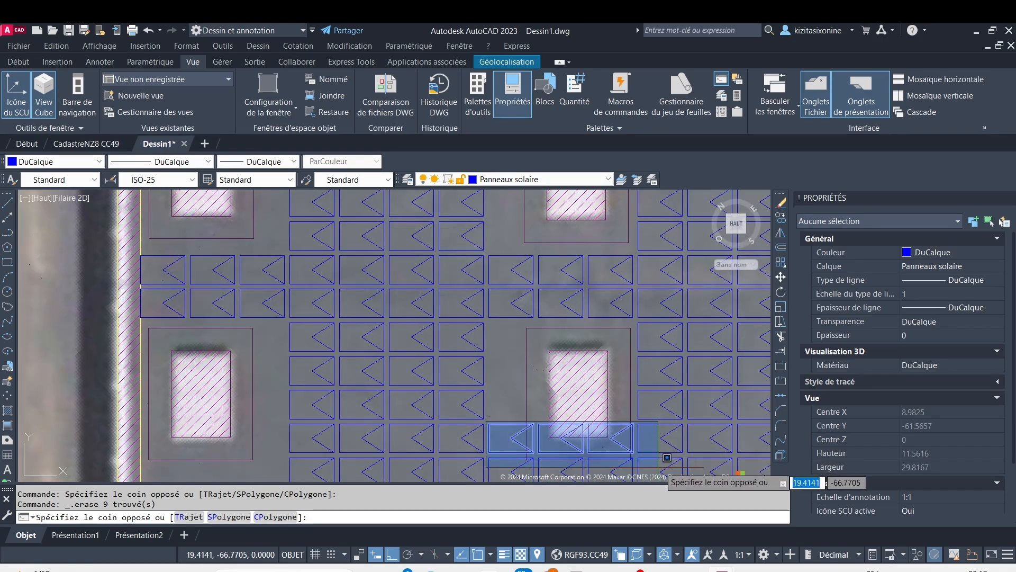
click(672, 456)
key(Delete)
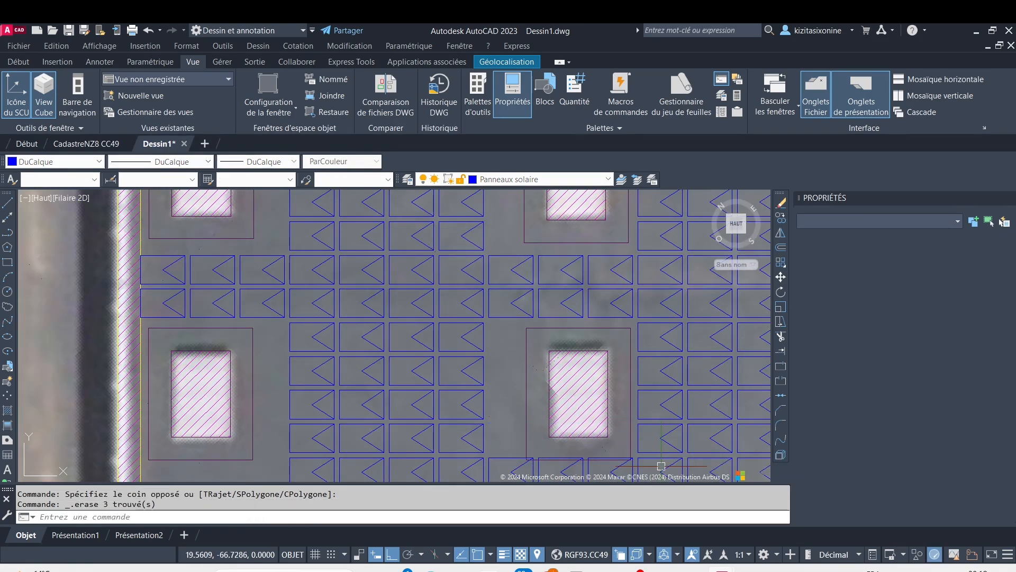
Erase the three panels overlapping the lower setback line of the second row's middle small obstacle
middle_drag(535, 411, 488, 325)
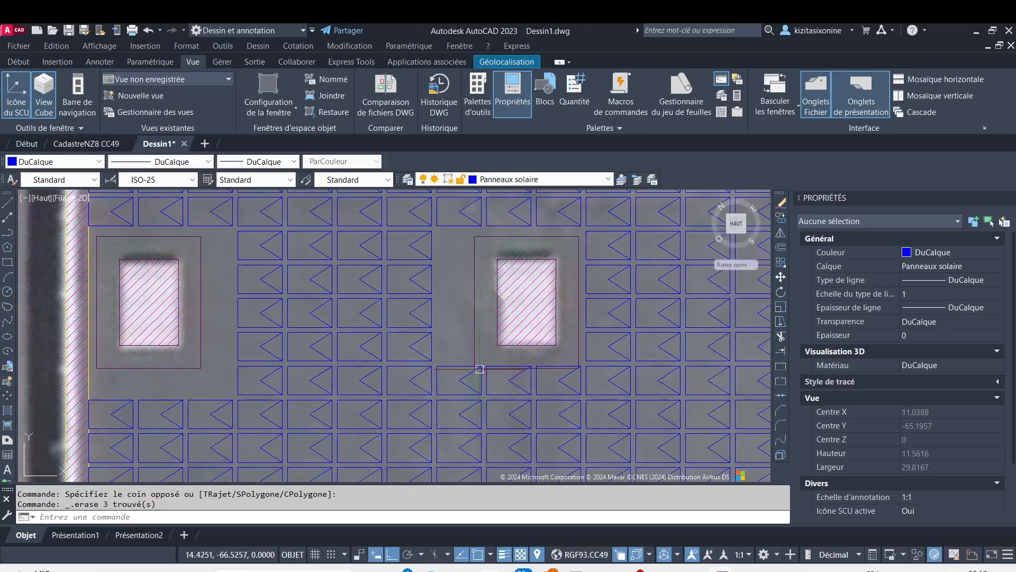
middle_drag(484, 371, 466, 333)
scroll(443, 333, up, 2)
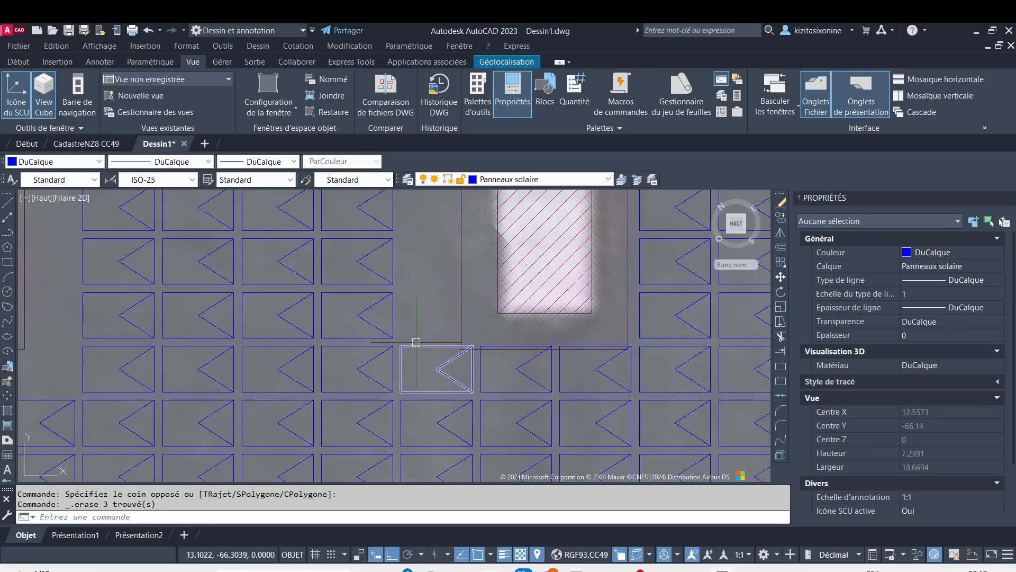
scroll(409, 338, up, 2)
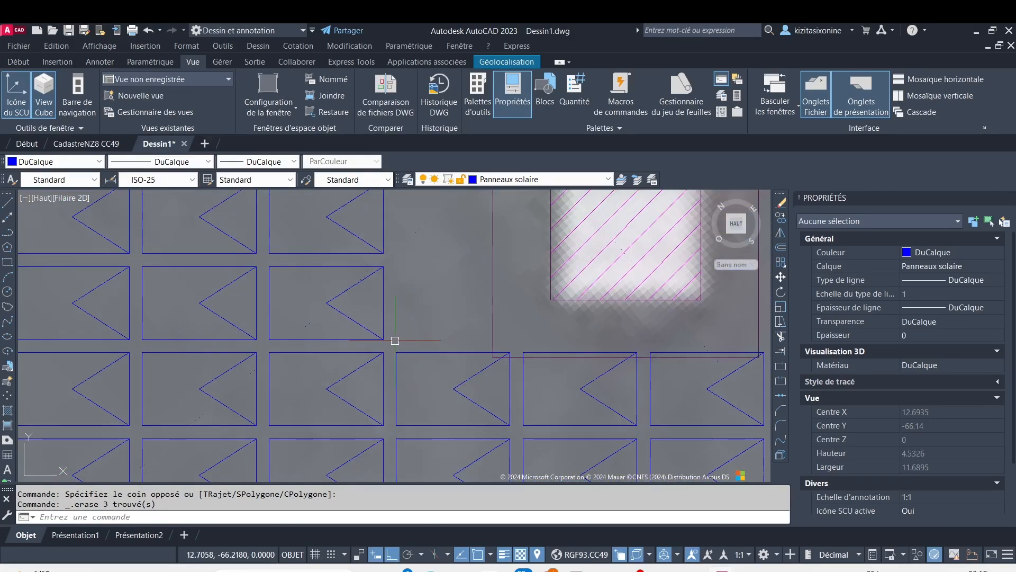
click(396, 344)
scroll(593, 434, down, 4)
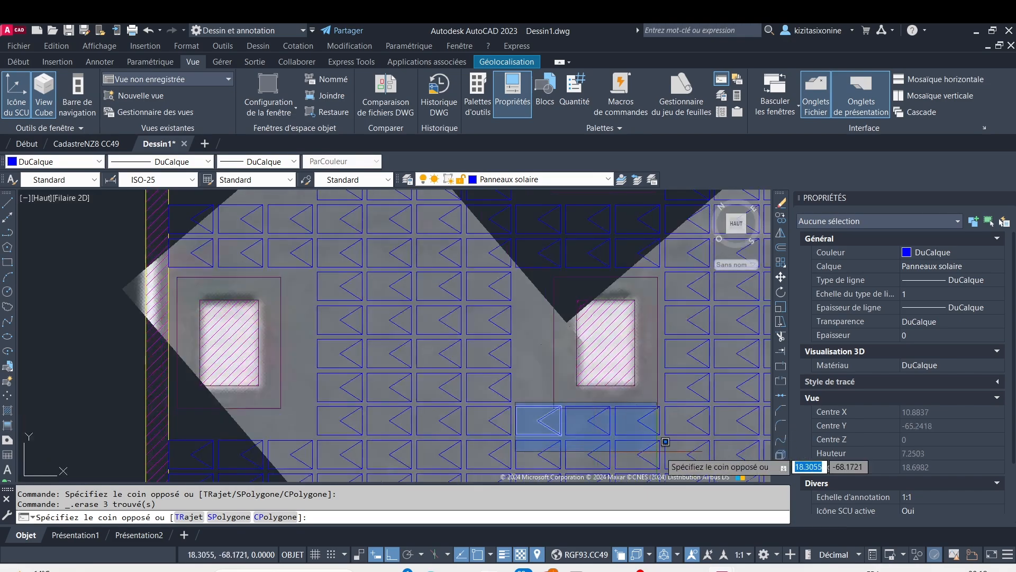
click(678, 437)
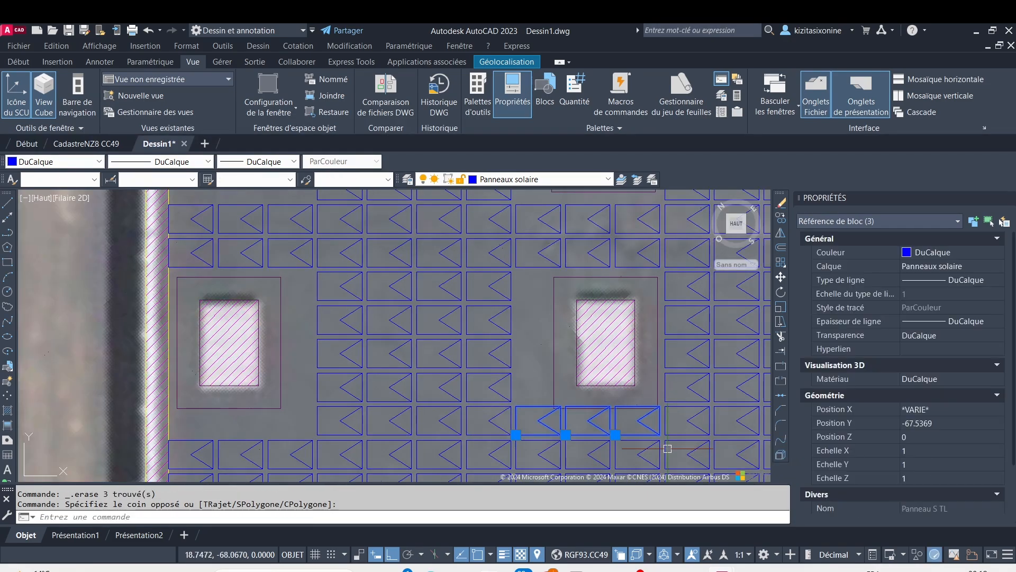
key(Delete)
Erase the nine panels, three columns by three rows, over the upper part of the second row's right small obstacle and its setback
scroll(673, 385, down, 2)
mouse_move(673, 385)
middle_down()
mouse_move(608, 390)
mouse_move(334, 336)
middle_up()
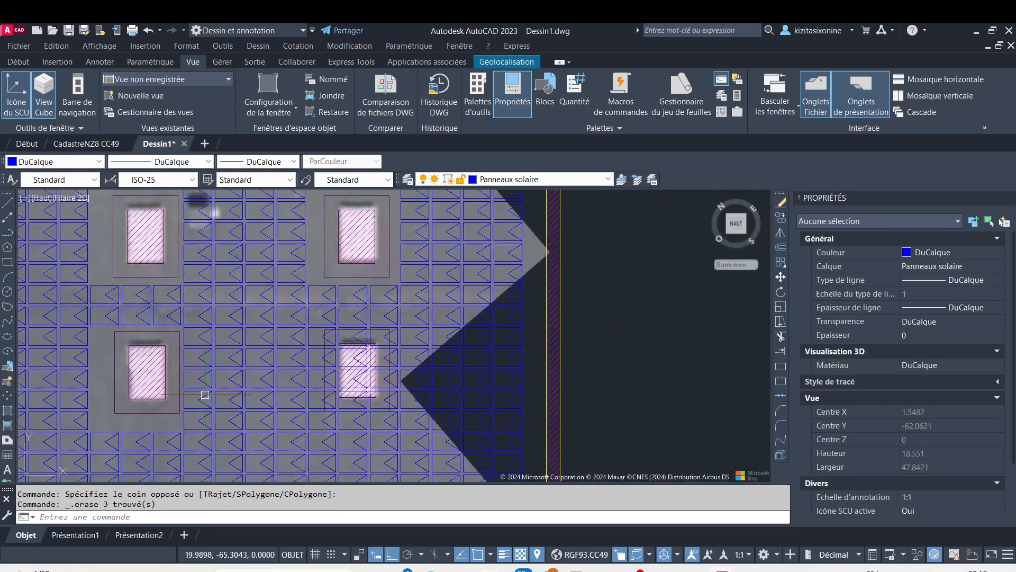
scroll(334, 336, up, 4)
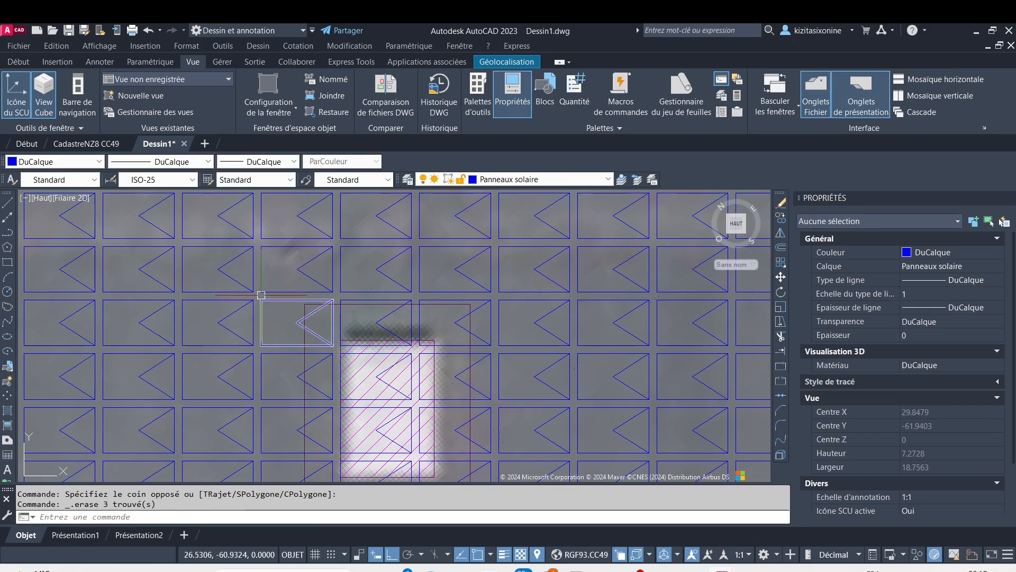
scroll(261, 294, up, 2)
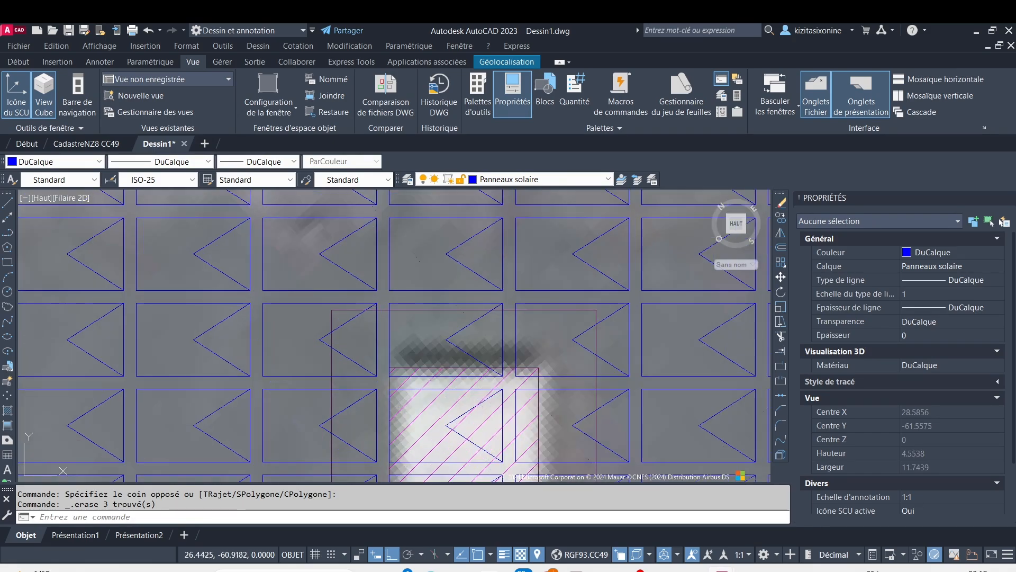
click(258, 294)
scroll(450, 442, down, 6)
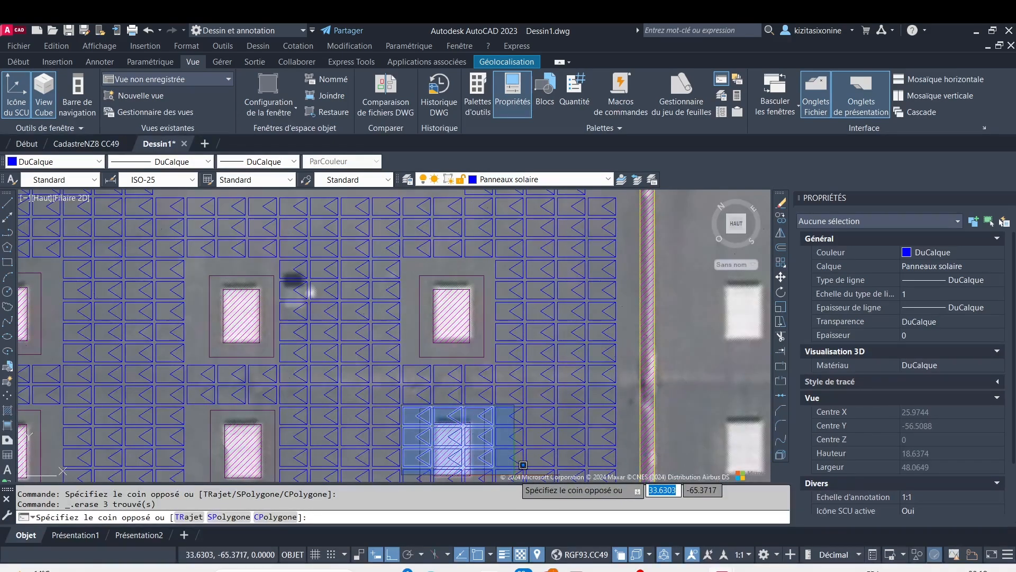
scroll(517, 465, up, 1)
scroll(534, 376, up, 1)
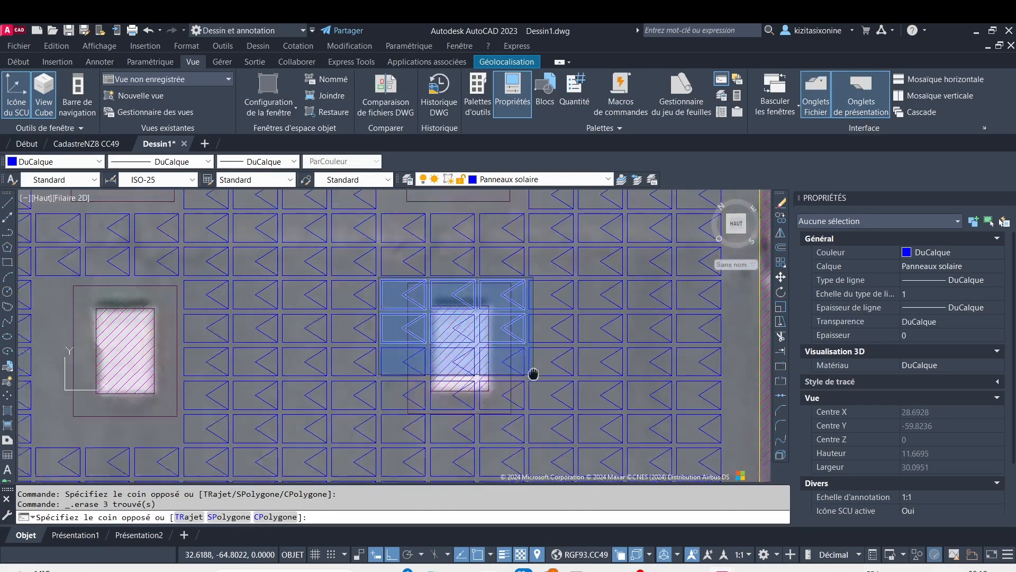
click(556, 368)
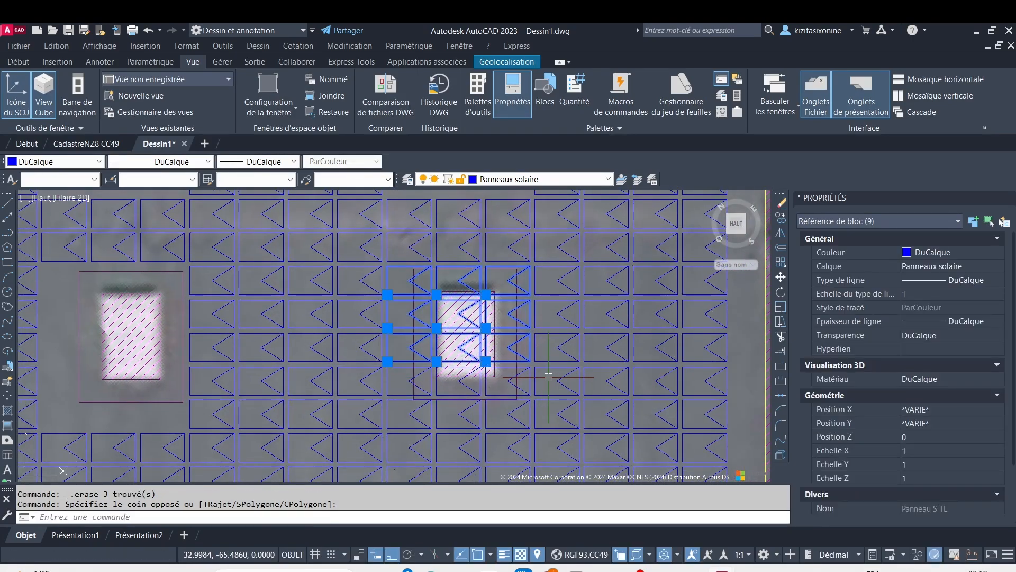
key(Delete)
Erase the six panels, three columns by two rows, at the lower edge and setback of the second row's right small obstacle
scroll(390, 355, up, 4)
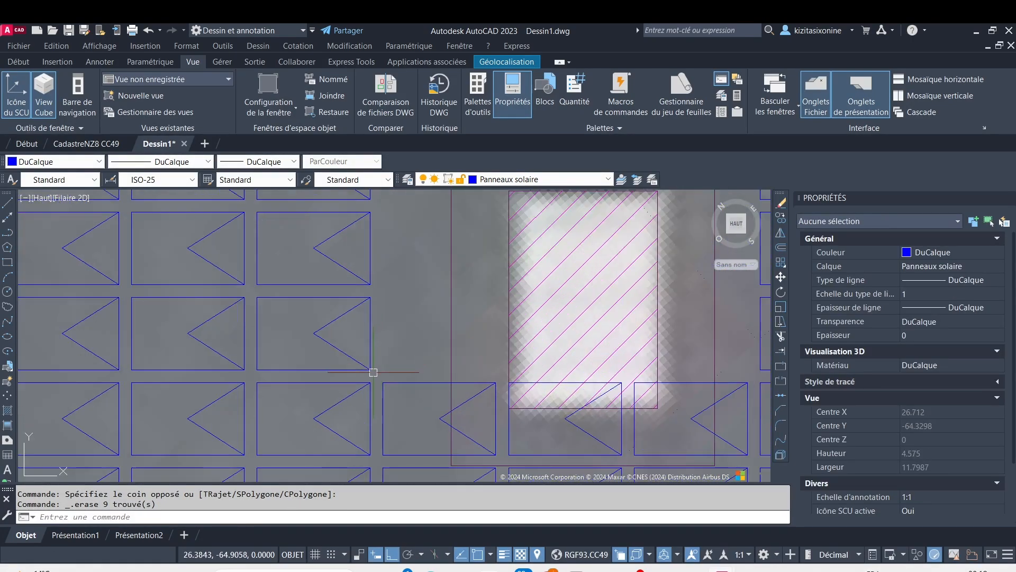
click(374, 374)
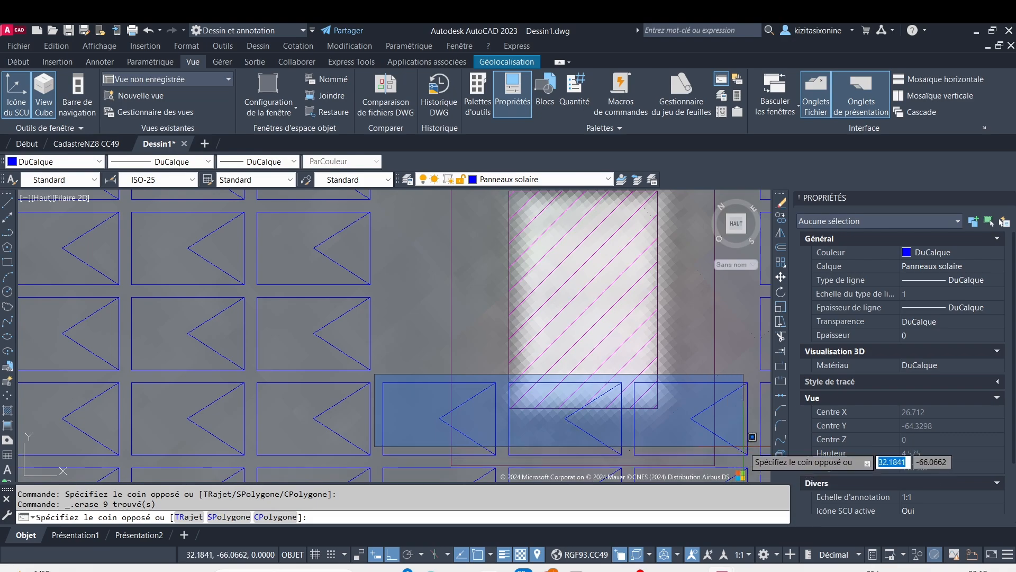
scroll(753, 474, down, 2)
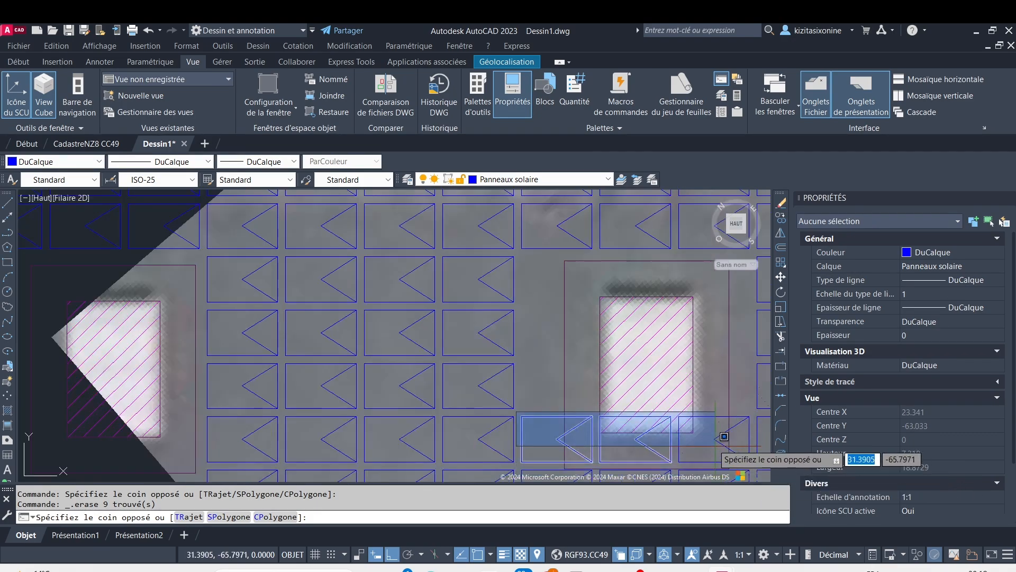
middle_drag(698, 433, 610, 311)
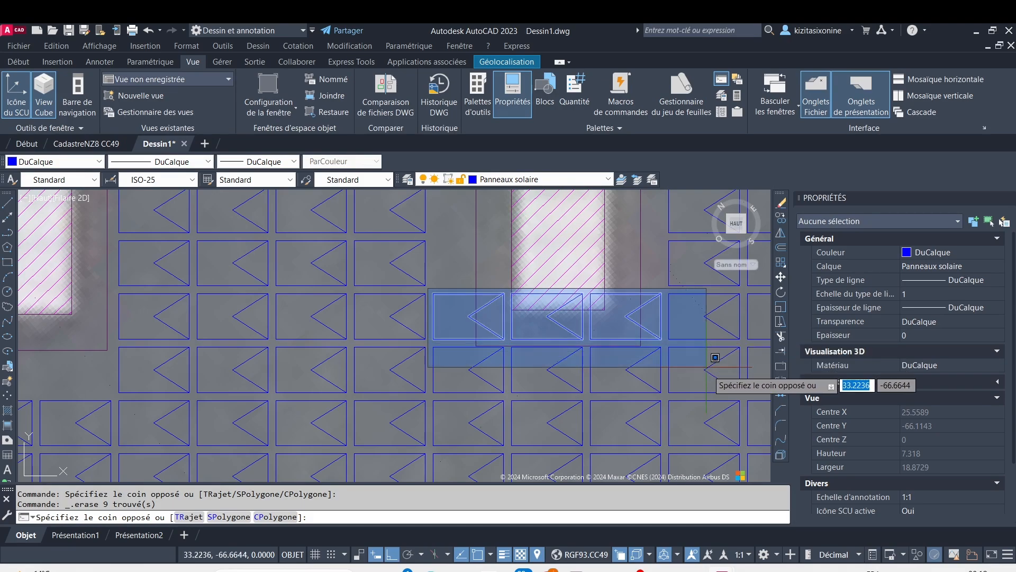
click(733, 386)
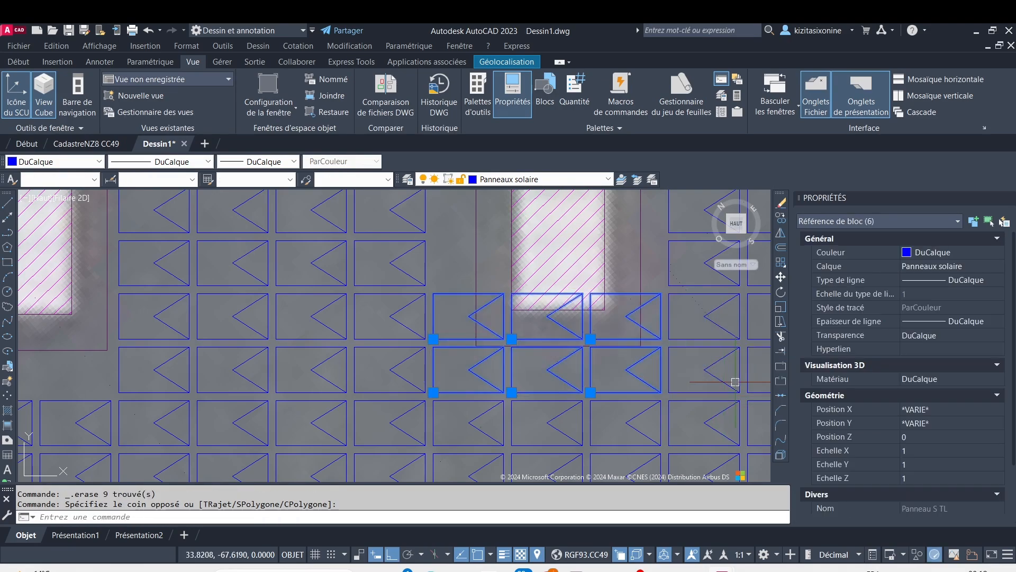
key(Delete)
Erase the 105 panels in the five full-width rows covering the six large roof obstacles
scroll(632, 385, down, 4)
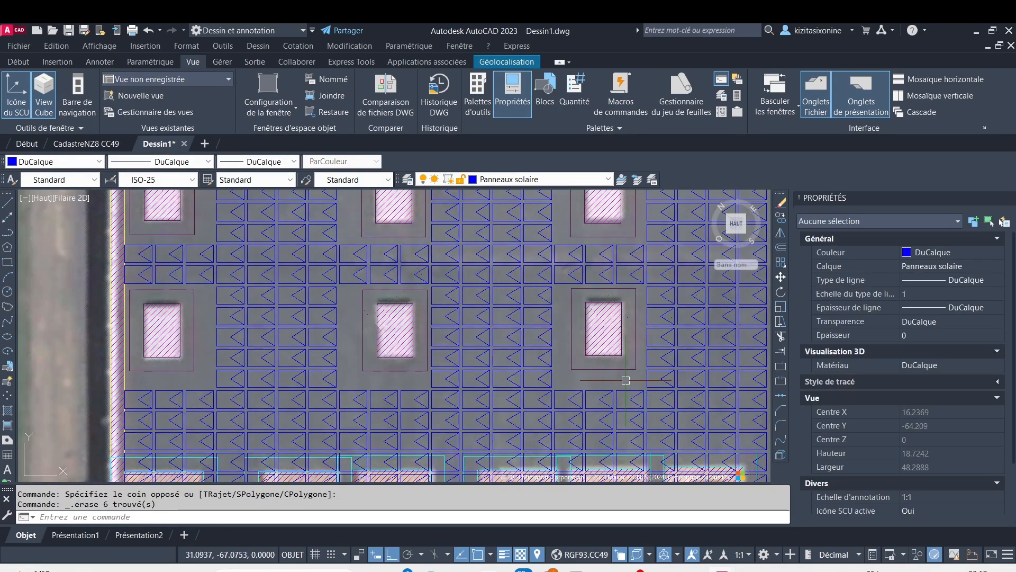
middle_drag(626, 380, 607, 242)
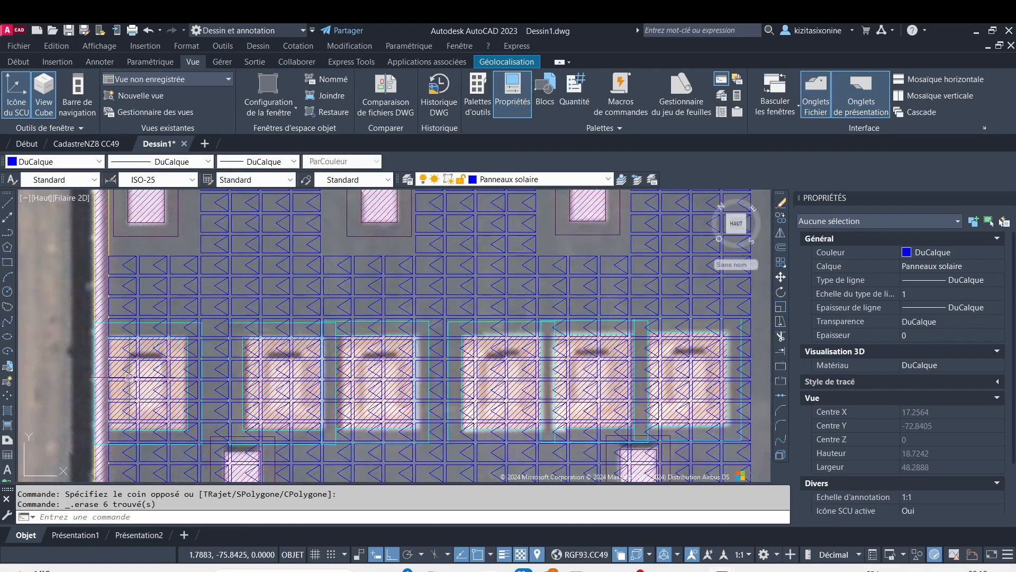
click(57, 316)
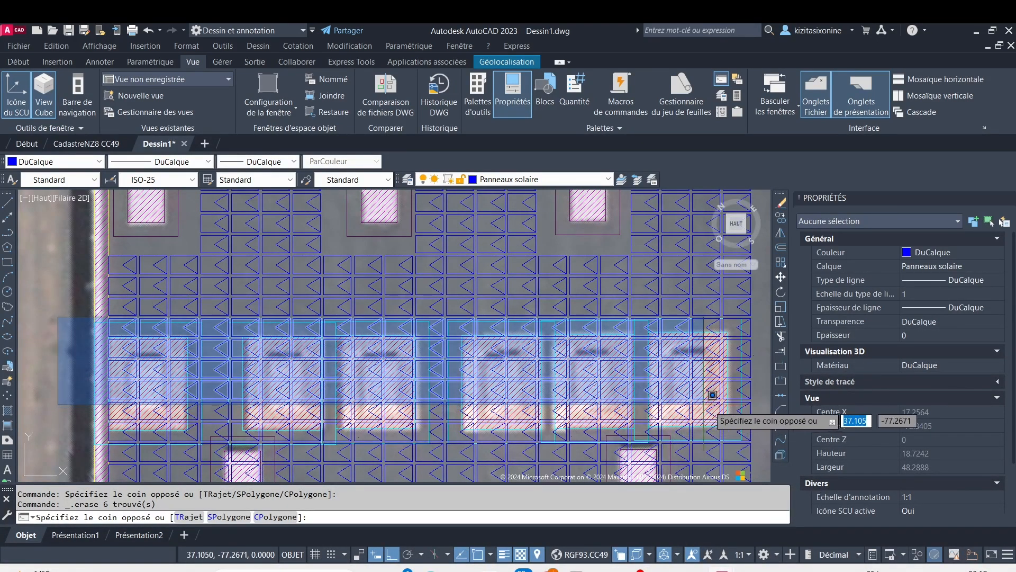
click(767, 427)
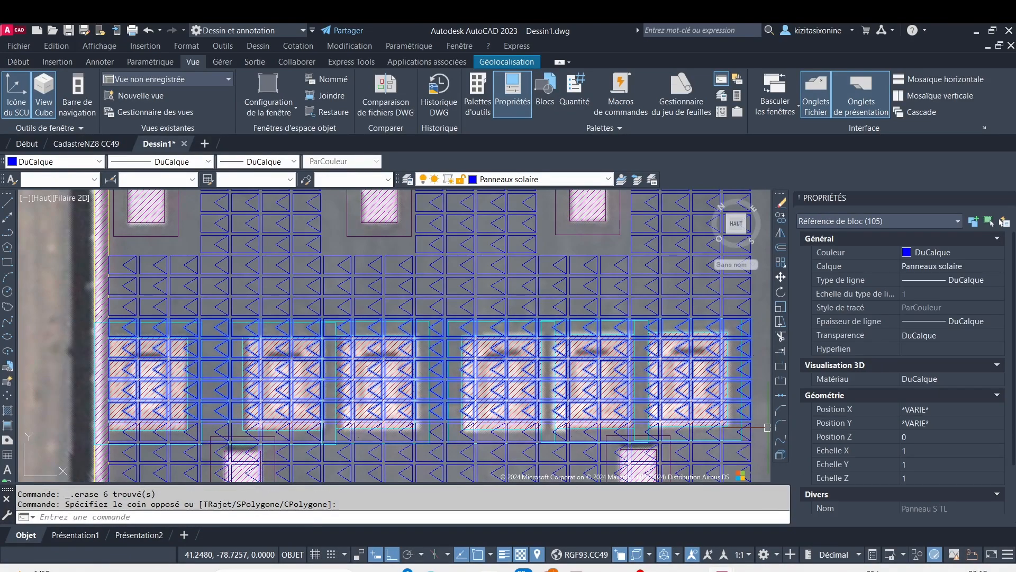
key(Delete)
Select the full-width panels overlapping the lower edge and setback line of the six large roof obstacles
middle_drag(511, 381, 458, 229)
middle_drag(141, 267, 232, 263)
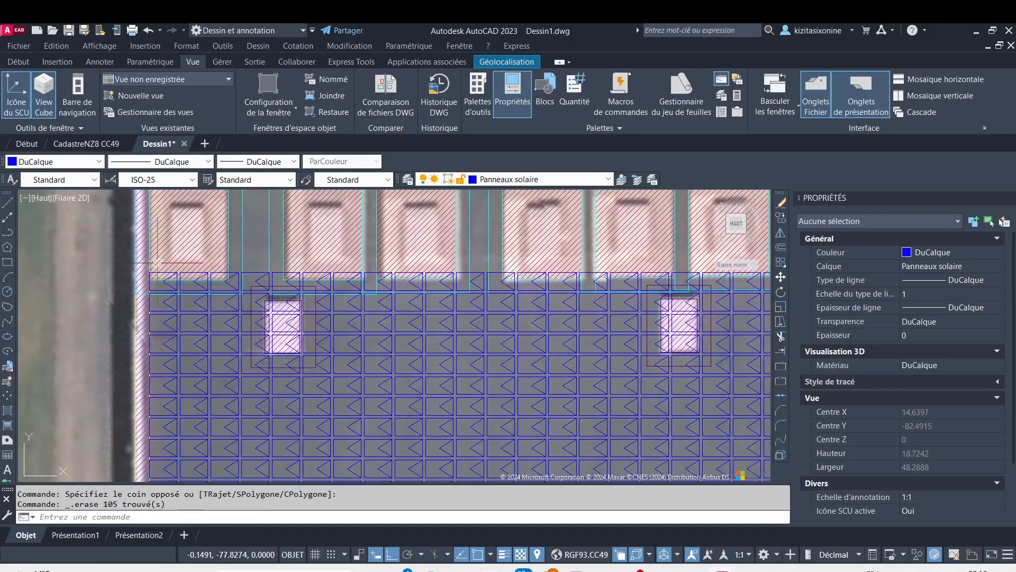
click(101, 259)
scroll(517, 342, down, 2)
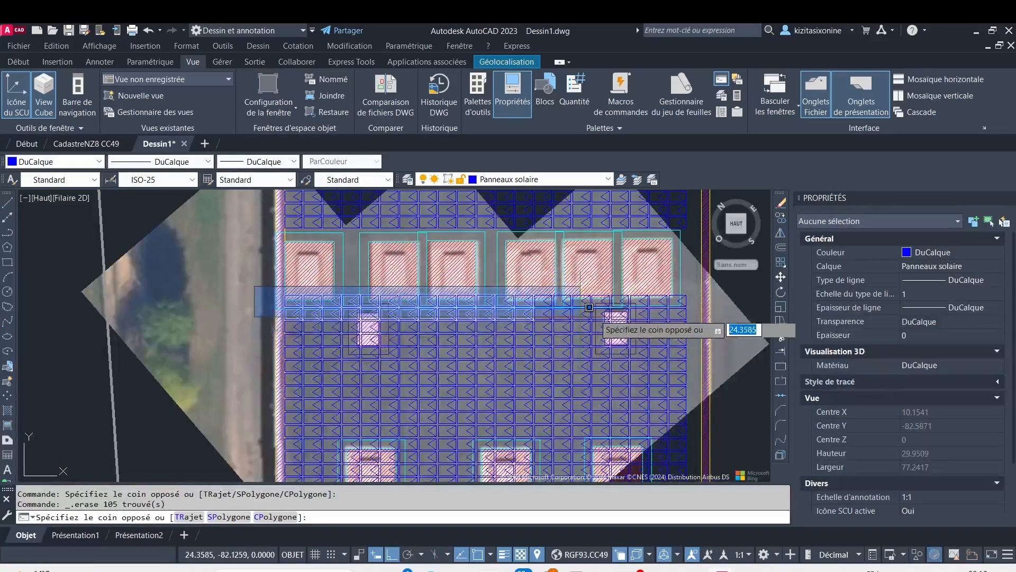
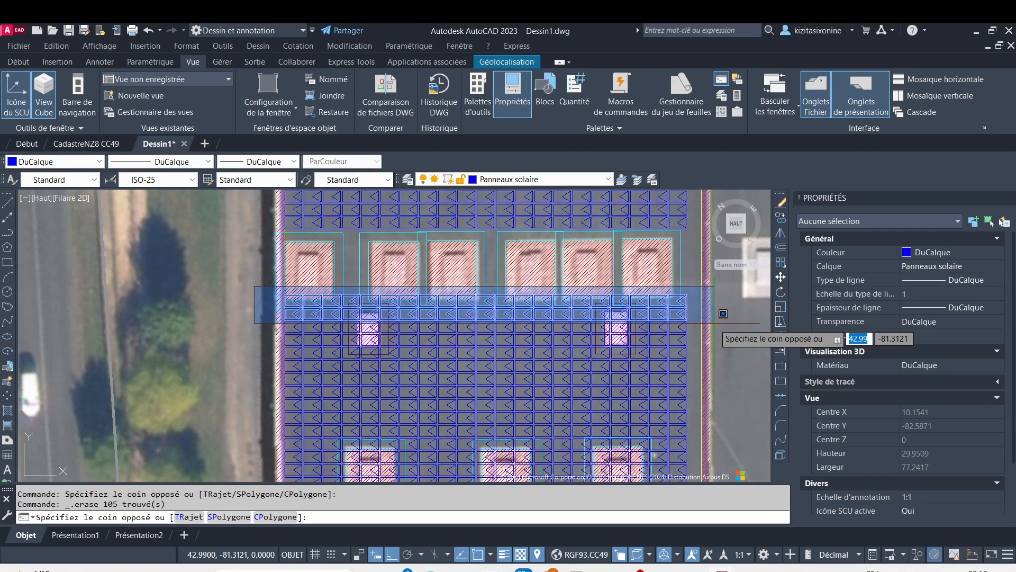
Erase the two full rows of solar panels directly below the row of six large hatched roof openings
click(723, 313)
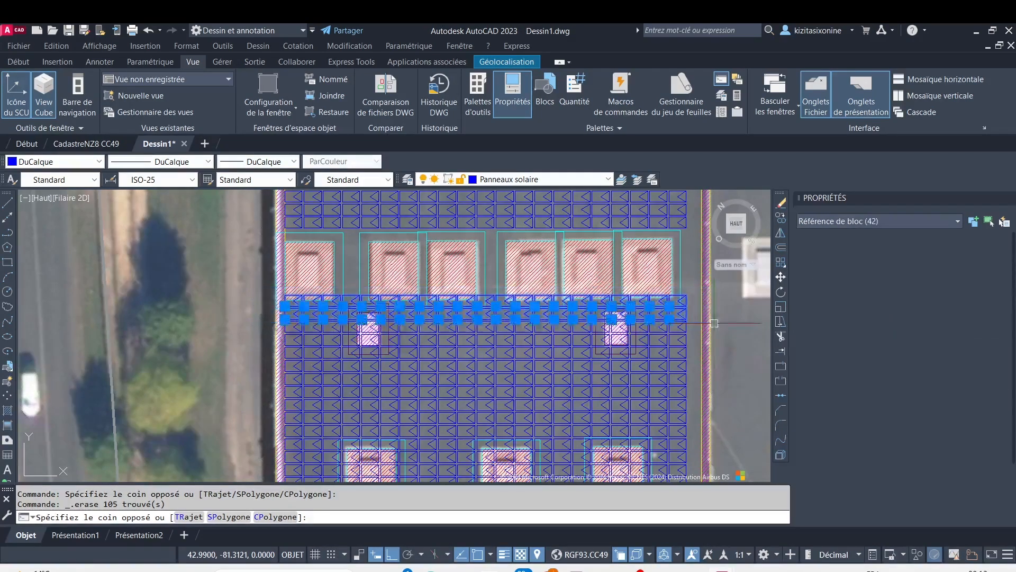
key(Delete)
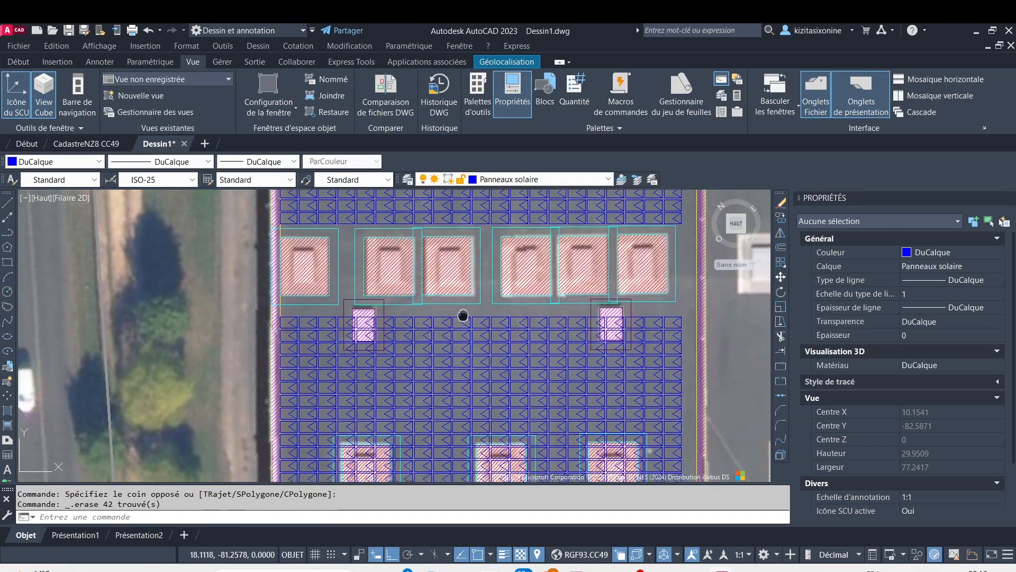
scroll(353, 279, up, 3)
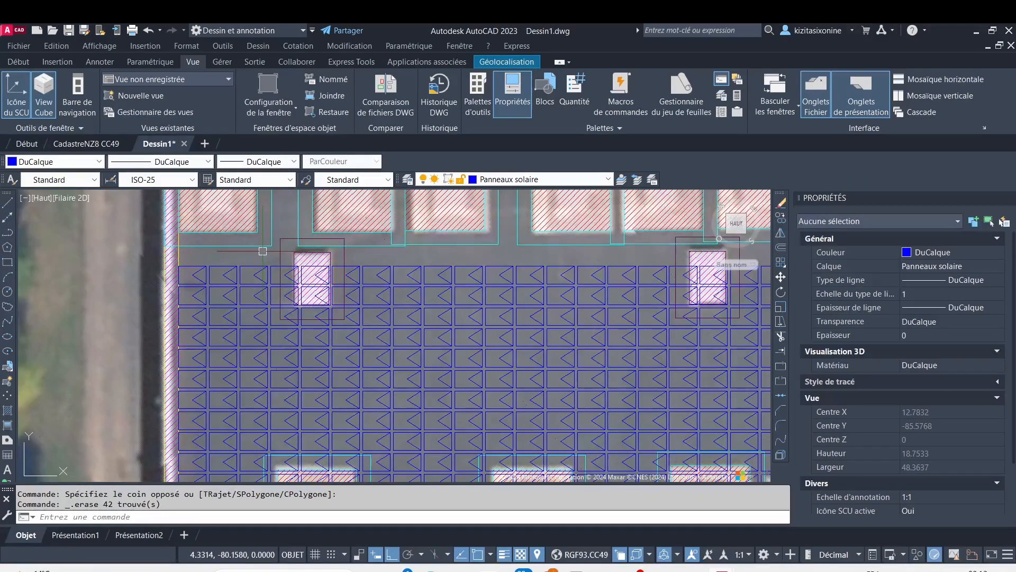
click(266, 252)
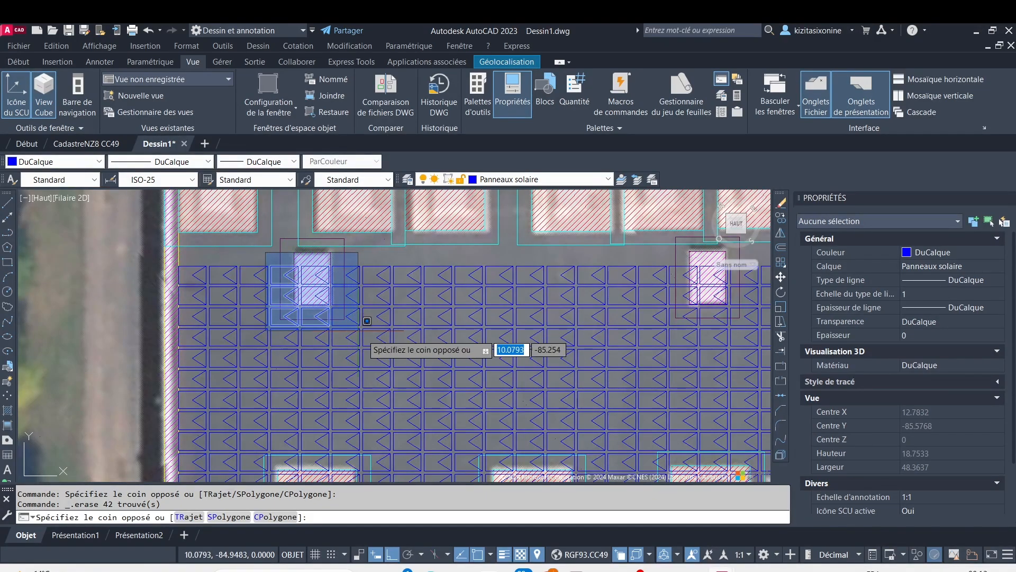
click(390, 337)
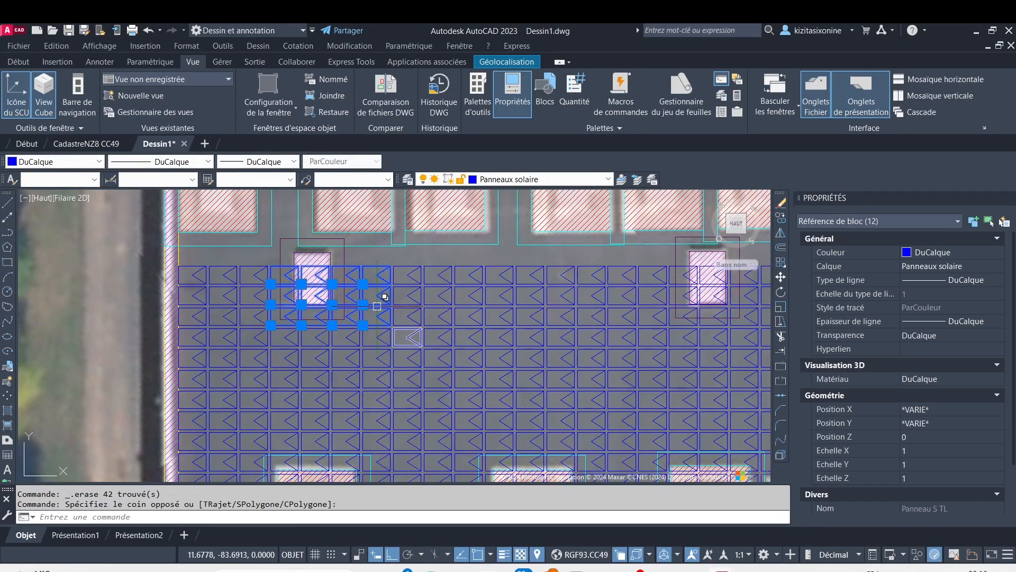
key(Escape)
Erase a 3-by-3 block of solar panels over each of the two small magenta-hatched roof openings and their clearance outlines
click(261, 253)
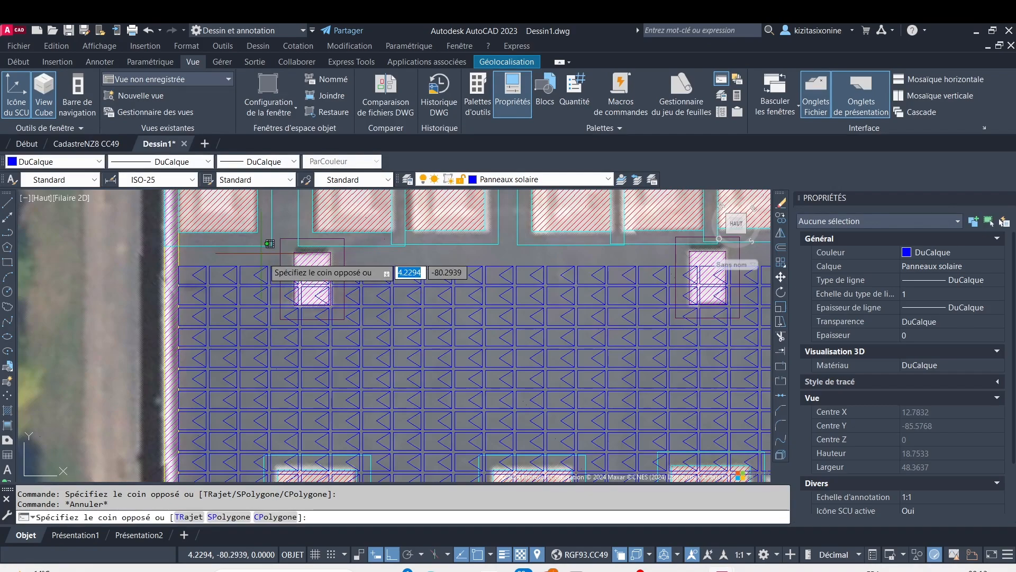
click(380, 317)
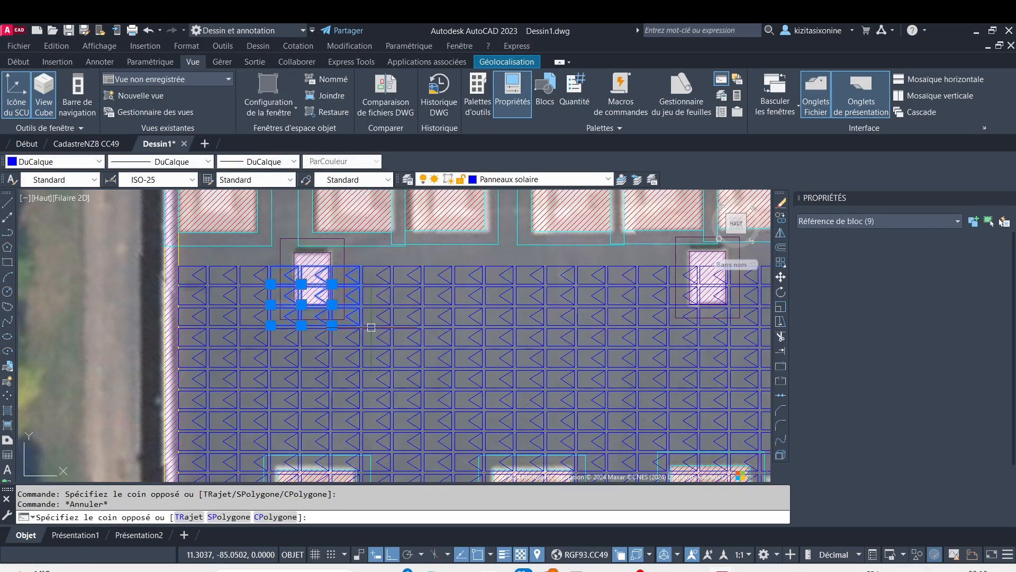
key(Delete)
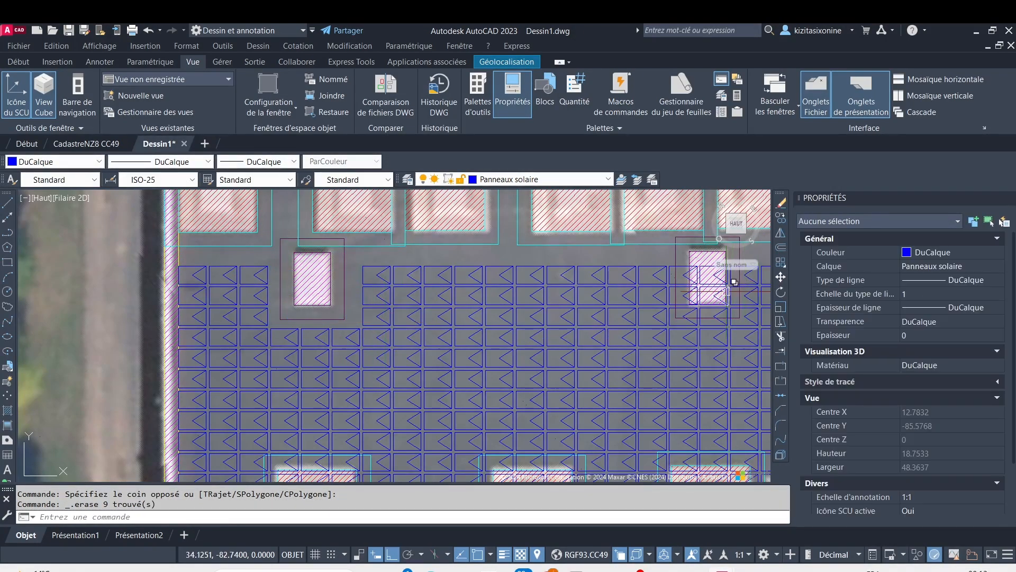
middle_drag(722, 298, 361, 308)
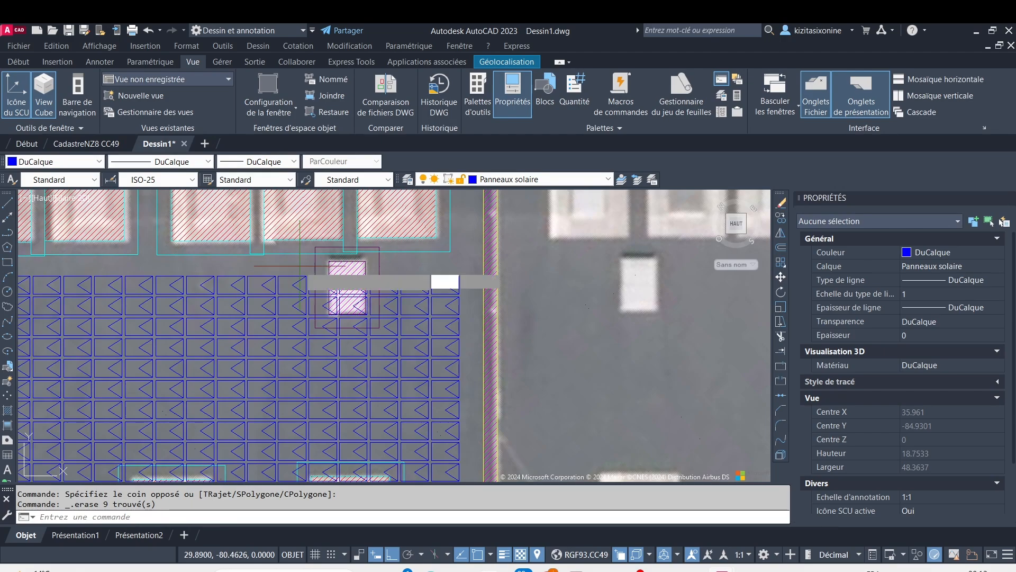
click(299, 266)
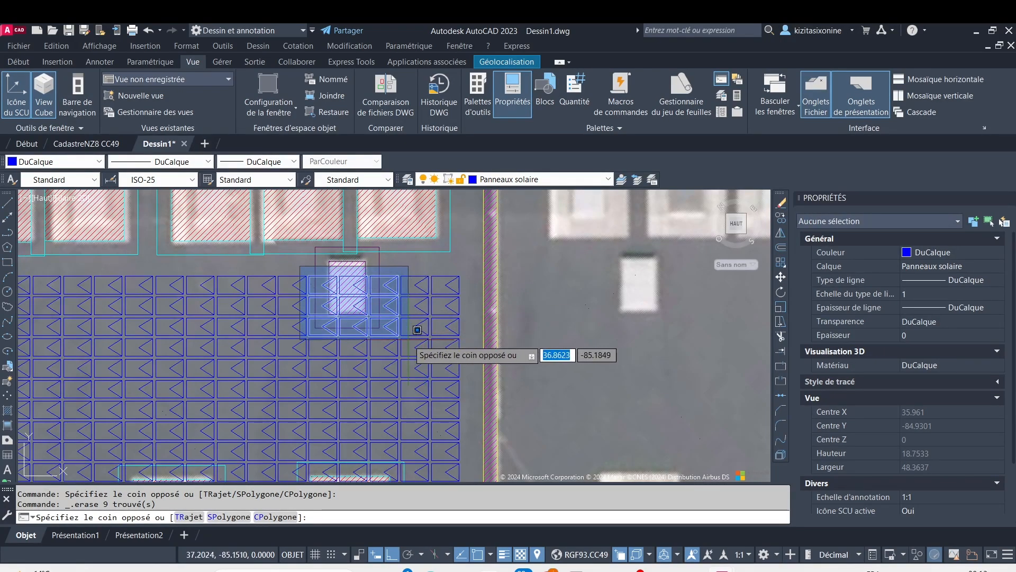
click(404, 342)
key(Delete)
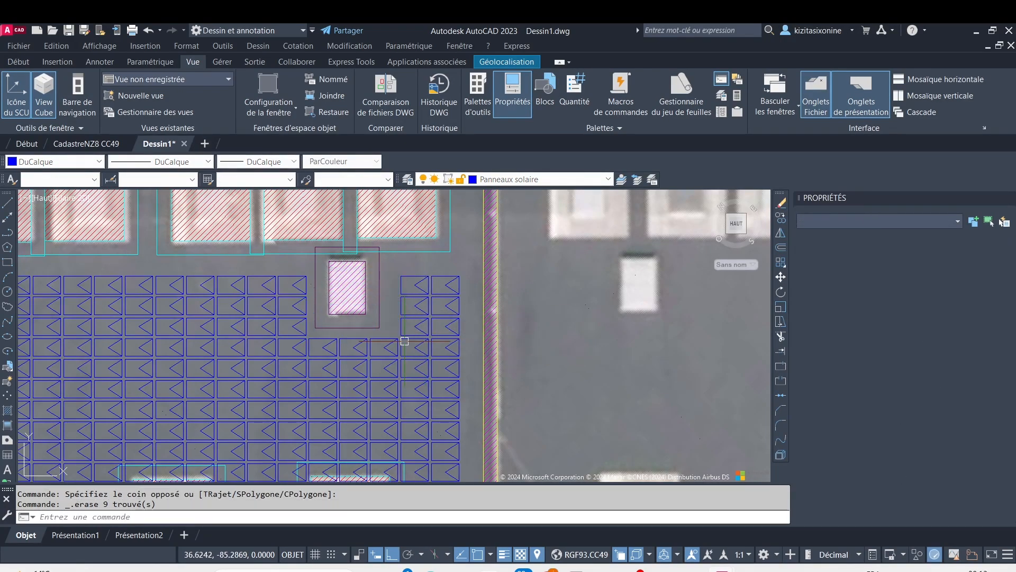
Erase the 5-by-5 block of solar panels covering the leftmost large opening in the lower row of three
scroll(340, 273, down, 5)
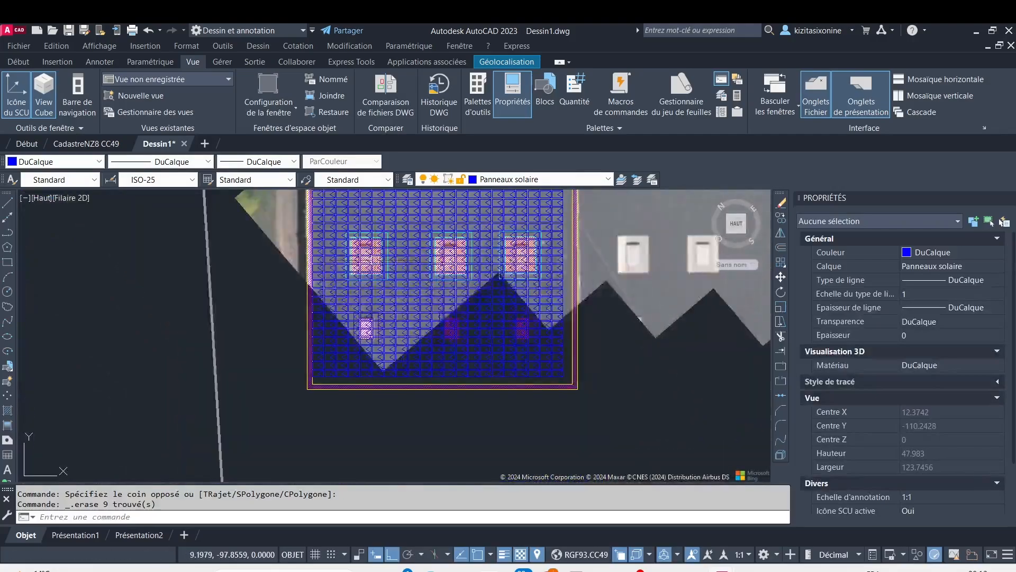
scroll(339, 274, up, 4)
middle_drag(349, 232, 234, 260)
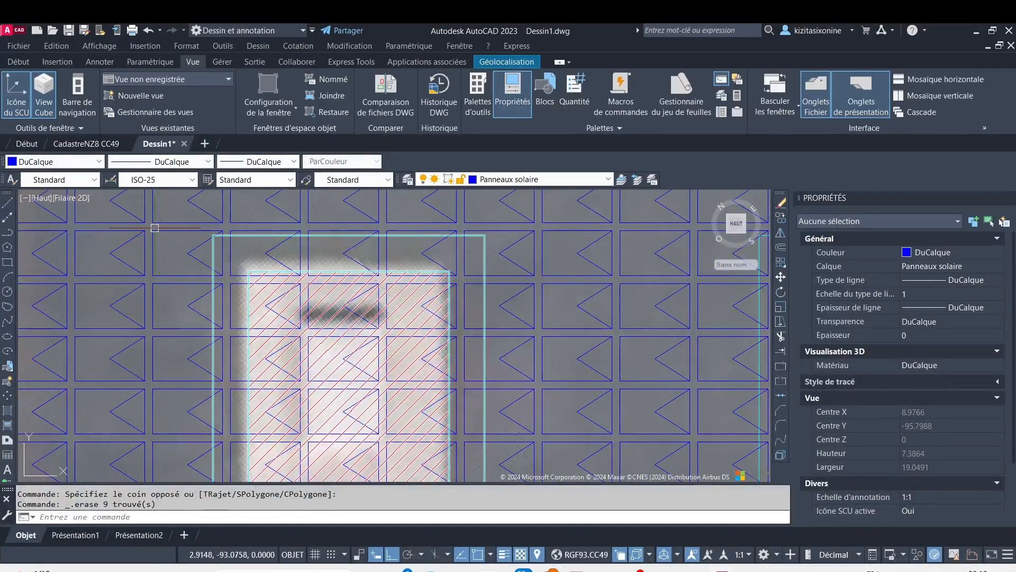
scroll(155, 228, up, 2)
click(144, 226)
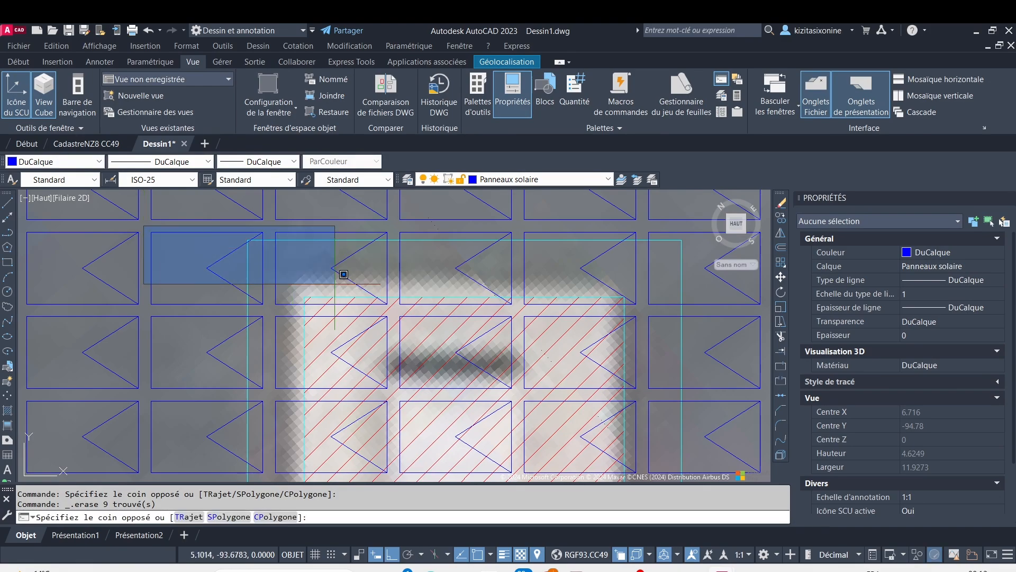
scroll(675, 347, down, 2)
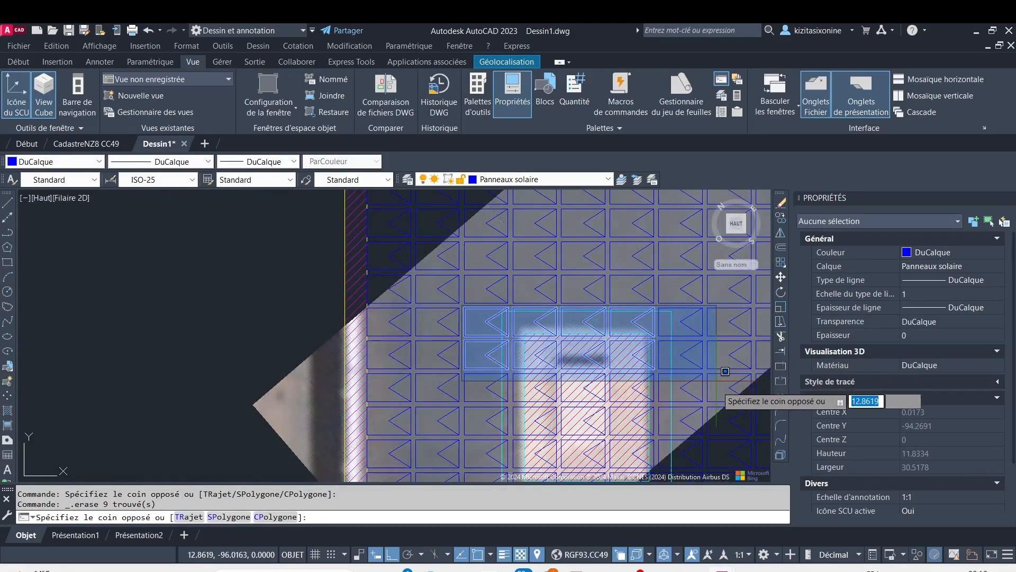
click(725, 465)
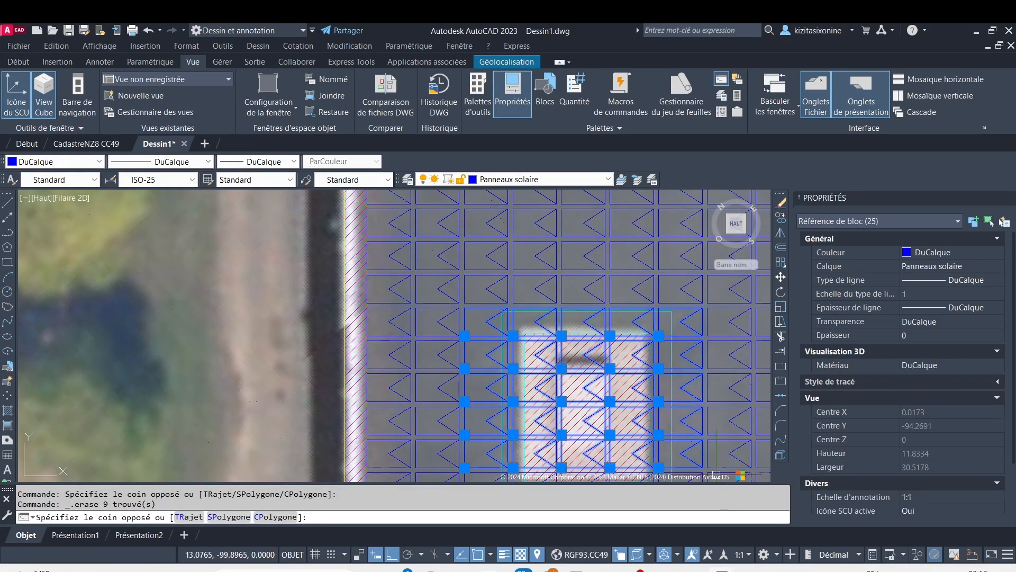
key(Delete)
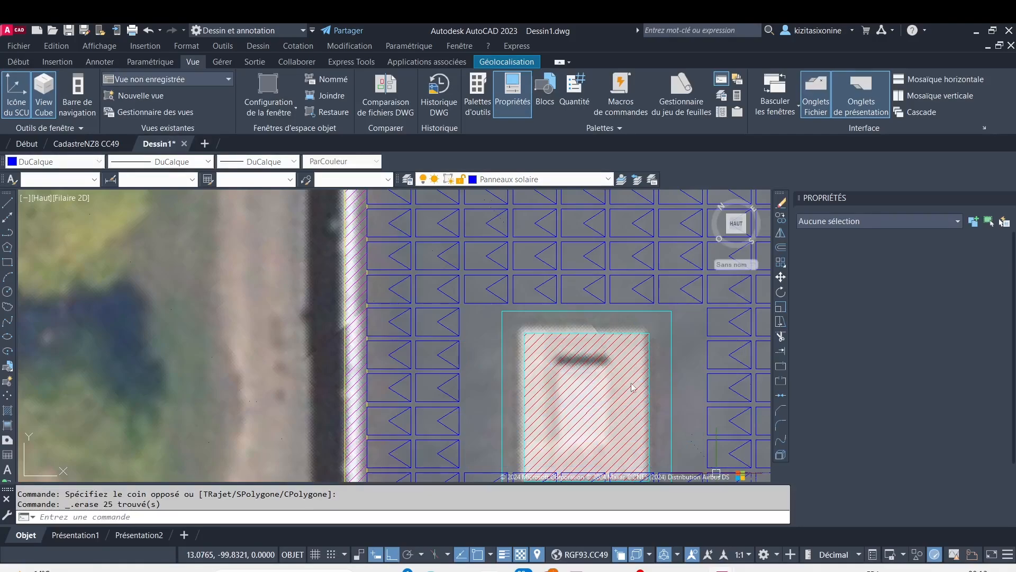
Erase the five remaining solar panels along the lower edge of the leftmost large opening's cyan clearance outline
scroll(544, 375, down, 2)
middle_drag(535, 382, 474, 275)
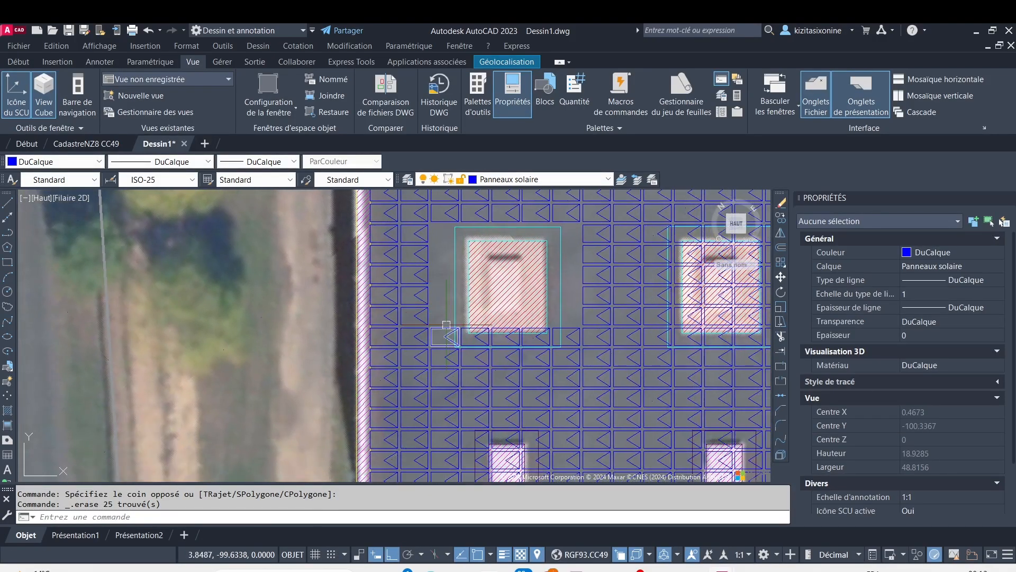
scroll(446, 325, up, 4)
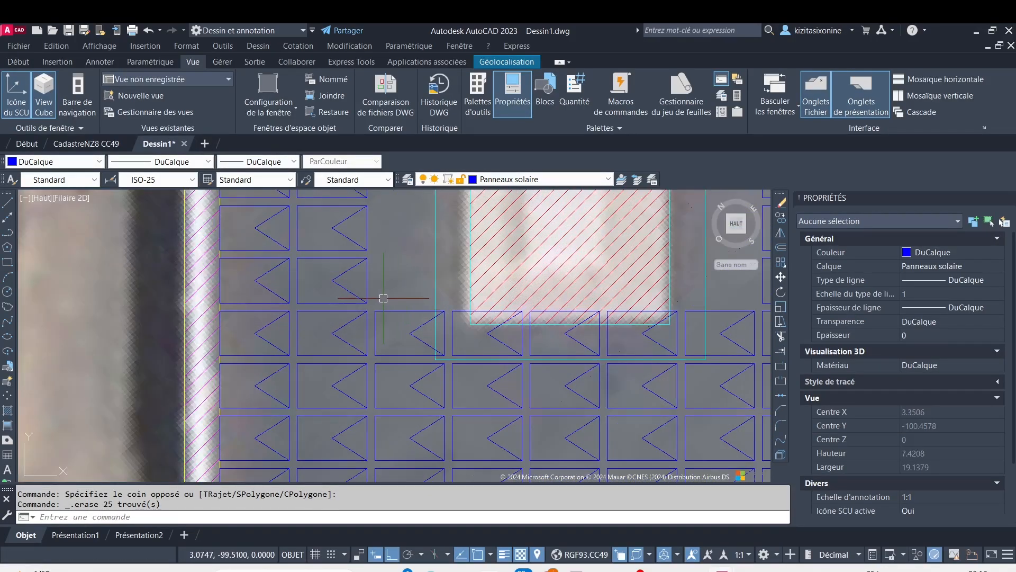
click(374, 302)
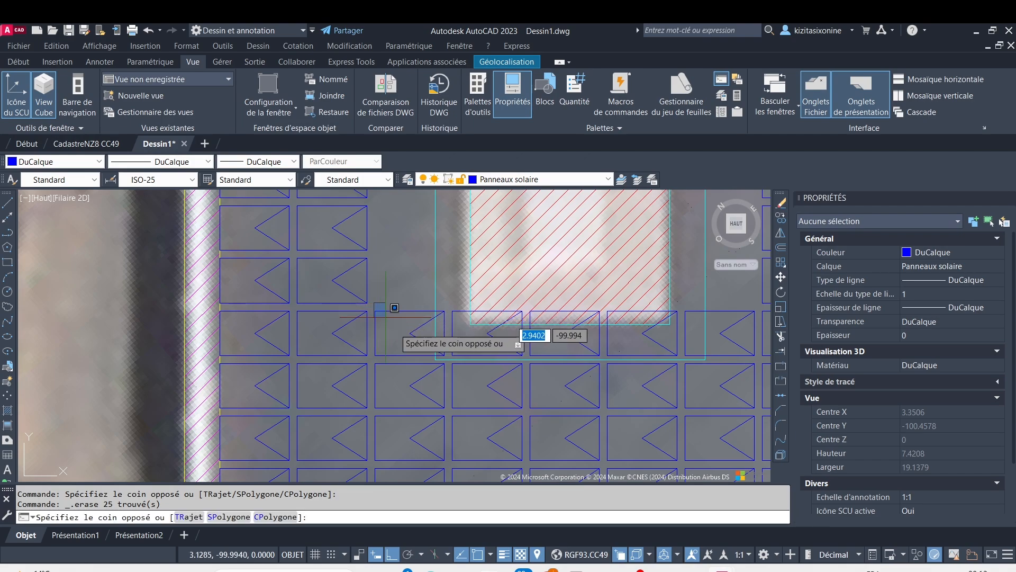
click(767, 383)
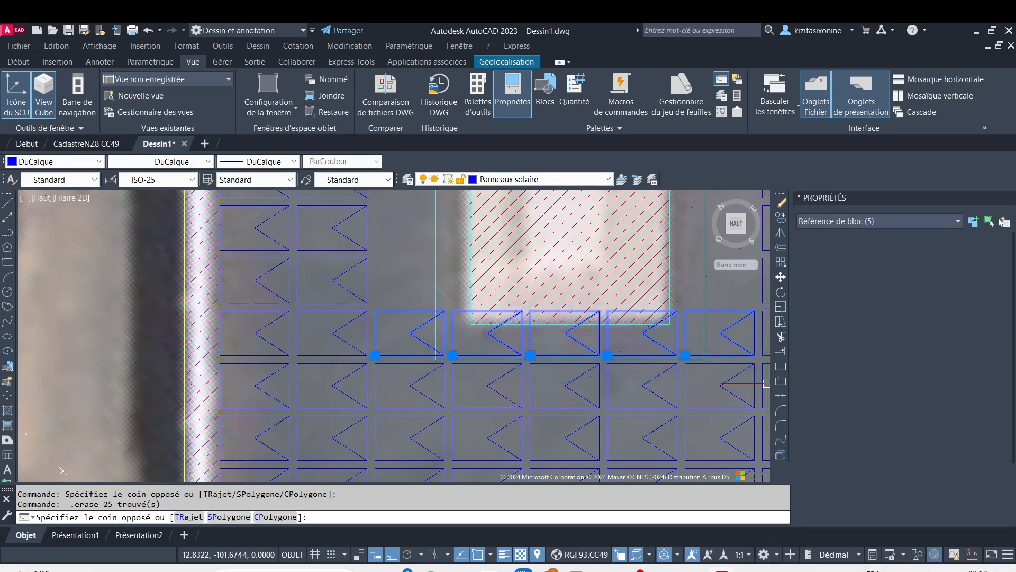
key(Delete)
Erase the 5-by-5 block of solar panels covering the middle large opening in the lower row of three
middle_drag(625, 341, 313, 304)
scroll(575, 299, down, 4)
middle_drag(621, 290, 428, 328)
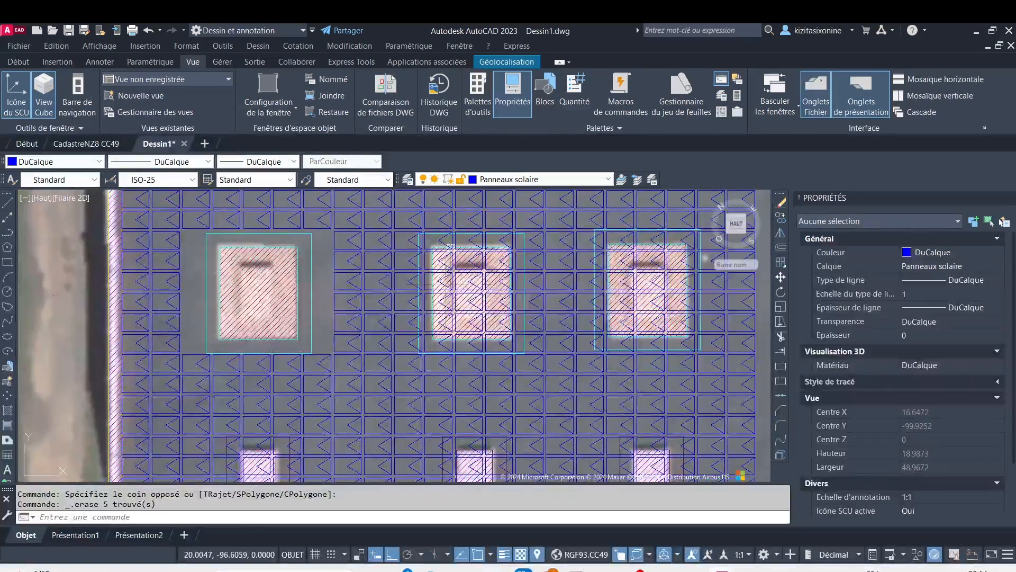
scroll(436, 224, up, 4)
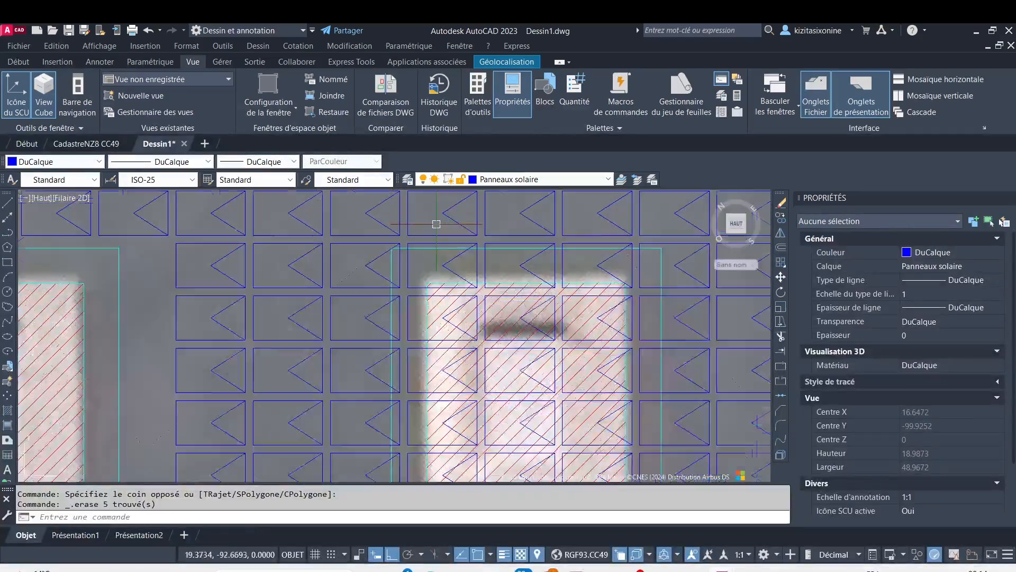
scroll(326, 238, up, 4)
click(326, 239)
scroll(481, 401, down, 4)
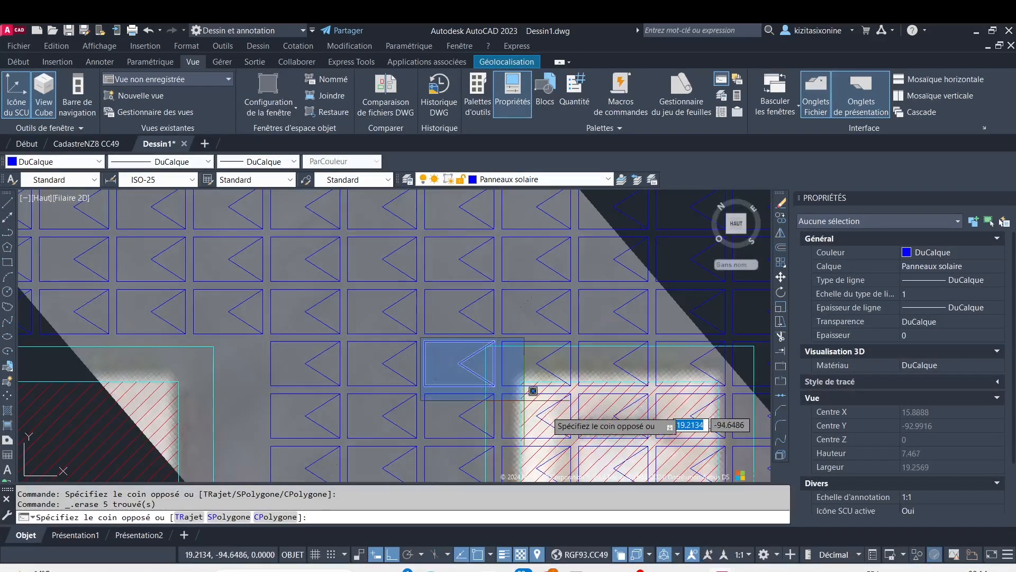
scroll(595, 433, down, 4)
middle_drag(591, 432, 500, 304)
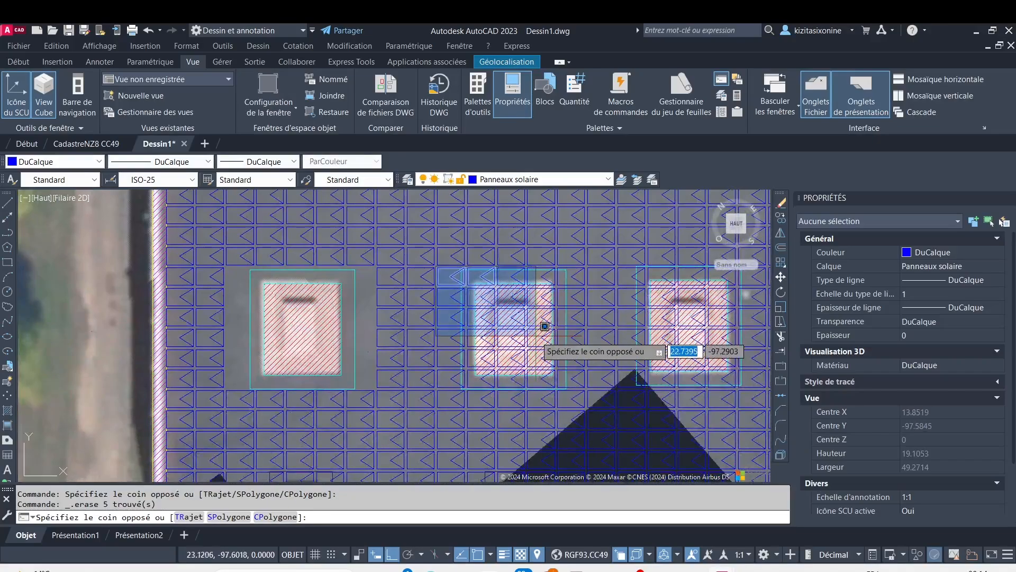
click(607, 364)
key(Delete)
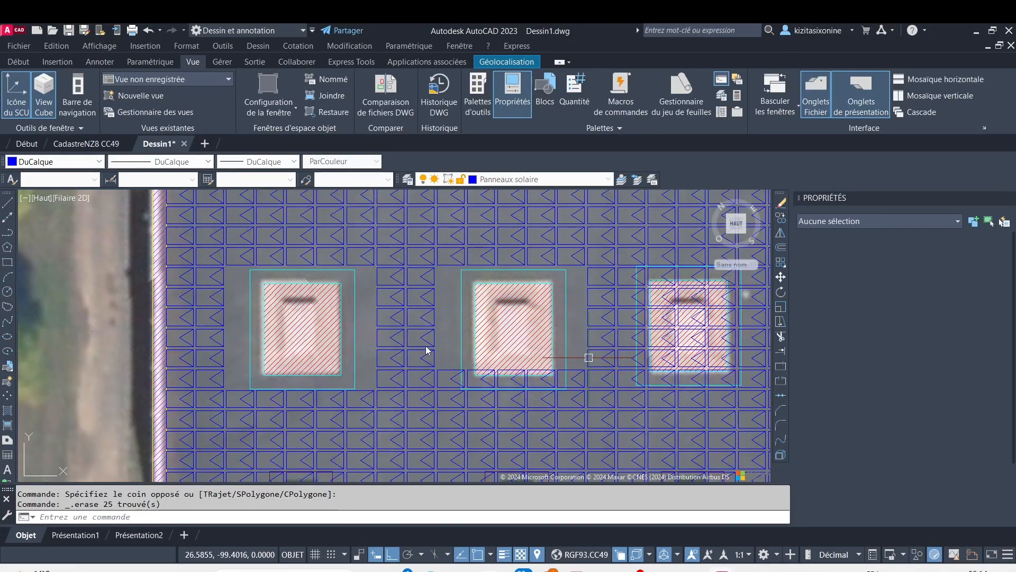
Erase the five remaining solar panels along the lower edge of the middle large opening's cyan clearance outline
scroll(430, 367, up, 5)
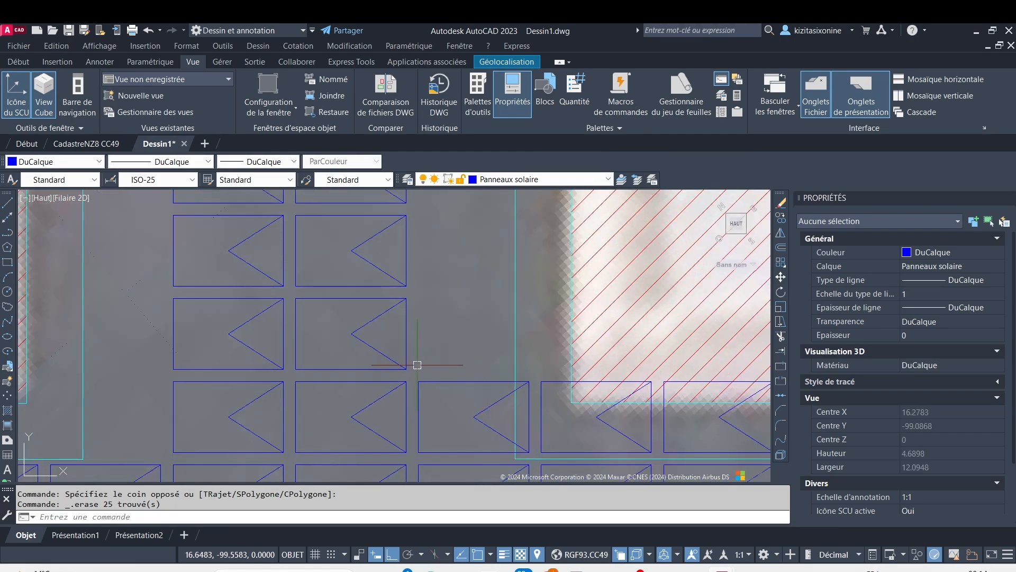
click(417, 369)
scroll(423, 373, down, 7)
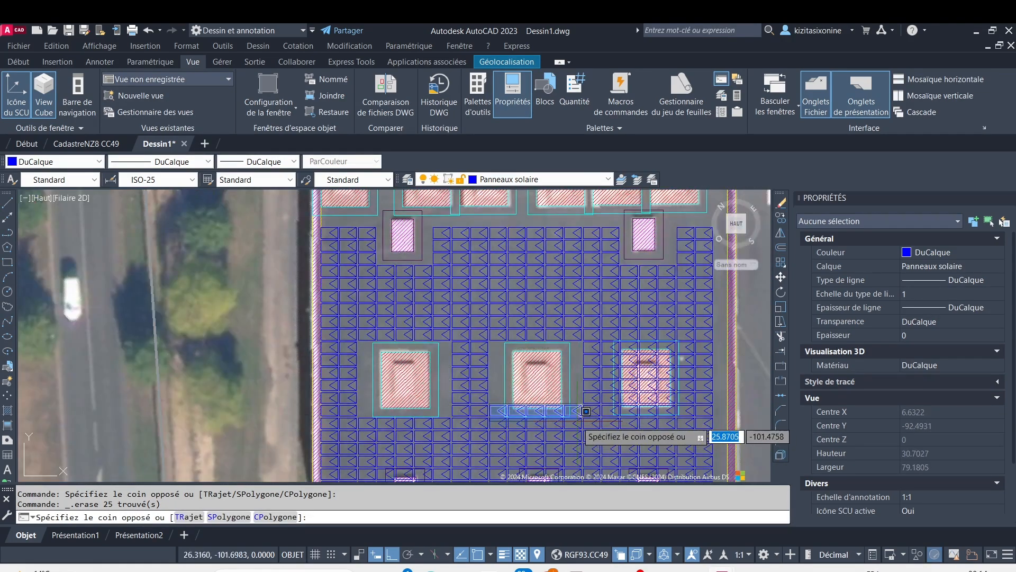
click(590, 410)
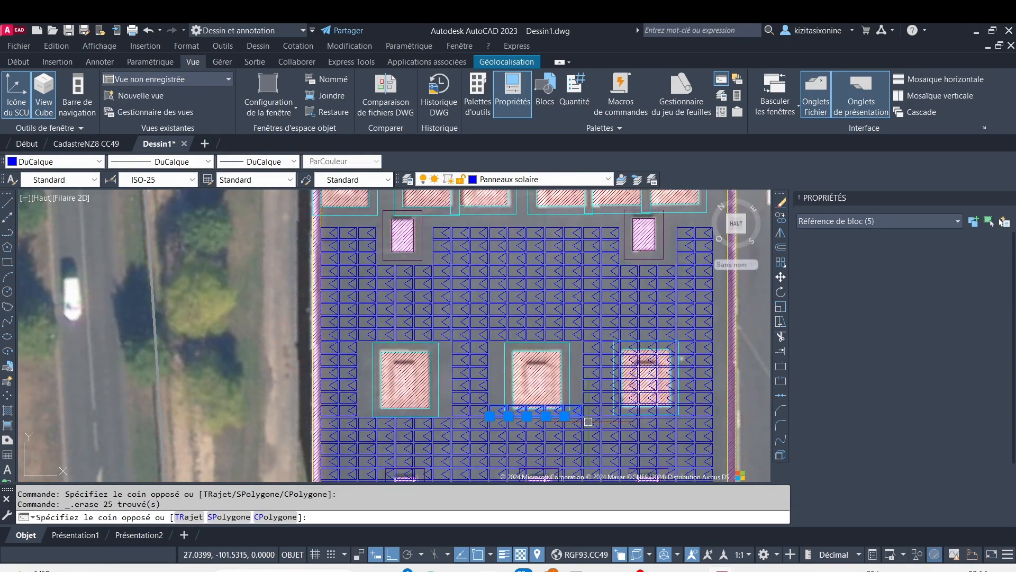
key(Delete)
Erase the 5-by-5 block of solar panels covering the rightmost large opening in the lower row of three
scroll(549, 312, up, 5)
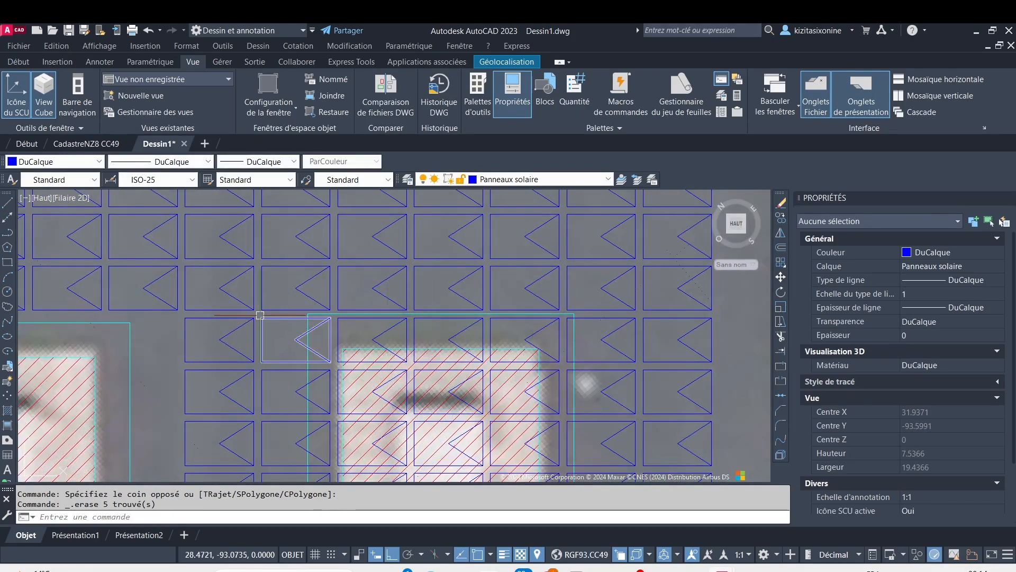
click(258, 315)
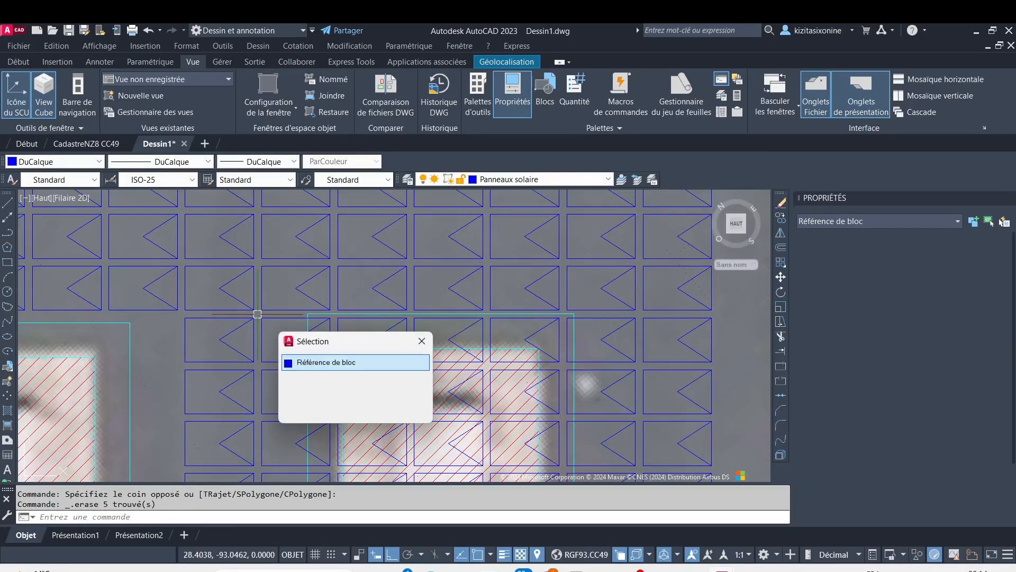
click(422, 342)
scroll(341, 281, up, 2)
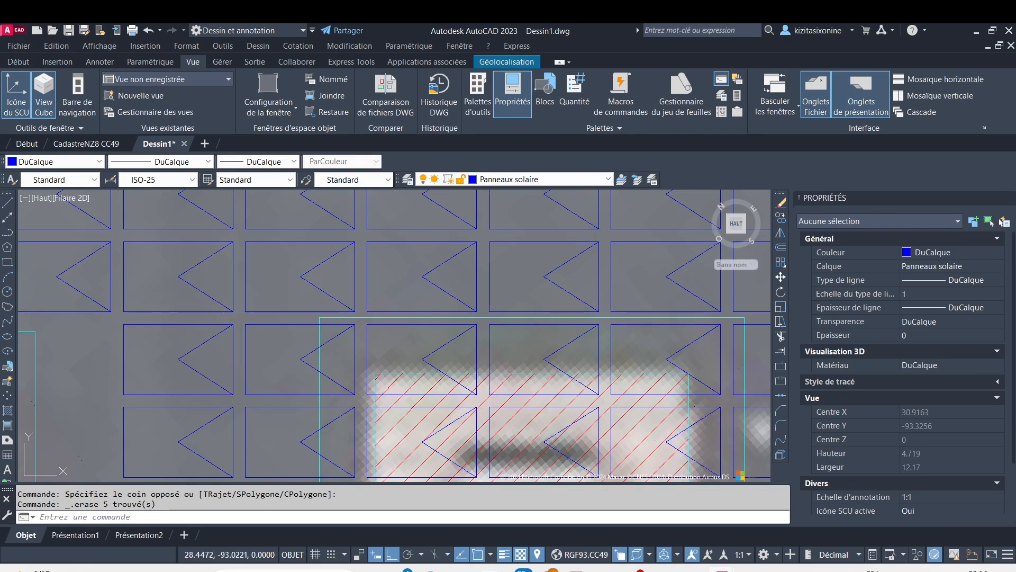
click(241, 317)
scroll(352, 352, down, 5)
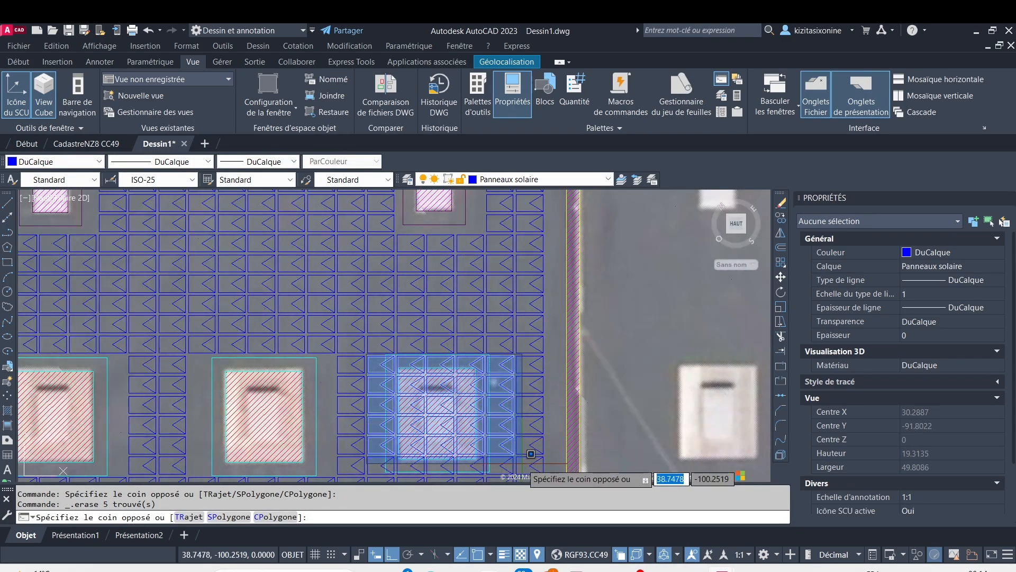
click(532, 454)
key(Delete)
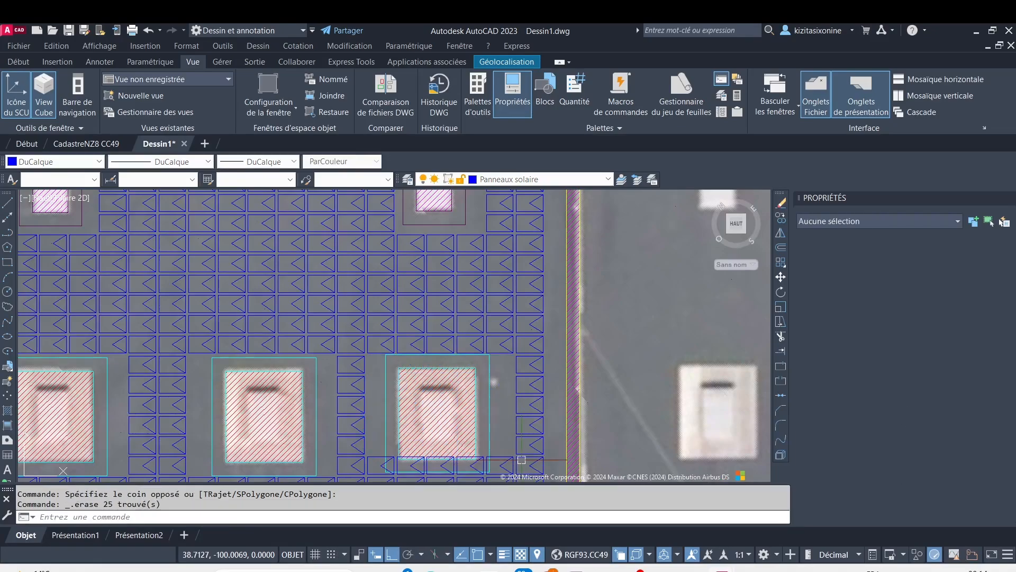
Erase the five remaining solar panels along the lower edge of the rightmost large opening's cyan clearance outline
middle_drag(383, 446, 335, 323)
scroll(335, 323, up, 2)
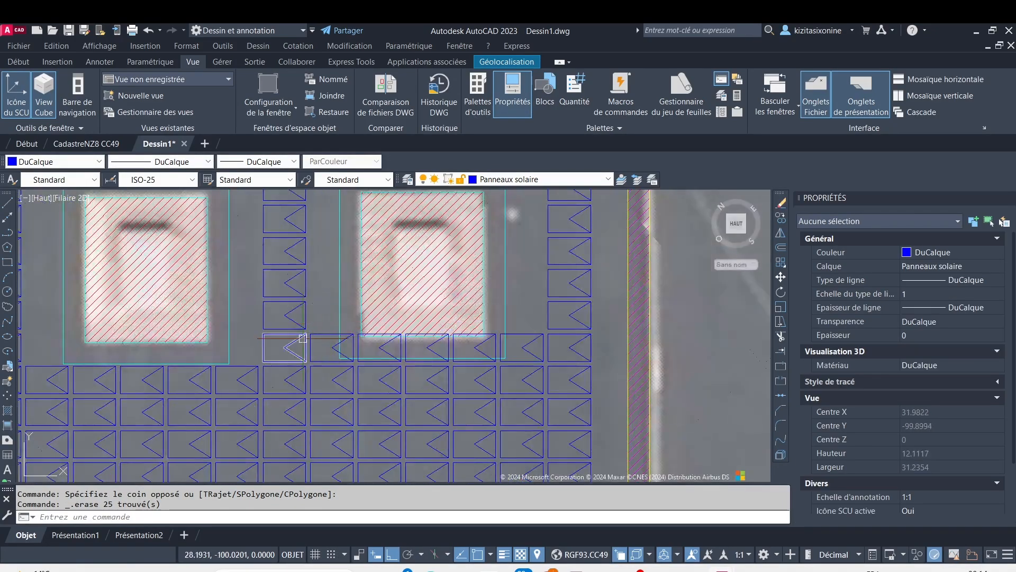
scroll(302, 337, up, 2)
click(311, 325)
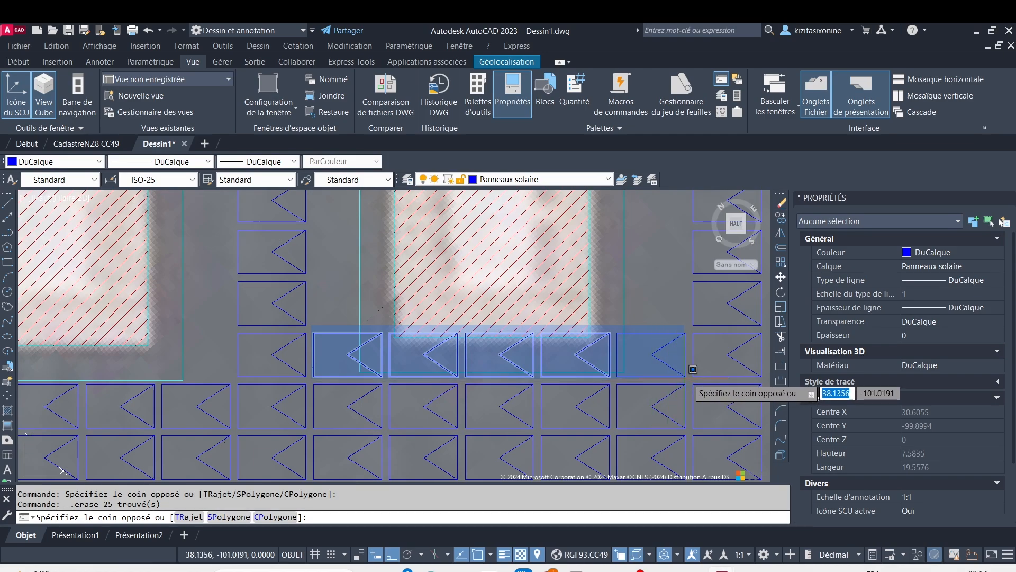
click(710, 374)
key(Delete)
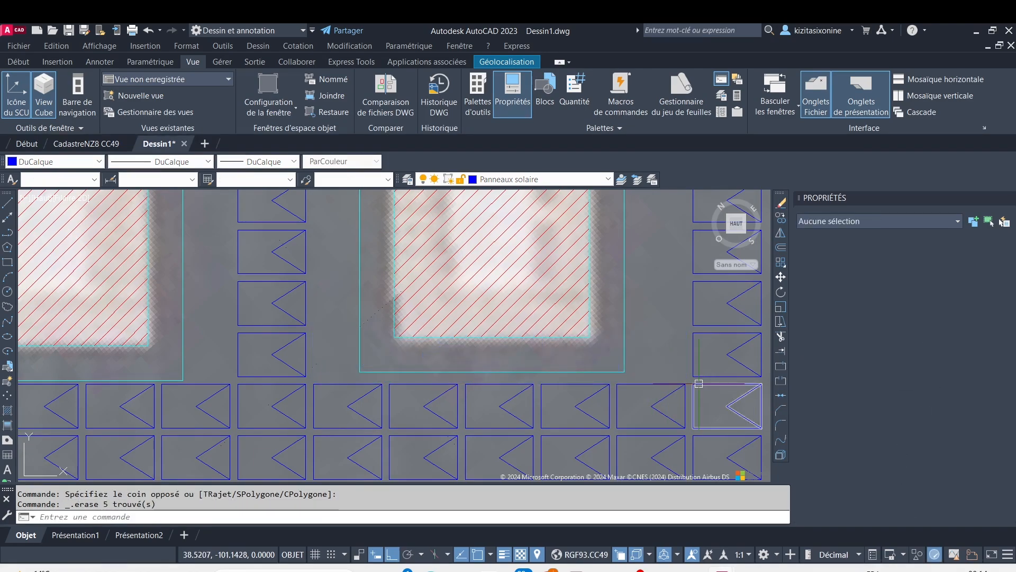
Erase the 3-by-3 block of solar panels covering the leftmost small opening in the roof's lowest row of three
scroll(647, 379, down, 6)
middle_drag(628, 413, 581, 278)
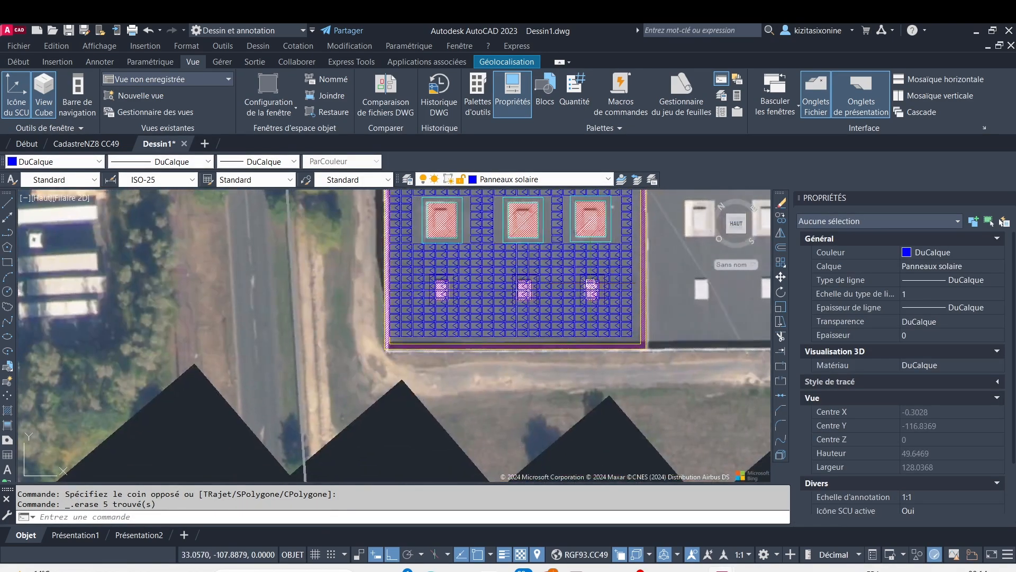
scroll(426, 266, up, 4)
scroll(418, 276, up, 4)
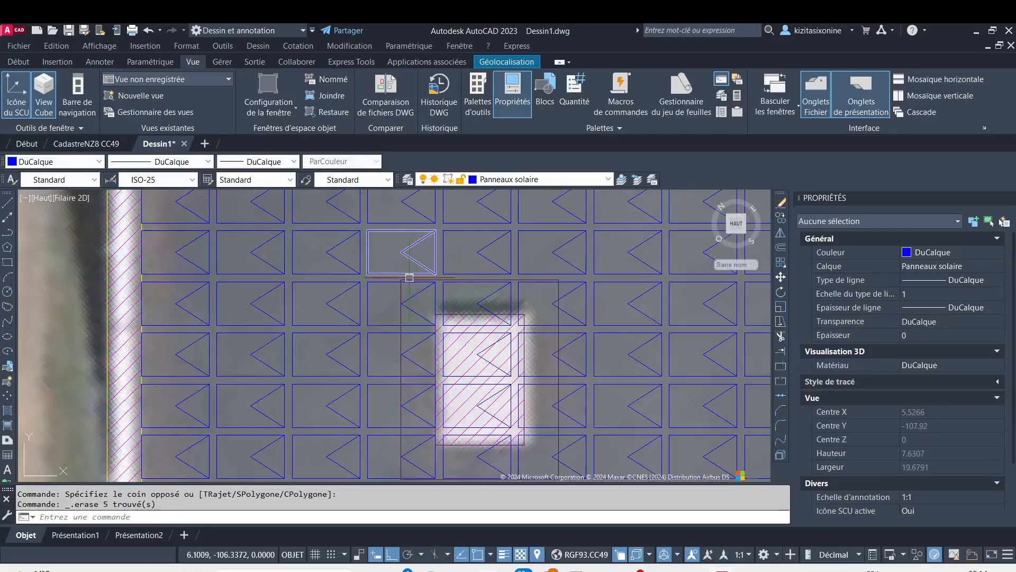
scroll(386, 273, up, 2)
click(354, 281)
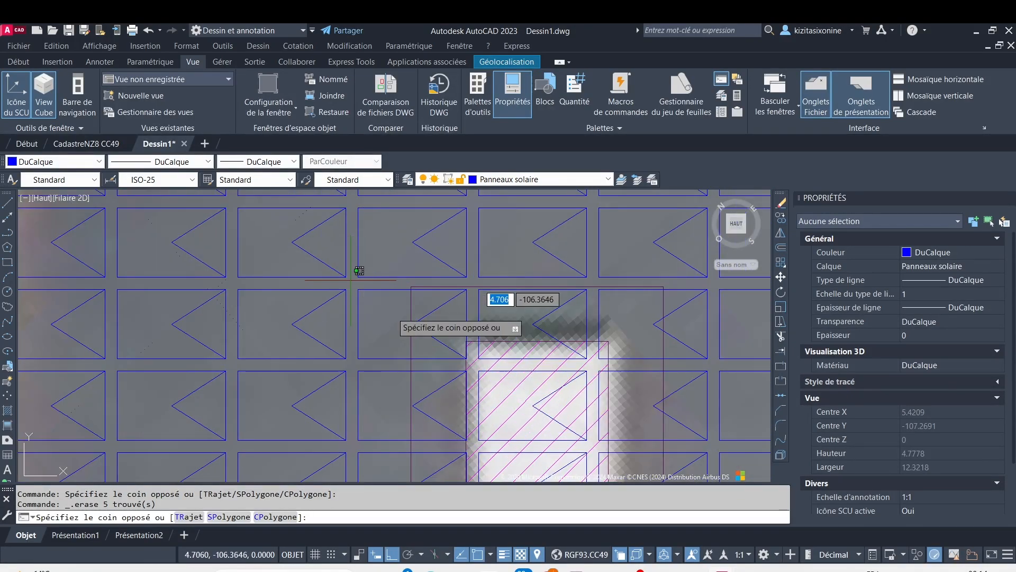
scroll(593, 371, down, 4)
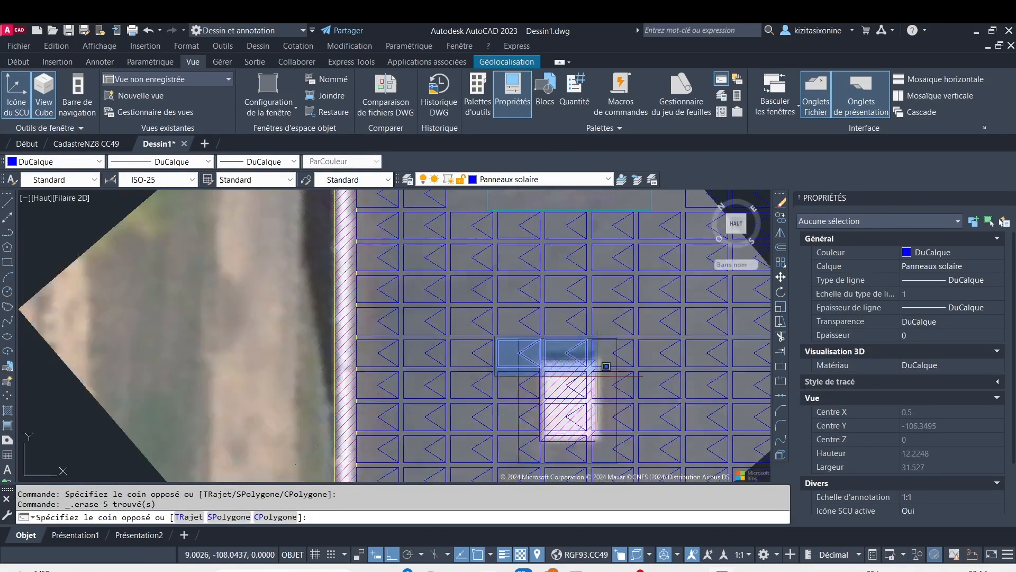
click(667, 431)
key(Delete)
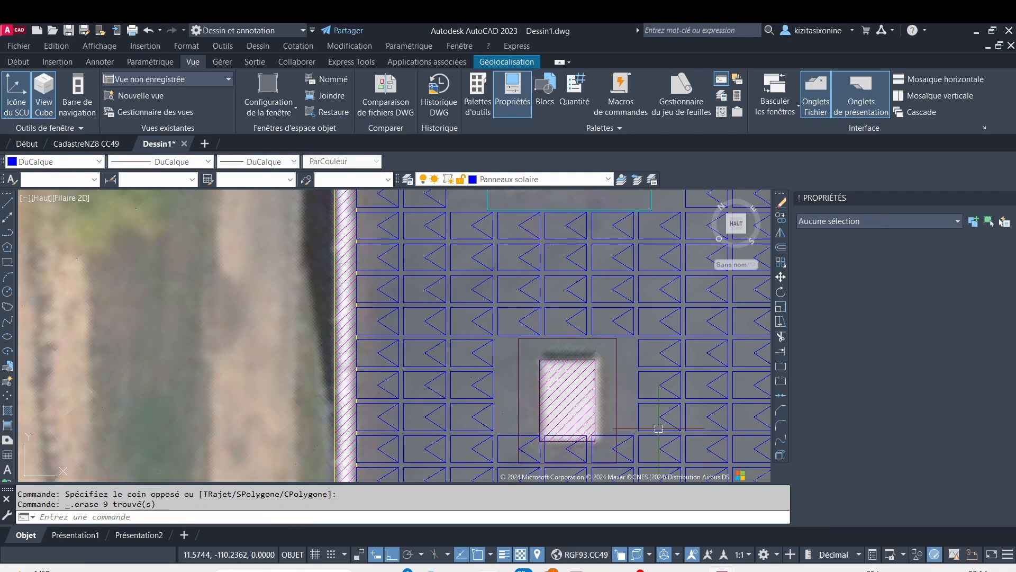
Erase the three remaining solar panels along the lower edge of the leftmost small opening's clearance outline
middle_drag(594, 427, 539, 342)
scroll(473, 363, up, 2)
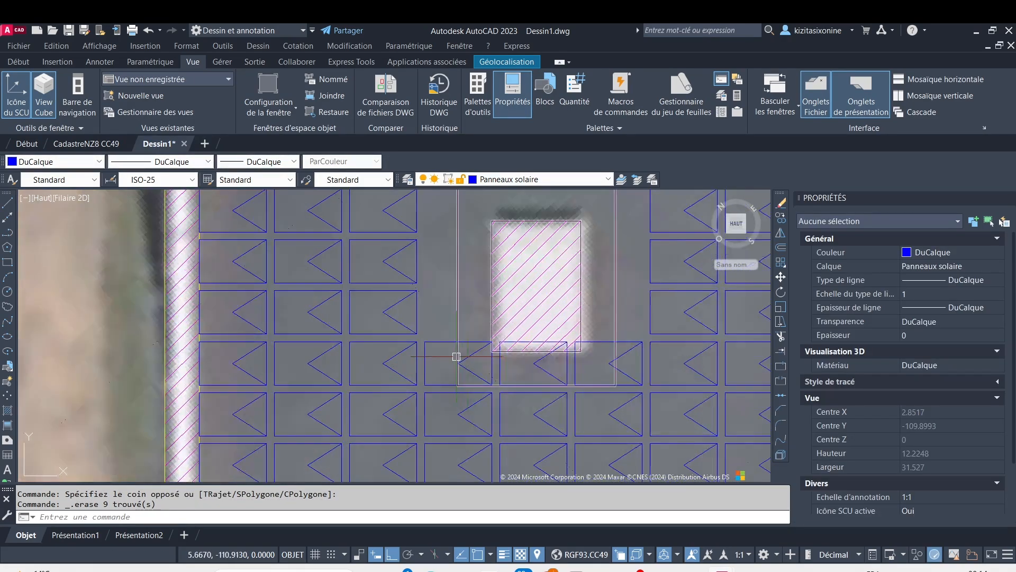
middle_drag(443, 351, 343, 296)
scroll(342, 299, up, 2)
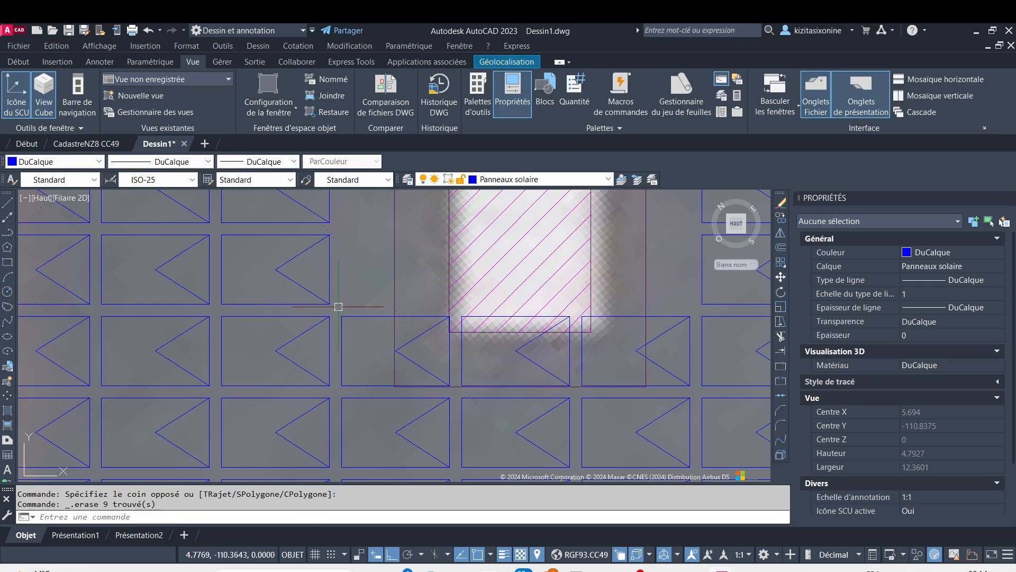
click(339, 306)
click(734, 400)
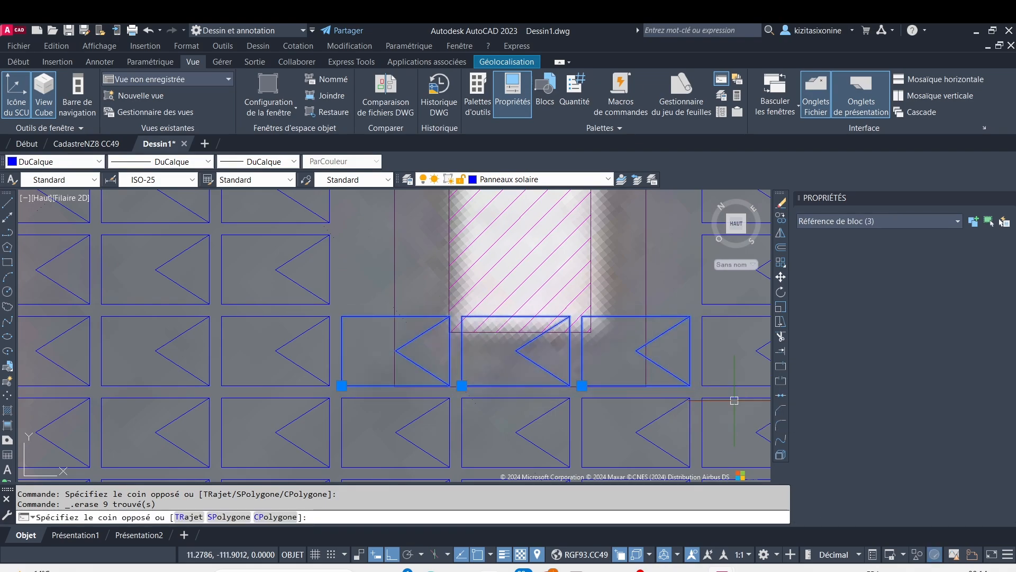
key(Delete)
Erase the 3-by-3 block of solar panels covering the middle small opening in the lowest row
scroll(667, 376, down, 4)
mouse_move(622, 381)
middle_down()
mouse_move(259, 386)
mouse_move(170, 406)
middle_up()
scroll(439, 308, up, 2)
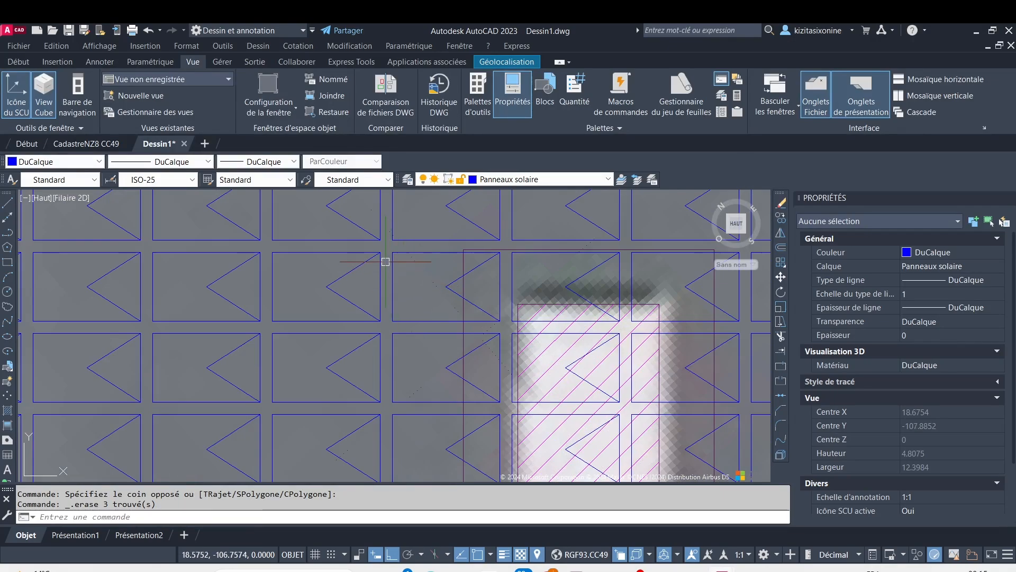
click(385, 245)
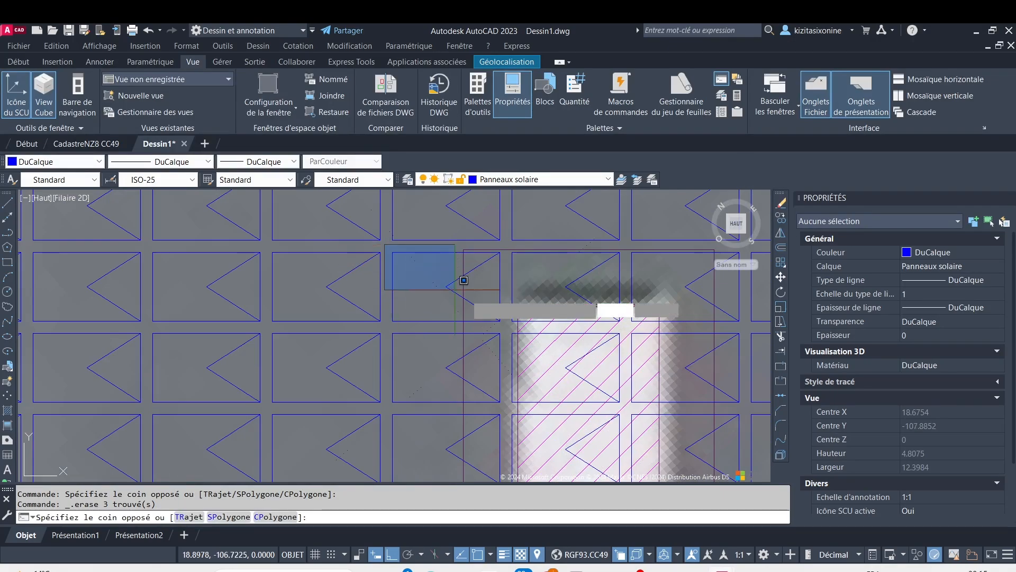
scroll(749, 468, down, 2)
mouse_move(749, 468)
middle_down()
mouse_move(749, 447)
mouse_move(594, 358)
mouse_move(458, 339)
middle_up()
click(749, 446)
key(Delete)
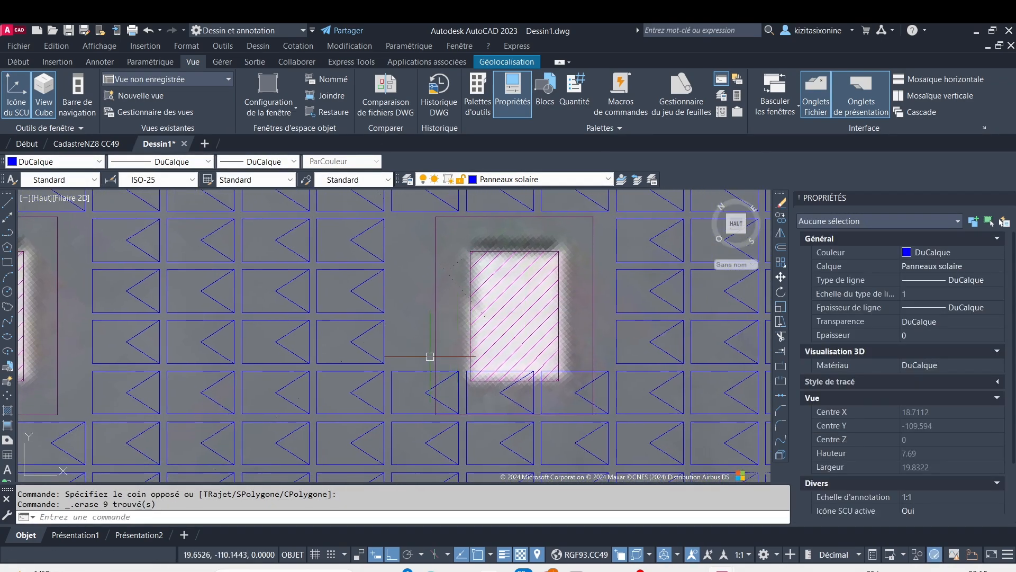
Erase the three remaining solar panels along the lower edge of the middle small opening's clearance outline
click(391, 363)
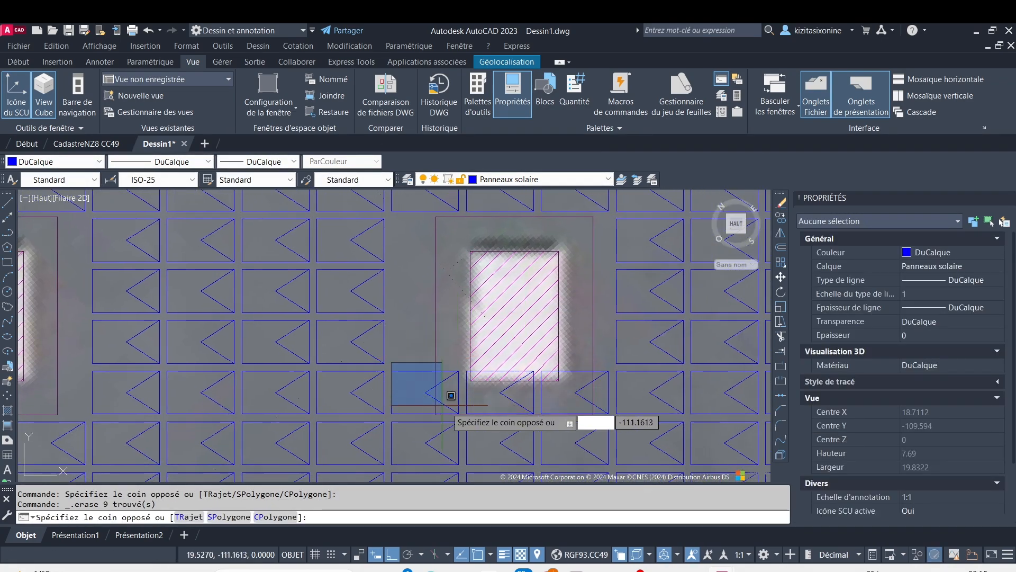
click(672, 410)
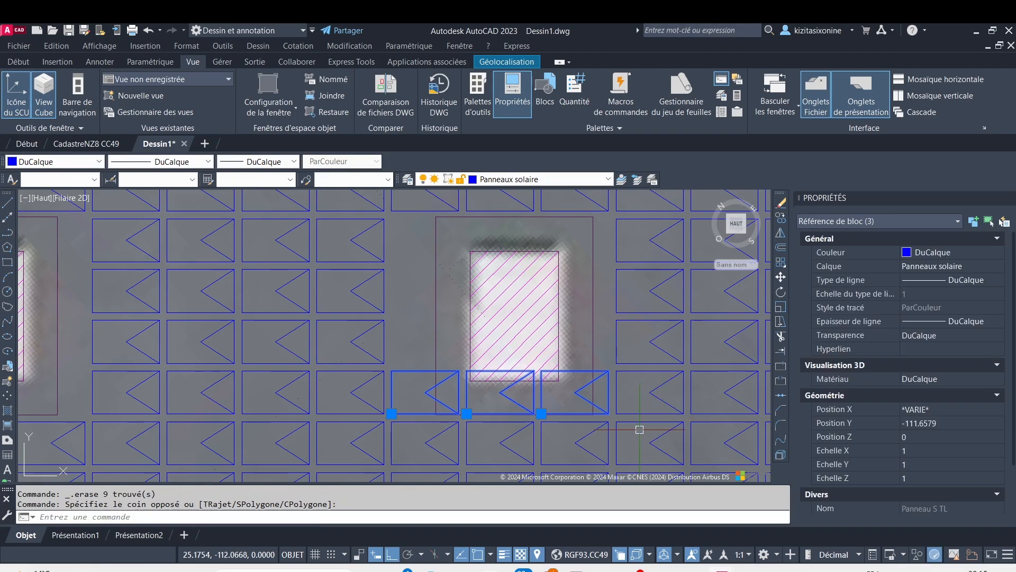
key(Delete)
Erase the 3-by-3 block of solar panels covering the rightmost small opening in the lowest row
scroll(590, 392, down, 6)
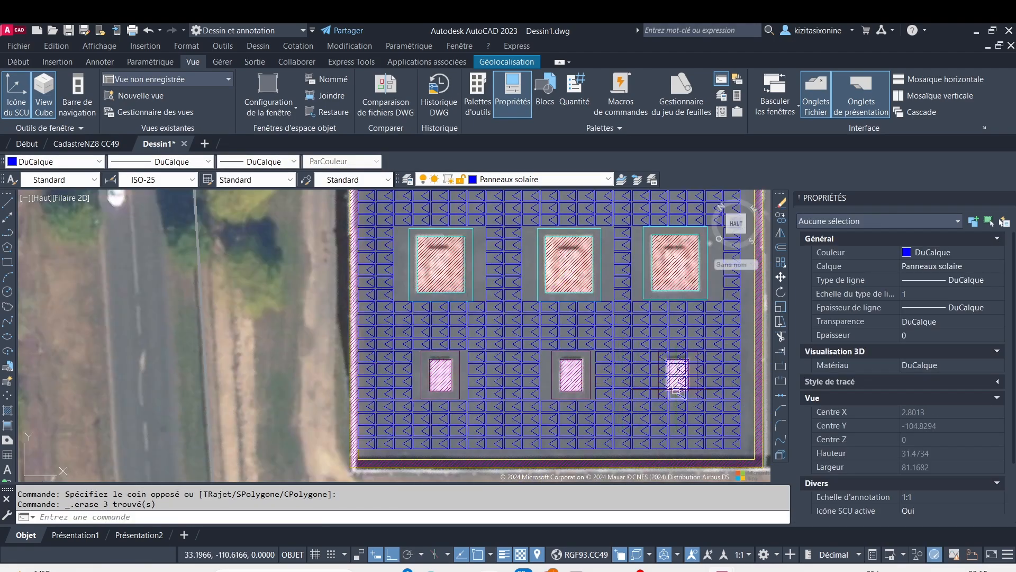
middle_drag(660, 389, 459, 381)
scroll(448, 363, up, 2)
scroll(447, 363, up, 8)
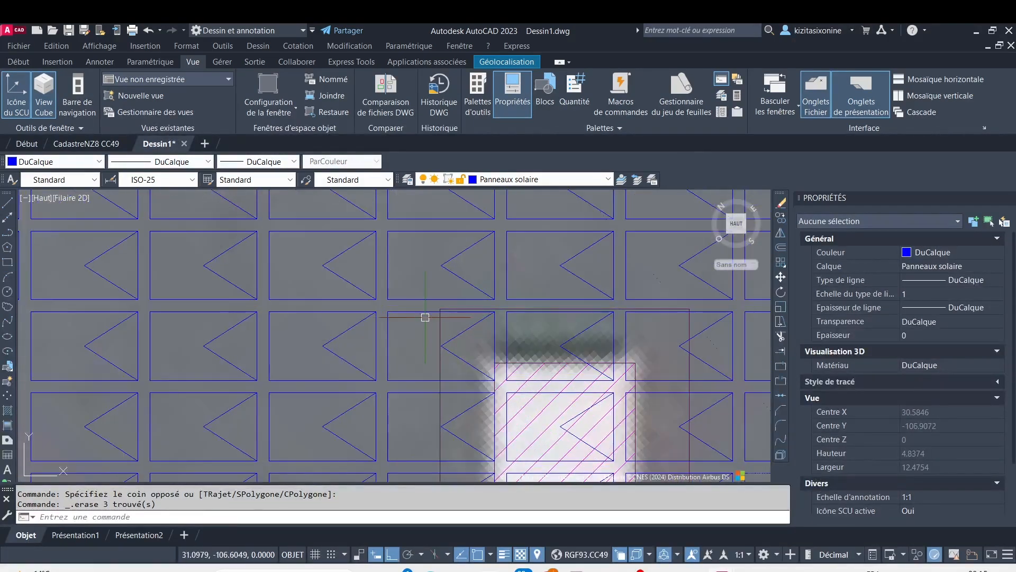
click(390, 308)
scroll(688, 450, down, 4)
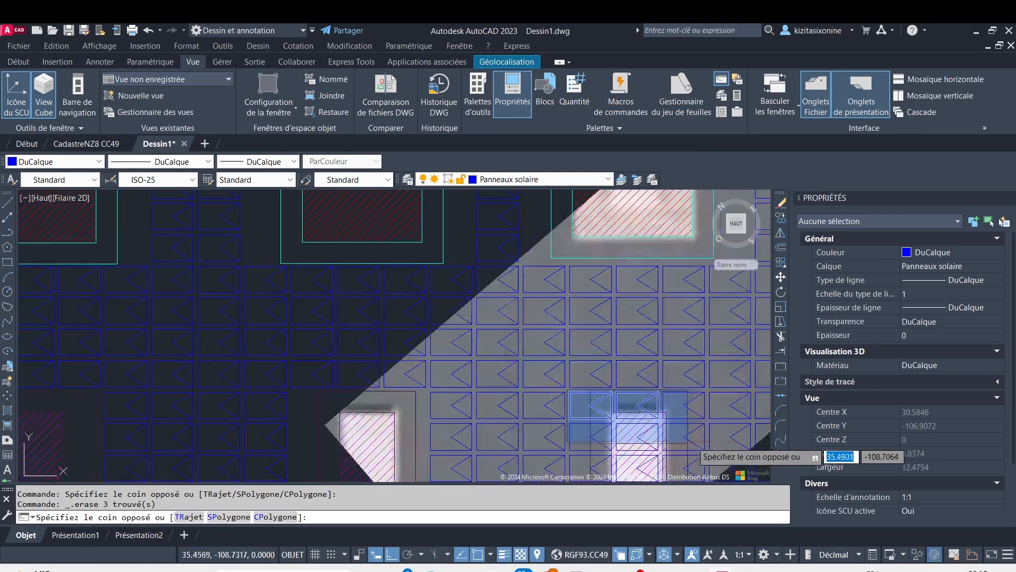
scroll(724, 463, down, 2)
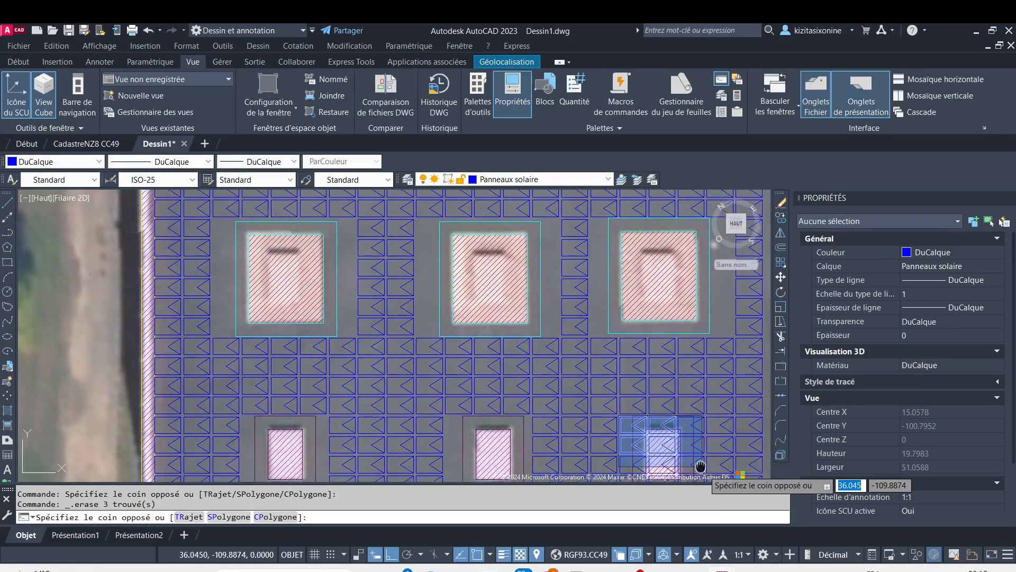
middle_drag(688, 466, 628, 365)
click(629, 364)
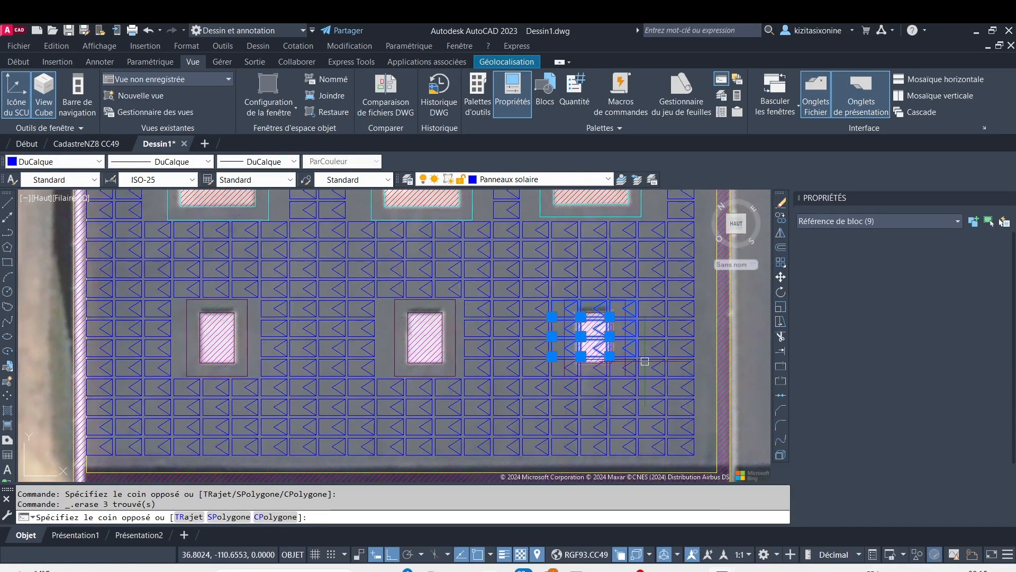
key(Delete)
Erase the three remaining solar panels along the lower edge of the rightmost small opening's clearance outline
scroll(567, 356, up, 4)
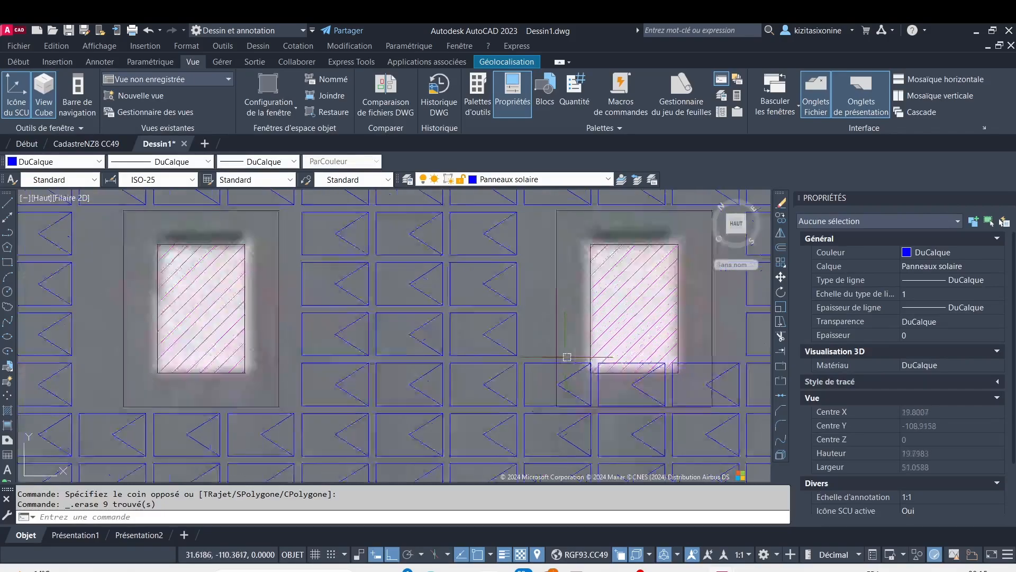
scroll(530, 352, up, 4)
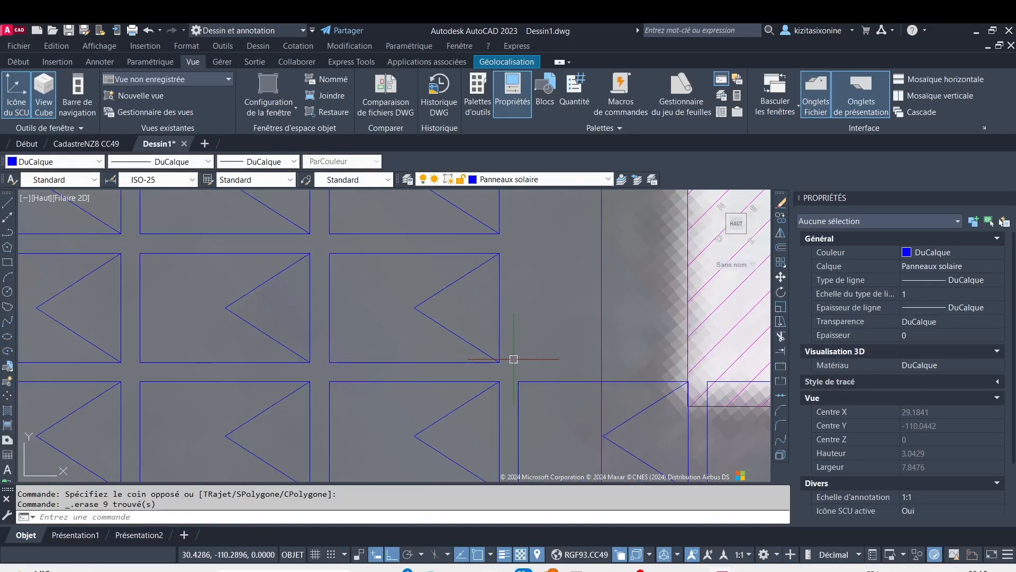
scroll(608, 429, down, 6)
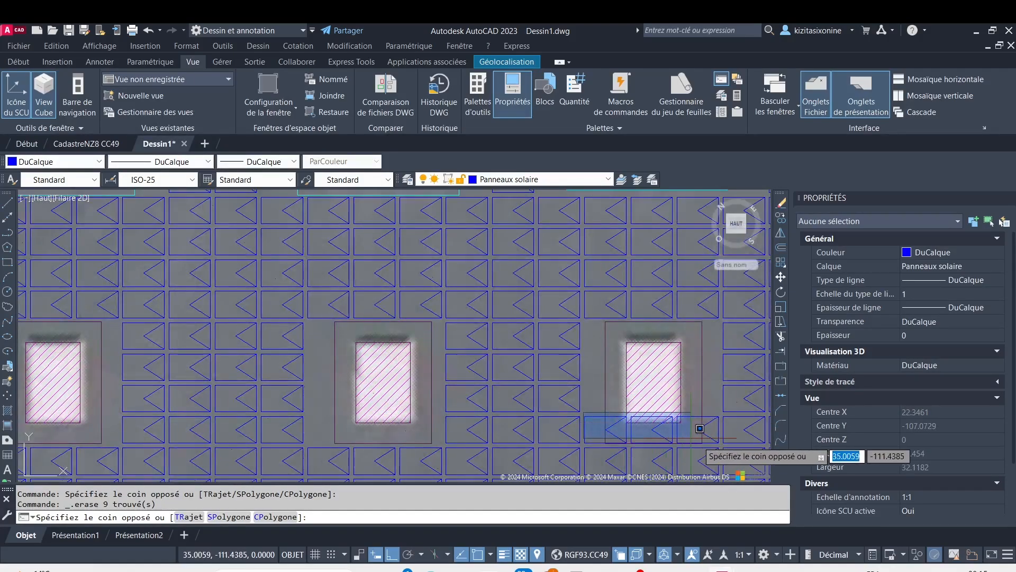
click(733, 450)
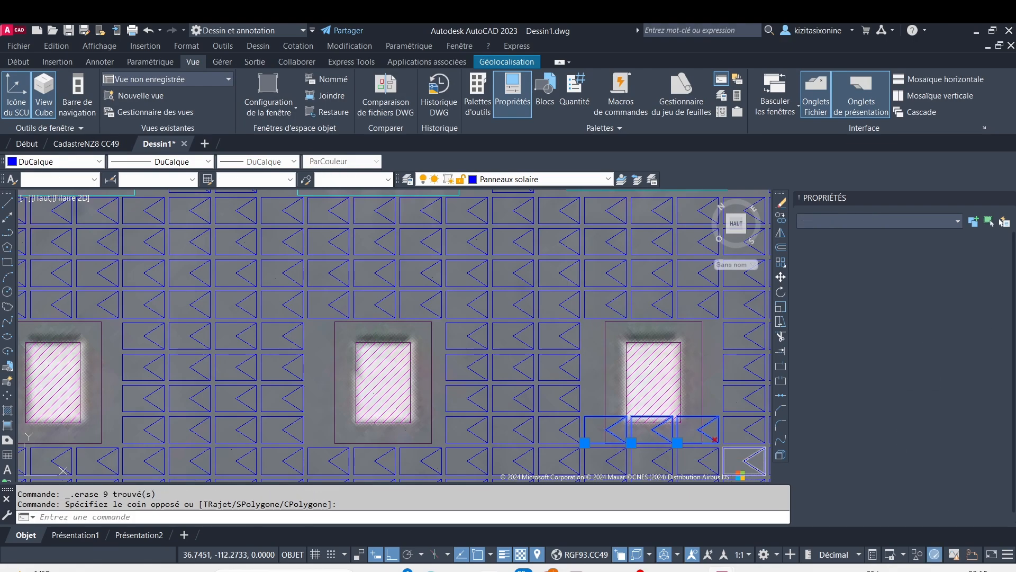
key(Delete)
Erase the top two solar panels of the rightmost column, beside the circular clearance outline at the roof's upper-right corner
scroll(593, 398, down, 6)
scroll(529, 336, up, 2)
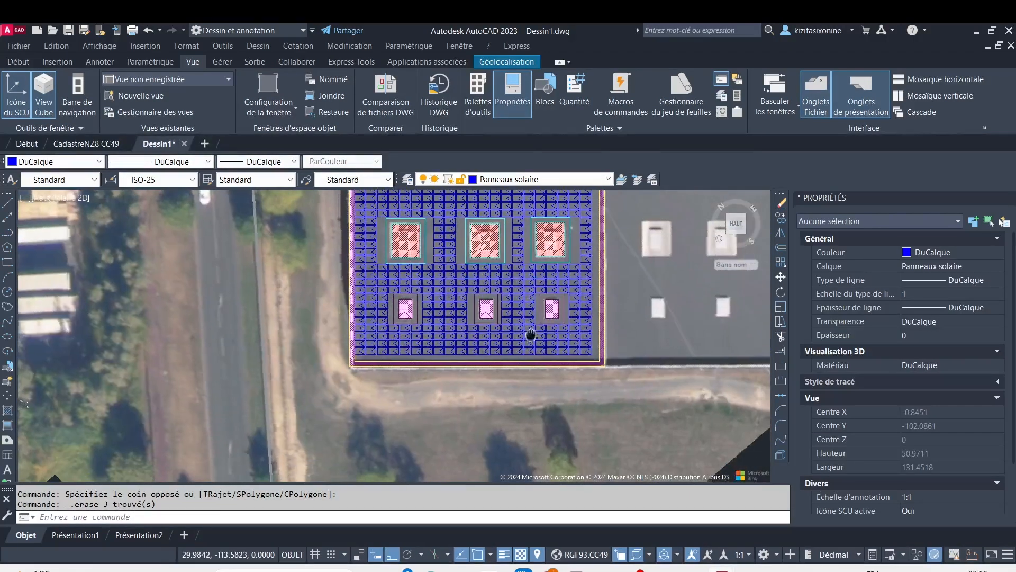
middle_drag(529, 336, 545, 439)
scroll(496, 276, up, 4)
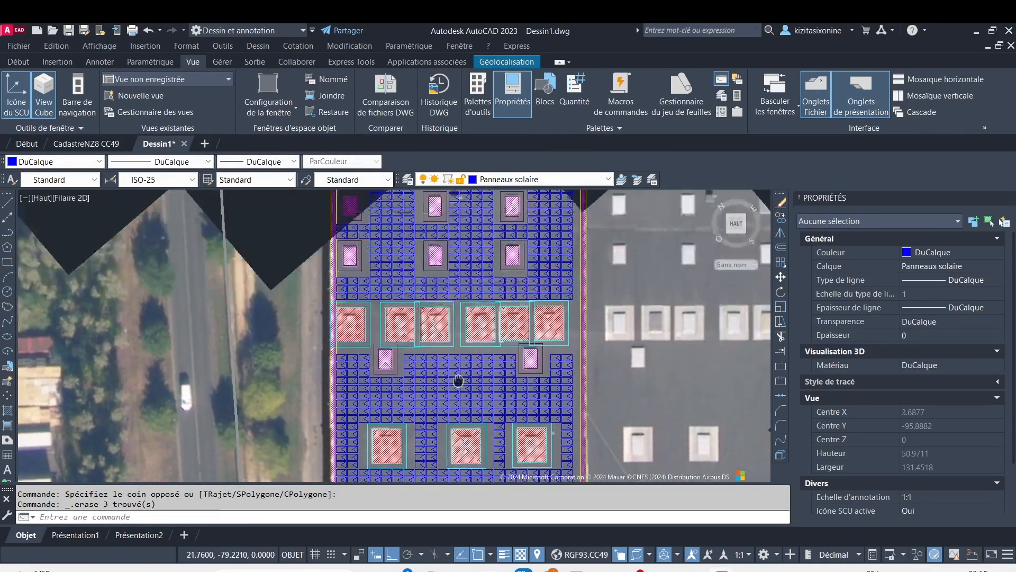
scroll(413, 243, down, 4)
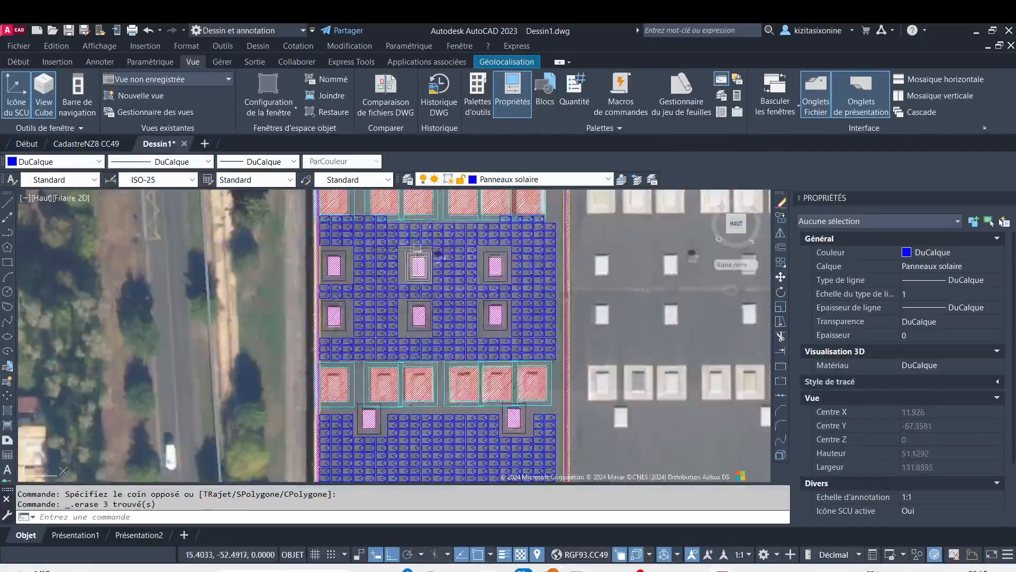
middle_drag(427, 247, 376, 408)
middle_drag(395, 239, 361, 356)
scroll(371, 293, up, 3)
scroll(408, 304, down, 2)
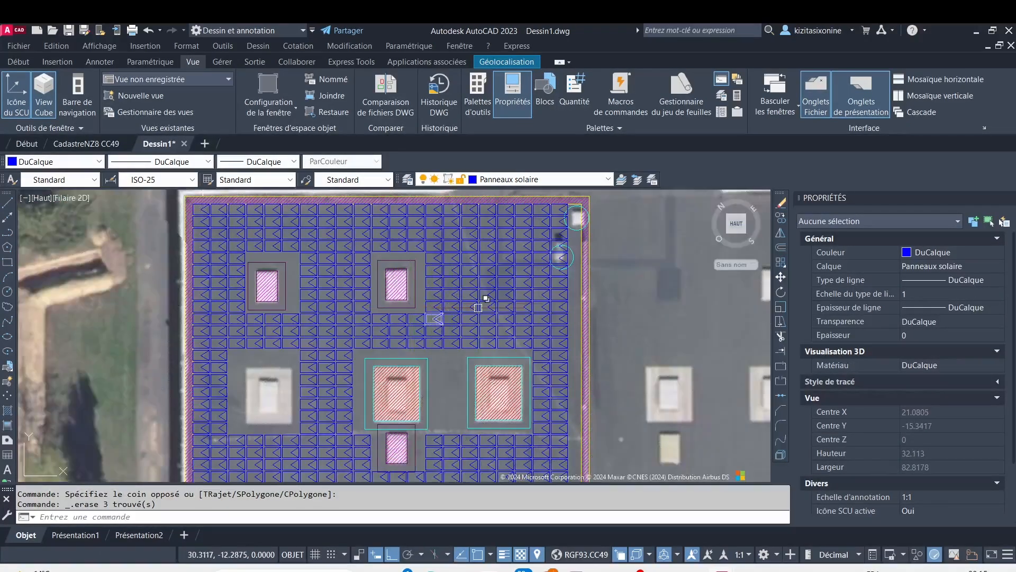
scroll(535, 273, up, 6)
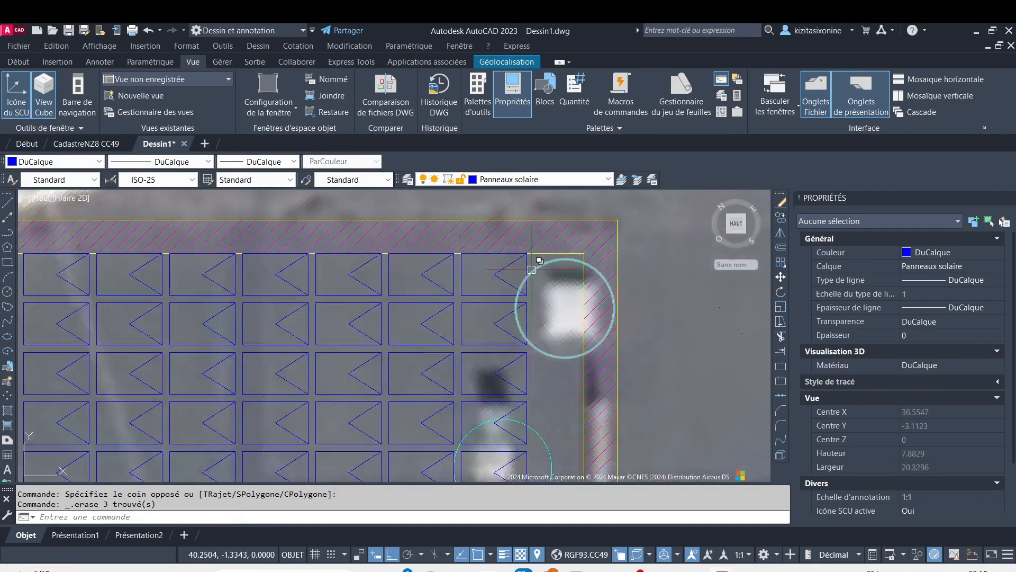
click(507, 263)
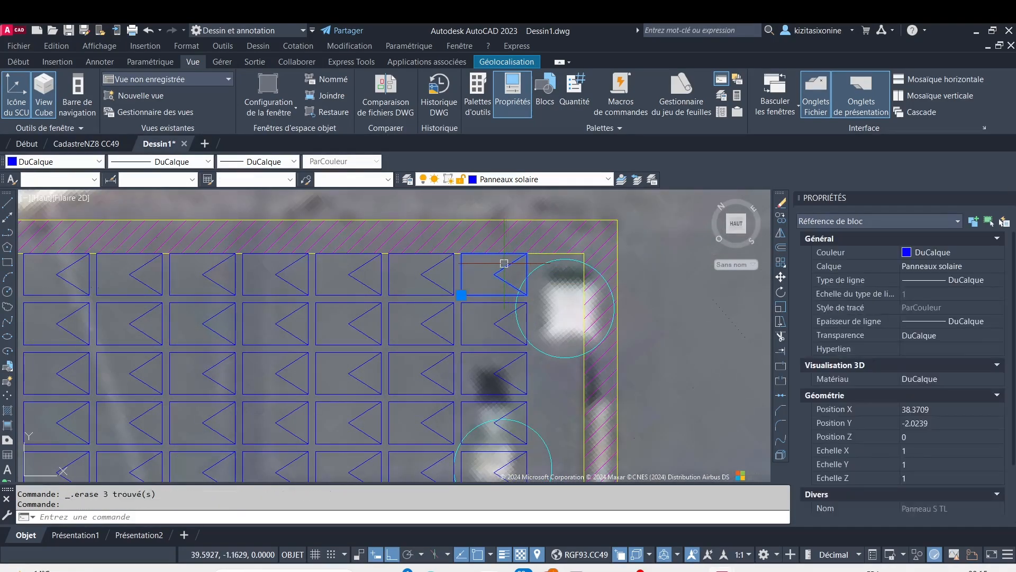
key(Delete)
click(477, 304)
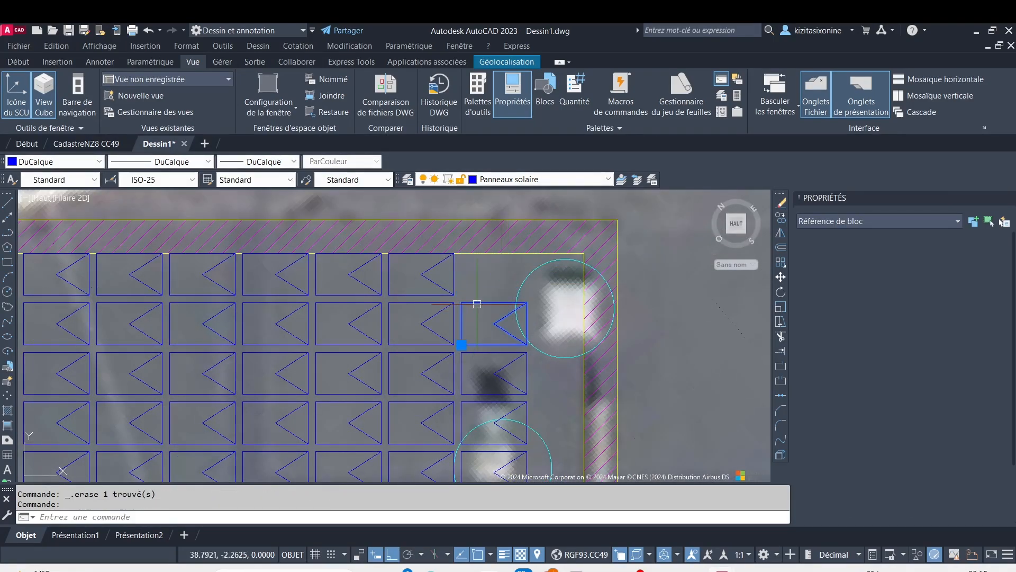
key(Delete)
Erase the next four solar panels of the rightmost column, down to the lower edge of the second circular clearance outline
click(529, 365)
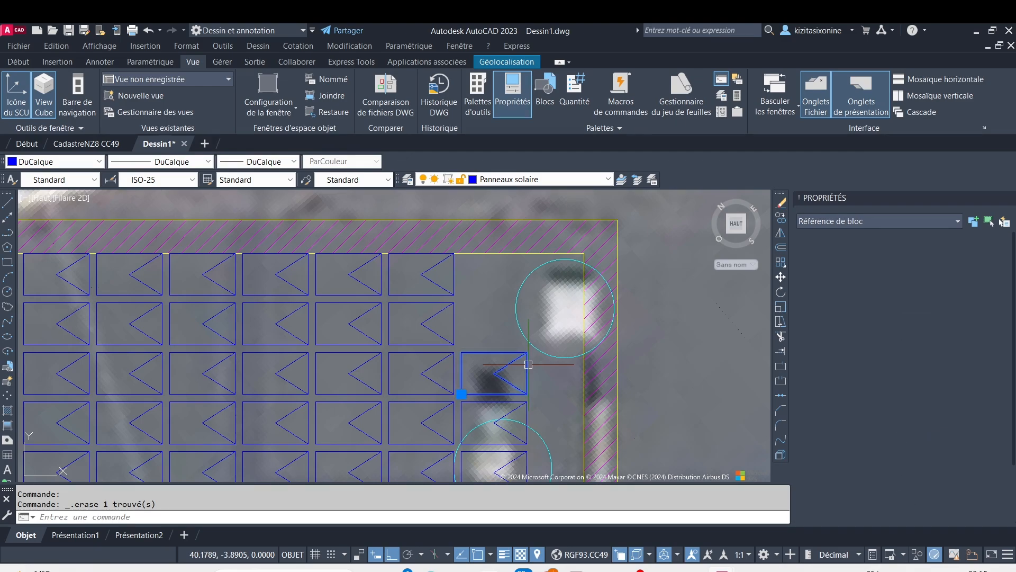
key(Delete)
click(509, 409)
key(Delete)
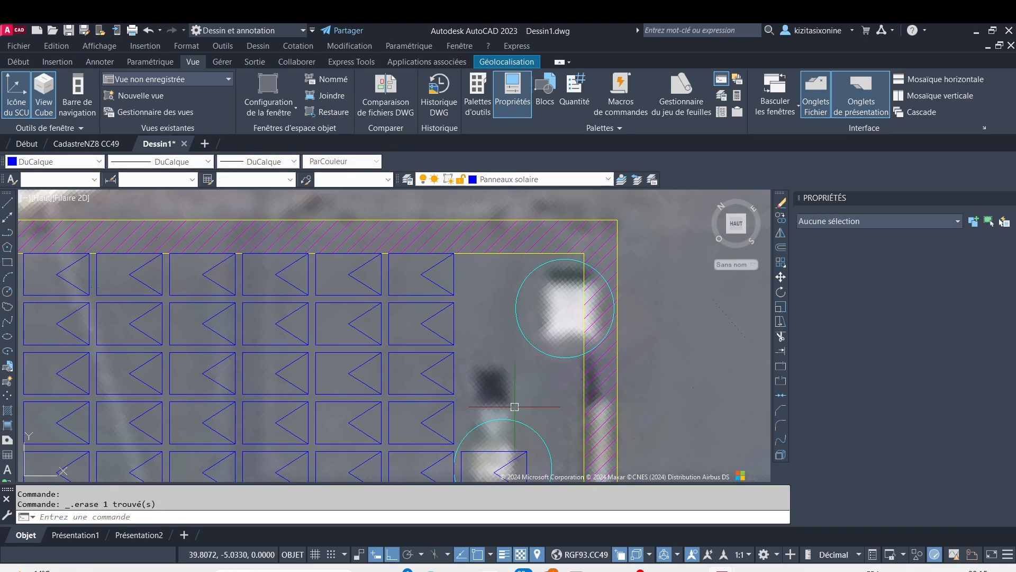
middle_drag(509, 408, 500, 317)
click(507, 354)
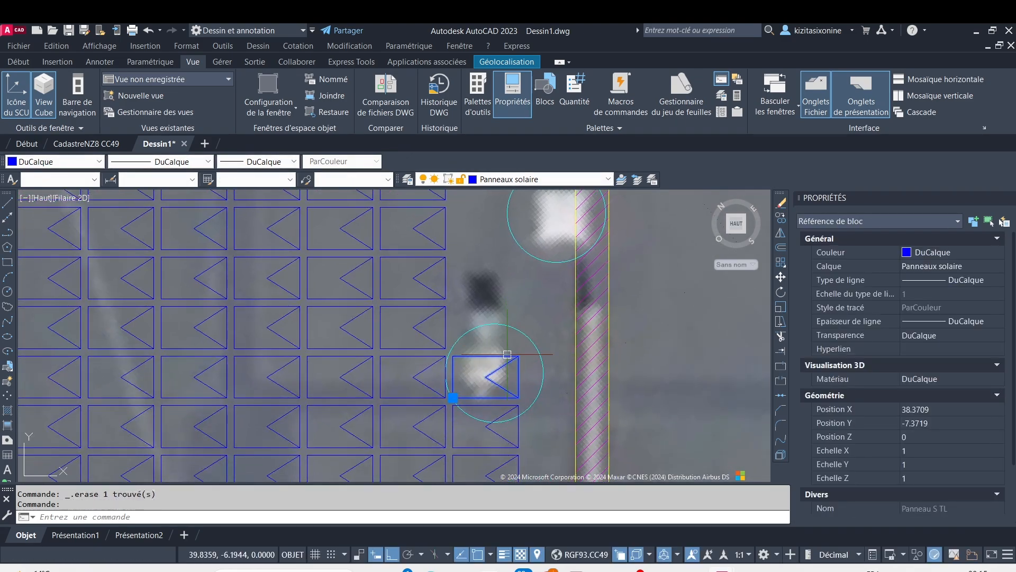
key(Delete)
click(499, 408)
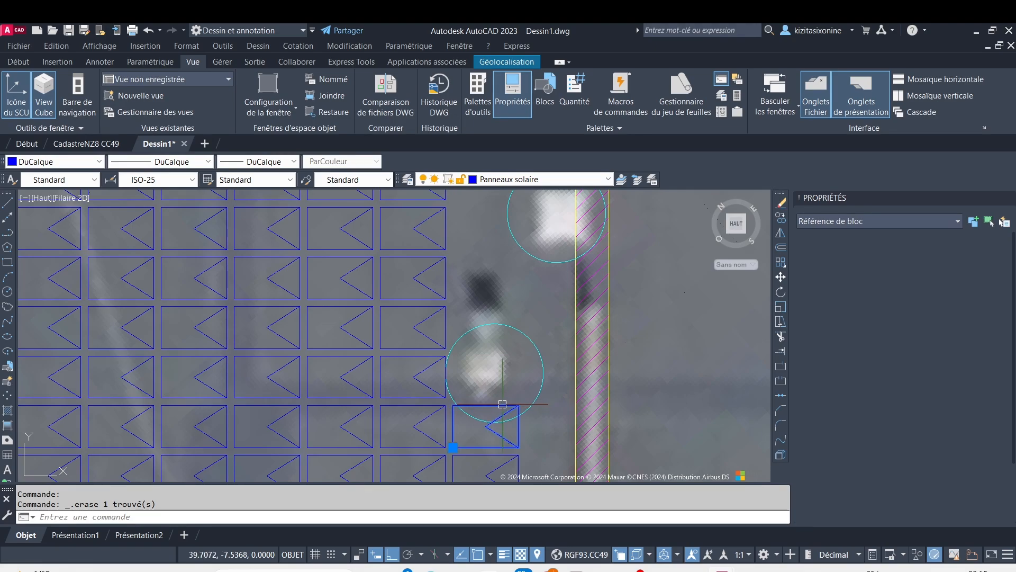
key(Delete)
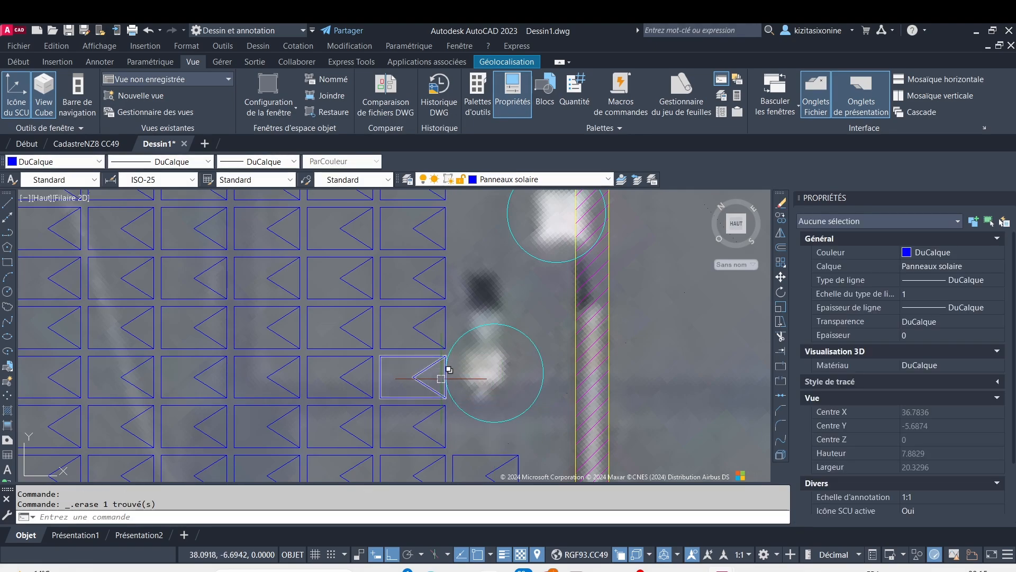
Examine the panel layout around the large and small openings, the circular obstacles and the roof's upper edge
scroll(441, 379, down, 6)
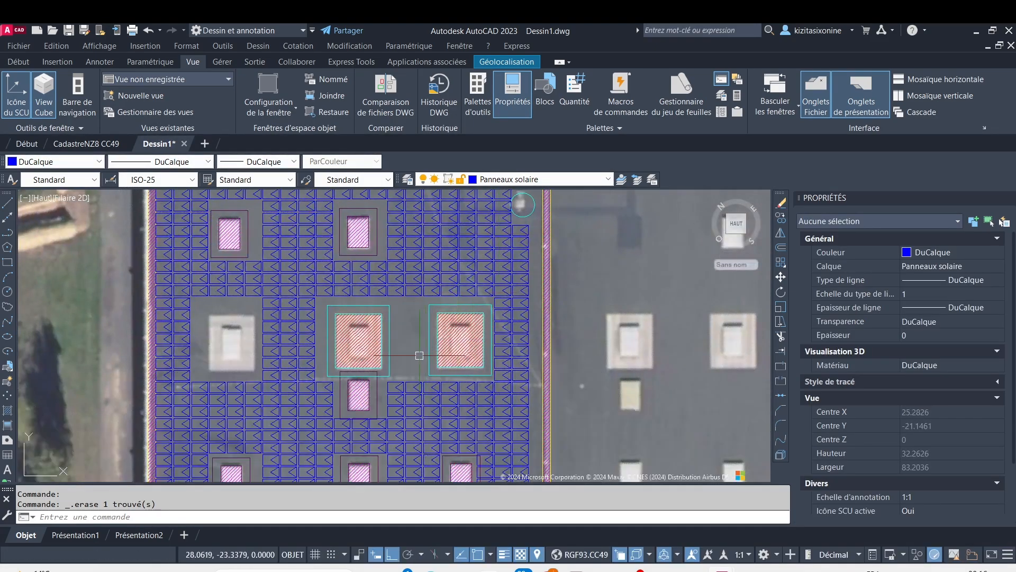
scroll(420, 355, down, 3)
scroll(411, 411, up, 6)
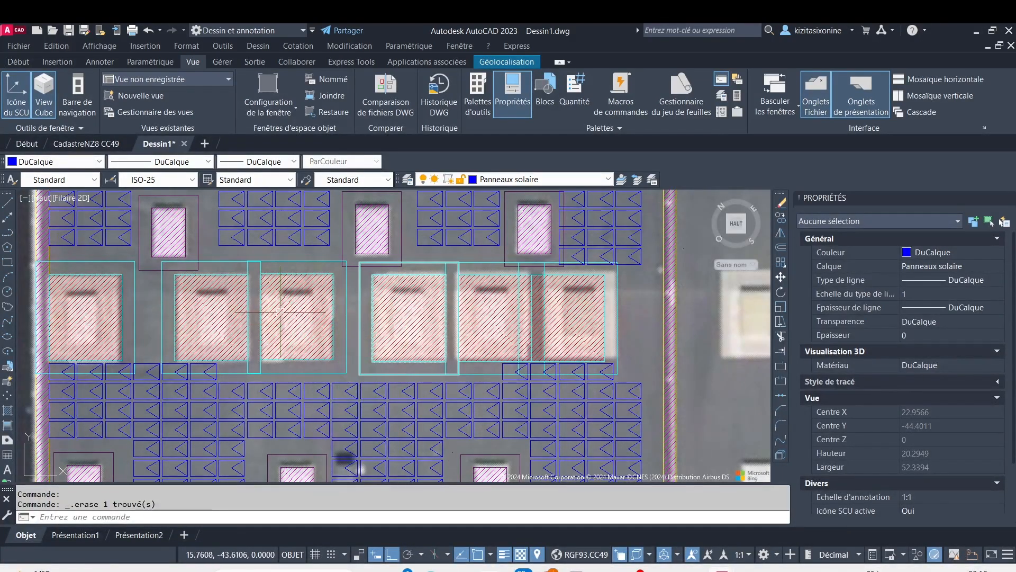
middle_drag(280, 312, 400, 322)
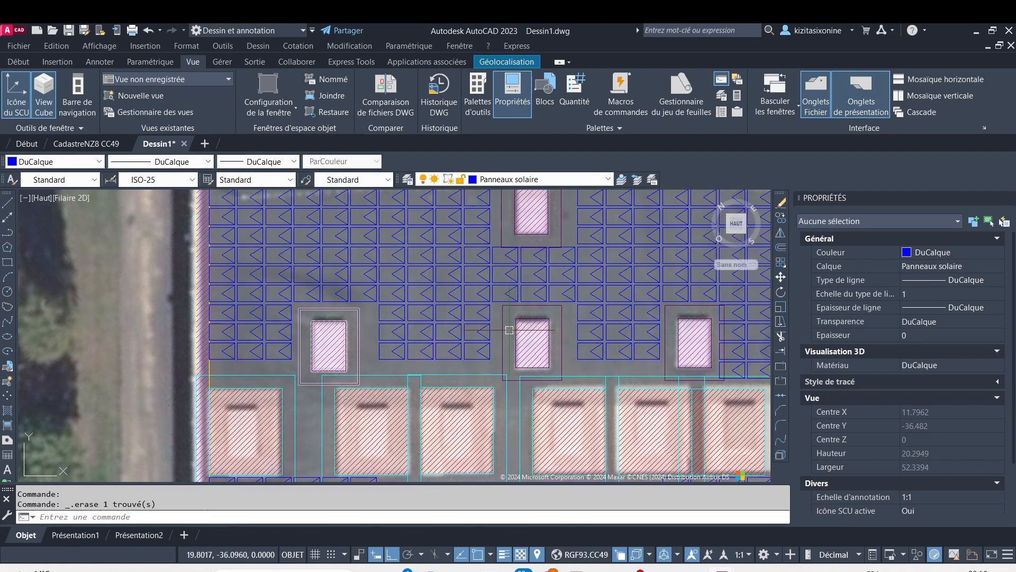
middle_drag(535, 261, 406, 397)
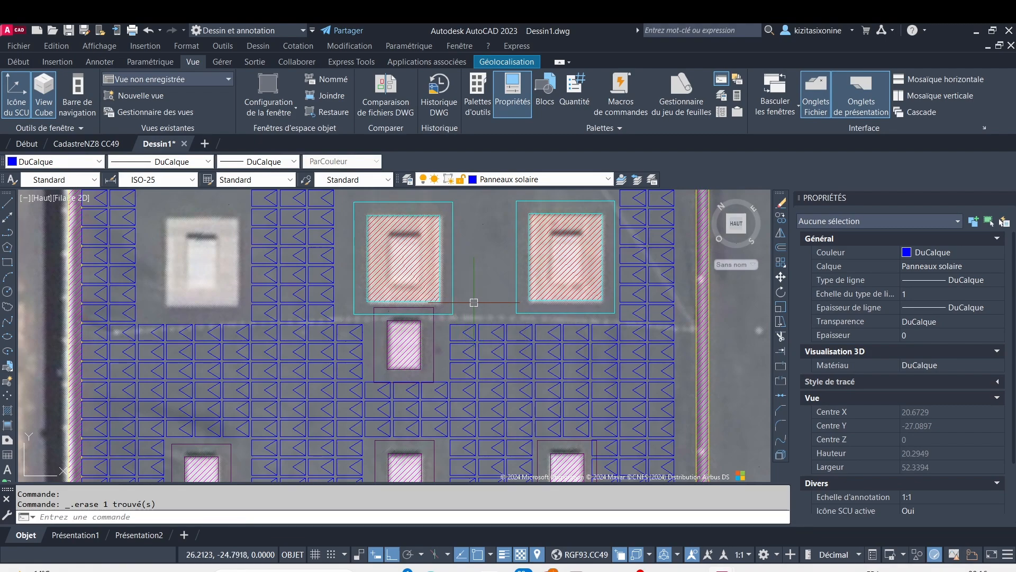
scroll(477, 309, down, 4)
scroll(448, 213, down, 2)
middle_drag(449, 213, 417, 324)
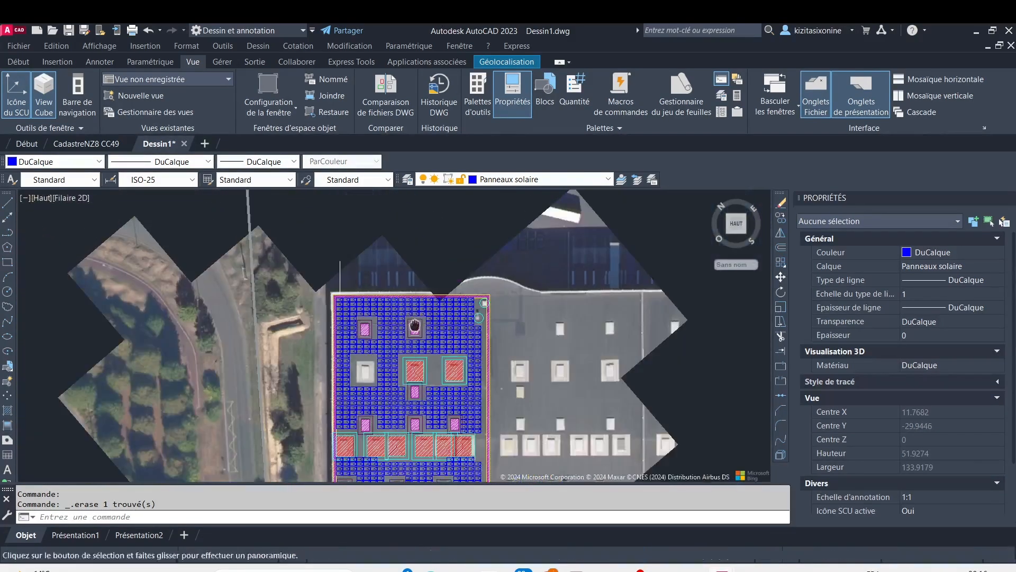
scroll(441, 339, up, 4)
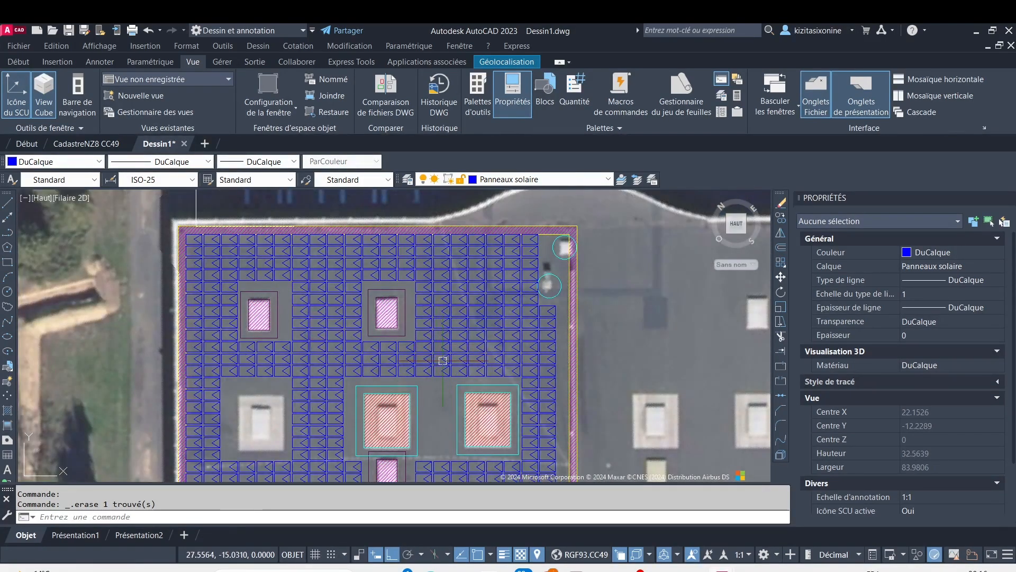
scroll(213, 242, up, 2)
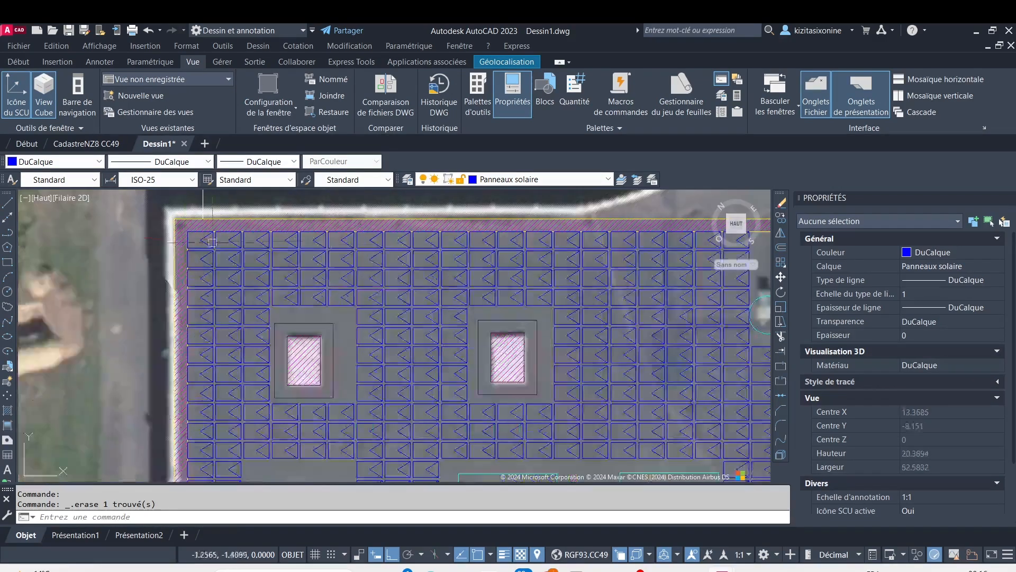
scroll(654, 286, down, 4)
middle_drag(489, 273, 314, 318)
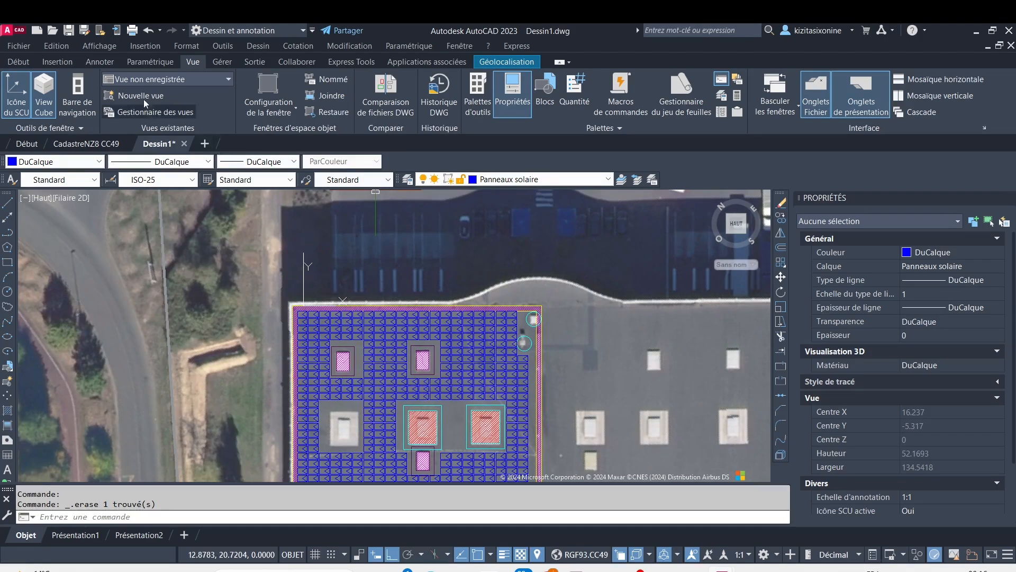
Measure the length of the top row of solar panels with a temporary linear dimension above the roof edge, and erase it
click(20, 61)
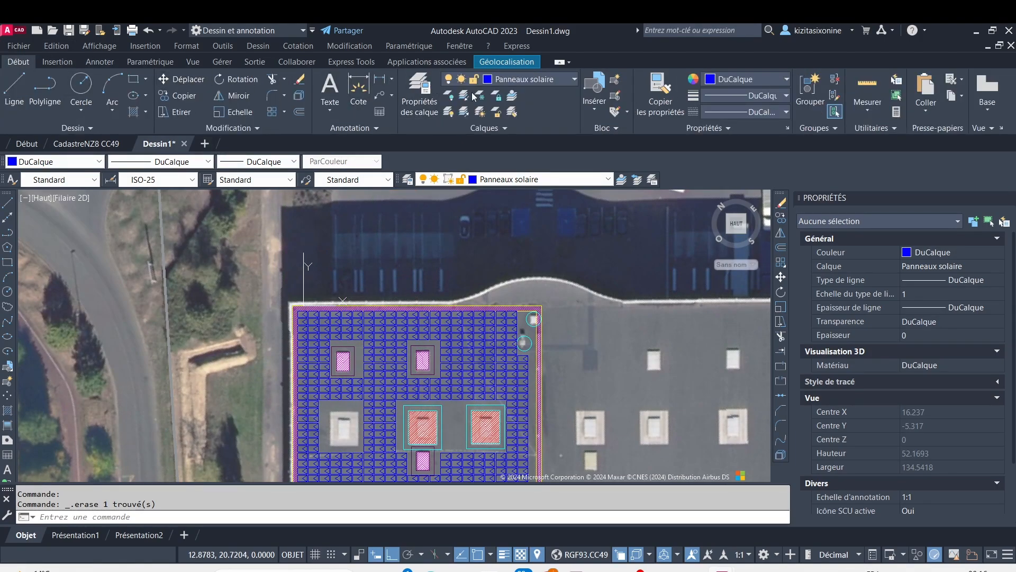
click(389, 79)
scroll(298, 317, up, 5)
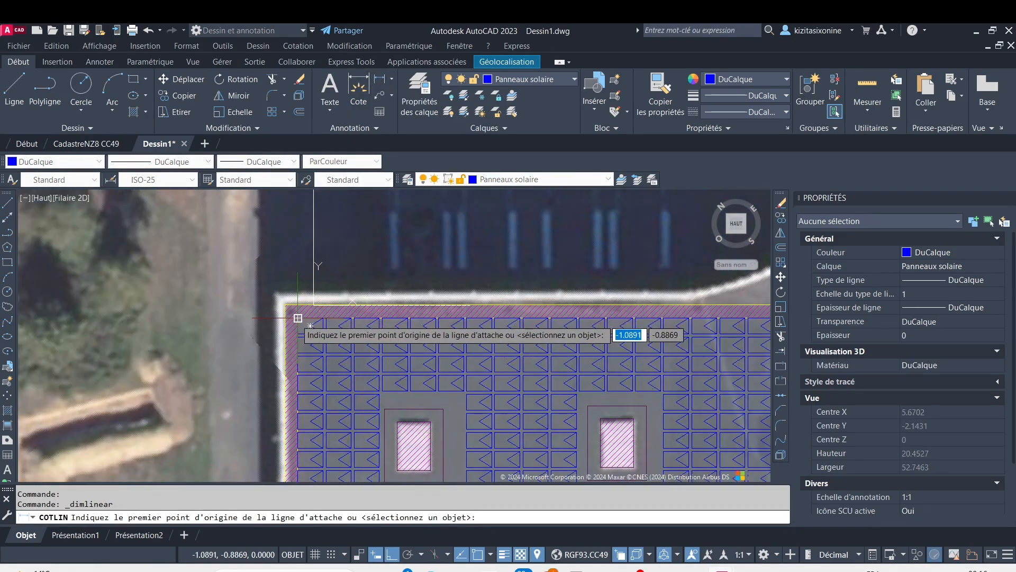
click(298, 317)
scroll(535, 341, down, 2)
middle_drag(545, 342, 182, 395)
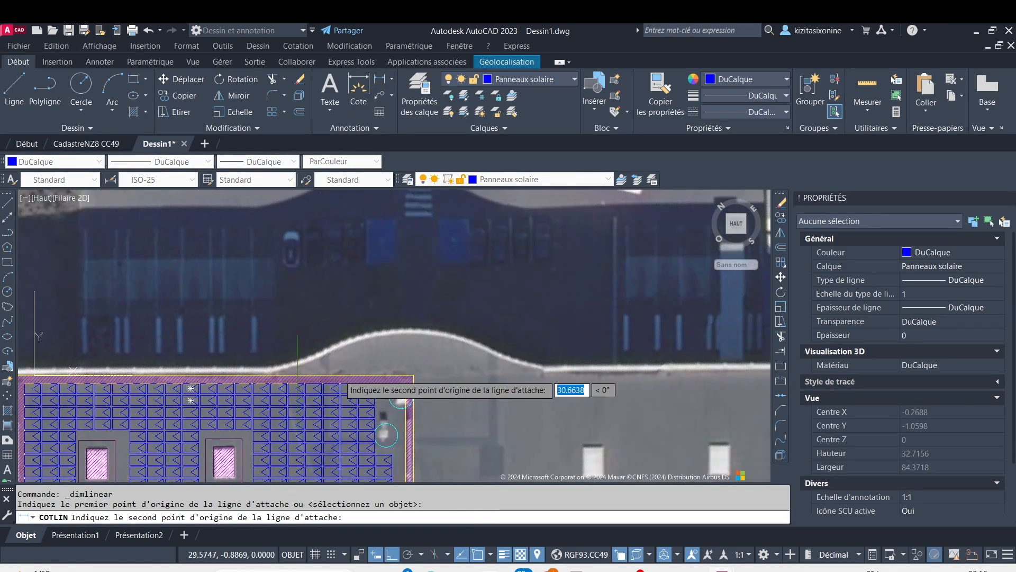
scroll(341, 379, up, 4)
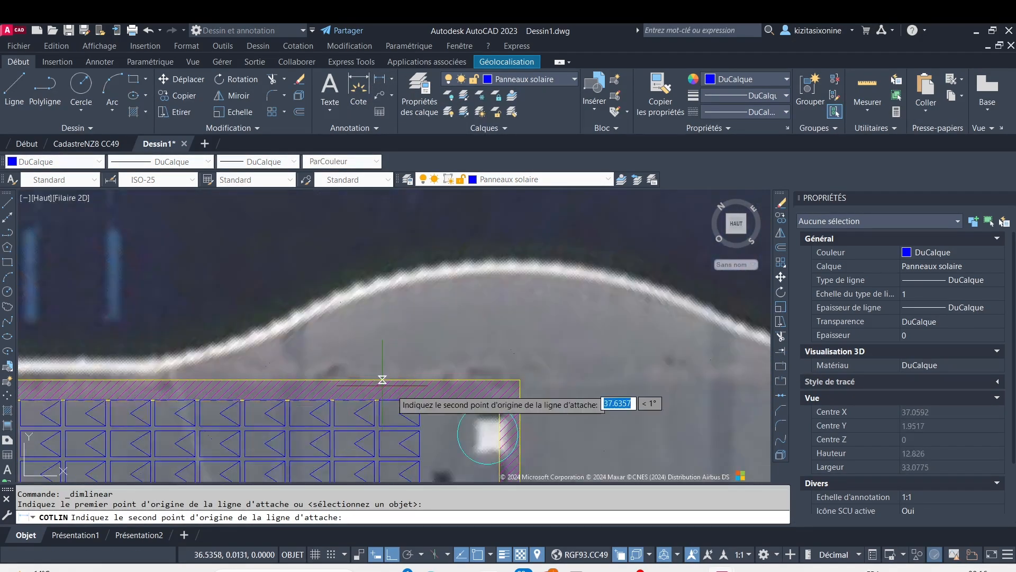
click(419, 400)
scroll(416, 320, down, 4)
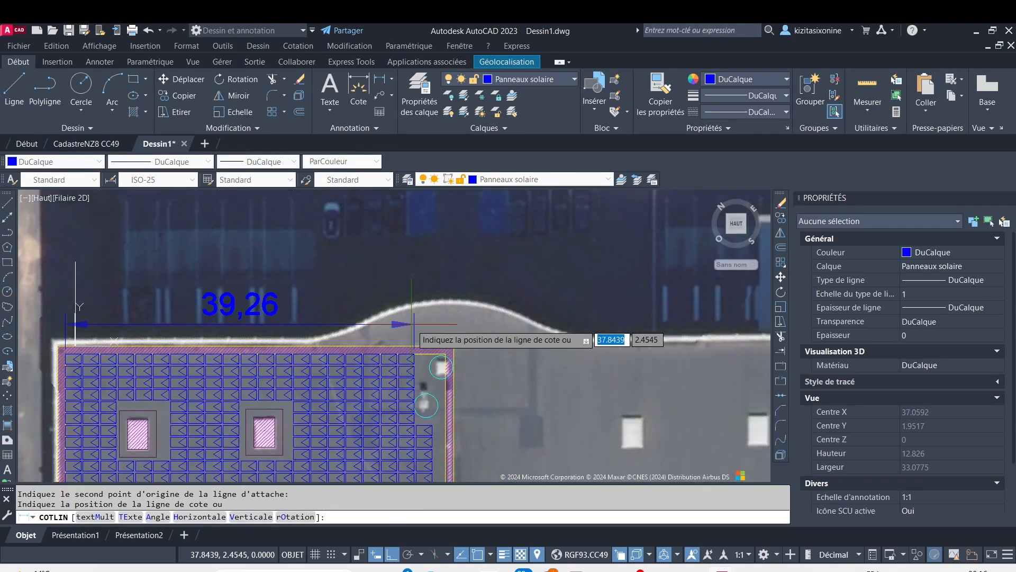
click(413, 318)
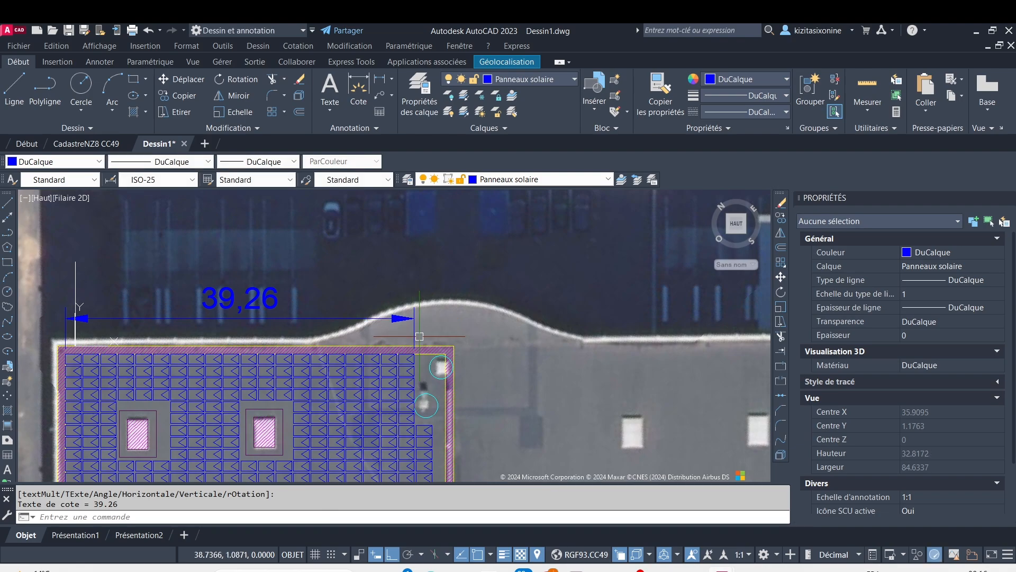
click(343, 317)
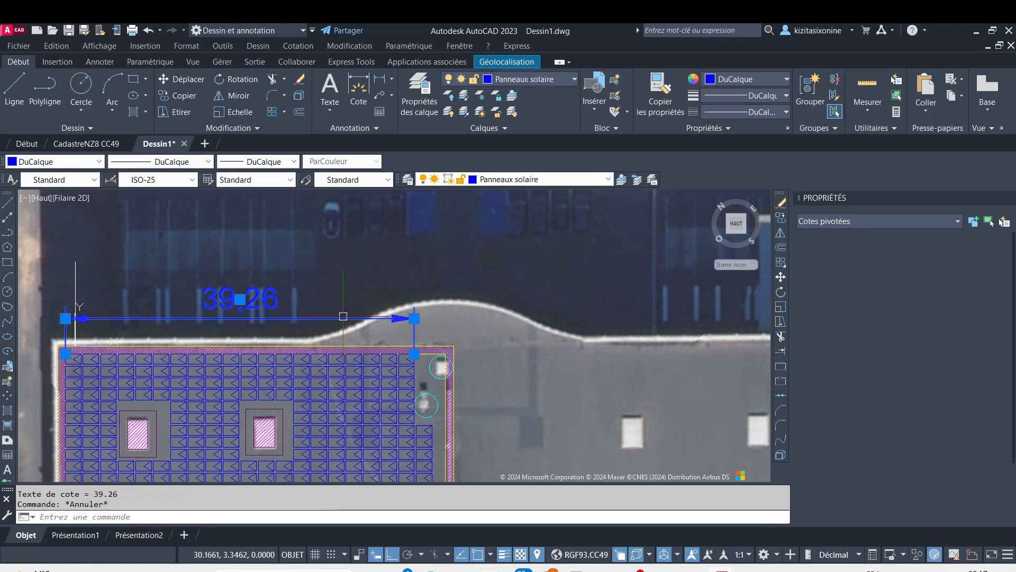
key(Delete)
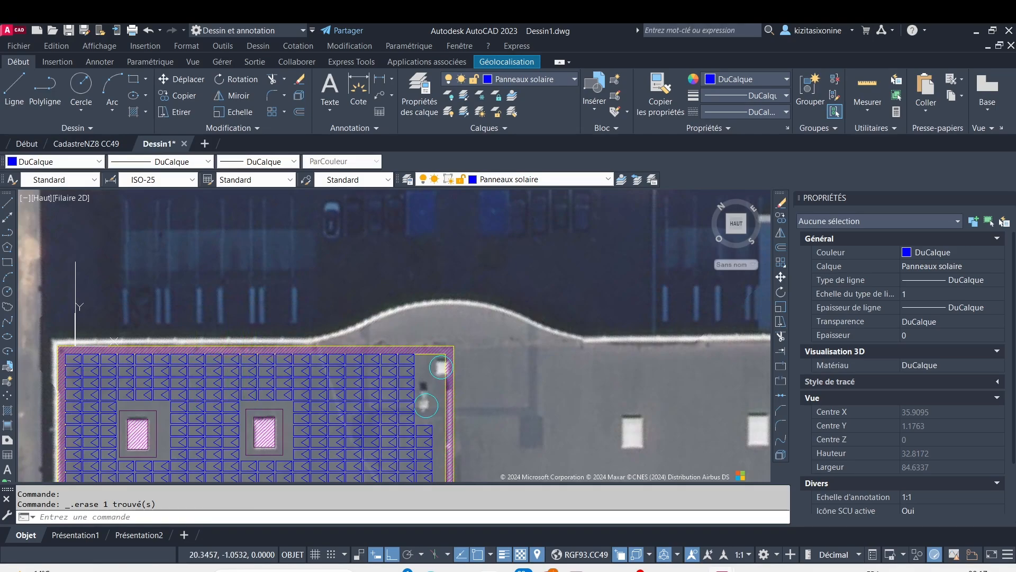
Erase the column of four solar panels between the roof's upper edge and the right-hand small opening of the uppermost row
mouse_move(266, 359)
middle_down()
mouse_move(350, 285)
mouse_move(371, 284)
middle_up()
click(370, 284)
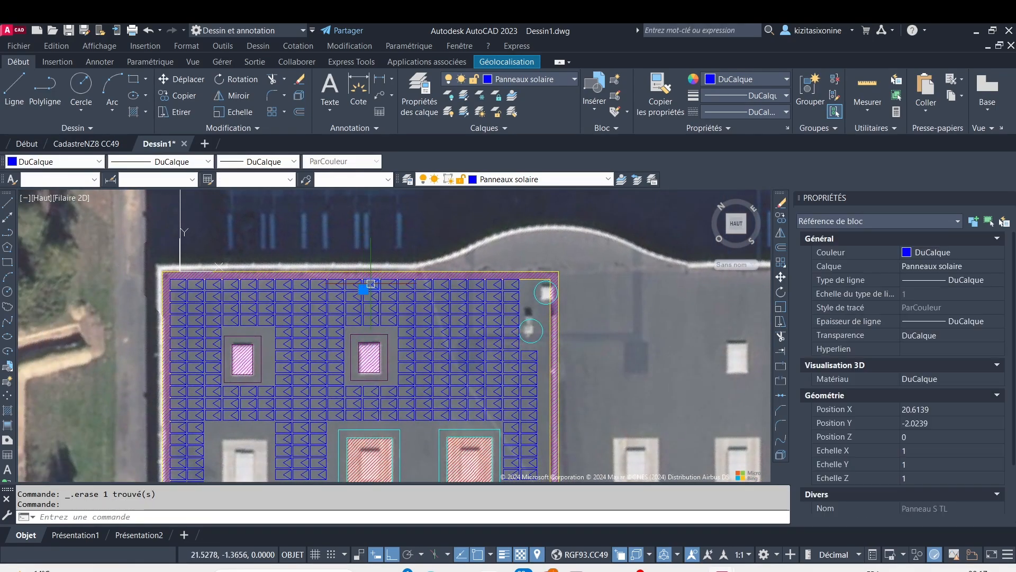
key(Delete)
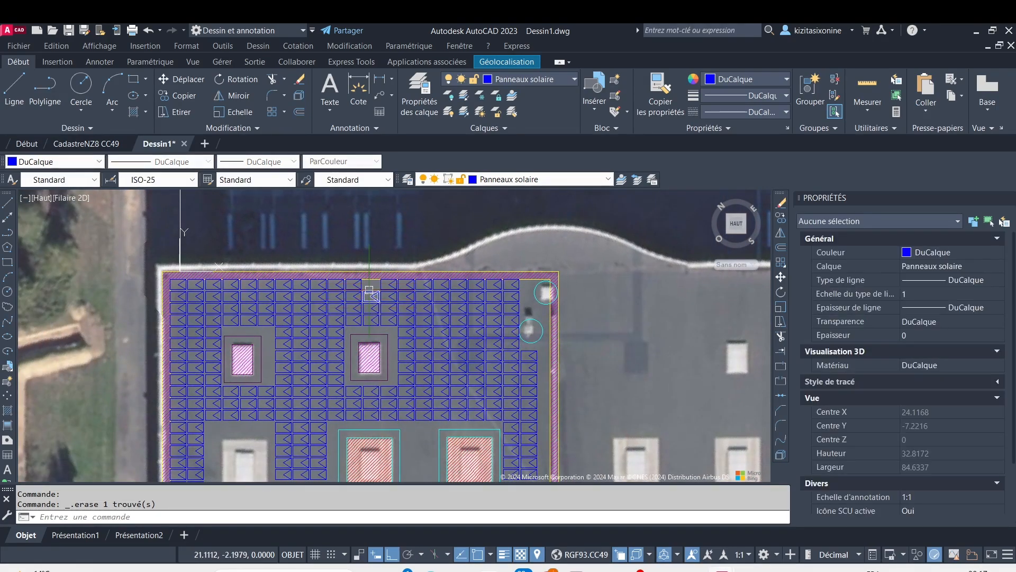
click(369, 290)
key(Delete)
click(370, 309)
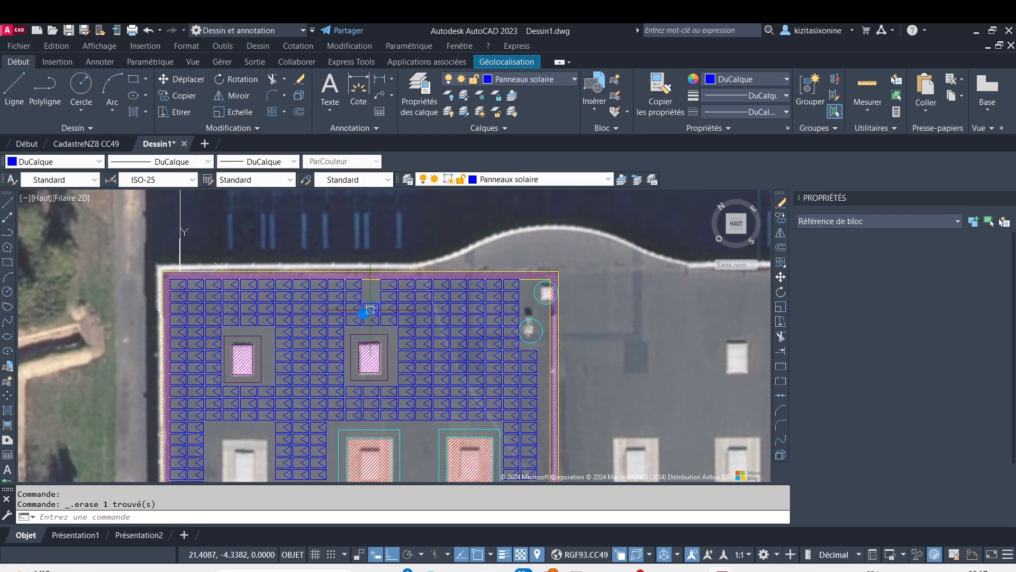
key(Delete)
click(372, 320)
key(Delete)
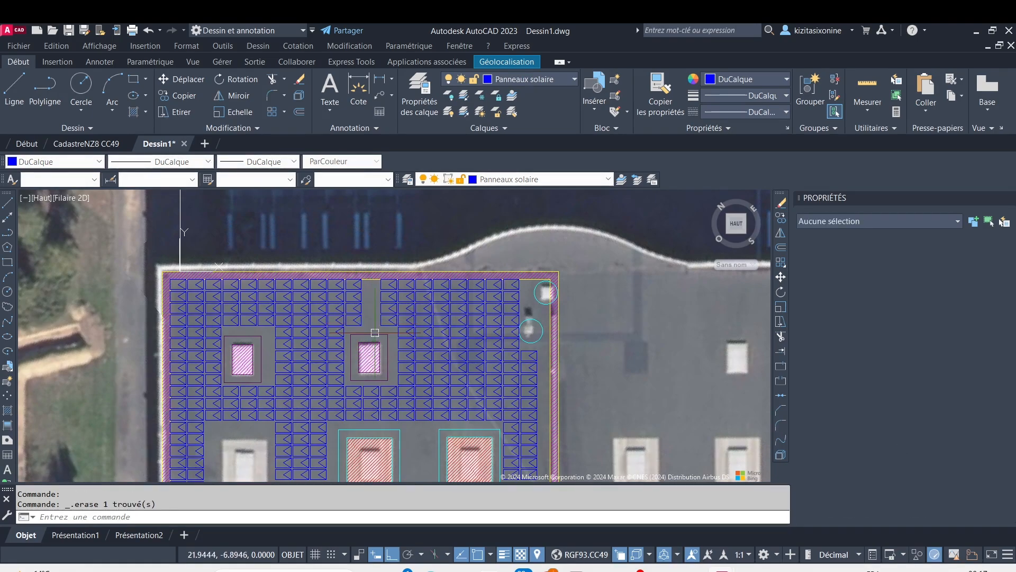
Undo the panel erasures above the right-hand small opening of the uppermost row
middle_drag(394, 359, 405, 316)
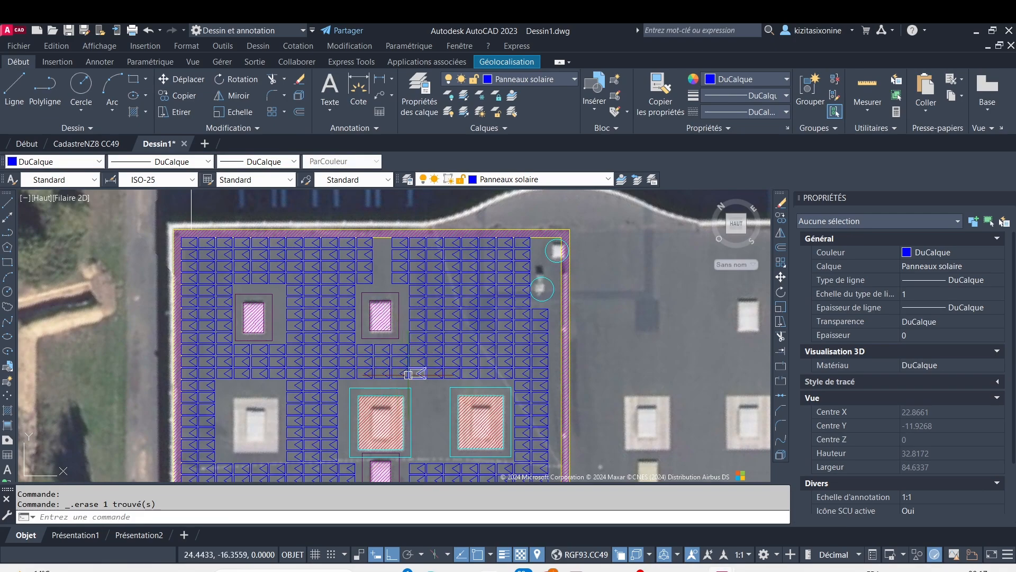
mouse_move(381, 366)
middle_down()
mouse_move(404, 318)
mouse_move(403, 337)
middle_up()
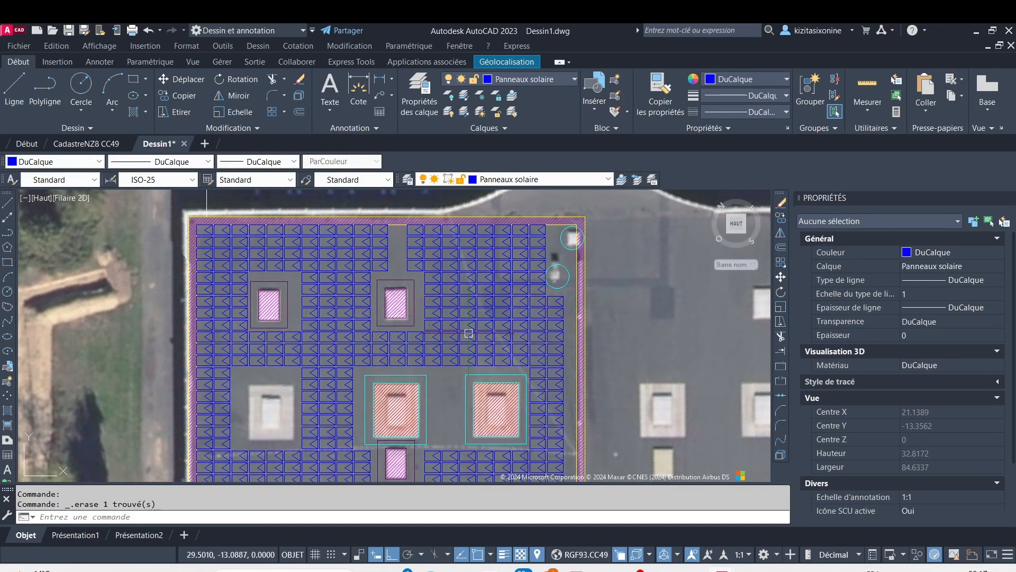
key(ctrl+z)
key(ctrl+z)
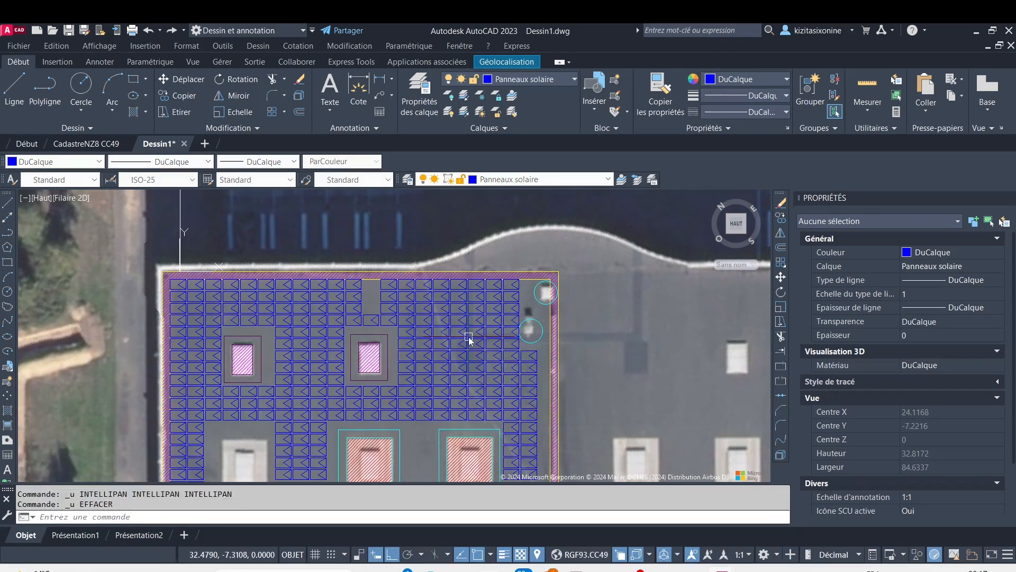
key(ctrl+z)
Erase the middle column of three solar panels between the uppermost row's right-hand small opening and the large hatched opening below it
mouse_move(458, 344)
middle_down()
mouse_move(465, 306)
mouse_move(420, 318)
middle_up()
scroll(419, 324, up, 4)
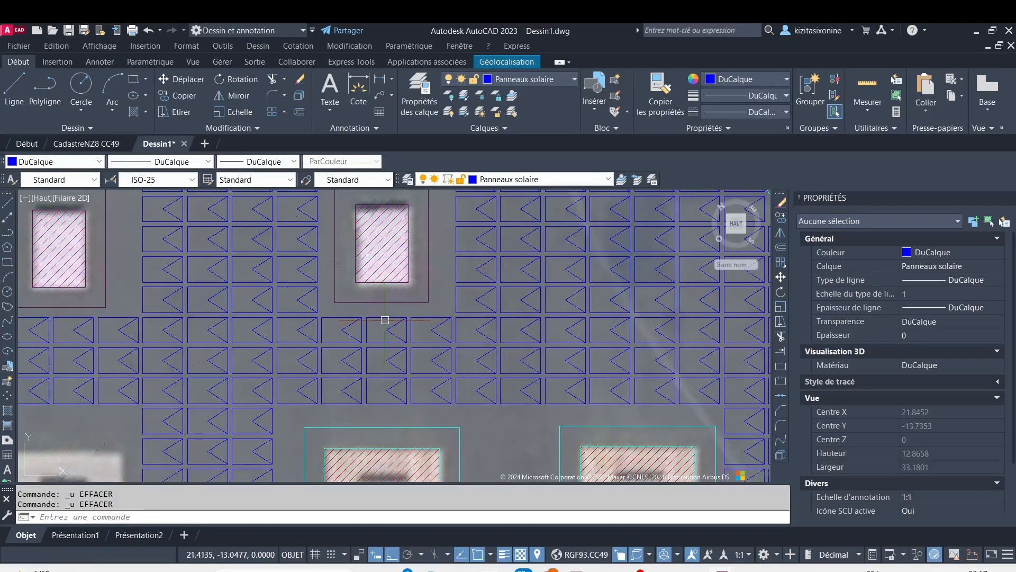
click(385, 320)
key(Delete)
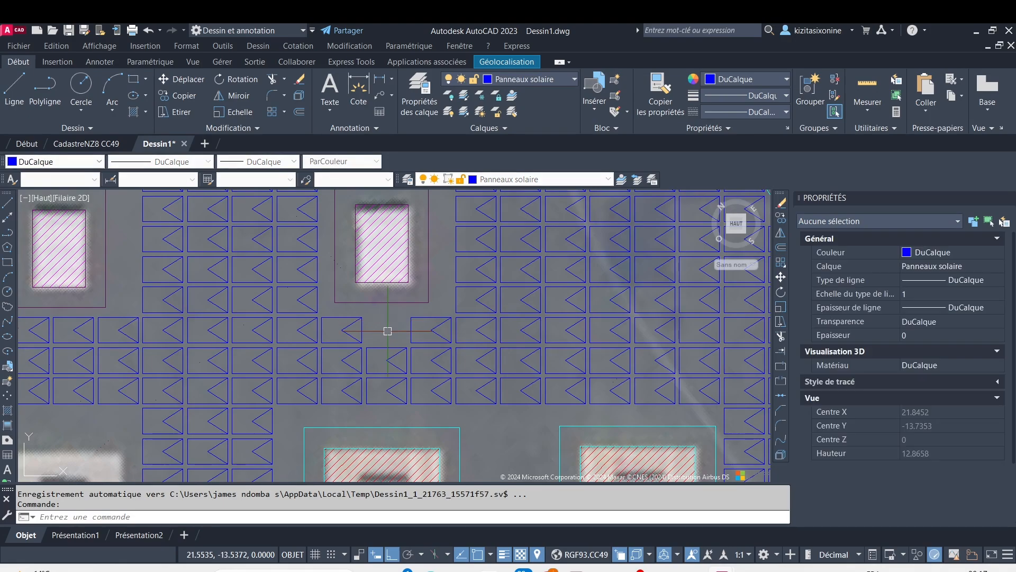
click(390, 349)
key(Delete)
click(390, 379)
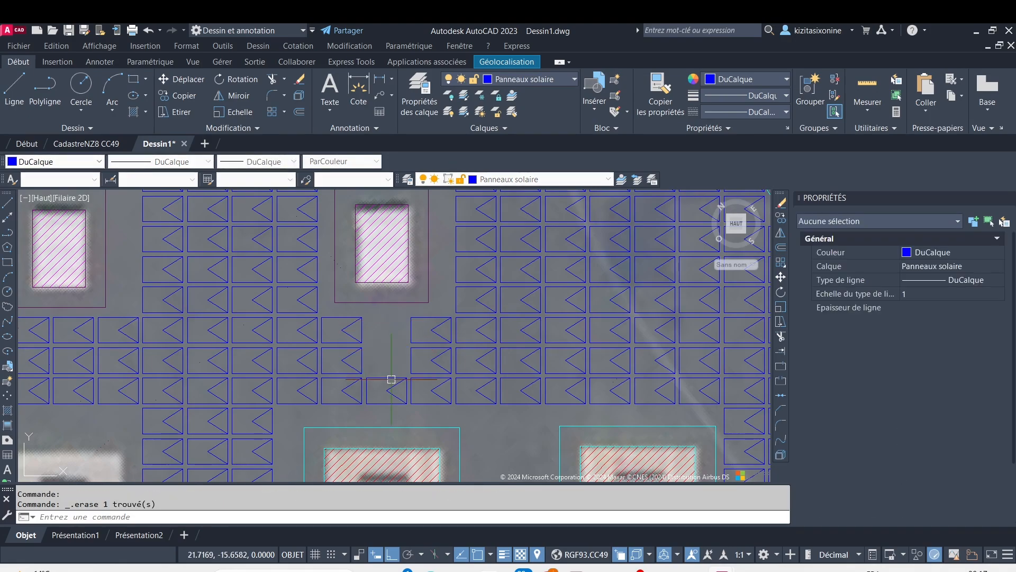
key(Delete)
Erase the adjoining three solar panels to the right of the cleared column between the small and large openings
click(435, 318)
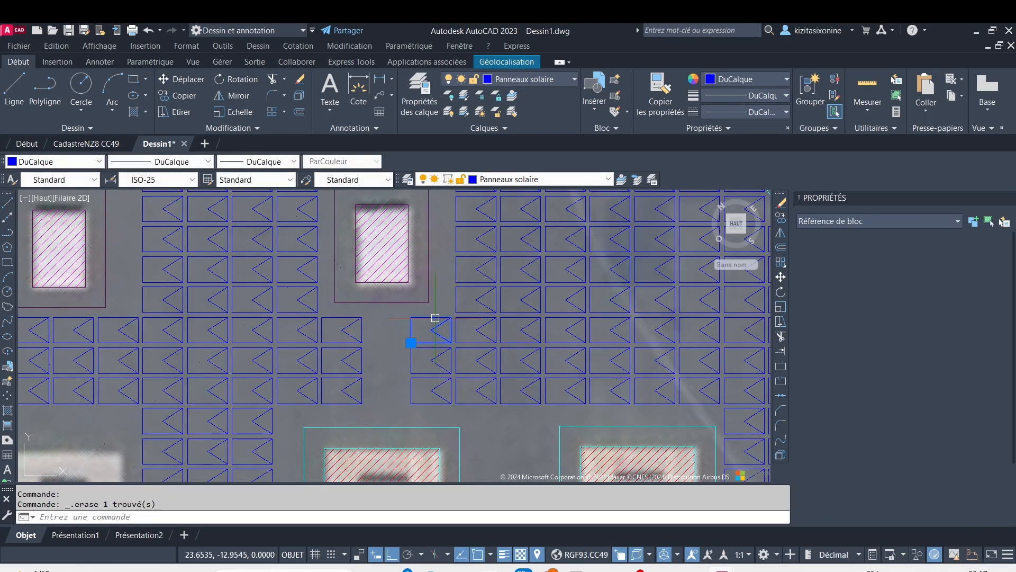
key(Delete)
click(435, 345)
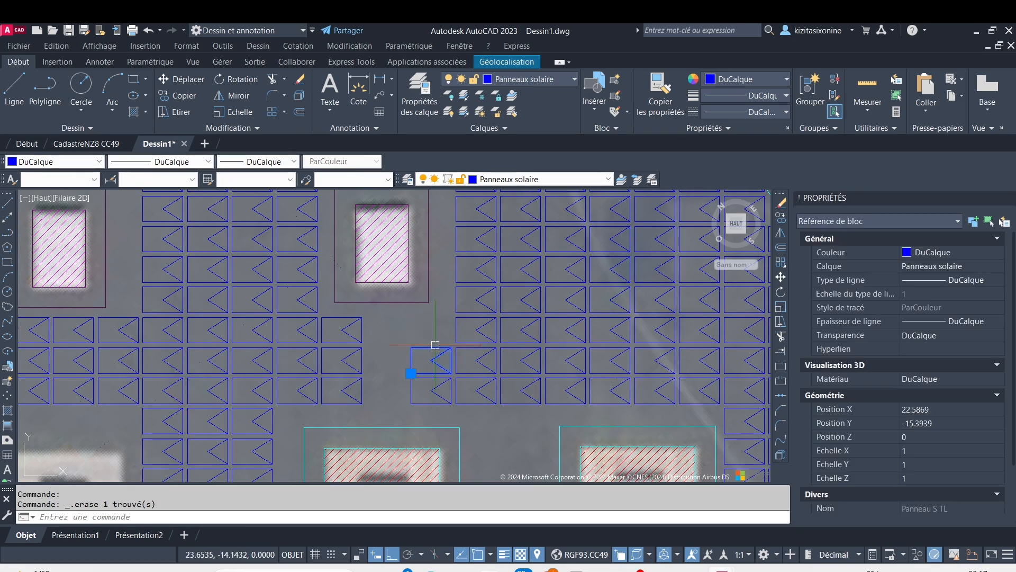
key(Delete)
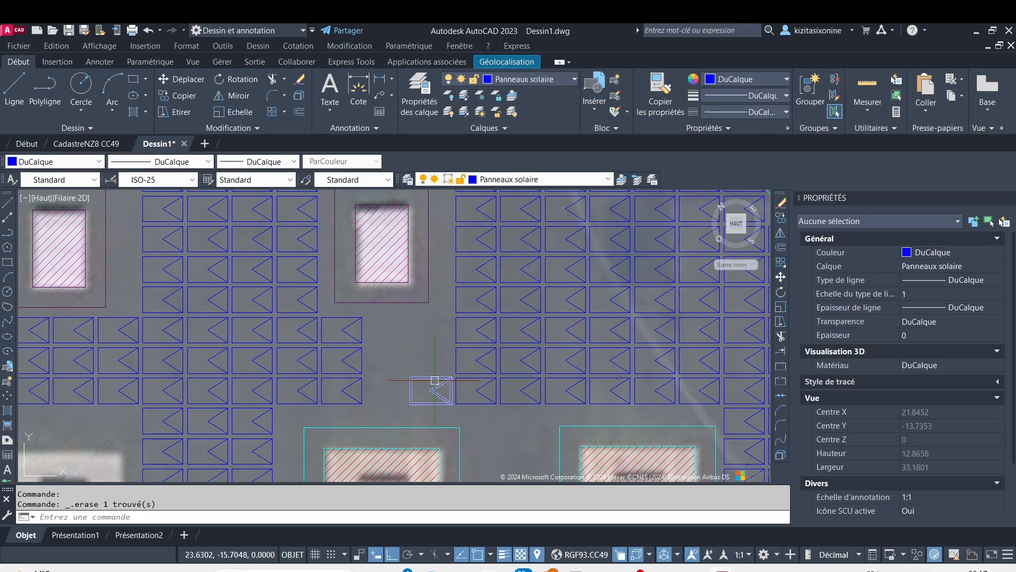
click(435, 380)
key(Delete)
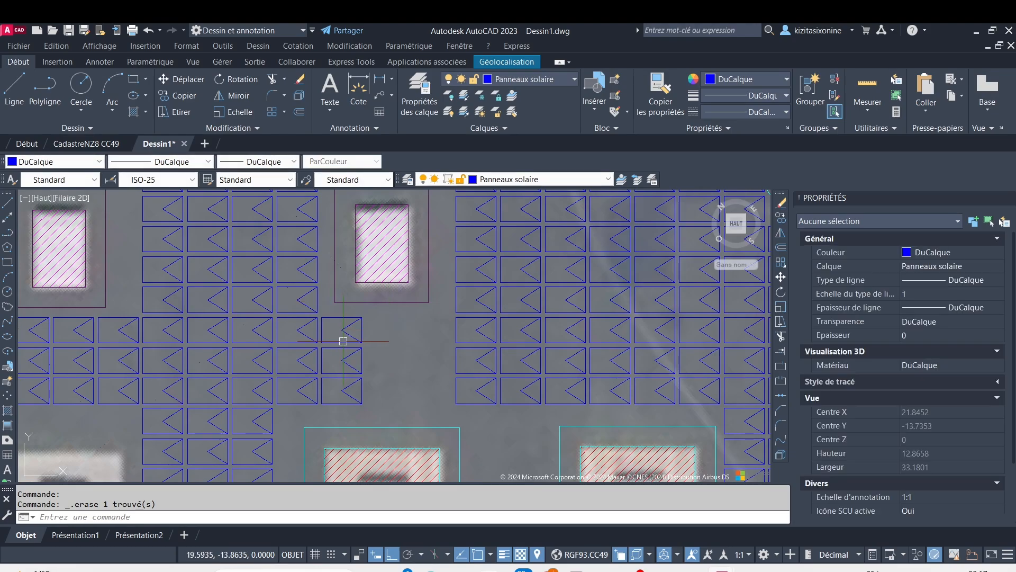
Erase the column of three solar panels directly below the uppermost row's left-hand small opening, at the opening's left half
scroll(343, 341, down, 6)
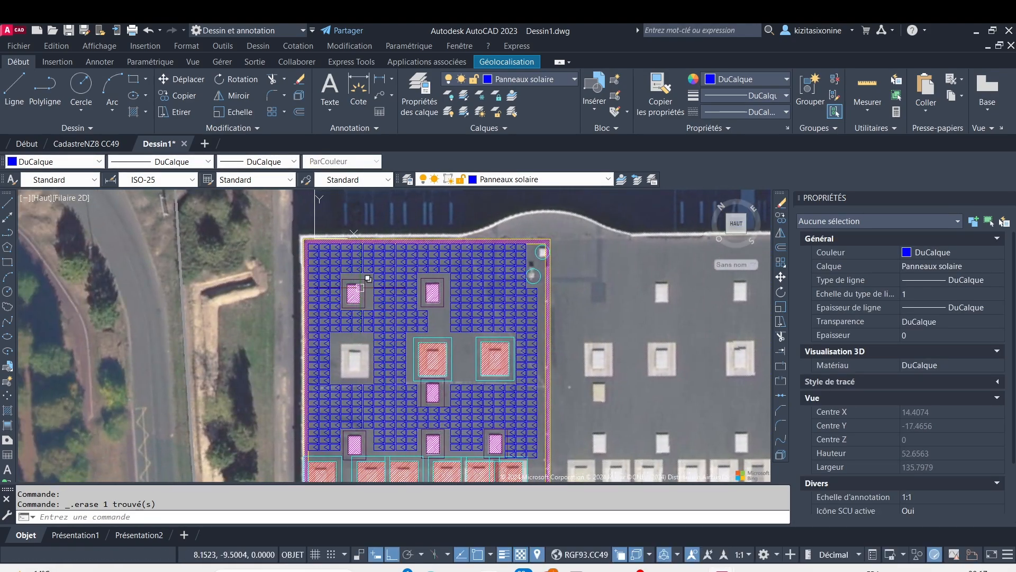
scroll(353, 317, up, 4)
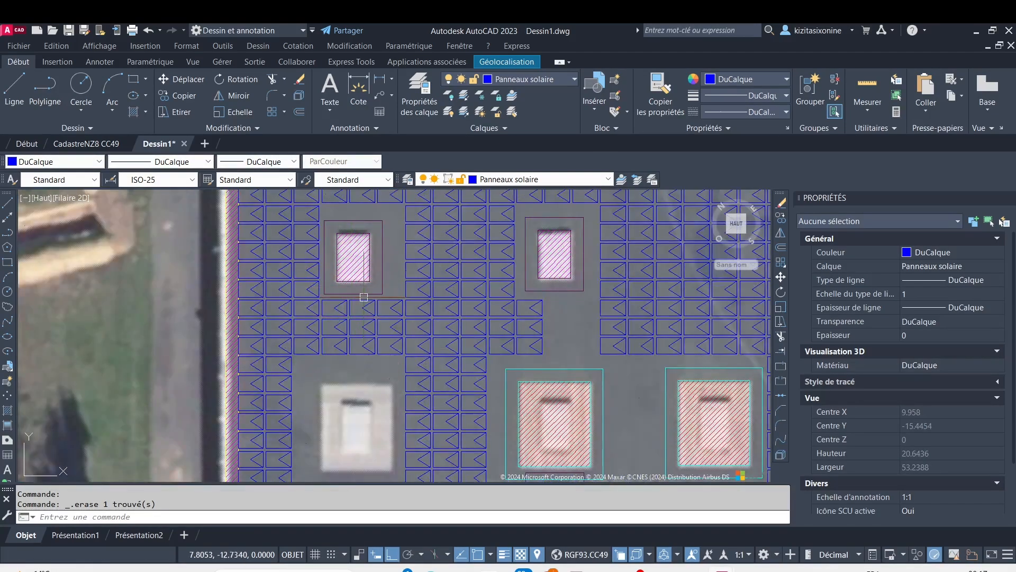
click(339, 300)
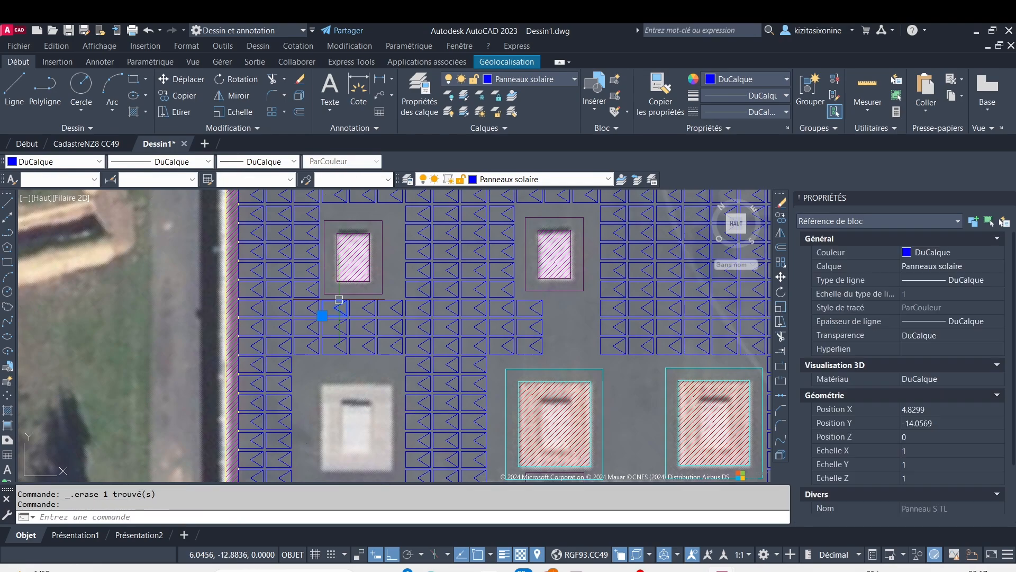
key(Delete)
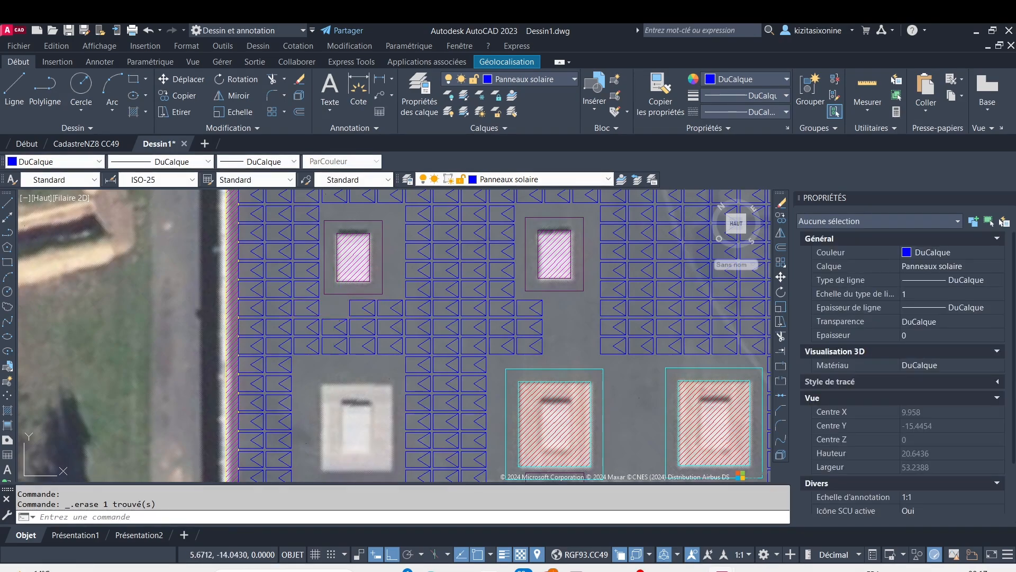
click(333, 327)
key(Delete)
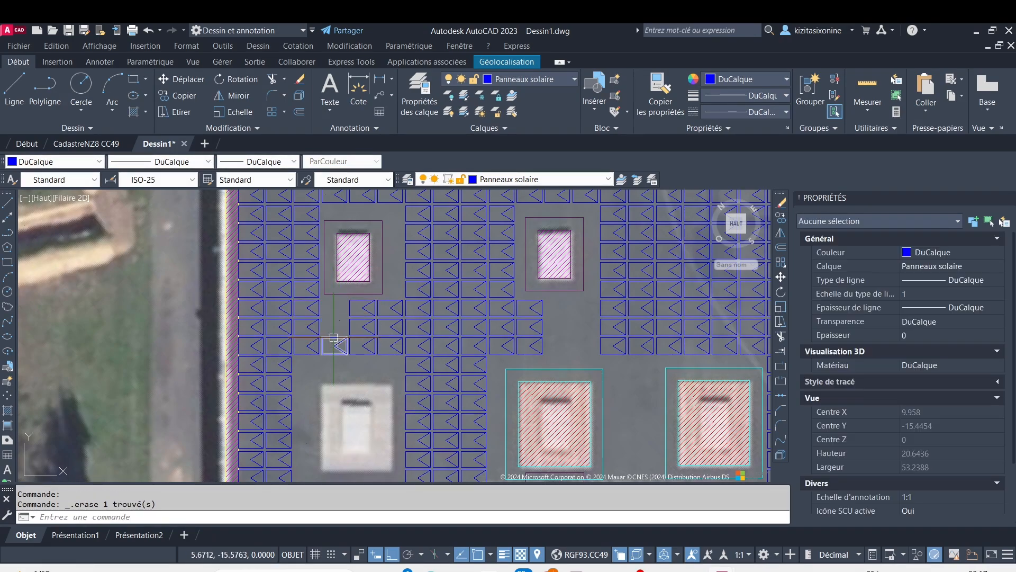
click(334, 342)
key(Delete)
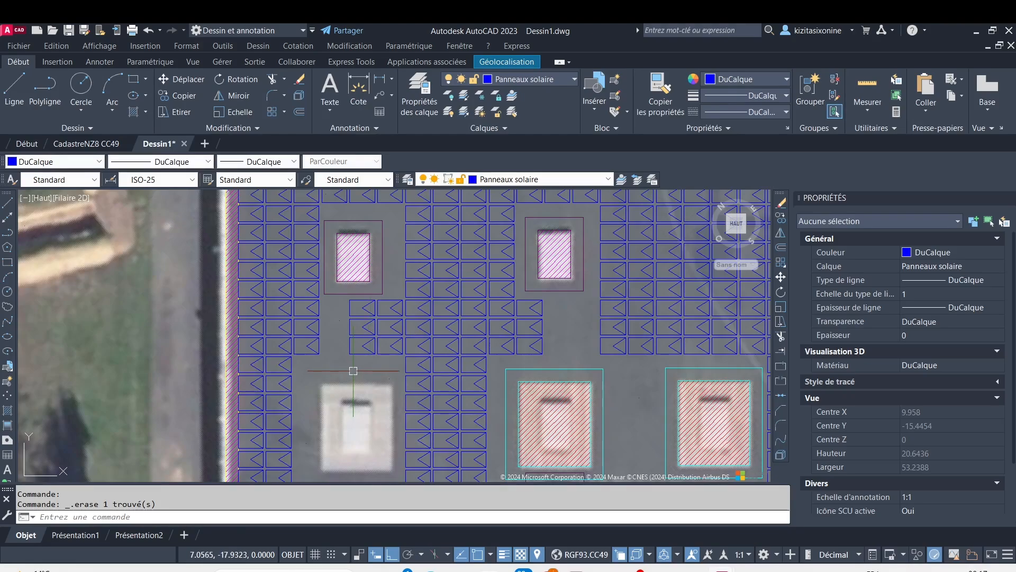
Erase the three solar panels adjoining the cleared column on its right, between the left-hand small opening and the unhatched large opening
click(353, 370)
click(344, 298)
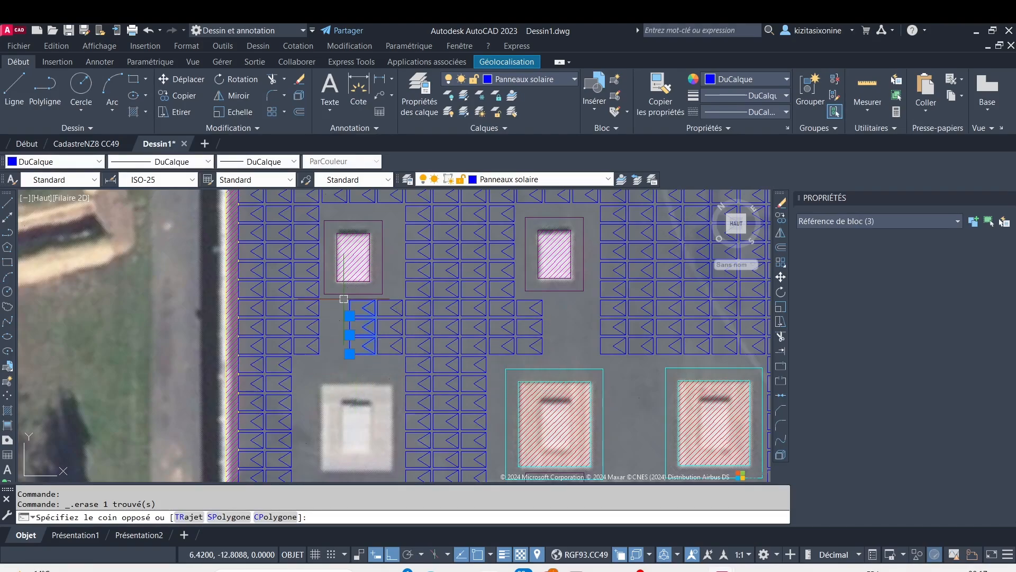
key(Delete)
Erase the two columns of six solar panels between the unhatched large opening and the left-hand small opening below it
scroll(374, 350, down, 4)
middle_drag(375, 352, 341, 316)
middle_drag(408, 286, 343, 247)
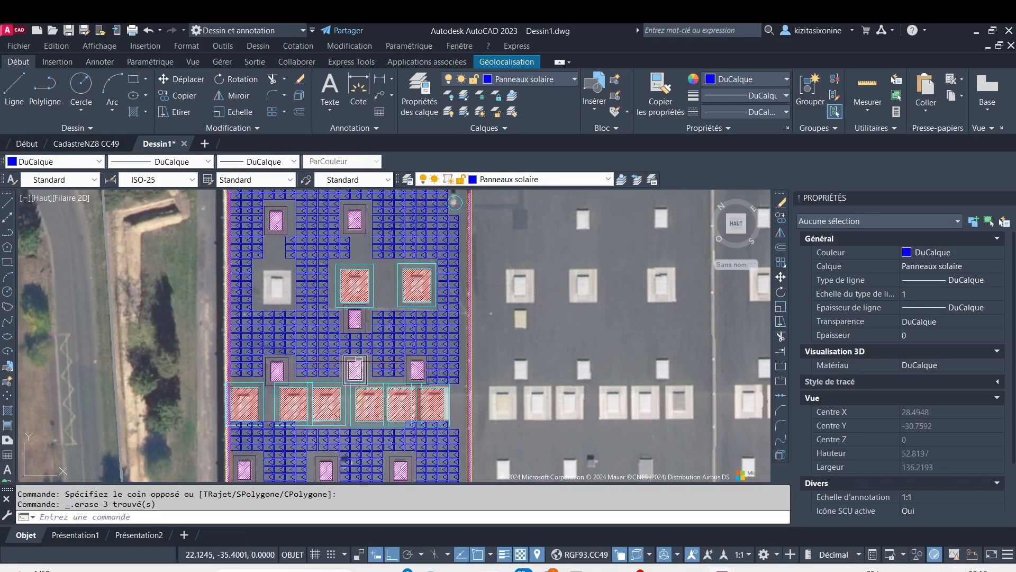
middle_drag(351, 412, 418, 331)
middle_drag(373, 265, 341, 374)
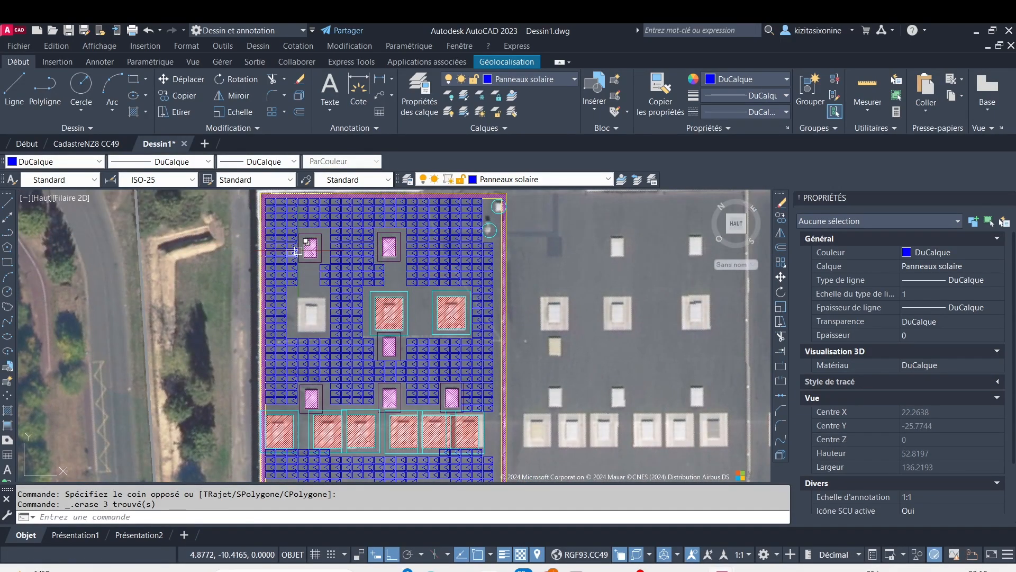
scroll(303, 335, up, 2)
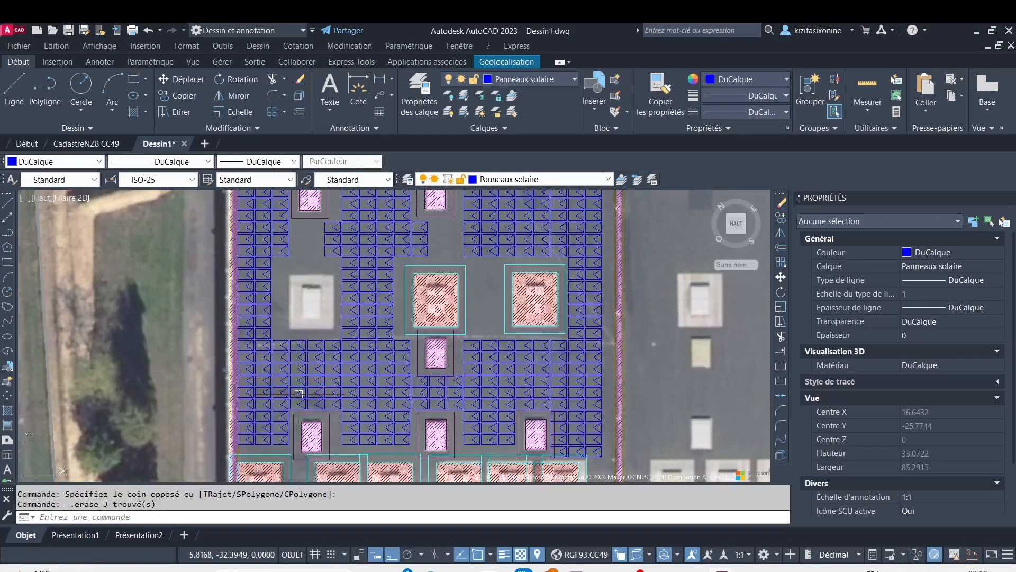
scroll(331, 413, up, 2)
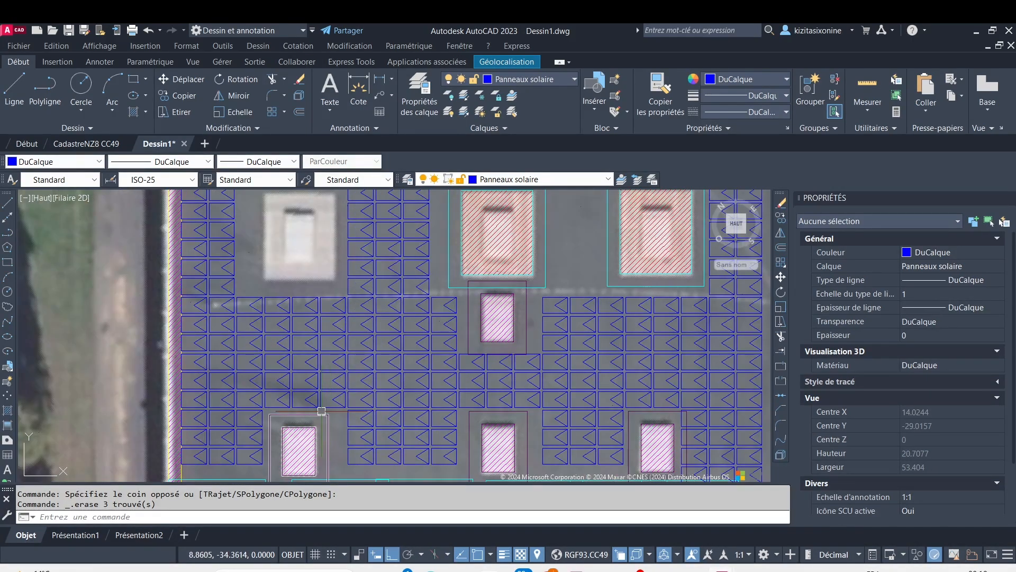
scroll(319, 409, up, 2)
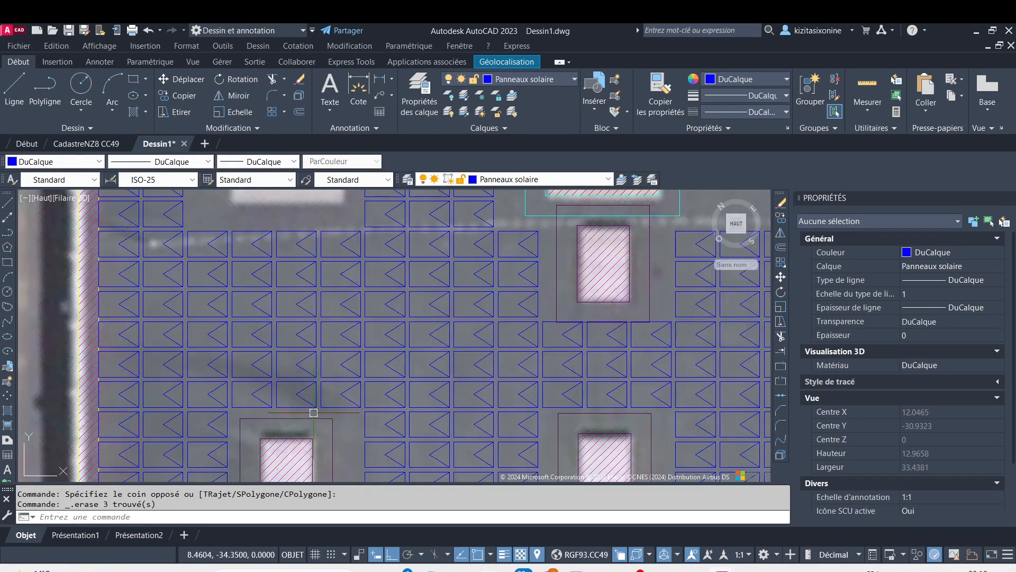
click(318, 409)
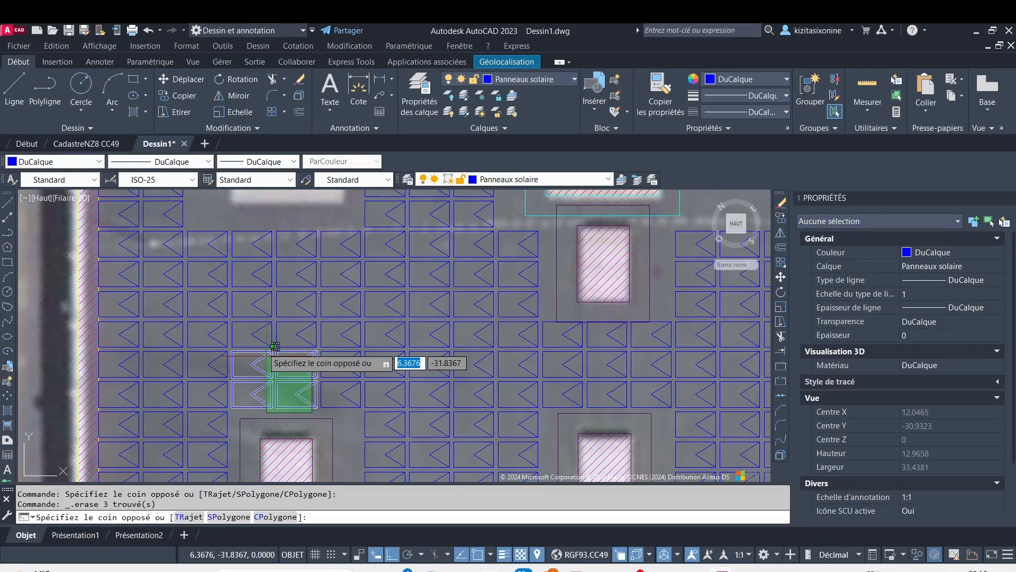
click(249, 224)
key(Delete)
Erase the three-by-three block of solar panels between the two middle small openings above the large hatched row, together with both opening blocks
scroll(276, 314, down, 2)
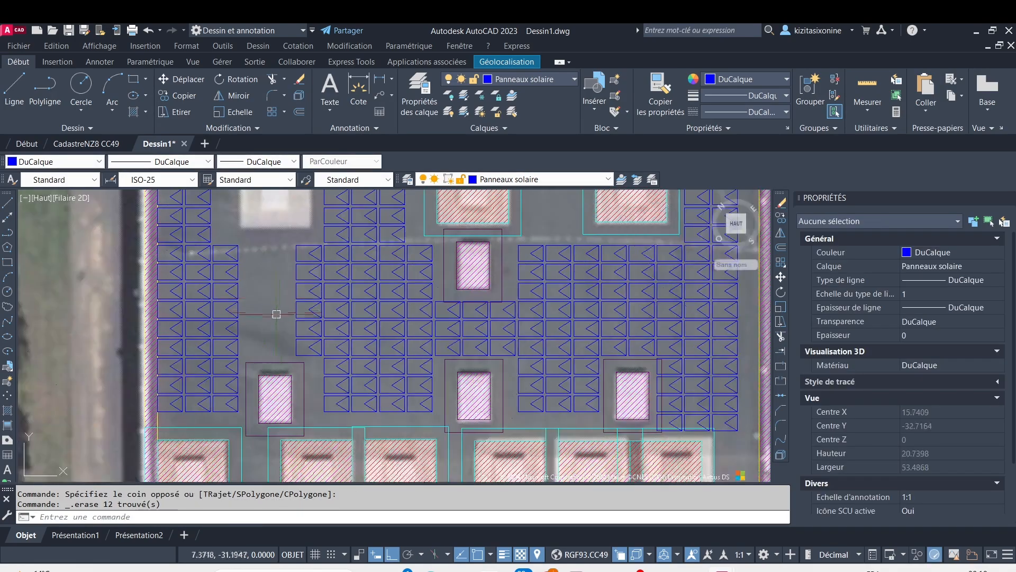
scroll(289, 330, down, 4)
middle_drag(285, 322, 231, 280)
scroll(324, 308, up, 4)
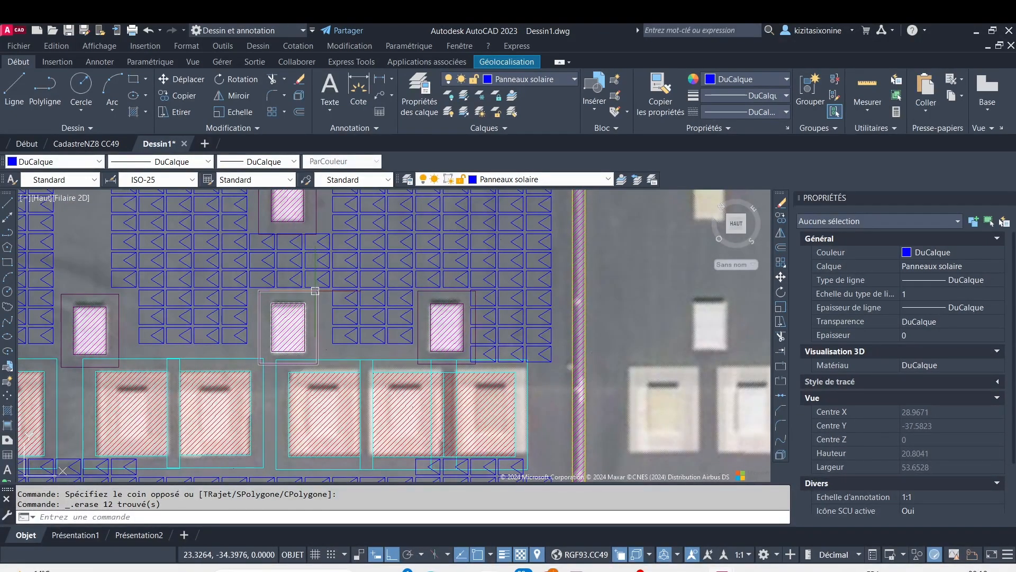
scroll(317, 291, up, 4)
click(328, 293)
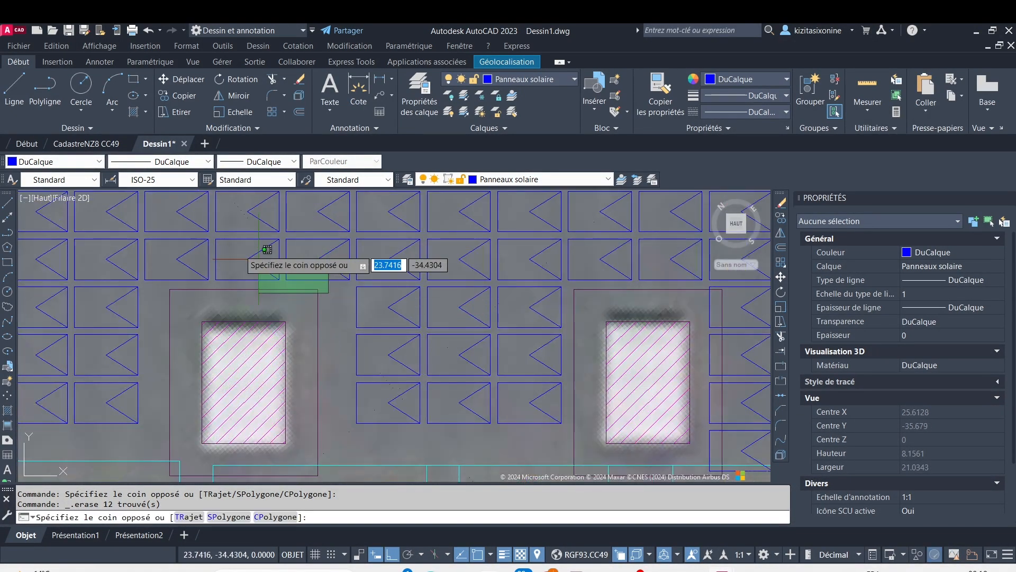
mouse_move(259, 259)
mouse_down()
mouse_move(125, 182)
mouse_move(137, 169)
mouse_move(269, 162)
mouse_up()
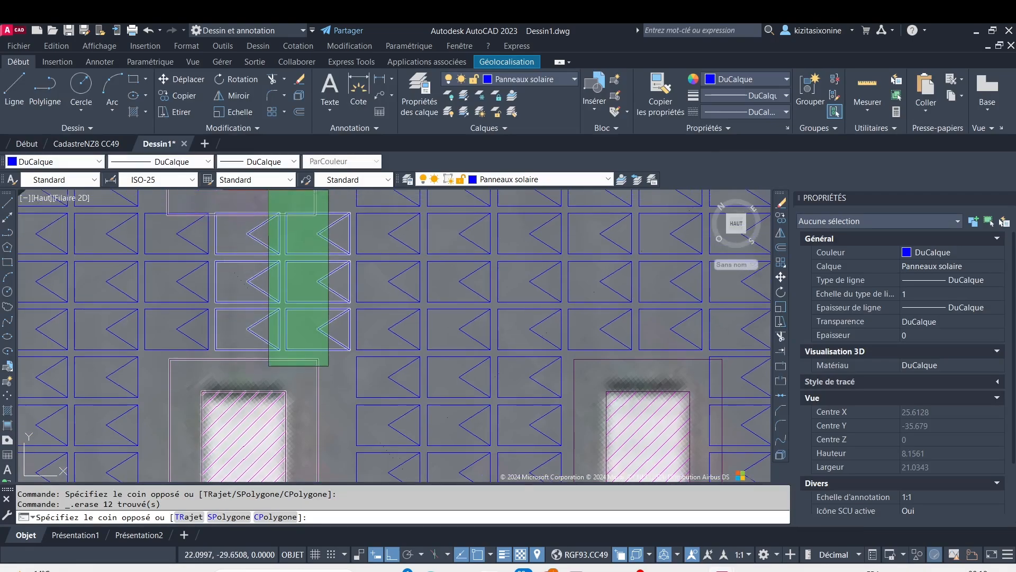
click(190, 222)
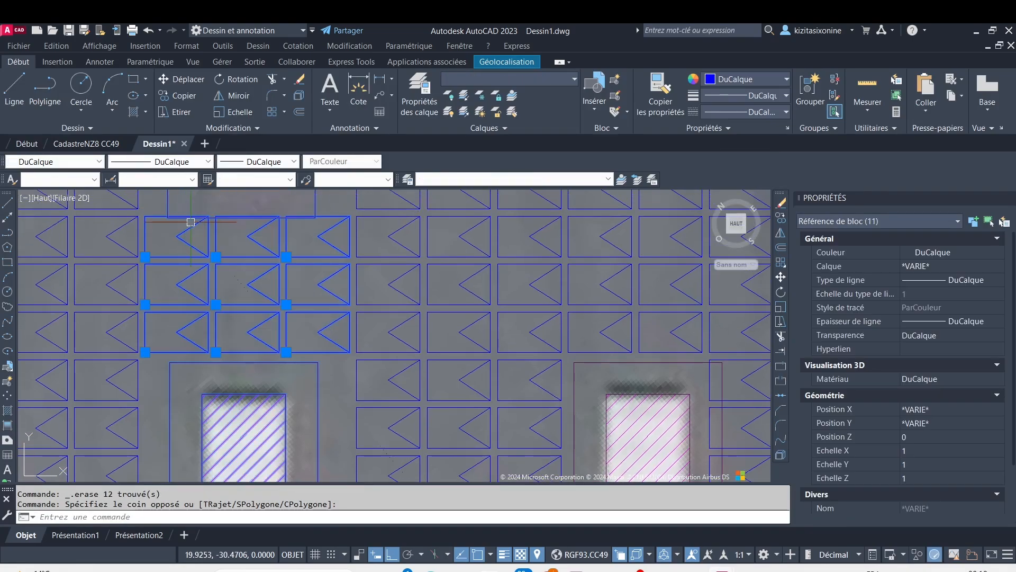
key(Delete)
scroll(270, 347, down, 8)
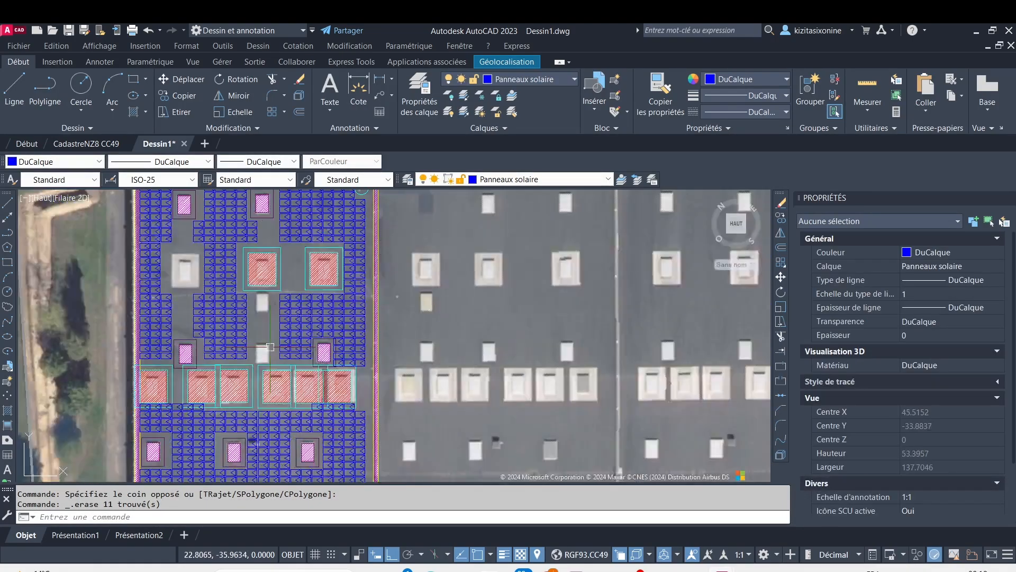
middle_drag(270, 347, 306, 273)
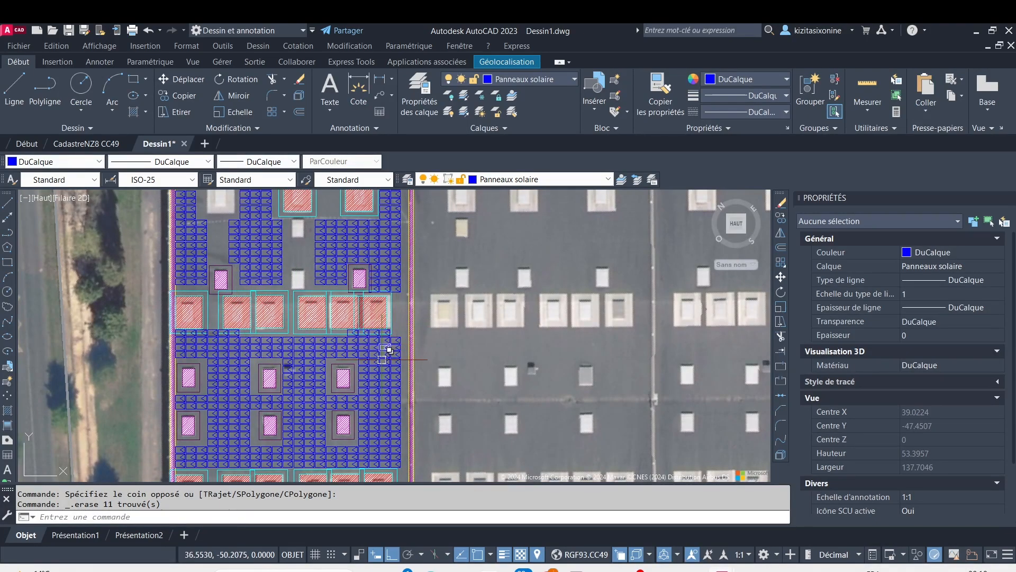
middle_drag(359, 416, 376, 364)
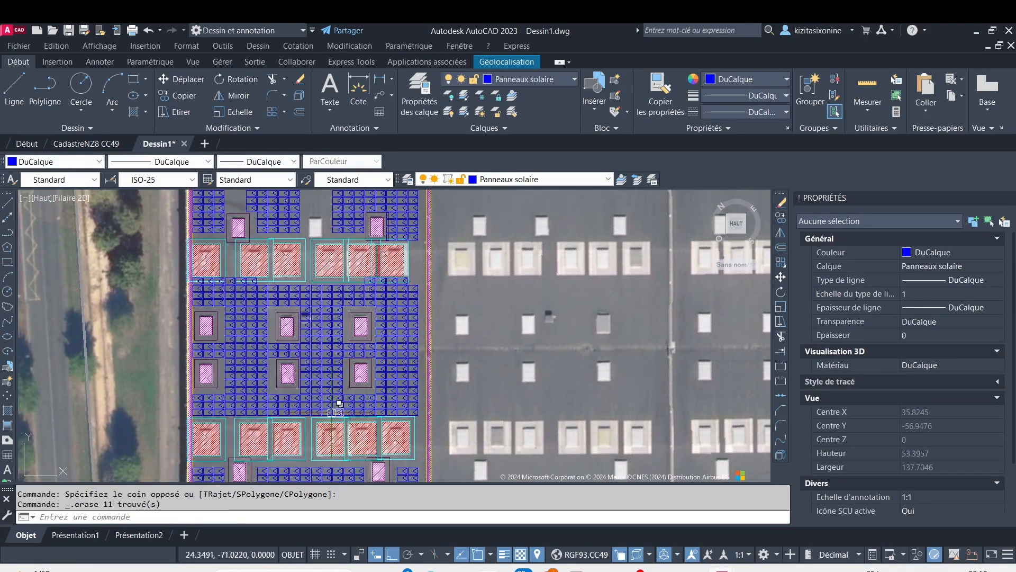
scroll(319, 393, up, 2)
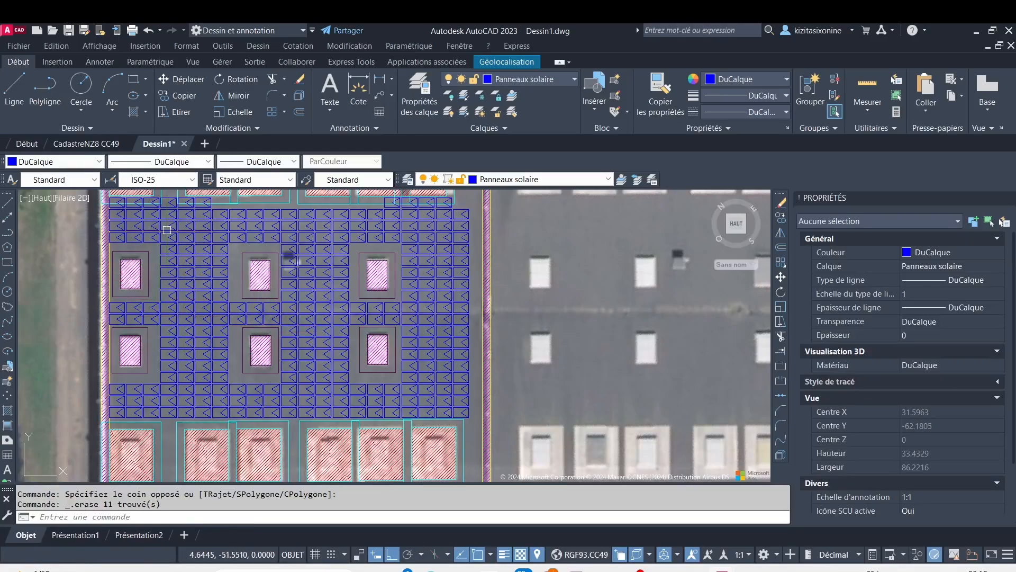
middle_drag(275, 241, 283, 341)
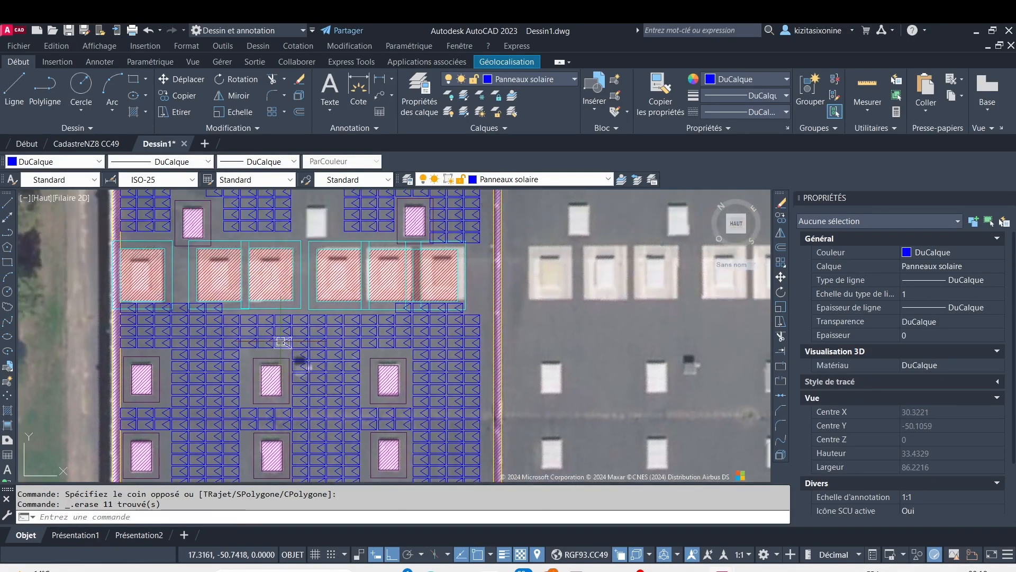
click(282, 353)
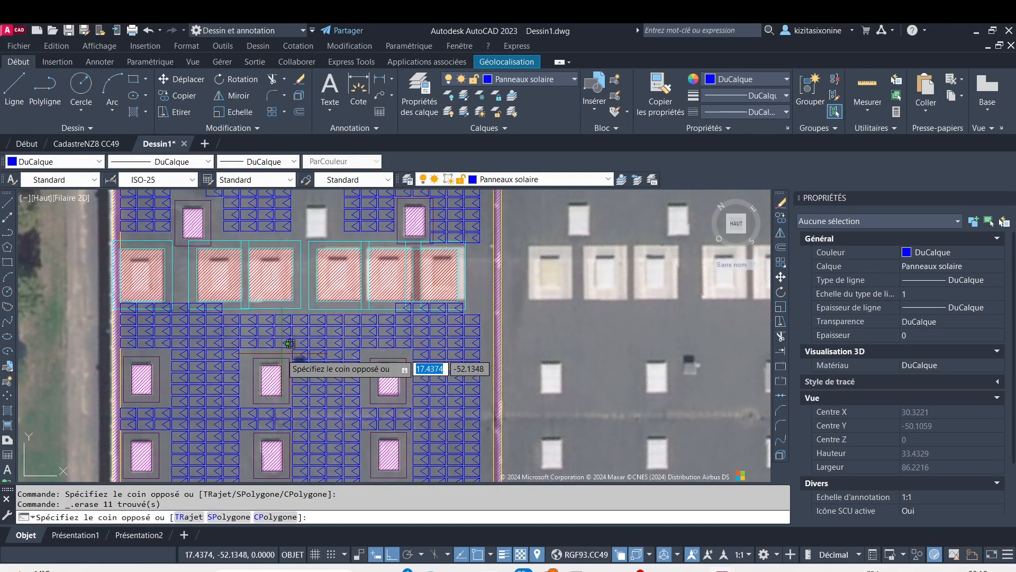
click(250, 307)
key(Escape)
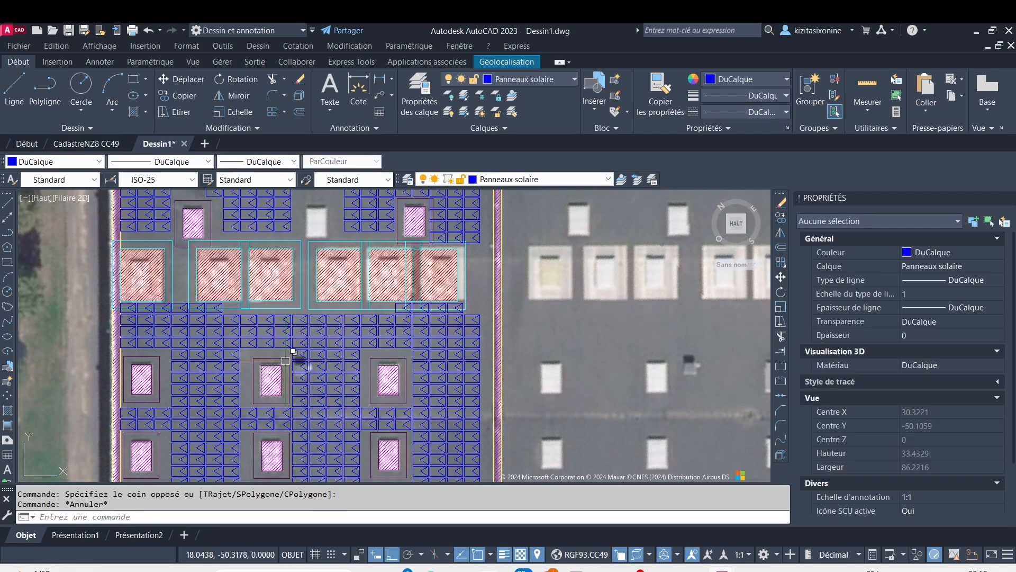
click(283, 358)
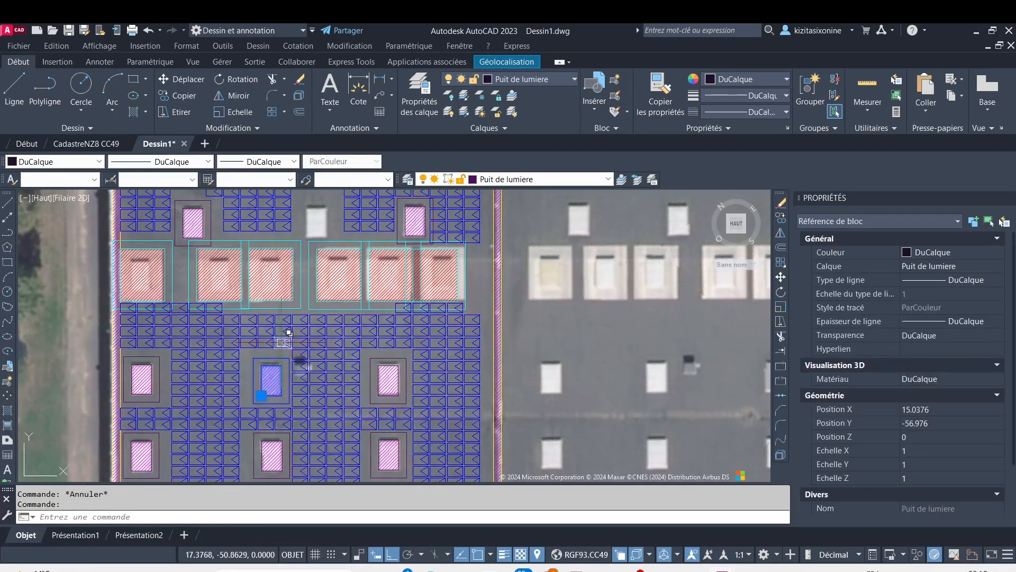
key(Escape)
Erase the two columns of three solar panels between the row of large hatched openings and the middle small opening below it
scroll(283, 342, up, 8)
click(286, 370)
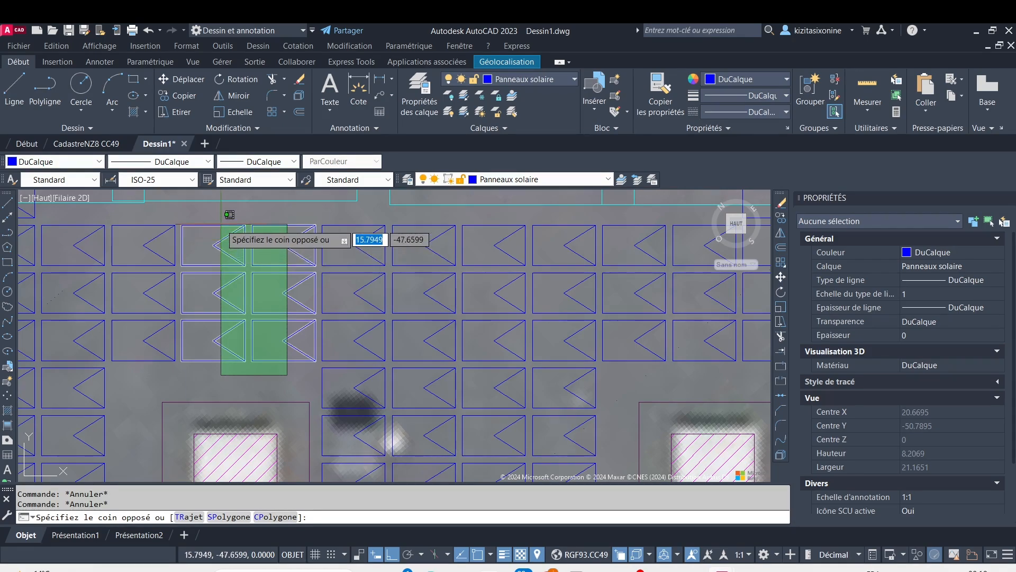
click(220, 224)
key(Delete)
Erase the partial row of six solar panels touching the lower boundaries of the left-hand large hatched openings
scroll(220, 224, down, 5)
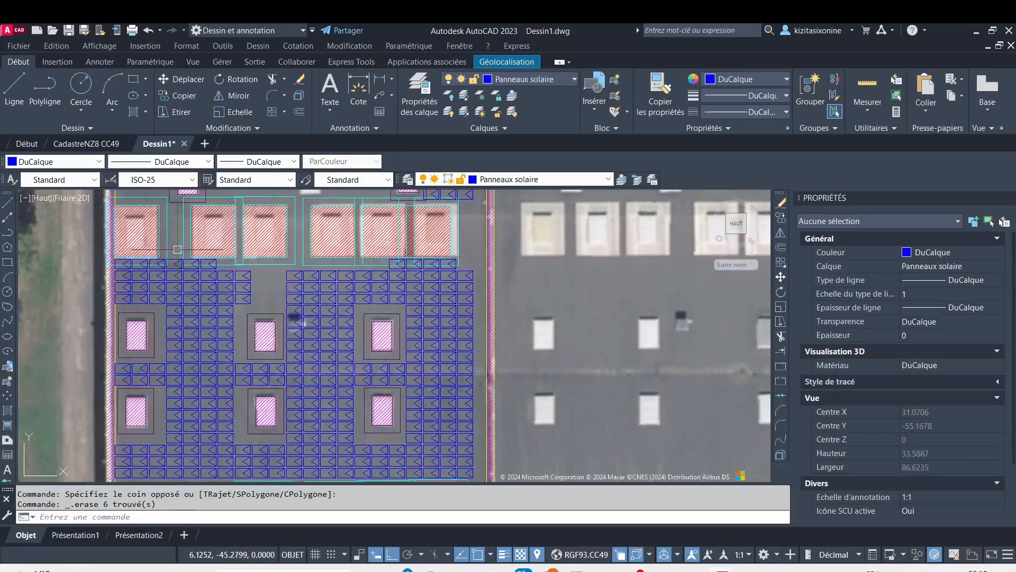
scroll(199, 269, up, 5)
scroll(249, 277, down, 5)
middle_drag(228, 279, 259, 308)
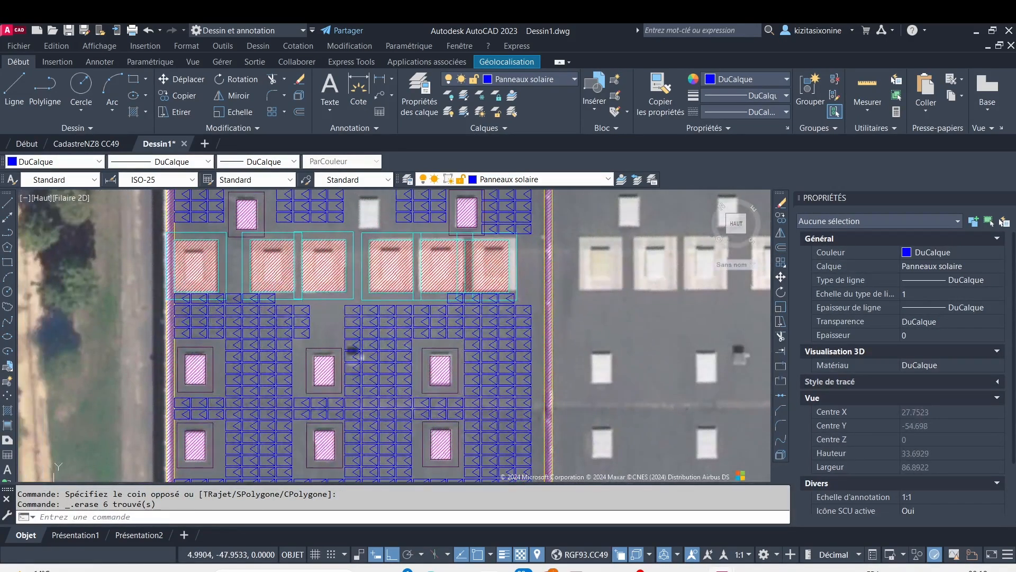
scroll(184, 276, up, 2)
click(112, 286)
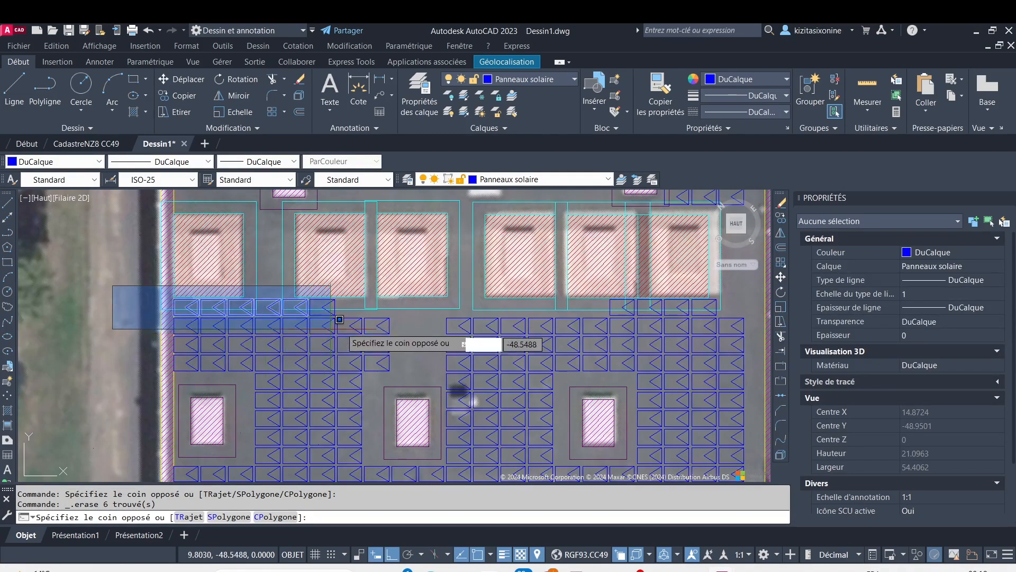
click(372, 321)
key(Delete)
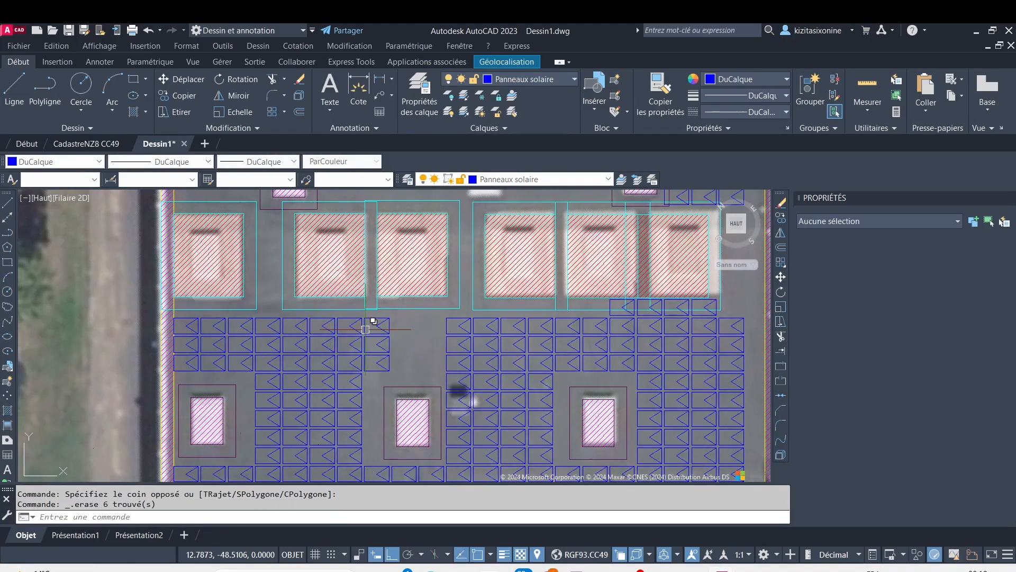
Erase the two rows of three solar panels between the two middle small openings below the row of large hatched openings
scroll(397, 335, down, 3)
middle_drag(405, 401, 340, 313)
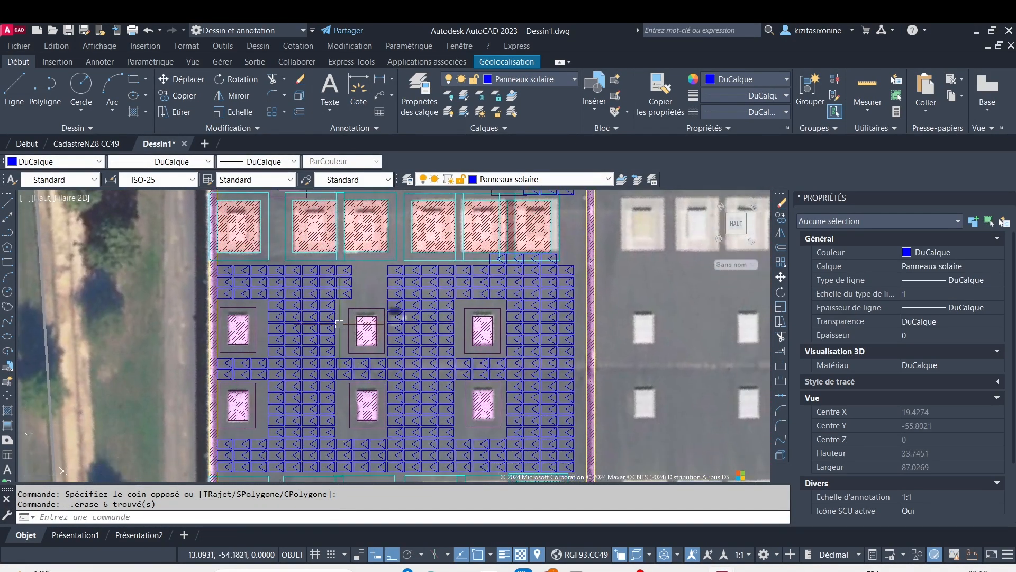
middle_drag(368, 405, 330, 349)
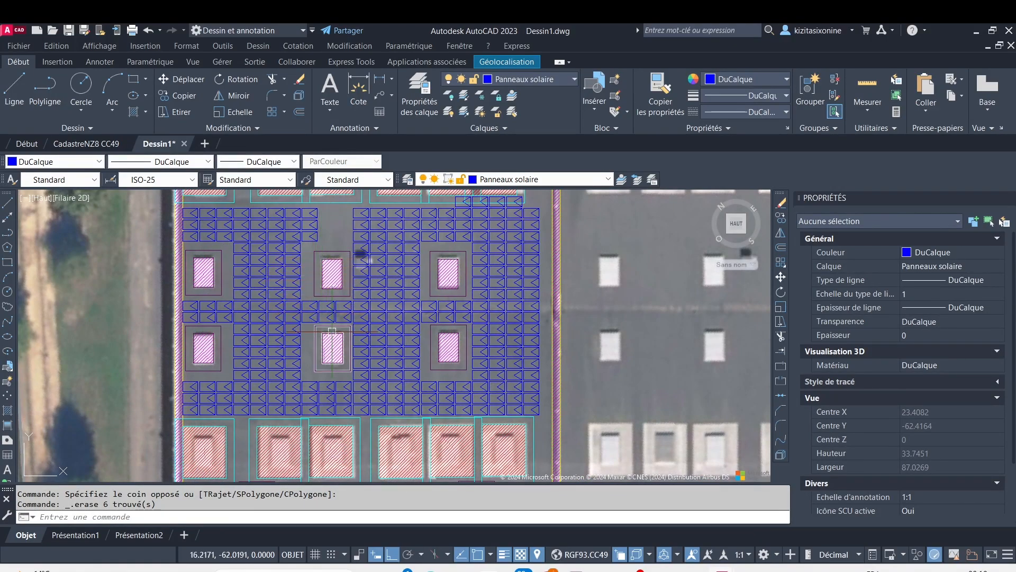
scroll(340, 311, up, 2)
scroll(341, 337, up, 4)
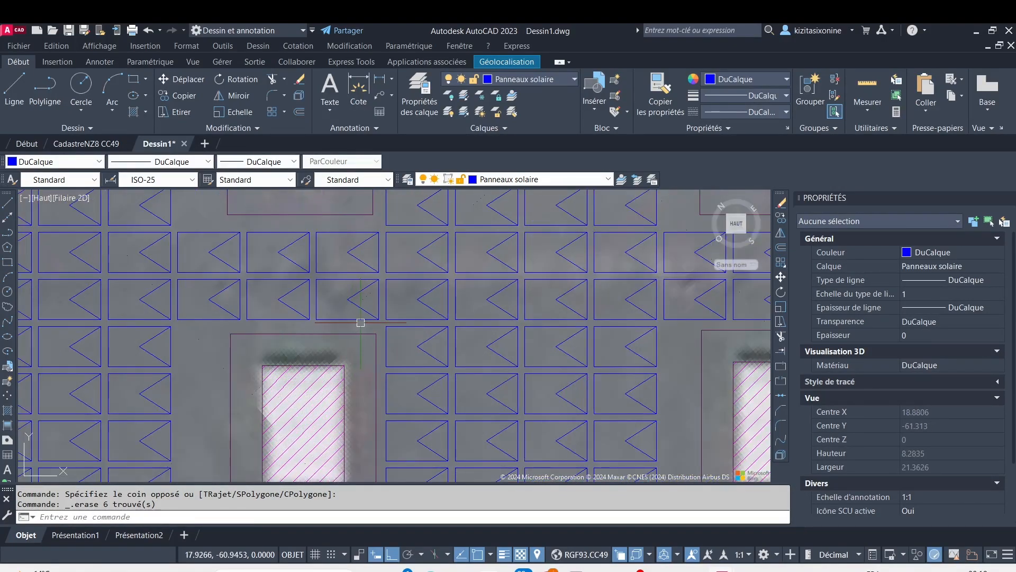
click(360, 321)
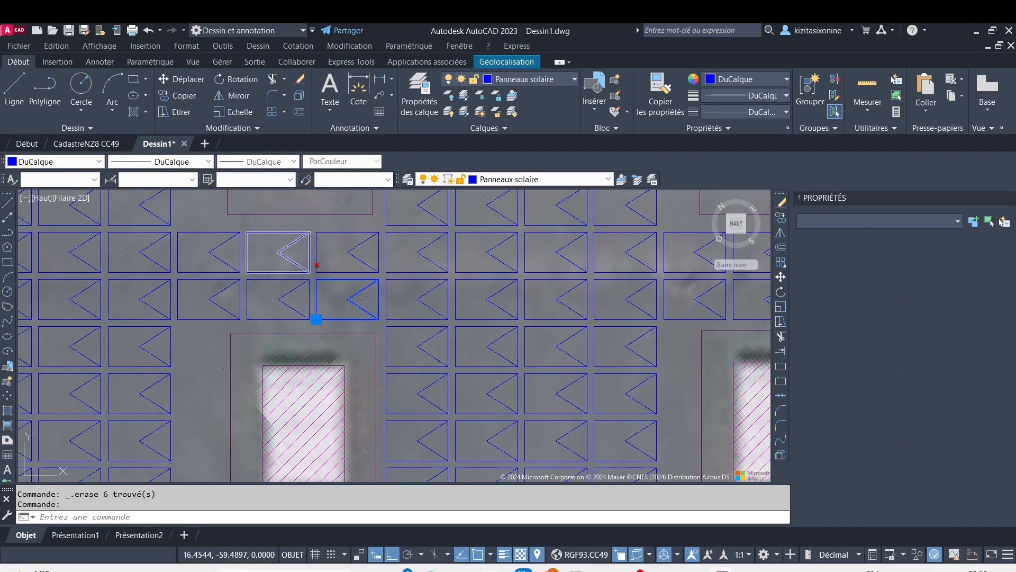
key(Delete)
click(352, 320)
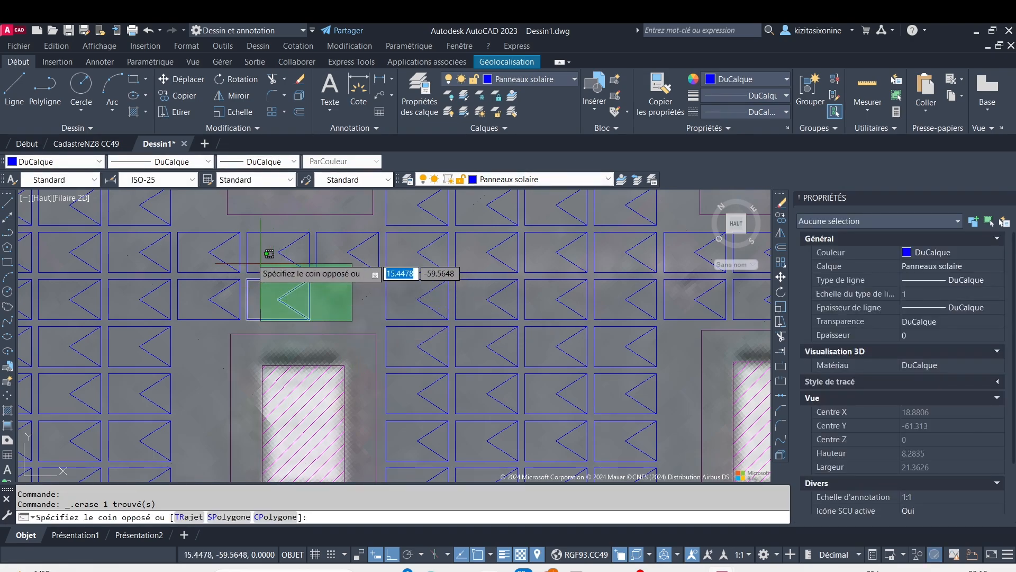
click(174, 214)
key(Delete)
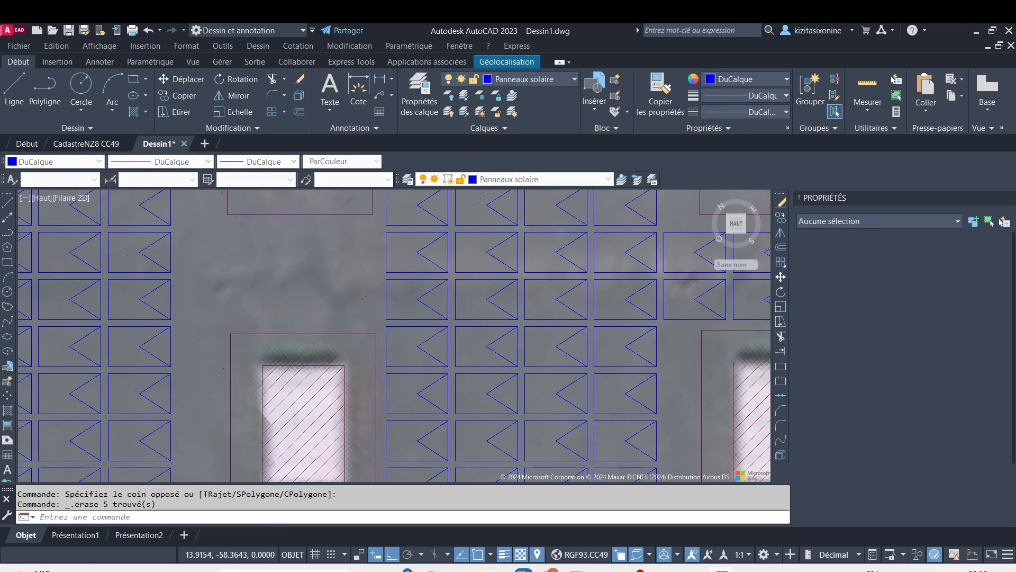
Erase the column of four solar panels between the roof's upper edge and the right-hand small opening of the first row
scroll(301, 355, down, 5)
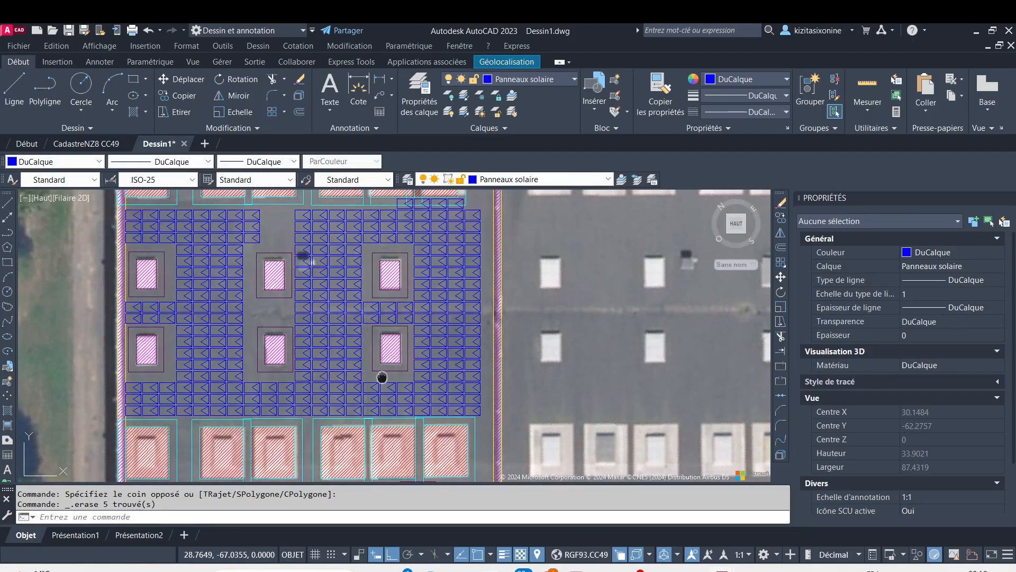
middle_drag(382, 377, 365, 318)
scroll(316, 341, down, 2)
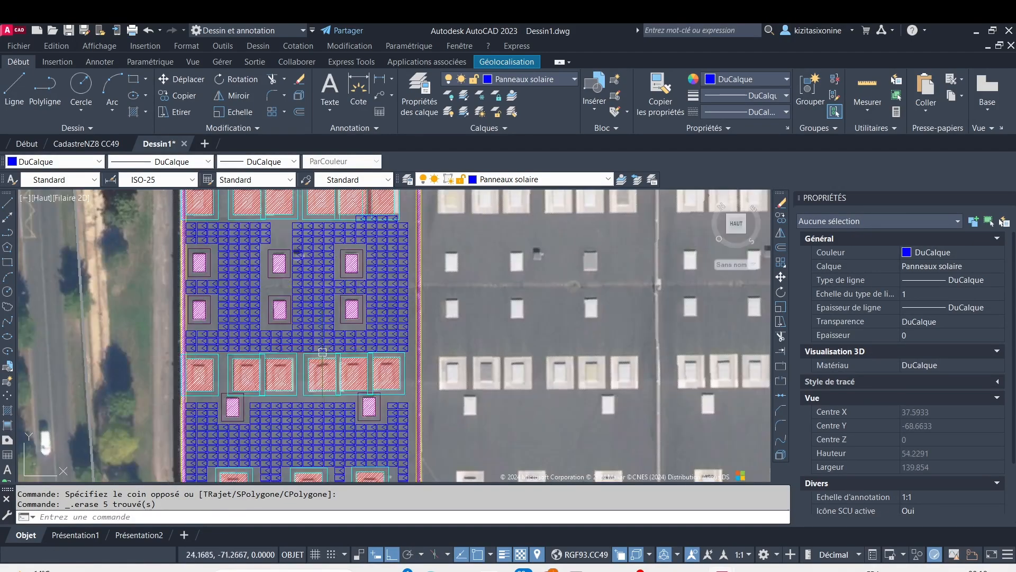
middle_drag(336, 305, 342, 418)
middle_drag(387, 262, 370, 340)
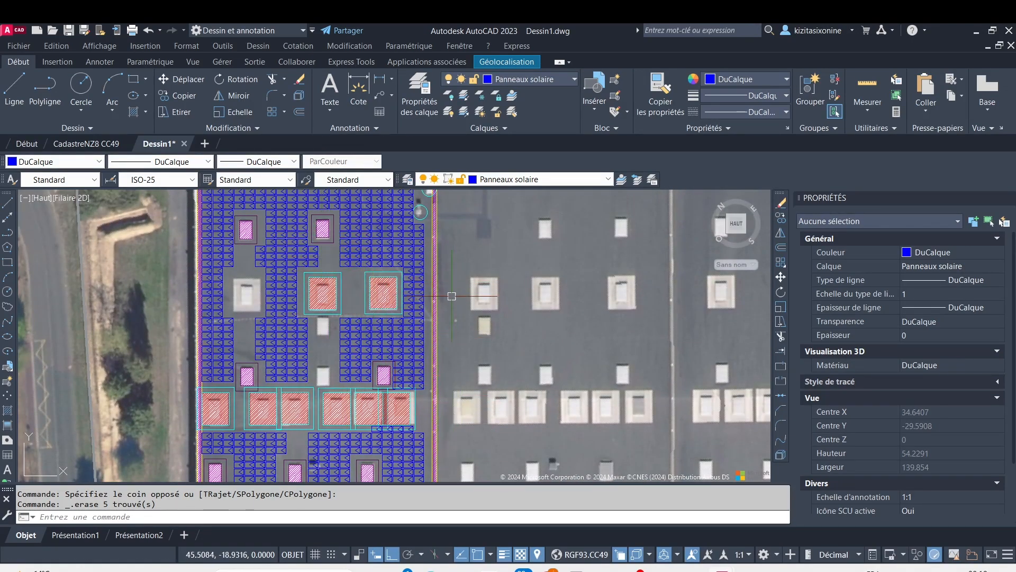
mouse_move(323, 268)
middle_down()
mouse_move(323, 365)
mouse_move(333, 322)
middle_up()
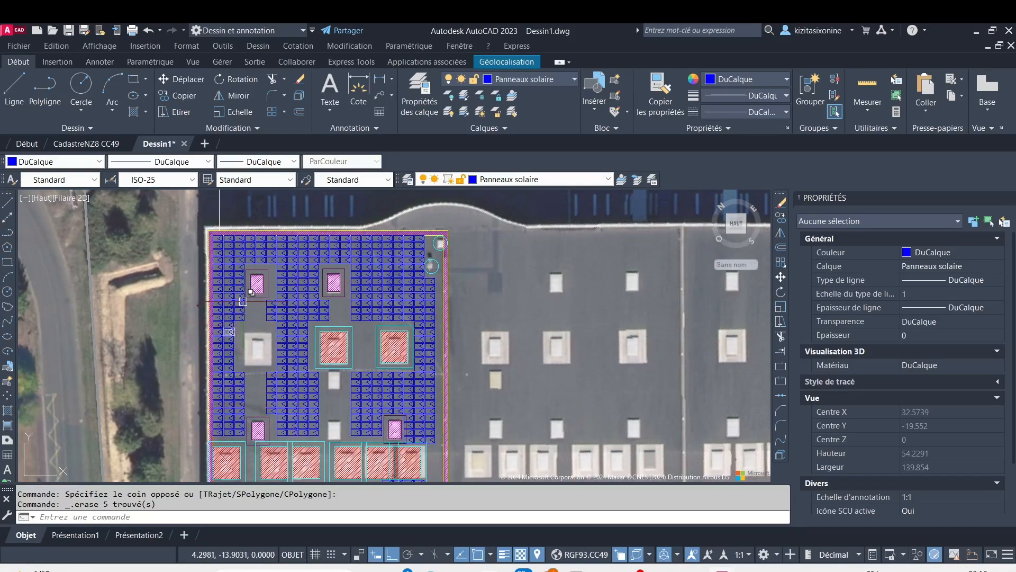
scroll(263, 241, down, 2)
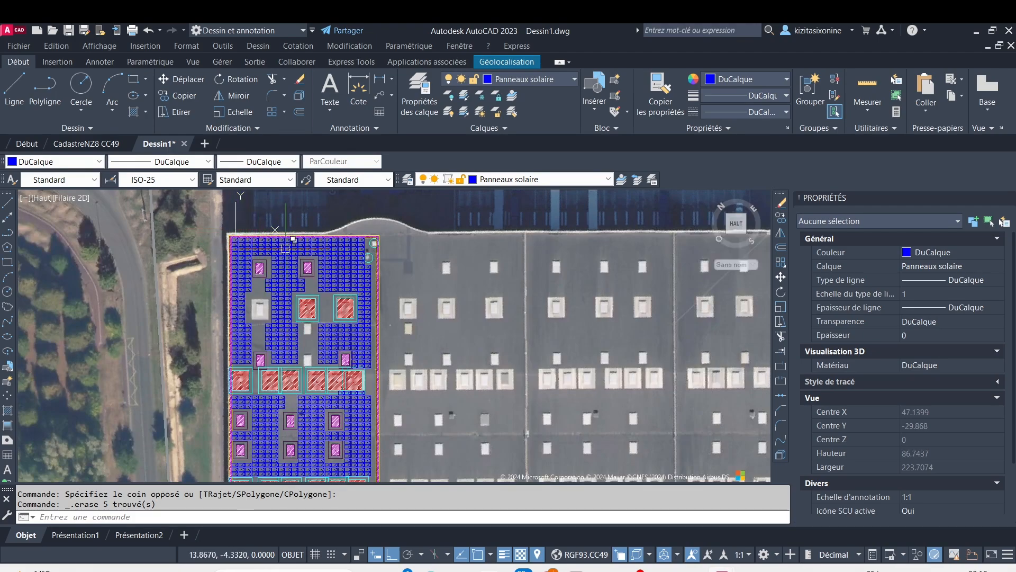
scroll(335, 248, up, 4)
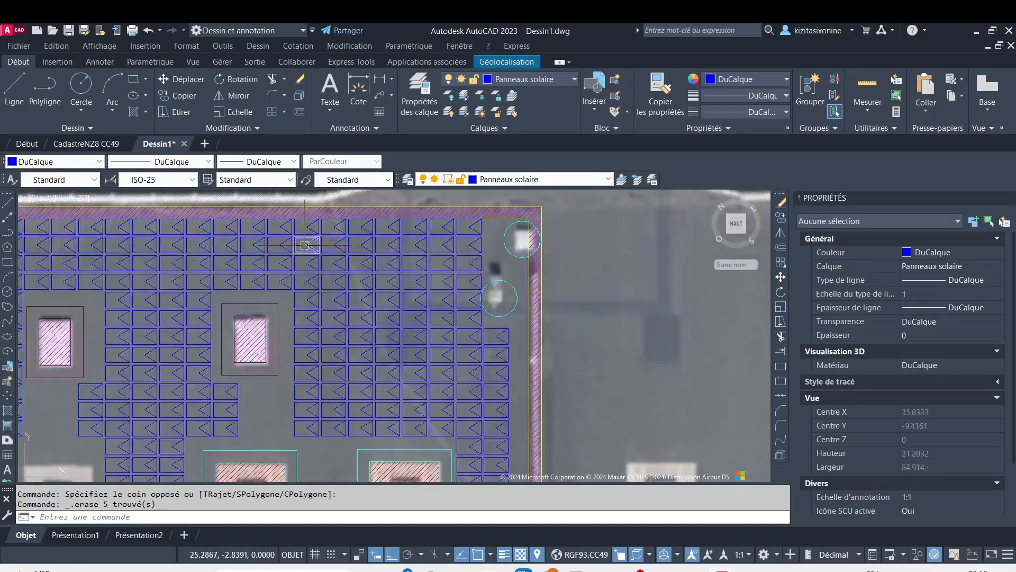
scroll(308, 246, up, 2)
click(285, 220)
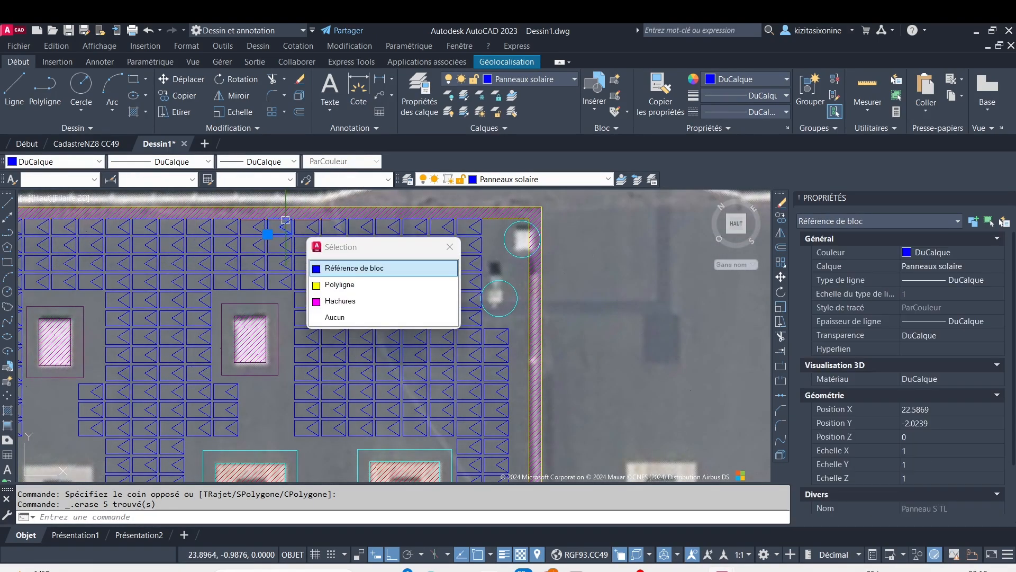
click(330, 267)
key(Delete)
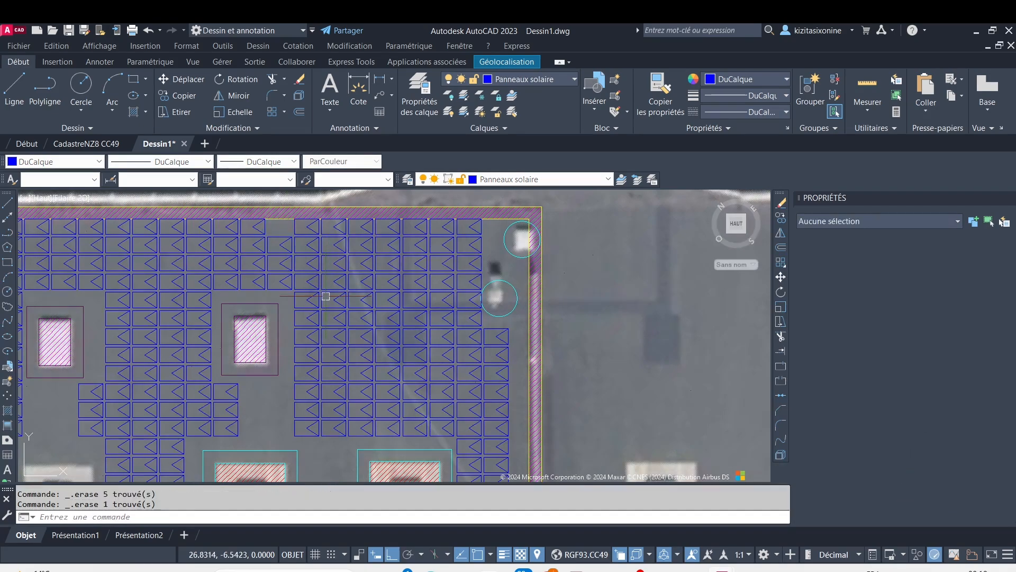
click(282, 241)
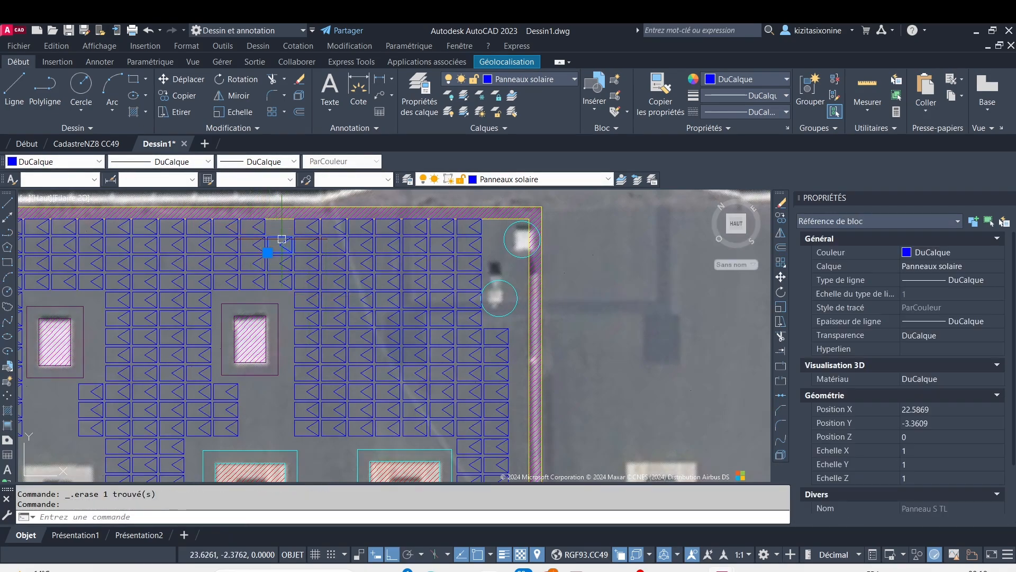
key(Escape)
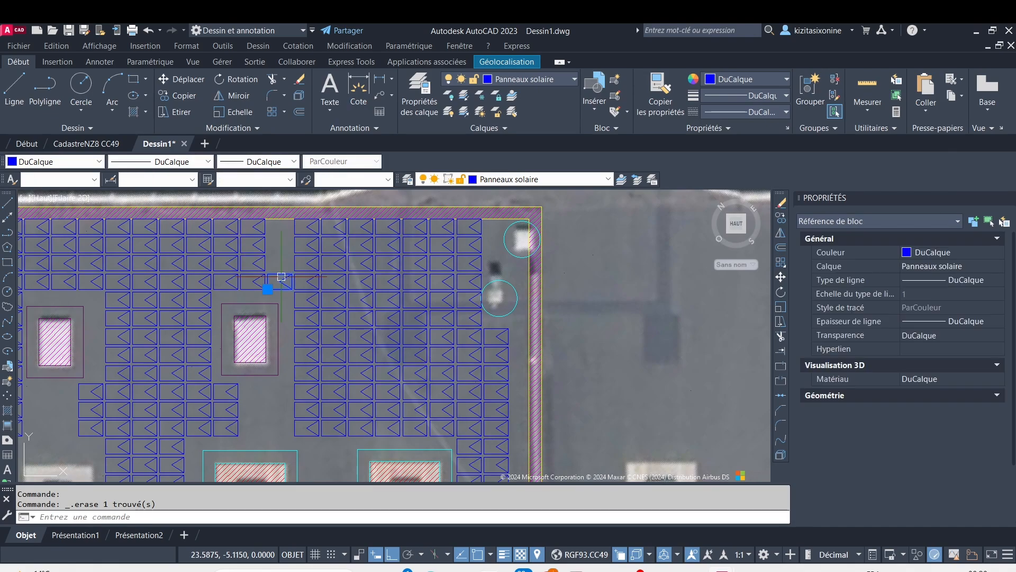
Erase two adjacent columns of three solar panels below the gap between the first two large hatched openings, beside the left-hand small opening
scroll(307, 353, down, 4)
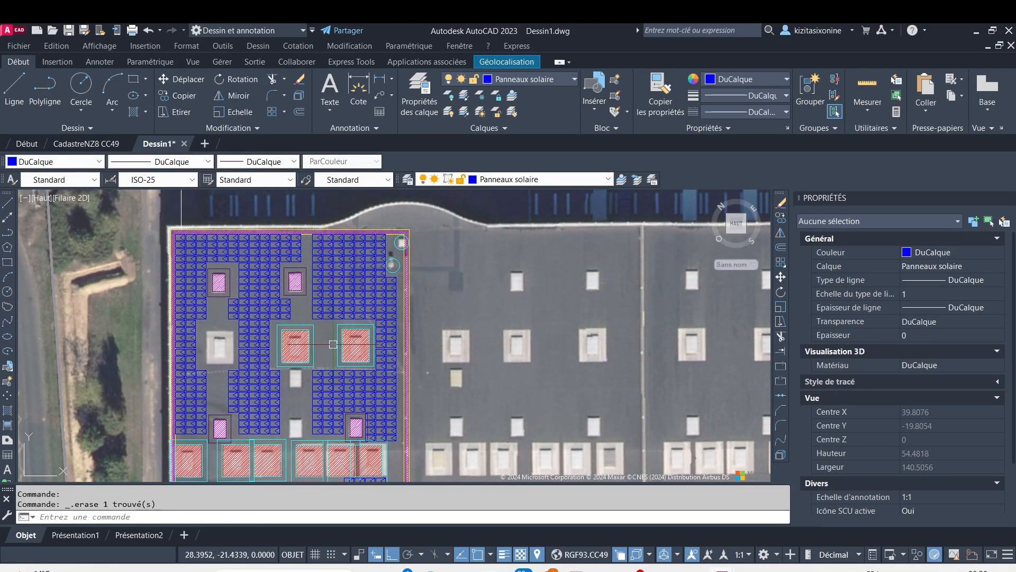
middle_drag(312, 422, 278, 288)
right_click(272, 311)
click(250, 362)
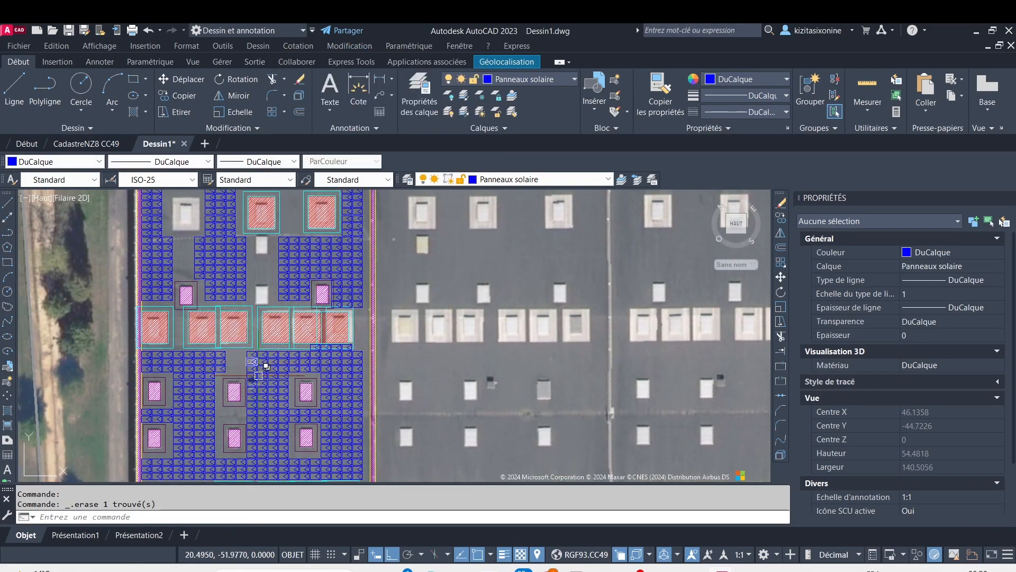
middle_drag(278, 401, 297, 318)
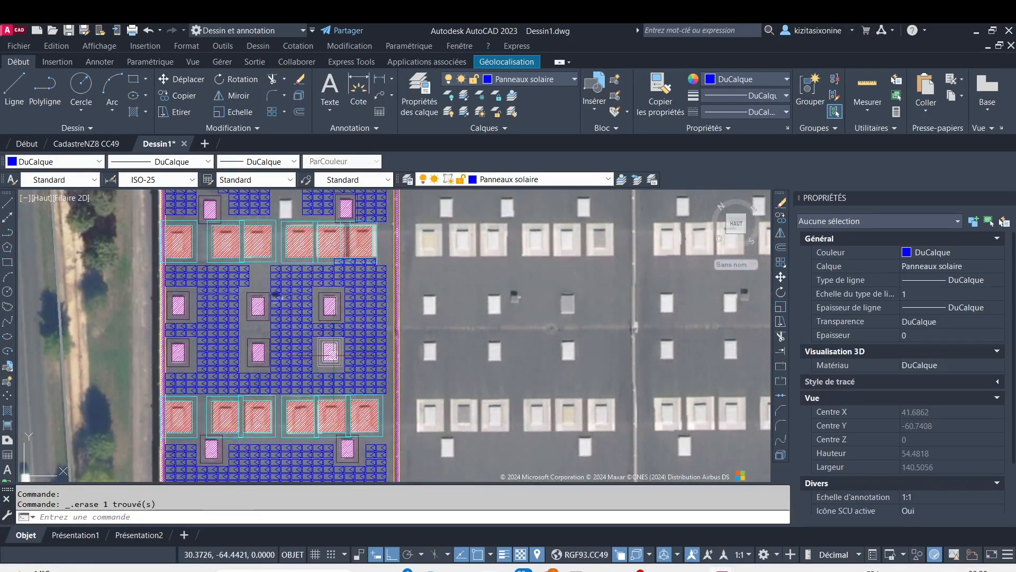
scroll(331, 350, up, 2)
scroll(227, 225, down, 2)
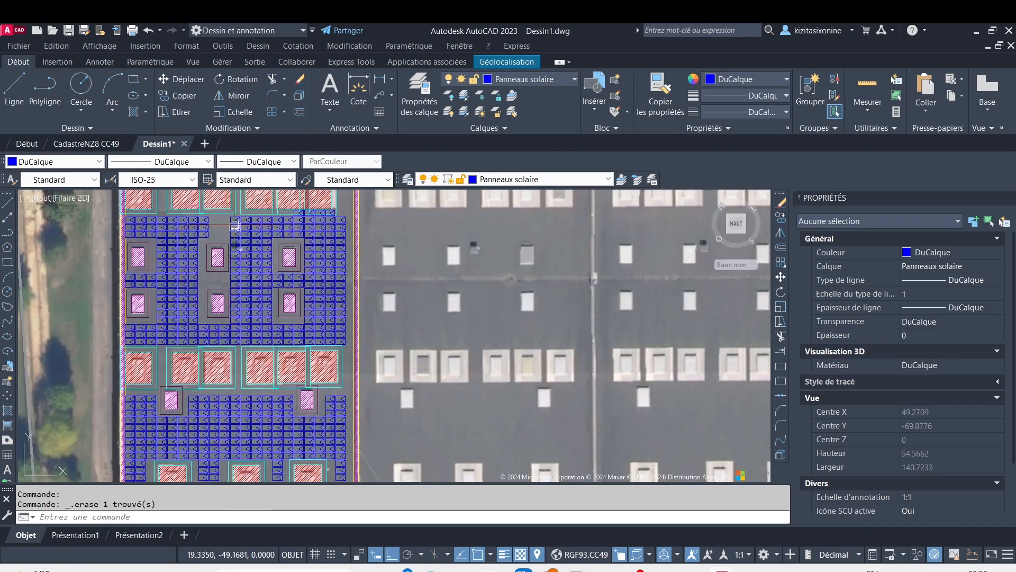
middle_drag(230, 195, 250, 265)
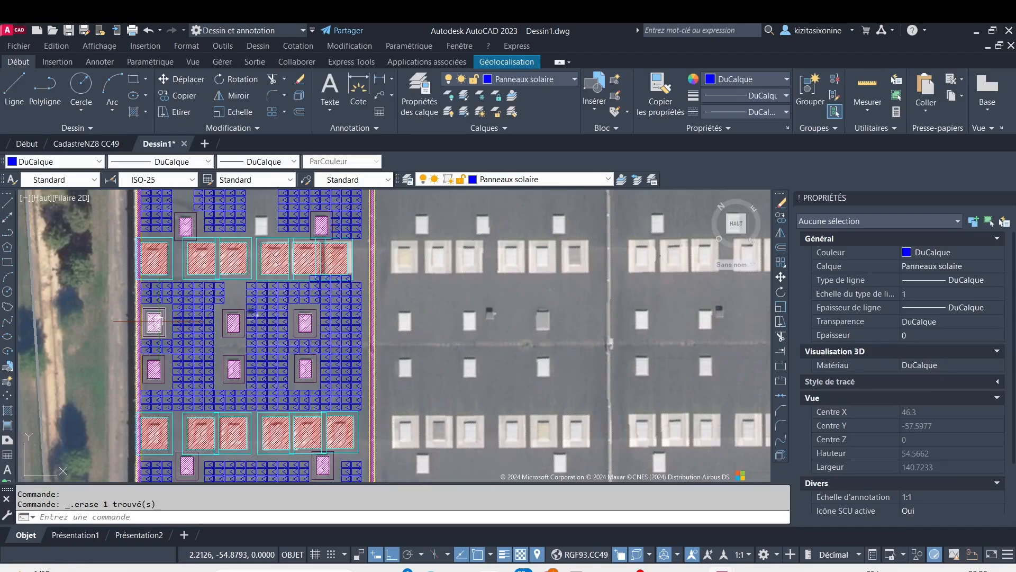
scroll(171, 294, up, 2)
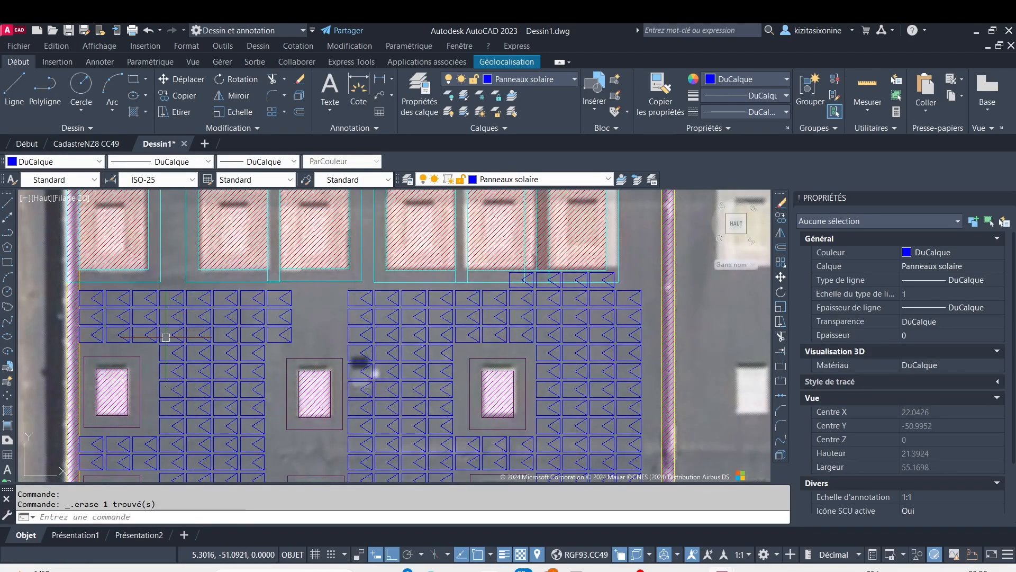
click(153, 350)
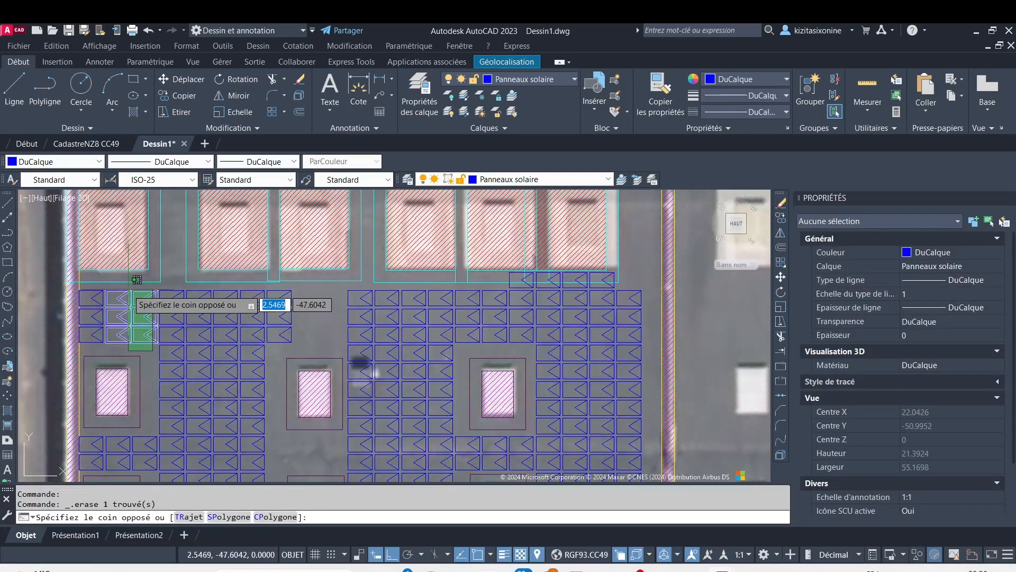
click(187, 284)
key(Delete)
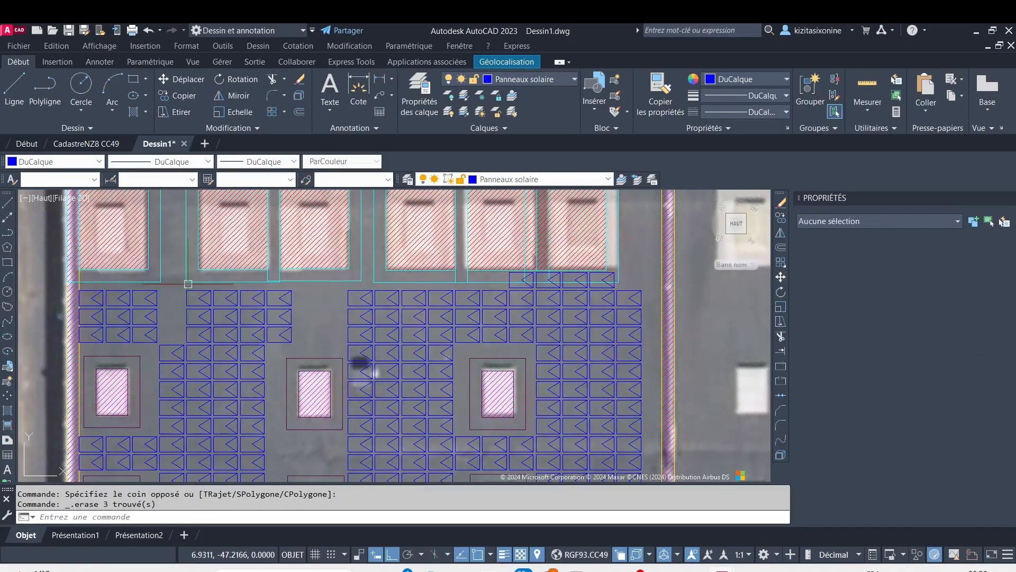
click(171, 332)
click(134, 291)
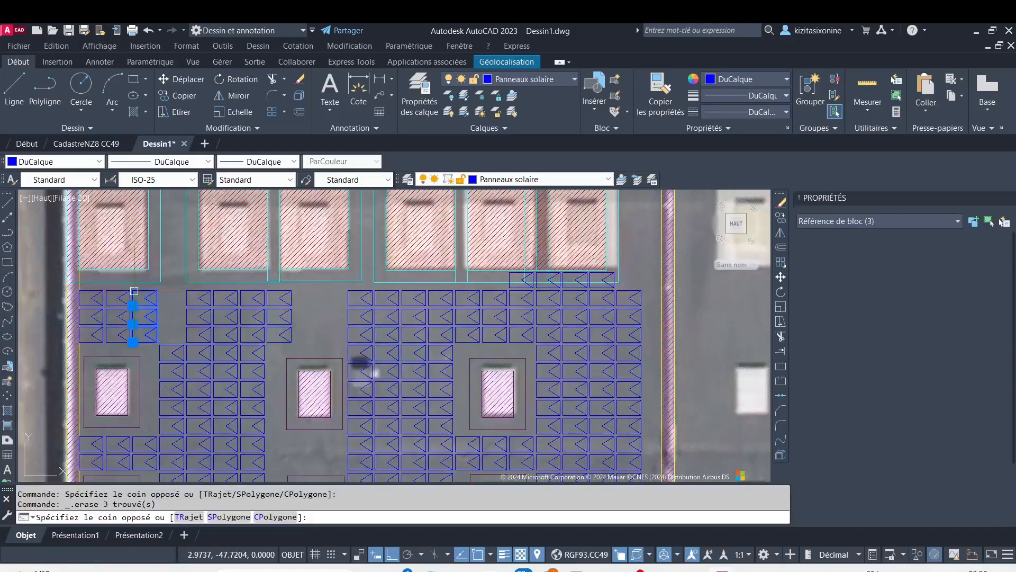
key(Delete)
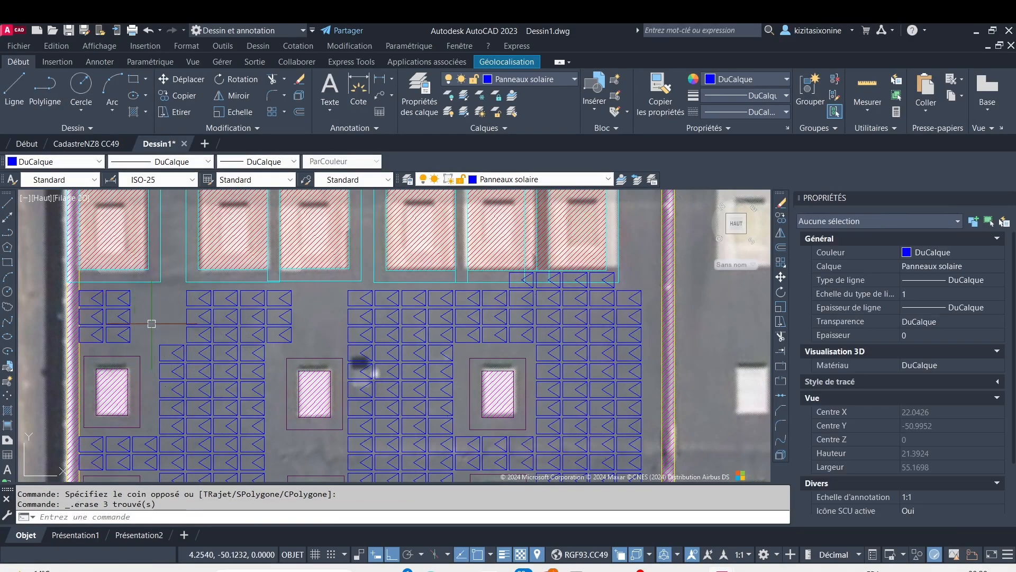
Erase the two-row block of twelve solar panels running from between the right-hand small openings to the panel field's right edge
scroll(157, 328, down, 2)
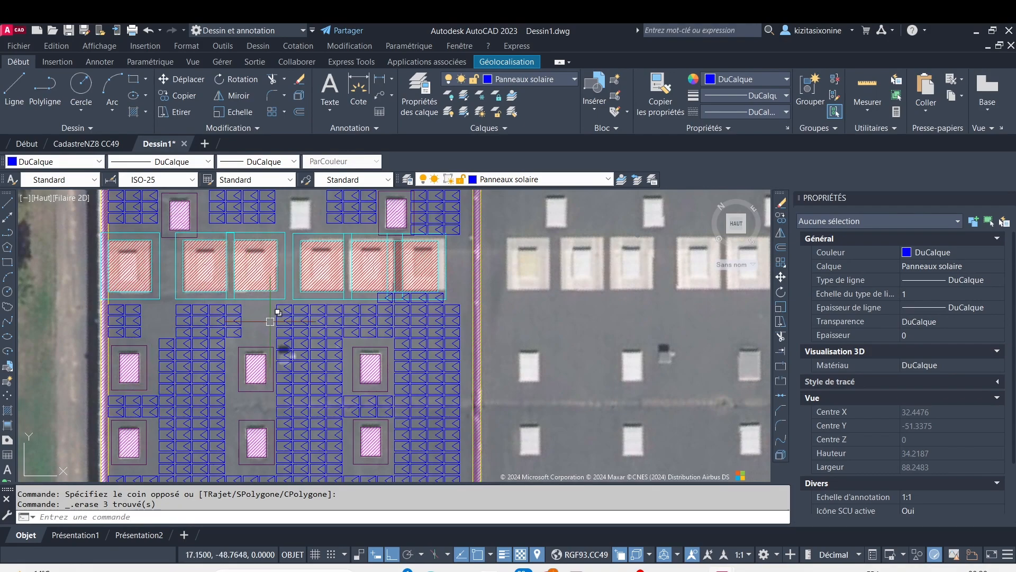
middle_drag(255, 392, 204, 228)
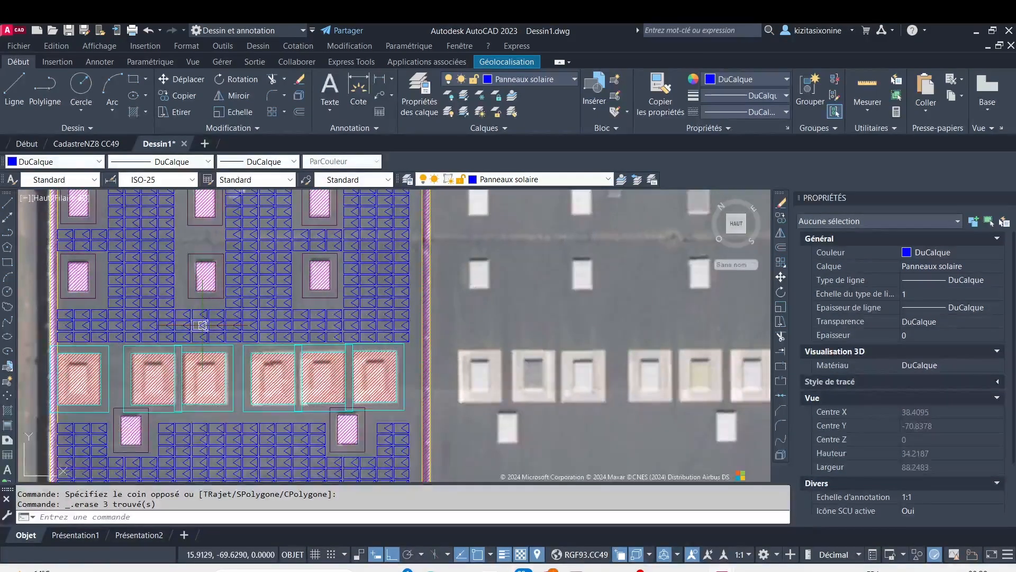
middle_drag(318, 231, 335, 350)
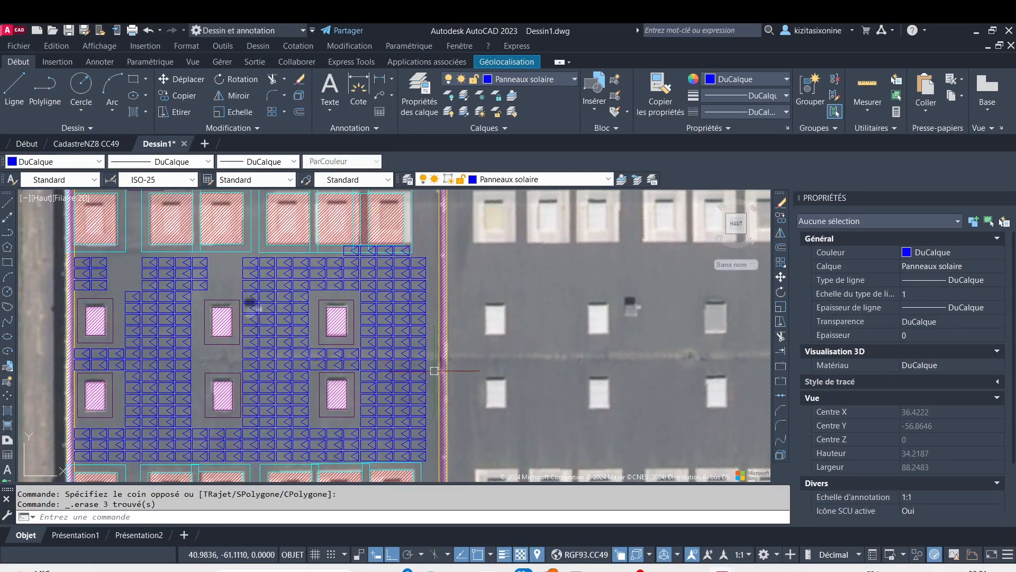
scroll(335, 352, up, 3)
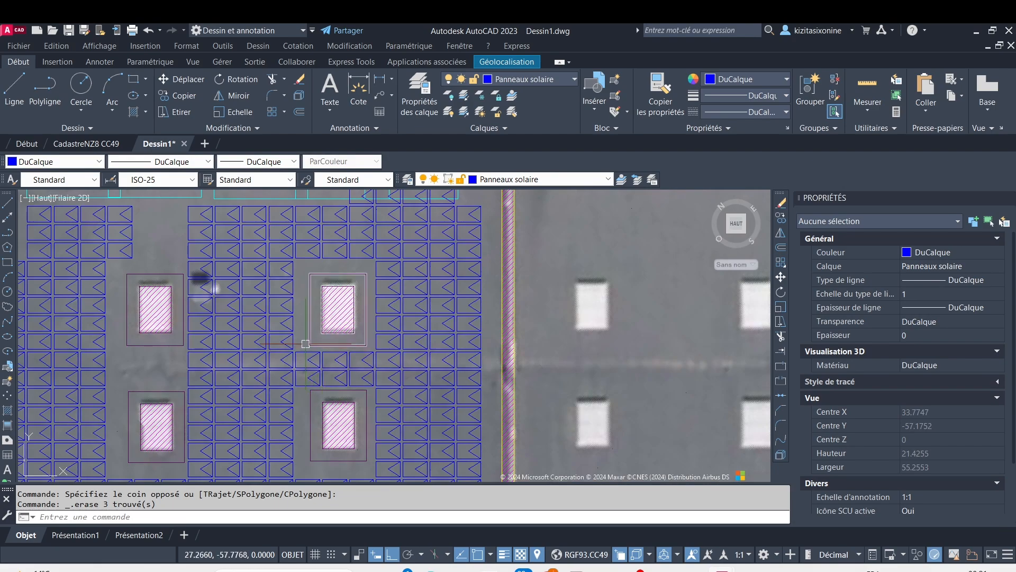
click(301, 343)
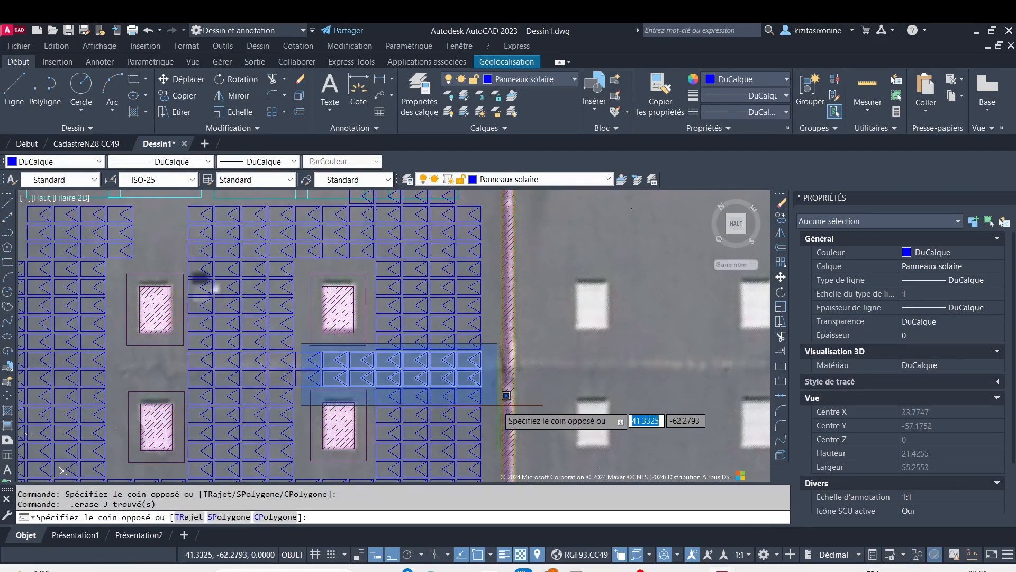
click(493, 391)
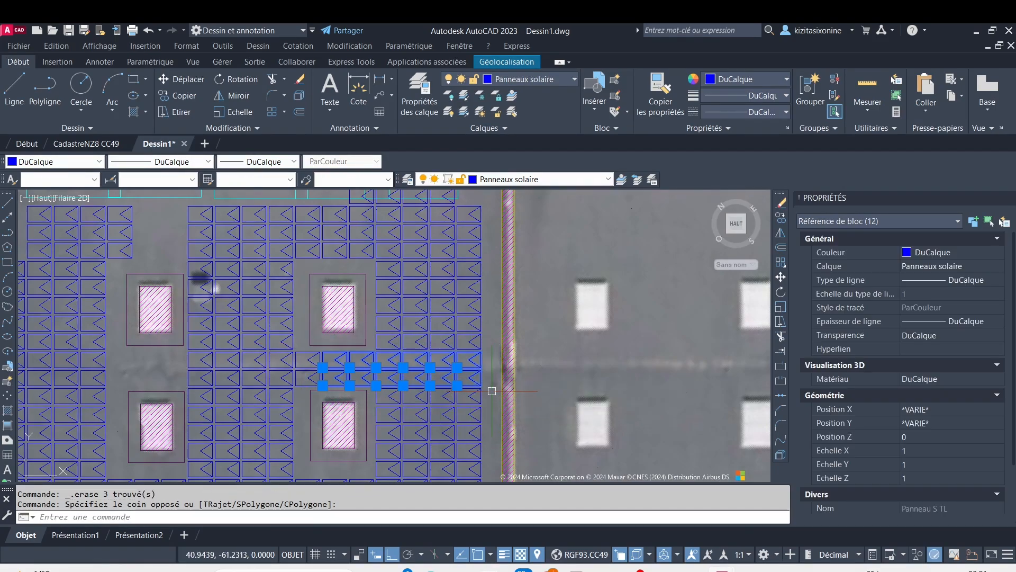
key(Delete)
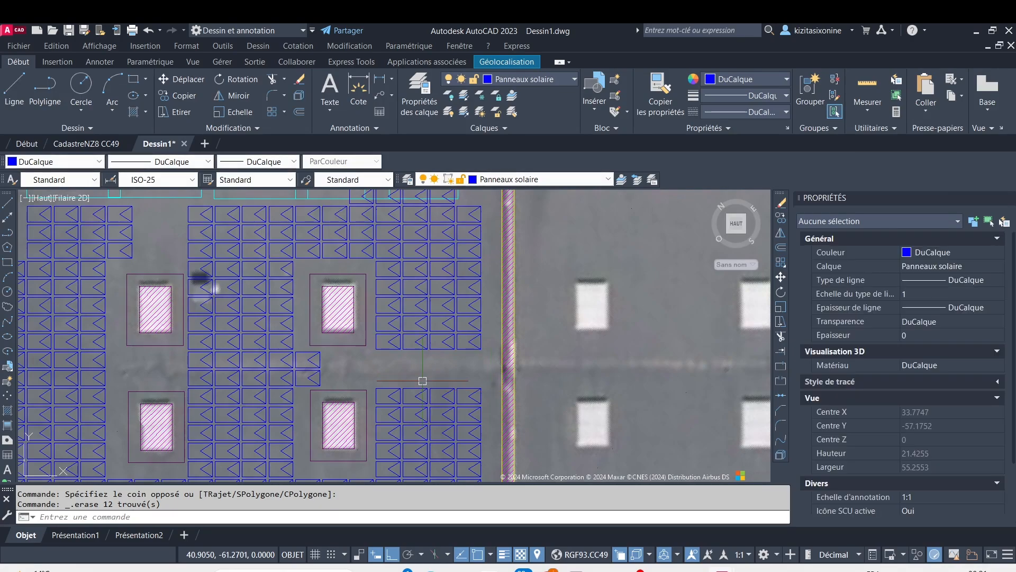
scroll(383, 324, down, 3)
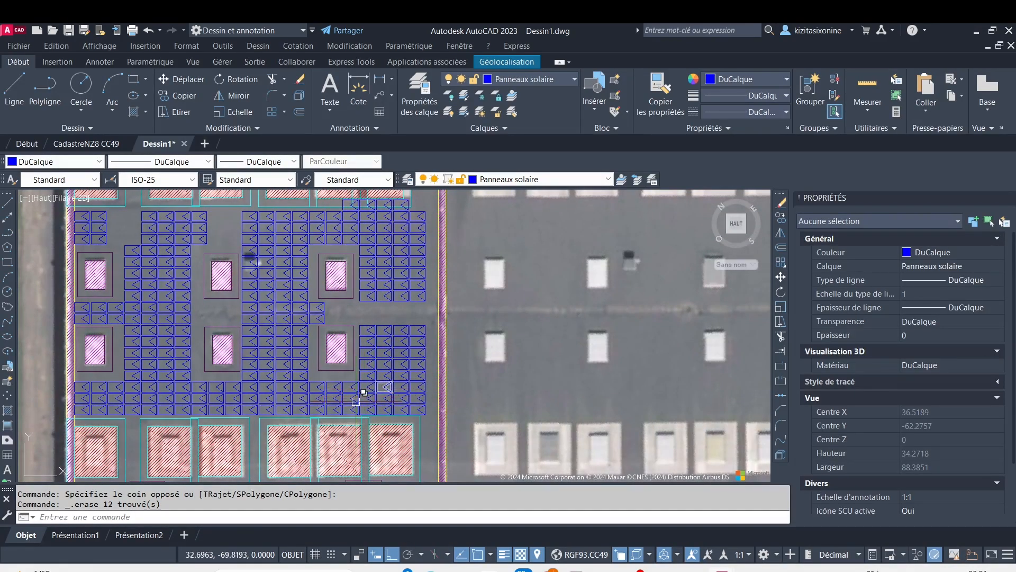
scroll(328, 415, down, 3)
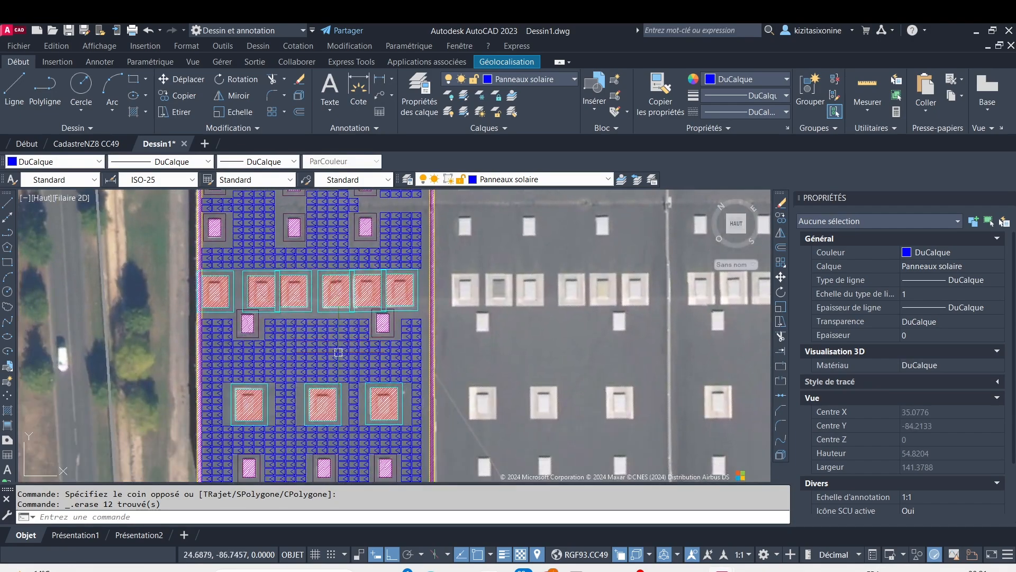
Erase two adjacent columns of five solar panels directly above the left-hand large opening in the lower row of three
middle_drag(380, 405, 368, 307)
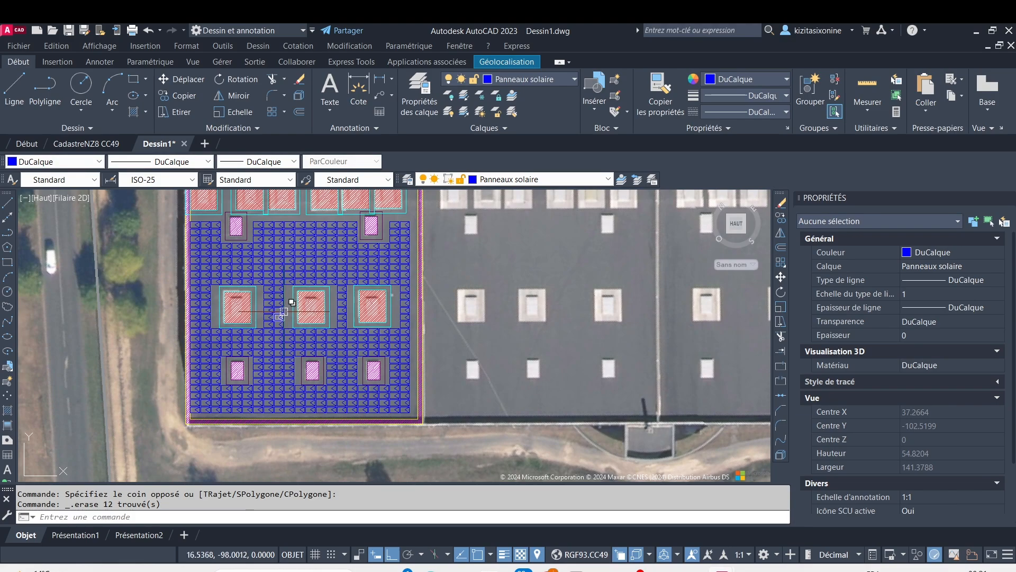
scroll(233, 236, up, 2)
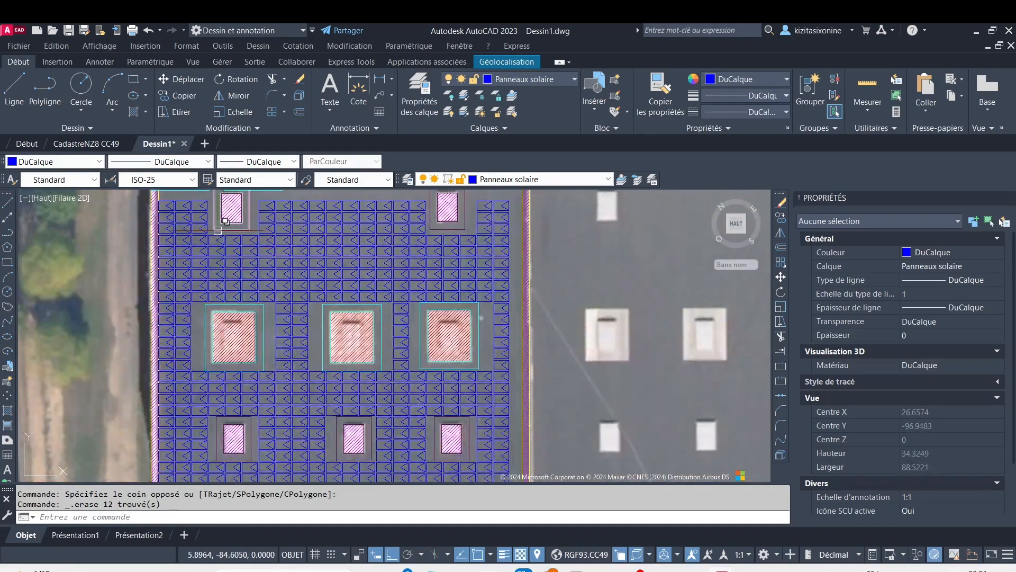
scroll(208, 232, up, 3)
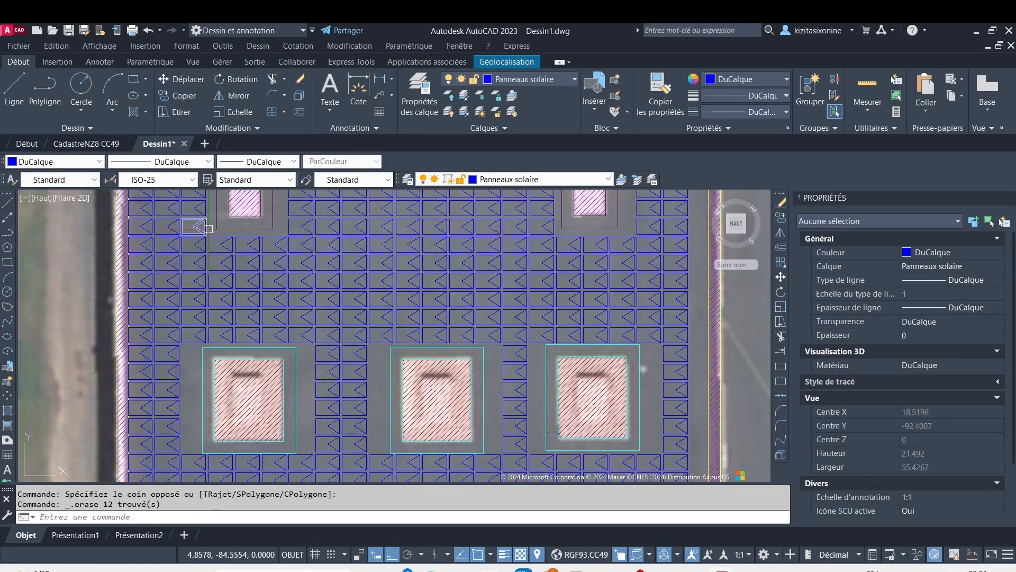
scroll(251, 257, up, 2)
scroll(360, 399, down, 2)
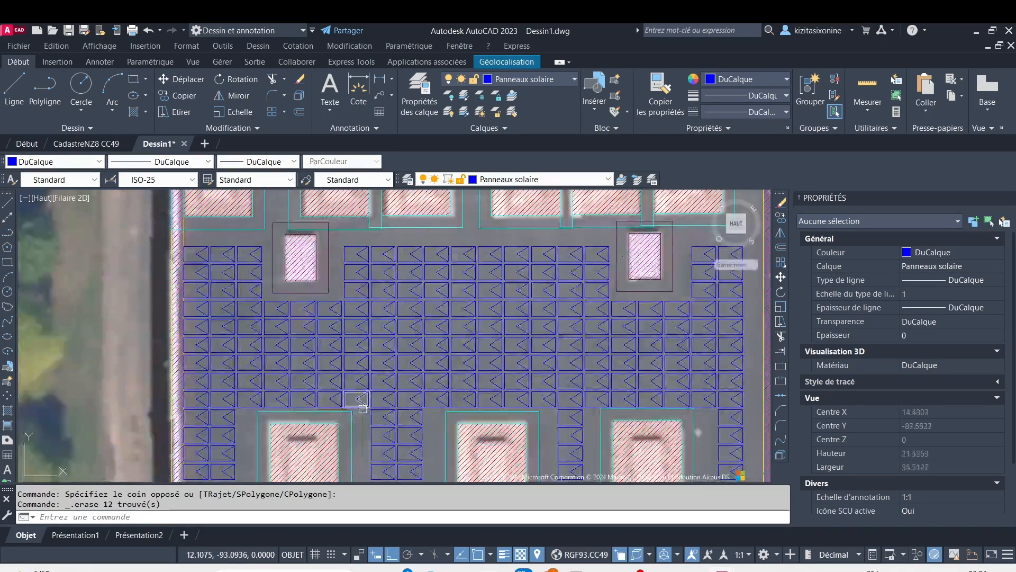
scroll(345, 395, up, 4)
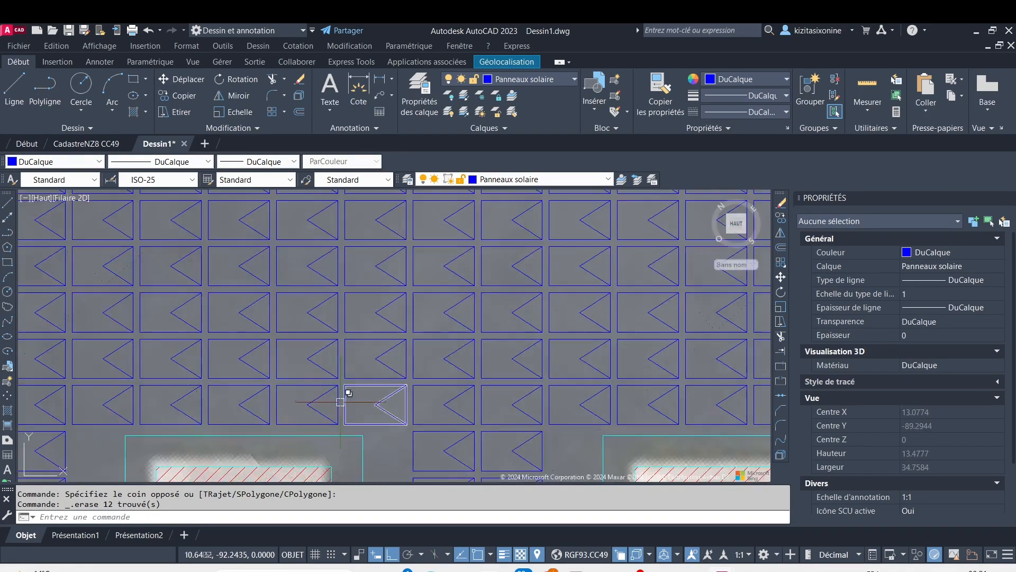
click(338, 428)
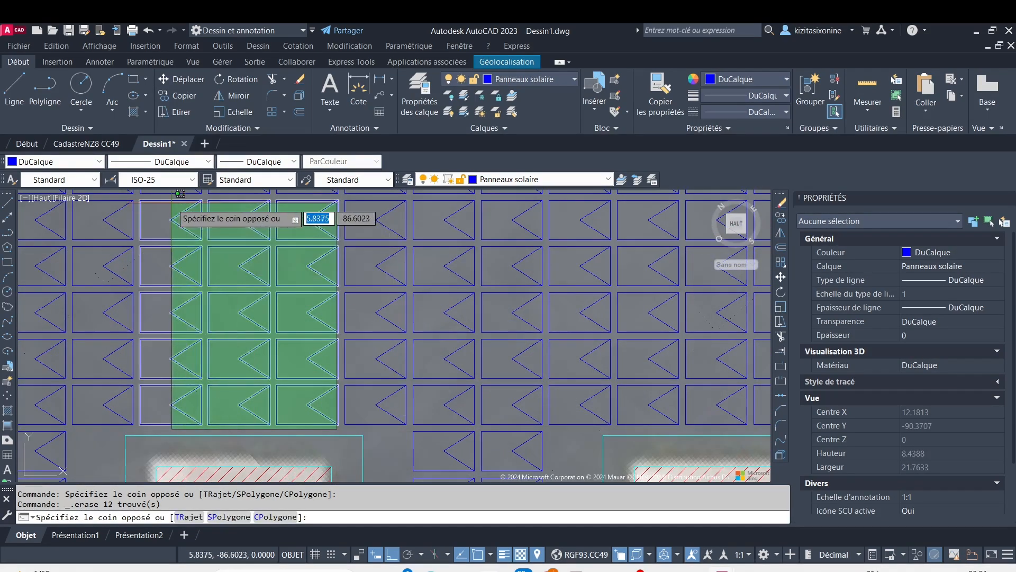
click(204, 212)
scroll(250, 276, down, 2)
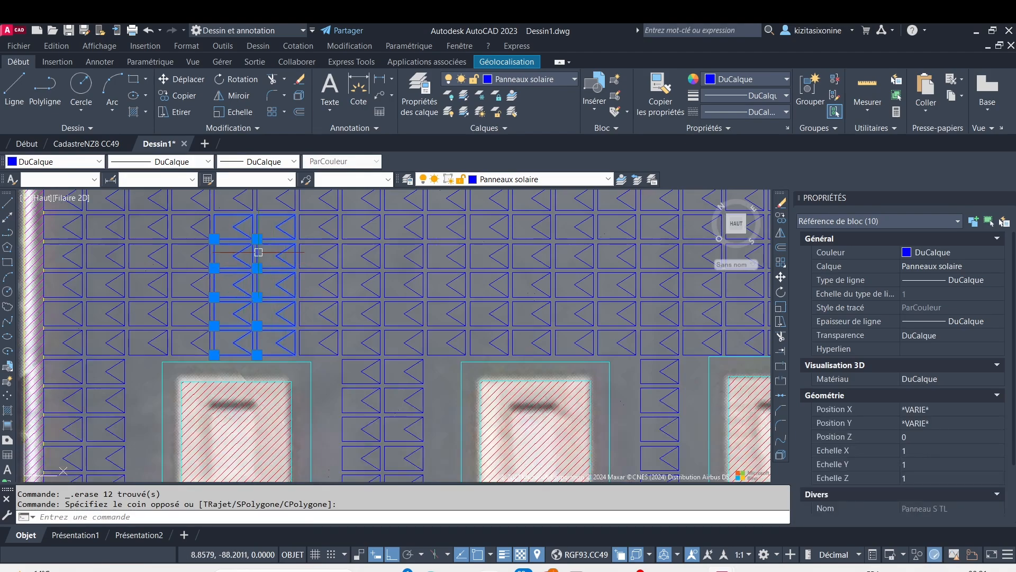
key(Delete)
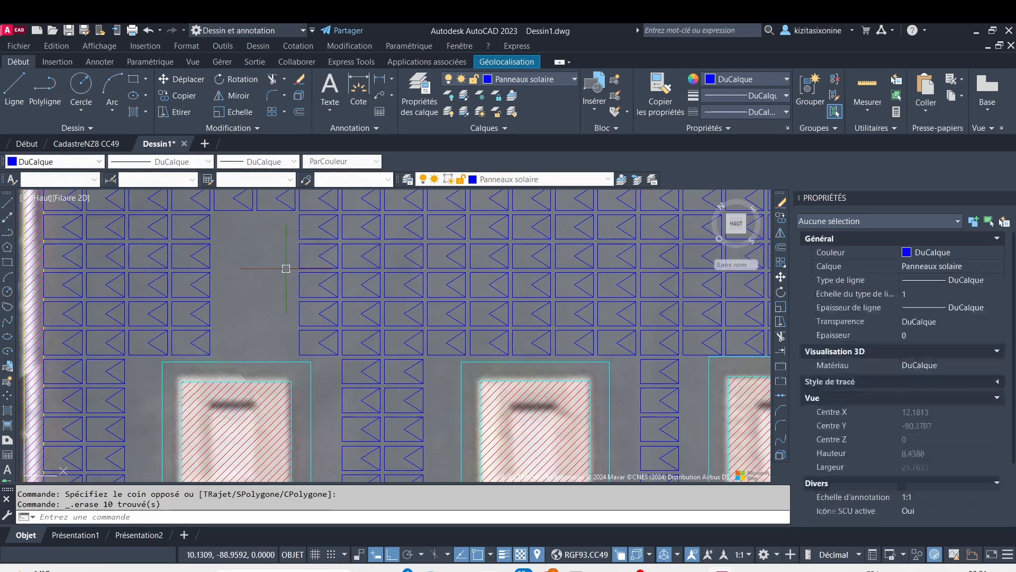
Erase the two solar panels directly below the left-hand small opening, at the upper end of the cleared passage
middle_drag(277, 249, 298, 341)
click(298, 341)
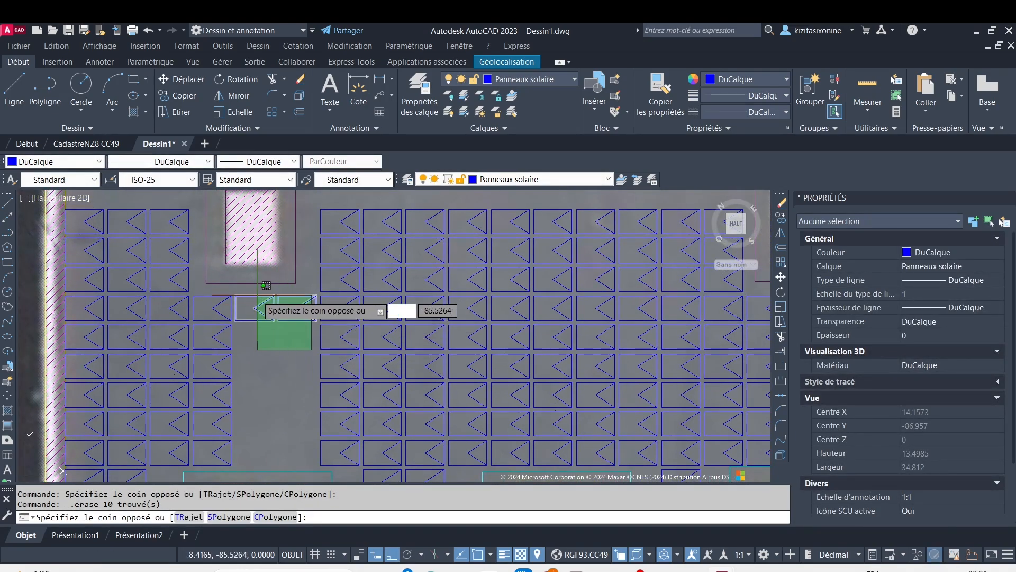
click(251, 291)
key(Delete)
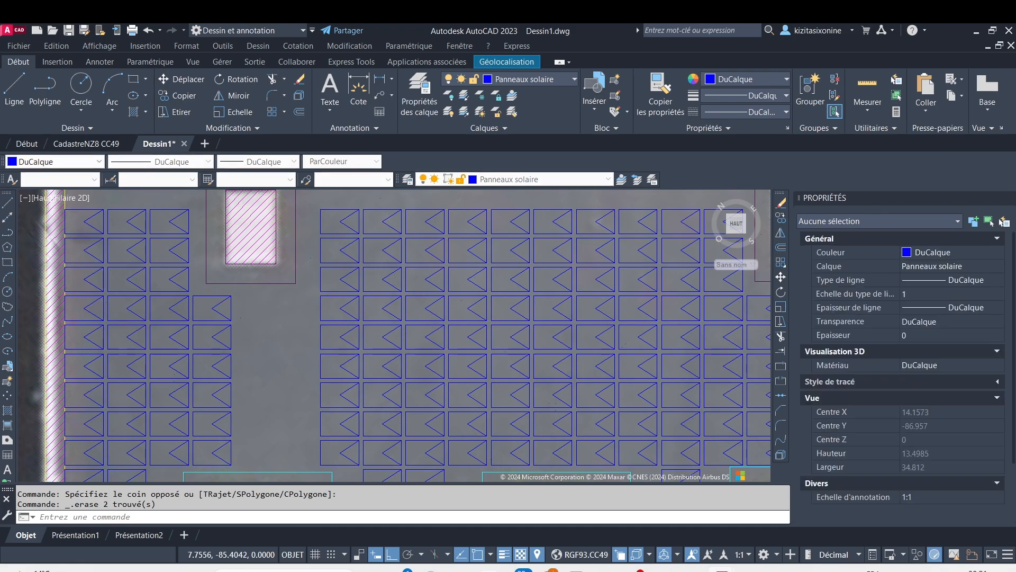
Erase four solar panels between the left and middle large openings of the lower row, and two between the middle and right ones
scroll(254, 297, down, 5)
middle_drag(307, 363, 258, 297)
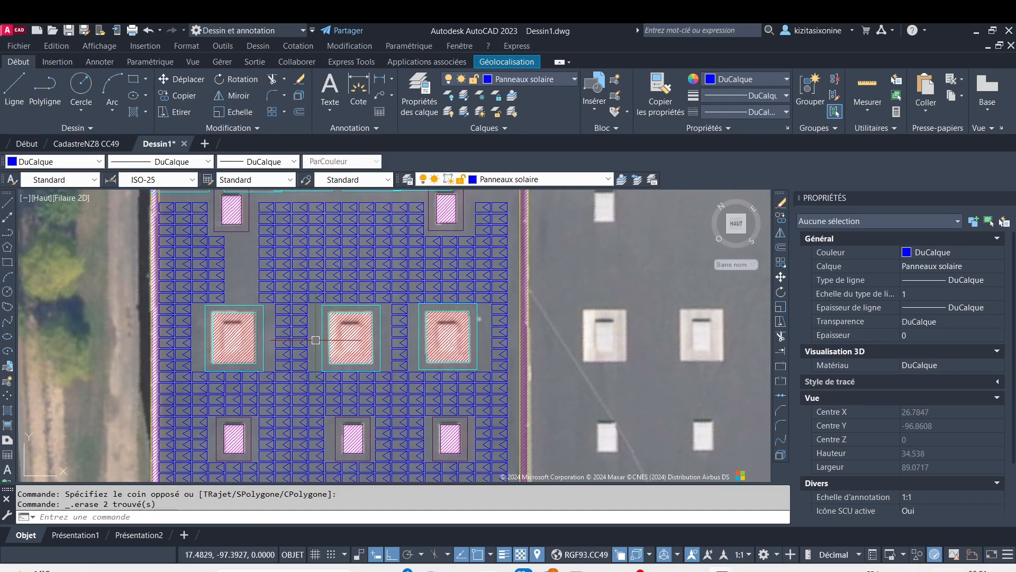
click(459, 354)
click(276, 336)
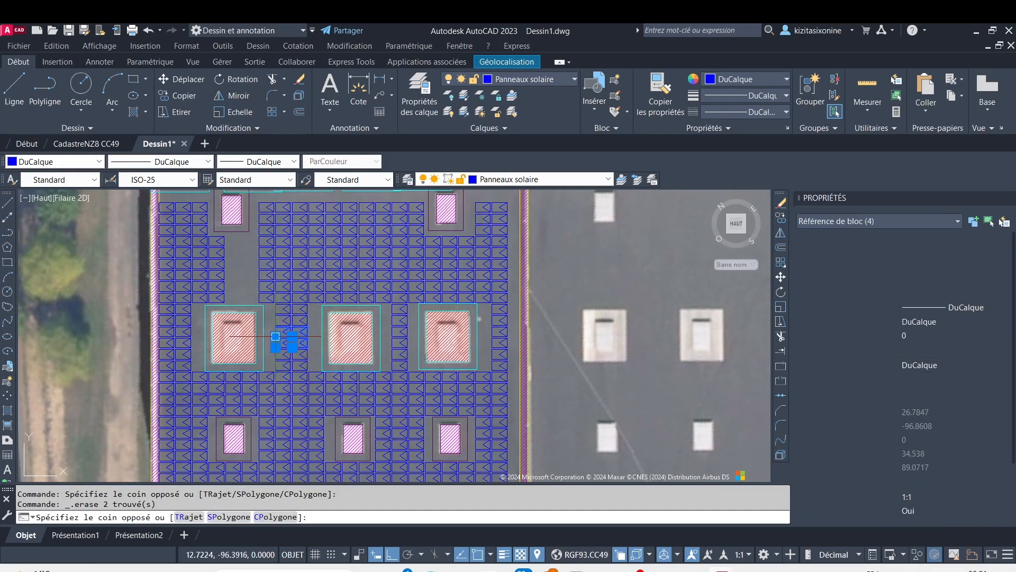
key(Delete)
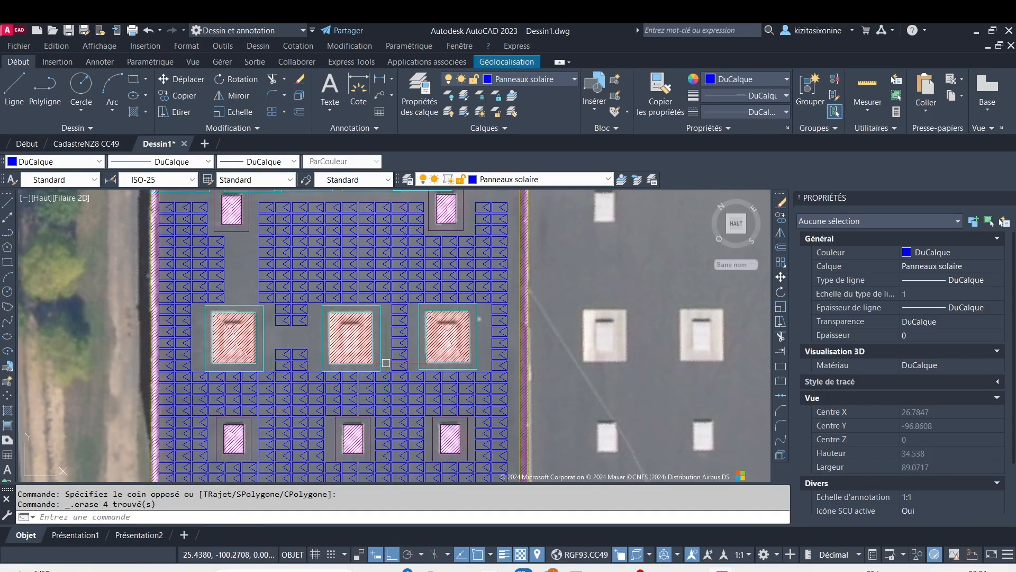
click(411, 343)
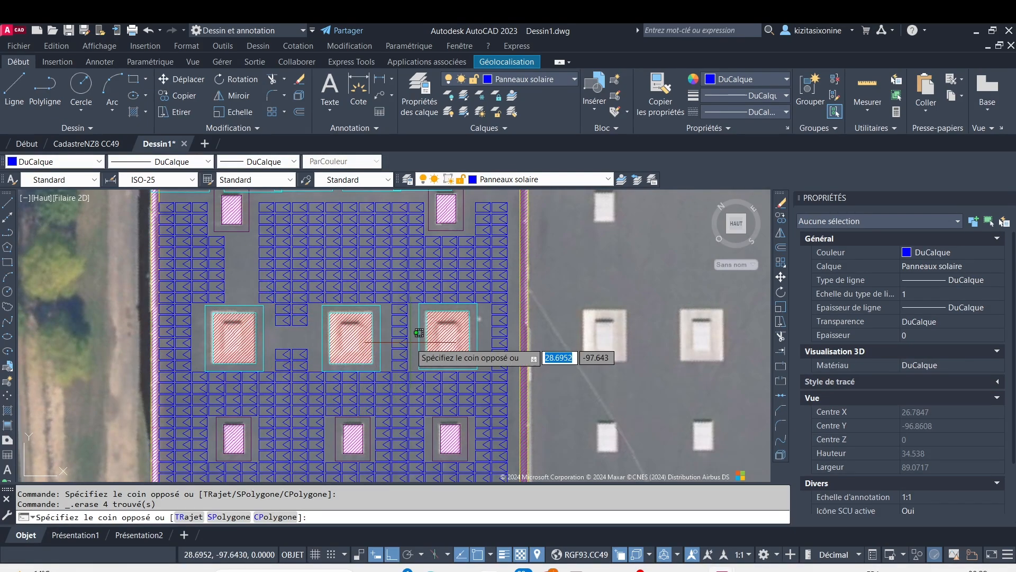
click(391, 336)
key(Delete)
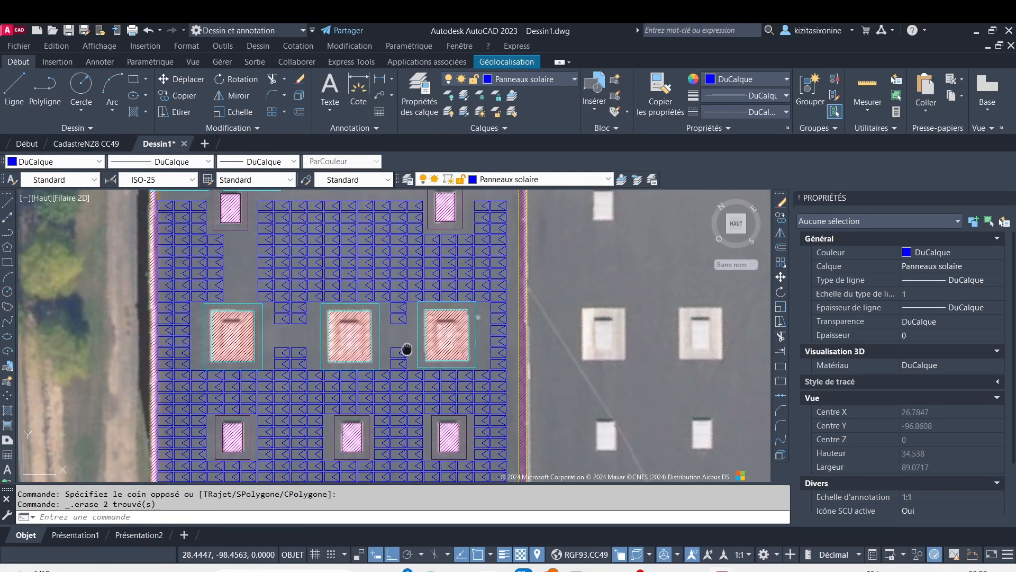
Erase the two columns of four solar panels between the middle small opening of the last row and the roof's lower edge
middle_drag(408, 349, 424, 275)
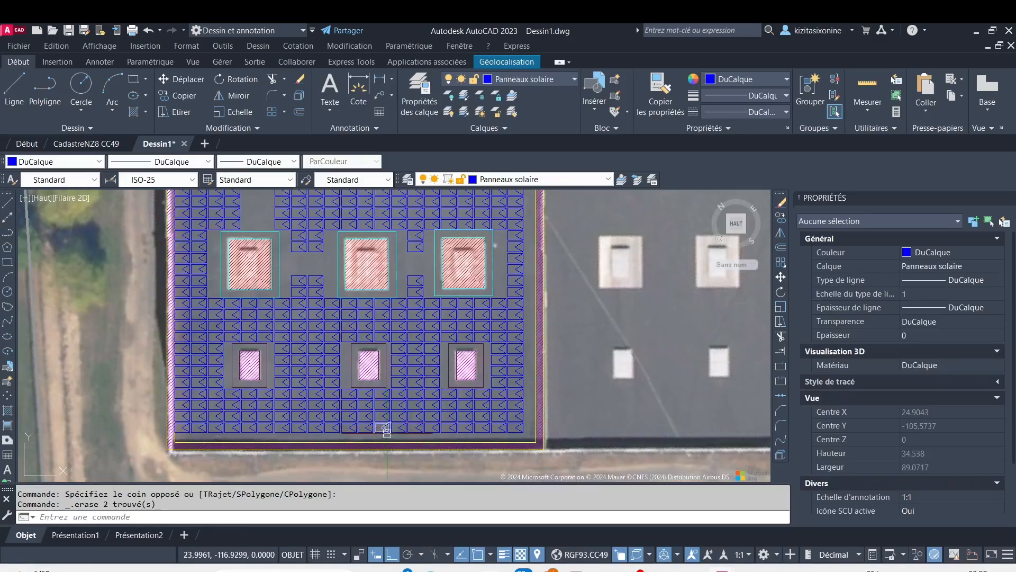
scroll(387, 432, up, 2)
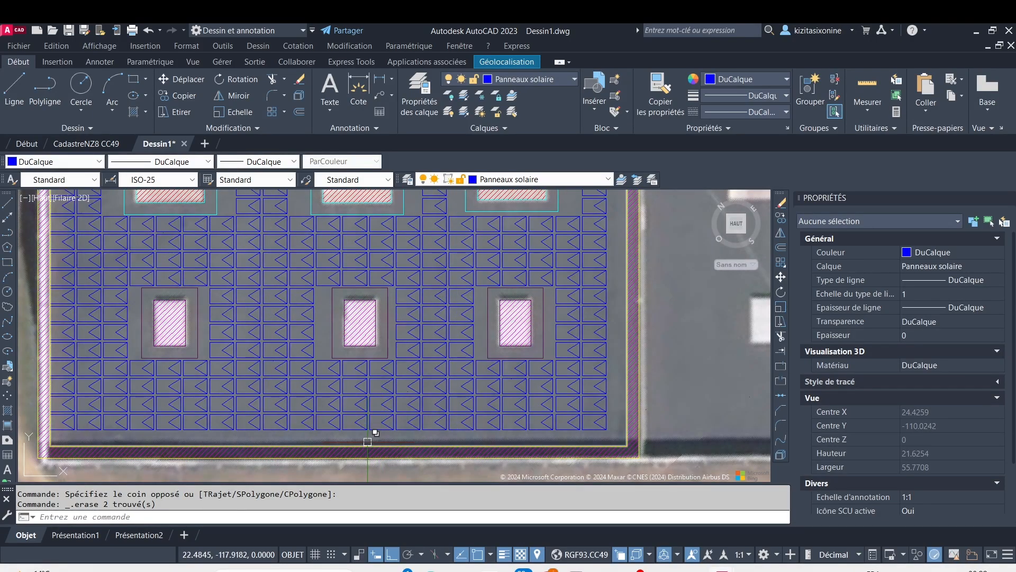
click(382, 439)
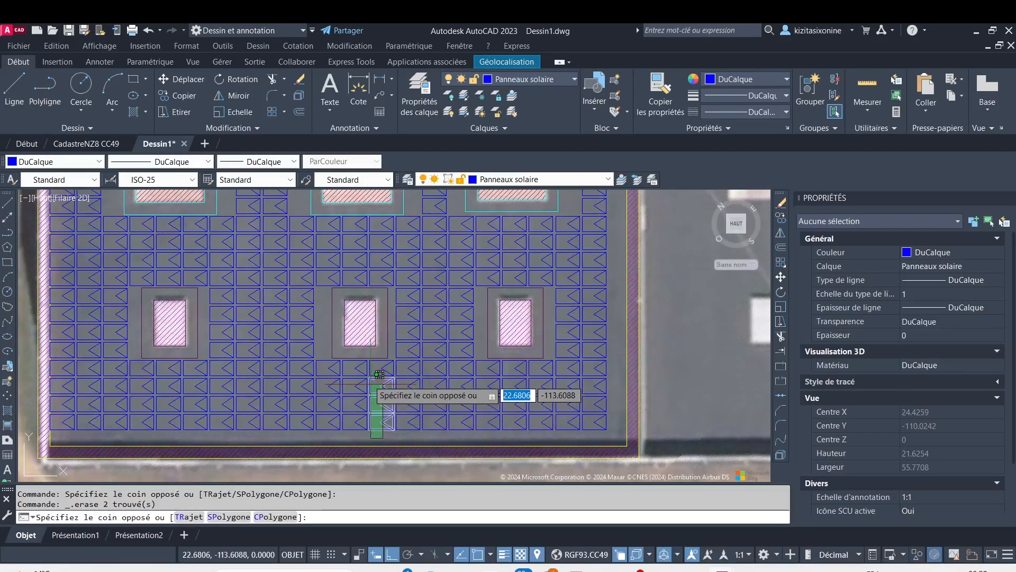
click(358, 376)
key(Delete)
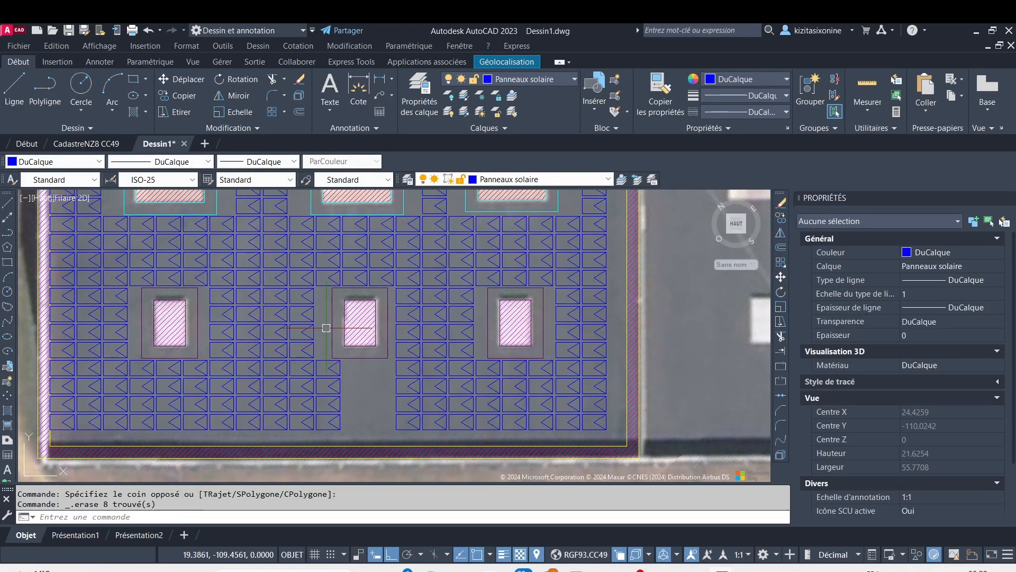
Erase the middle two rows of solar panels between the last row's small openings: eight on the left side and six on the right
click(326, 325)
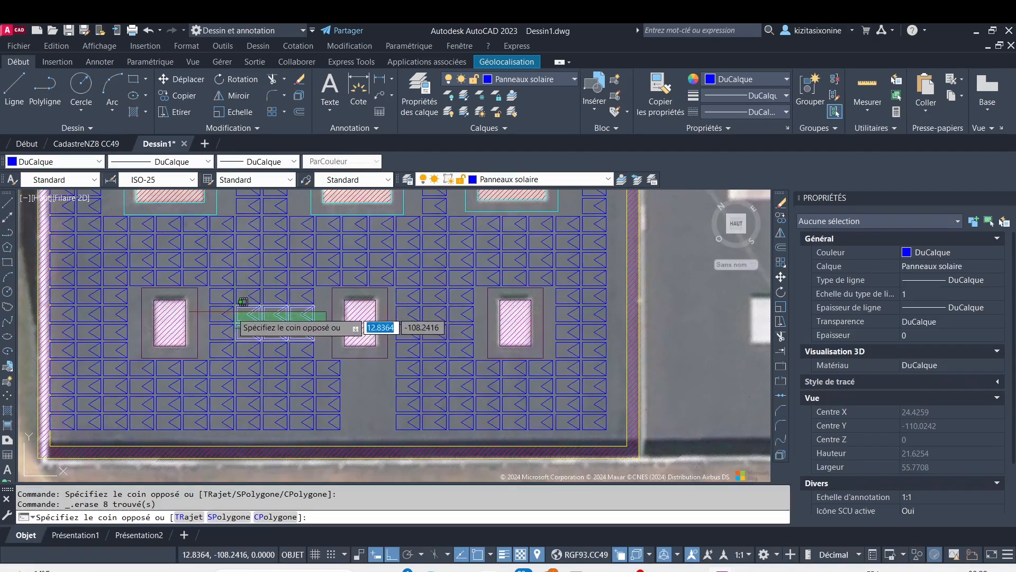
click(206, 304)
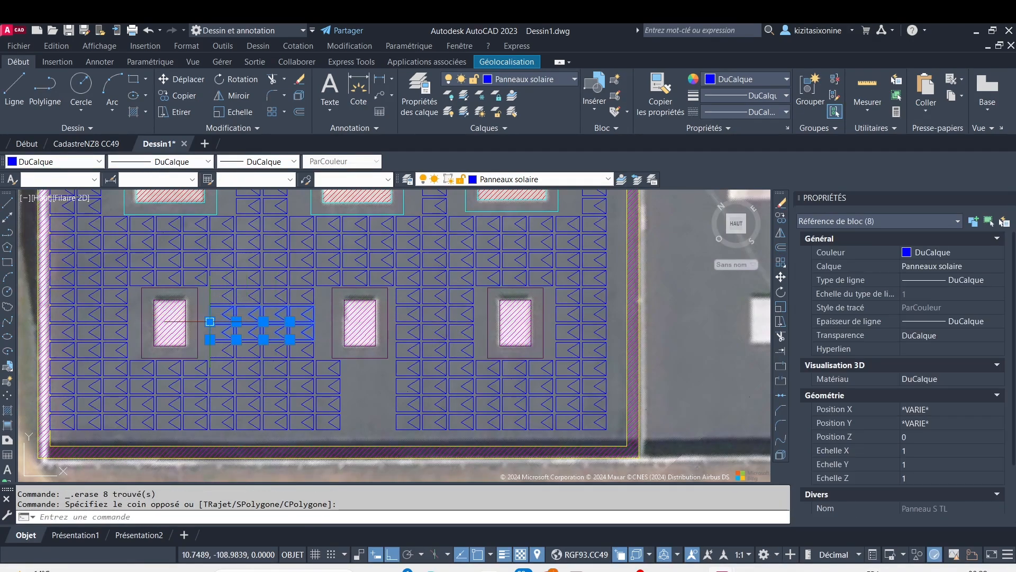
key(Delete)
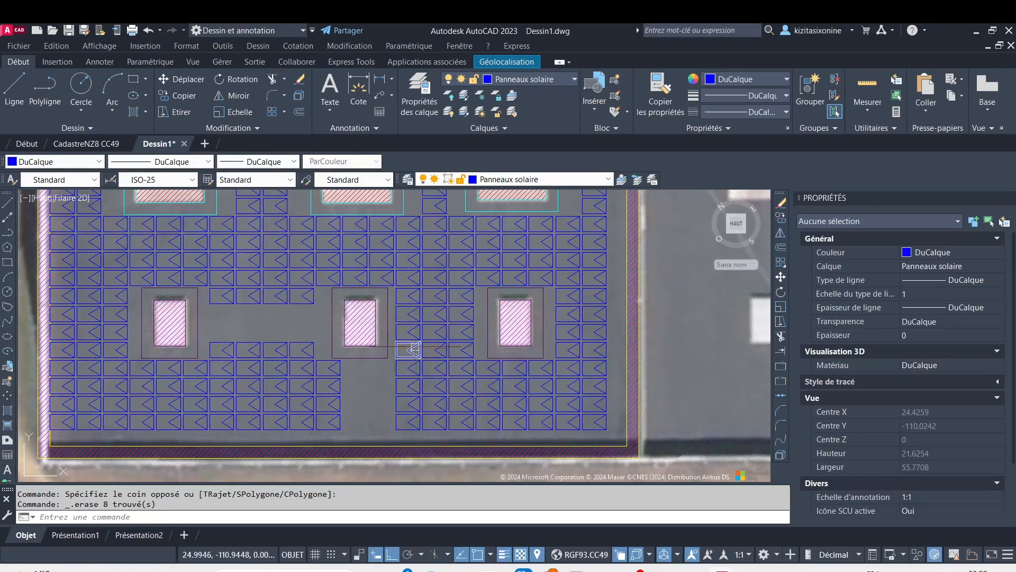
click(482, 336)
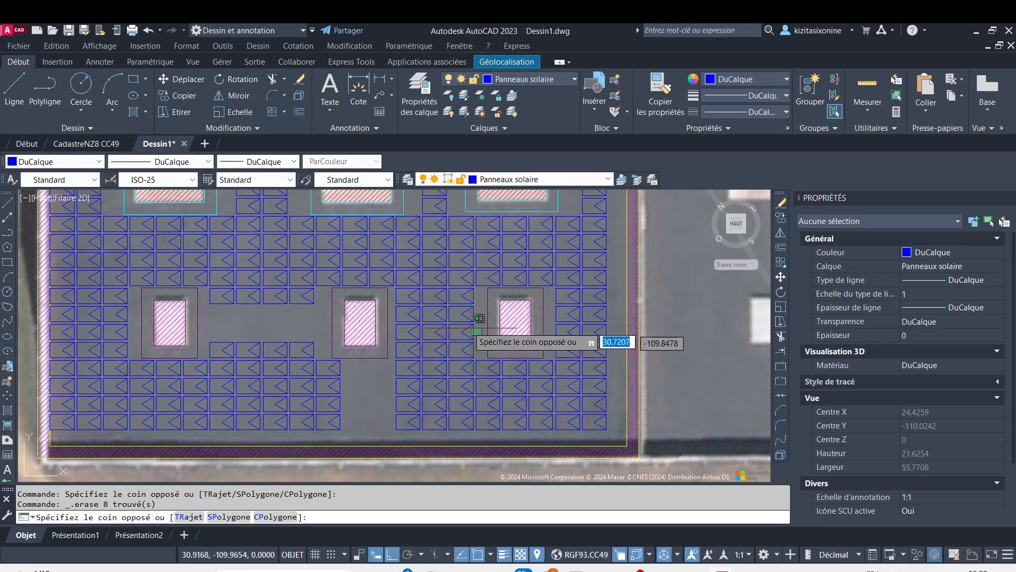
click(391, 309)
key(Delete)
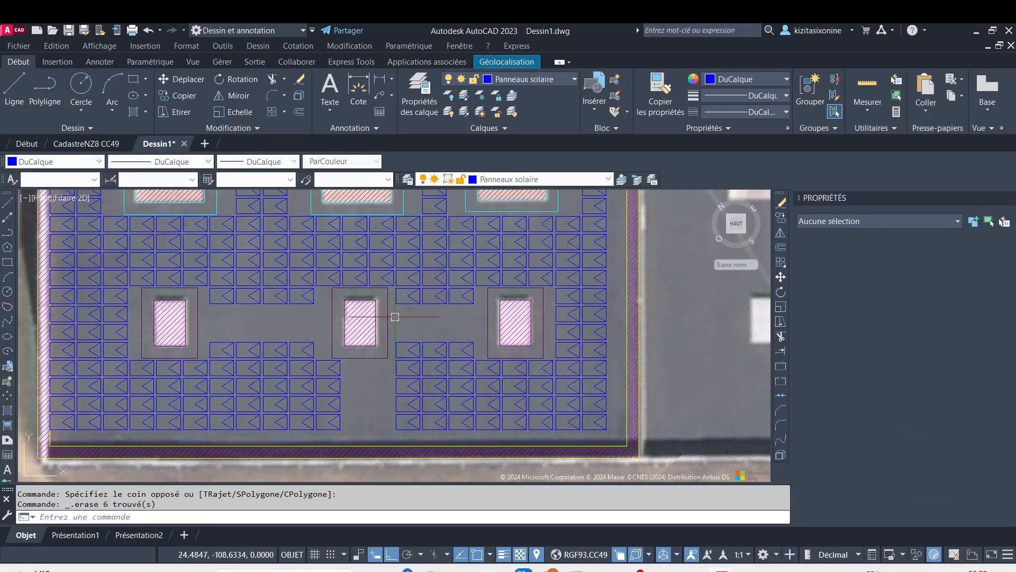
Erase nine solar panels in two columns between the middle large opening's lower-left corner and the passage joining the last row's small openings
scroll(584, 315, down, 2)
scroll(555, 345, down, 2)
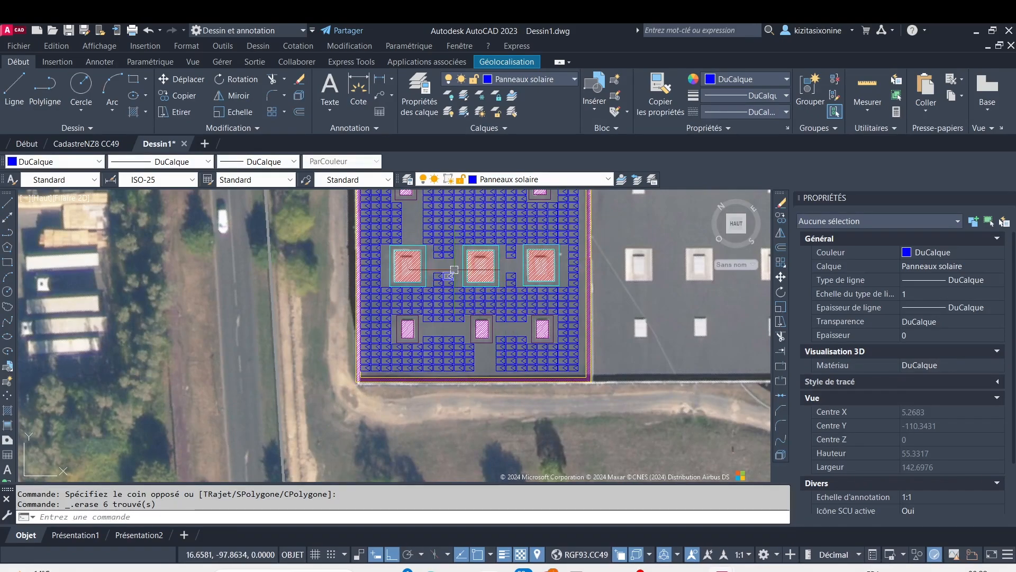
scroll(459, 295, up, 4)
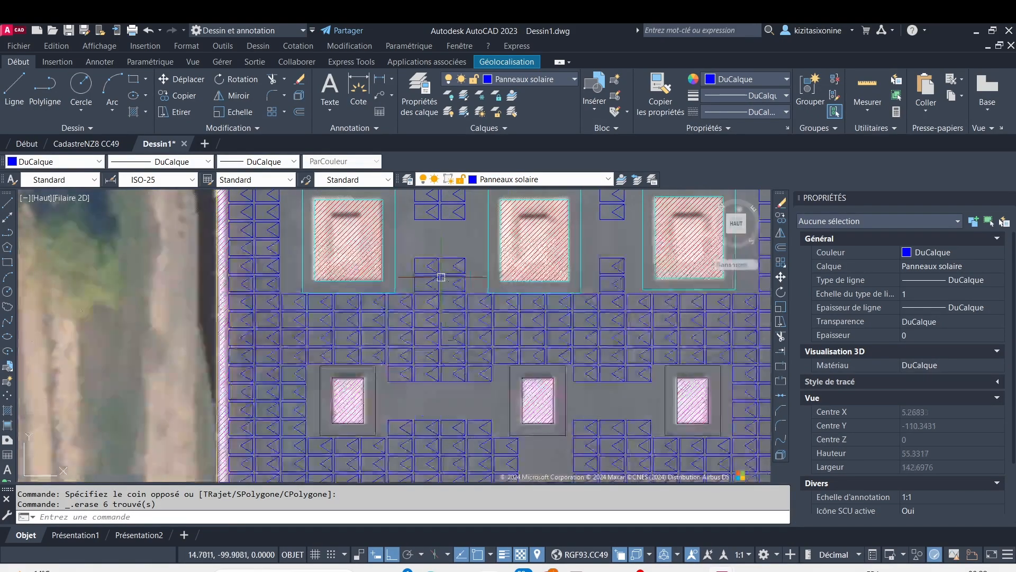
click(498, 379)
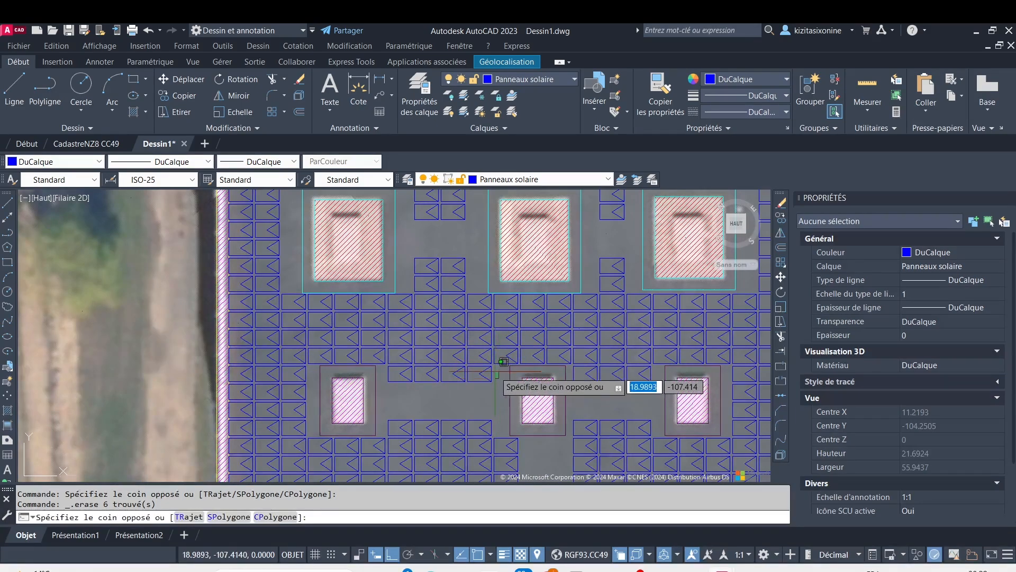
click(478, 299)
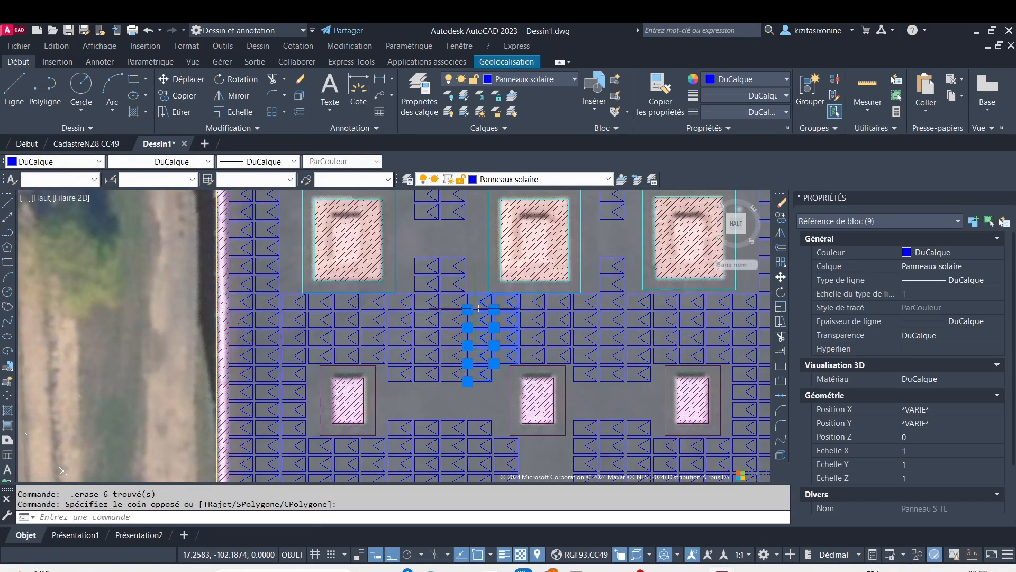
key(Delete)
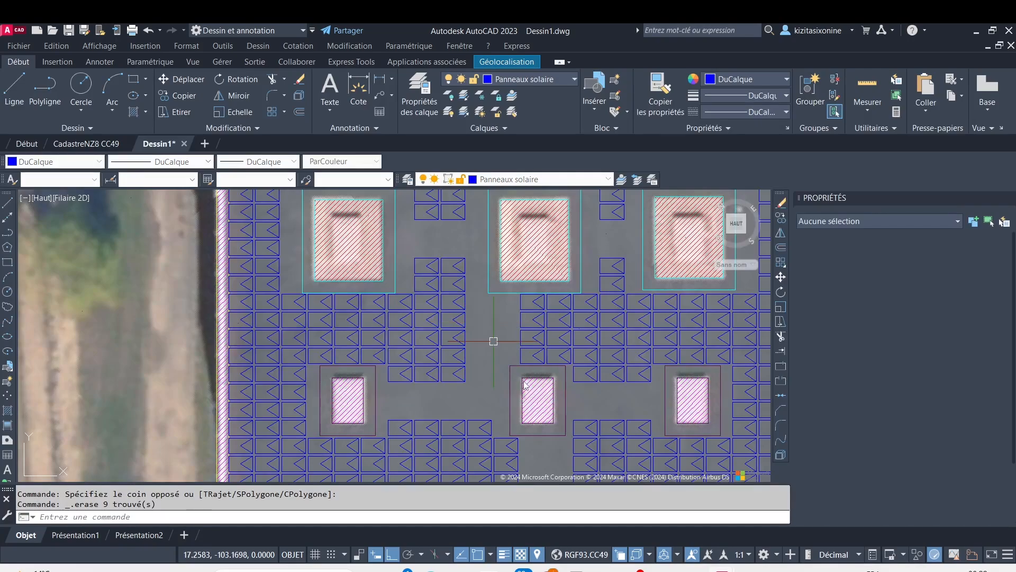
Copy the obstacle block from the upper row's middle large opening onto the unmarked large opening at its left
scroll(527, 384, down, 2)
scroll(527, 384, down, 2)
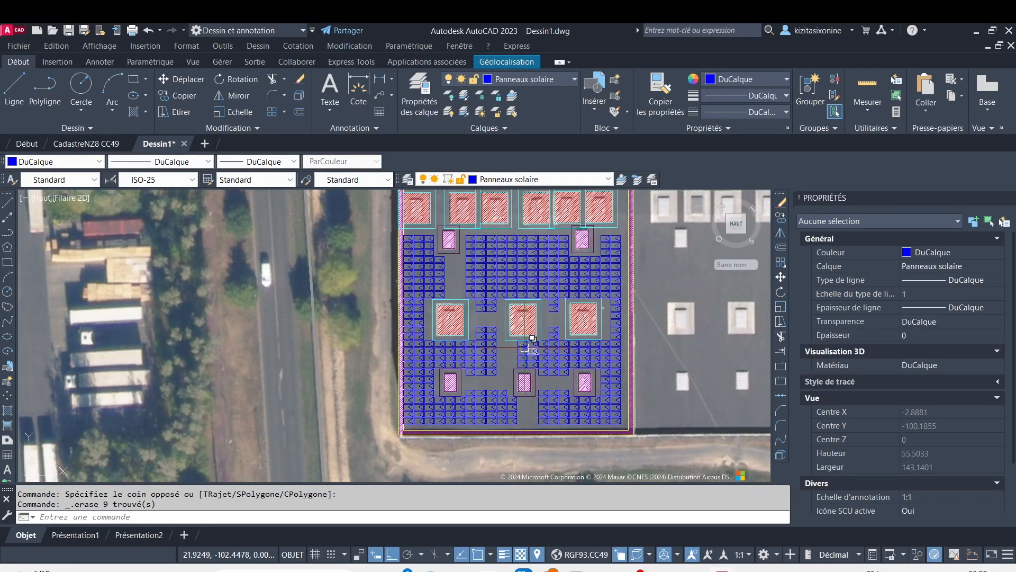
mouse_move(551, 288)
middle_down()
mouse_move(454, 329)
mouse_move(420, 320)
middle_up()
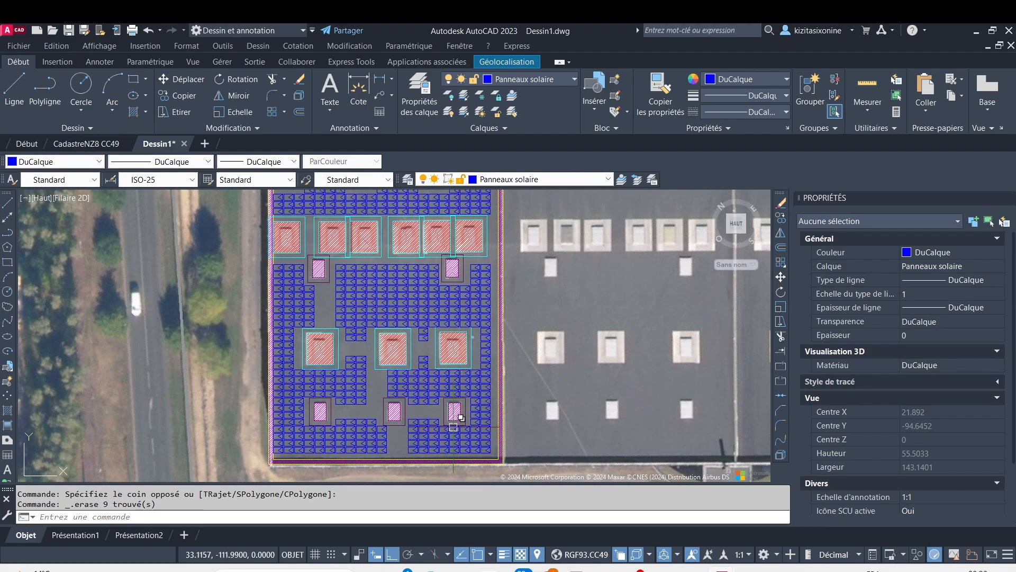
scroll(401, 371, up, 4)
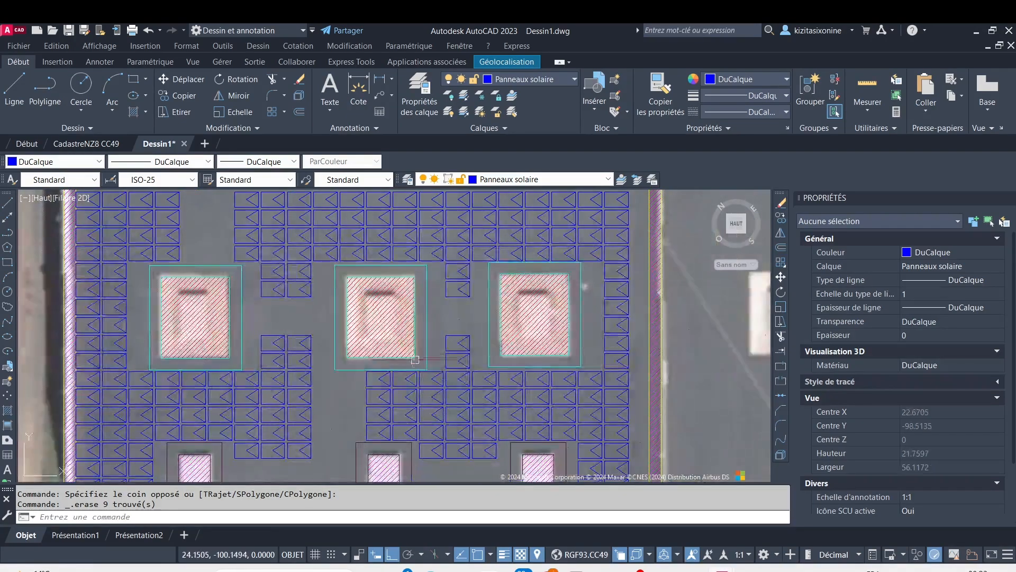
scroll(448, 352, down, 6)
middle_drag(473, 264, 405, 300)
scroll(424, 235, up, 6)
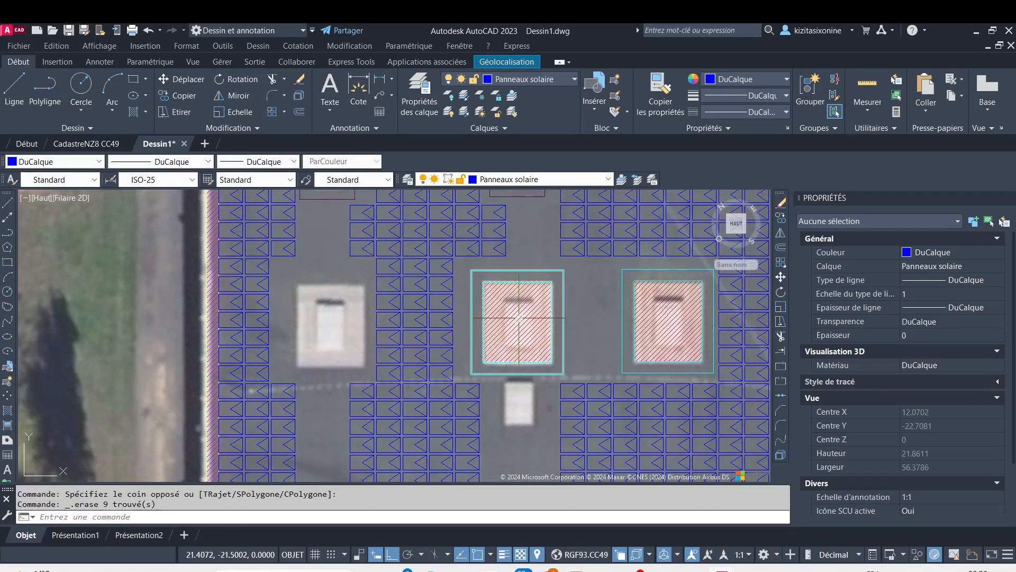
click(539, 272)
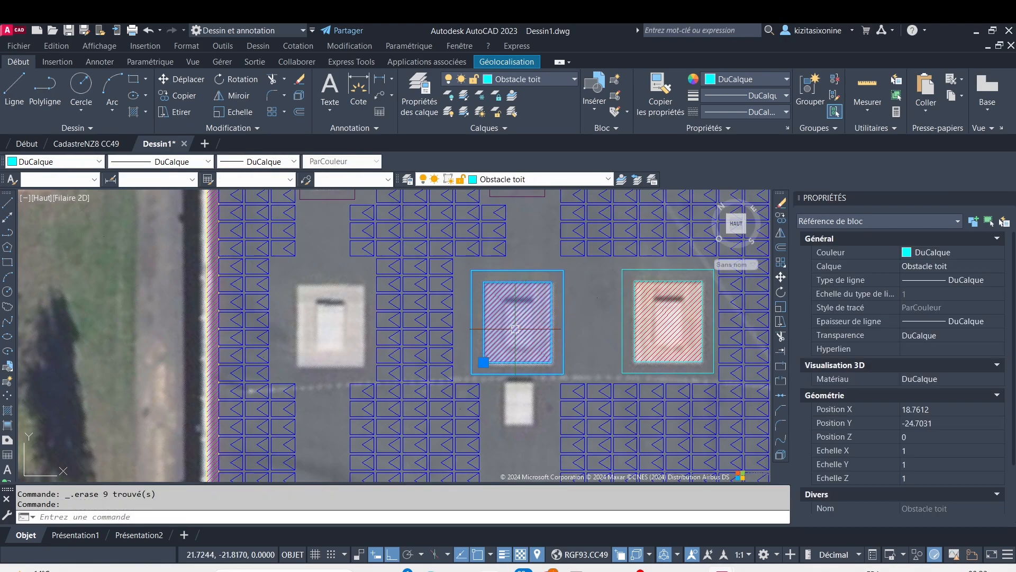
click(180, 96)
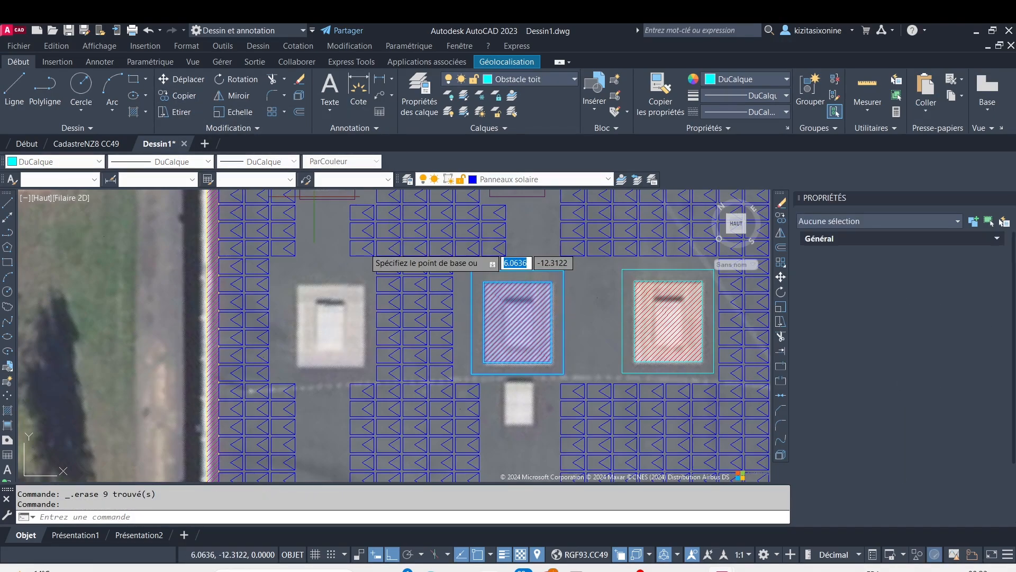
click(492, 363)
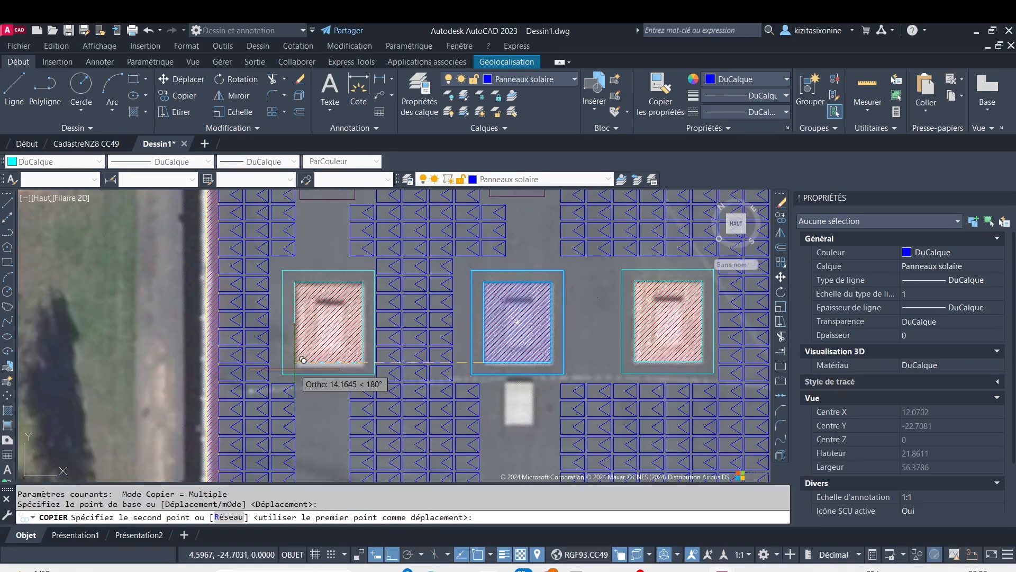
click(333, 356)
scroll(347, 354, down, 4)
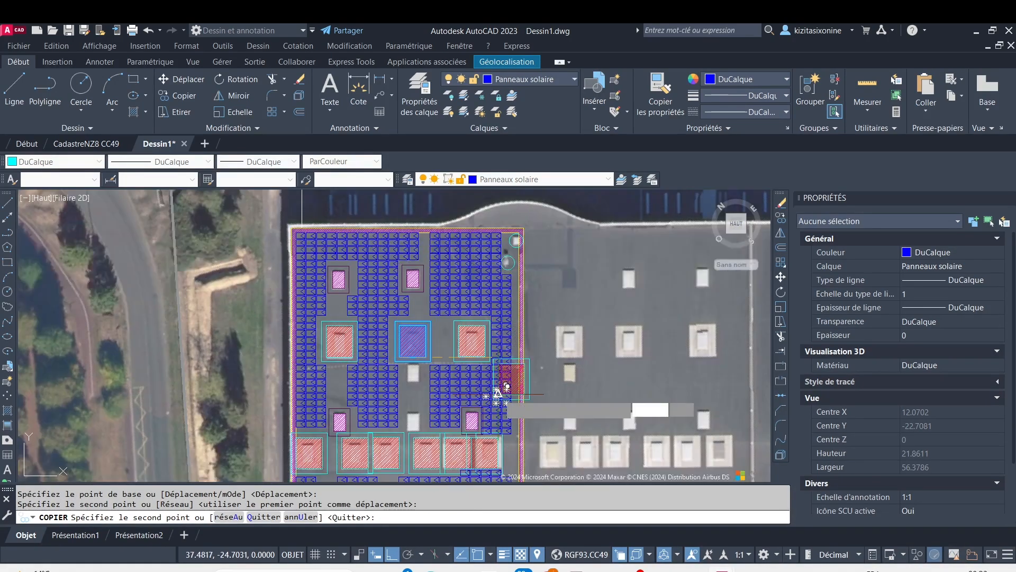
key(Escape)
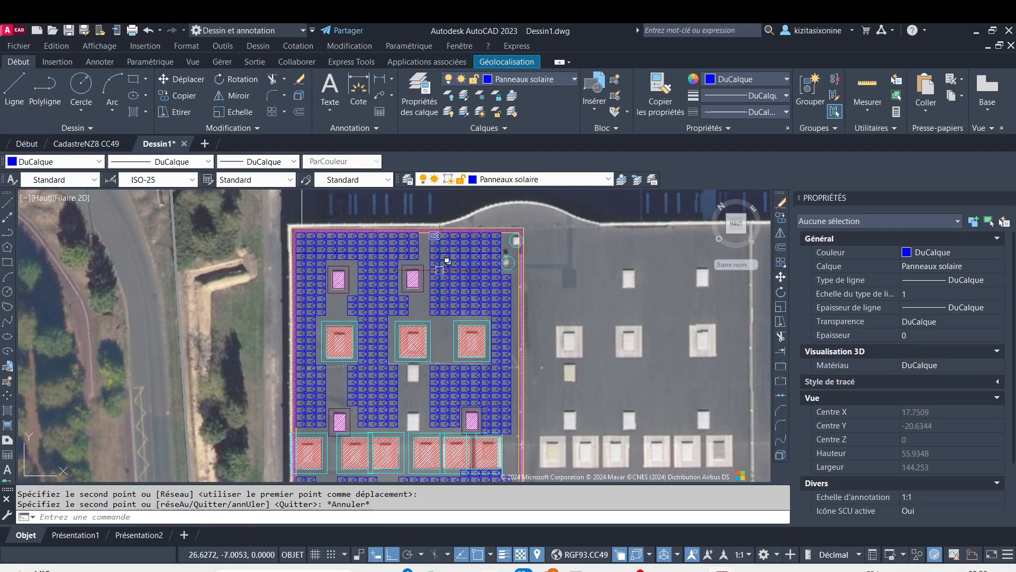
Erase the two lower rows of six solar panels each, between the two uppermost small openings and the large openings below them
scroll(299, 234, up, 2)
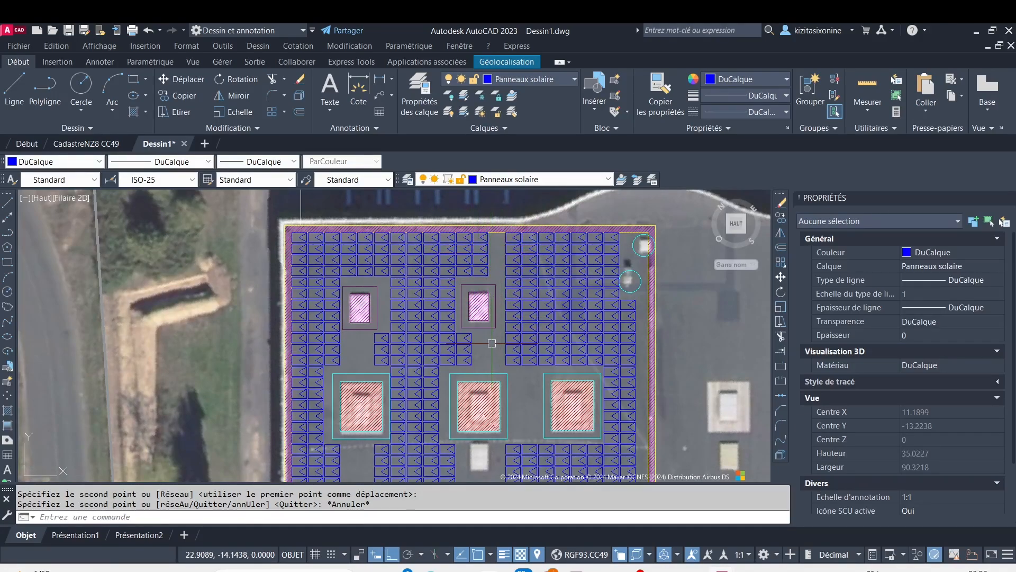
middle_drag(492, 343, 483, 231)
middle_drag(493, 291, 499, 390)
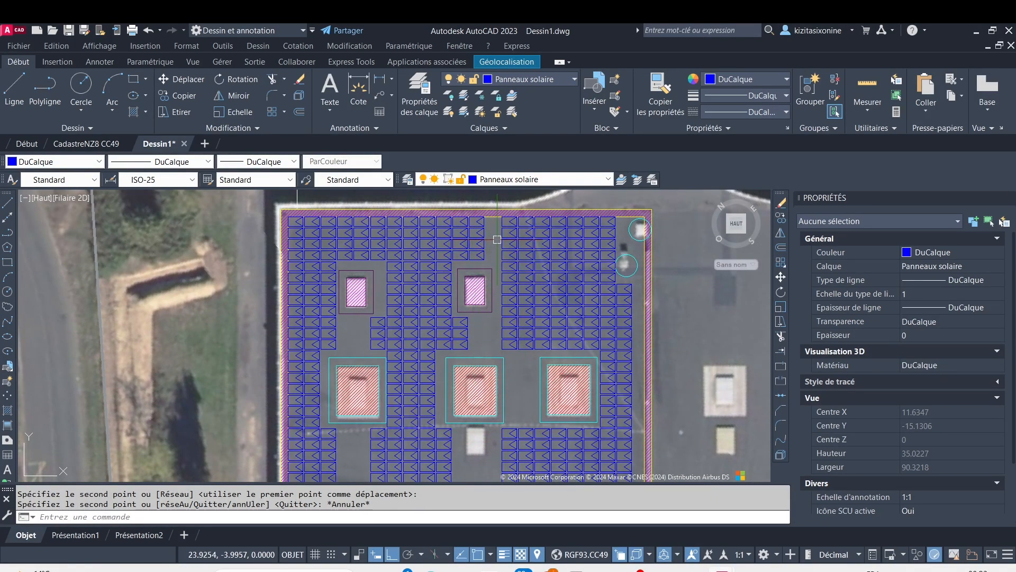
click(490, 350)
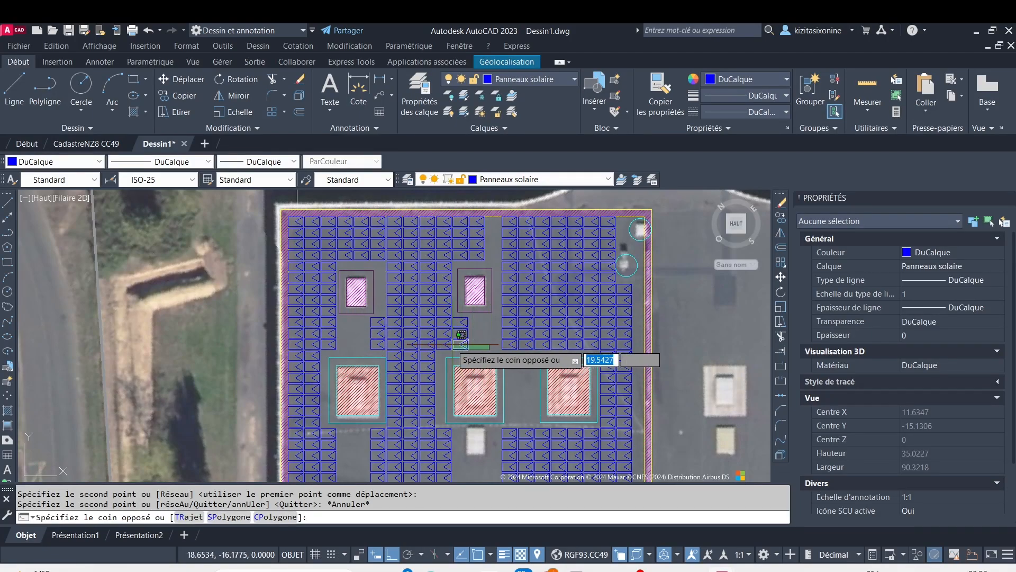
click(361, 340)
key(Delete)
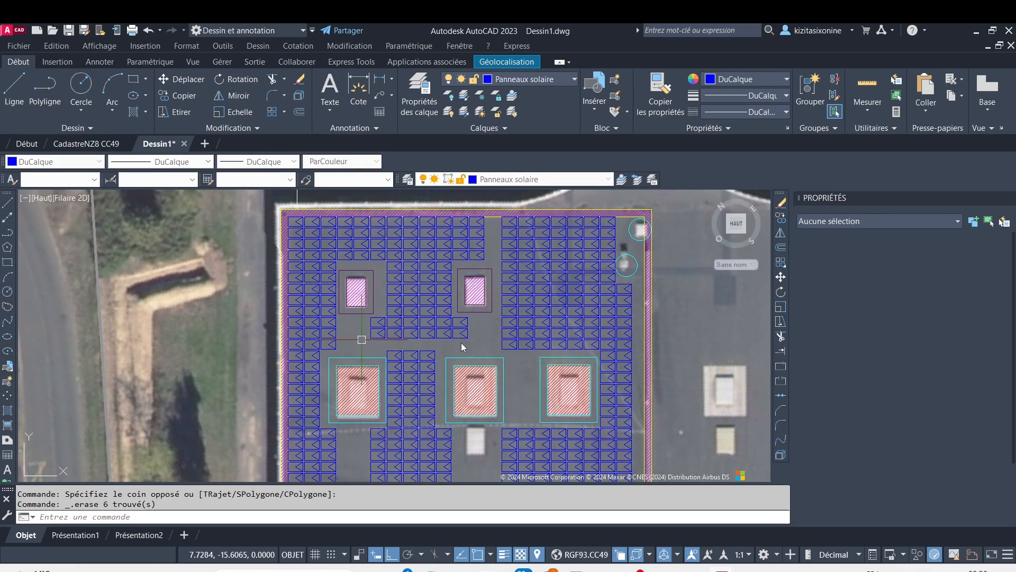
middle_drag(461, 343, 456, 281)
click(482, 280)
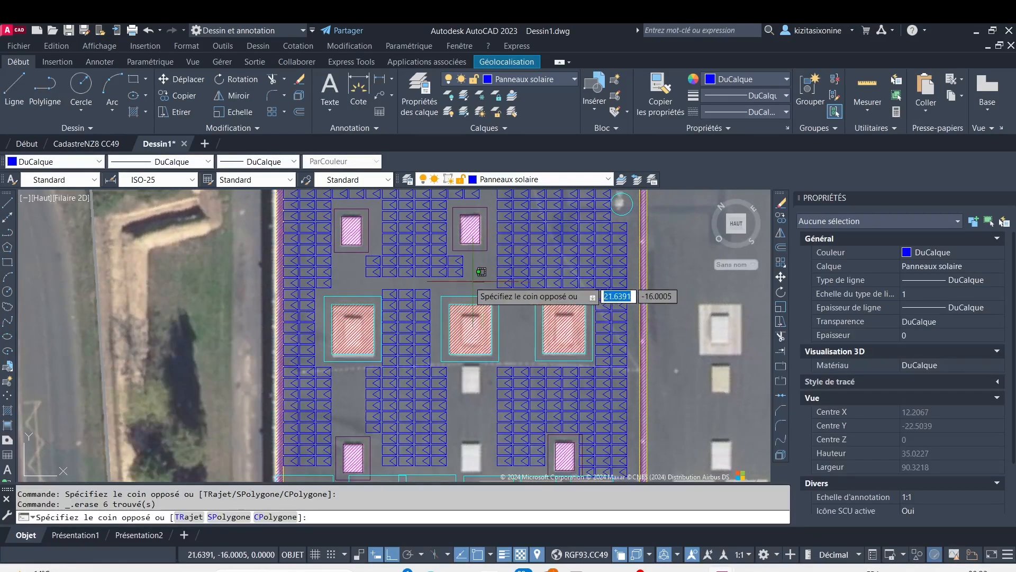
click(361, 263)
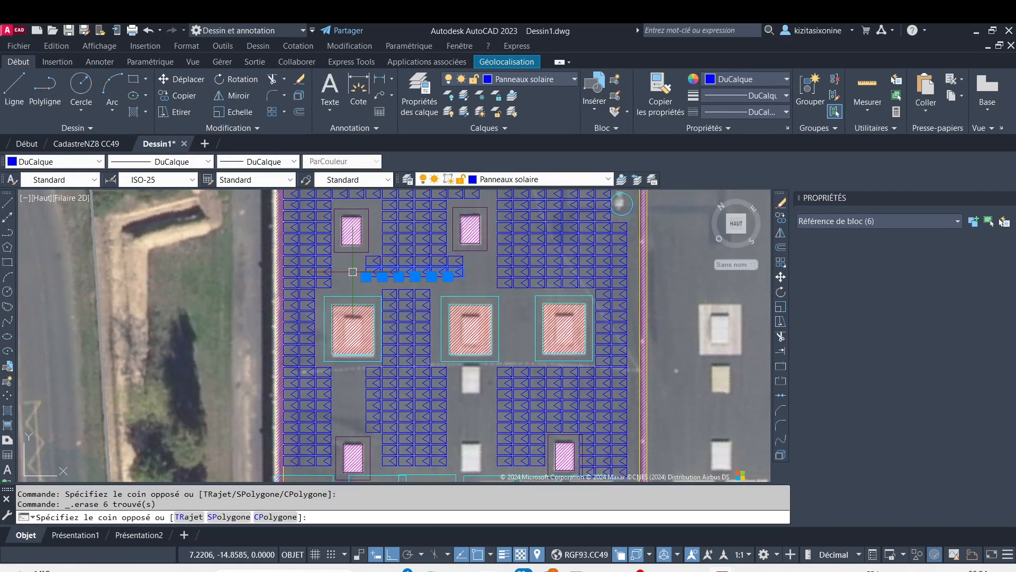
key(Delete)
scroll(492, 302, down, 5)
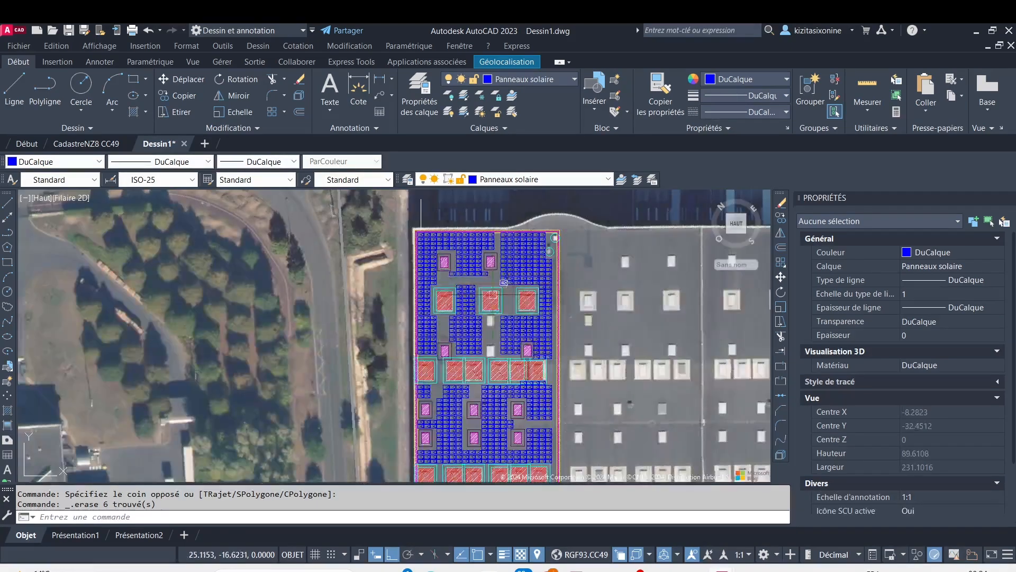
Erase the two columns of three solar panels between the lower middle small opening at mid-roof and the lower row of six large openings
scroll(494, 302, up, 6)
scroll(519, 322, down, 4)
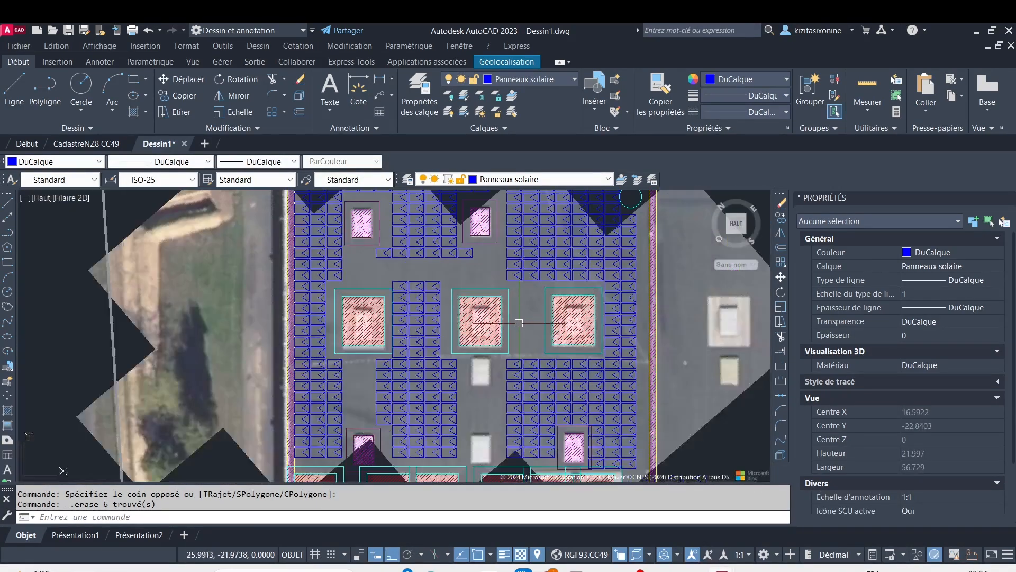
middle_drag(522, 329, 432, 279)
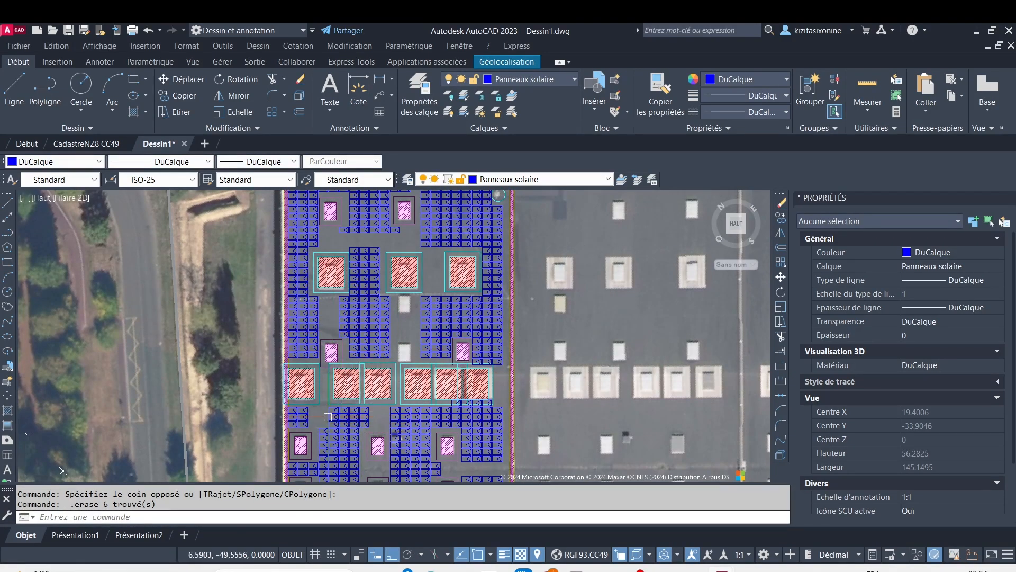
middle_drag(322, 462, 363, 369)
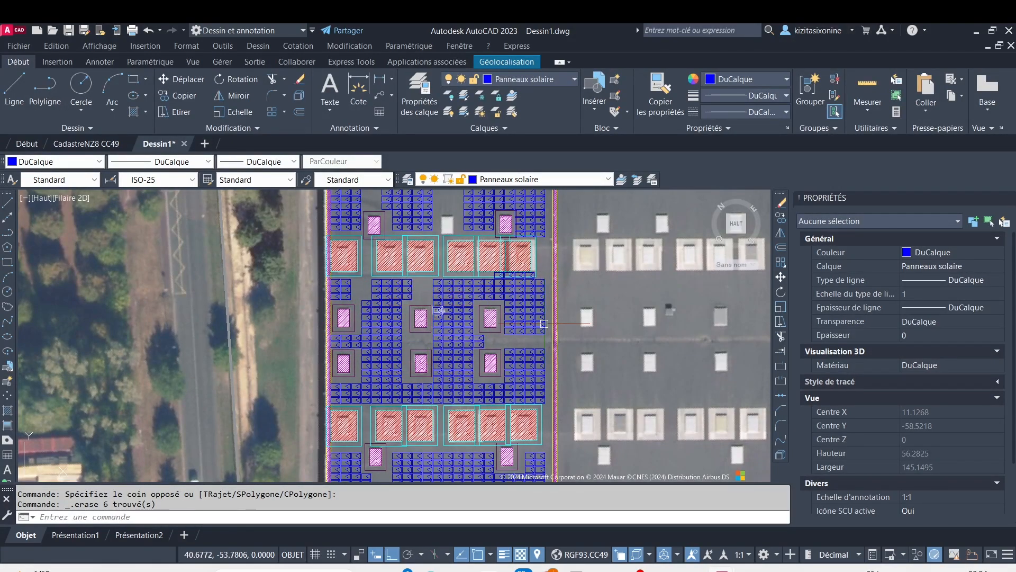
middle_drag(422, 359, 436, 287)
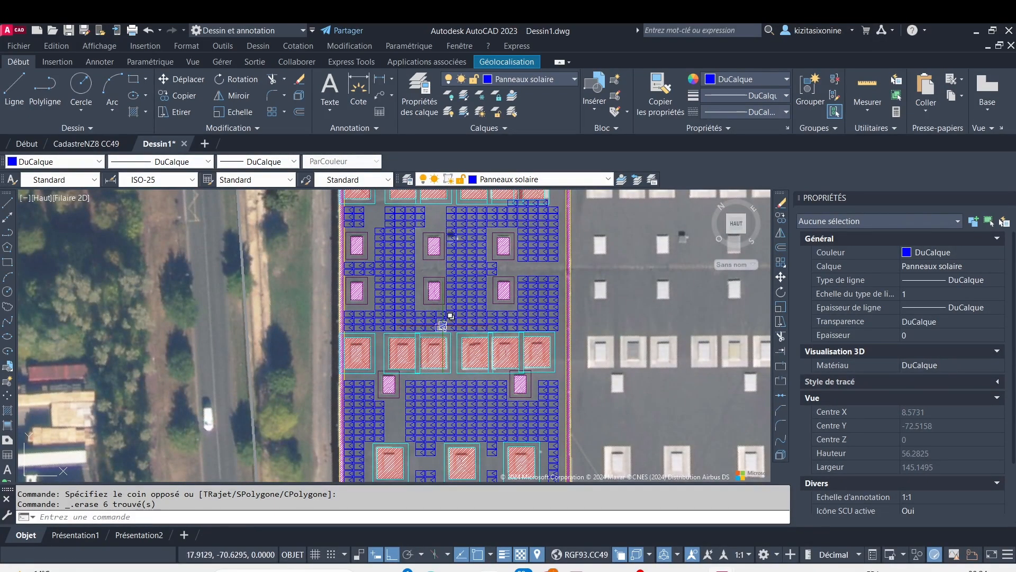
scroll(443, 326, up, 5)
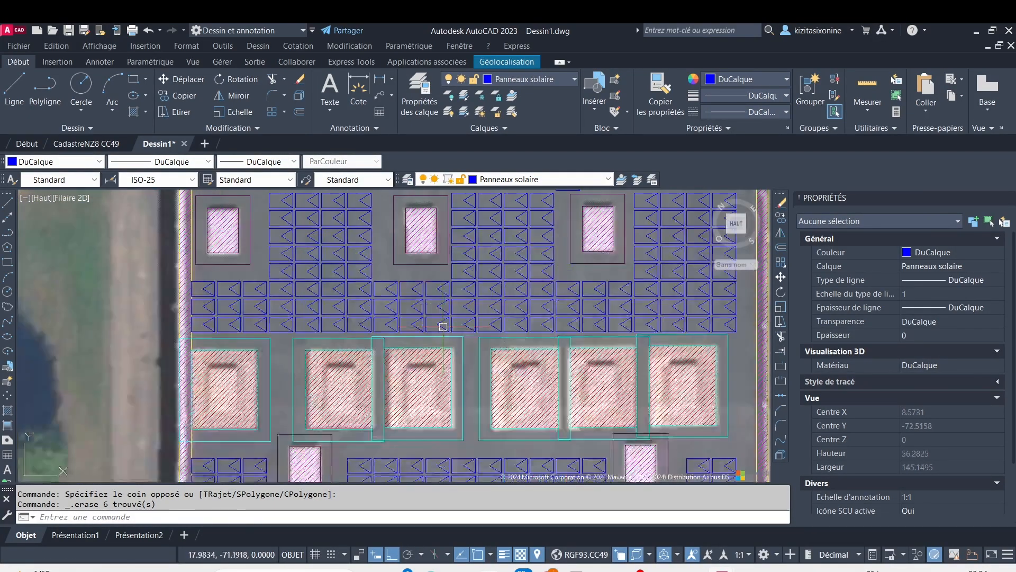
scroll(443, 326, up, 5)
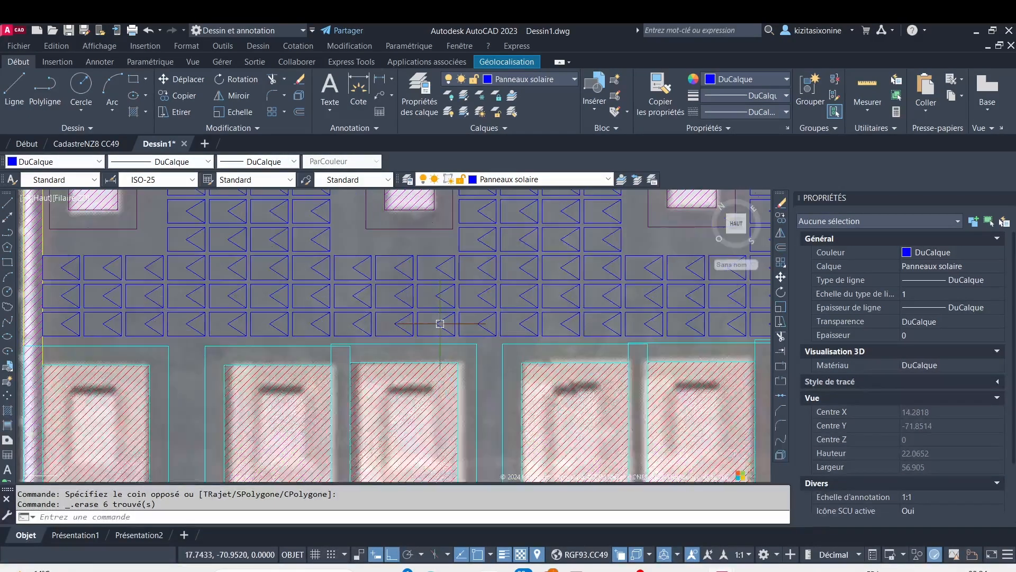
scroll(437, 339, up, 3)
click(442, 351)
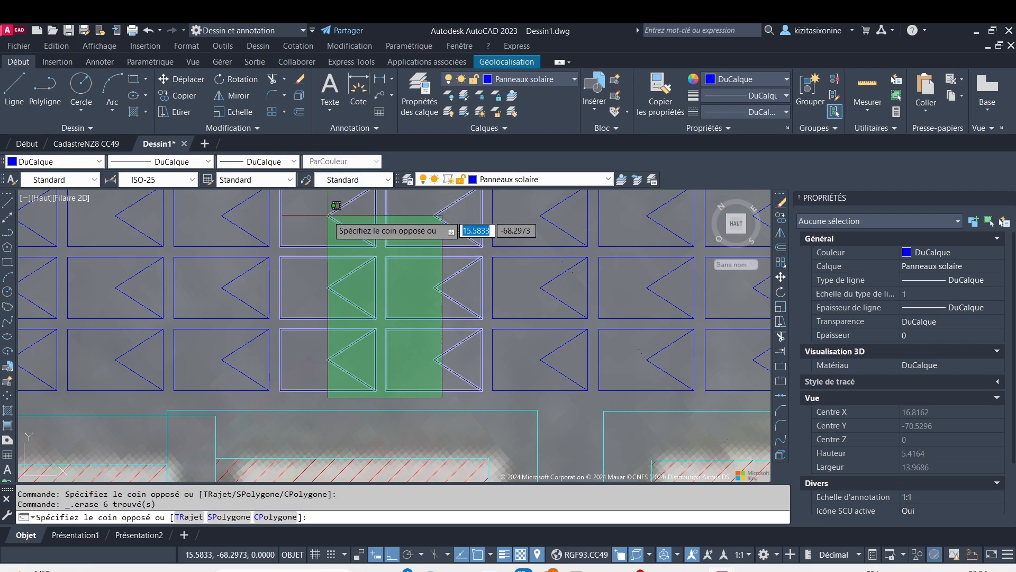
click(336, 205)
key(Delete)
Check the panel layout, passages and obstacle blocks across the whole roof bay, and compare them with the neighbouring bays
scroll(386, 248, down, 2)
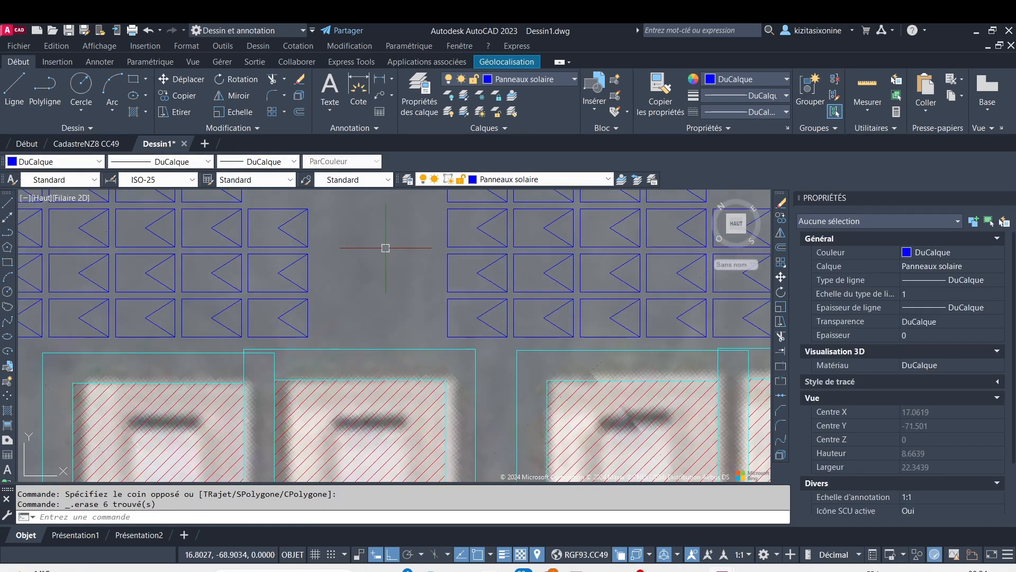
scroll(386, 248, down, 3)
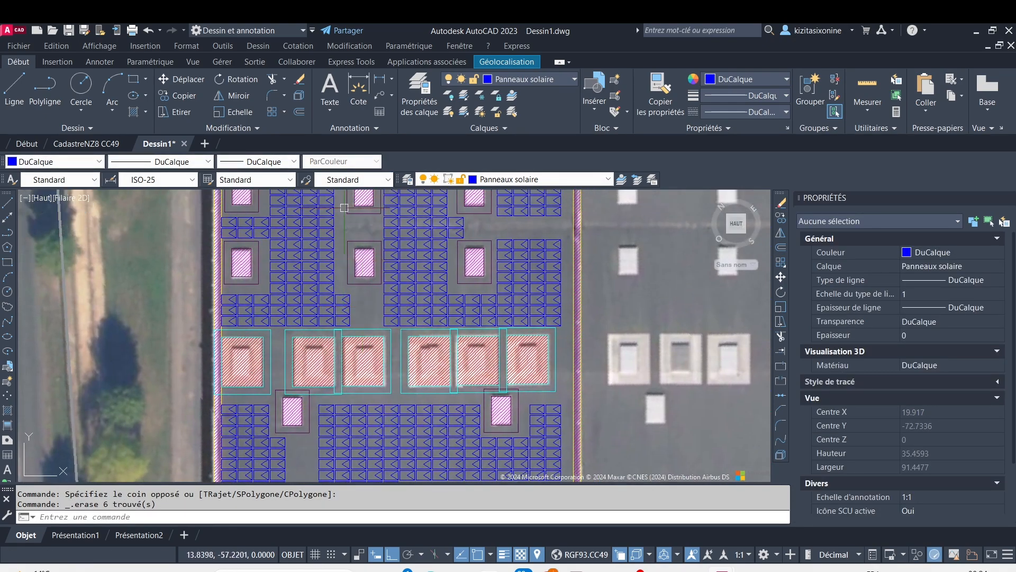
scroll(404, 223, down, 4)
scroll(457, 316, up, 2)
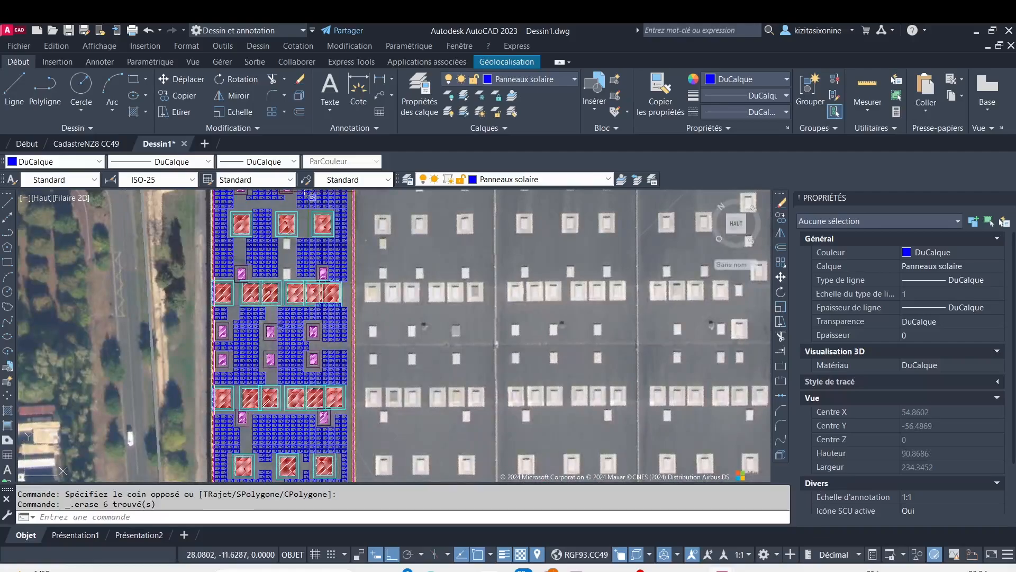
middle_drag(269, 381, 362, 262)
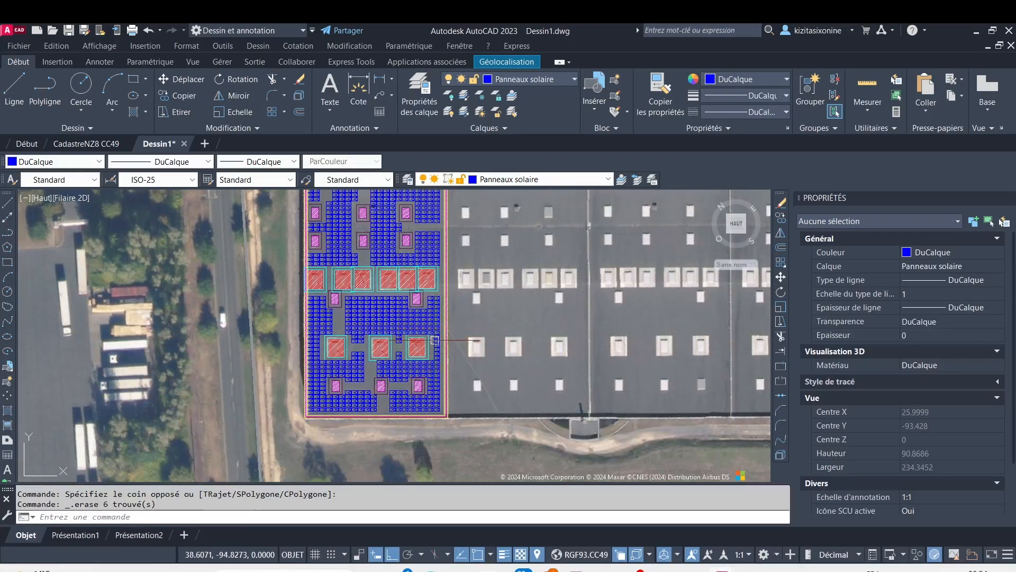
scroll(433, 340, up, 2)
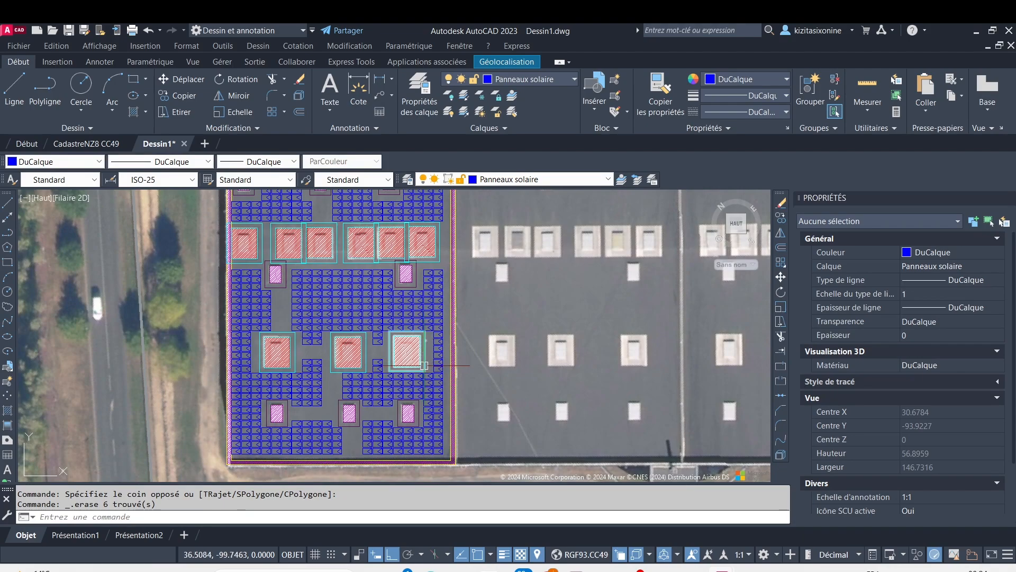
scroll(627, 415, down, 4)
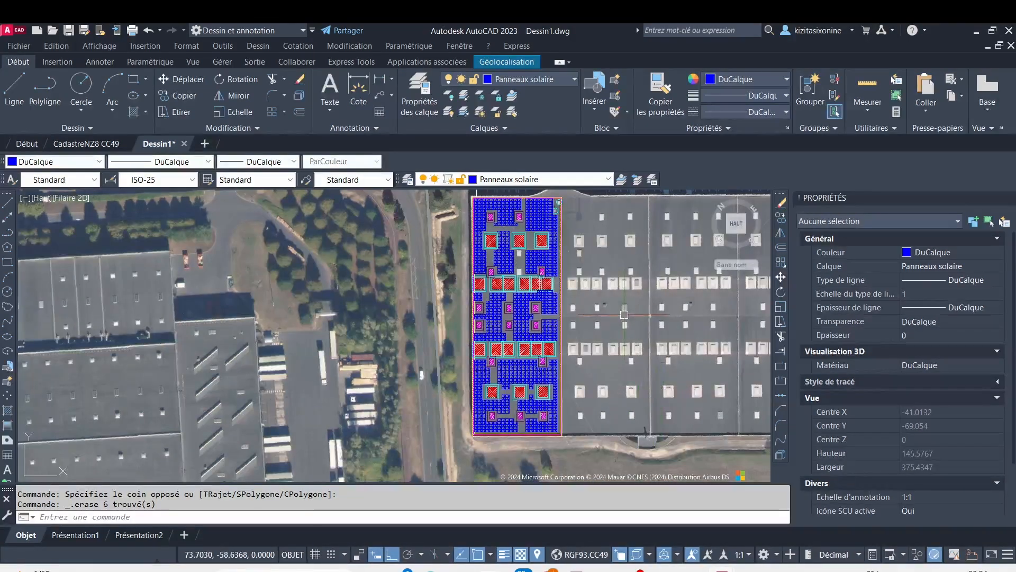
middle_drag(693, 315, 465, 327)
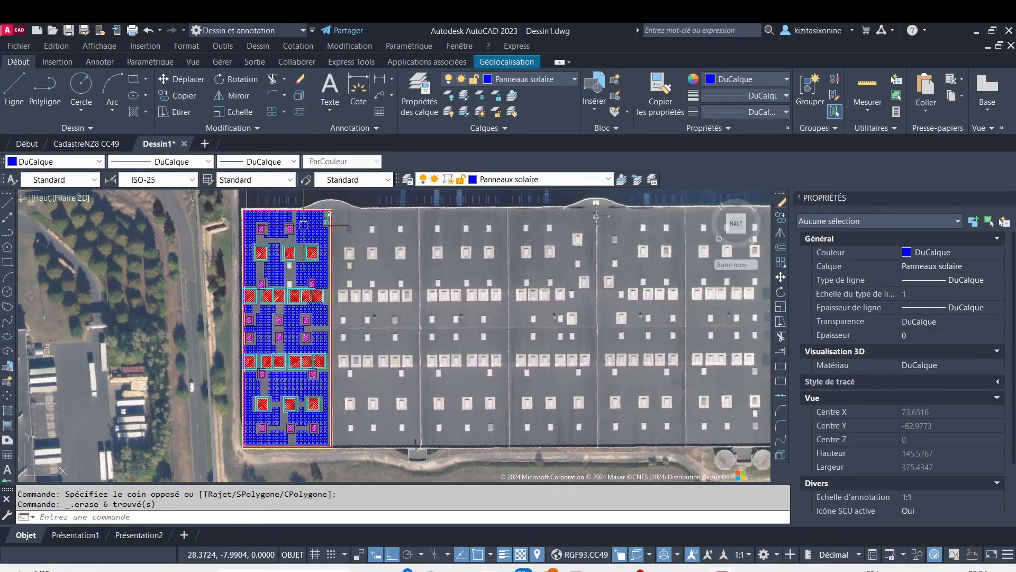
Try to copy the first bay's complete layout onto the neighbouring bay, using the panel field's upper-left corner as base point
scroll(221, 200, up, 4)
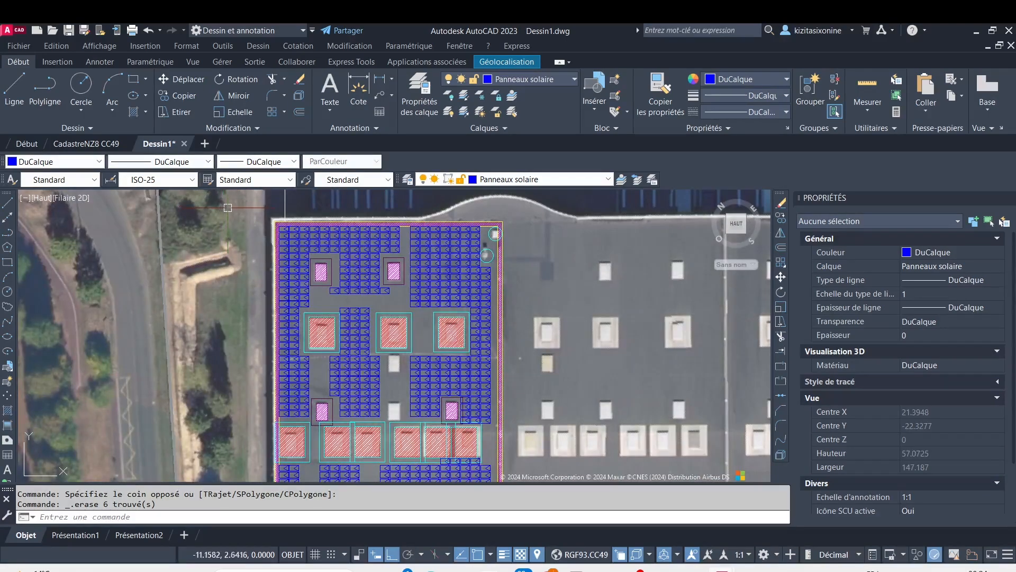
click(236, 205)
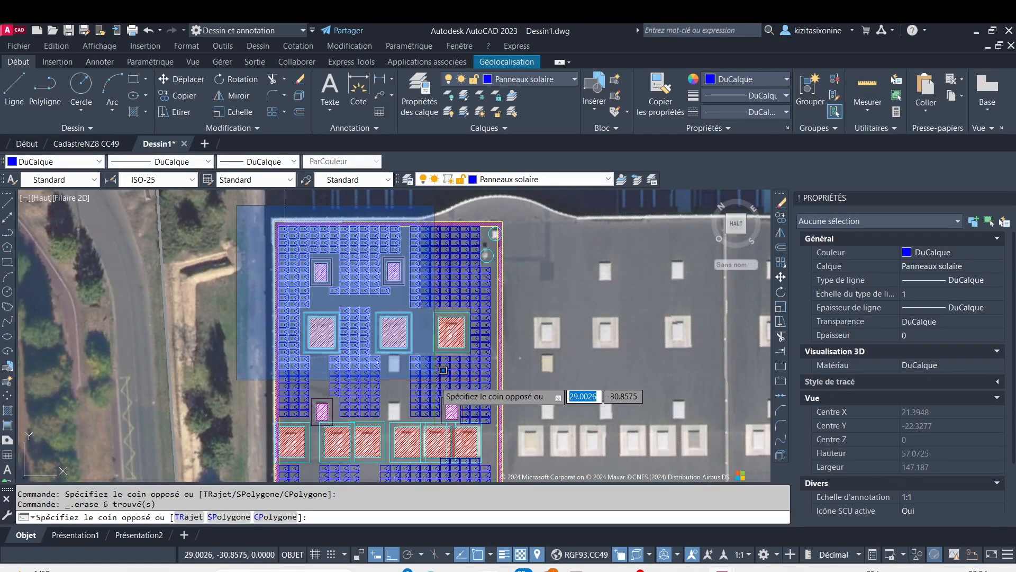
scroll(438, 383, down, 4)
scroll(468, 441, down, 4)
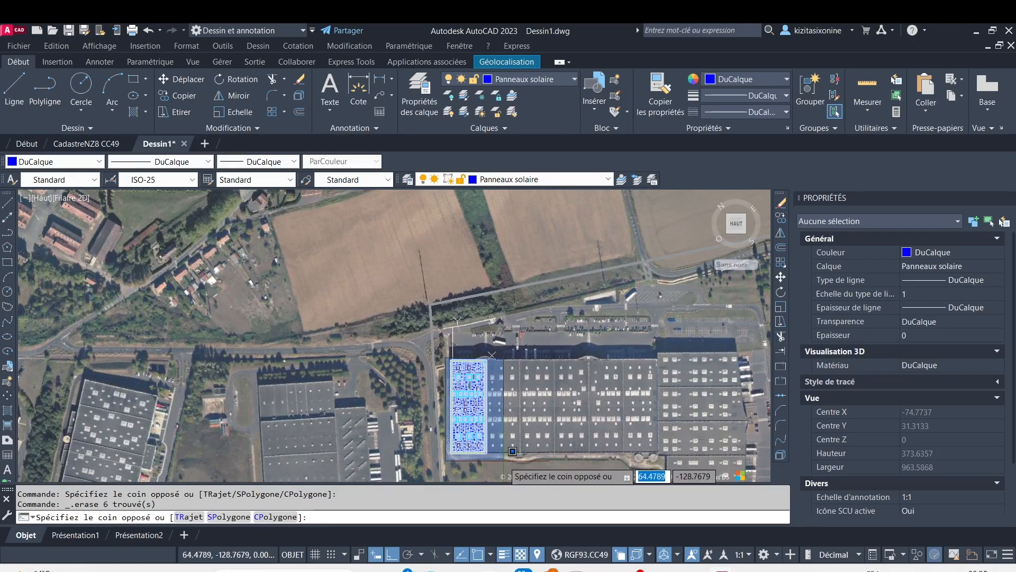
click(512, 451)
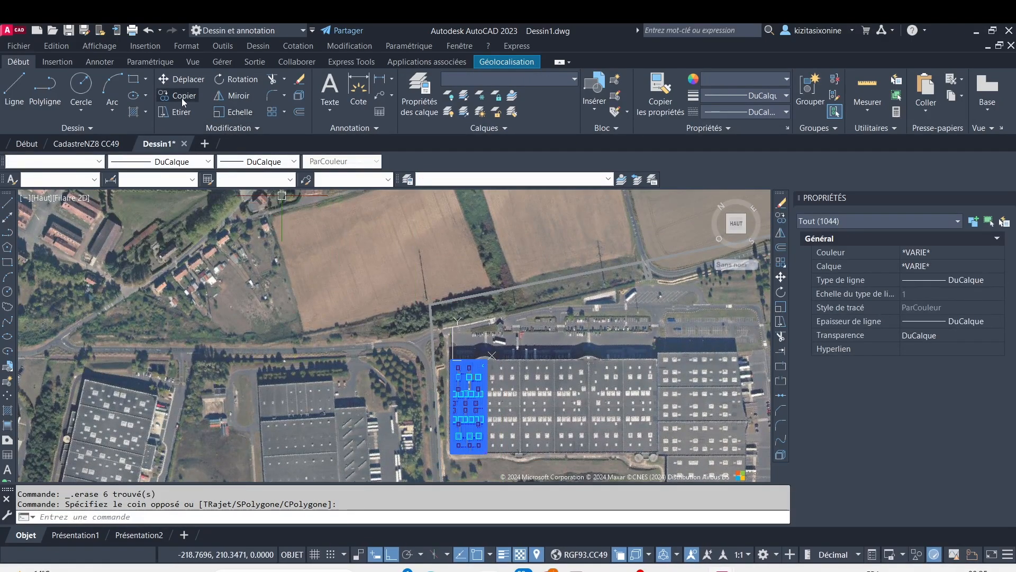
key(Escape)
scroll(488, 381, up, 6)
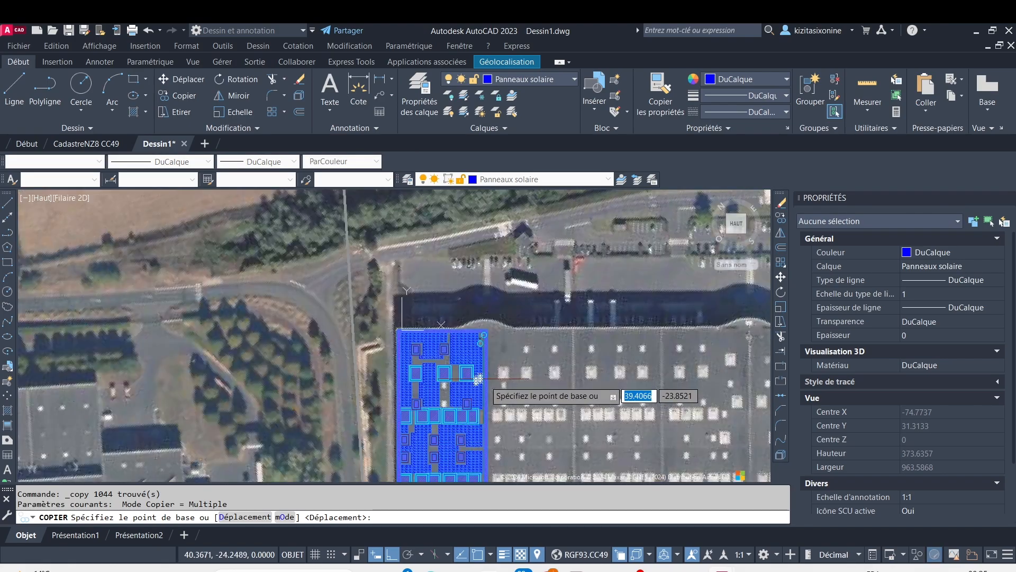
scroll(477, 340, up, 4)
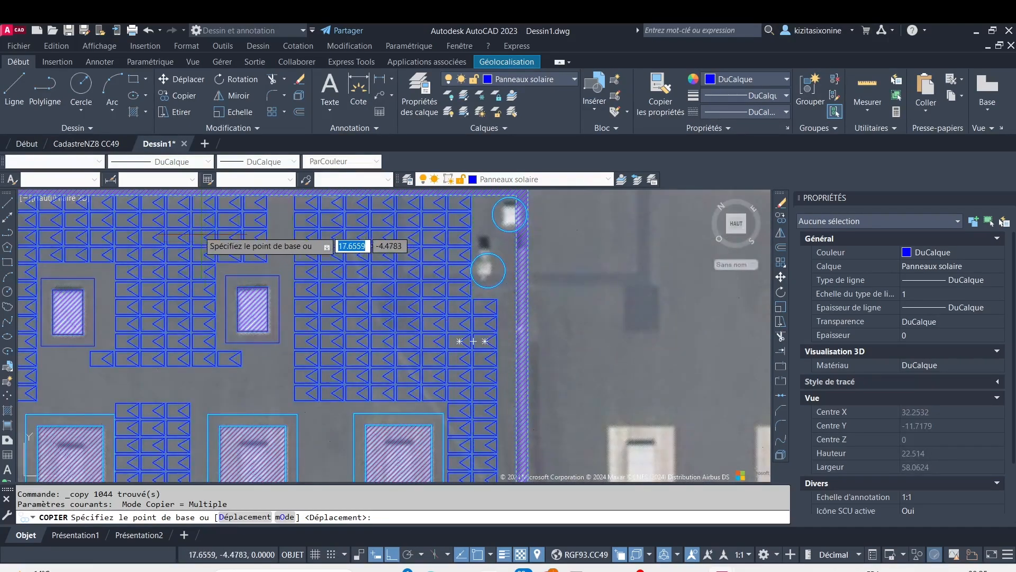
scroll(256, 255, up, 3)
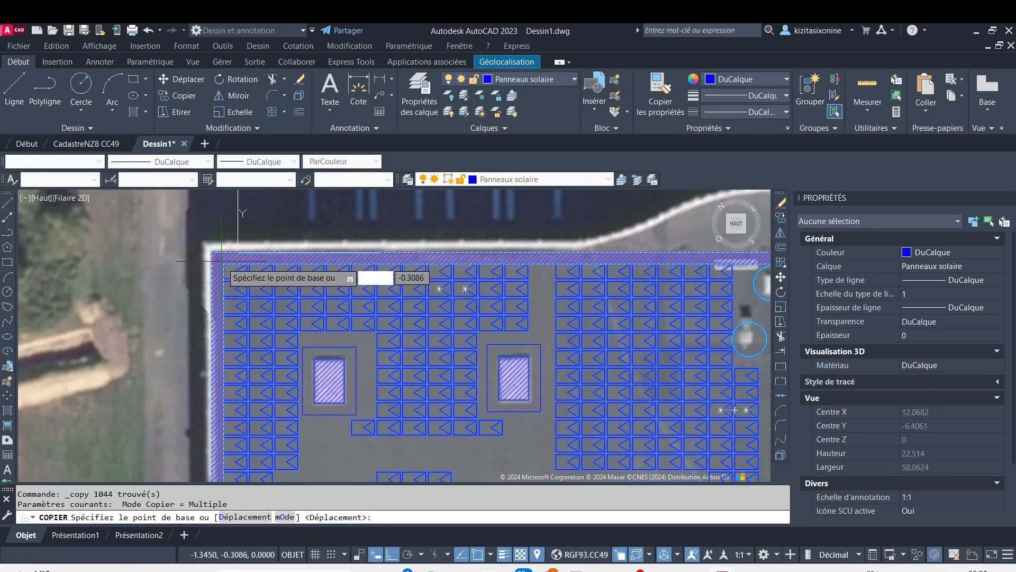
click(224, 264)
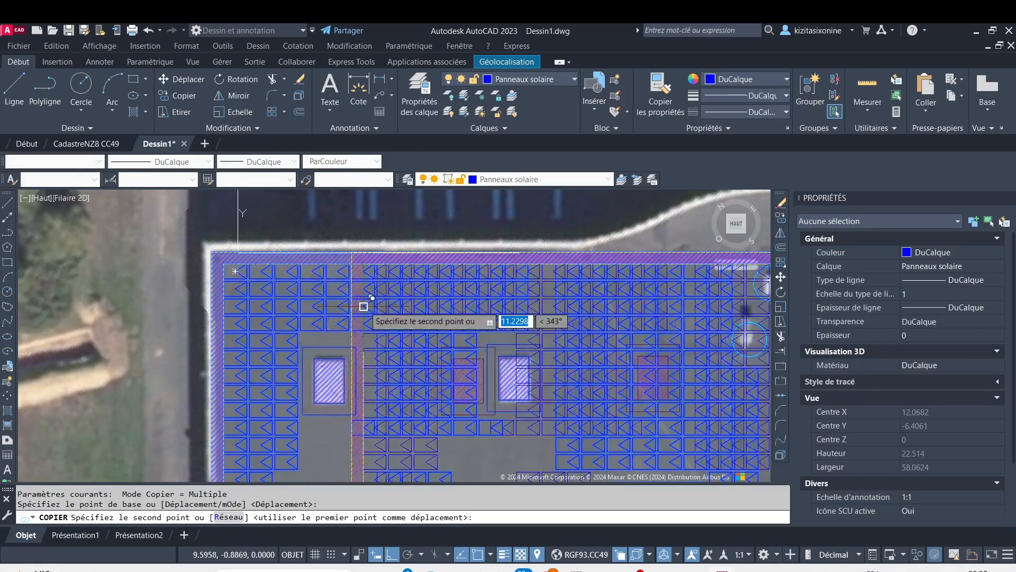
scroll(377, 308, down, 5)
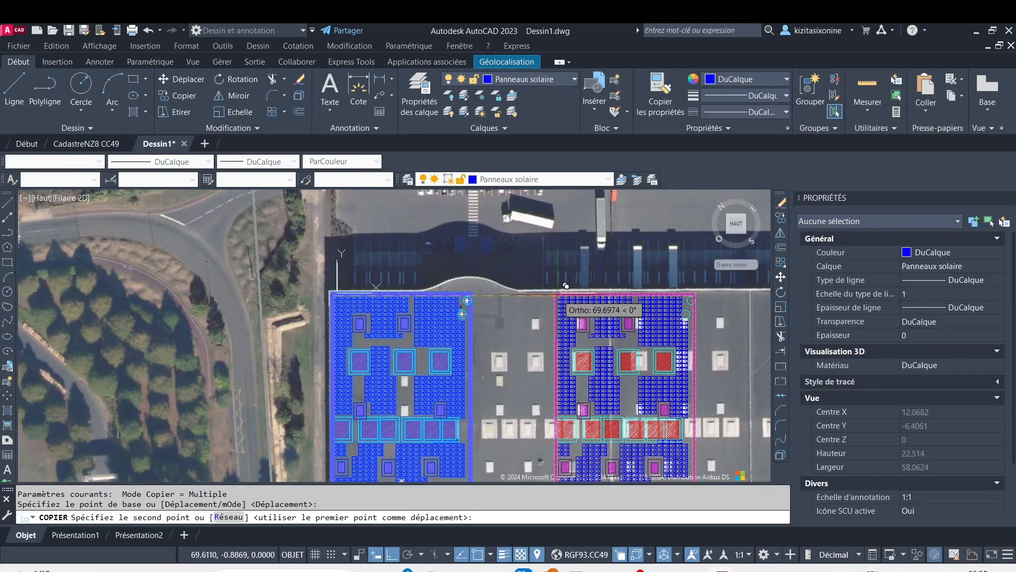
scroll(491, 290, up, 5)
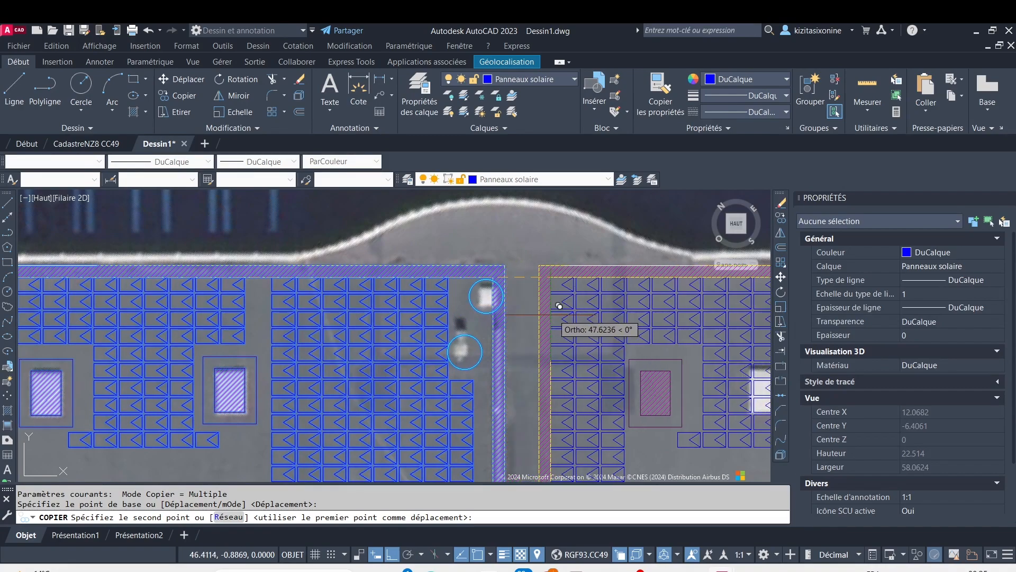
middle_drag(558, 321, 268, 246)
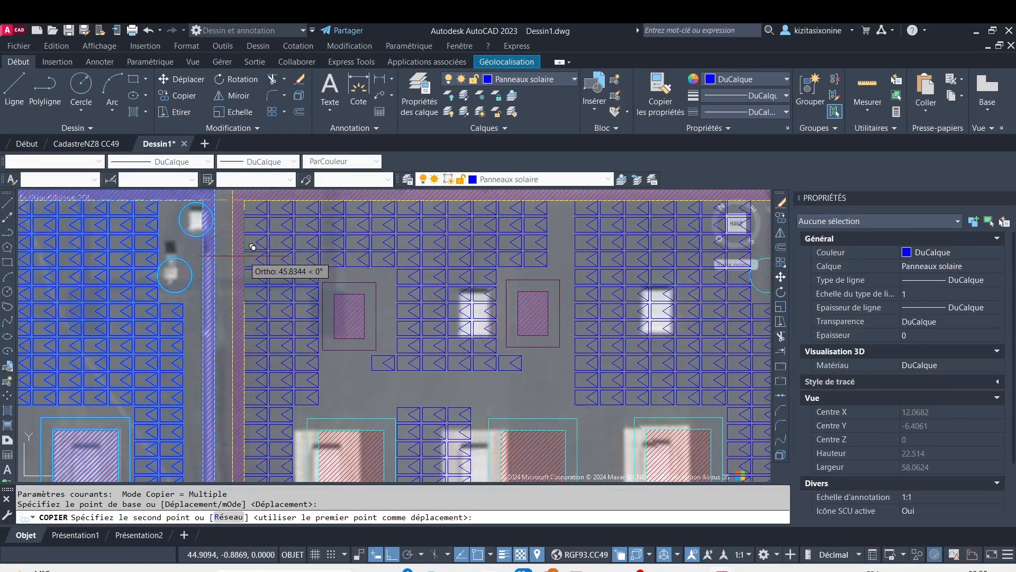
mouse_move(244, 256)
middle_down()
mouse_move(298, 205)
mouse_move(261, 252)
middle_up()
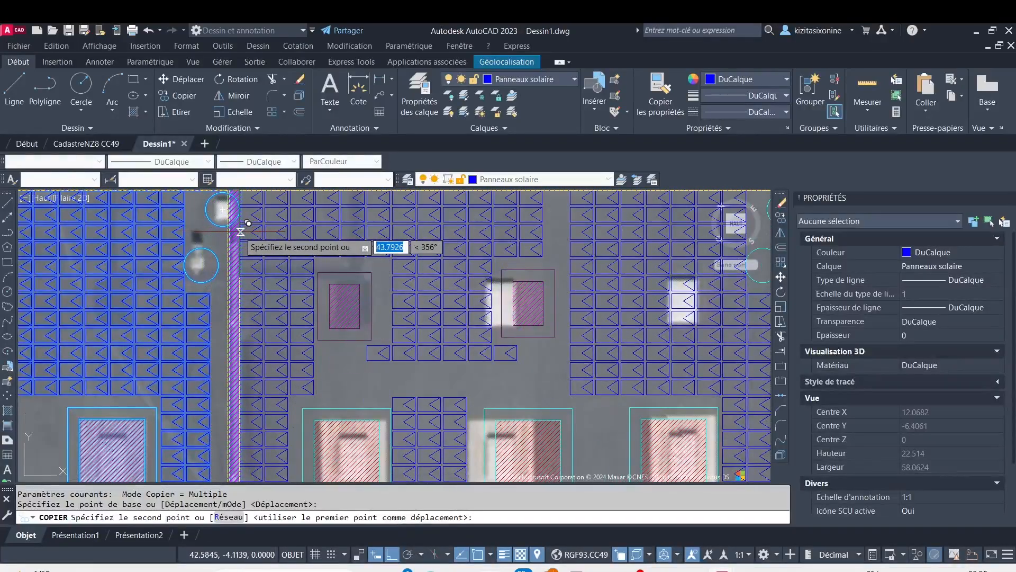
middle_drag(216, 302, 238, 230)
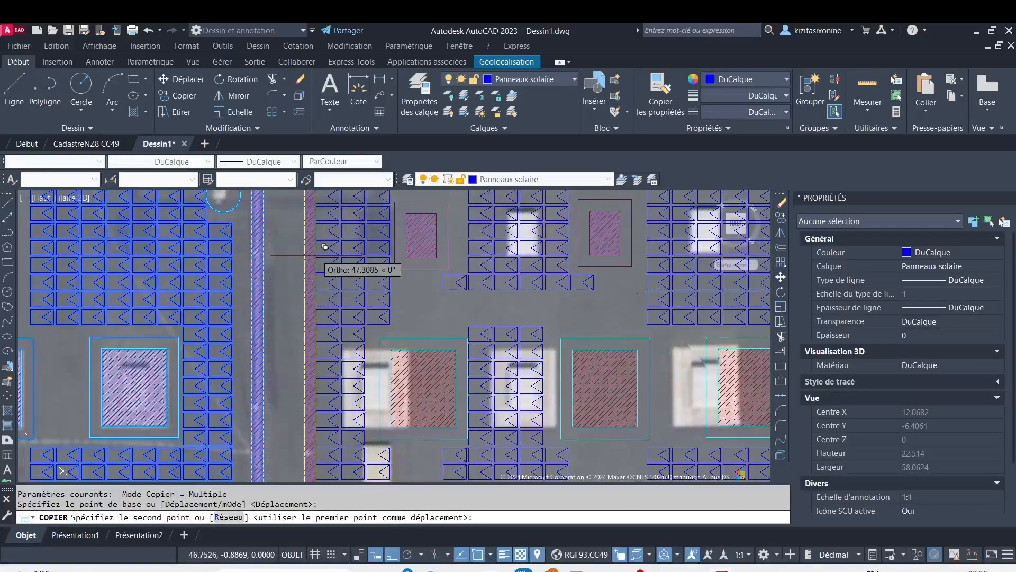
key(Escape)
scroll(318, 258, down, 5)
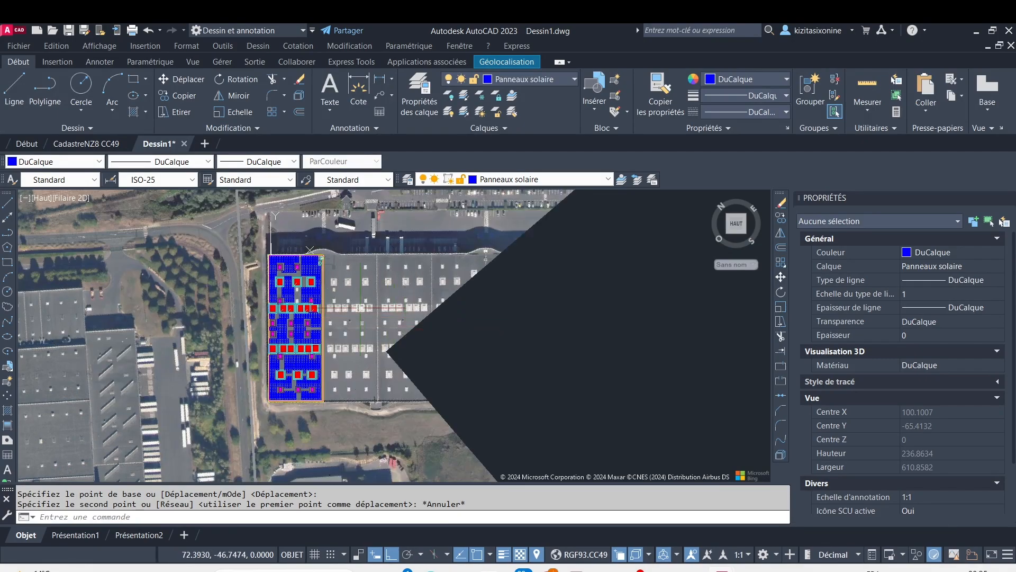
Compare the openings in the neighbouring roof bays with the first bay's finished layout
middle_drag(563, 374, 600, 402)
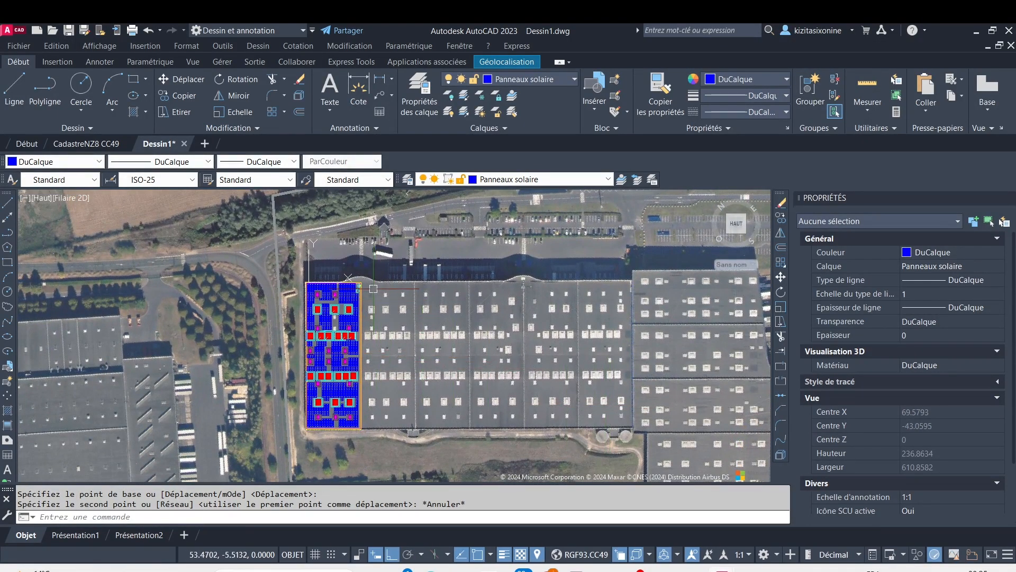
scroll(326, 327, up, 3)
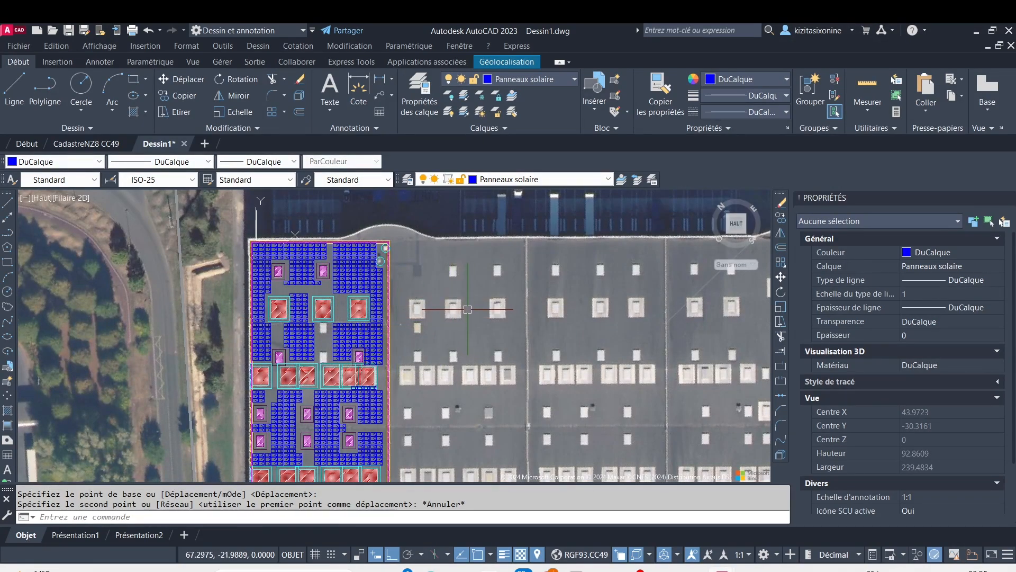
scroll(561, 306, down, 1)
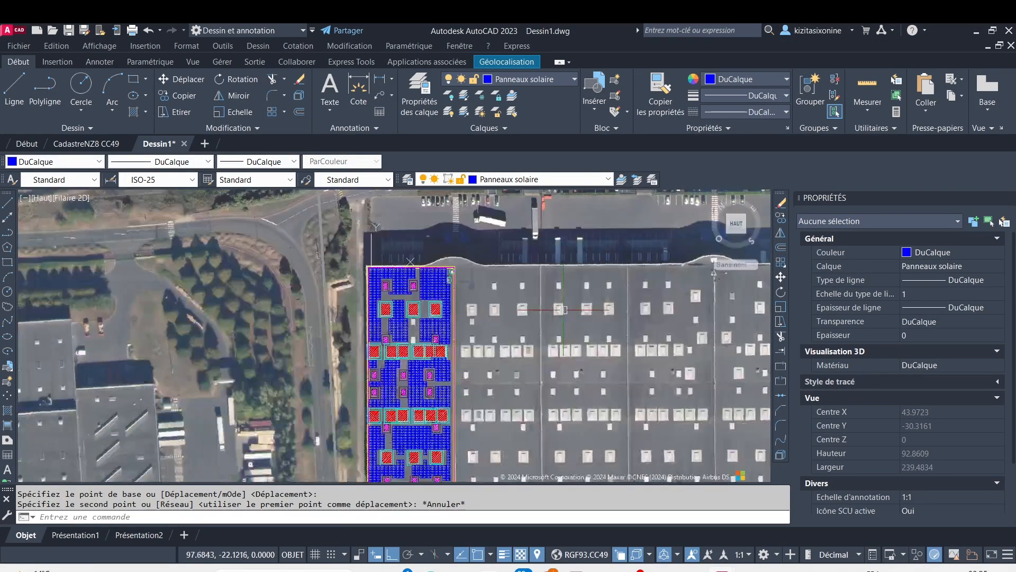
scroll(655, 318, down, 2)
middle_drag(657, 324, 433, 308)
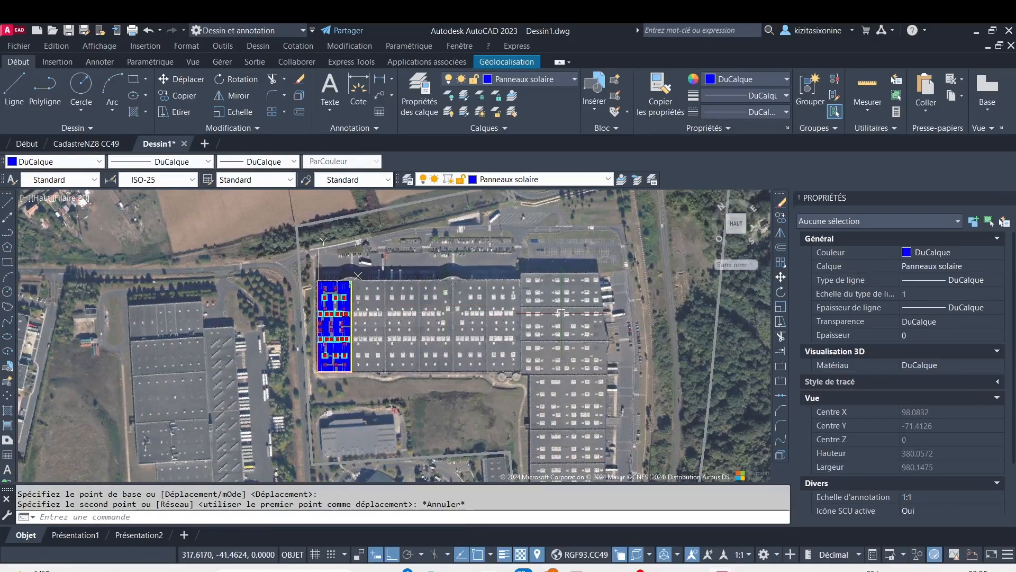
scroll(529, 320, up, 1)
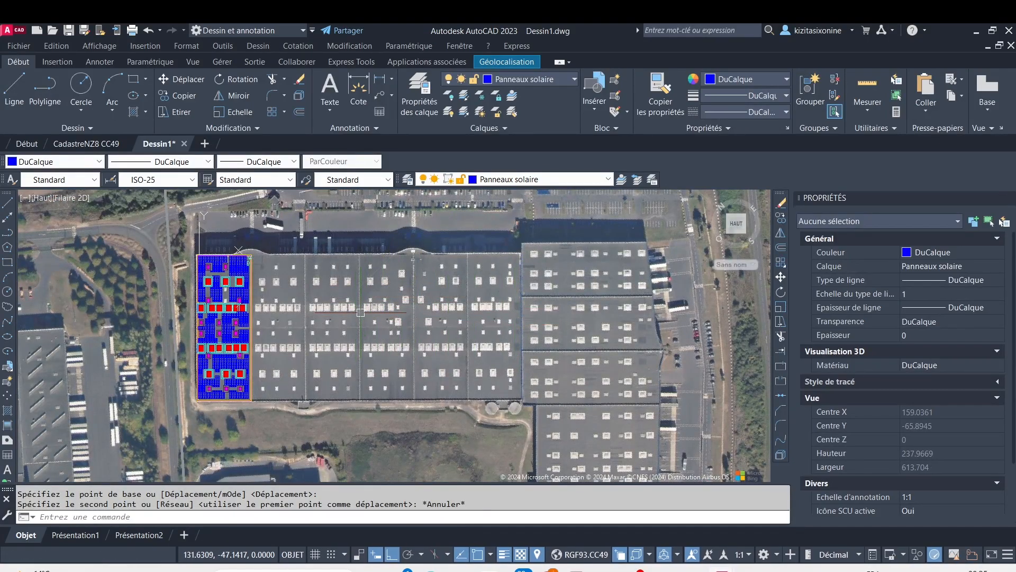
scroll(219, 294, up, 2)
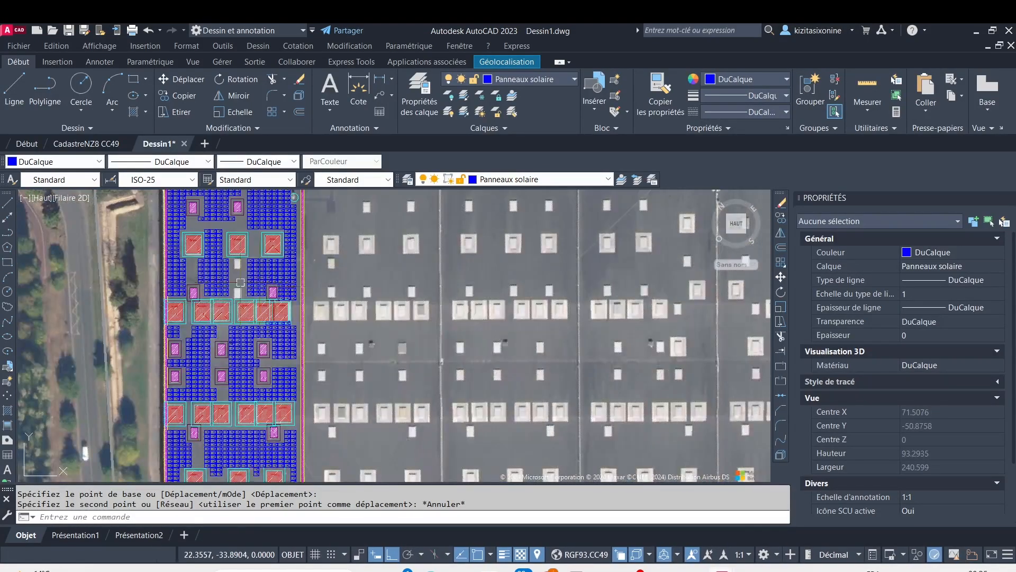
middle_drag(224, 295, 295, 333)
key(Escape)
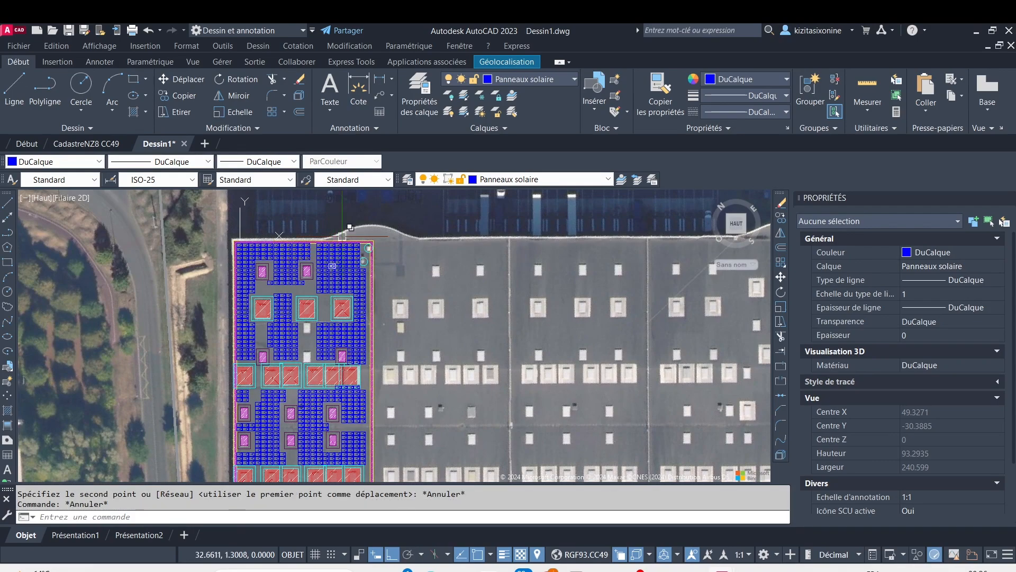
Open the block quantity list to check how many panels and obstacle blocks the drawing contains
click(202, 65)
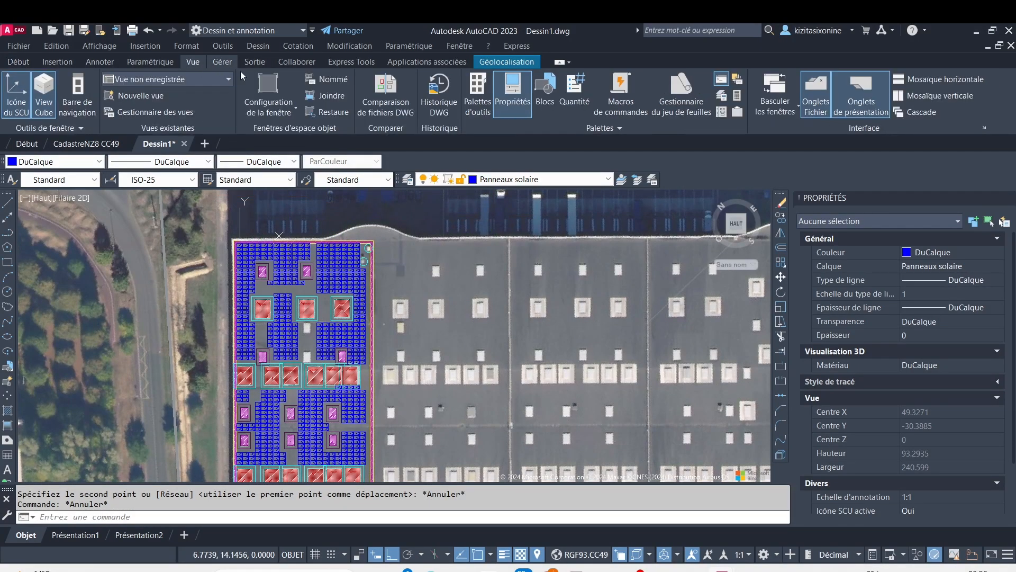
click(570, 101)
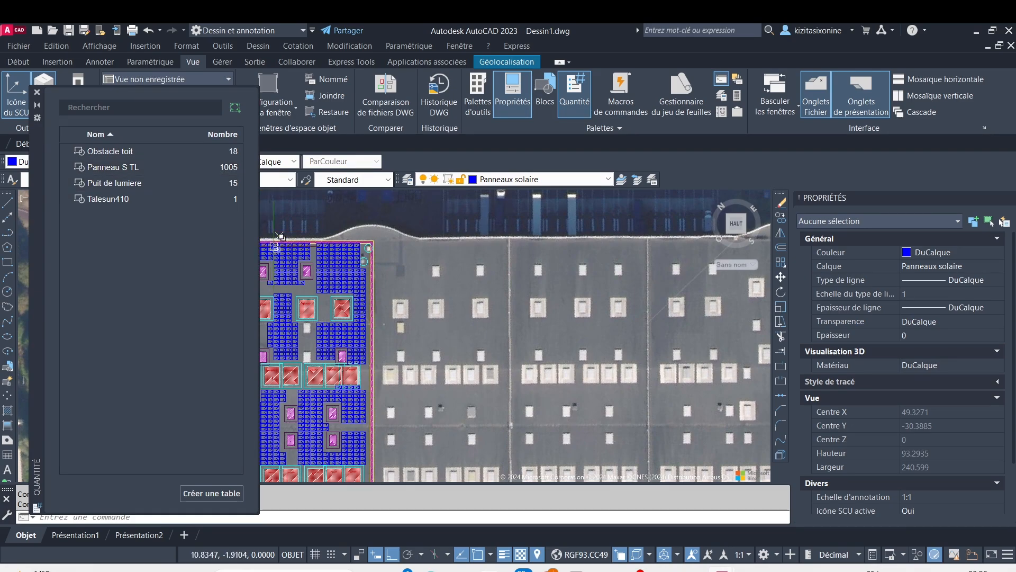
mouse_move(279, 236)
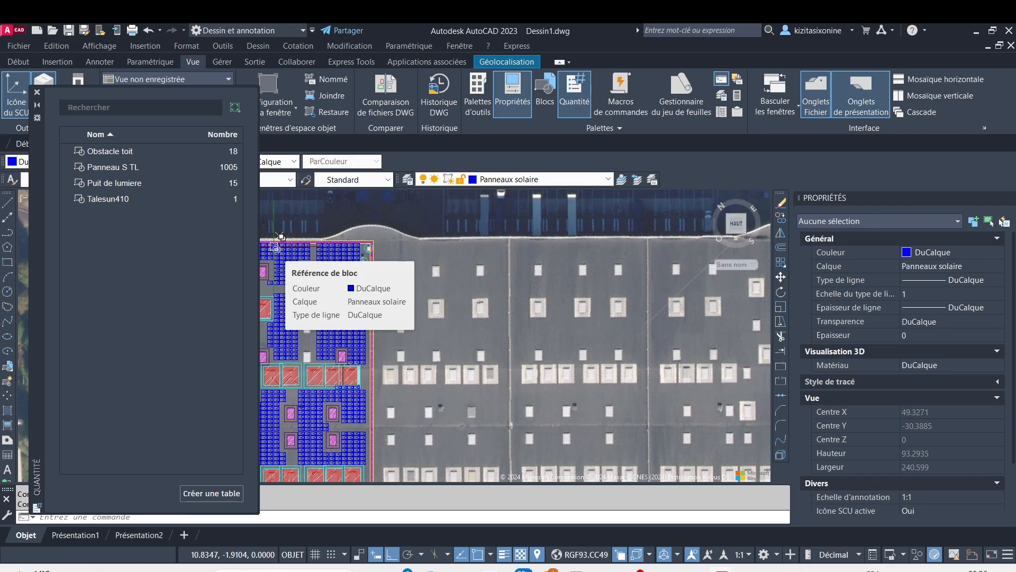
Examine the first bay's panel rows, passages and openings alongside the block quantities, and close the quantity list
scroll(379, 285, down, 4)
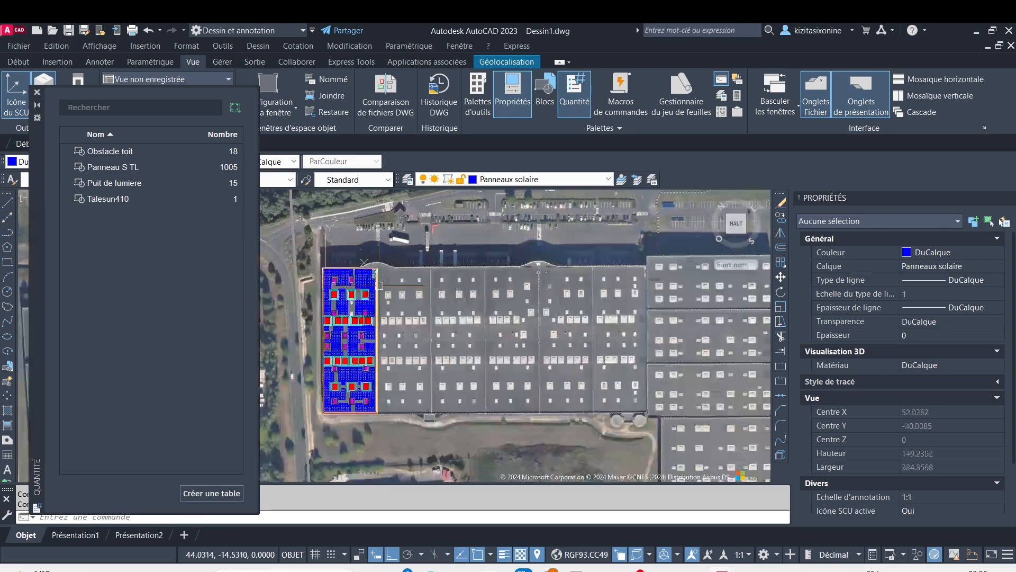
scroll(496, 276, up, 6)
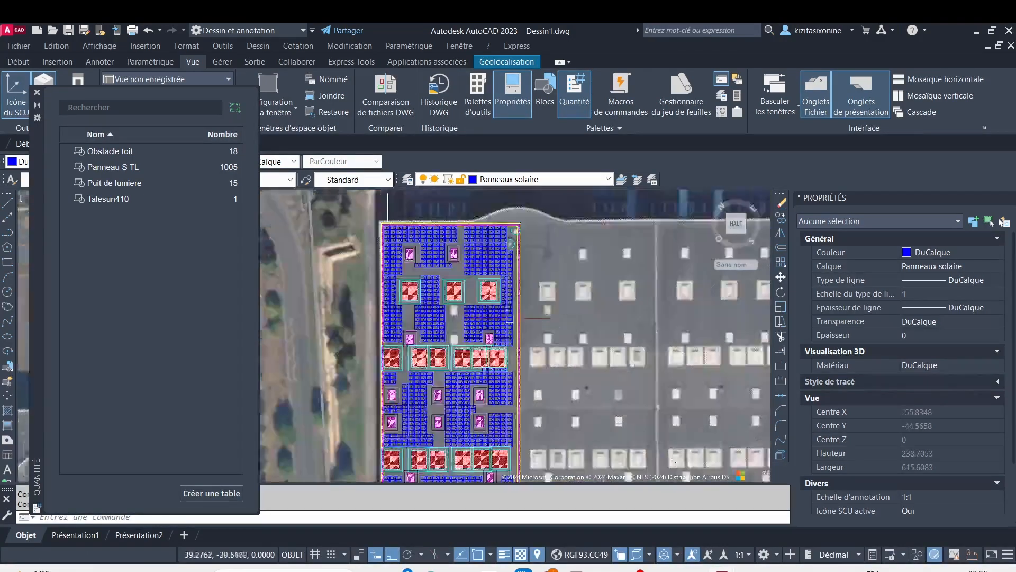
scroll(476, 296, down, 3)
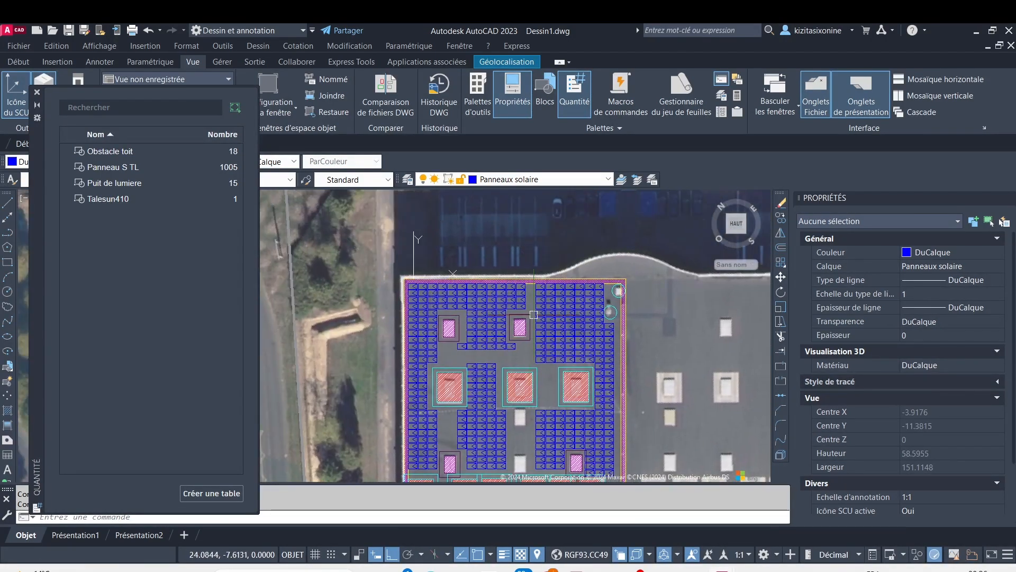
scroll(532, 299, up, 6)
scroll(534, 296, down, 6)
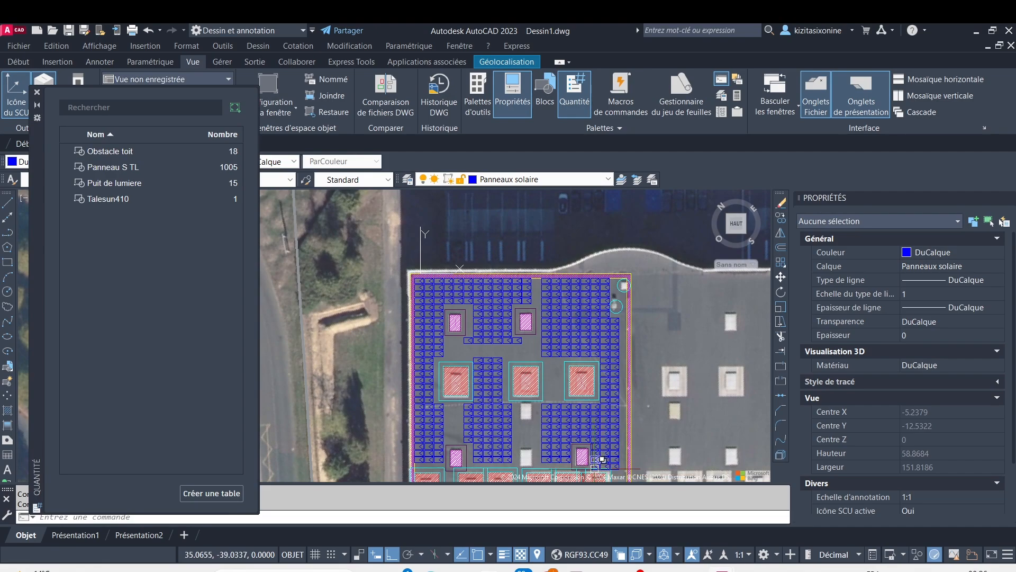
scroll(493, 330, up, 6)
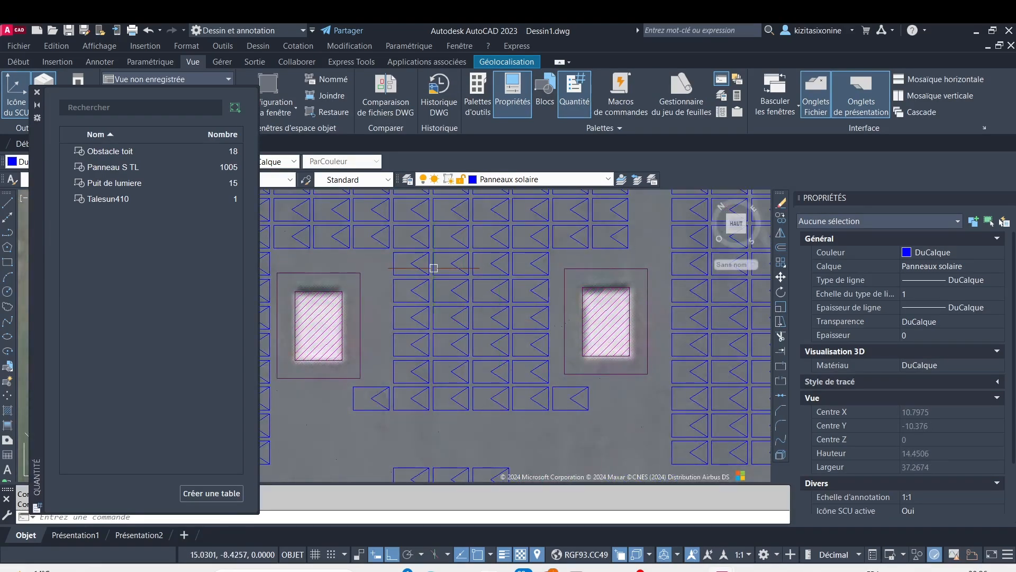
scroll(443, 281, down, 4)
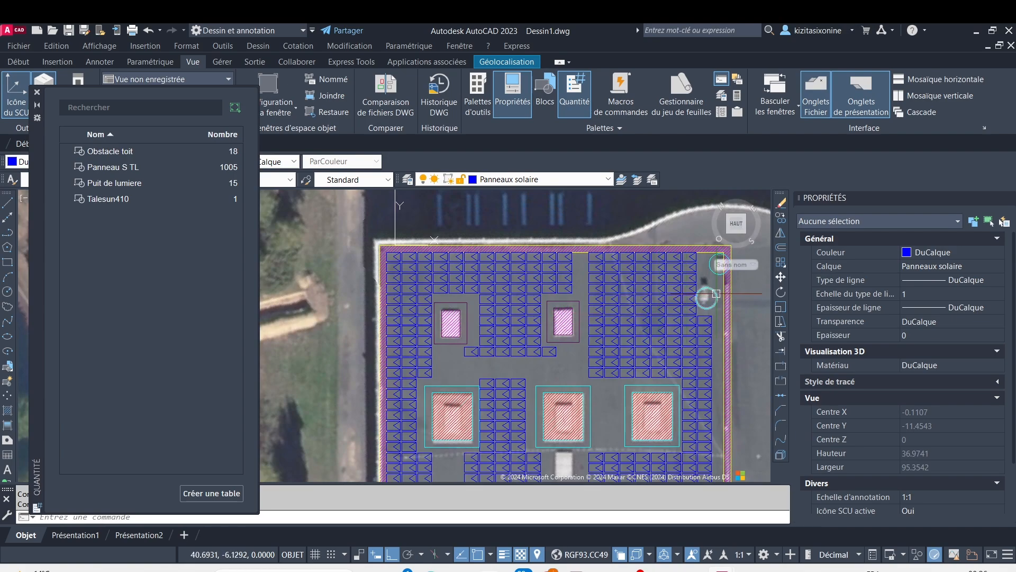
scroll(545, 317, up, 5)
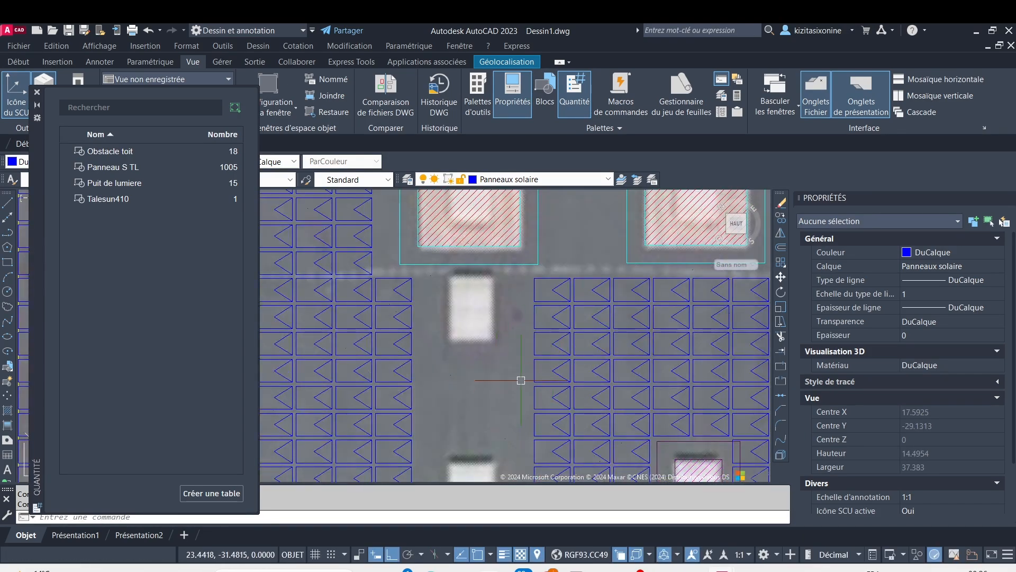
scroll(521, 380, down, 6)
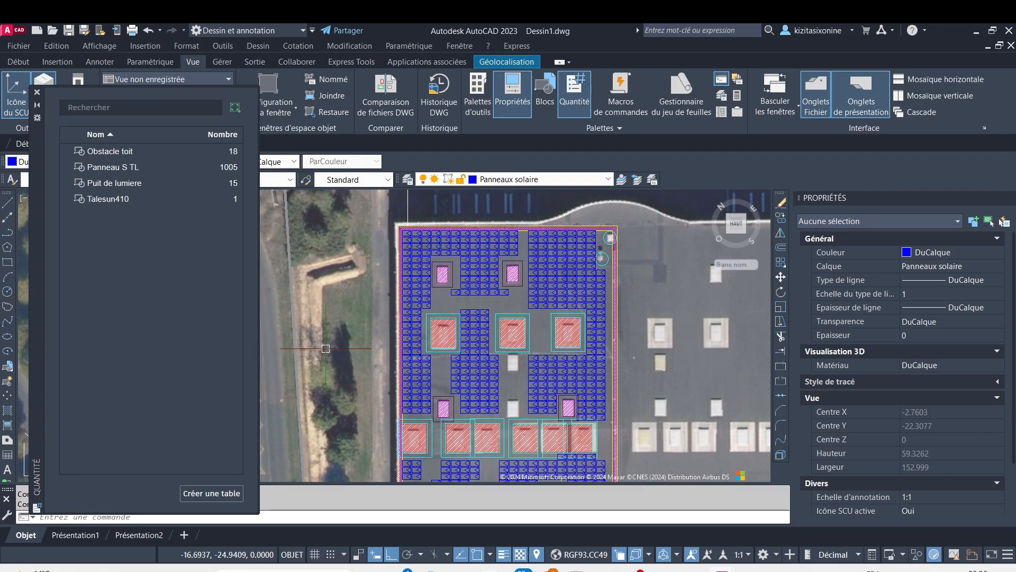
click(38, 93)
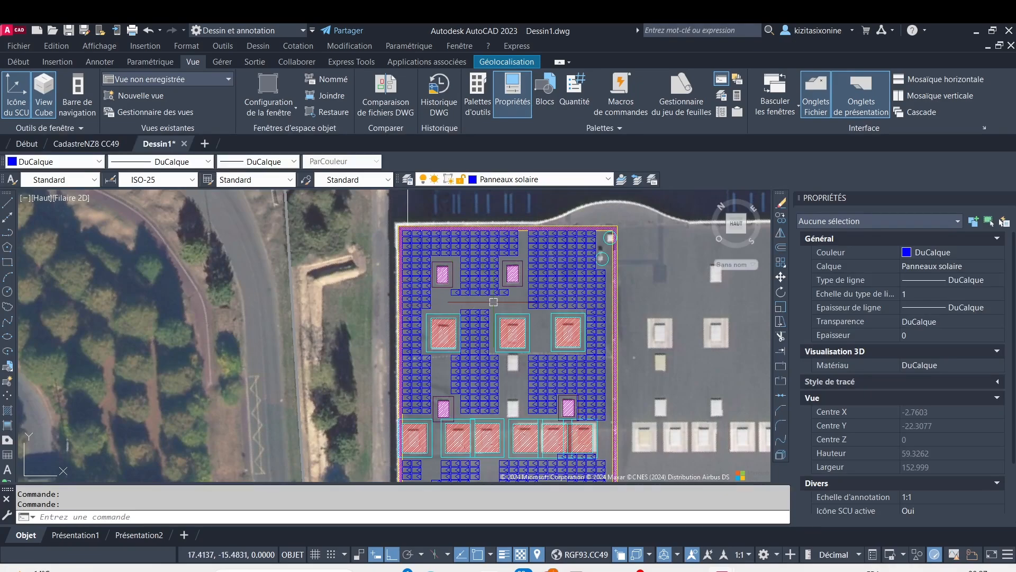
scroll(518, 300, up, 4)
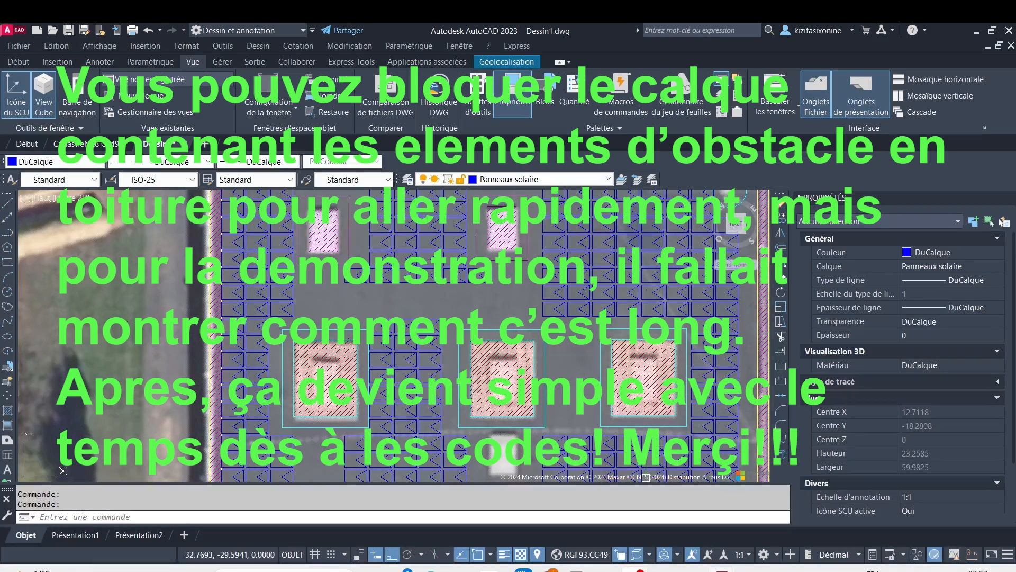
mouse_move(634, 567)
click(601, 523)
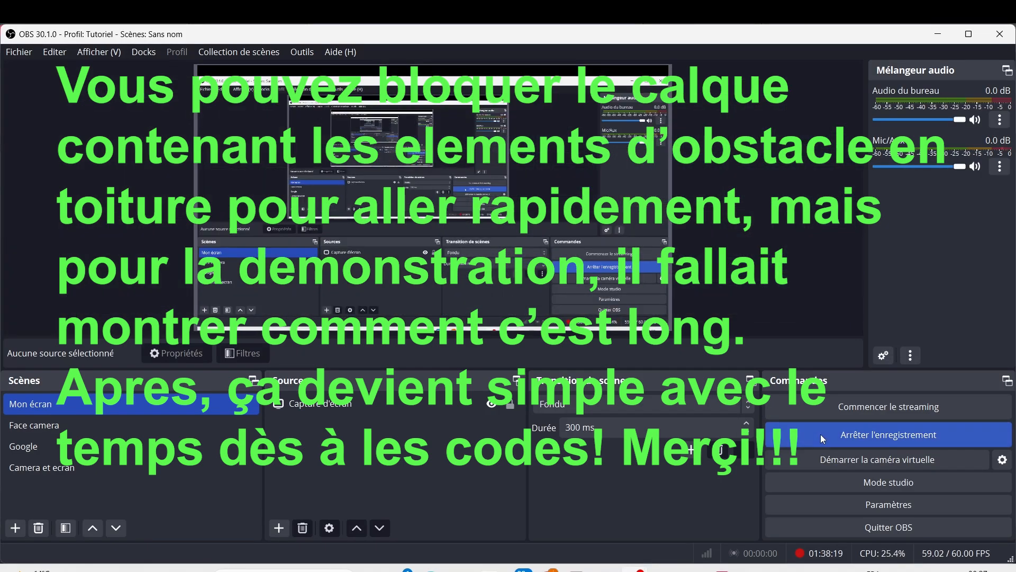
click(829, 440)
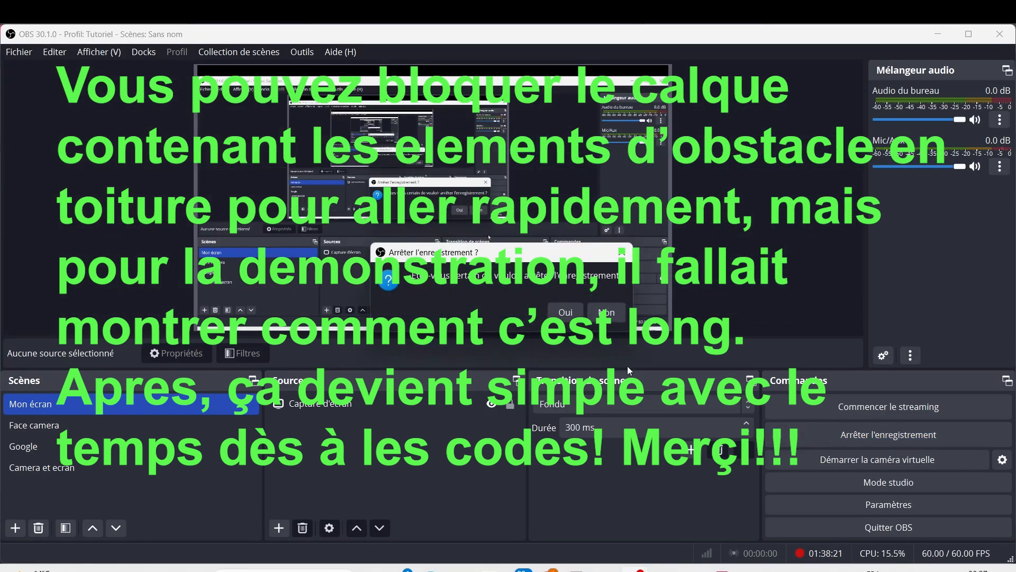